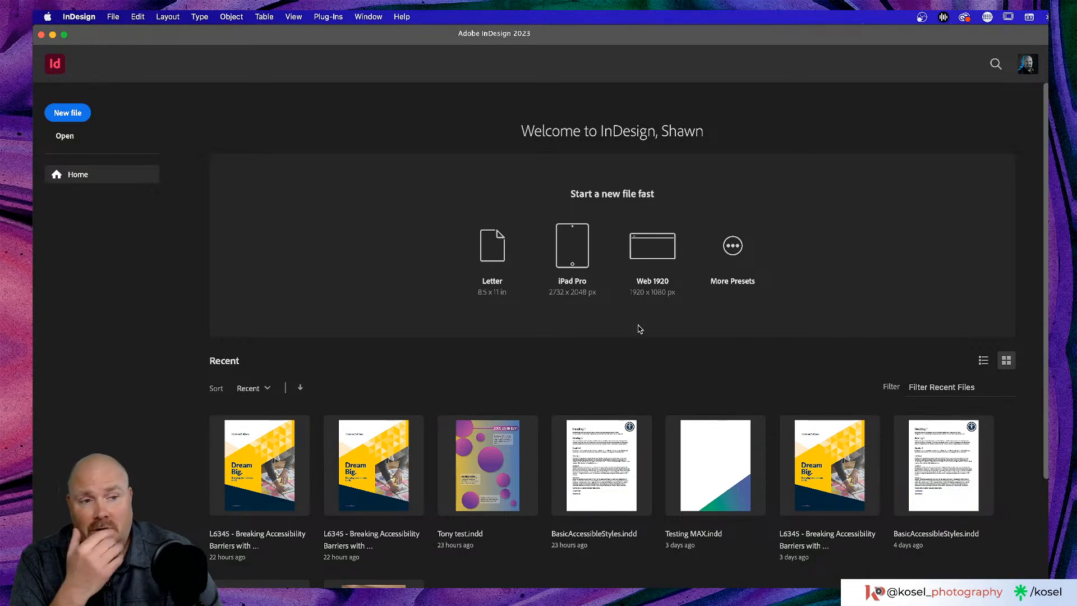
- Switch to Chrome and open the "A Test Project!" Behance link from the latest post in Discord's project-feedback channel
key(super+Tab)
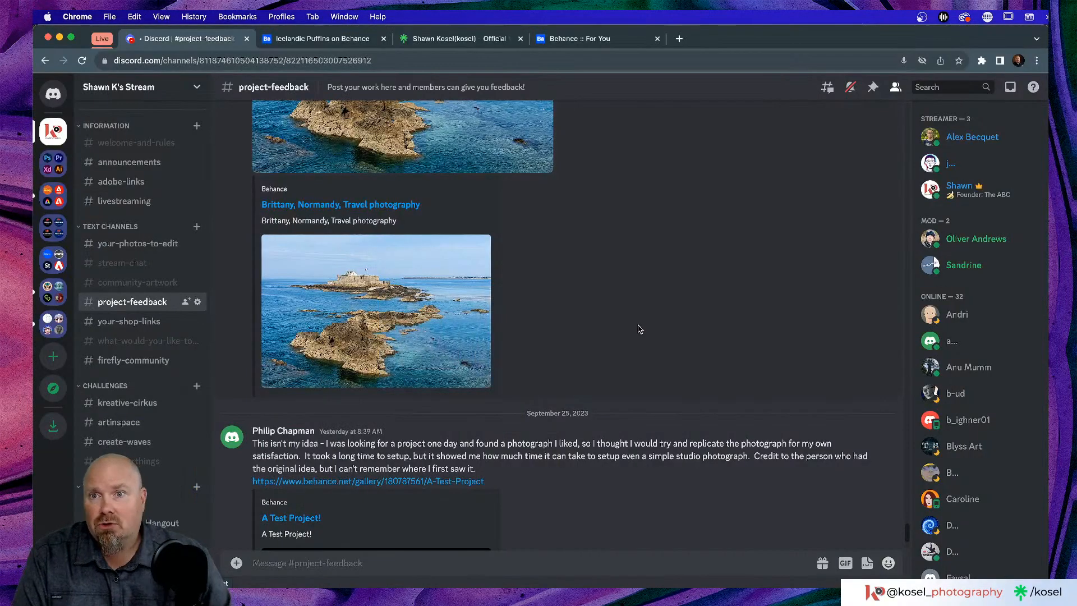
scroll(617, 296, down, 4)
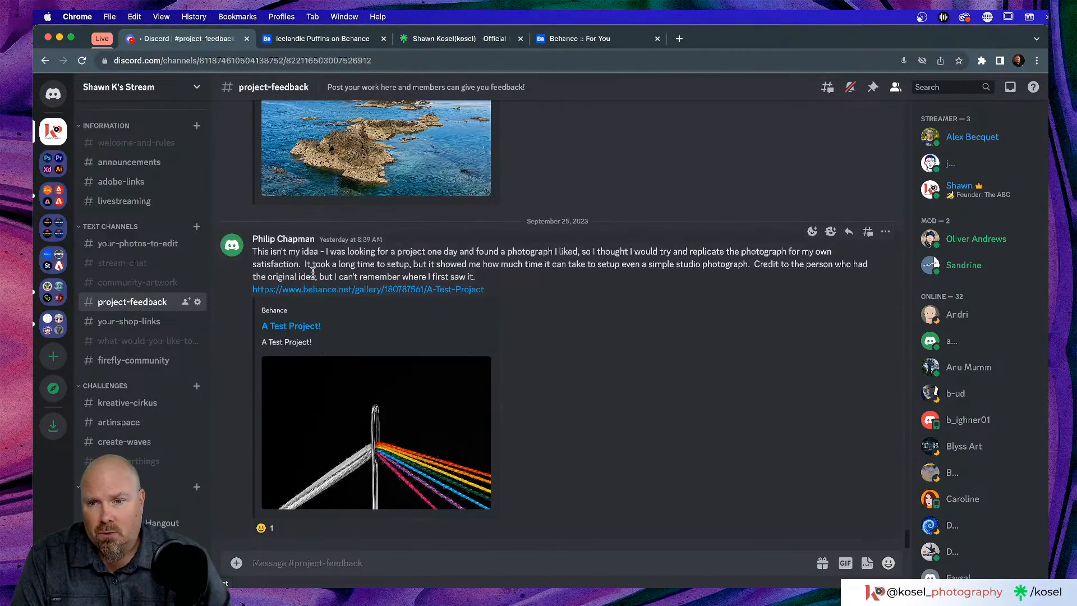
click(338, 292)
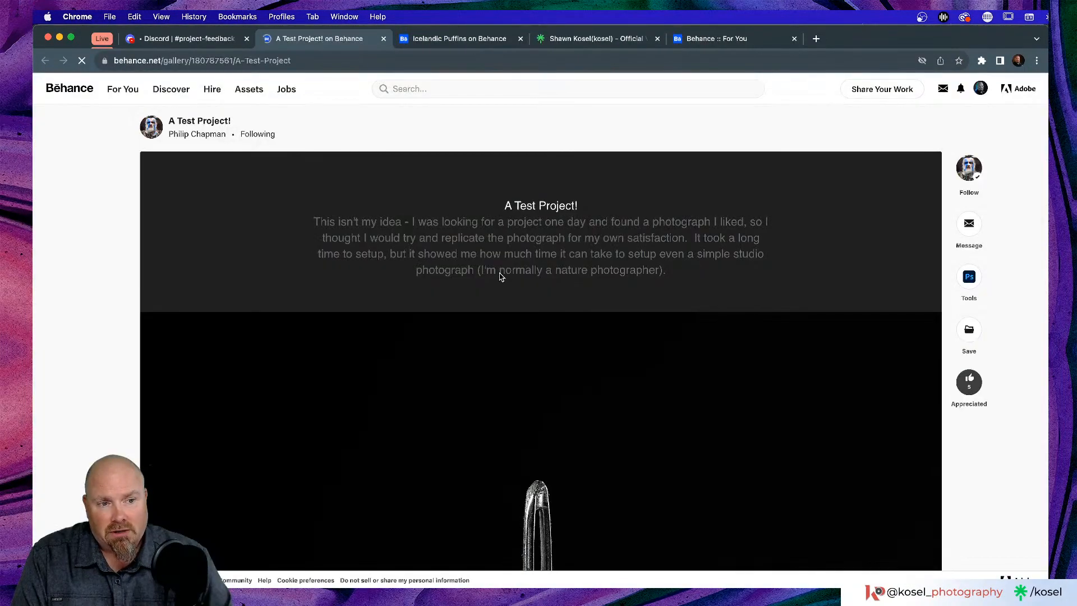
scroll(507, 275, down, 3)
- View the needle-and-thread photo enlarged, magnify its coloured threads, and return to the project page
click(526, 306)
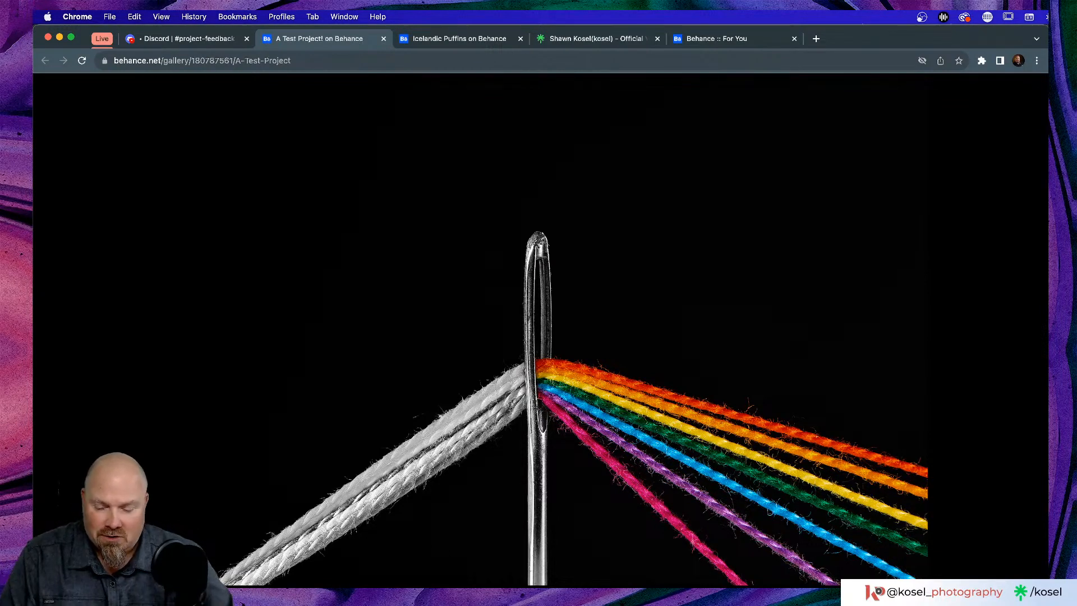
click(673, 415)
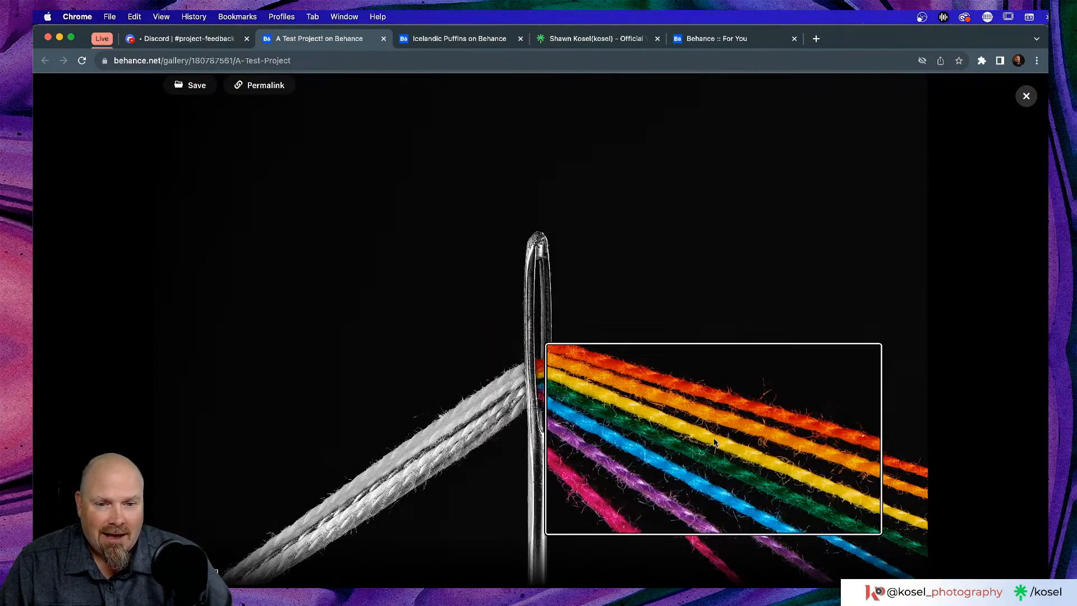
click(714, 442)
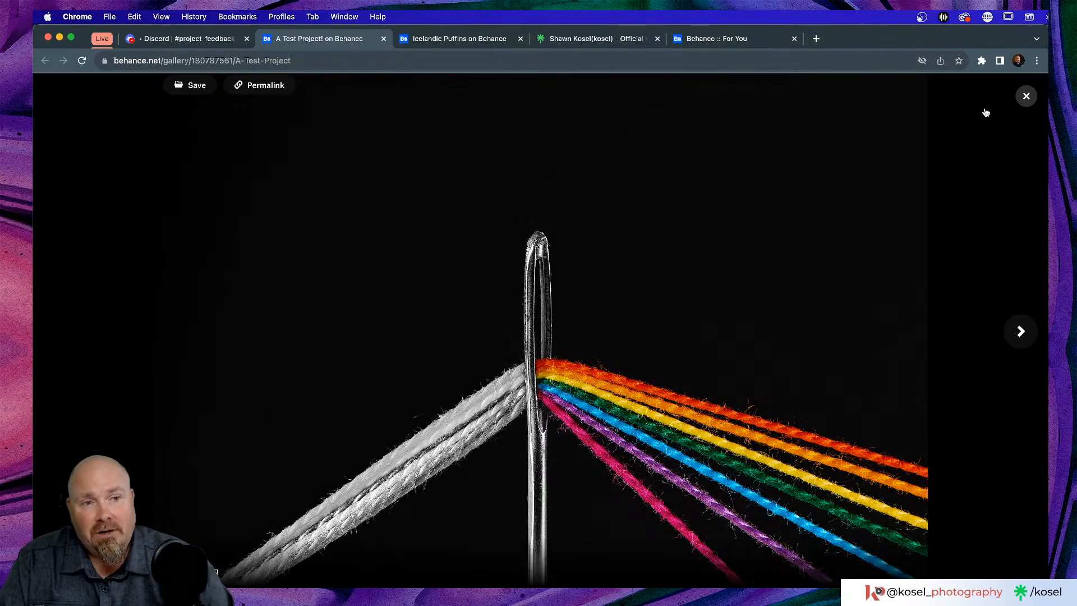
click(1026, 97)
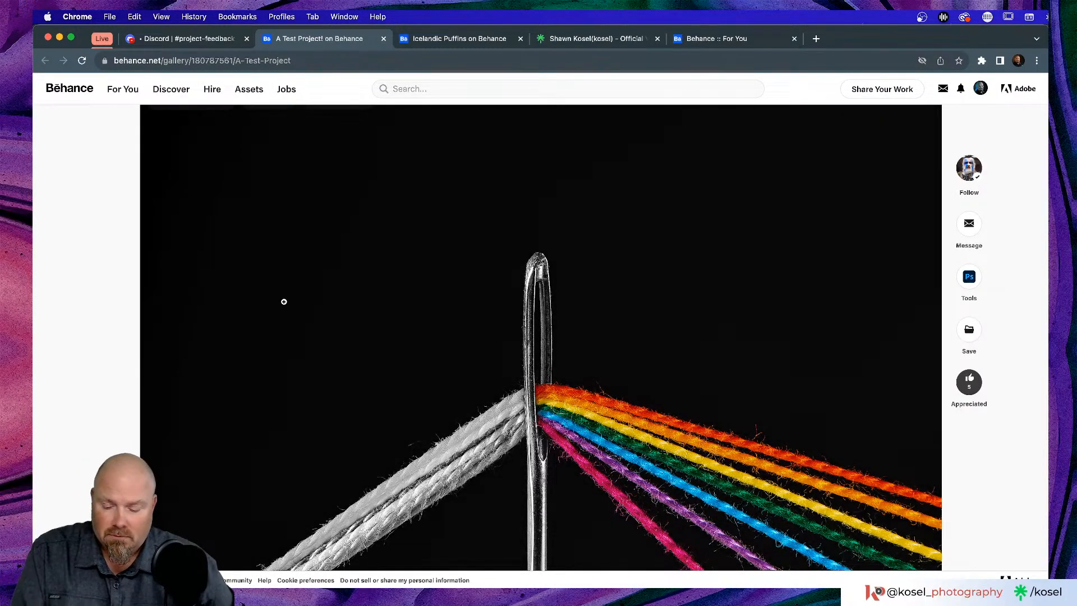
- Switch to InDesign and start a new document named "MAX Poster"
key(super+Tab)
key(super+Tab)
key(super+Tab)
key(super+Tab)
key(super+Tab)
key(super+Tab)
key(super+Tab)
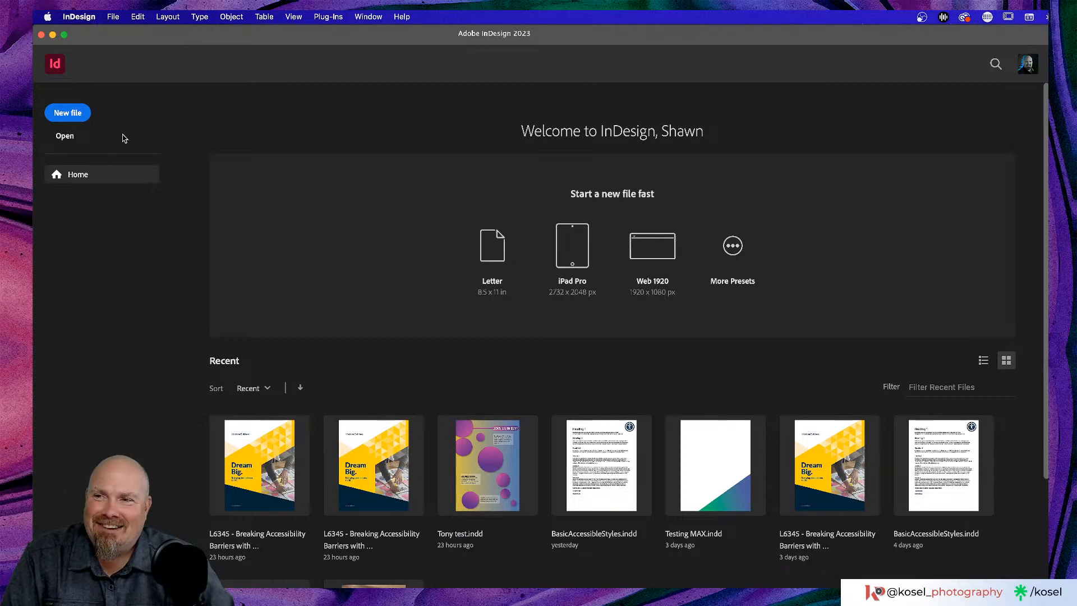
click(67, 113)
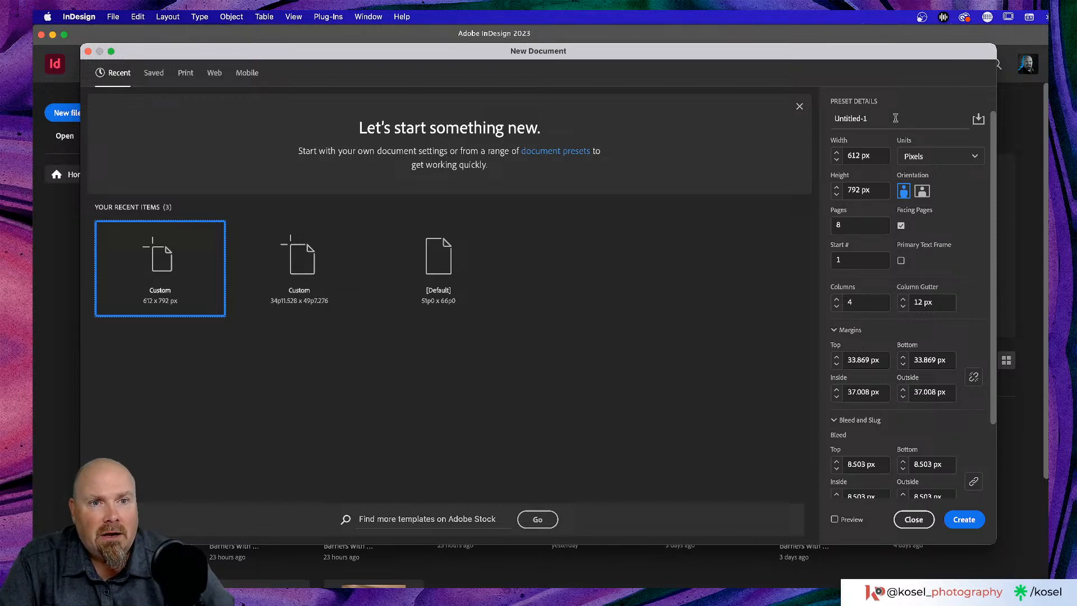
click(875, 120)
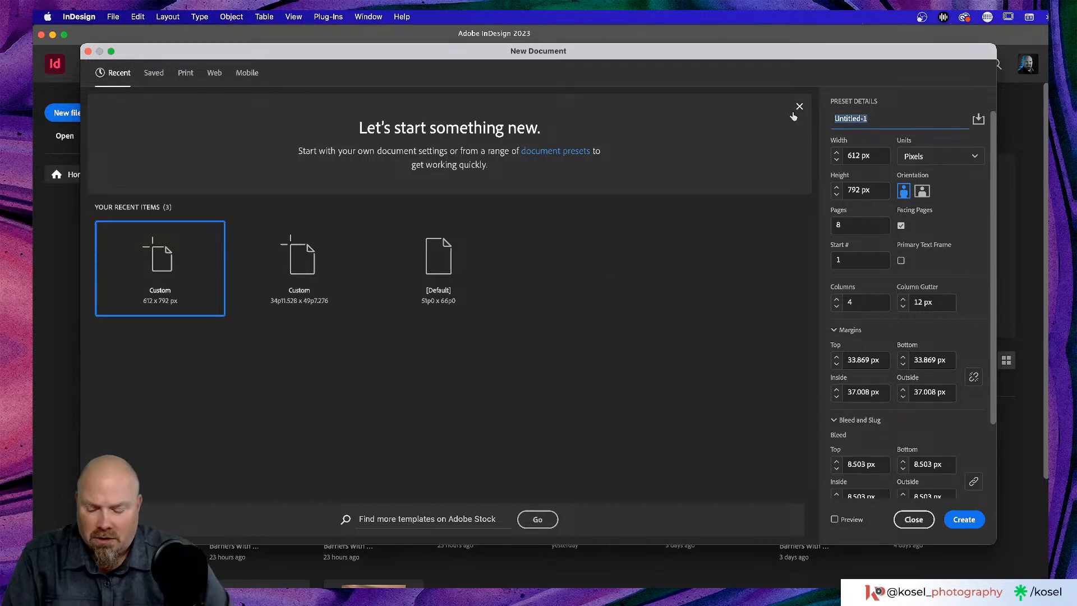
text(MAX)
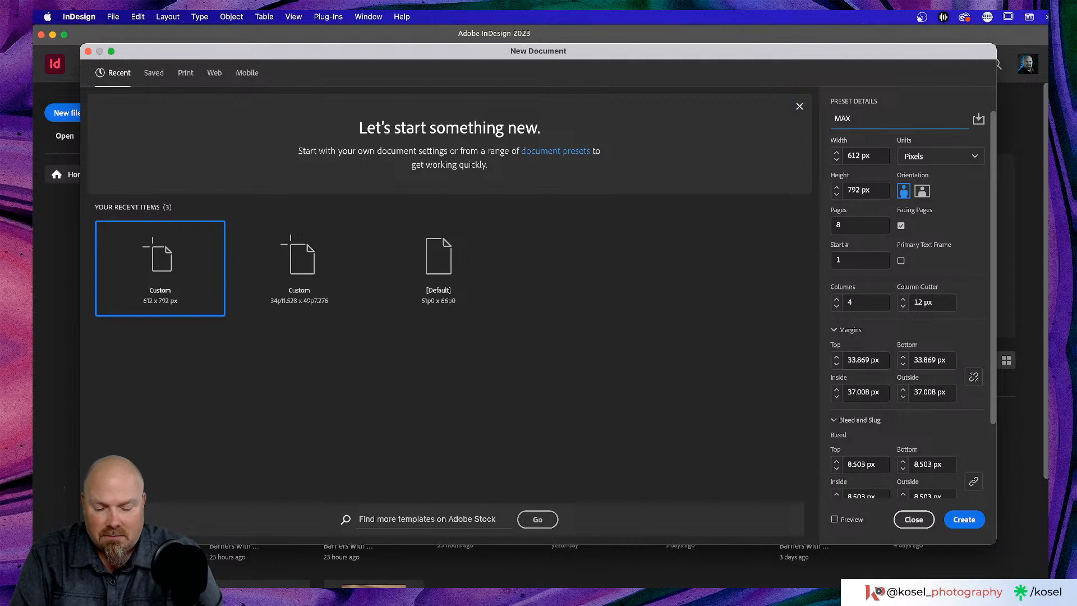
text( Poster)
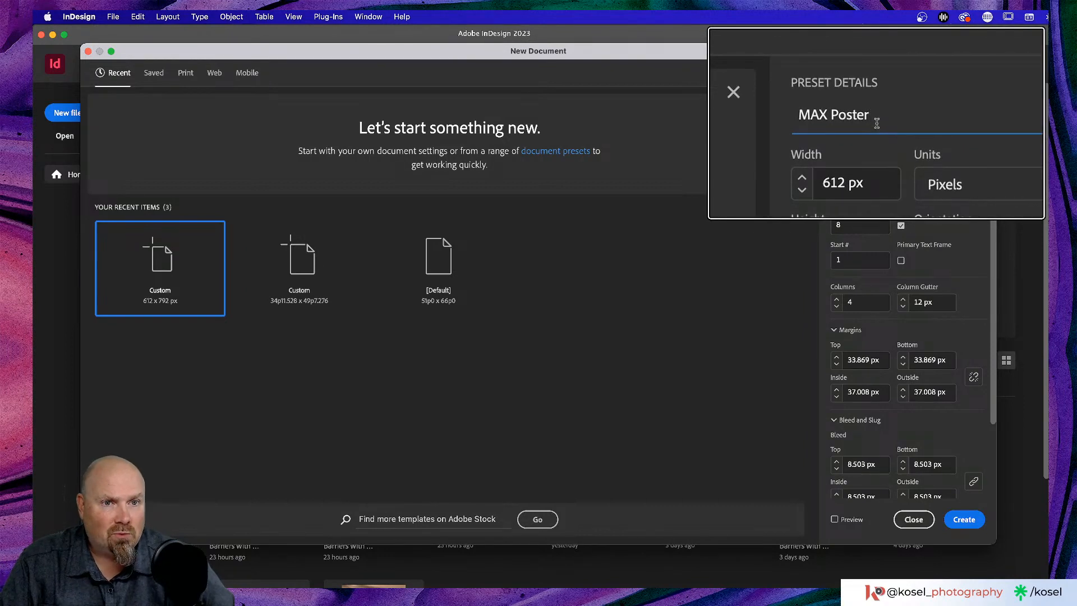
click(849, 105)
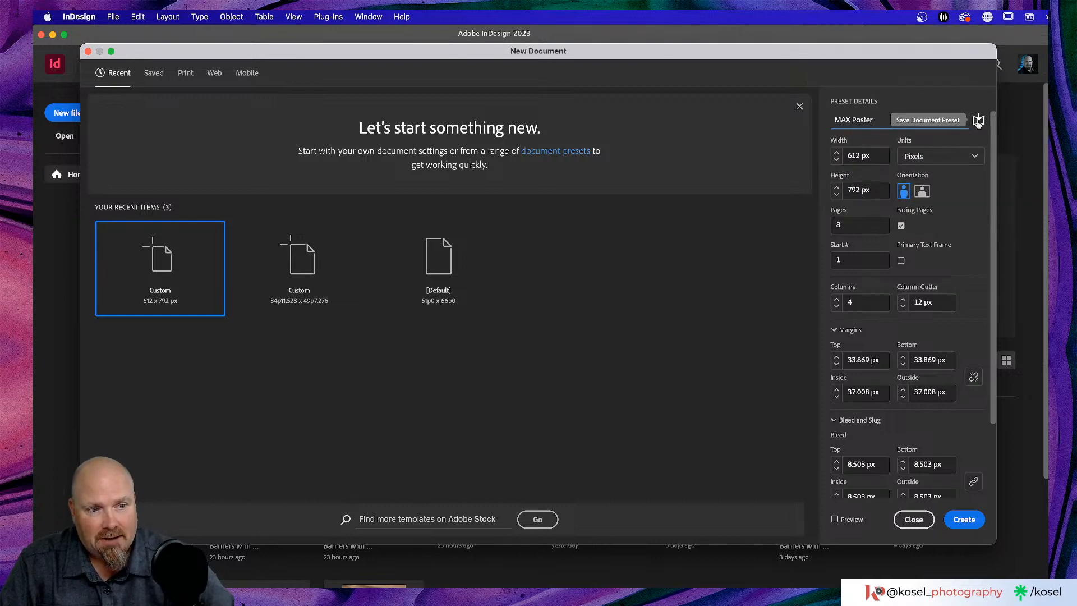
- Set the document's units to inches and its page size to 11 in wide by 18 in high
click(863, 157)
double_click(878, 156)
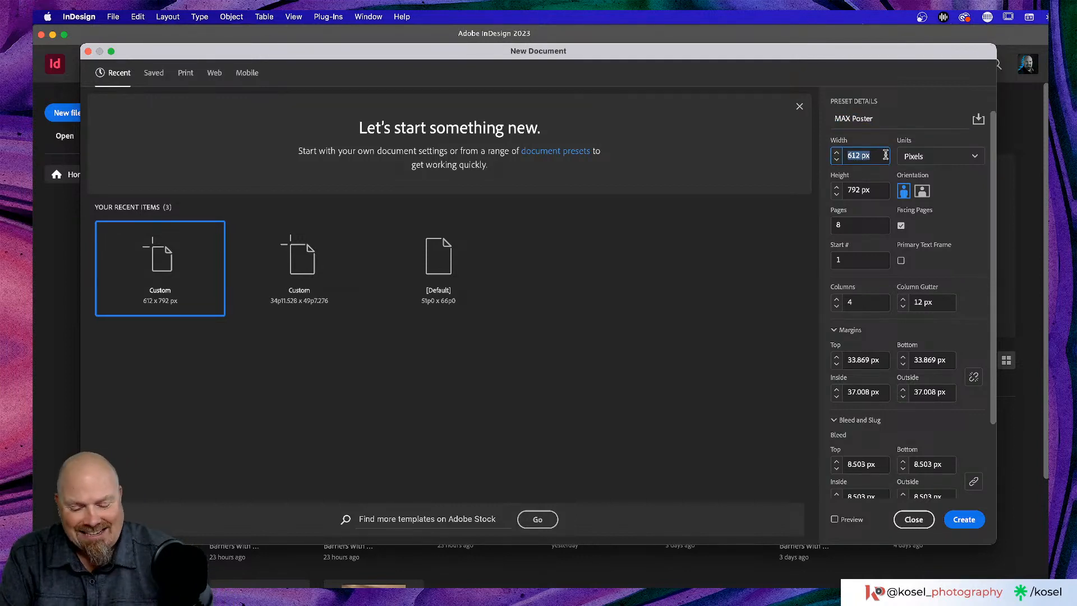
text(11in)
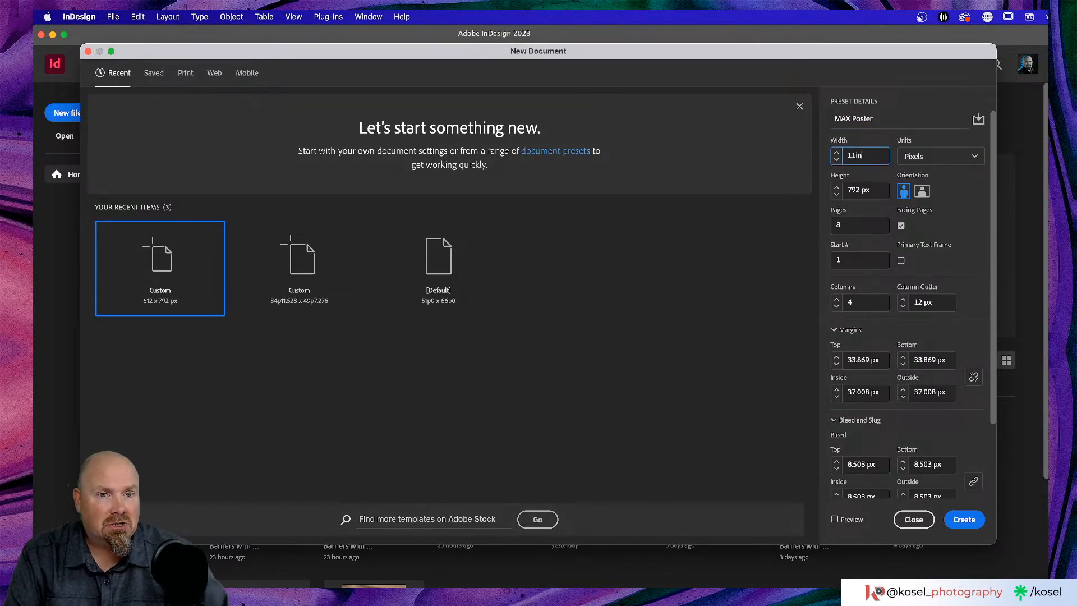
click(980, 160)
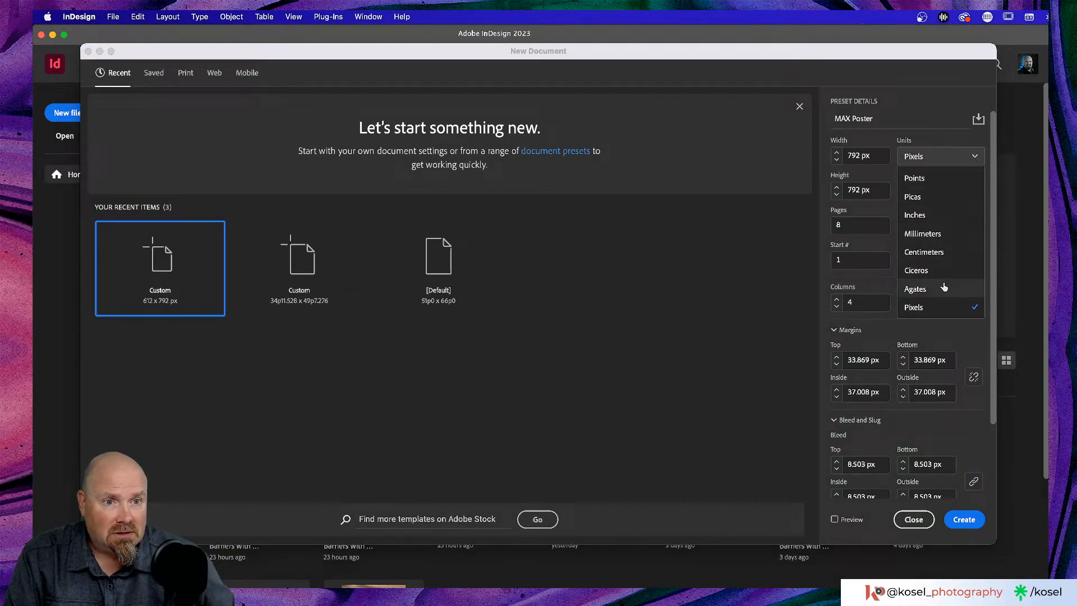
click(948, 213)
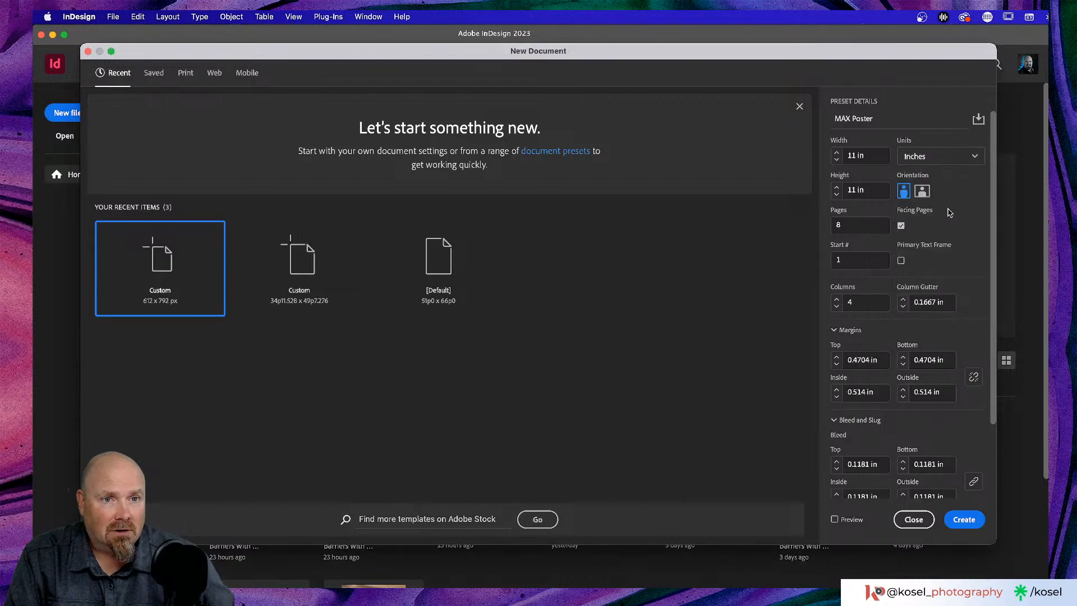
triple_click(874, 186)
text(18)
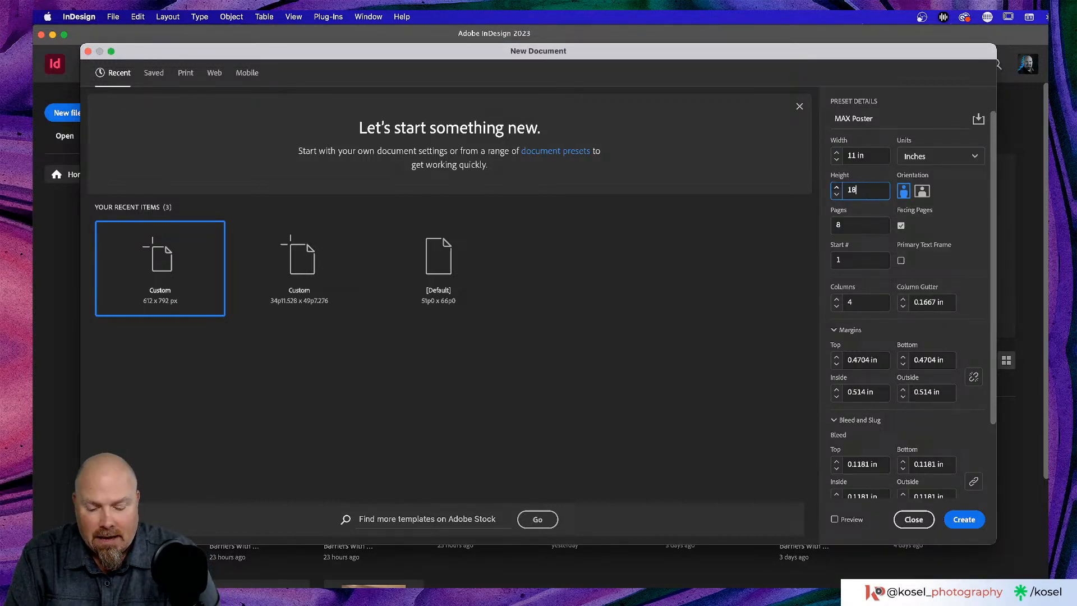
text(in)
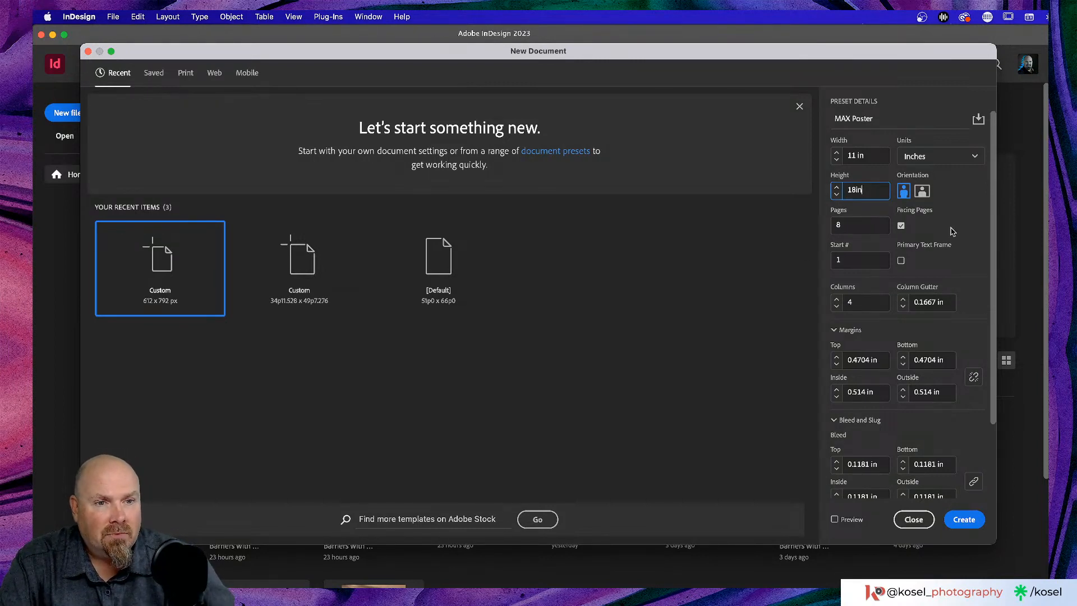
key(Tab)
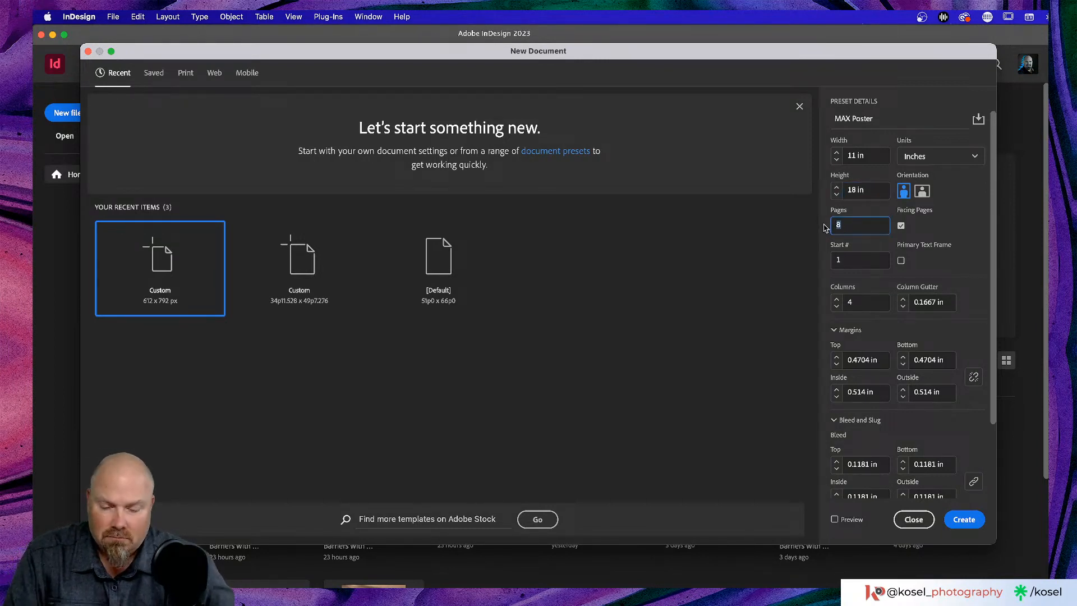
- Set the document to 1 page and turn off facing pages
text(1)
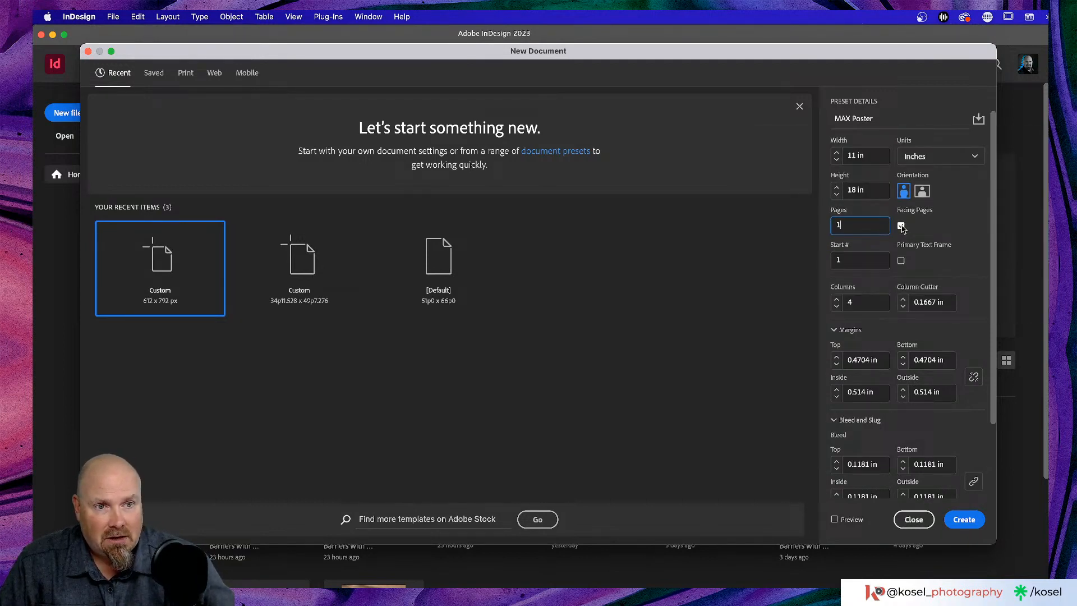
click(901, 226)
scroll(921, 226, down, 3)
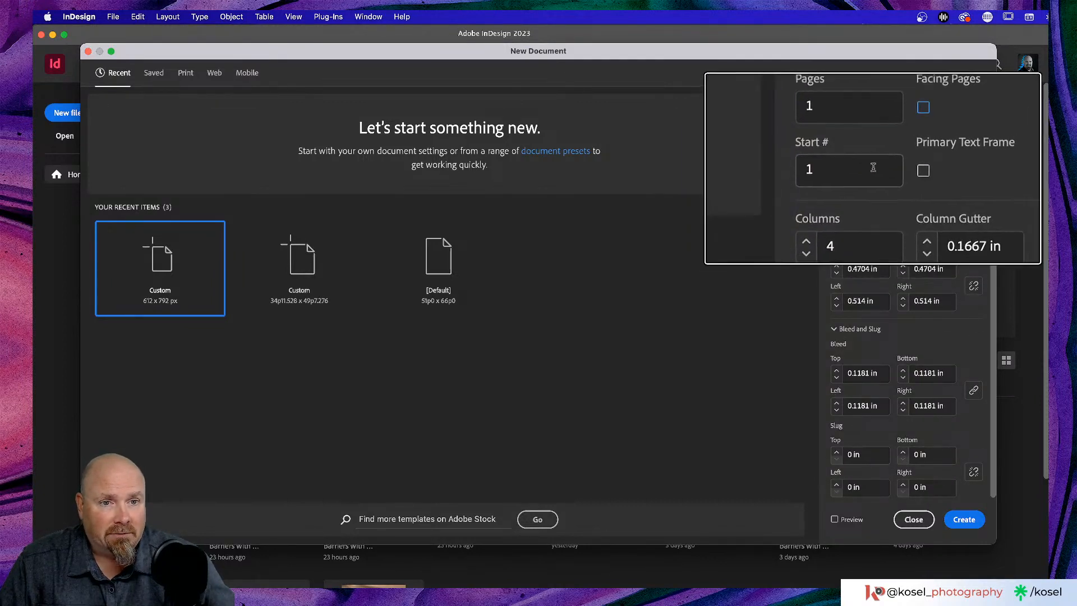
scroll(888, 233, up, 3)
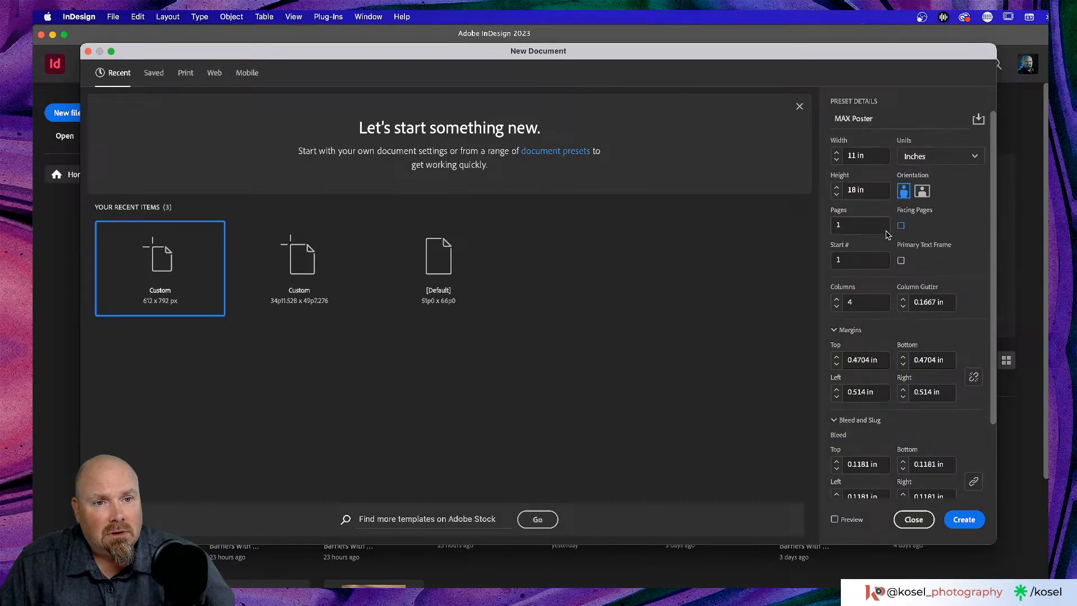
- Set the layout to 1 column with a column gutter of 0
click(836, 298)
click(836, 299)
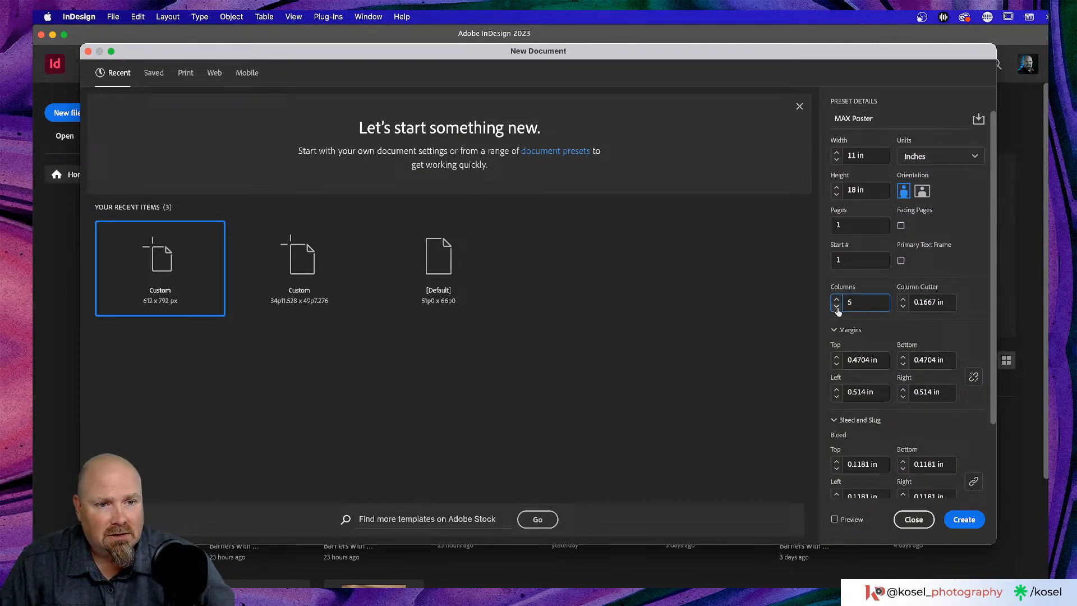
click(837, 306)
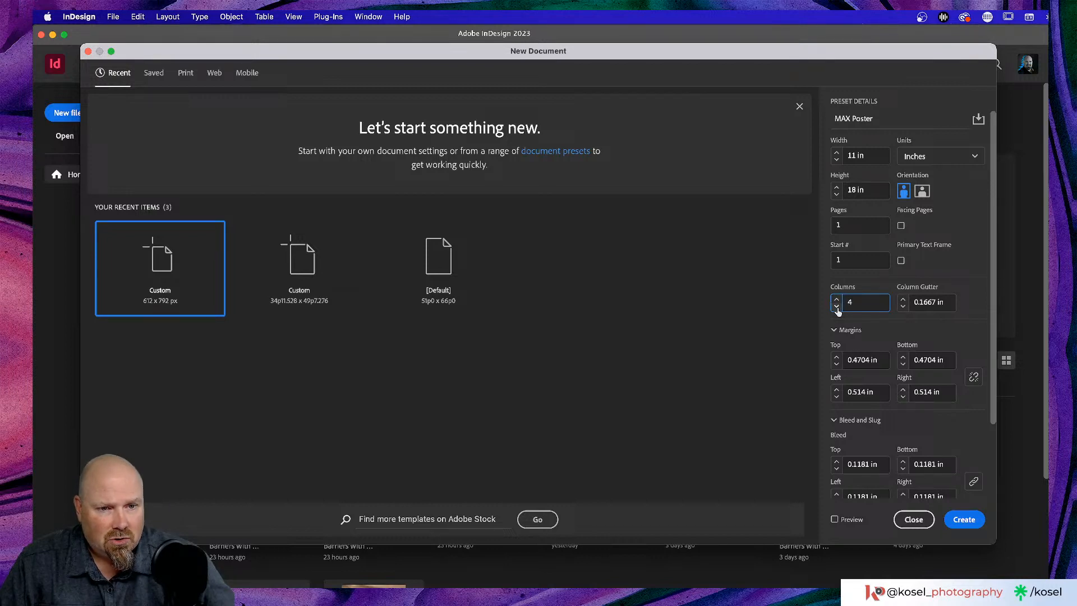
click(837, 307)
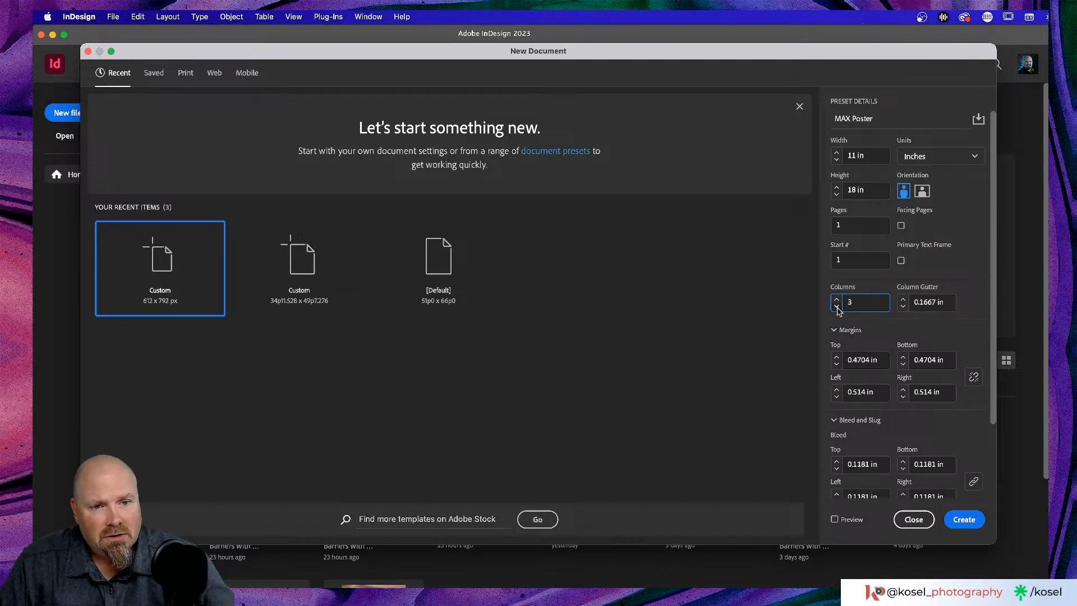
click(837, 306)
click(837, 307)
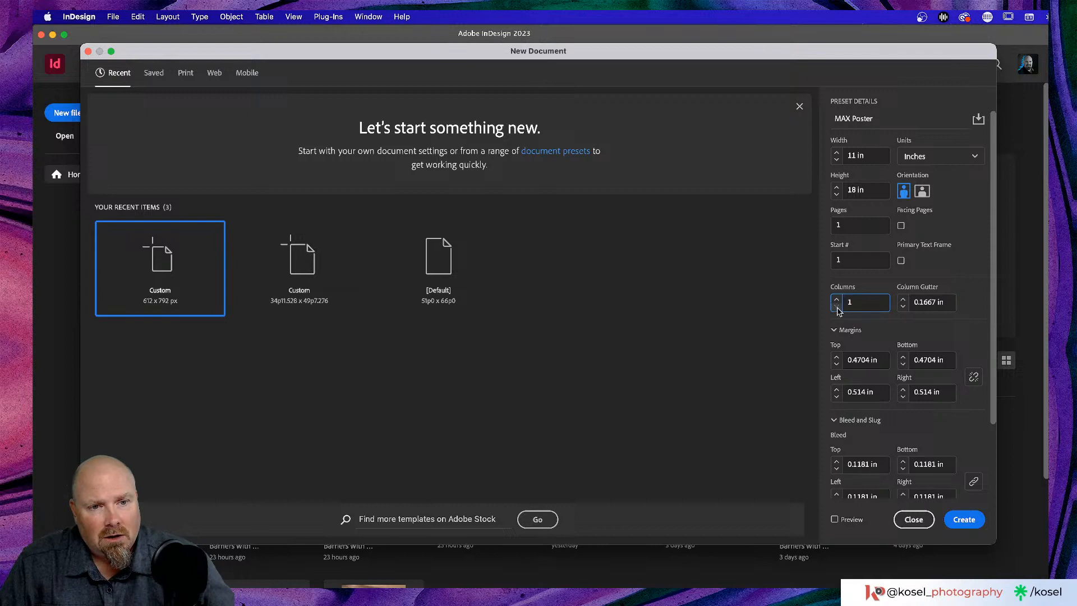
click(952, 300)
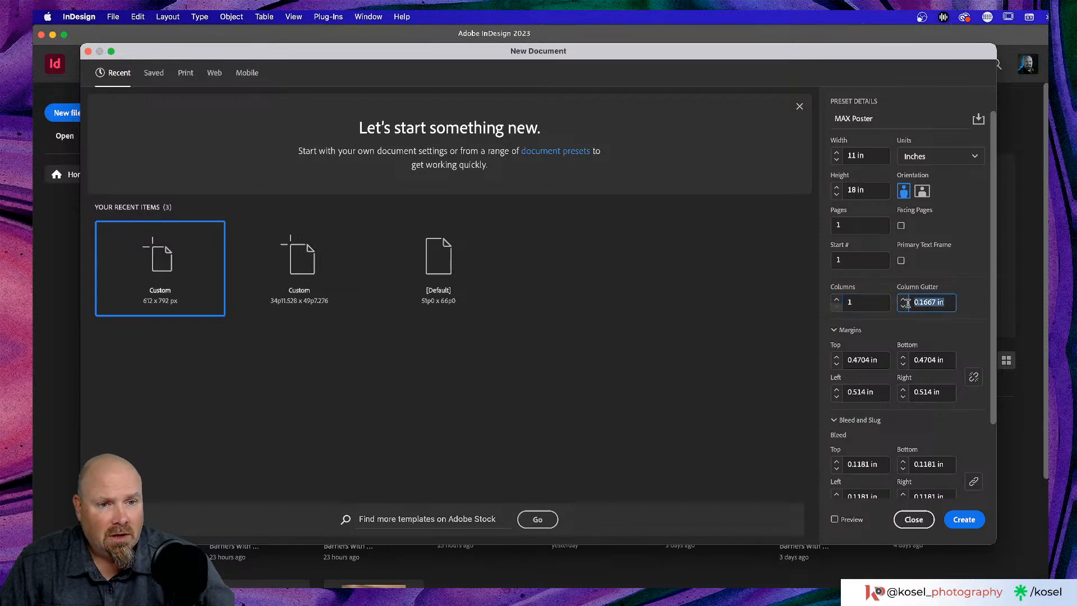
text(0)
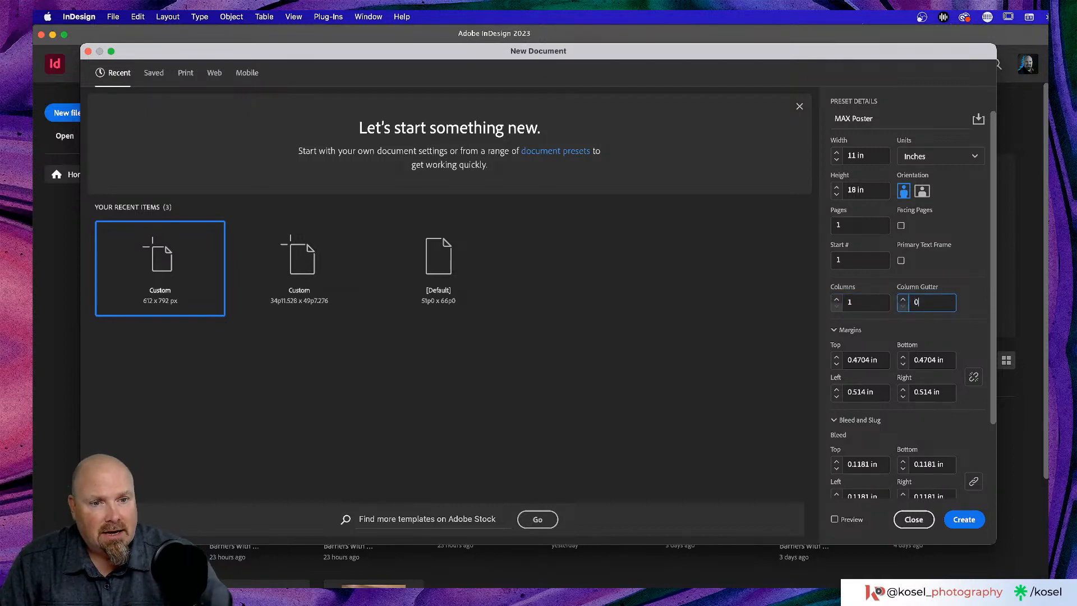
- Set the top margin to 0.38 in and link the margins so all four sides match
scroll(914, 307, down, 3)
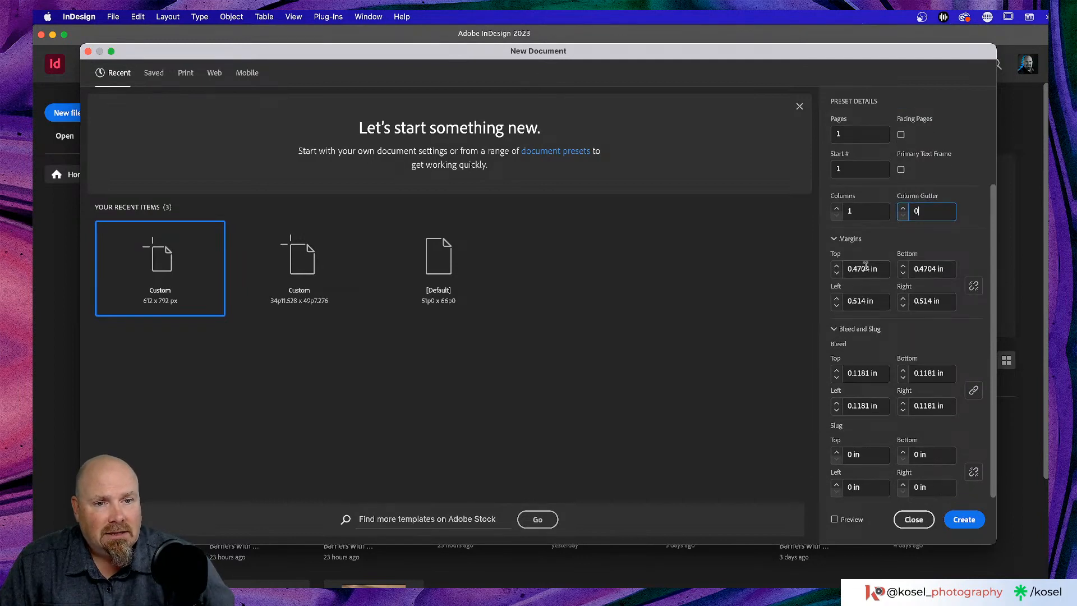
click(882, 269)
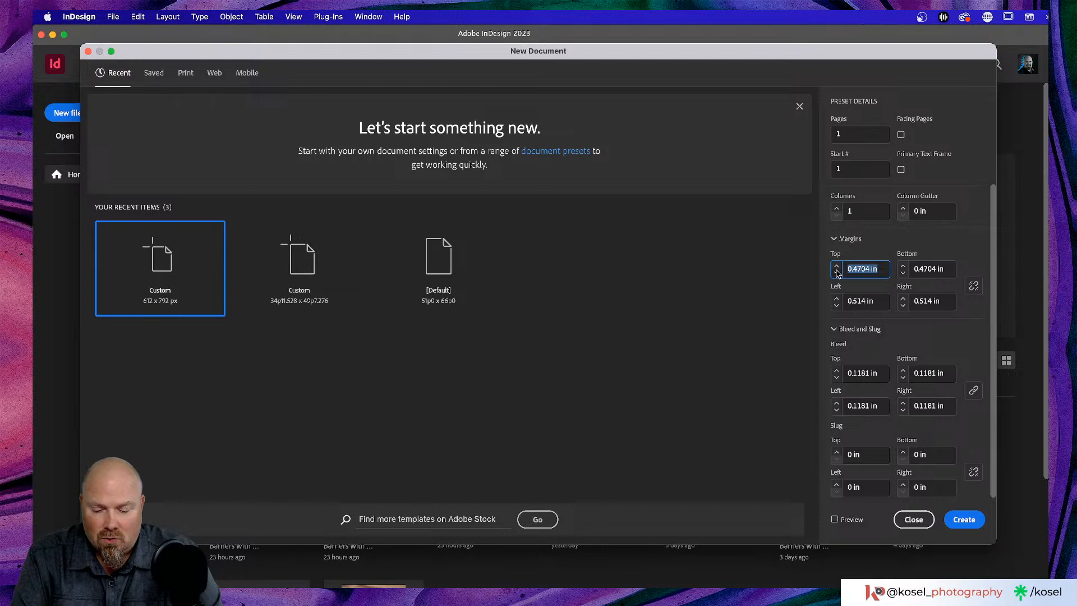
text(.38)
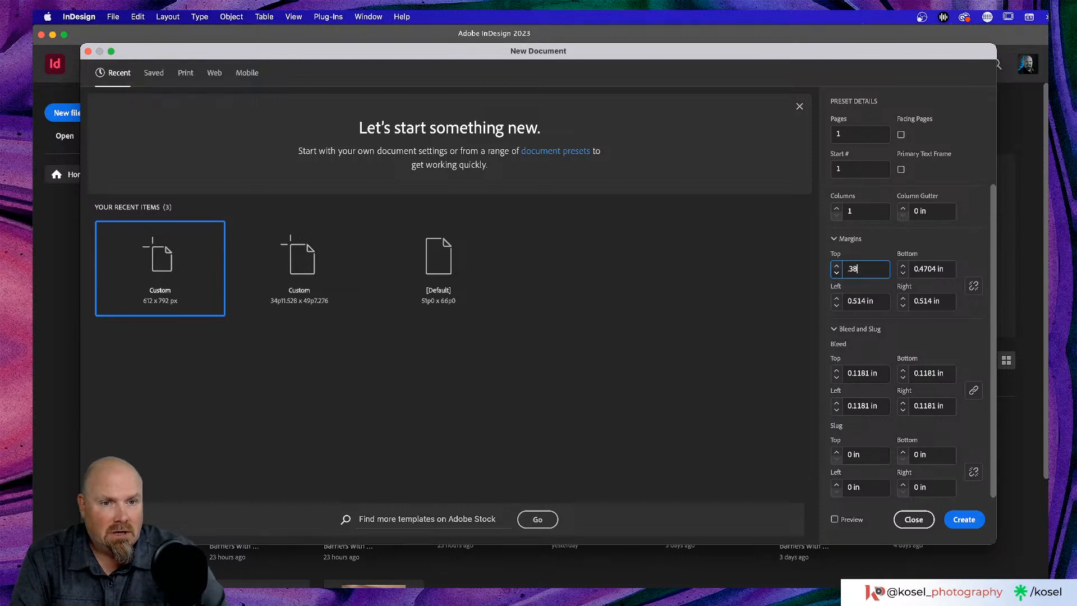
click(973, 285)
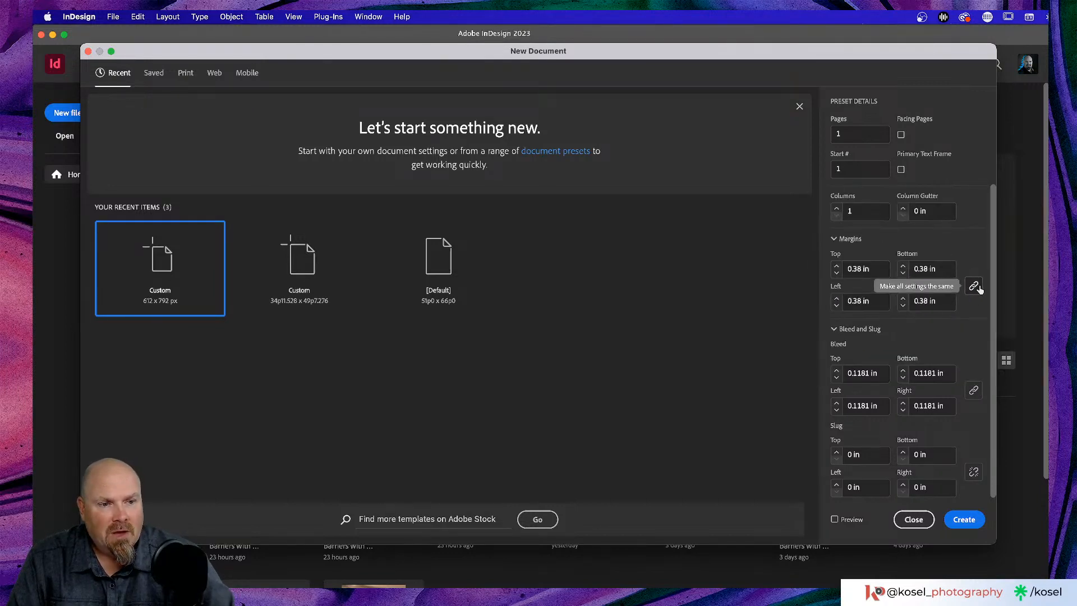
- Set the page size to 11 in wide by 17 in high
scroll(889, 249, up, 4)
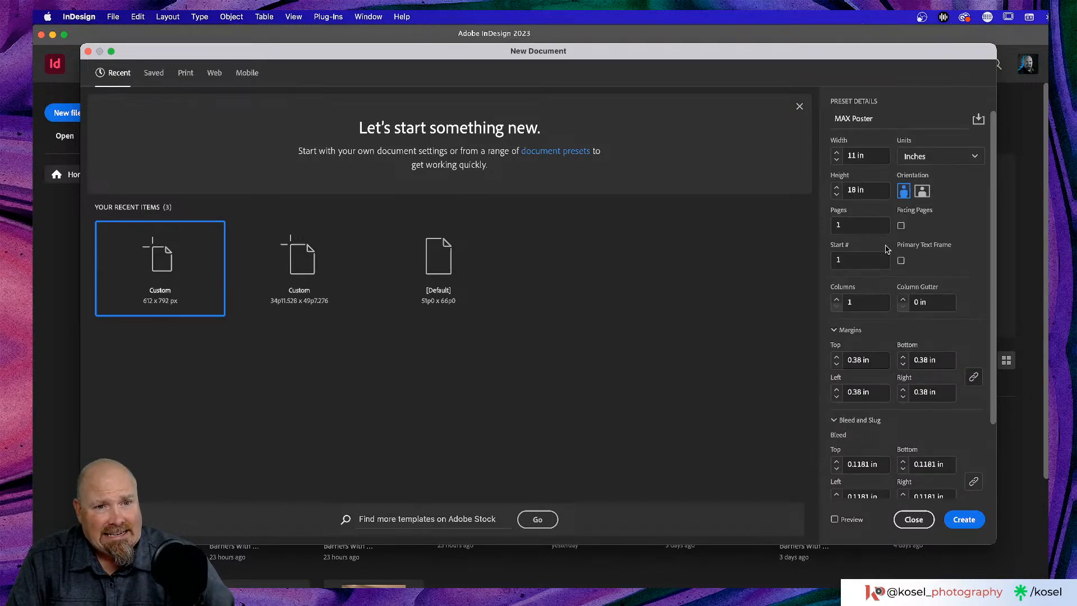
click(857, 157)
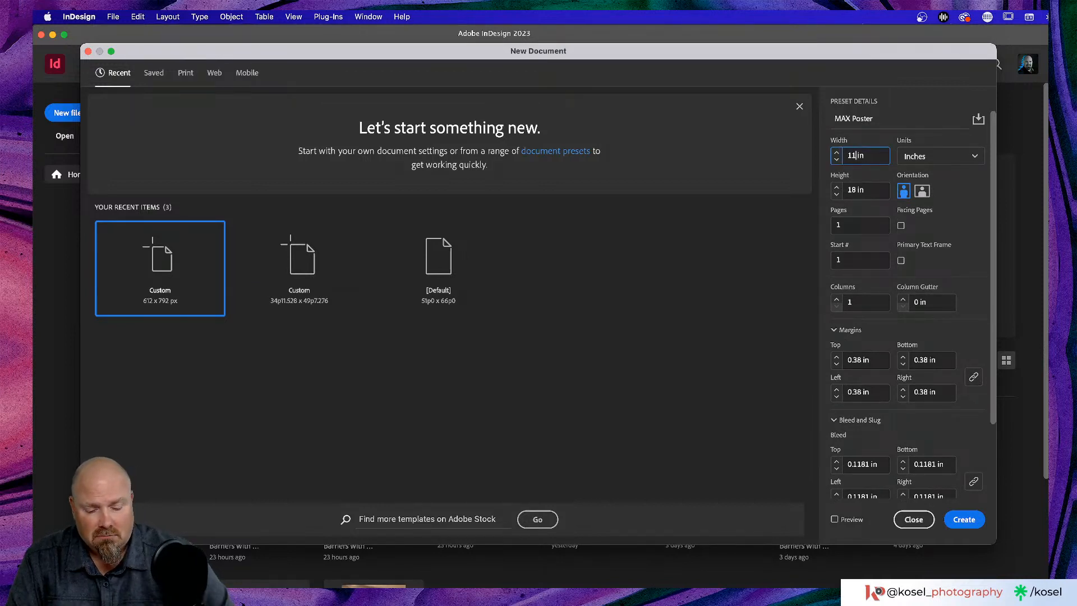
key(BackSpace)
text(2)
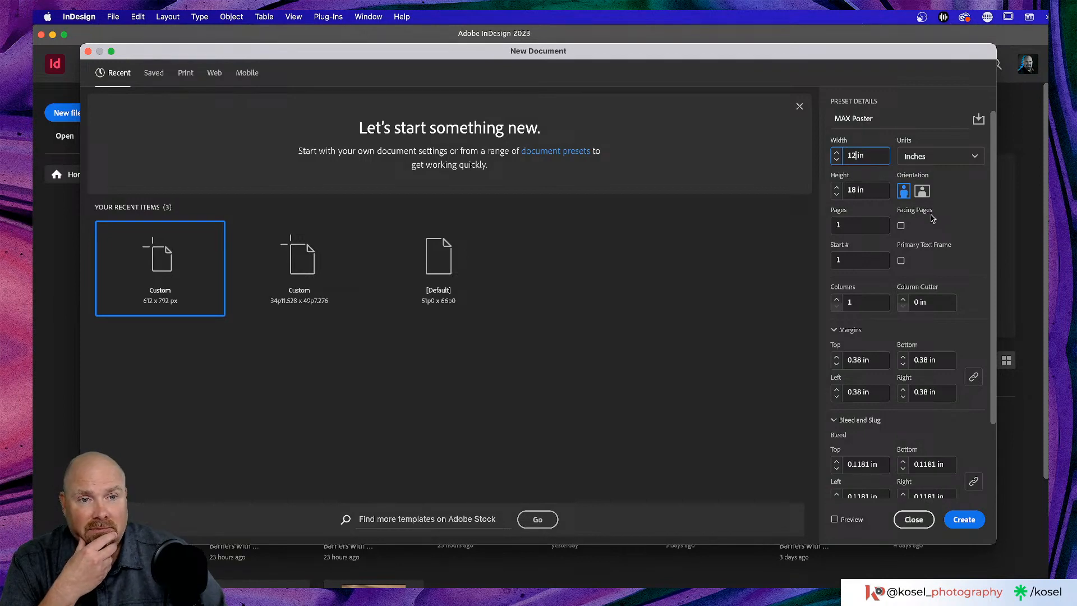
key(BackSpace)
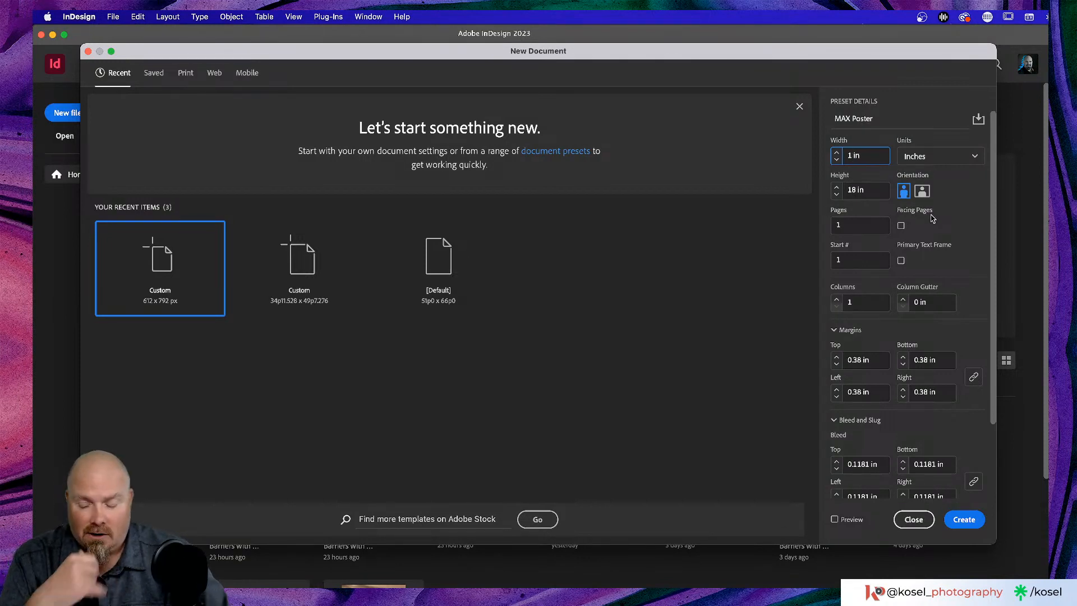
text(1)
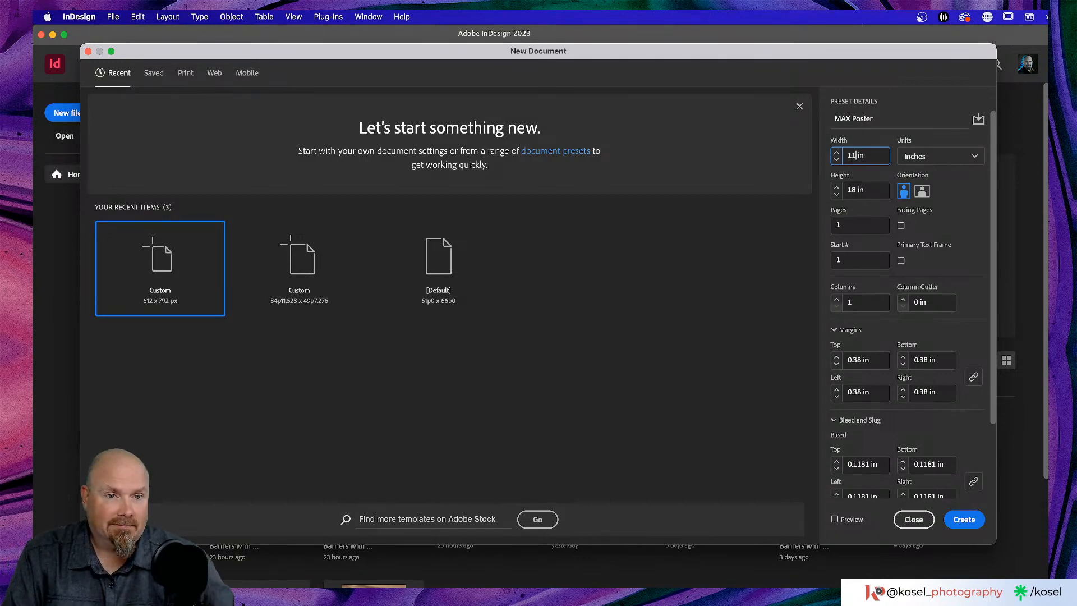
click(854, 190)
key(BackSpace)
text(7)
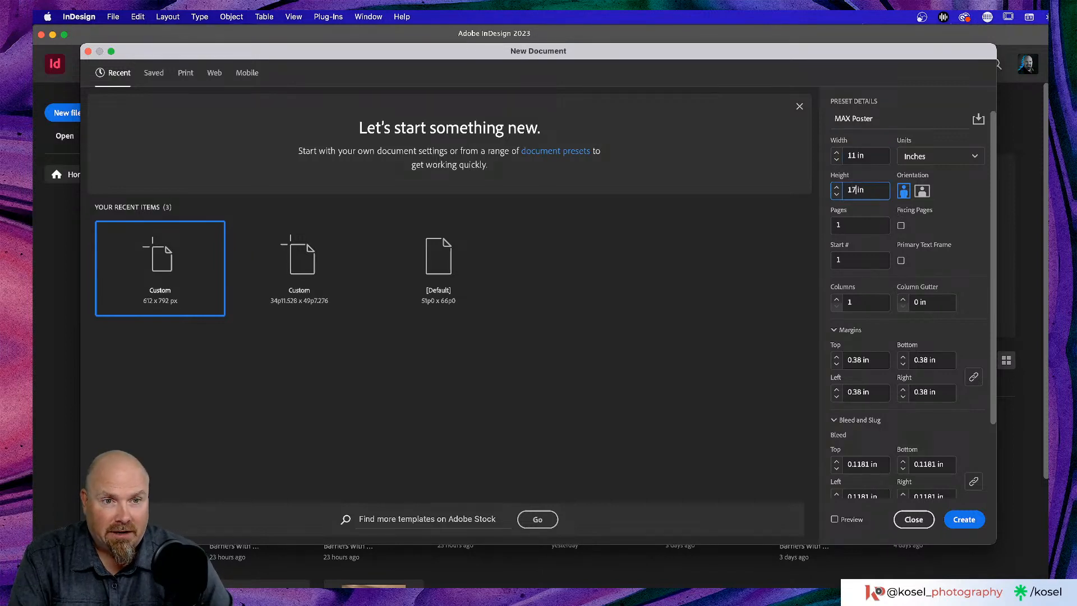
scroll(847, 216, down, 3)
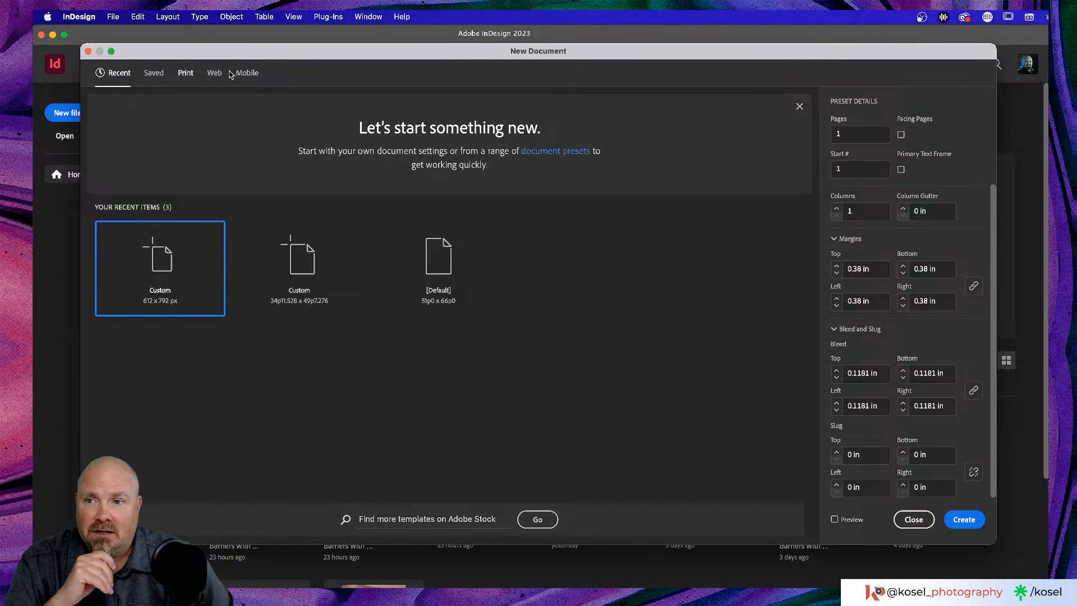
- Show all blank print presets and choose A3
click(184, 74)
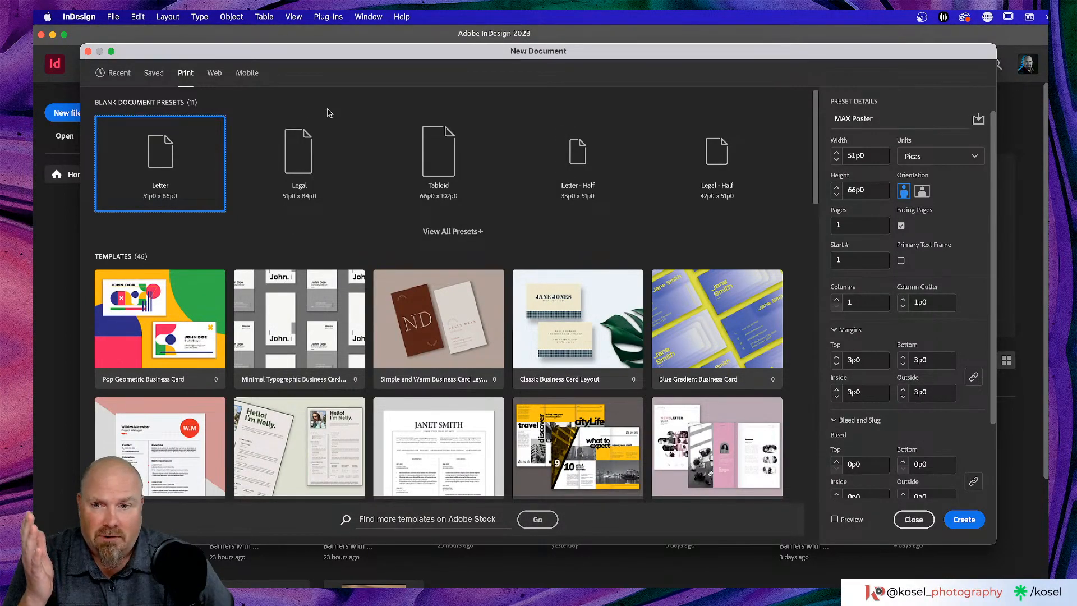
click(457, 230)
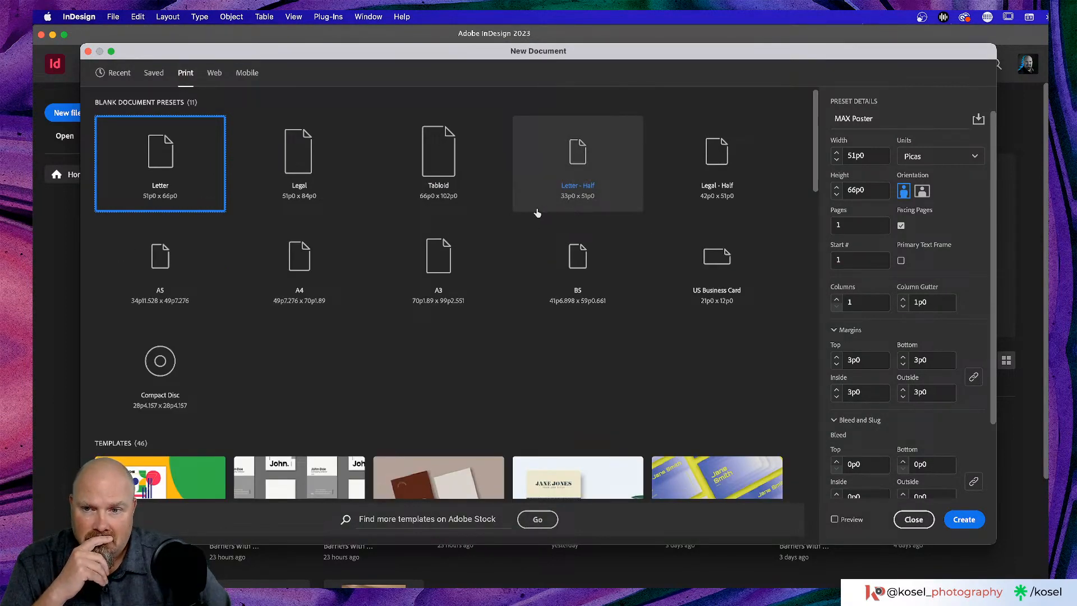
click(443, 266)
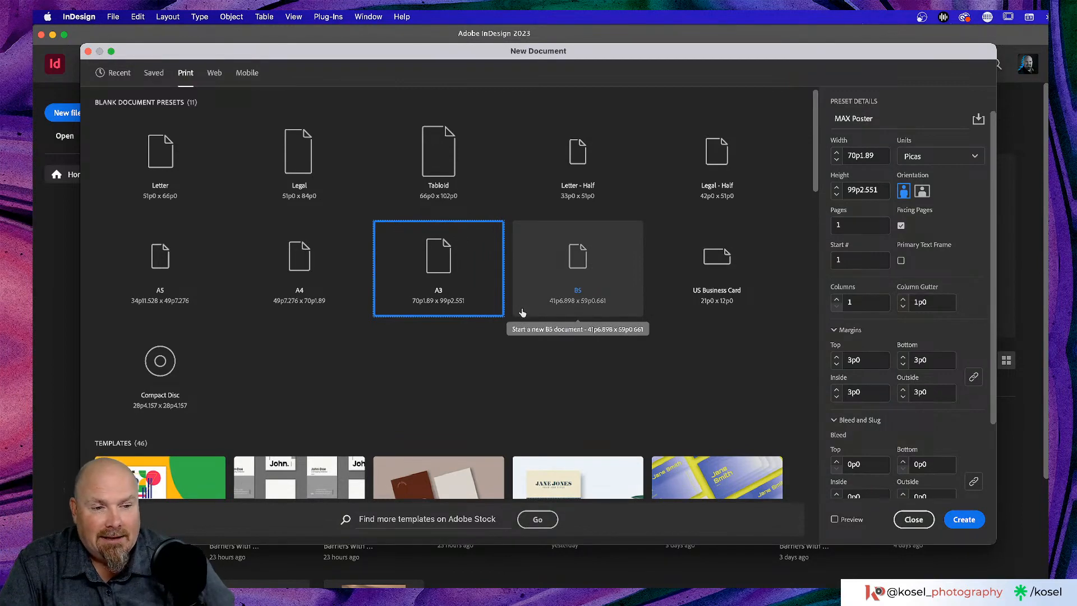
- Switch to the blank A4 web preset and set its column gutter to 0 px
click(214, 74)
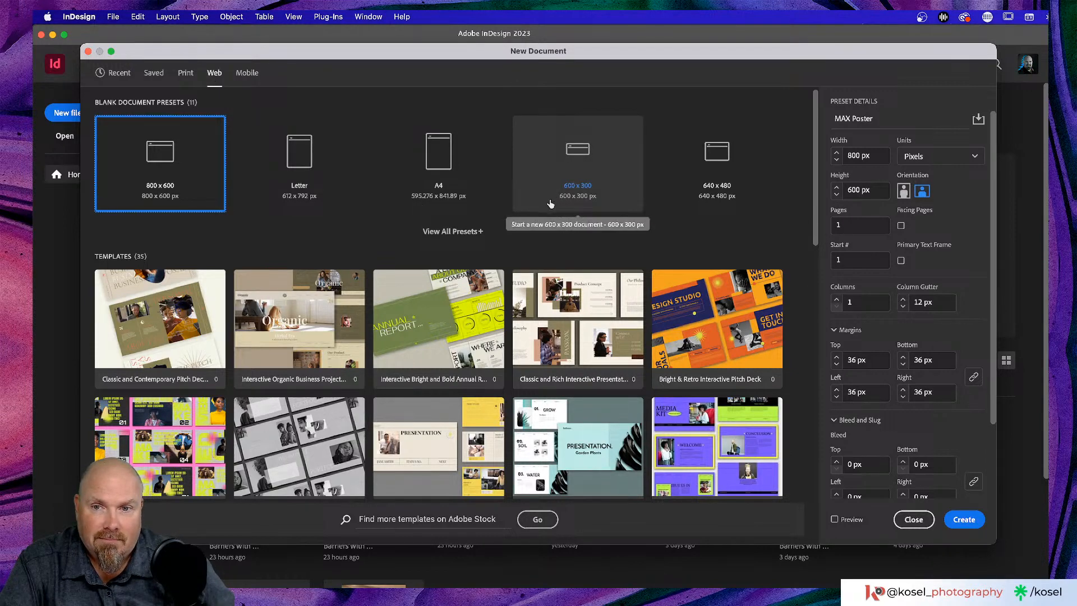
click(440, 149)
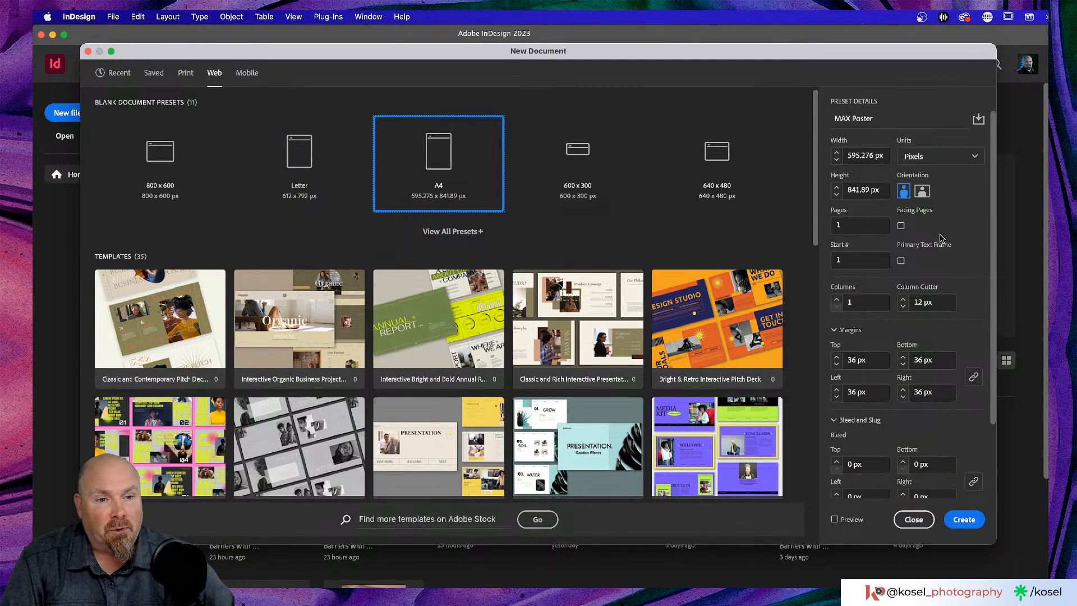
scroll(940, 236, down, 3)
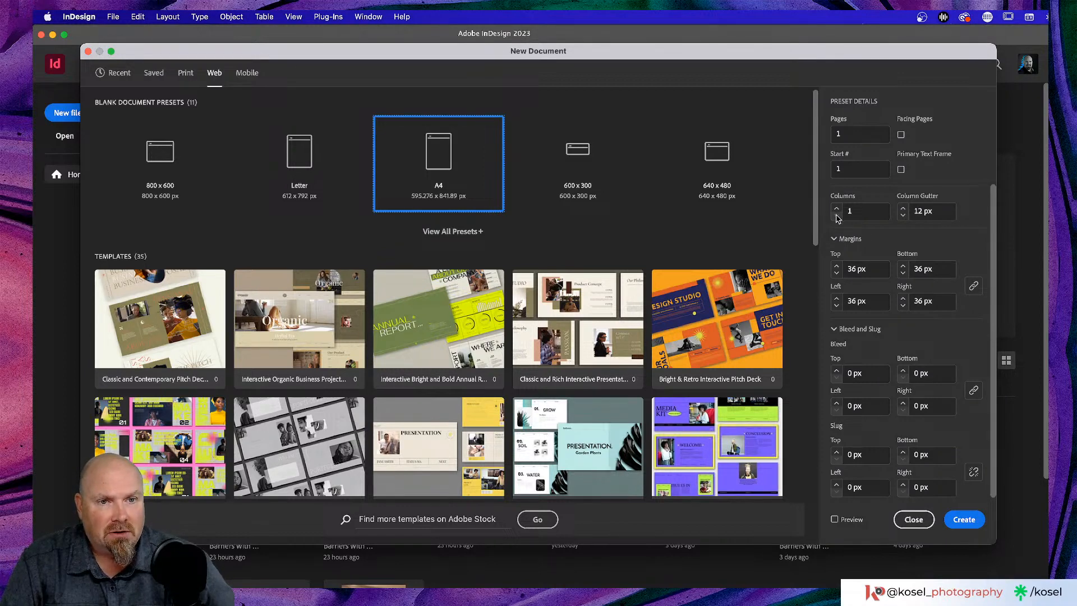
click(903, 216)
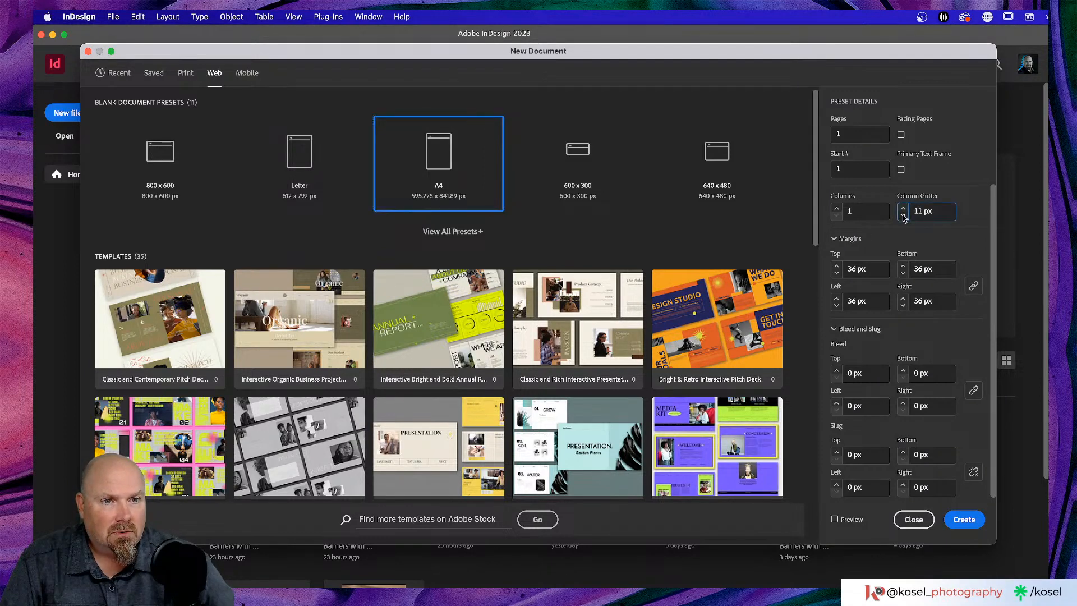
click(903, 217)
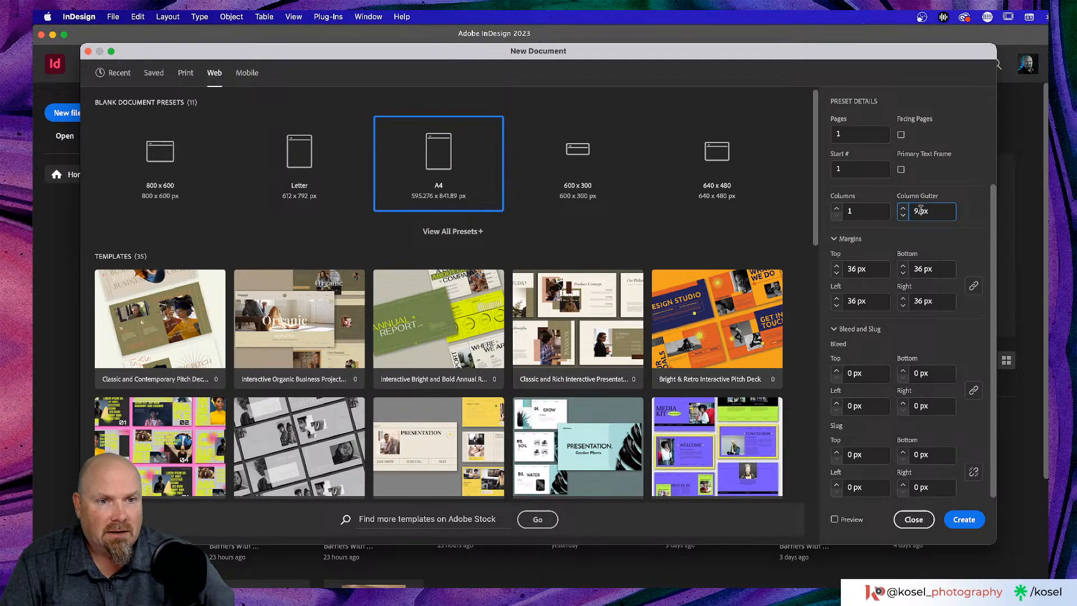
text(0)
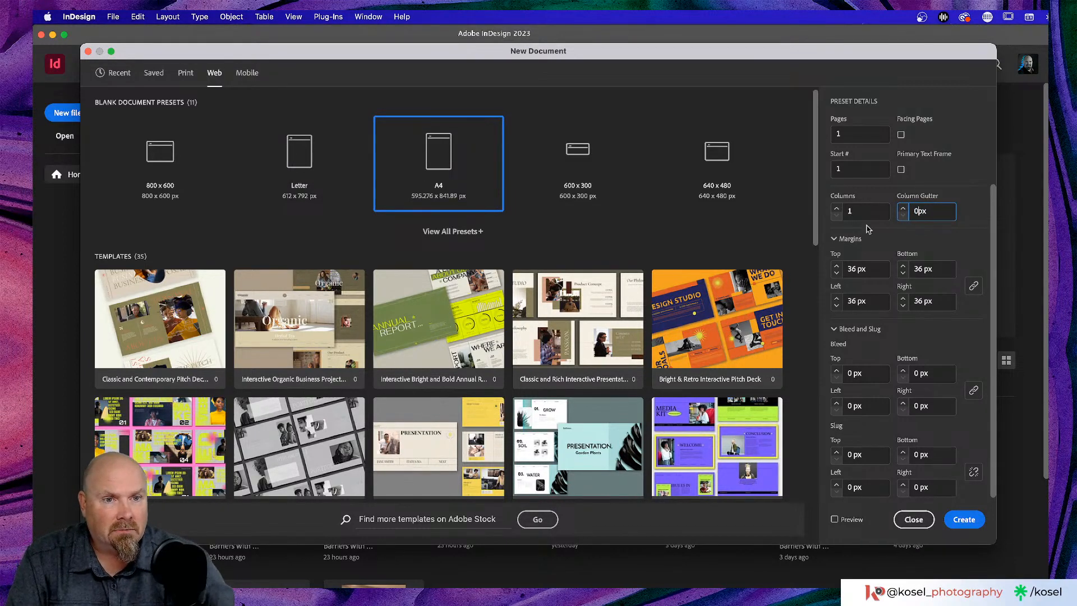
click(886, 249)
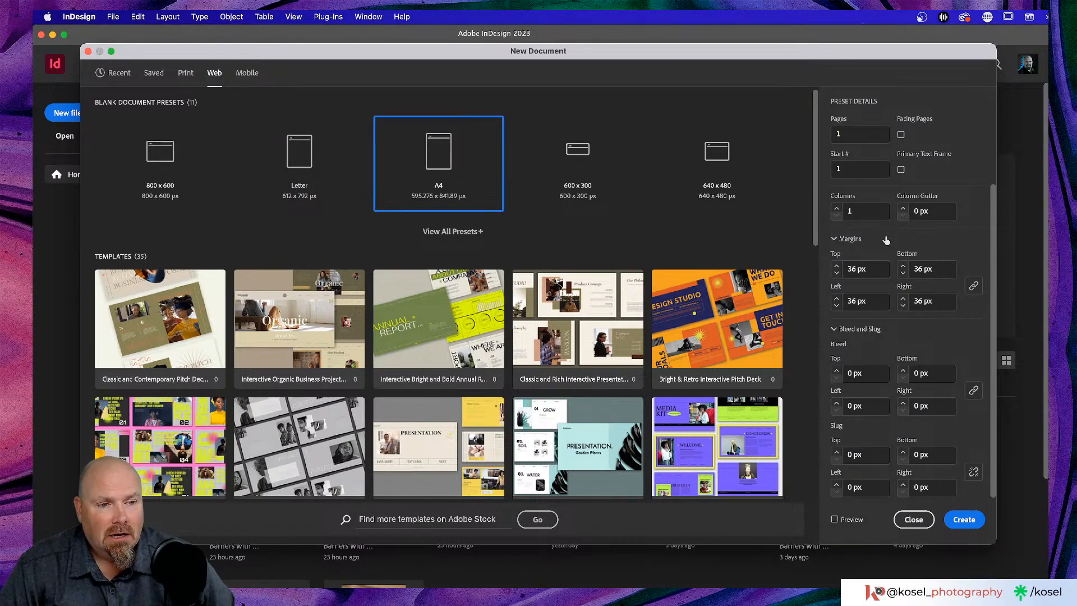
- Preview the A4 page and its margins behind the New Document dialog
scroll(885, 240, up, 3)
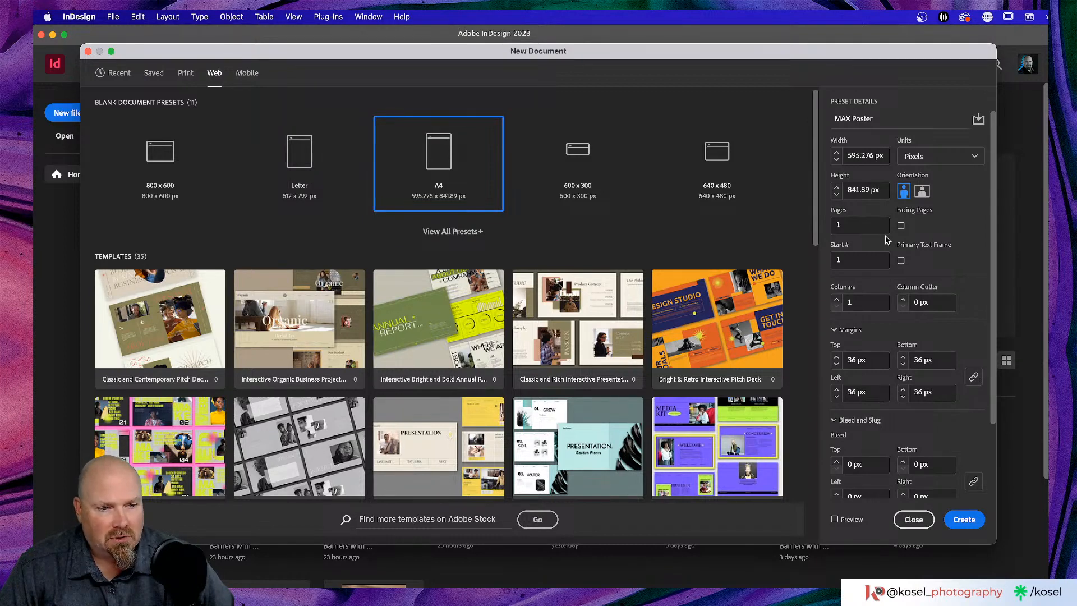
scroll(885, 240, down, 3)
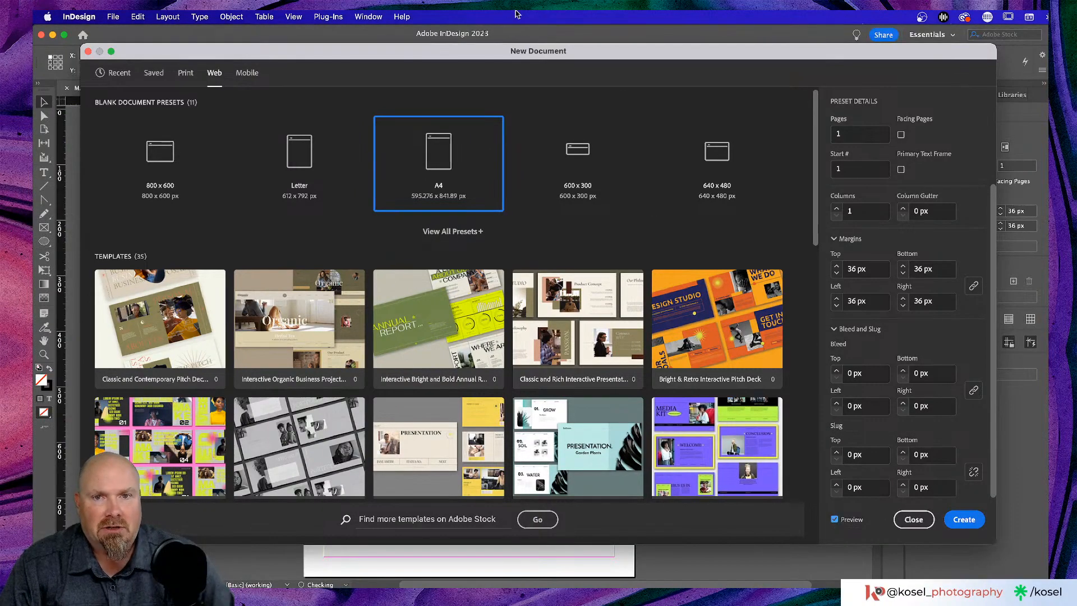
drag(520, 55, 575, 83)
key(Return)
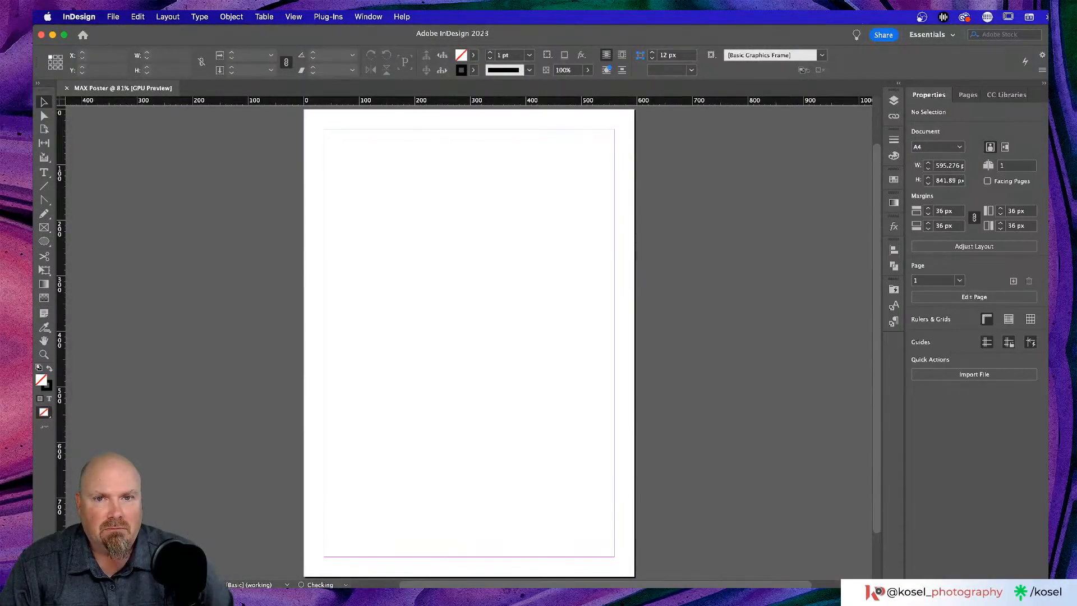
key(super+n)
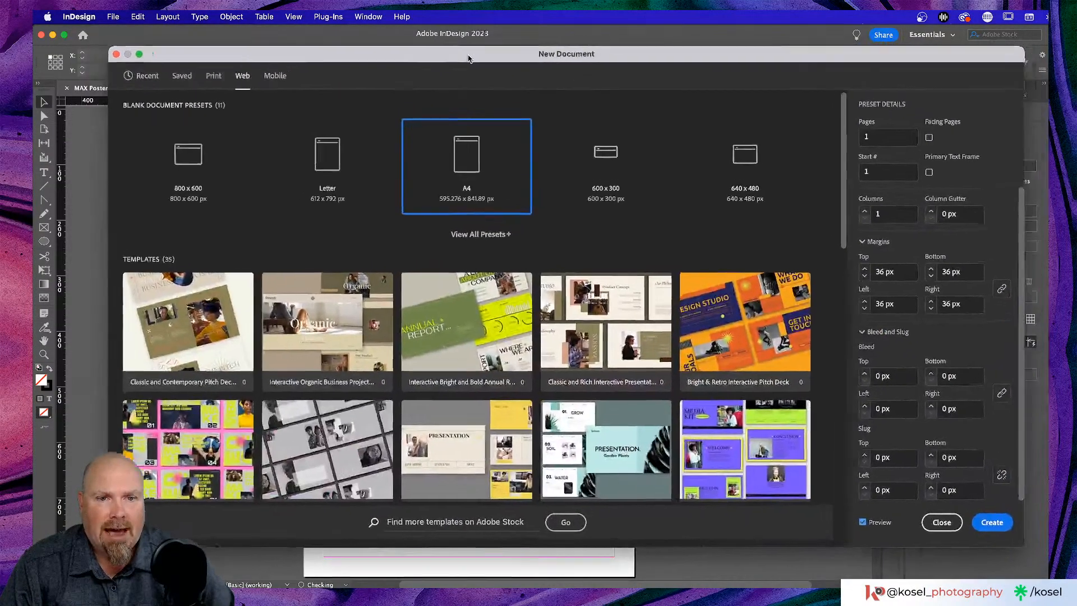
drag(468, 58, 414, 57)
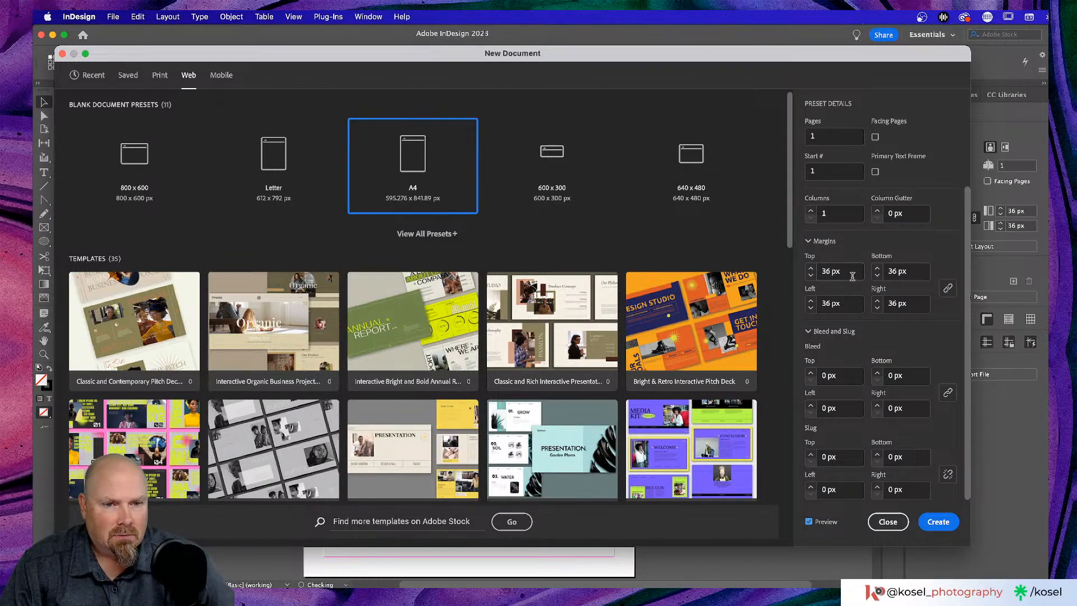
- Create the A4 document with a 3 px bleed and close it
click(827, 379)
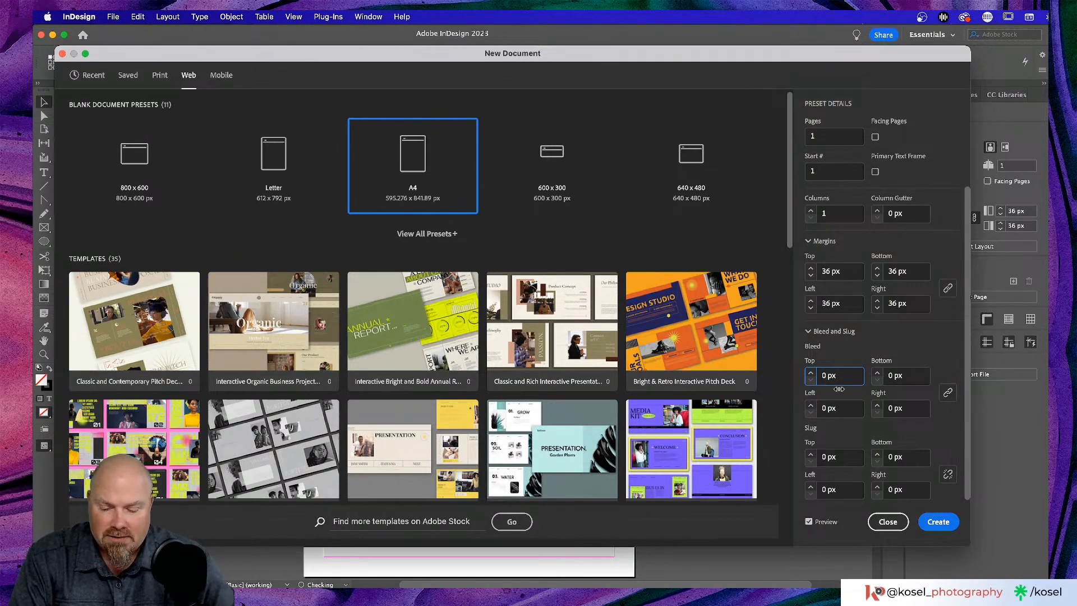
key(Escape)
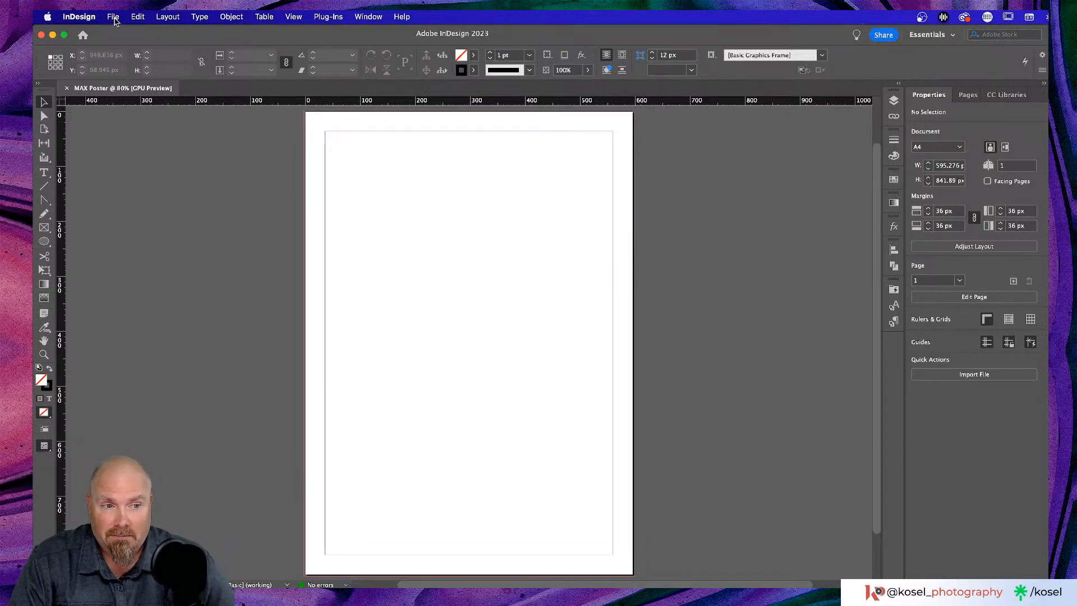
click(67, 88)
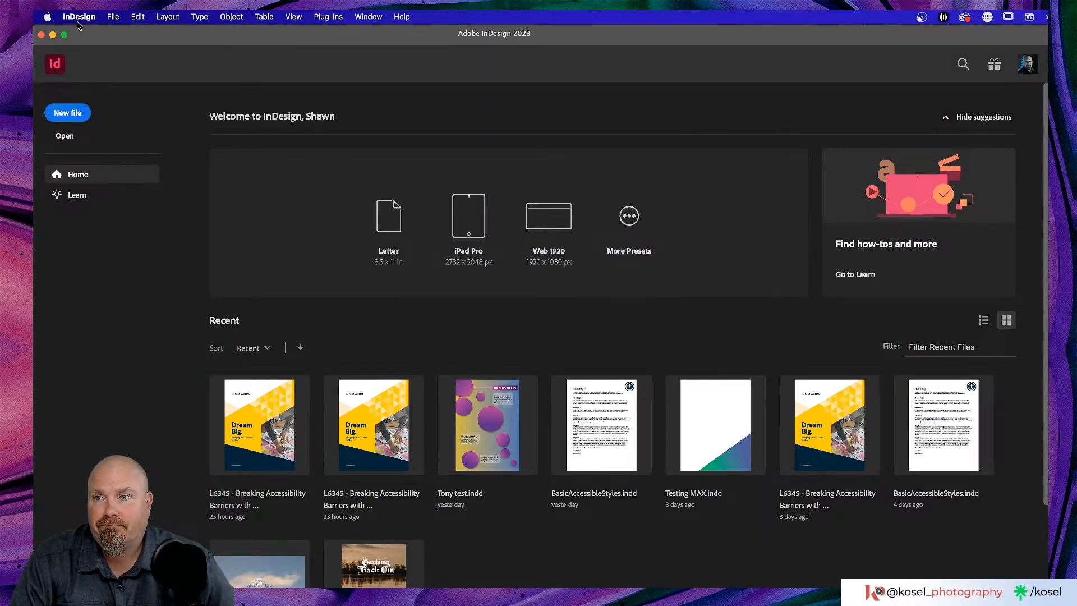
- Start a new document from the blank A4 web preset and set the column gutter to 0 px
click(68, 112)
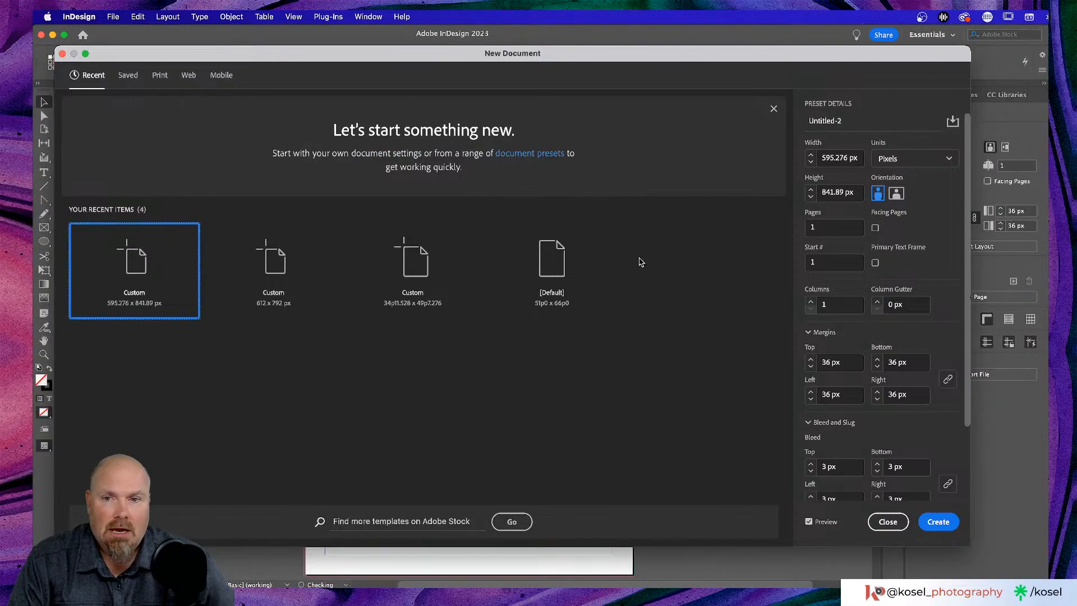
click(189, 75)
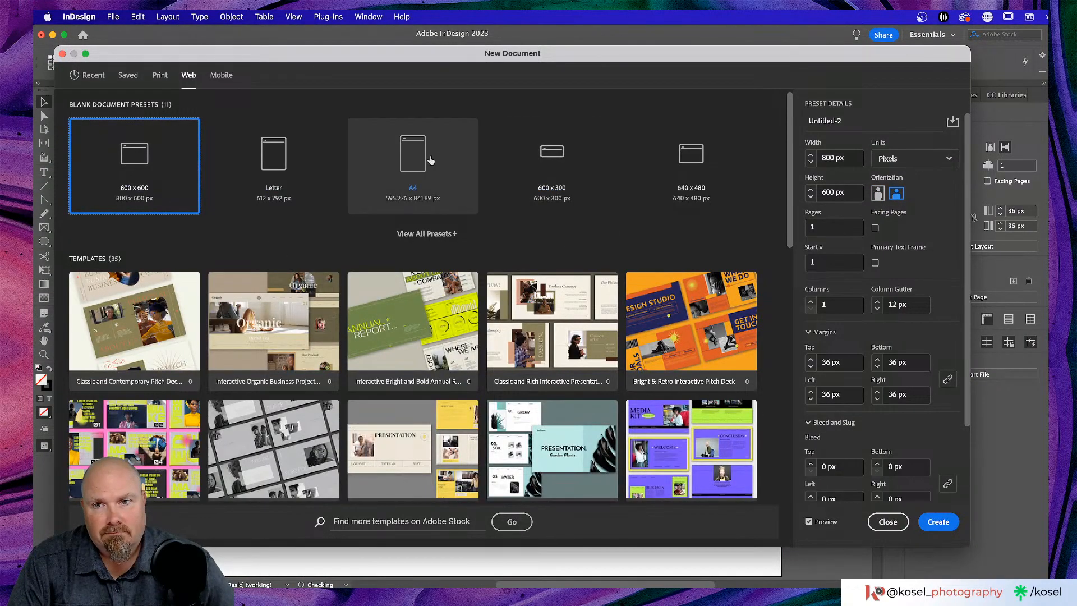
click(458, 211)
scroll(900, 239, down, 3)
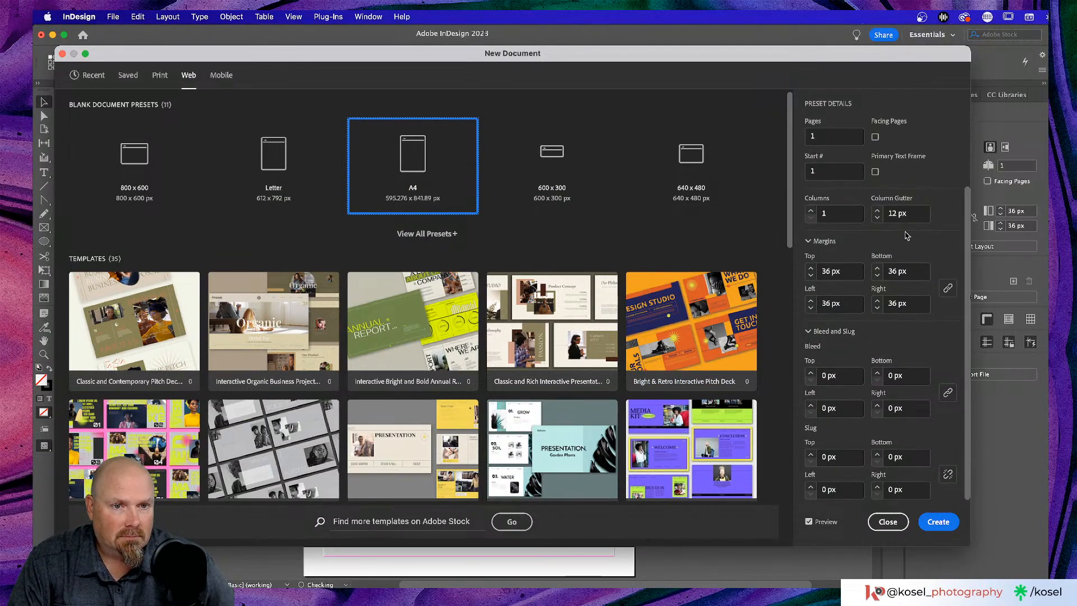
double_click(896, 213)
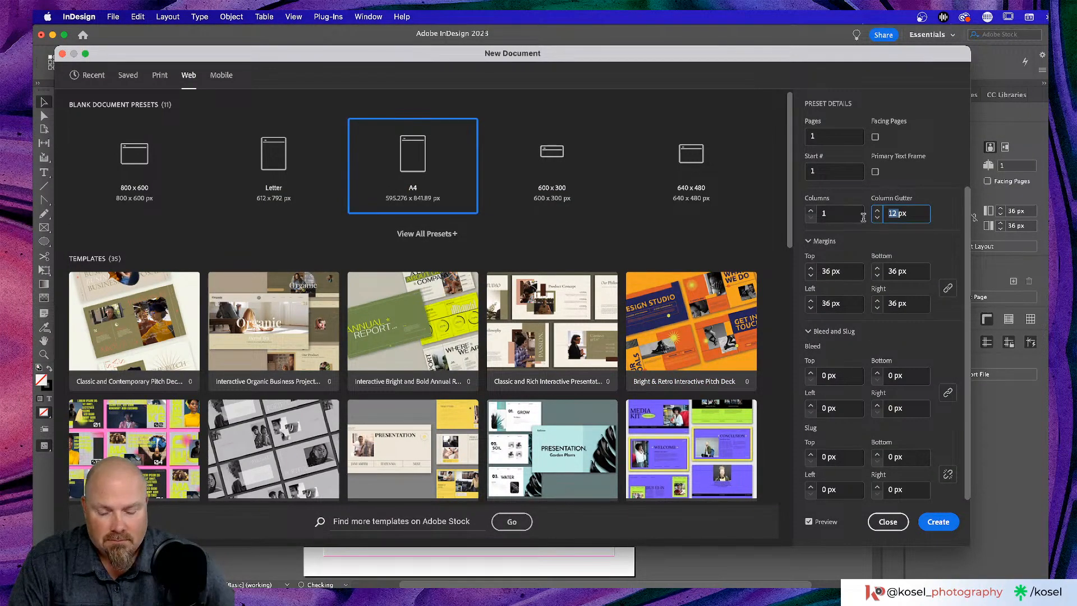
text(0)
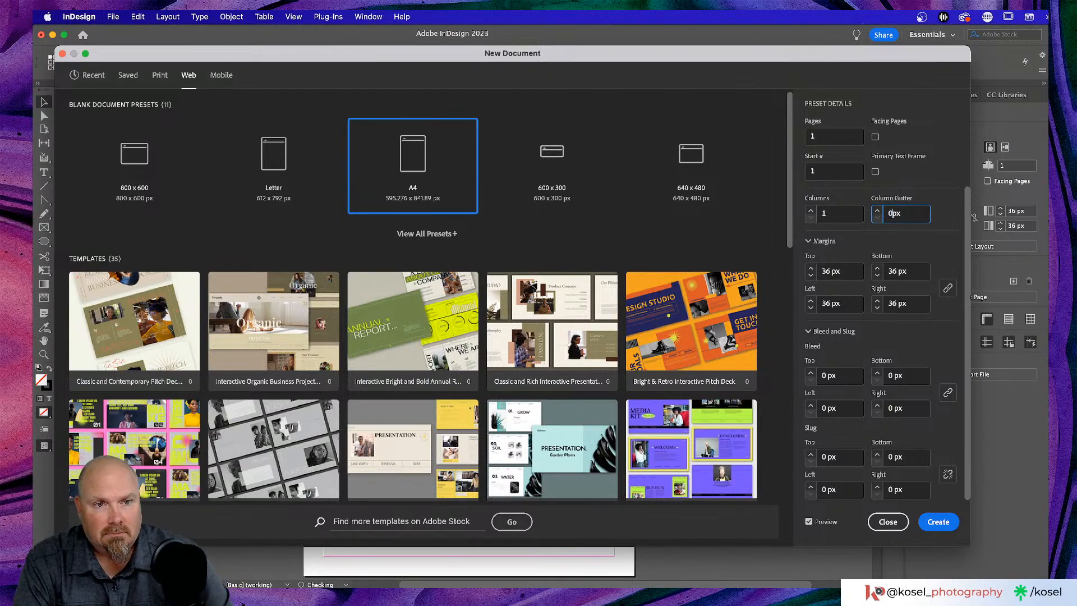
- Set the new document's top margin to 24 px
click(830, 273)
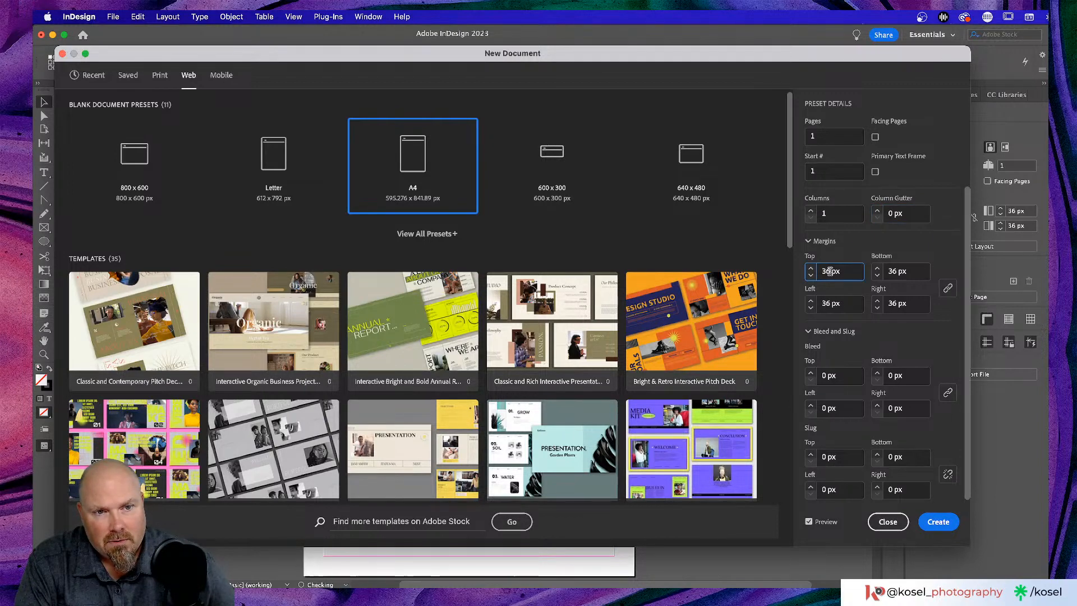
scroll(833, 273, up, 5)
scroll(838, 274, down, 5)
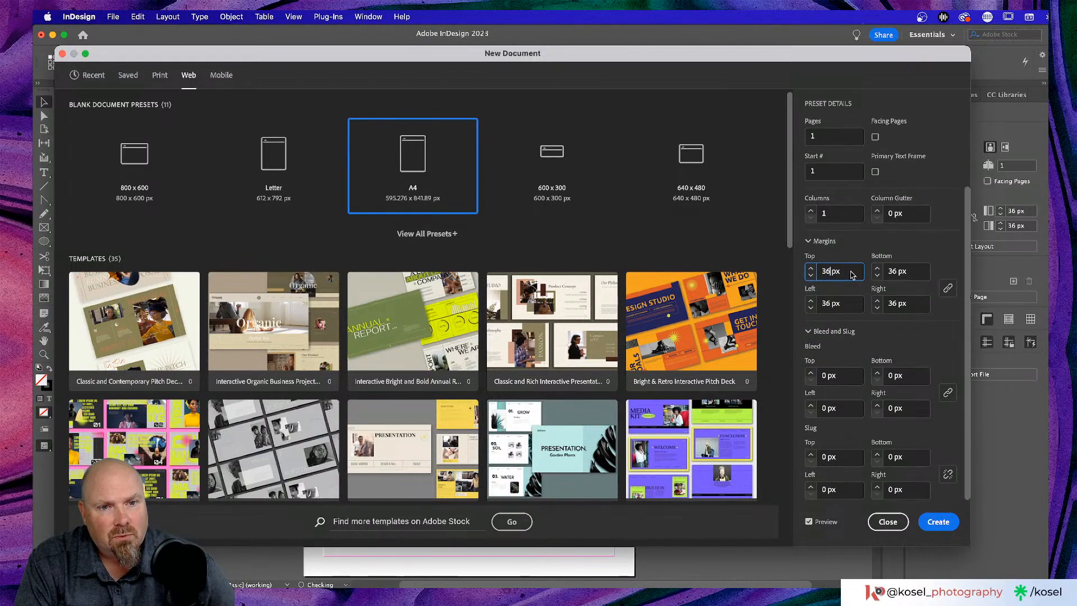
drag(533, 54, 581, 55)
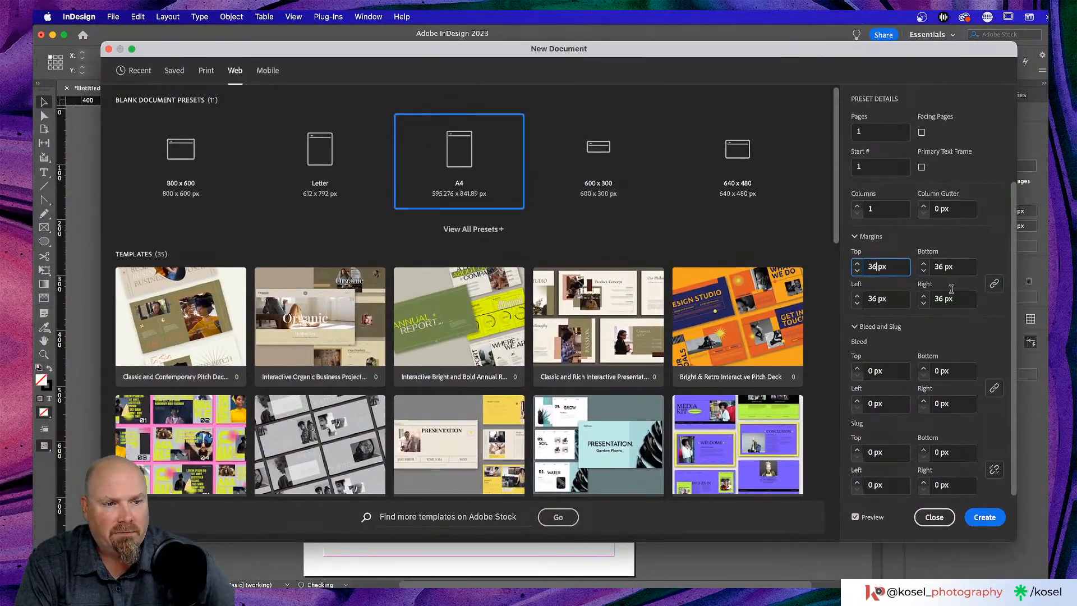
drag(876, 267, 859, 267)
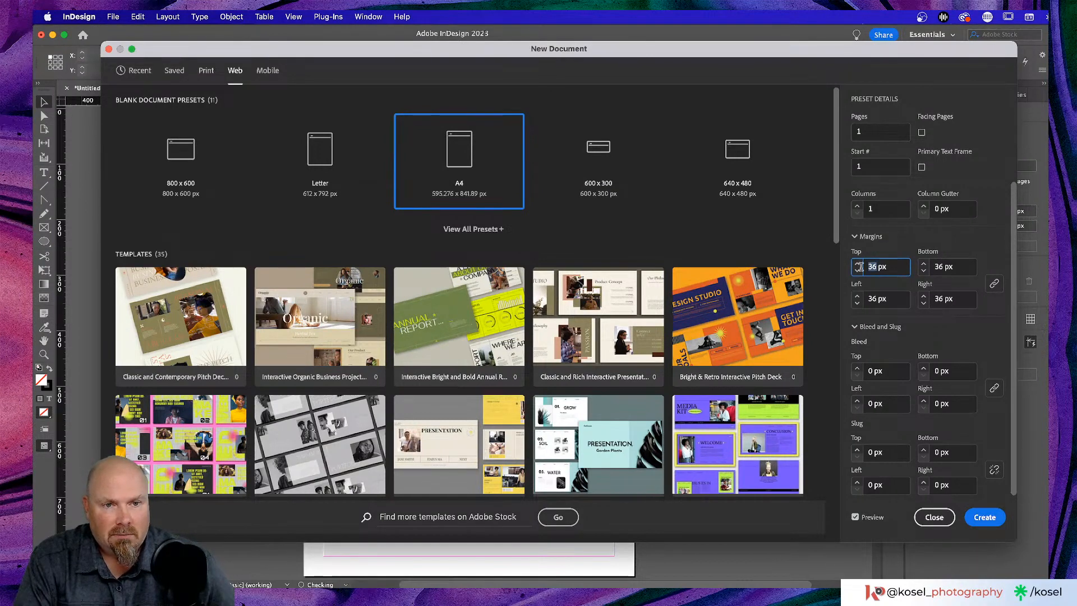
text(24)
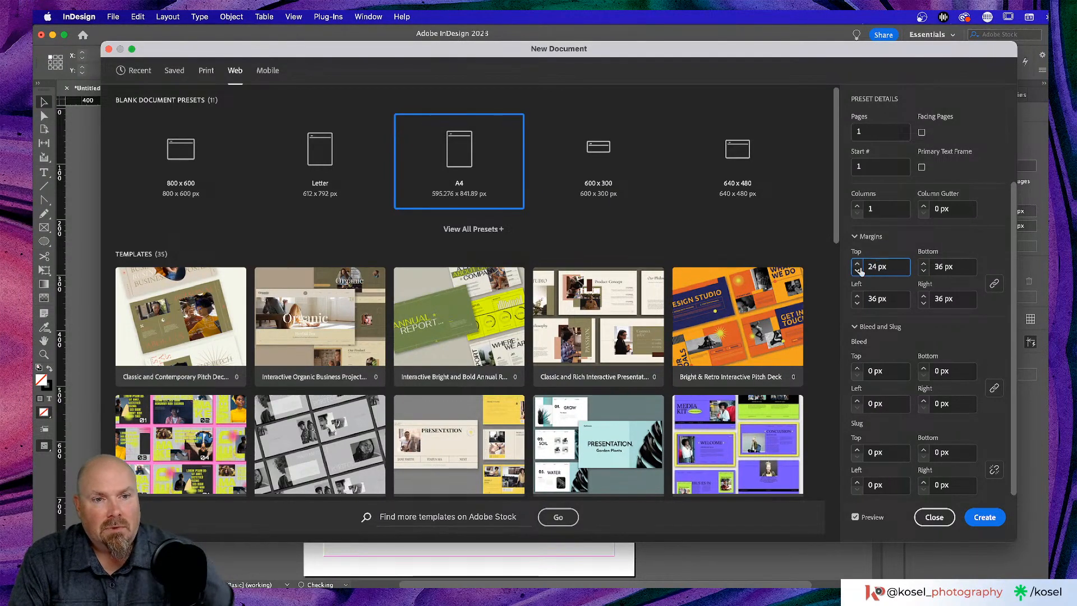
- Name the new document MAX Poster, keeping Pixels as its measurement unit
click(913, 244)
scroll(915, 245, up, 1)
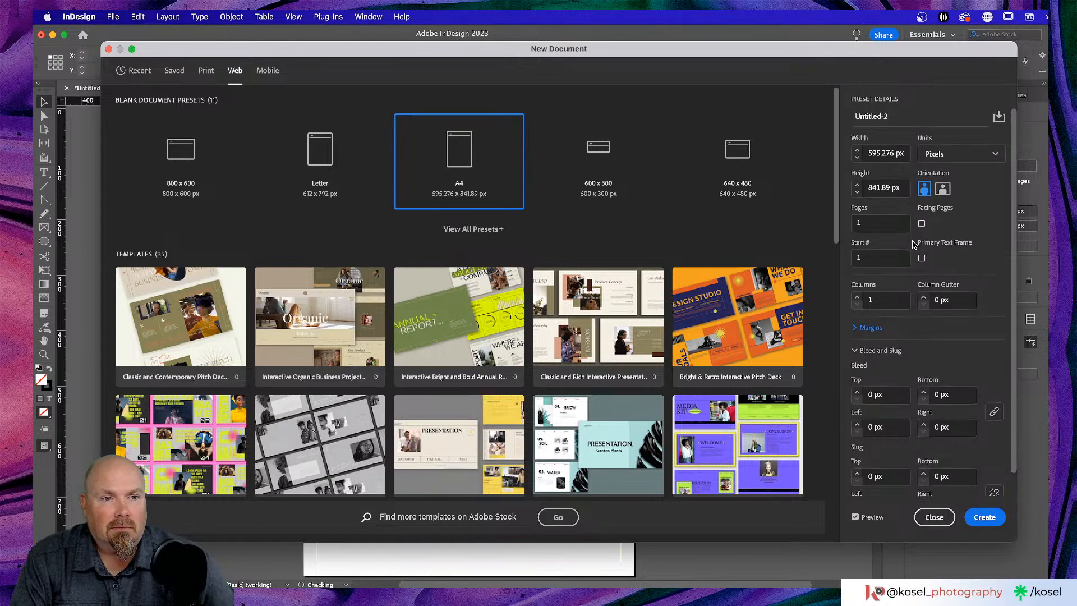
click(996, 154)
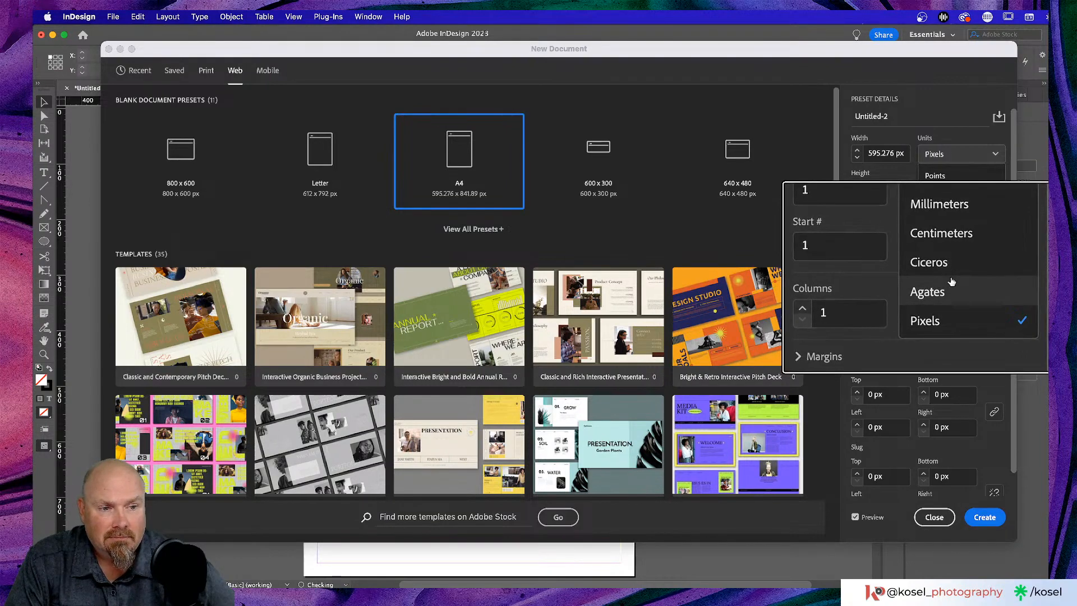
click(940, 116)
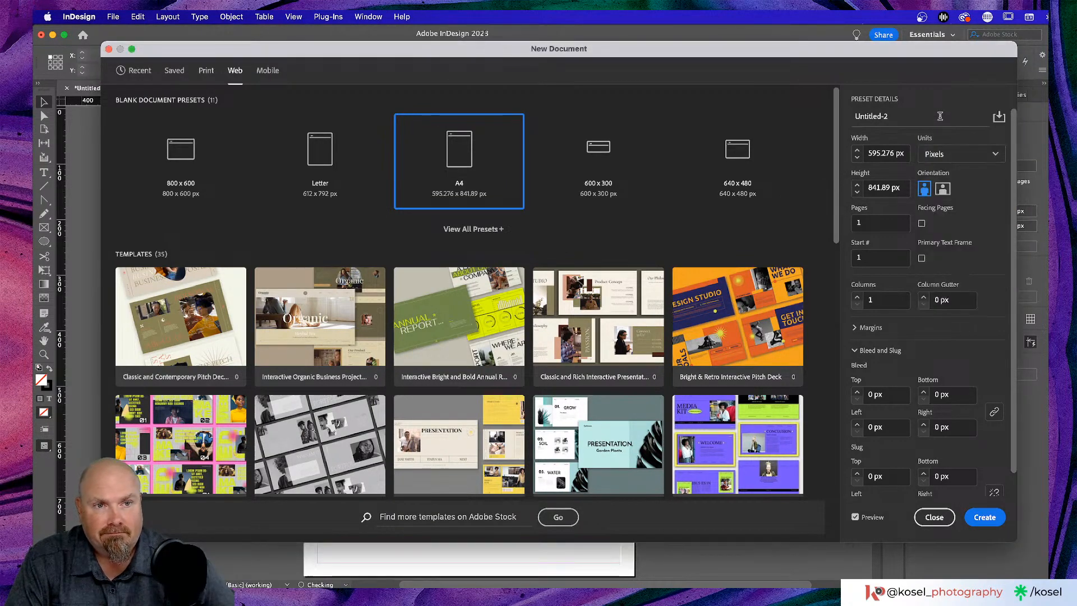
drag(893, 116, 850, 115)
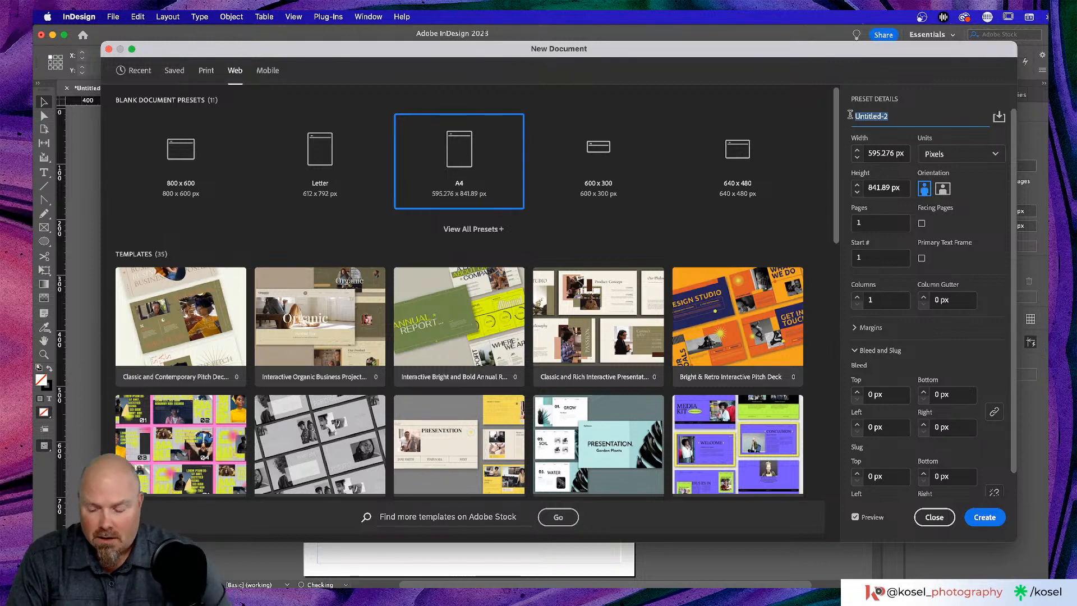
text(Ma)
key(BackSpace)
text(AX)
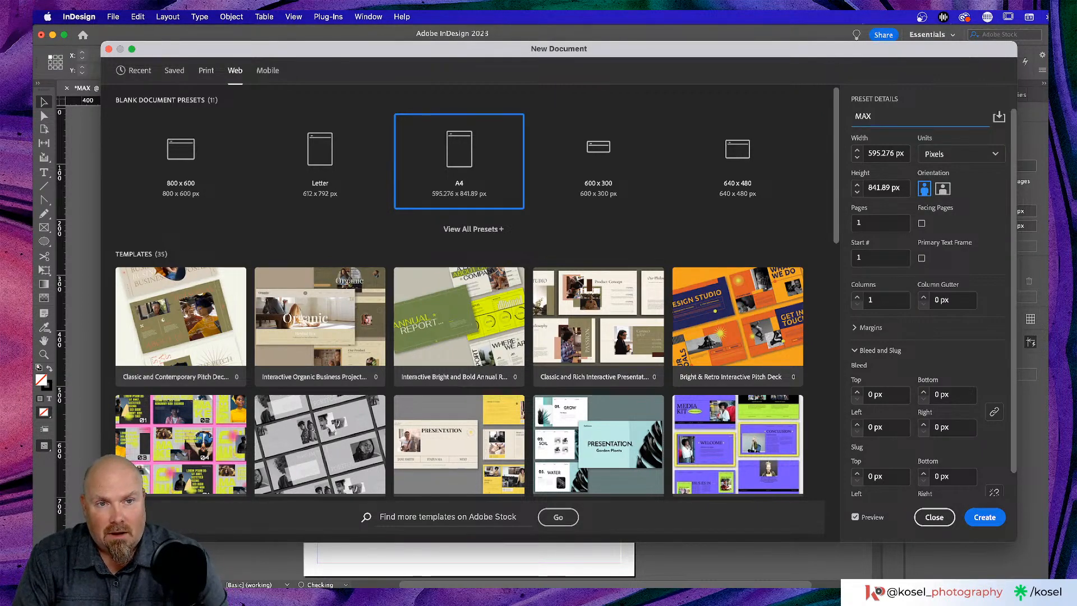
text( Poster)
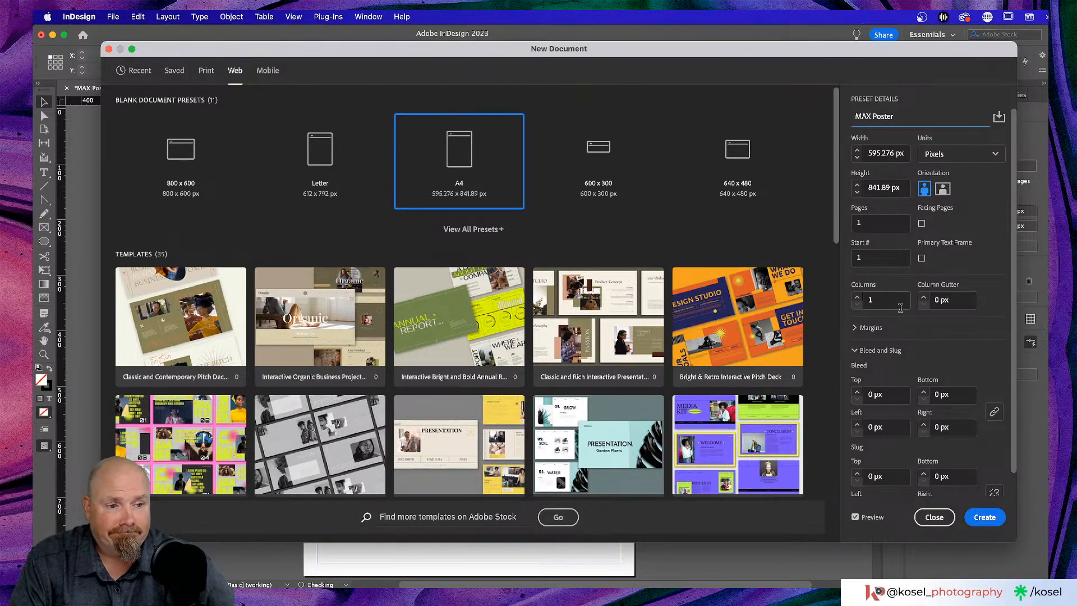
- Set the bleed to 3 mm on all four sides and create the document
scroll(900, 308, down, 1)
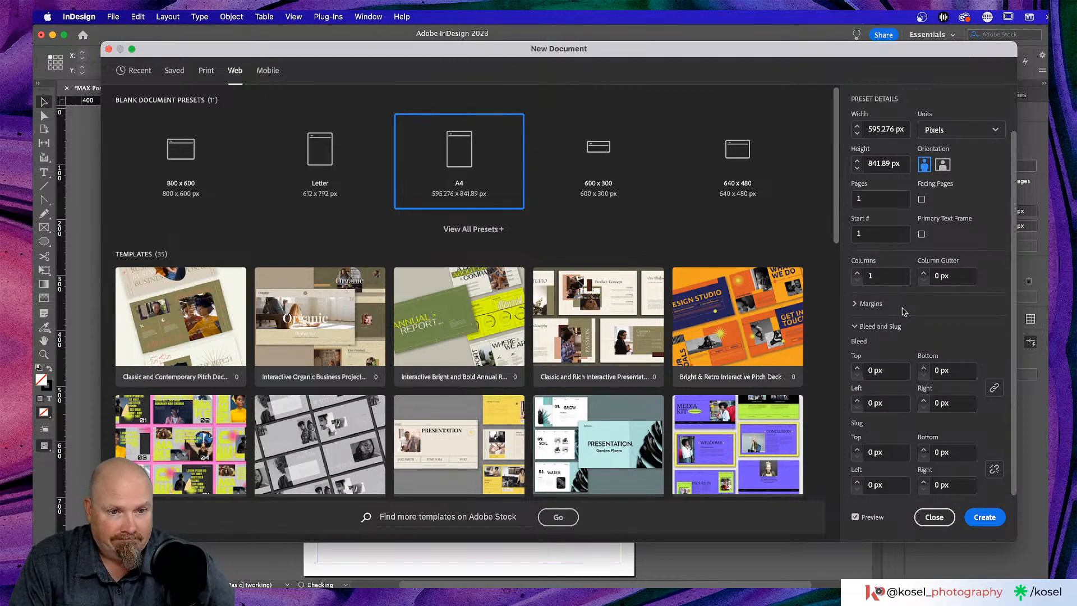
click(853, 304)
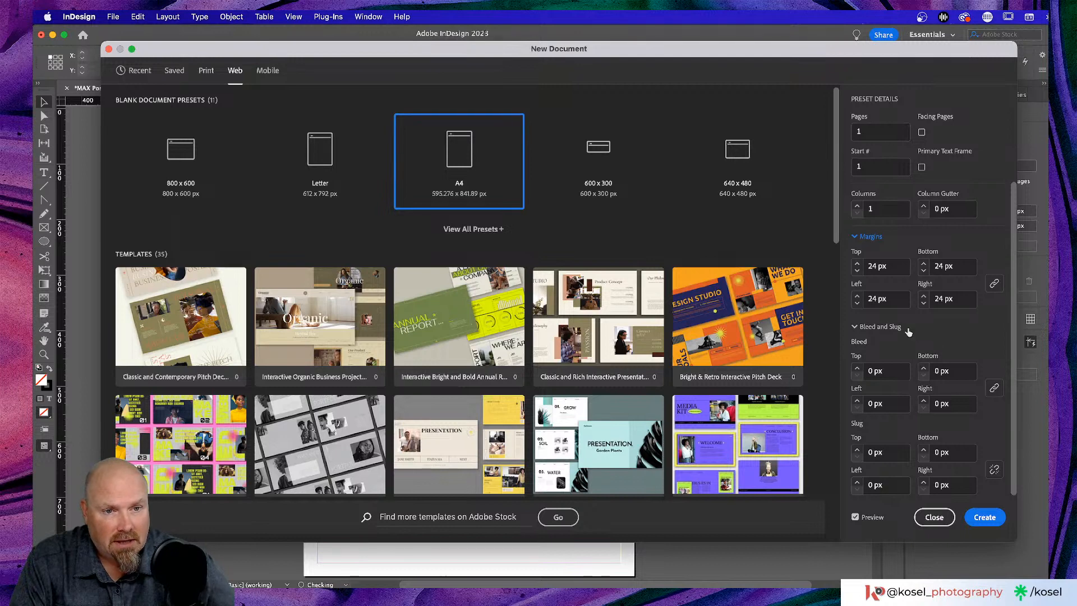
click(860, 371)
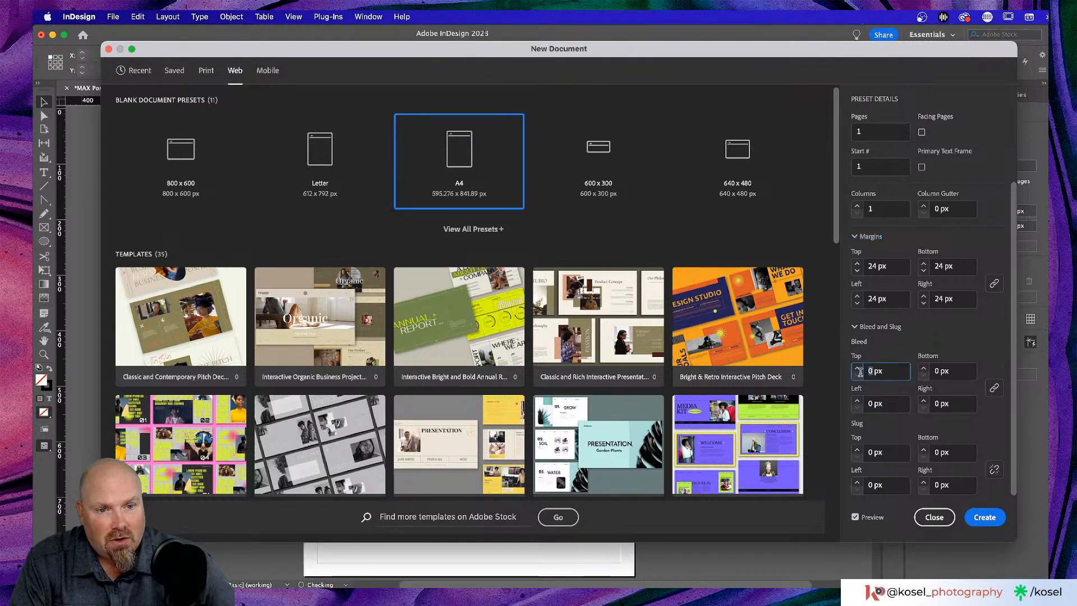
text(3)
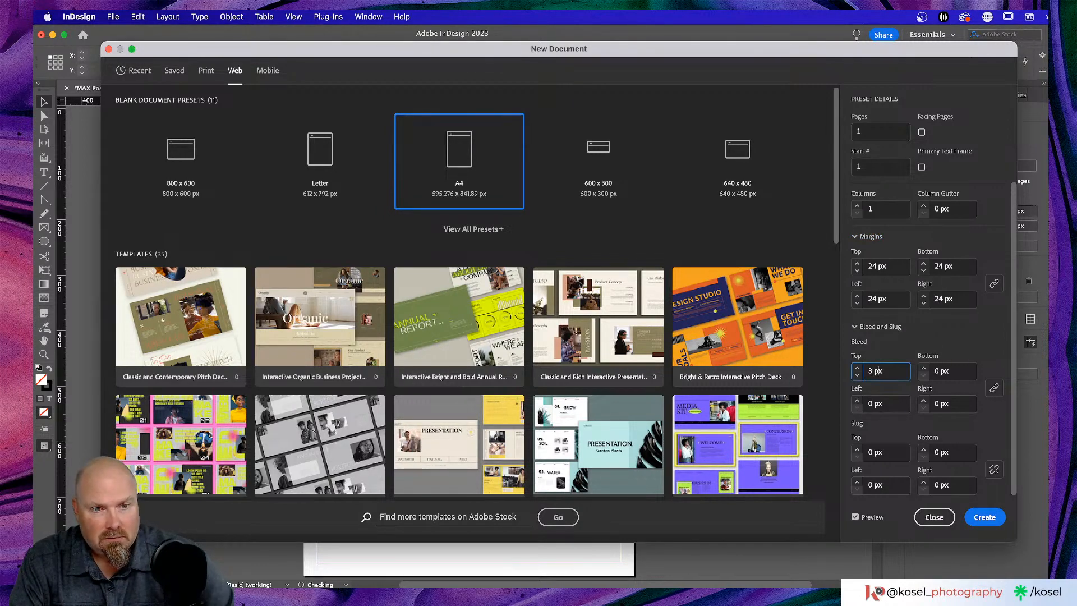
key(BackSpace)
key(BackSpace)
text(m)
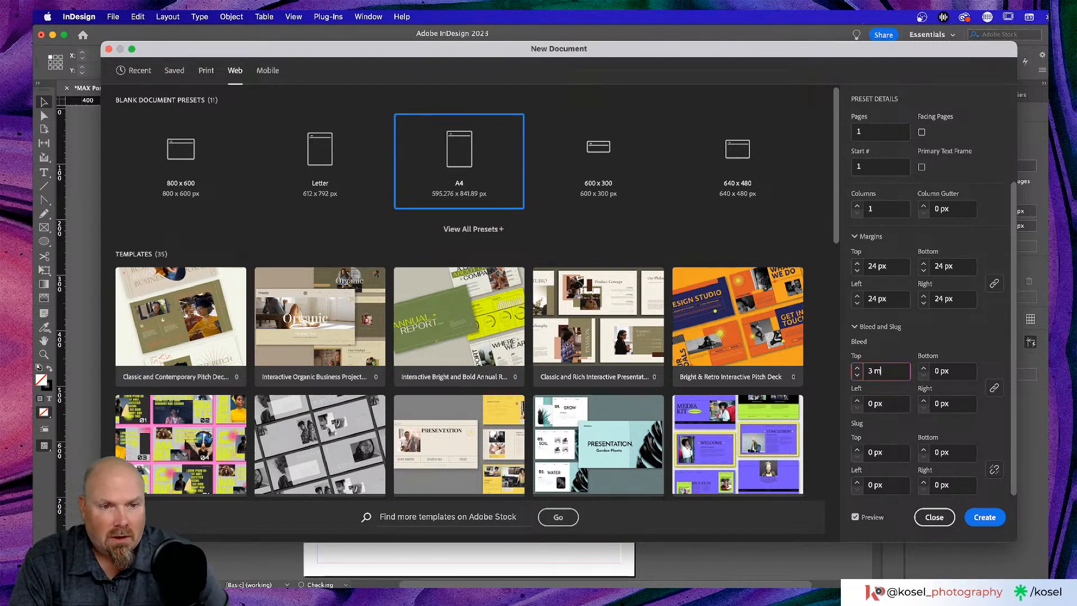
text(m)
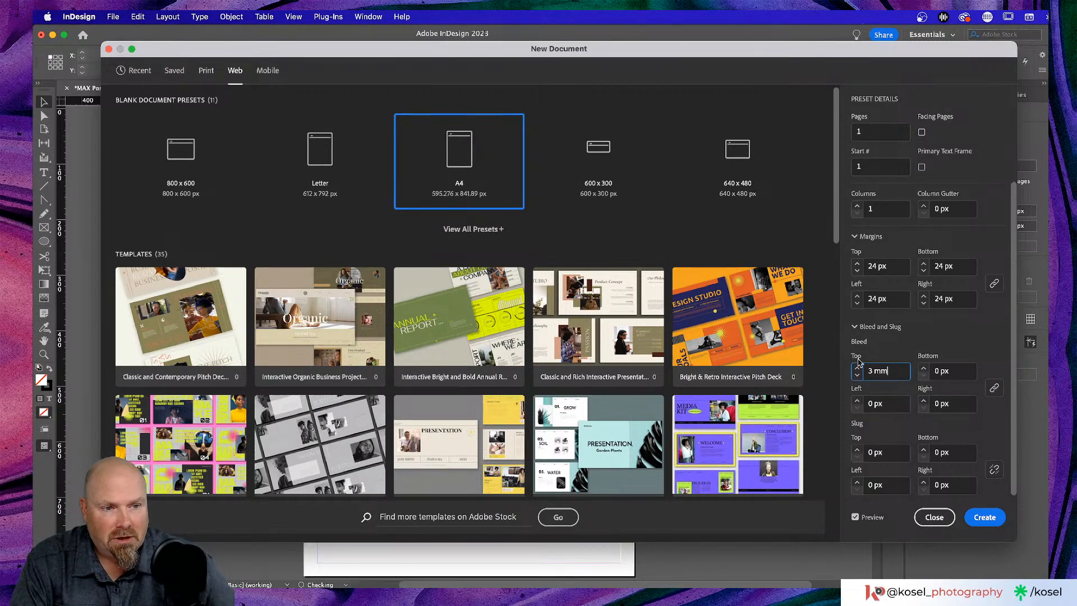
click(912, 345)
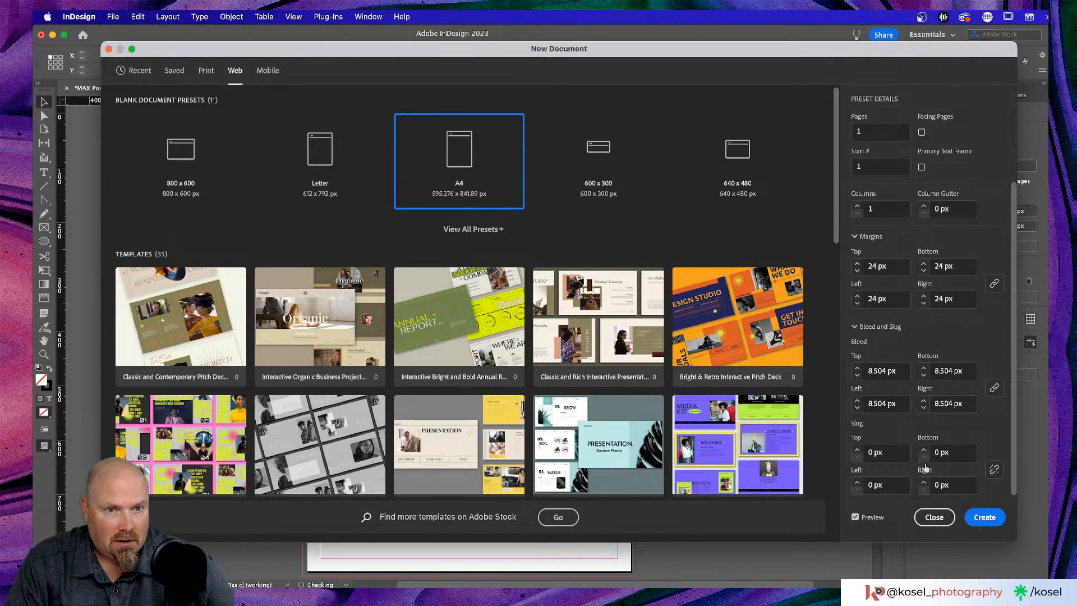
mouse_move(500, 49)
mouse_down()
mouse_move(1071, 101)
mouse_move(751, 34)
mouse_move(483, 61)
mouse_up()
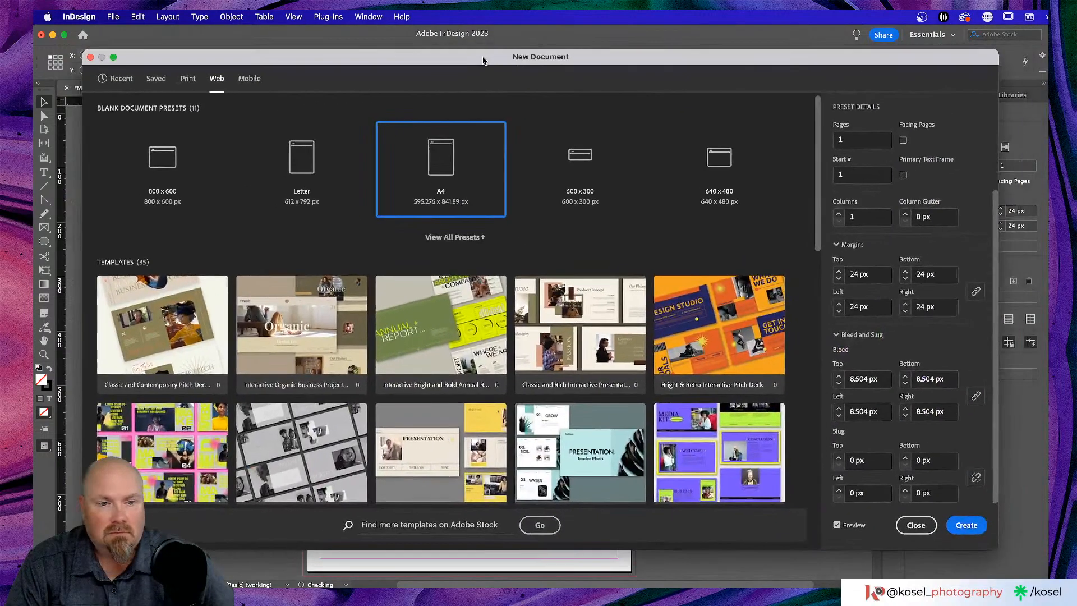
click(974, 527)
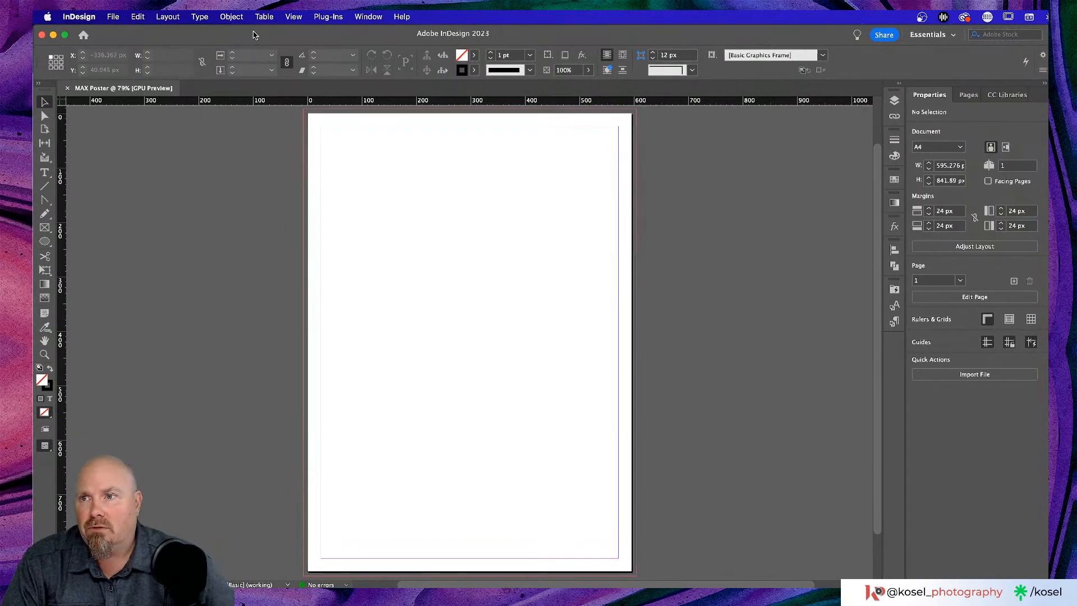
drag(253, 35, 252, 35)
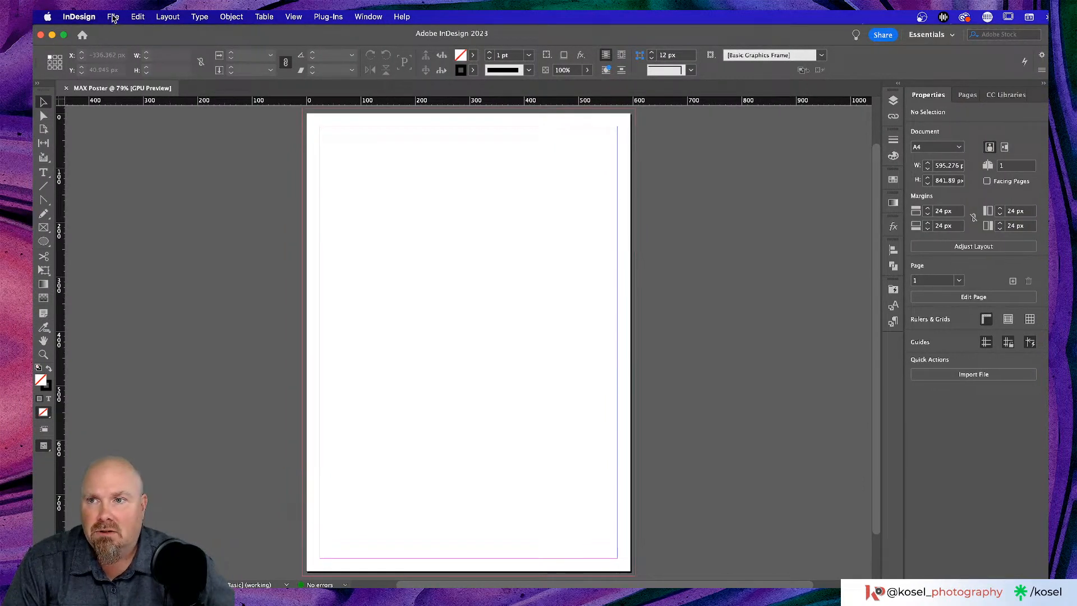
- Enter MAX Poster as the document title in the basic file information
click(113, 17)
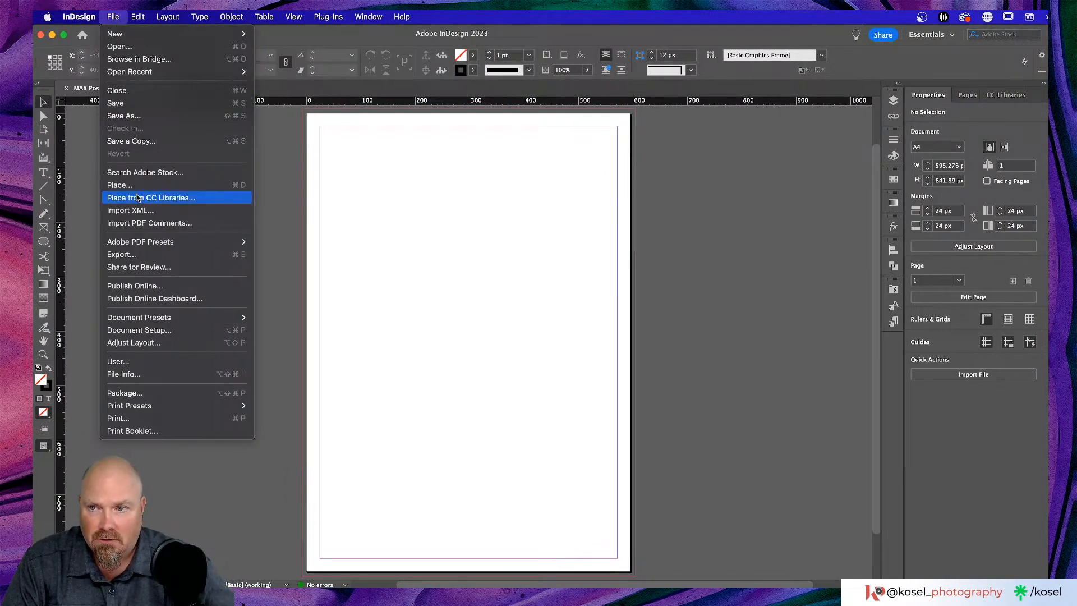
mouse_move(73, 17)
mouse_move(115, 17)
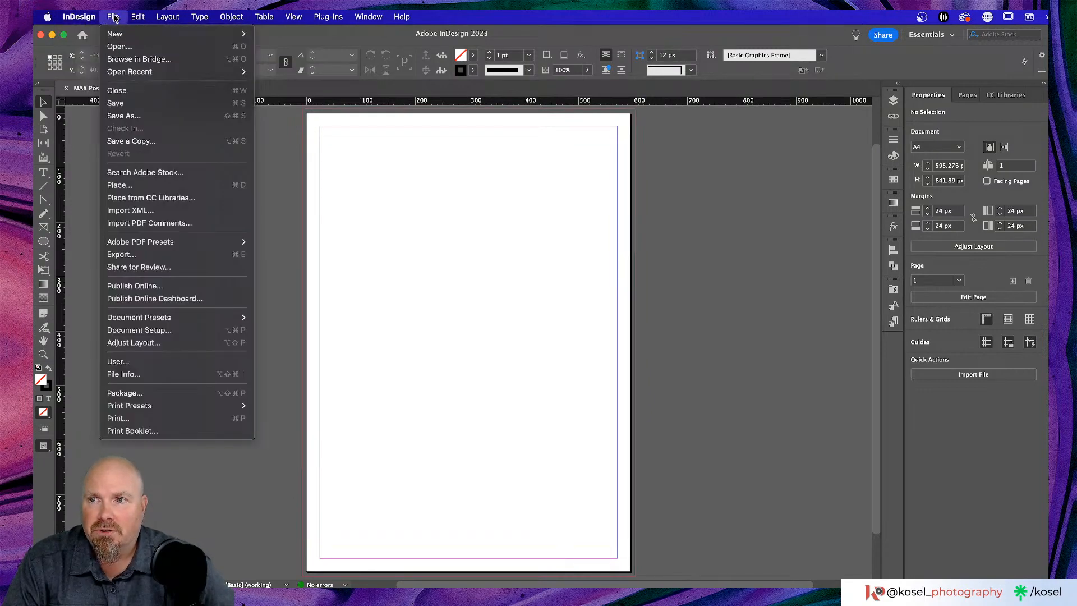
click(132, 376)
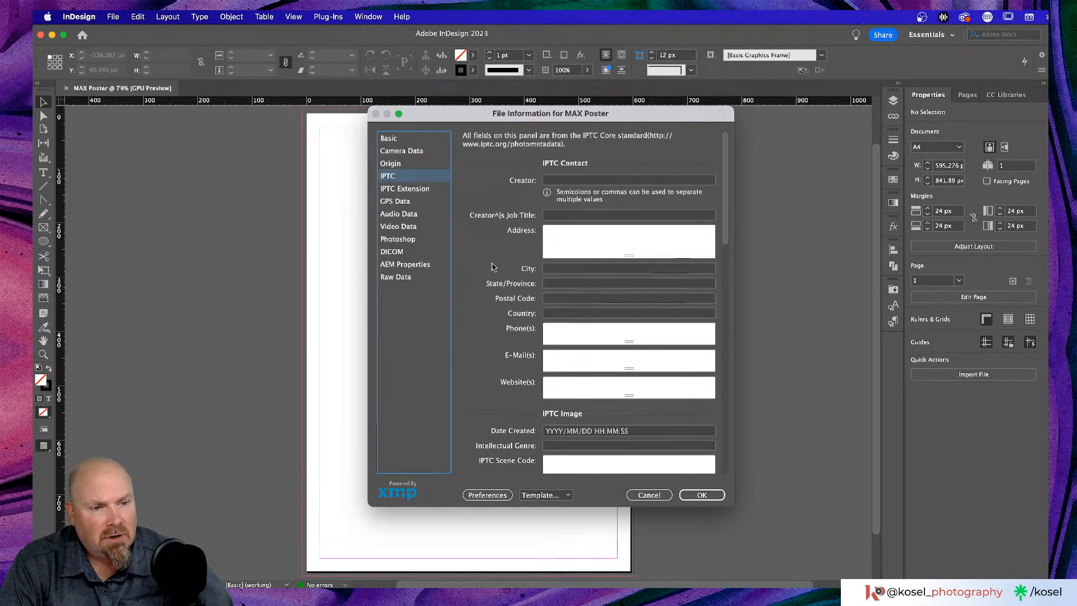
click(403, 139)
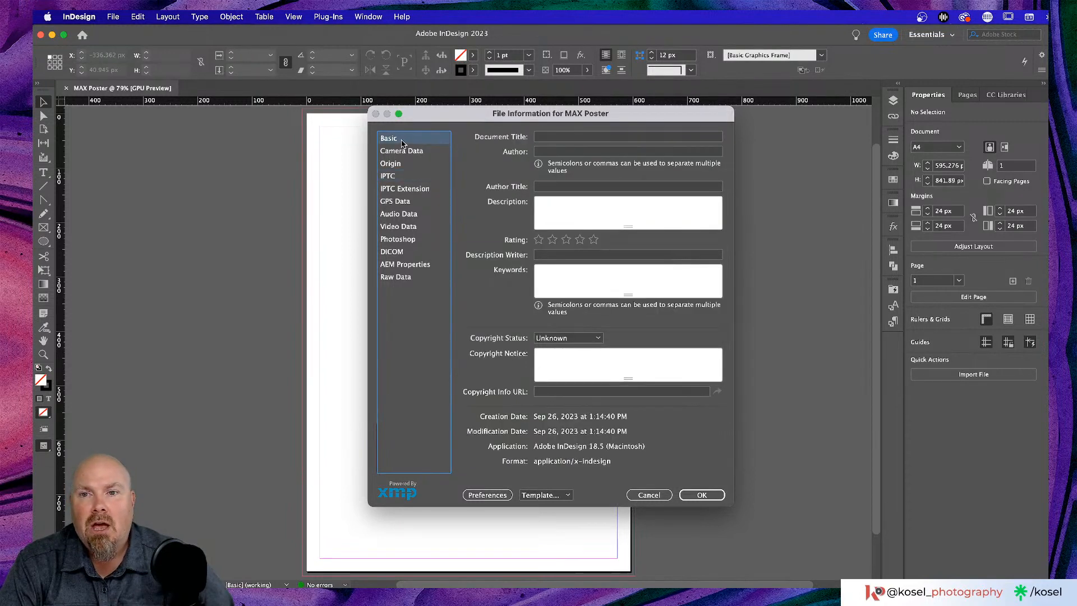
click(575, 136)
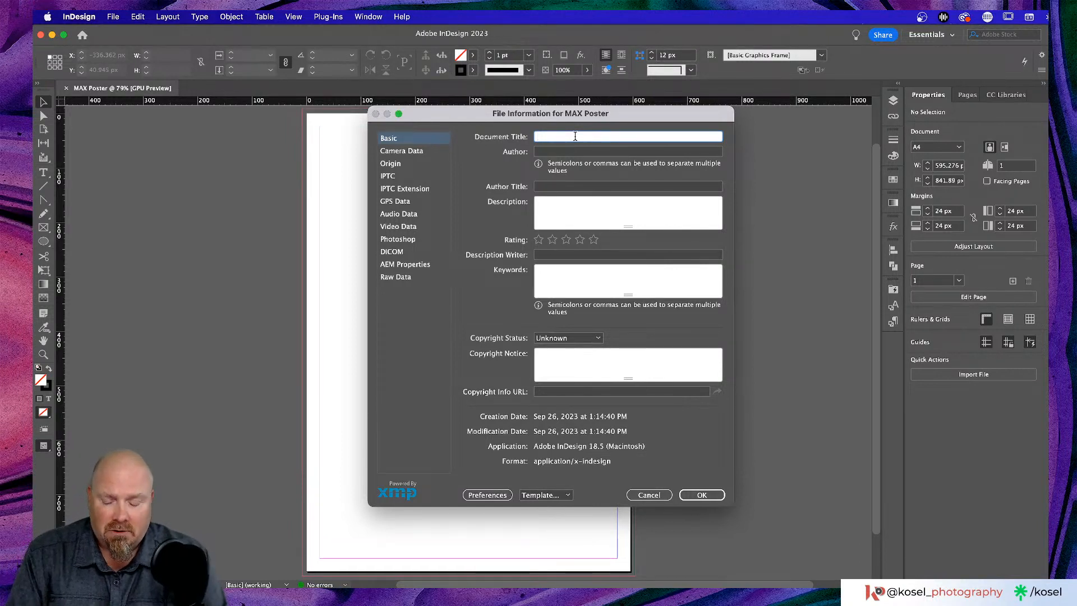
text(MAX)
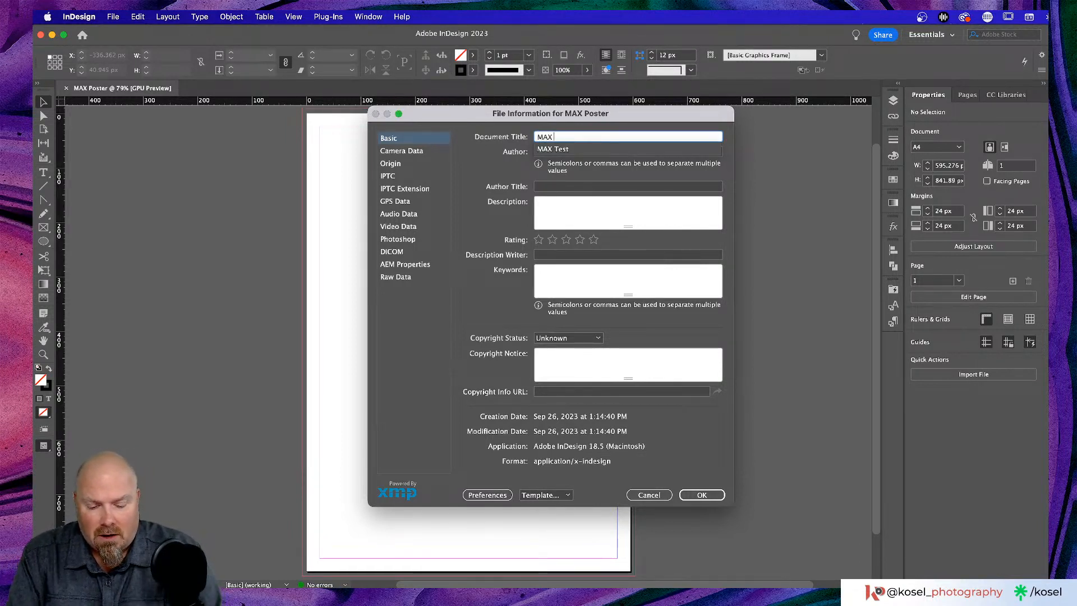
text( Po)
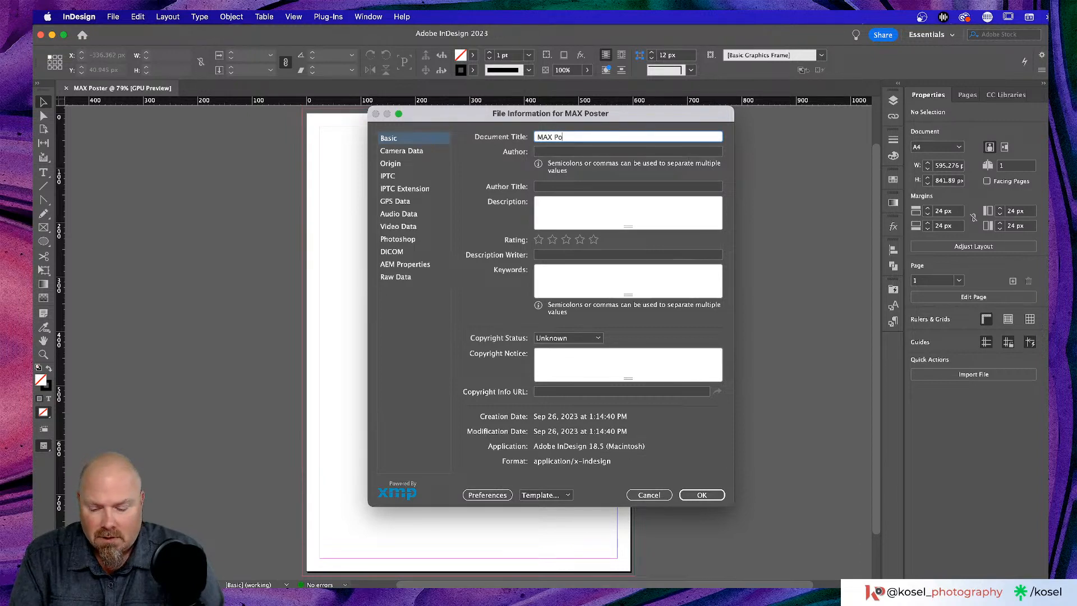
text(ster)
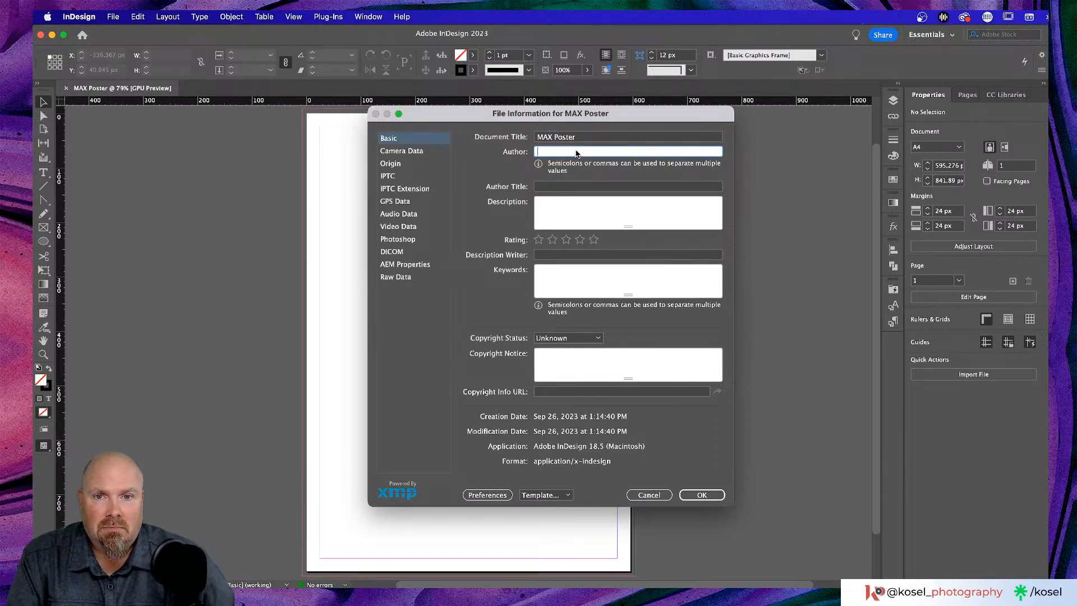
- Enter the author's full name in the file information and apply the metadata
click(576, 151)
text(Shawn )
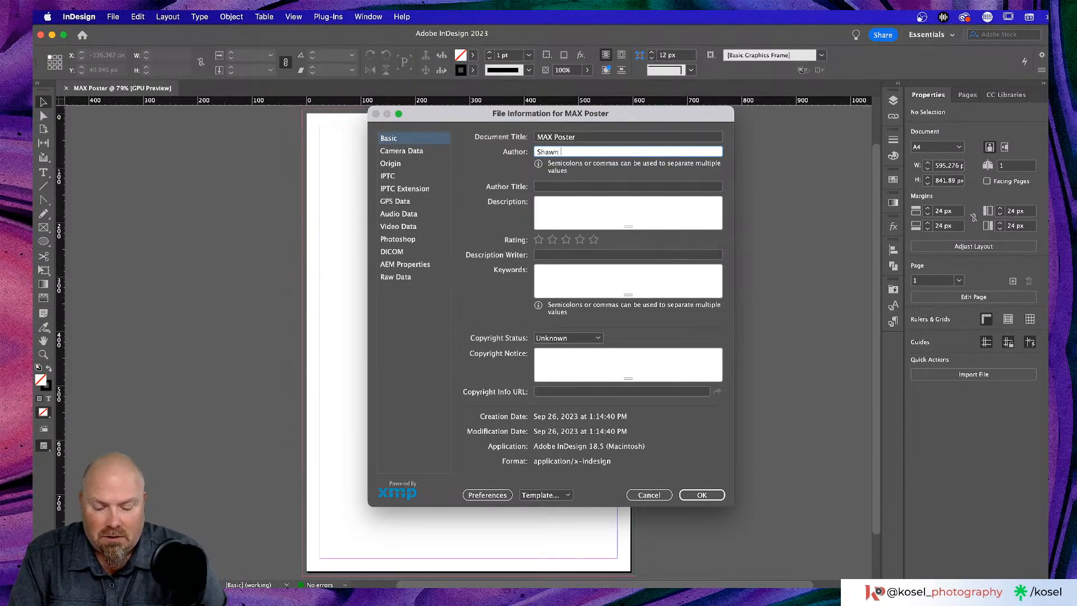
text(Kosel)
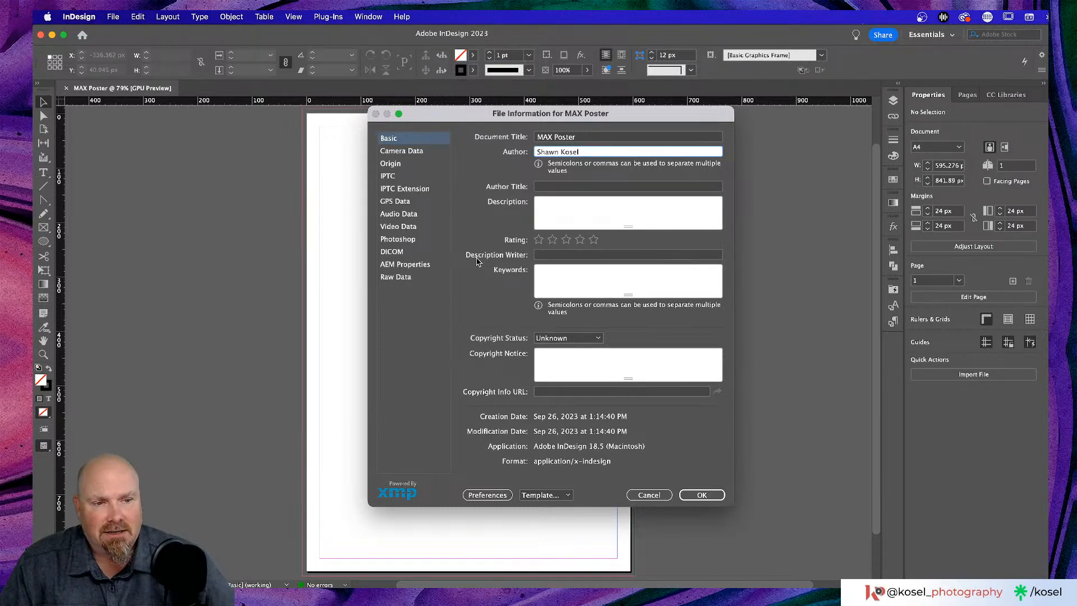
click(698, 495)
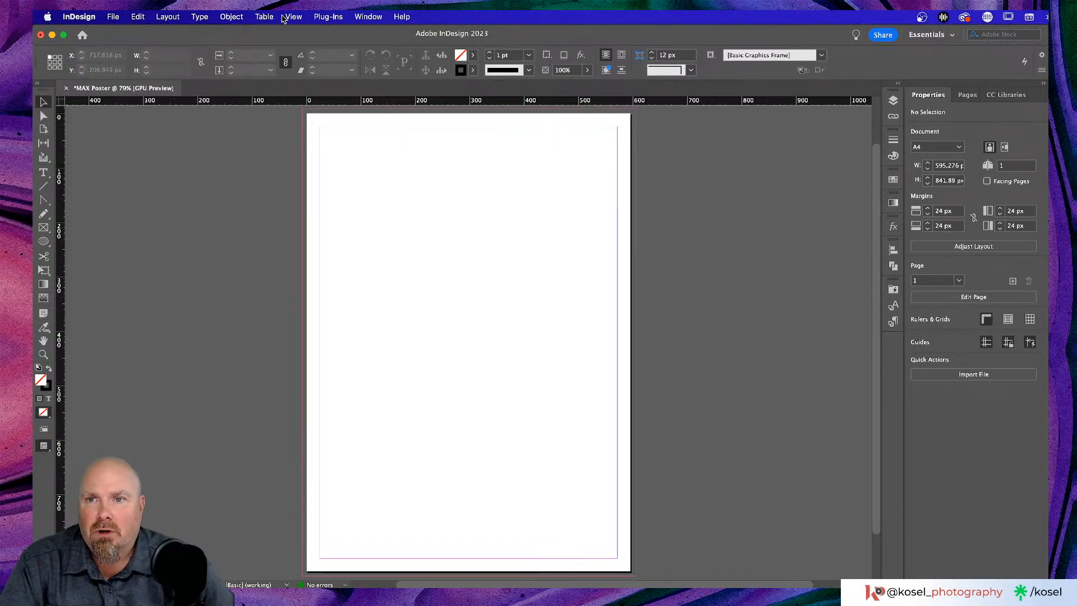
click(293, 18)
mouse_move(310, 282)
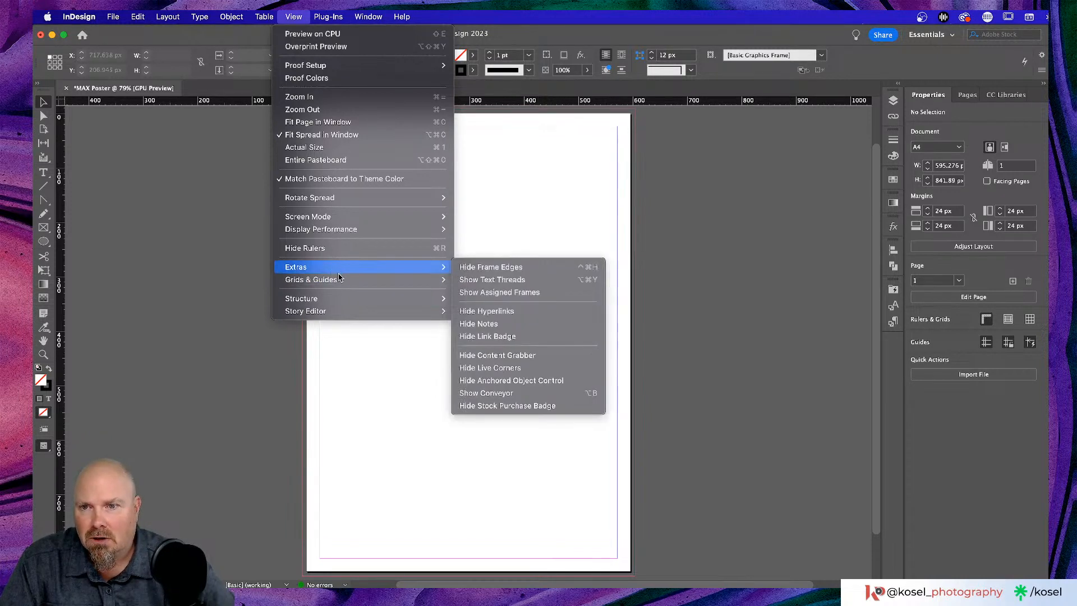
mouse_move(346, 268)
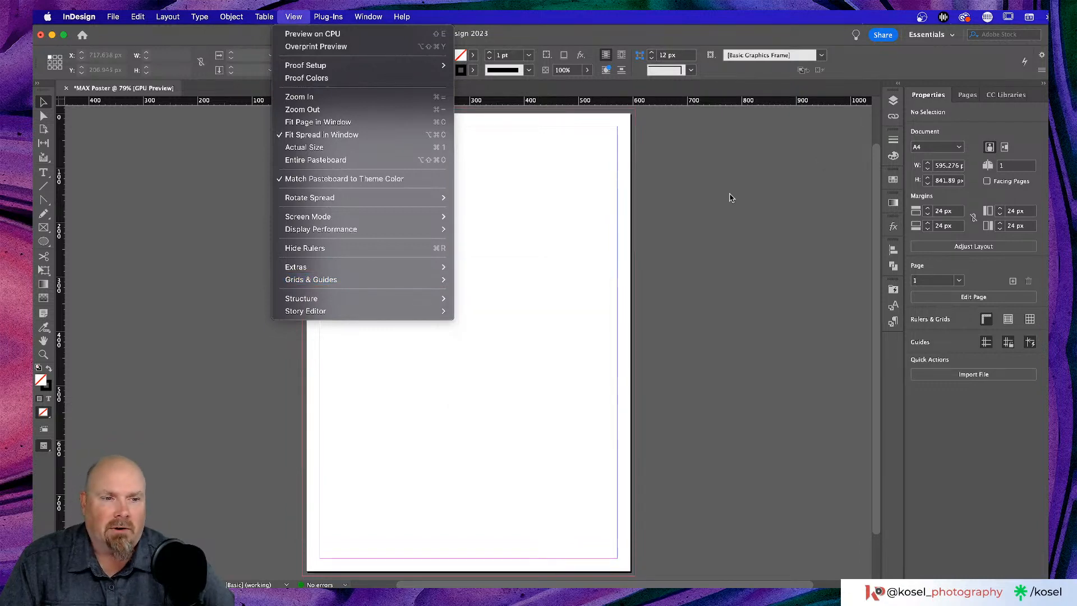
click(731, 197)
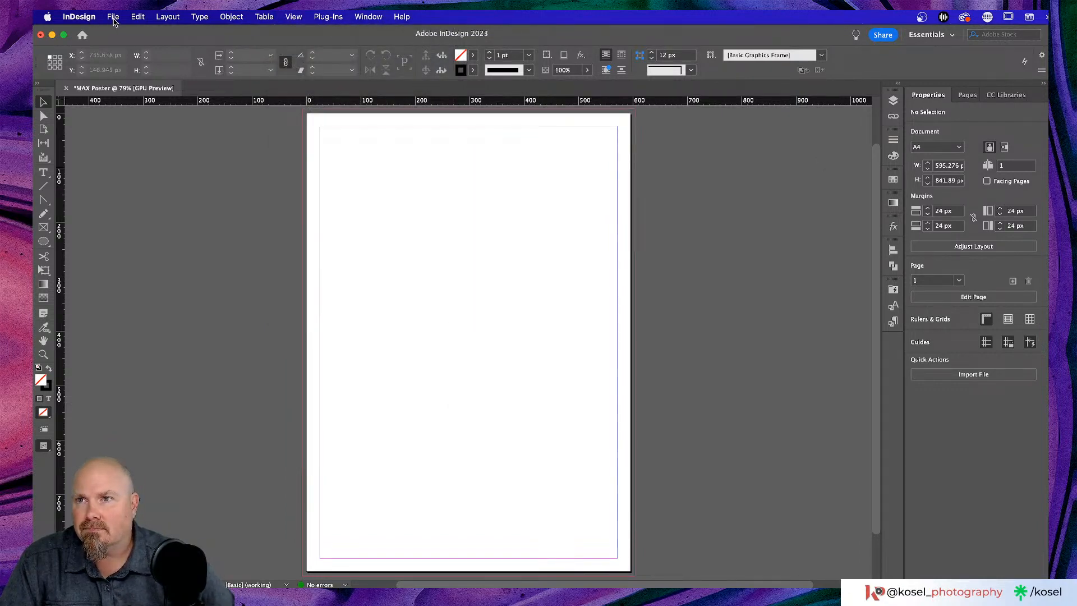
- Set the copyright status to Copyrighted in the document's file information and apply it
click(113, 17)
click(154, 374)
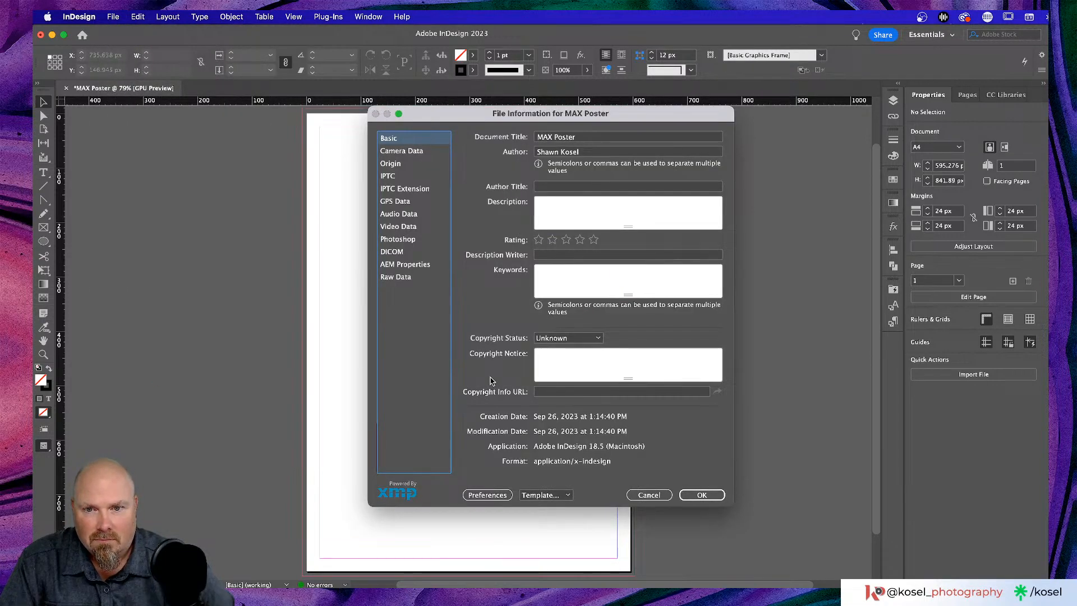
click(596, 341)
click(582, 365)
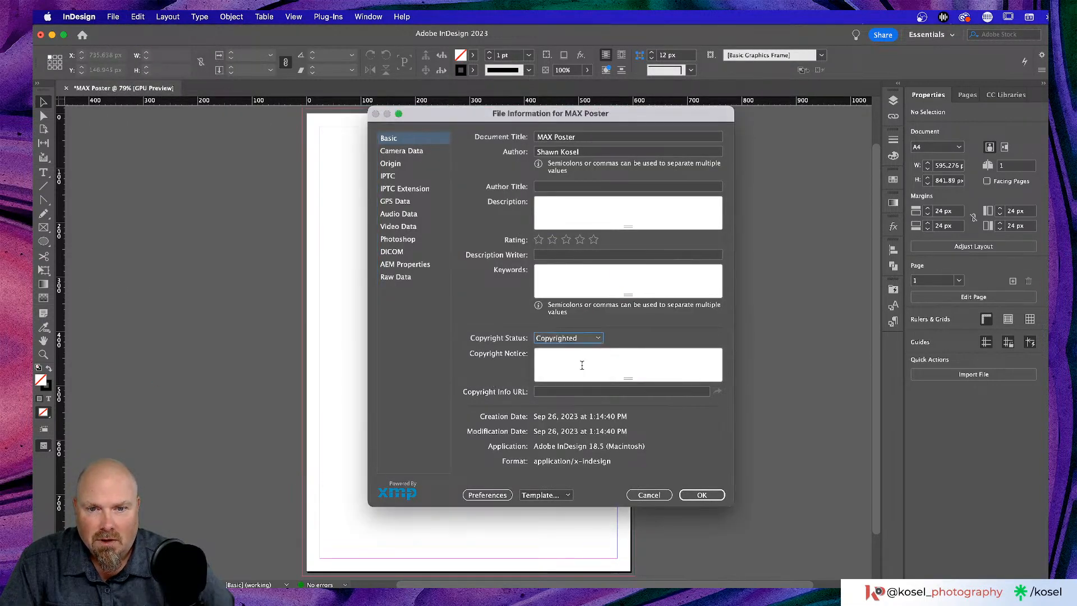
click(694, 497)
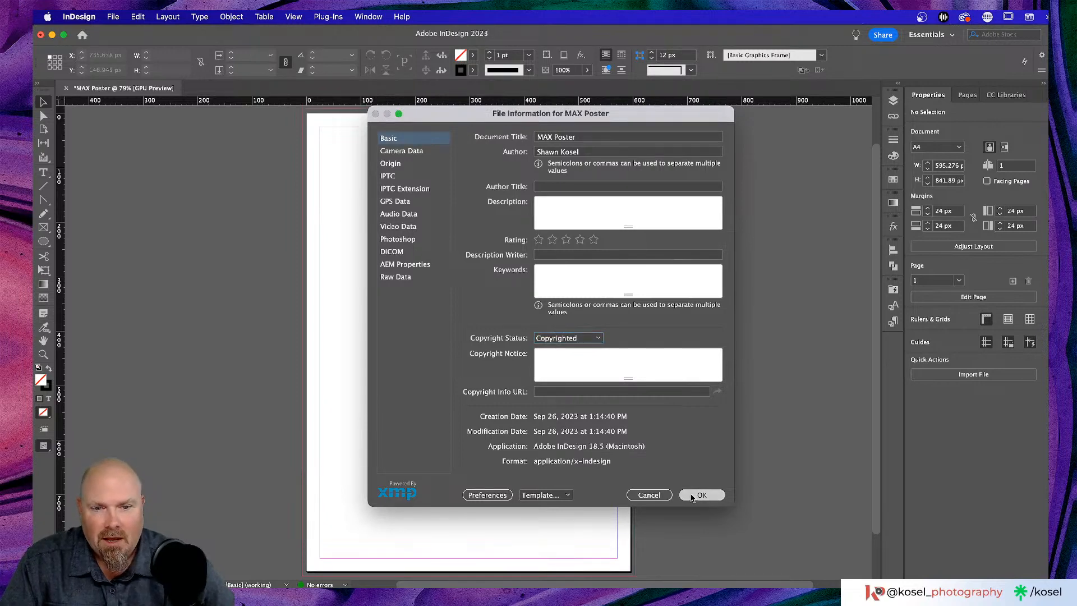
click(275, 18)
mouse_move(289, 18)
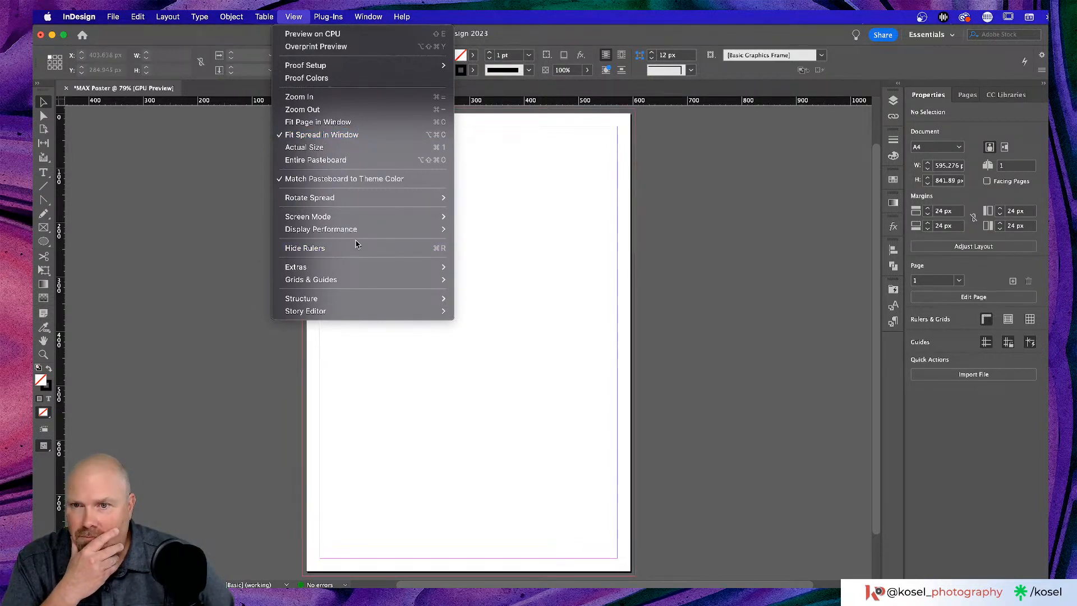
mouse_move(349, 217)
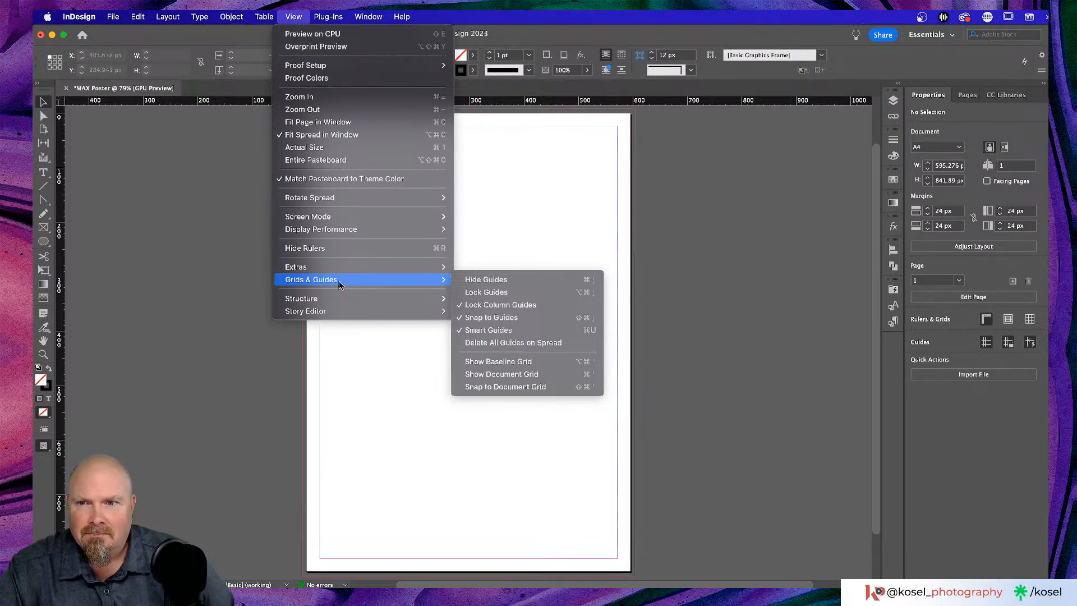
click(155, 288)
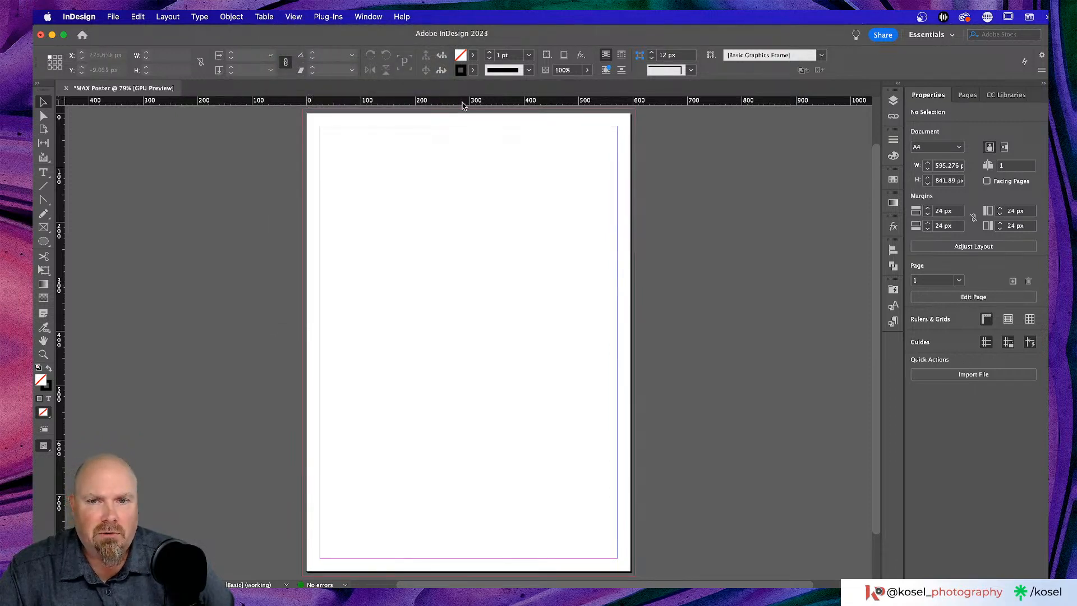
- Place a vertical ruler guide near the middle of the page at about 290 px
drag(63, 318, 464, 277)
click(465, 281)
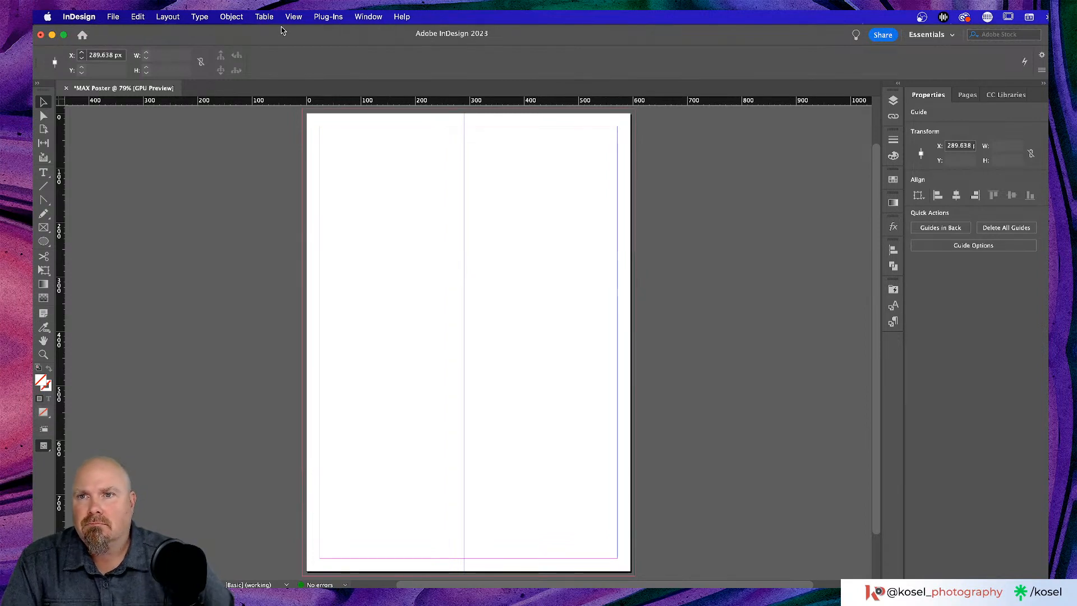
- Start creating a set of layout guides for the page with the existing ruler guides removed
click(166, 17)
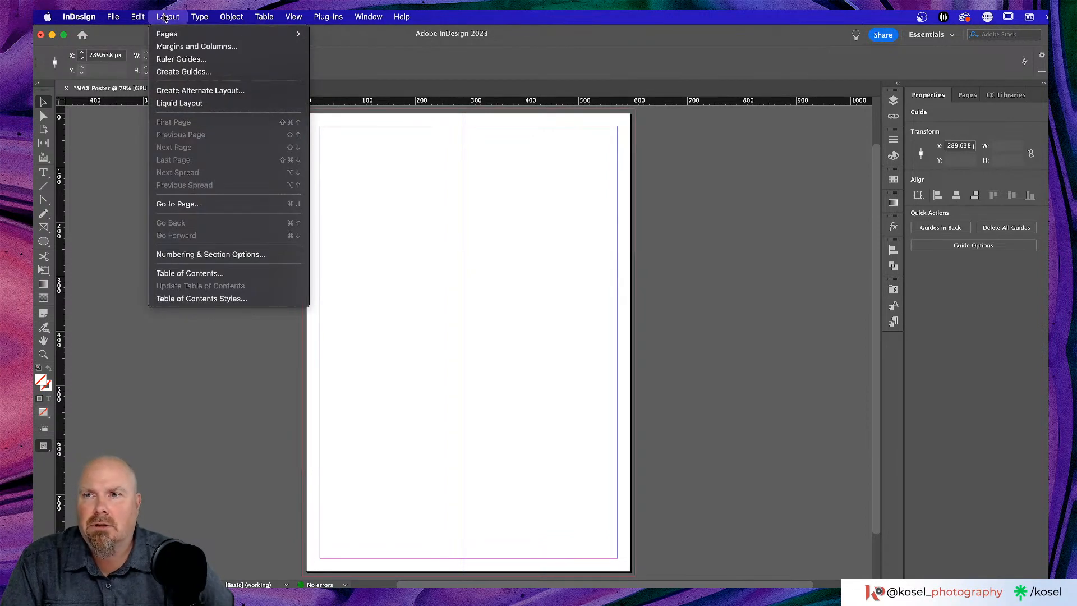
click(190, 72)
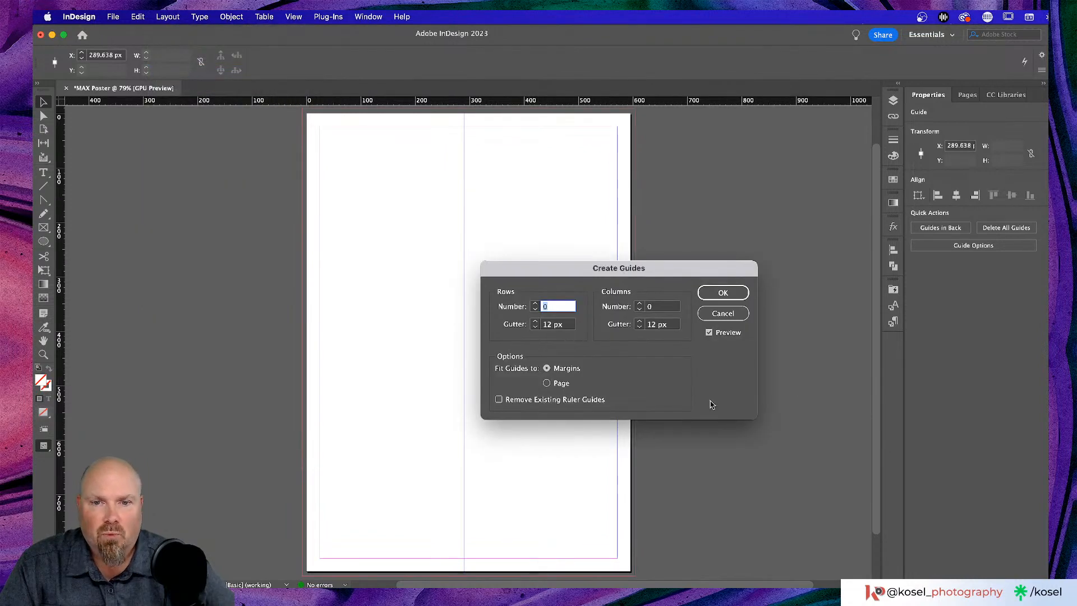
click(498, 400)
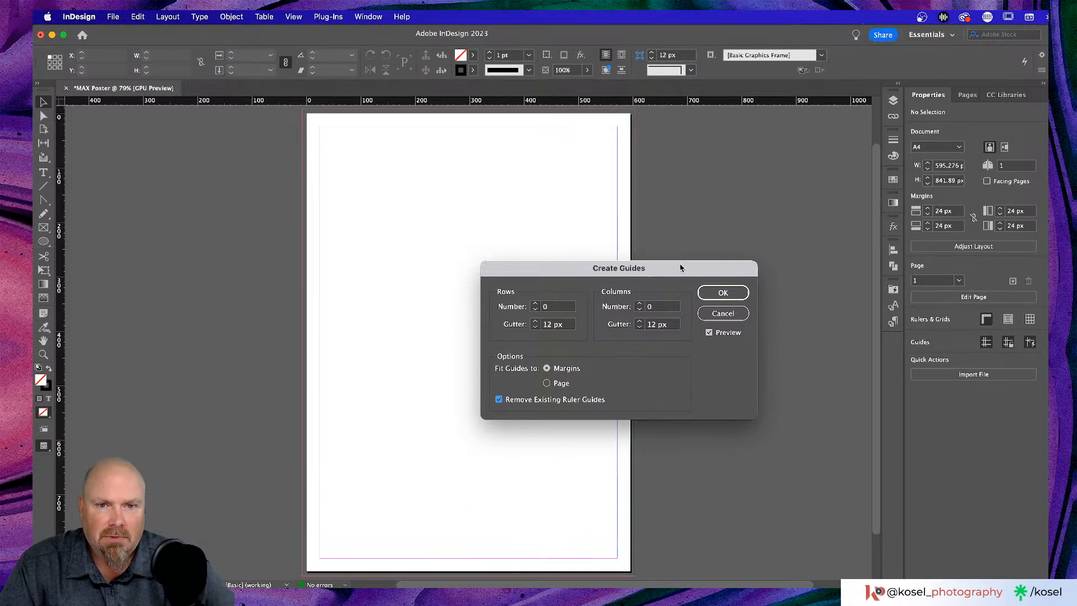
drag(680, 268, 783, 224)
- Set the guide rows to 3 with a 0 px gutter
click(640, 254)
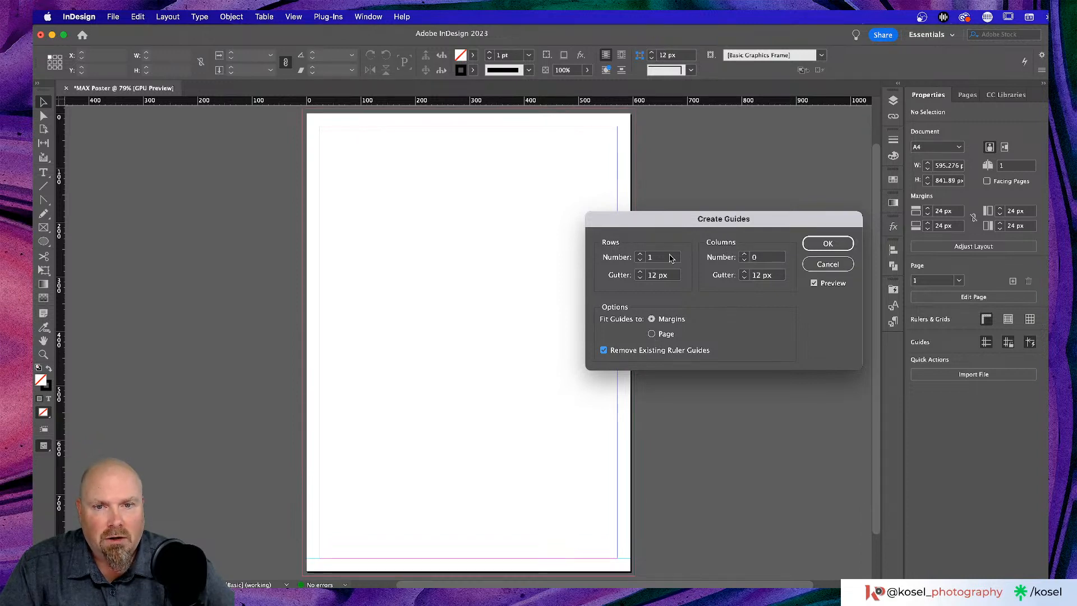
click(640, 254)
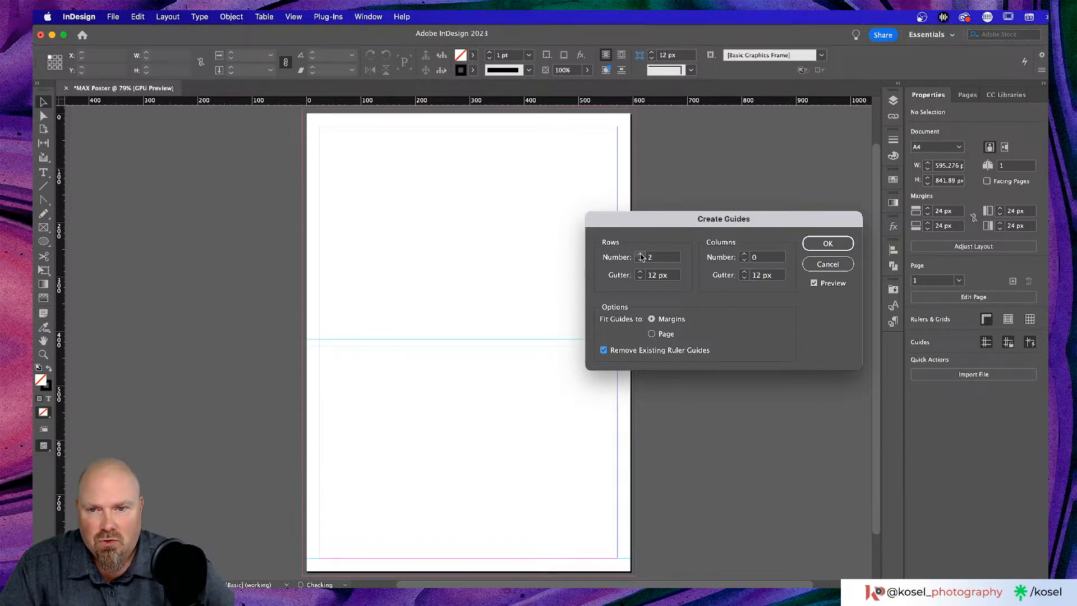
click(640, 254)
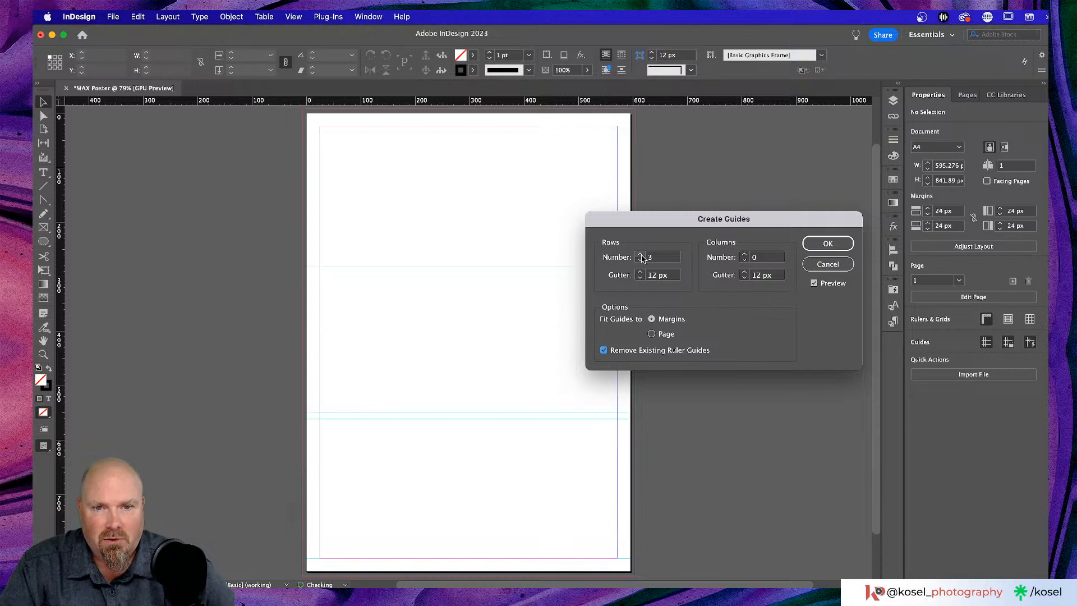
click(639, 278)
click(639, 277)
click(639, 277)
click(640, 278)
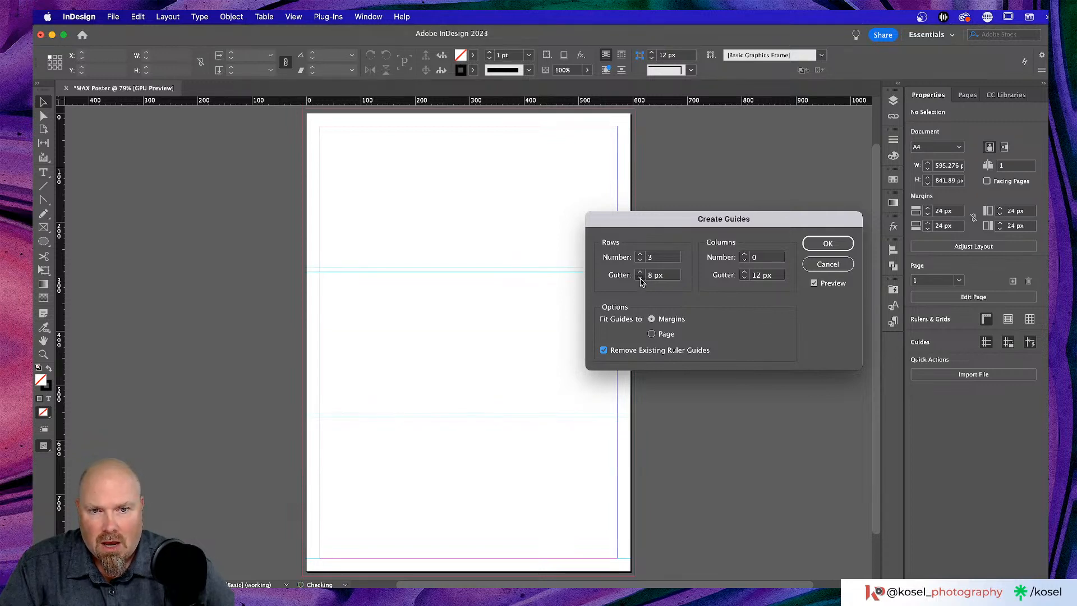
click(640, 278)
click(640, 277)
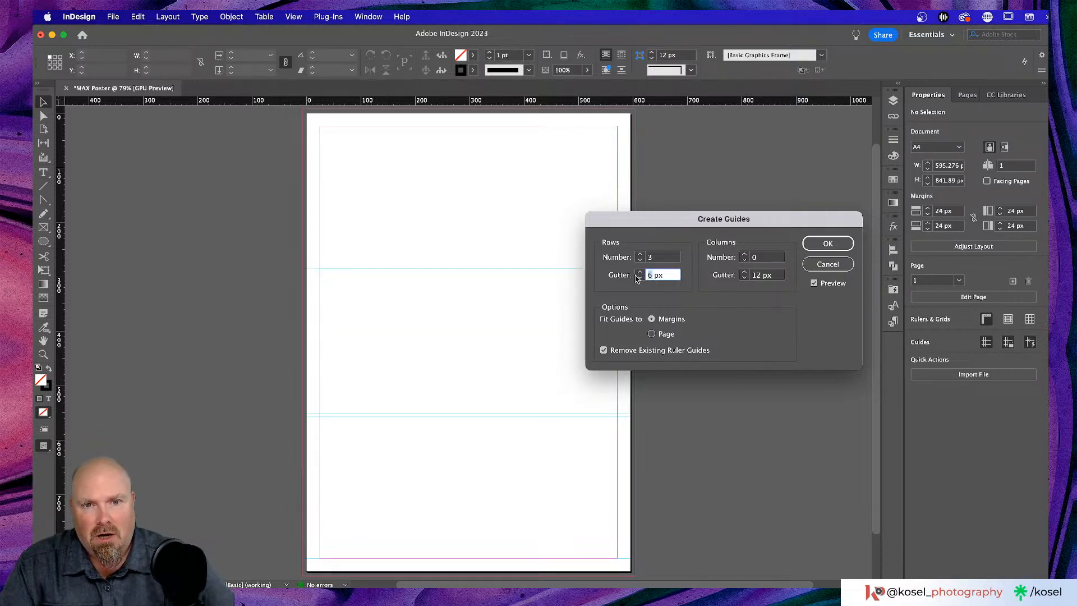
text(0)
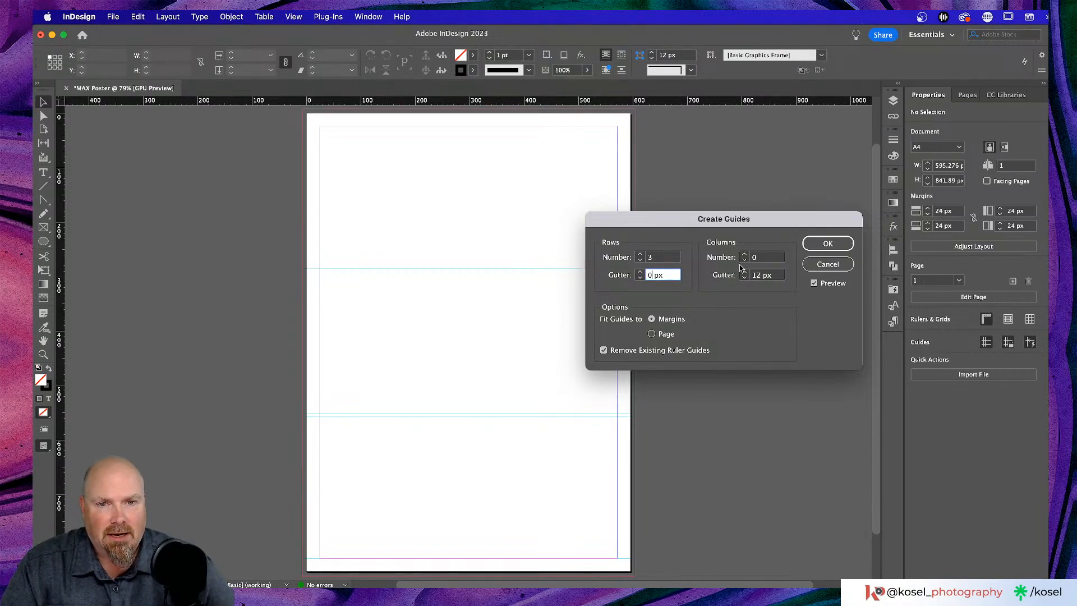
- Set the guide columns to 2 with a 0 px gutter, fit the guides to the page and create them
click(744, 254)
click(744, 254)
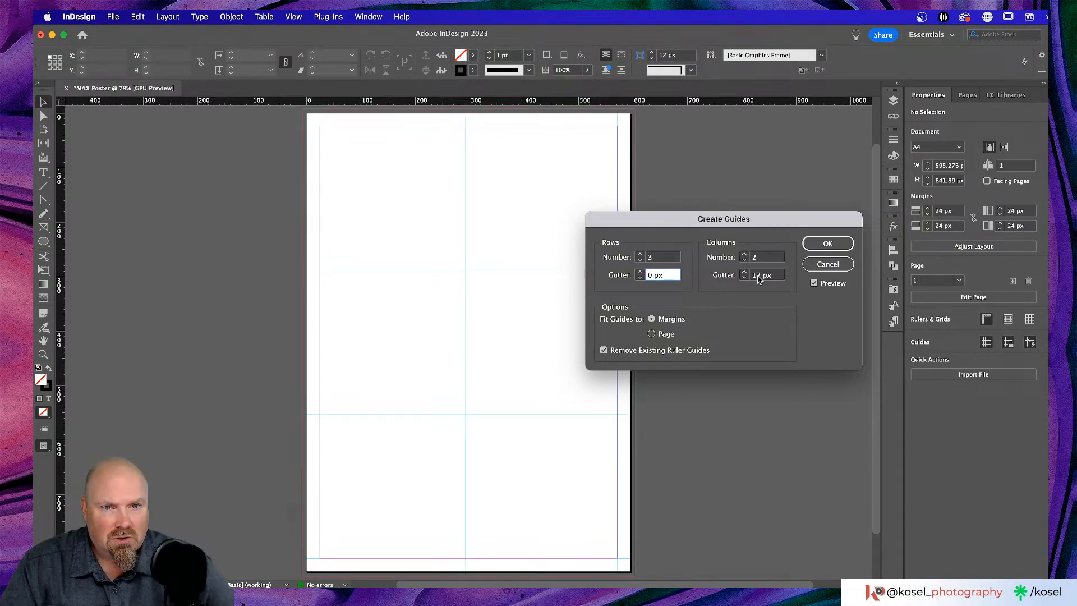
click(758, 277)
double_click(756, 276)
text(0)
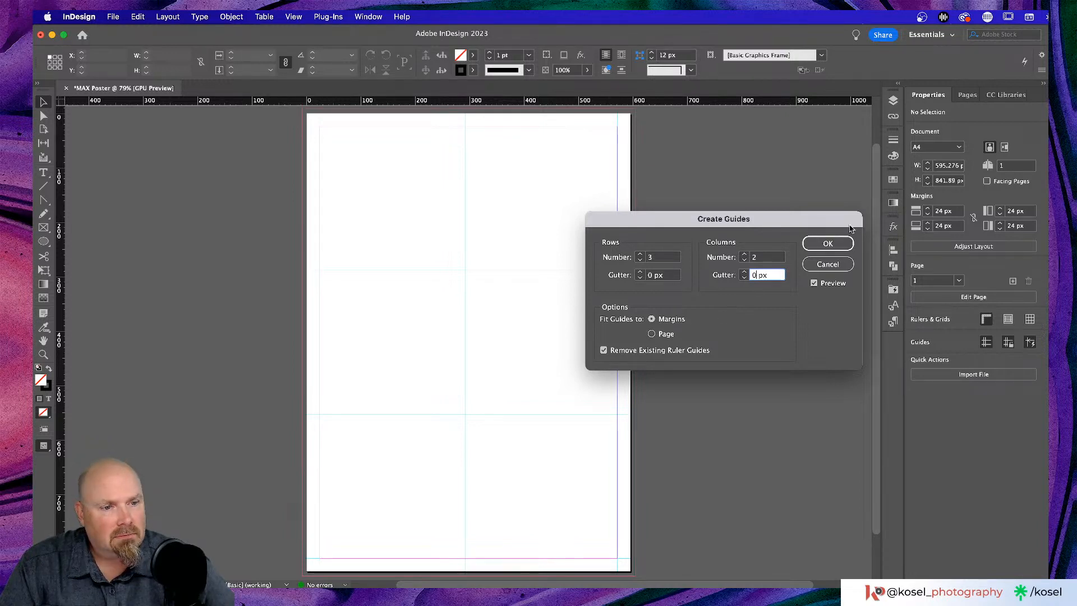
click(652, 334)
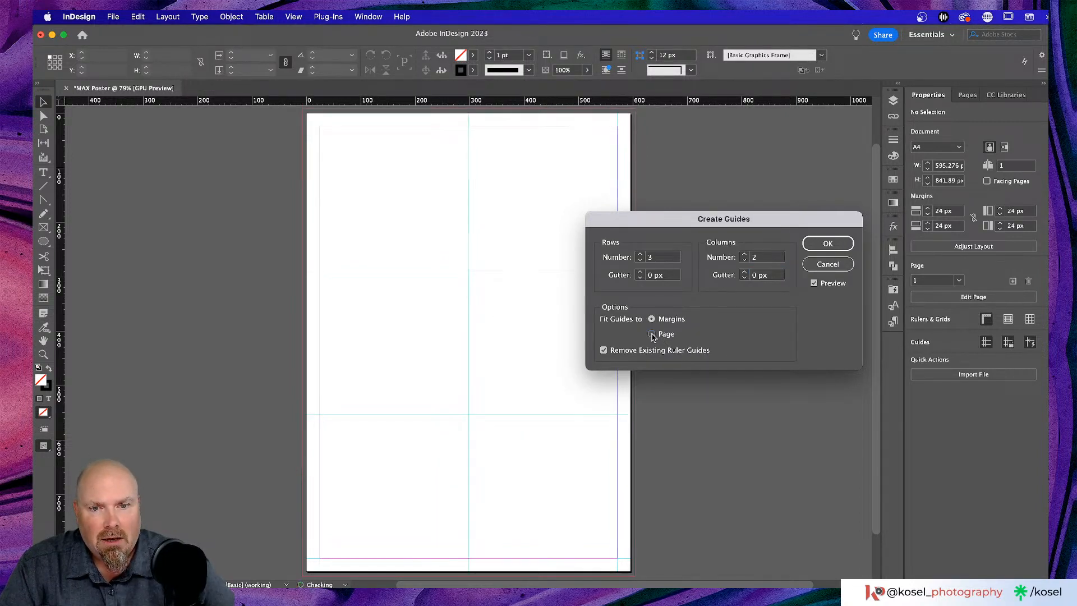
click(835, 245)
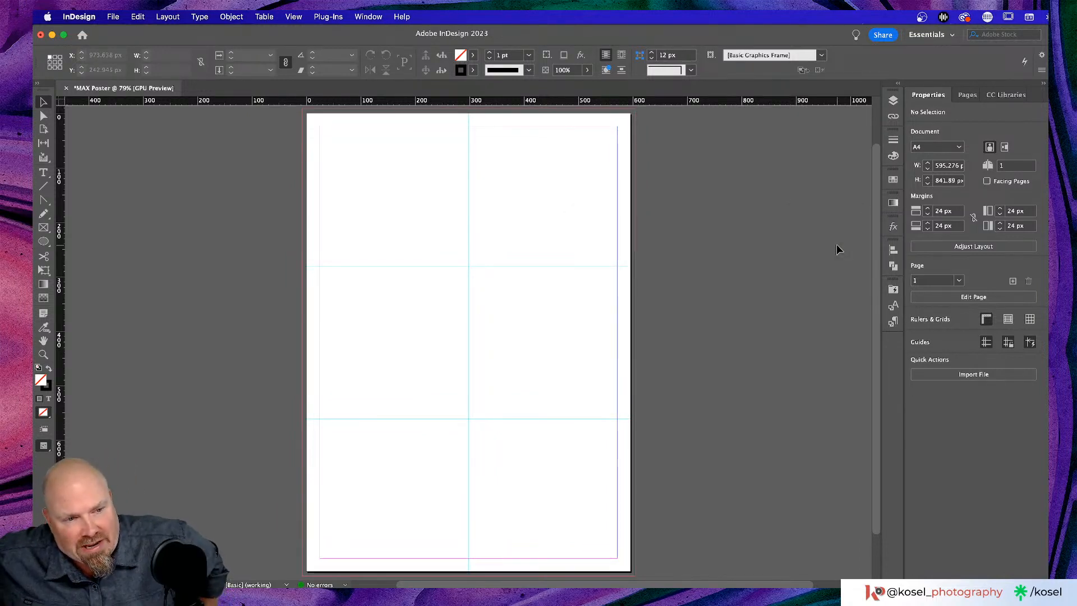
- Show the document's pages and go to the A-Parent page
click(967, 95)
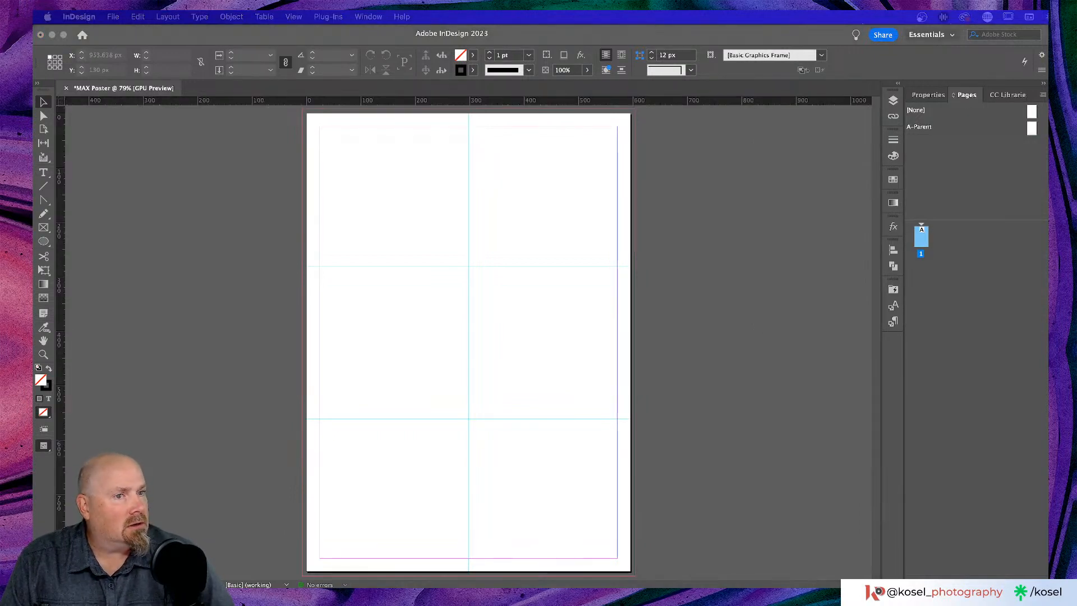
click(928, 146)
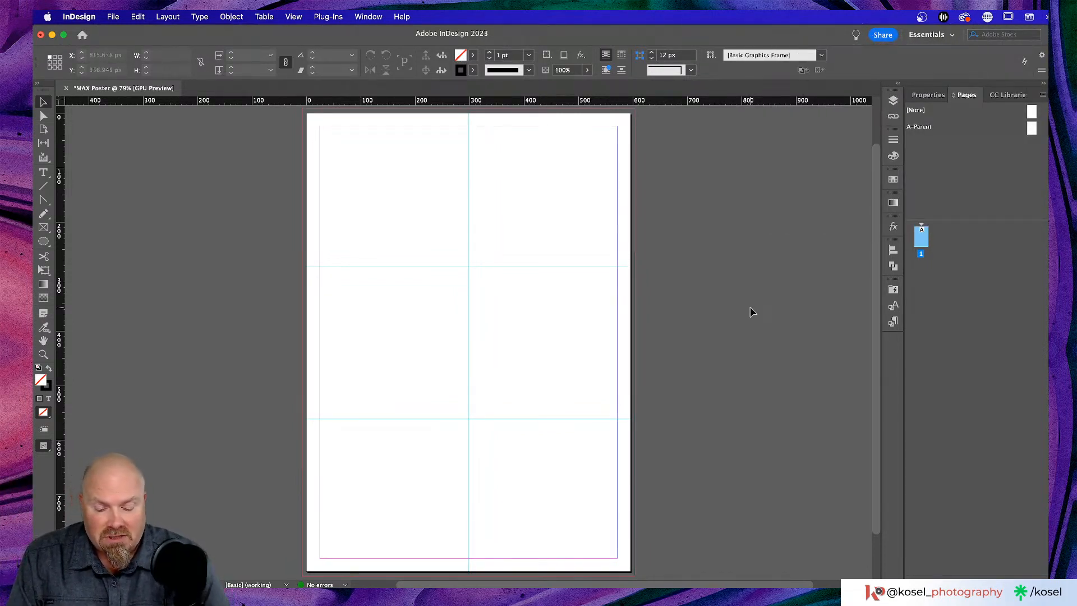
key(super+j)
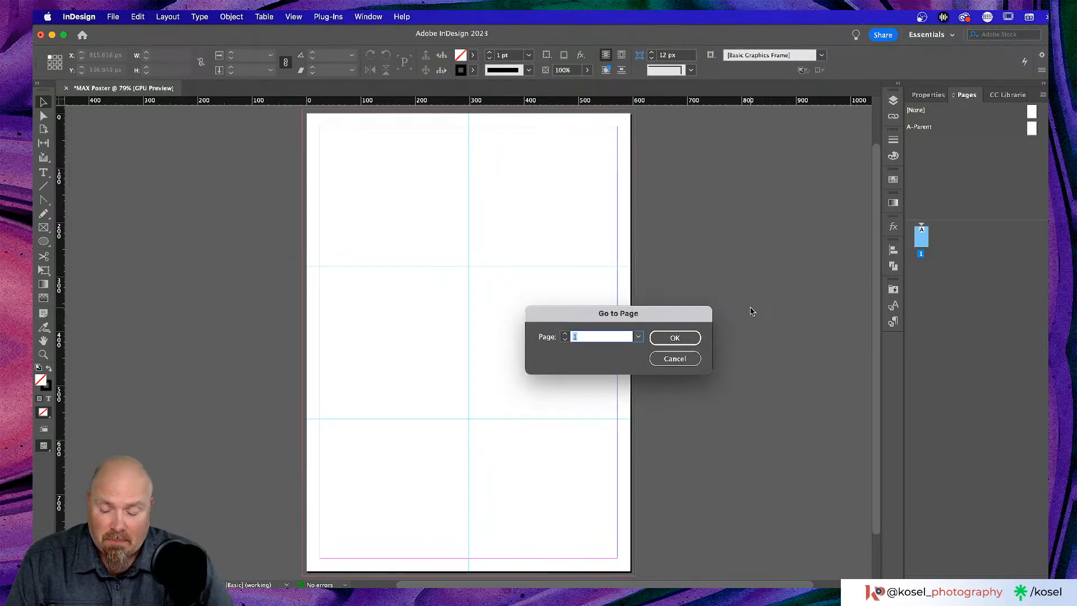
text(a)
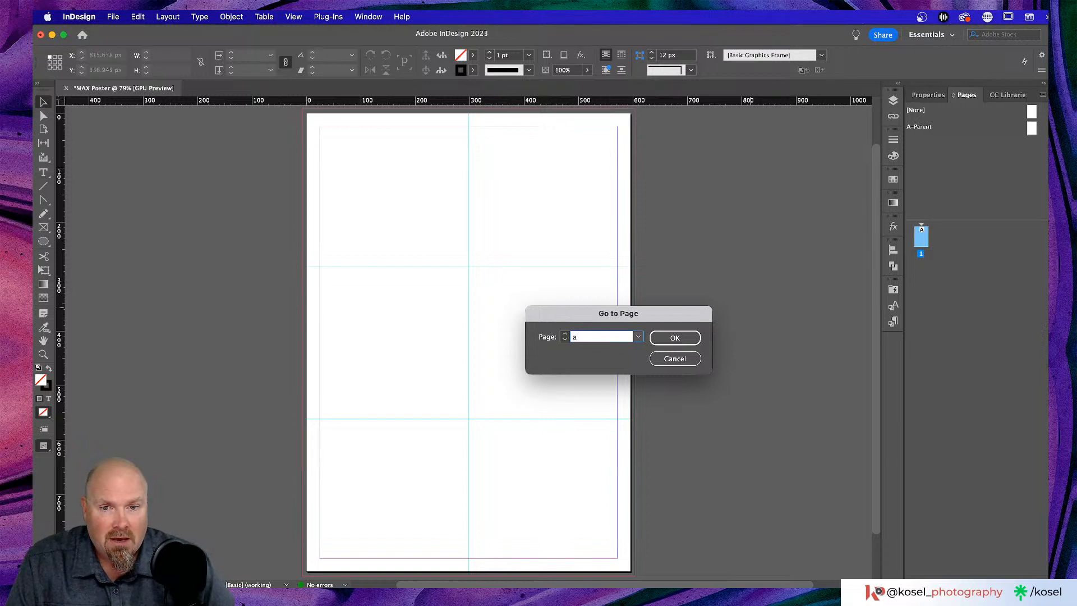
key(Return)
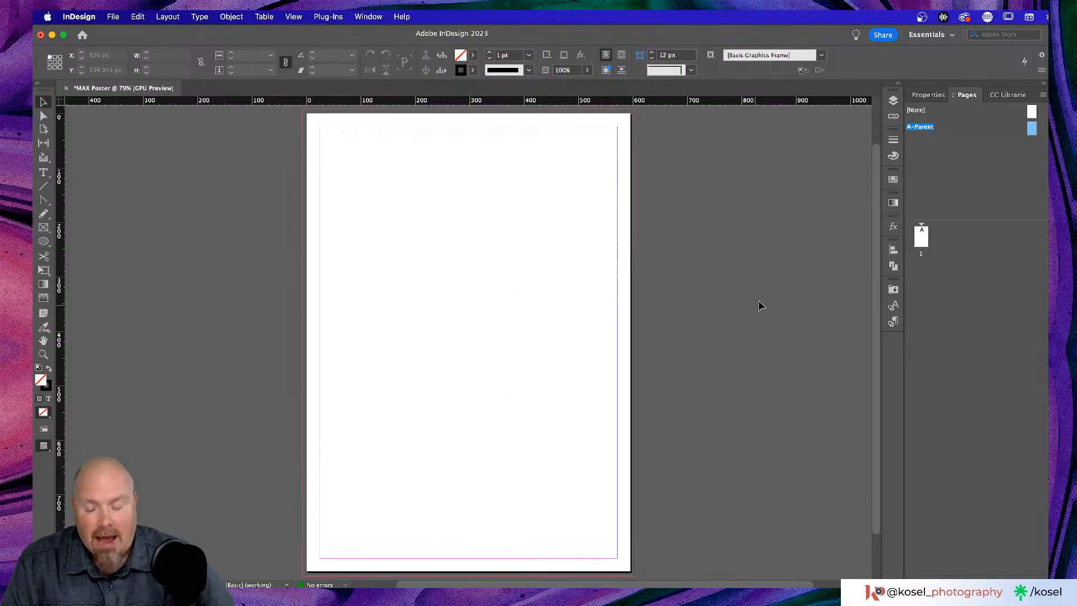
scroll(933, 133, up, 3)
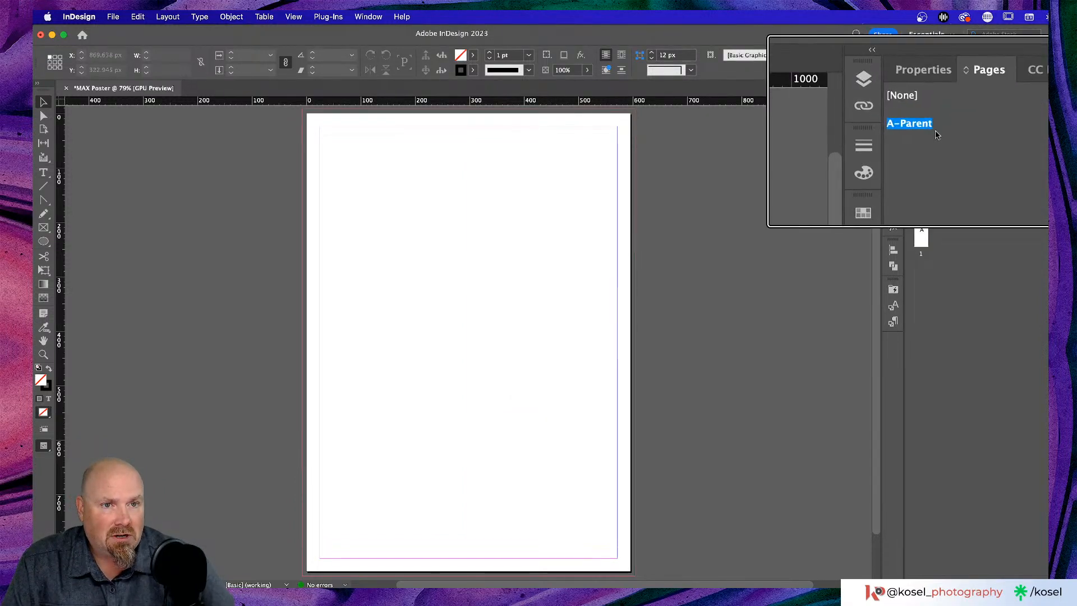
scroll(1040, 132, down, 3)
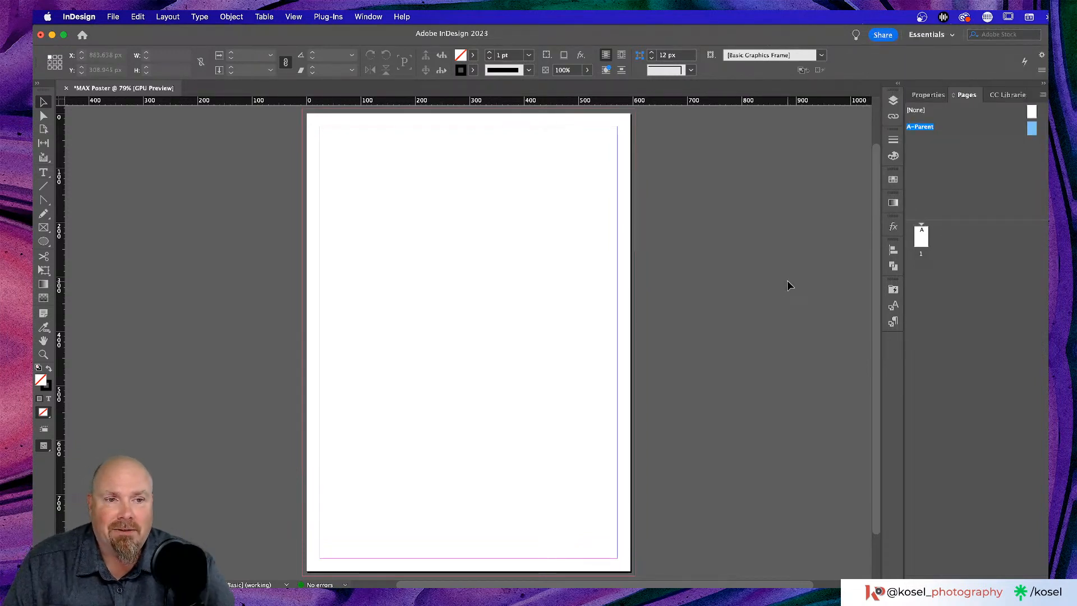
- Start creating guides on the A-Parent page with 3 rows and a 0 px row gutter
click(167, 18)
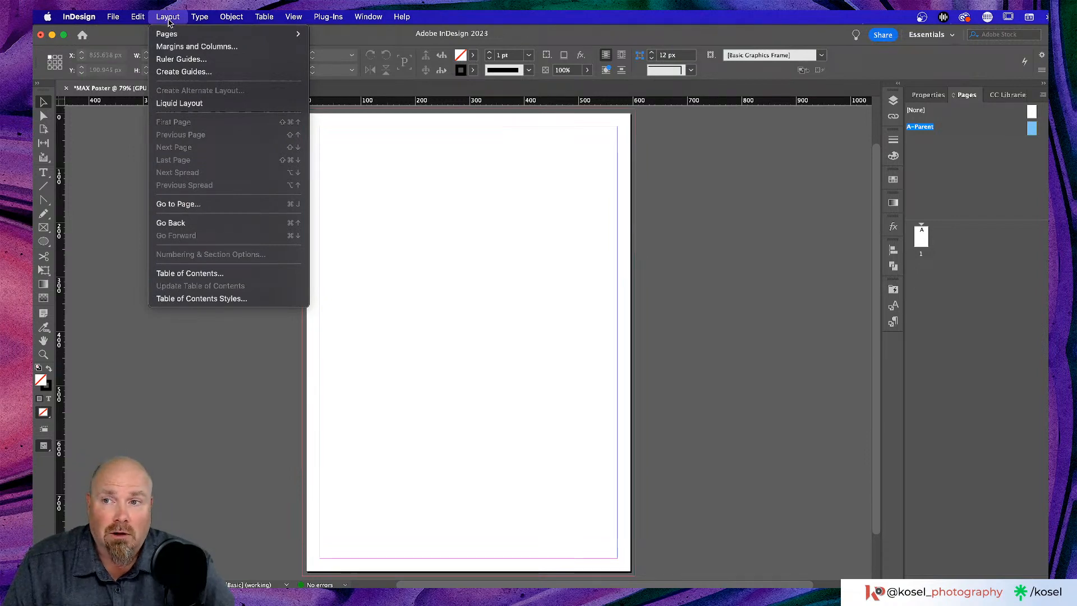
scroll(168, 22, up, 3)
scroll(168, 23, down, 3)
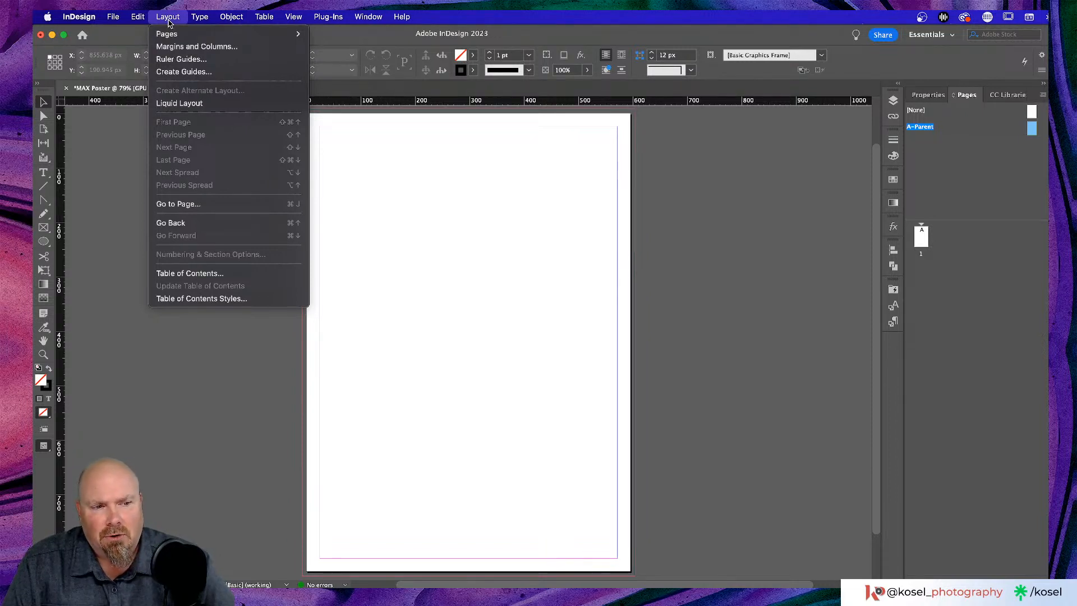
click(180, 71)
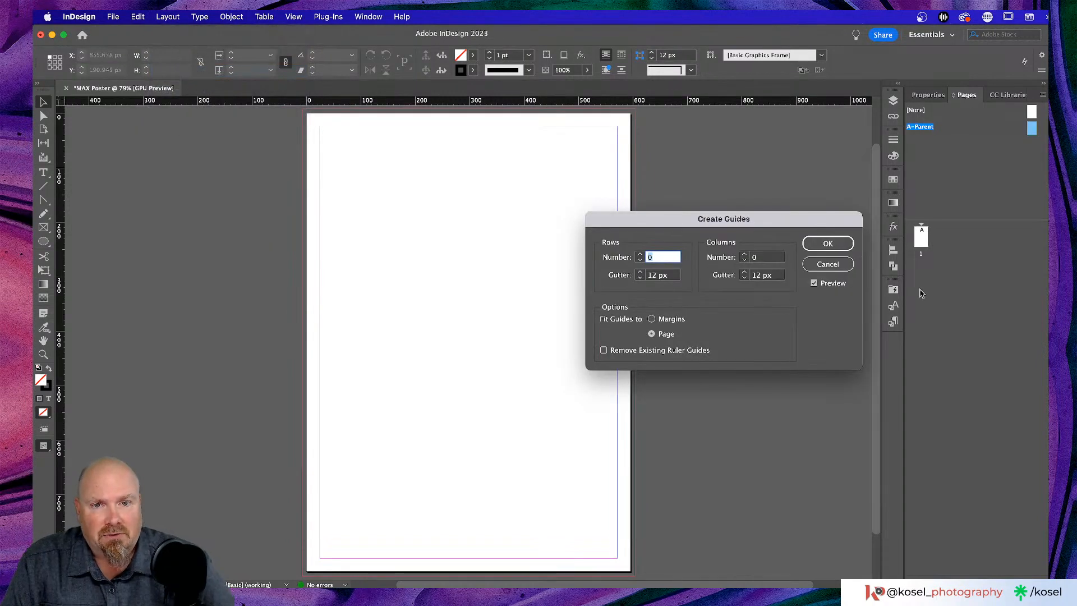
click(640, 254)
click(640, 255)
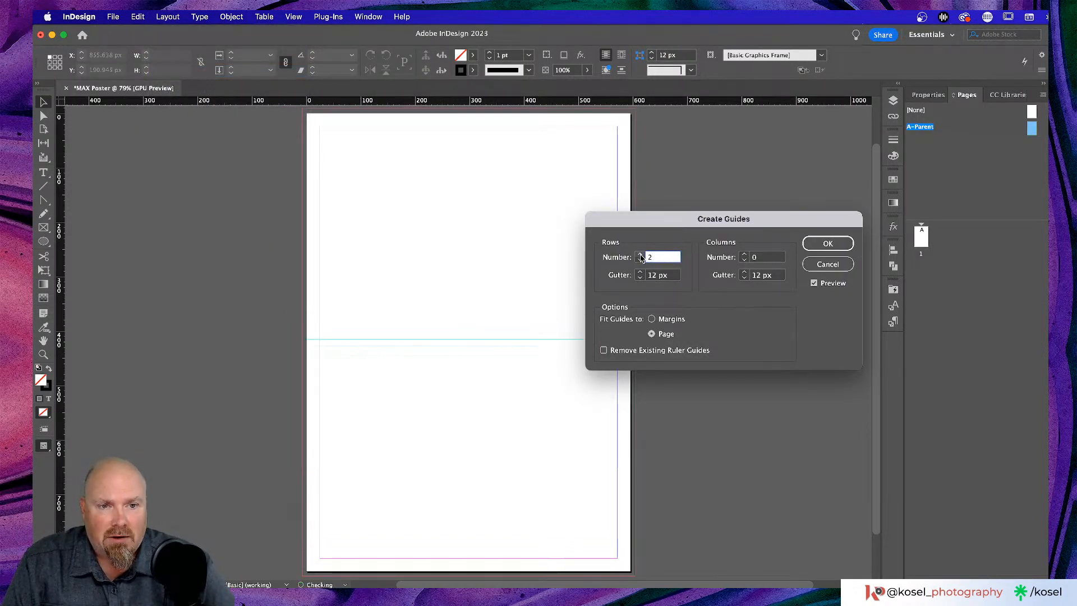
click(639, 254)
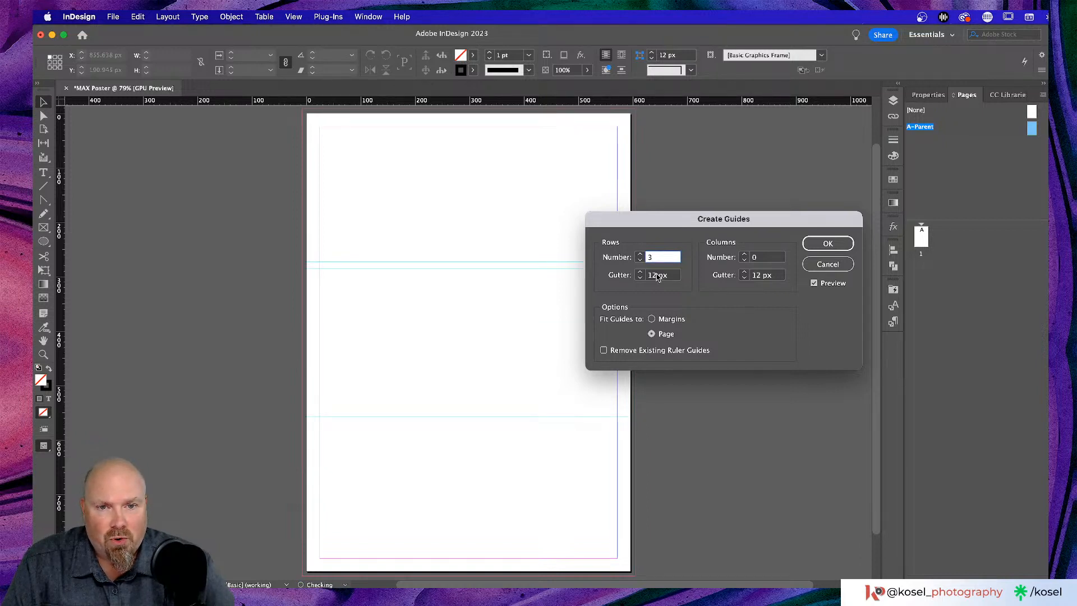
key(Tab)
text(0)
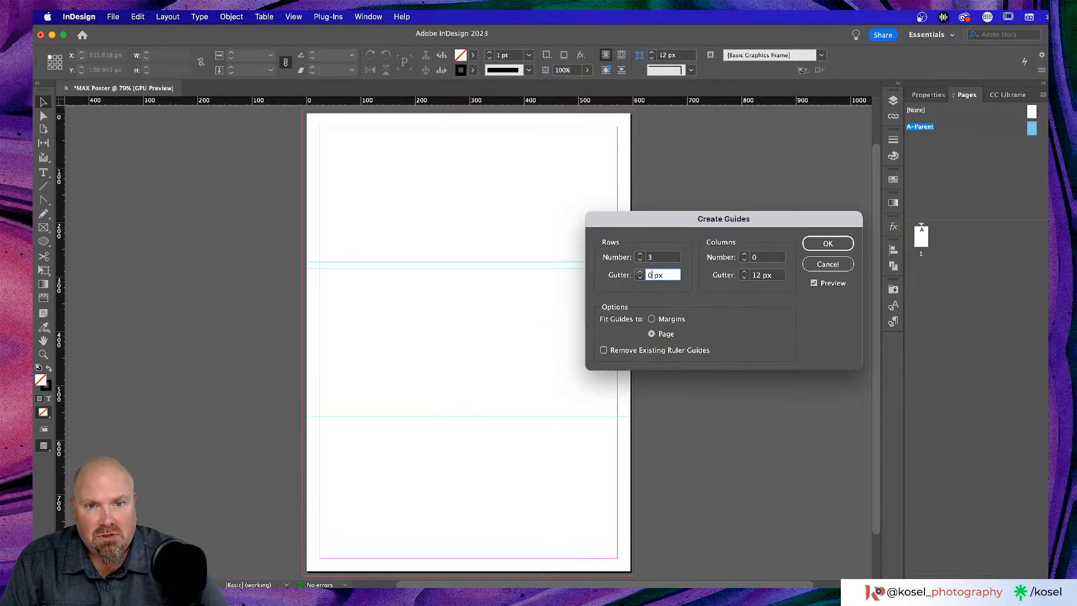
- Set the guide columns to 2 with a 0 px gutter and create the guides on the A-Parent page
click(744, 255)
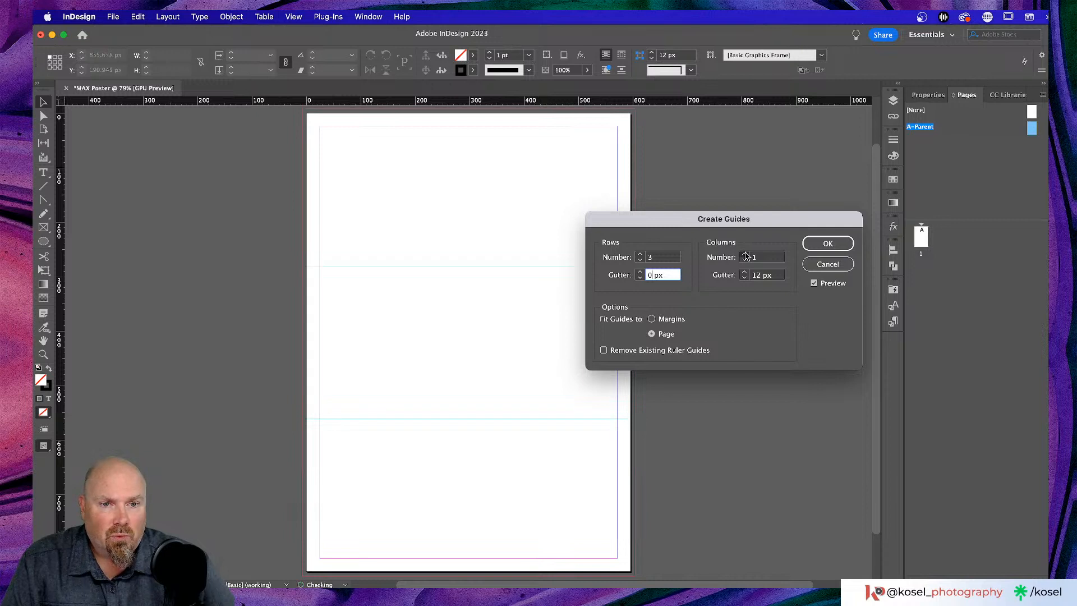
click(744, 254)
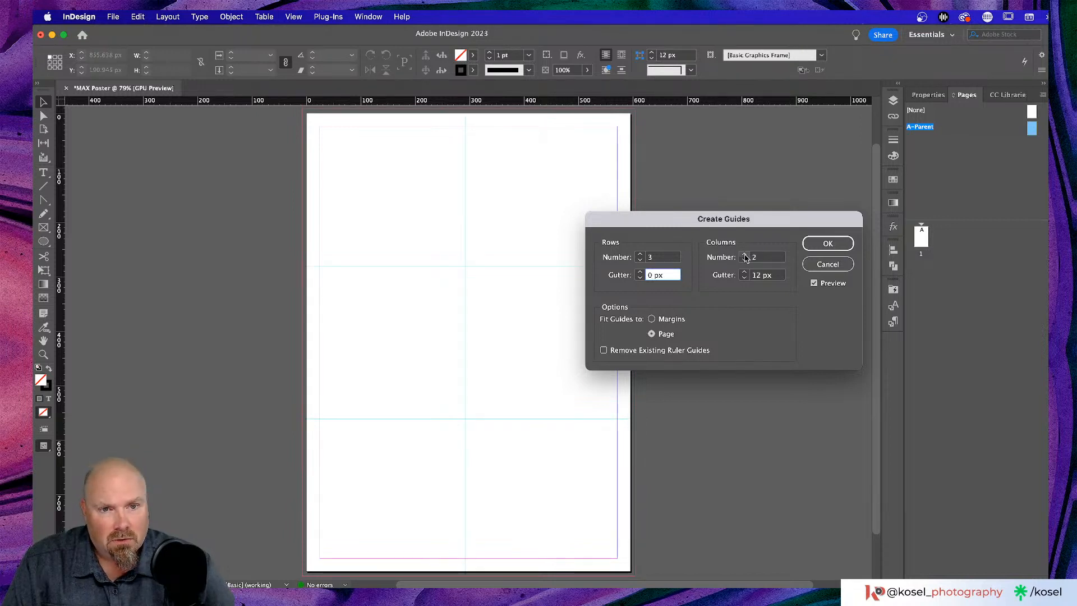
click(762, 276)
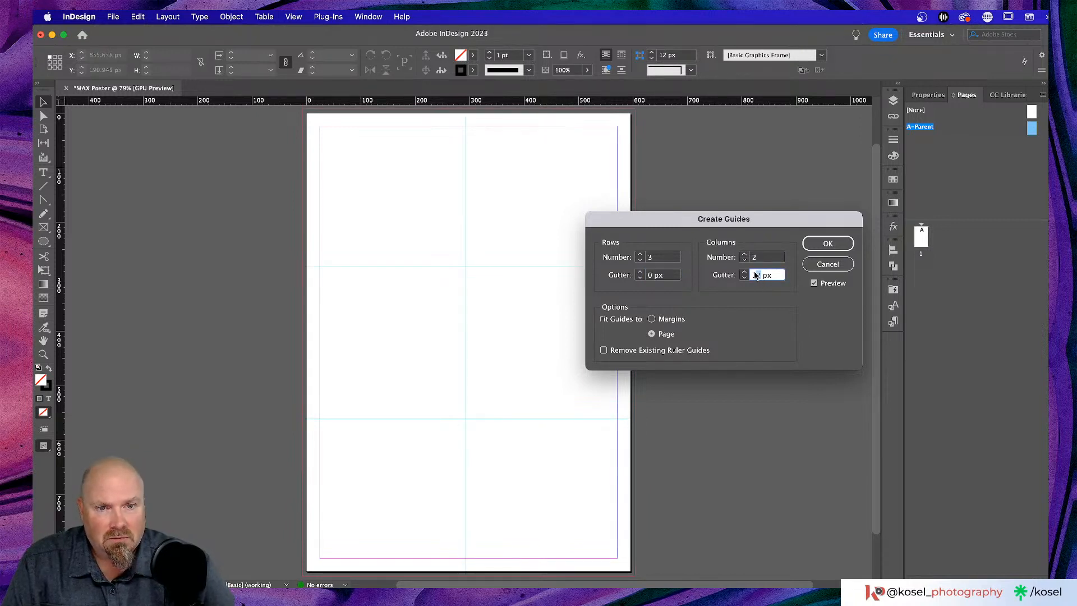
double_click(754, 275)
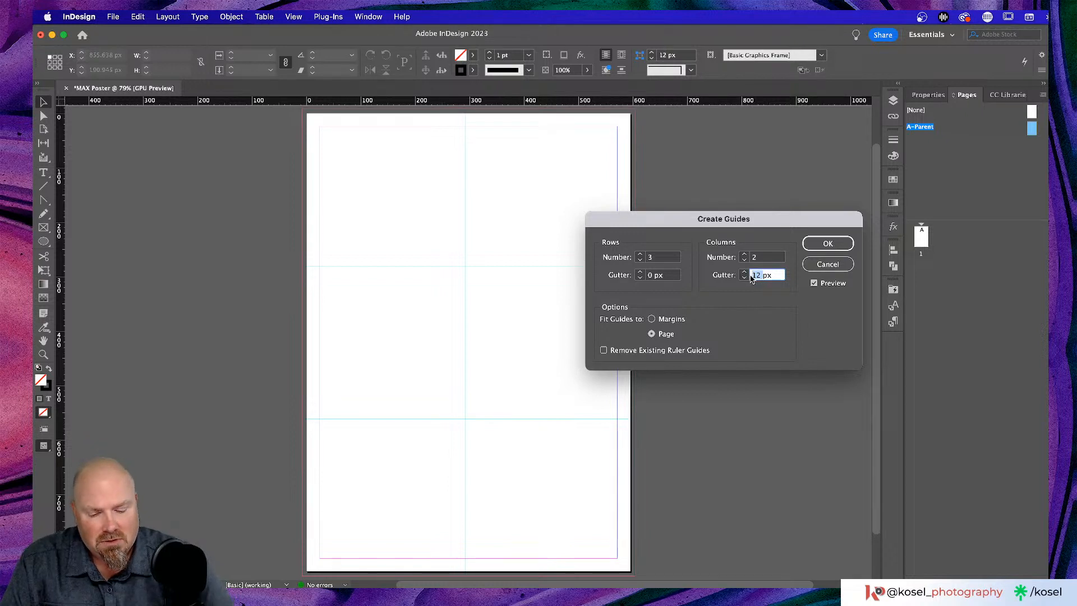
text(0)
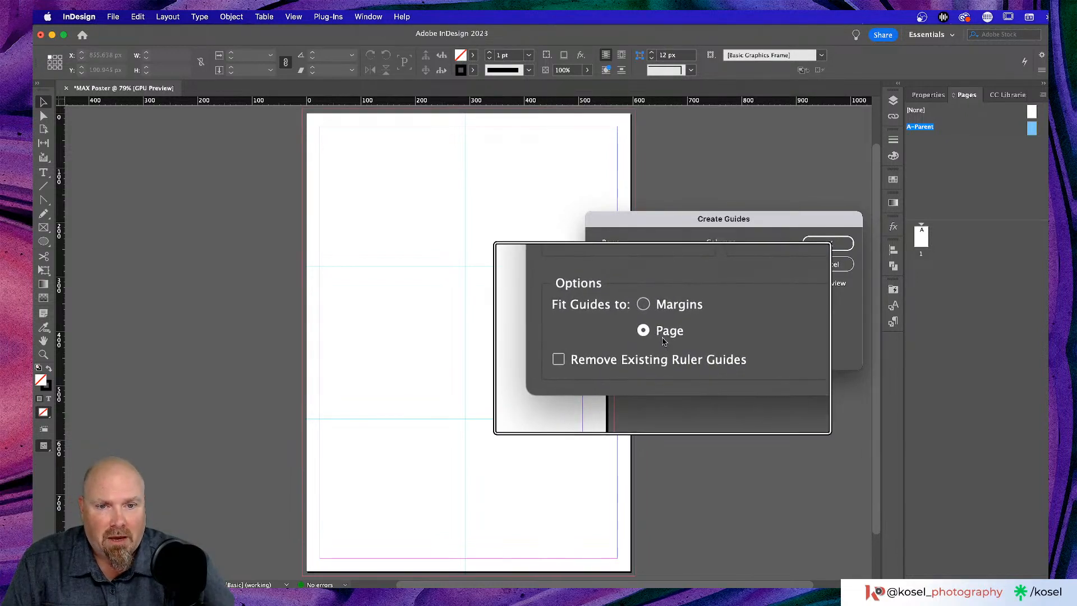
click(826, 243)
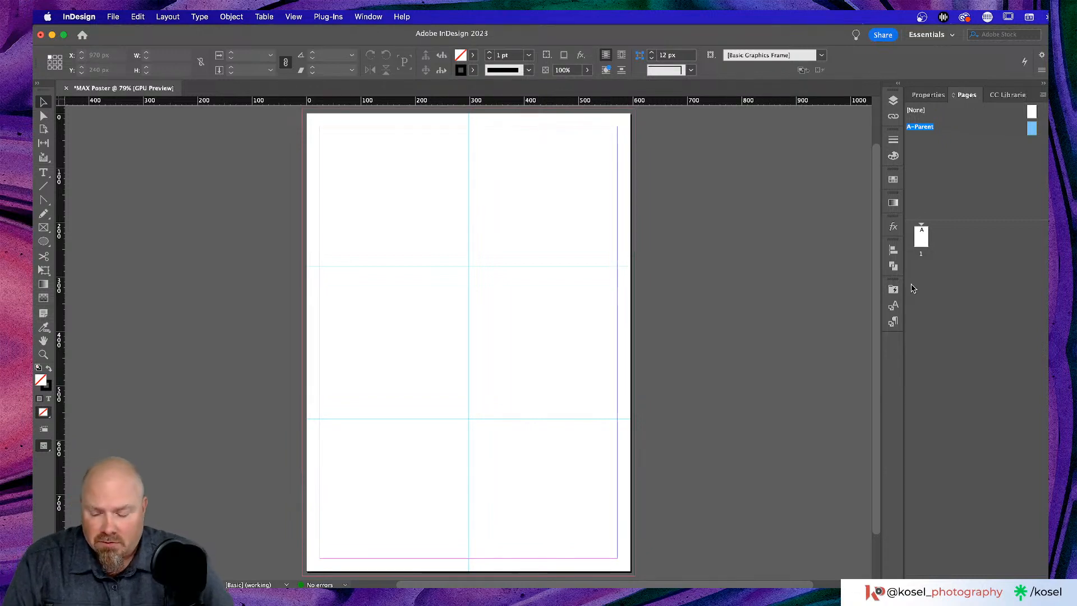
- Go to page 1 and add a second page after it
key(super+j)
text(a)
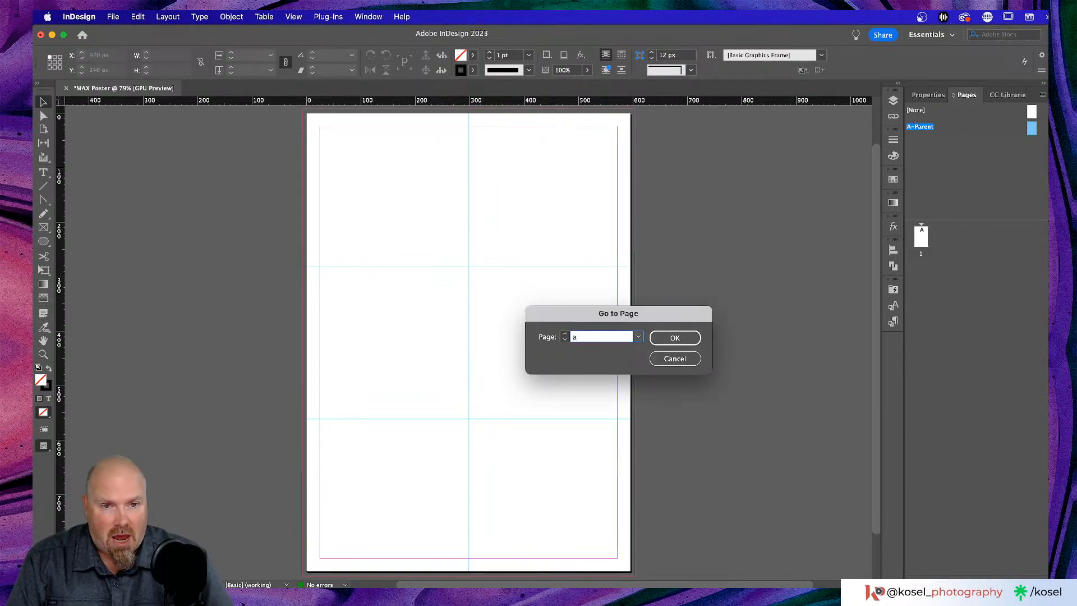
key(BackSpace)
text(1)
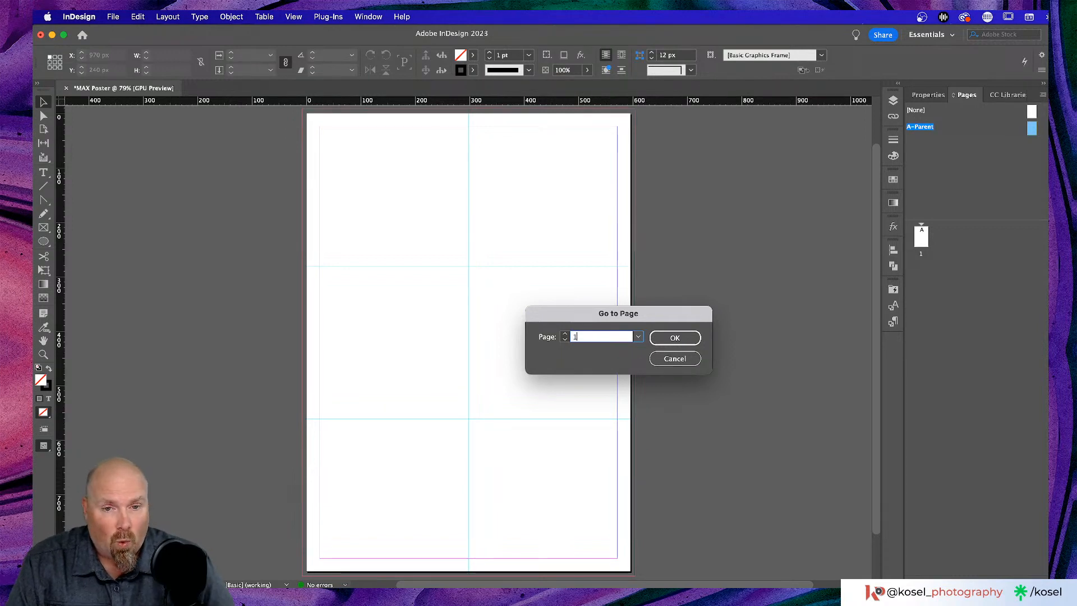
key(Return)
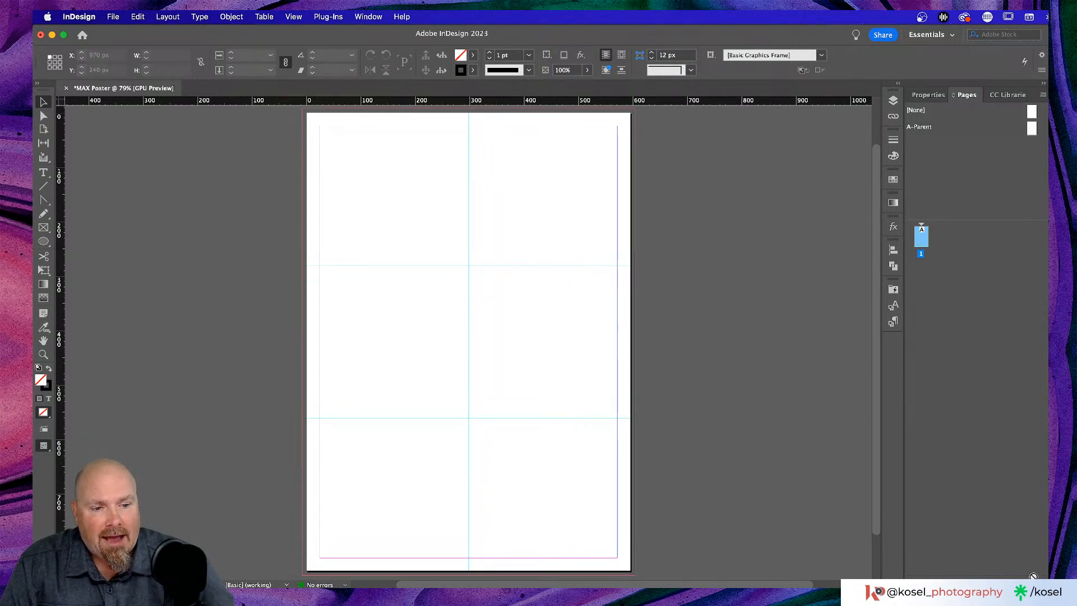
key(super+shift+p)
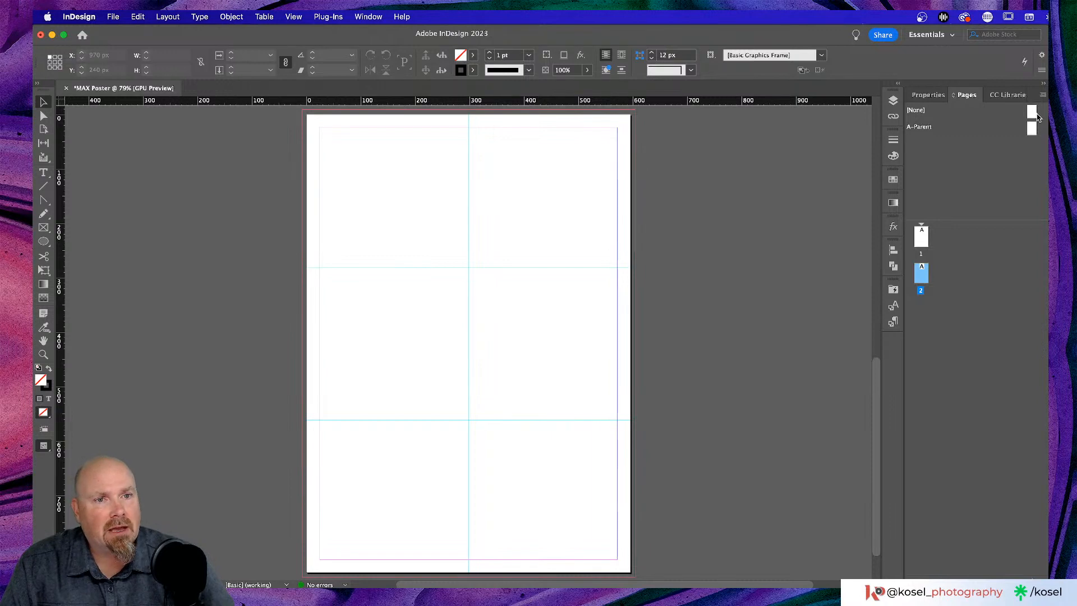
- Duplicate the A-Parent spread as a new parent page
click(935, 129)
click(1043, 95)
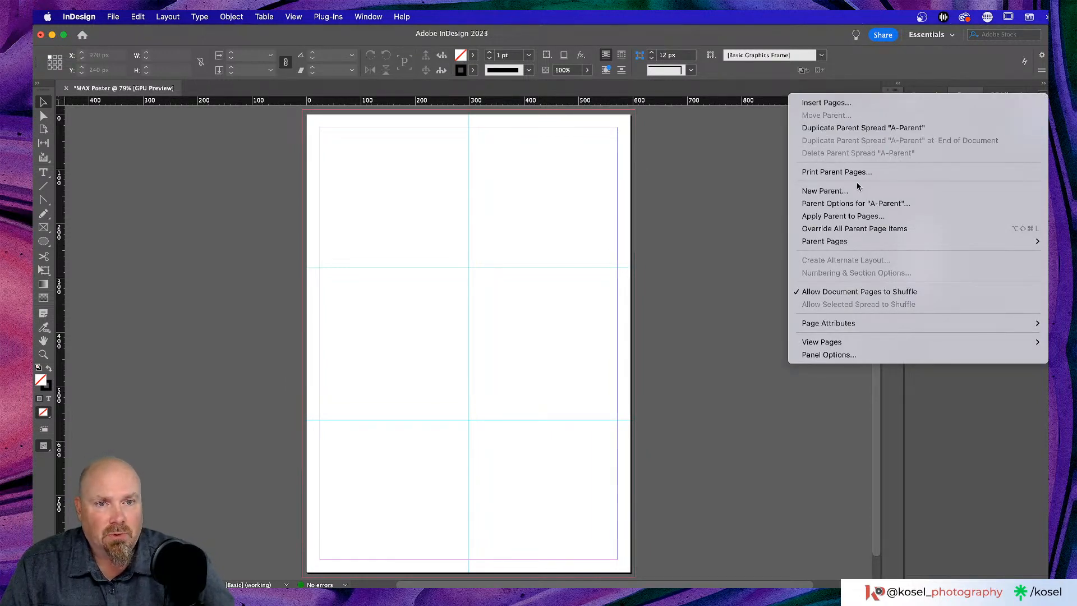
click(850, 129)
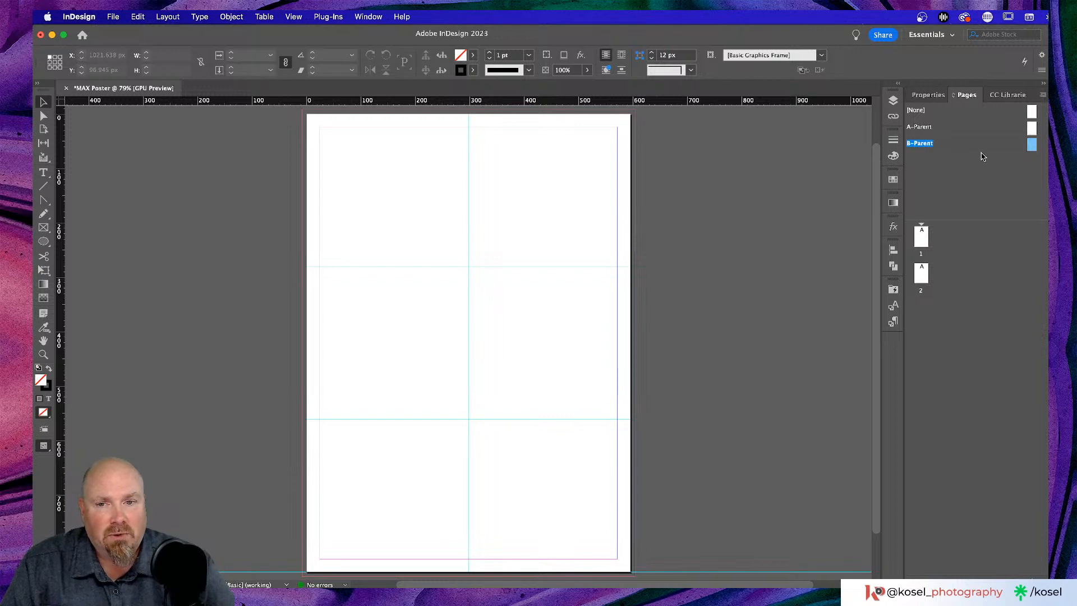
click(138, 17)
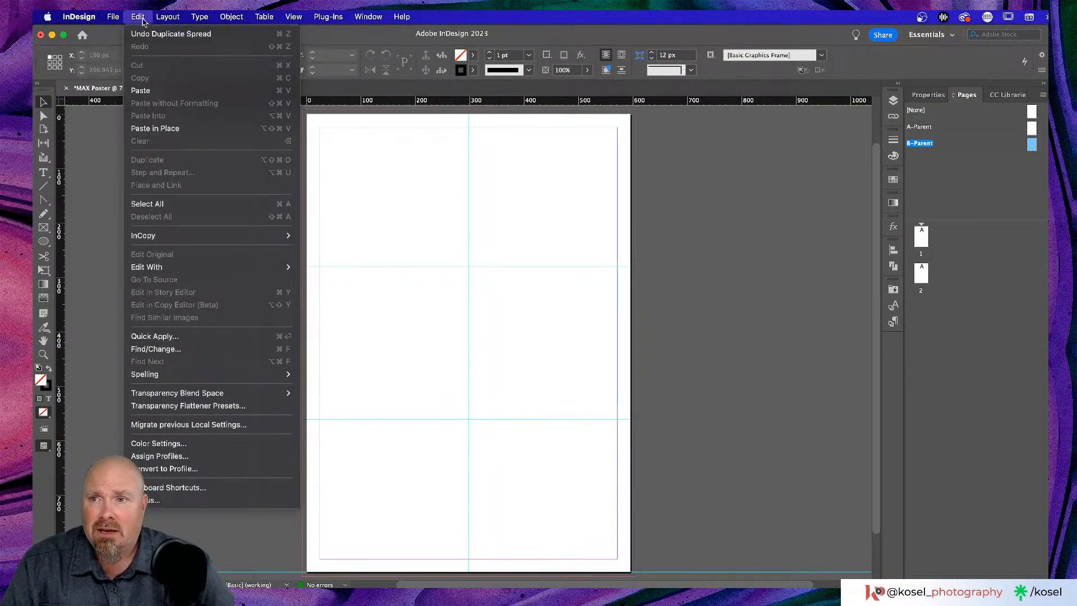
mouse_move(168, 18)
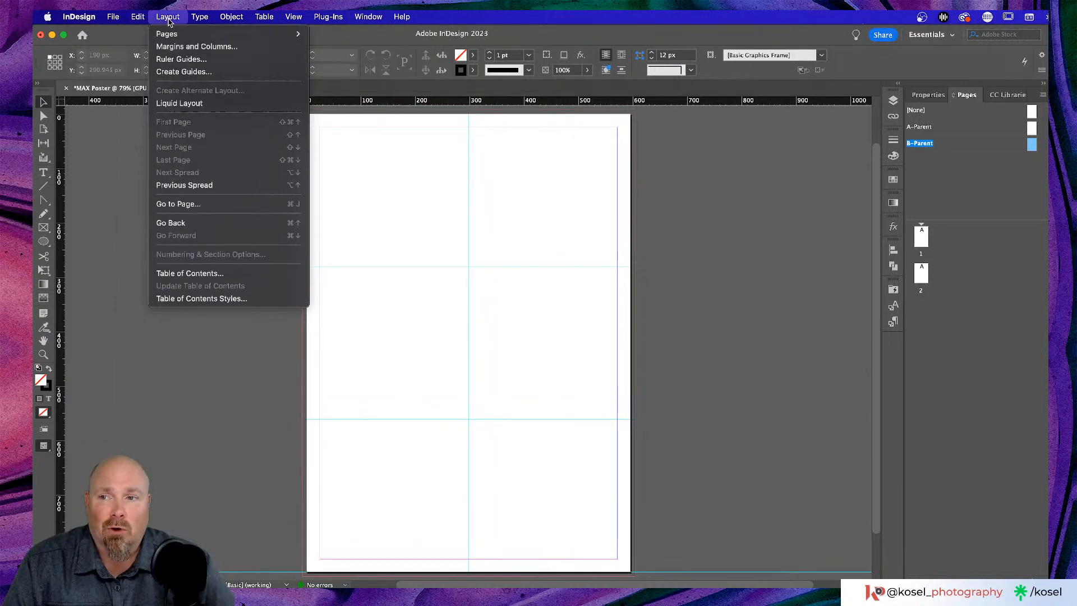
click(180, 59)
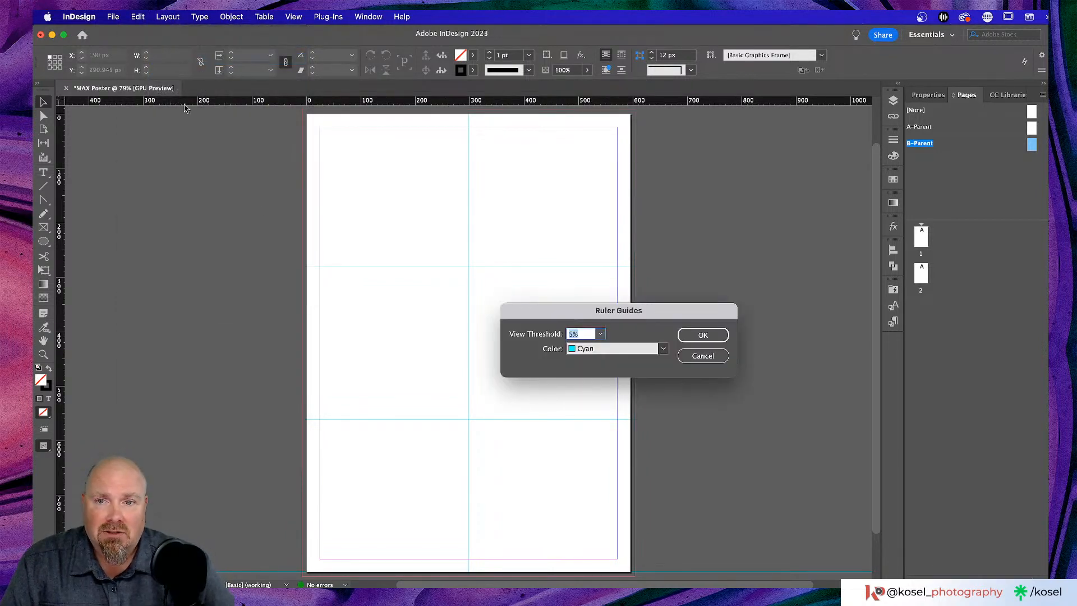
drag(637, 315, 750, 210)
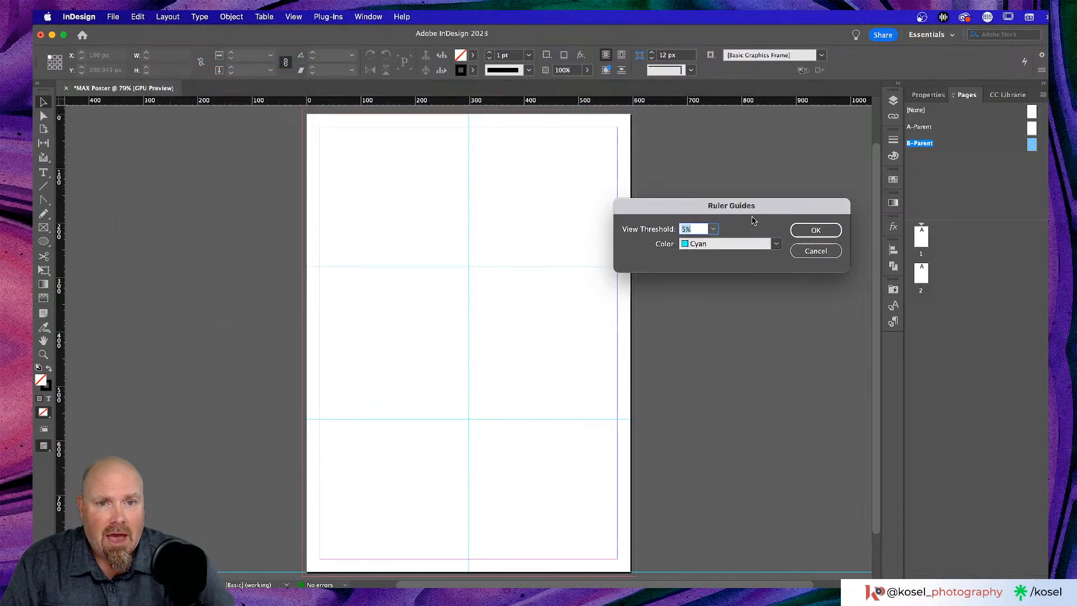
click(818, 252)
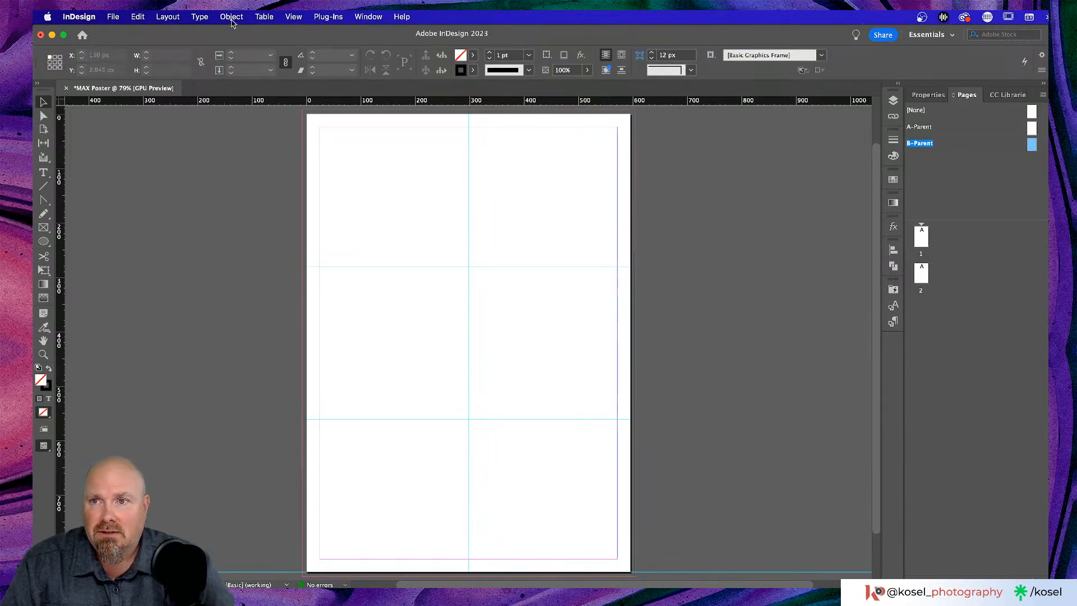
- Start creating guides on the B-Parent page with the option to remove existing ruler guides enabled
click(167, 18)
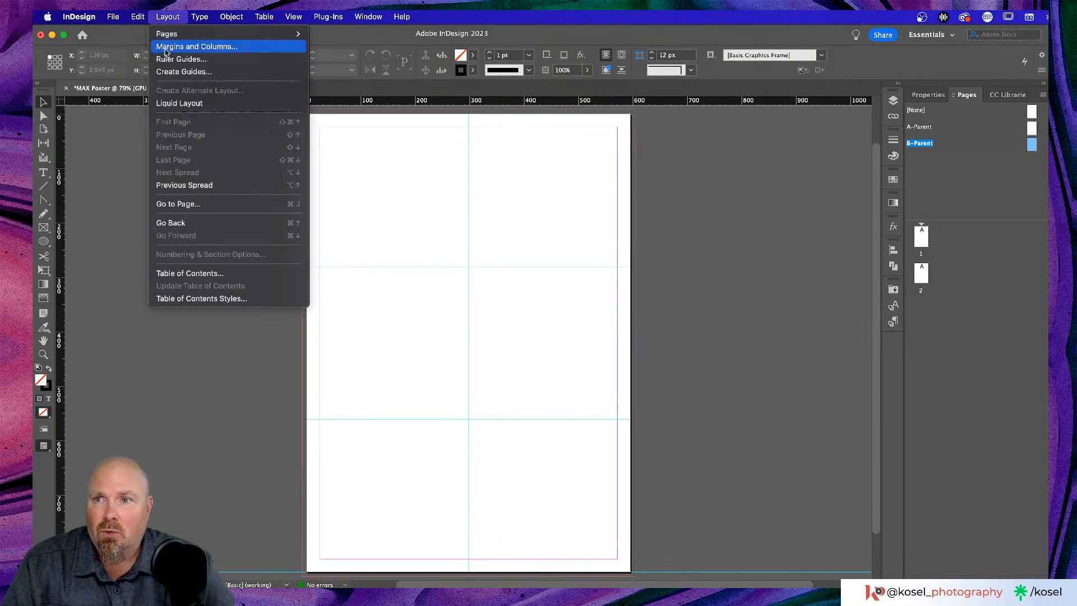
click(175, 72)
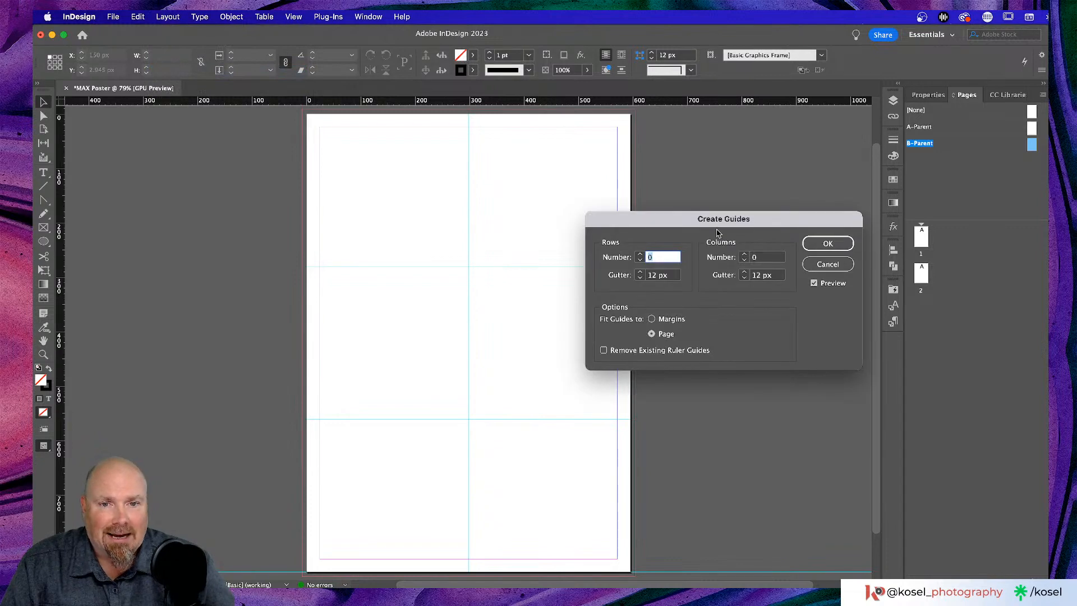
drag(695, 219, 728, 161)
click(636, 292)
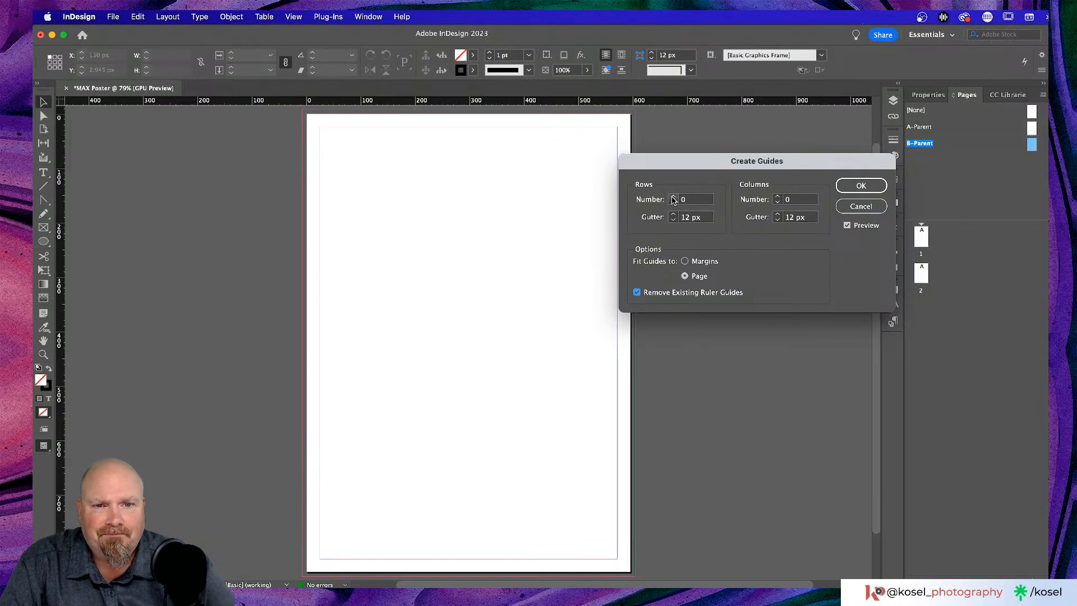
- Set the B-Parent guide rows to 4 with a 0 px gutter
click(673, 197)
click(672, 197)
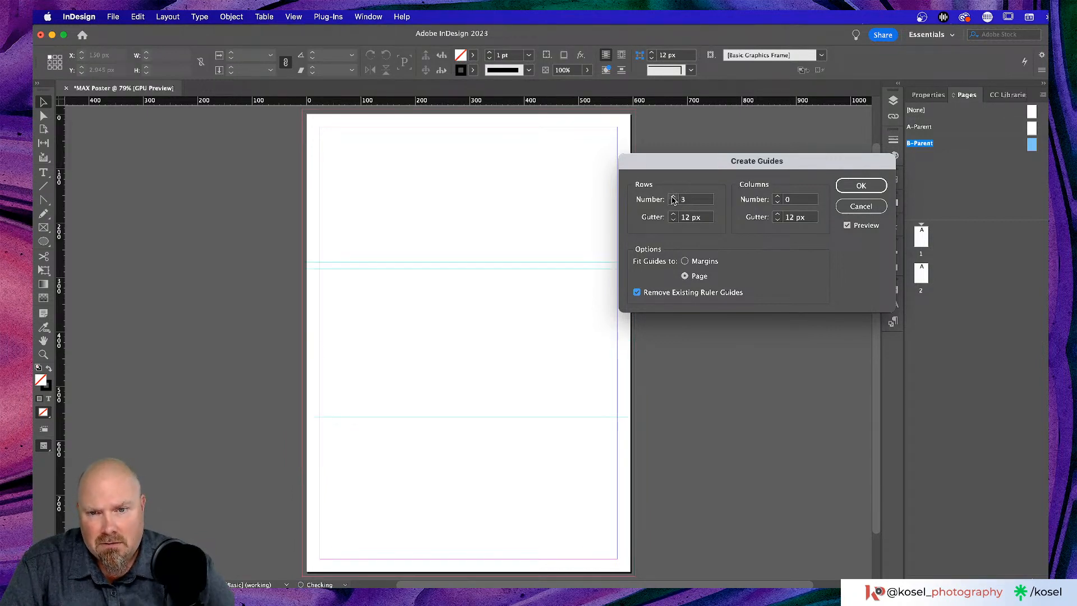
click(672, 197)
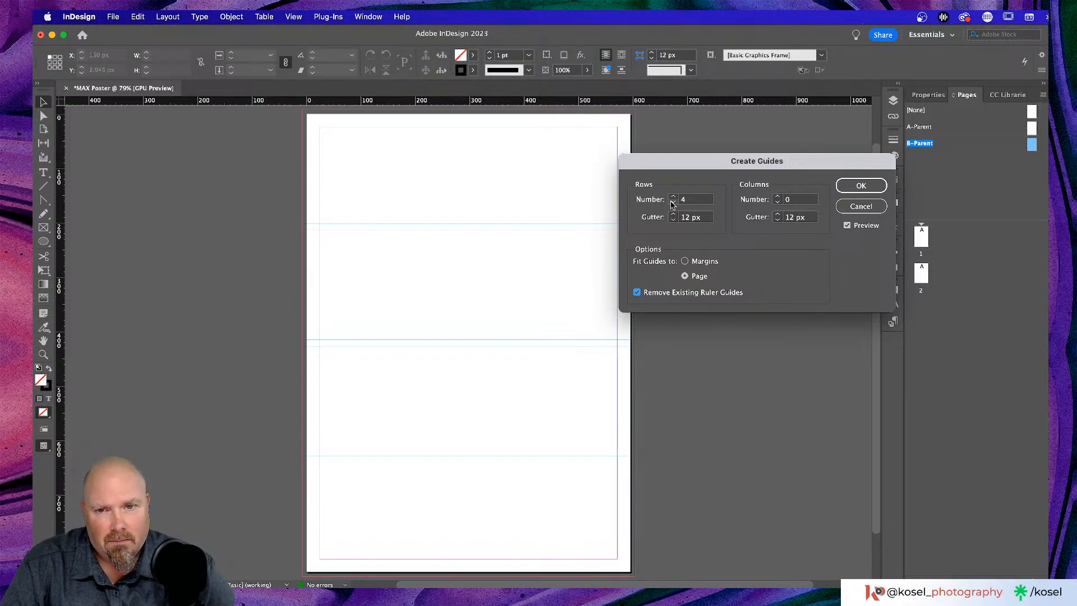
click(673, 220)
click(673, 219)
click(673, 220)
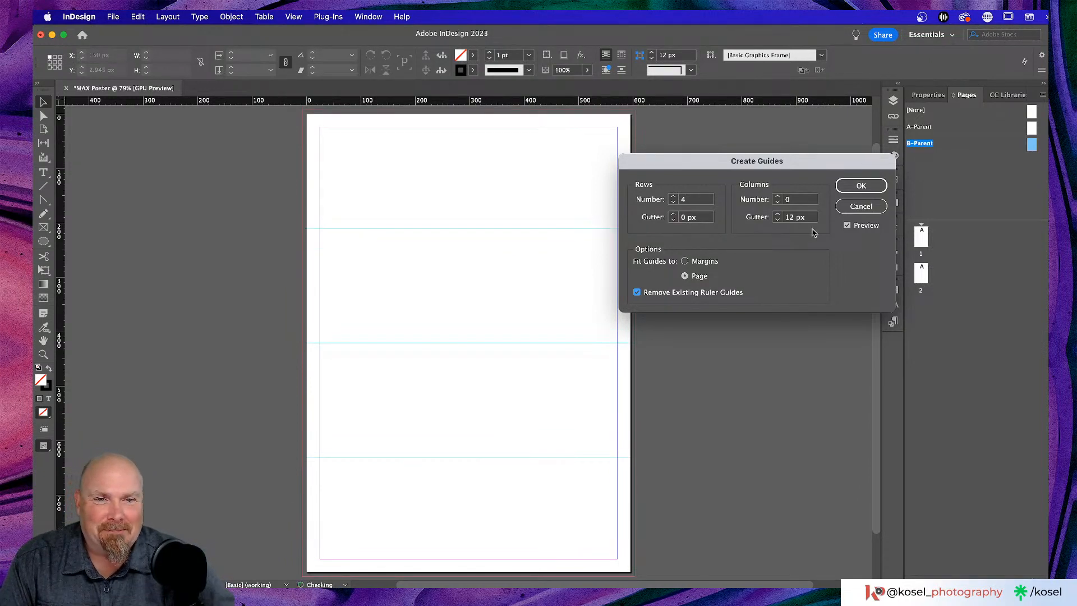
- Set the B-Parent guide columns to 3 with a 0 px gutter and create the guides
click(778, 198)
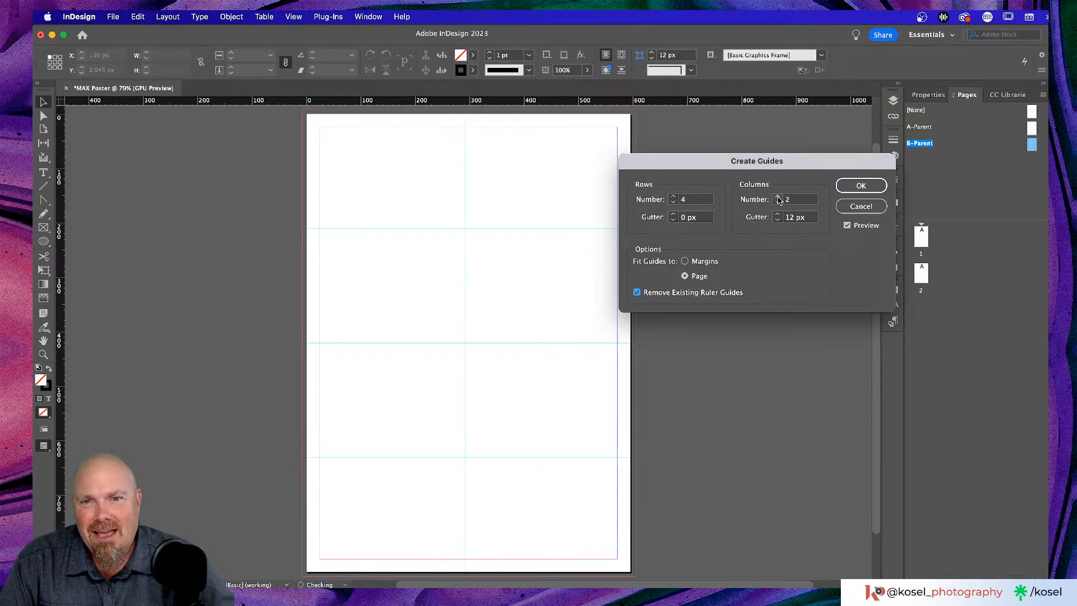
click(778, 197)
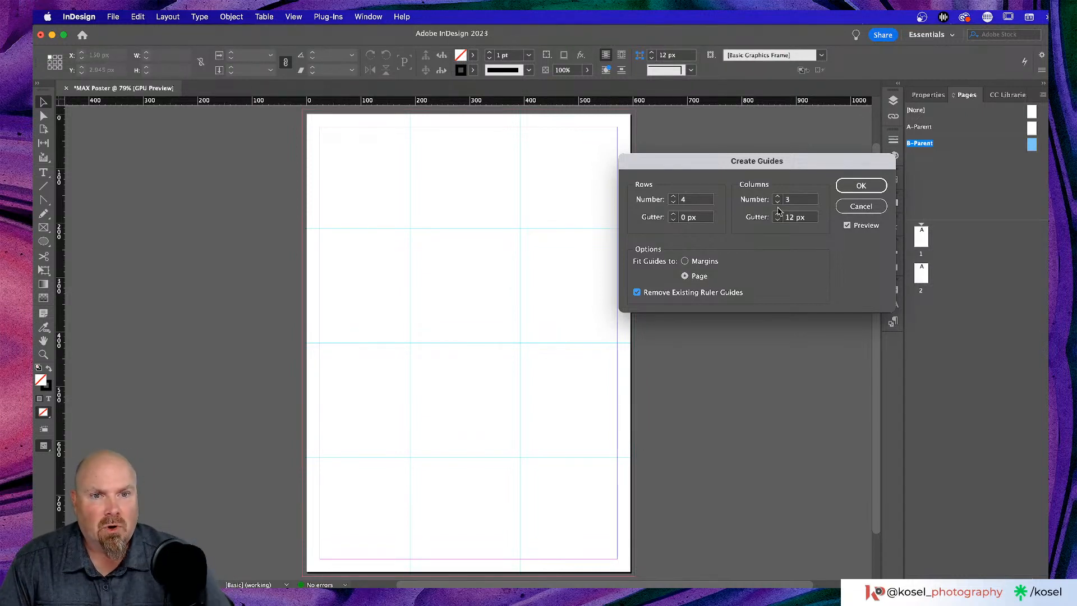
click(779, 221)
click(778, 220)
click(779, 221)
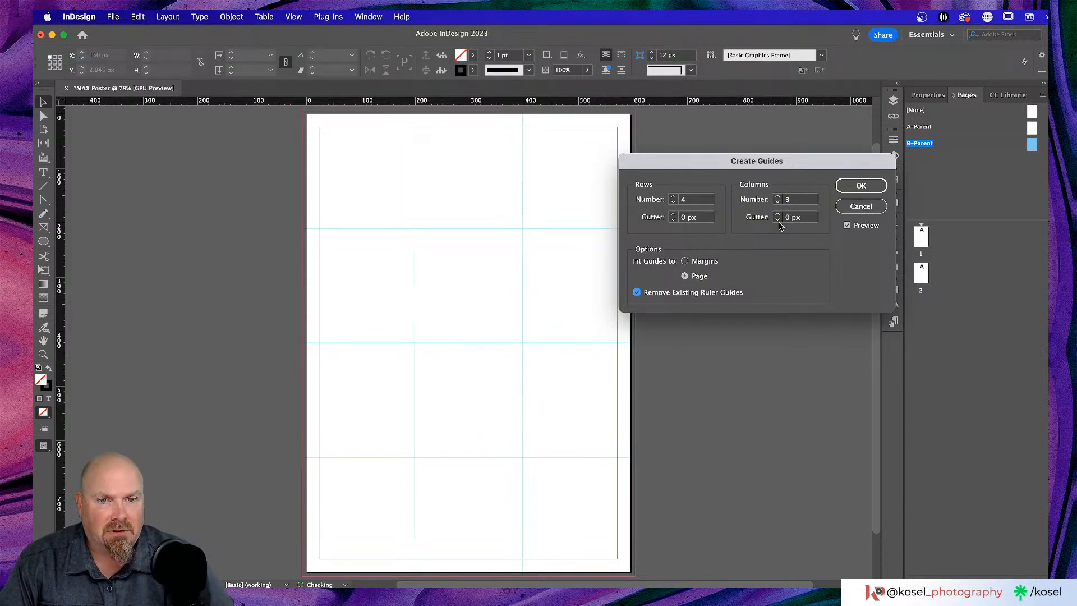
click(861, 185)
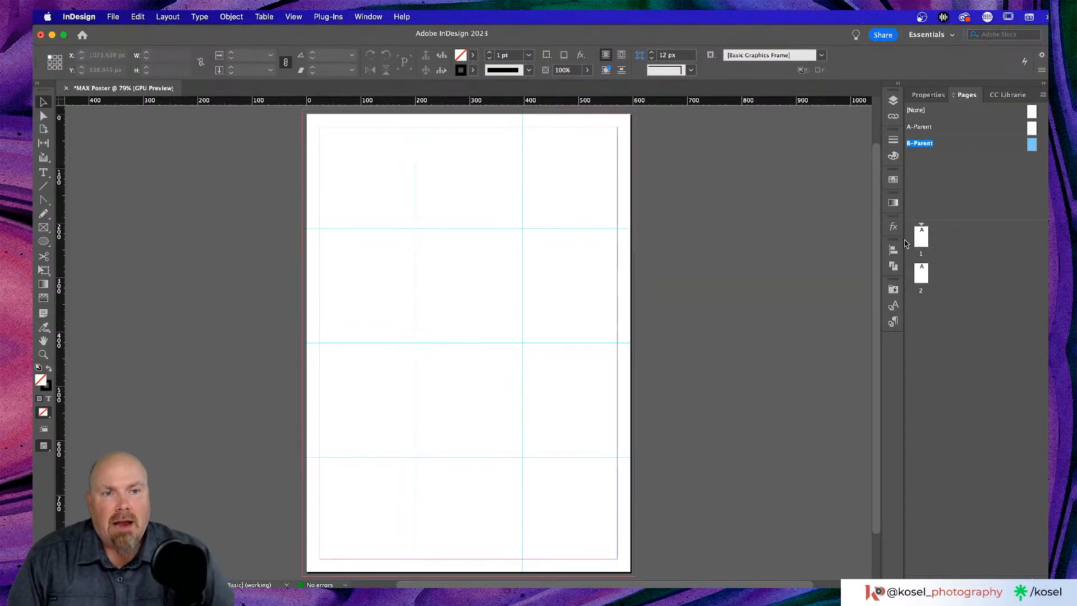
- Apply the B-Parent page to page 2
click(926, 274)
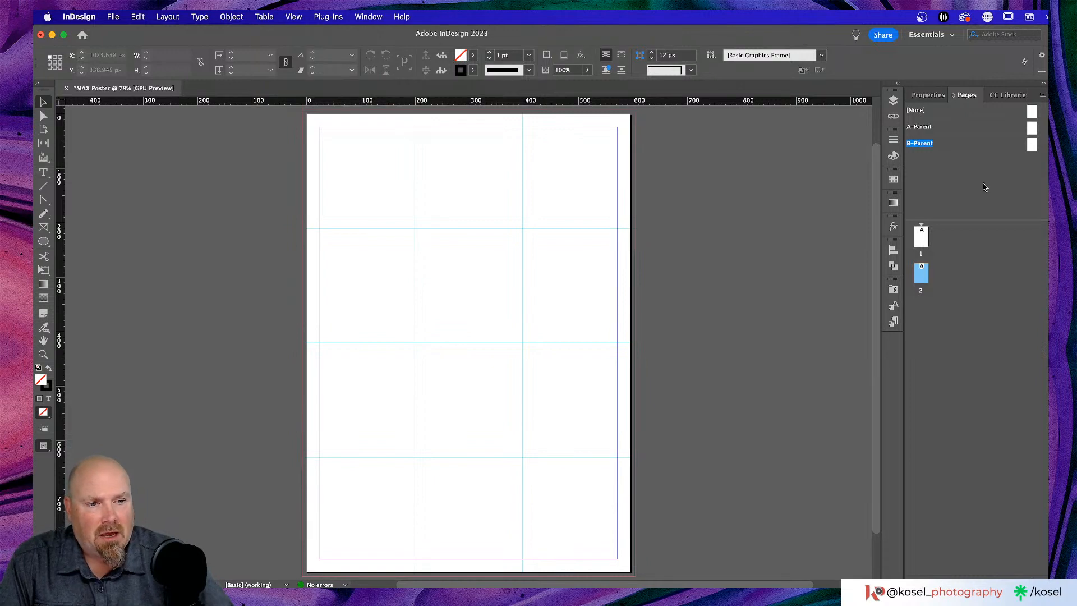
click(1032, 145)
drag(1032, 145, 929, 277)
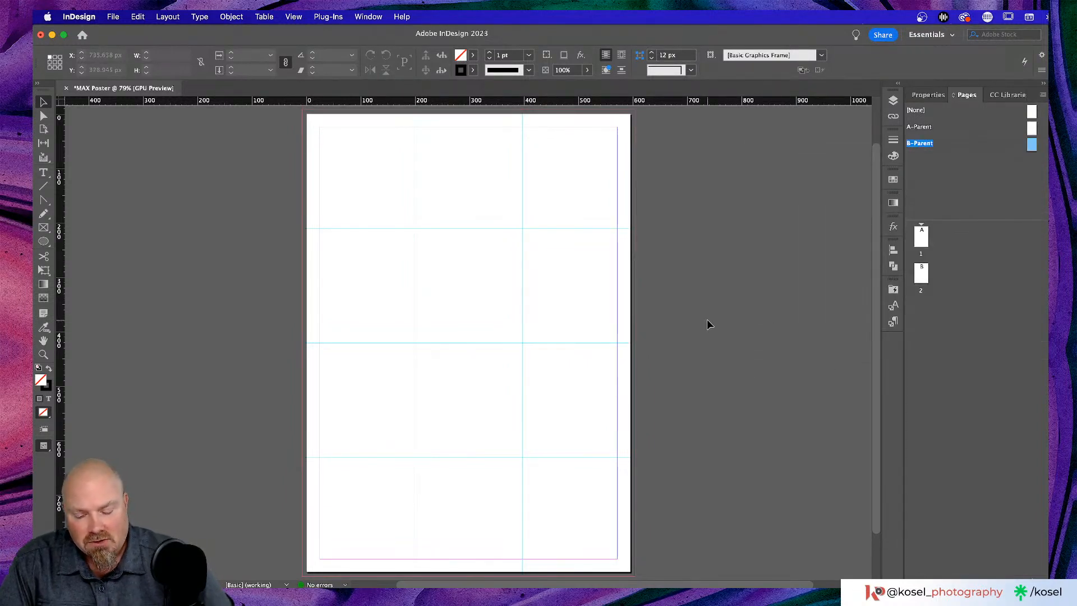
- Go to page 1 and examine its guide grid up close at 150%
key(super+j)
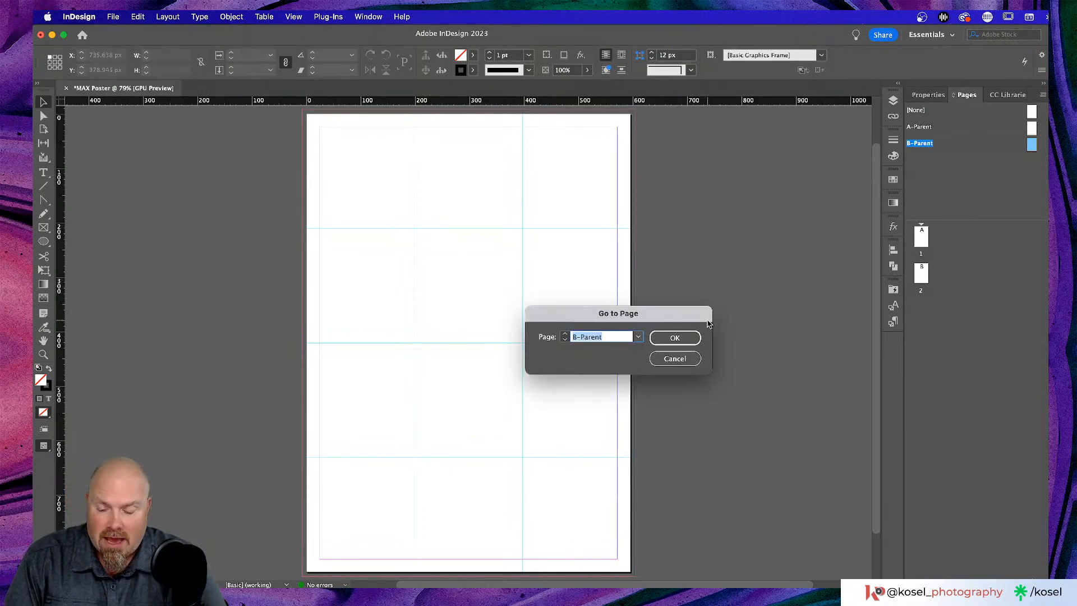
text(1)
key(Return)
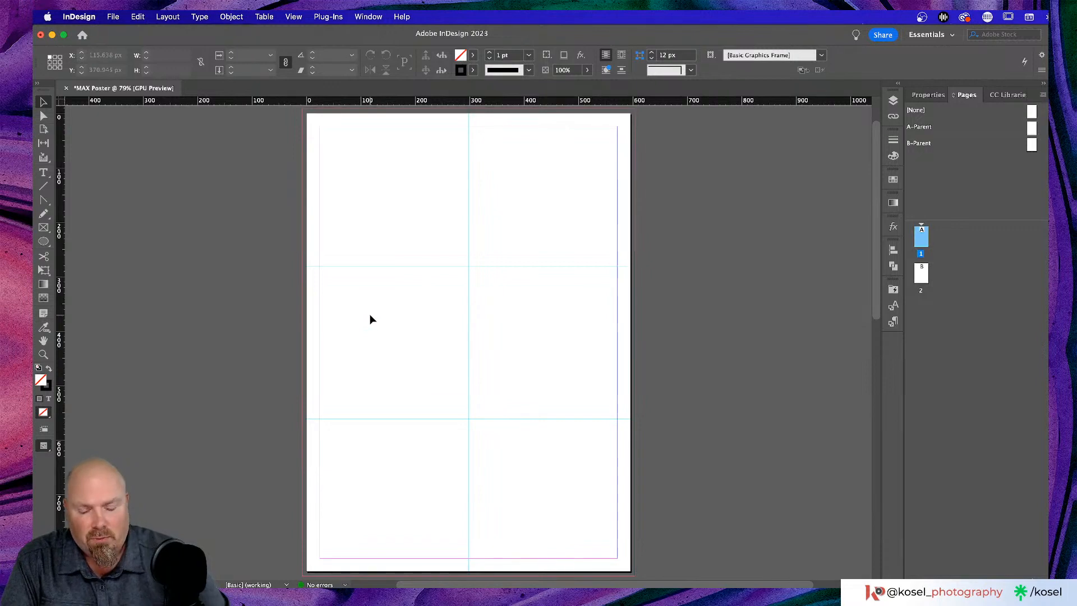
key(super+equal)
key(super+equal)
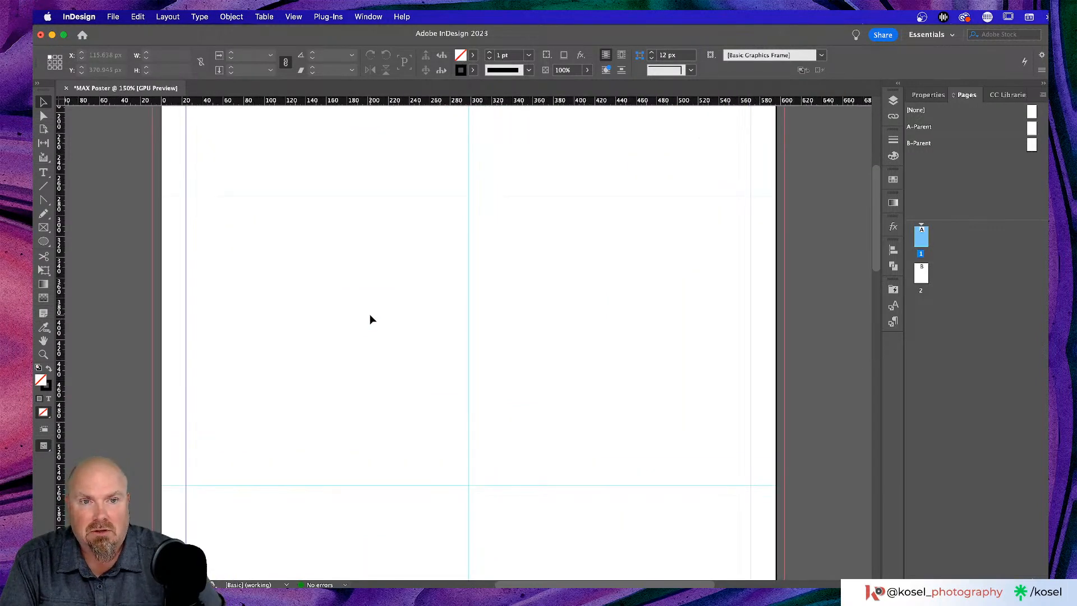
scroll(379, 311, up, 5)
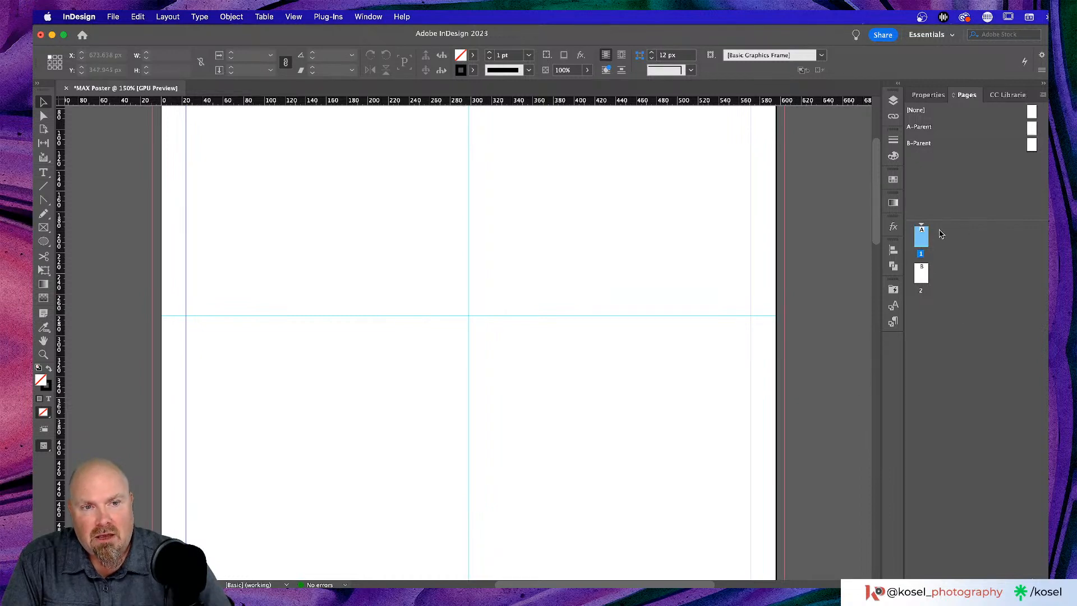
- Go to page 2 and examine the guide grid it takes from B-Parent
click(922, 272)
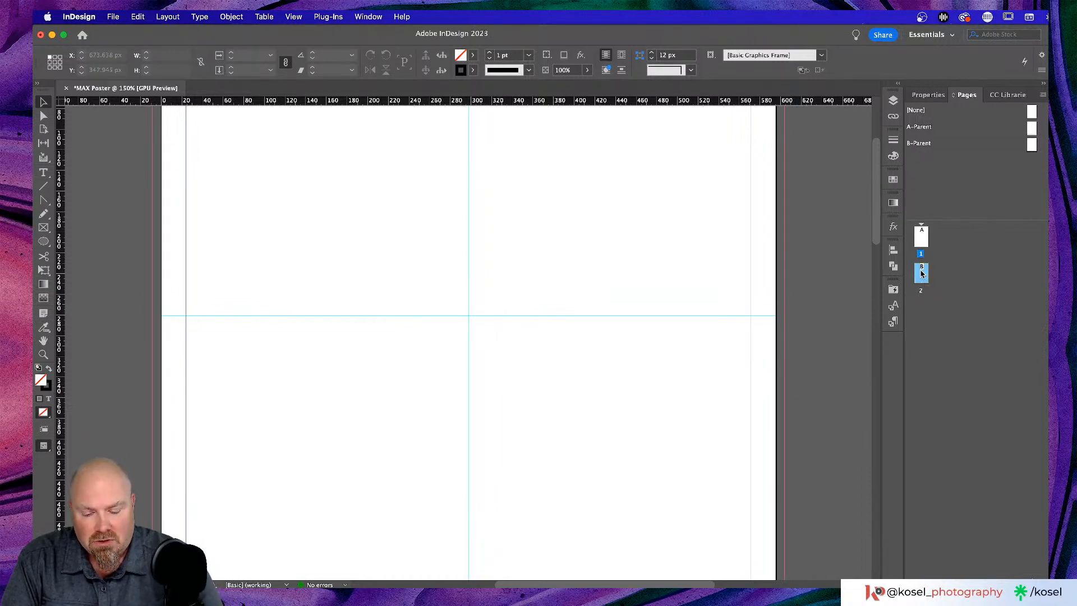
key(super+j)
text(2)
key(Return)
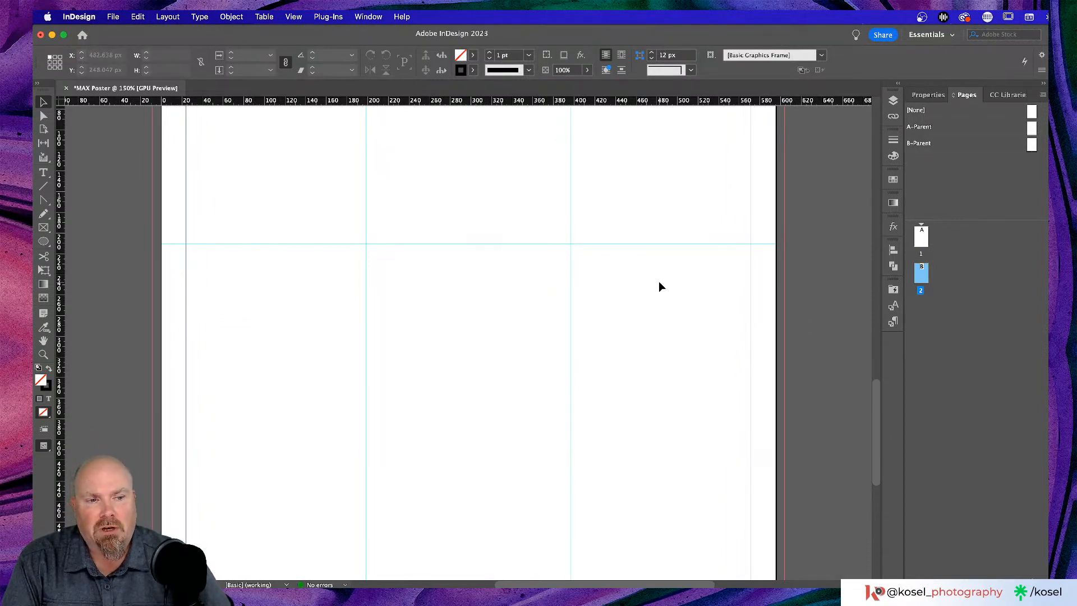
- Draw a rectangle about 612 × 859 px covering page 2 out to the bleed, and swap its stroke and fill so it is solid black
key(super+0)
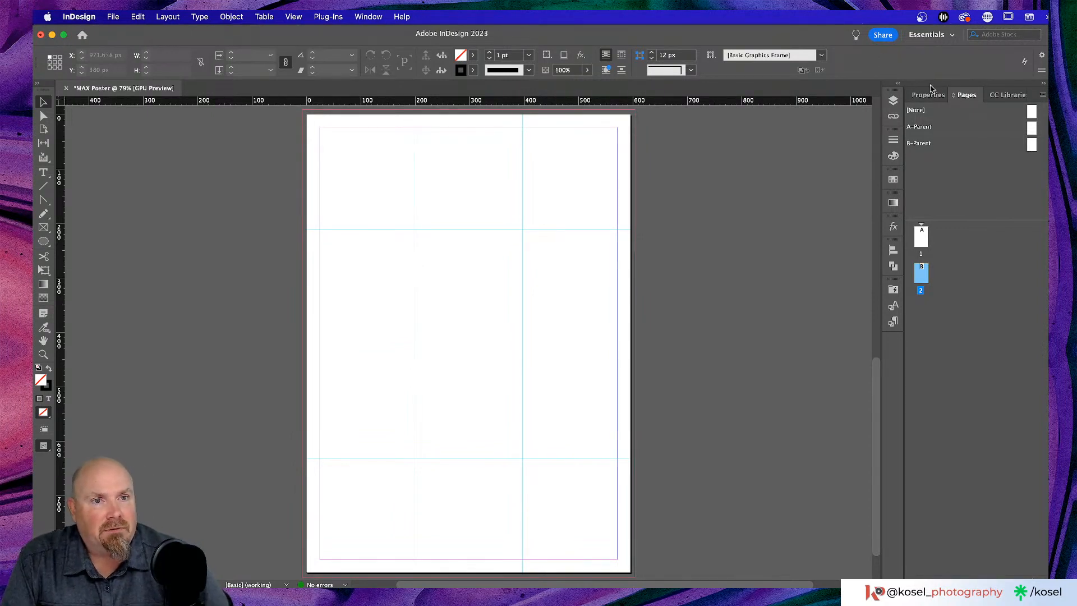
click(892, 101)
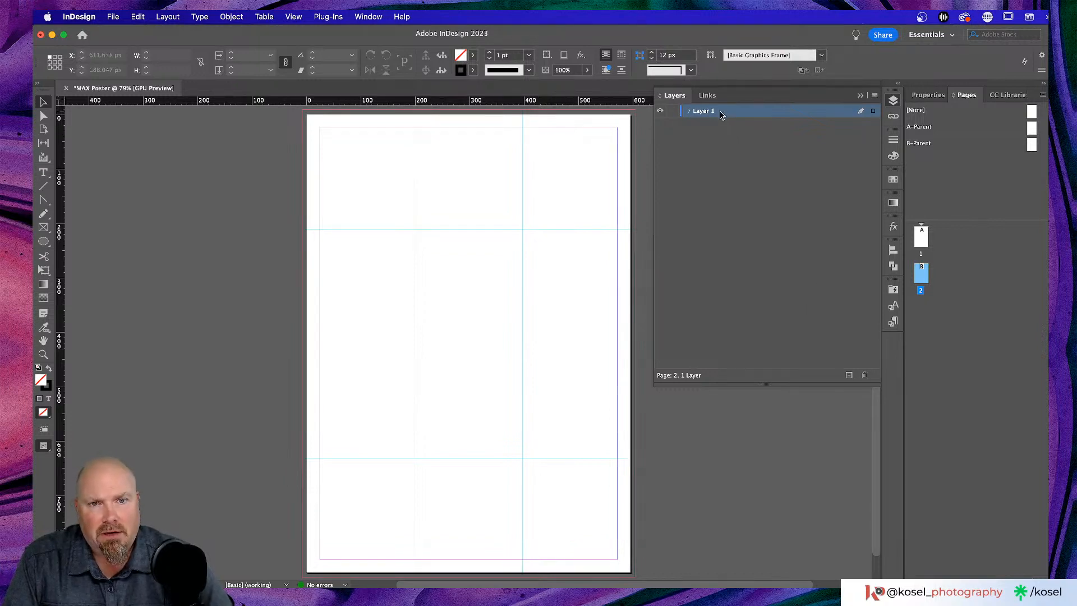
click(43, 241)
click(95, 254)
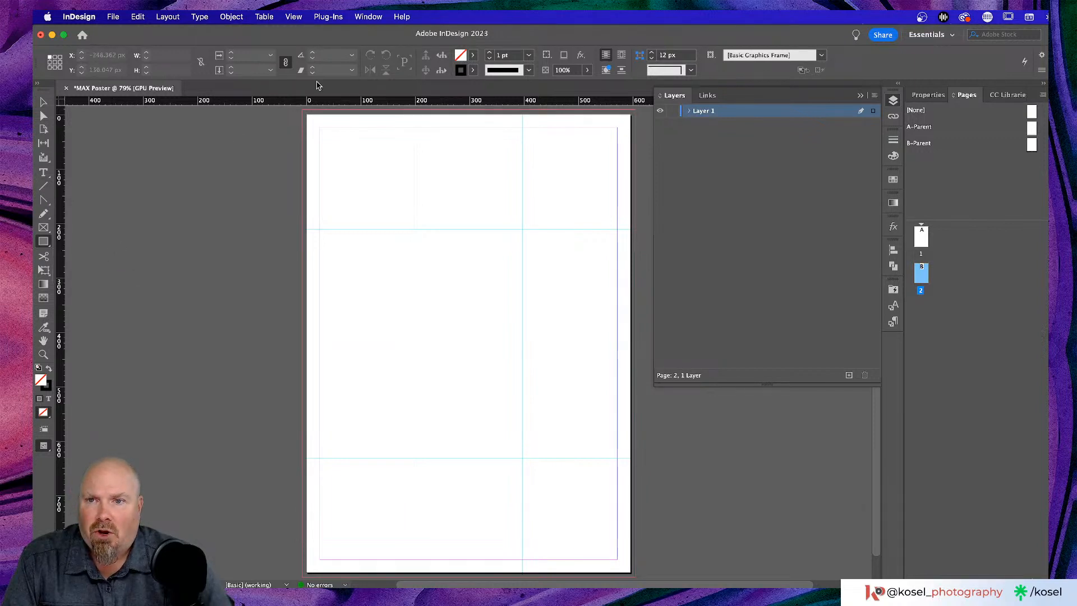
drag(304, 112, 635, 578)
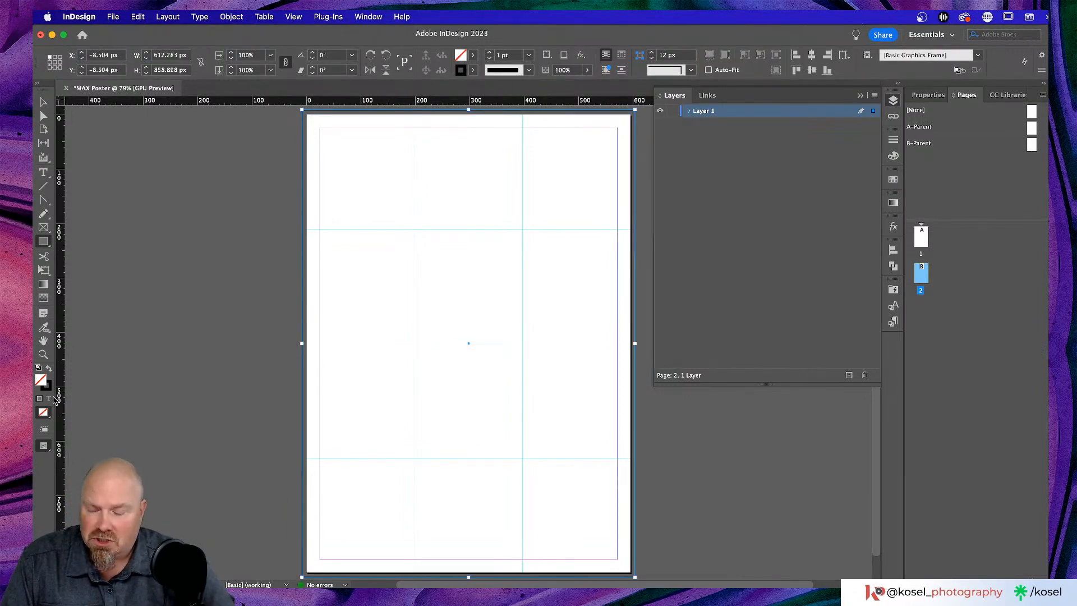
key(shift+x)
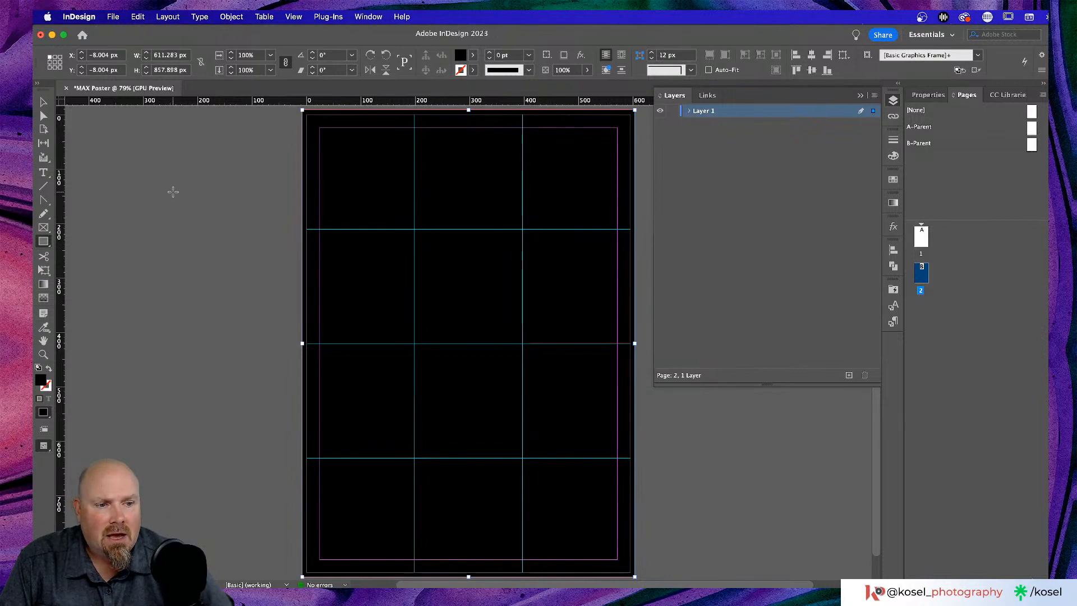
double_click(460, 56)
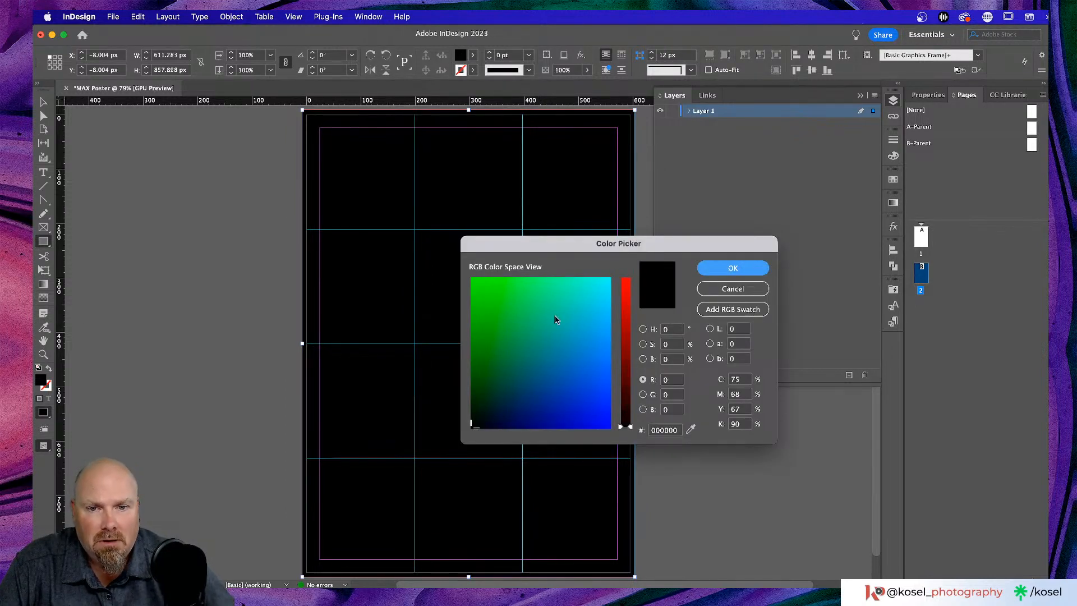
drag(555, 317, 527, 297)
drag(631, 365, 630, 321)
click(757, 289)
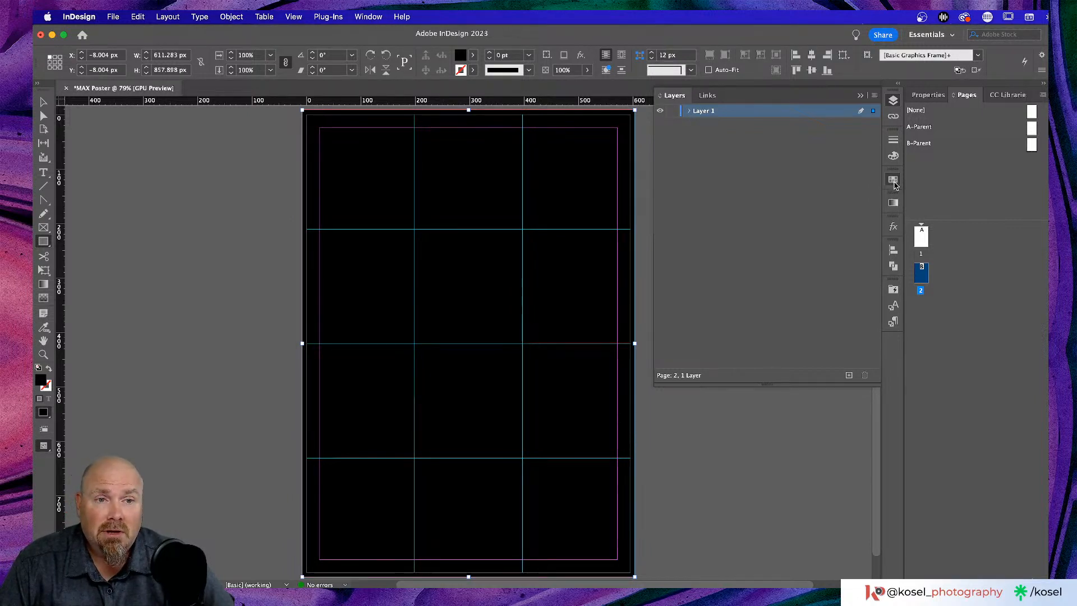
- Start a new gradient swatch named Live with the Linear type and its end stop at location 100%
click(894, 185)
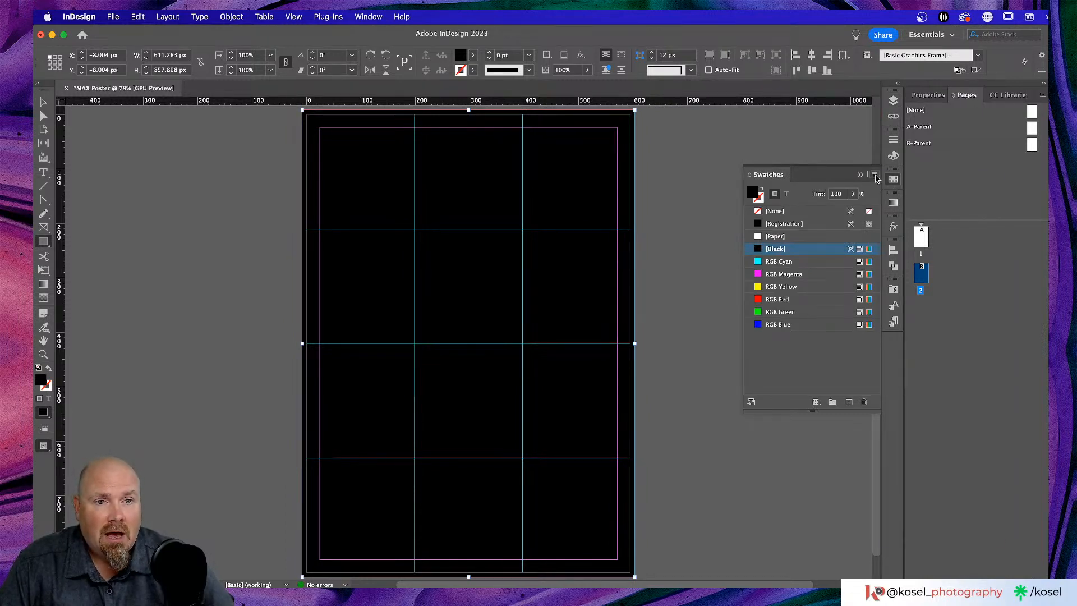
click(875, 175)
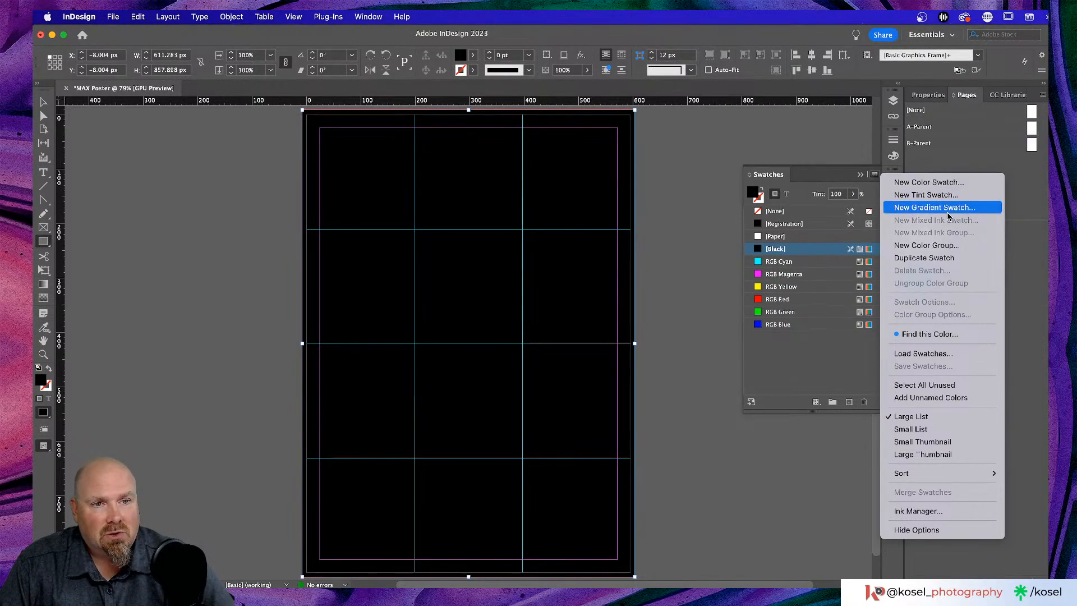
click(946, 210)
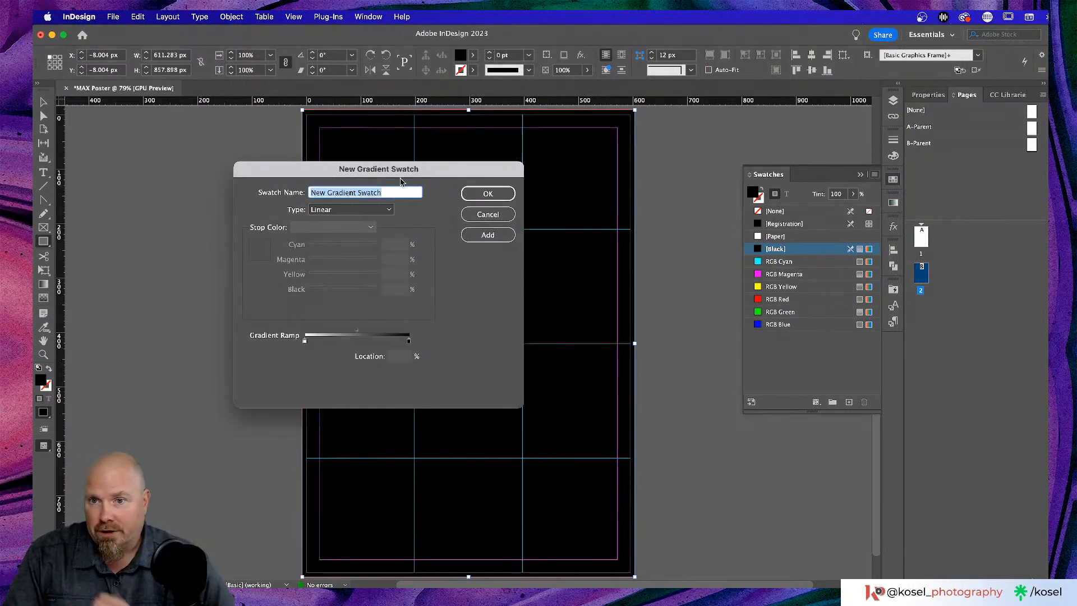
drag(388, 175, 587, 162)
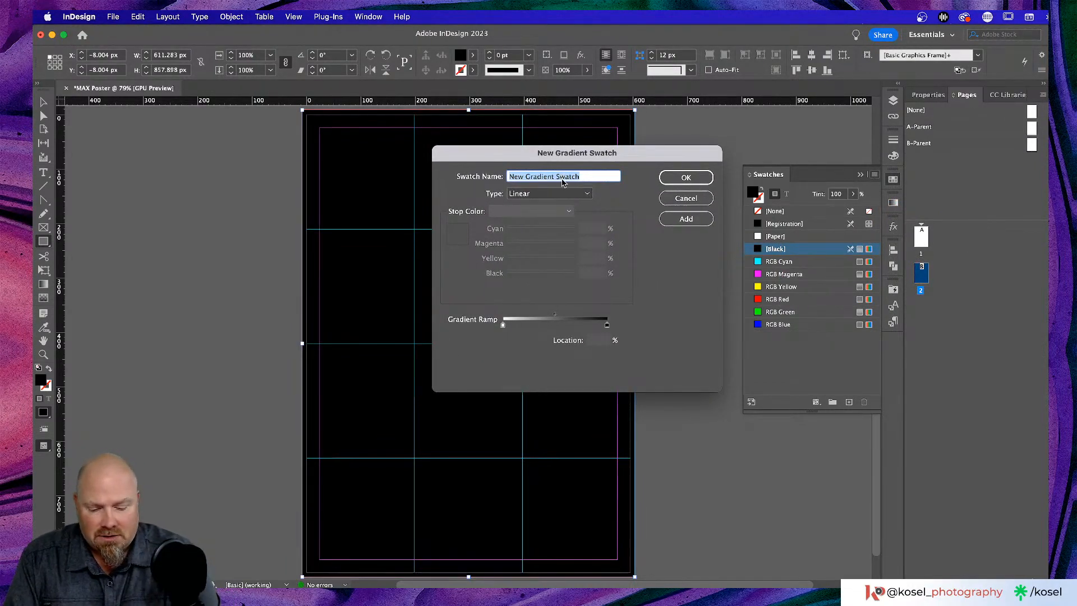
text(Live)
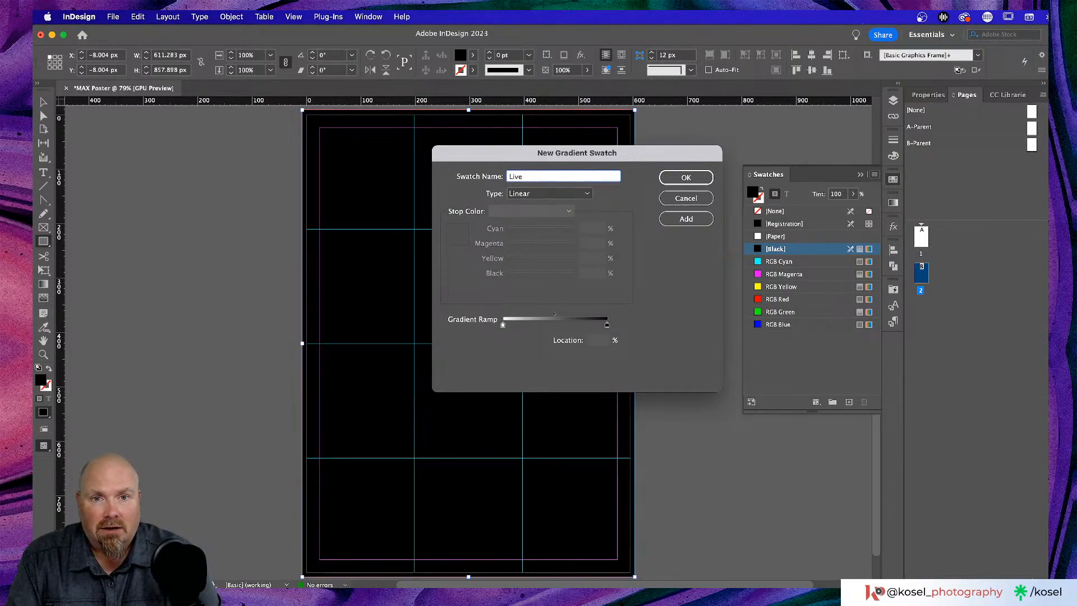
click(583, 194)
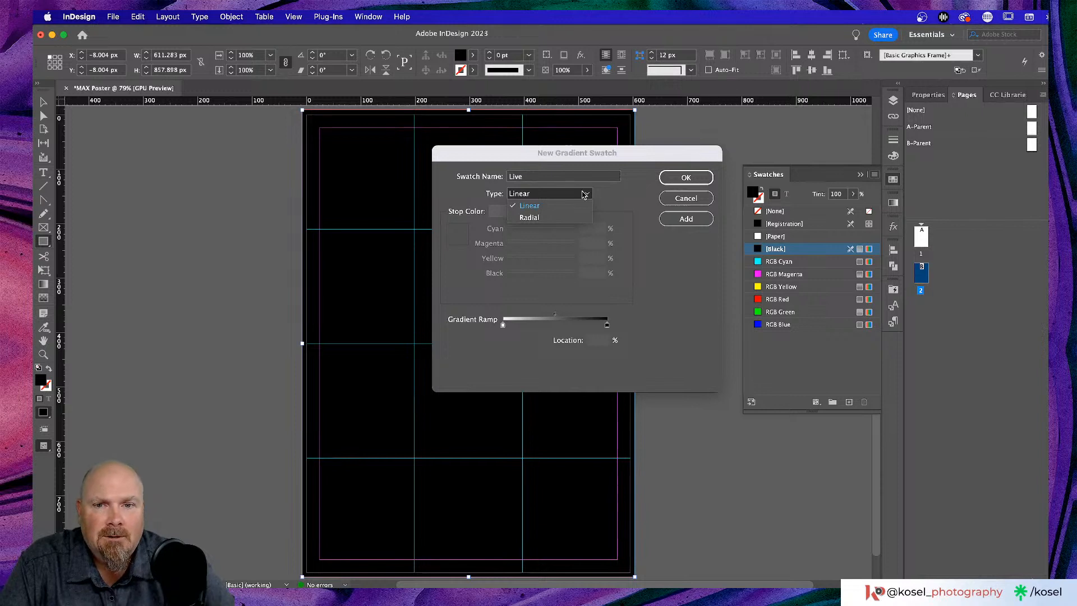
click(584, 194)
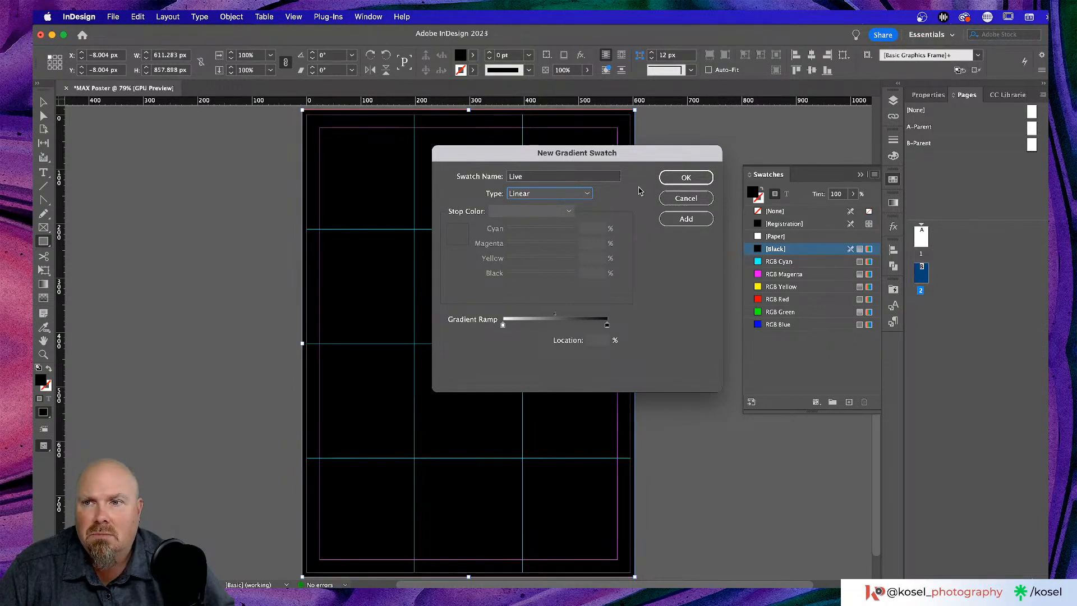
drag(650, 159, 660, 154)
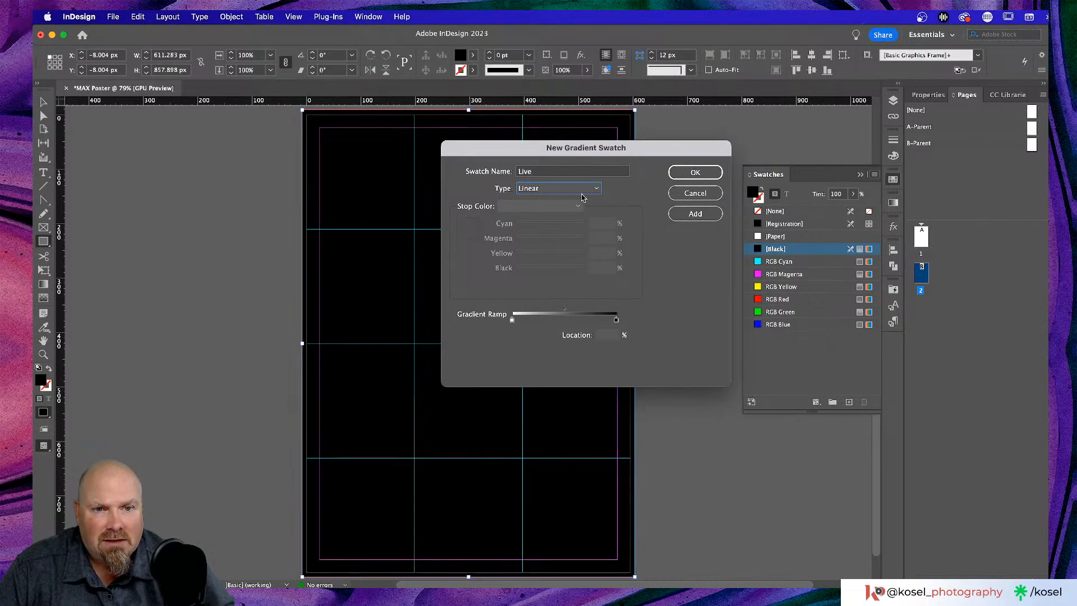
click(616, 321)
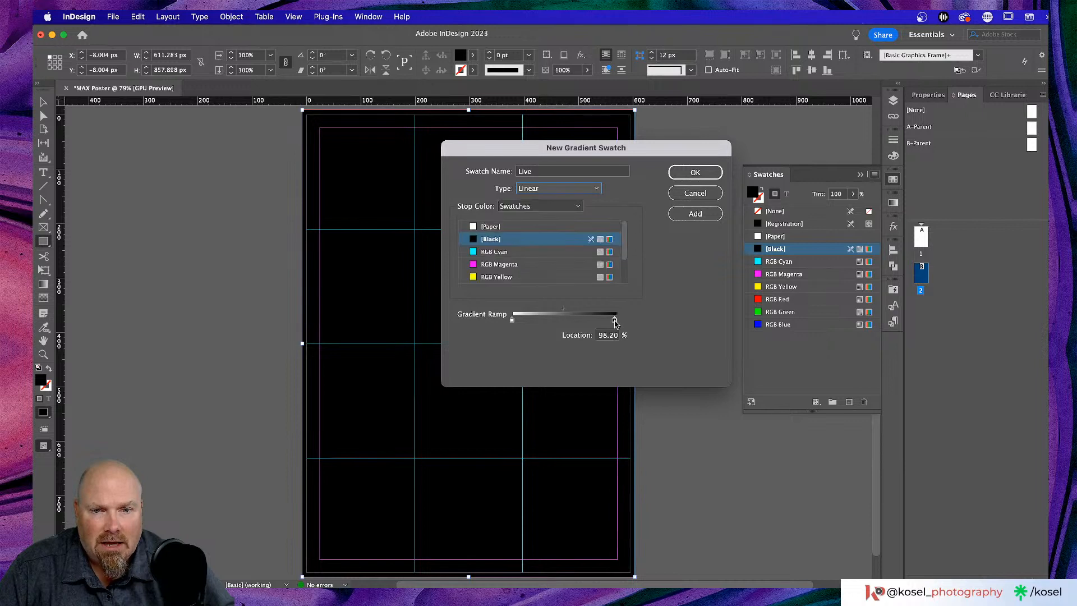
drag(615, 321, 622, 321)
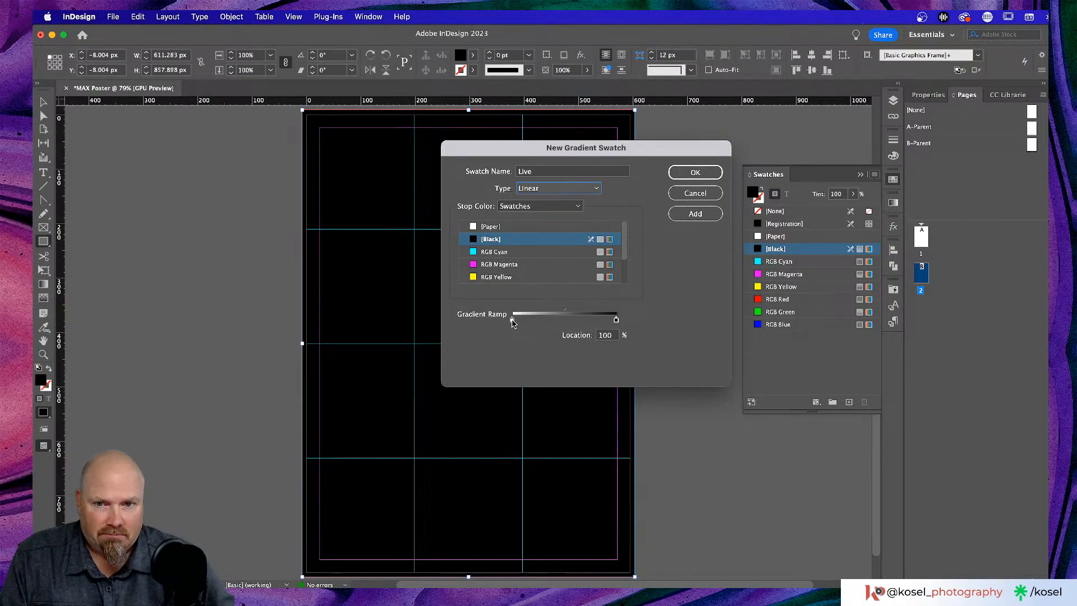
- Set the gradient's start stop to a CMYK blue with cyan 74, magenta 55, yellow 12 and black 13%
click(512, 320)
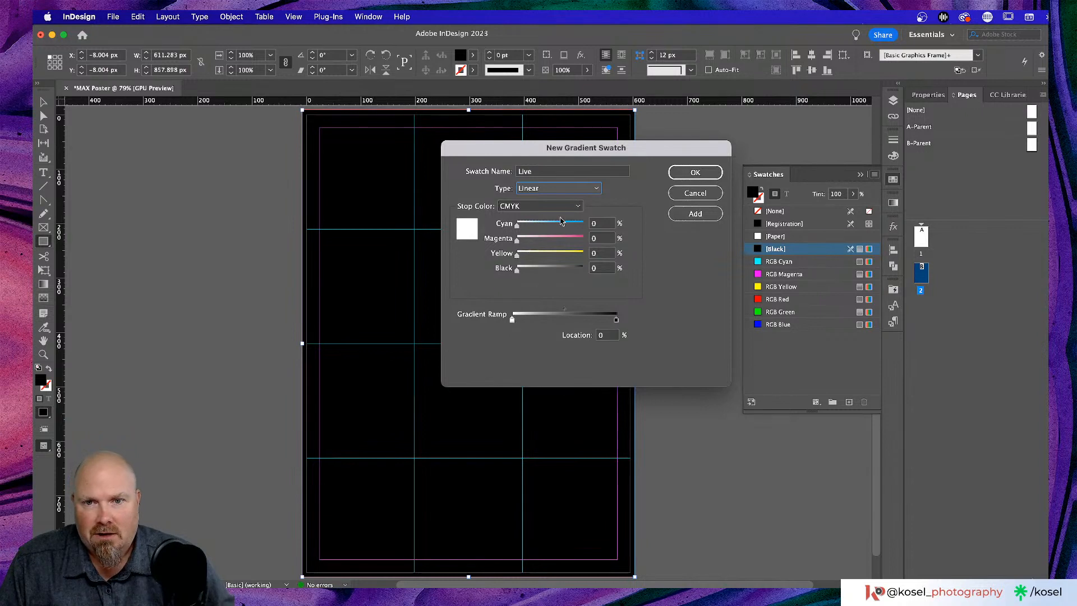
drag(519, 227, 554, 243)
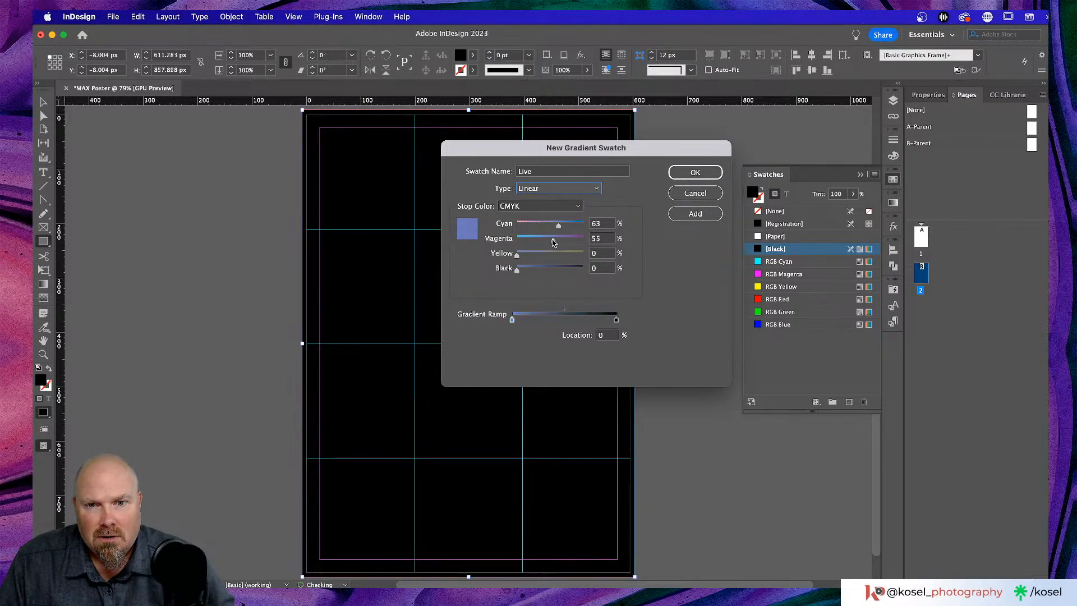
drag(518, 273, 526, 272)
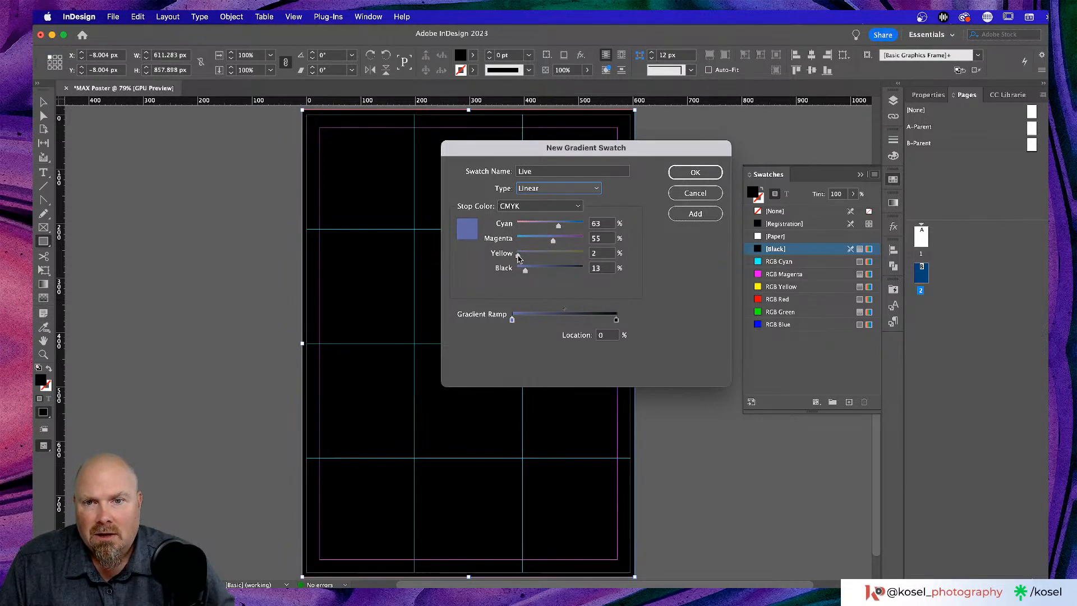
drag(518, 257, 525, 257)
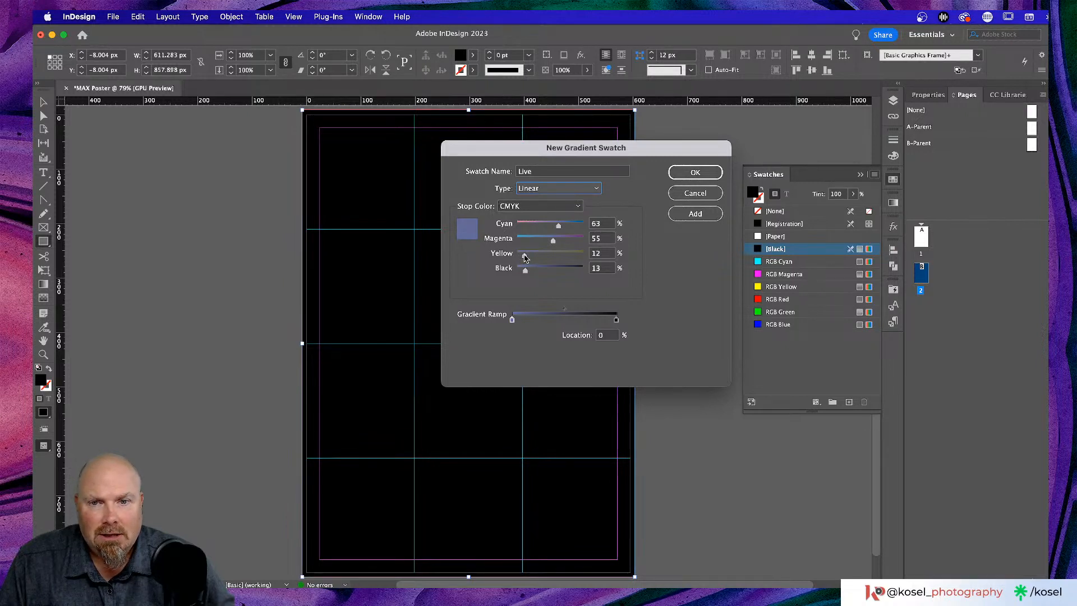
drag(559, 225, 565, 226)
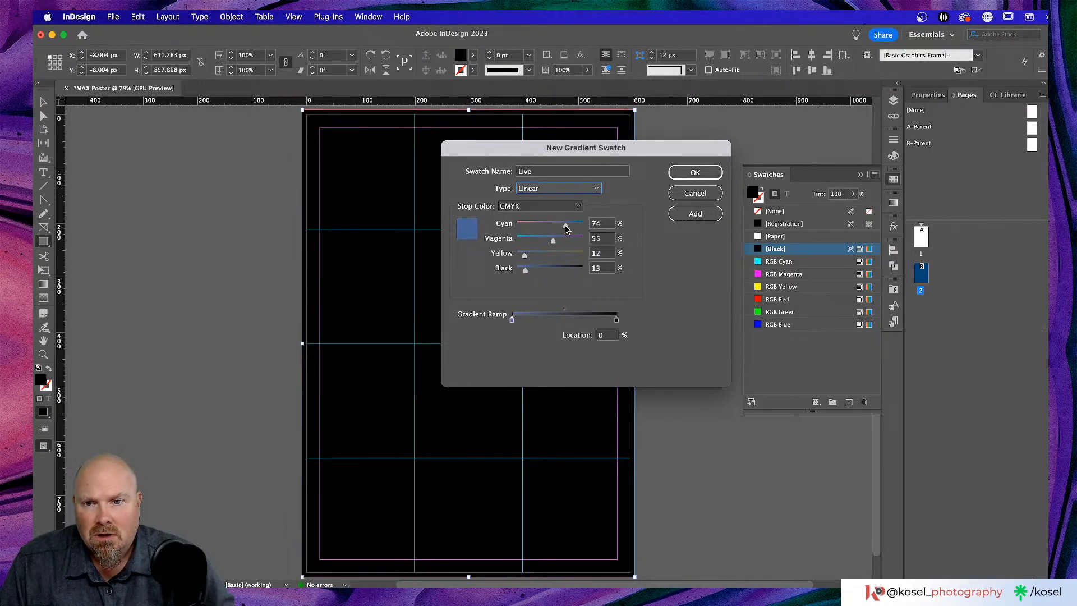
- Set the gradient's end stop to CMYK 45, 77, 16, 0 and add the Live swatch as the rectangle's fill
click(615, 319)
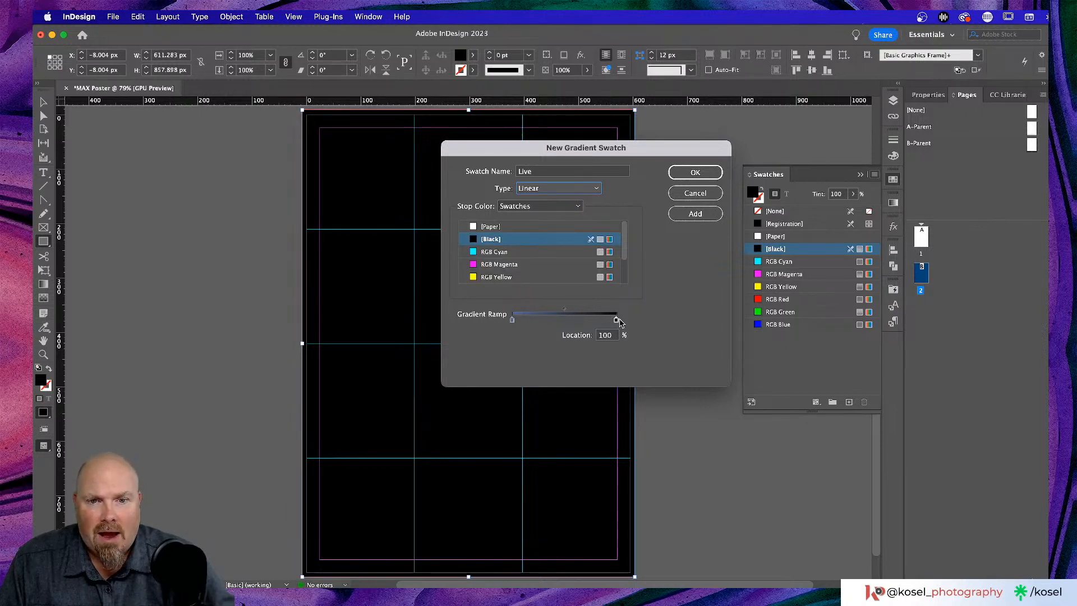
click(555, 206)
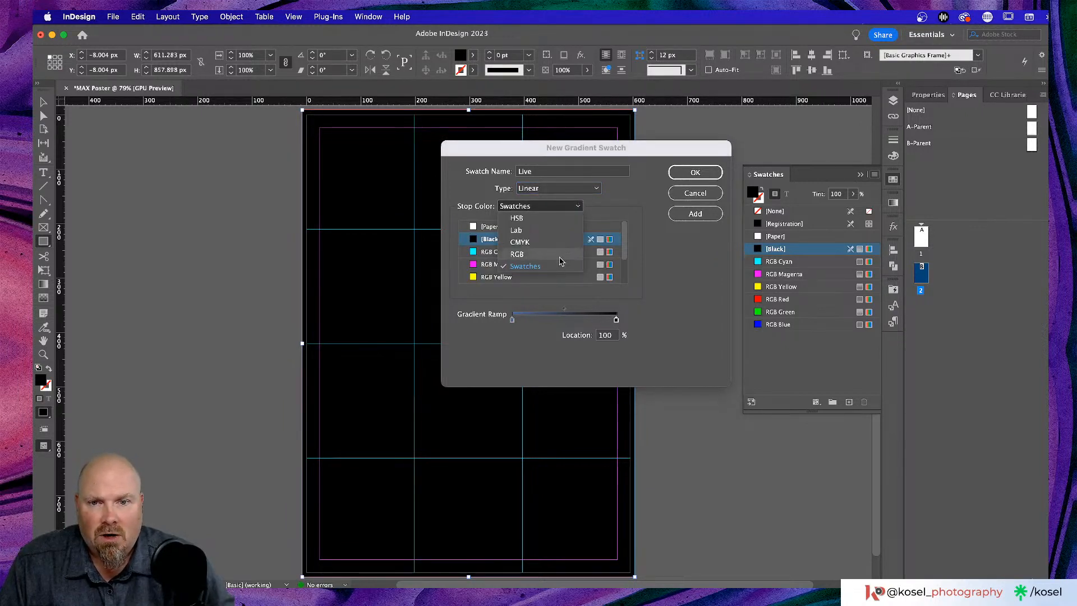
click(519, 242)
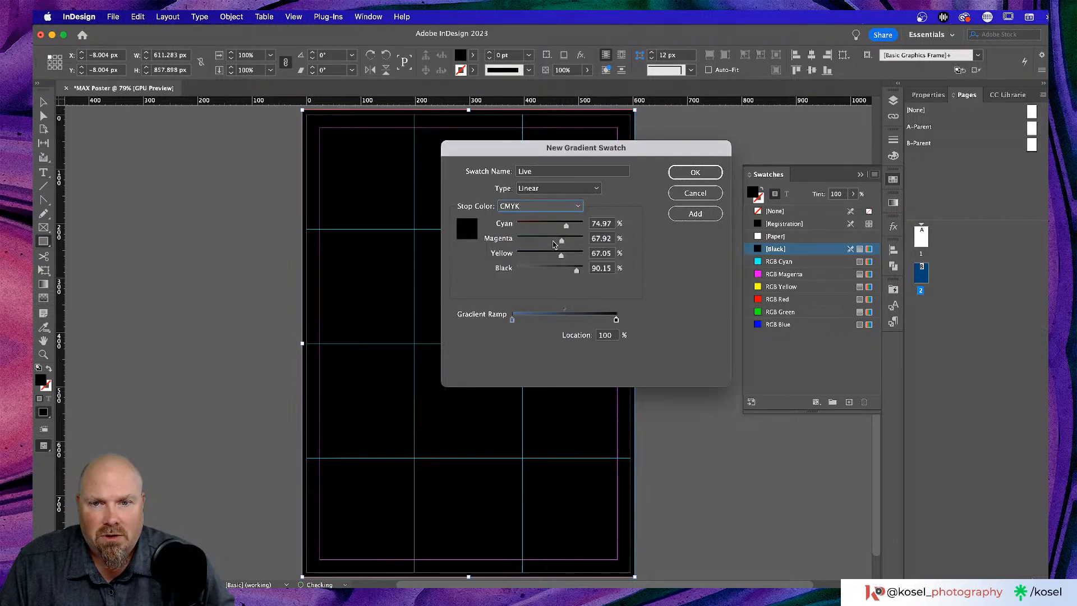
drag(576, 271, 515, 271)
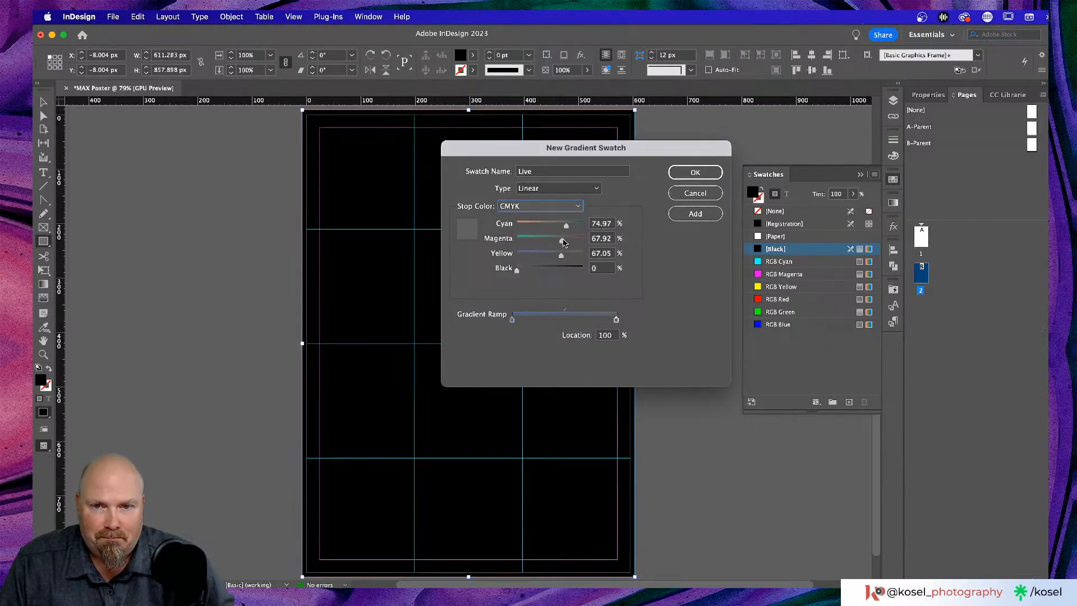
drag(563, 241, 528, 257)
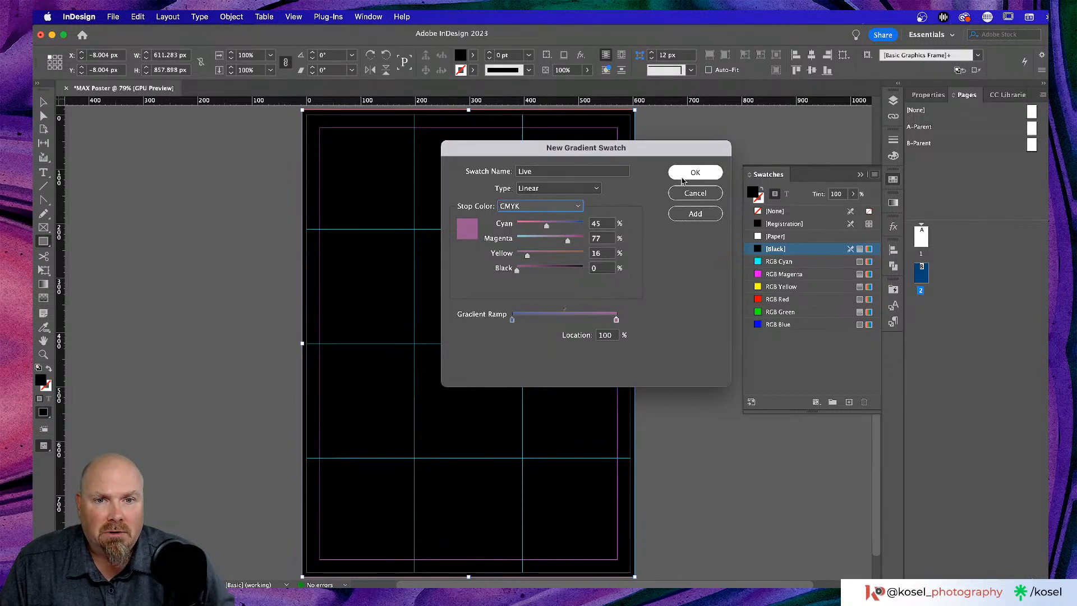
click(695, 213)
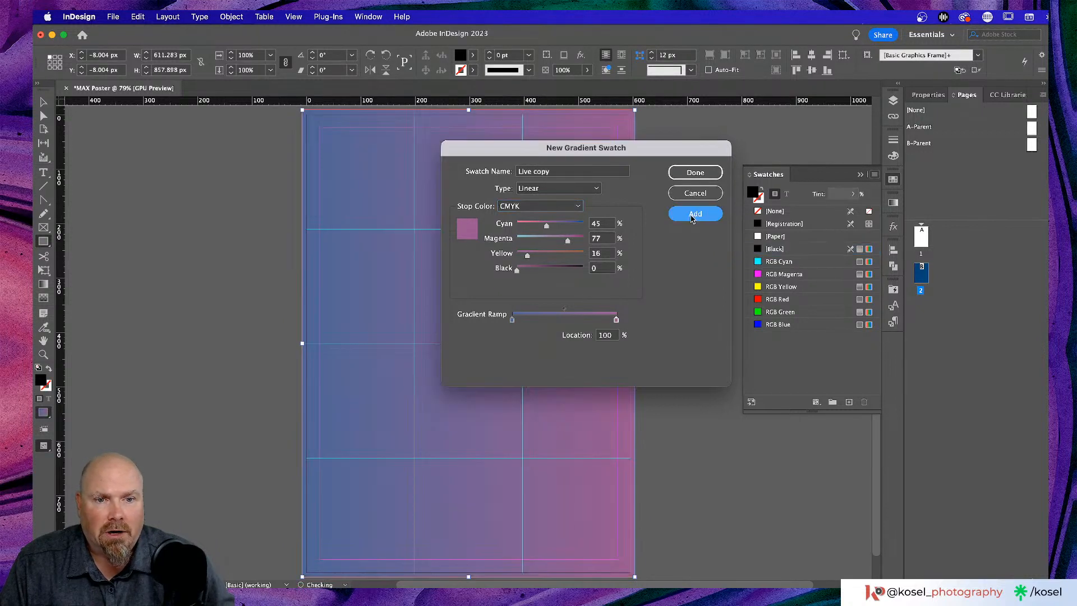
click(695, 172)
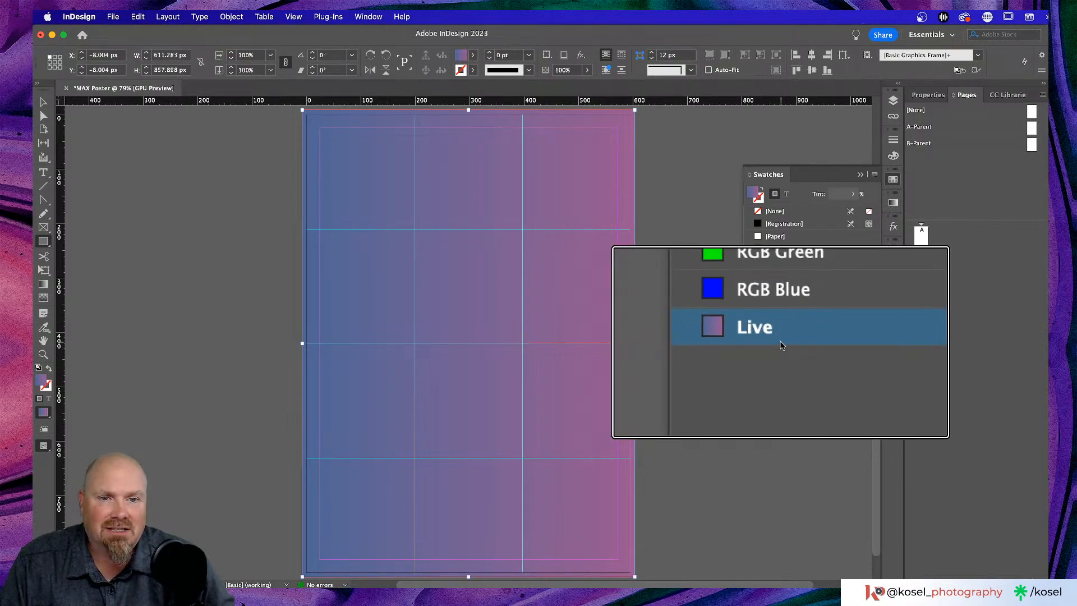
click(892, 203)
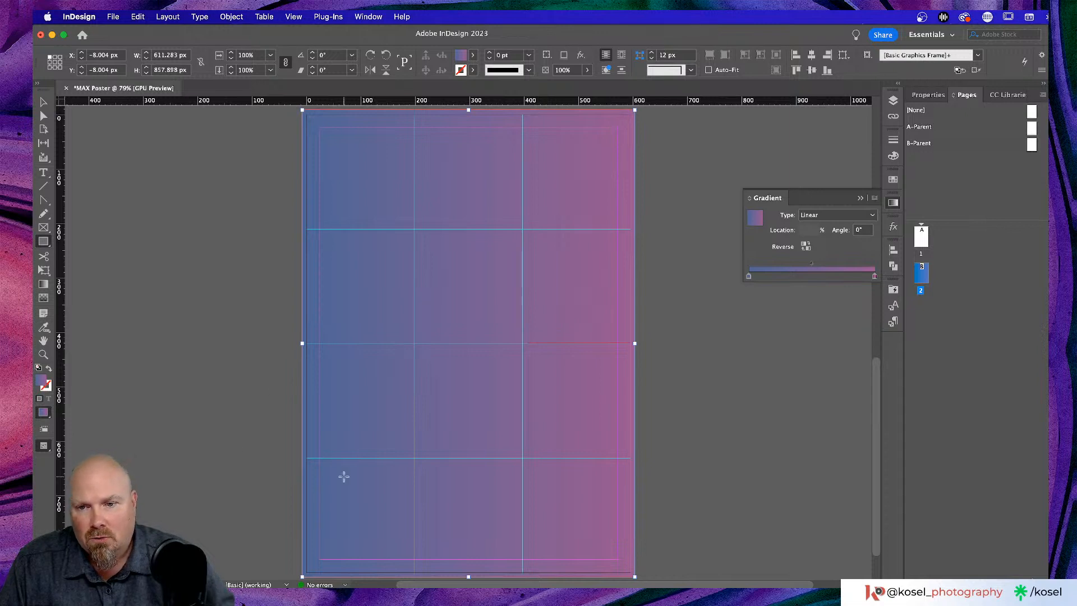
drag(289, 472, 562, 273)
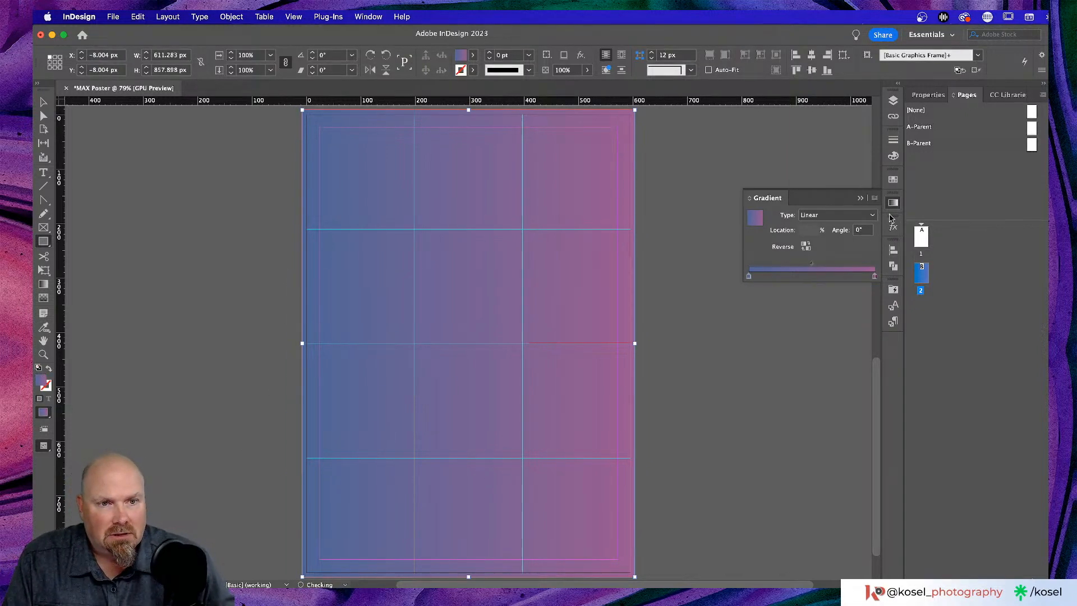
click(892, 203)
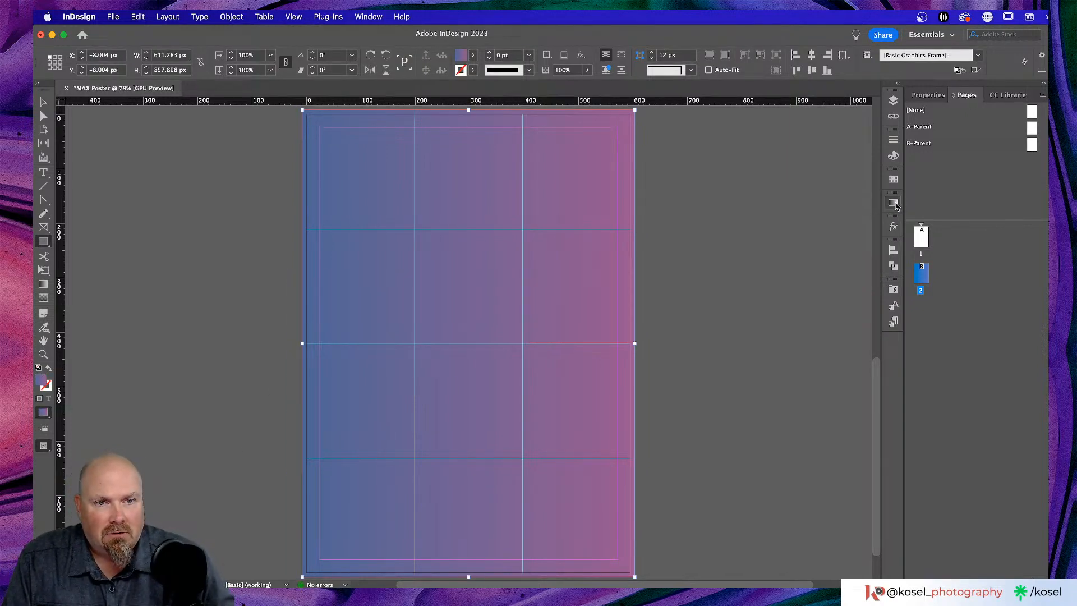
click(892, 203)
click(860, 199)
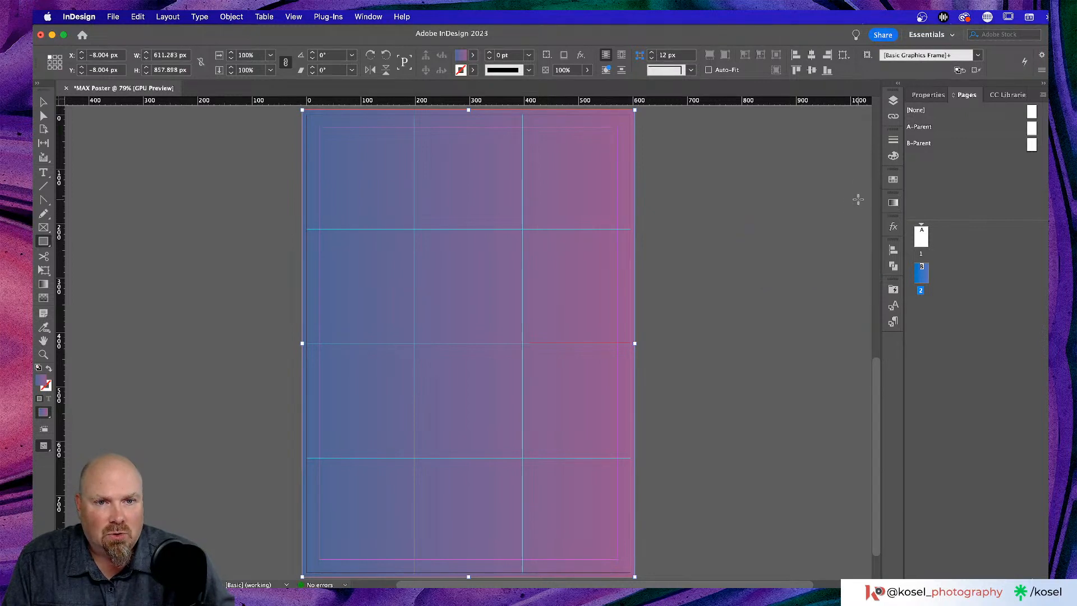
- Redirect the background rectangle's gradient diagonally with the Gradient Swatch tool, from blue at the page's upper right to magenta at lower left, about -142°
click(893, 203)
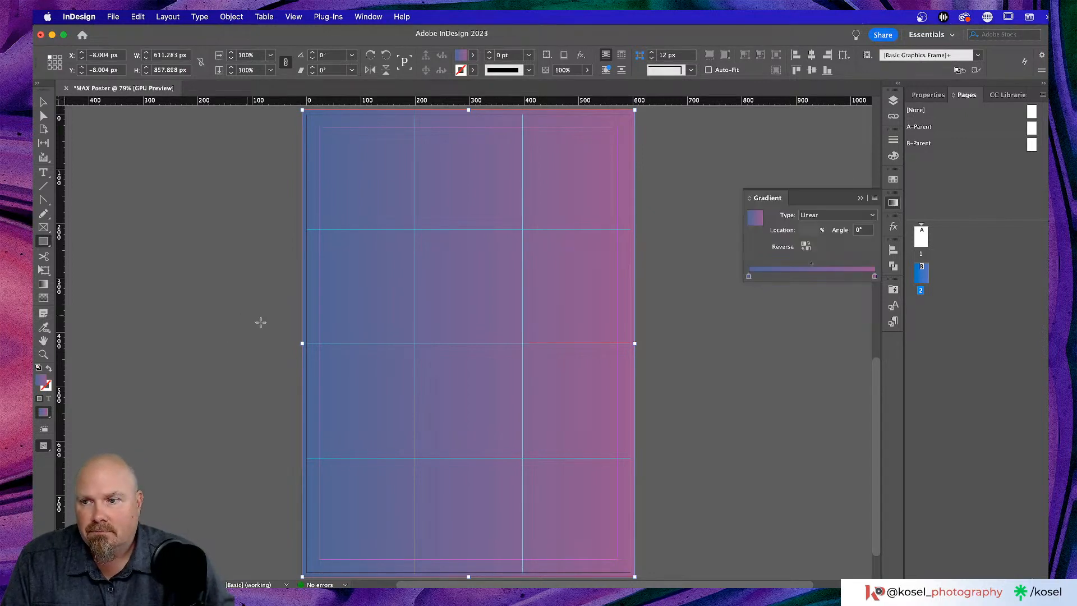
key(g)
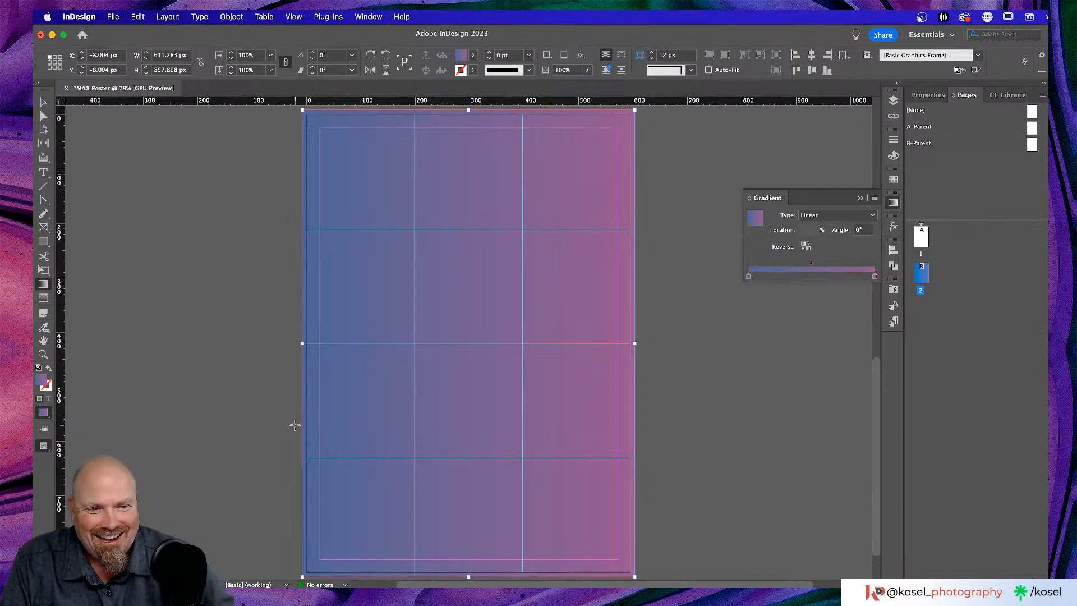
drag(295, 425, 556, 284)
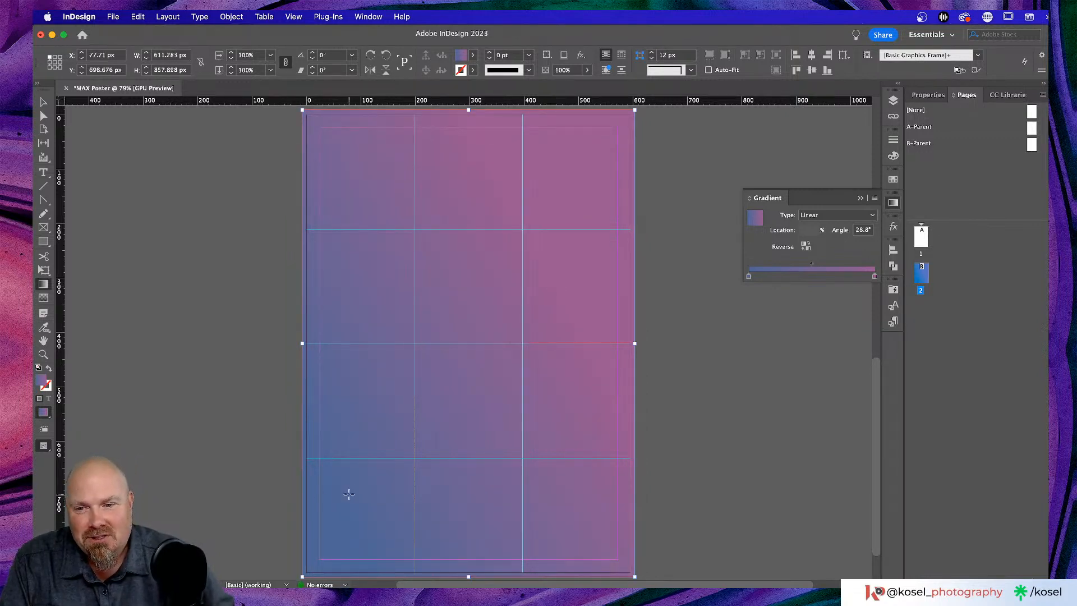
drag(349, 493, 521, 337)
drag(617, 158, 394, 522)
drag(570, 280, 393, 446)
drag(570, 276, 416, 449)
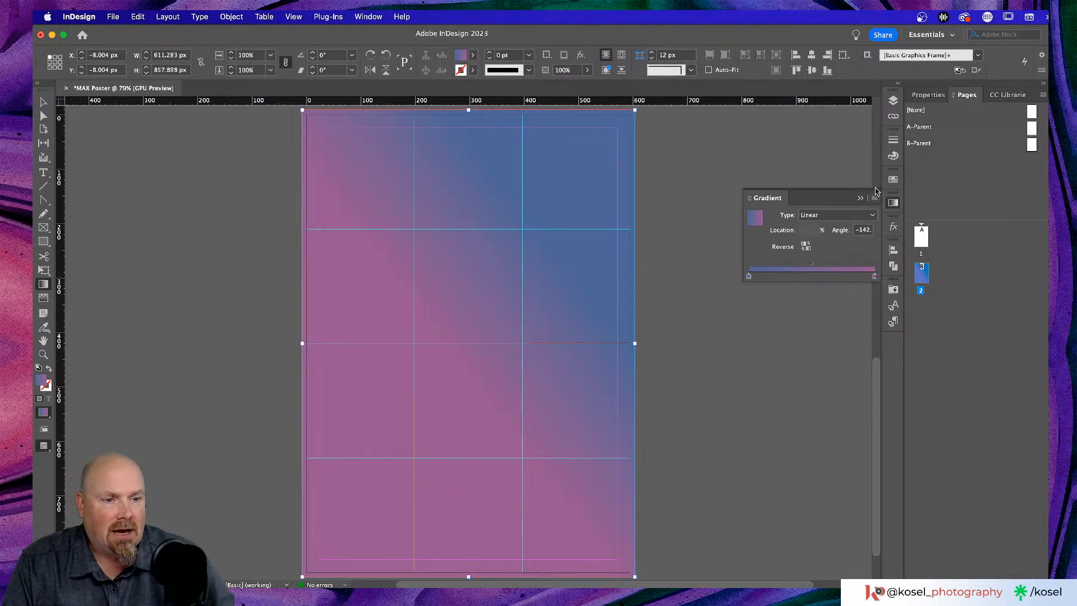
click(861, 199)
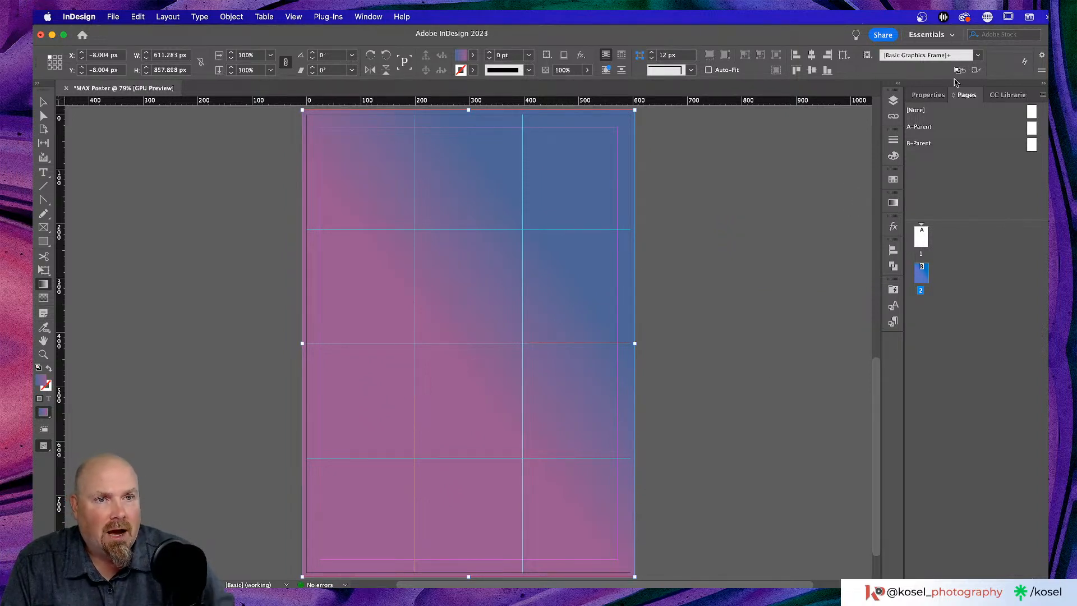
- Rename the layer holding the gradient background to BG and lock it
click(893, 100)
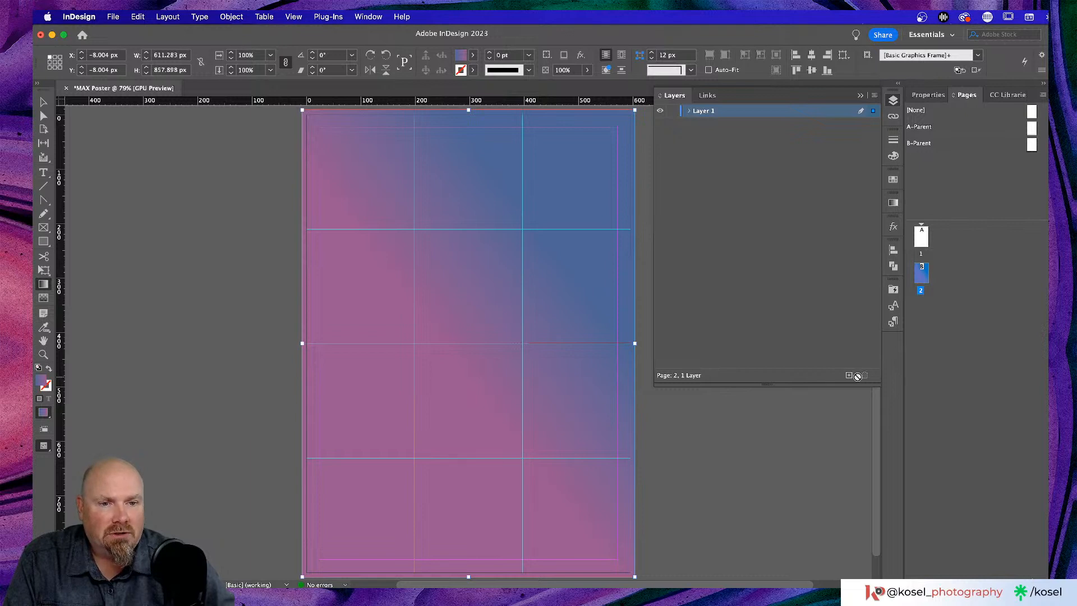
double_click(701, 113)
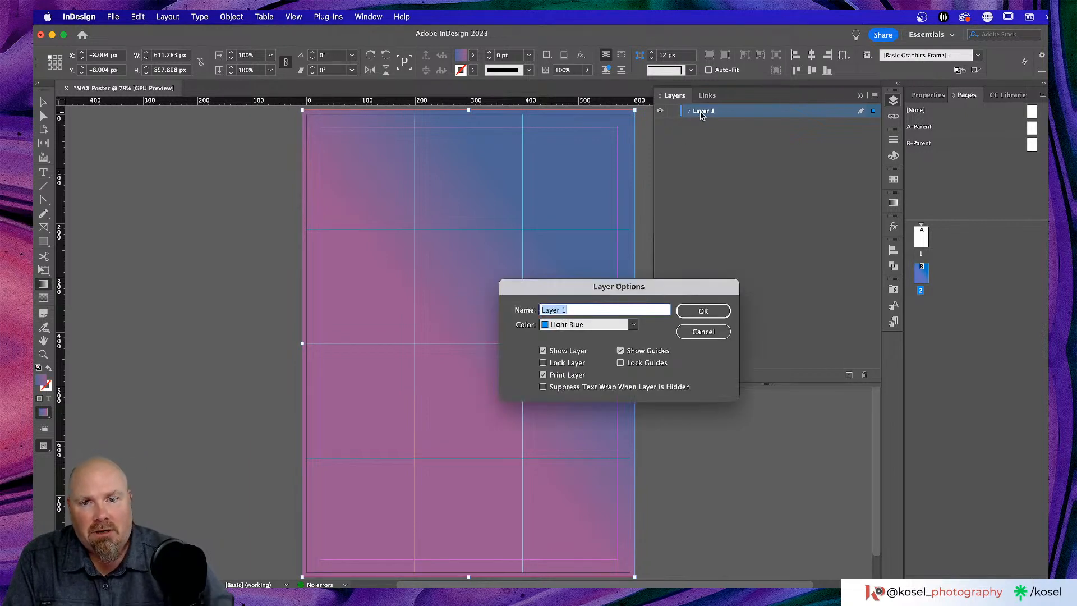
click(570, 312)
triple_click(569, 312)
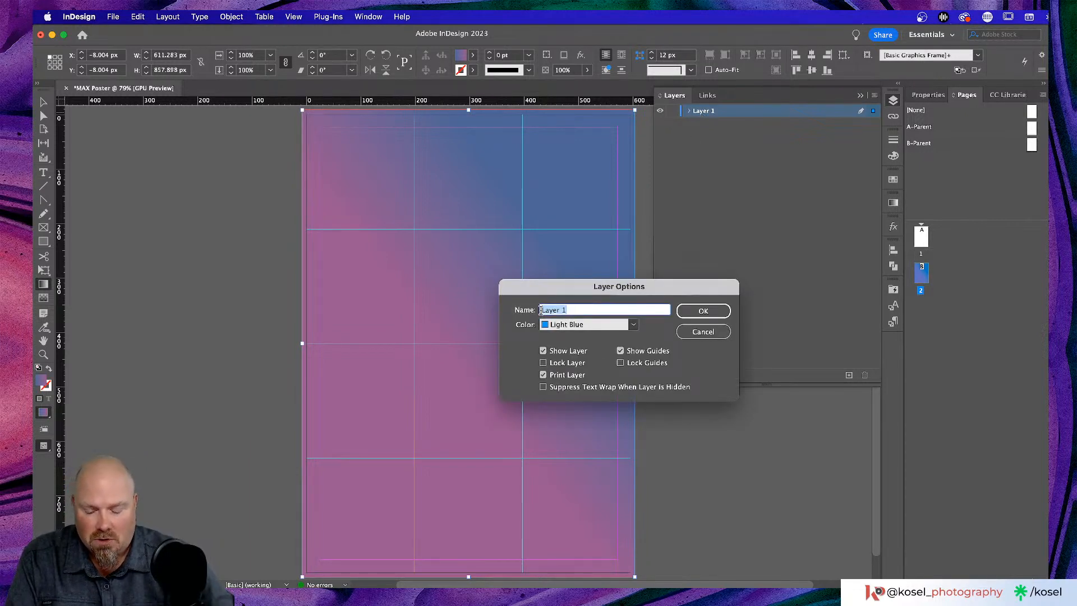
text(BG)
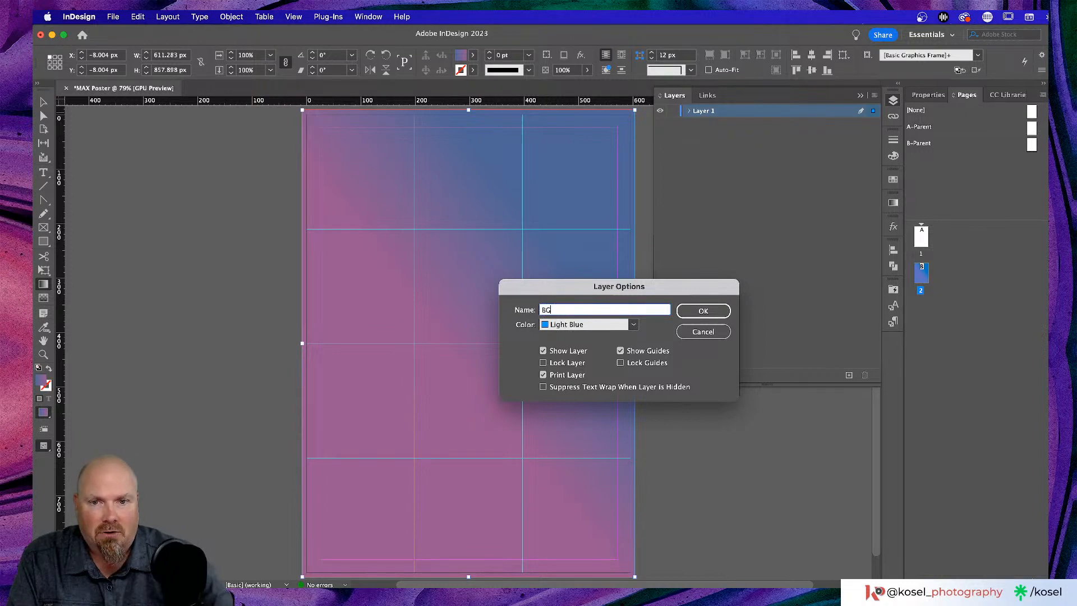
click(703, 312)
click(672, 111)
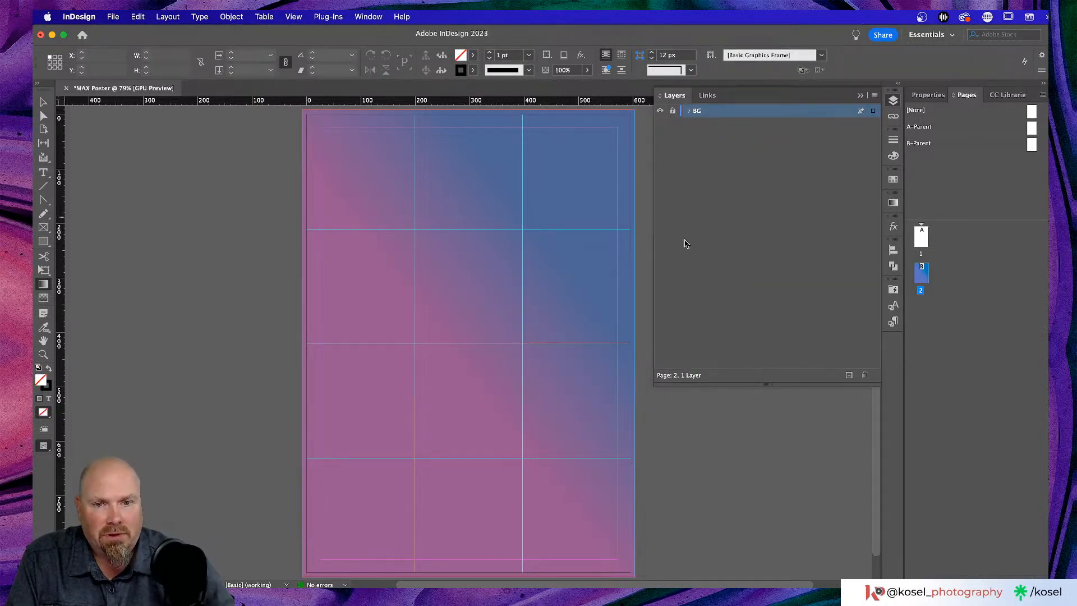
- Add a new layer above BG and make it the active layer
click(848, 375)
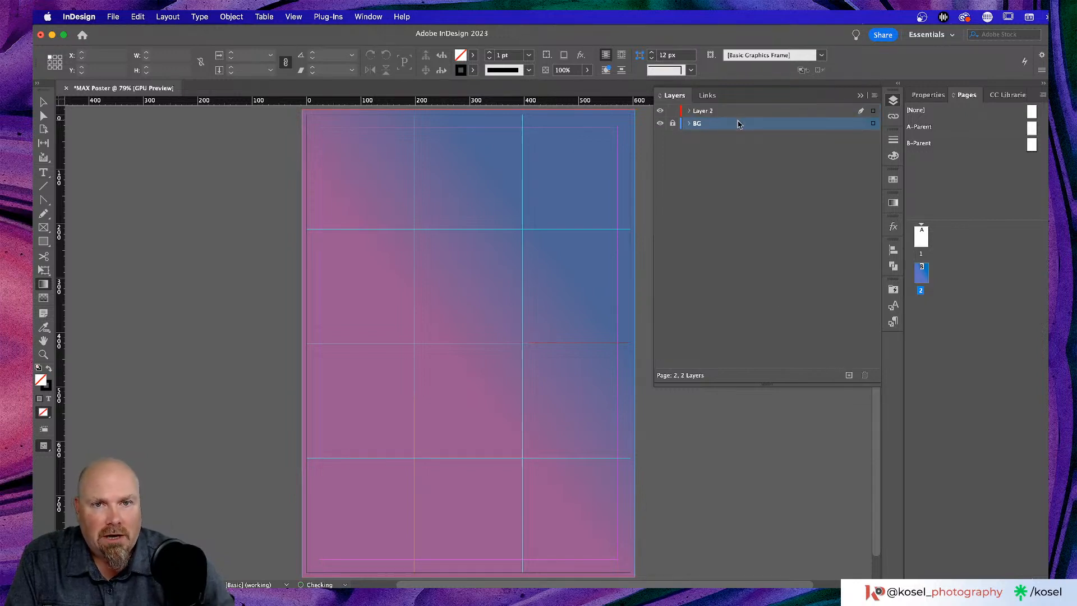
click(756, 117)
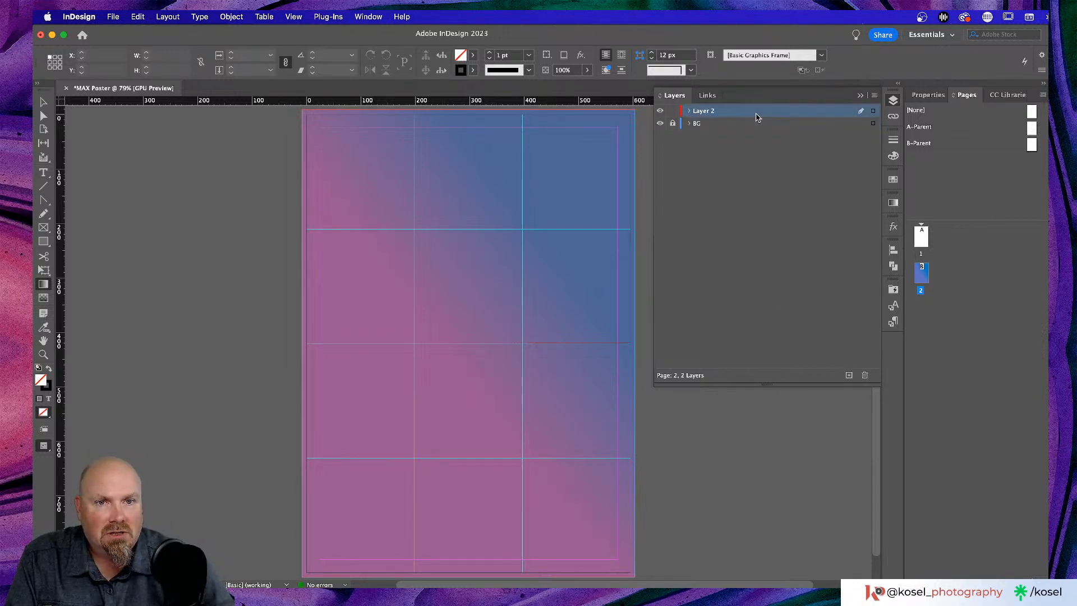
click(860, 96)
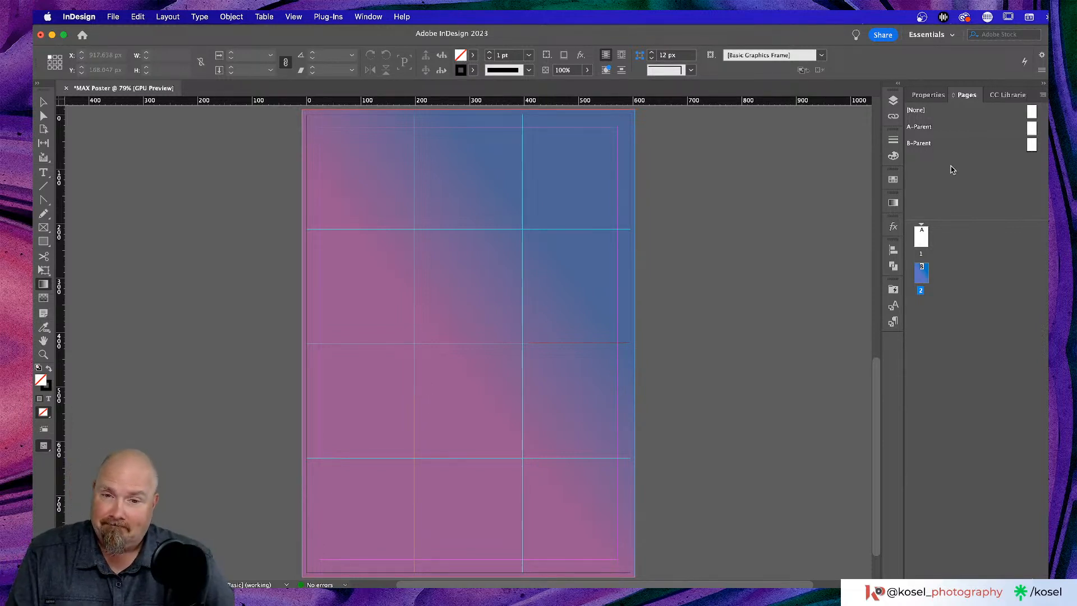
- Switch to Illustrator with the Max logo.ai document and activate the Selection tool
key(super+Tab)
key(super+Tab)
key(super+Tab)
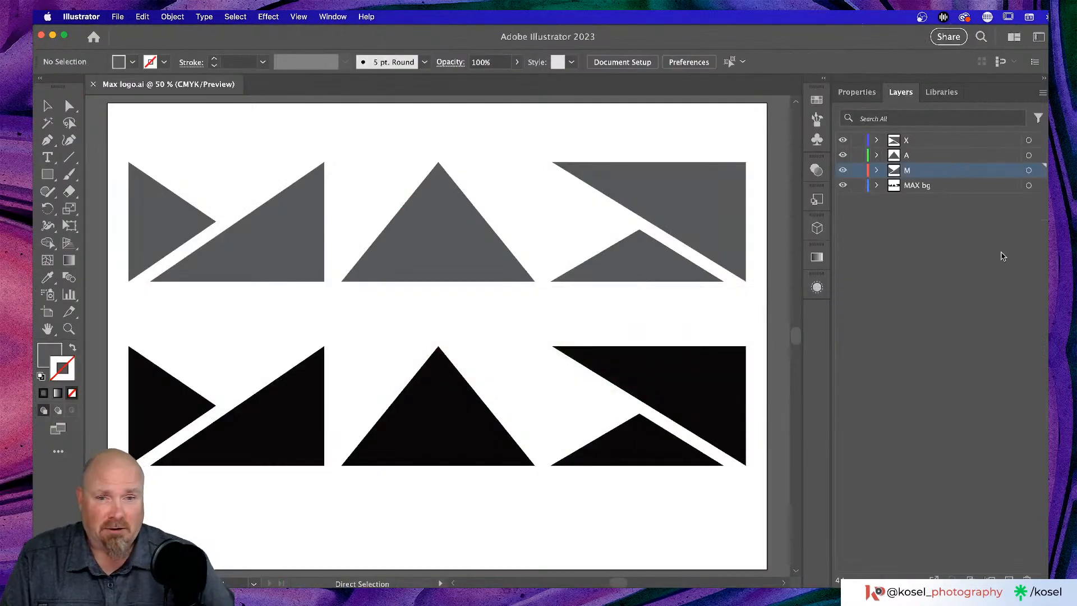
key(v)
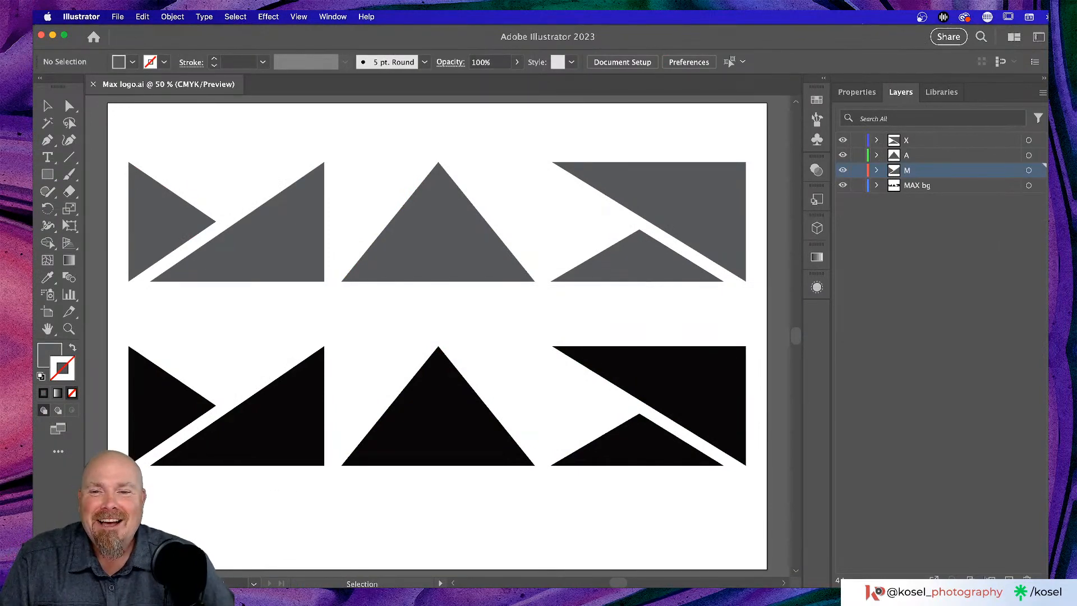
scroll(518, 365, down, 1)
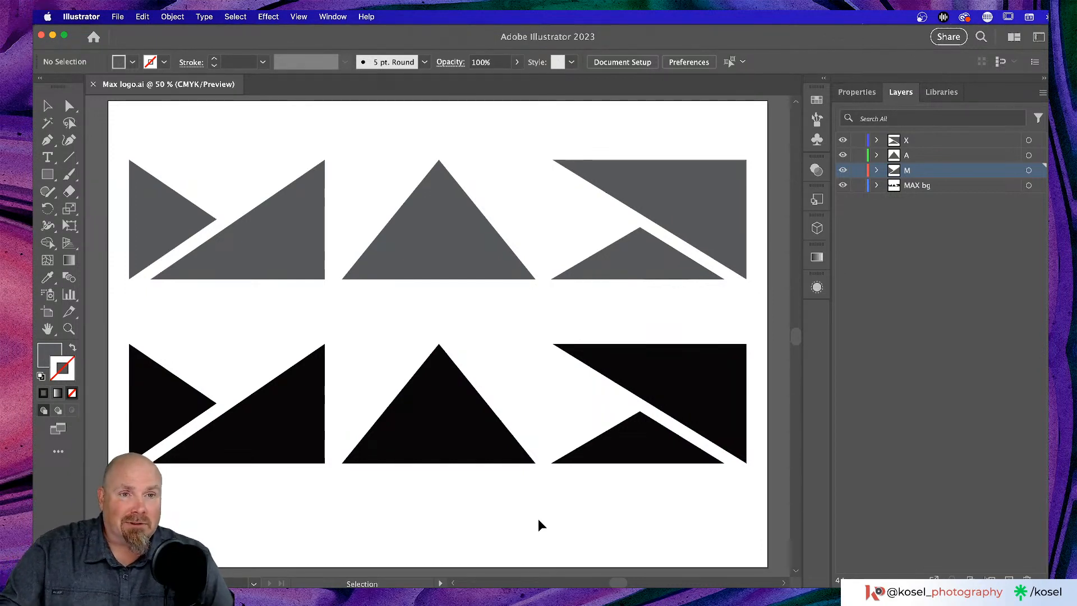
- Browse the Adobe Icons library for the Adobe MAX Logo asset
click(941, 92)
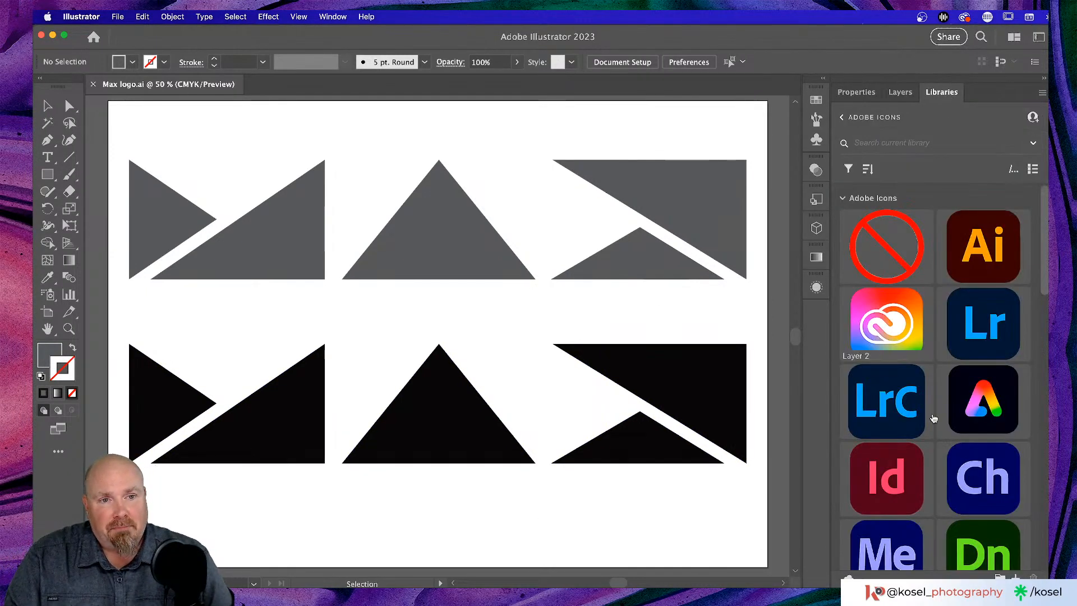
scroll(934, 362, down, 5)
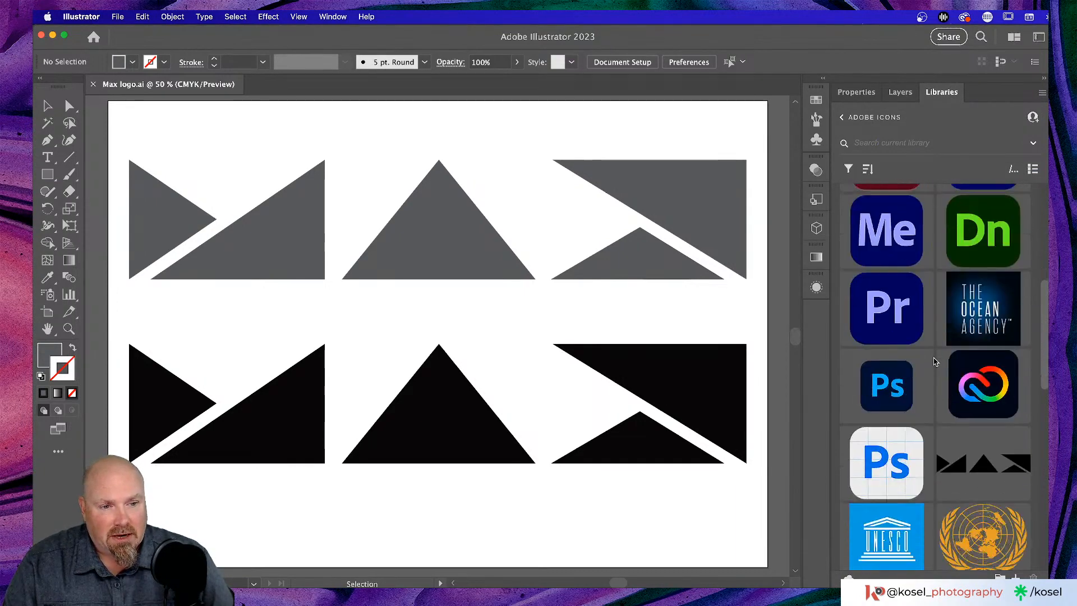
scroll(934, 361, down, 3)
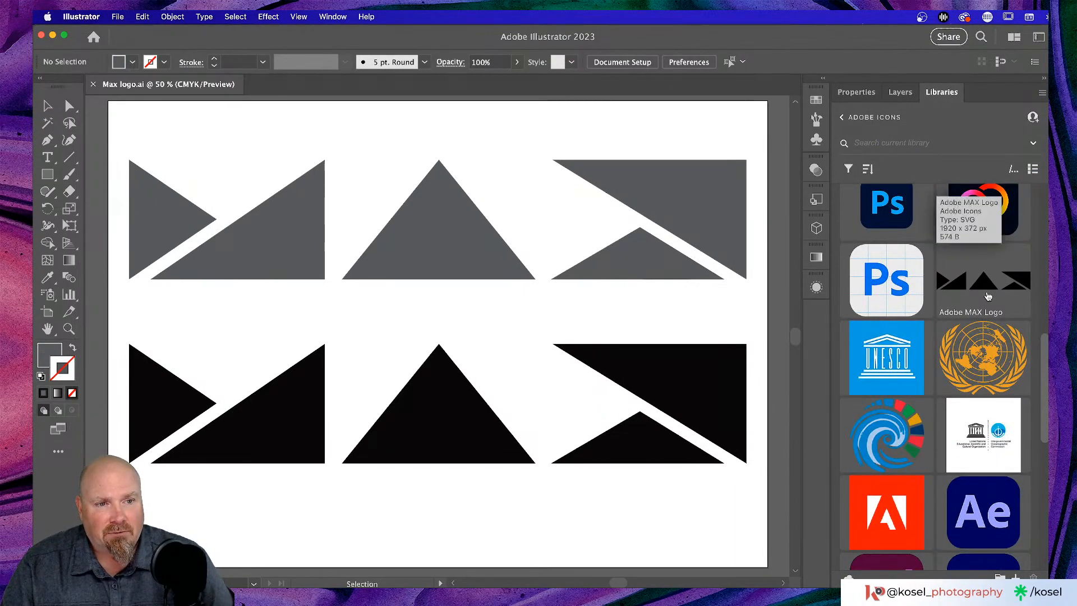
scroll(988, 296, down, 2)
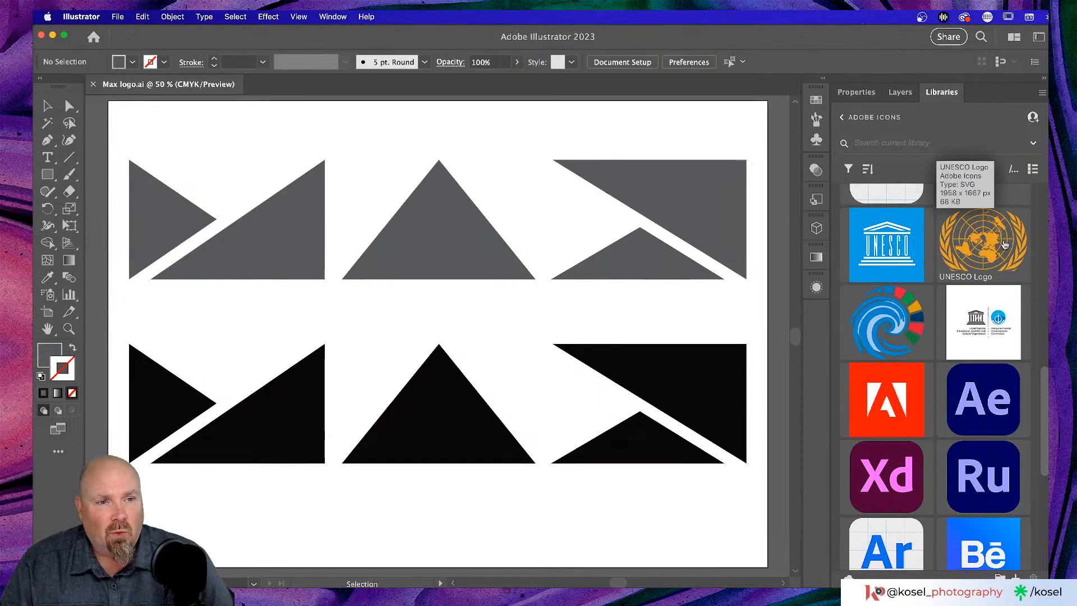
scroll(953, 307, up, 2)
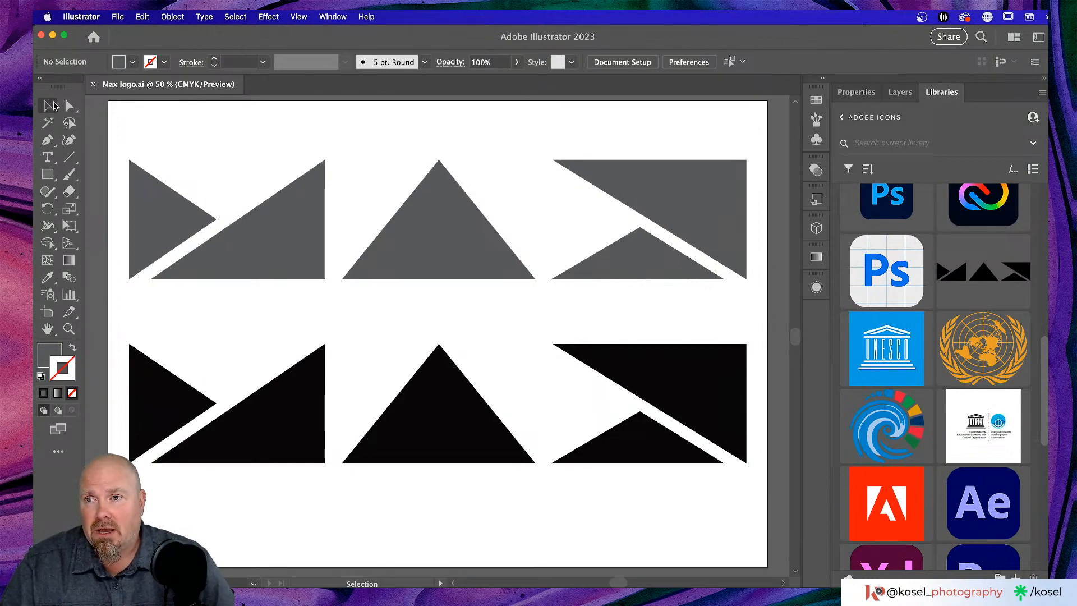
- Select the two grey M shapes together and individually, and expand the M layer to examine its paths
click(51, 105)
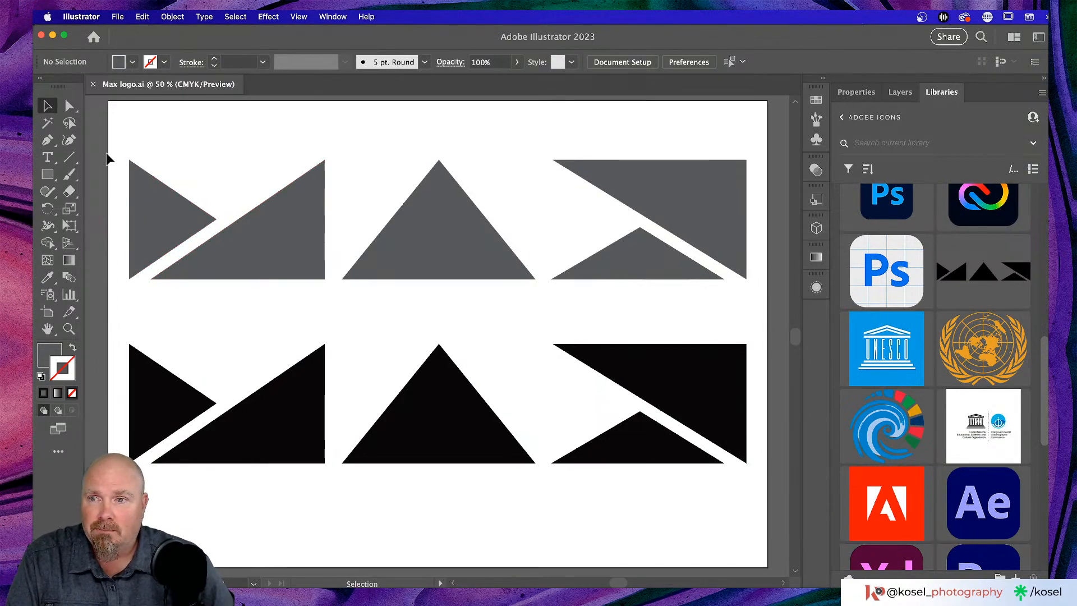
drag(108, 159, 317, 284)
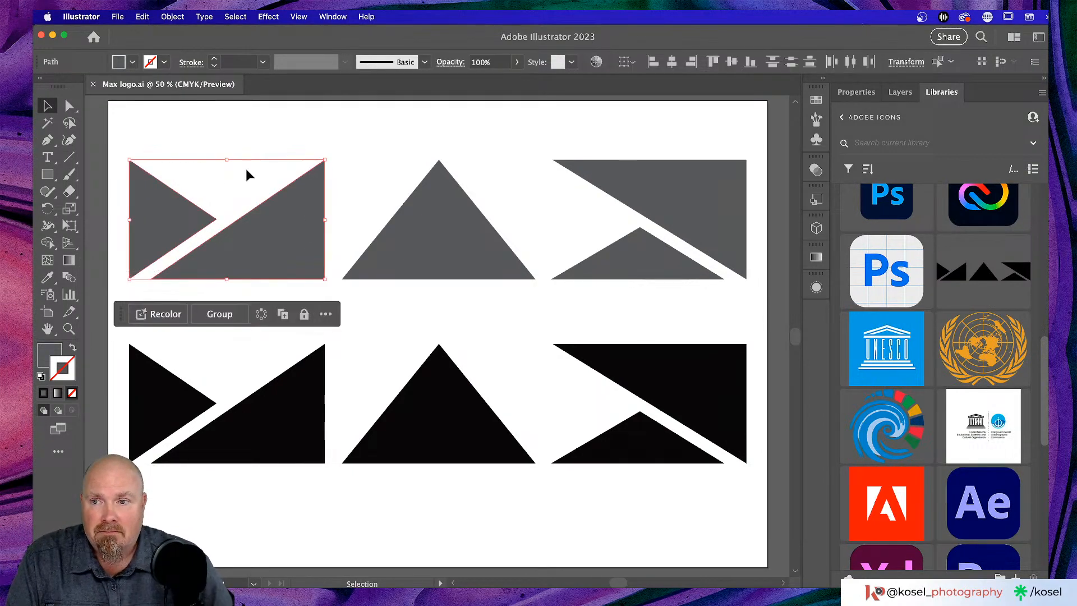
click(348, 162)
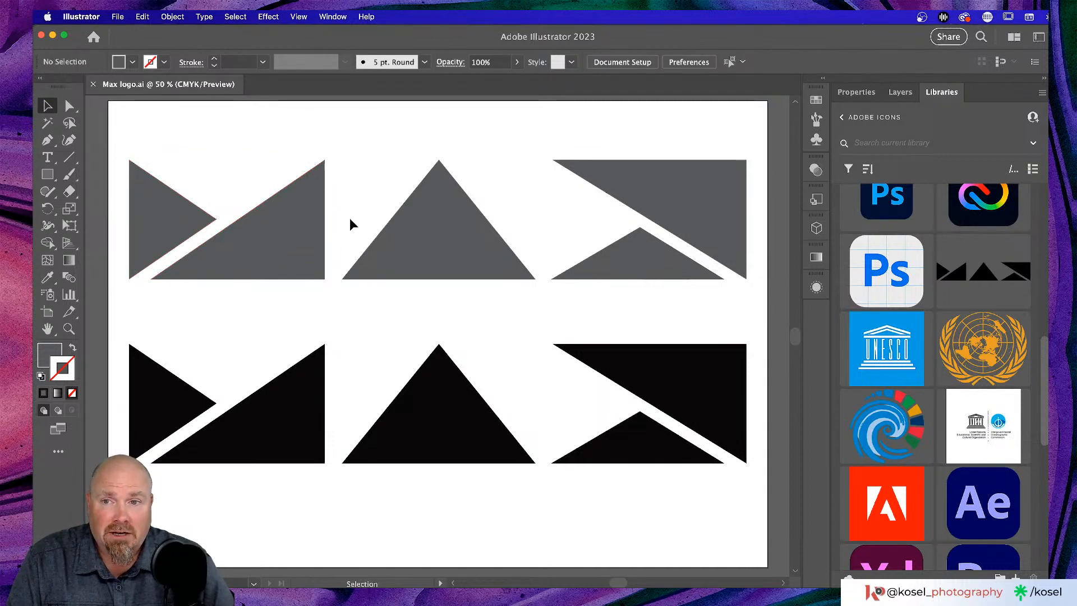
click(268, 242)
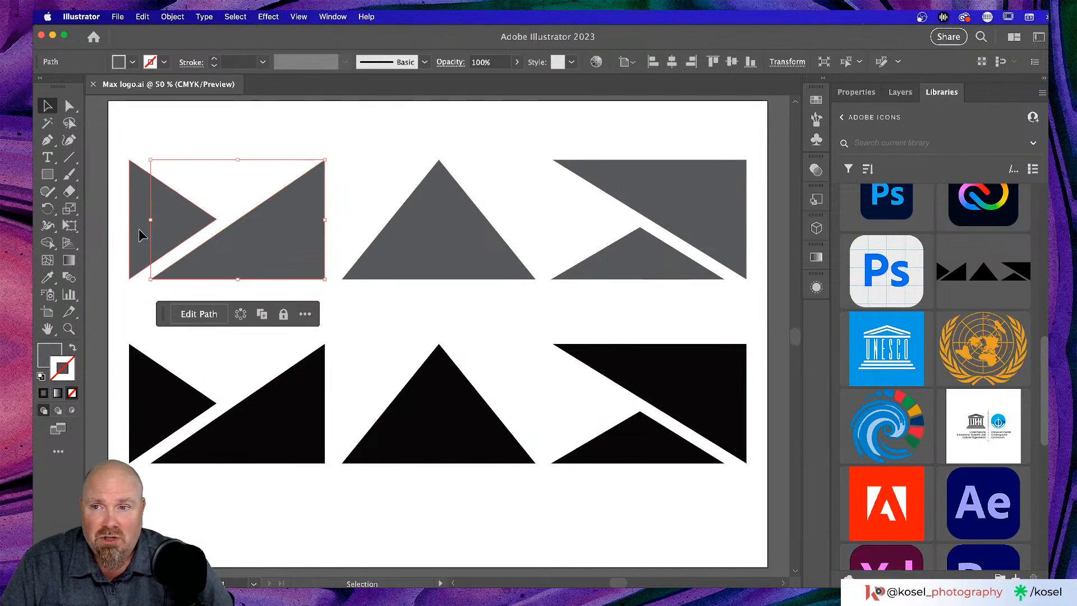
click(139, 230)
click(264, 247)
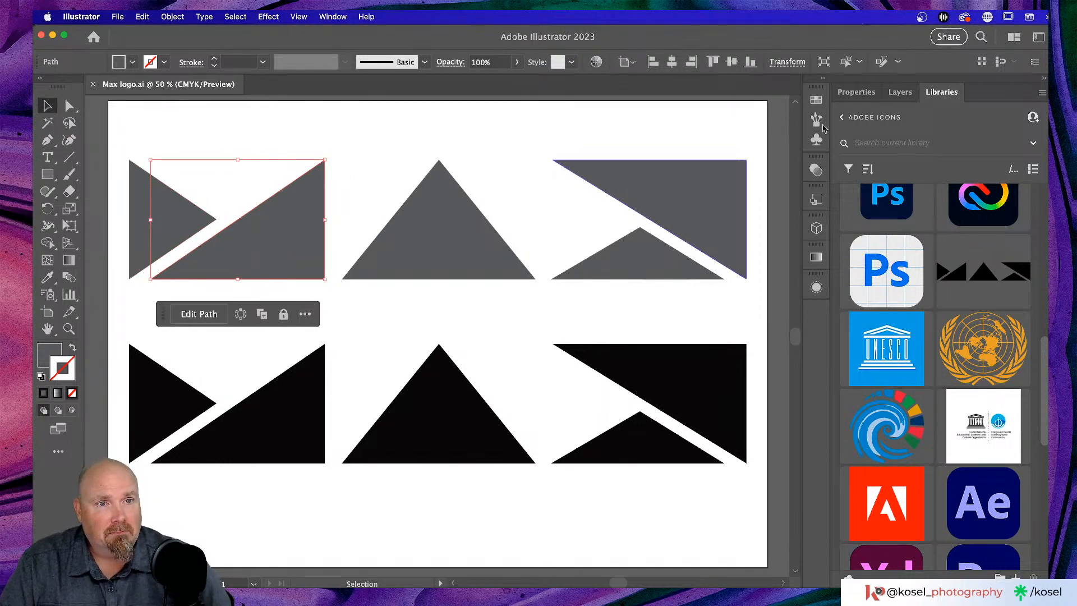
click(900, 94)
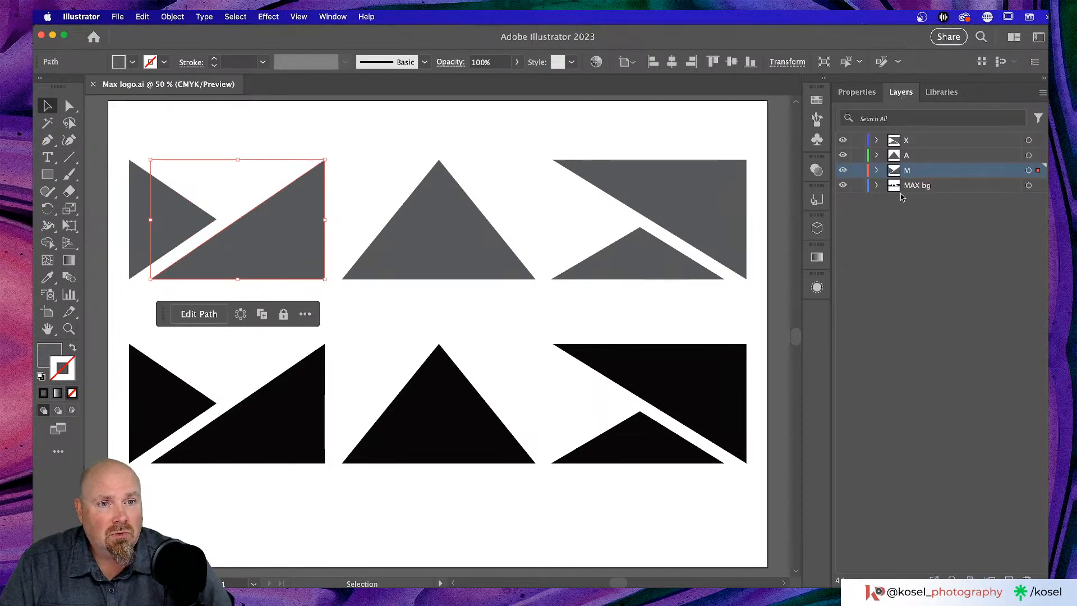
click(877, 170)
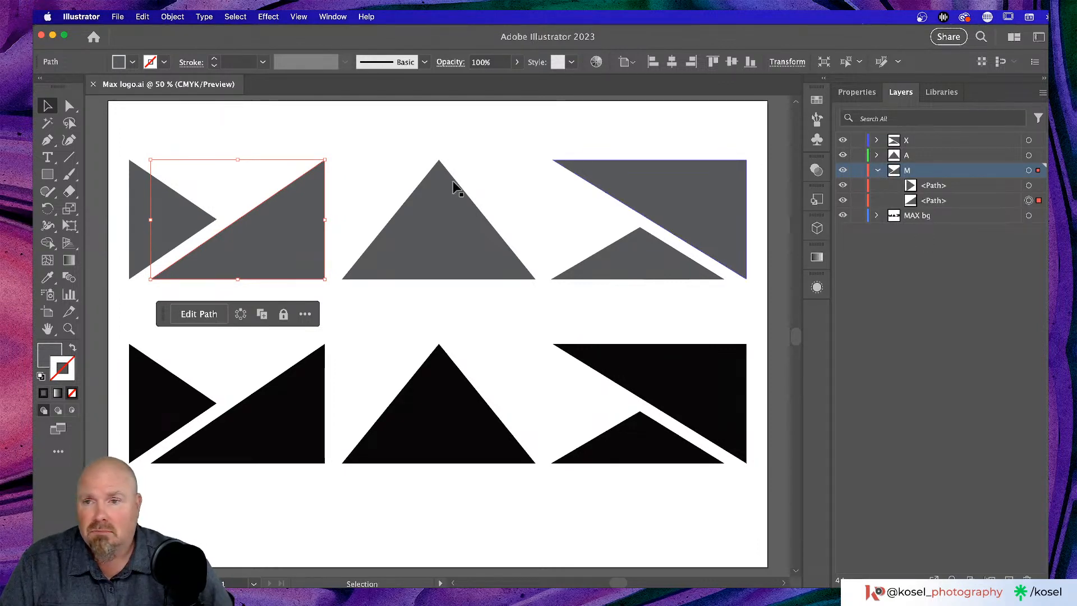
- Group the two grey paths that form the letter M
click(235, 122)
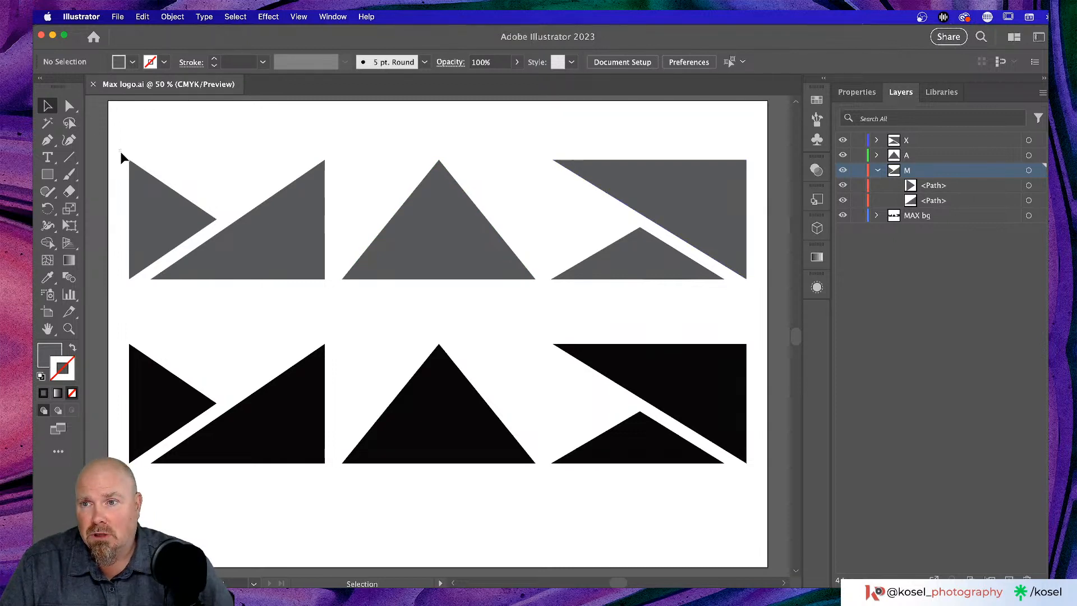
drag(120, 151, 336, 243)
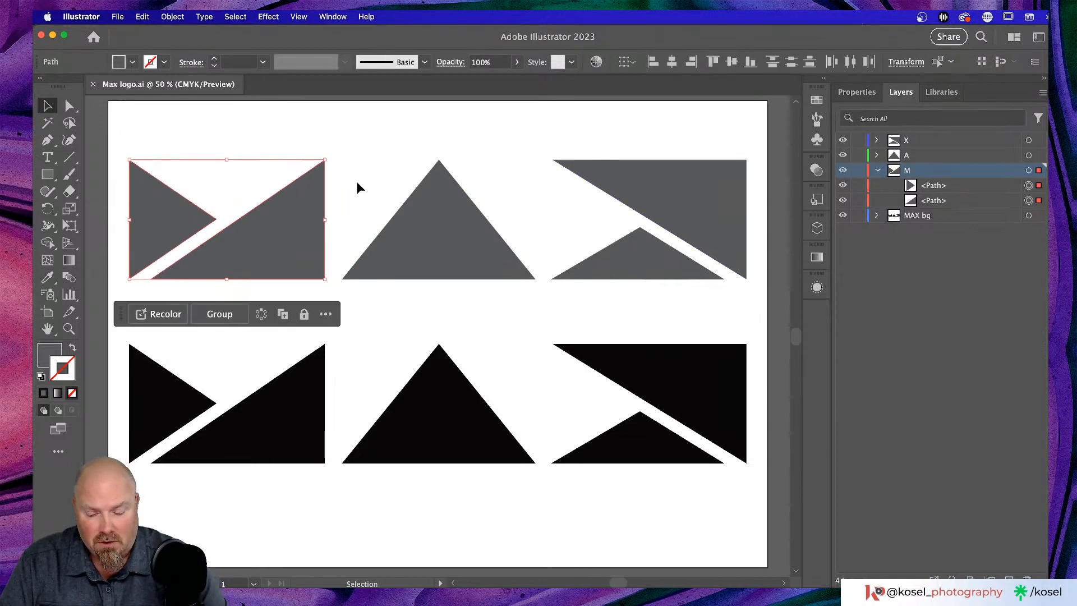
key(super+g)
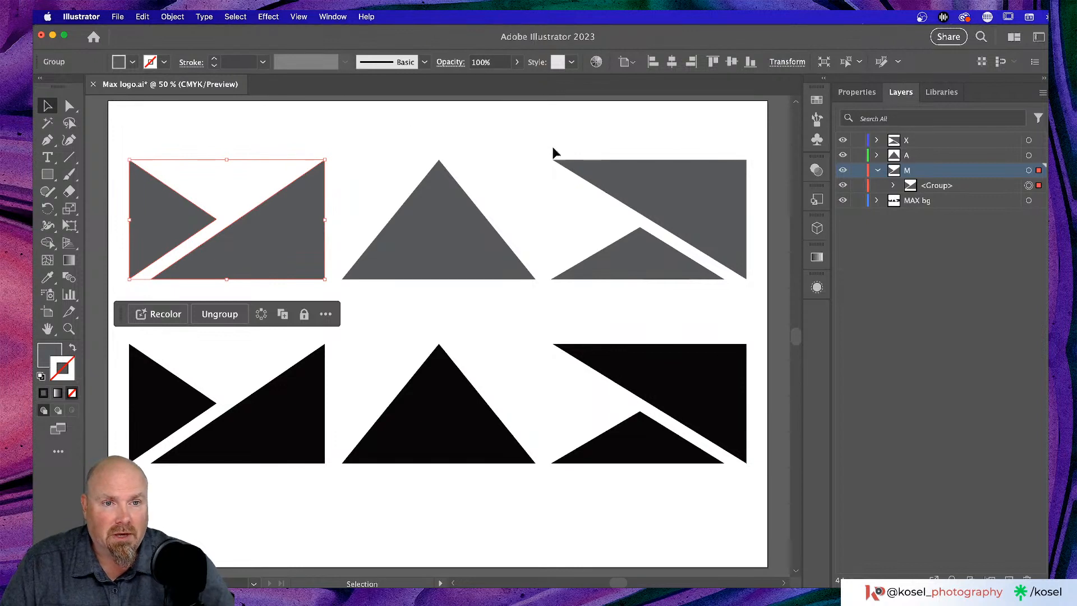
- Group the two grey paths that form the letter X and collapse the M layer
click(685, 181)
click(528, 151)
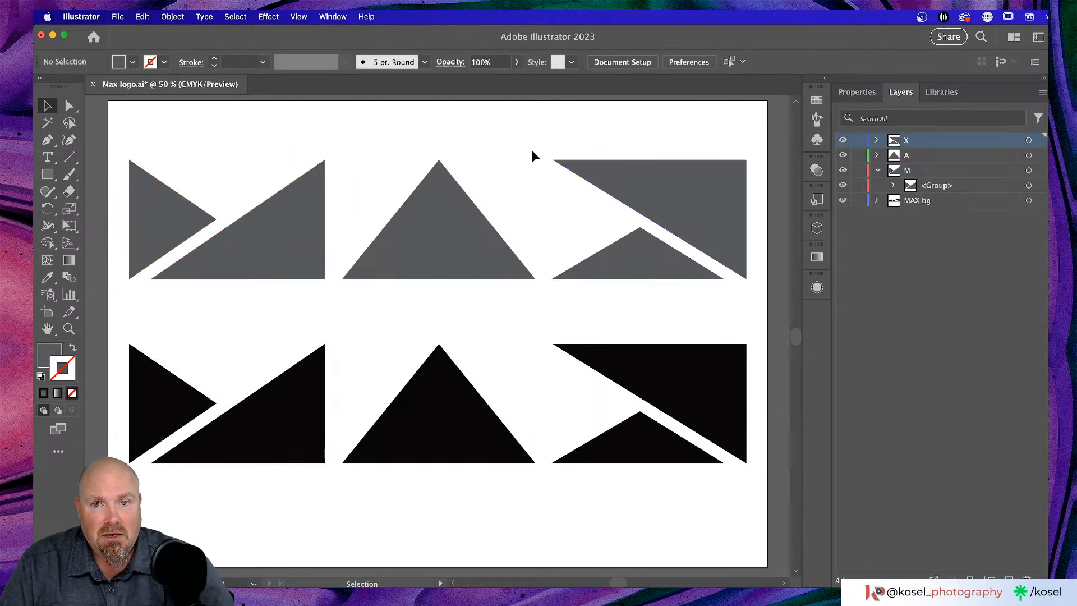
click(629, 271)
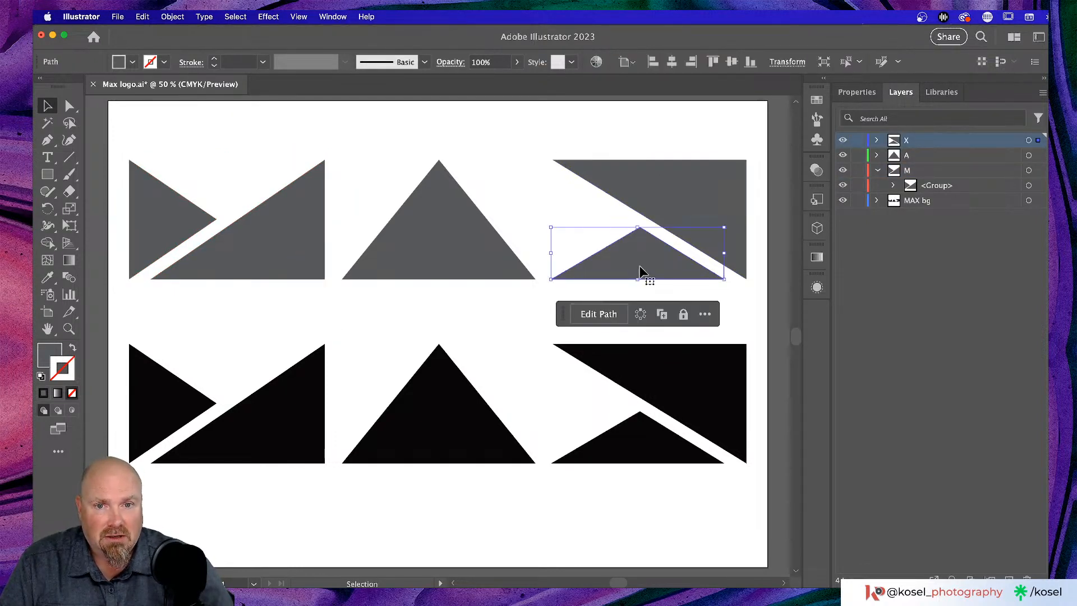
shift+click(624, 166)
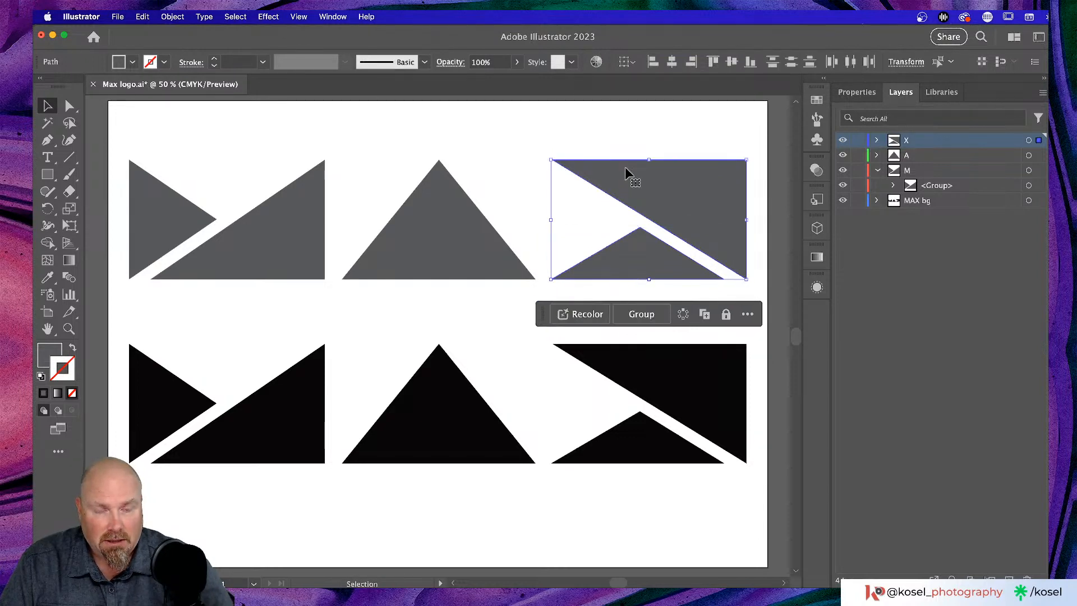
key(super+g)
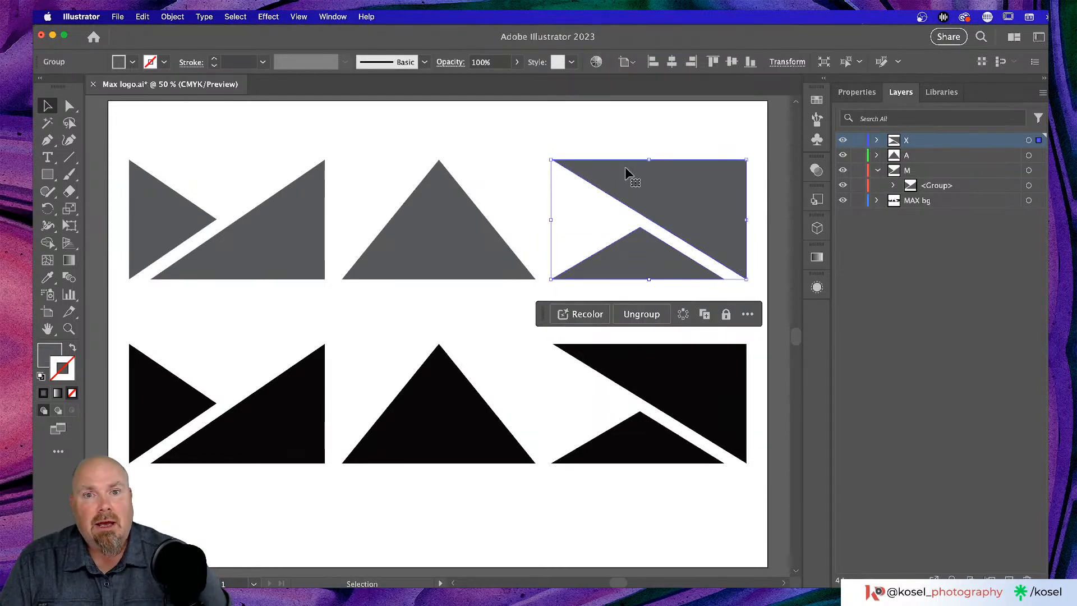
click(550, 142)
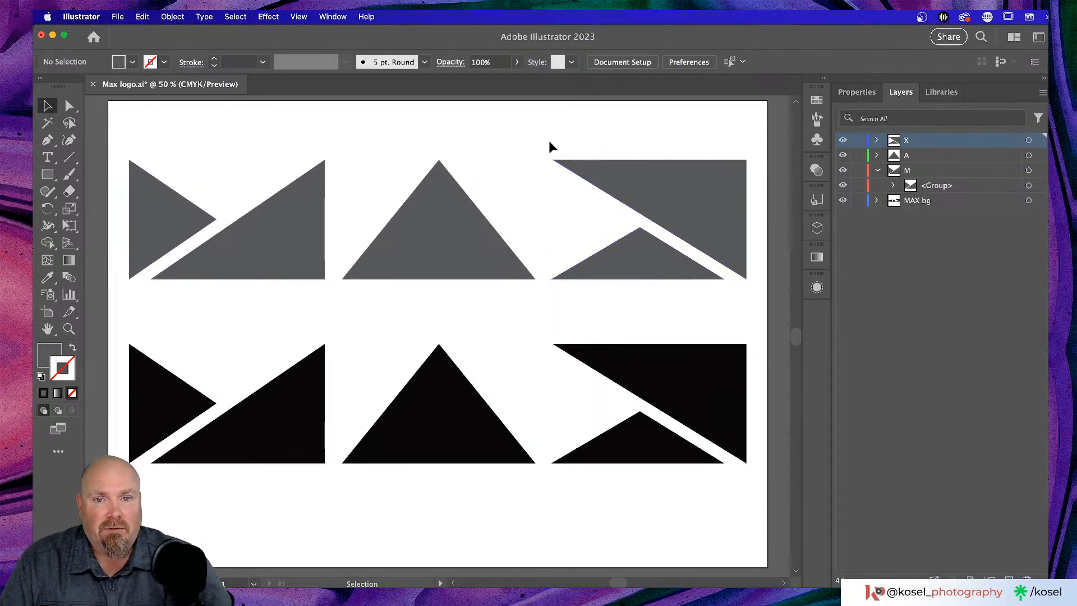
click(878, 170)
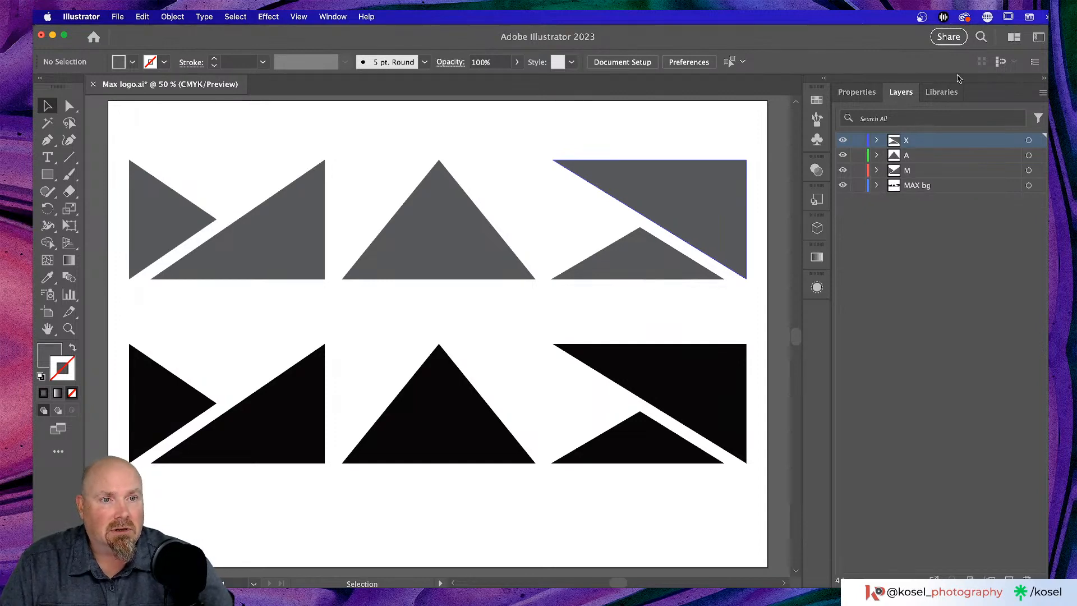
- Add the grey X group, A triangle and M group to the Adobe Icons library as three separate graphics
click(942, 92)
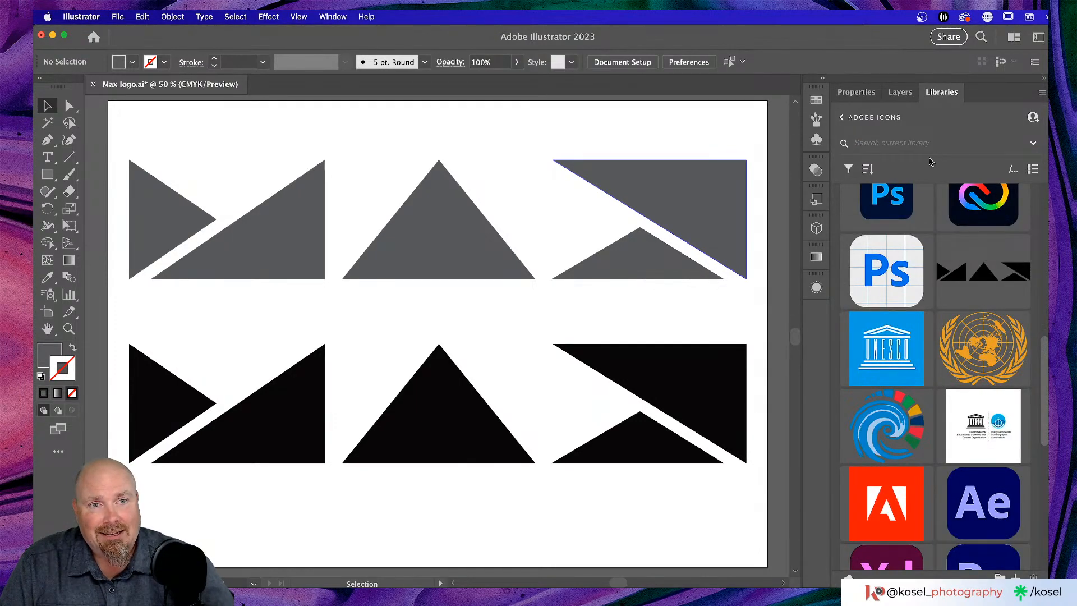
scroll(932, 269, down, 5)
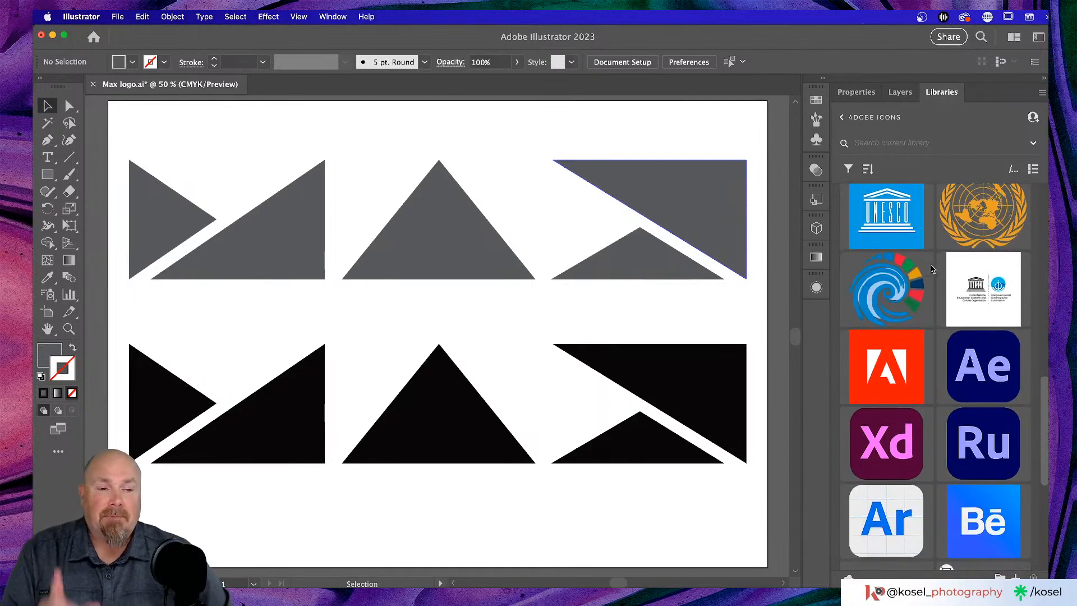
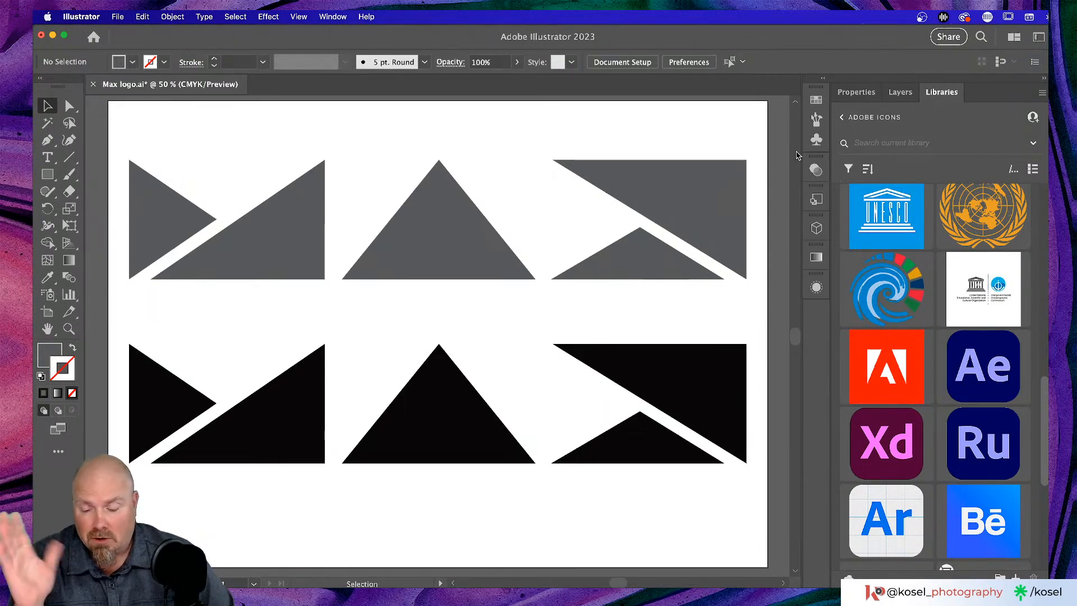
drag(553, 144, 698, 290)
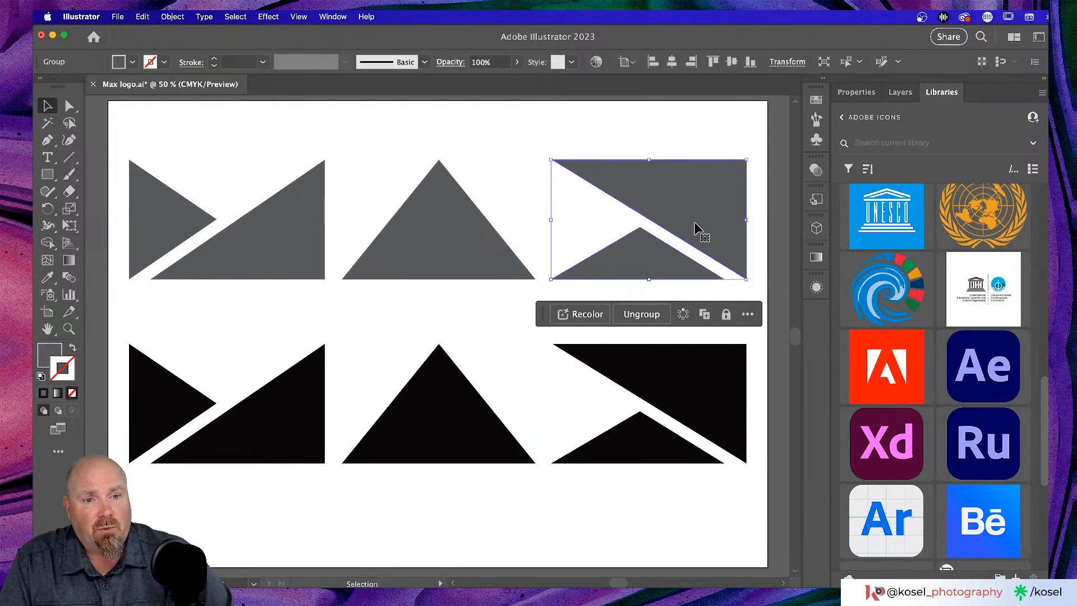
drag(694, 225, 935, 373)
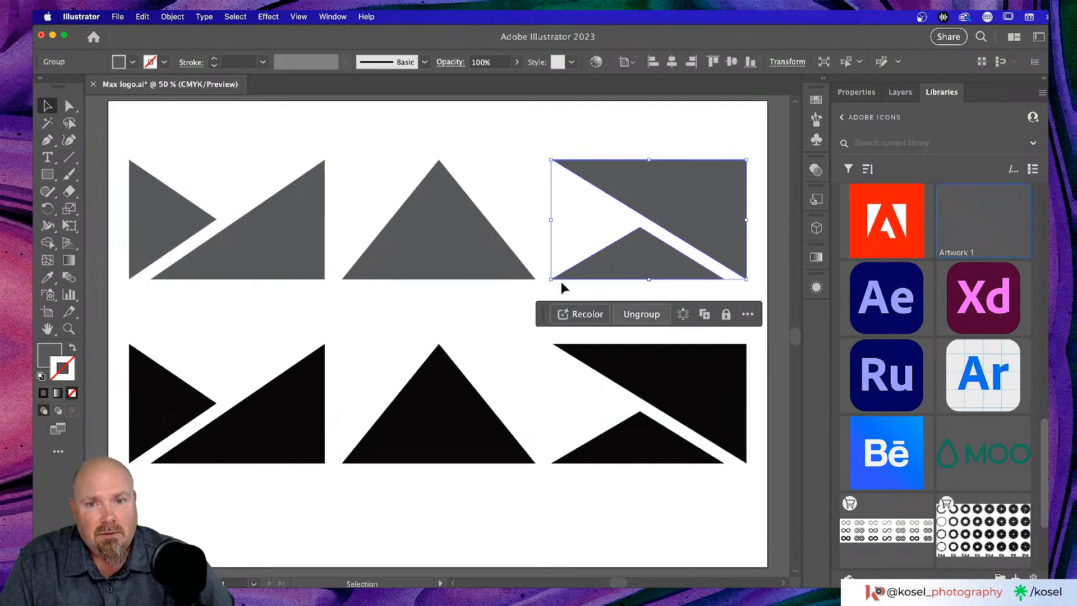
click(430, 221)
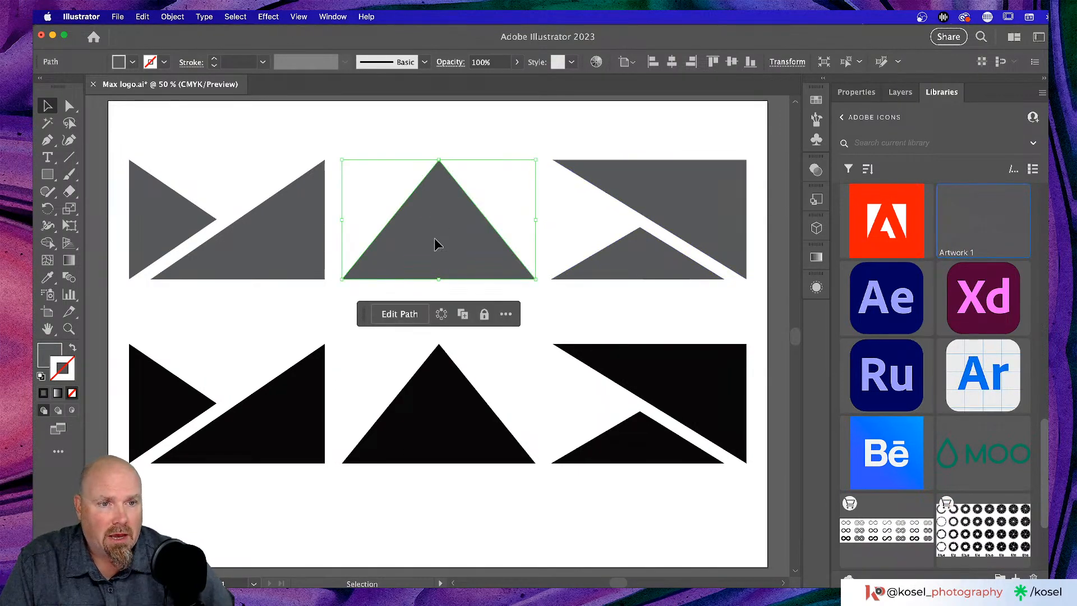
drag(434, 238, 938, 245)
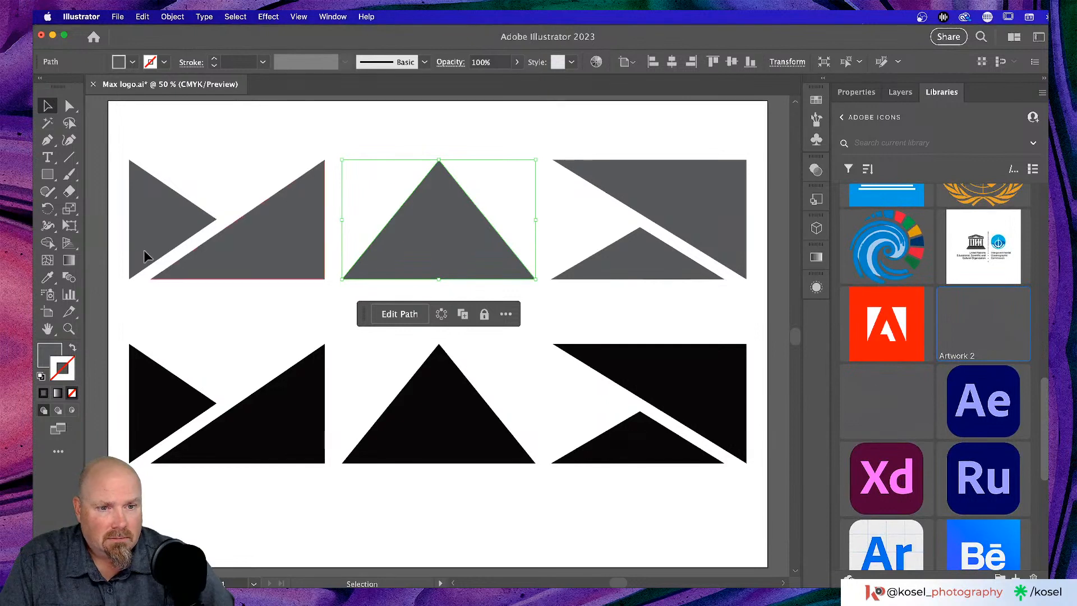
drag(149, 160, 934, 280)
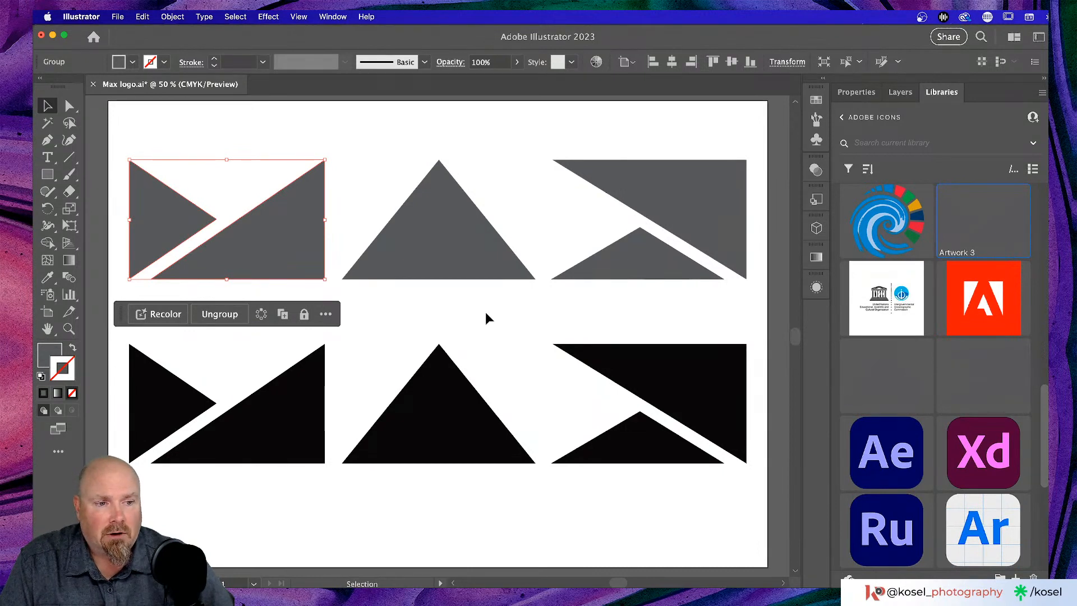
key(a)
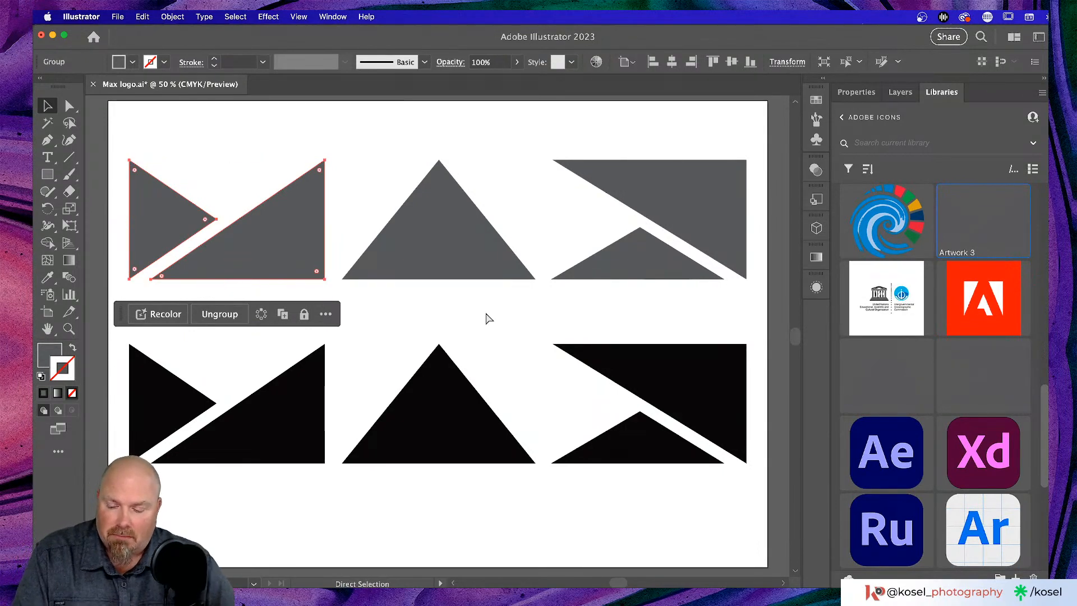
key(super+Tab)
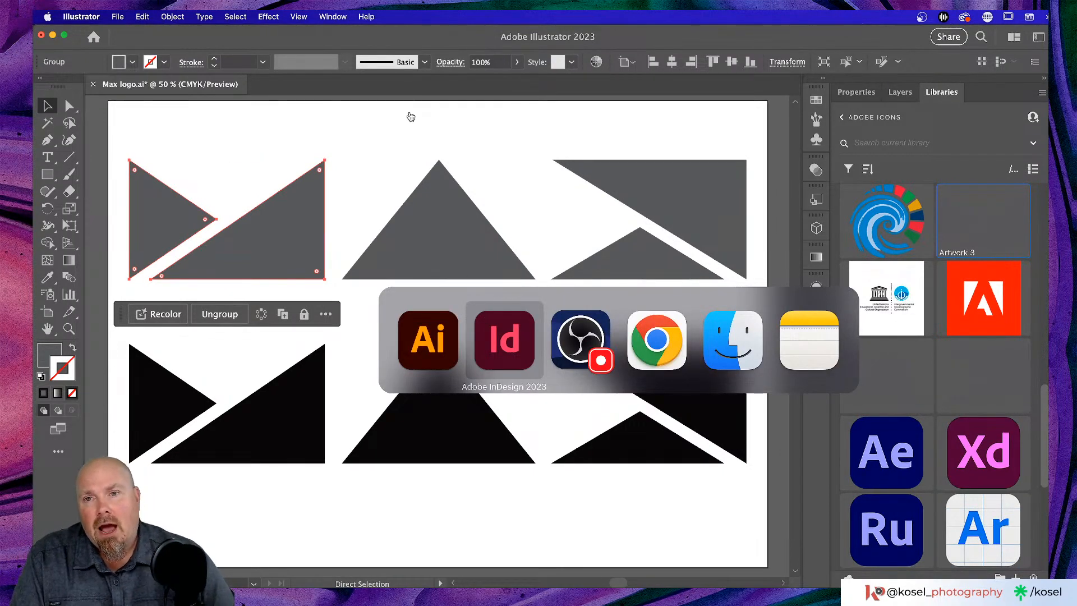
key(super+Tab)
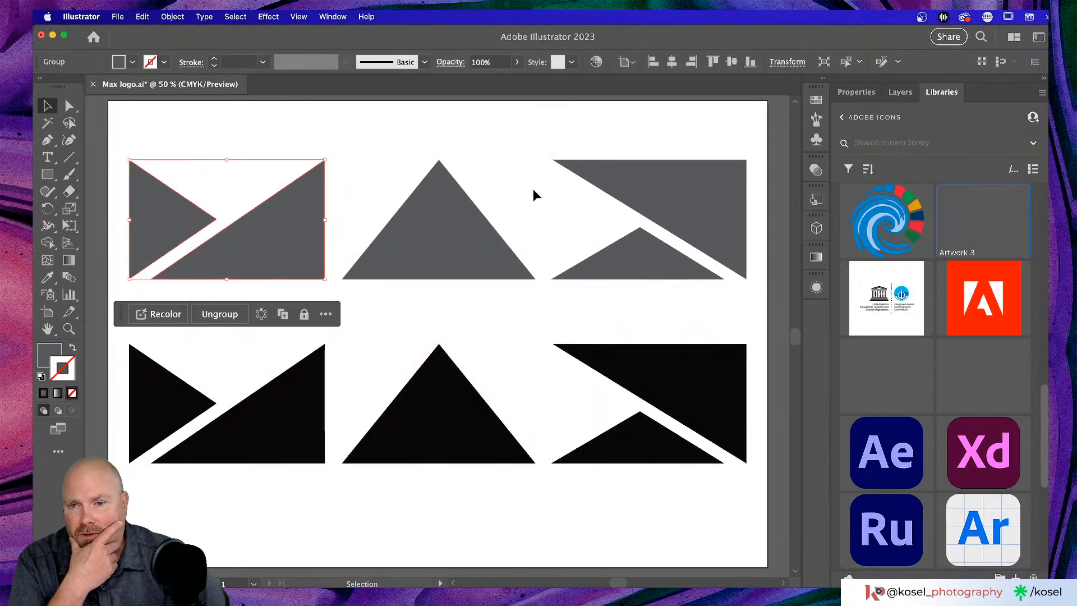
scroll(533, 188, down, 3)
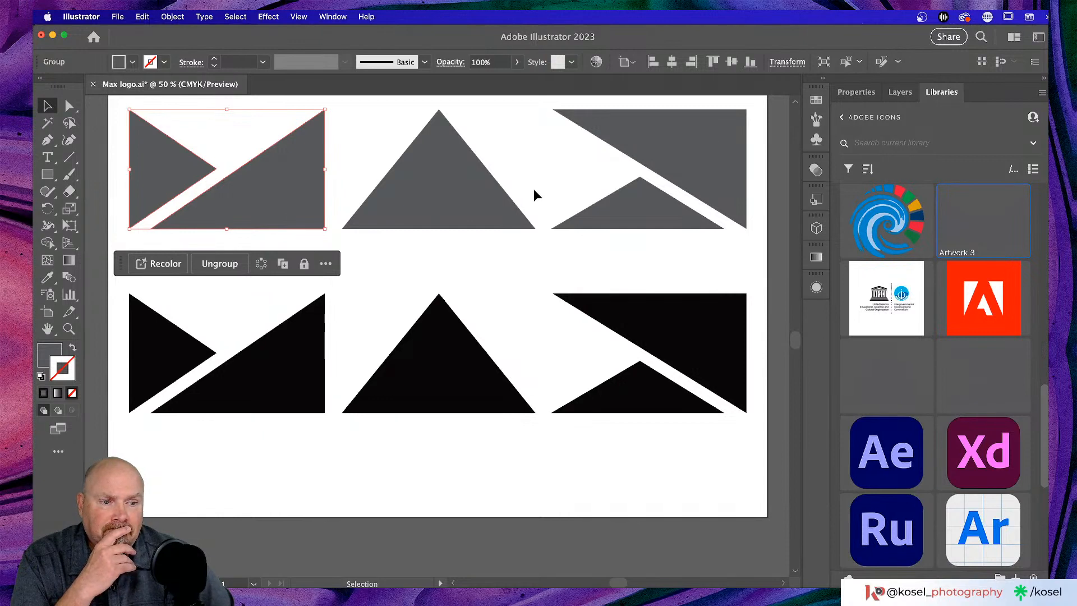
scroll(533, 188, up, 2)
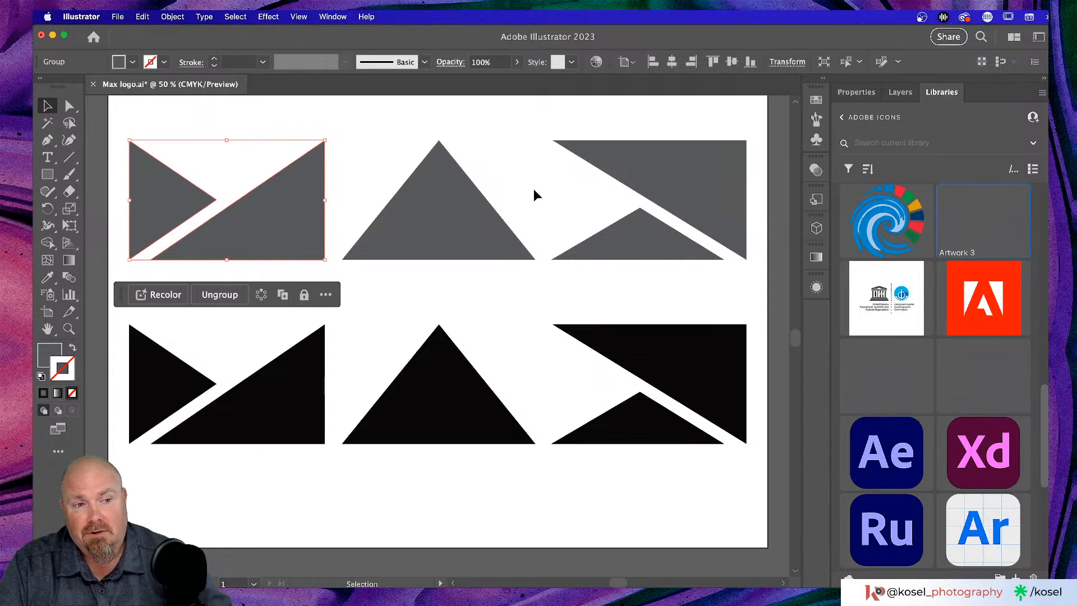
- Copy the grey M group, switch to the MAX Poster document in InDesign and paste it onto the page
click(377, 113)
click(304, 203)
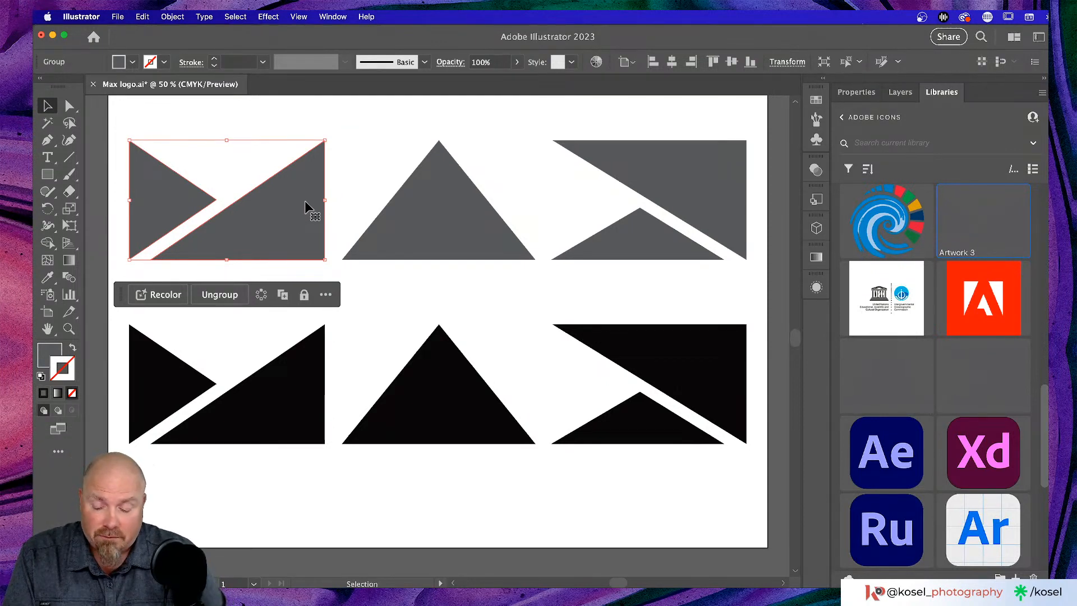
key(a)
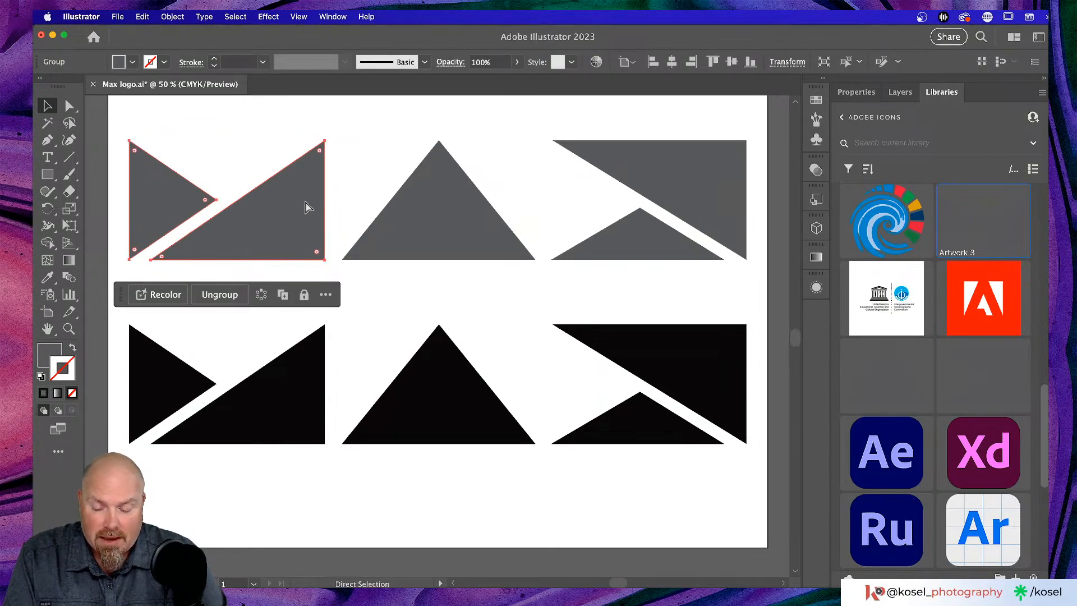
key(v)
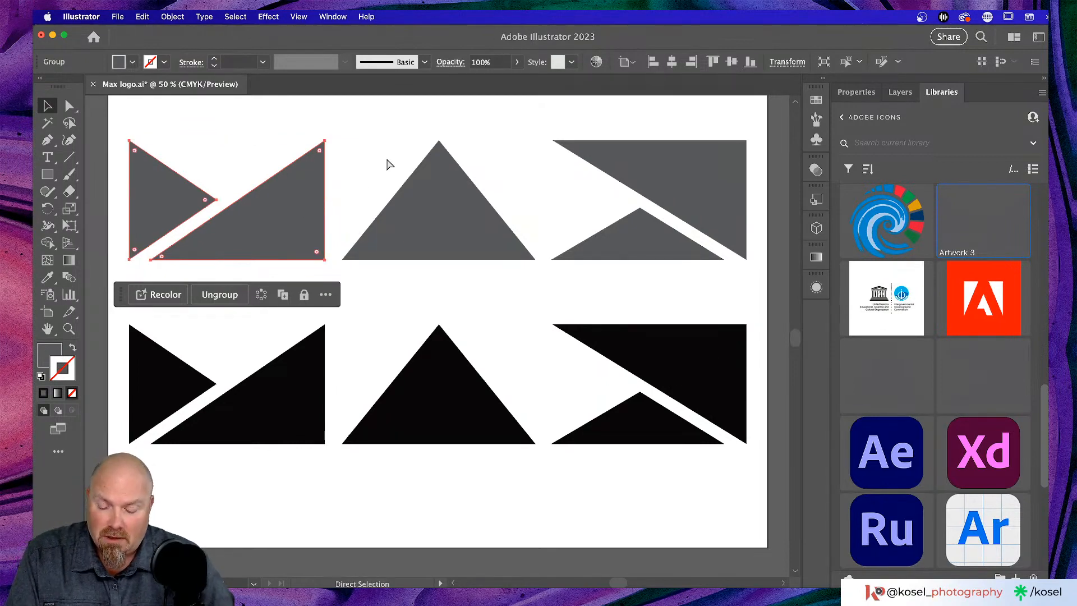
key(super+Tab)
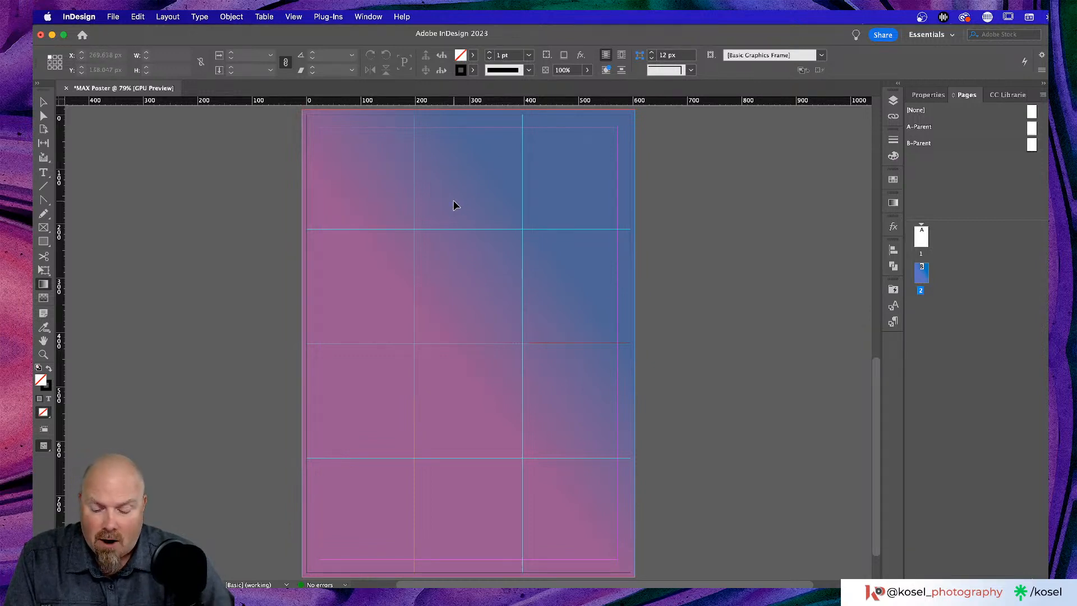
key(super+v)
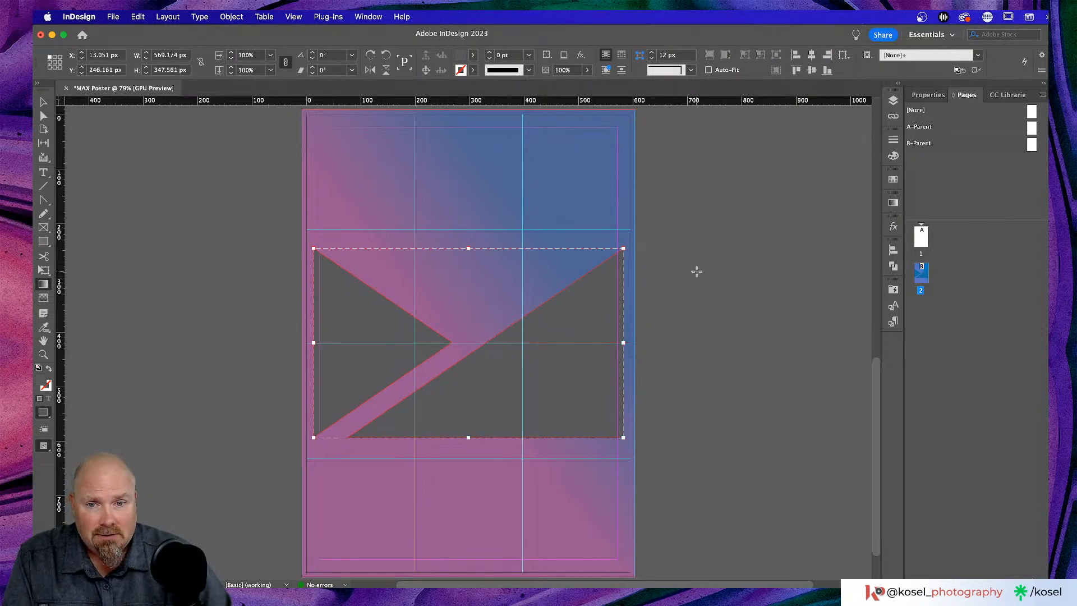
- Move the pasted M straight up the poster page to about Y 104 px with the Selection tool
key(v)
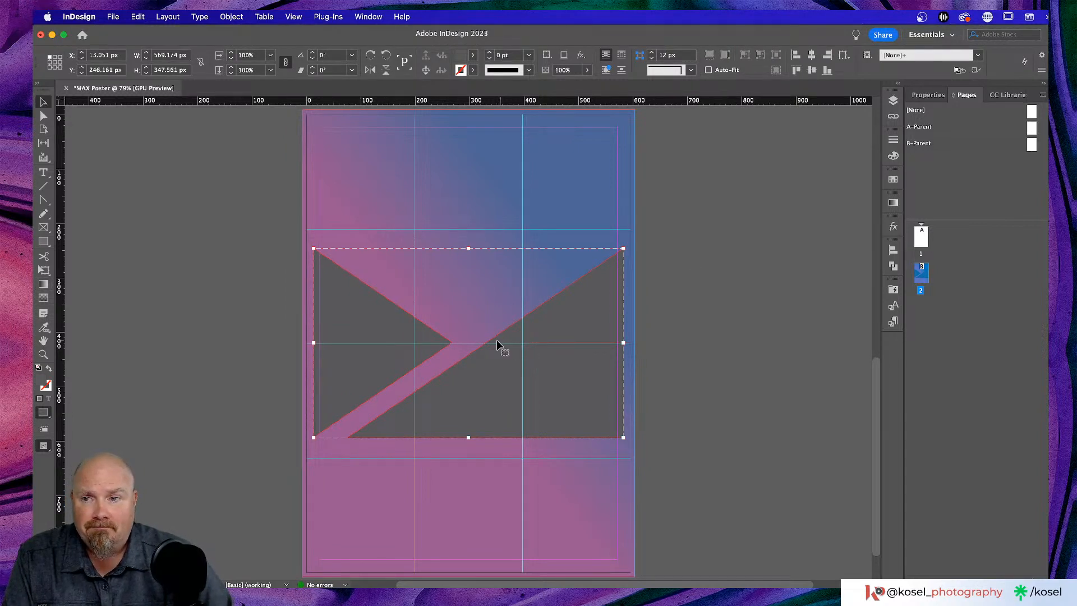
drag(555, 353, 558, 275)
click(796, 266)
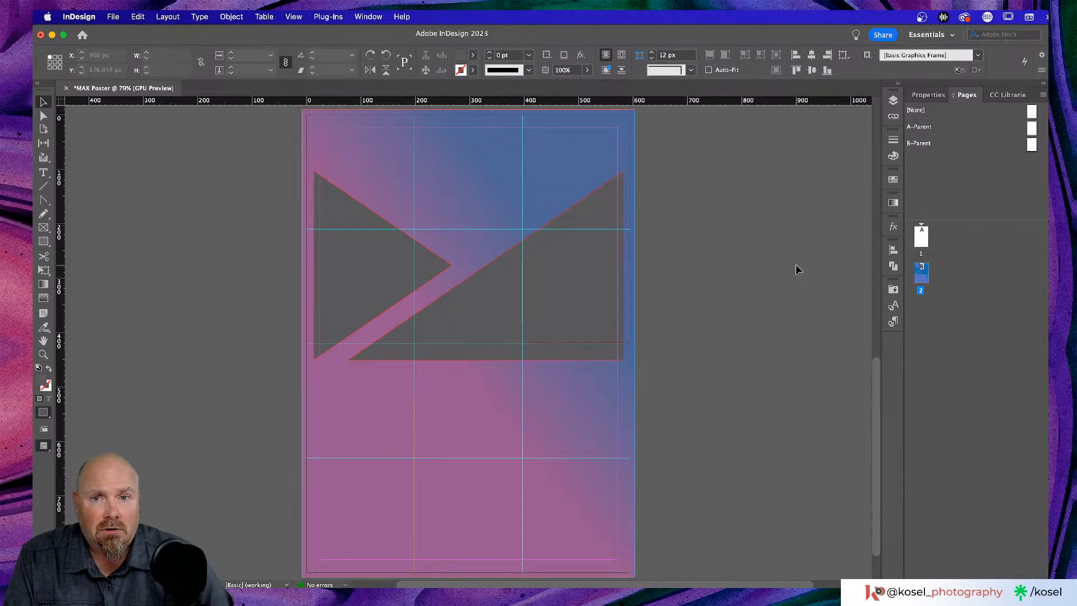
- Select and deselect the pasted M to examine its frame against the page guides
click(530, 362)
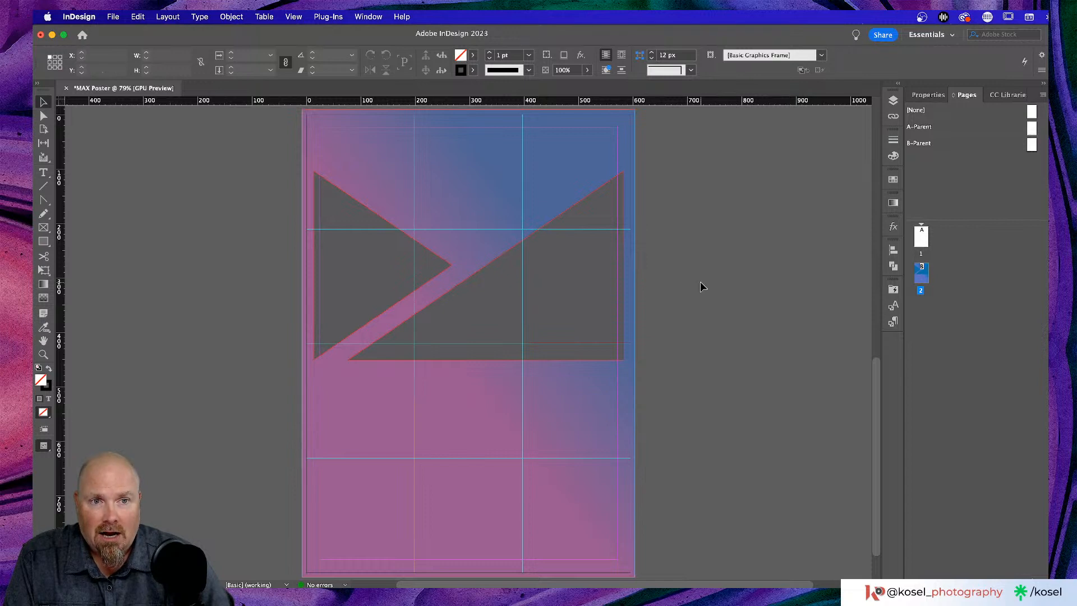
click(530, 279)
click(541, 275)
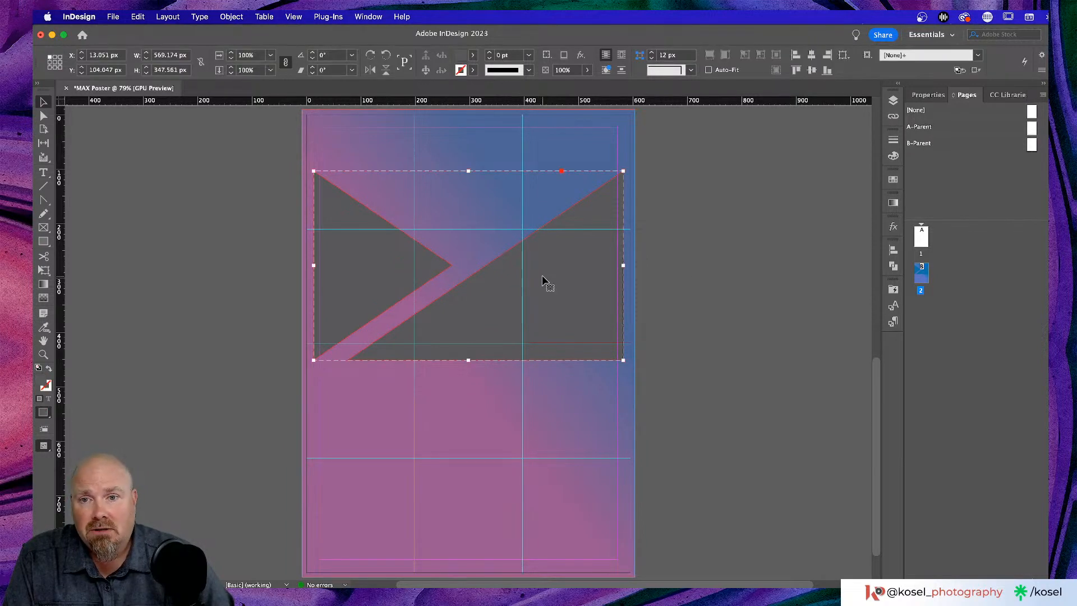
click(850, 255)
scroll(678, 257, down, 1)
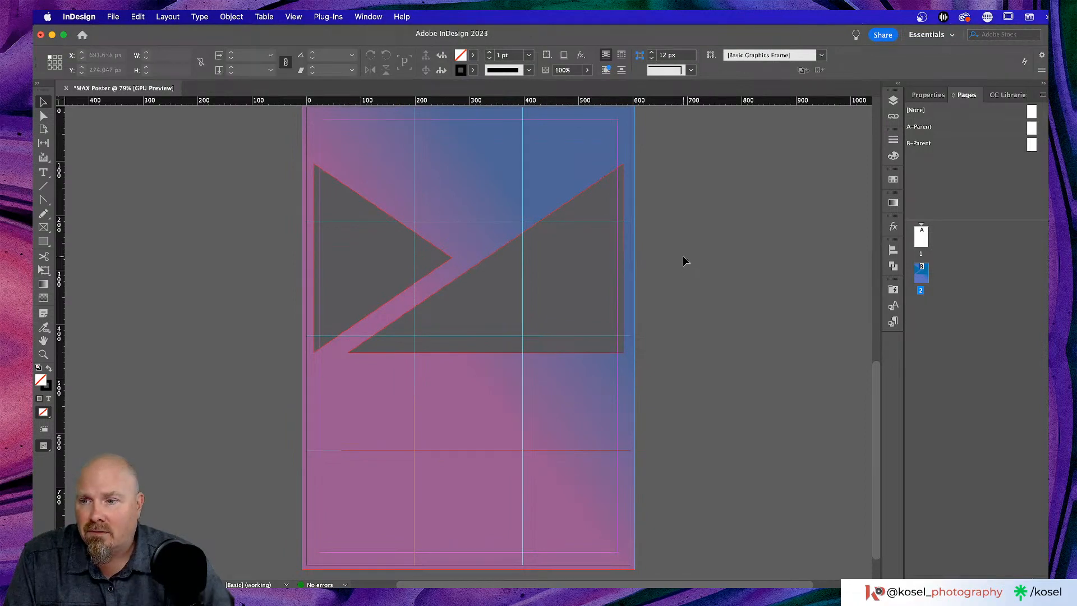
click(537, 263)
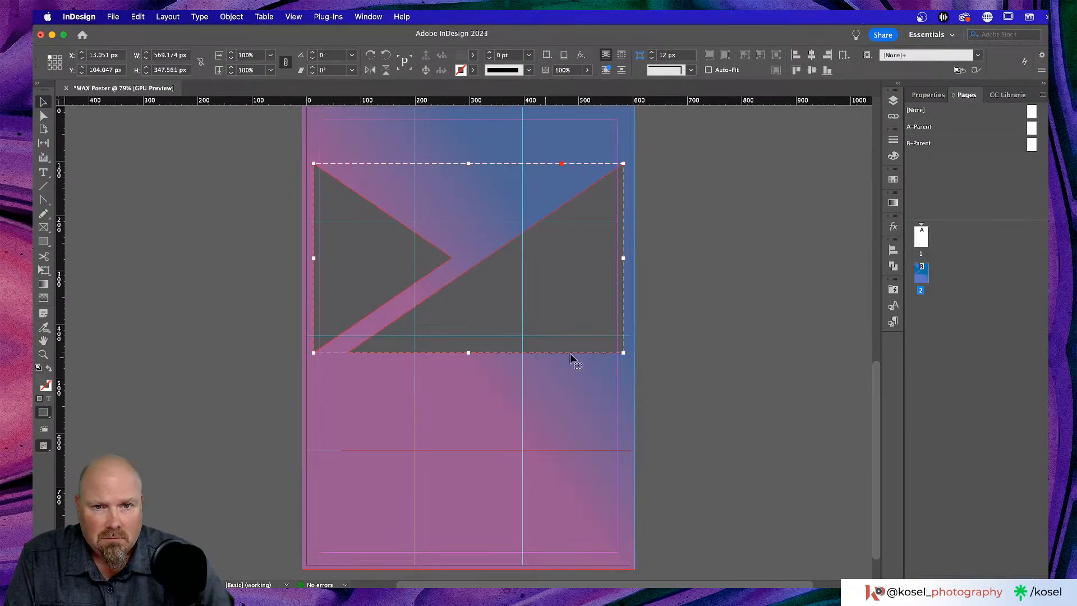
click(728, 328)
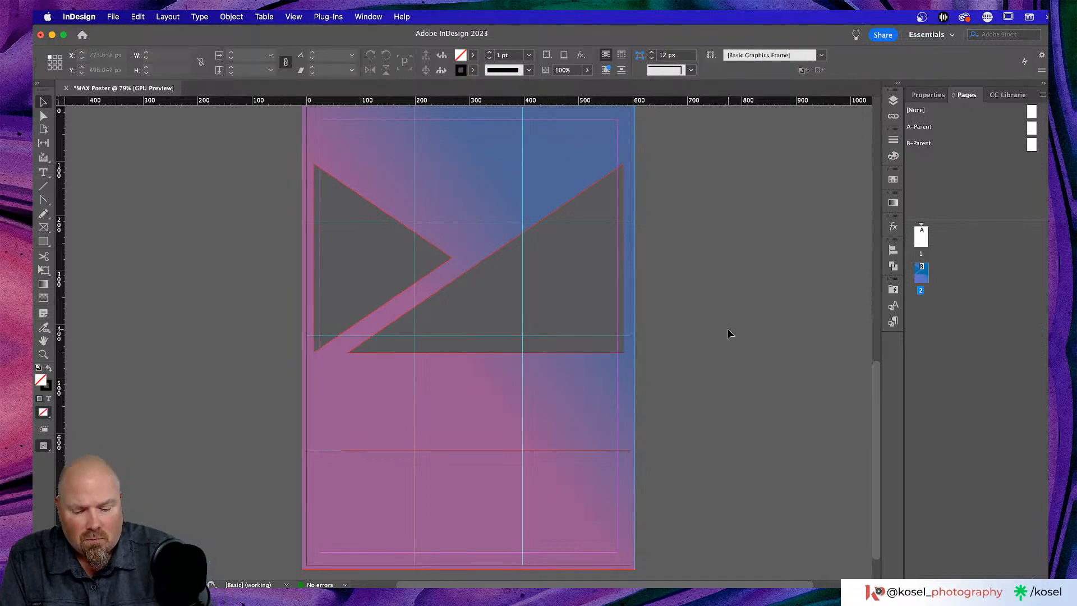
- Inspect the edges of the pasted M up close at 150% and check the document's list of linked files
key(super+equal)
key(super+equal)
key(super+equal)
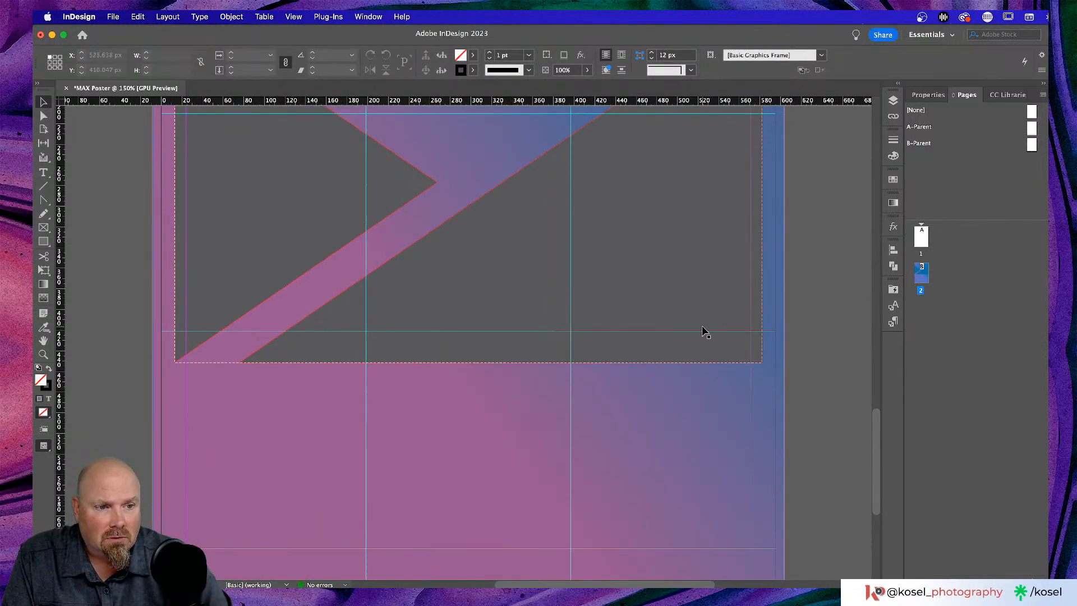
scroll(704, 331, up, 5)
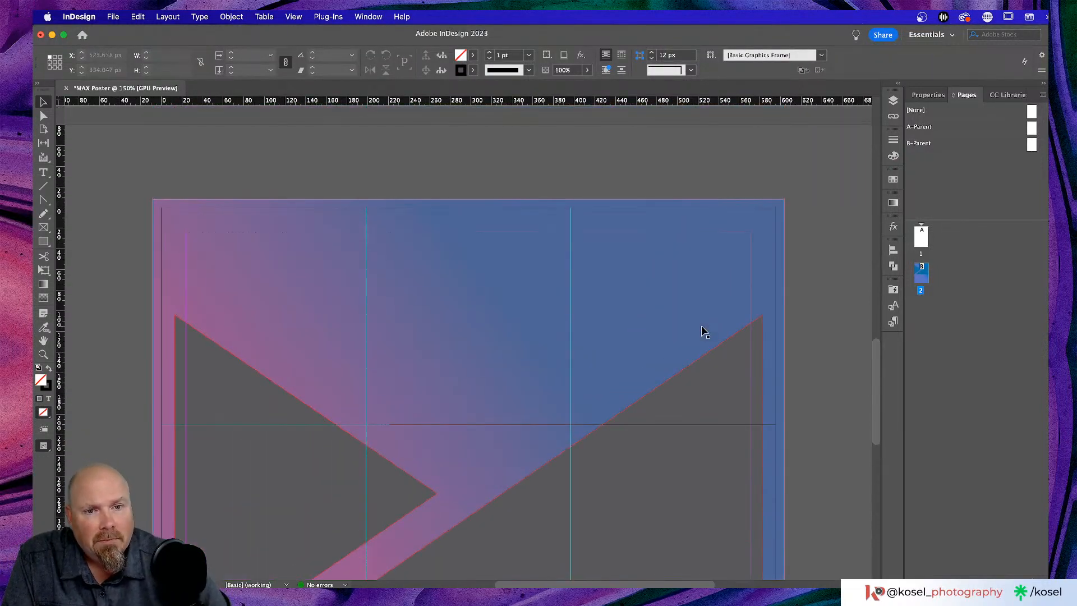
click(893, 116)
scroll(530, 308, right, 5)
scroll(531, 310, down, 6)
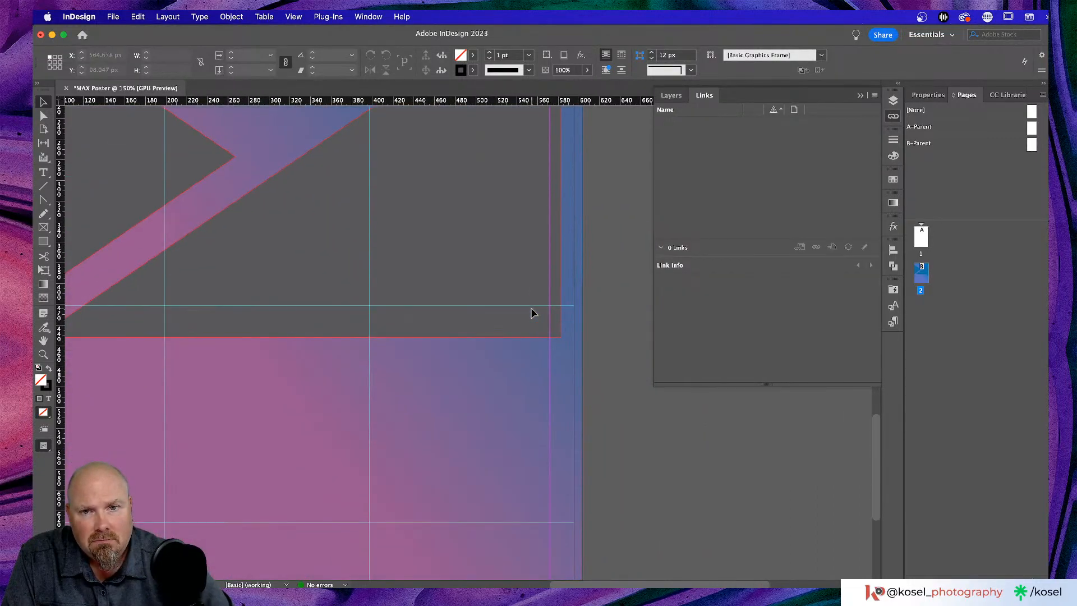
scroll(531, 310, up, 5)
click(861, 94)
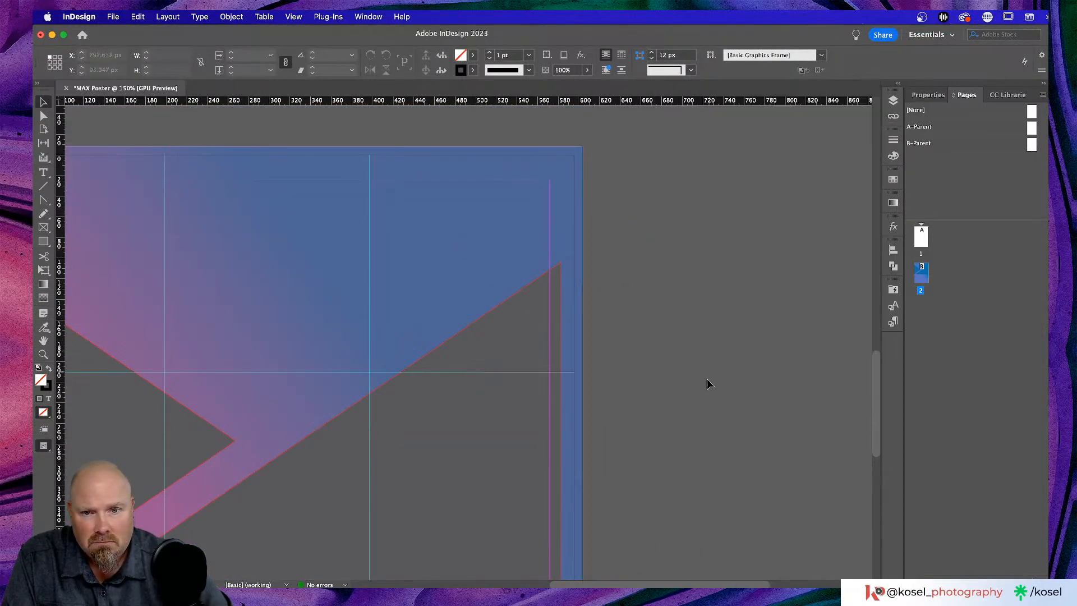
- Examine the pasted M and the empty lower part of the poster page against the guides
scroll(713, 370, left, 5)
scroll(713, 370, down, 7)
right_click(665, 219)
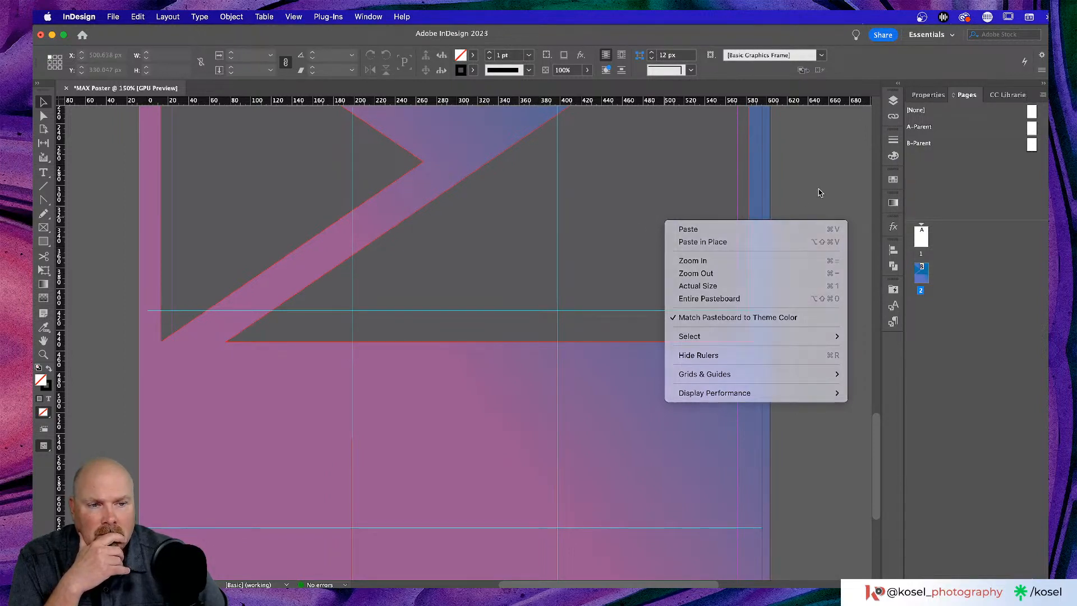
click(774, 218)
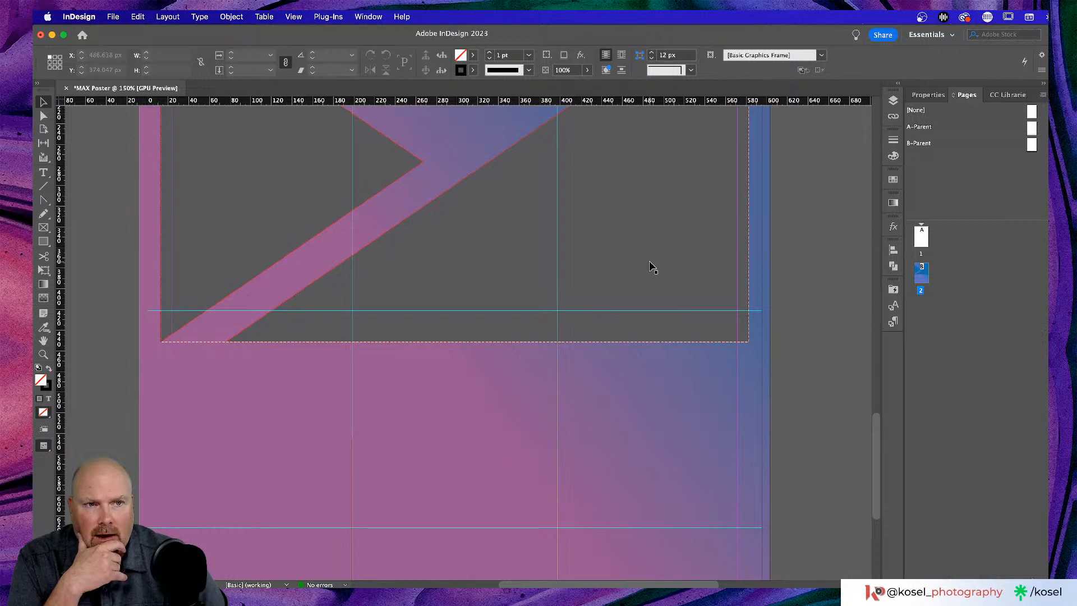
scroll(650, 267, down, 5)
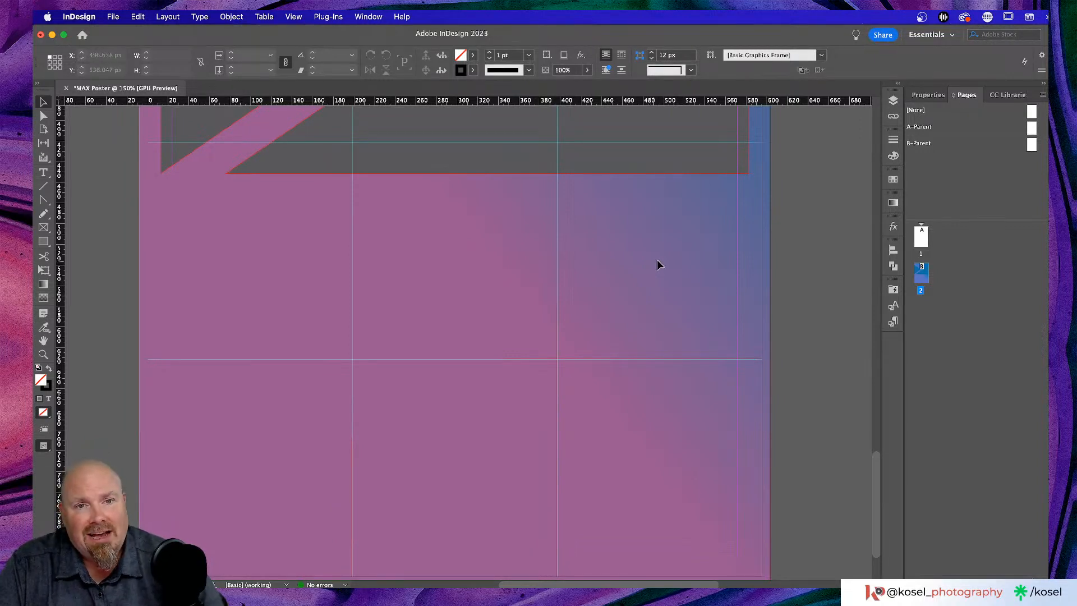
scroll(657, 263, up, 8)
scroll(658, 260, up, 3)
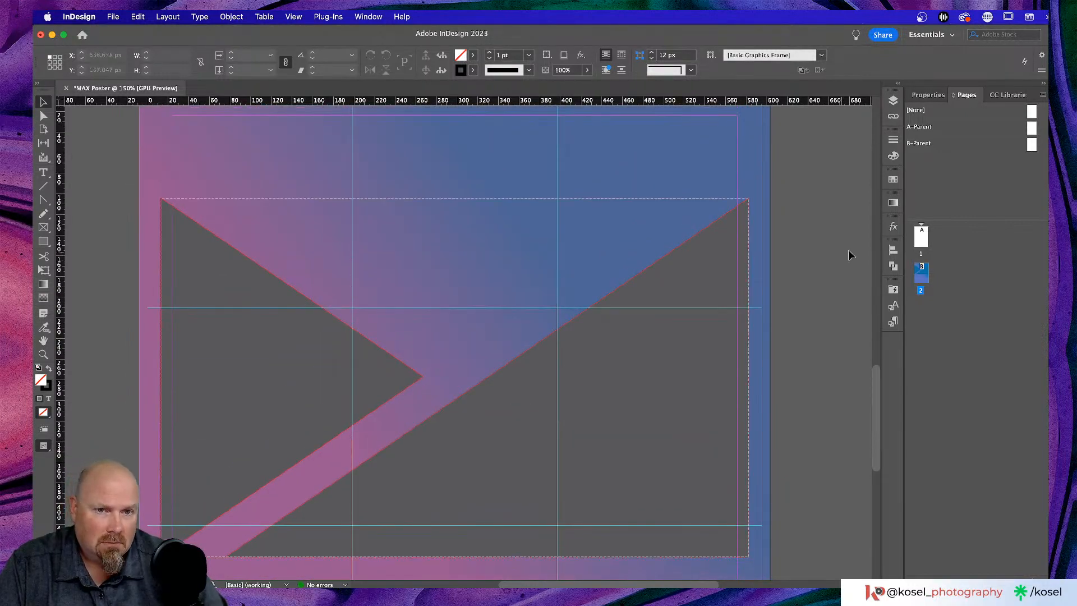
- Recolour the M's fill with the Color Picker, lowering red to 60 and setting brightness to 100%
click(680, 277)
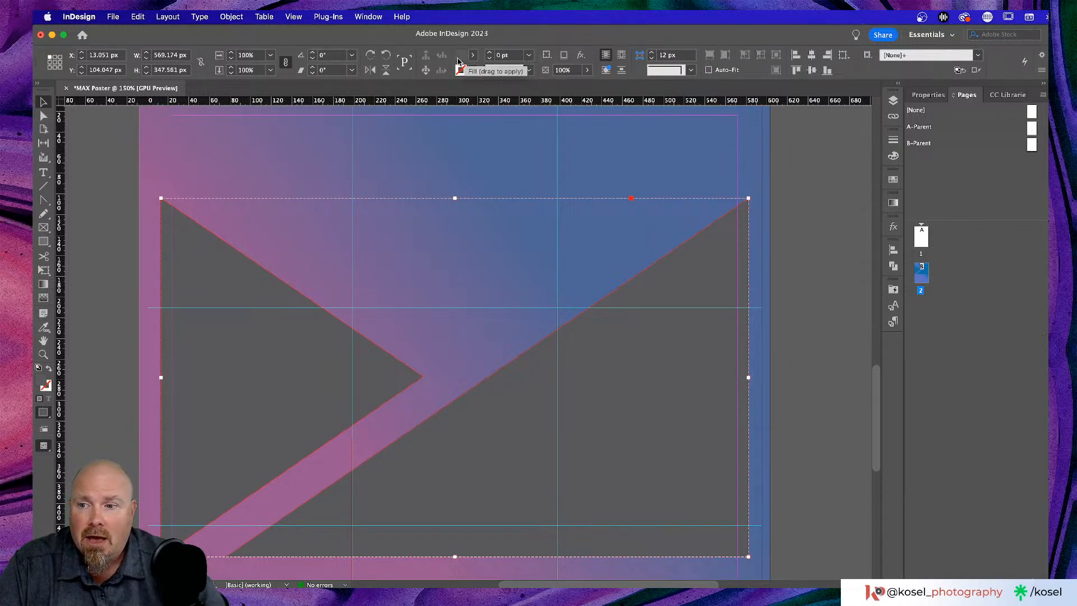
double_click(41, 380)
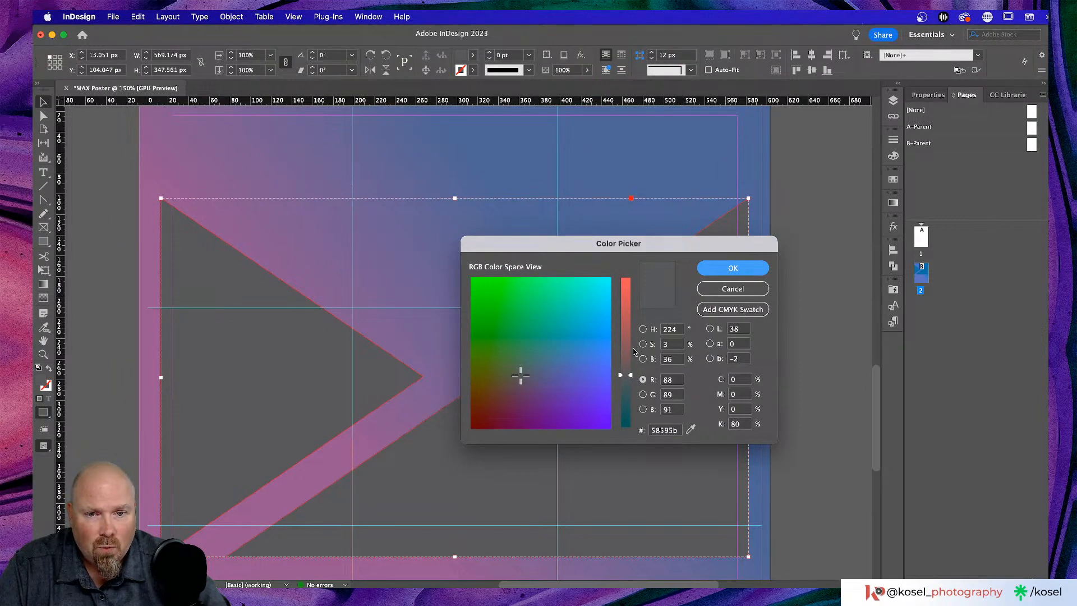
drag(632, 386, 630, 392)
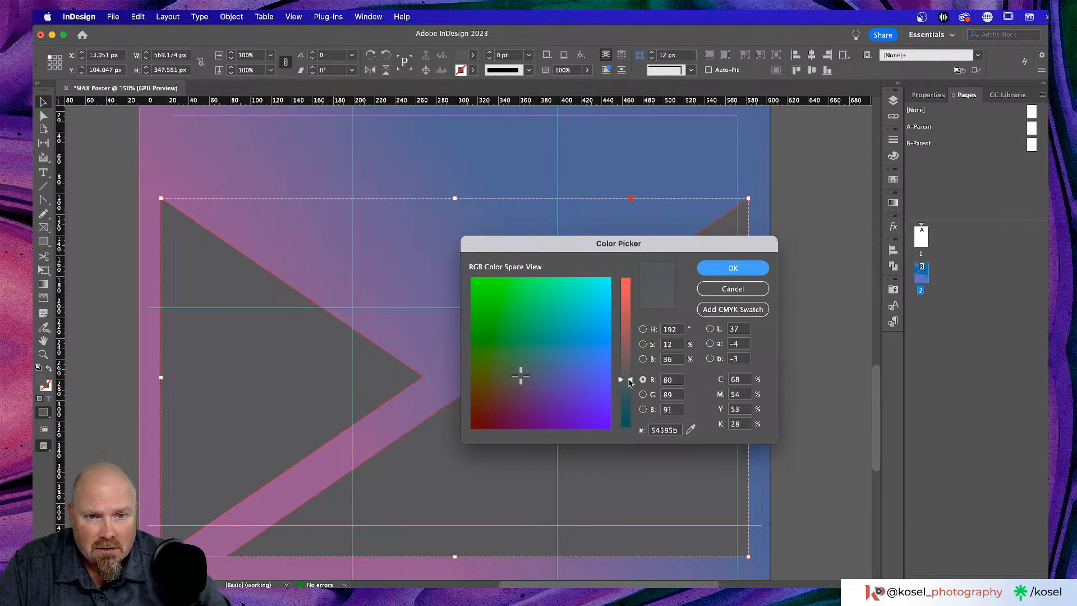
double_click(671, 359)
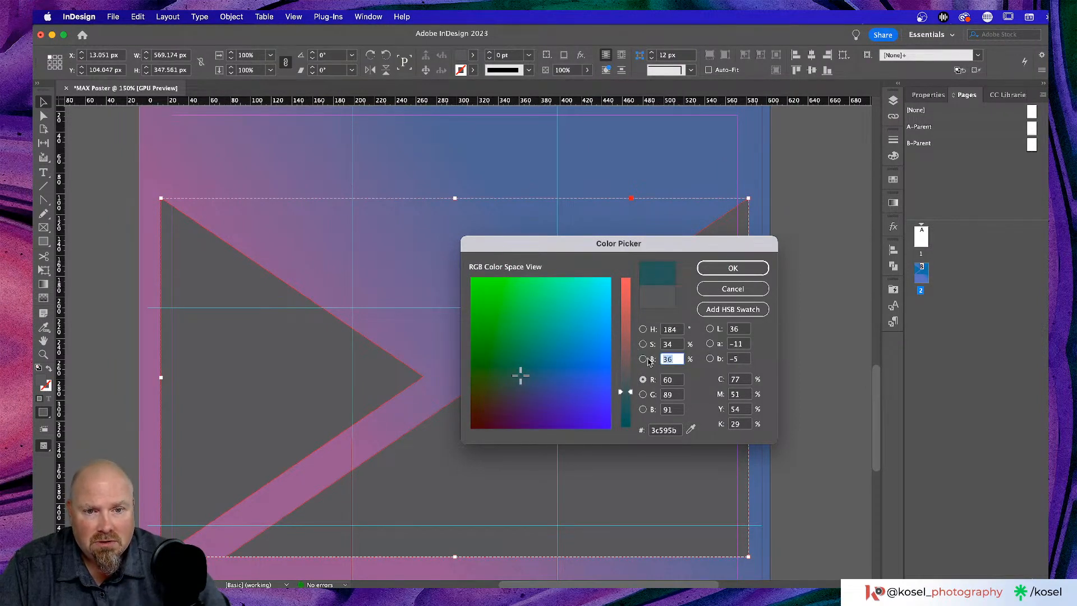
text(100)
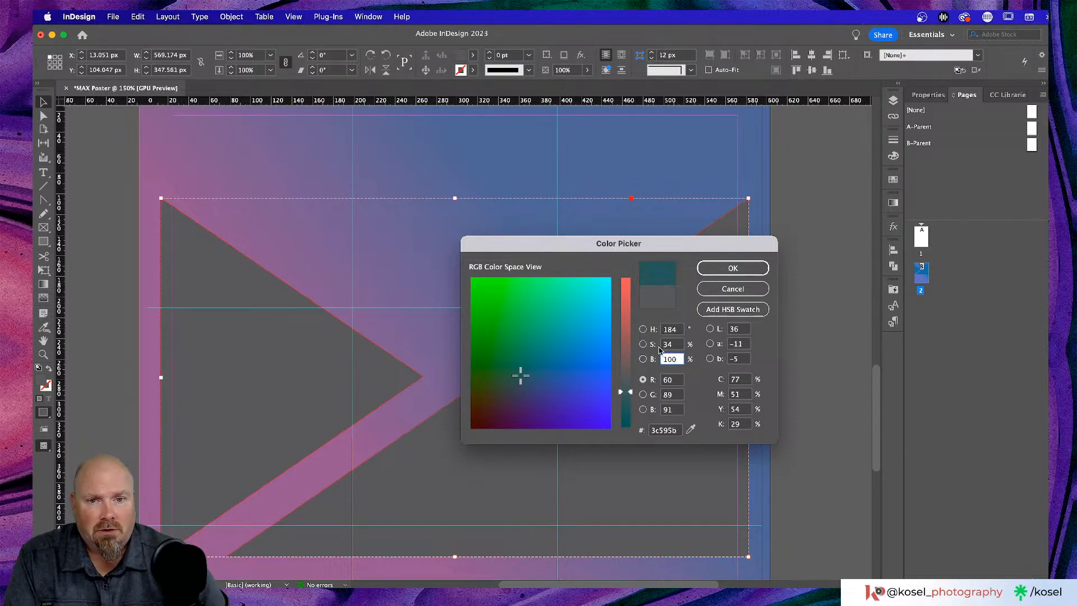
click(732, 268)
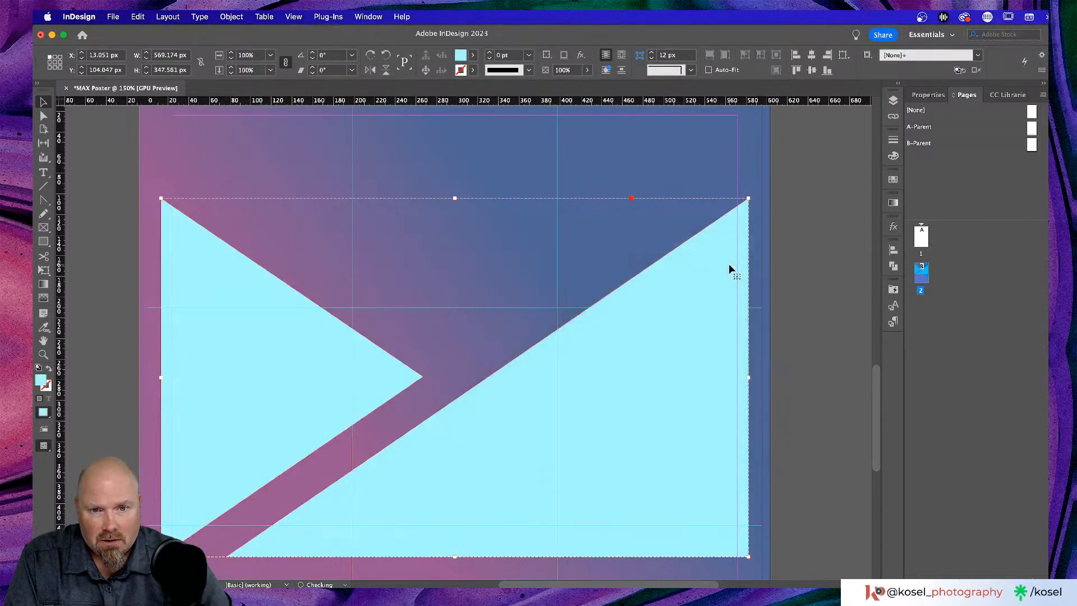
- Change the M's fill to white with hue 0°, saturation 0% and brightness 100%
double_click(43, 380)
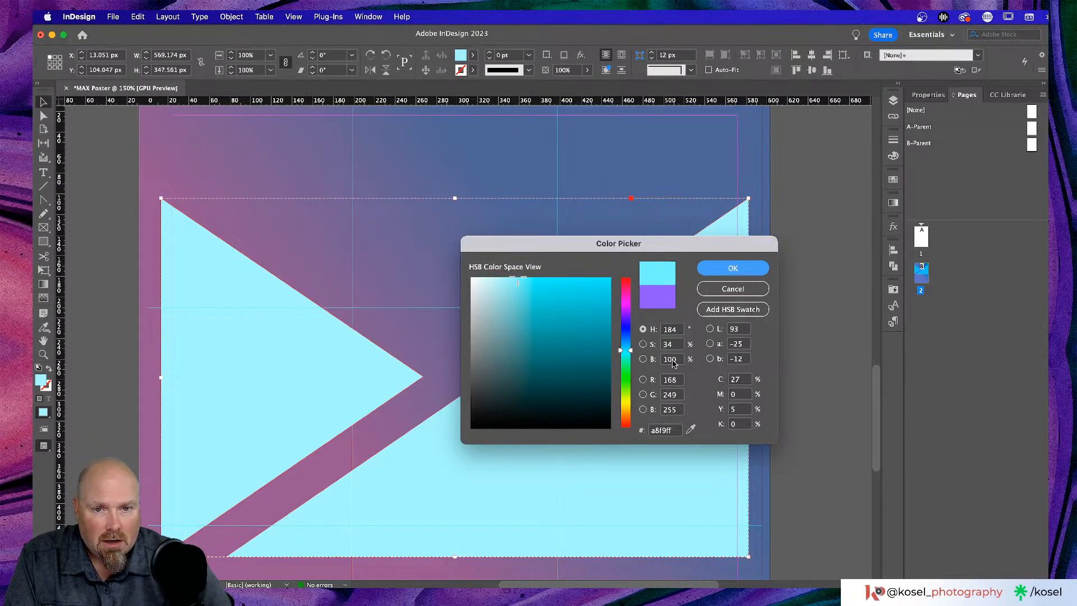
click(681, 358)
double_click(672, 357)
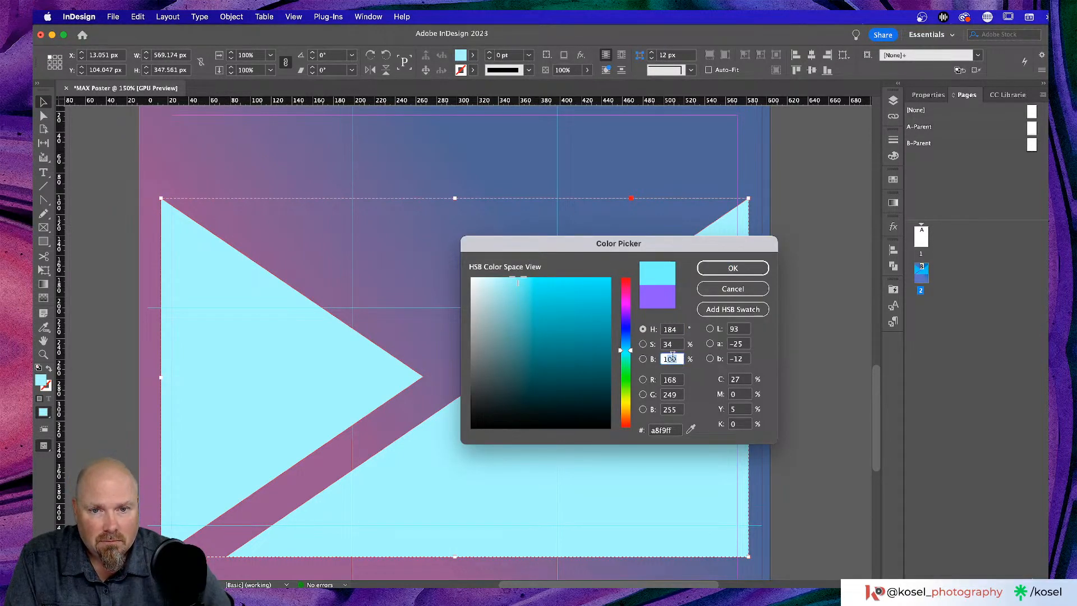
double_click(680, 330)
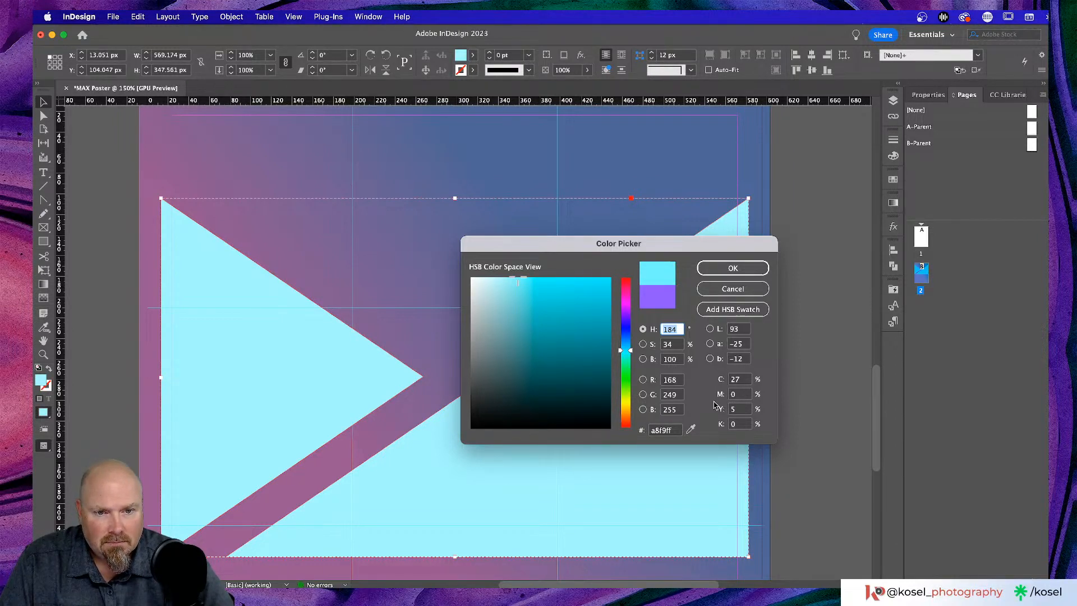
key(Tab)
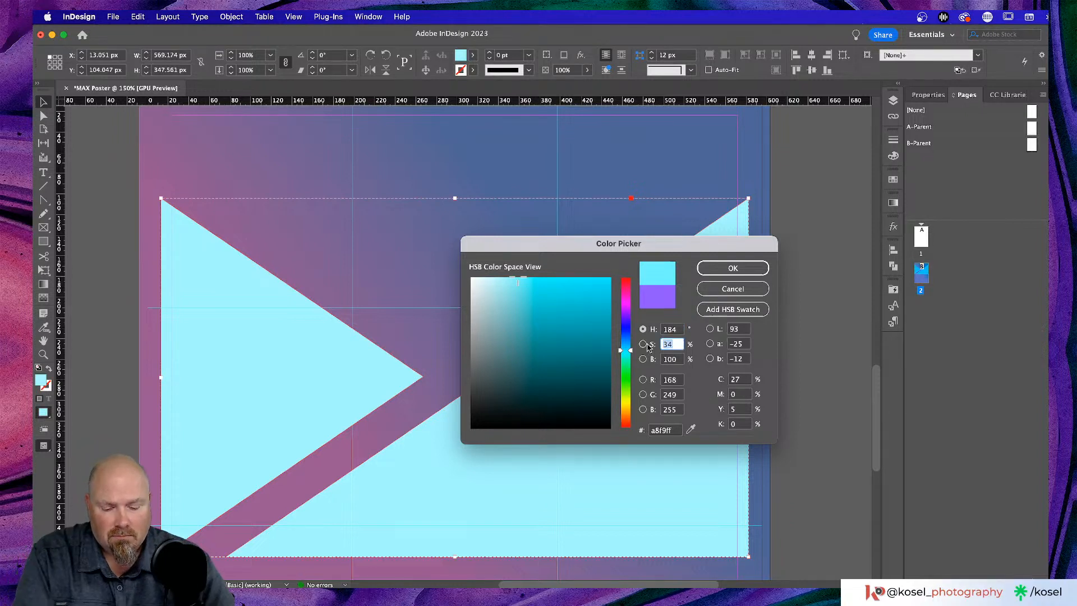
text(0)
double_click(678, 331)
text(0)
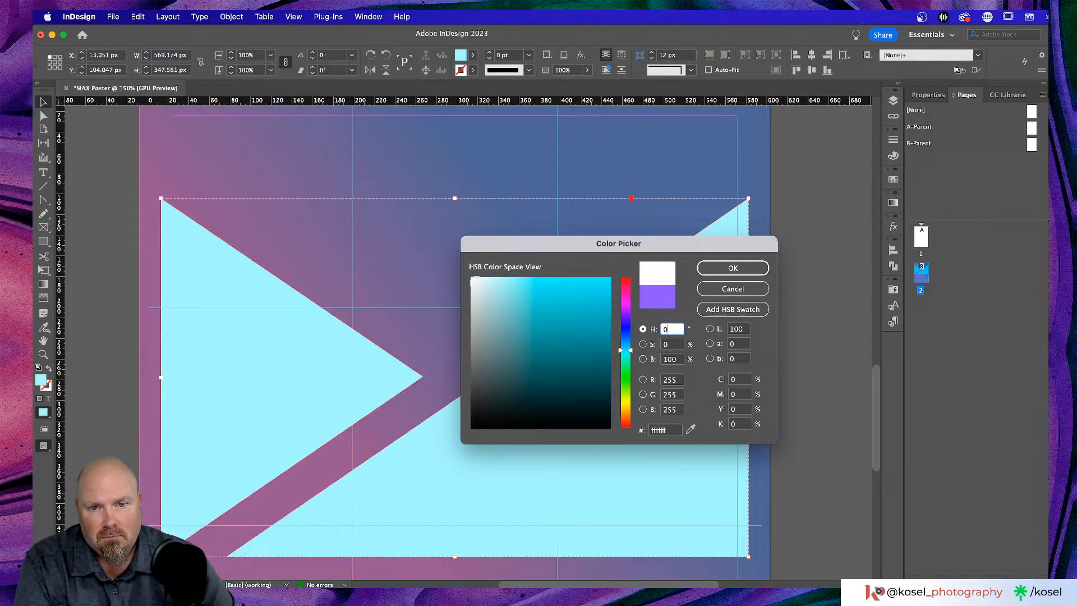
click(733, 268)
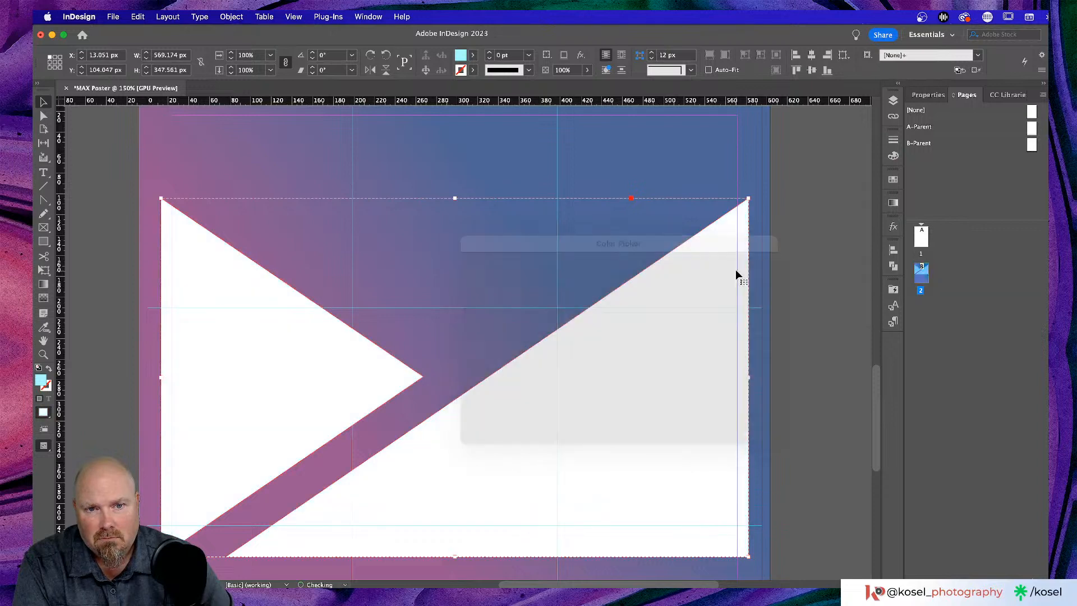
- Change the M's fill to black by setting its brightness to 0%, and deselect it
scroll(690, 340, down, 3)
scroll(688, 337, up, 1)
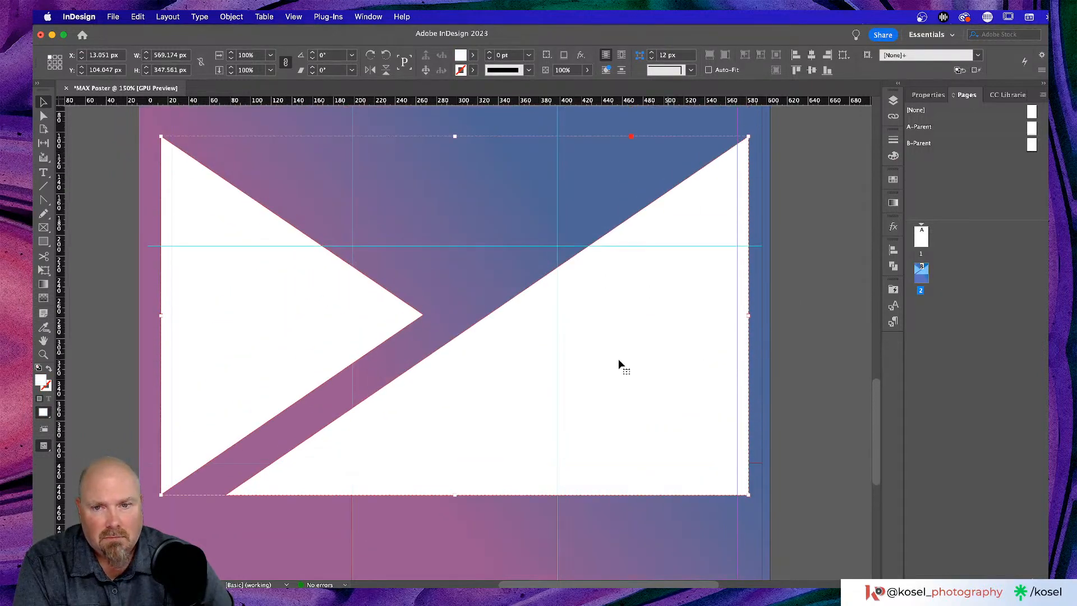
double_click(41, 382)
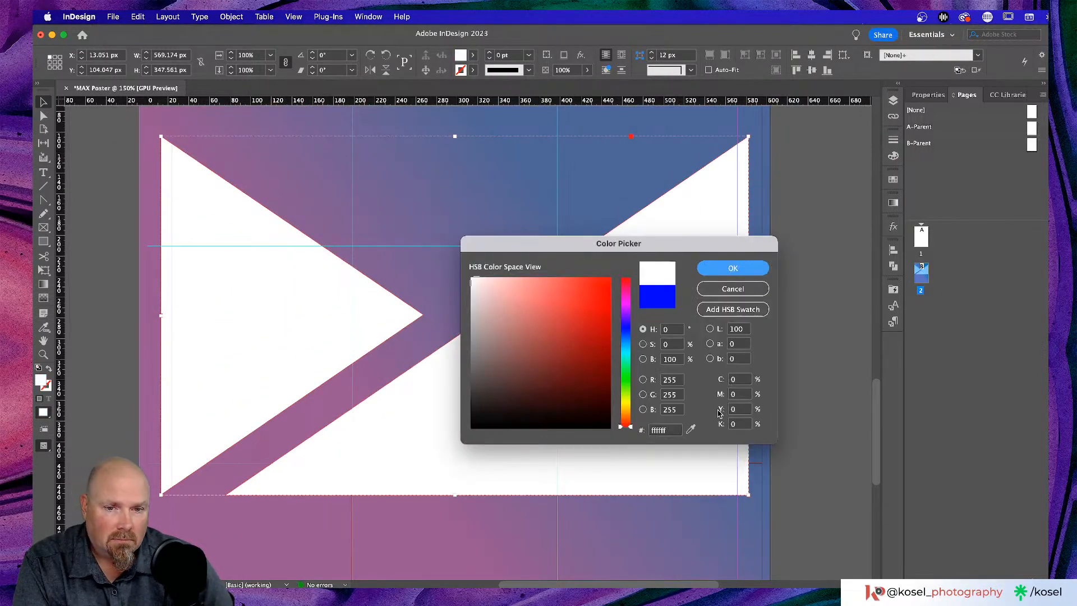
double_click(680, 360)
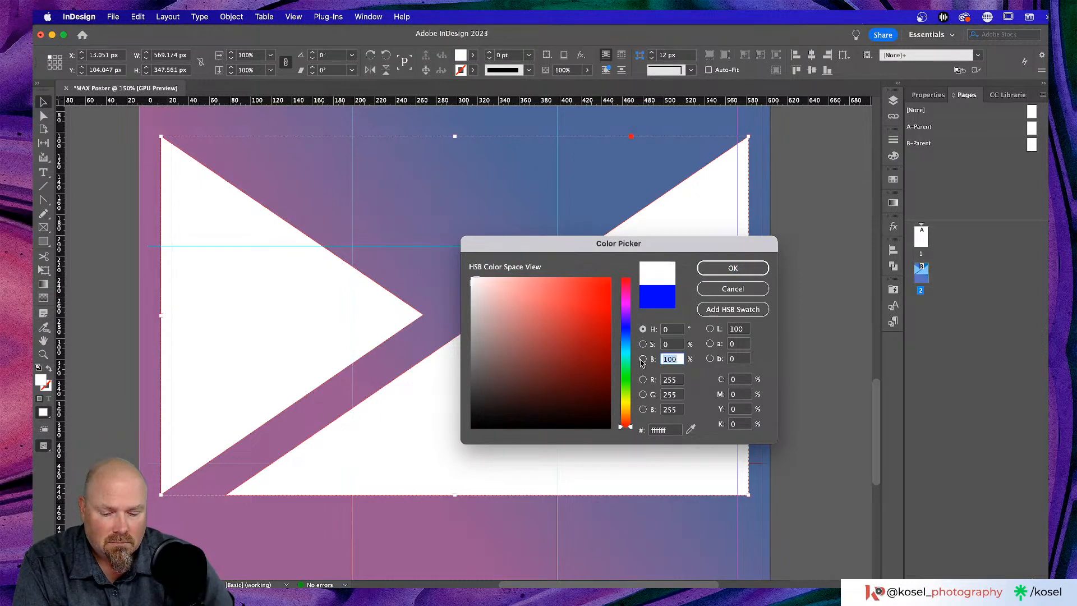
text(0)
key(Return)
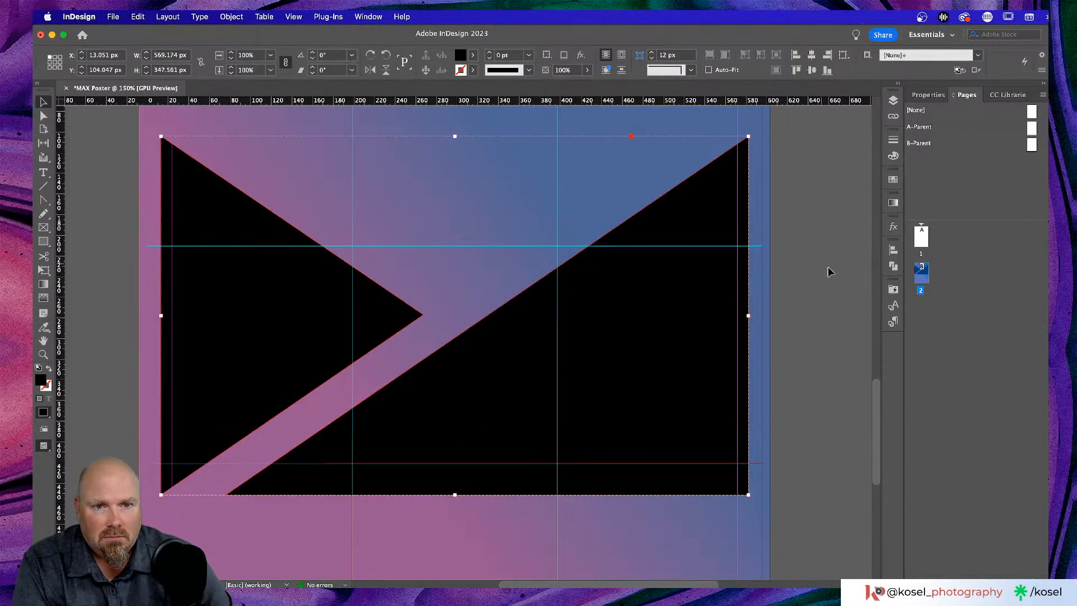
click(829, 272)
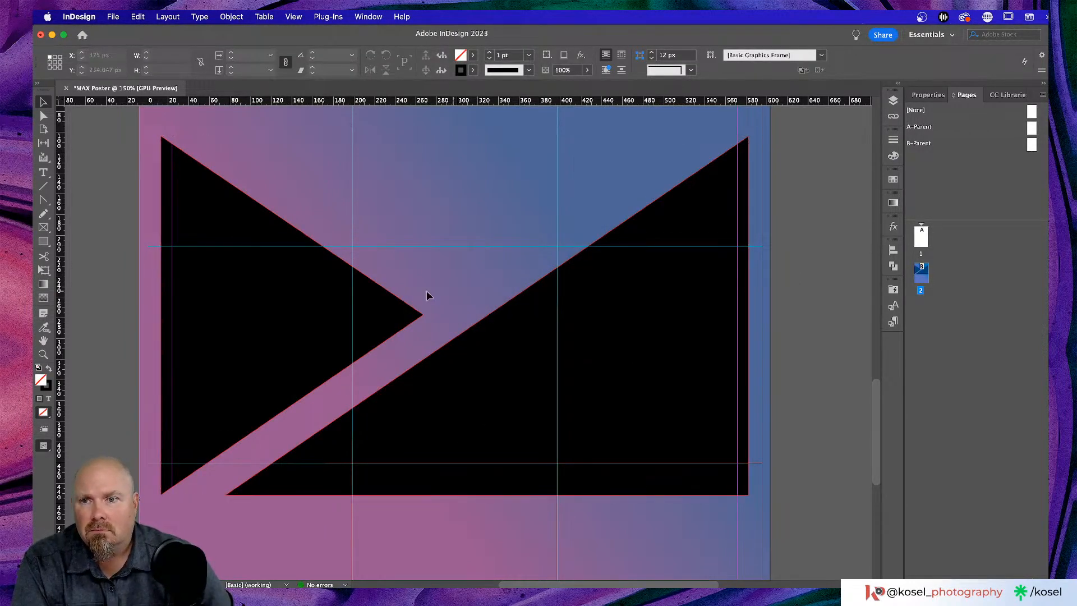
- Try a [Paper] stroke on the black M and reset its stroke to [None]
click(233, 311)
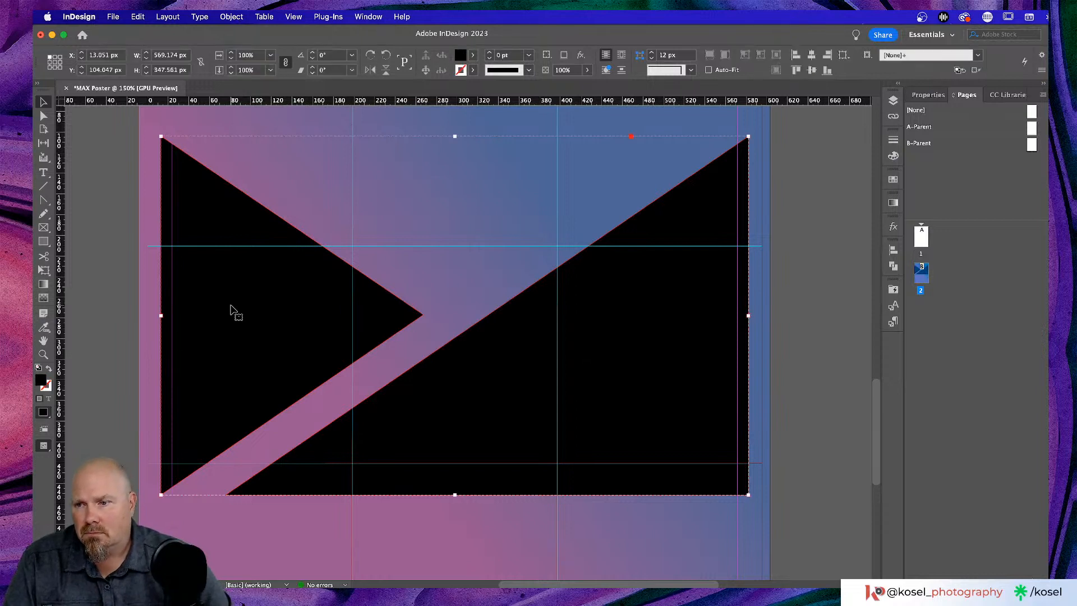
click(471, 71)
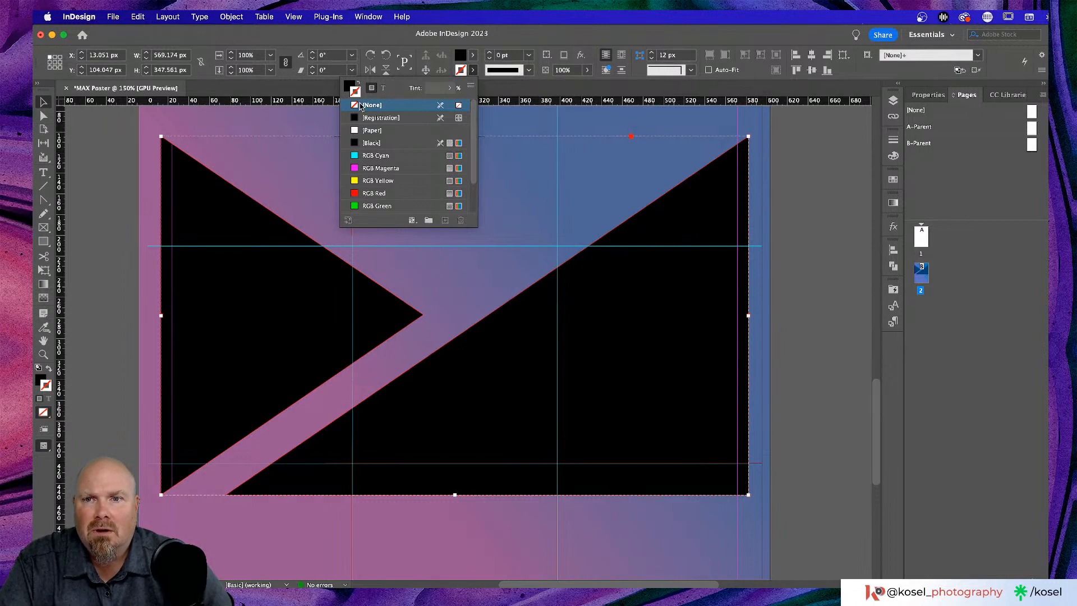
click(367, 130)
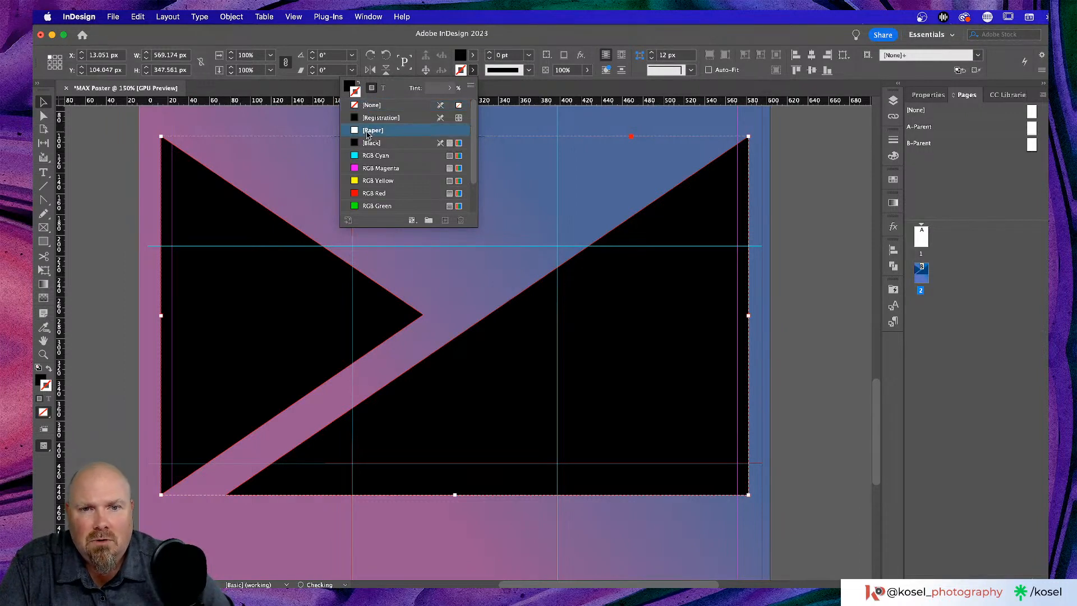
click(355, 105)
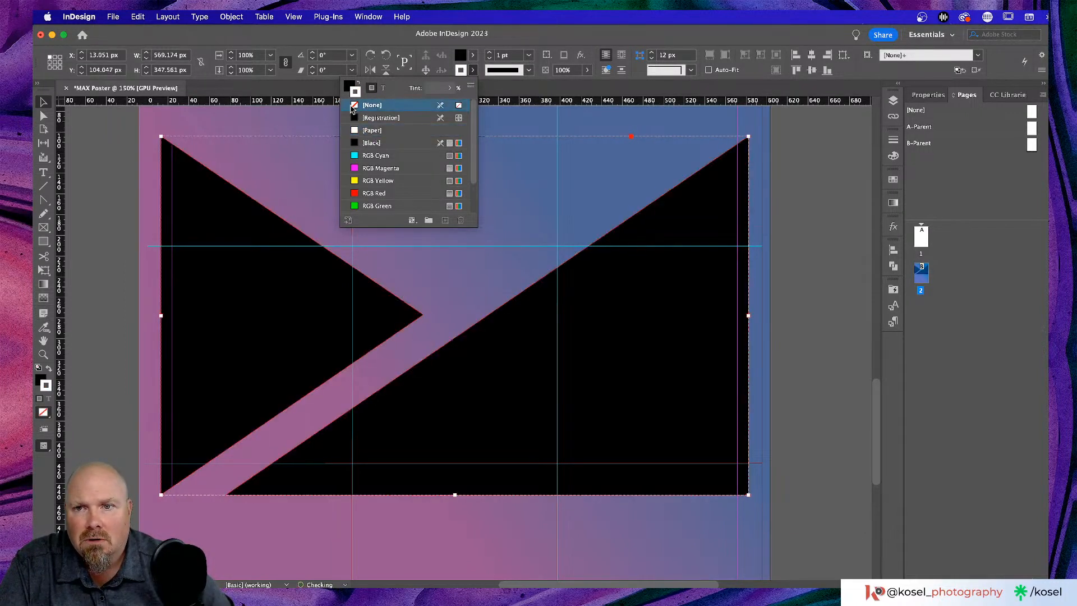
click(824, 147)
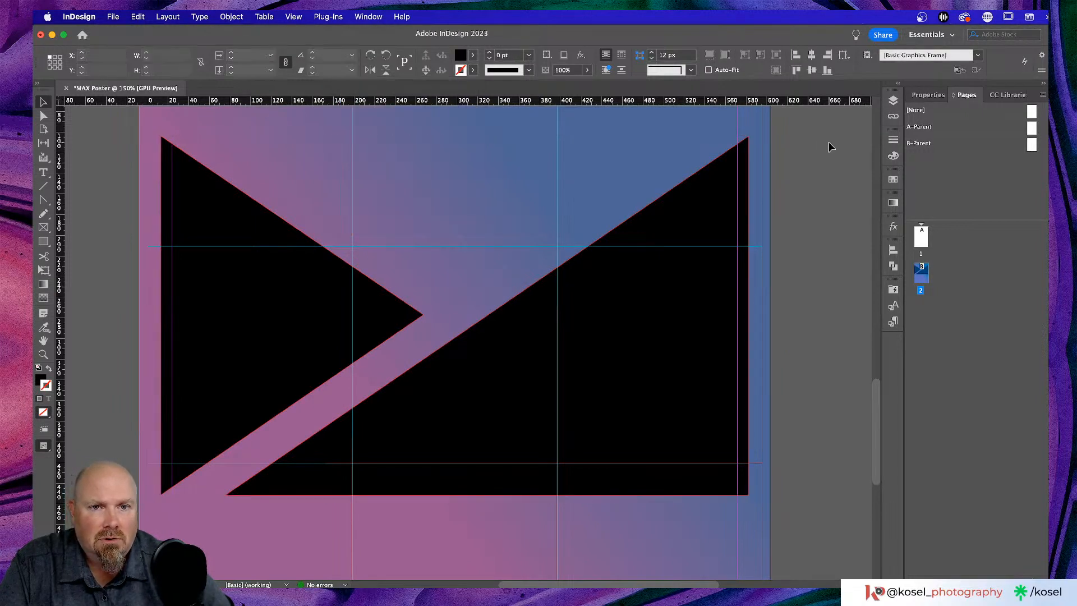
- Try scaling the M down proportionally to about 415 × 264 px and undo the resize
scroll(810, 156, up, 2)
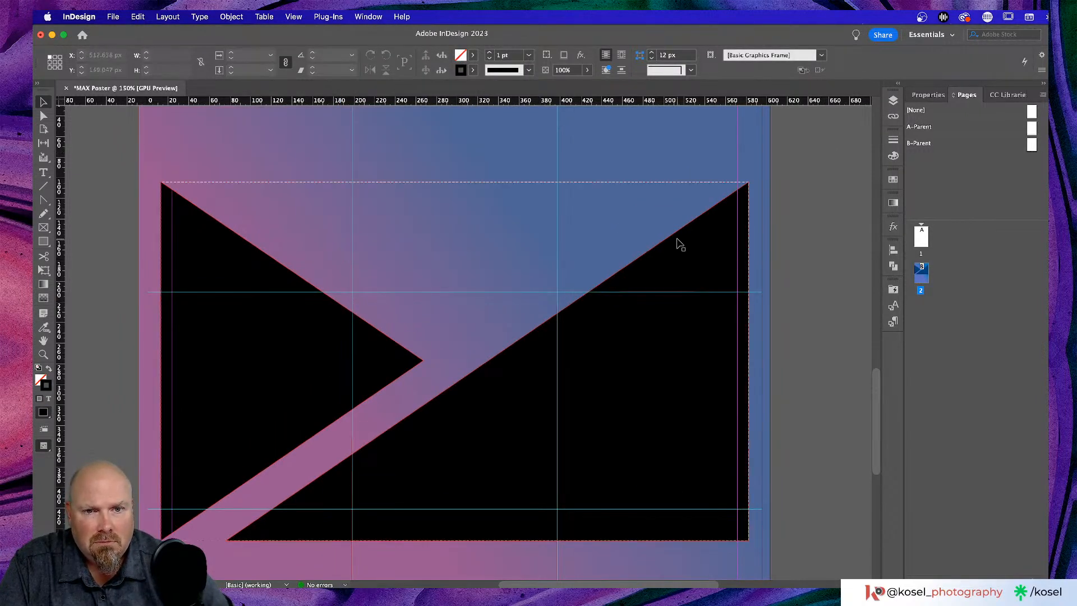
click(749, 179)
drag(749, 182, 590, 265)
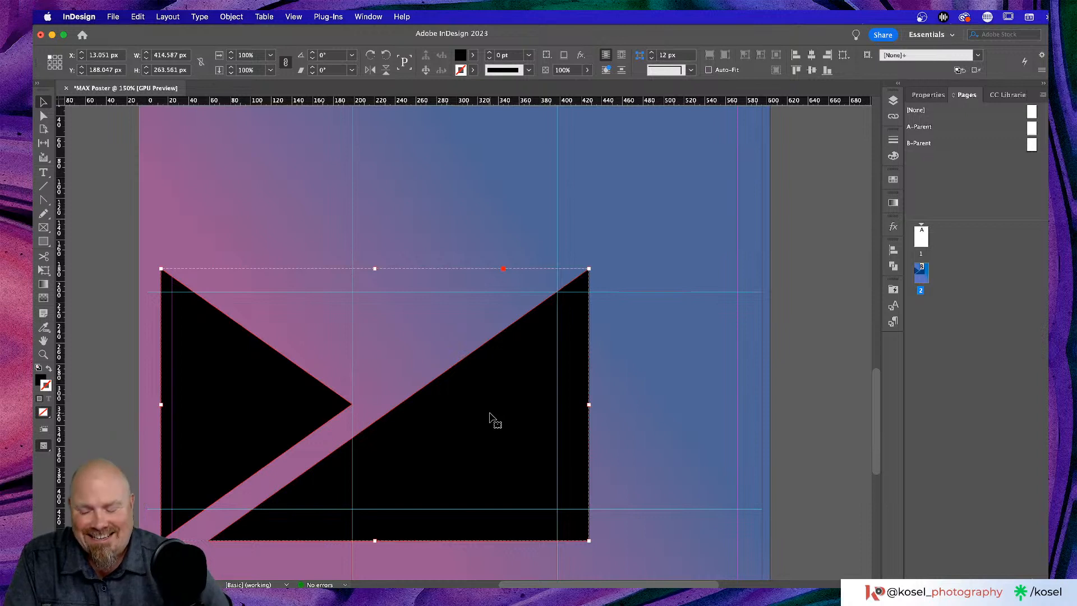
key(super+z)
click(836, 218)
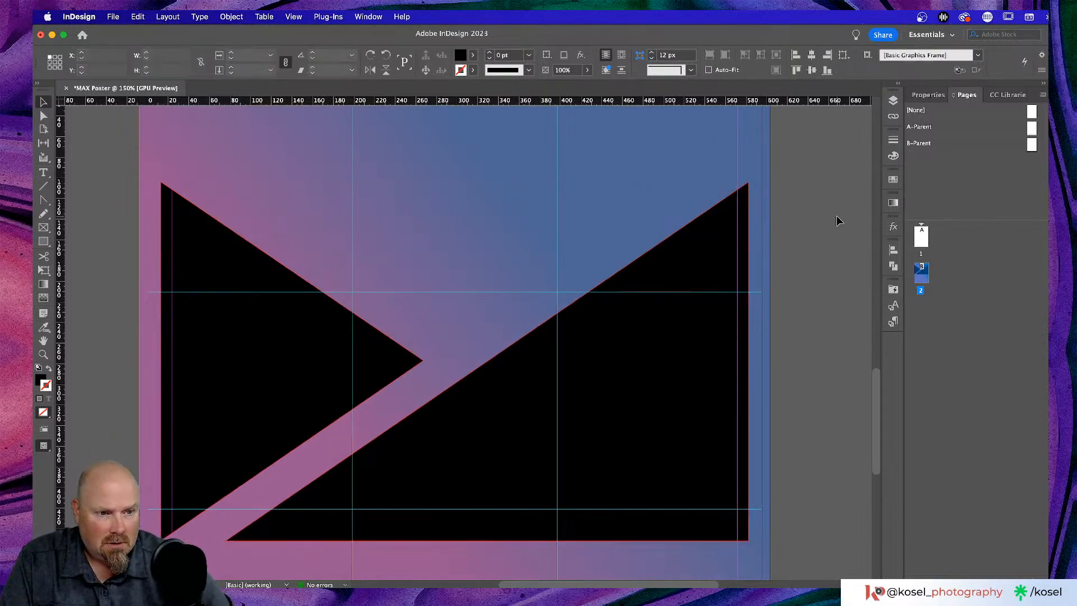
- Scale the M proportionally to about 335 × 204 px and move it up the page so its right edge meets the vertical guide
scroll(836, 218, down, 3)
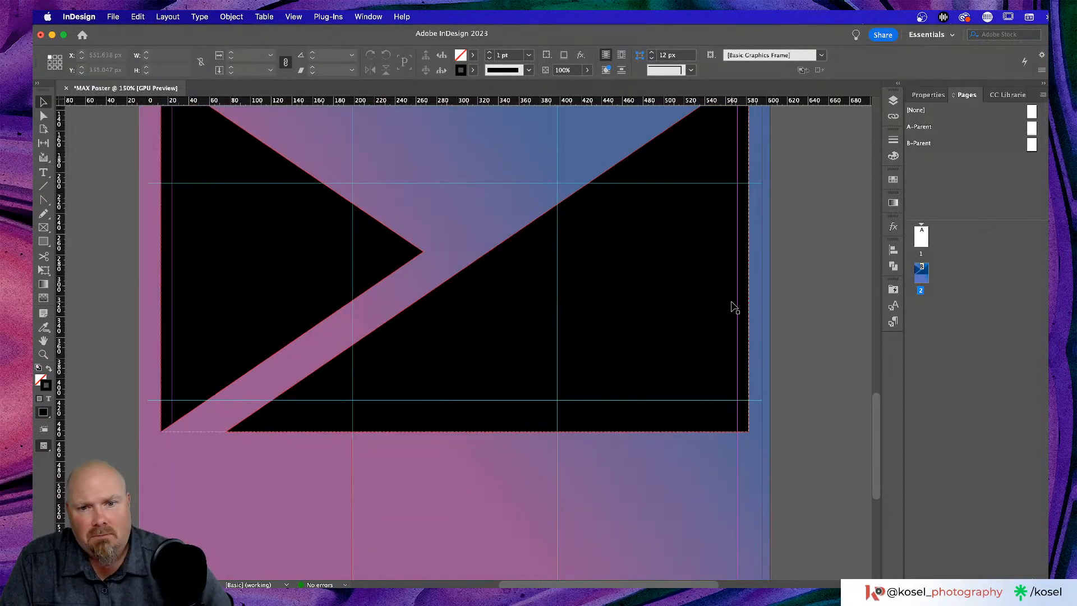
key(super+1)
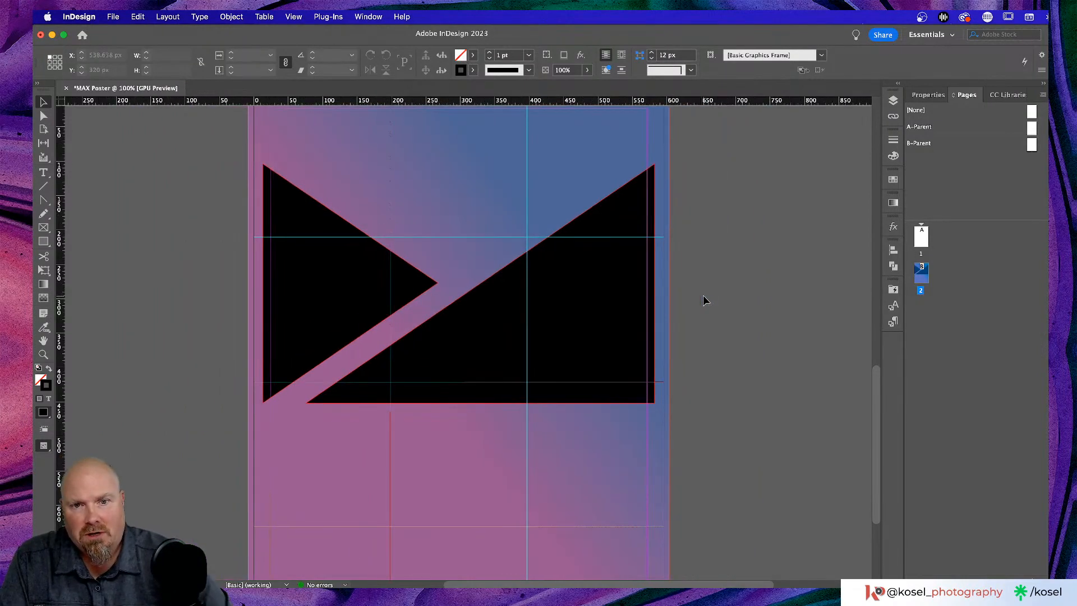
click(593, 288)
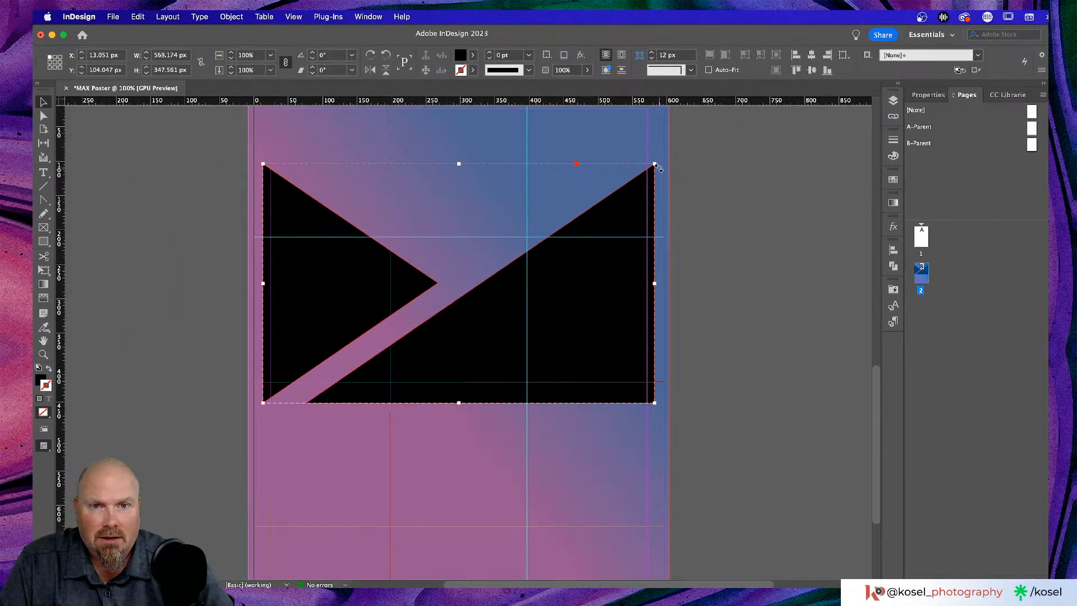
drag(657, 161, 495, 291)
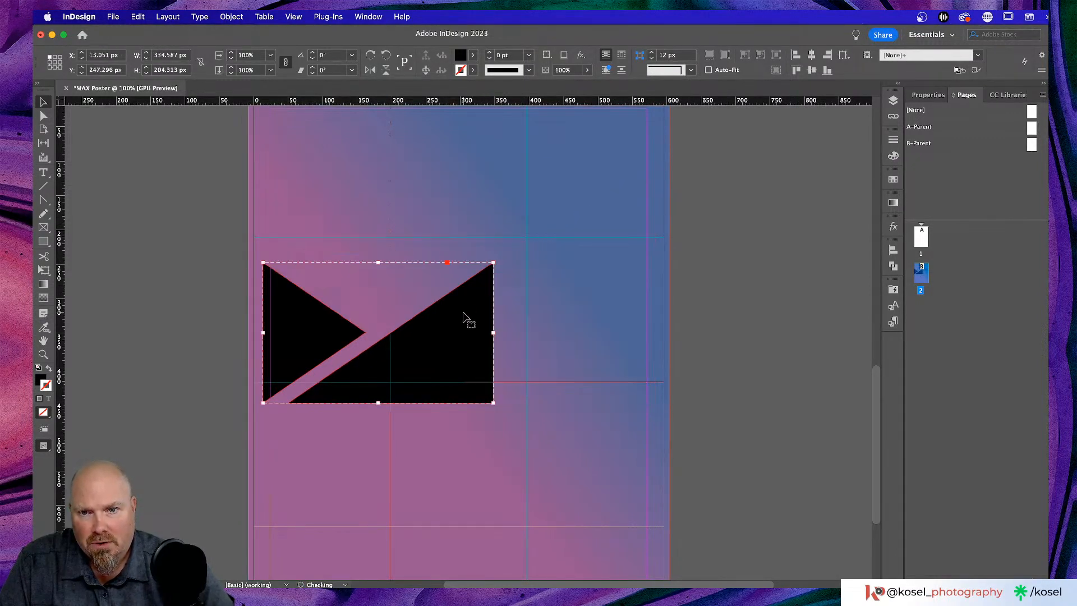
drag(492, 331, 525, 210)
click(830, 193)
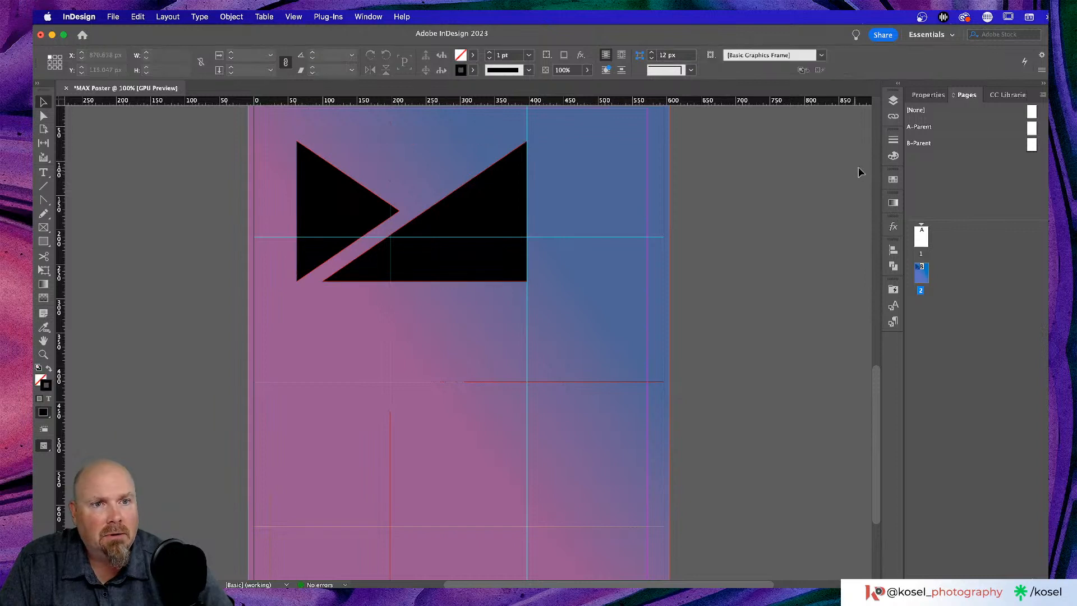
- Place the Artwork 3 M from the Adobe Icons library in the lower half of the poster, about 273 × 167 px
click(1004, 96)
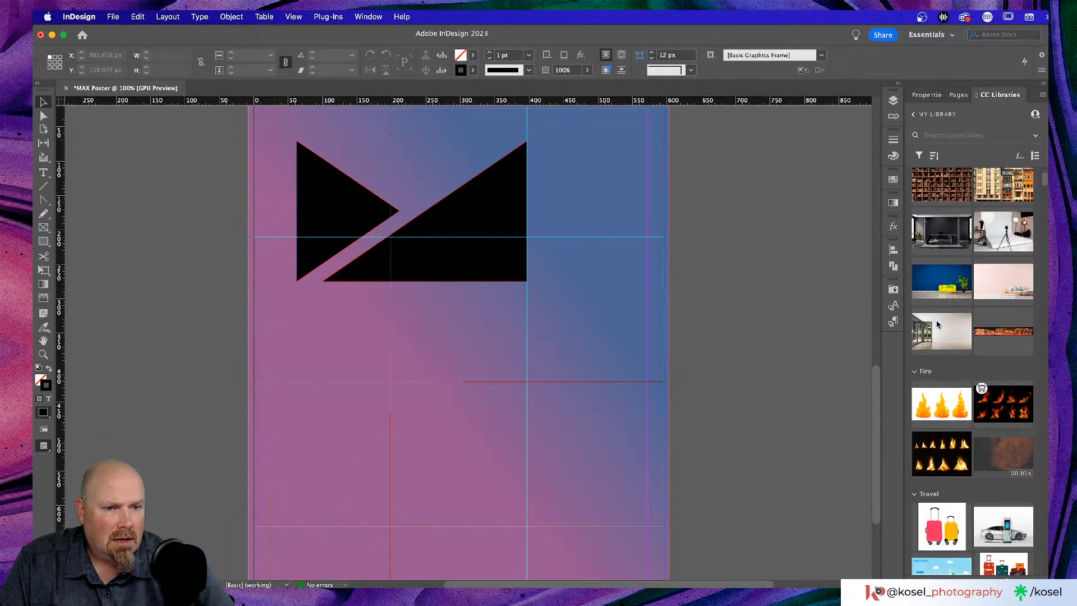
click(915, 114)
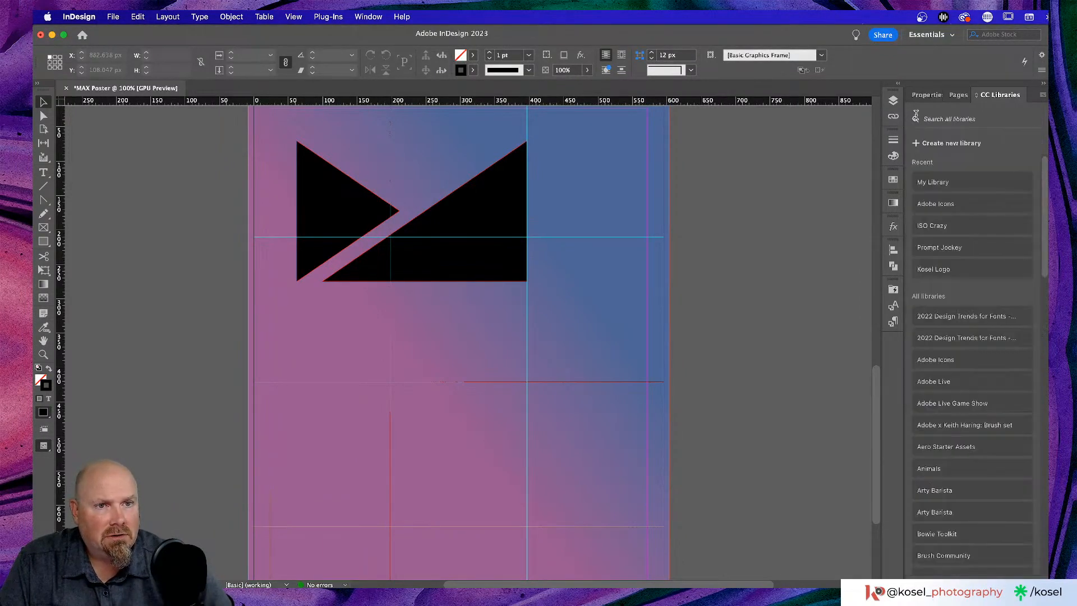
click(947, 203)
scroll(964, 331, down, 3)
scroll(964, 330, down, 5)
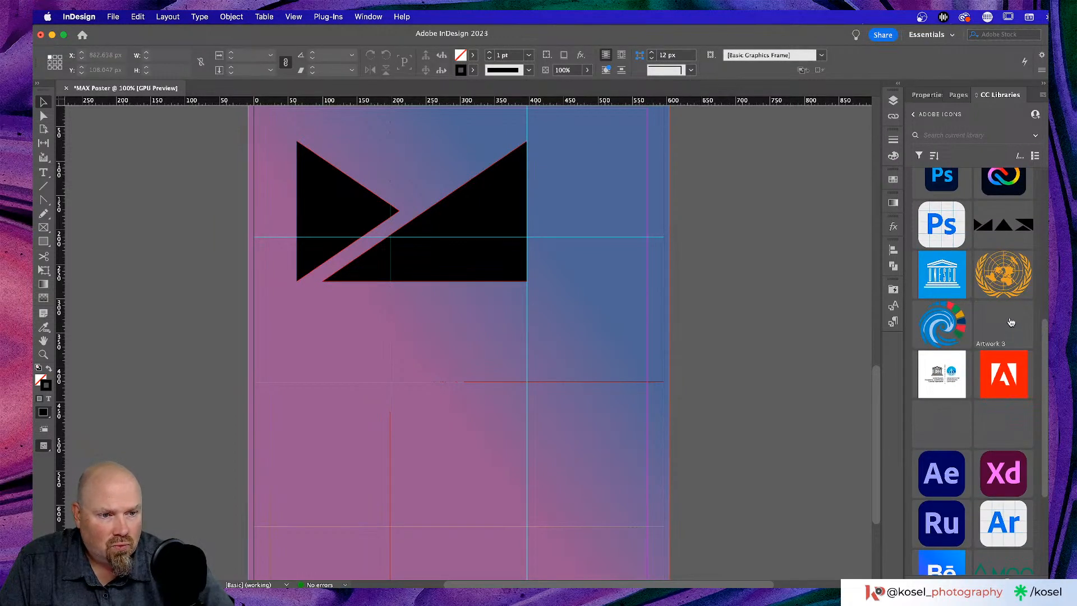
drag(1011, 322, 521, 452)
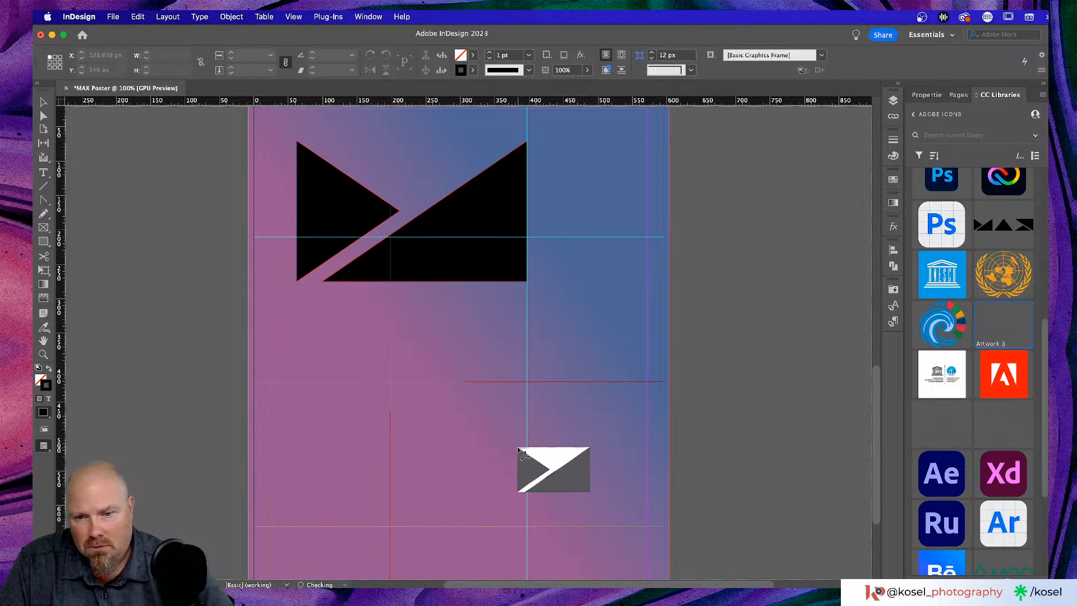
drag(399, 407, 588, 521)
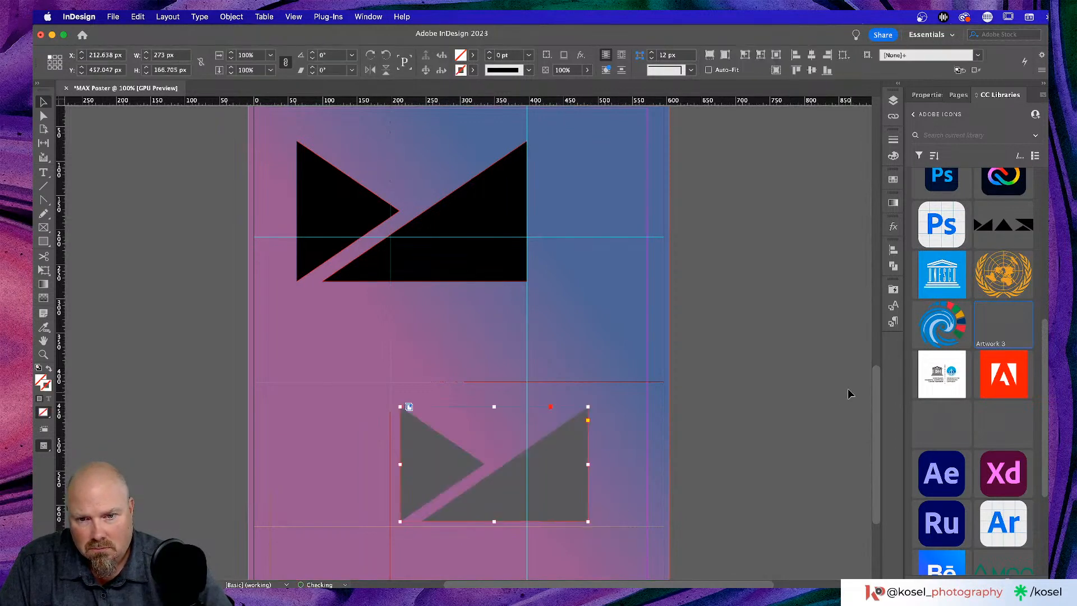
click(704, 438)
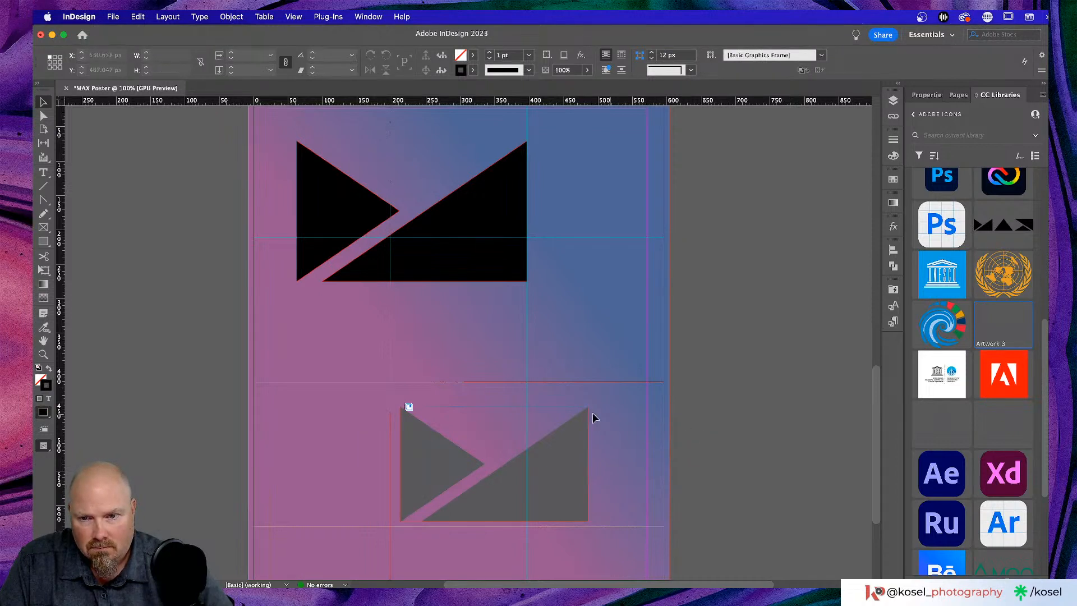
- Compare the black M with the grey library M on the poster, in normal view and in preview mode
scroll(594, 417, down, 5)
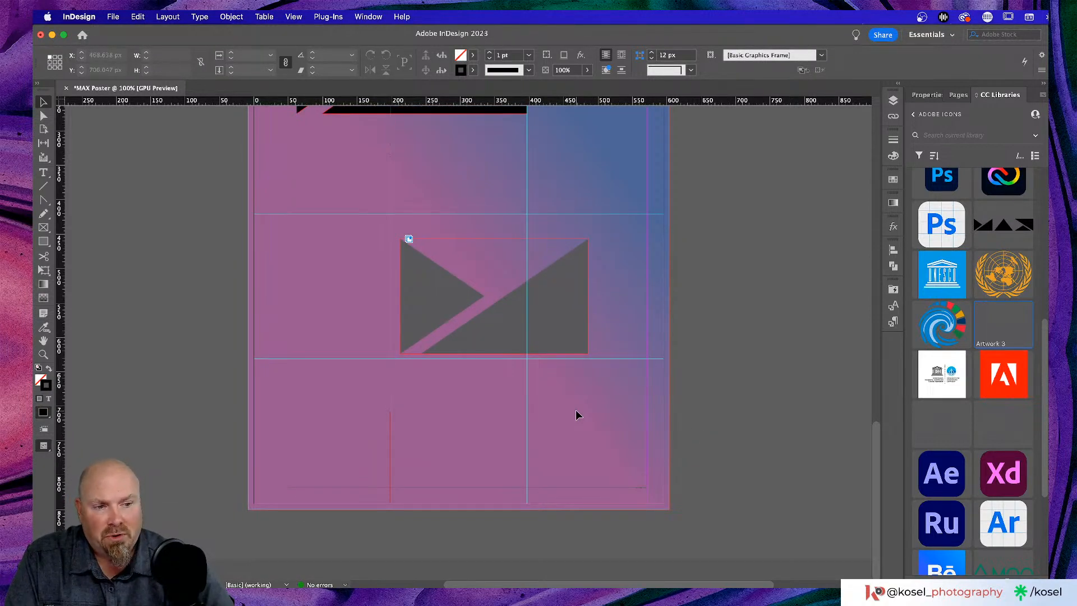
scroll(577, 415, up, 5)
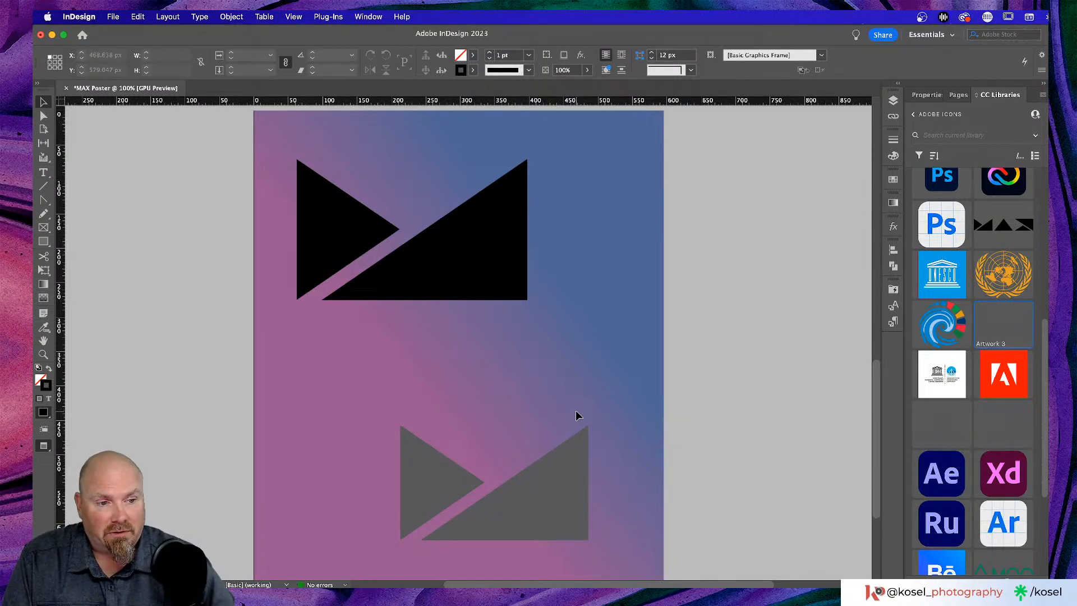
key(w)
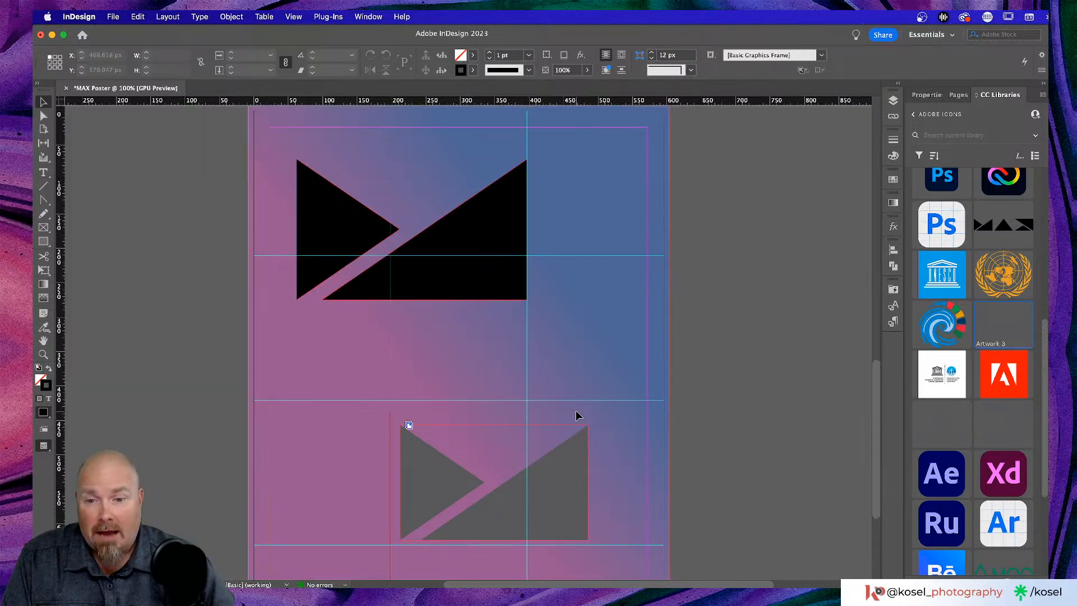
key(w)
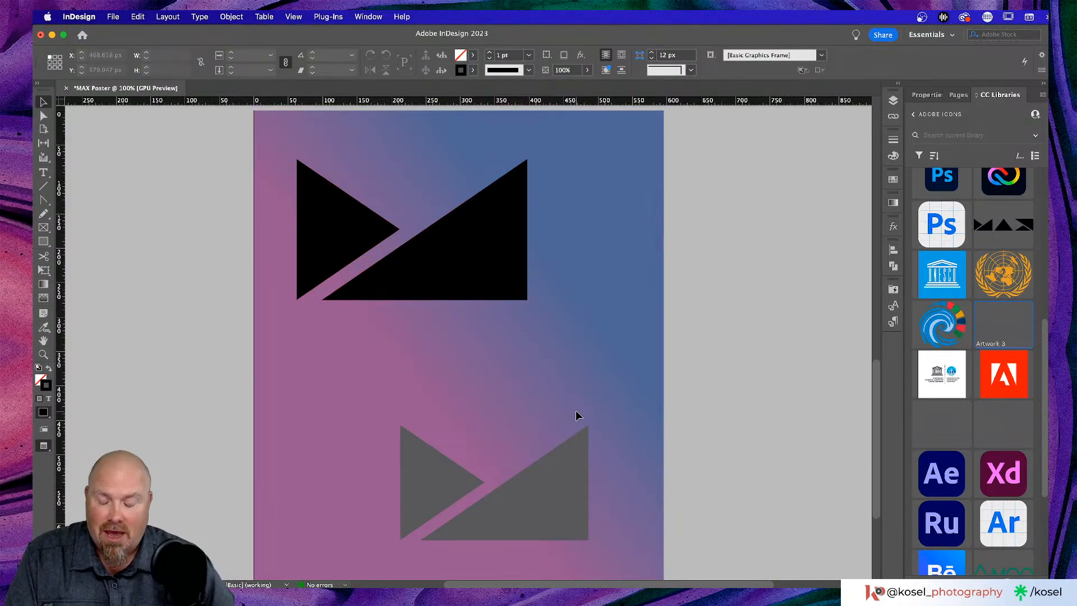
key(w)
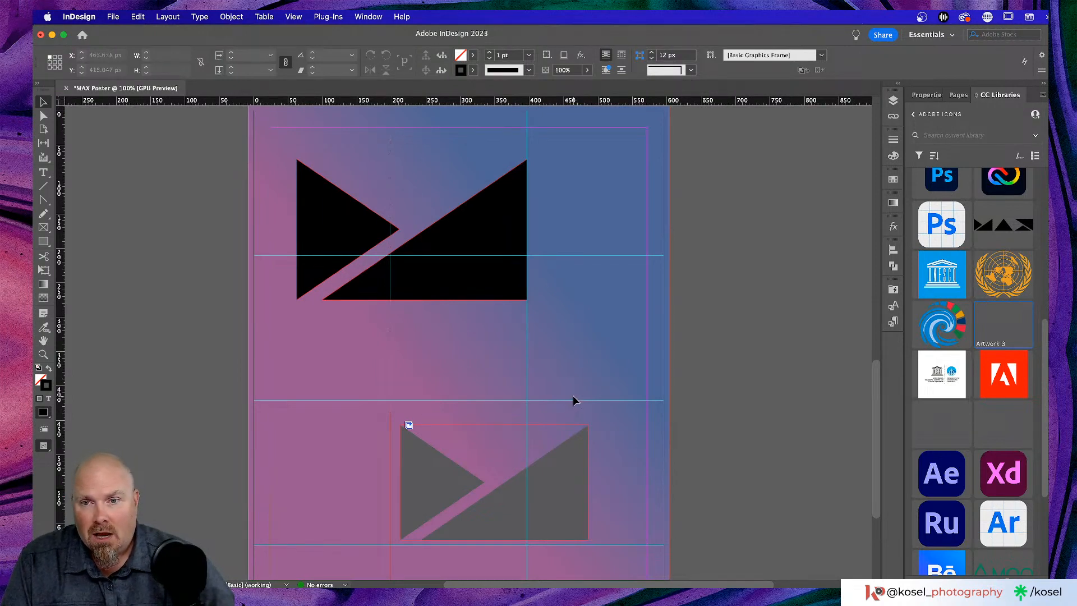
scroll(573, 400, down, 3)
click(409, 346)
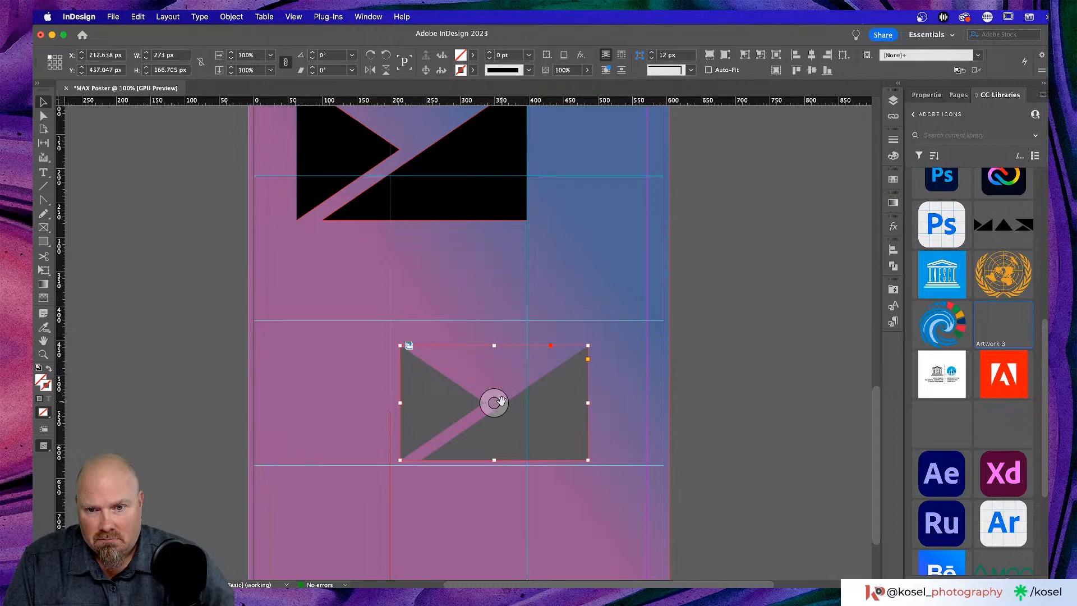
click(729, 327)
scroll(729, 327, up, 6)
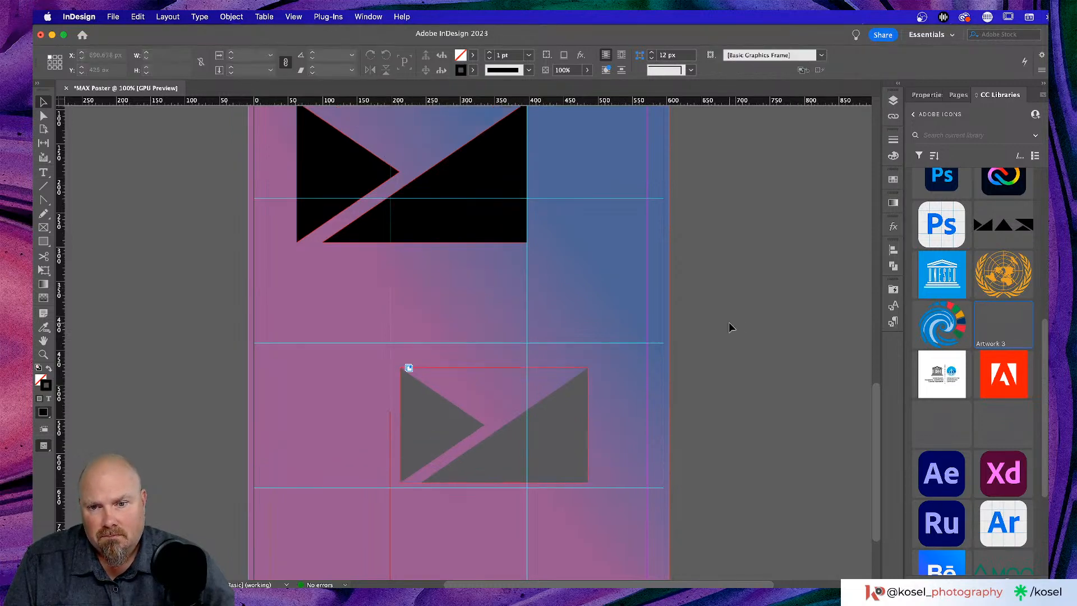
scroll(729, 327, down, 5)
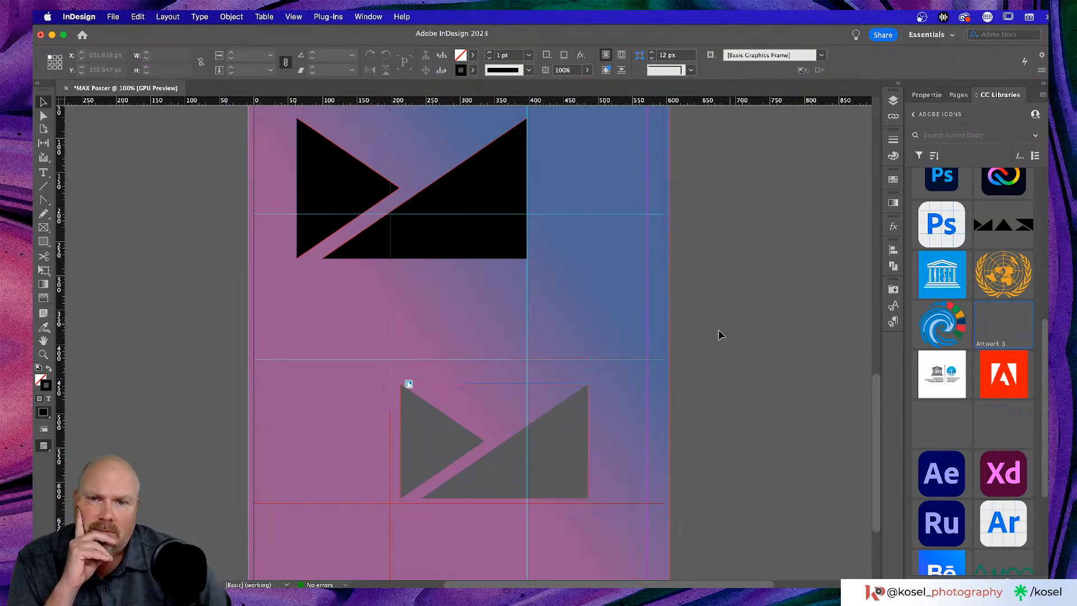
- Delete the black M from the upper part of the poster and check the document's layers
click(470, 243)
key(BackSpace)
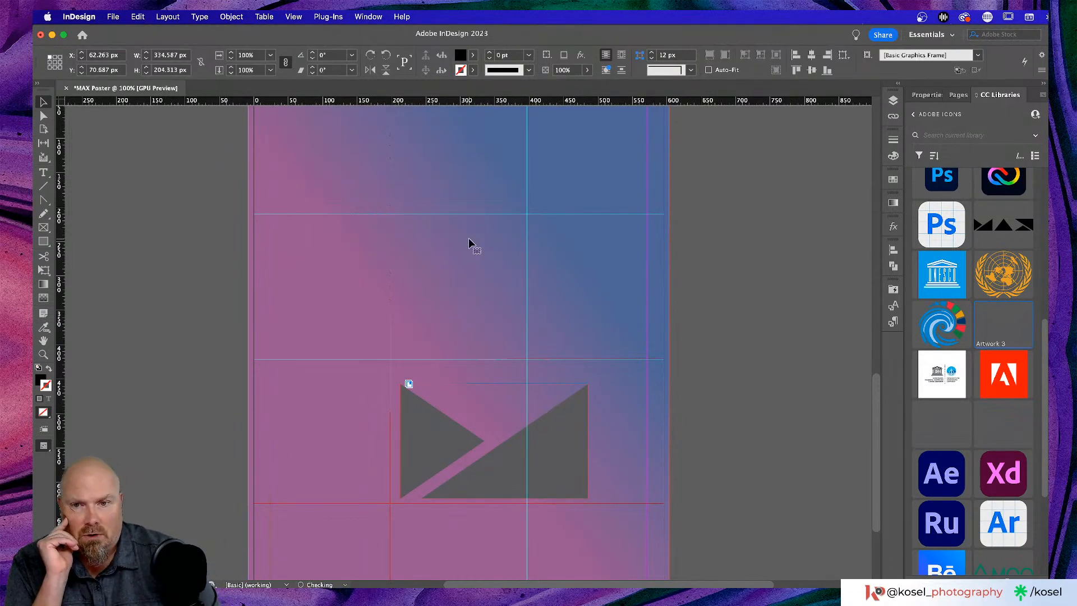
scroll(481, 238, down, 5)
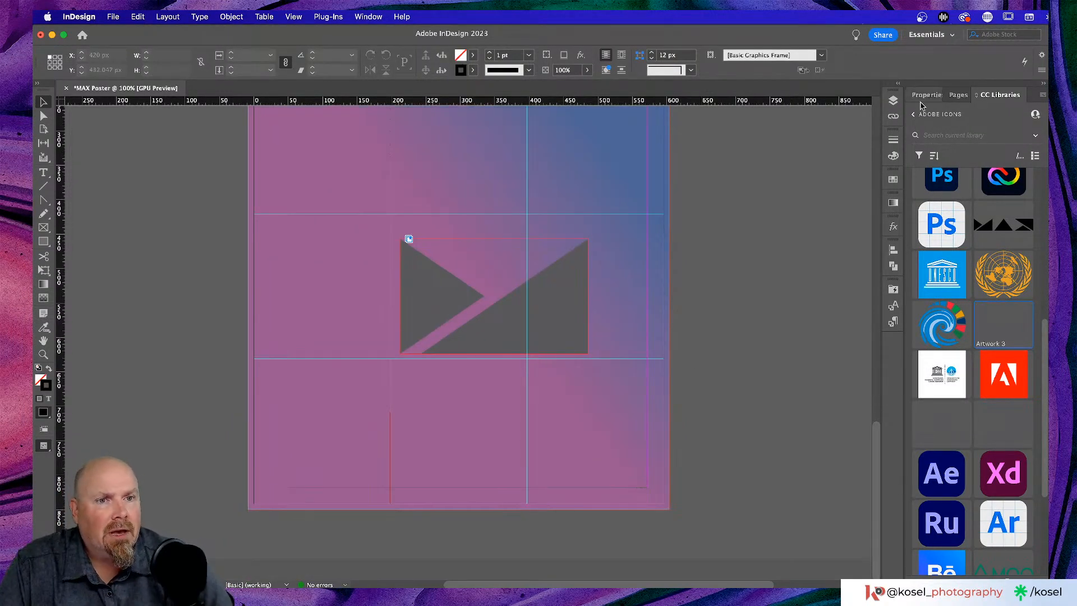
click(890, 104)
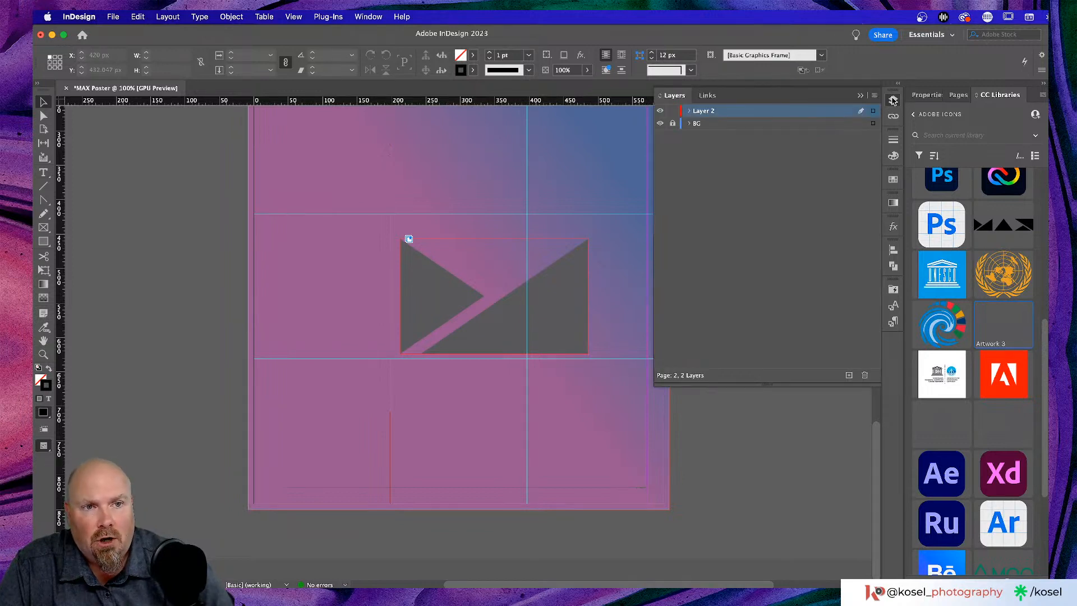
click(892, 102)
- Place the Artwork 2 A from the library about 366 × 226 px and move it to X 125 px, Y 28 px
scroll(565, 318, up, 8)
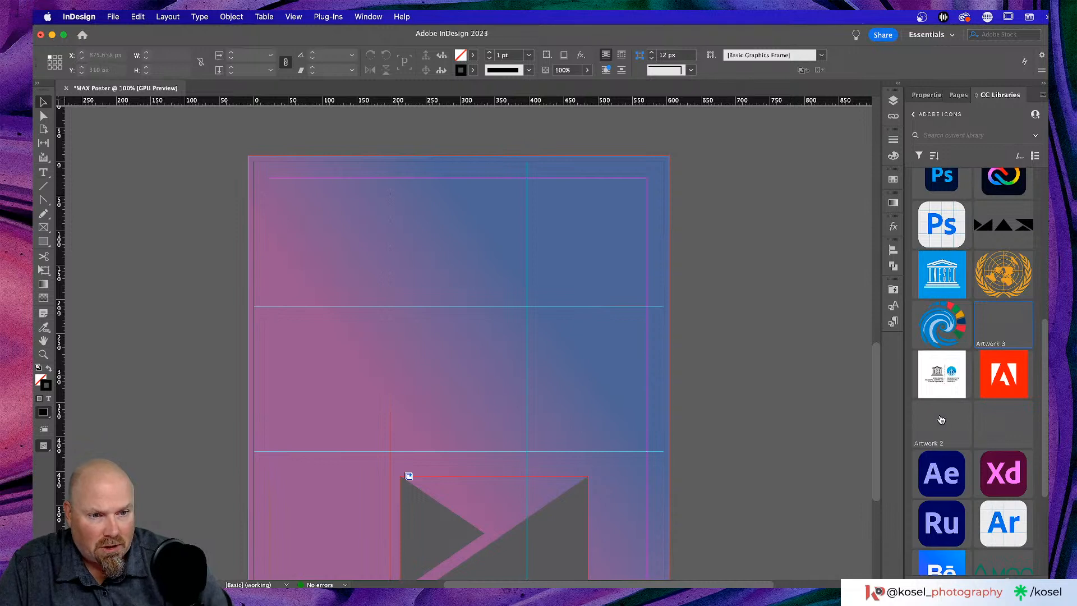
drag(939, 420, 348, 245)
drag(302, 208, 572, 399)
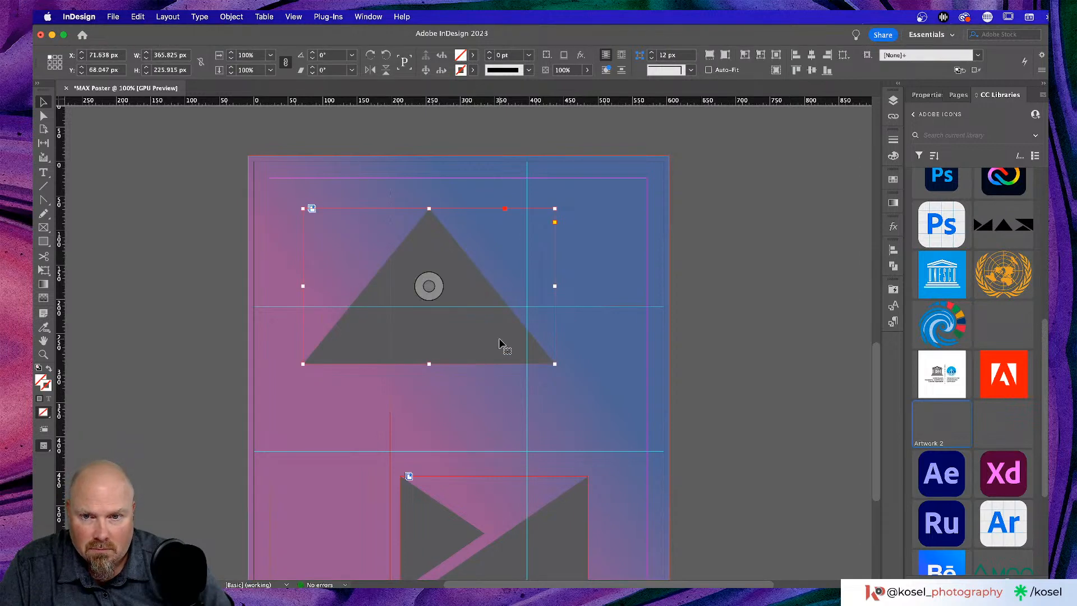
drag(498, 346, 536, 316)
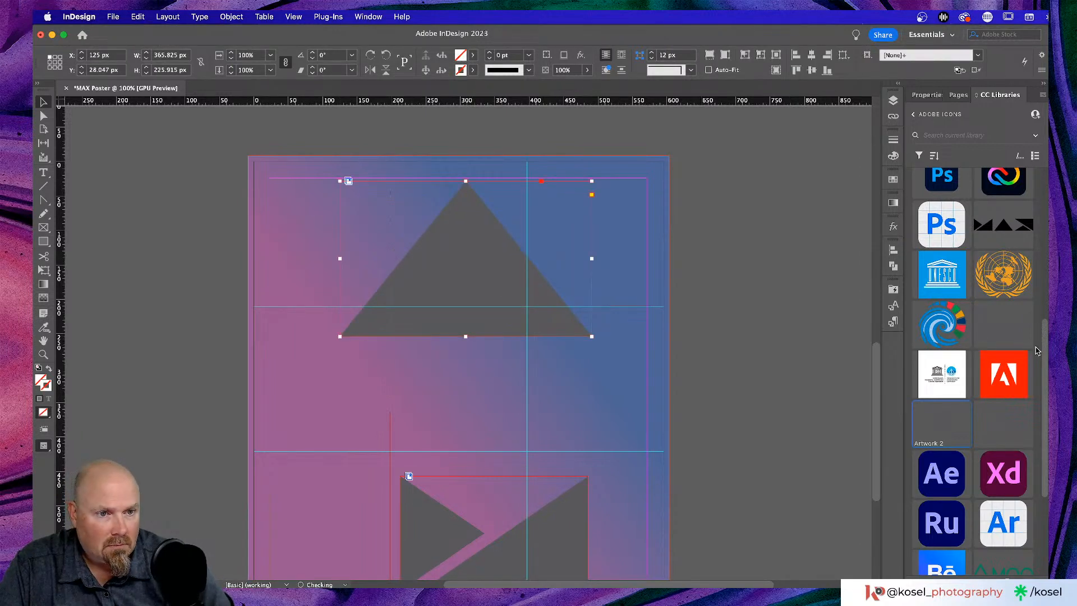
click(846, 422)
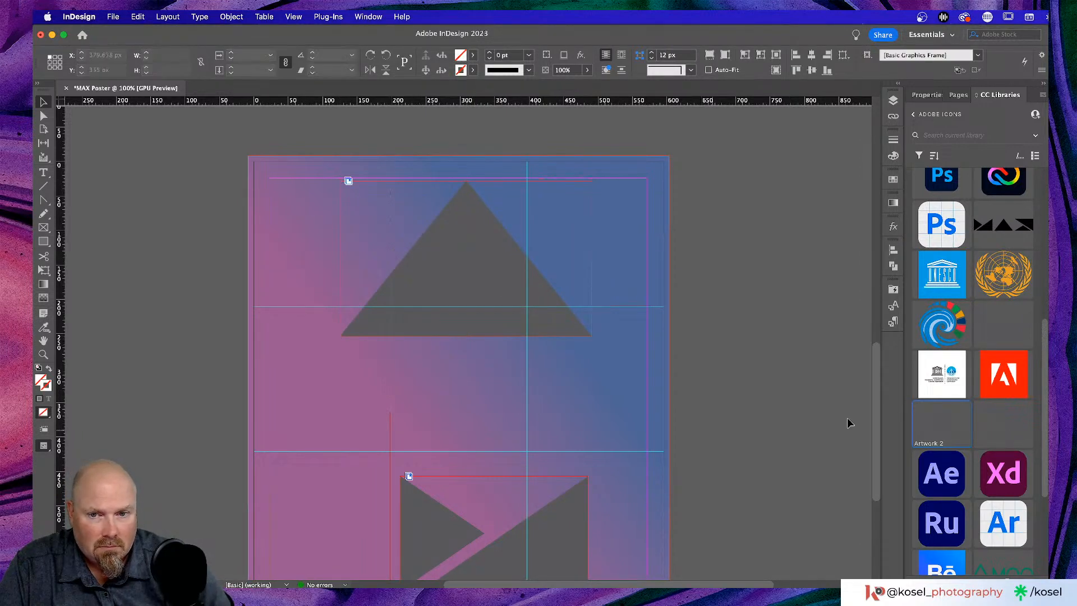
- Move the M down and left, and place the Artwork 1 X above it about 312 × 191 px
scroll(657, 354, down, 5)
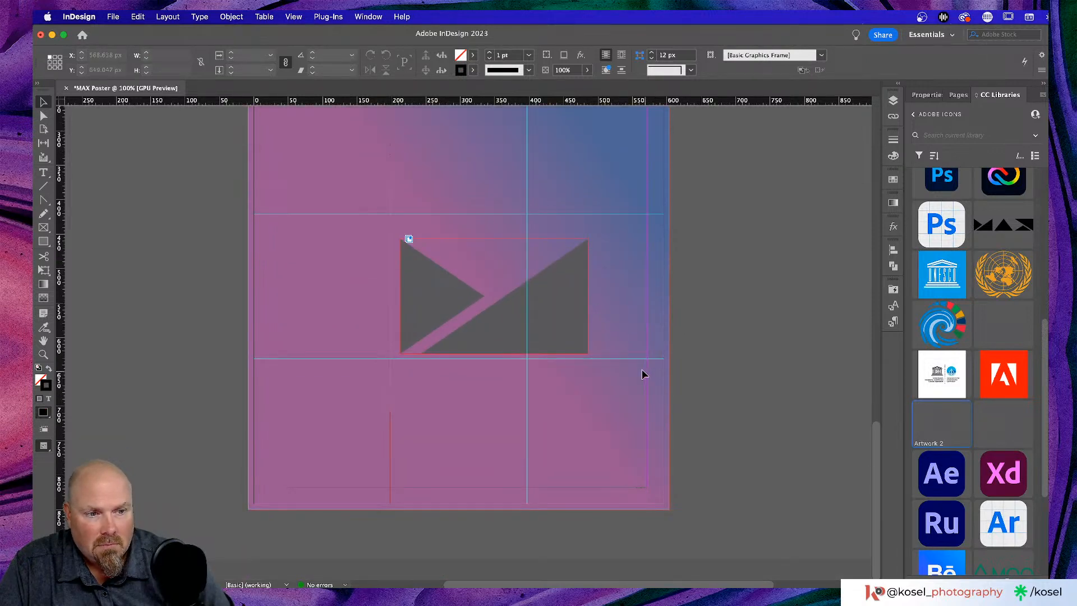
drag(494, 294, 431, 418)
drag(1009, 424, 550, 254)
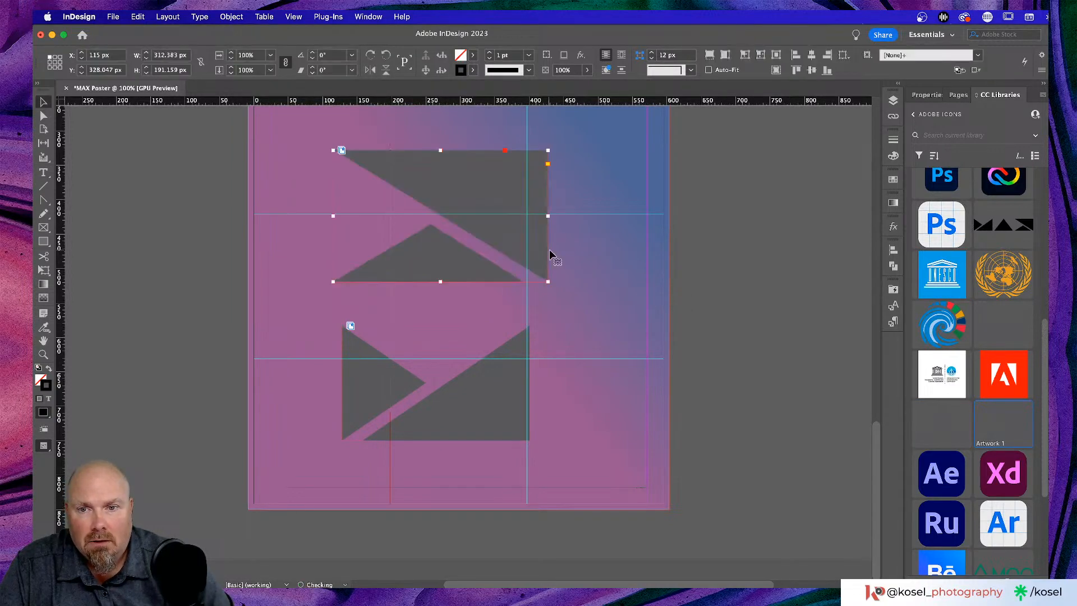
click(607, 334)
- Review the three placed letters on the poster, with and without guides and frame edges
scroll(611, 333, up, 5)
scroll(611, 334, left, 3)
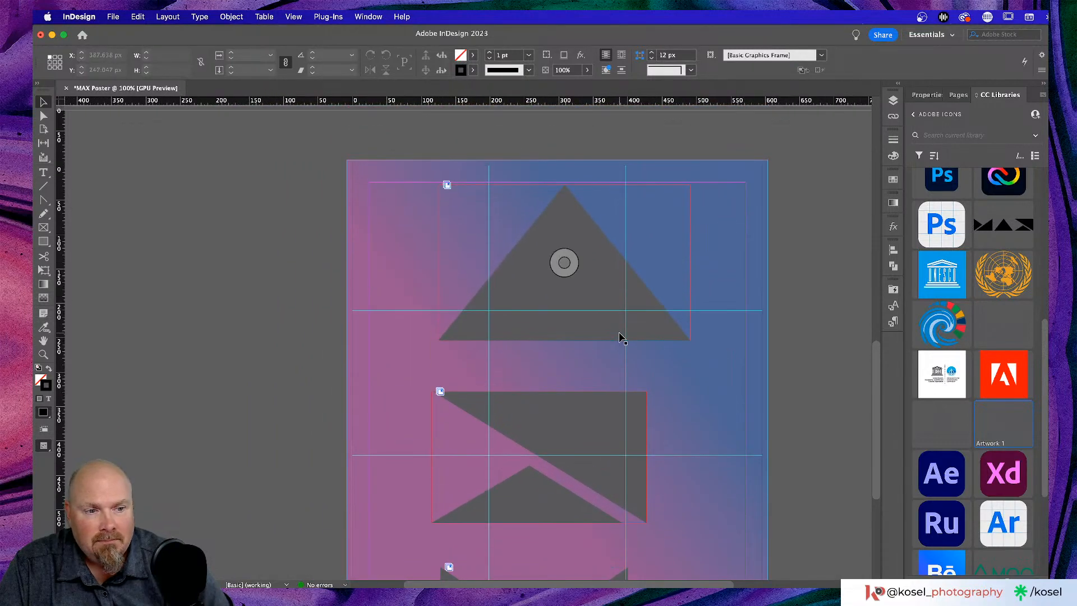
scroll(602, 291, down, 5)
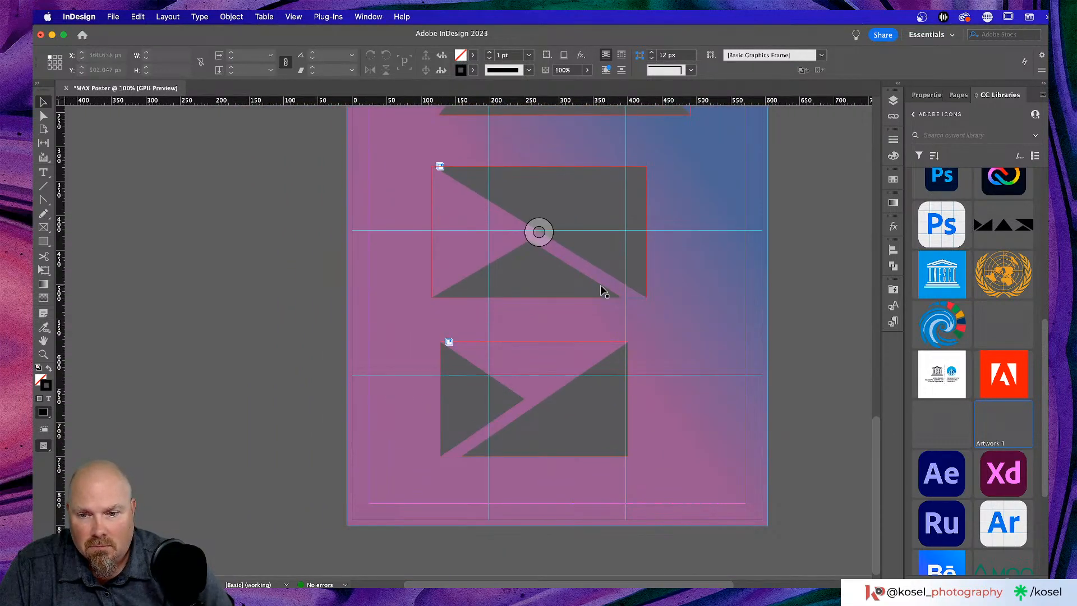
scroll(600, 288, right, 2)
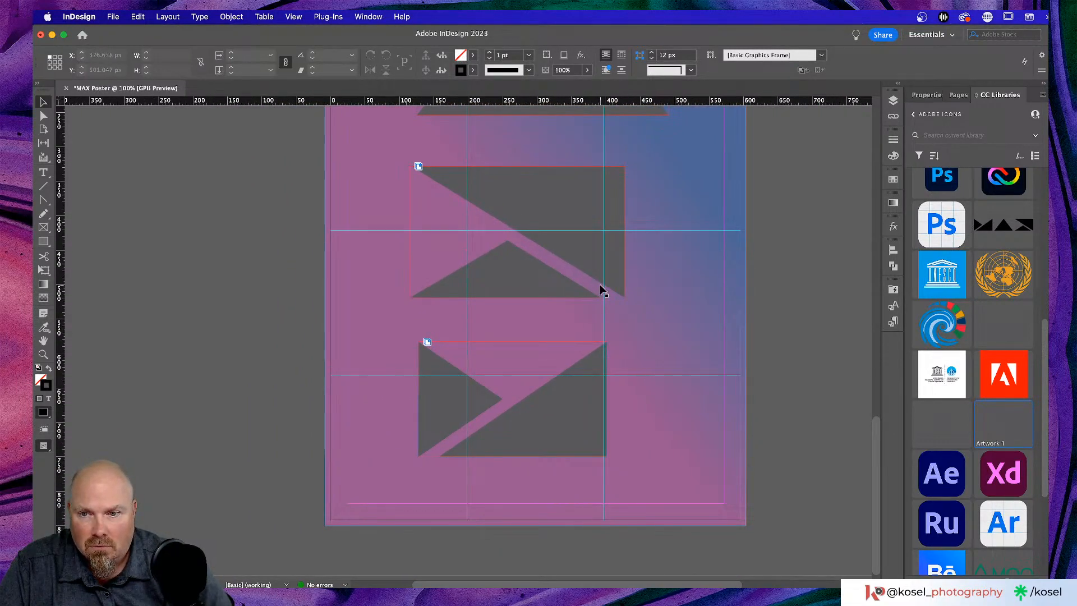
scroll(600, 289, down, 1)
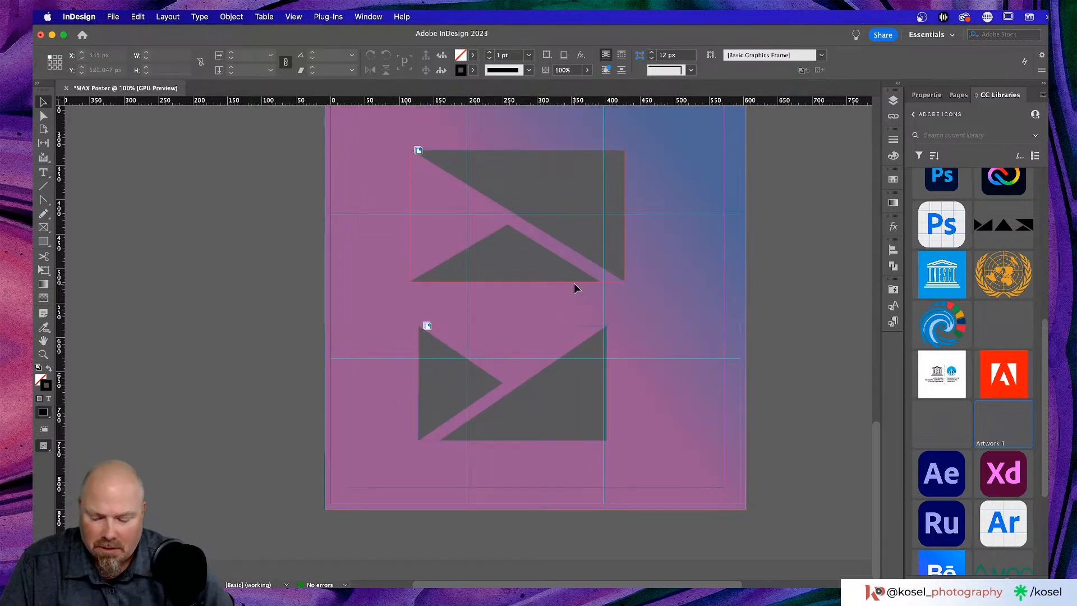
key(w)
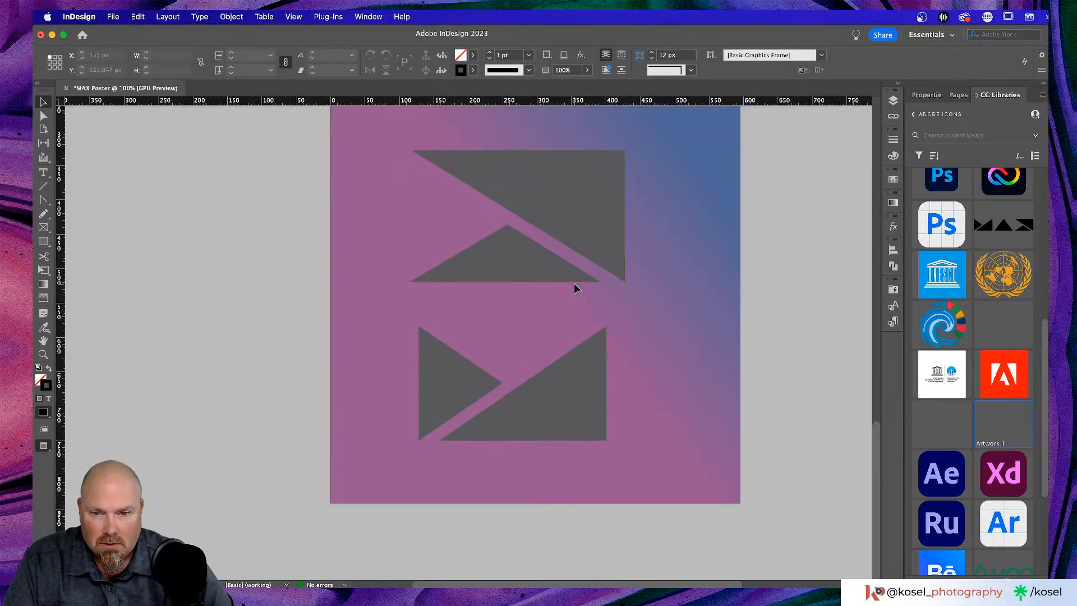
key(w)
key(w)
key(w)
key(w)
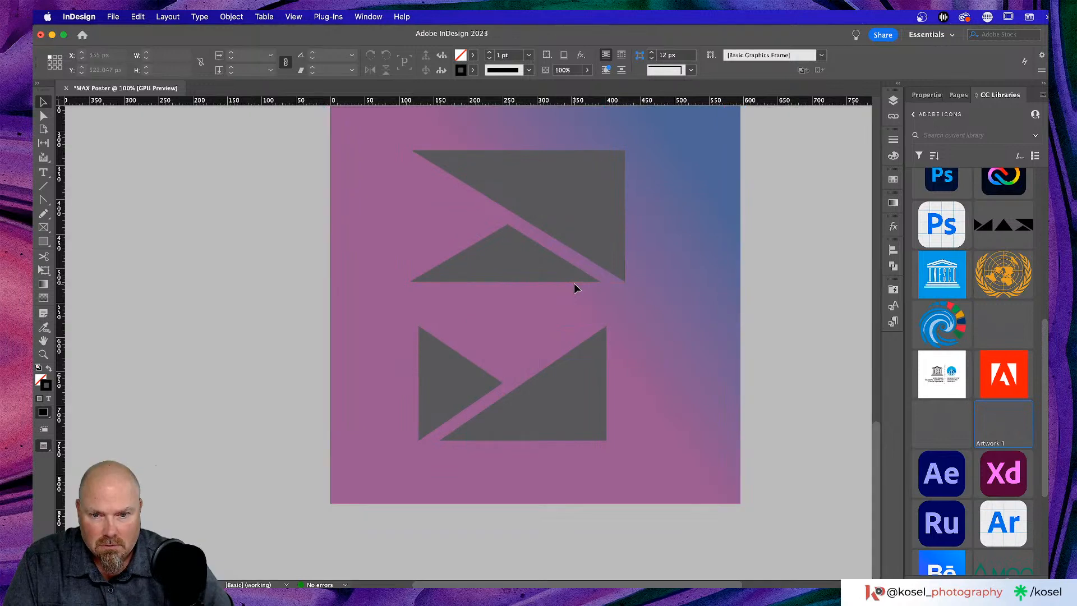
key(w)
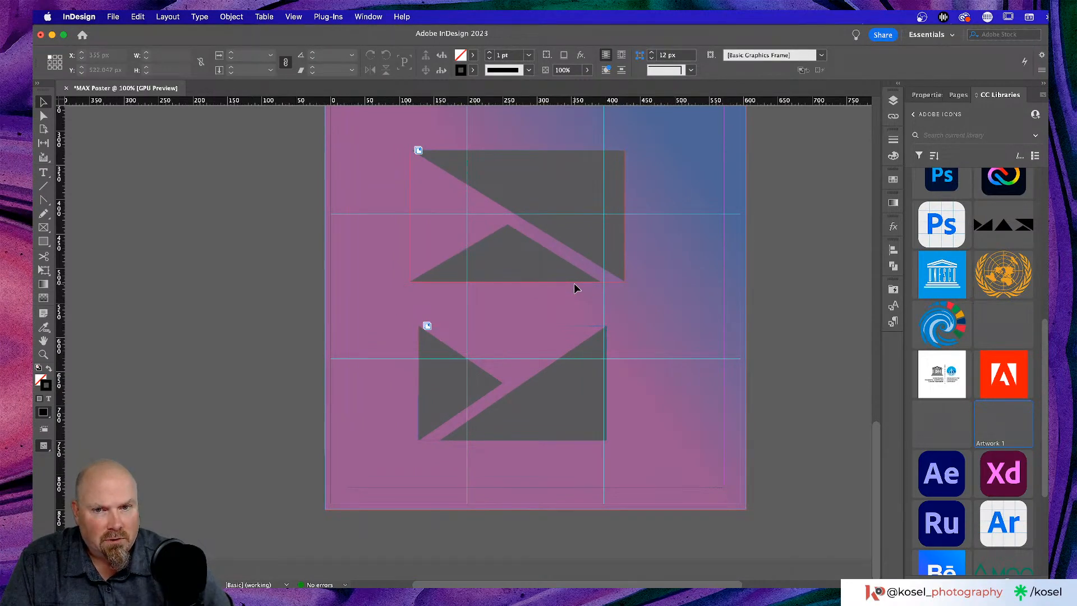
- Try to give the artwork inside the A's frame a black fill, 000000
scroll(574, 288, up, 5)
click(542, 209)
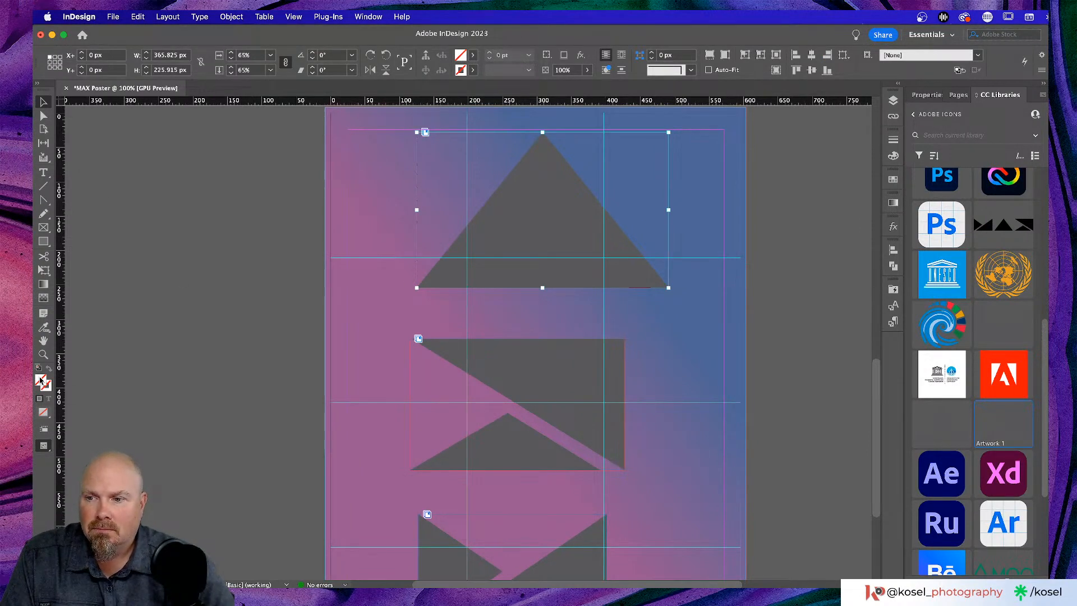
double_click(40, 379)
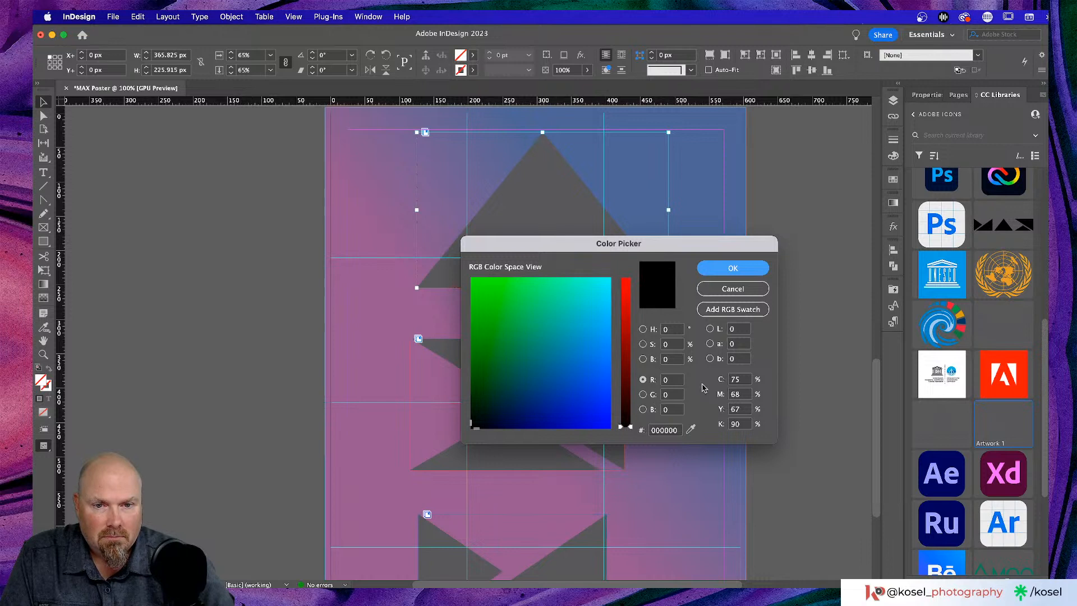
click(742, 268)
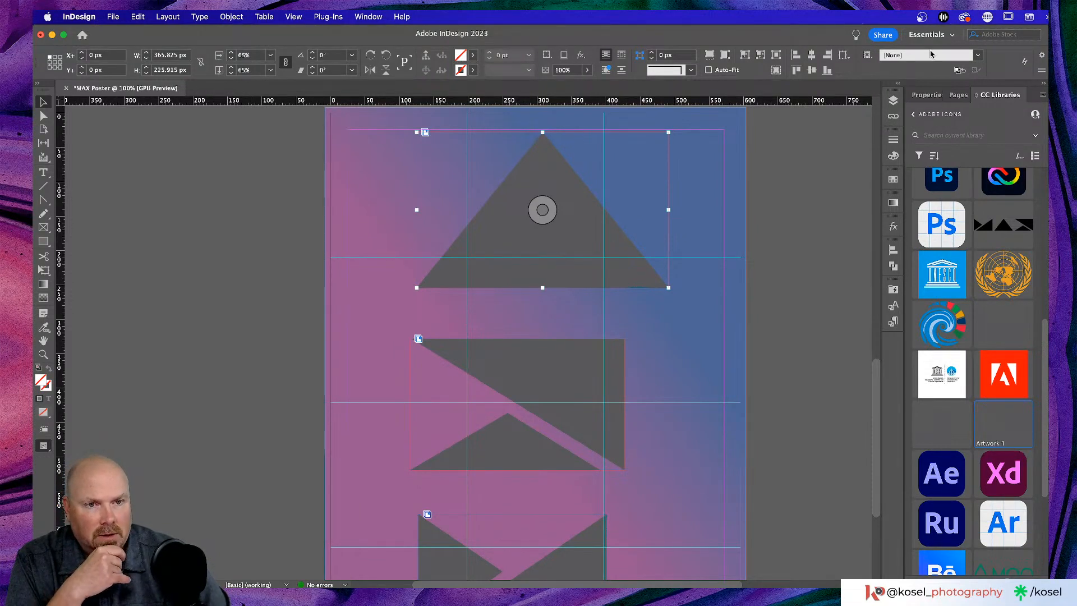
- Show the document's layers and narrow their panel so the poster is less covered
click(894, 101)
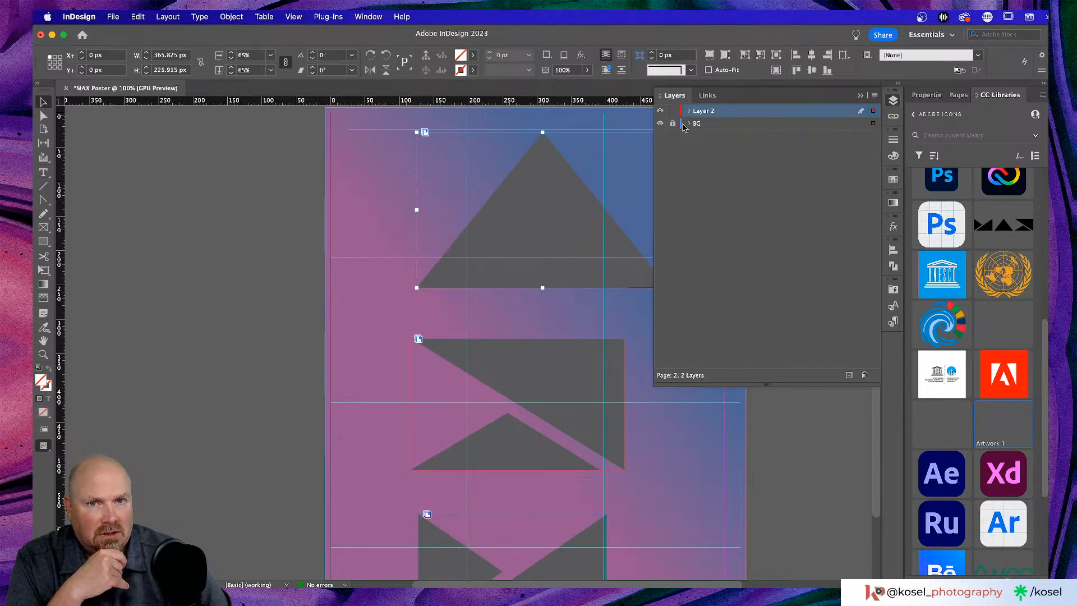
drag(531, 251, 448, 251)
scroll(448, 252, right, 3)
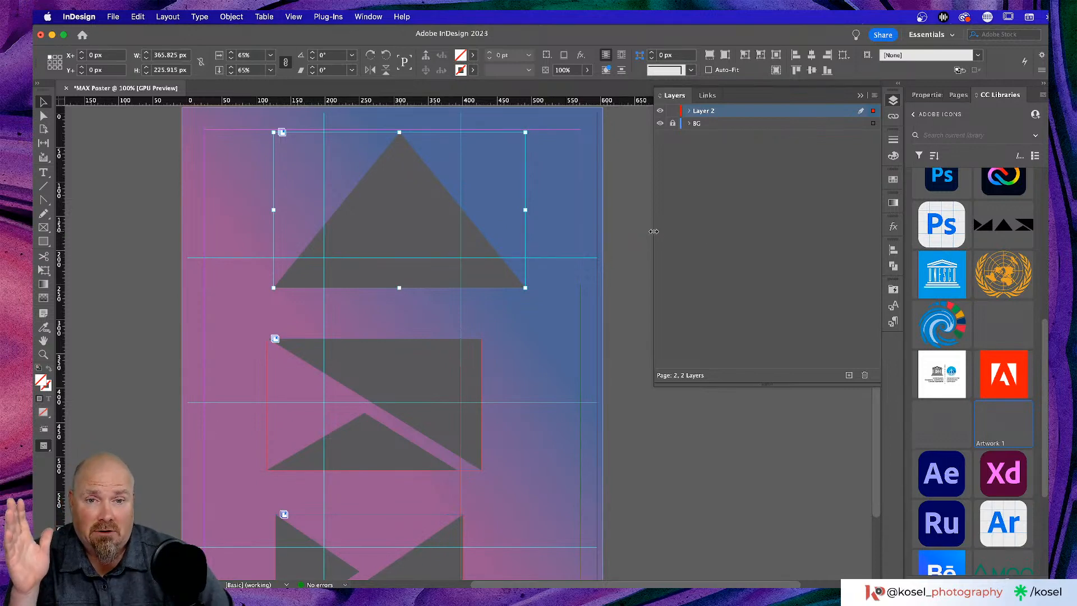
drag(654, 231, 771, 233)
scroll(642, 243, up, 3)
scroll(642, 243, left, 3)
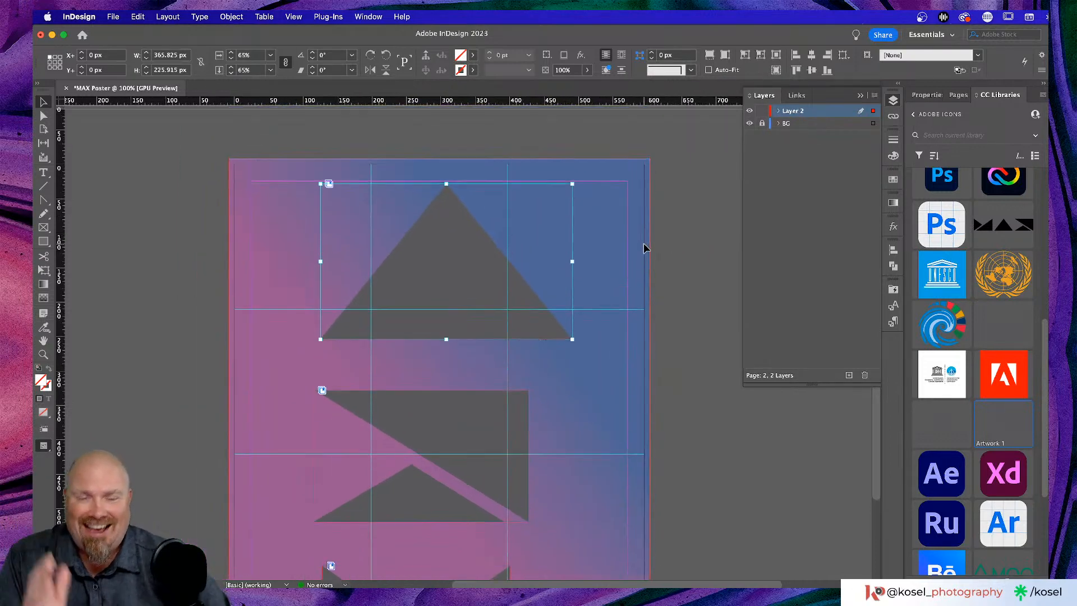
scroll(643, 243, up, 2)
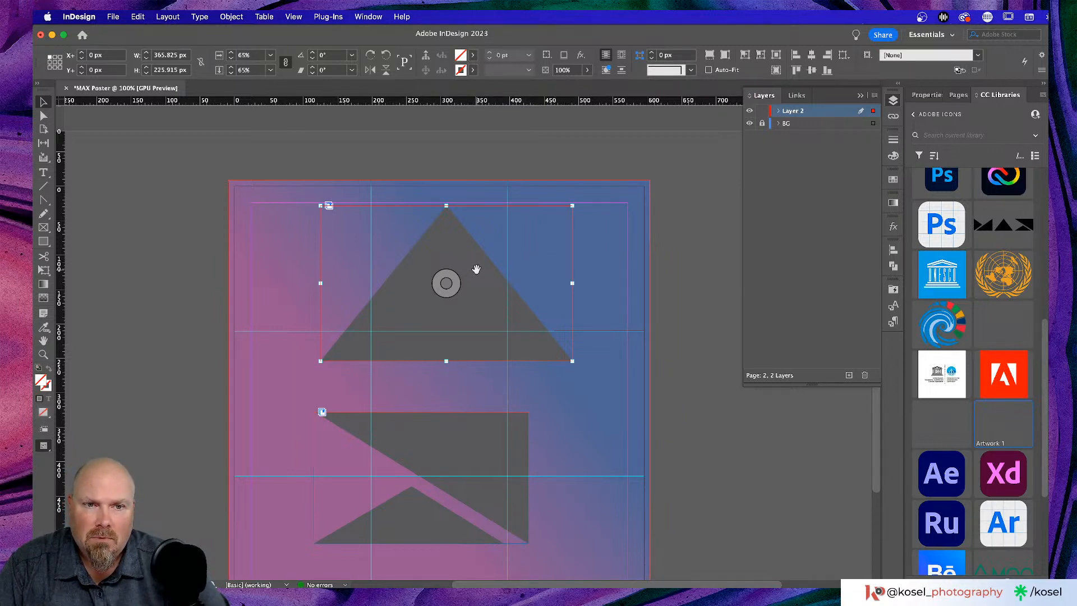
- Look through the context options and effects available for the placed A artwork for a way to recolour it
right_click(476, 269)
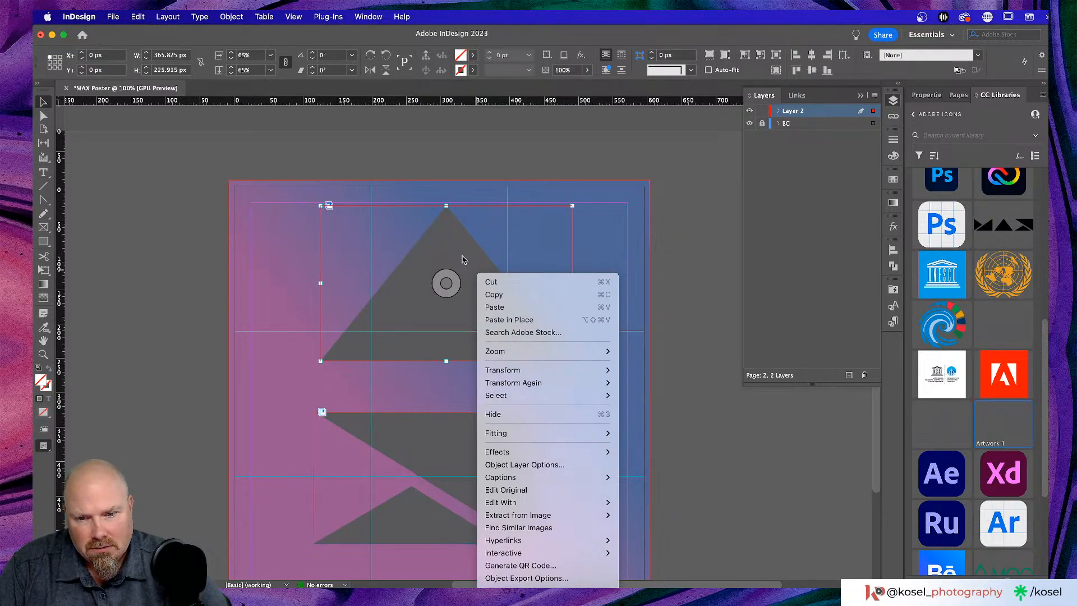
click(462, 259)
scroll(462, 259, down, 5)
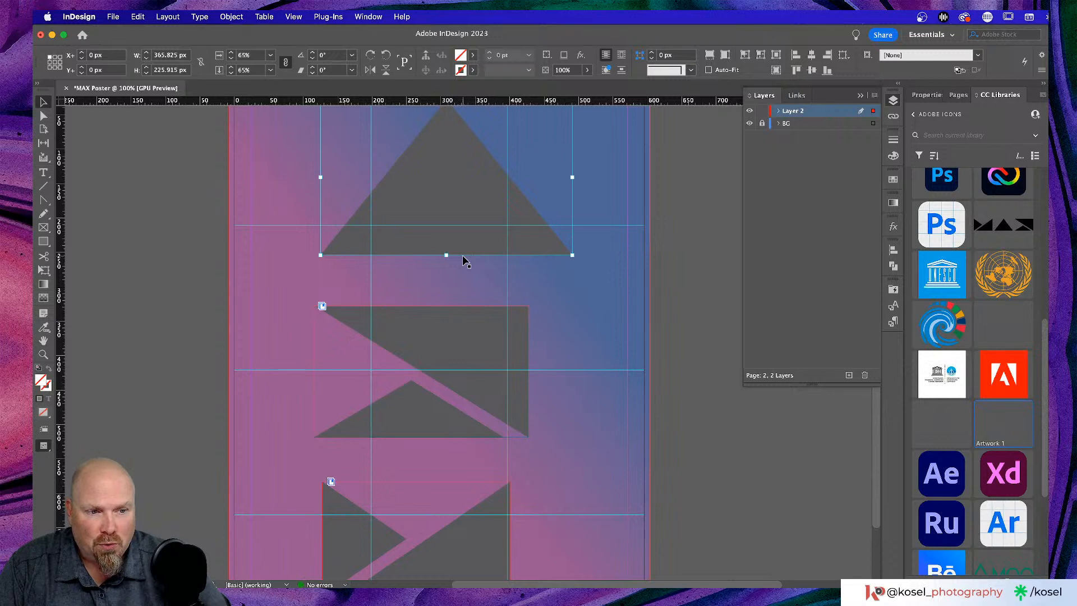
scroll(462, 255, up, 3)
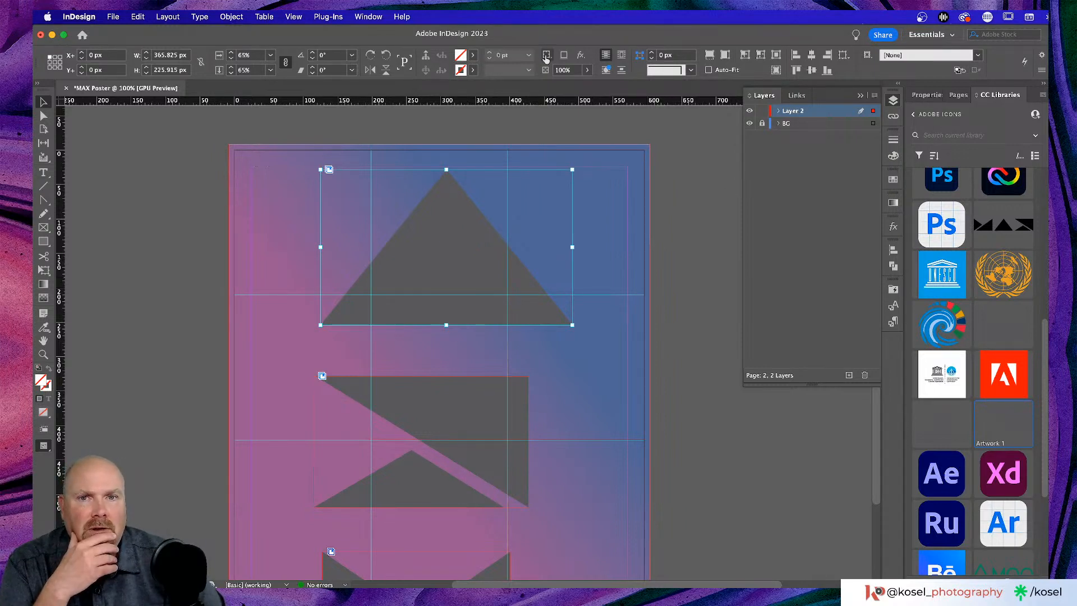
click(580, 55)
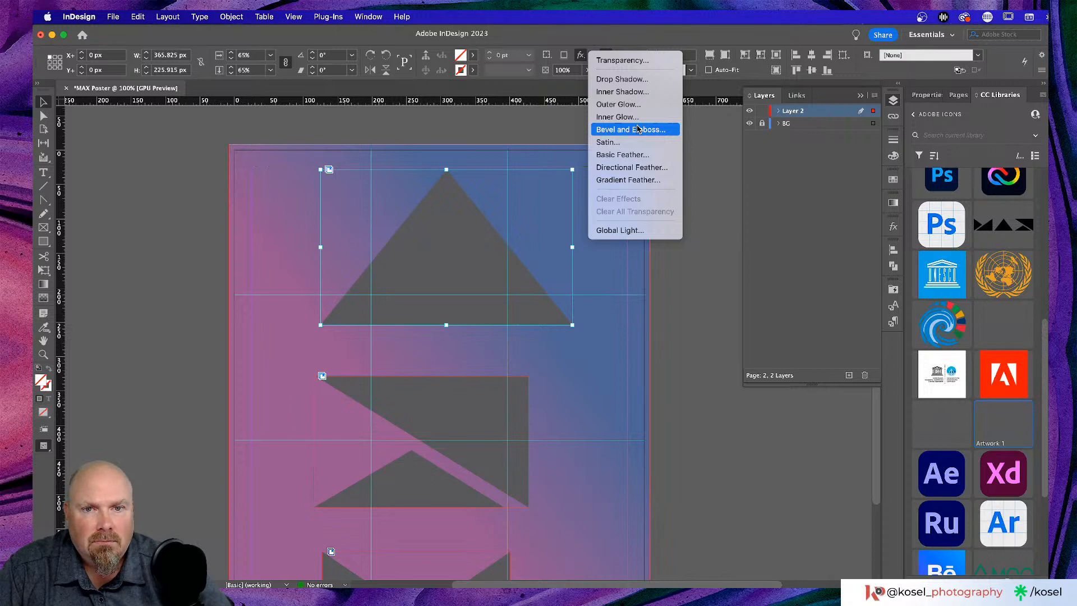
click(708, 139)
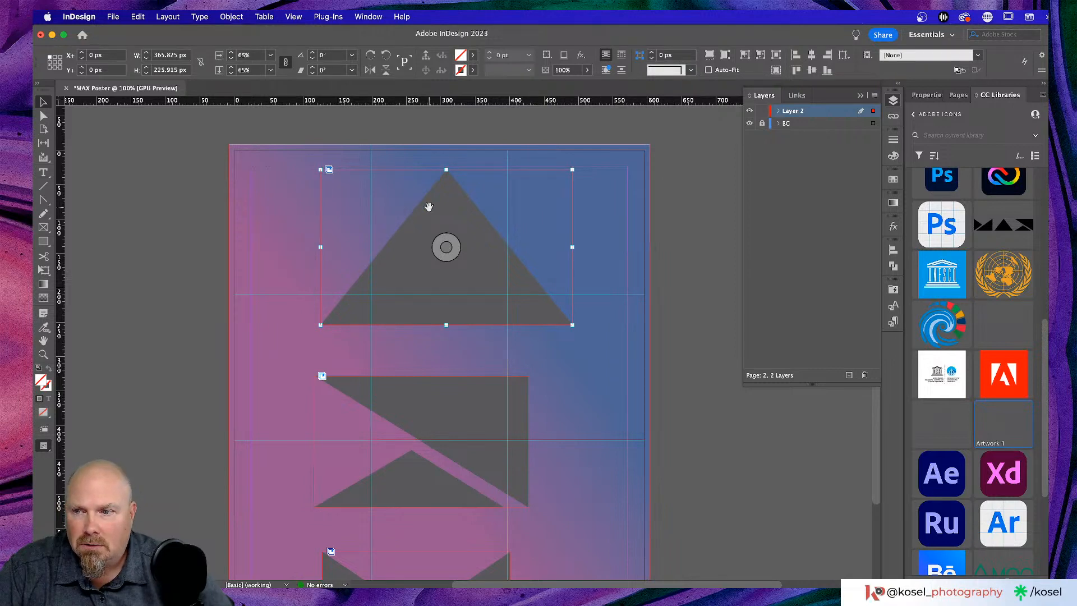
- Try to blacken the A by filling its frame with the [Registration] swatch
double_click(447, 203)
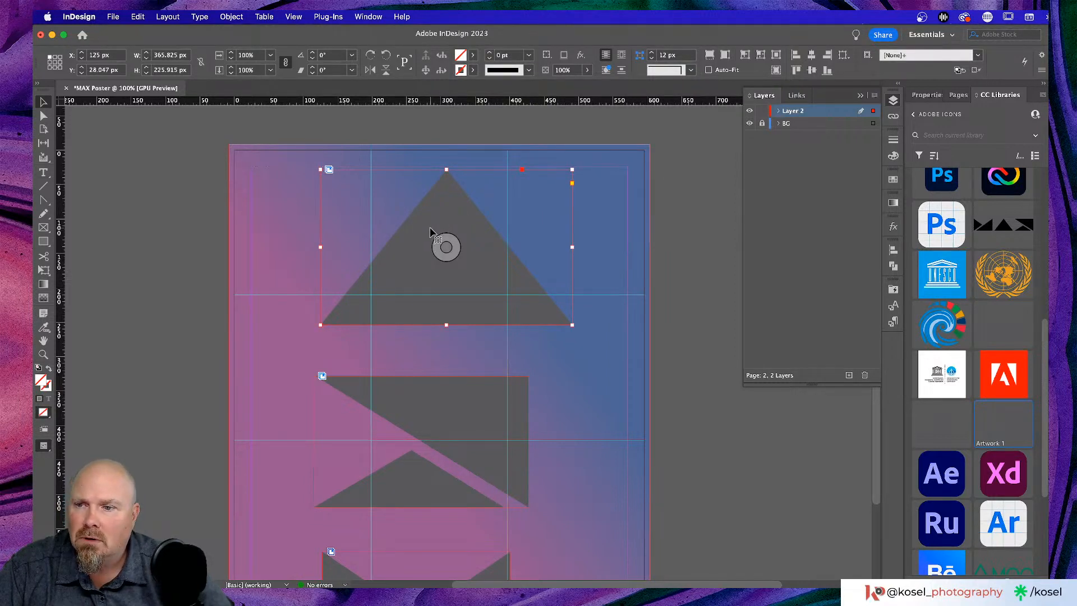
click(472, 56)
click(356, 105)
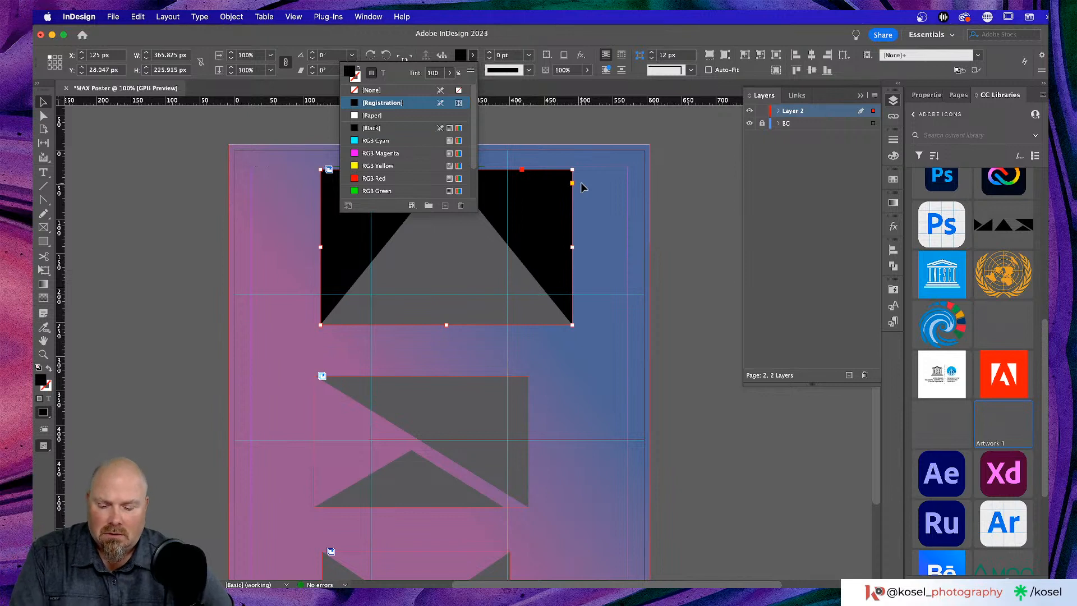
click(475, 55)
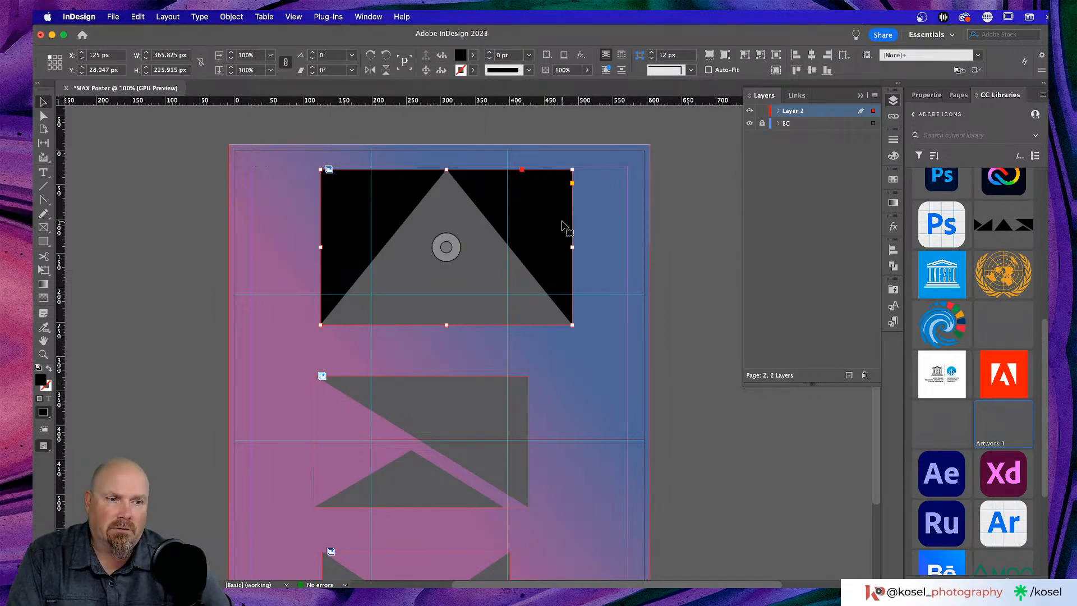
- Delete the placed A, X and M library graphics from the poster
key(Delete)
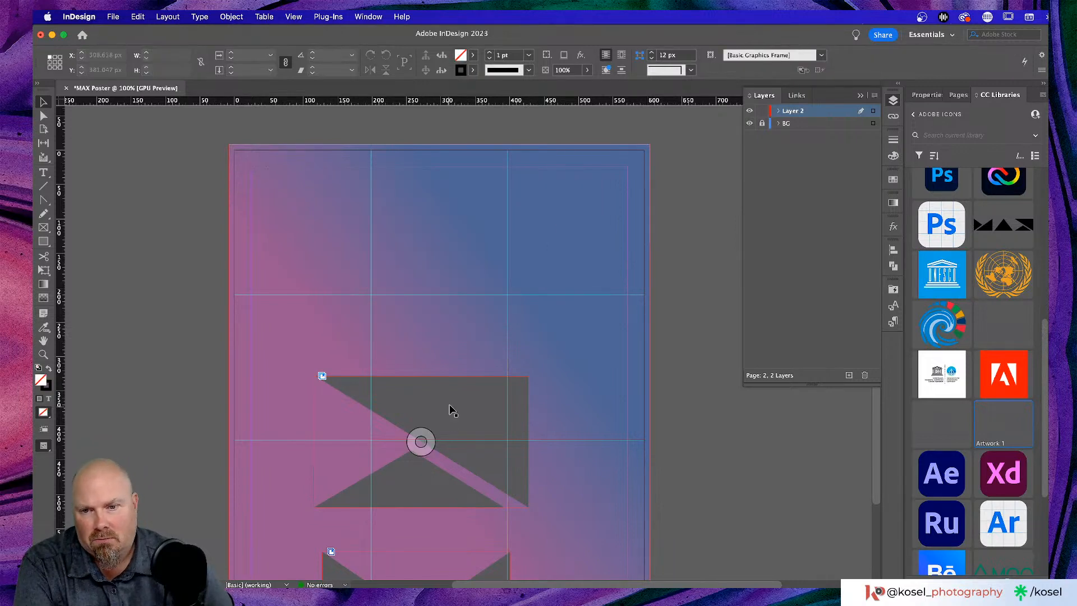
click(452, 404)
key(Delete)
key(cmd+z)
scroll(453, 405, down, 2)
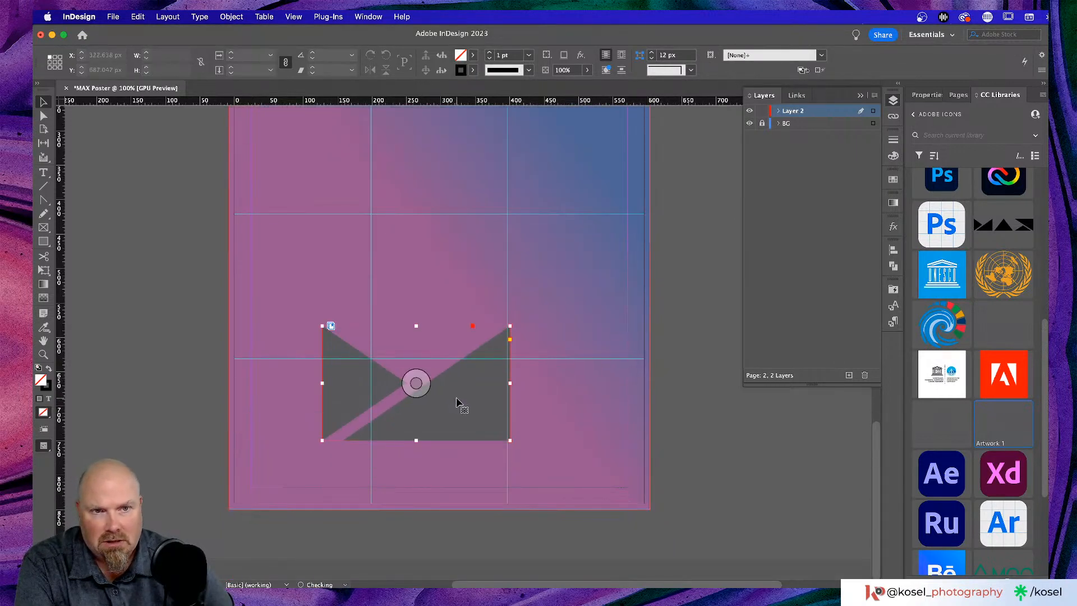
key(Delete)
scroll(441, 295, up, 5)
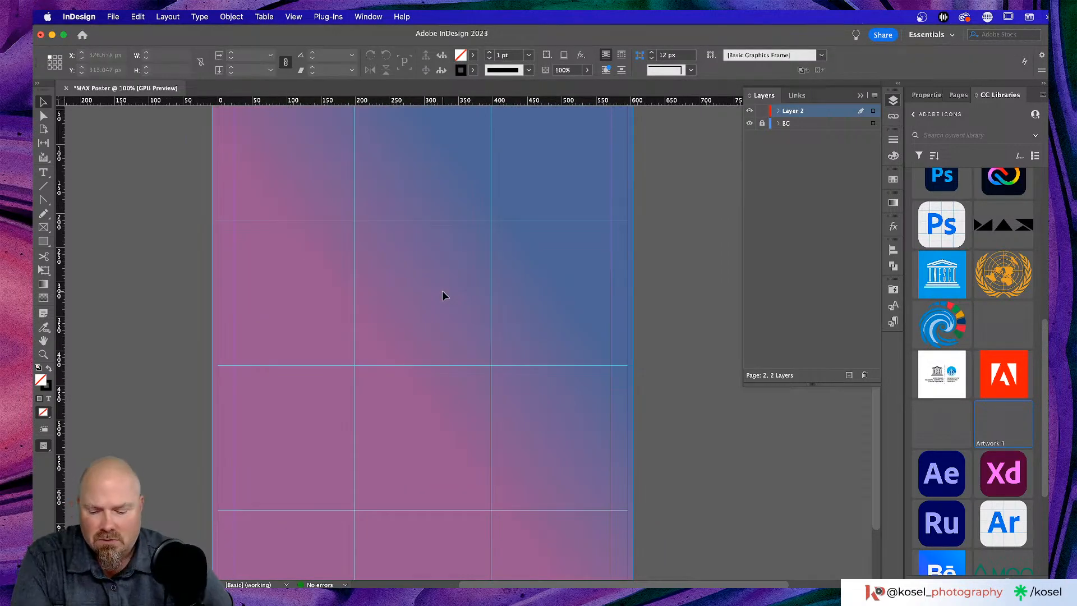
- Switch to Illustrator and copy the grey M group in the upper row of Max logo.ai
key(super+Tab)
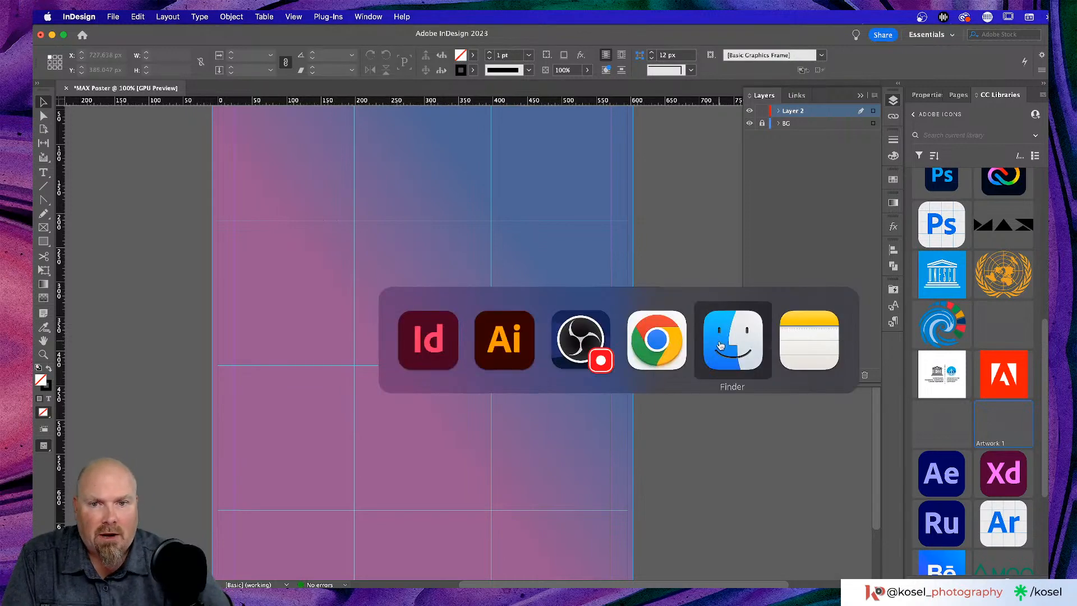
key(super+Tab)
key(super+Tab)
key(super+Tab)
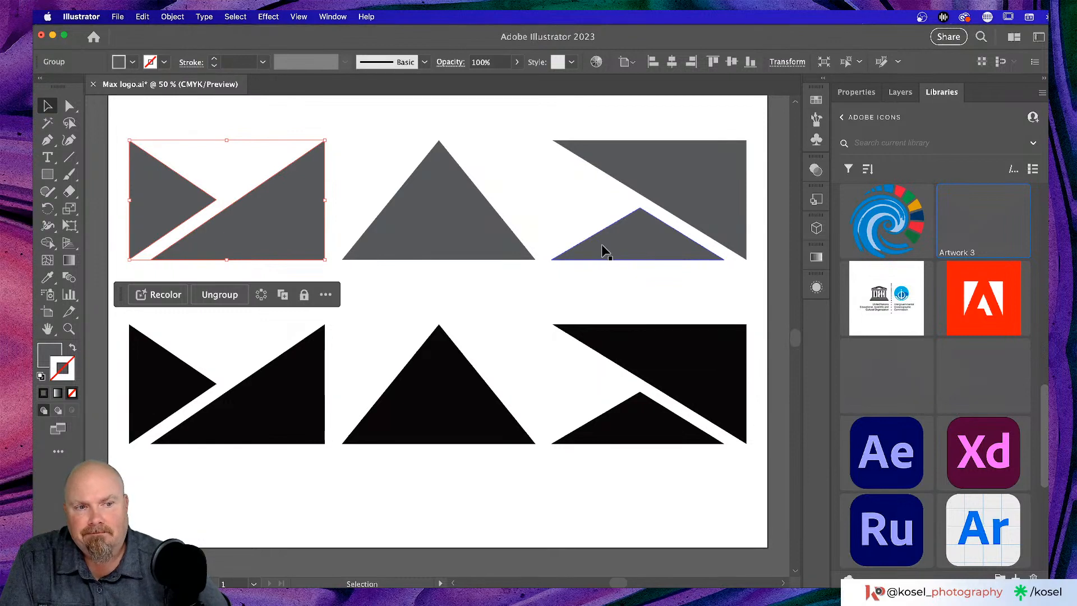
click(464, 295)
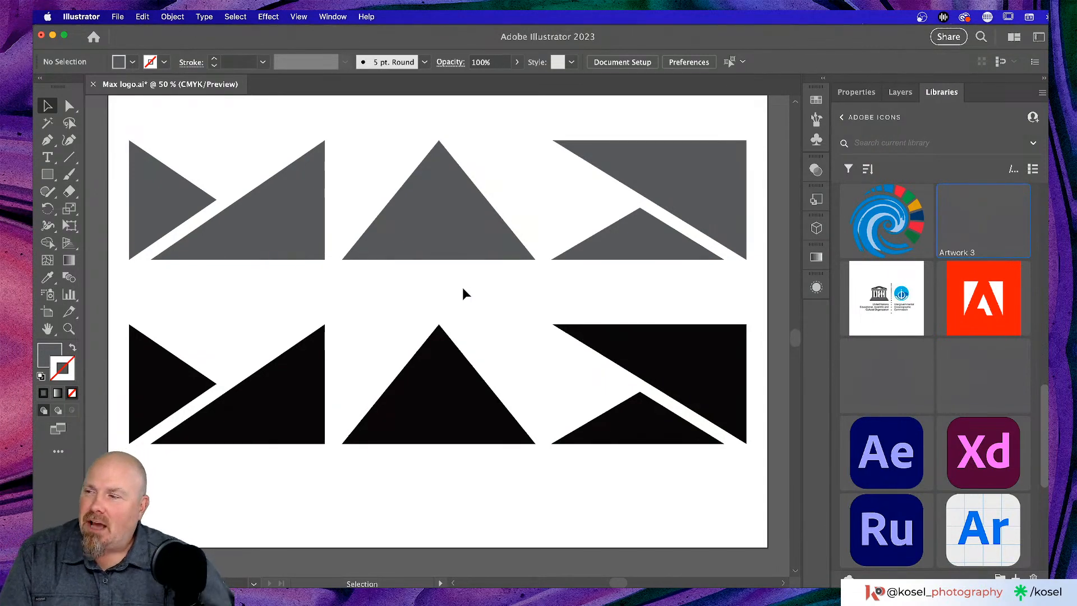
click(409, 217)
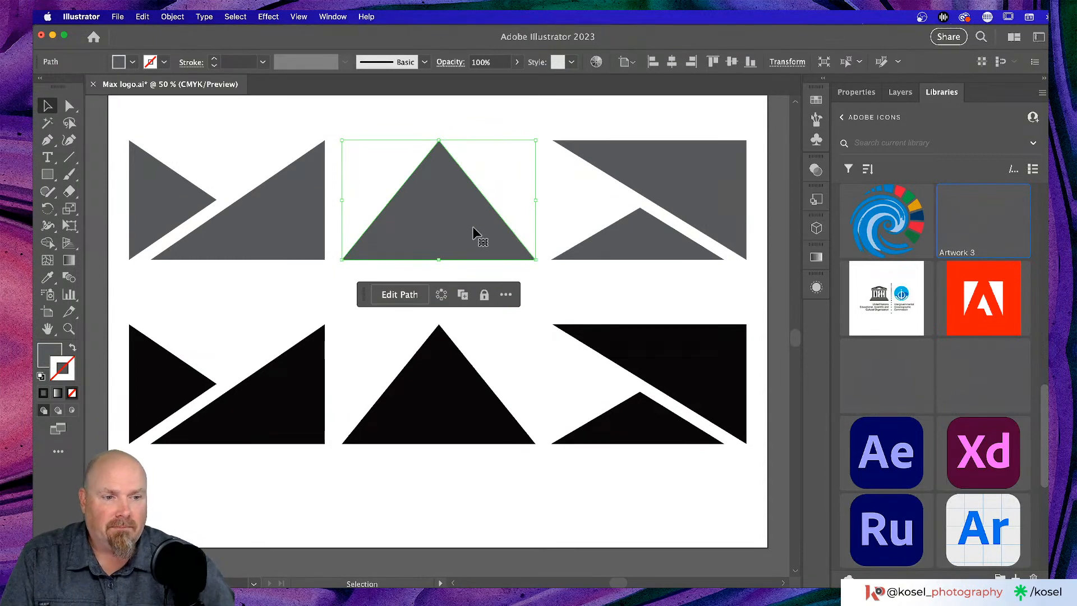
click(275, 224)
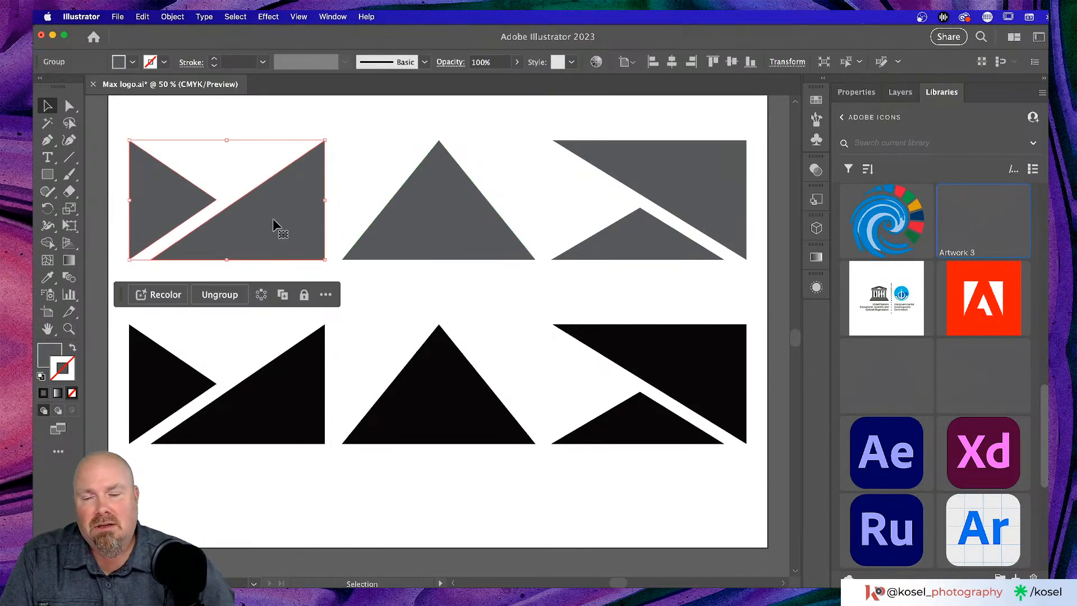
scroll(273, 224, up, 1)
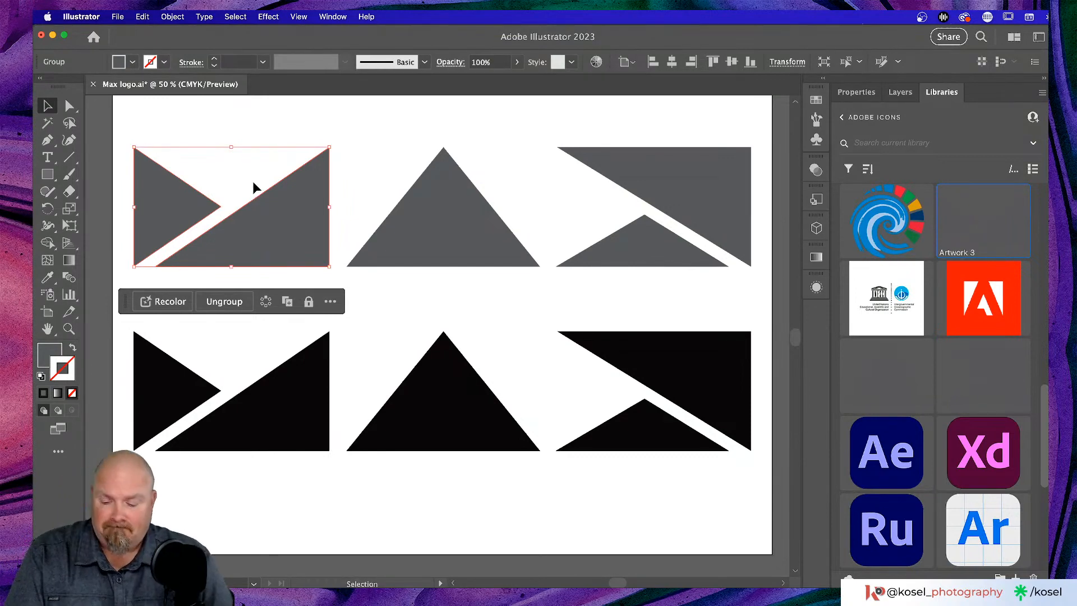
- Switch to InDesign, paste the M as editable shapes and move it to about X 13 px, Y 62 px
key(super+Tab)
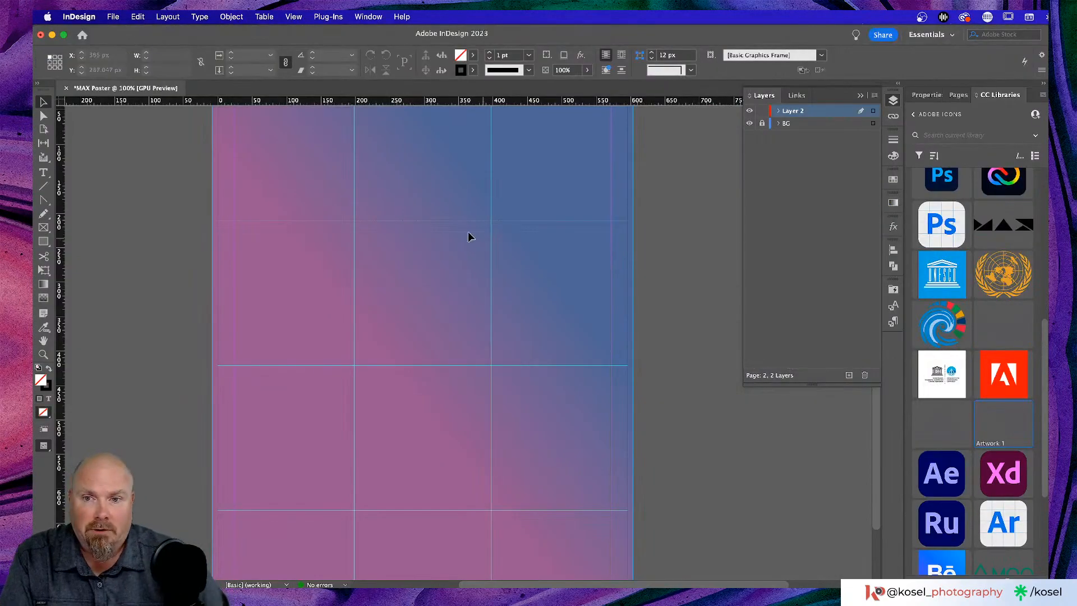
key(super+v)
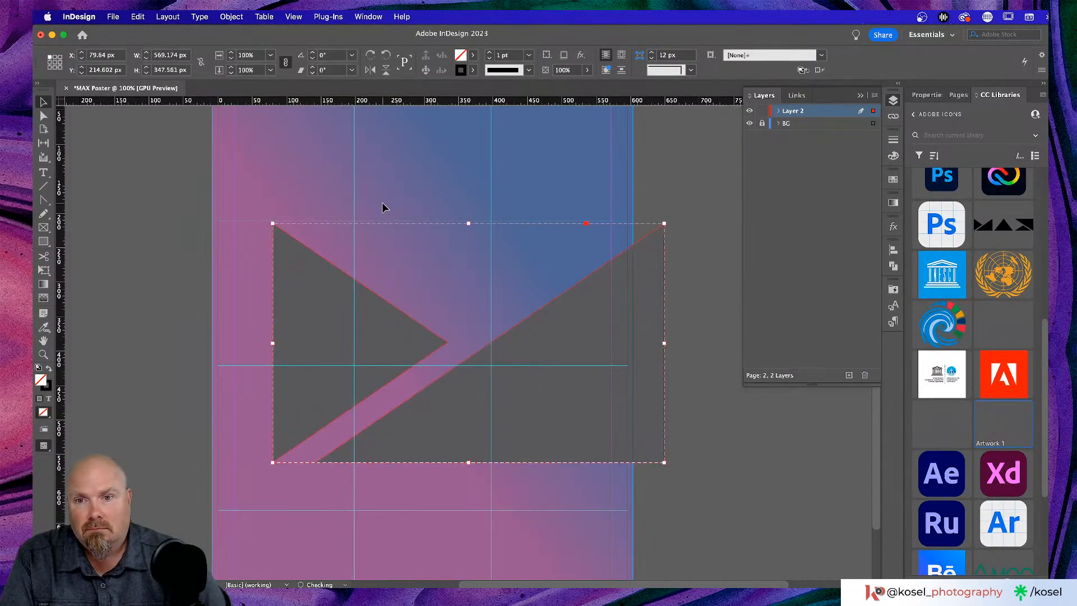
drag(573, 335, 530, 264)
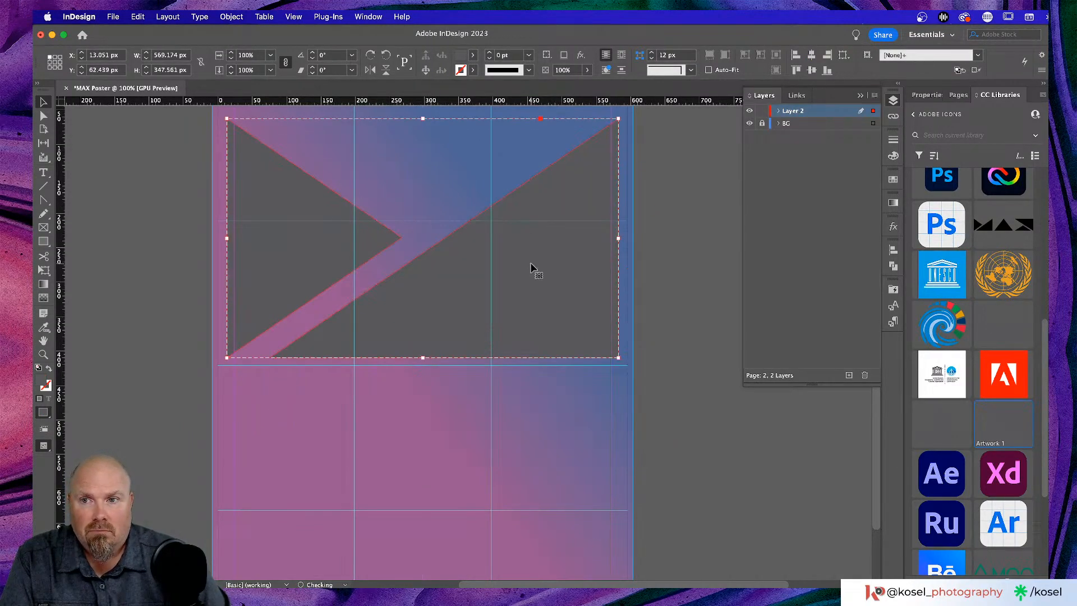
click(693, 385)
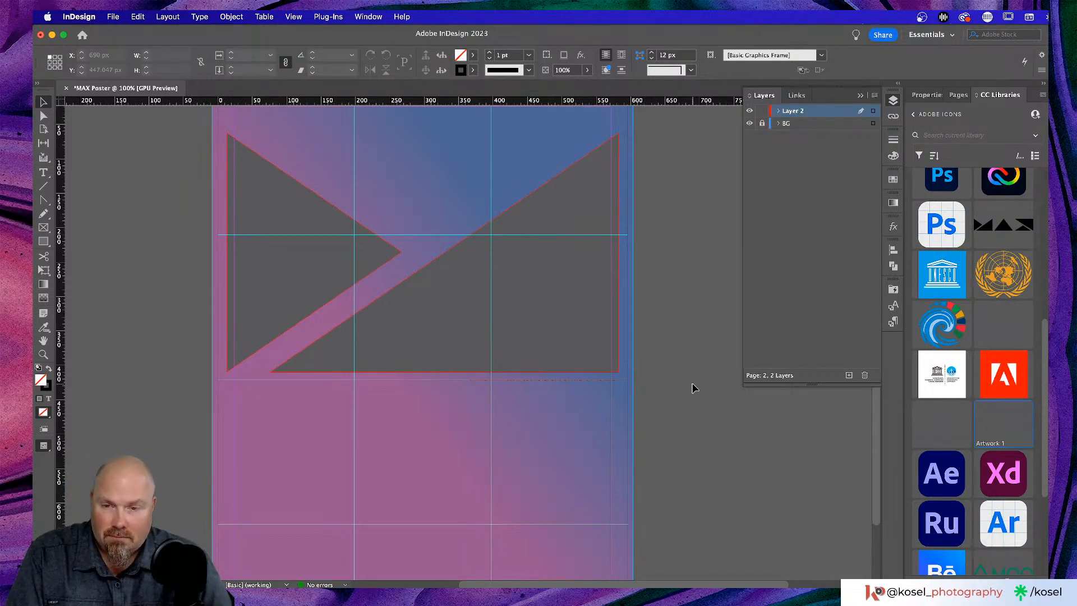
- Switch to Illustrator and copy the grey A triangle in the upper row
key(super+Tab)
key(super+Tab)
key(super+Tab)
key(super+Tab)
key(super+Tab)
key(super+Tab)
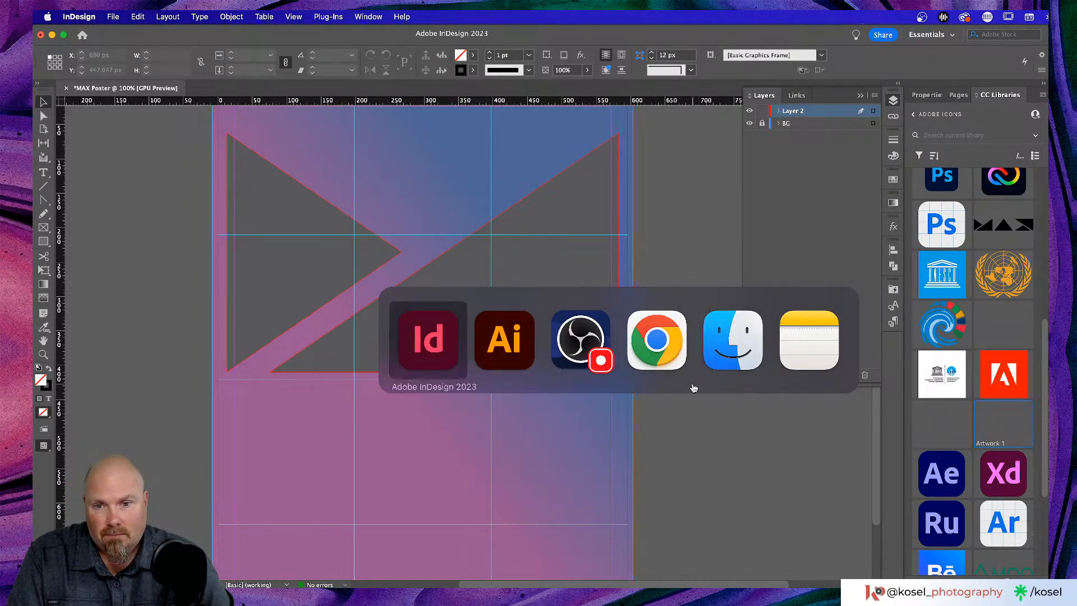
key(super+Tab)
click(463, 207)
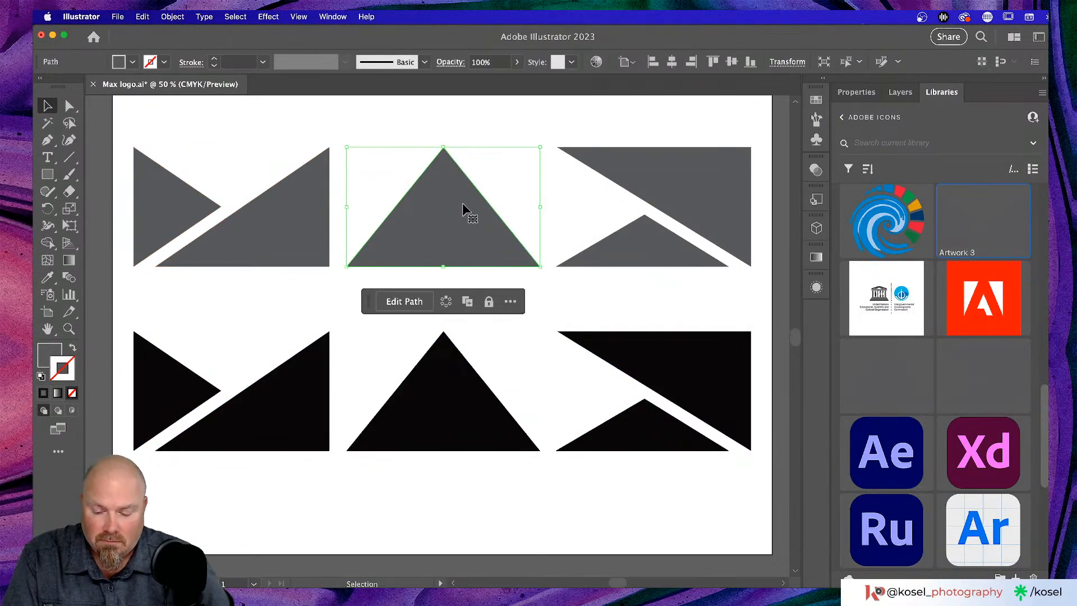
- Switch to InDesign, paste the A onto the poster and move it to about X 16 px, Y 305 px
key(super+Tab)
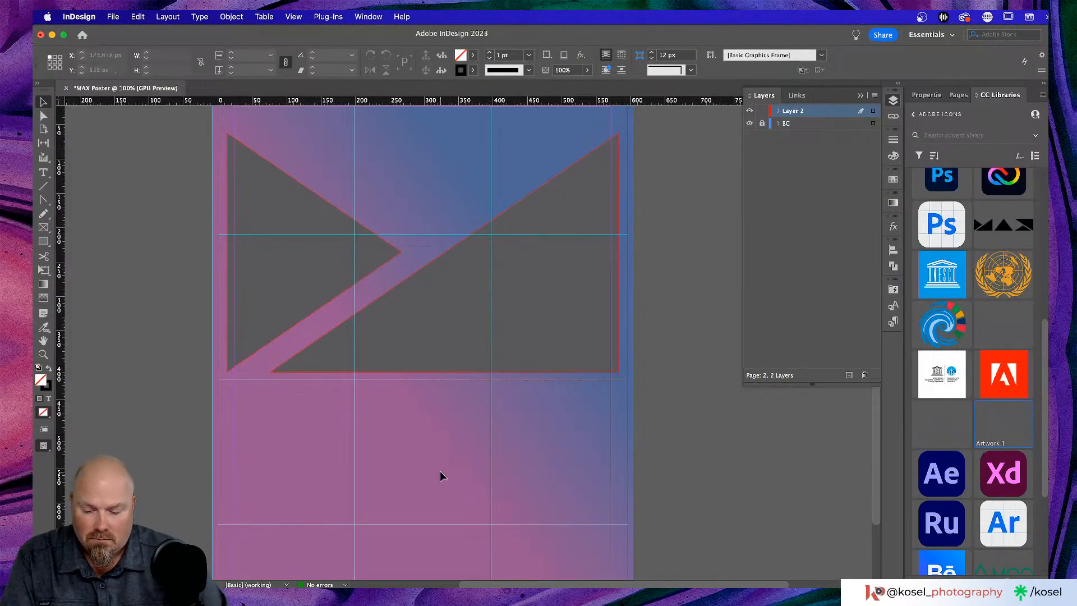
key(super+v)
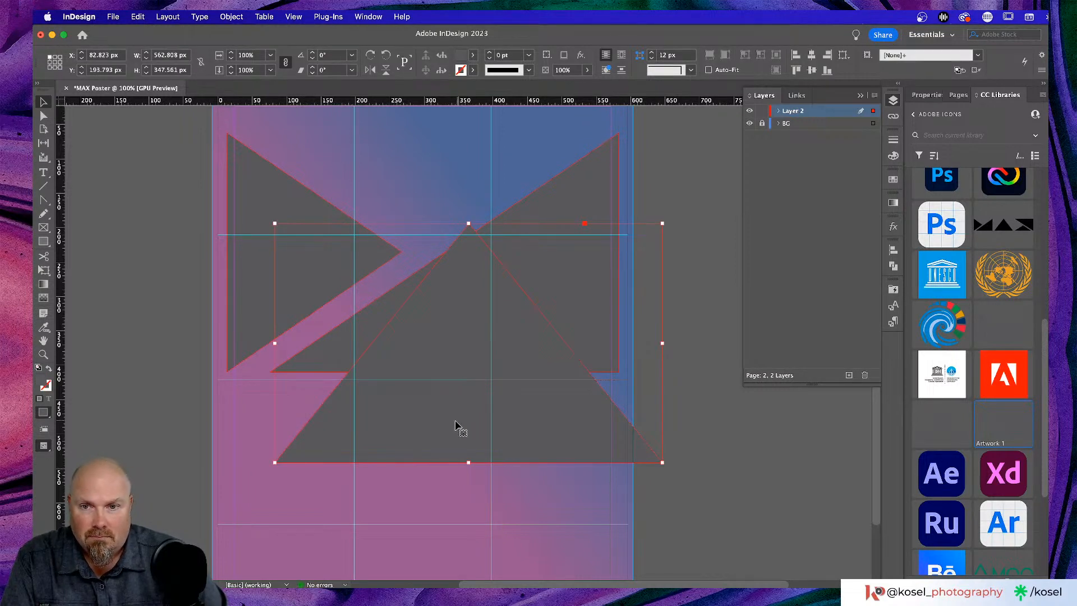
drag(455, 424, 410, 501)
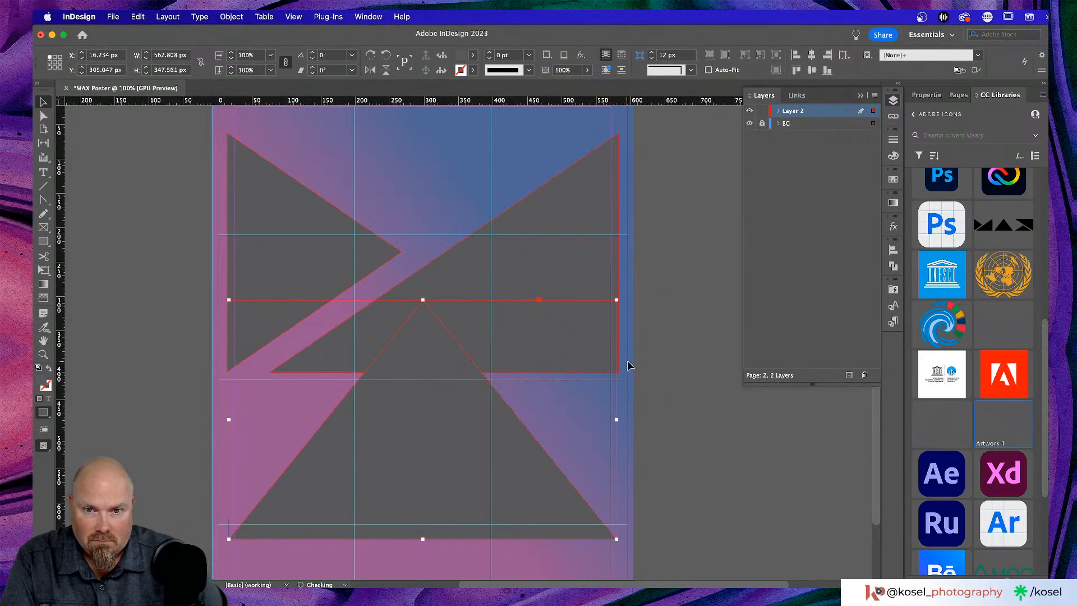
scroll(675, 373, down, 5)
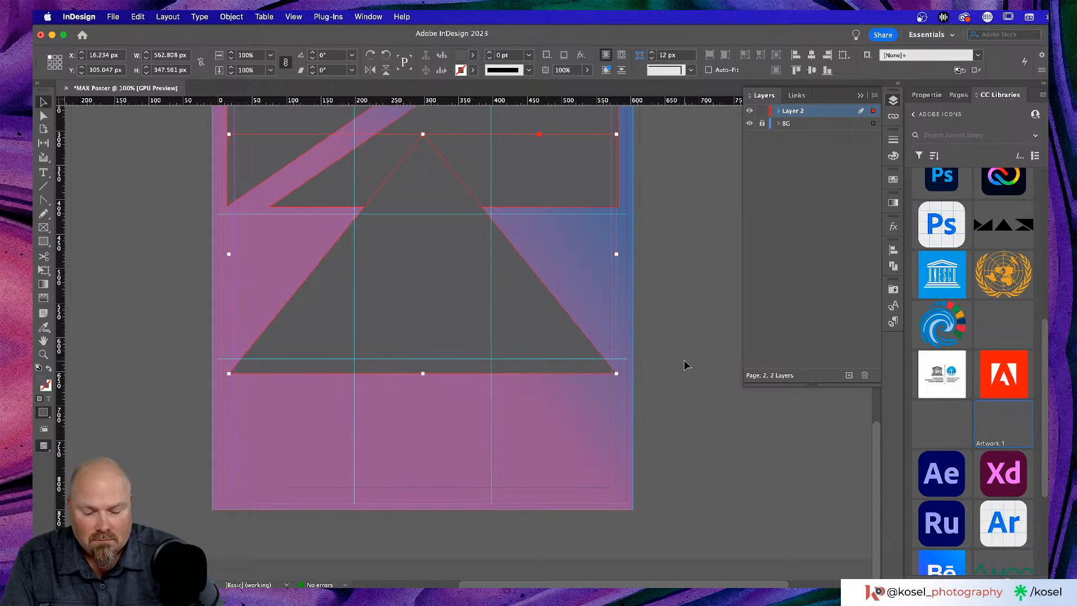
key(super+minus)
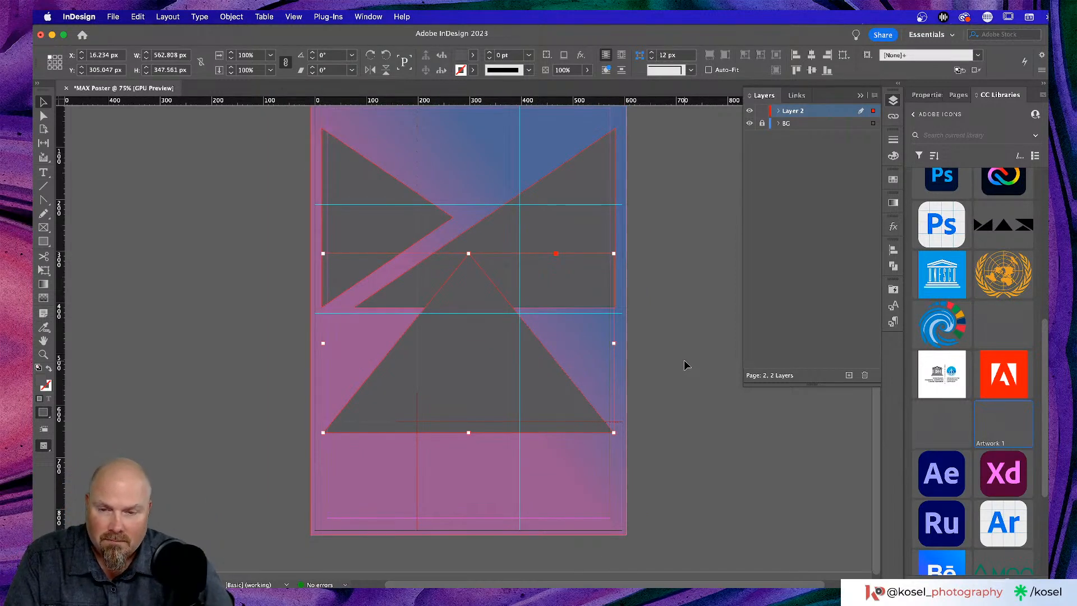
click(508, 488)
- Switch to Illustrator and copy the grey X group in the upper row of Max logo.ai
key(super+Tab)
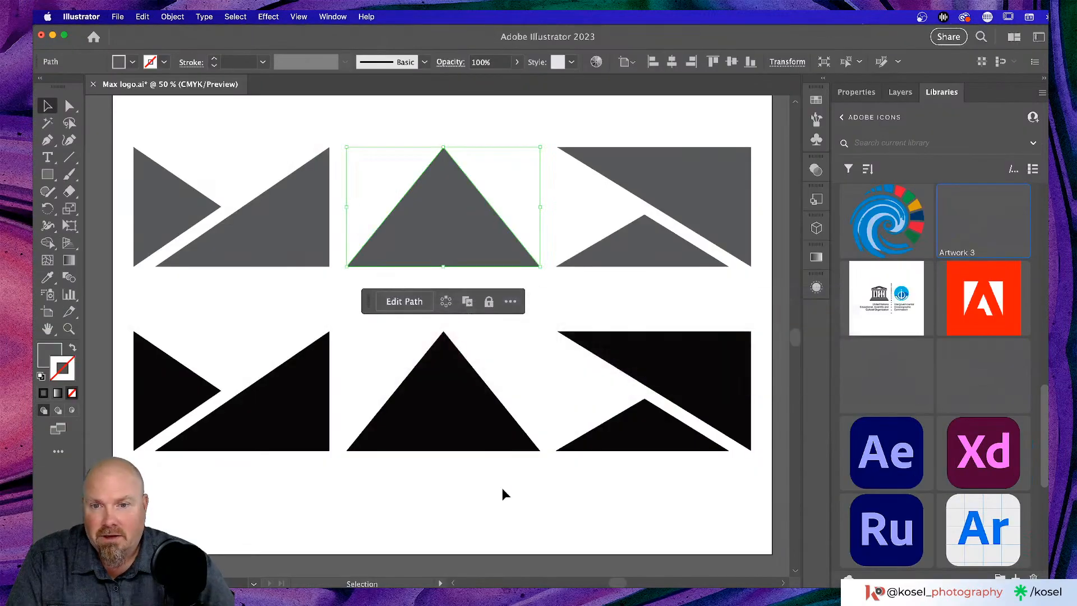
click(675, 177)
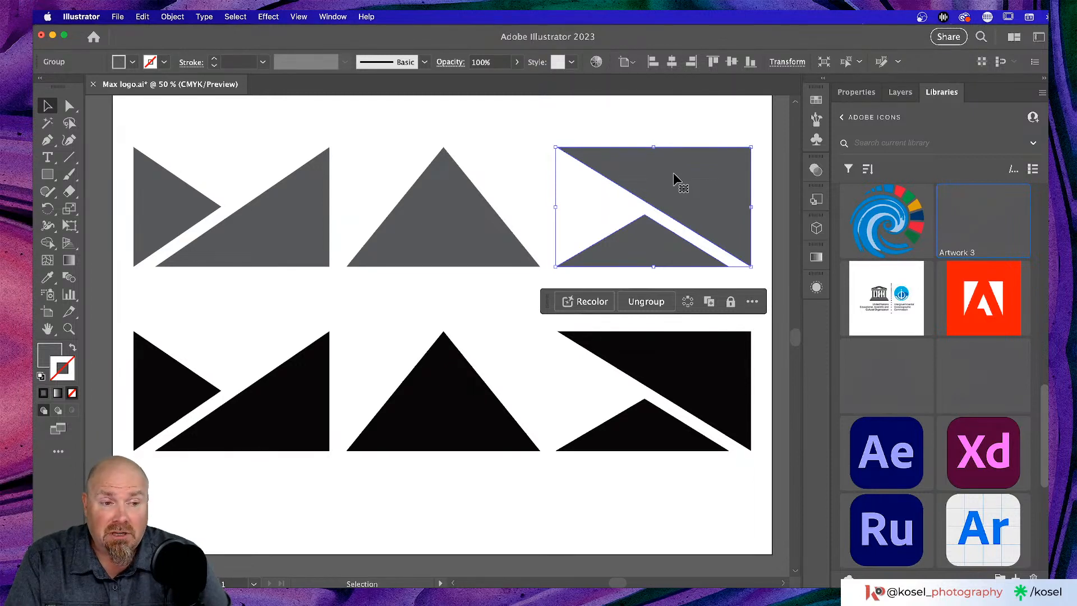
key(a)
key(v)
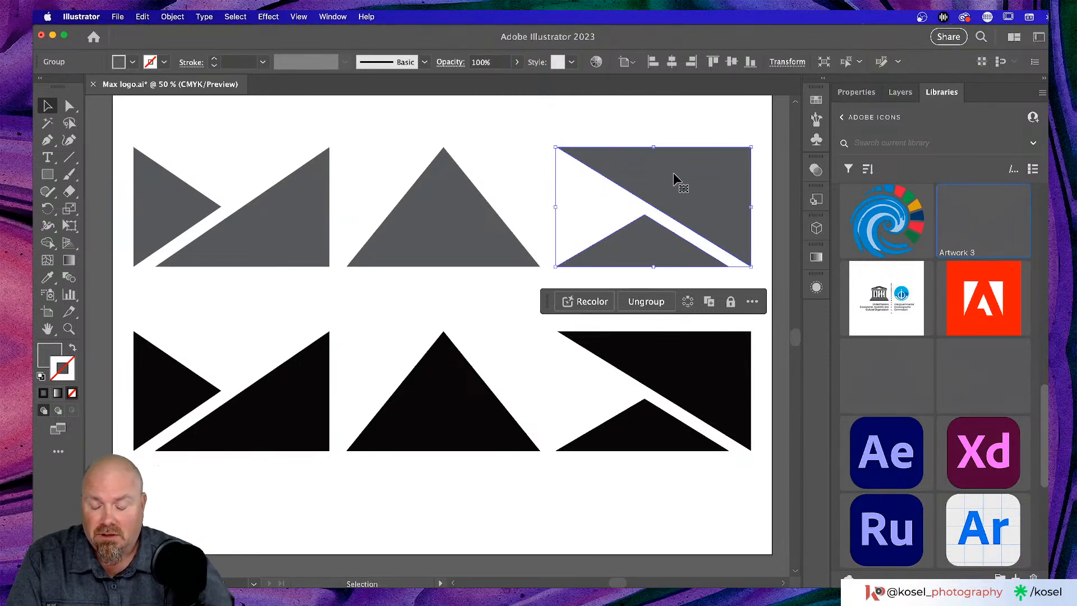
key(super)
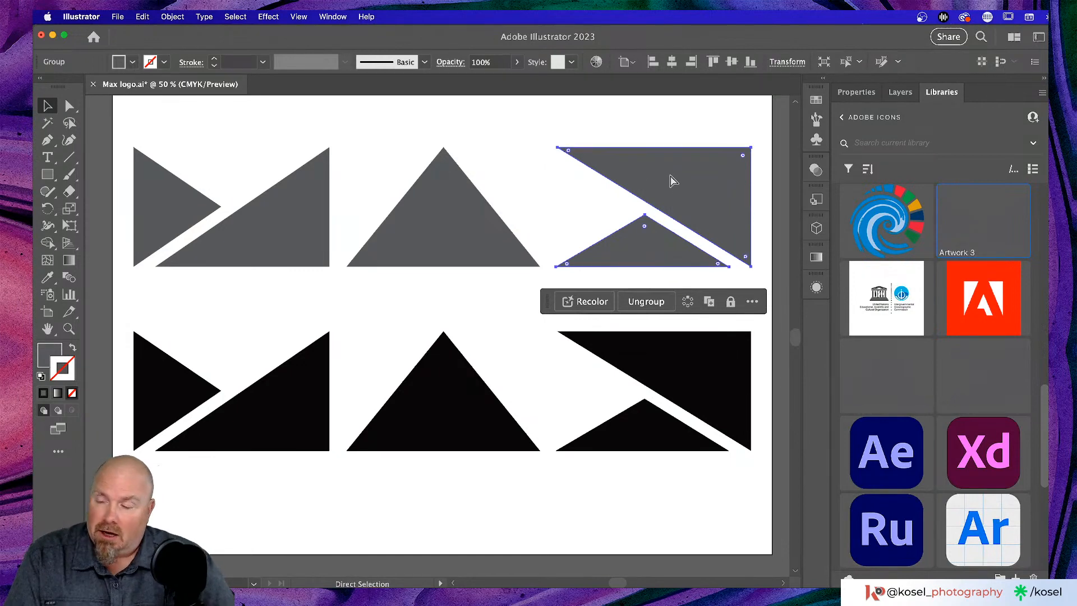
- Switch to InDesign, paste the X onto the poster and move it to about X 16 px, Y 486 px
key(super+Tab)
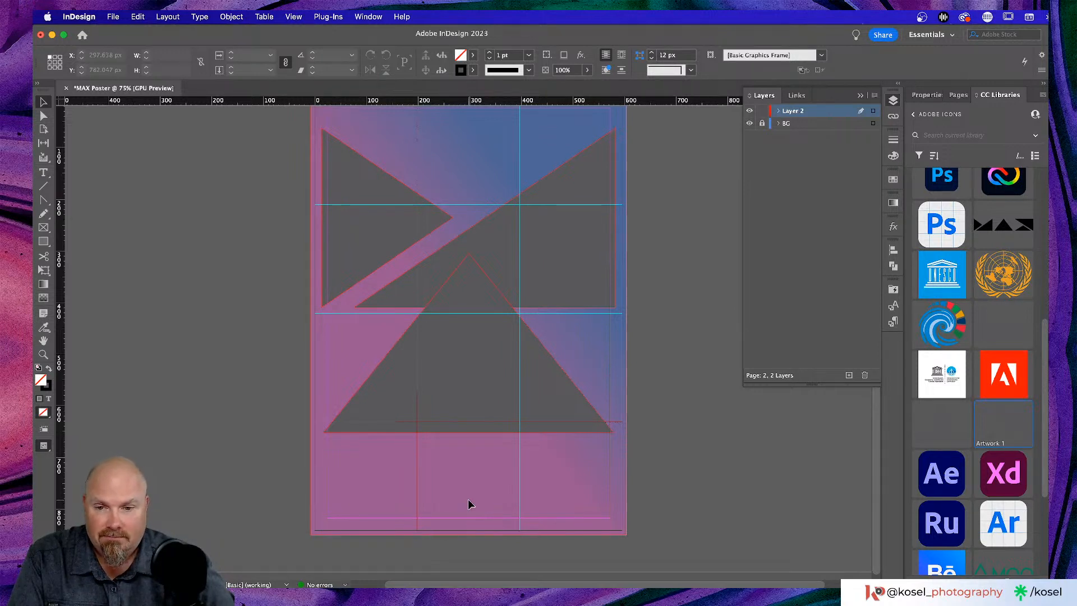
key(super+v)
drag(534, 335, 538, 435)
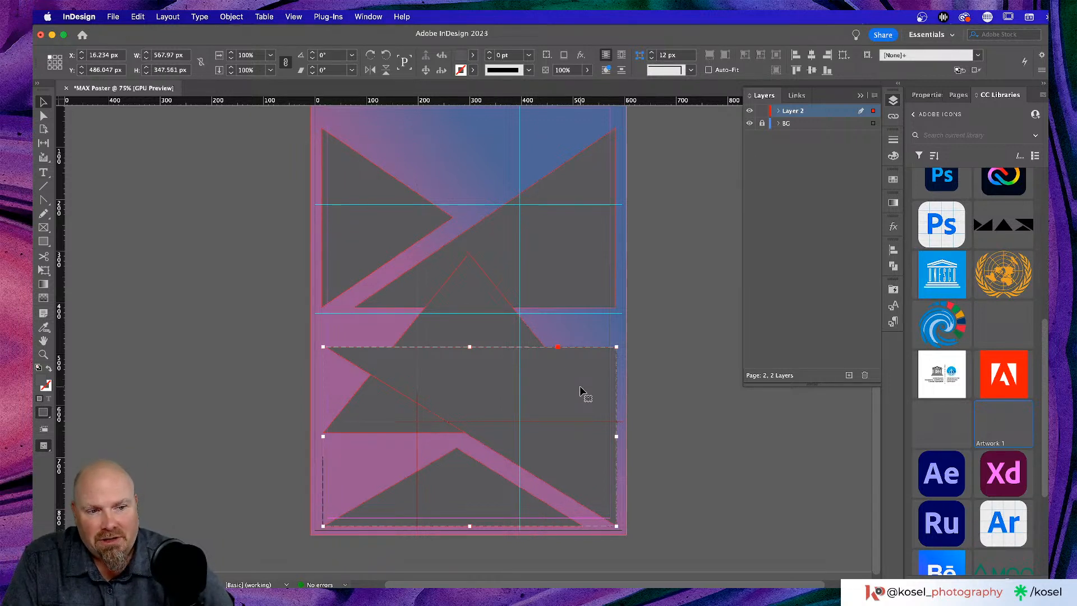
- Scale the M, A and X together to about 346 × 468 px and move them to about X 108 px, Y 82 px
drag(581, 391, 577, 253)
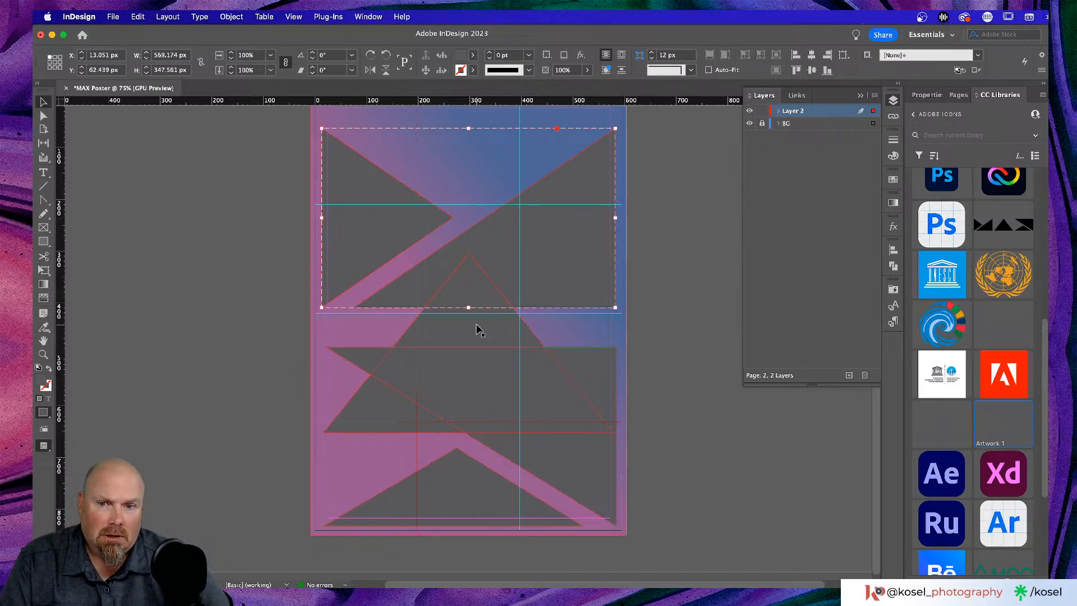
key(super+alt+c)
key(super+alt+c)
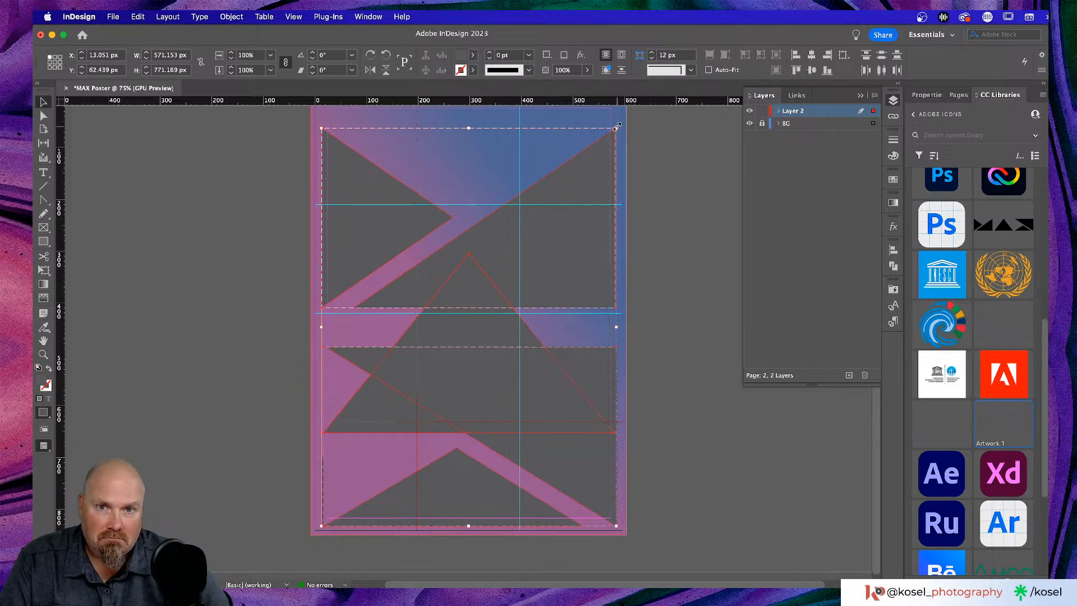
drag(617, 127, 505, 240)
drag(498, 288, 539, 205)
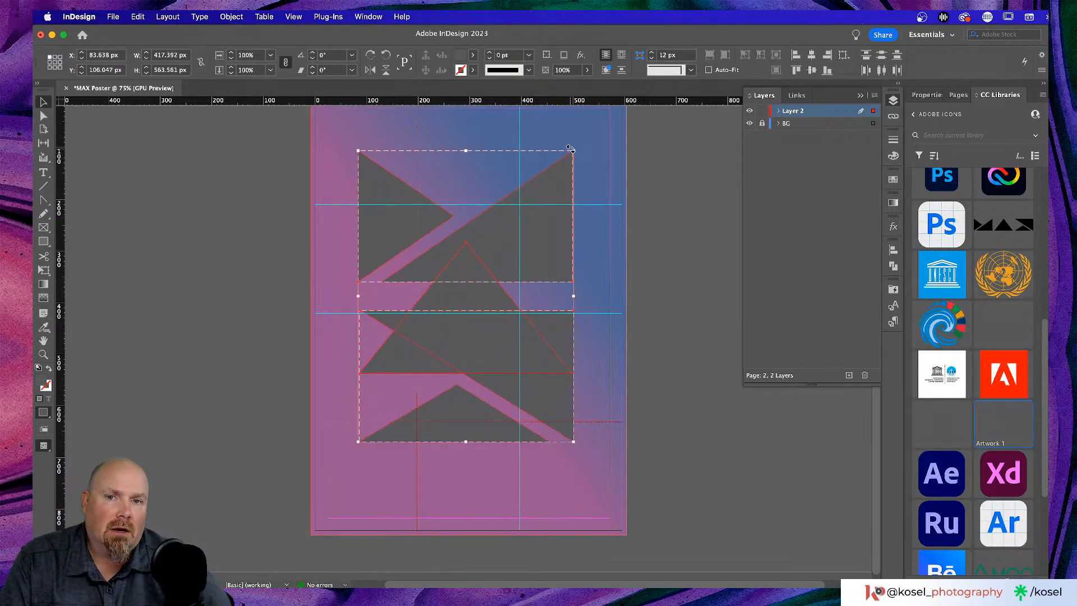
drag(573, 151, 535, 201)
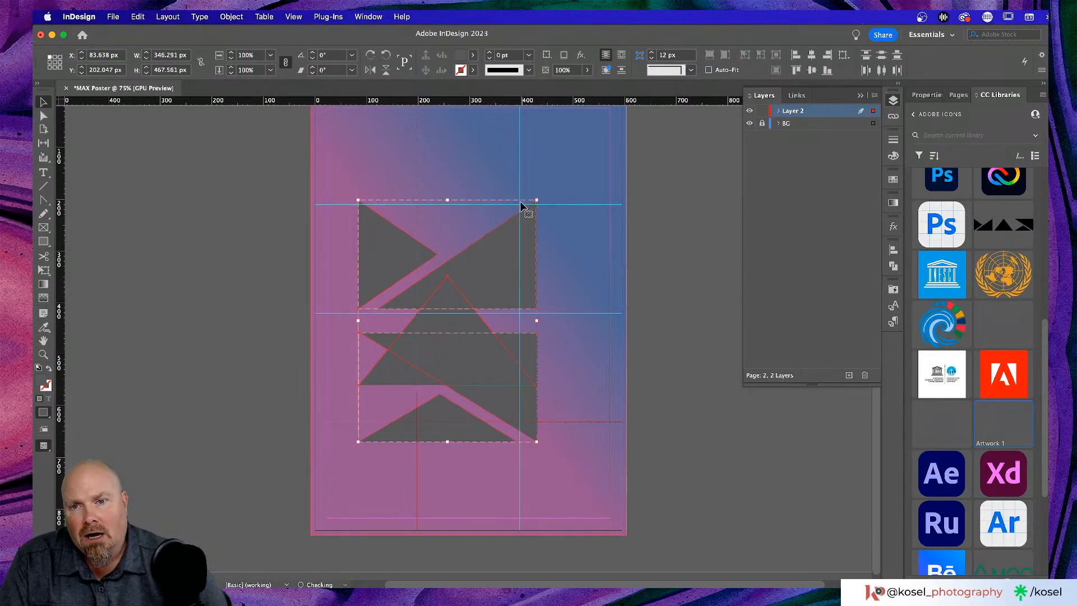
drag(482, 252, 493, 211)
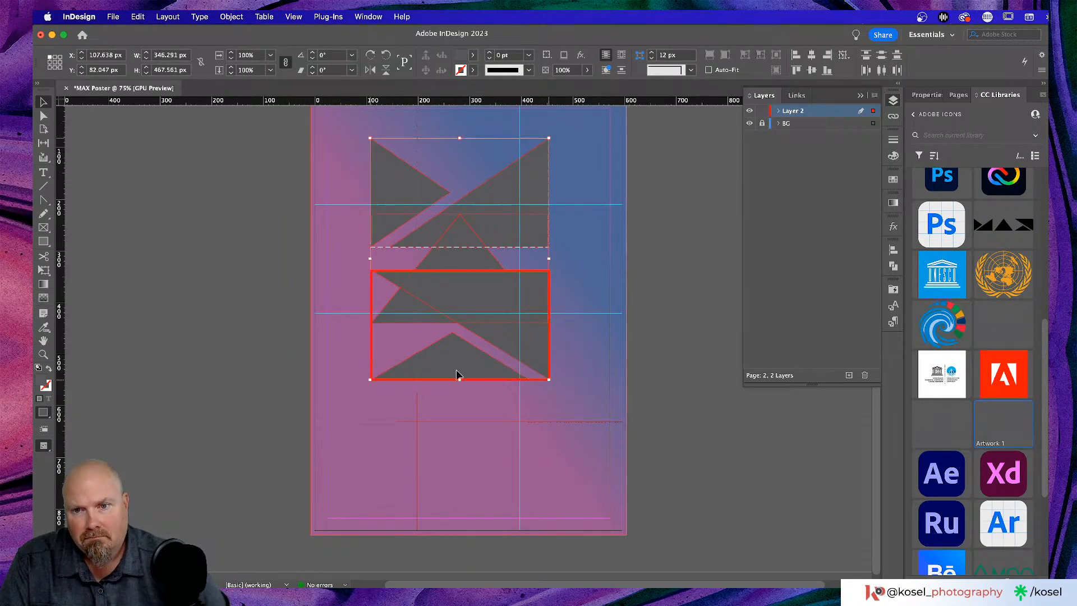
- Stagger the letters down the poster: M at about 112, 64 px, A at 127, 342 px and X at 188, 599 px
drag(459, 372, 499, 494)
click(465, 419)
drag(463, 280, 463, 331)
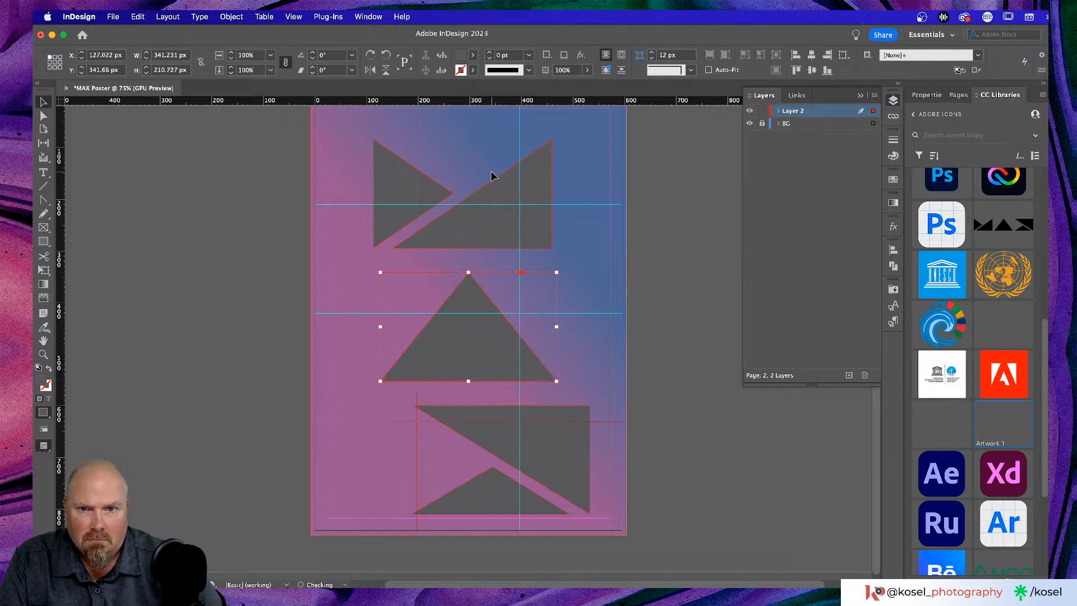
drag(495, 191, 493, 178)
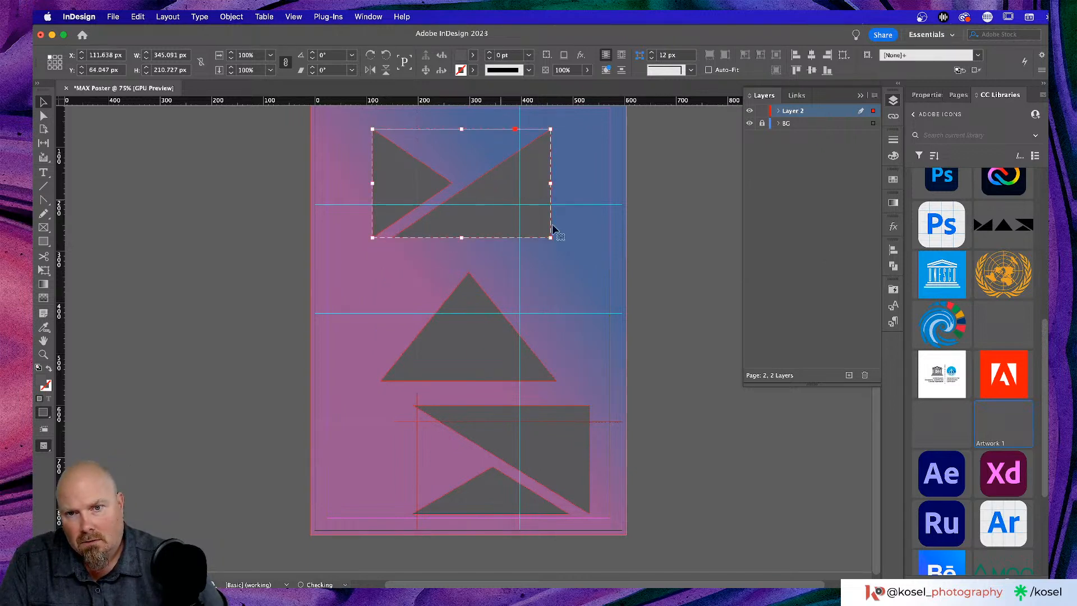
click(668, 261)
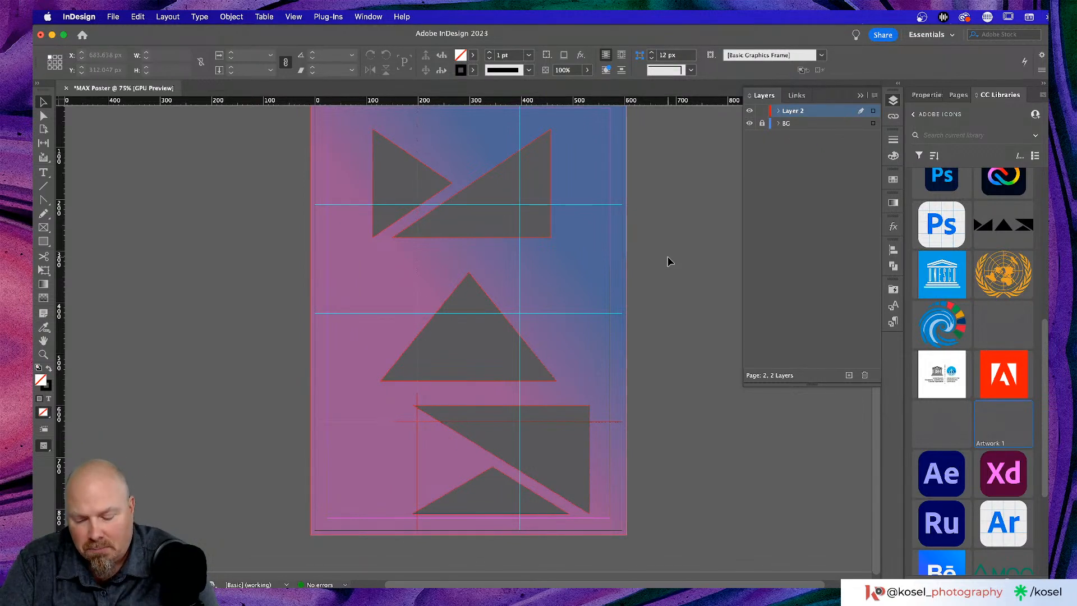
key(super+Tab)
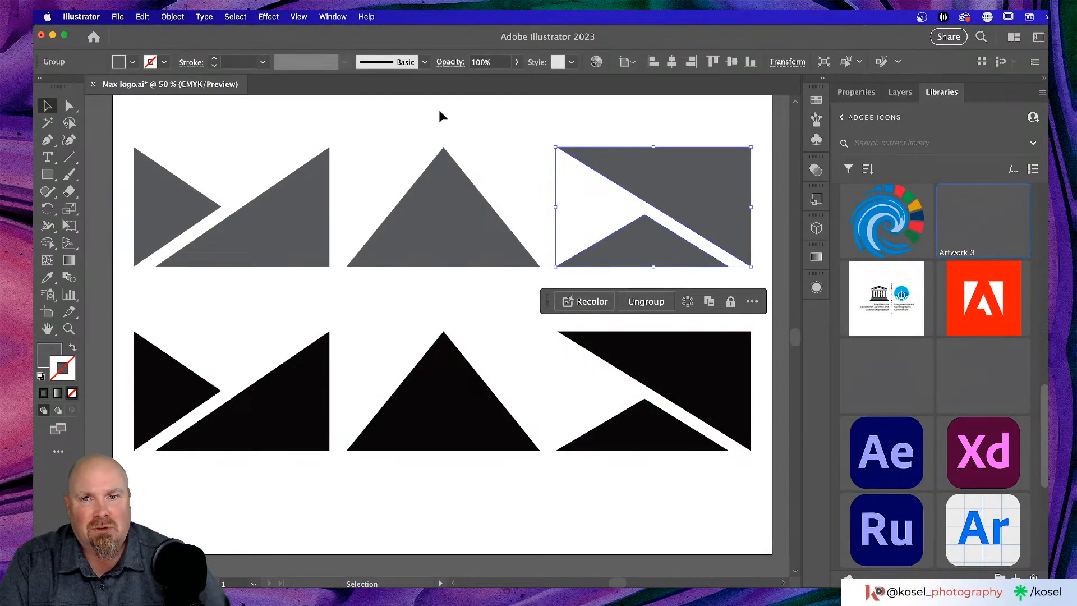
click(493, 144)
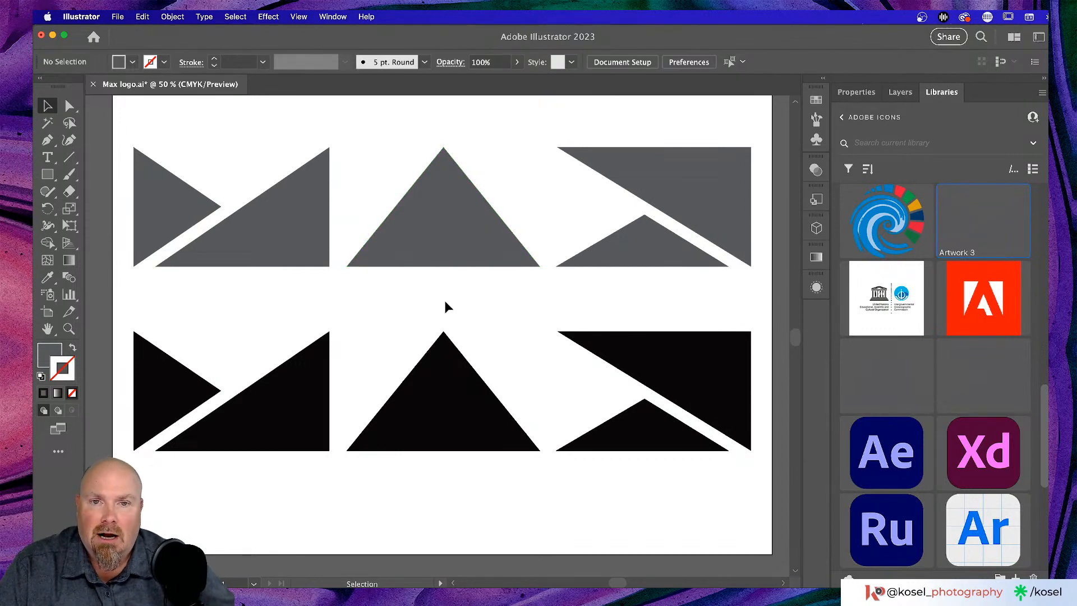
scroll(445, 306, up, 2)
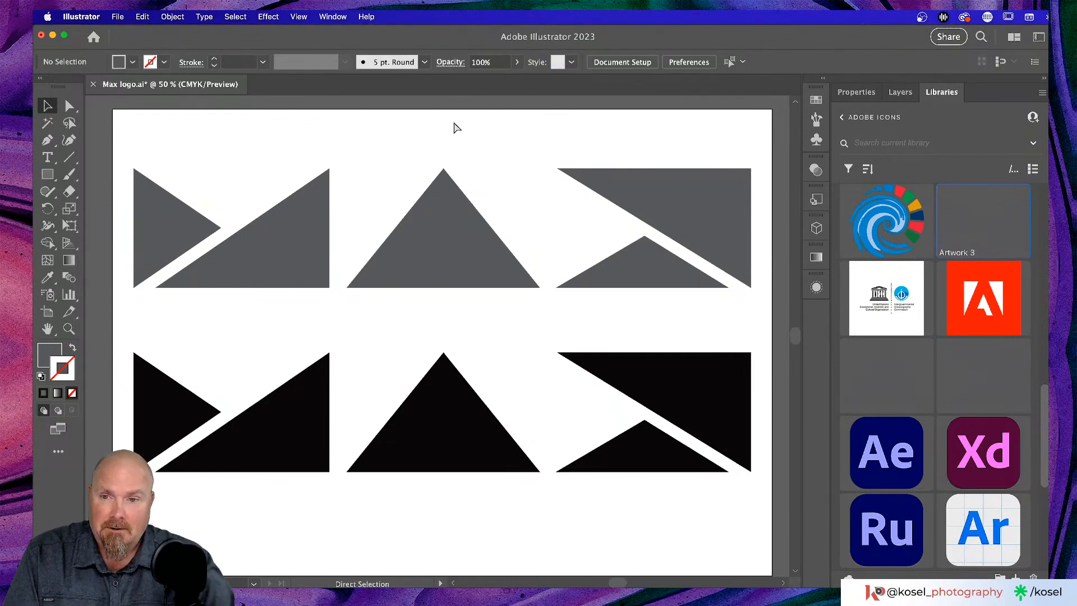
key(super+Tab)
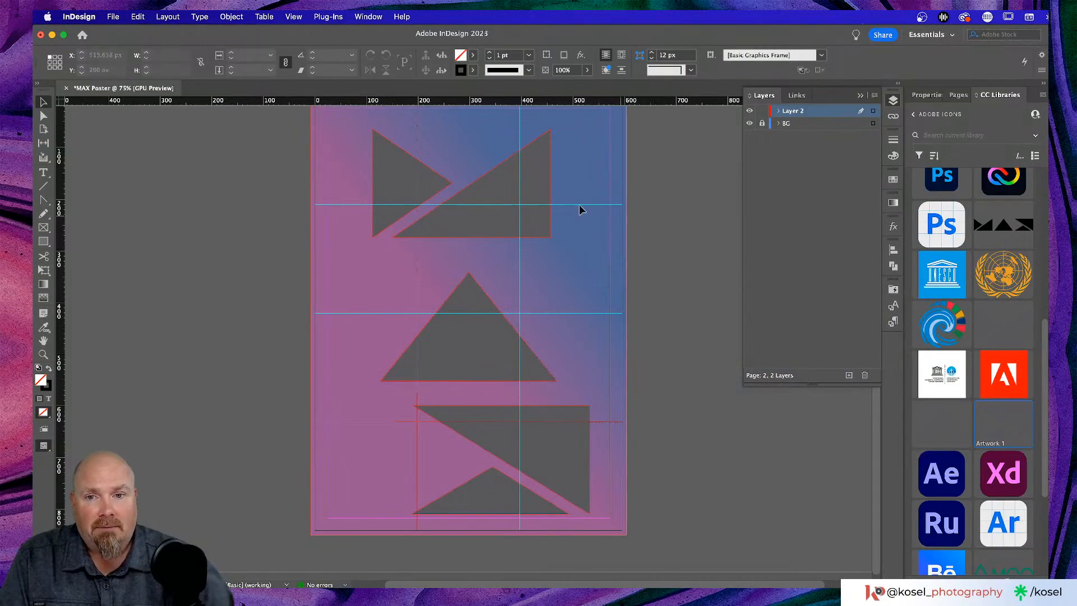
- Fill the M shapes with black by setting hue, saturation and brightness to 0
click(513, 183)
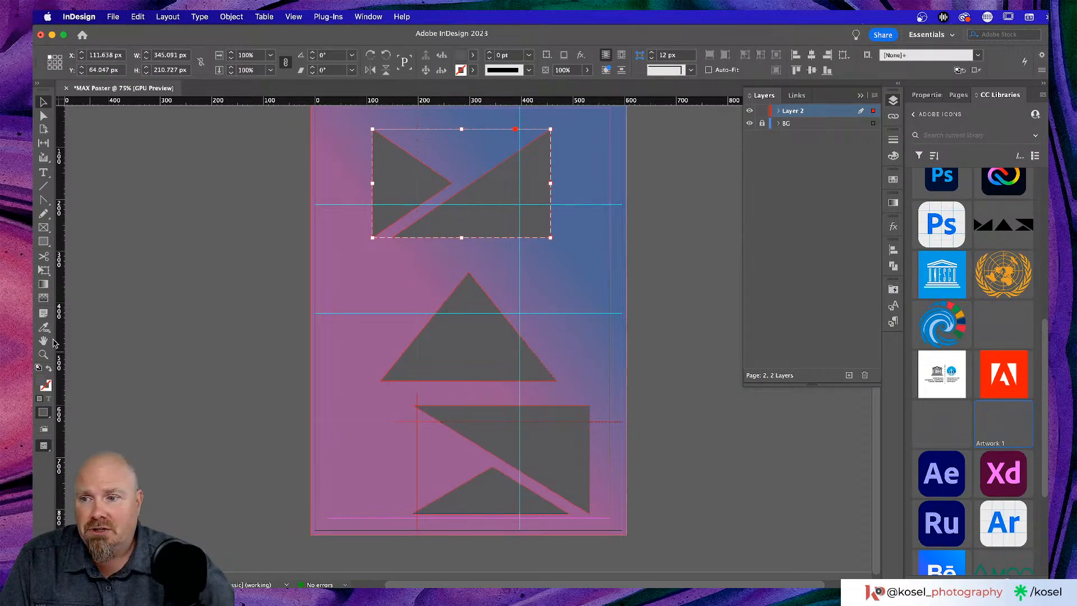
double_click(44, 382)
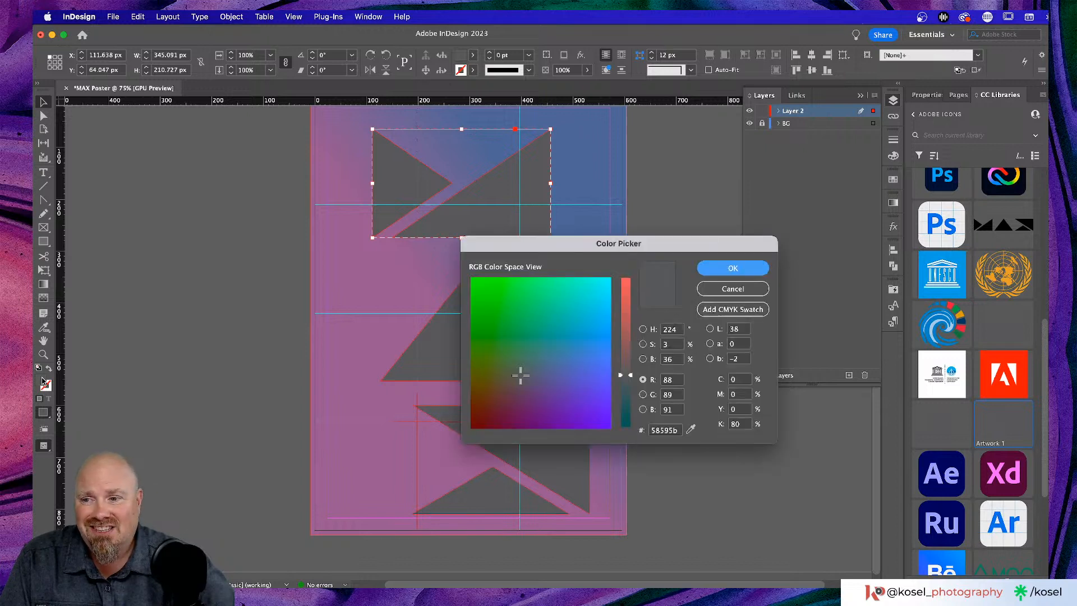
click(675, 330)
text(0)
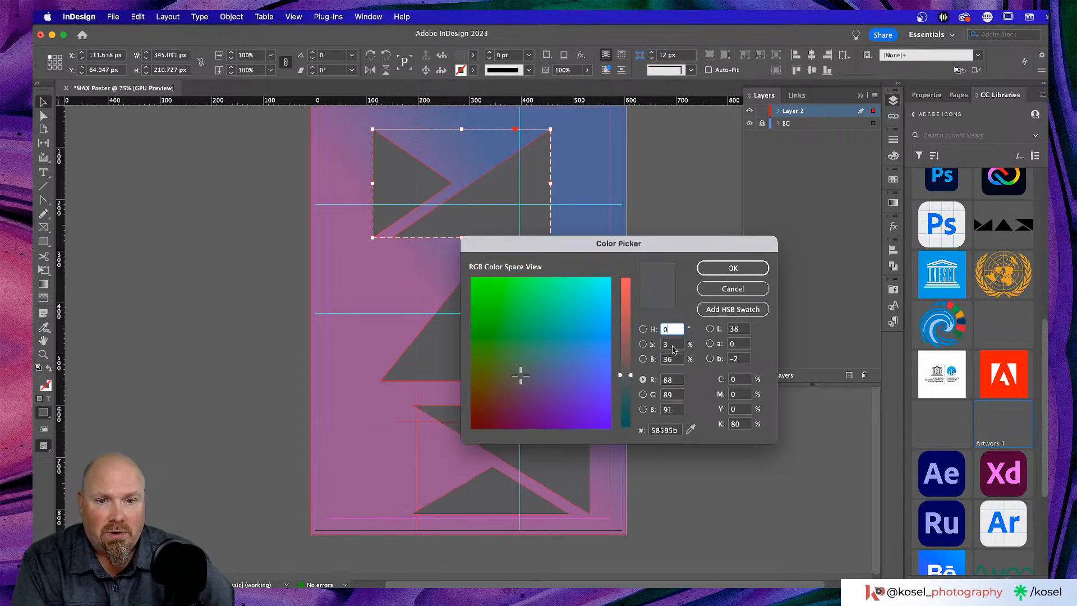
key(Tab)
text(0)
key(Tab)
text(0)
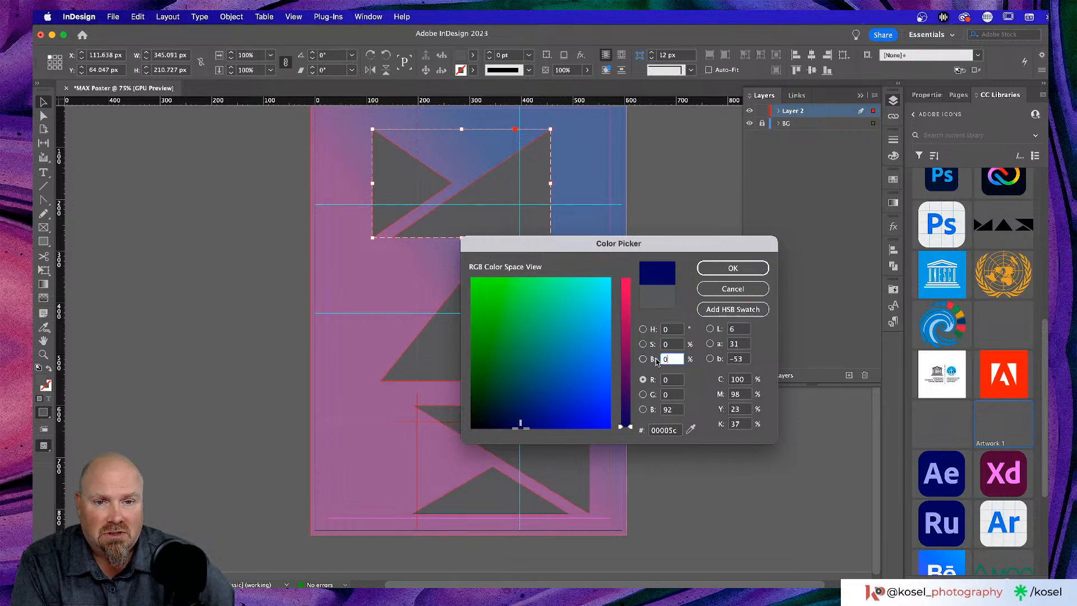
click(730, 268)
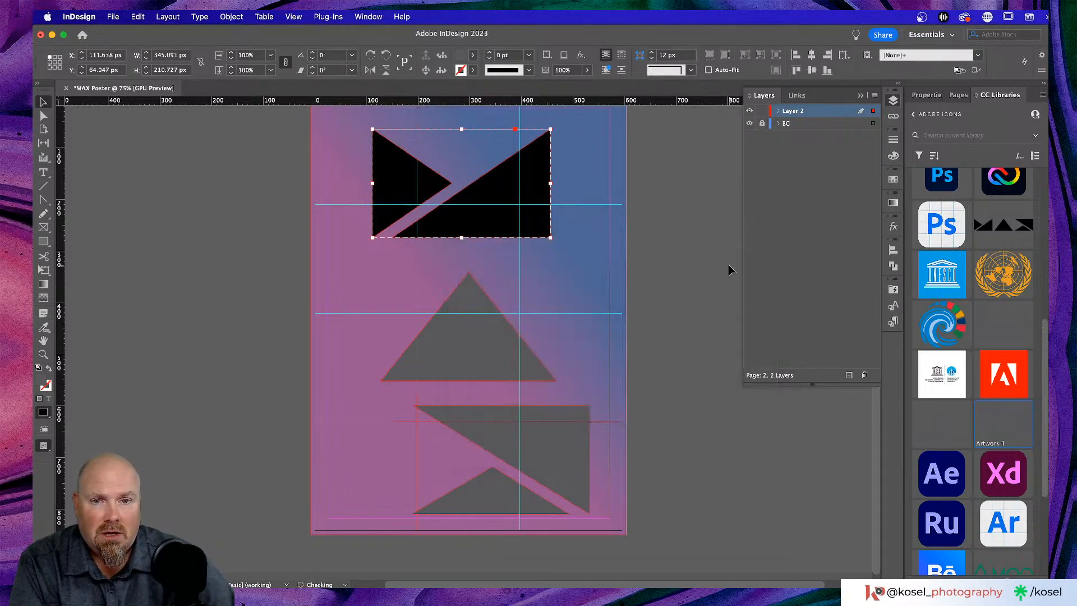
- Sample the black M with the Eyedropper to fill the A triangle with the same black
click(489, 352)
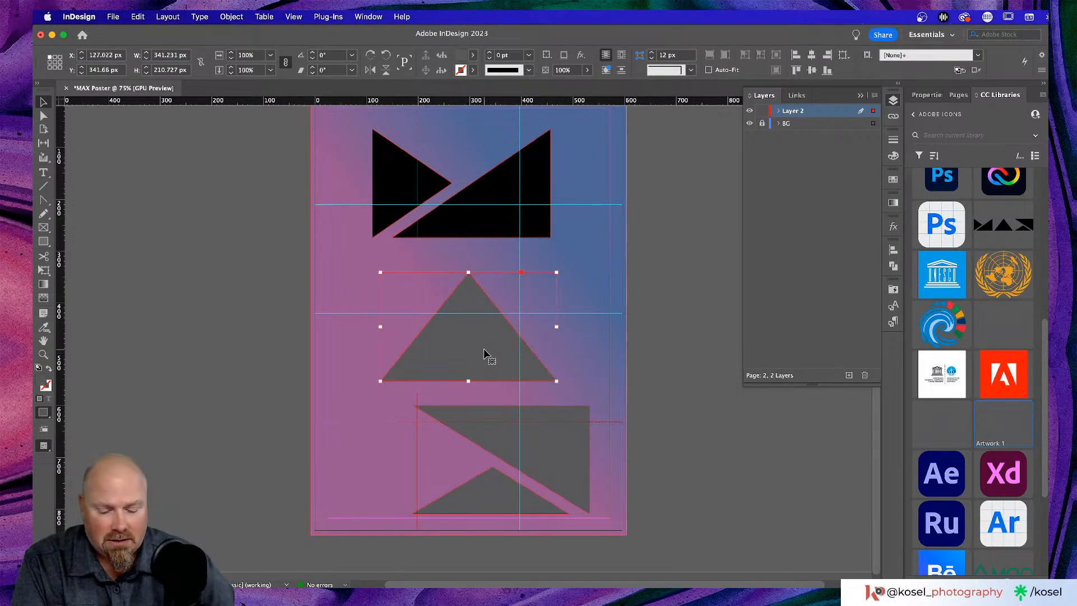
key(i)
click(527, 176)
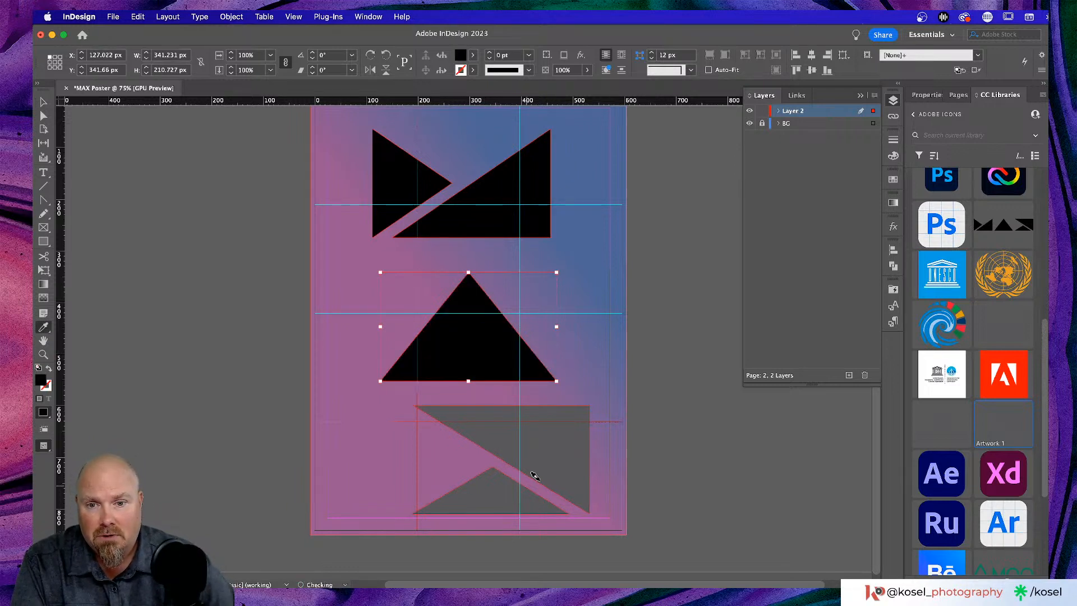
key(v)
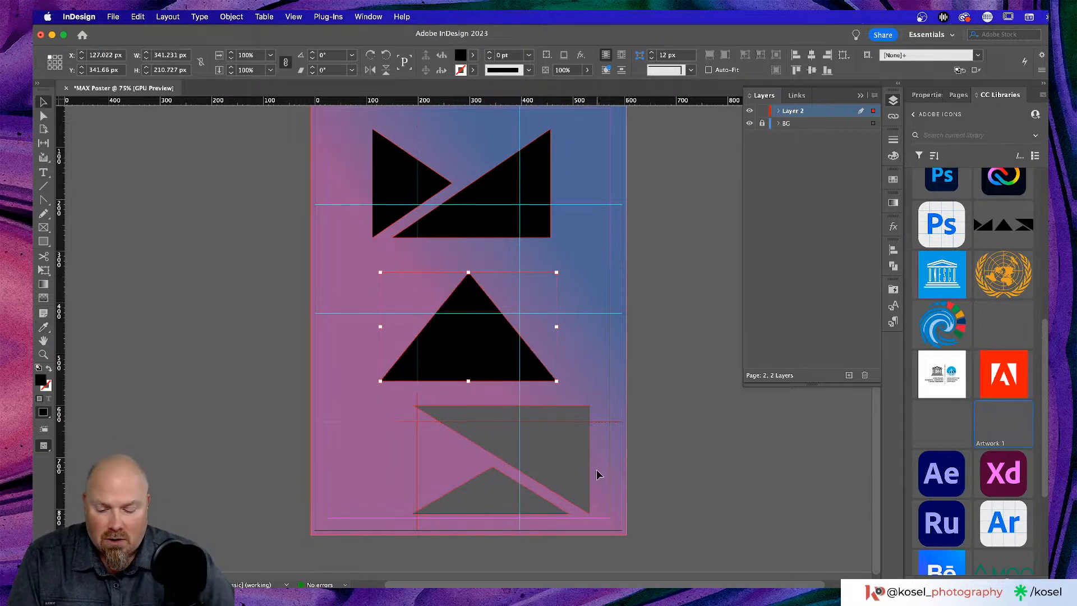
- Sample the black A with the Eyedropper to recolour the X group black, and deselect it
click(572, 462)
key(i)
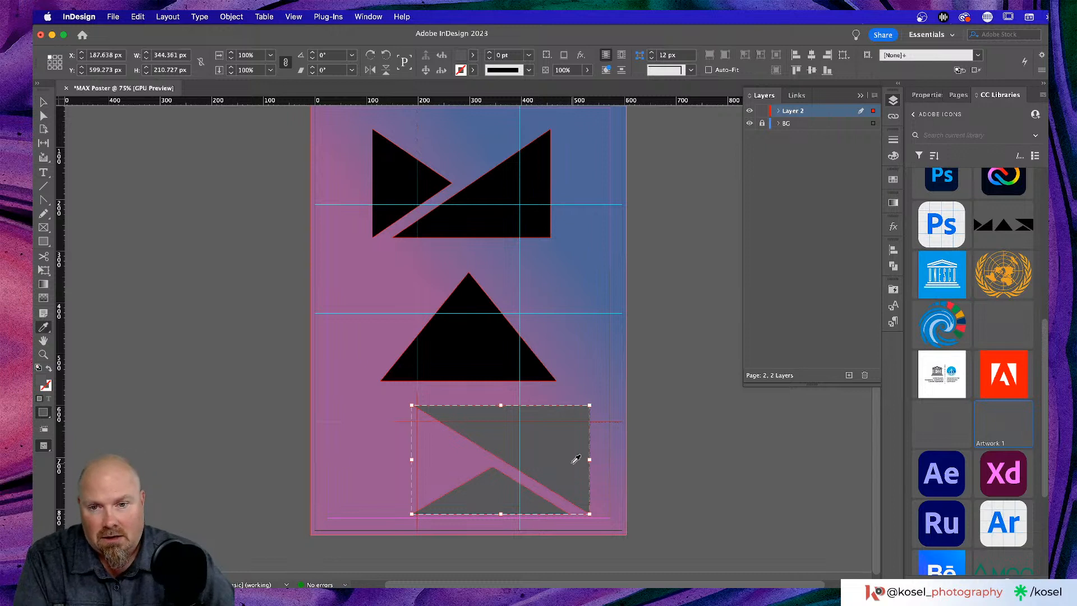
click(478, 348)
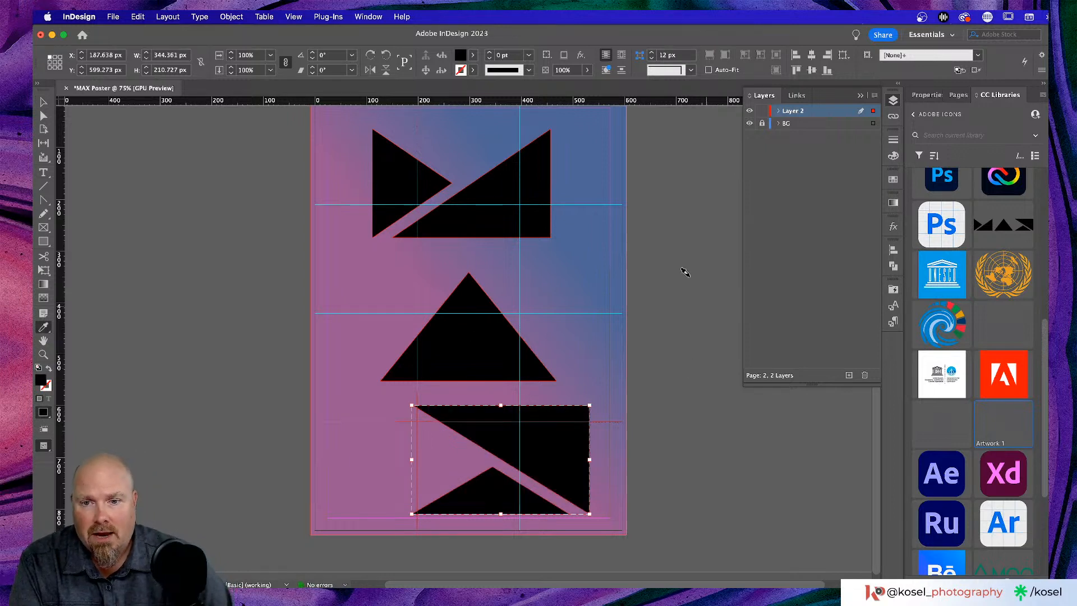
click(44, 103)
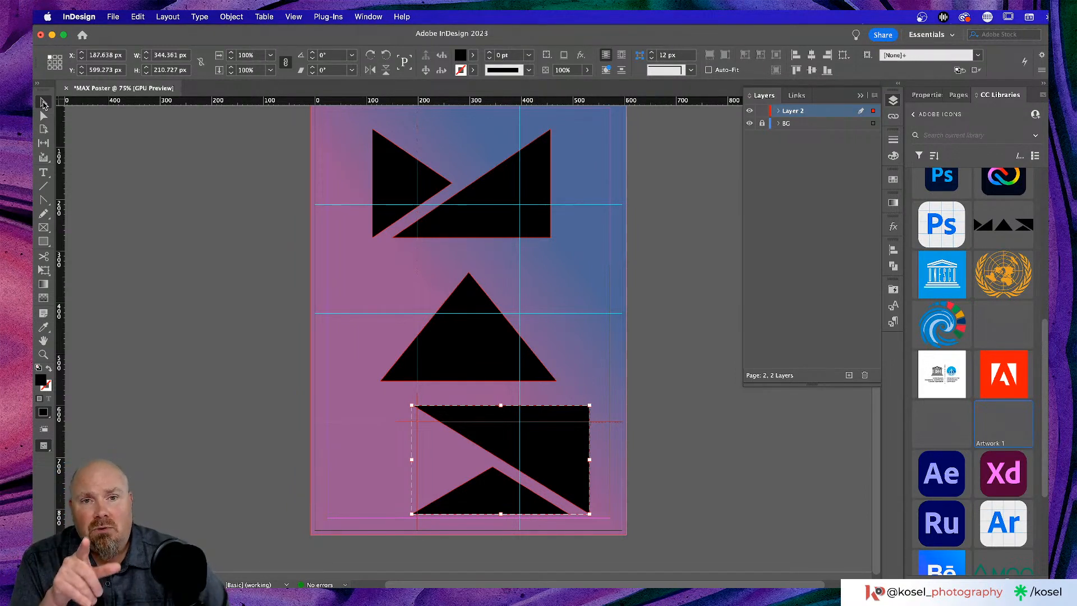
click(187, 219)
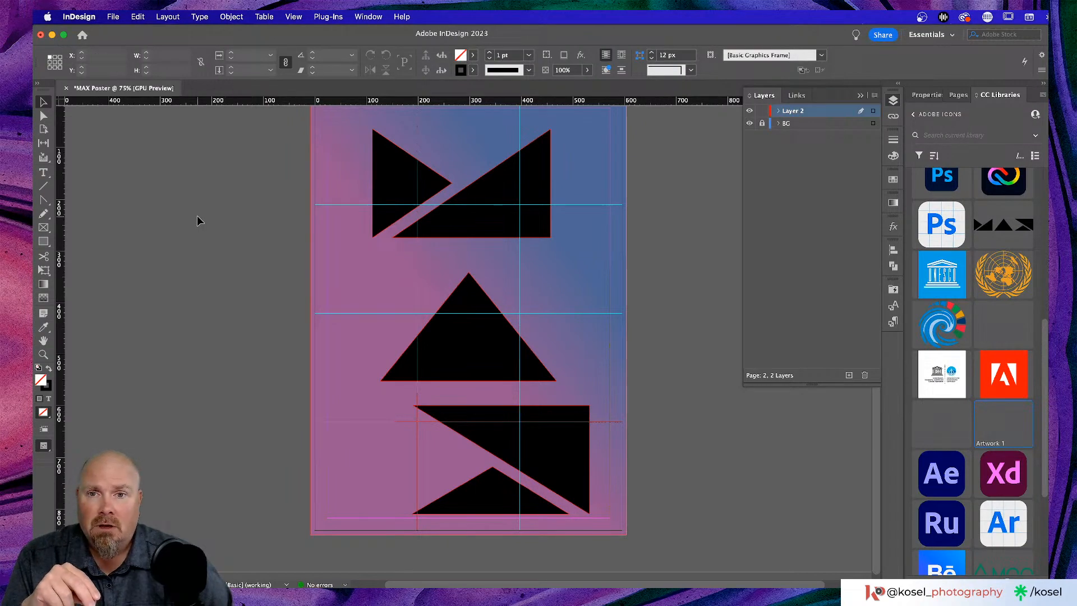
- Switch to Illustrator and close the Max logo.ai document
key(super+Tab)
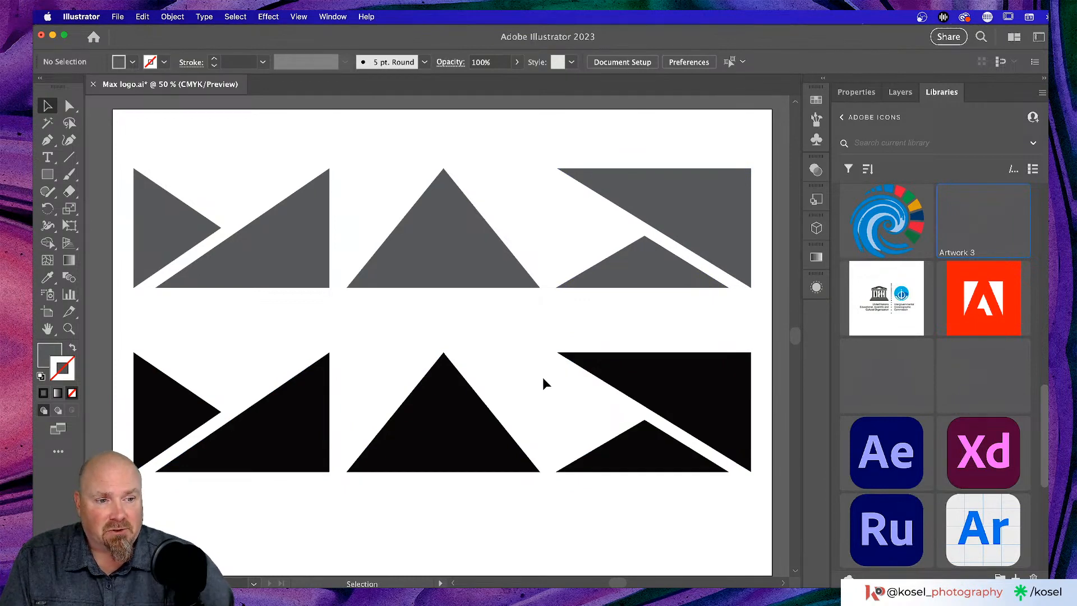
key(super+Tab)
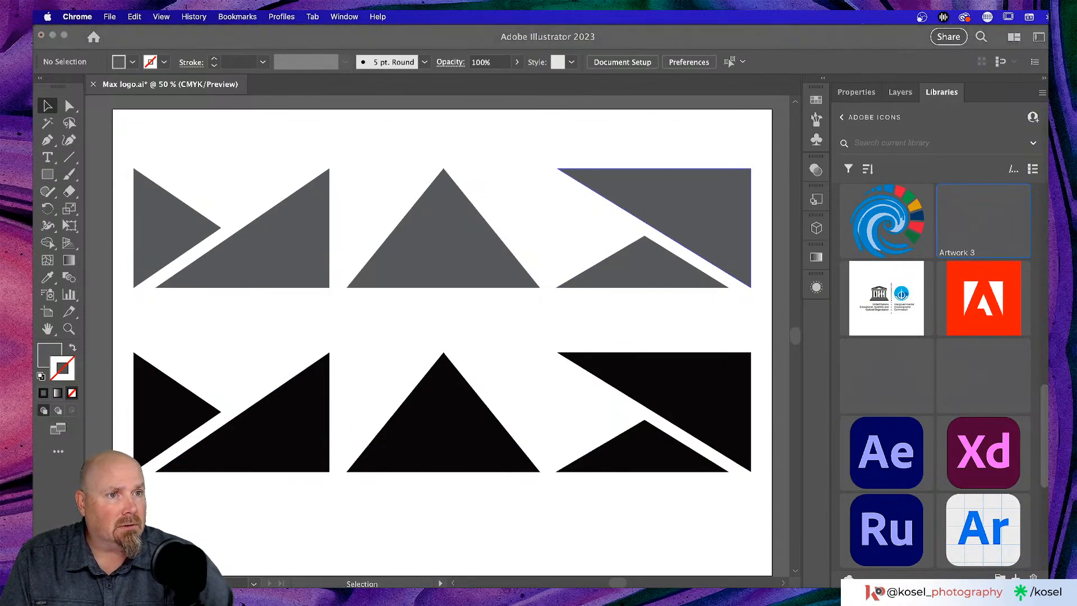
click(91, 86)
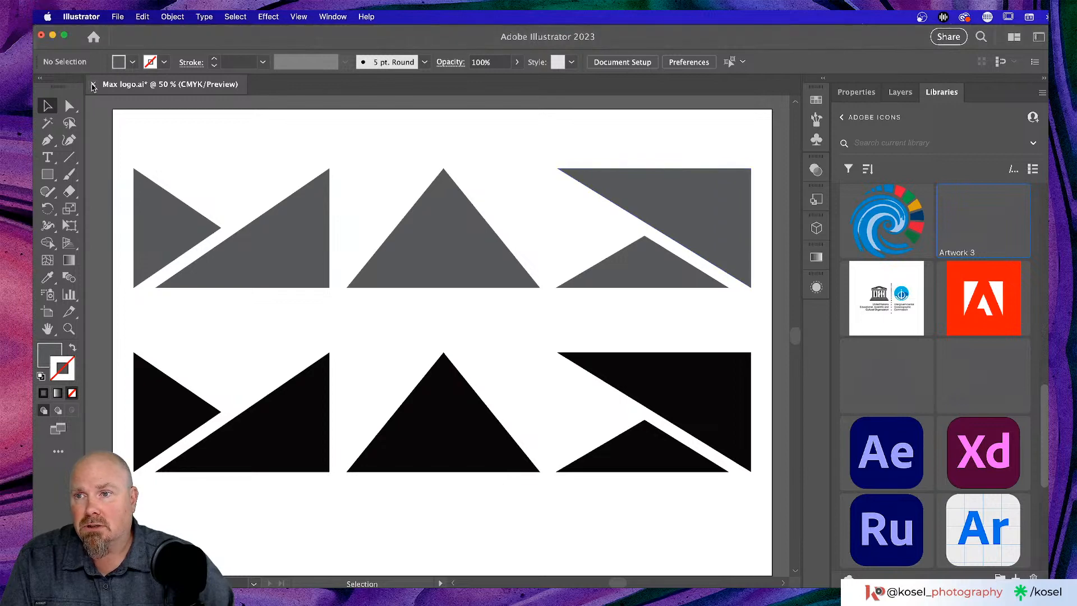
click(92, 85)
click(569, 339)
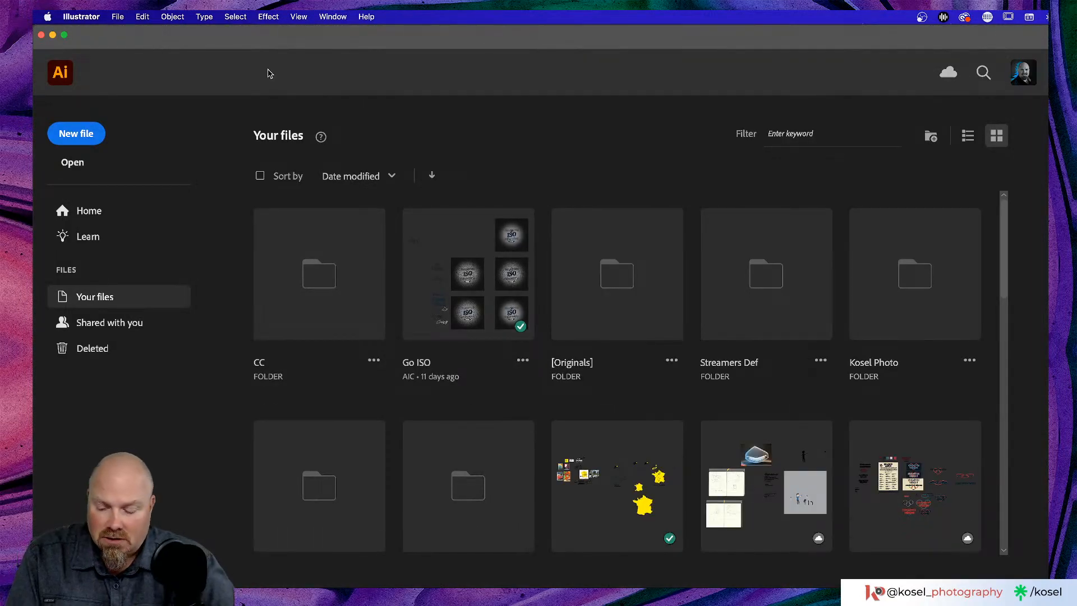
- Switch to InDesign with the MAX Poster document
key(super+Tab)
key(super+Tab)
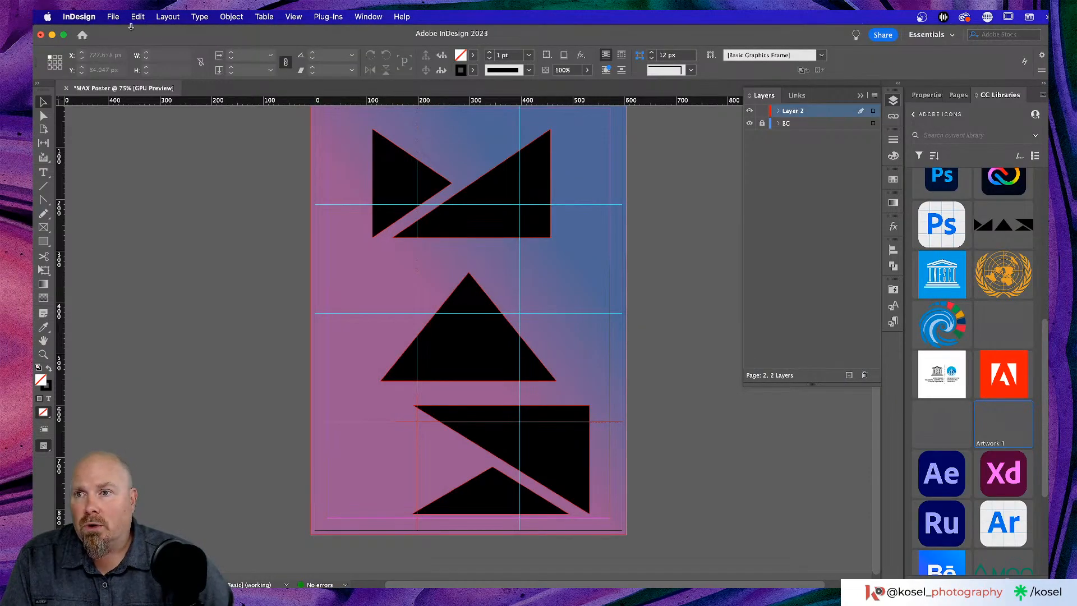
click(115, 16)
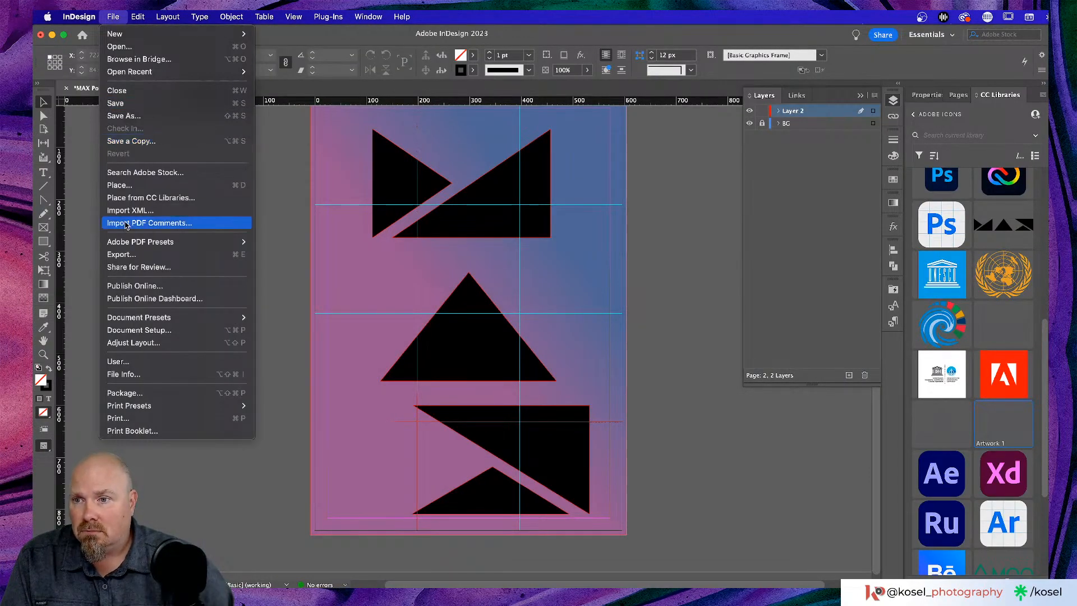
mouse_move(143, 18)
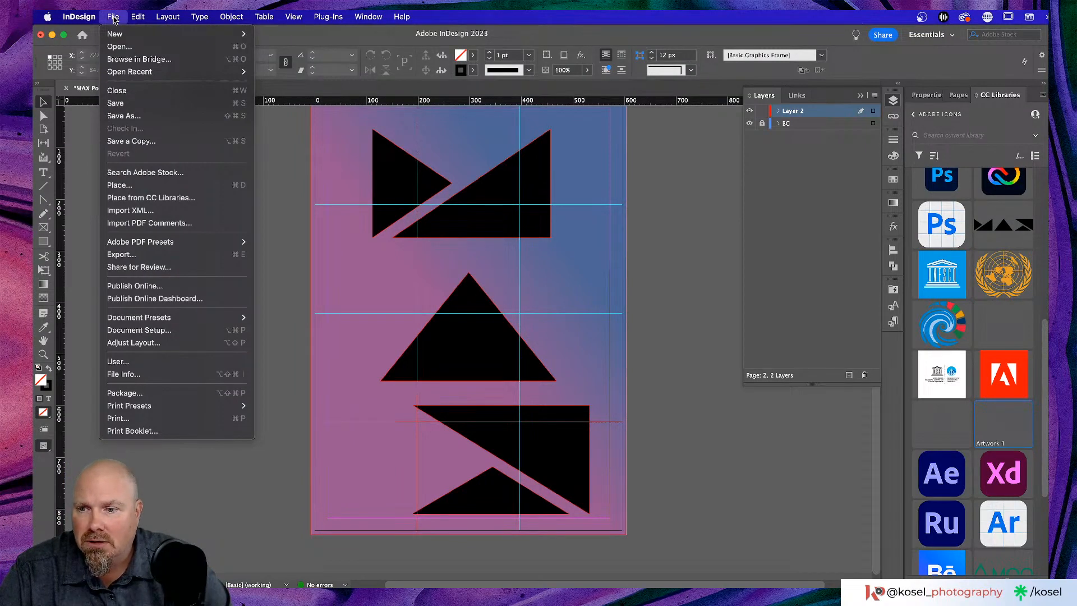
click(114, 19)
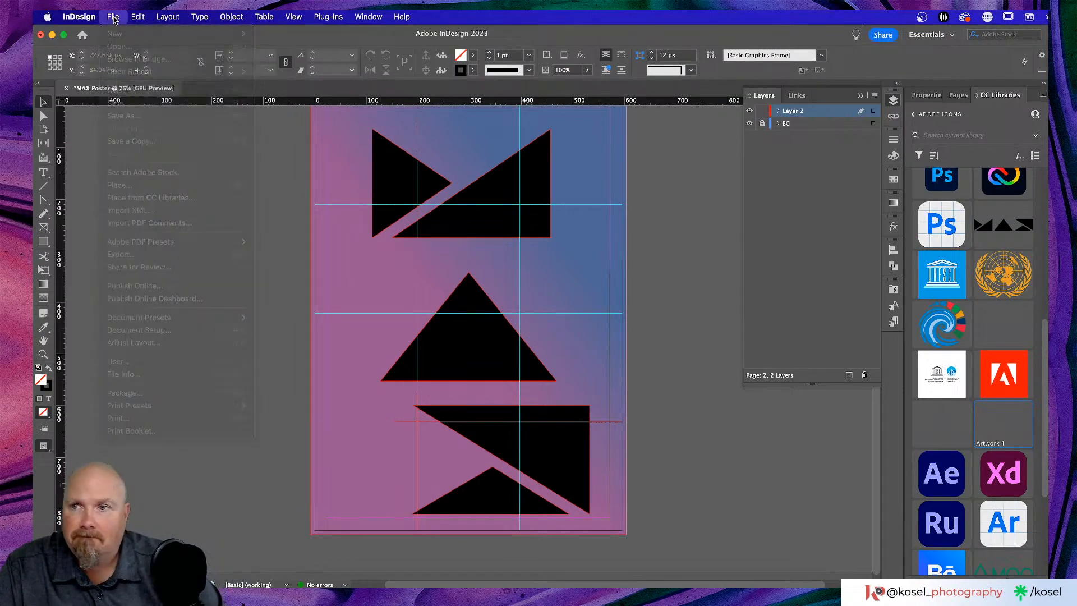
click(114, 18)
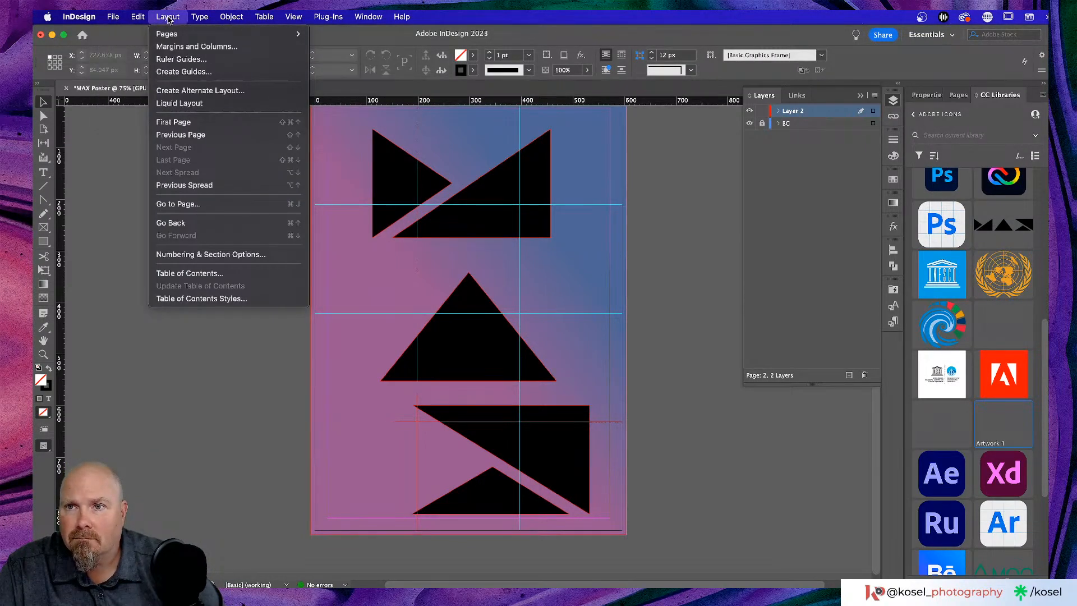
mouse_move(229, 20)
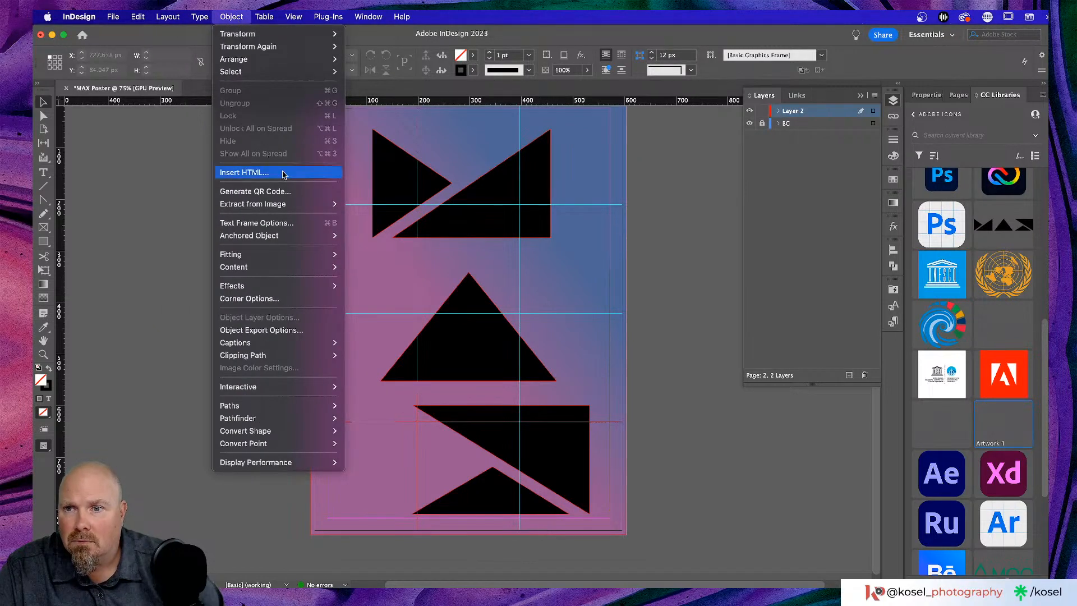
mouse_move(401, 16)
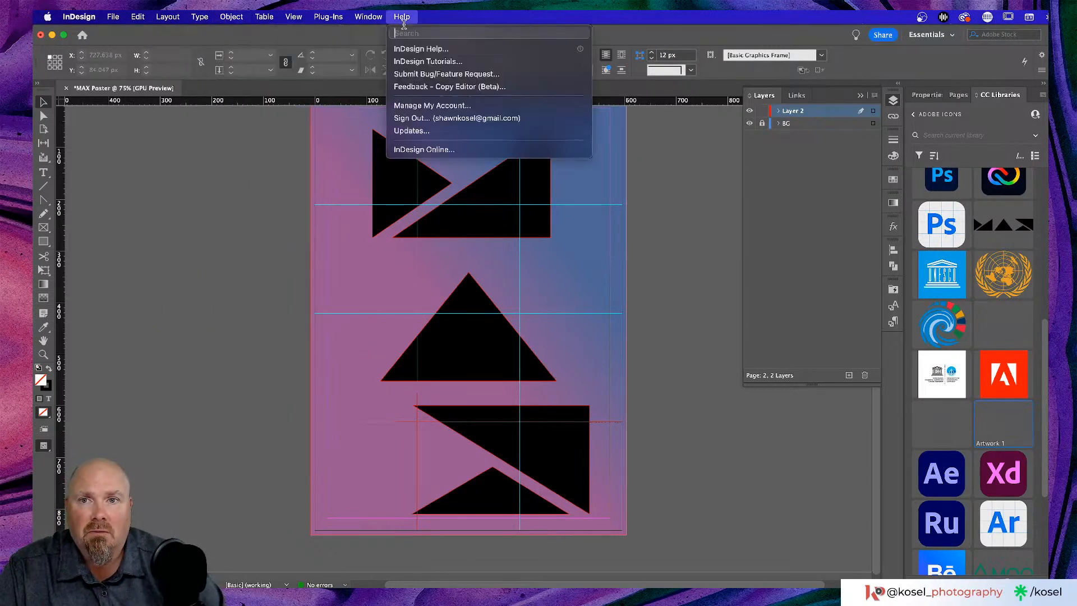
text(place)
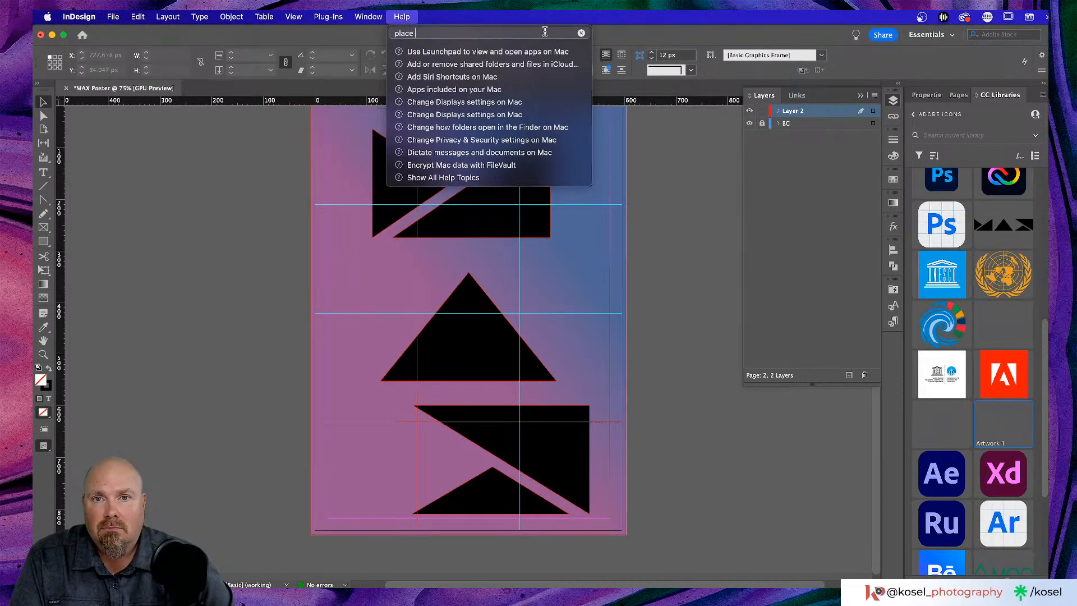
click(581, 32)
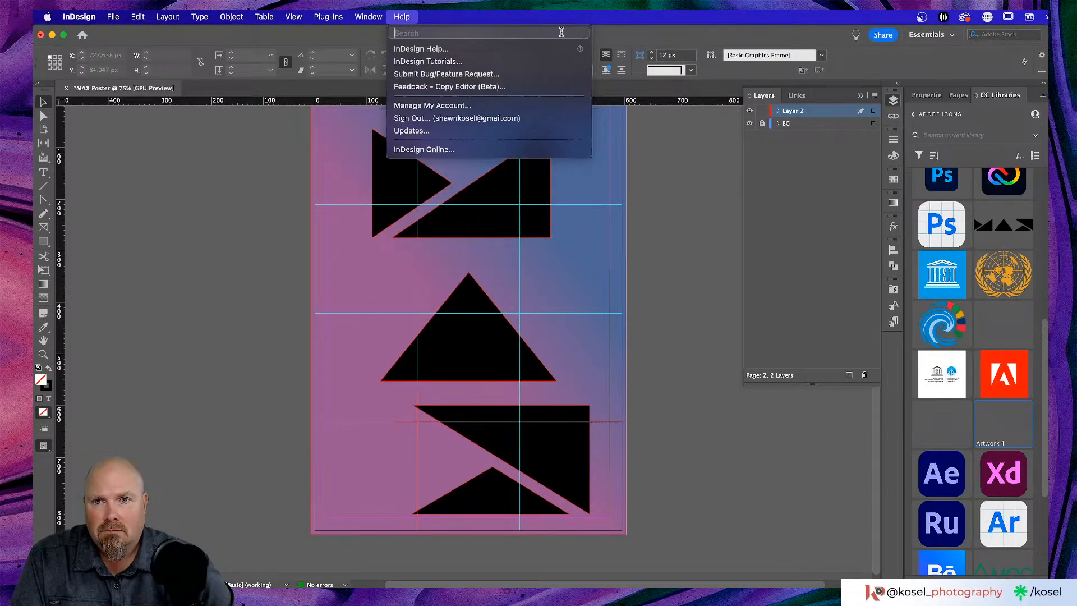
click(477, 17)
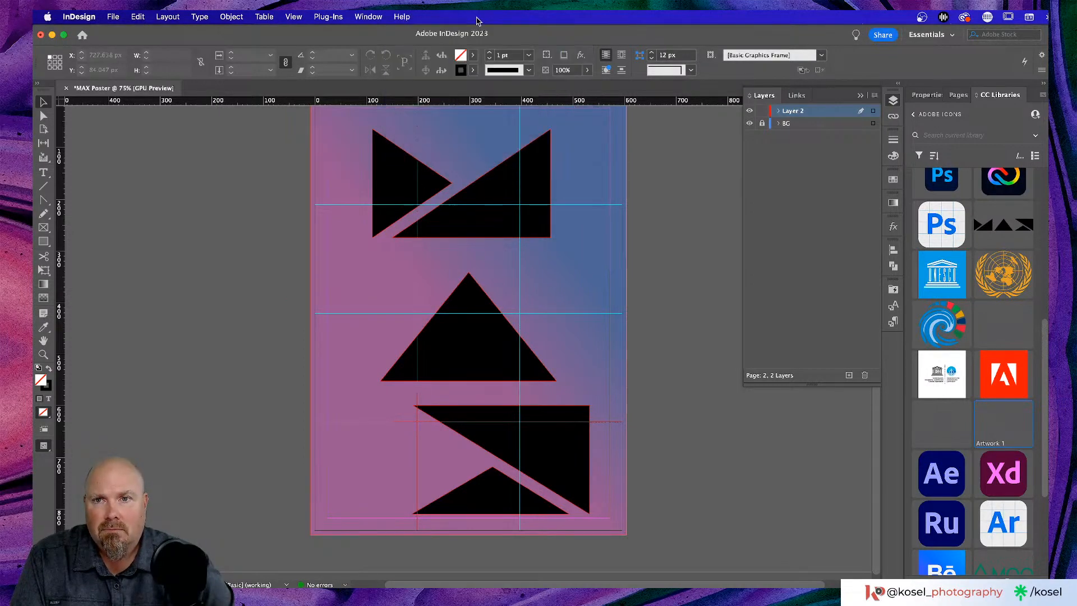
- Start placing a file, browse to the Kosel Photography folder on the Kosel Photo drive, and set item grouping to None
click(110, 18)
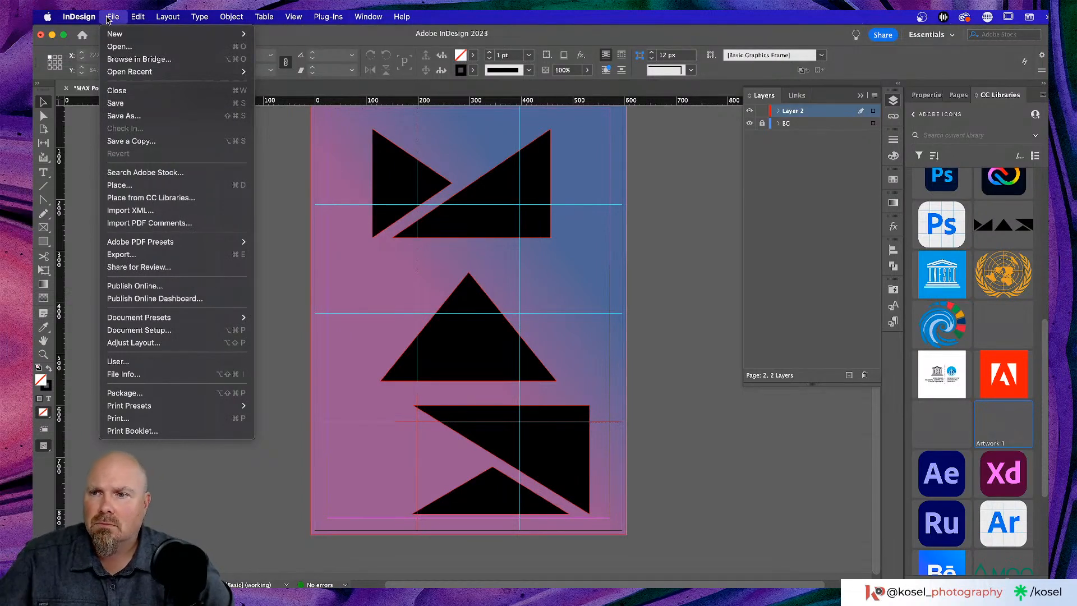
click(126, 186)
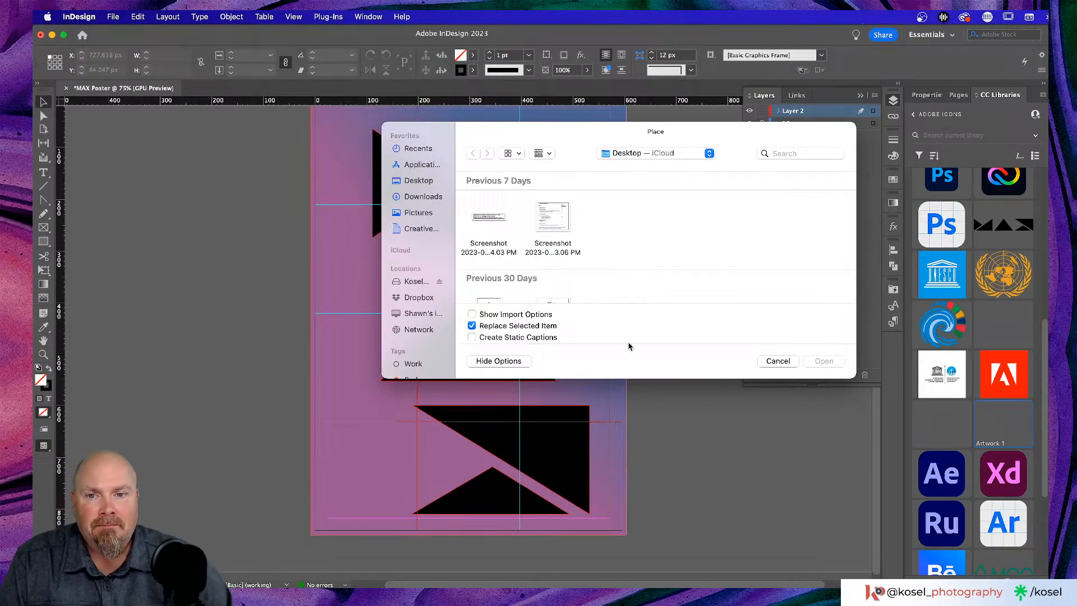
click(412, 281)
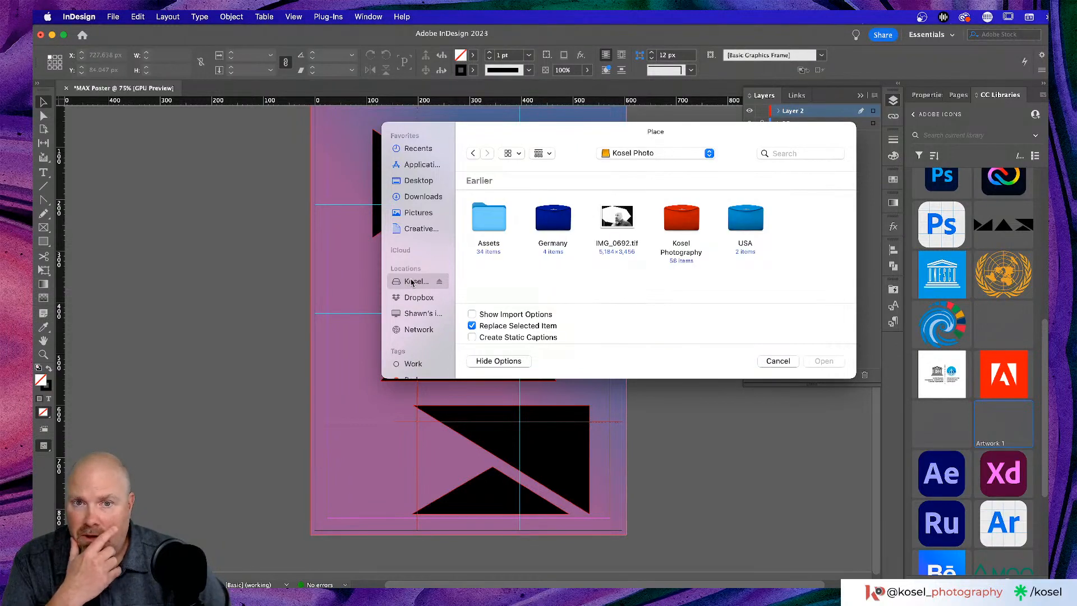
double_click(681, 219)
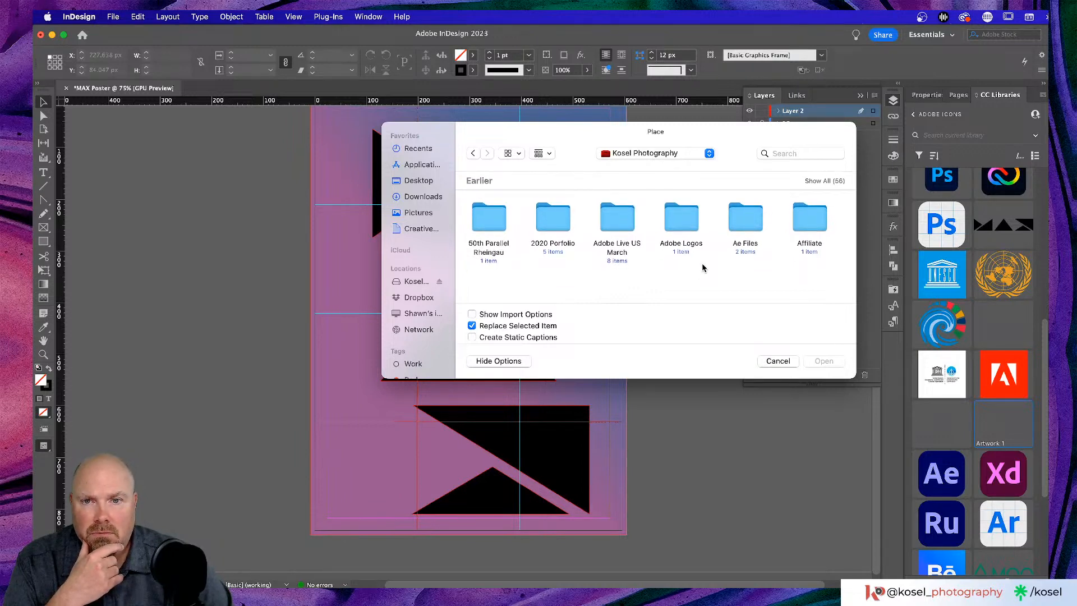
click(542, 154)
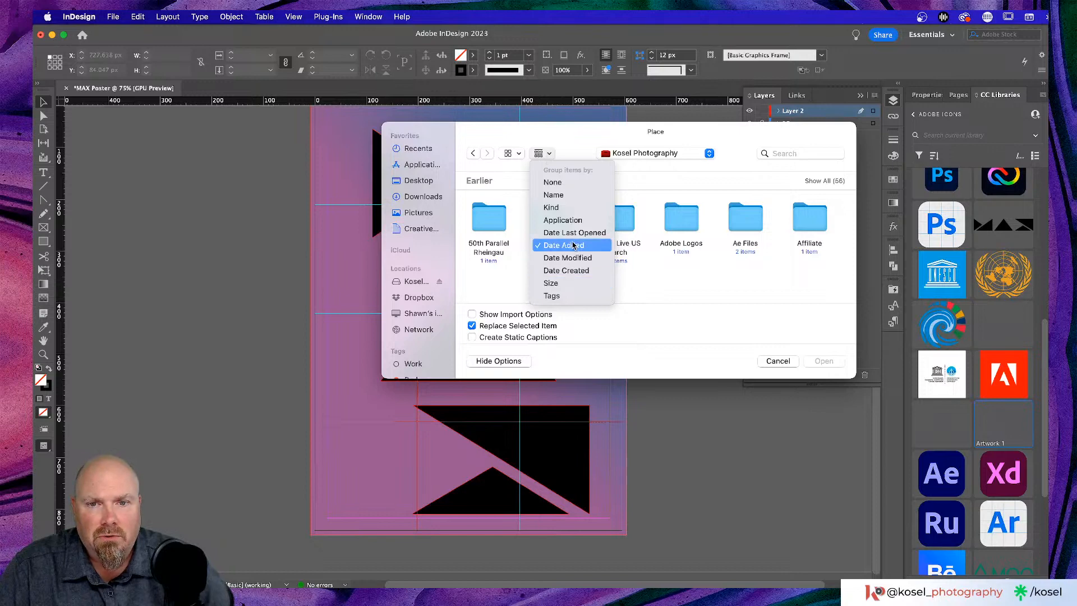
click(552, 181)
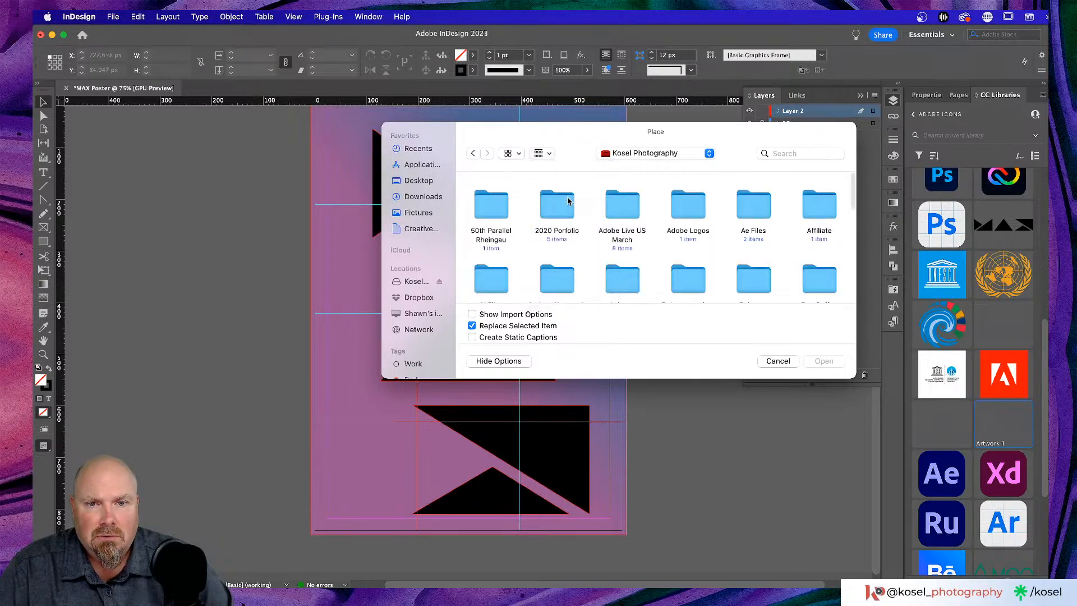
- Enlarge the Place dialog and open the MAX folder inside Kosel Photography
drag(691, 378, 692, 523)
scroll(638, 295, down, 5)
scroll(638, 296, down, 3)
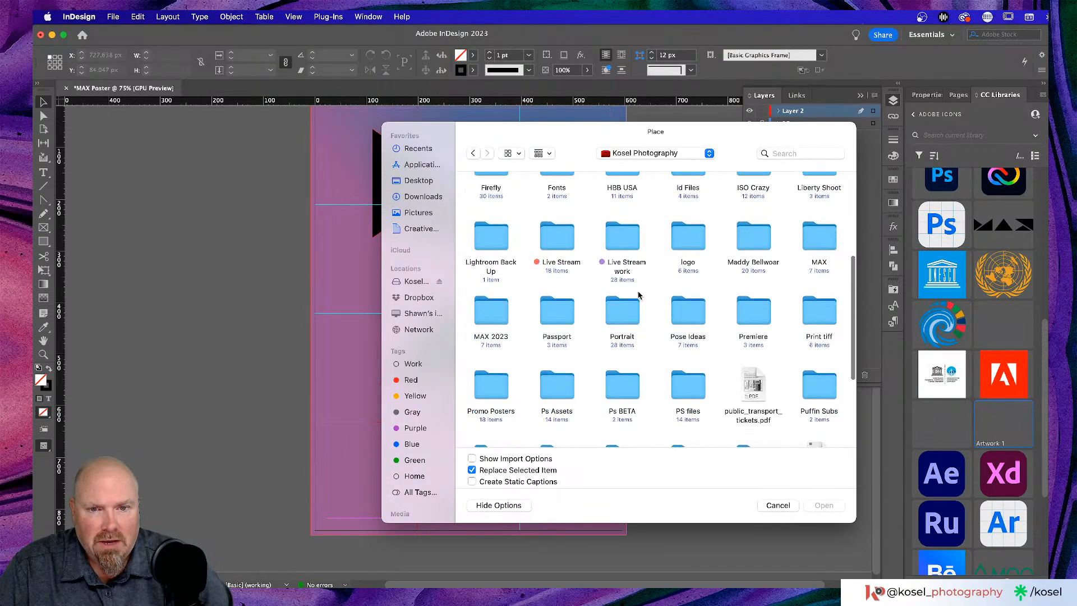
scroll(639, 295, down, 5)
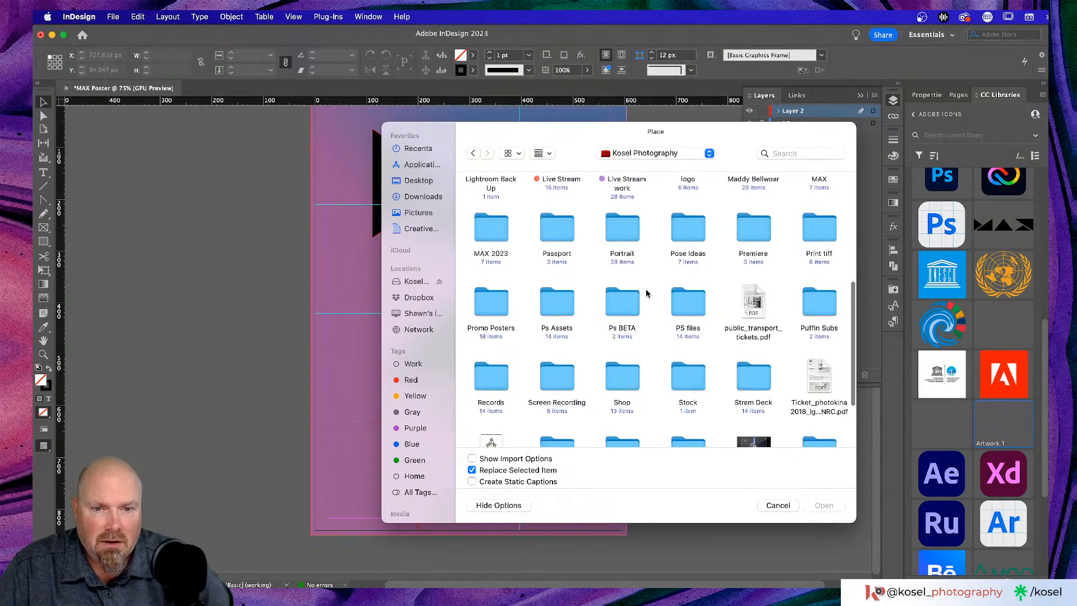
scroll(650, 296, up, 3)
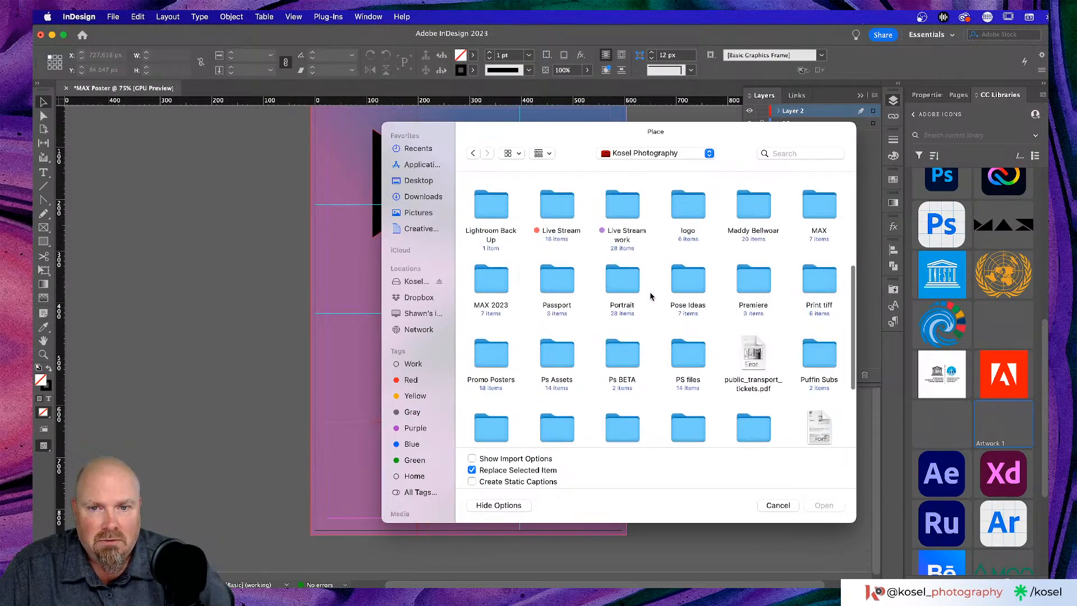
scroll(651, 295, down, 1)
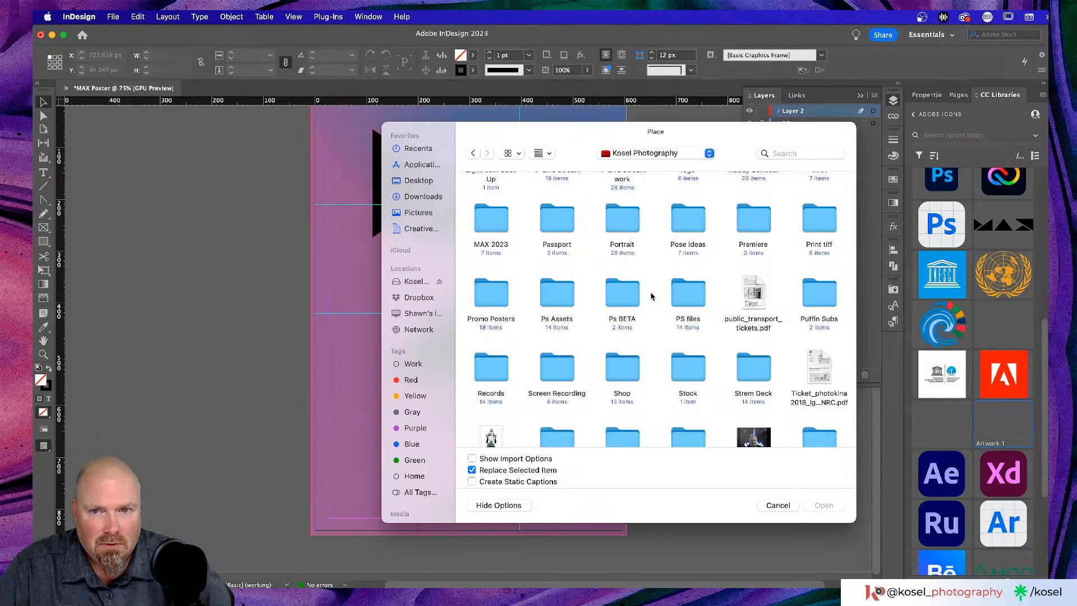
scroll(597, 279, up, 2)
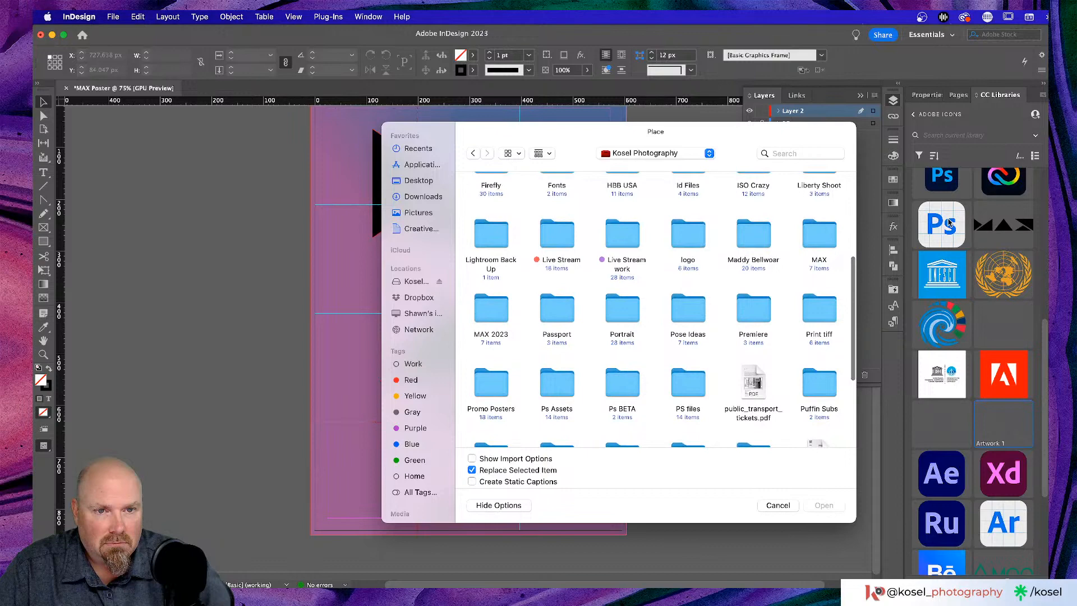
double_click(827, 230)
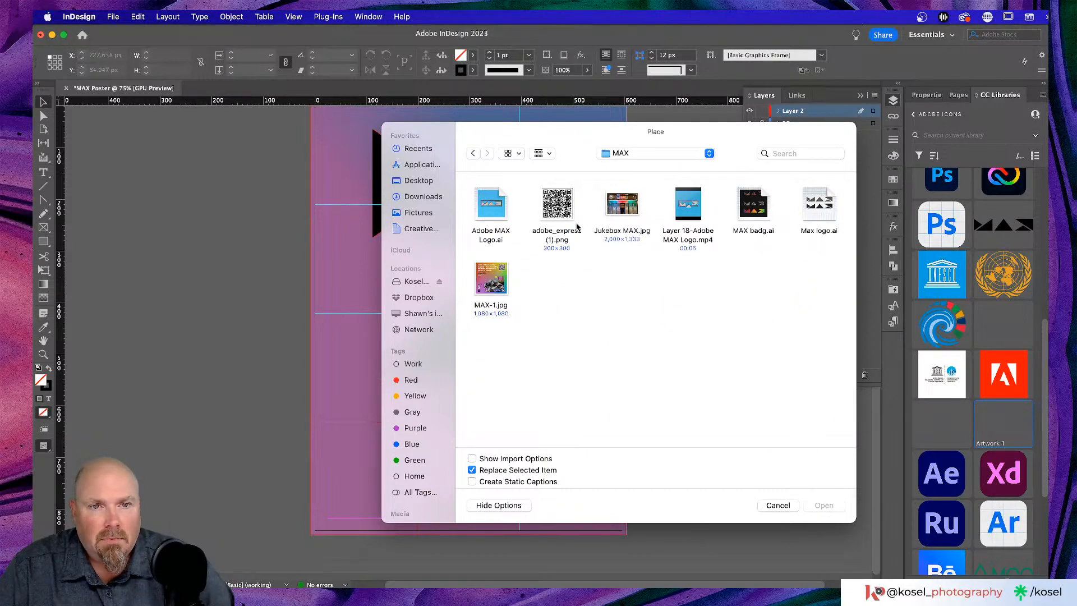
- Place Max logo.ai across the middle of the poster, about 521 px wide and 256 px high
click(821, 208)
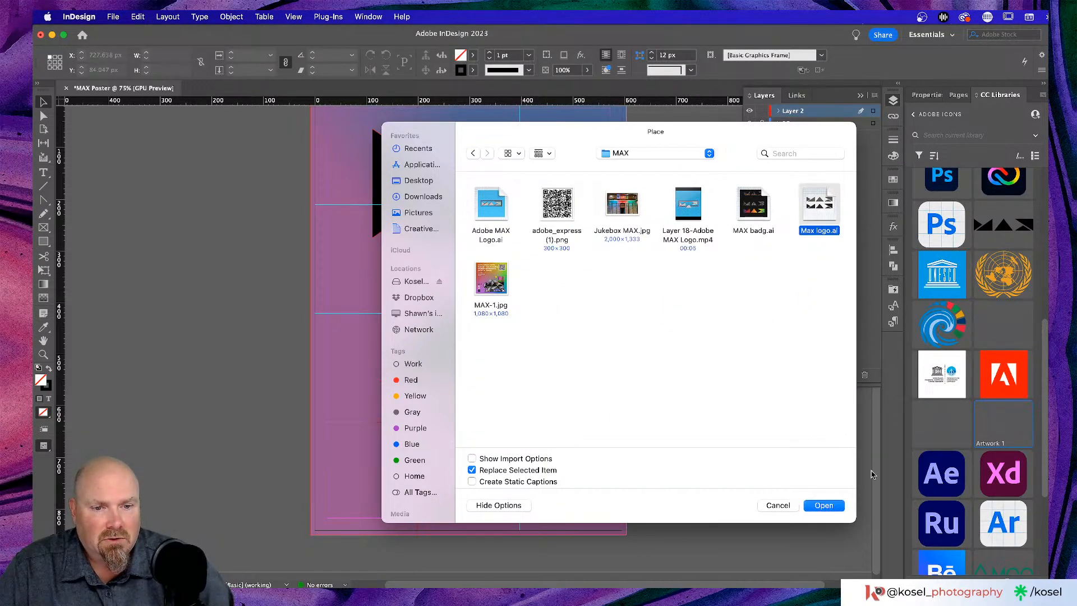
click(823, 505)
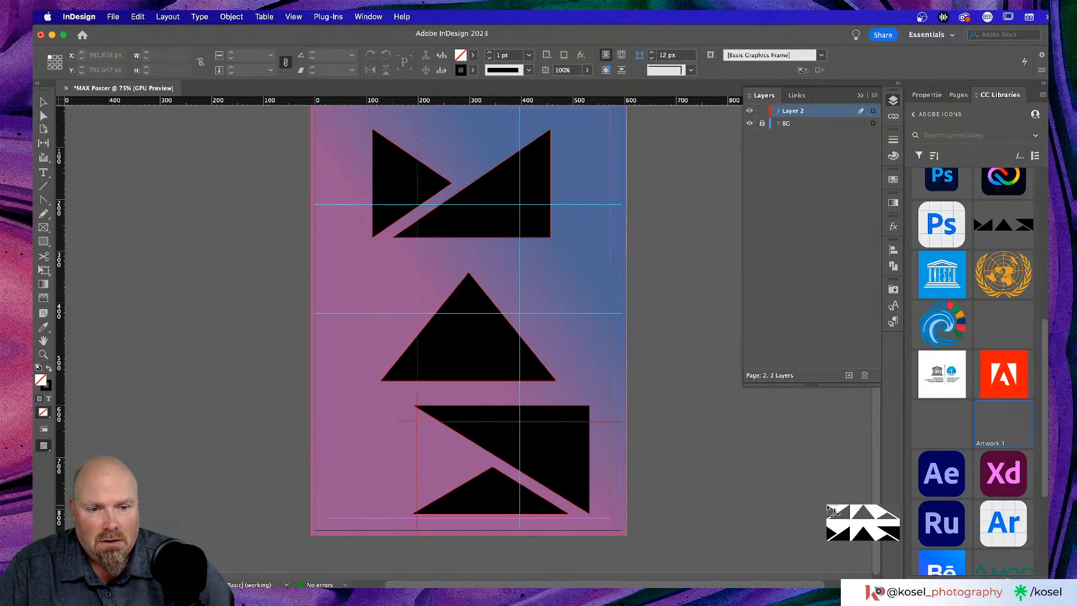
drag(341, 243, 609, 375)
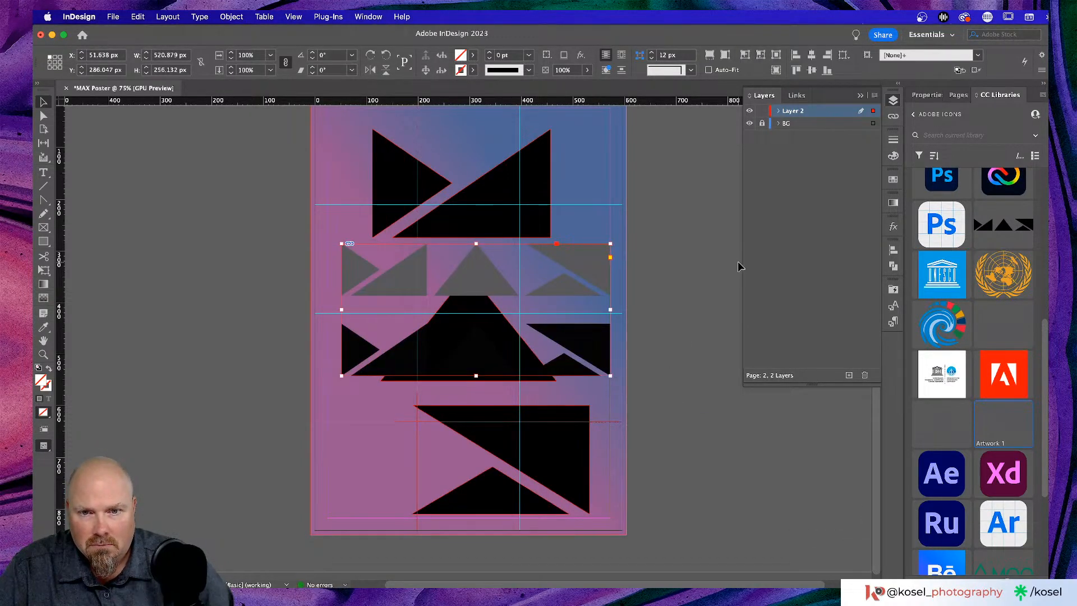
- Move the large X shape toward the poster's right margin and the large triangle to its lower left, clear of the placed logo
click(387, 449)
click(504, 452)
drag(550, 455, 571, 453)
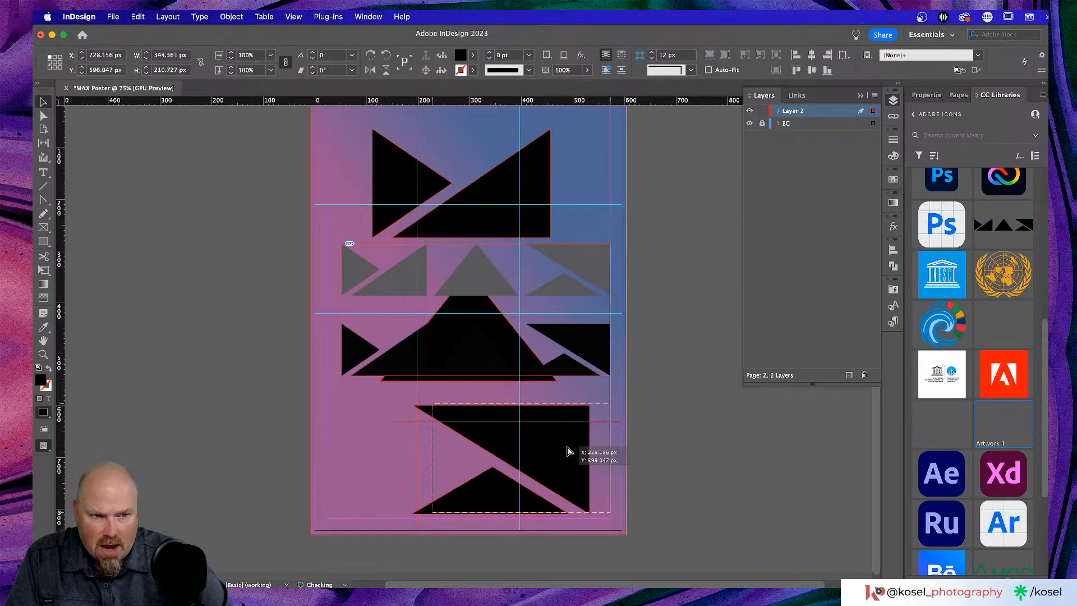
click(430, 382)
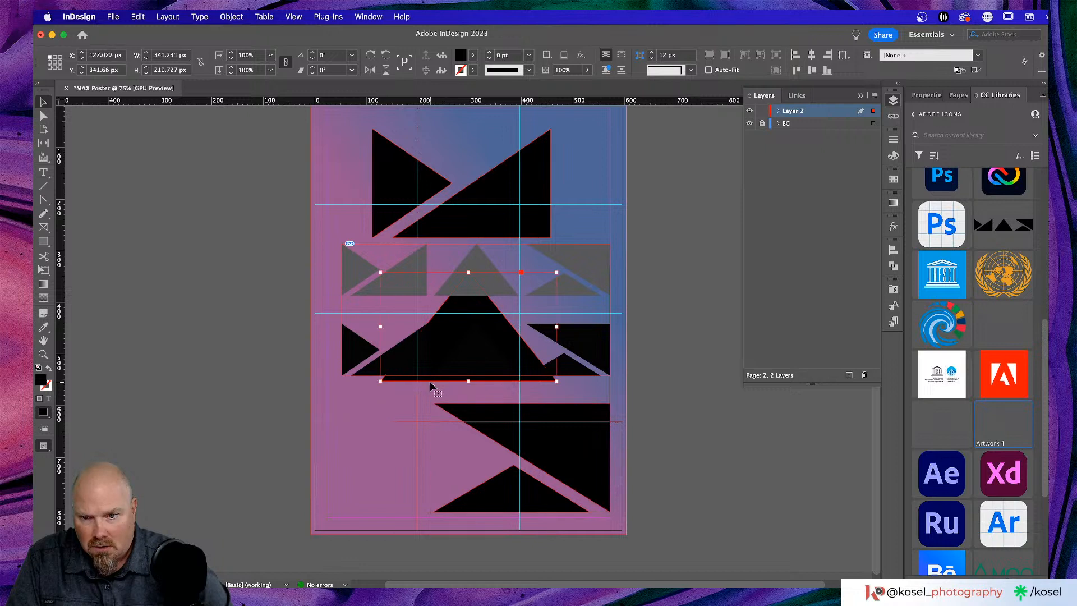
drag(429, 381, 377, 499)
click(662, 353)
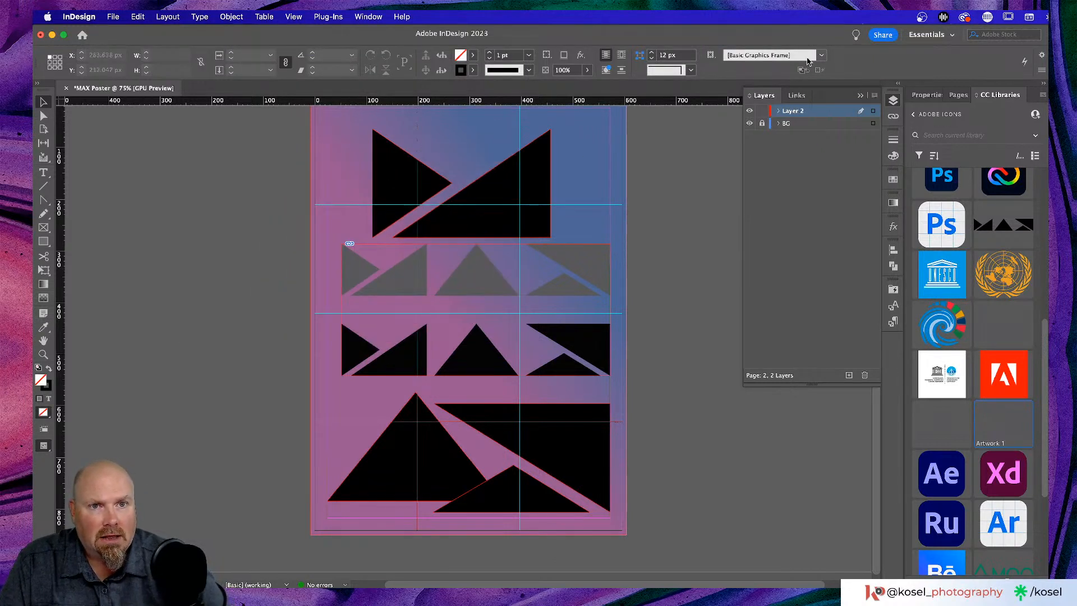
- Expand Layer 2 to list its objects and select the graphic inside the placed Max logo.ai frame
click(779, 111)
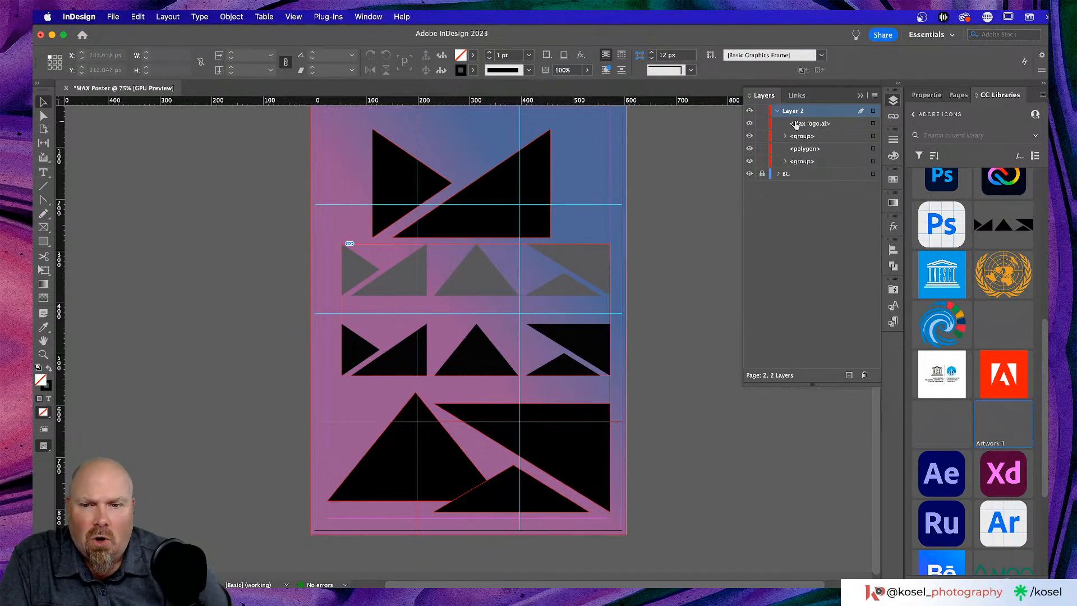
click(572, 291)
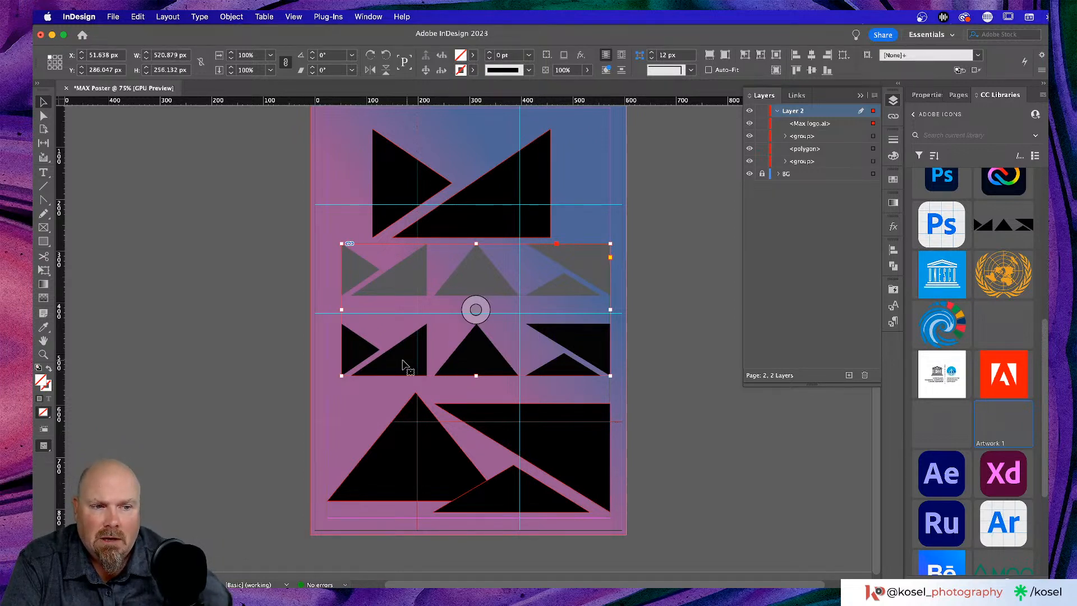
double_click(400, 360)
key(Escape)
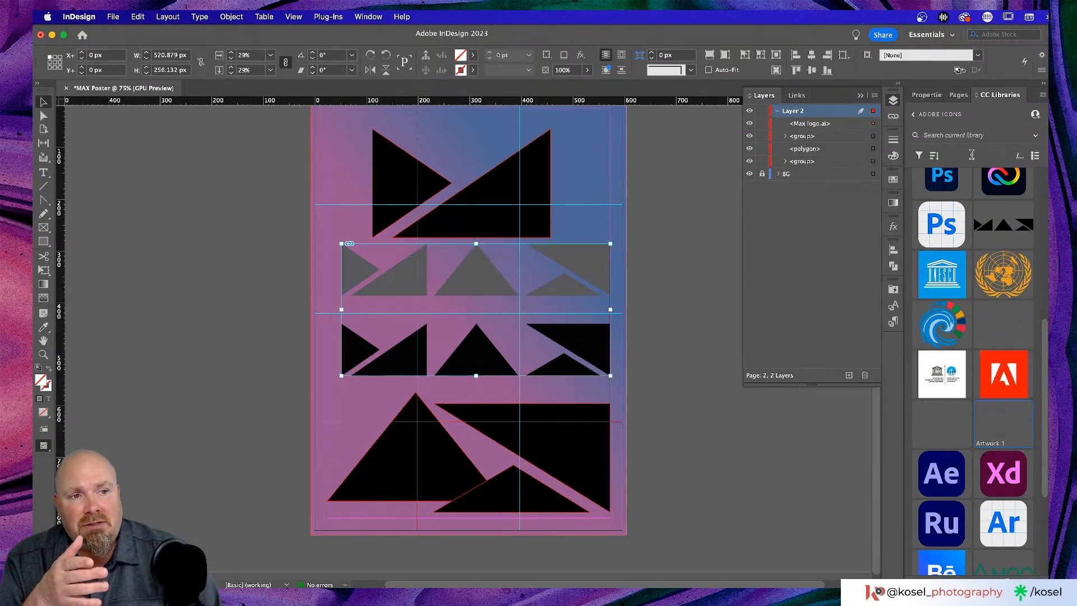
- Open Object Layer Options for the placed Max logo.ai graphic and hide layers X, A, M and MAX bg with Preview on
key(super+Tab)
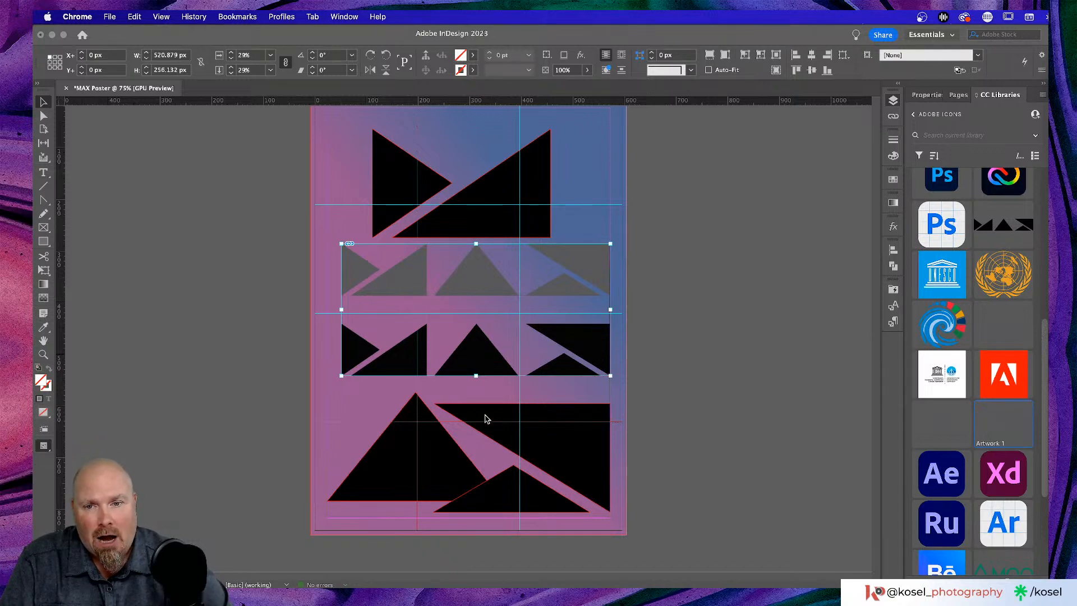
click(481, 351)
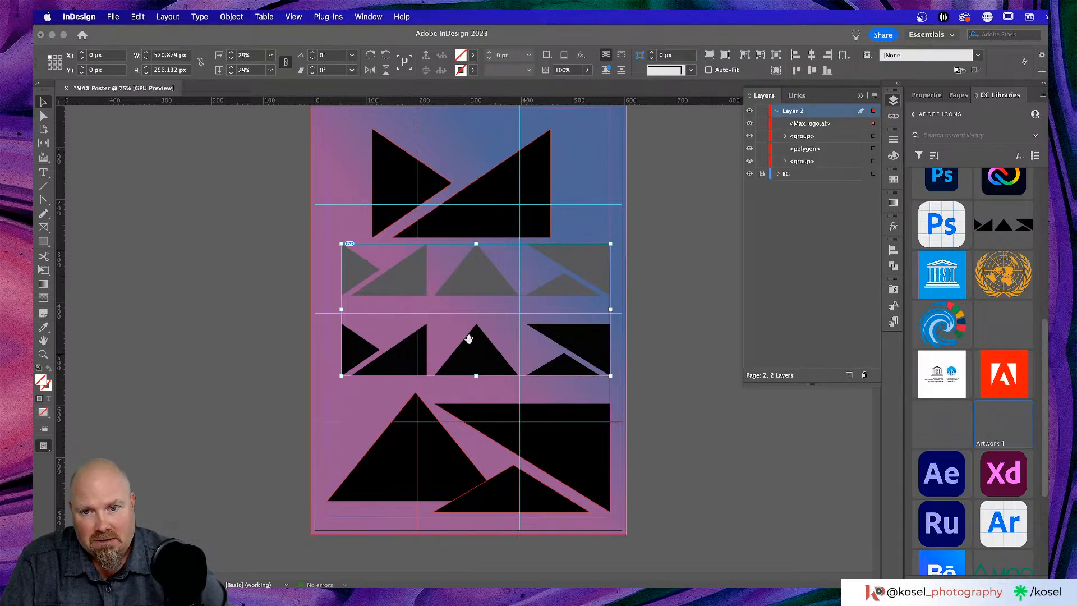
click(232, 20)
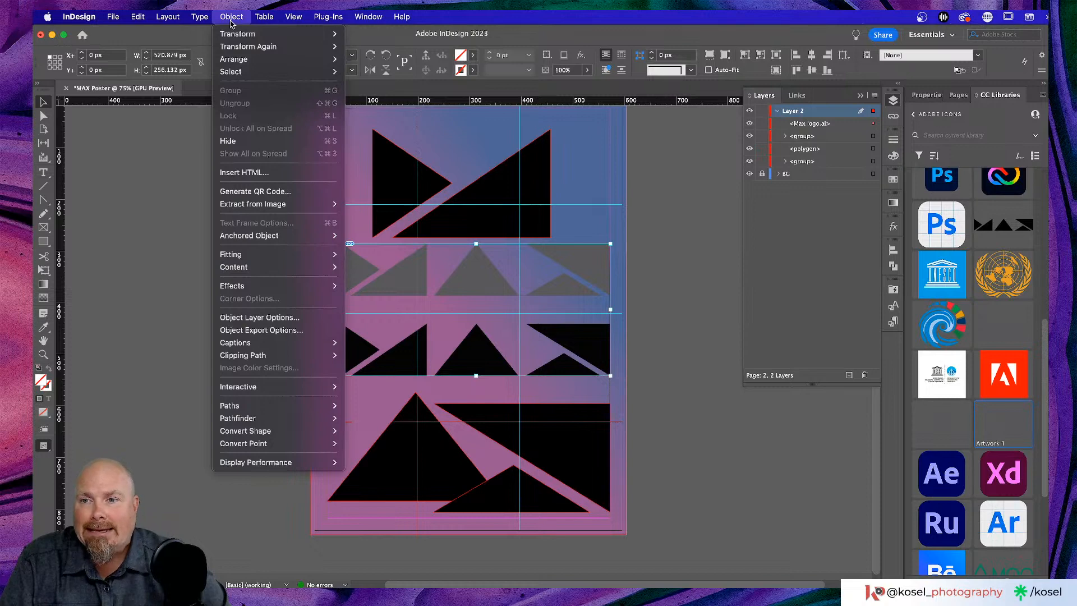
click(255, 318)
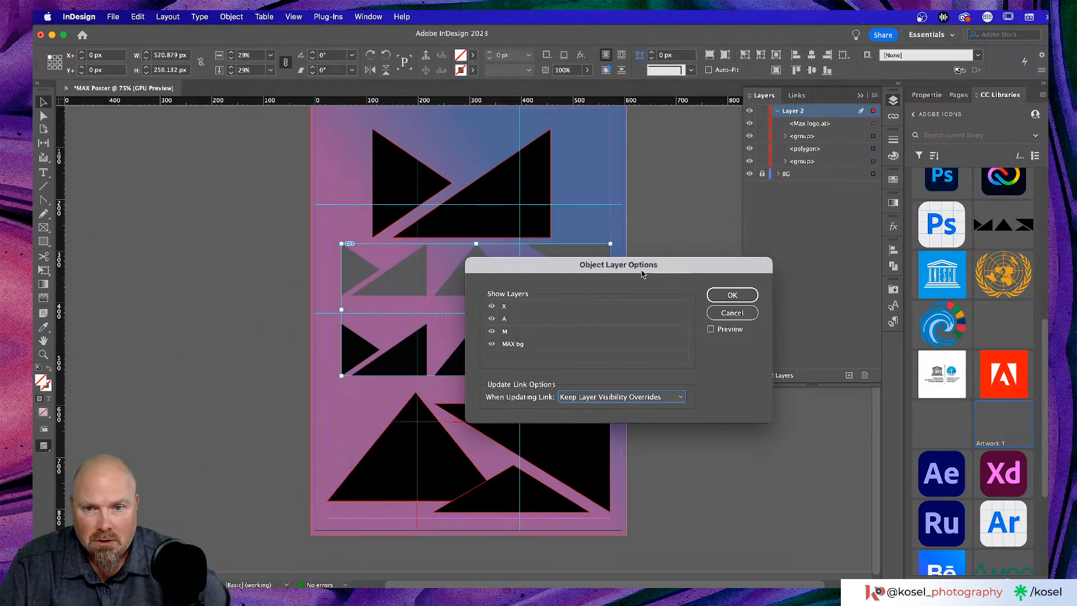
drag(643, 272, 776, 196)
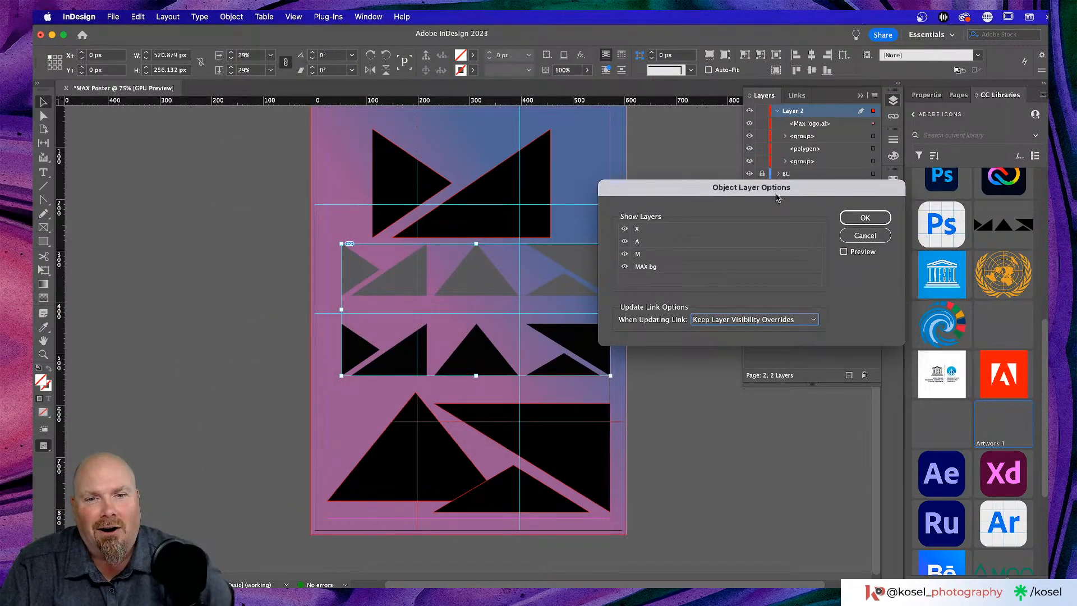
click(624, 229)
click(624, 241)
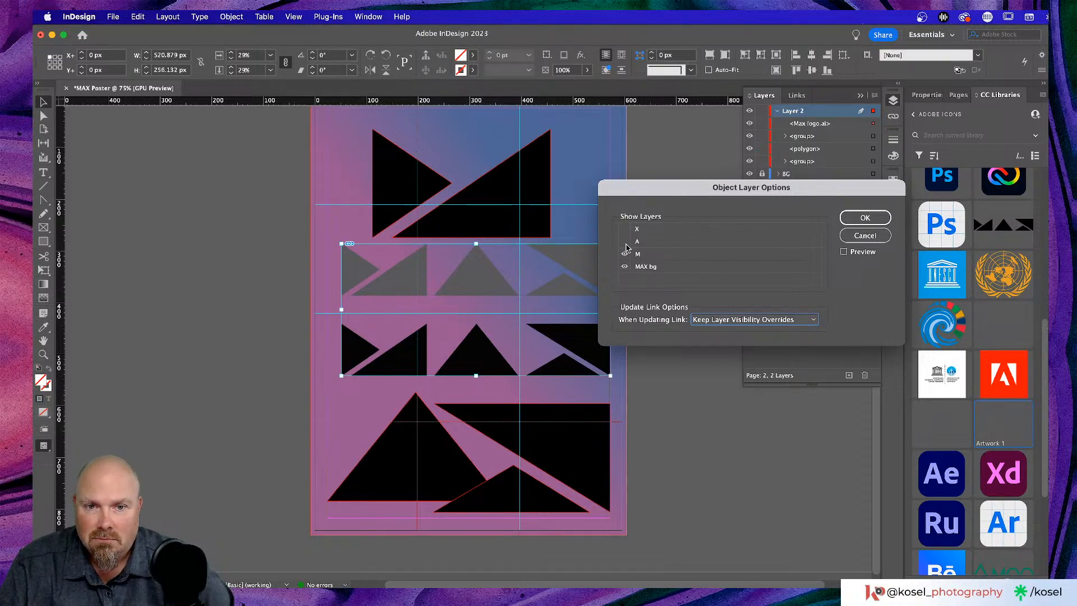
click(624, 254)
click(624, 266)
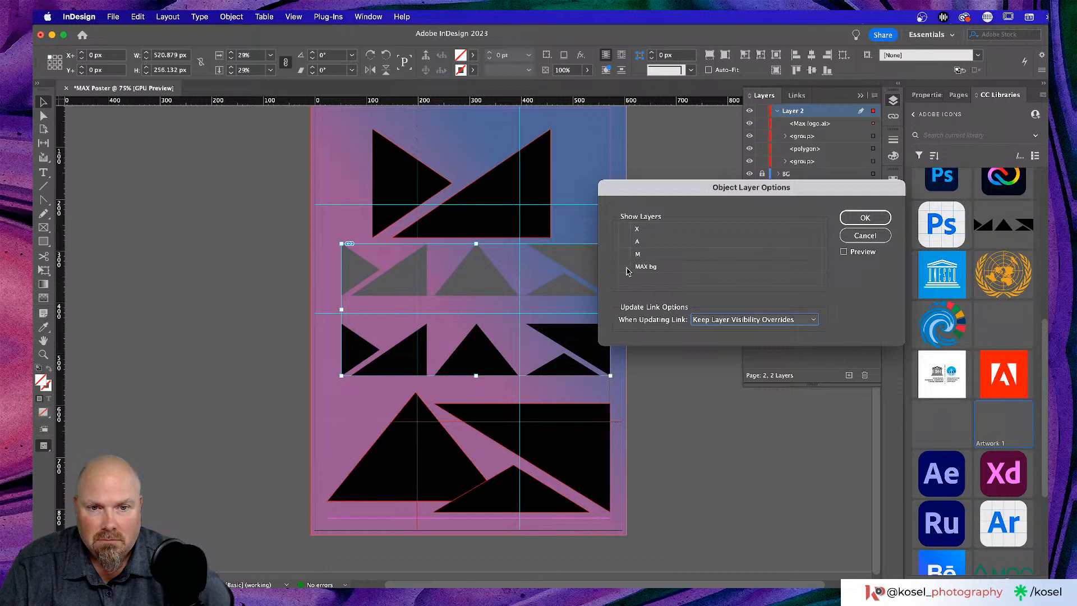
click(843, 251)
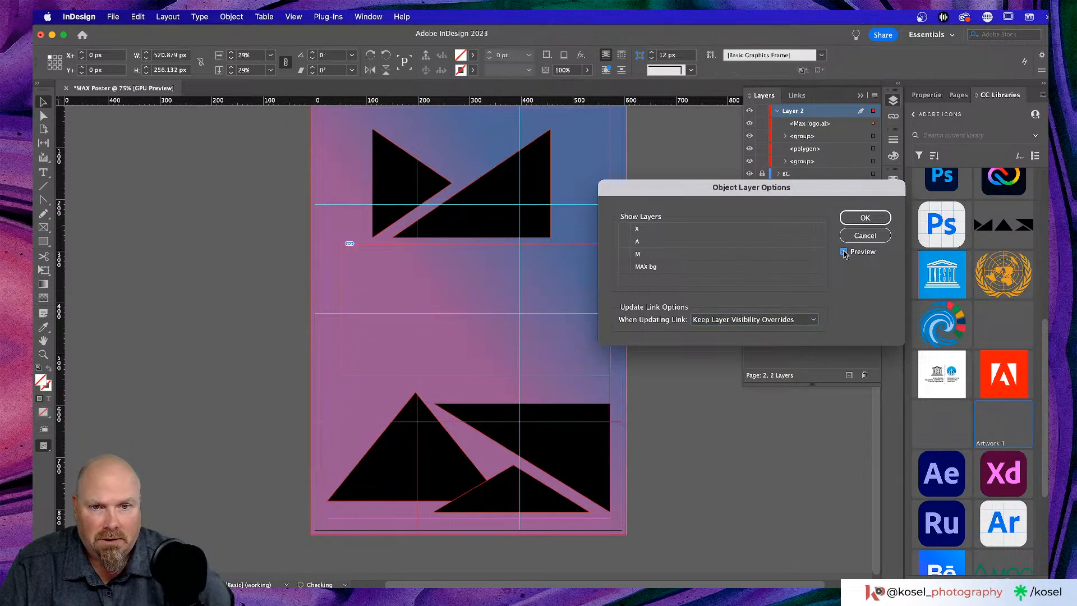
- Show the MAX bg and M layers, hide MAX bg again, and turn on layers A and X to compare layer combinations
click(626, 266)
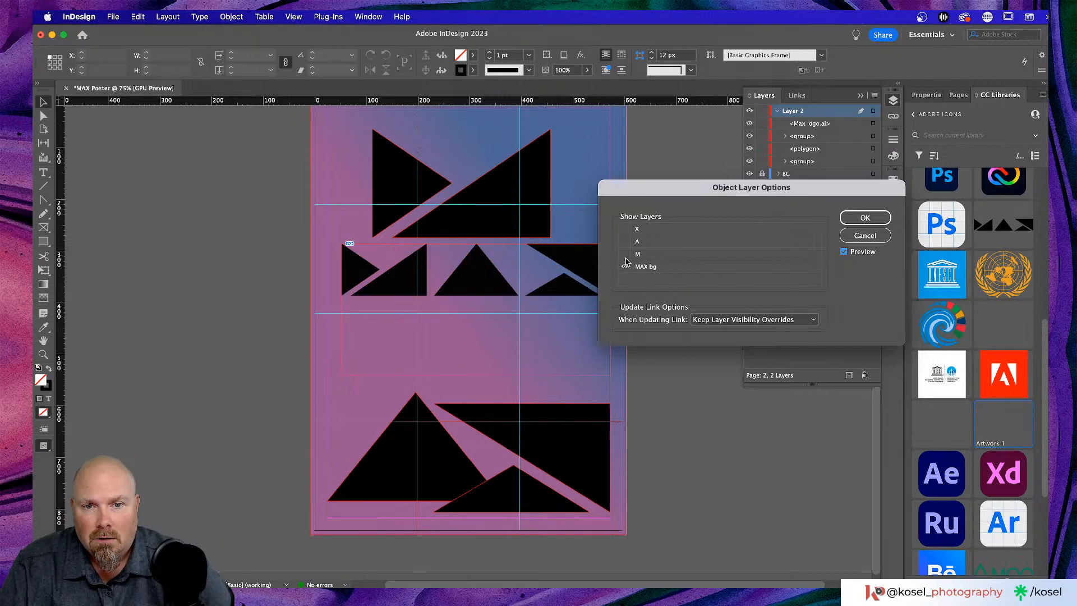
click(624, 254)
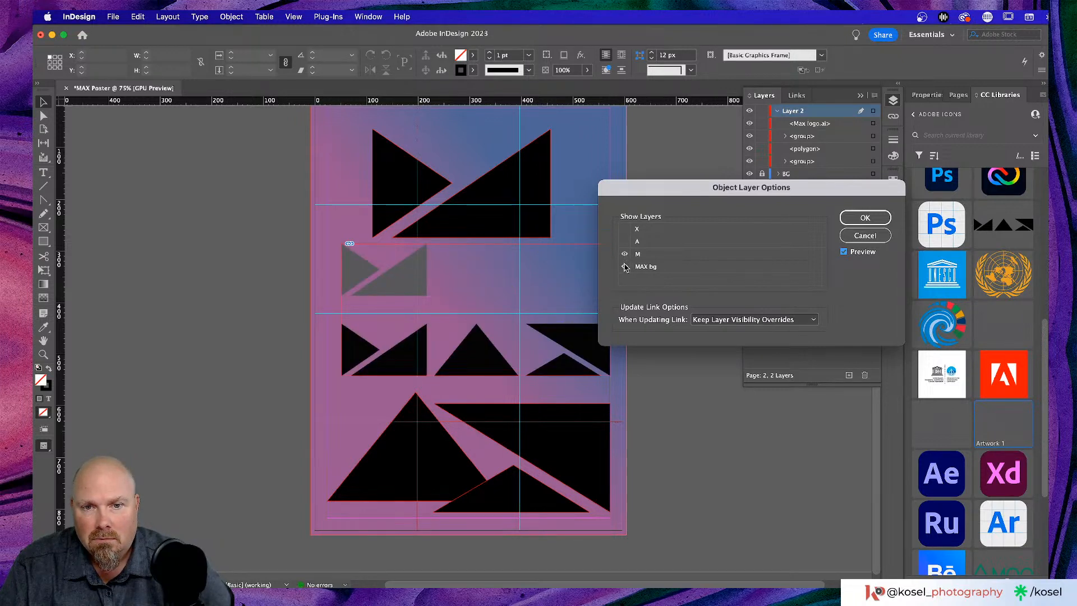
click(625, 267)
click(624, 241)
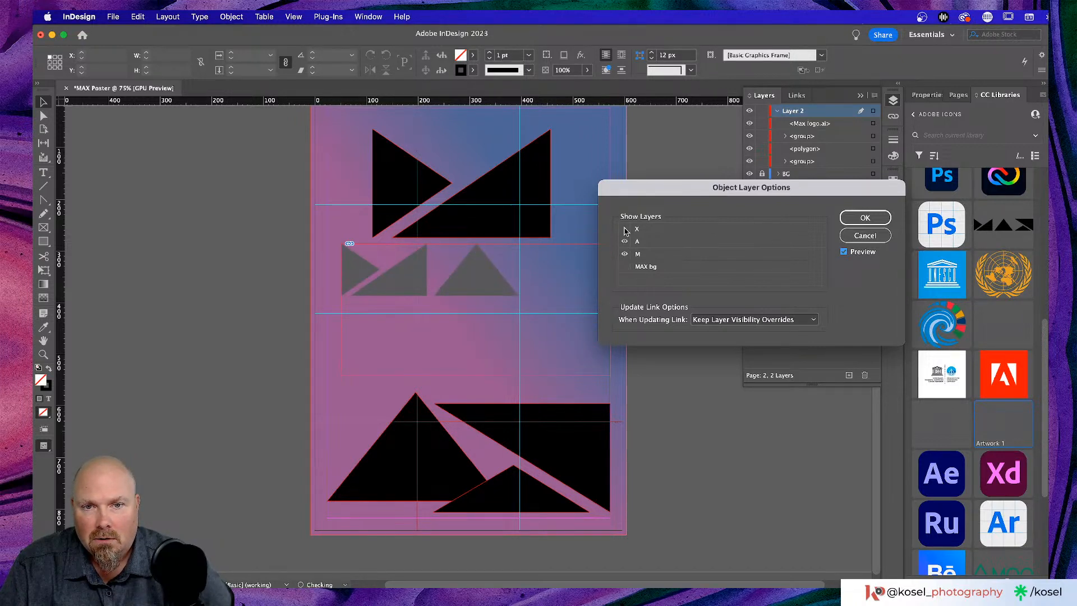
click(625, 230)
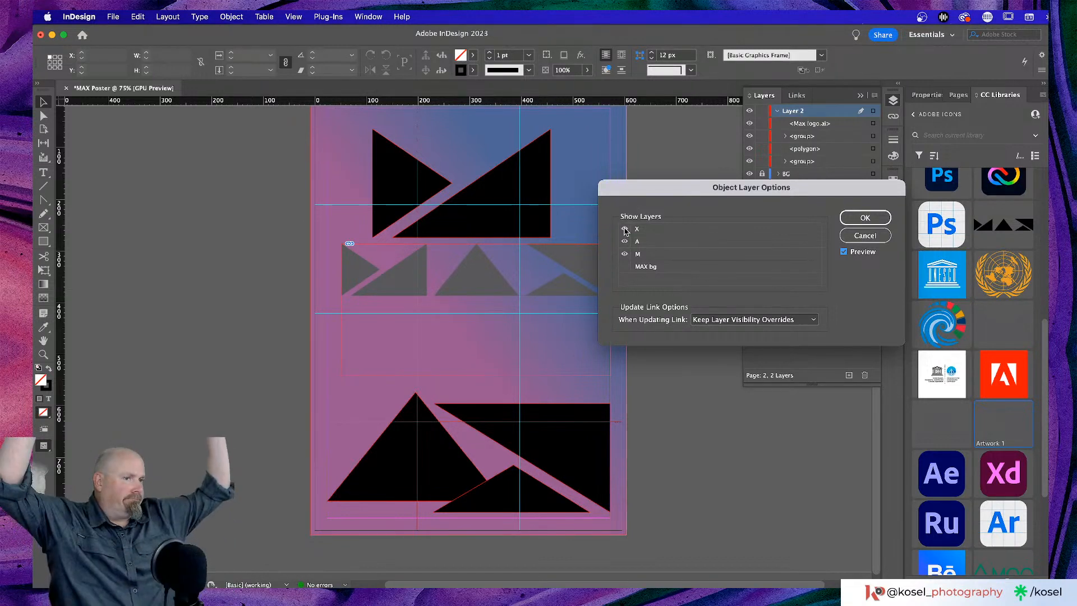
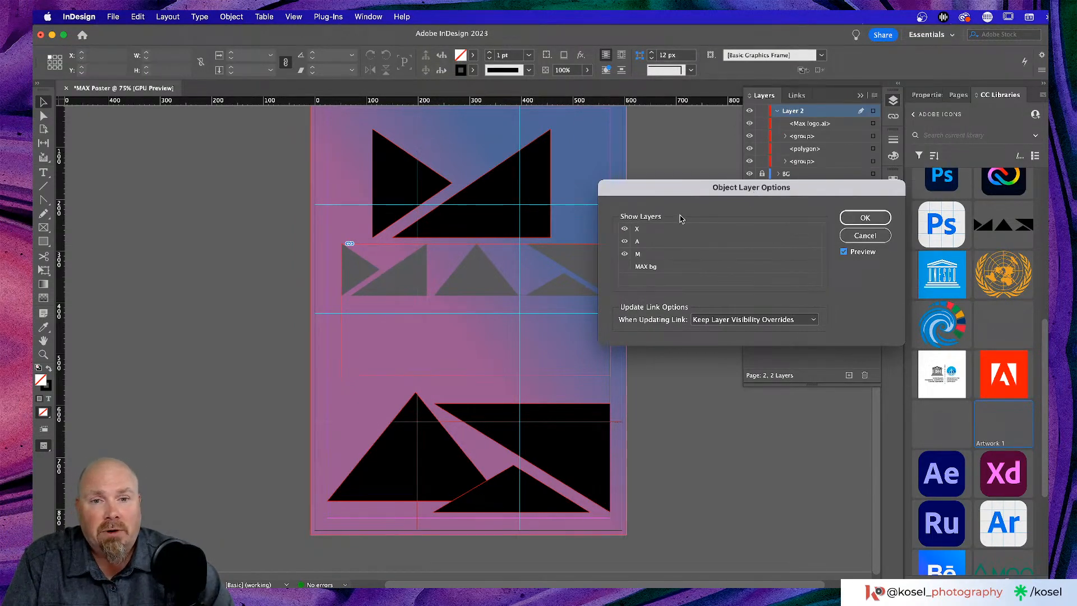
- Hide layers M and X to preview layer A alone, and discard the layer visibility changes
click(624, 254)
click(625, 229)
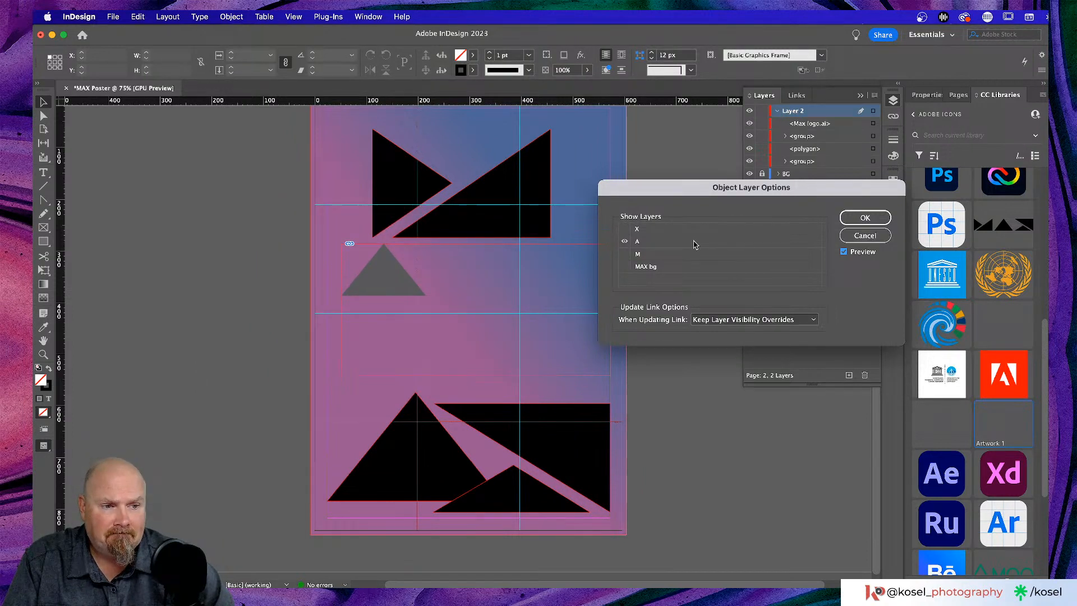
click(866, 236)
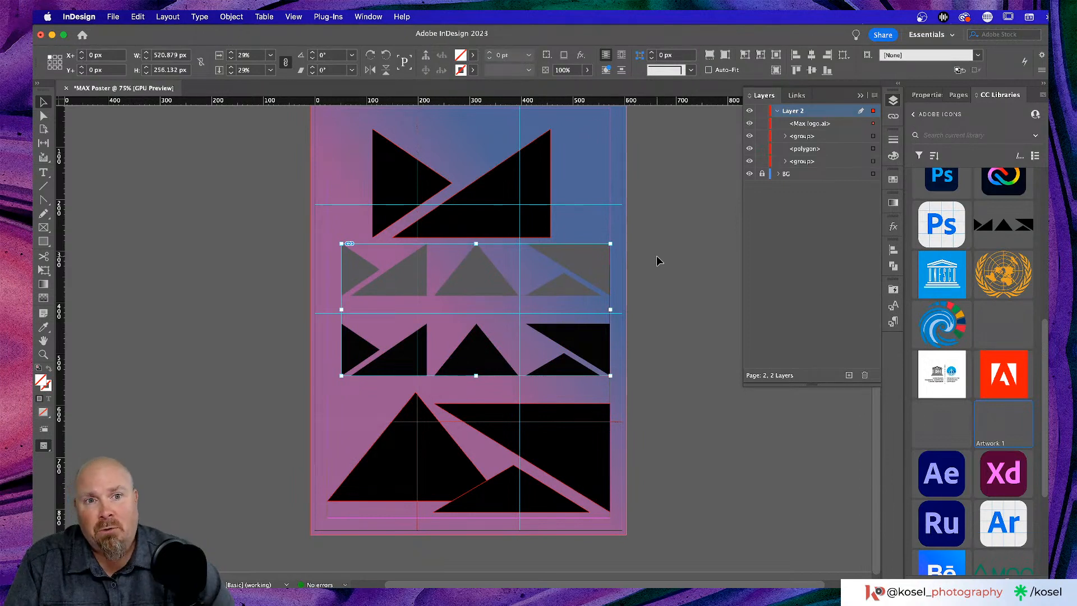
- Delete the placed Max logo.ai frame from the poster
click(639, 268)
click(580, 270)
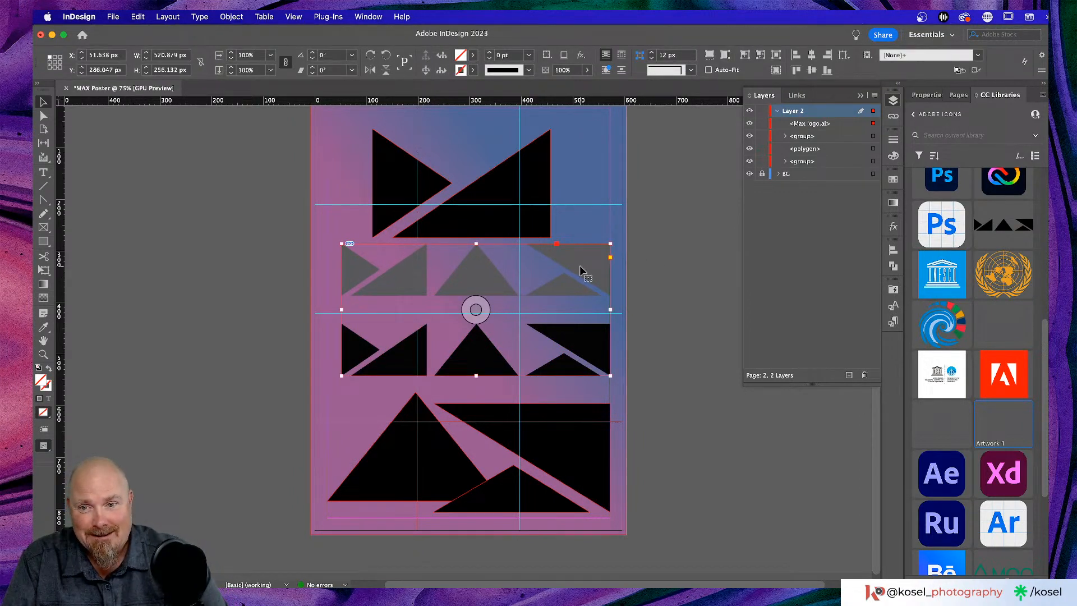
key(Delete)
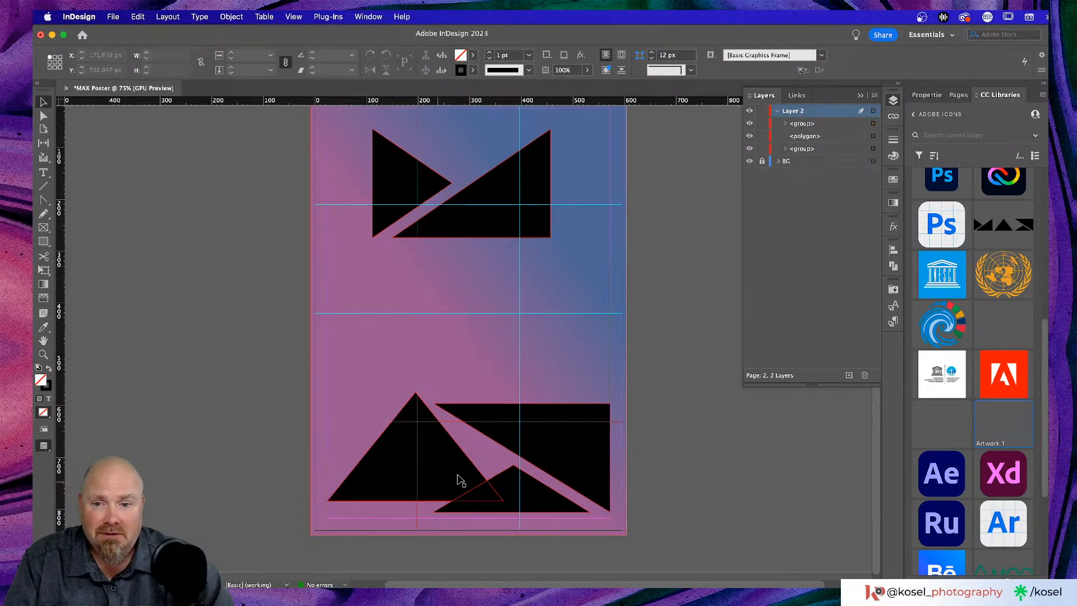
- Move the large triangle up between the M and X shapes and show its properties
drag(447, 479, 480, 338)
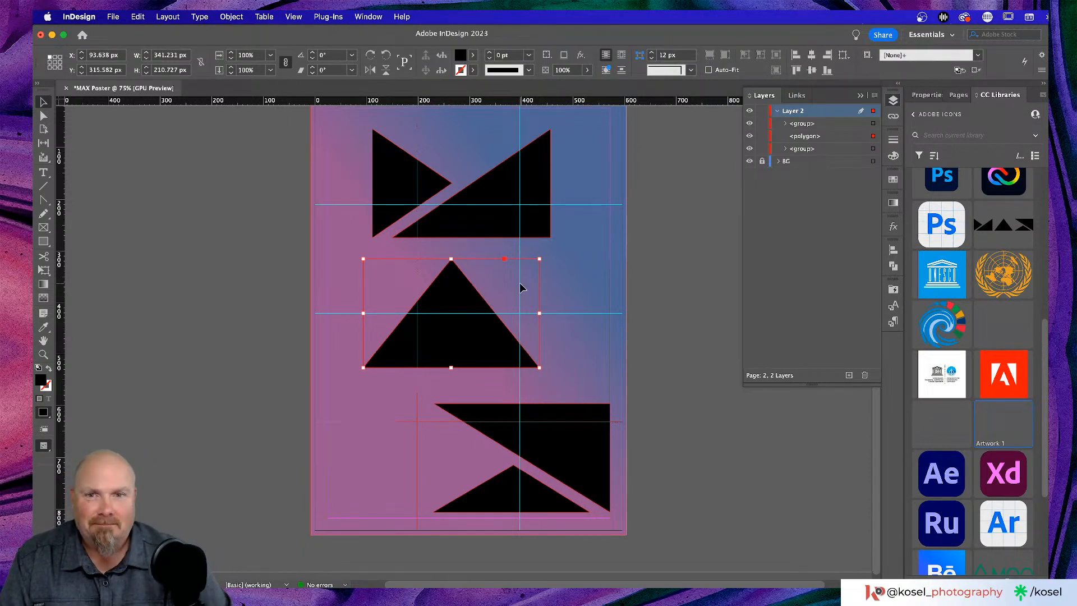
scroll(520, 288, up, 3)
scroll(522, 288, down, 2)
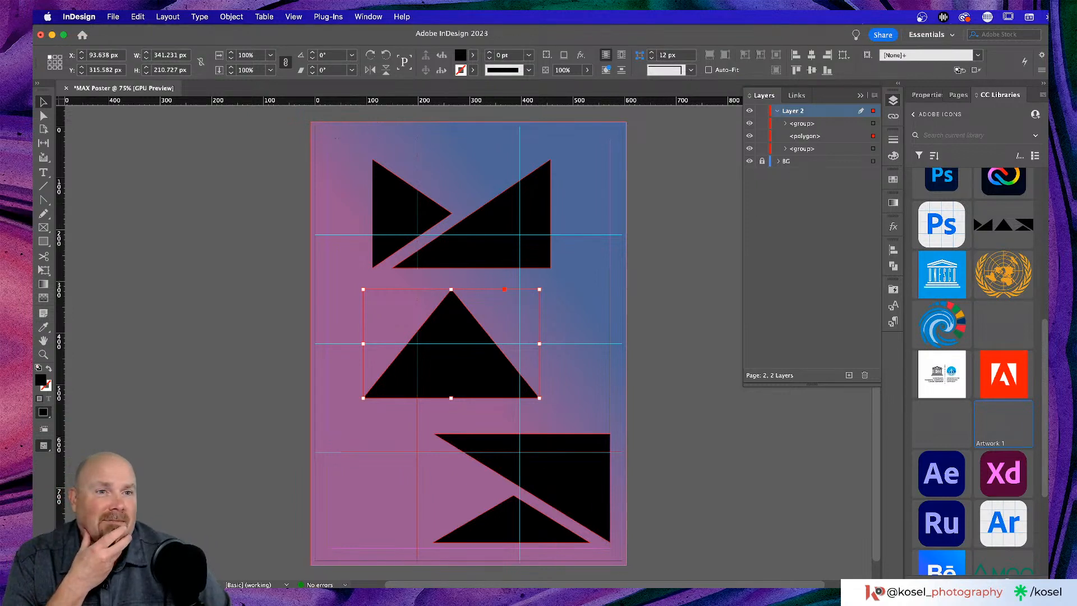
click(960, 96)
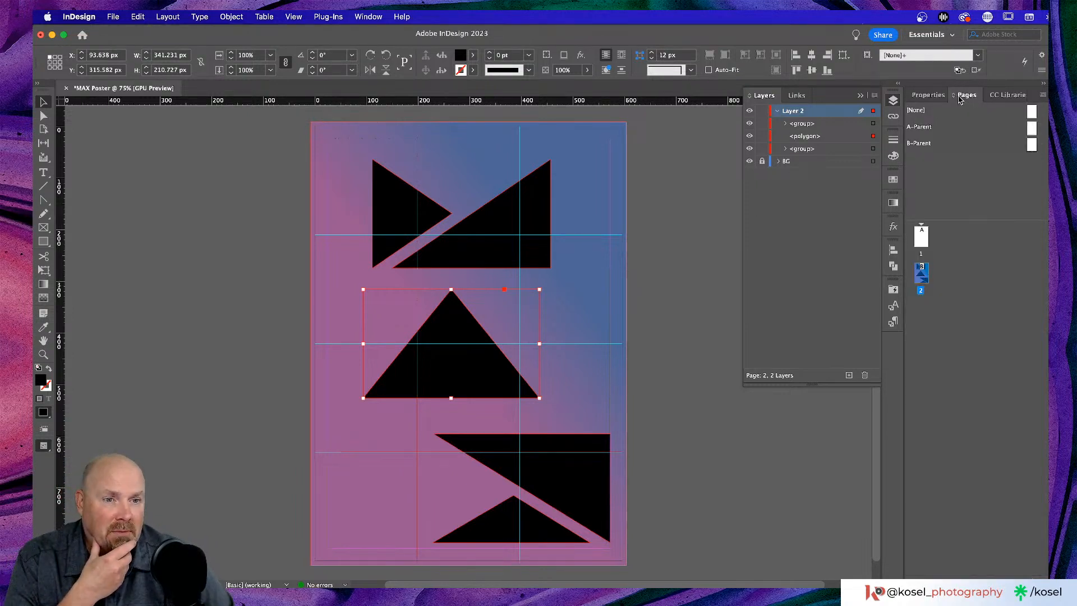
click(927, 95)
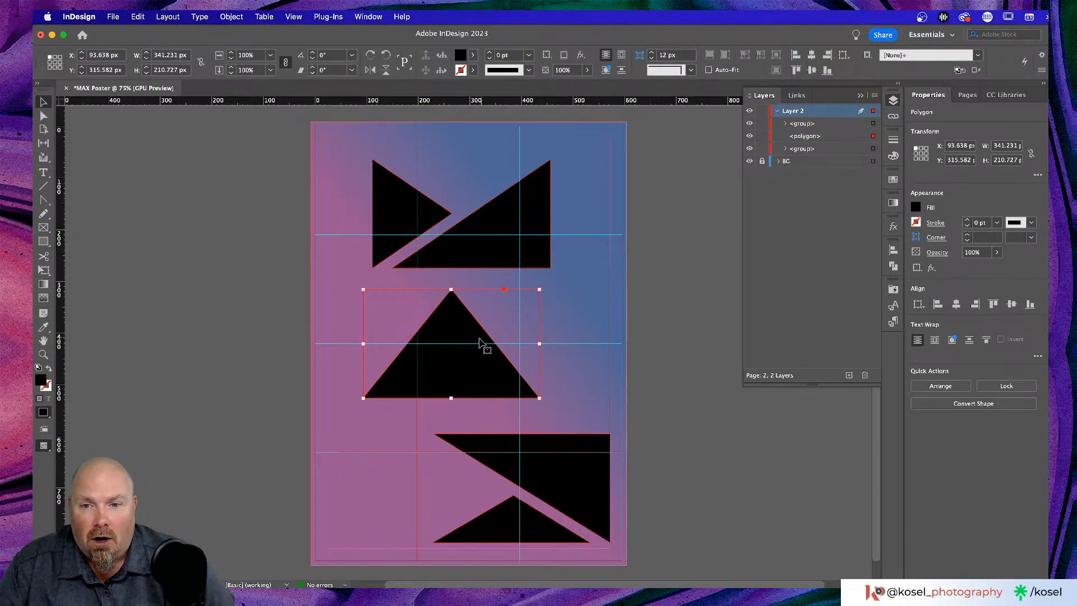
- Scale the M, triangle and X shapes down together to about 403 px wide and 624 px high
shift+click(517, 240)
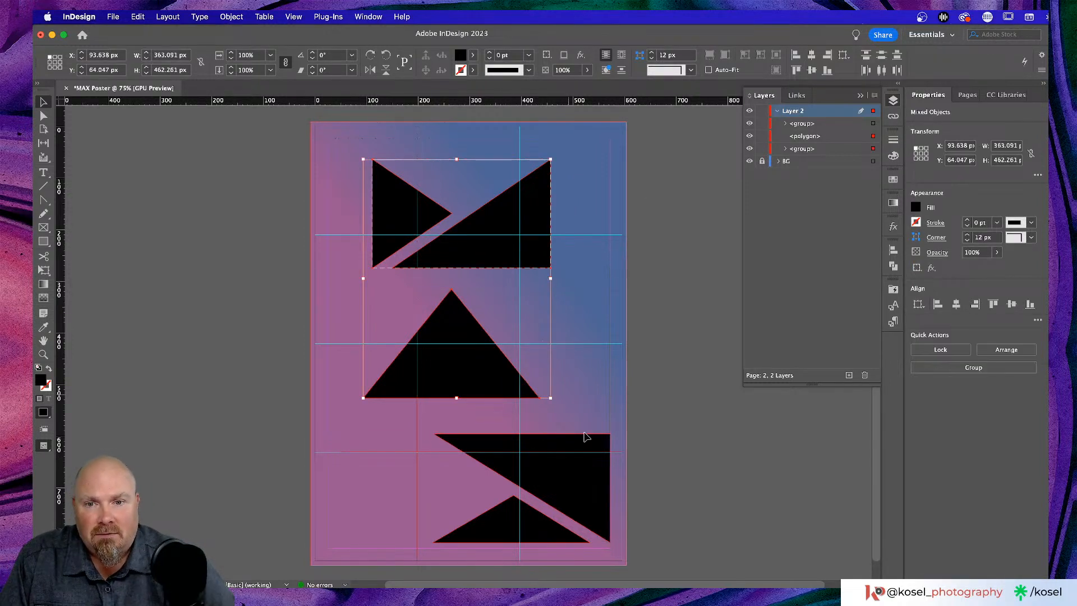
shift+click(583, 466)
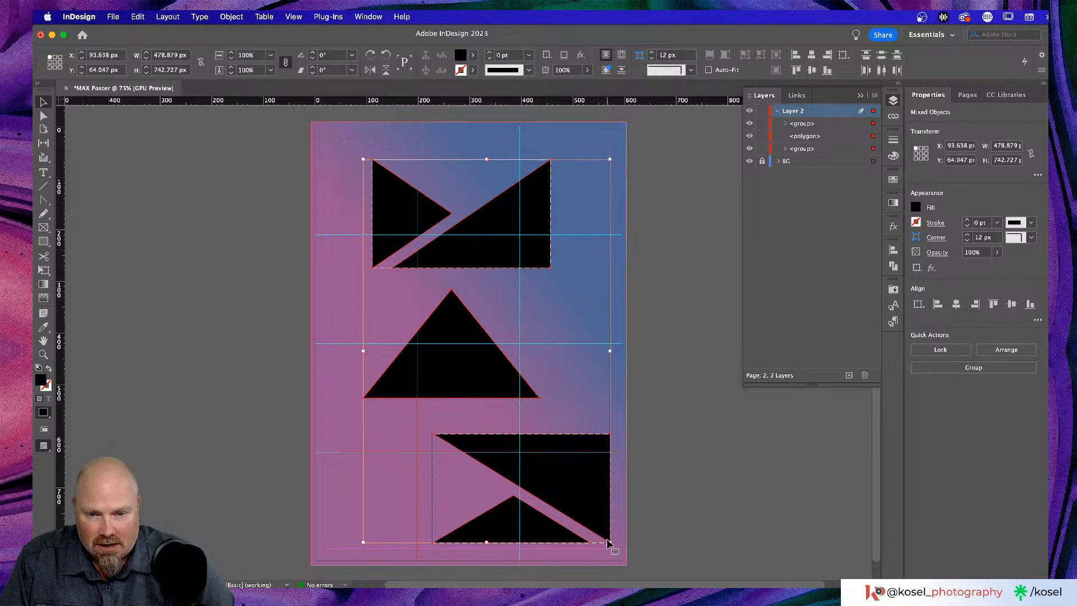
drag(607, 542, 570, 474)
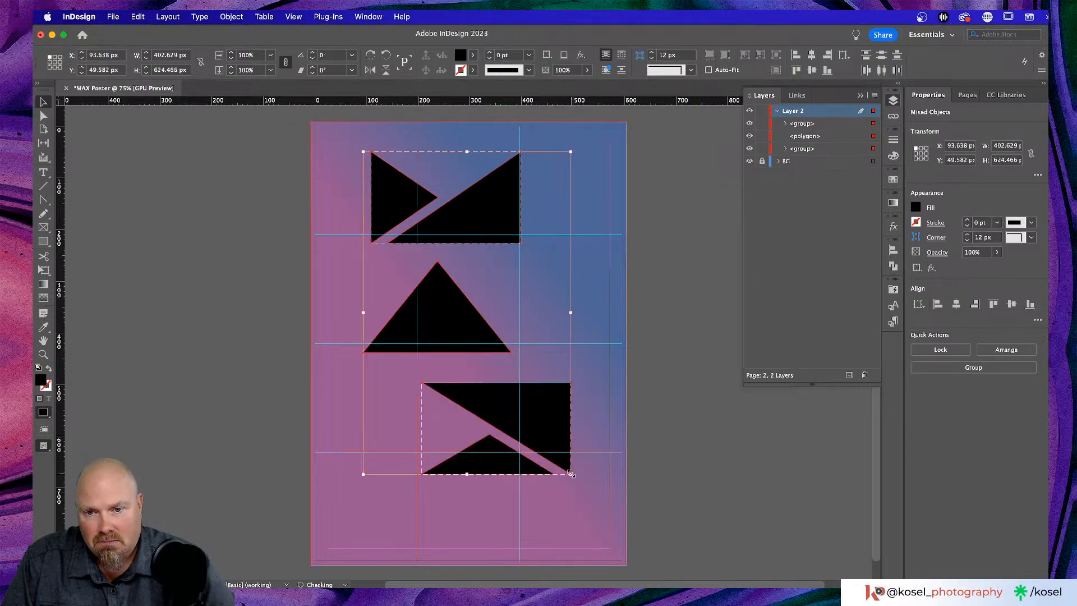
- Stagger the shapes diagonally: M near the poster's upper-left corner, the triangle near the centre and the X toward the lower-right margin
click(593, 383)
click(498, 213)
drag(474, 209, 437, 200)
click(465, 311)
drag(466, 310, 494, 316)
drag(545, 421, 579, 443)
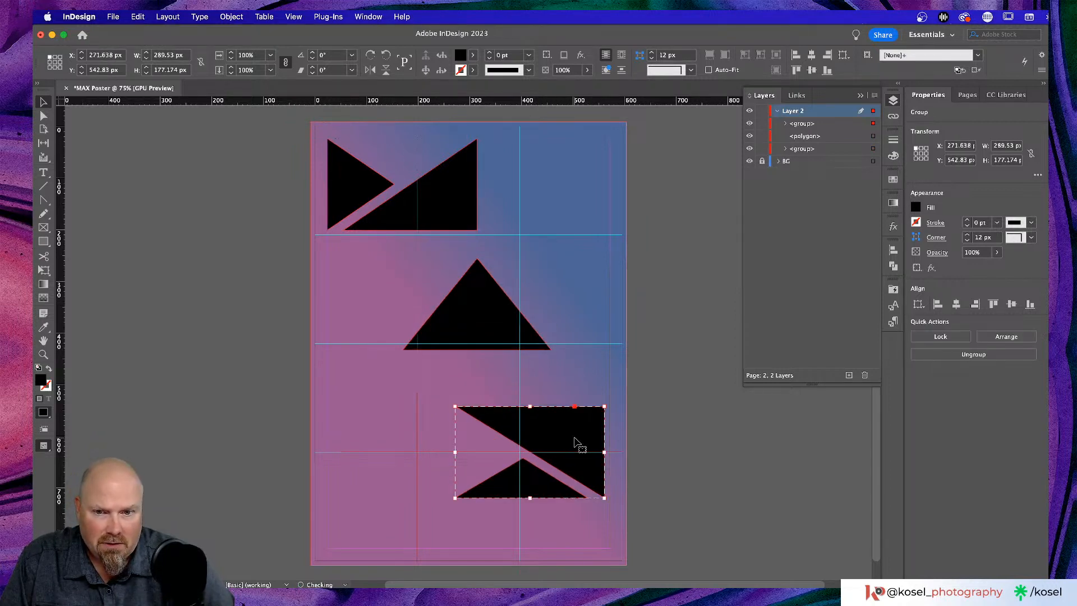
- Apply A-Parent to page 2 and reposition the M, triangle and X shapes, one in each of the three guide rows
click(968, 95)
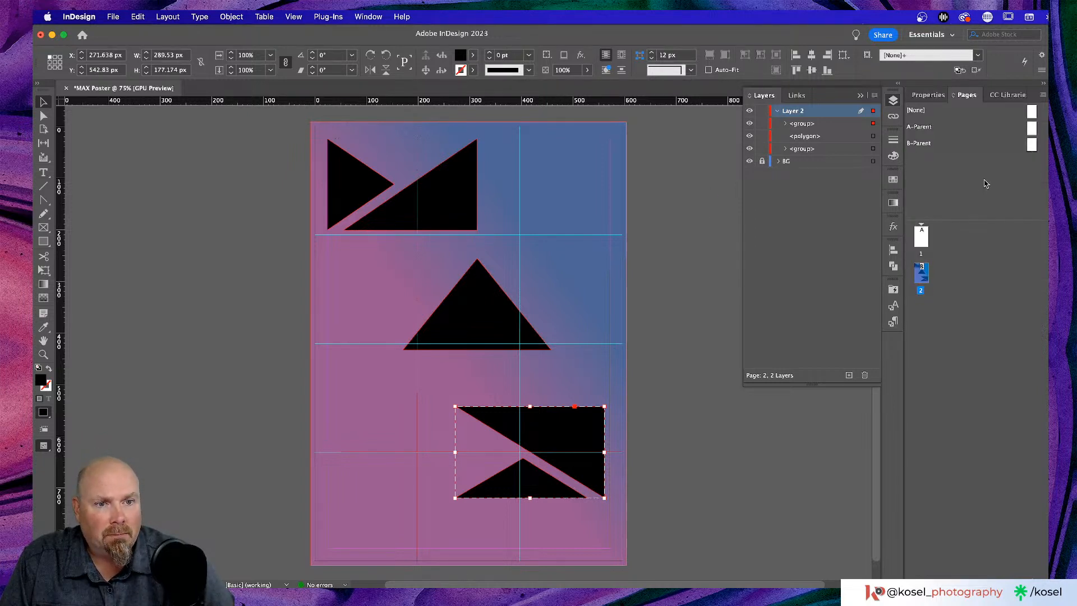
drag(1034, 130, 922, 274)
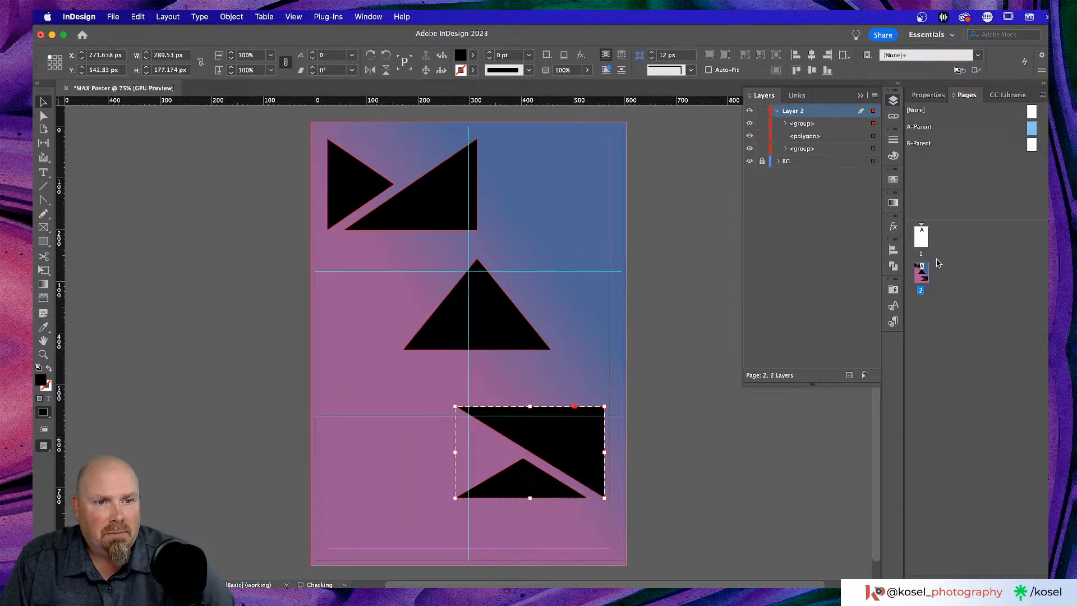
mouse_move(439, 205)
mouse_down()
mouse_move(432, 211)
mouse_move(450, 221)
mouse_up()
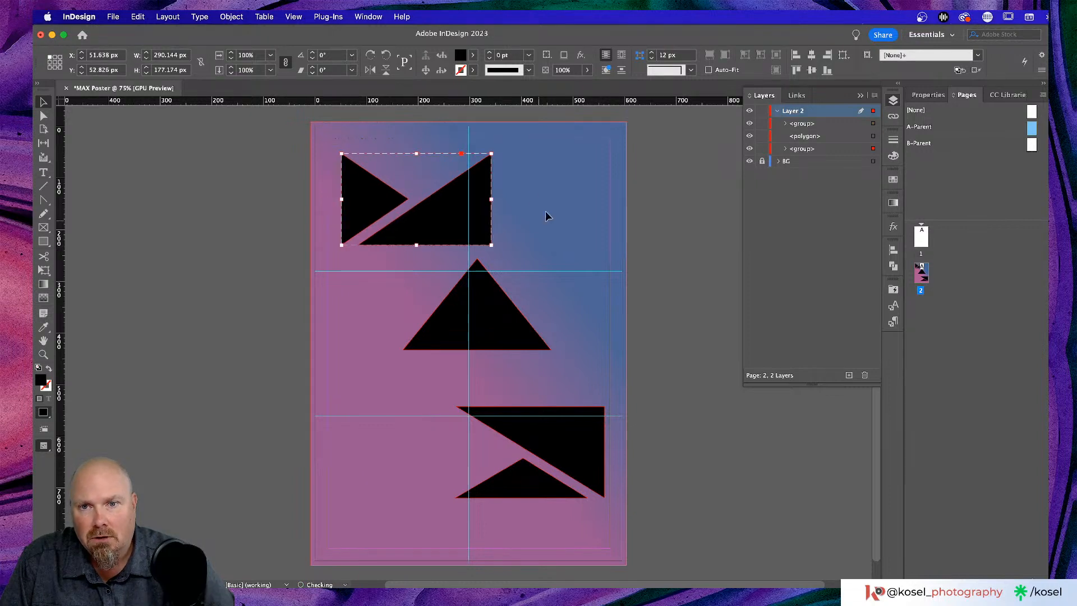
scroll(575, 334, down, 2)
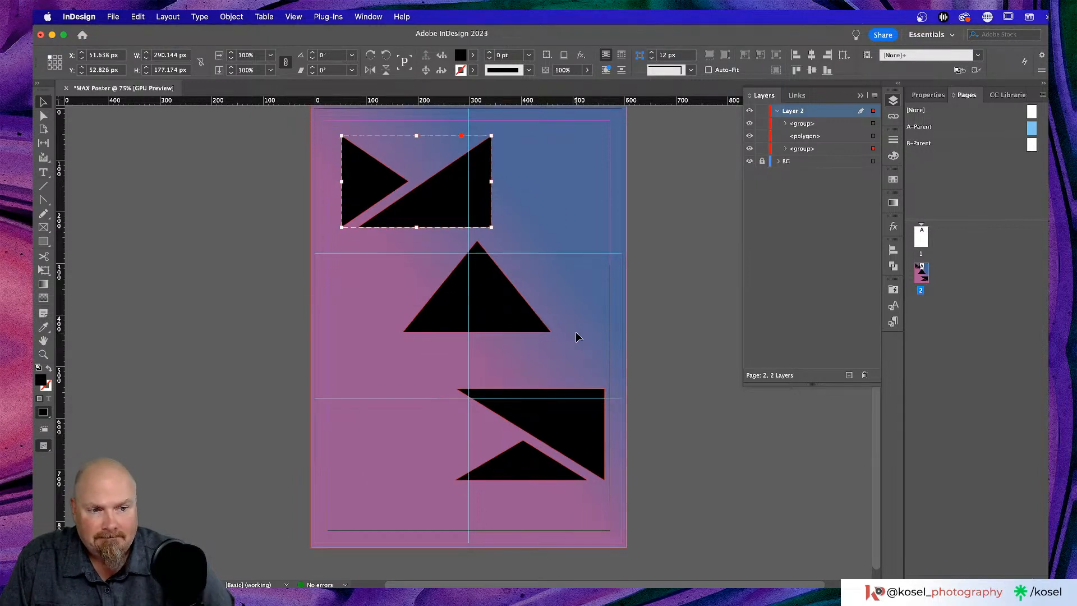
click(504, 317)
drag(501, 305, 504, 337)
drag(567, 426, 566, 455)
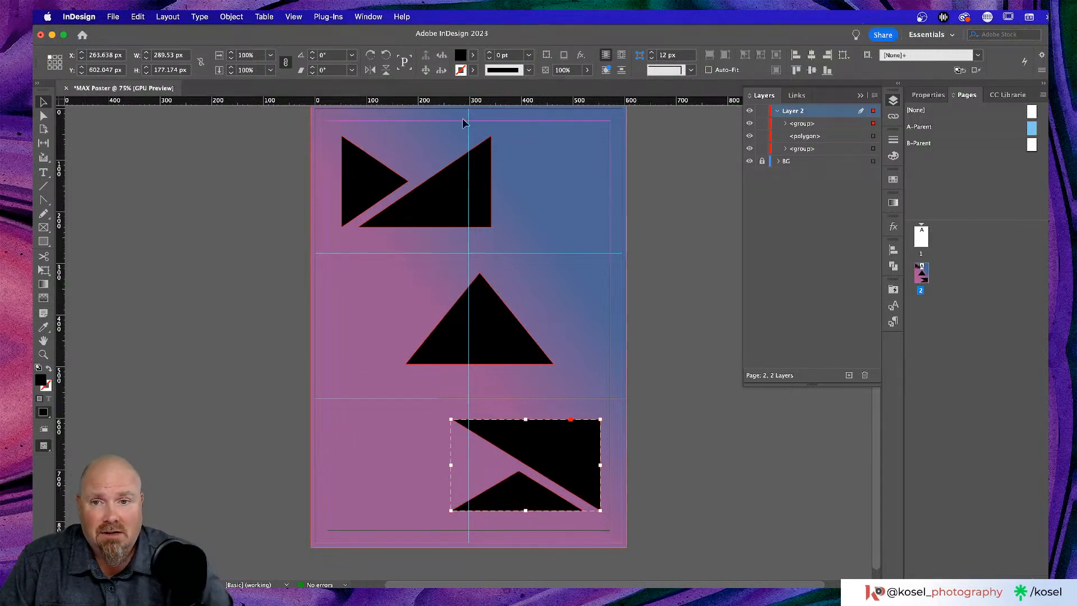
- Rotate the M group to about -16° and reposition it in the top row, and tilt the middle triangle clockwise
click(460, 185)
drag(495, 230, 480, 265)
drag(433, 211, 437, 215)
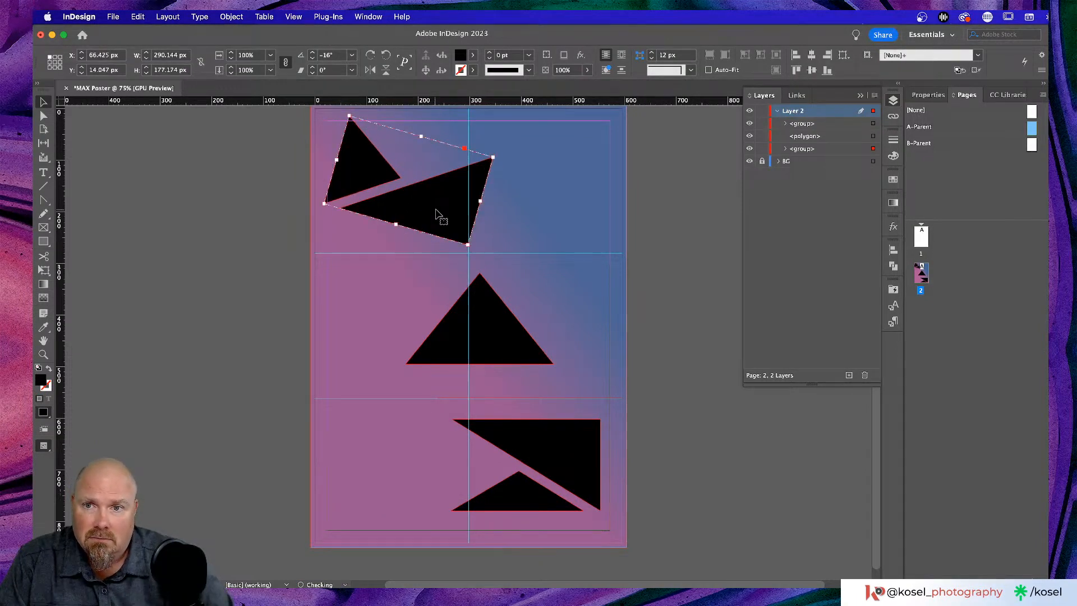
click(507, 318)
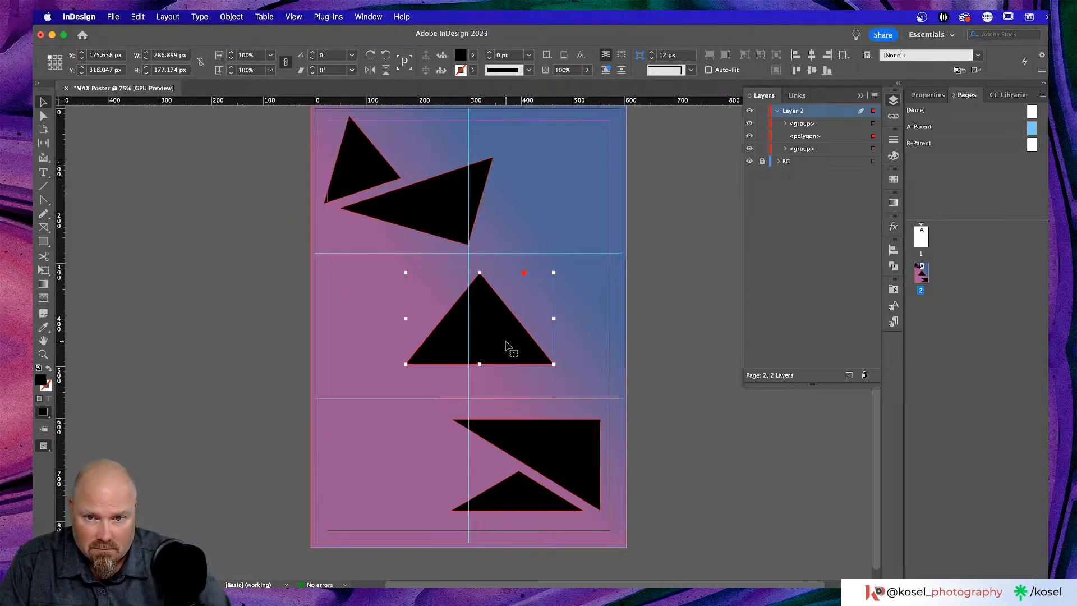
drag(556, 370, 542, 400)
- Rotate the X group to about 18° and shift it slightly down in the bottom row
click(565, 457)
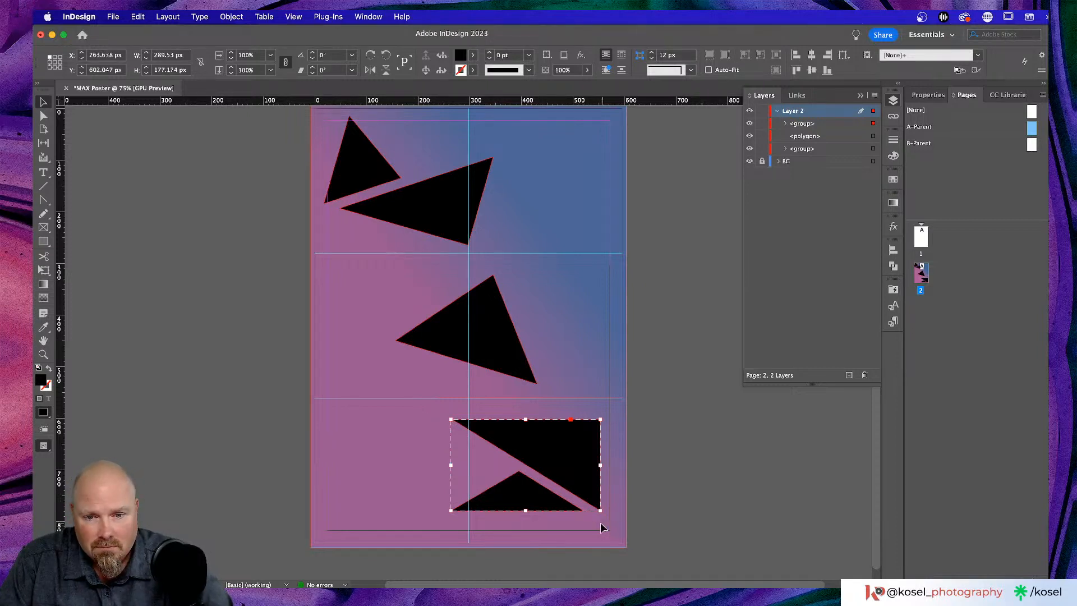
drag(607, 519, 612, 486)
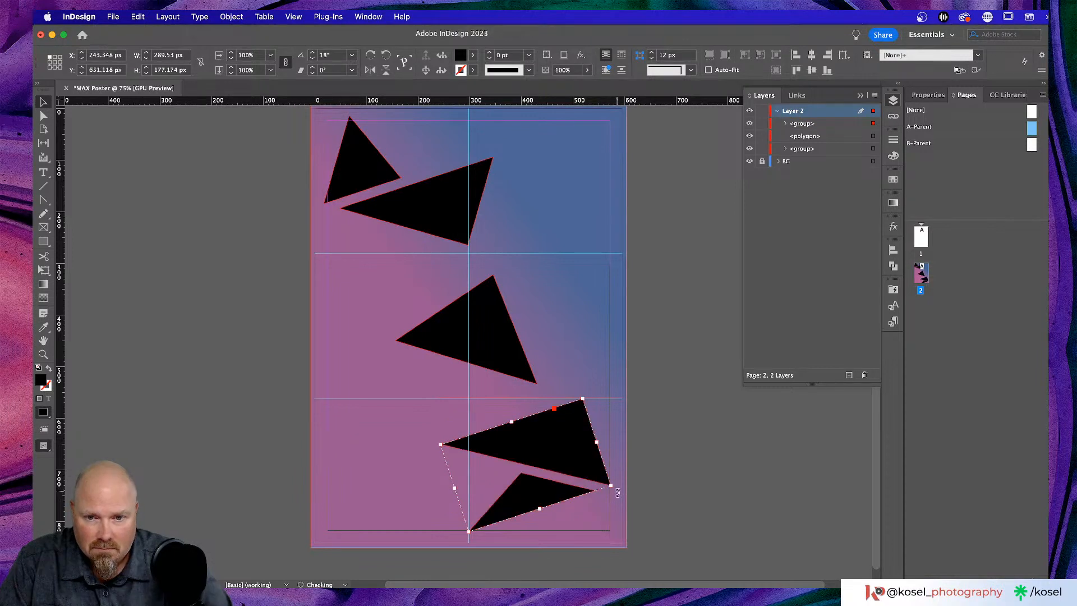
drag(567, 447, 567, 458)
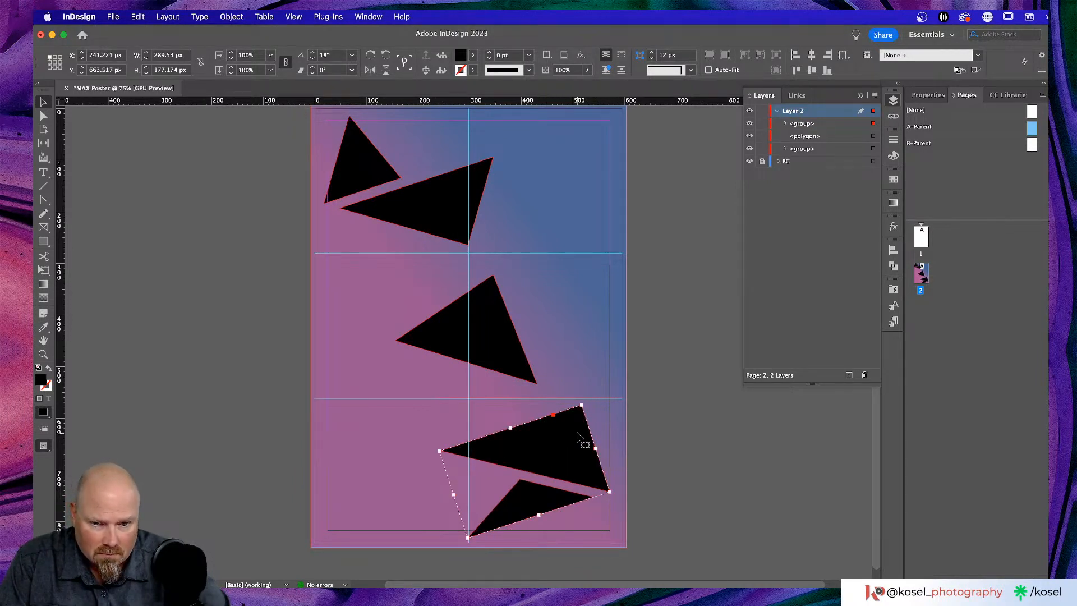
- Shift the M group slightly down to the top margin, the X group slightly up to the bottom margin, and the middle triangle slightly left
drag(567, 440, 565, 435)
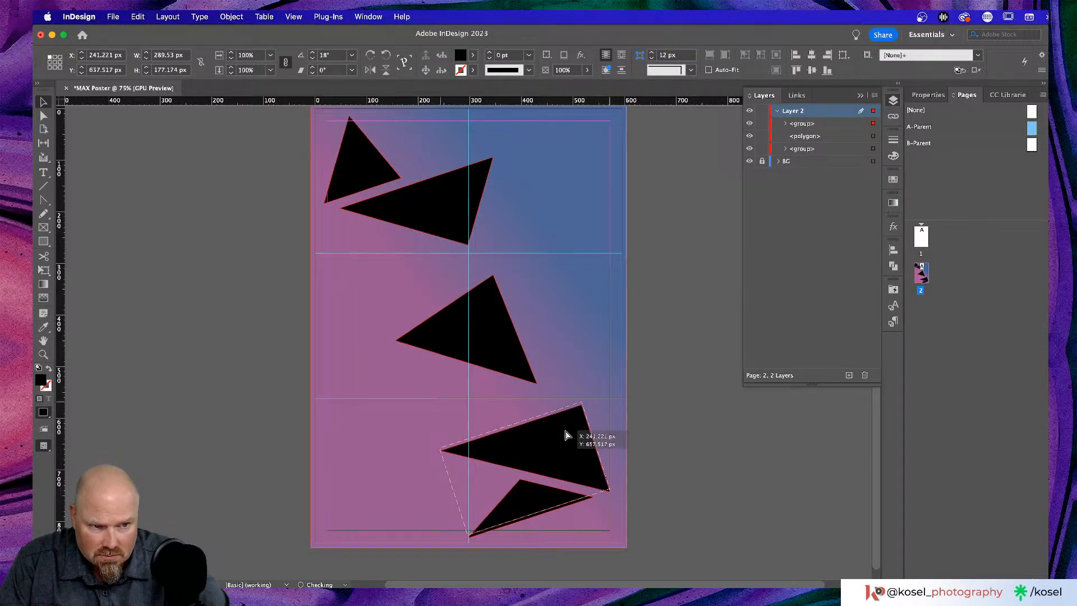
drag(566, 435, 566, 435)
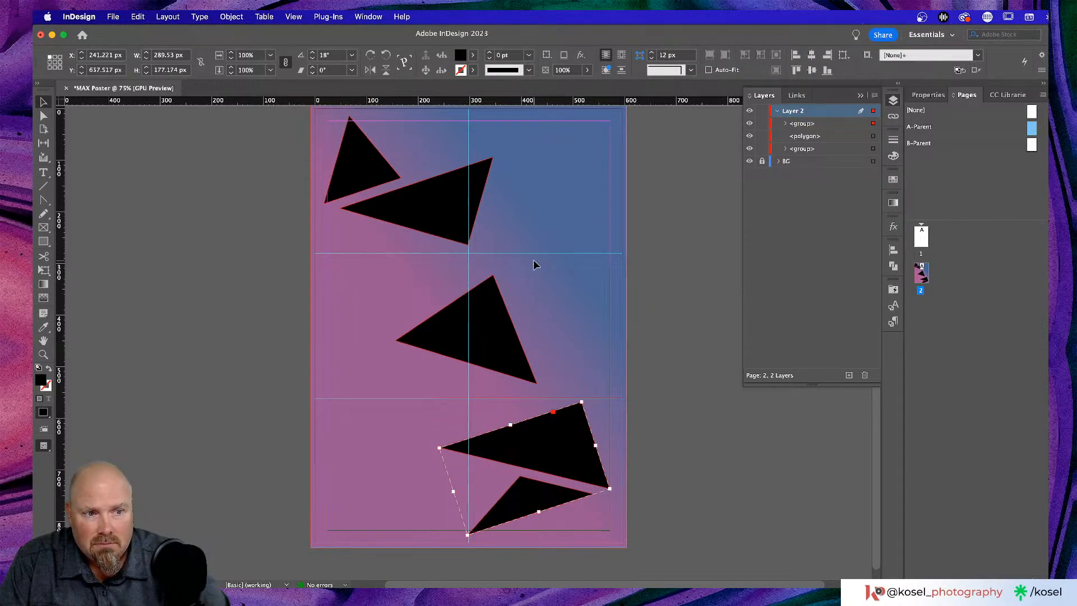
drag(437, 213, 453, 226)
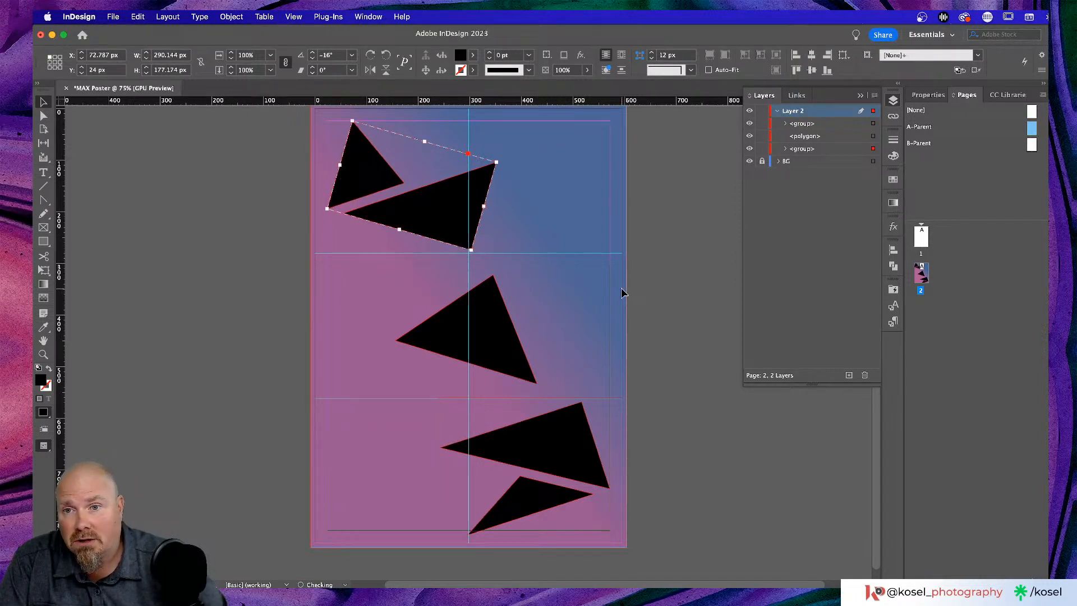
drag(576, 441, 577, 437)
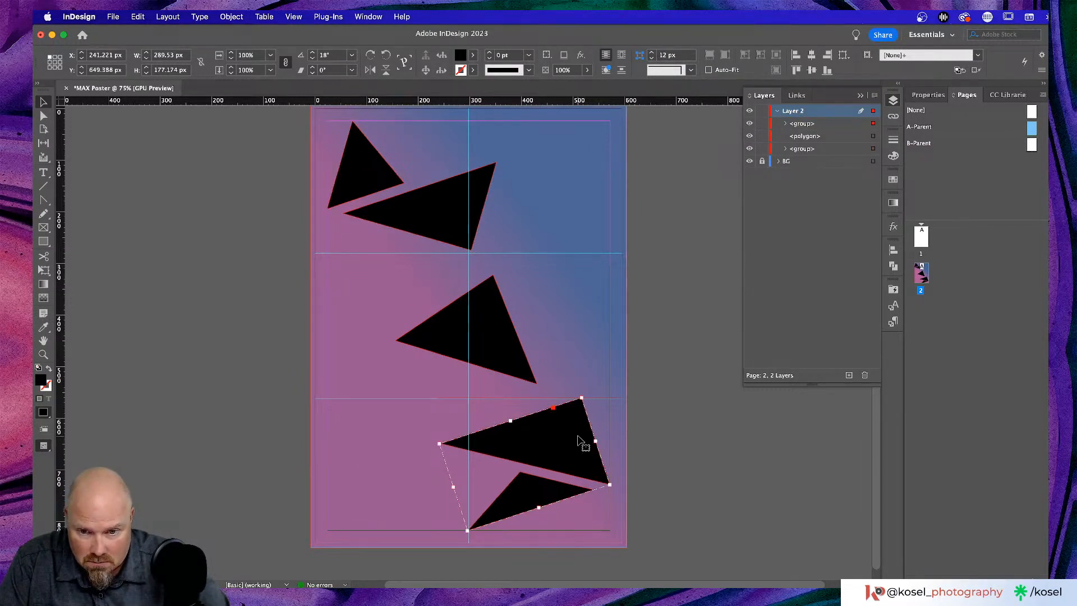
drag(498, 321, 487, 338)
click(652, 281)
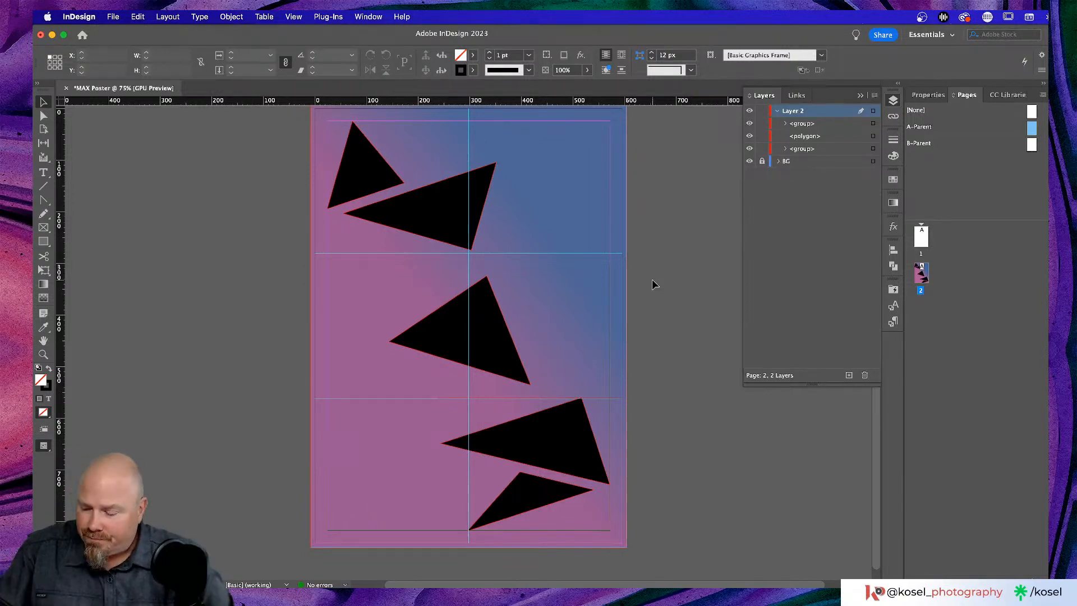
- Rename Layer 2, which holds the letter shapes, as MAX and lock it
click(777, 110)
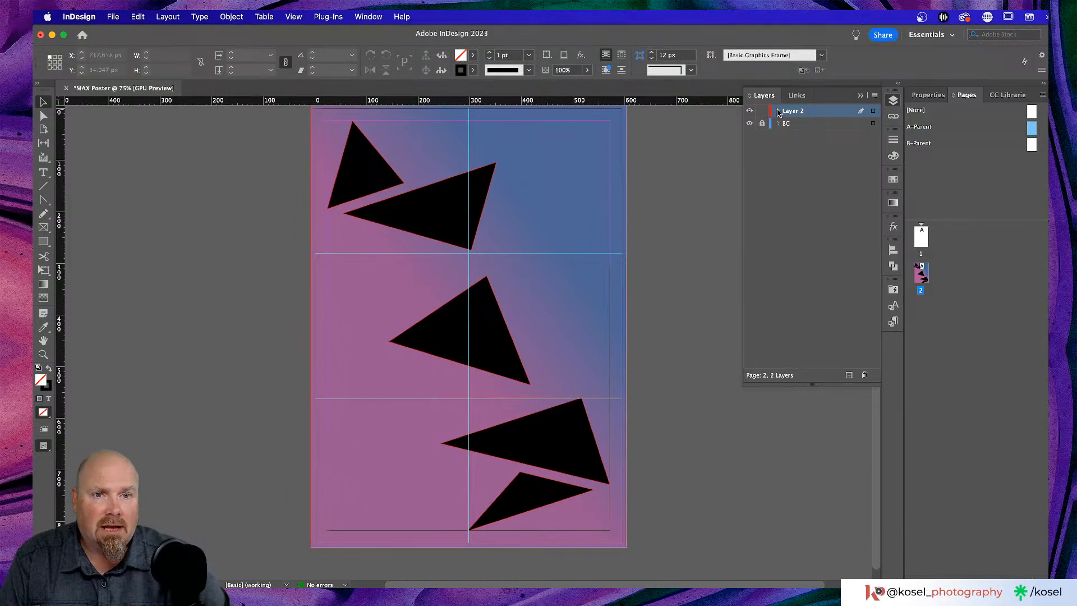
double_click(790, 112)
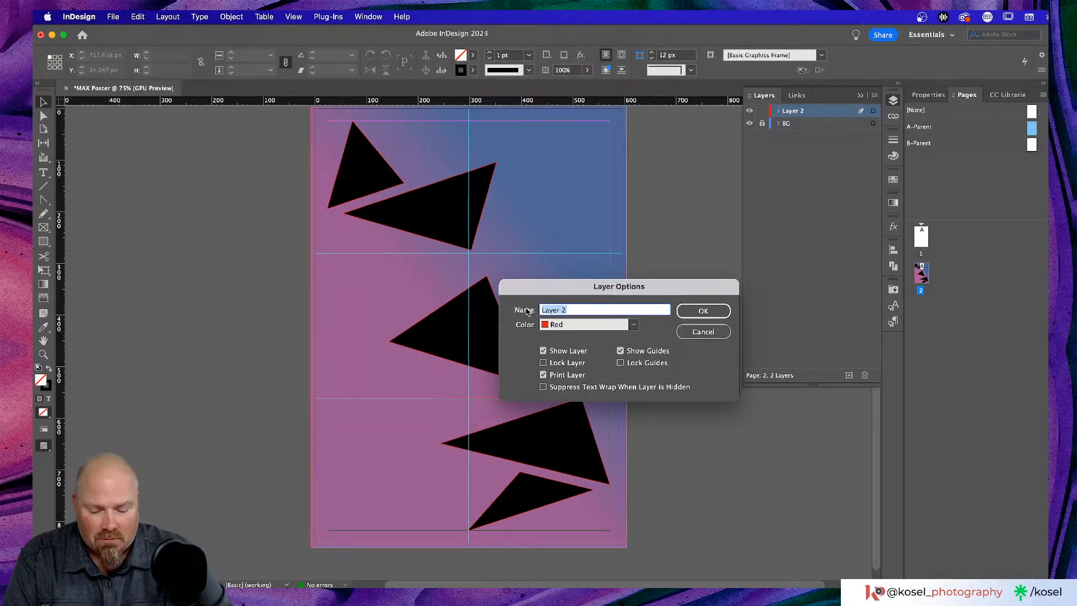
text(MAX)
key(Return)
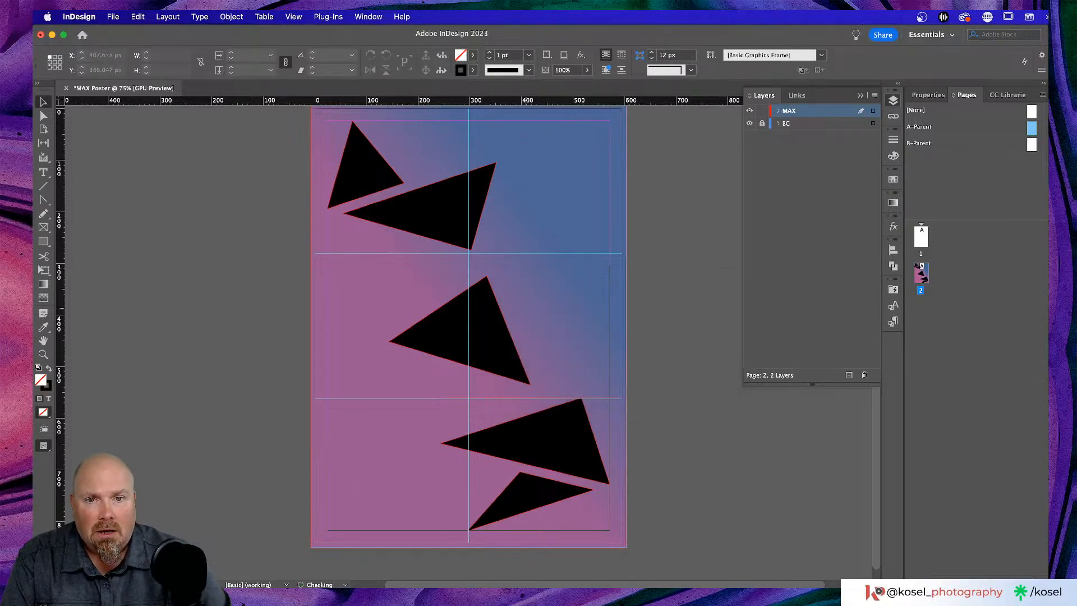
click(761, 111)
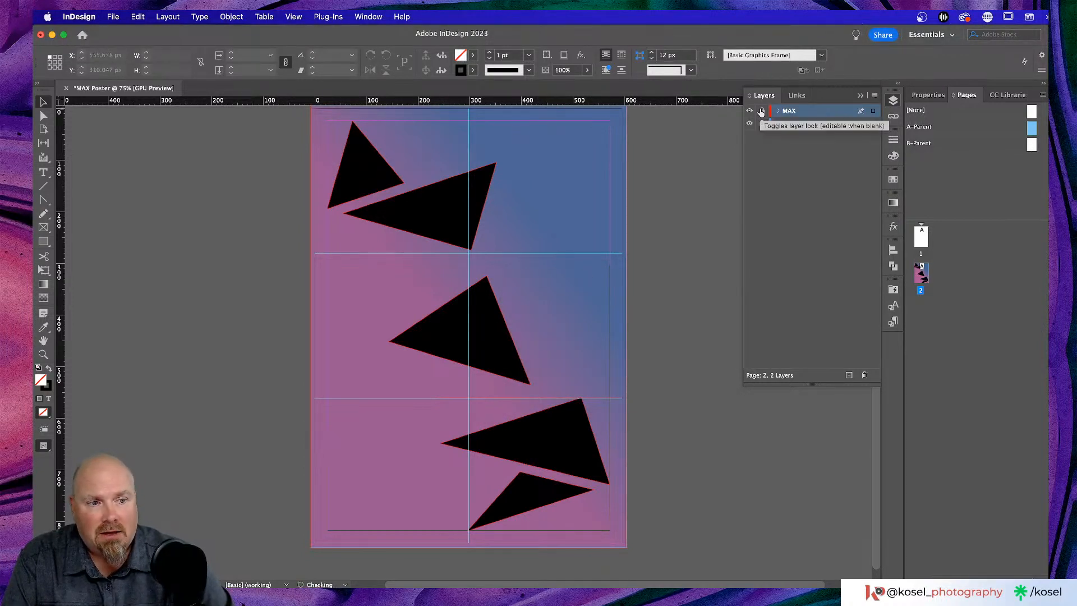
- Add a new layer above MAX and name it Test
click(849, 375)
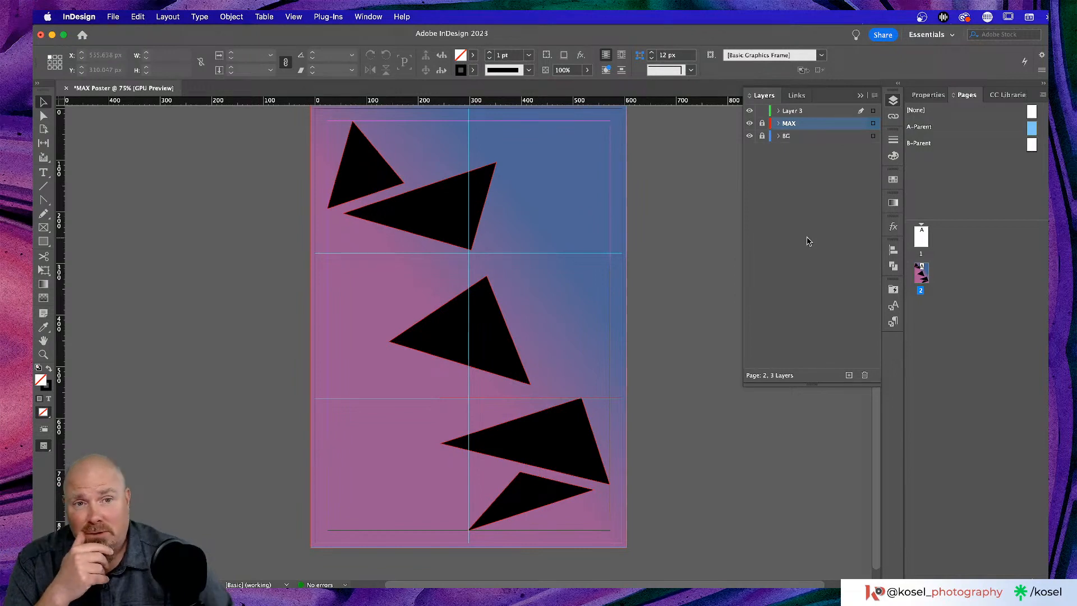
click(811, 111)
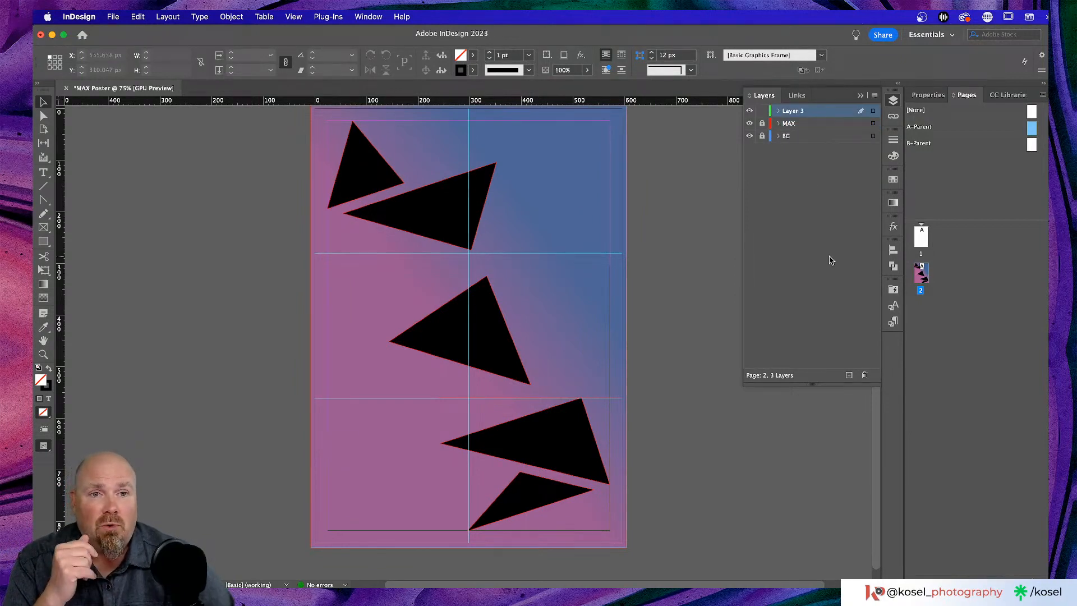
double_click(783, 112)
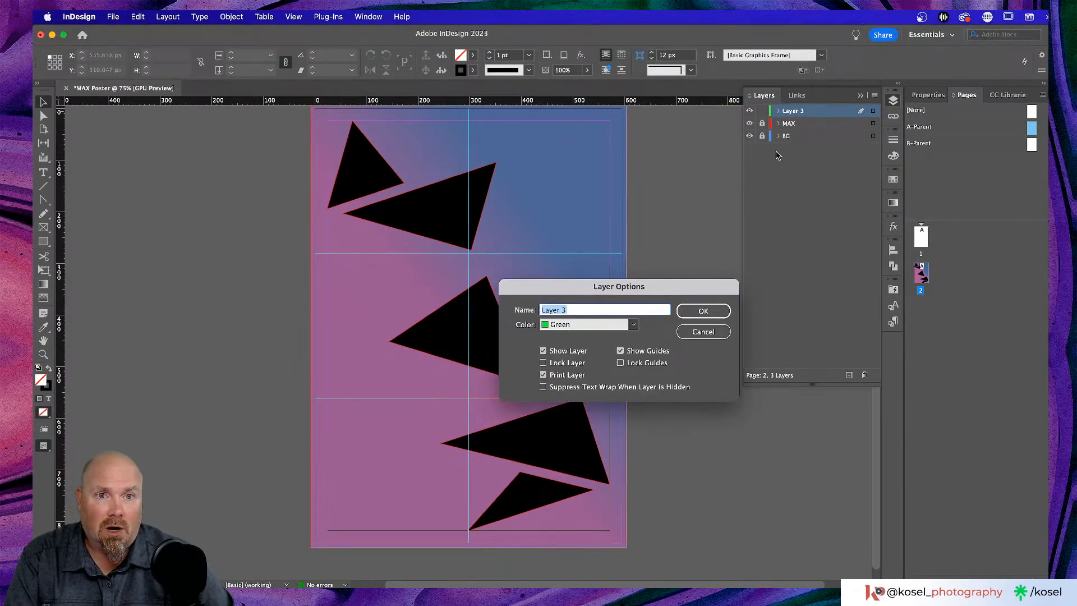
text(Test)
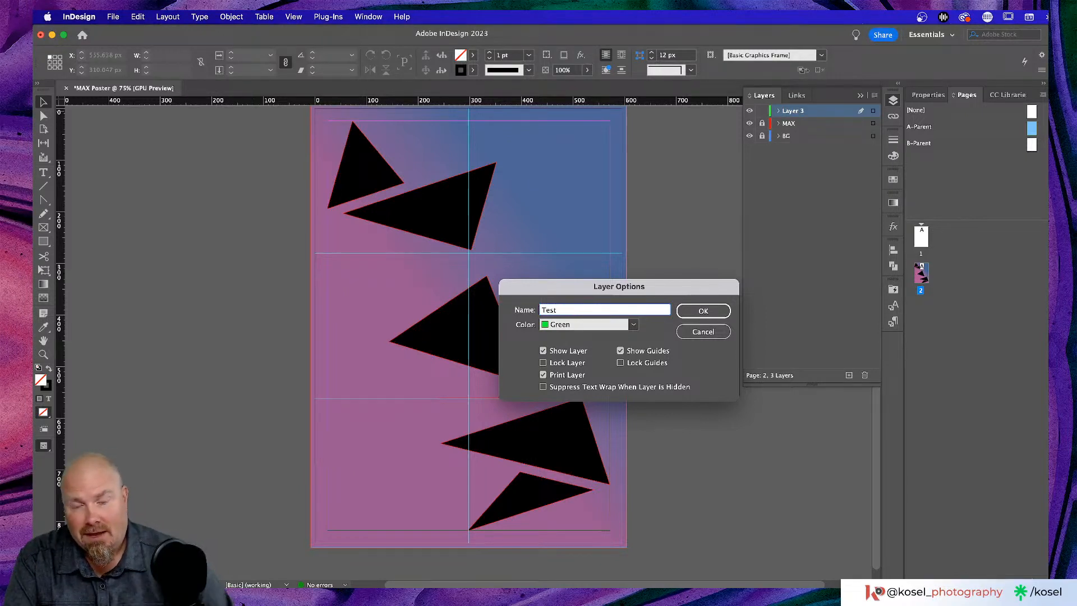
click(686, 309)
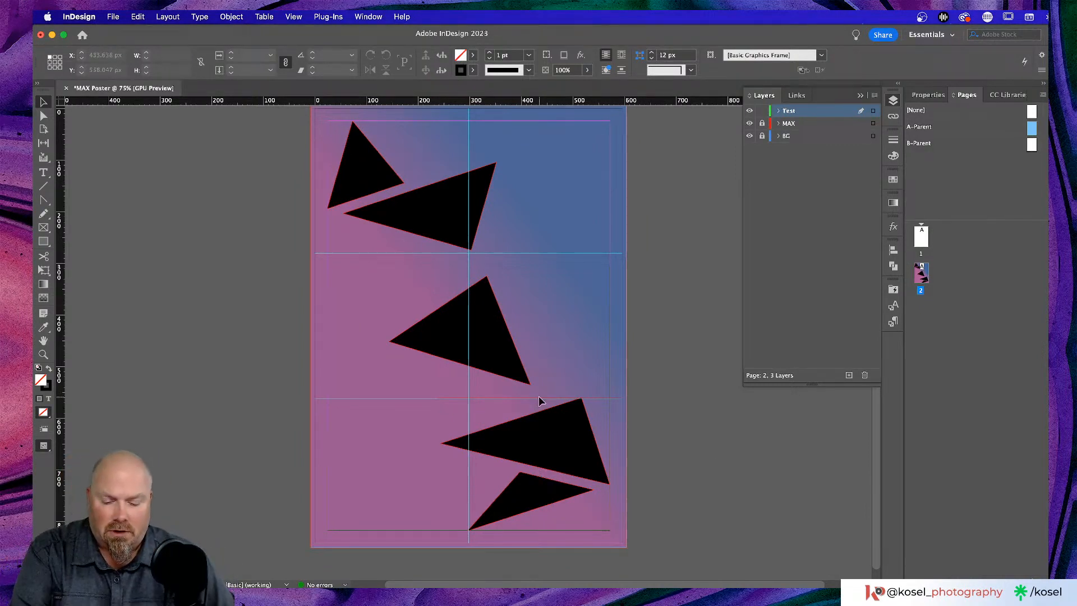
- Draw a text frame on the Test layer in the poster's upper-right area, beside the M, and enter 2023
key(t)
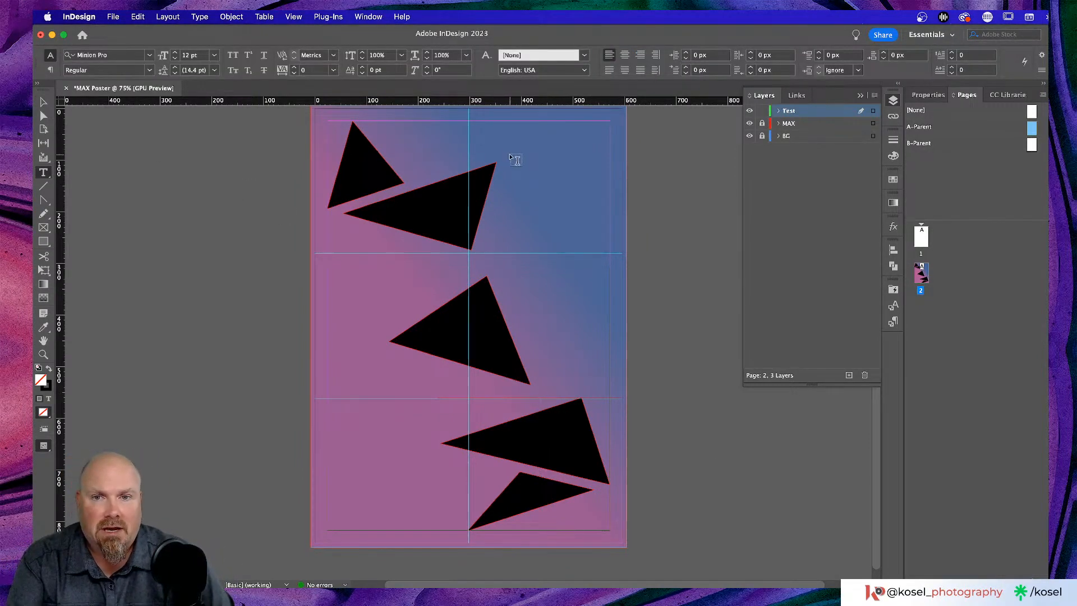
drag(478, 130, 600, 164)
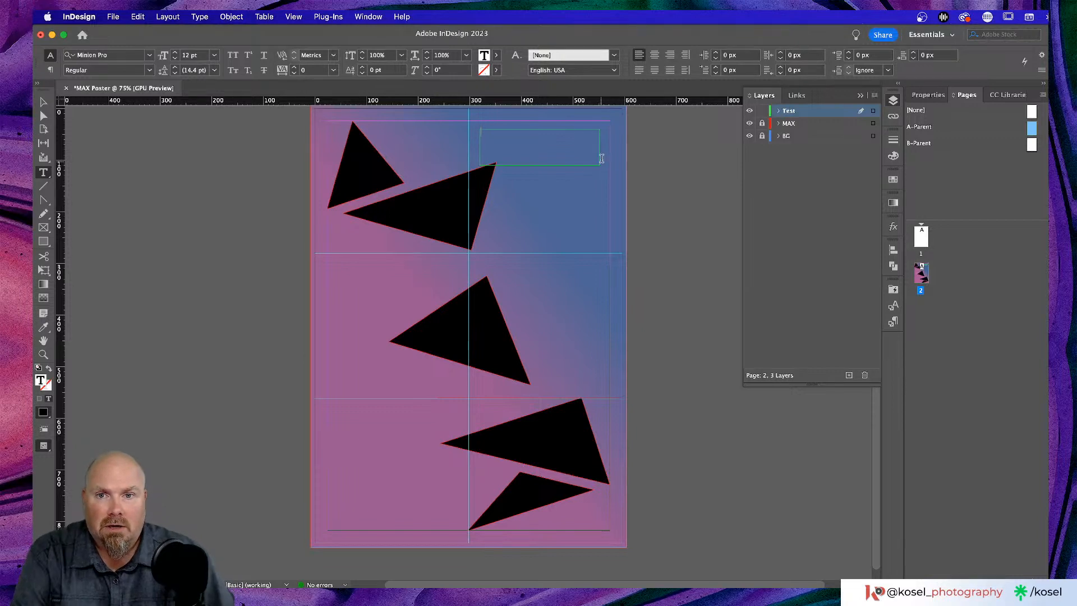
text(2023)
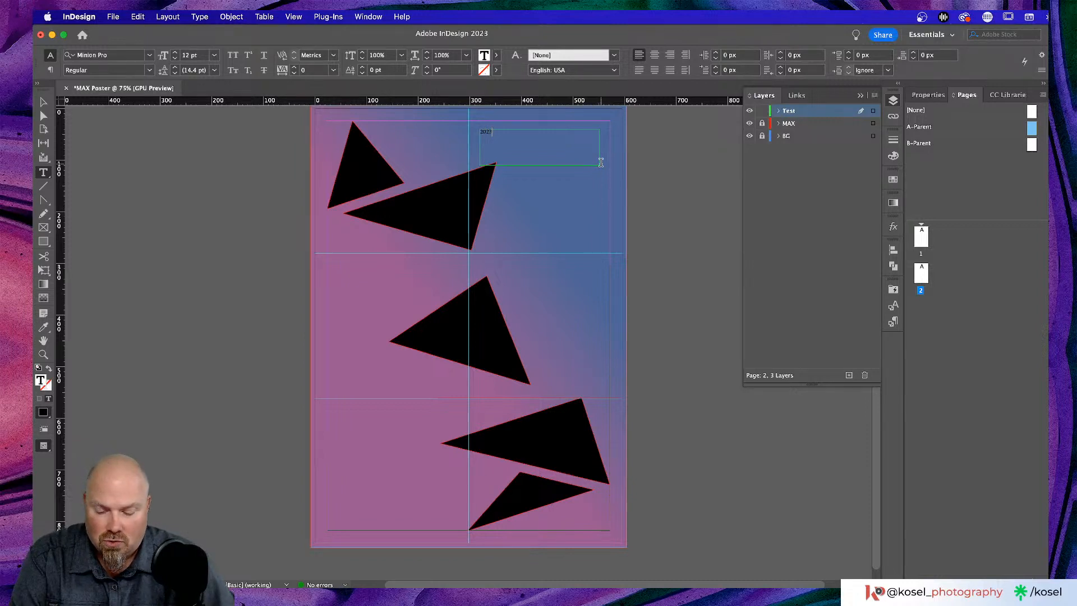
- Set the font size of the 2023 text to 60 pt
key(super+a)
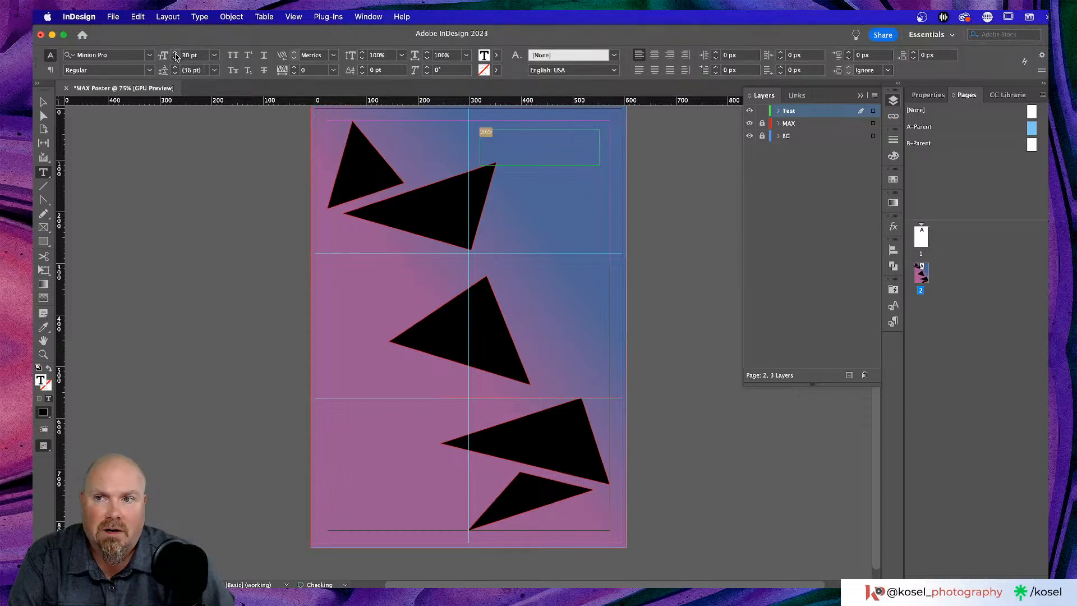
click(175, 52)
click(175, 52)
click(175, 52)
click(175, 52)
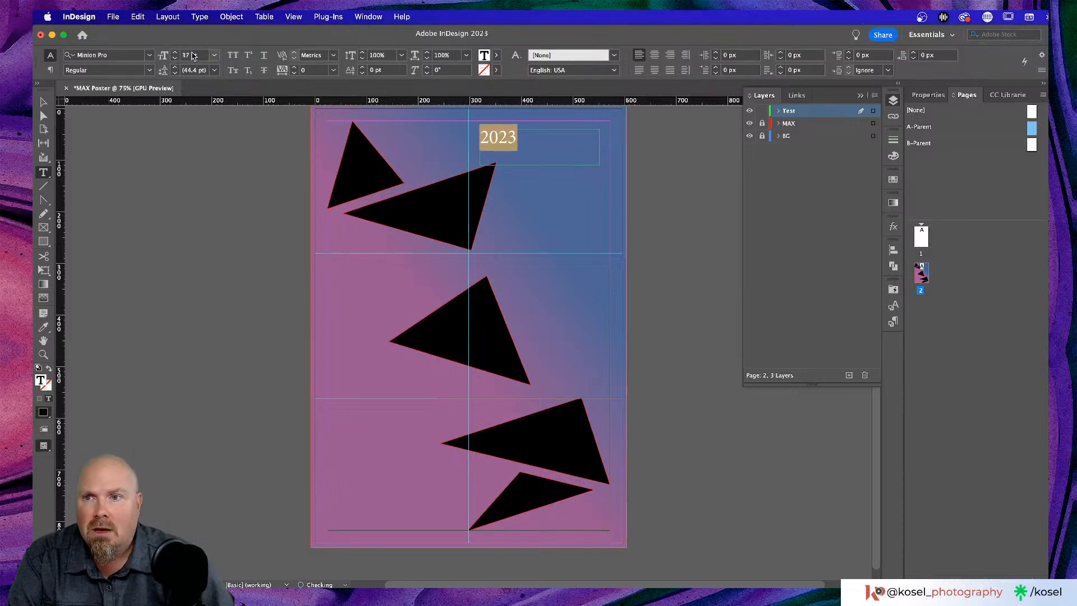
double_click(190, 56)
text(60)
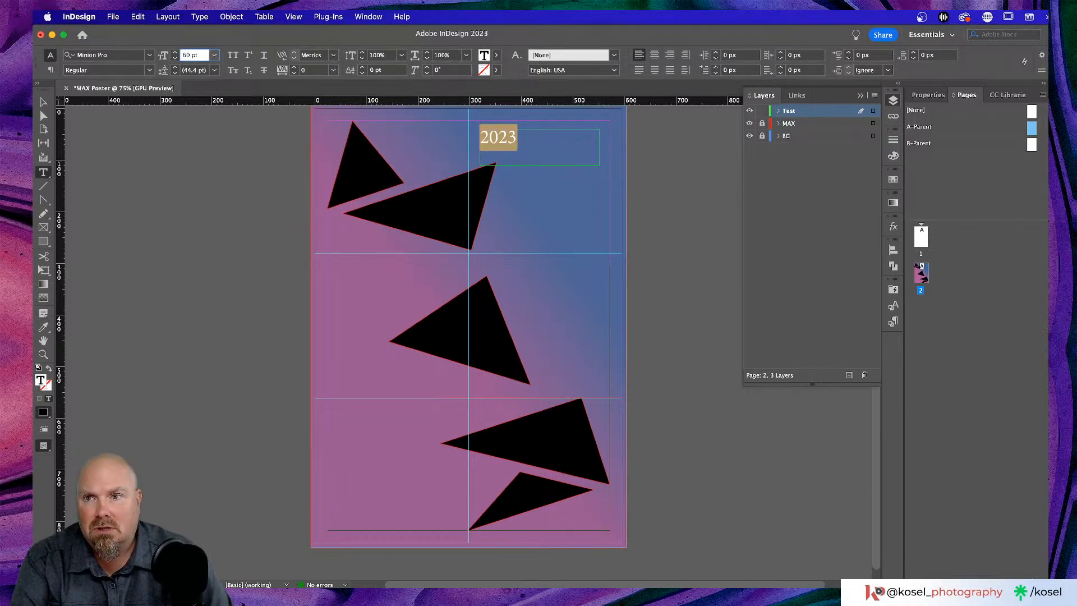
key(Return)
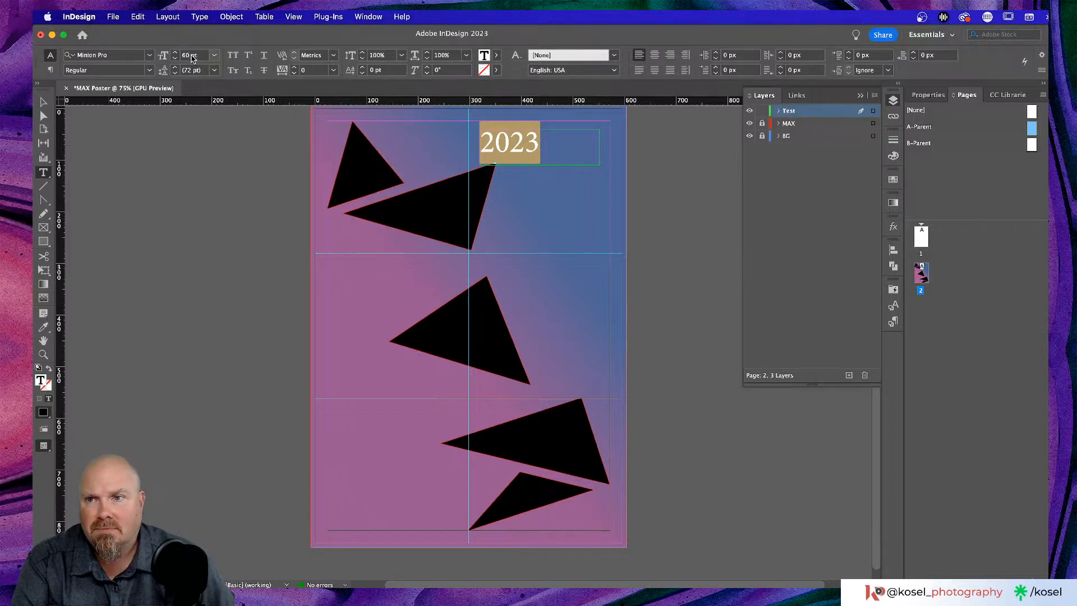
- Browse the installed fonts and apply Dejanire Headline to the 2023 text
click(149, 55)
scroll(141, 201, down, 5)
scroll(142, 202, down, 6)
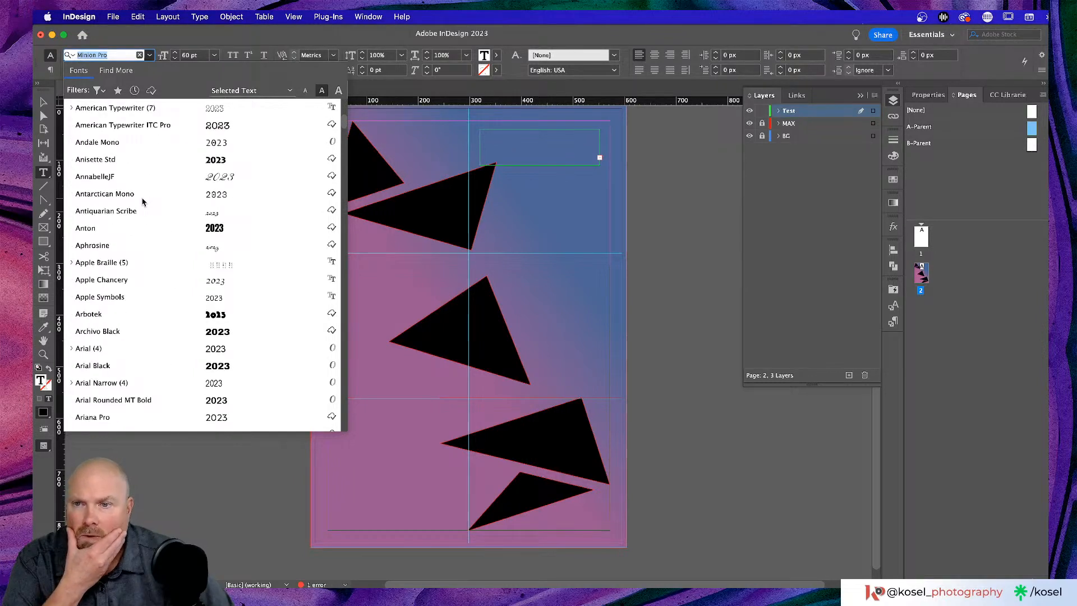
scroll(142, 202, down, 5)
scroll(142, 203, down, 5)
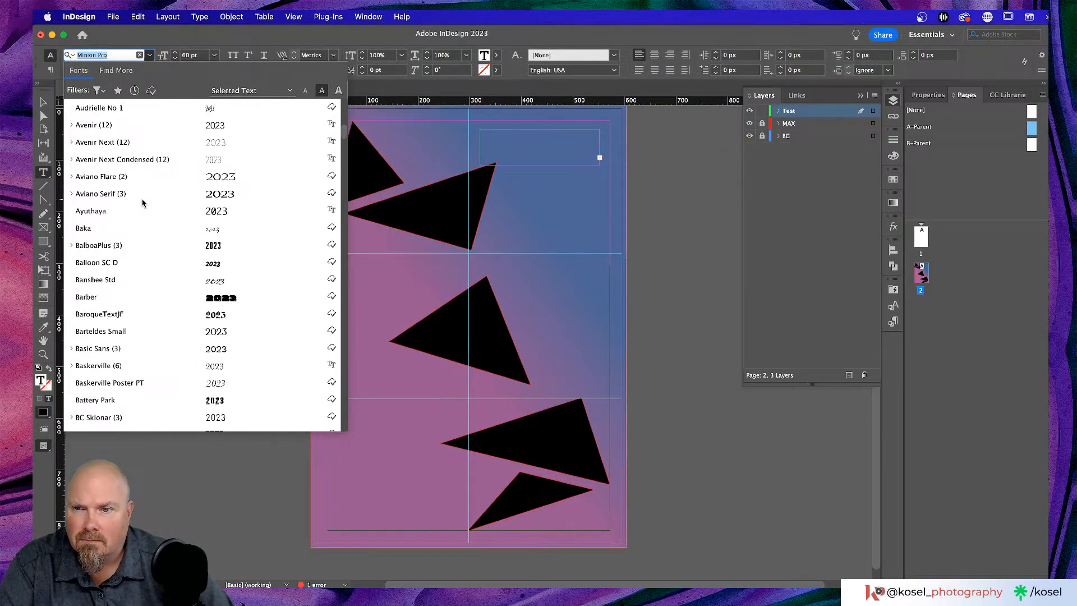
scroll(144, 204, down, 4)
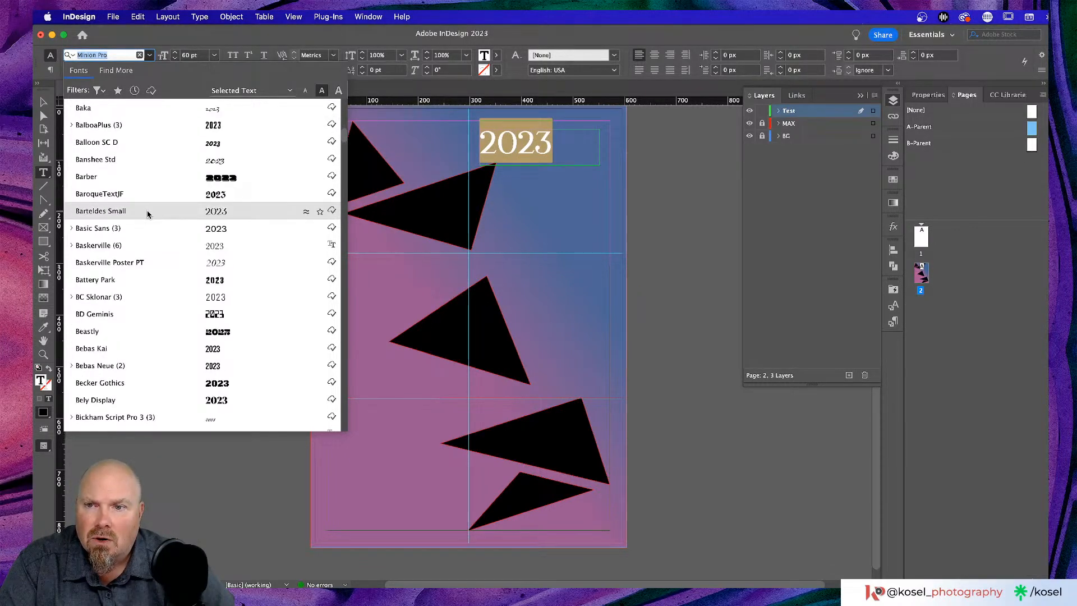
scroll(148, 213, down, 5)
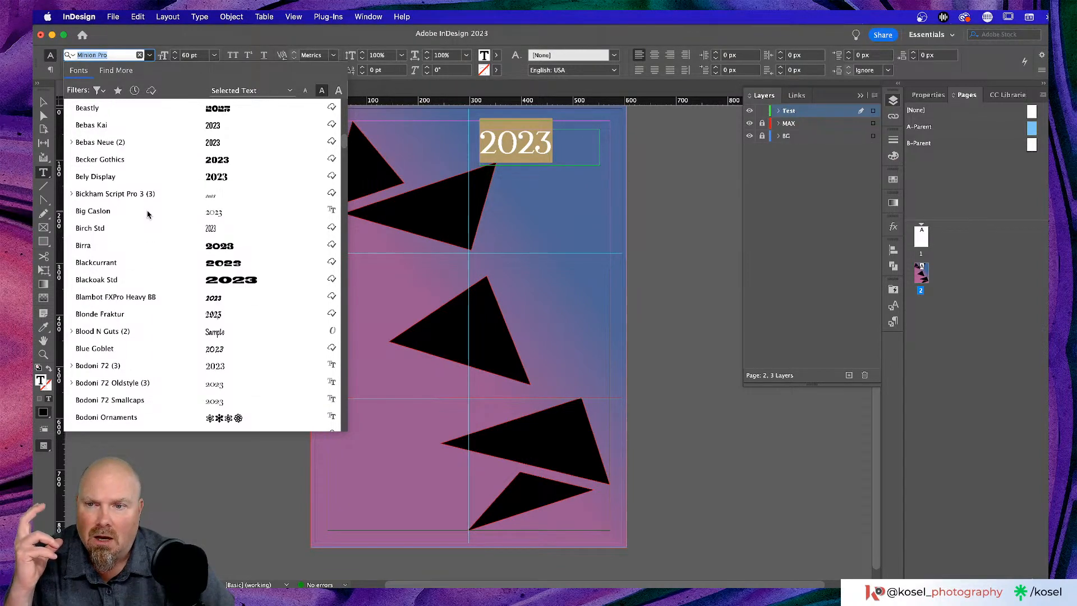
scroll(148, 214, down, 1)
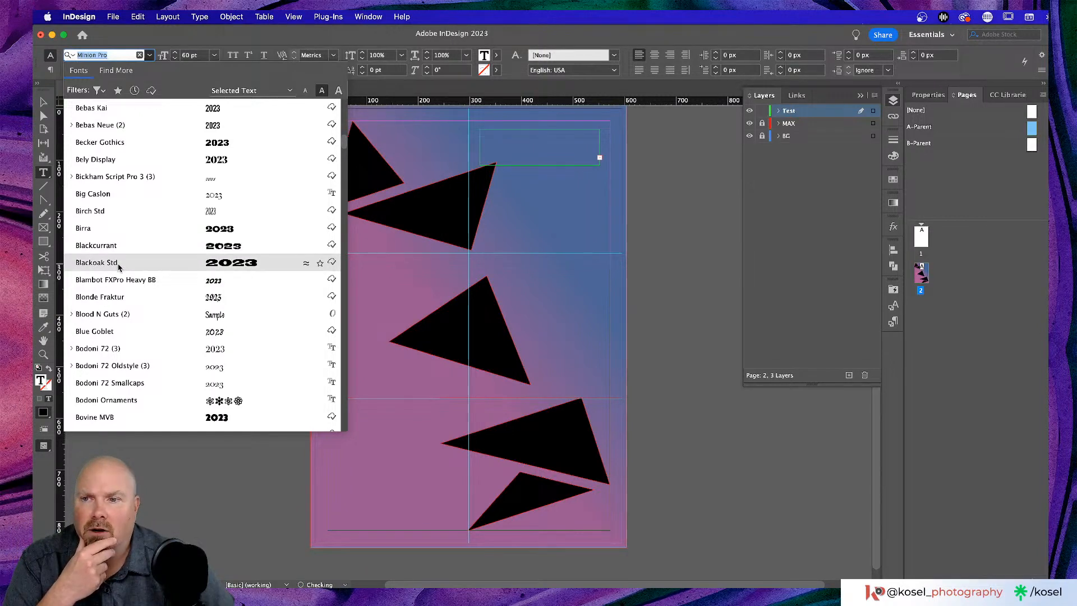
scroll(118, 265, down, 9)
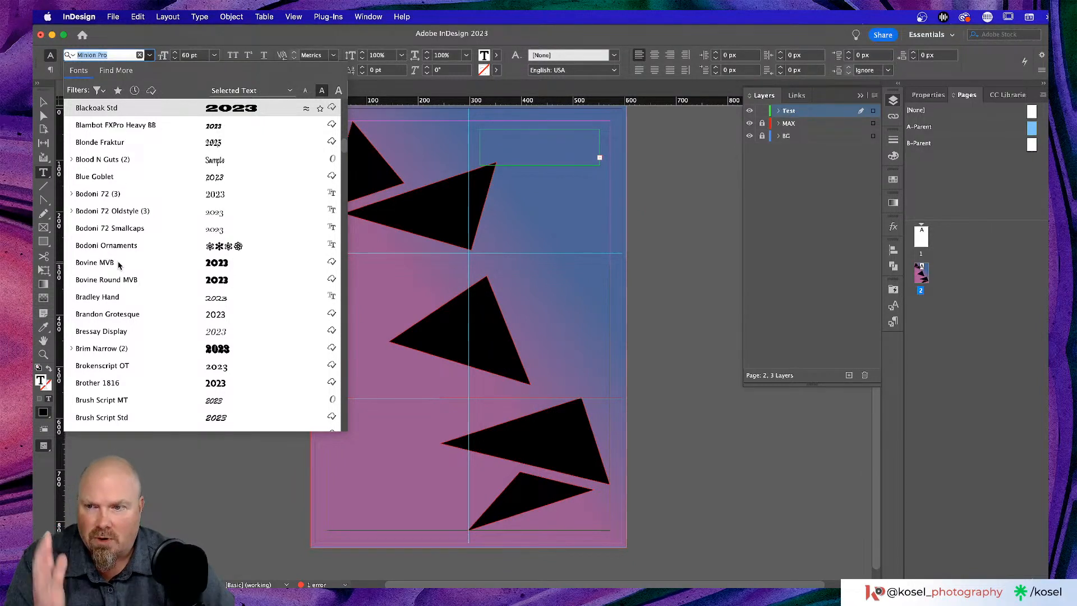
scroll(118, 266, down, 2)
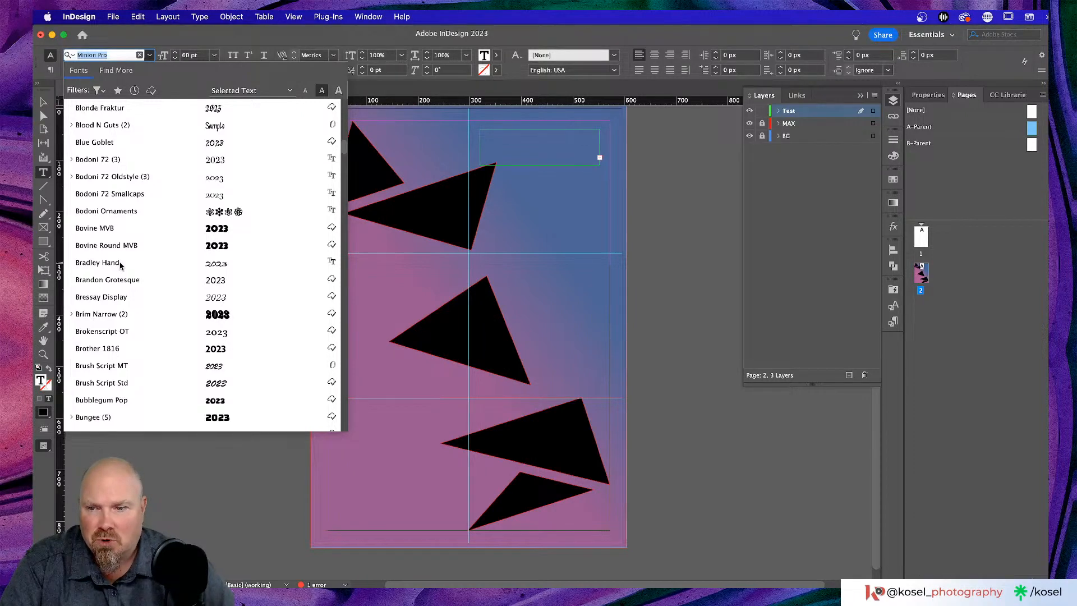
scroll(118, 265, down, 7)
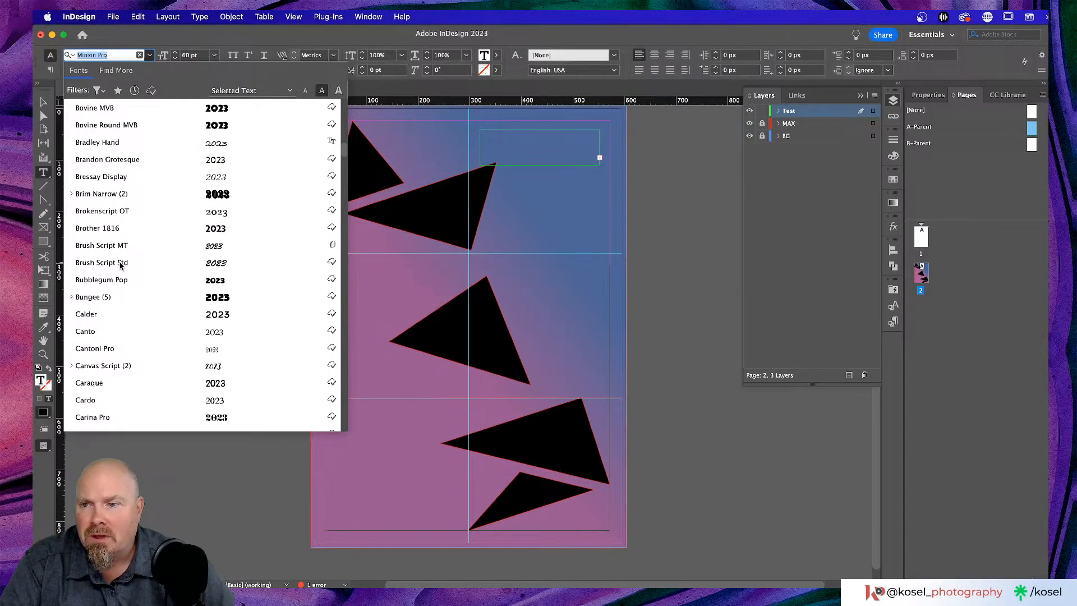
scroll(120, 266, down, 6)
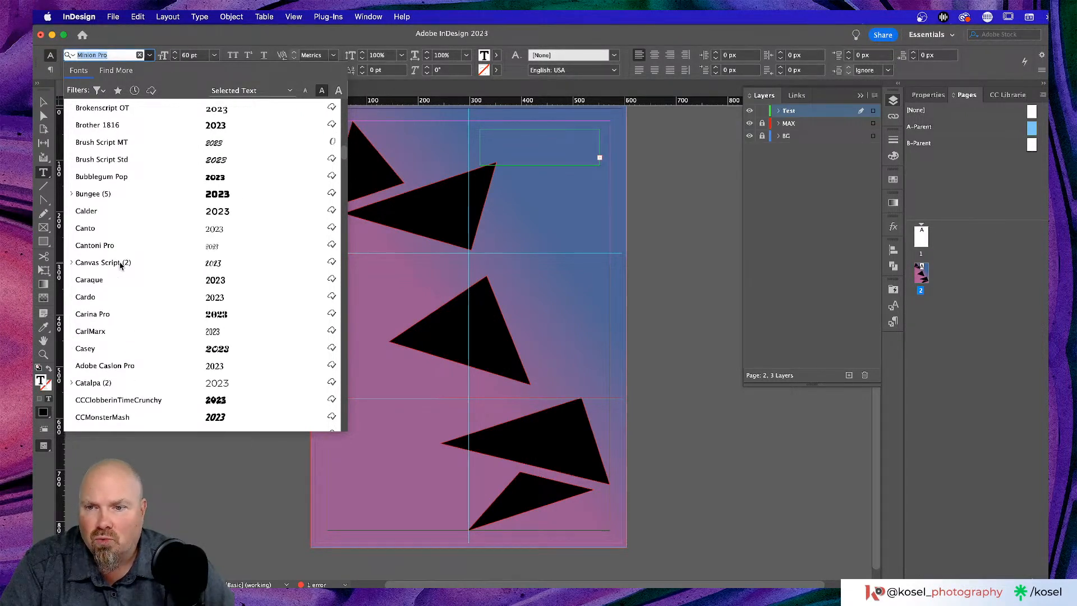
scroll(120, 266, down, 8)
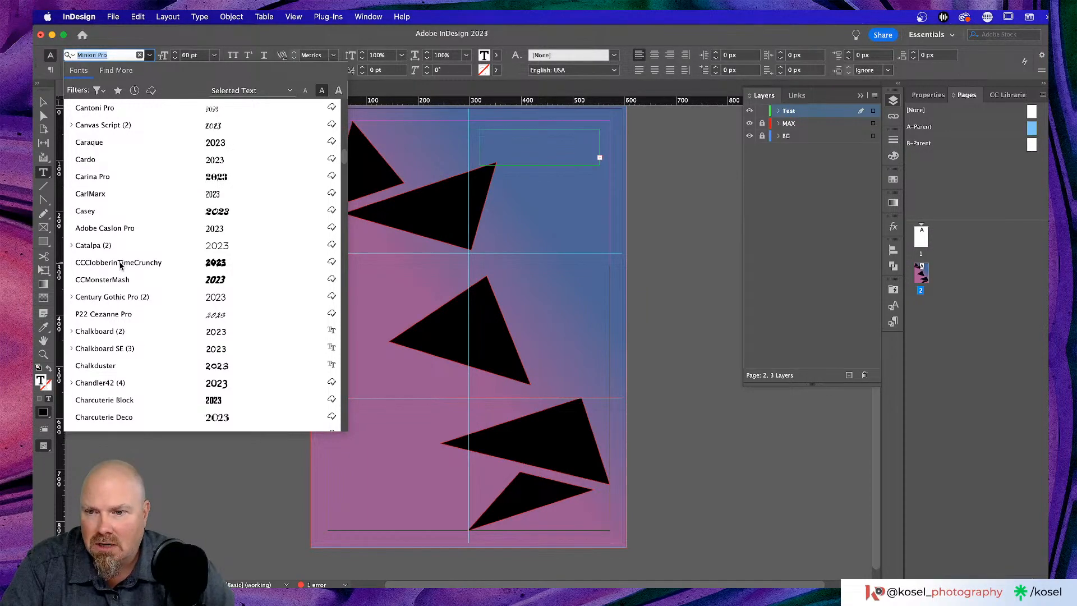
scroll(120, 265, down, 8)
scroll(120, 266, down, 4)
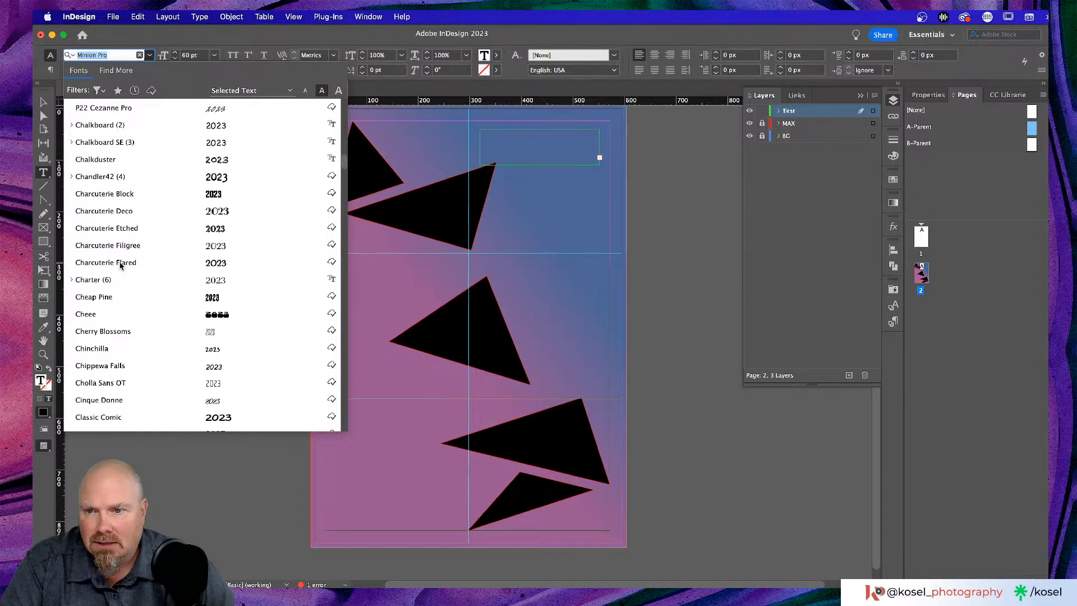
scroll(120, 265, down, 8)
scroll(120, 266, down, 8)
scroll(120, 266, down, 10)
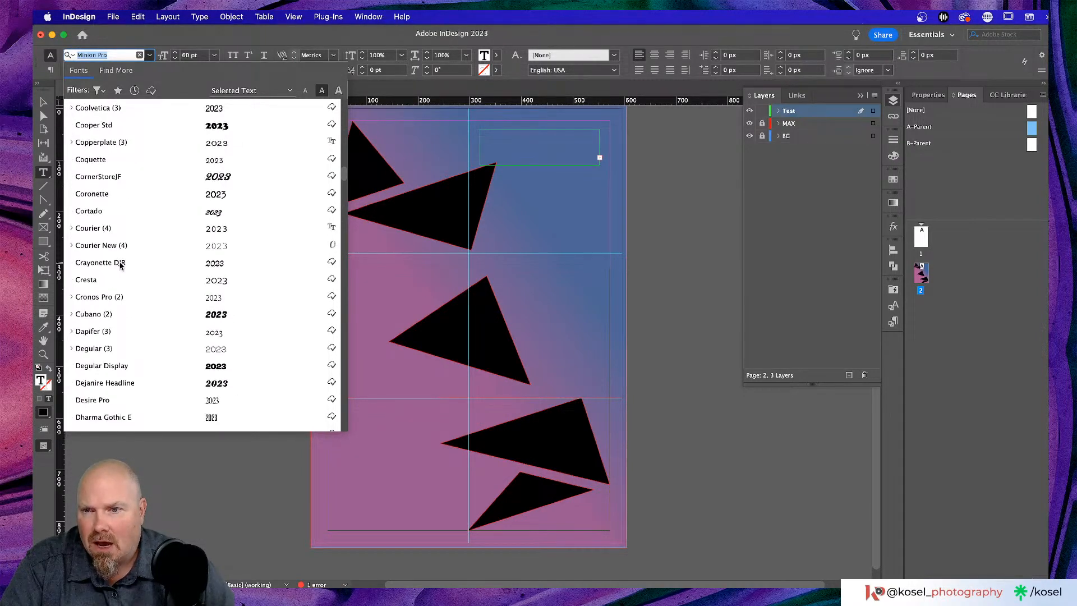
scroll(120, 265, down, 8)
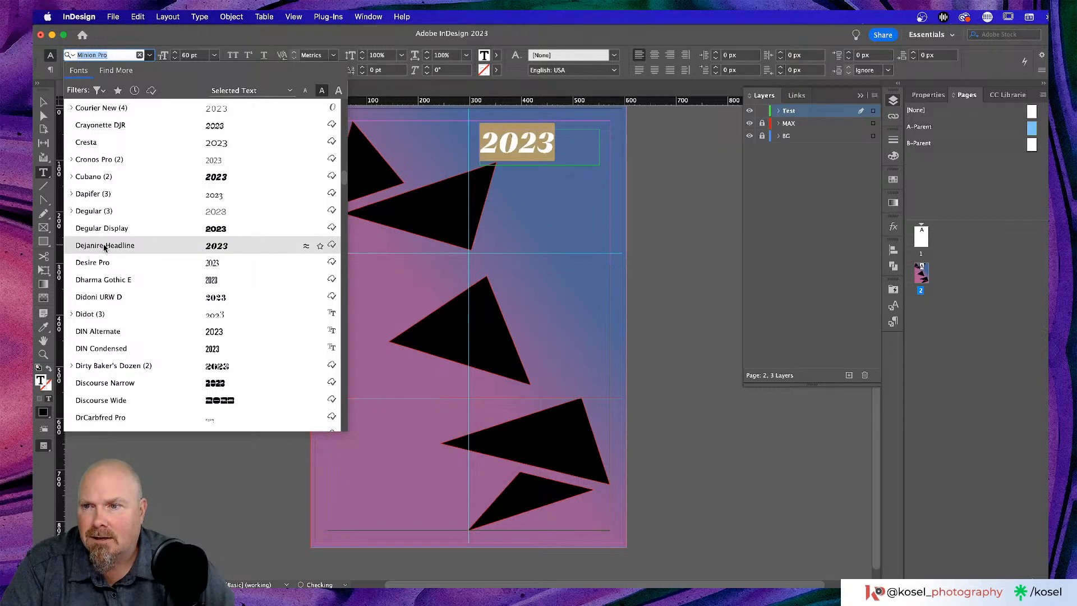
click(104, 247)
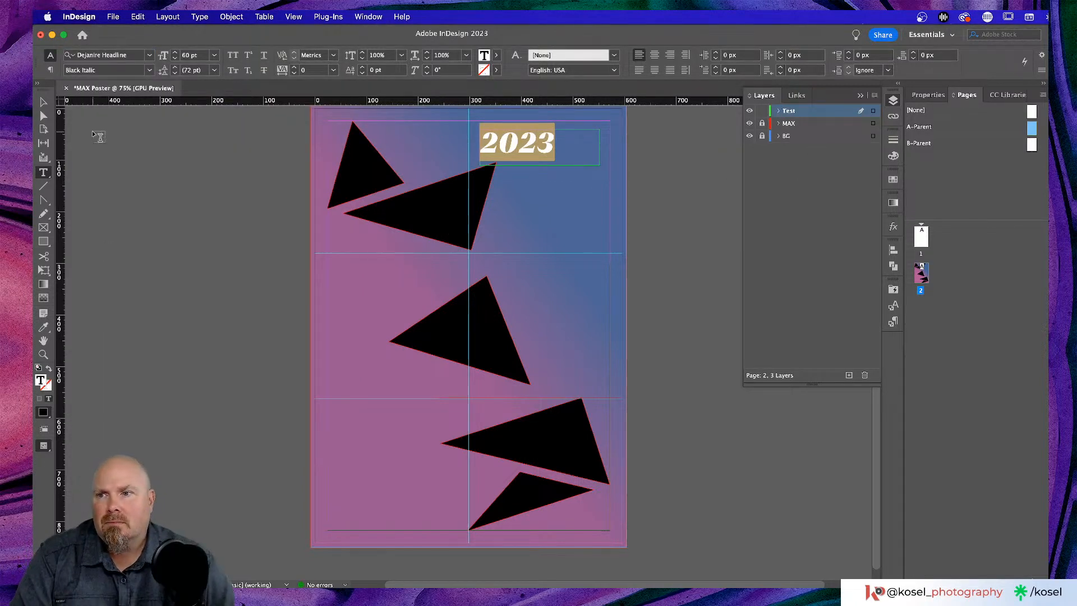
- Enlarge the 2023 text frame to about 275 by 90 px and set its text to 80 pt
click(44, 103)
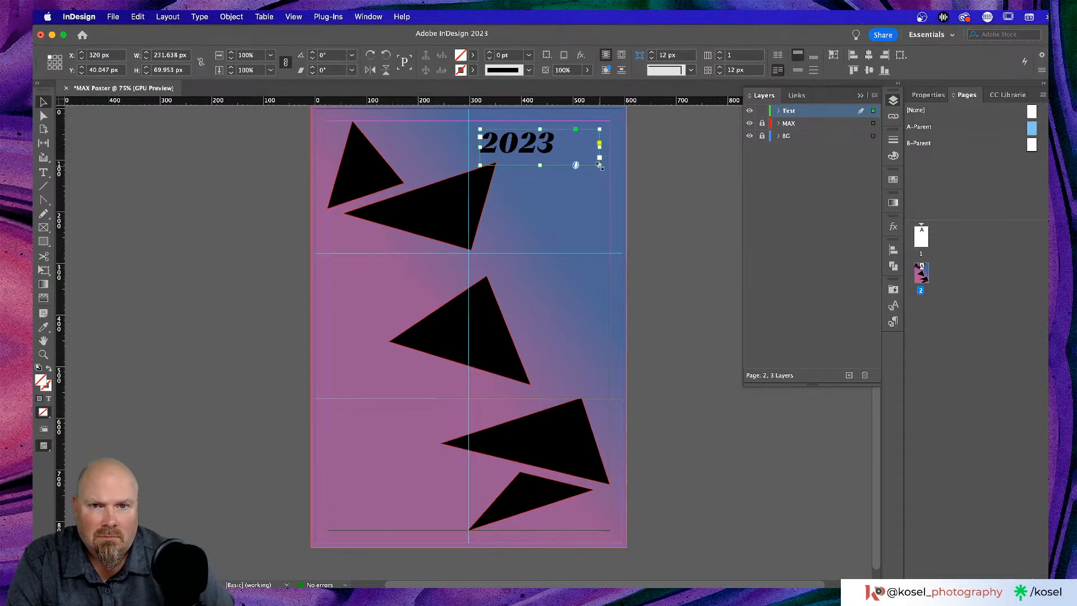
drag(599, 164, 622, 176)
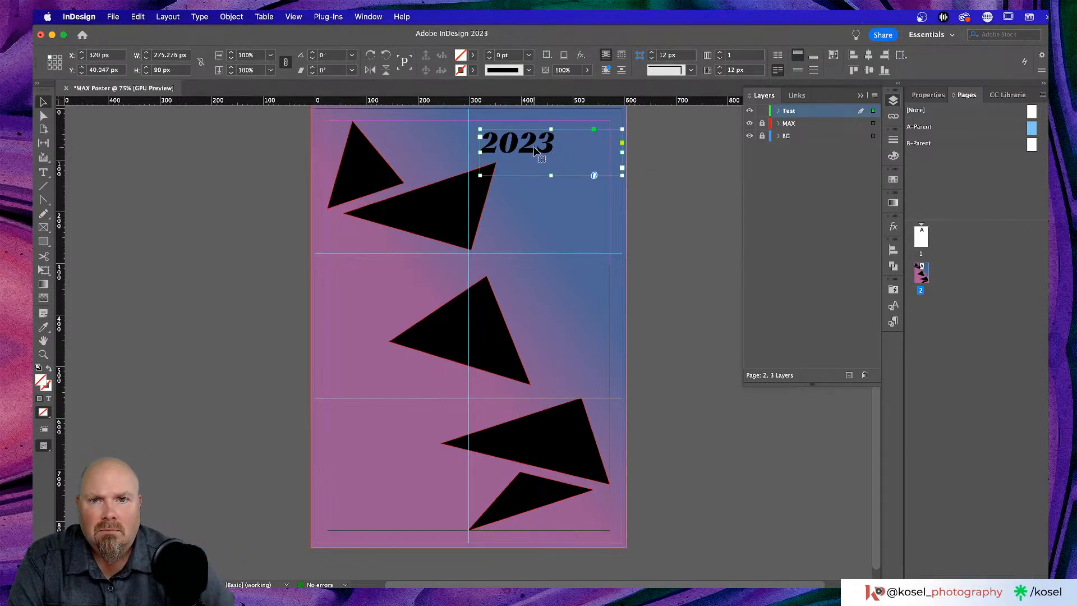
double_click(552, 147)
key(super+a)
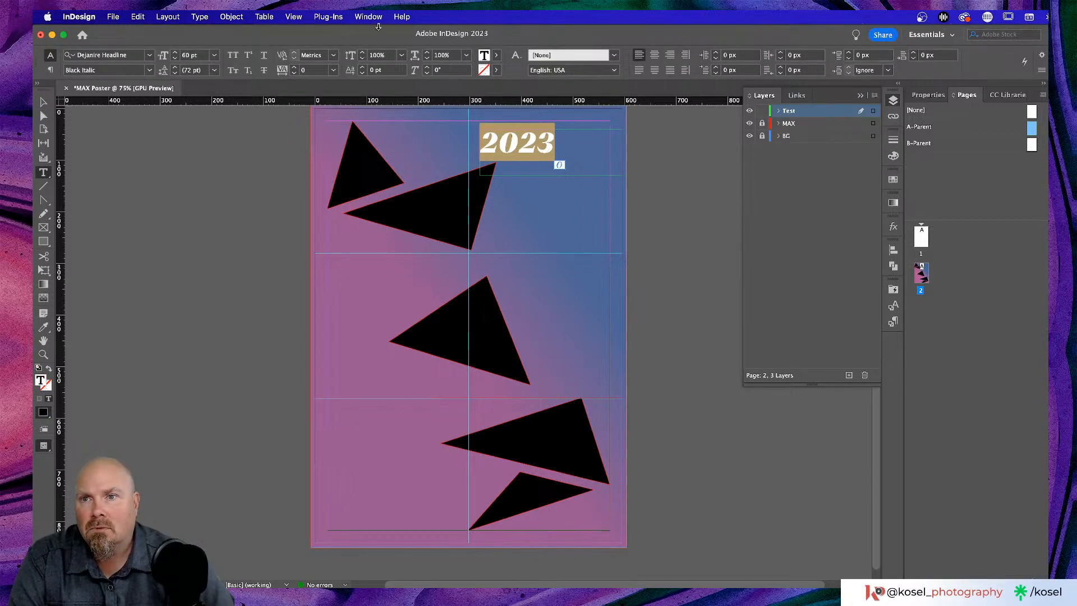
click(189, 58)
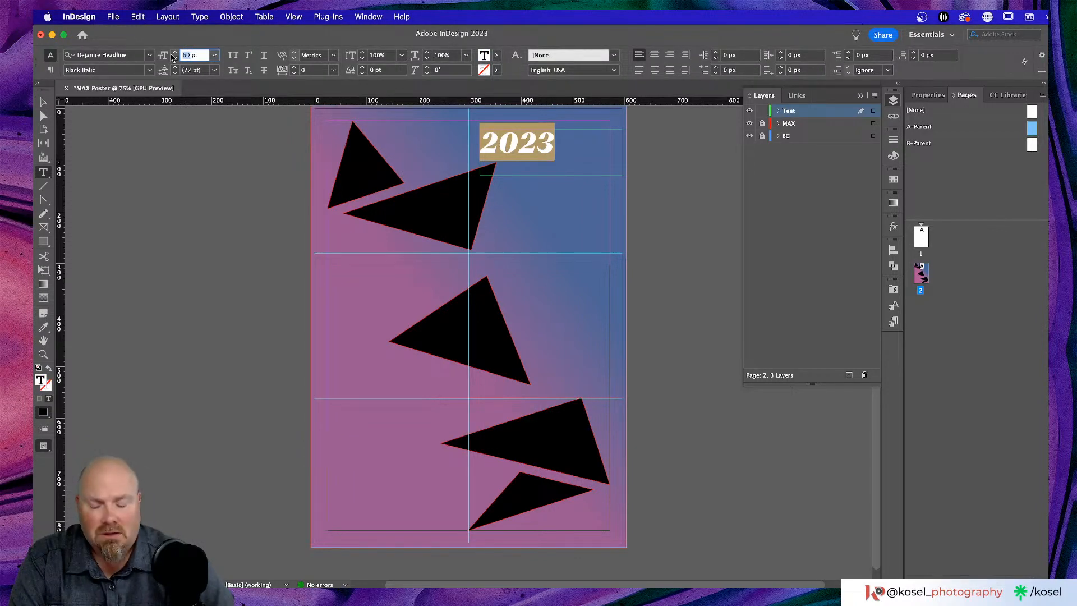
text(80)
key(Return)
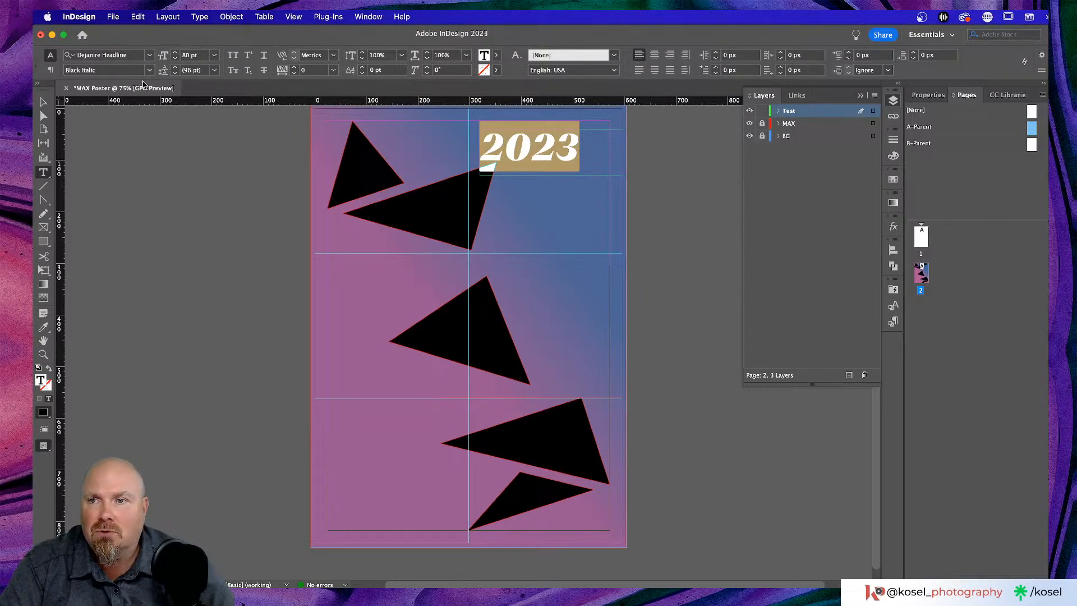
- Fit the 2023 frame closely around its text and move it into the corner of the poster's upper and right margins
click(43, 102)
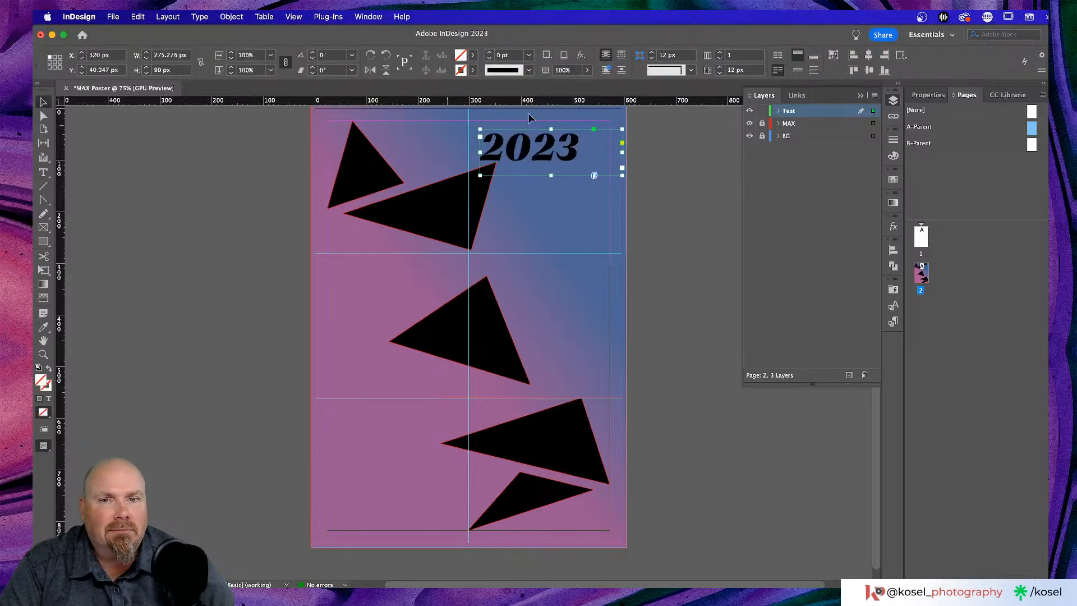
double_click(622, 150)
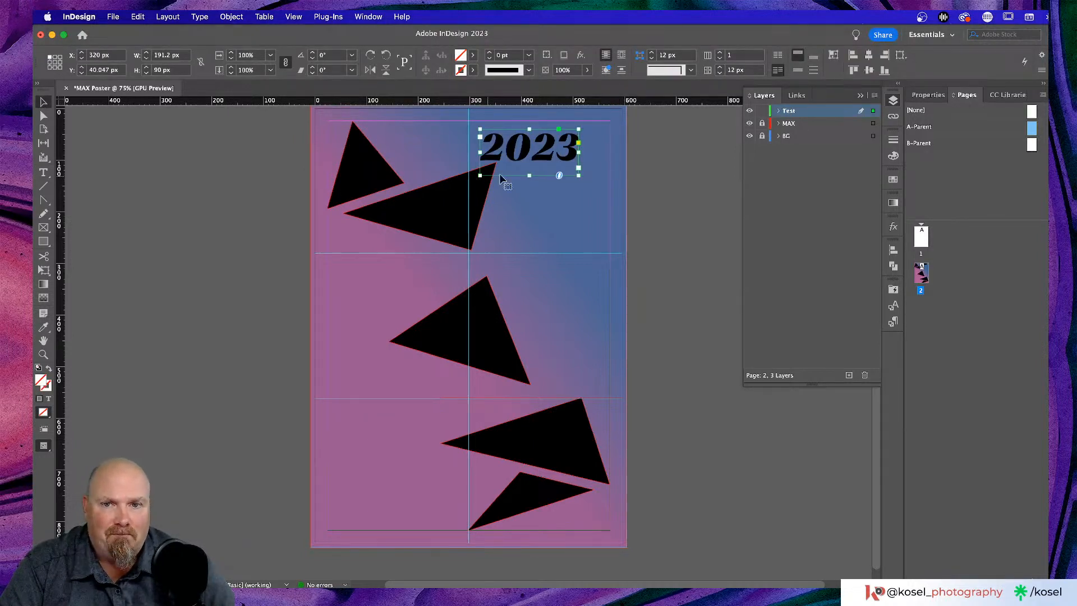
double_click(529, 175)
drag(553, 149, 616, 172)
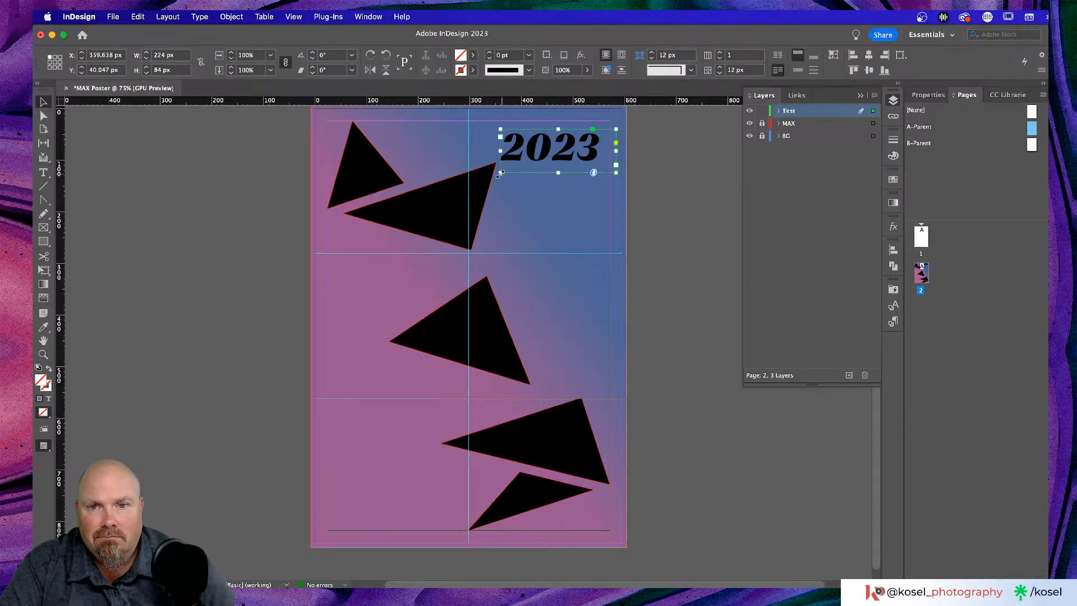
drag(499, 174, 494, 179)
drag(561, 153, 595, 136)
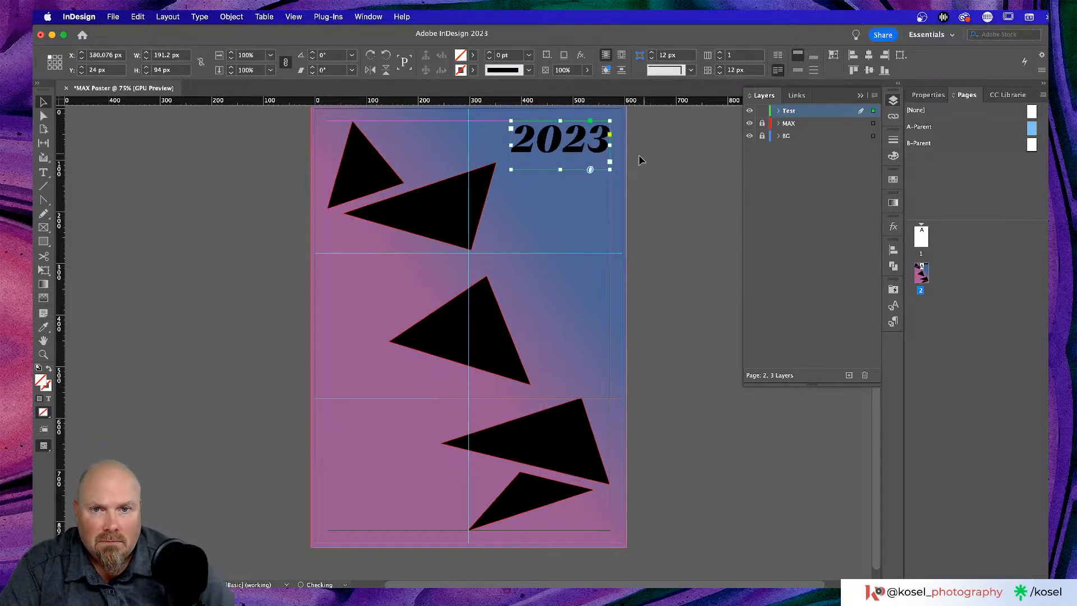
click(677, 191)
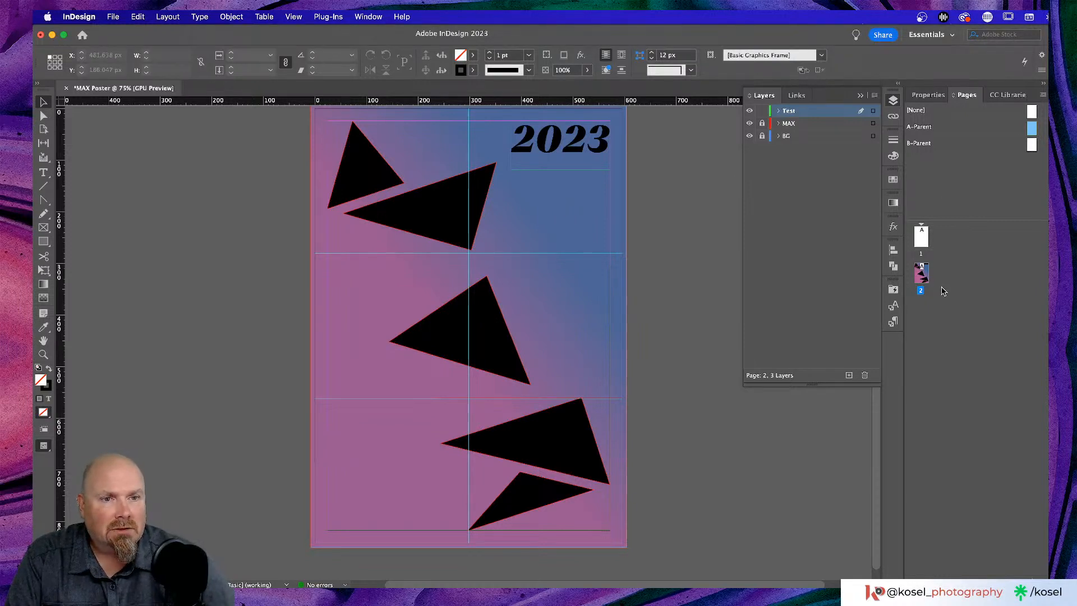
- Create a new paragraph style from the 2023 text and name it H1 Heading
click(575, 147)
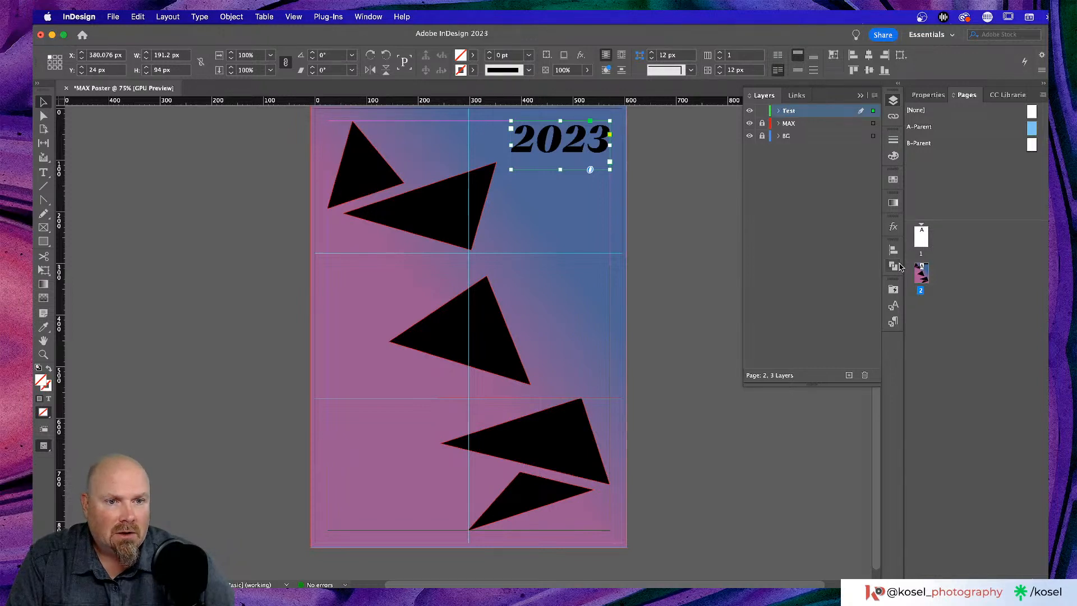
click(893, 321)
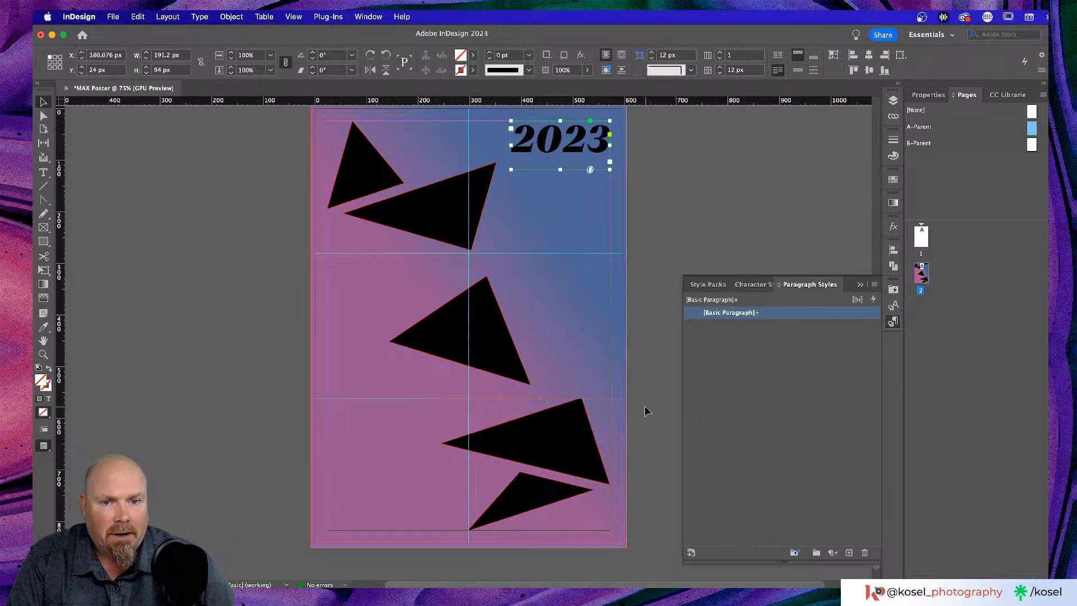
click(847, 552)
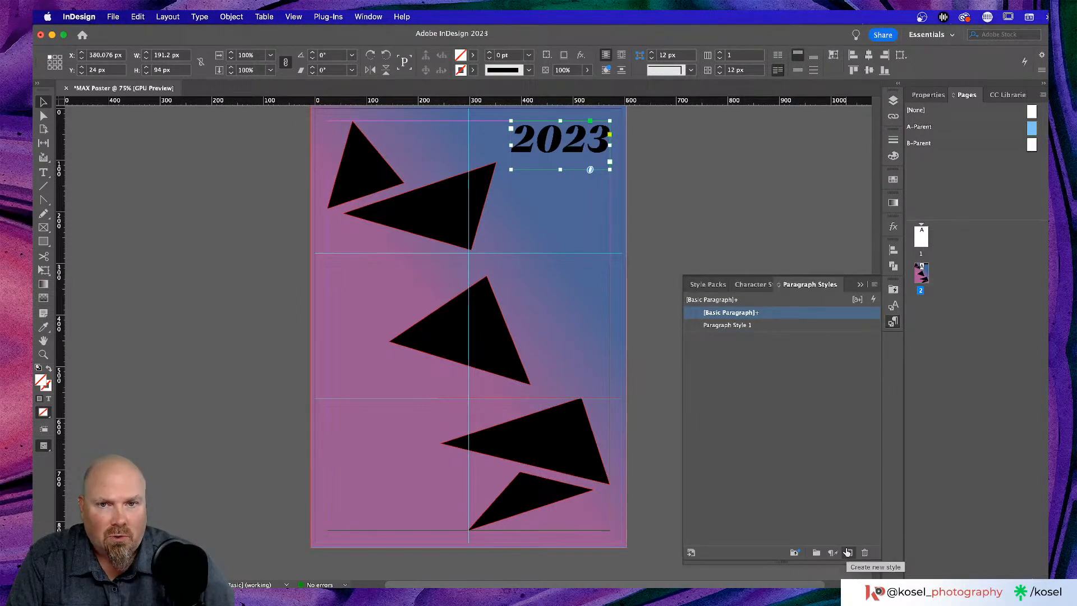
double_click(729, 326)
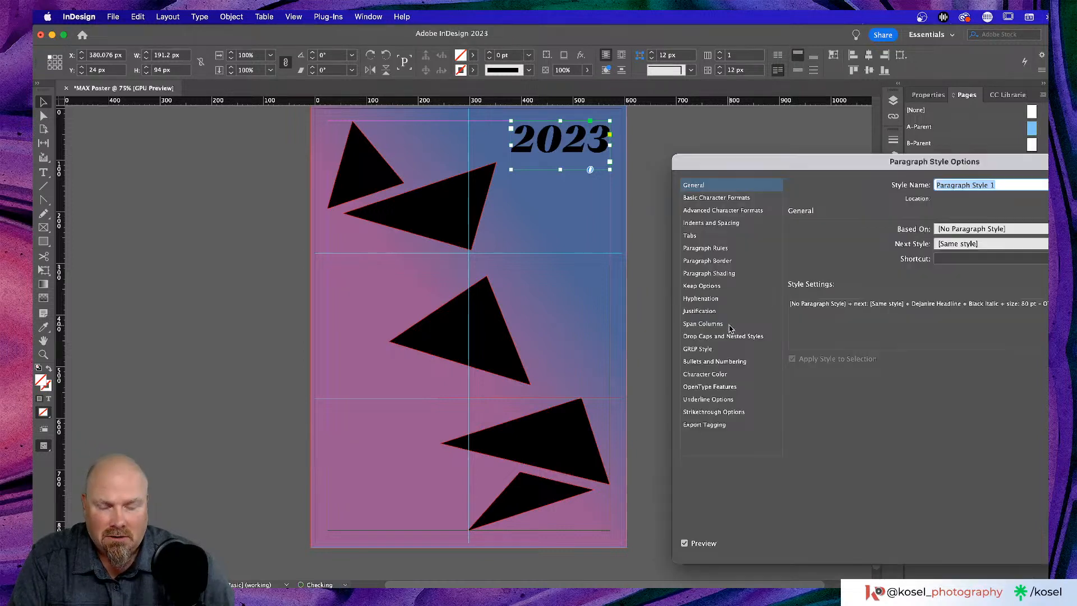
text(H1)
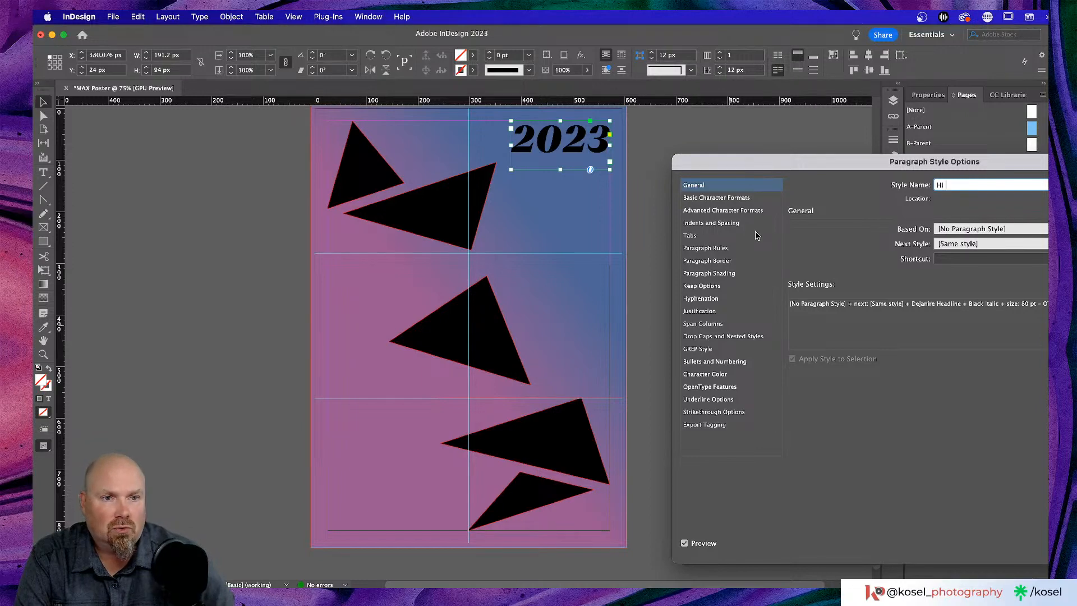
drag(806, 195, 464, 183)
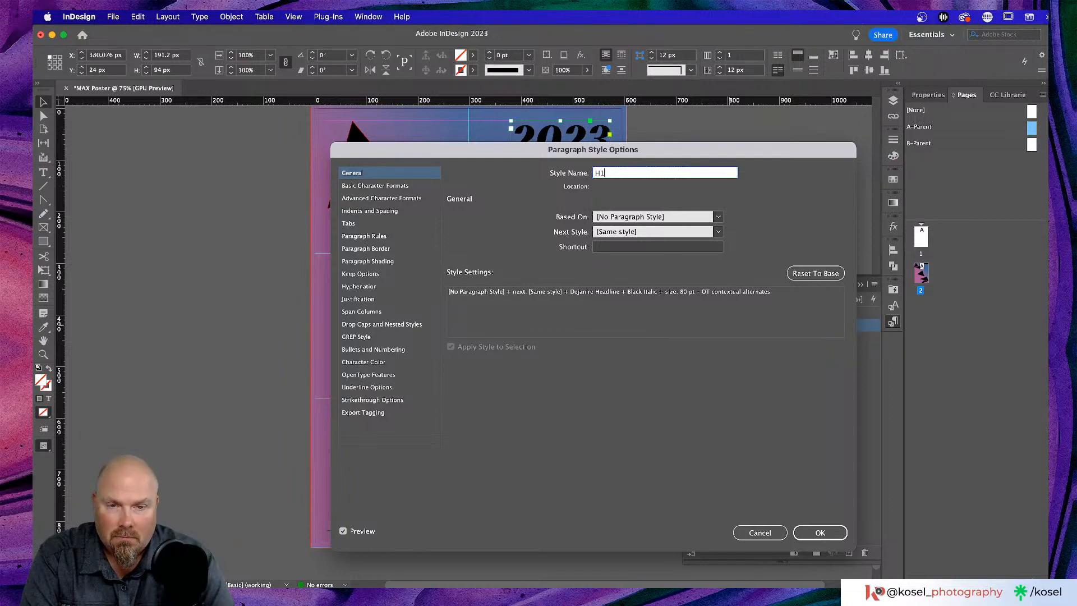
text(H1 Heading)
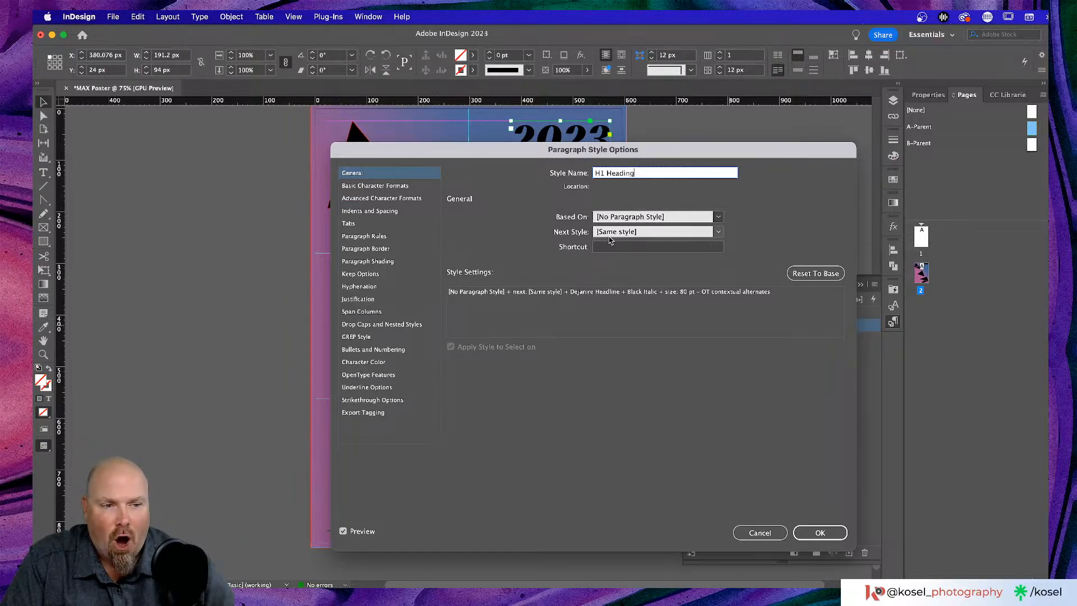
- Set the kerning of the H1 Heading style to Optical in its basic character formats
click(365, 187)
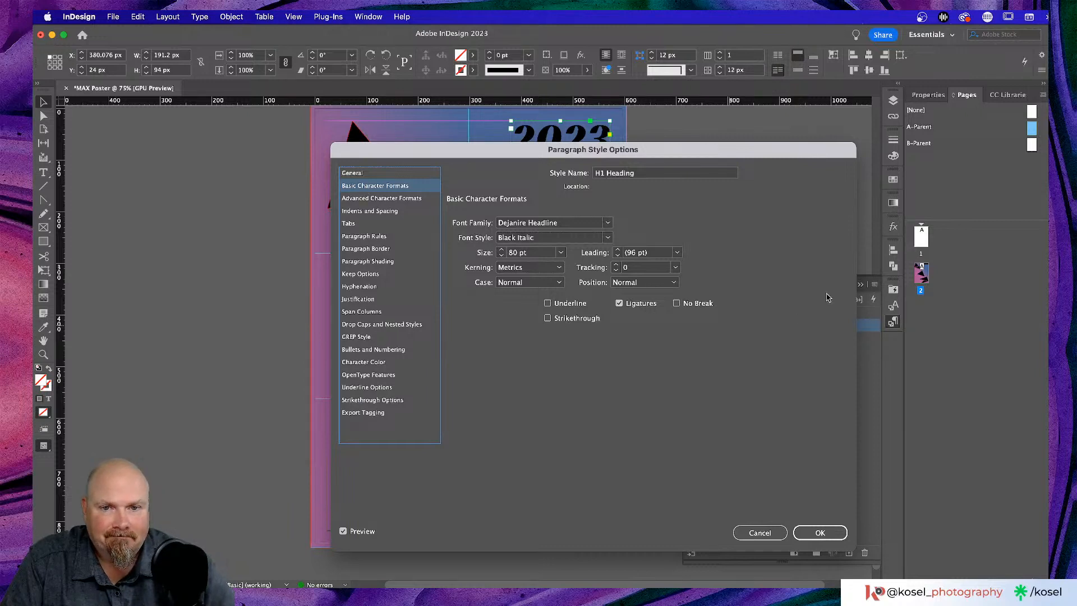
click(558, 268)
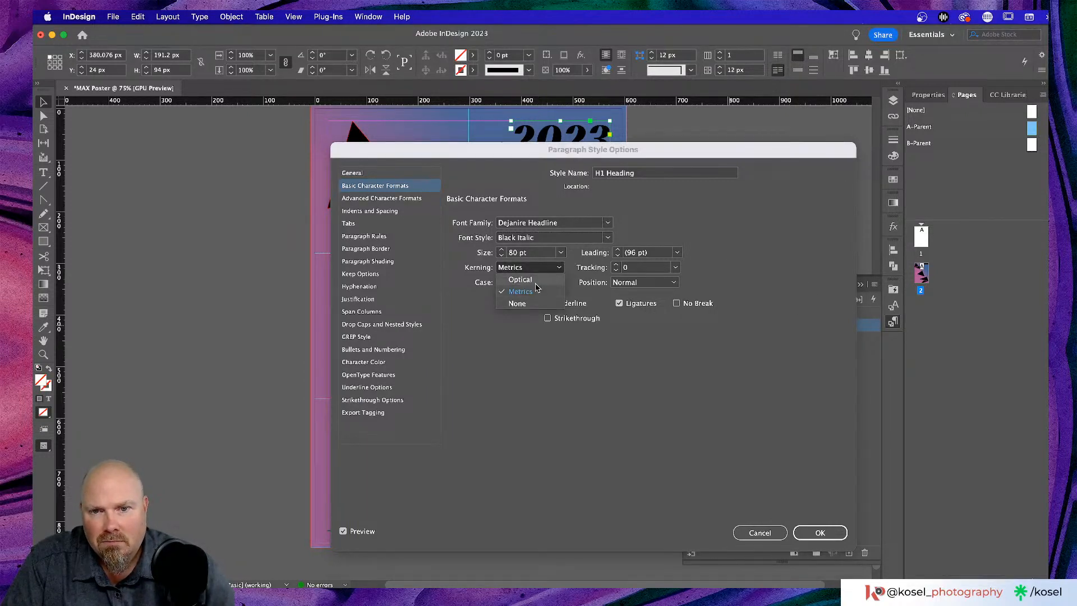
click(525, 279)
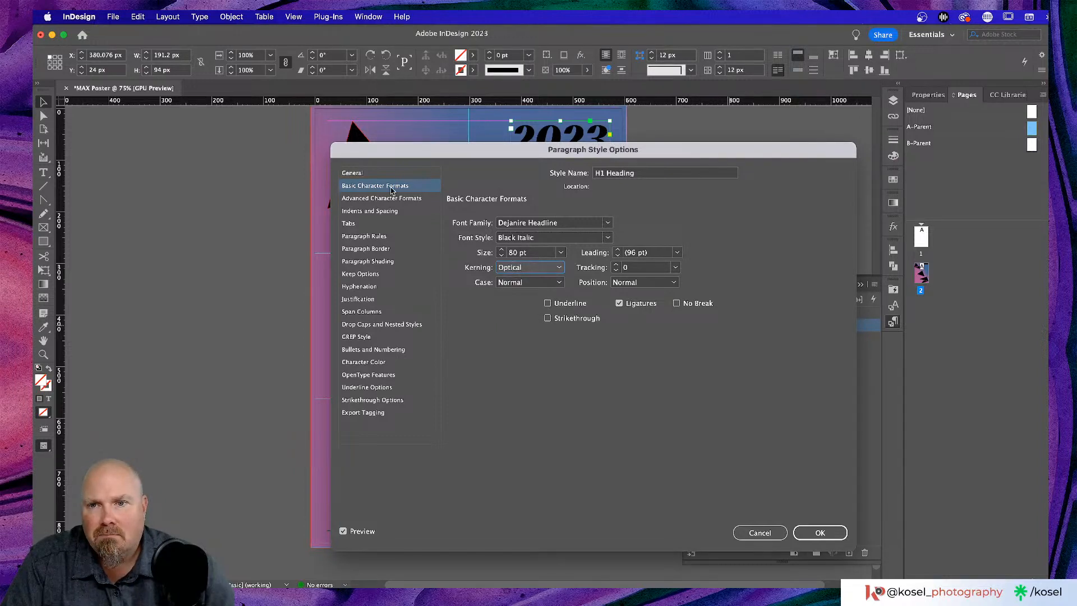
click(365, 174)
click(365, 187)
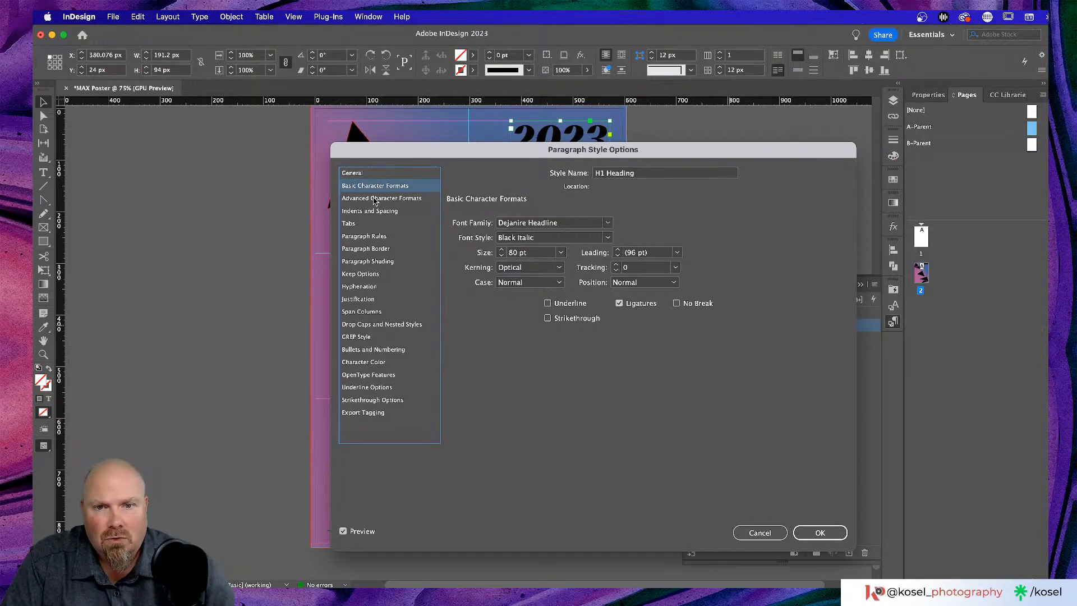
- Try a tracking of 90 in the H1 Heading style, return it to 0, and save the style
drag(548, 149, 502, 175)
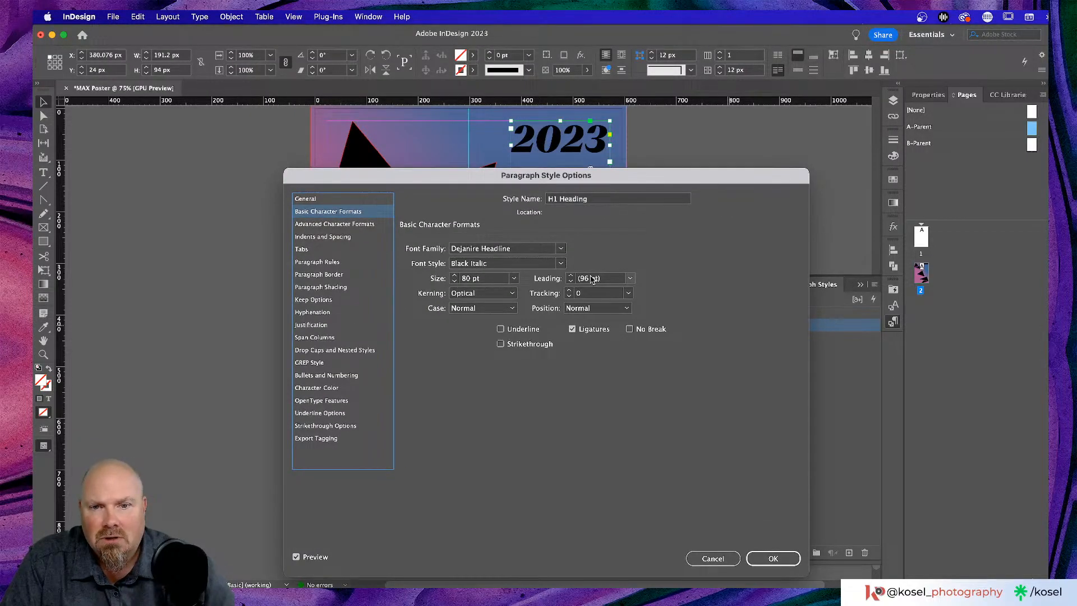
click(570, 291)
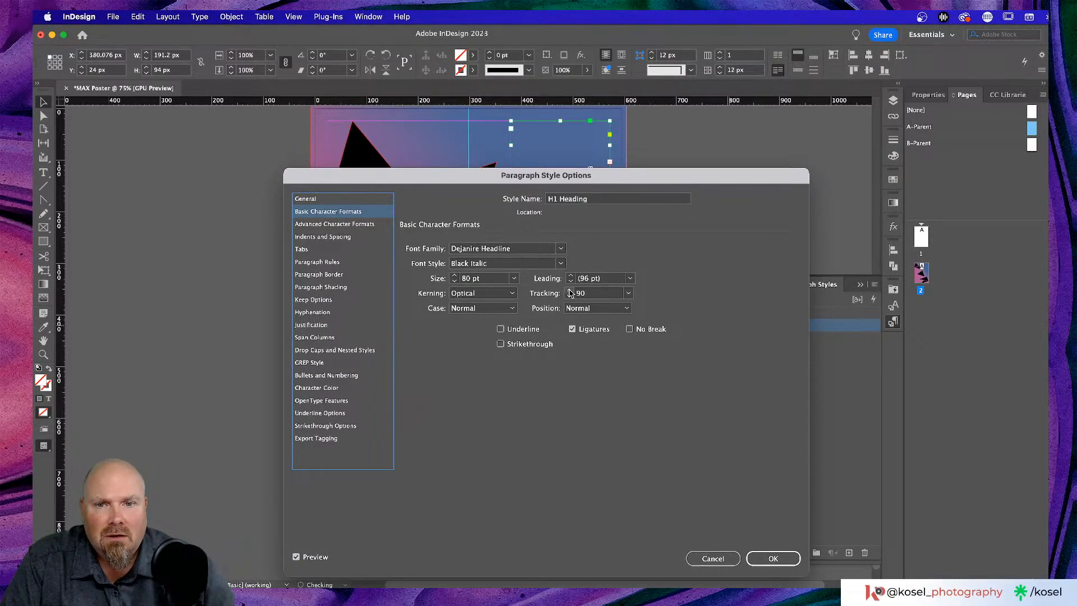
click(569, 297)
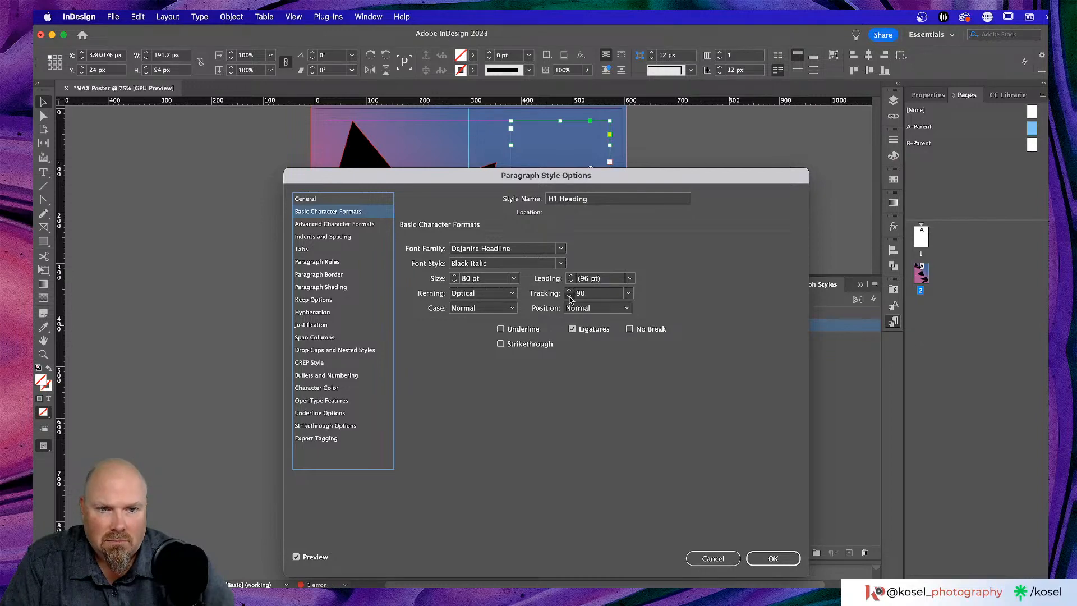
drag(614, 176, 614, 255)
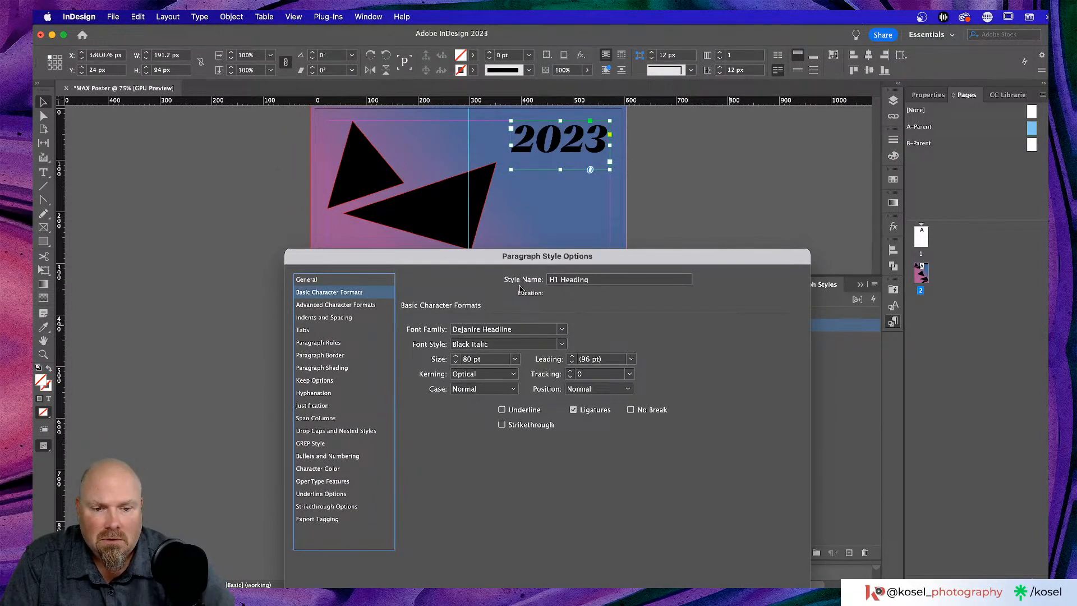
key(Return)
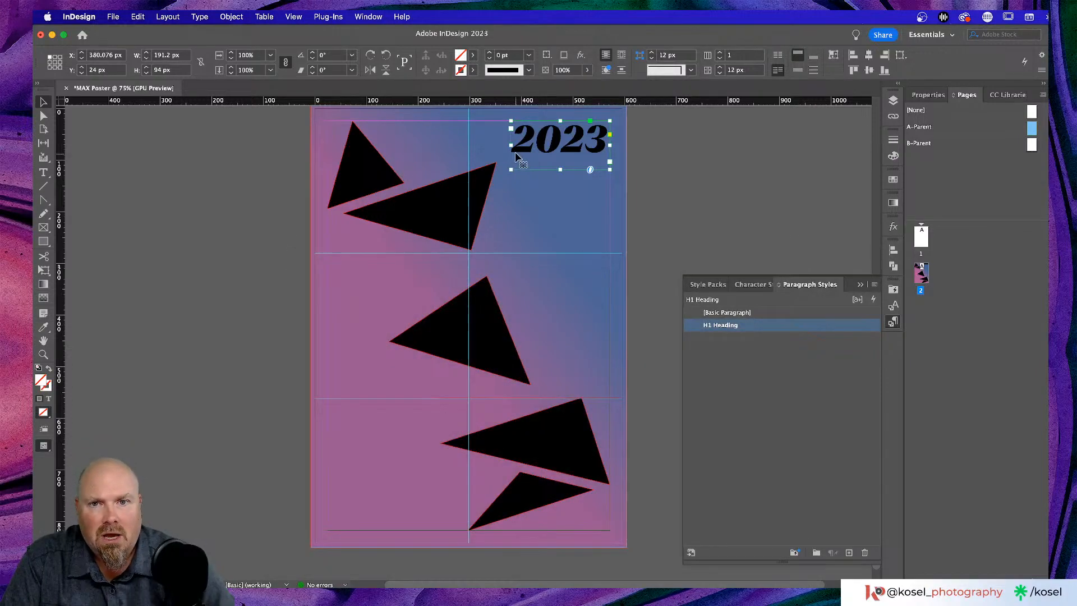
- Widen the 2023 frame leftward to about 251 px and set the H1 Heading style's tracking to 160
drag(512, 143, 480, 144)
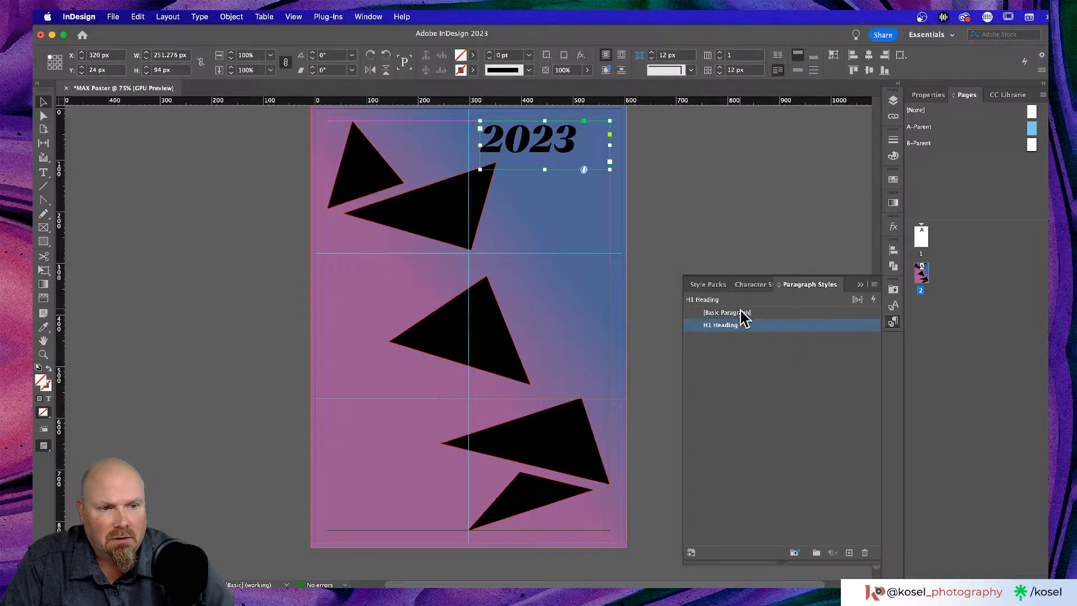
double_click(723, 325)
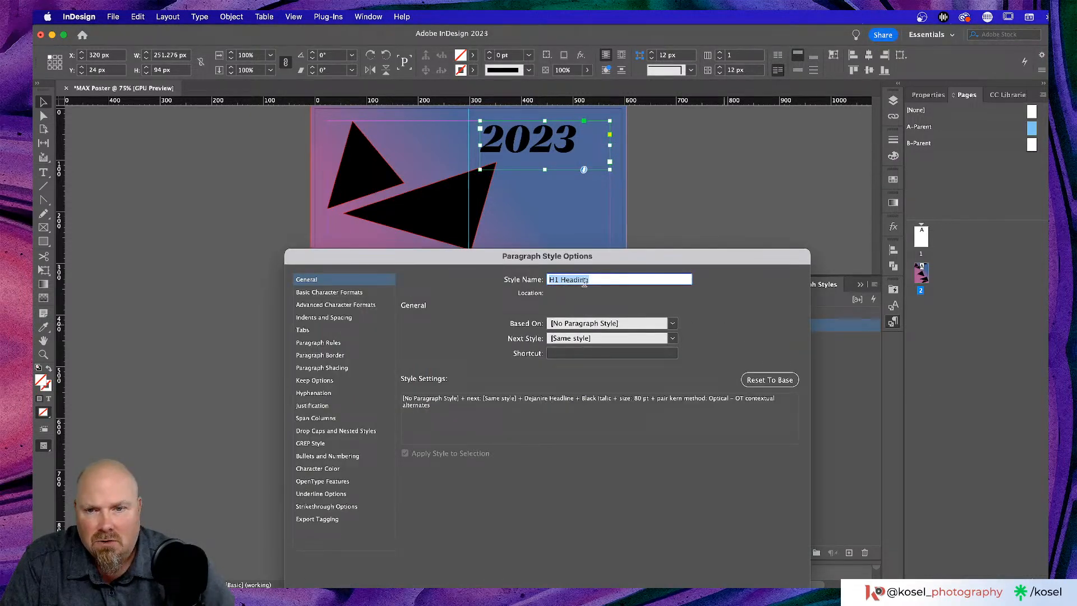
drag(588, 257, 585, 188)
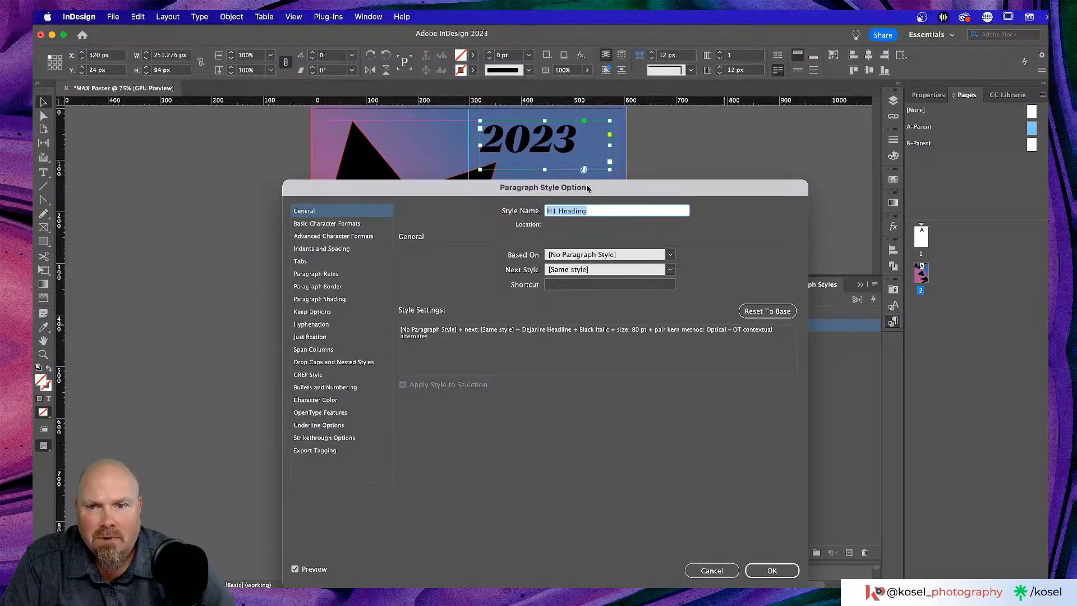
click(339, 235)
click(335, 224)
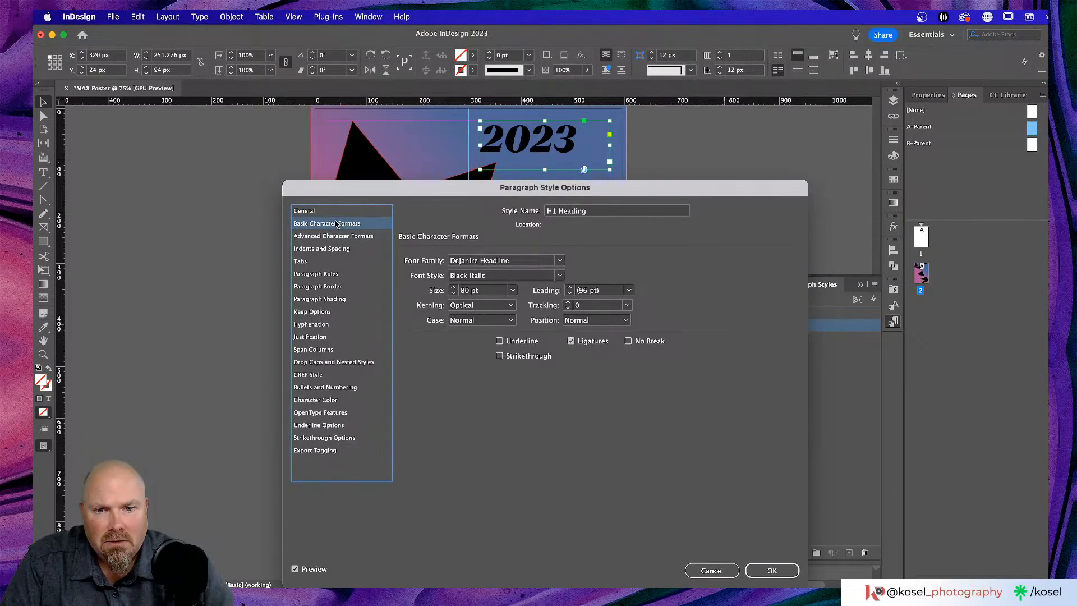
click(569, 304)
click(568, 304)
click(568, 303)
click(569, 303)
click(569, 303)
click(569, 304)
click(568, 303)
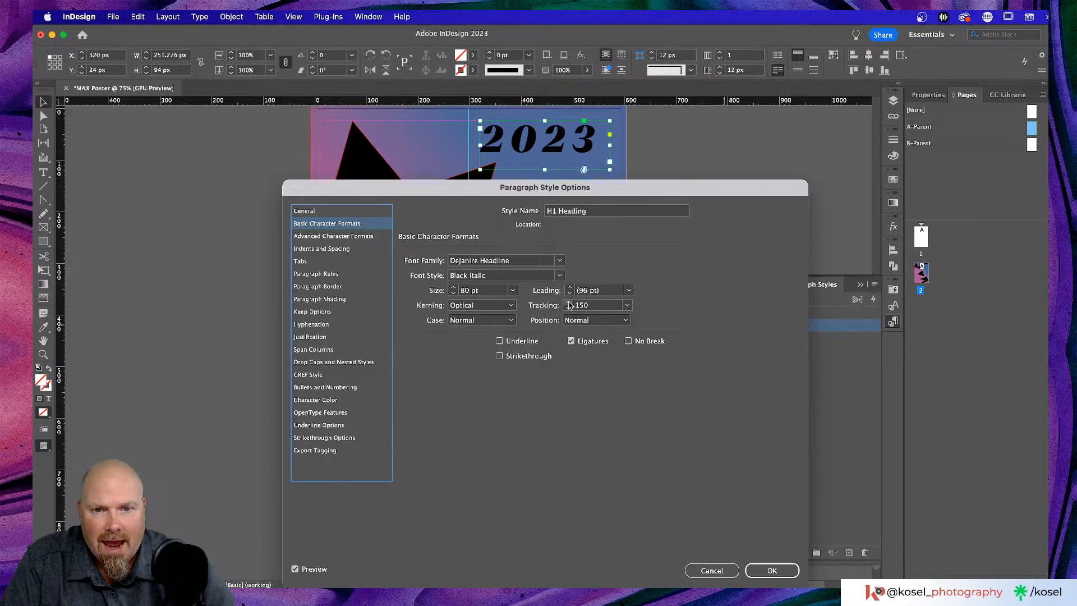
click(568, 303)
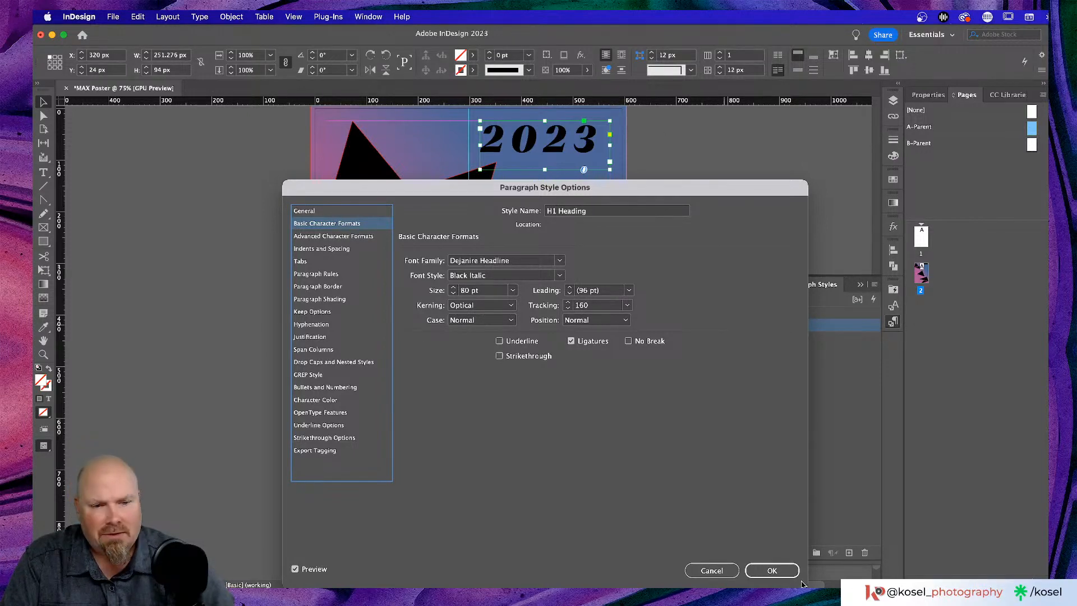
click(772, 570)
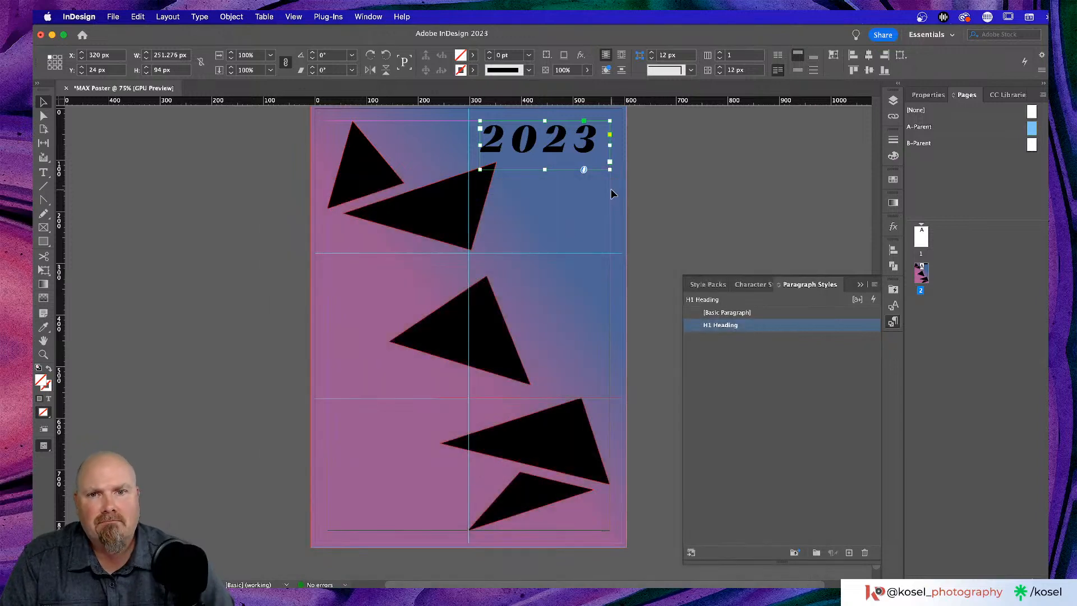
- Fit the 2023 frame's width to its text and move it flush against the poster's right margin
double_click(609, 145)
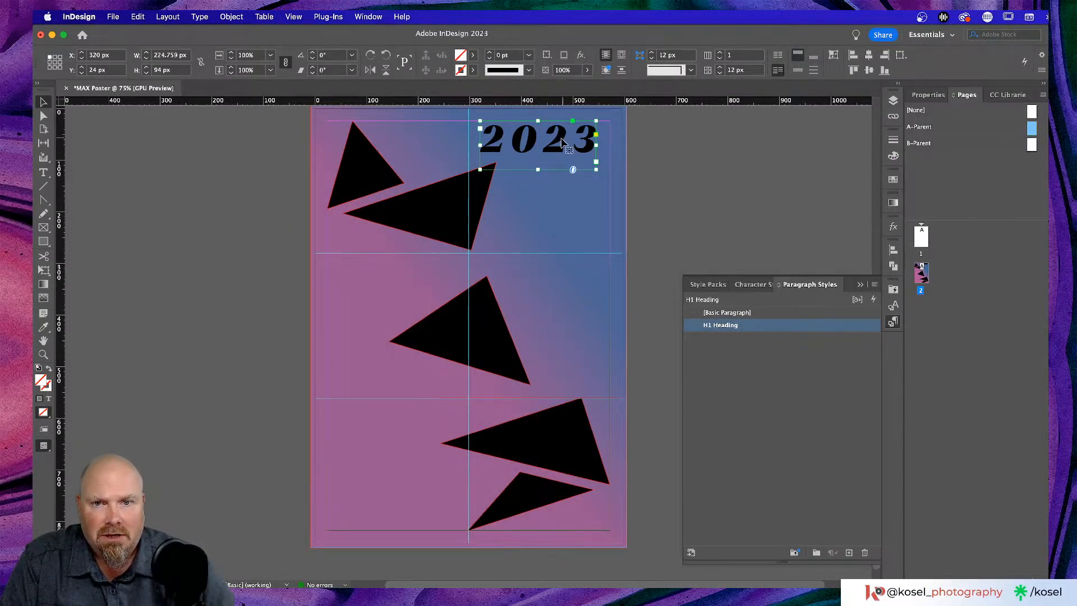
drag(558, 145, 584, 145)
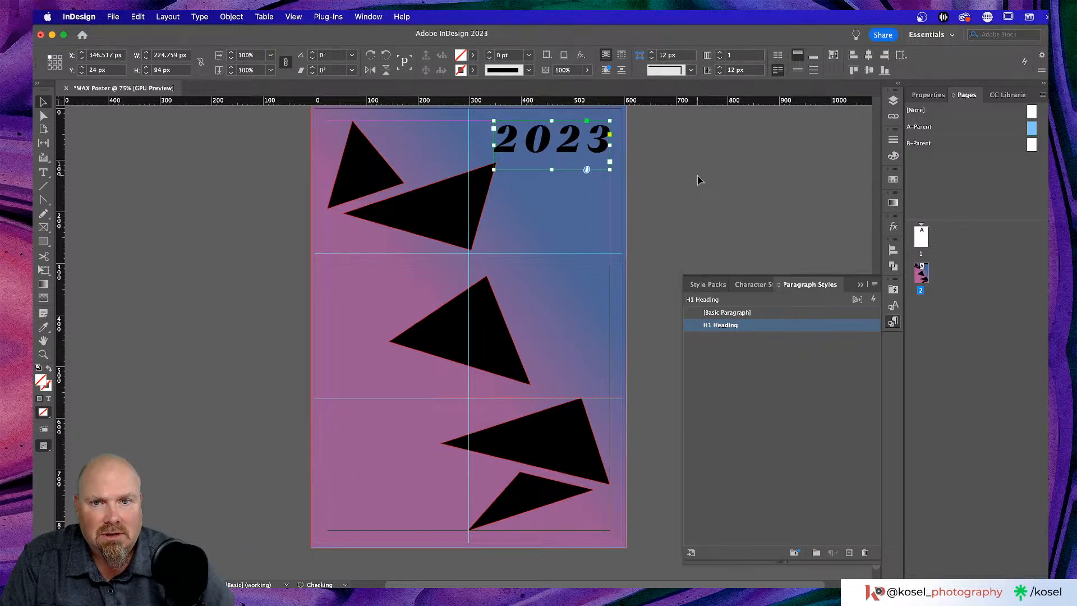
- Draw a new text frame about 260 by 82 px in the lower-left area of the poster, beside the triangles
click(698, 175)
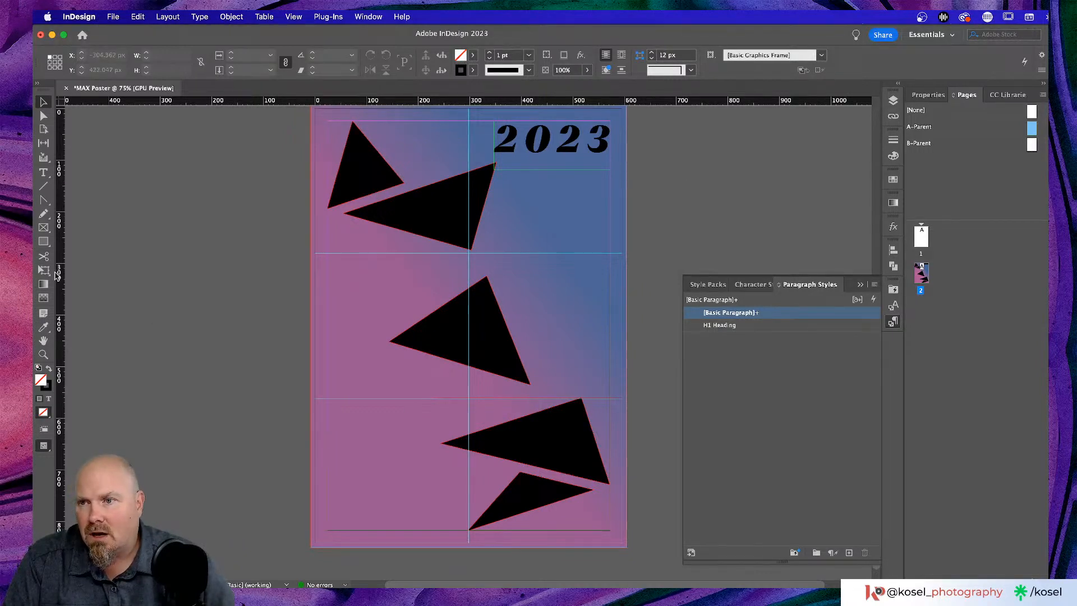
click(44, 172)
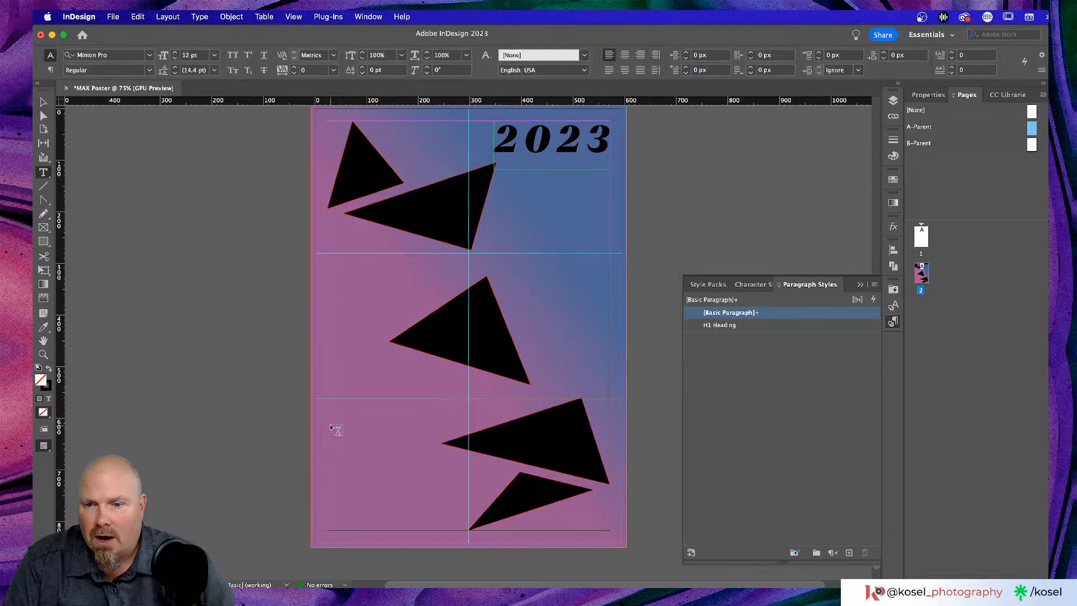
drag(337, 419, 471, 460)
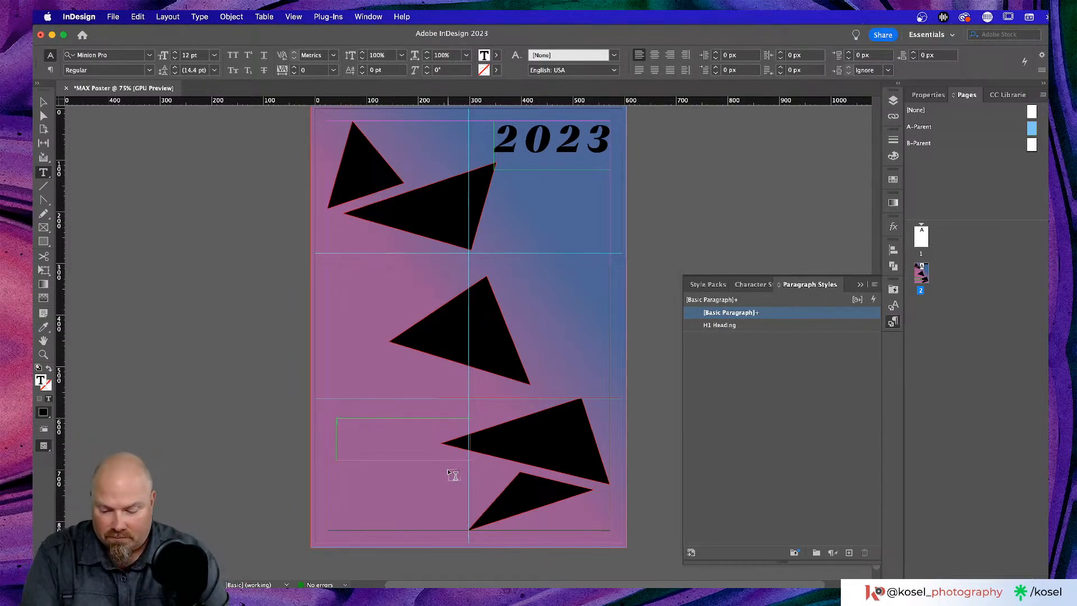
- Enter "October 10-12" with "Los Angels" on a second line in the new text frame
text(oct.)
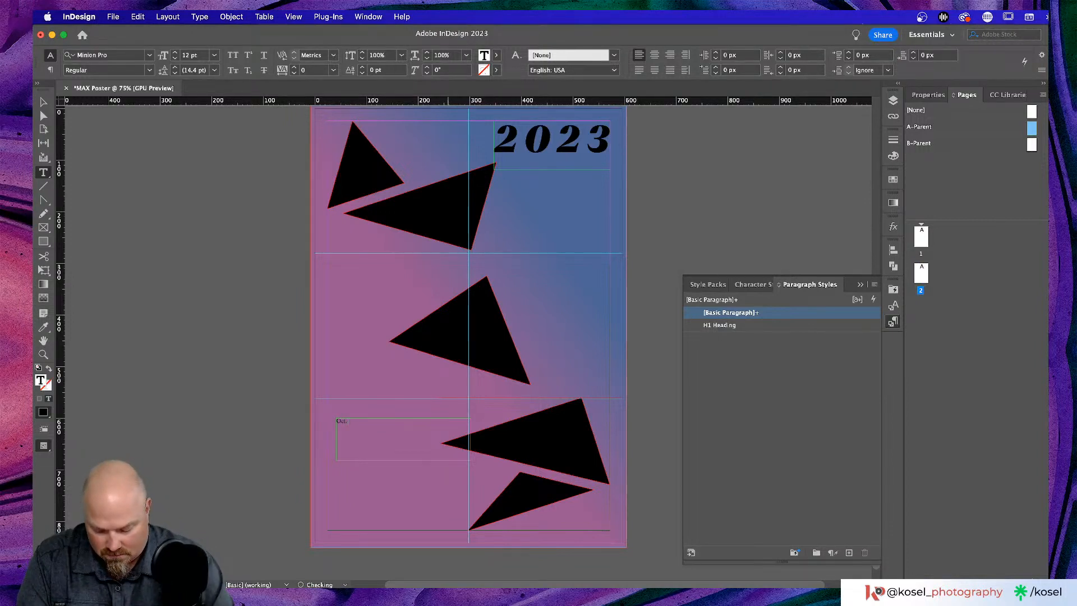
text( 10-12)
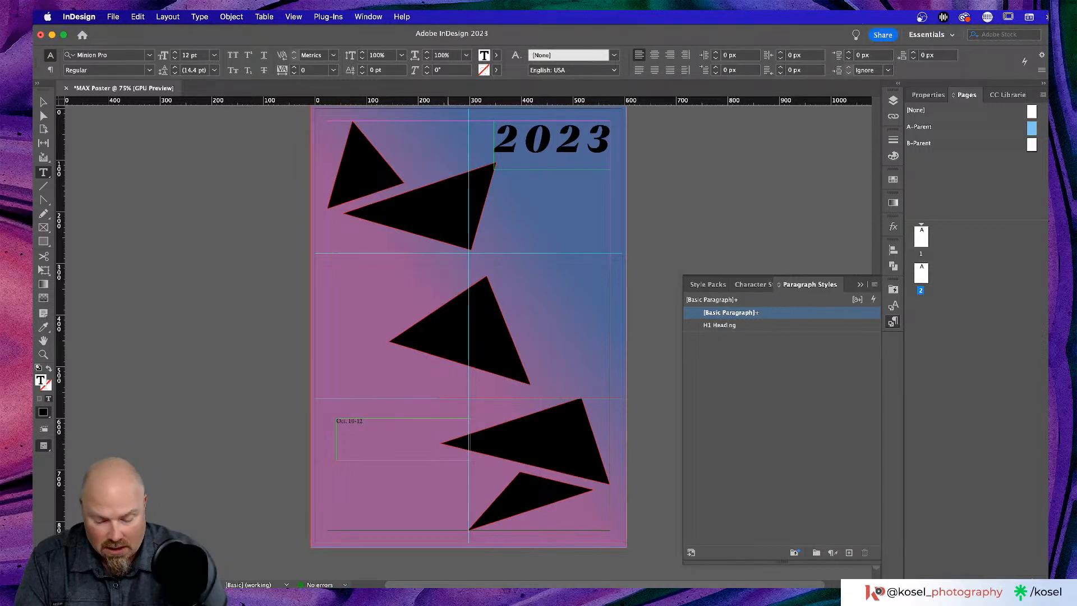
key(BackSpace)
key(BackSpace)
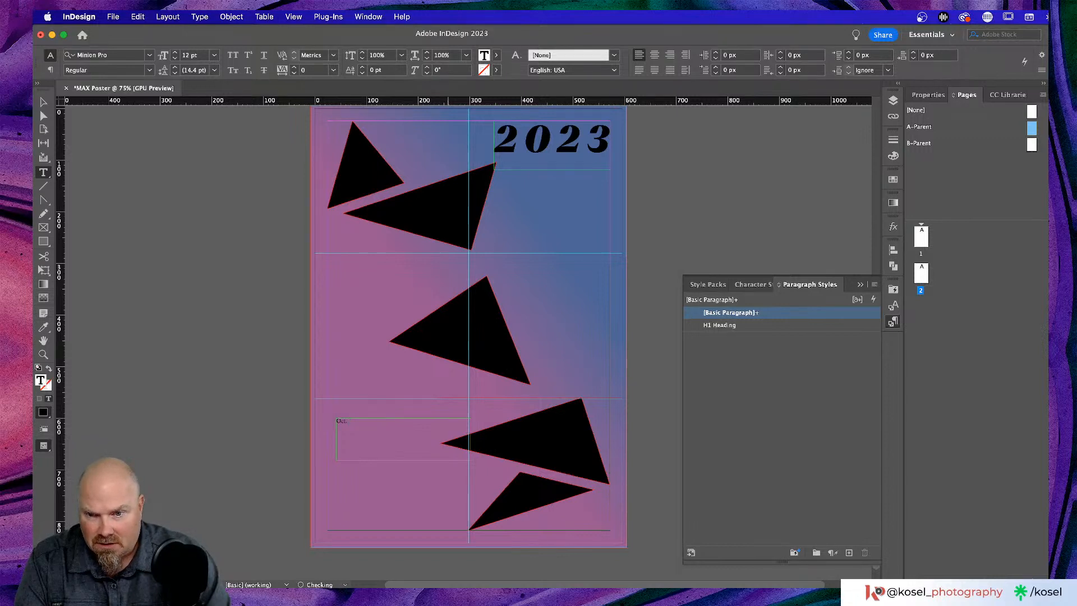
text(ober)
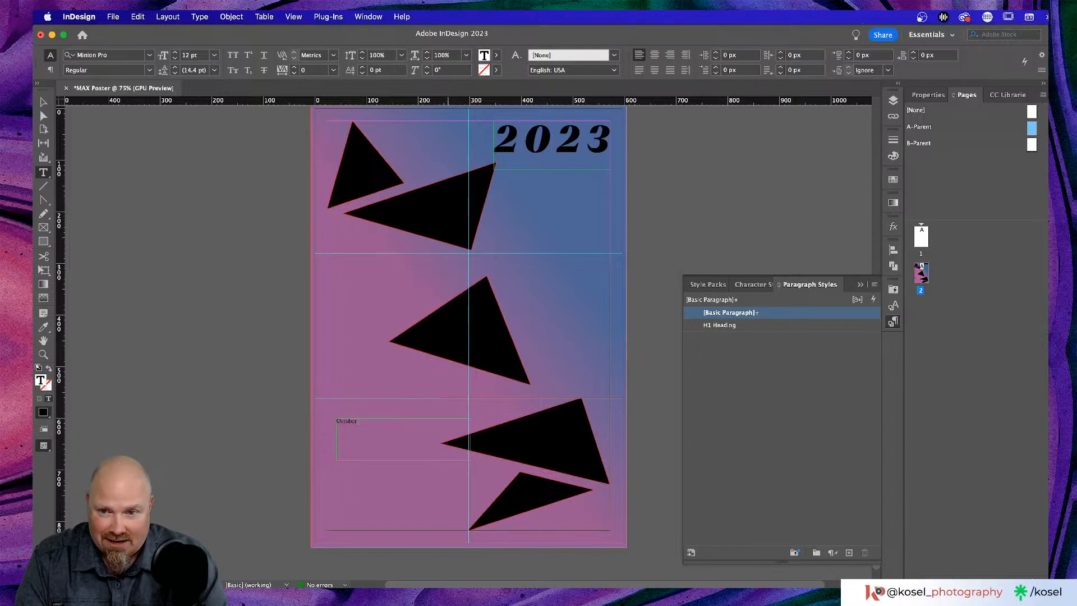
text(10-12)
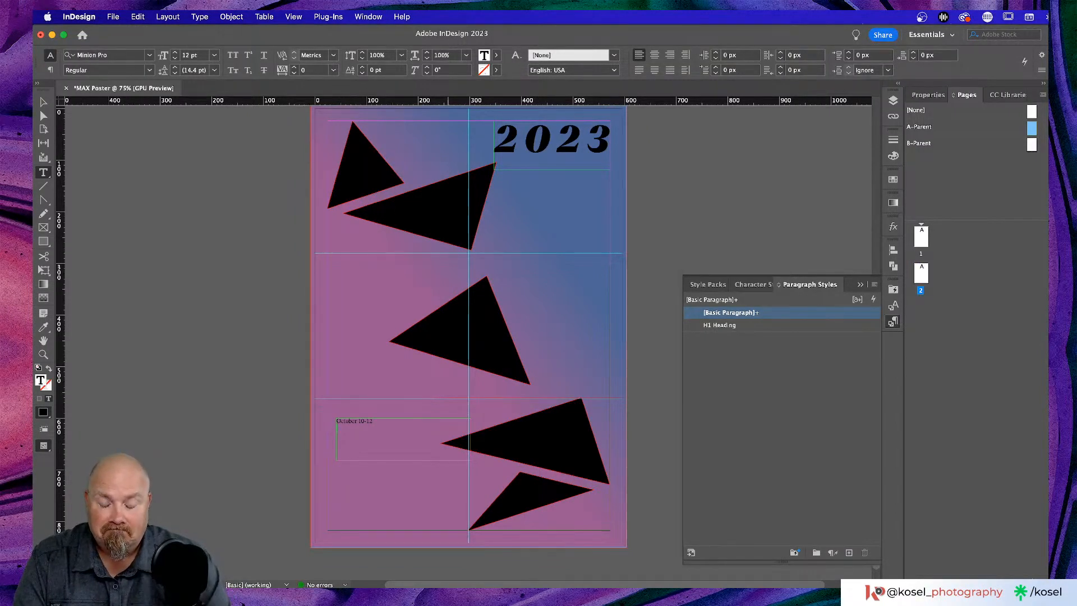
key(Return)
text(Los)
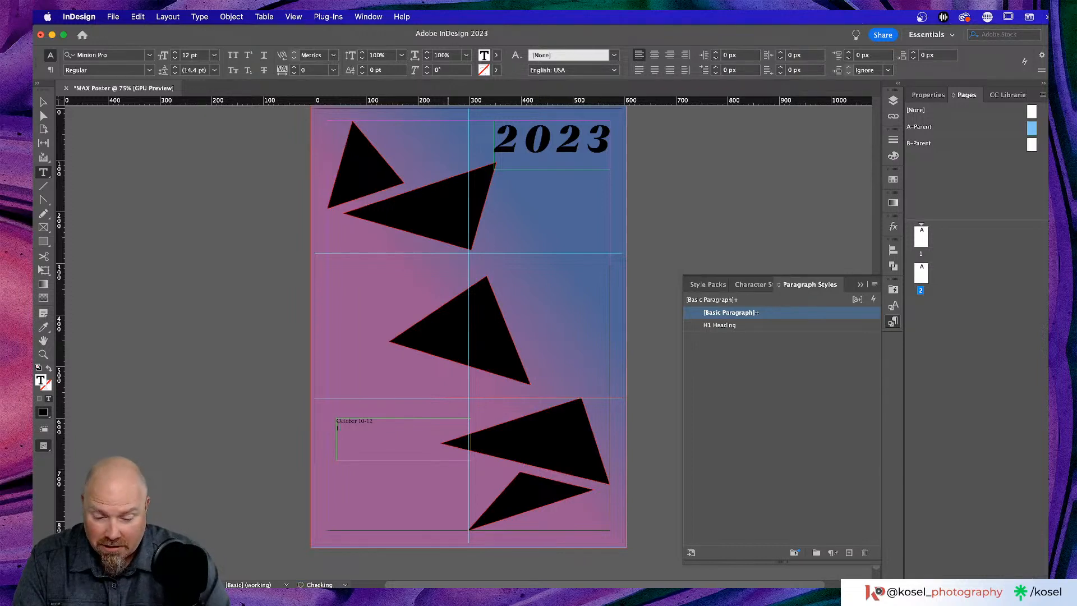
text( Angels)
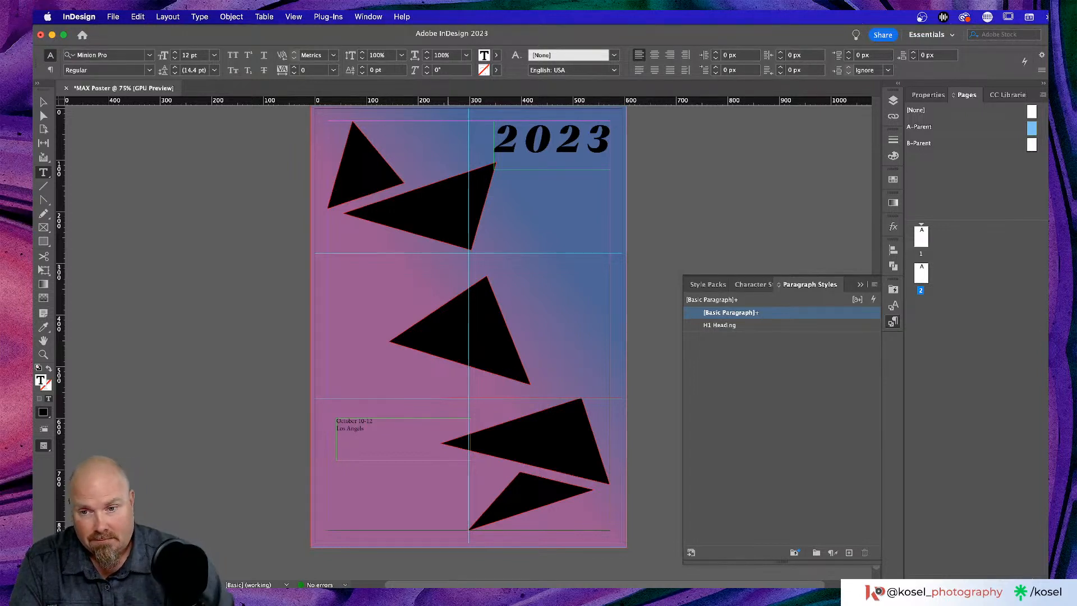
- Apply the H1 Heading style to the date and location text and enlarge its frame to about 516 by 188 px
key(super+a)
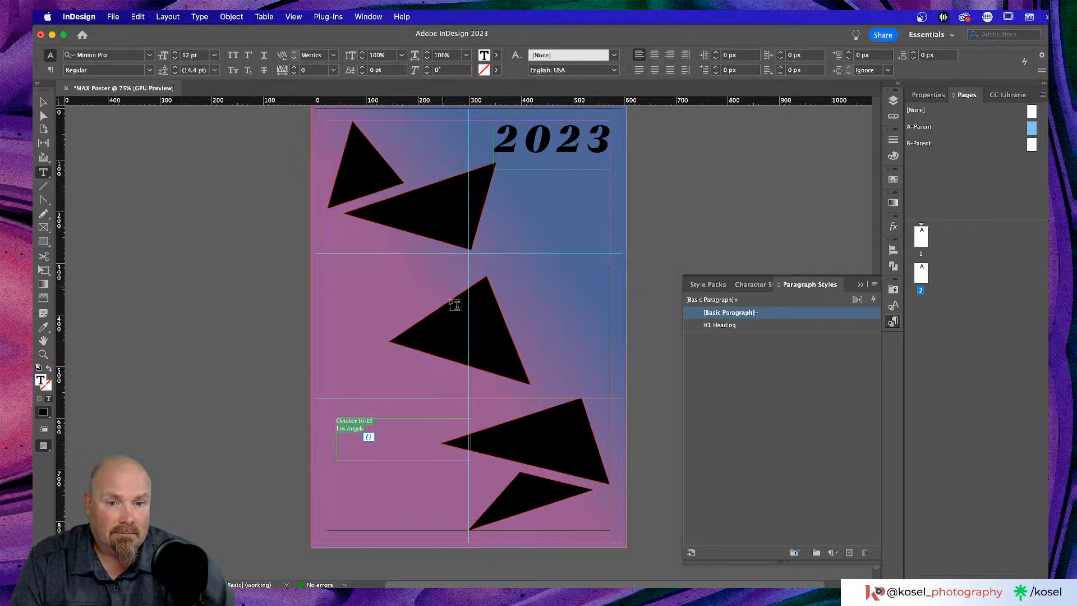
click(716, 325)
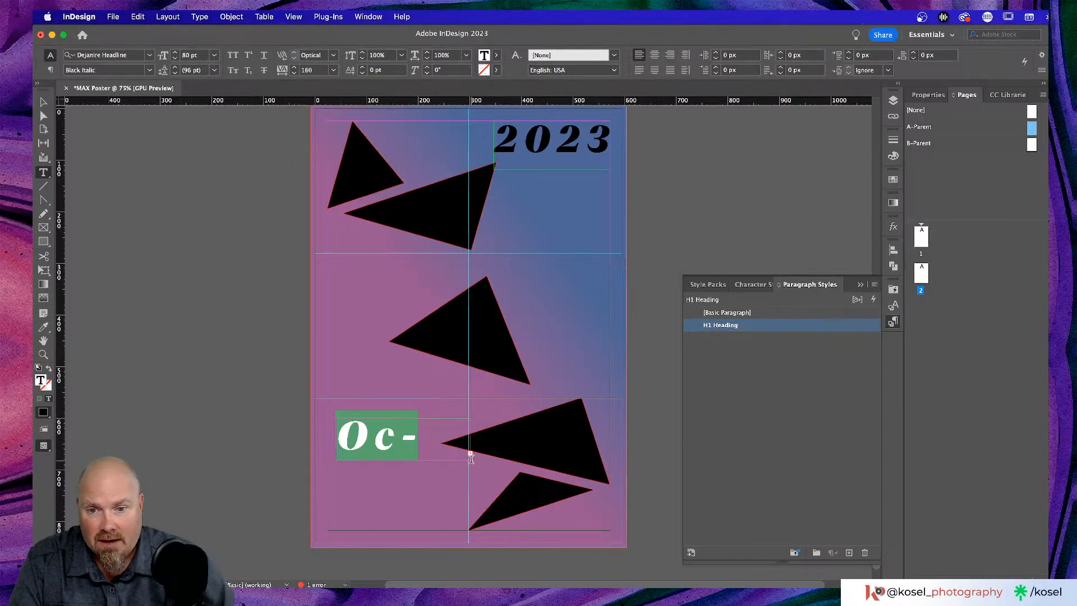
click(43, 102)
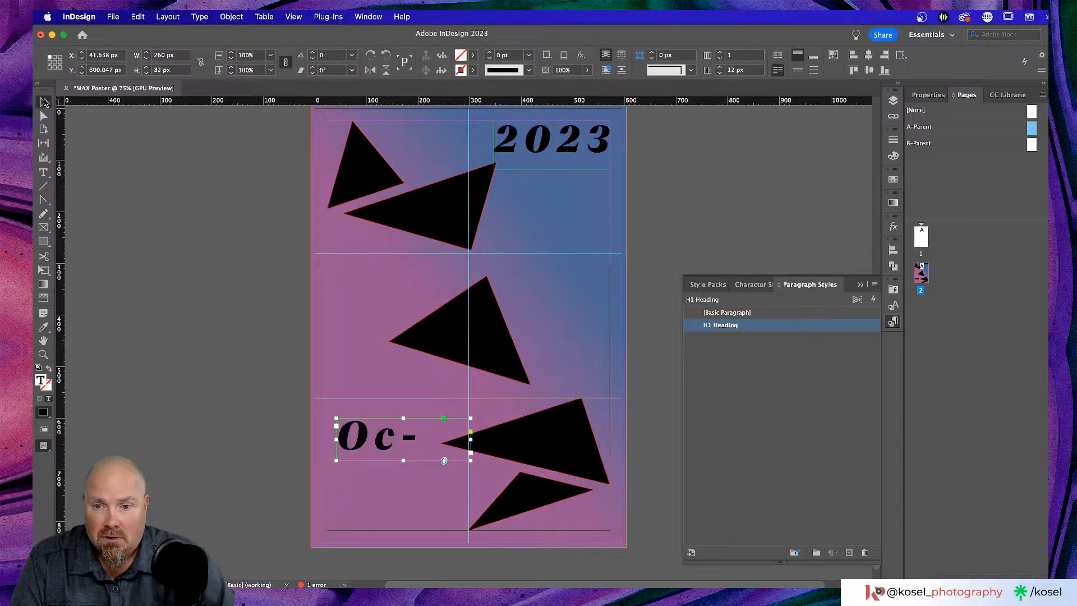
drag(470, 460, 603, 515)
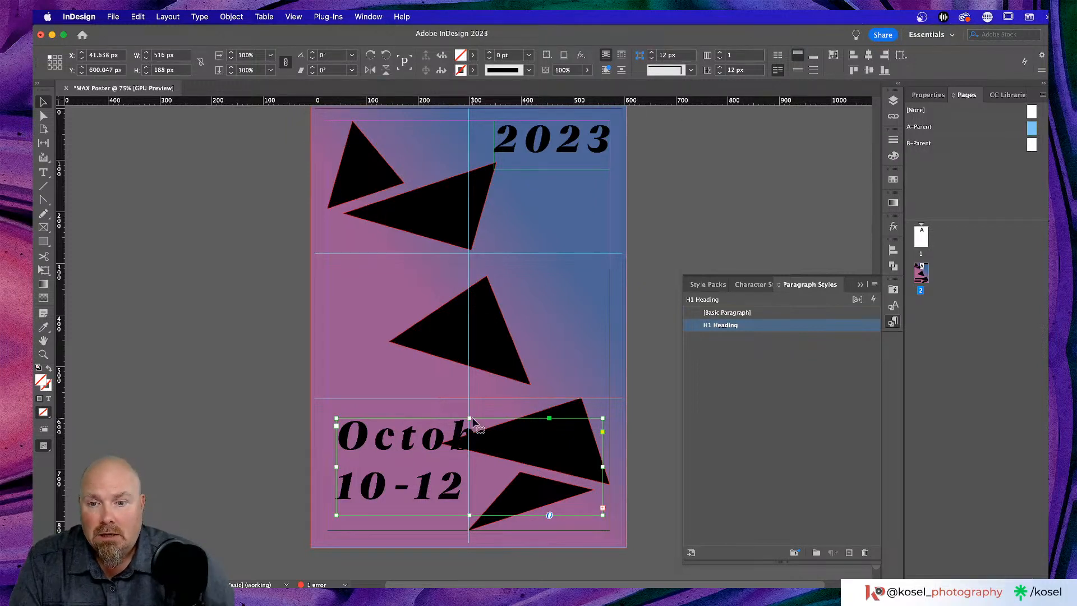
- Reduce the font size of all the date and location text to 40 pt
double_click(393, 442)
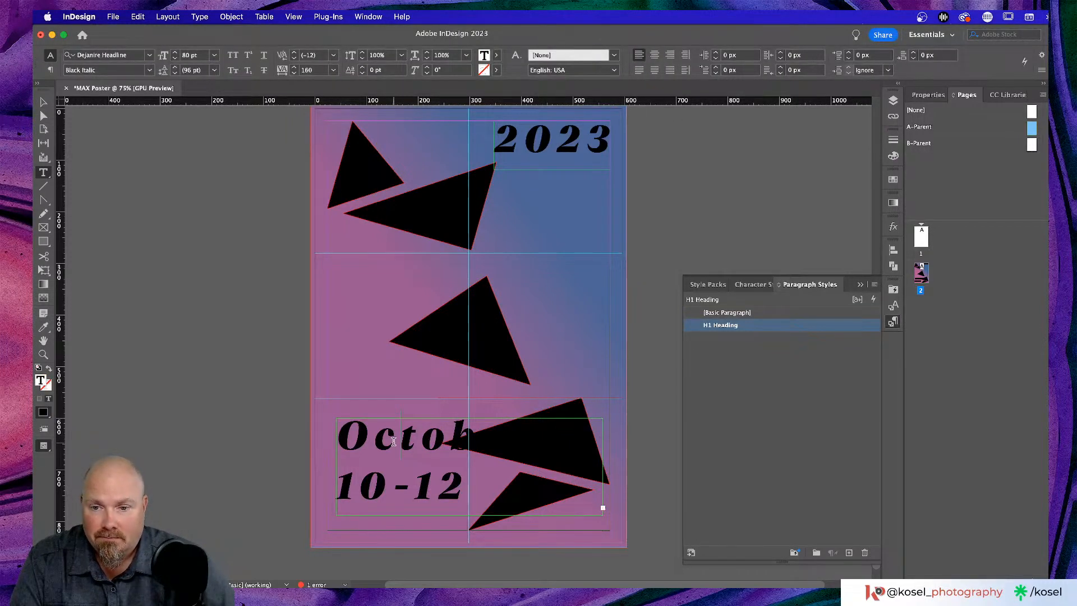
key(super+a)
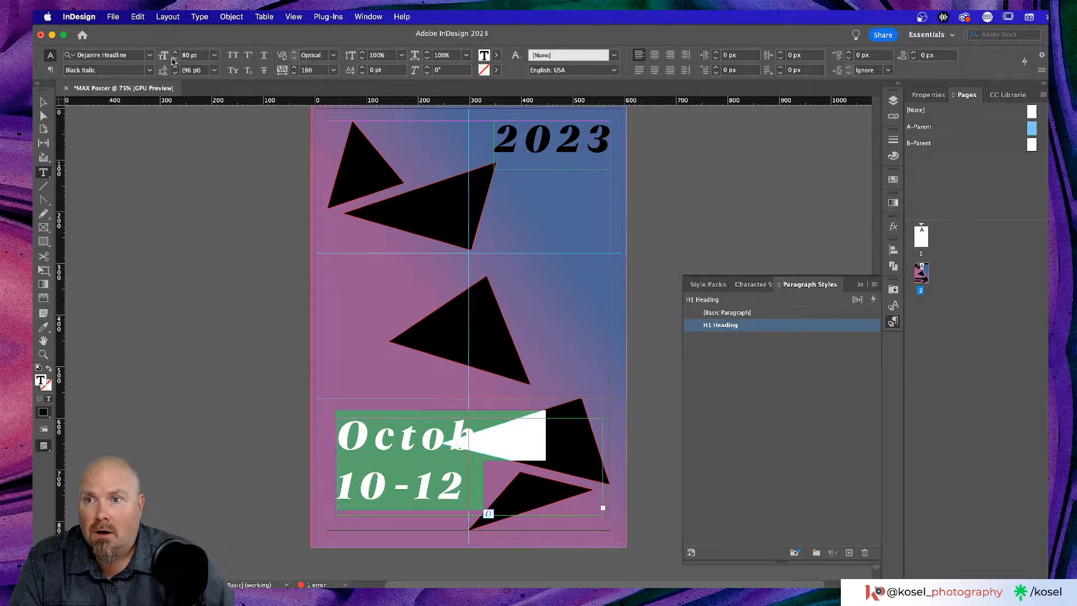
shift+click(174, 58)
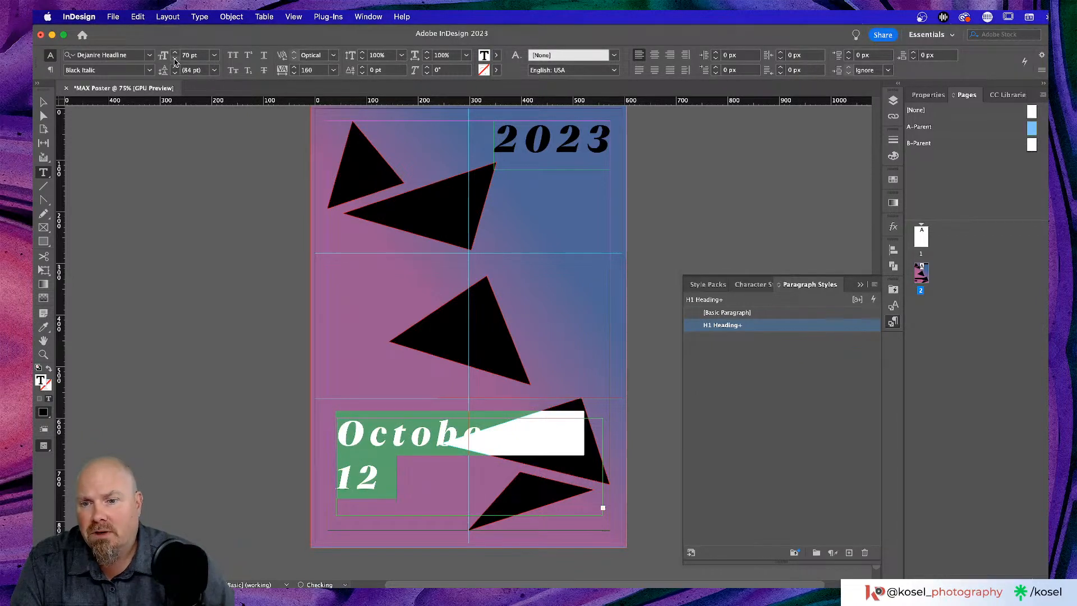
click(174, 58)
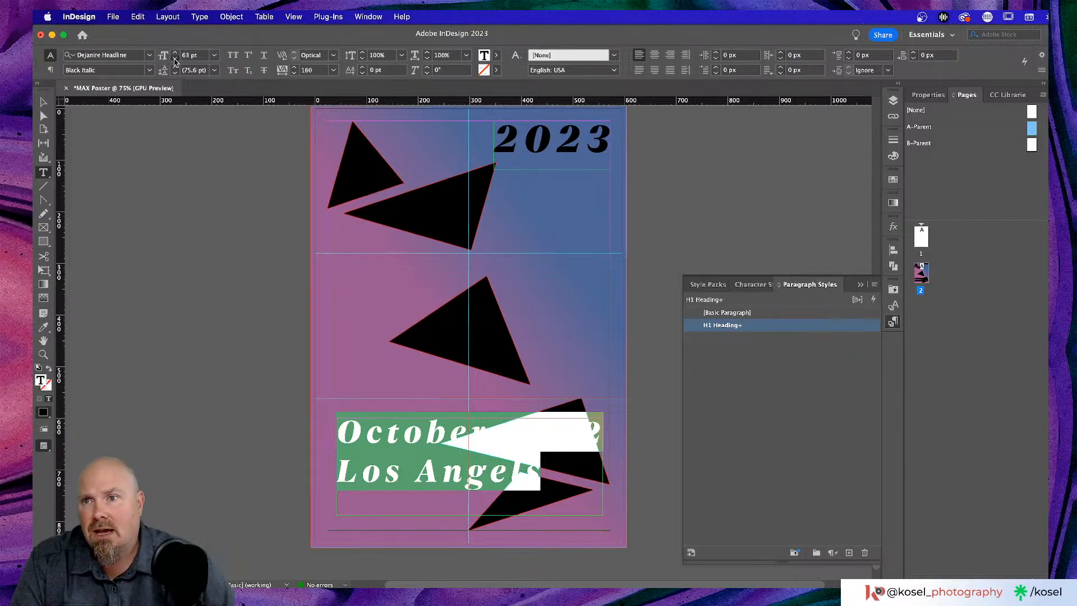
click(175, 59)
click(175, 59)
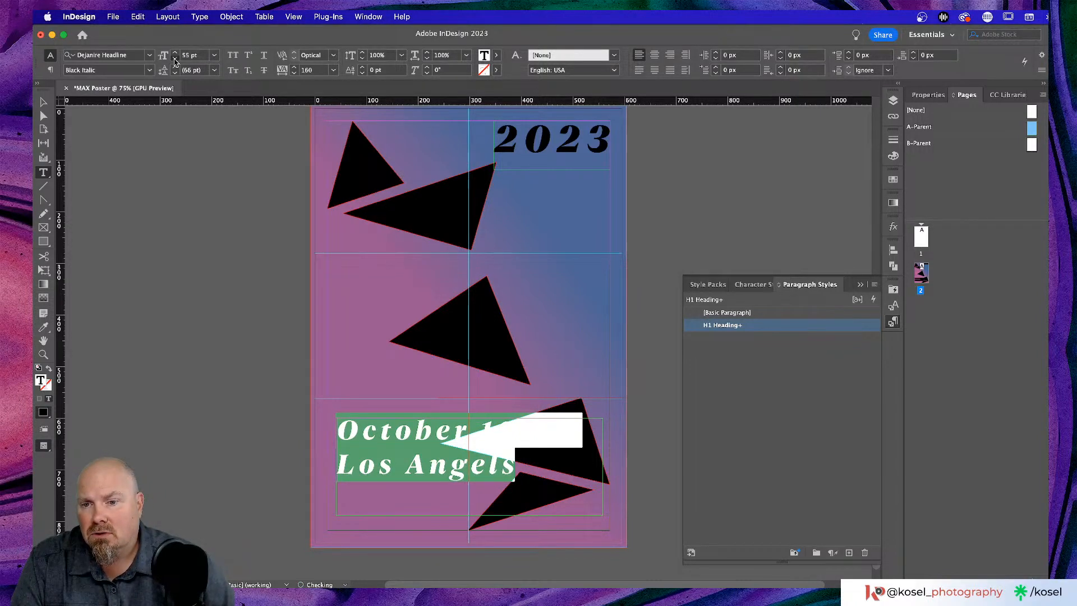
click(174, 60)
click(174, 60)
click(175, 59)
click(175, 60)
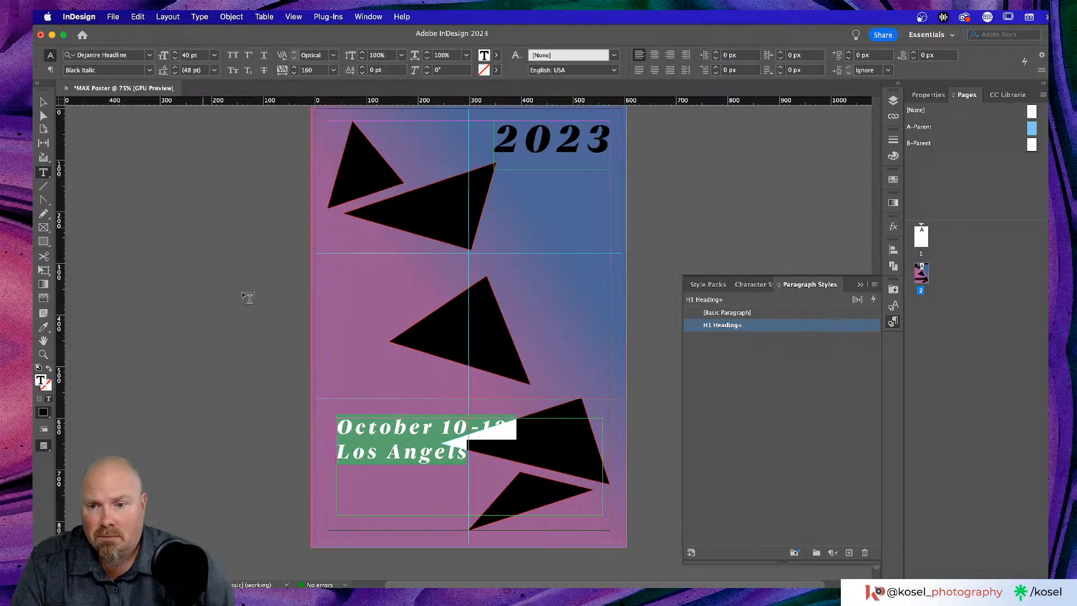
- Rotate the date and location frame 90° so it reads upward, and move it into the poster's lower-left margin corner
key(Escape)
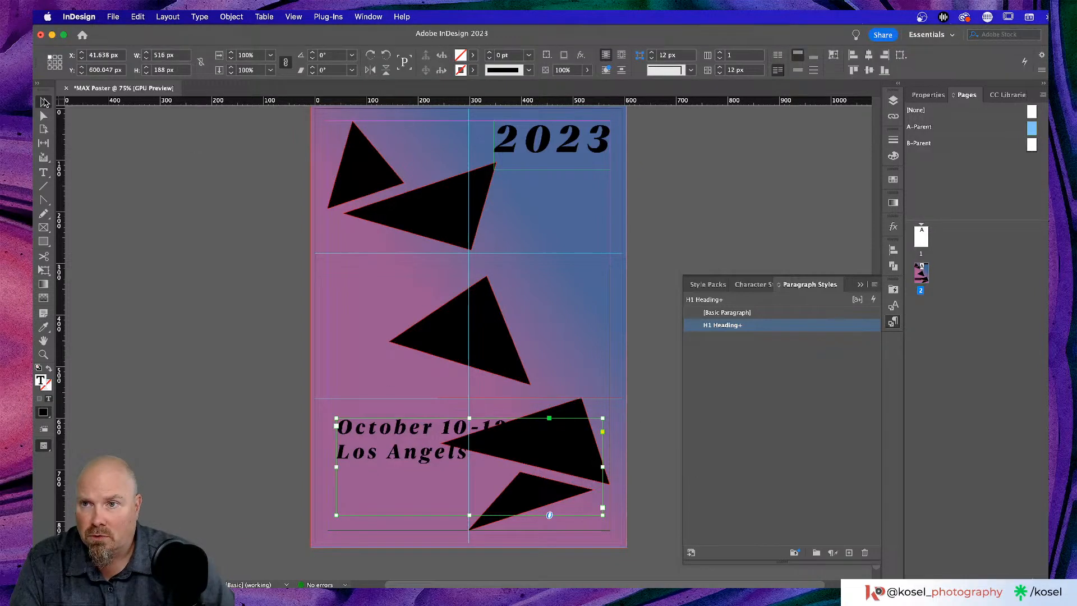
drag(609, 420, 406, 311)
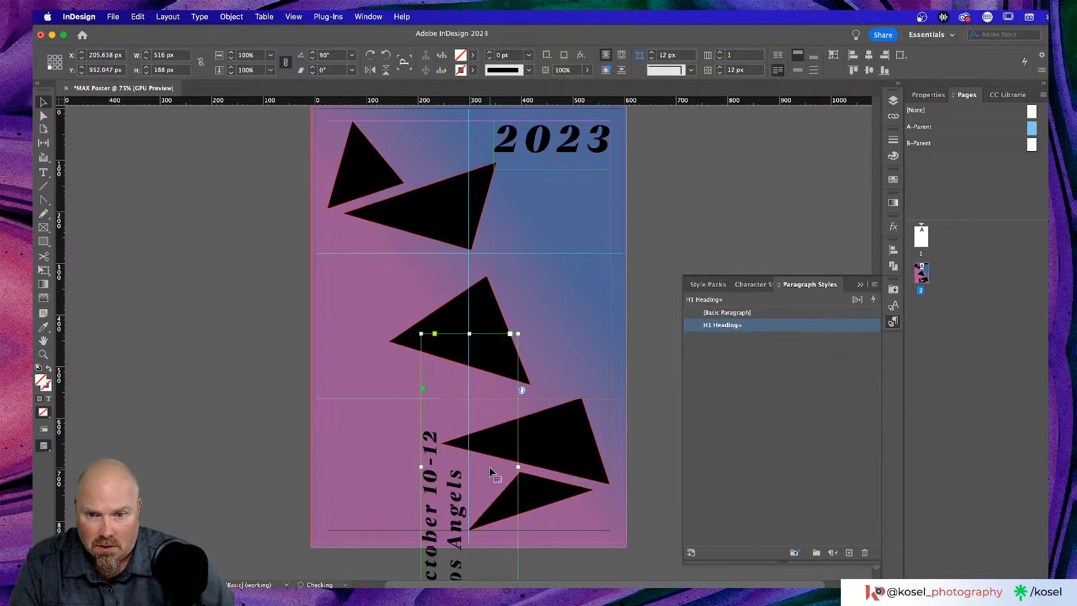
drag(457, 499, 359, 429)
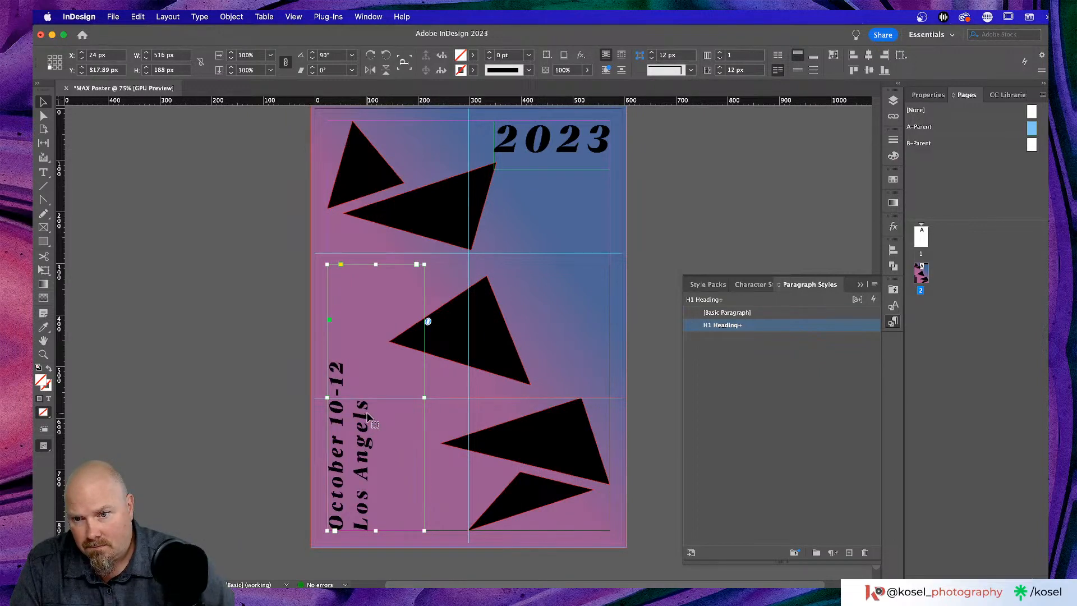
- Create a new paragraph style from the date and location text's formatting and apply it to that frame
click(849, 553)
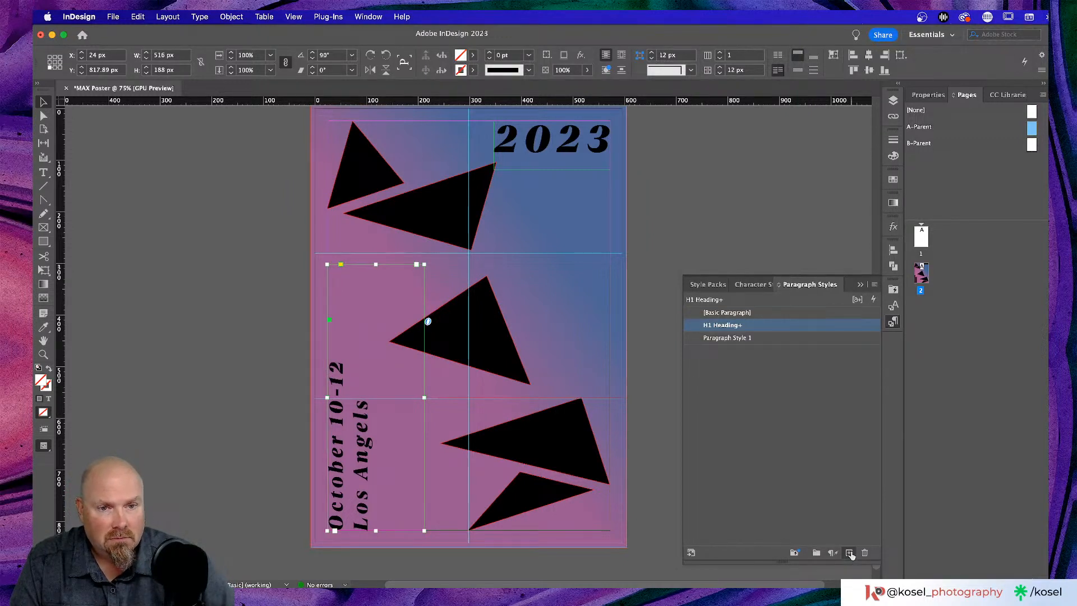
click(565, 130)
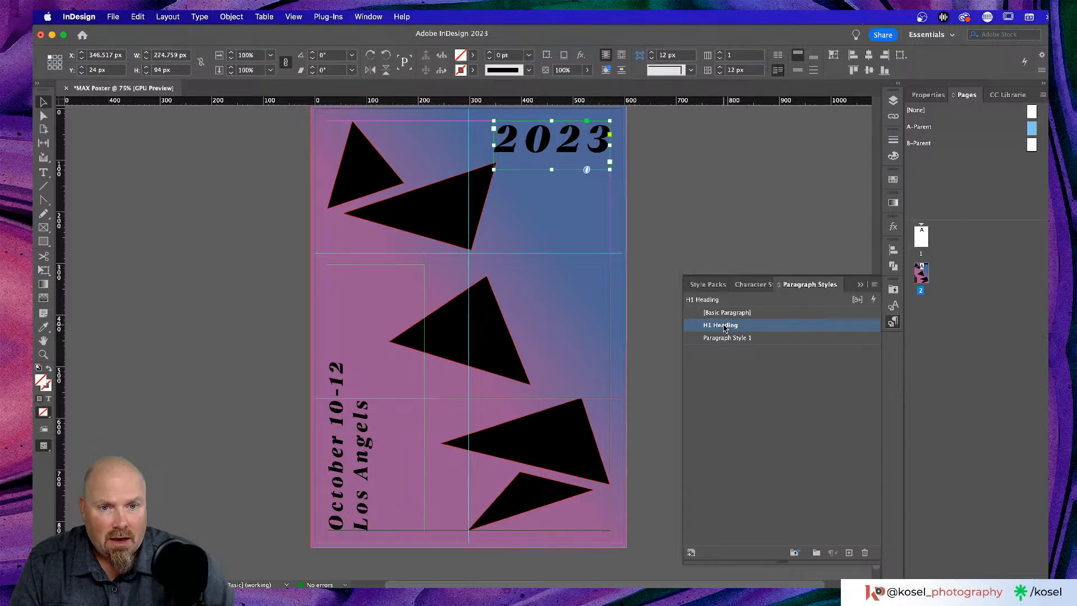
click(347, 443)
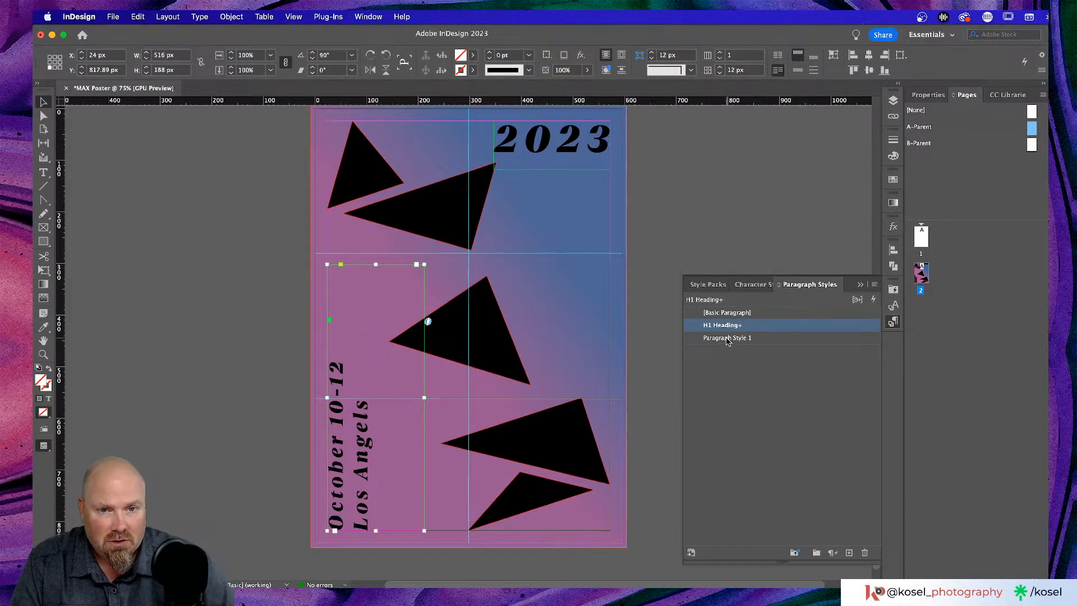
click(727, 338)
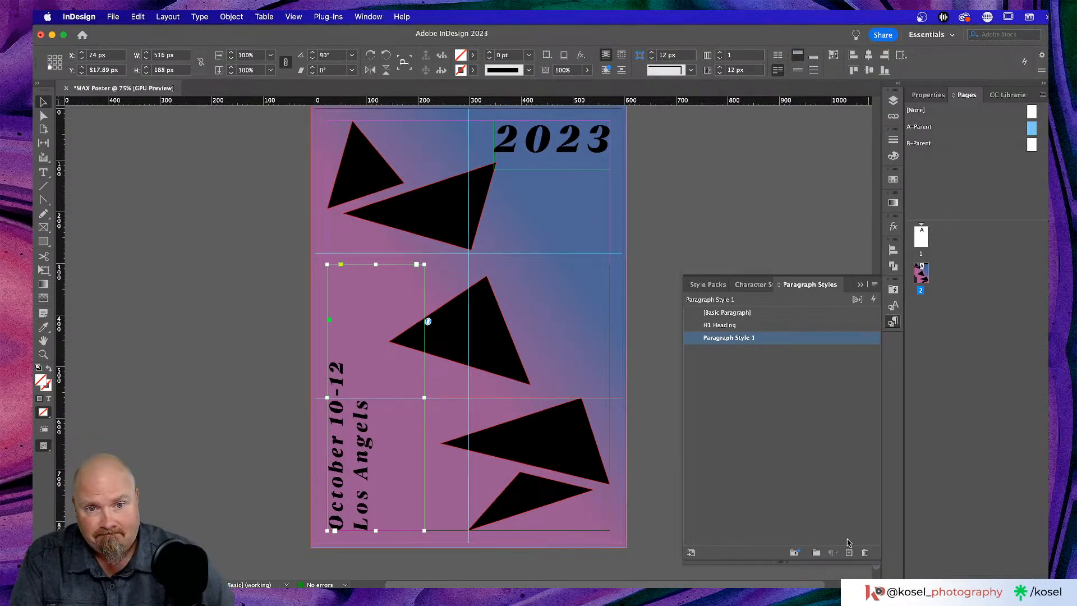
- Rename the new paragraph style as Body P in its style options
double_click(759, 339)
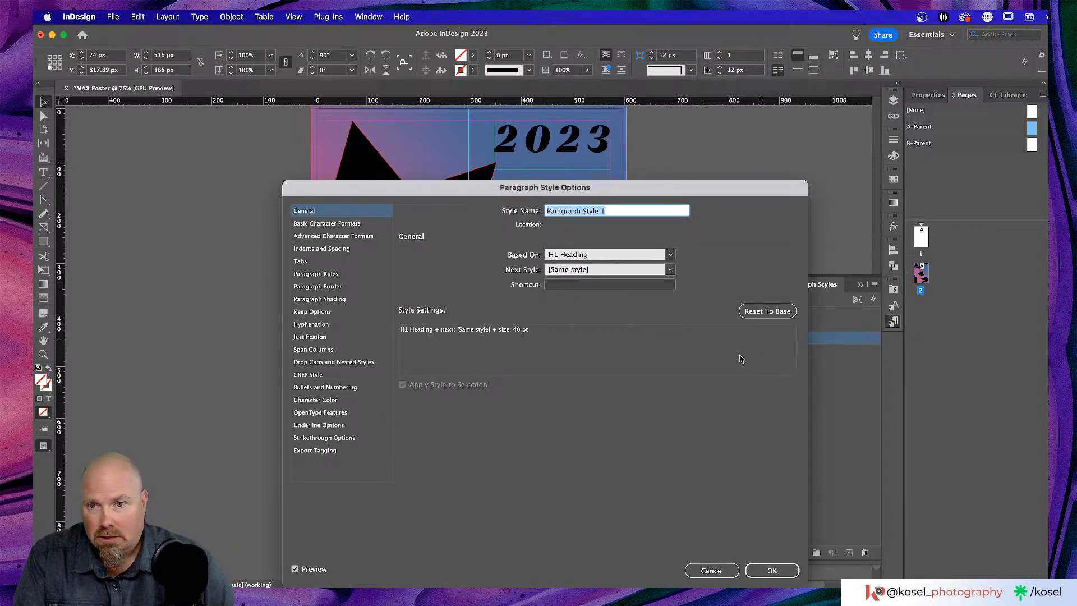
drag(587, 193, 613, 166)
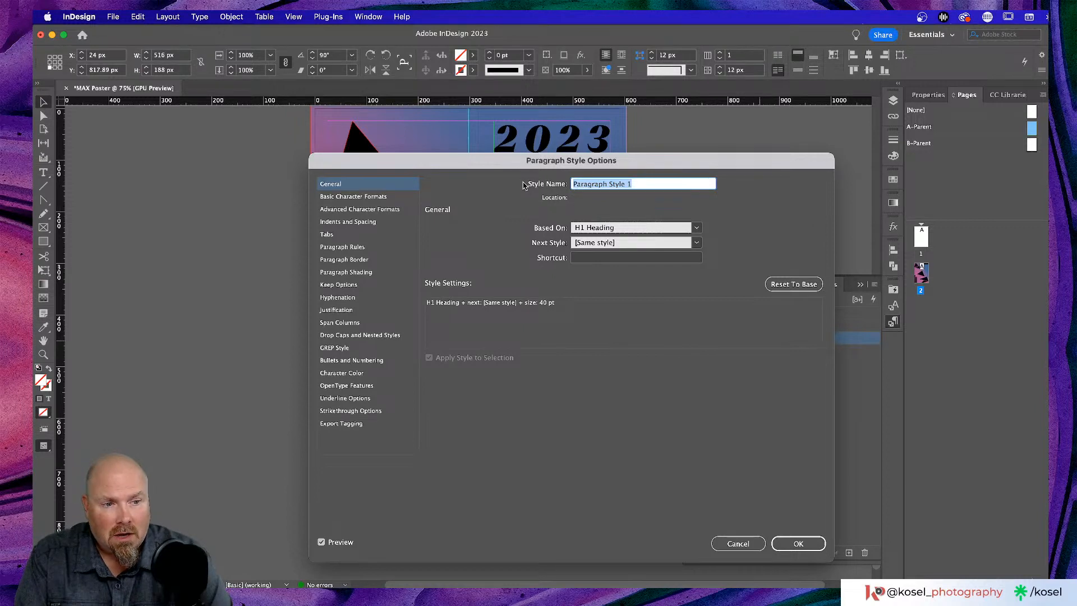
text(B)
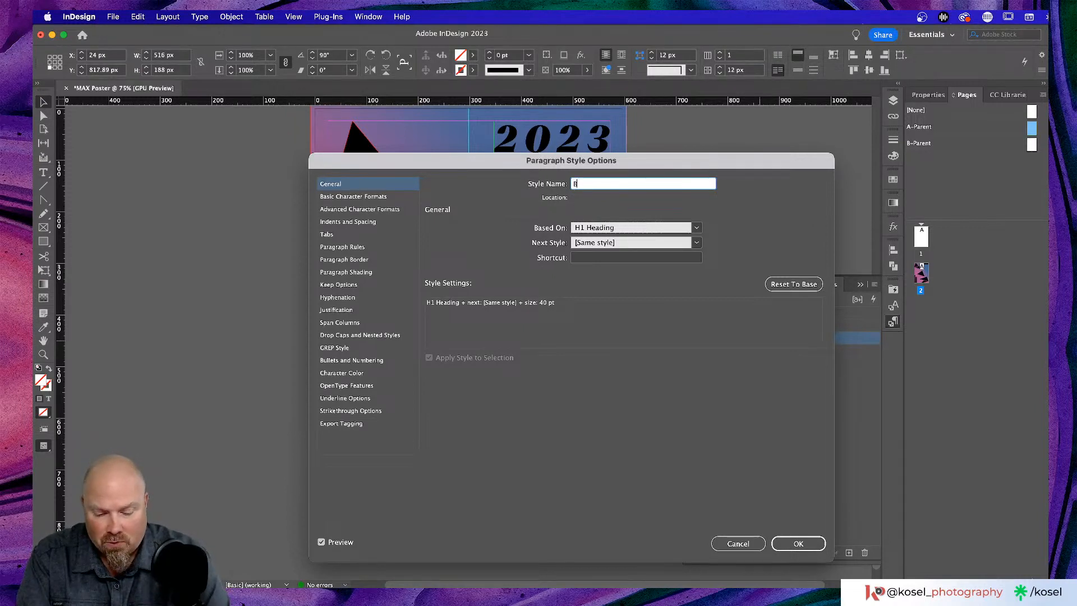
text(ody P)
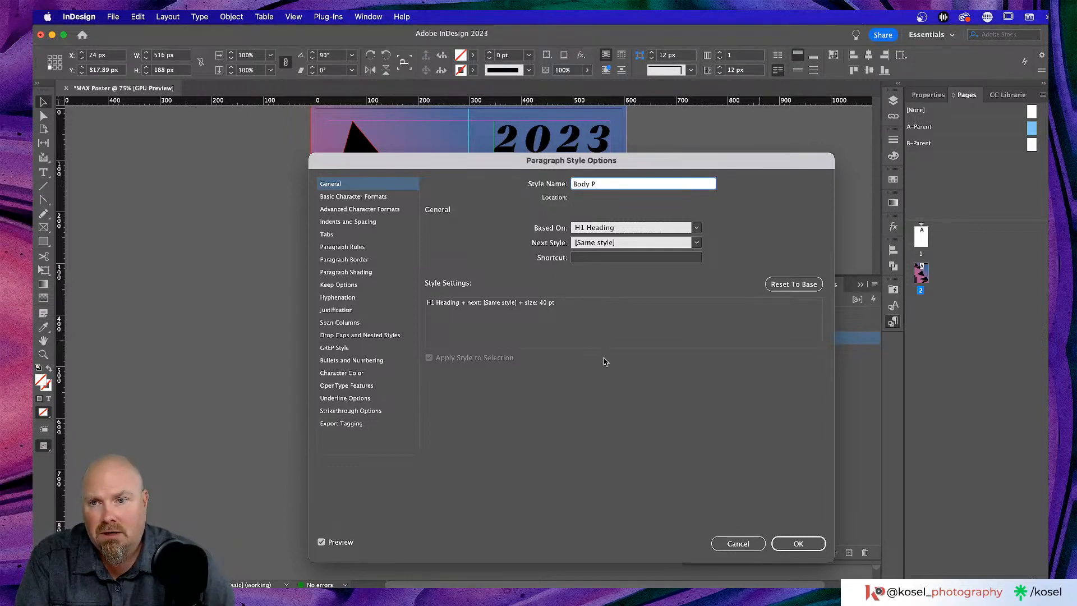
- Choose Optical kerning in the Body P style's basic character formats, keeping the rotated text in view beside the dialog
click(366, 197)
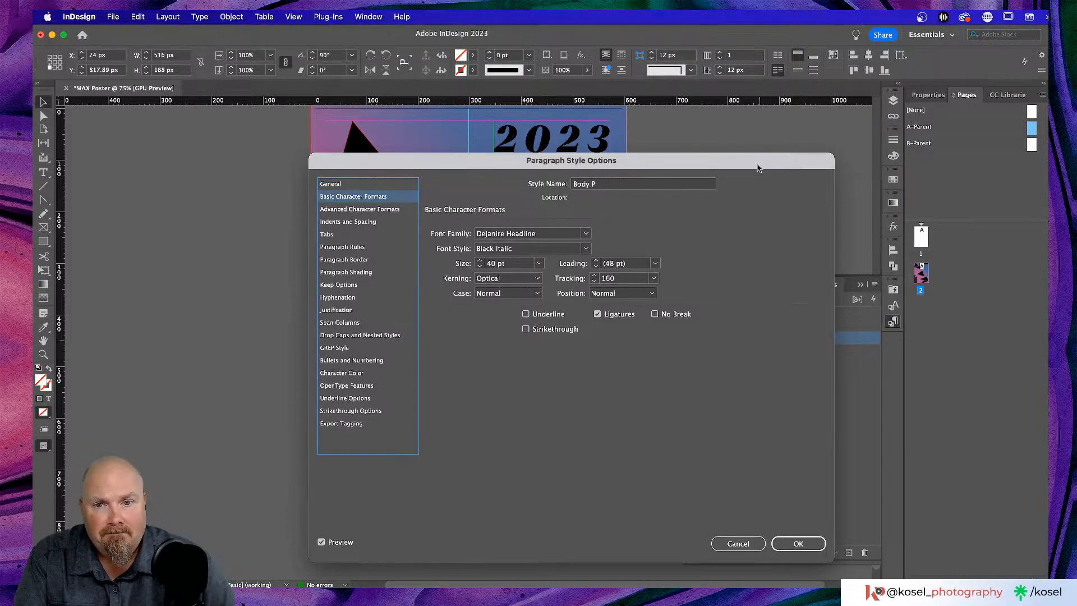
drag(645, 162, 792, 145)
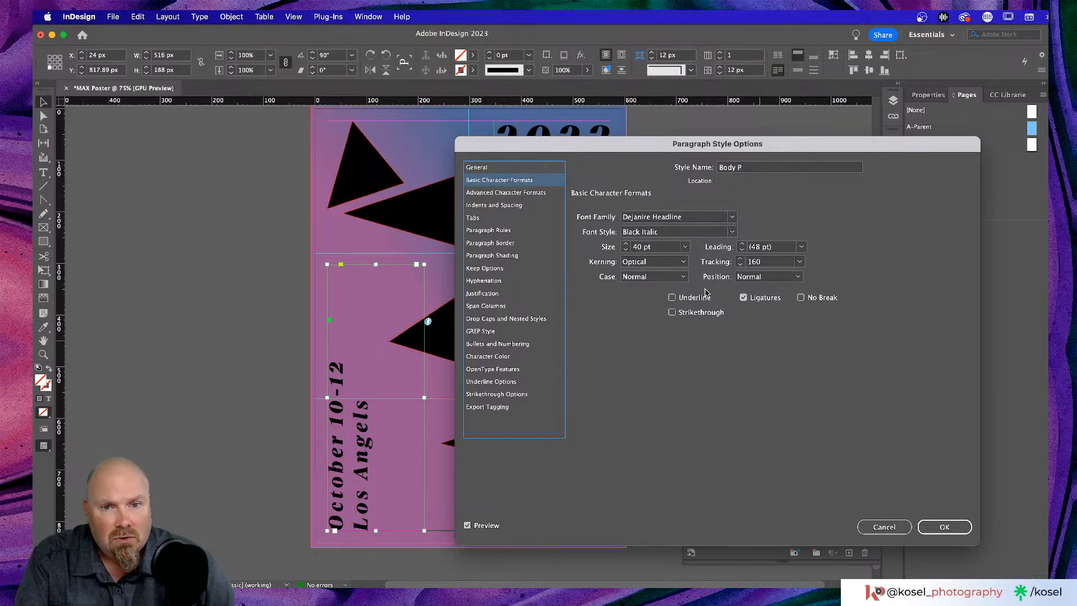
click(682, 263)
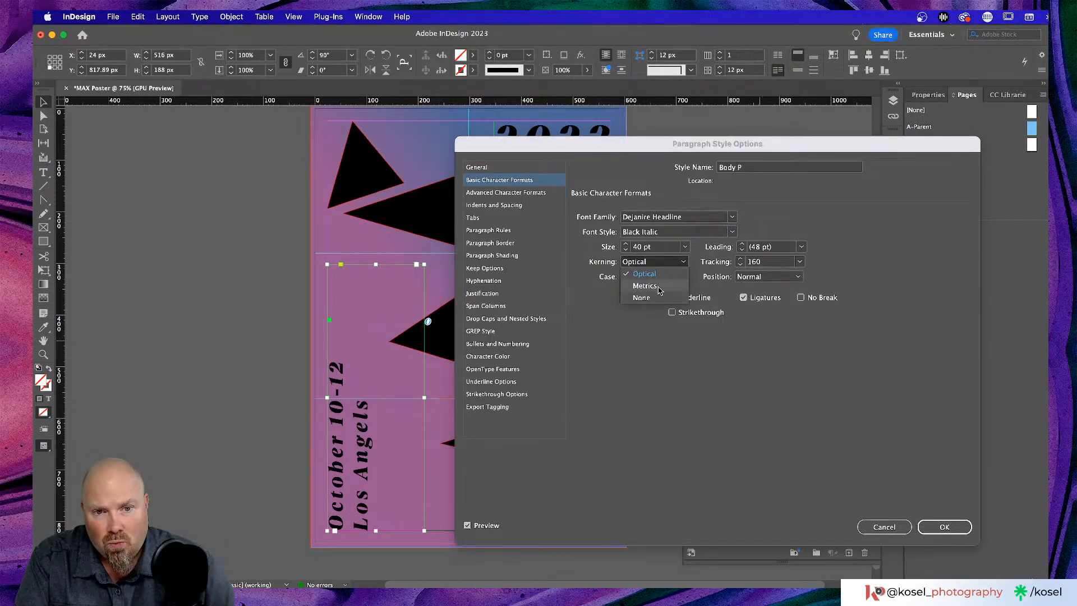
click(660, 274)
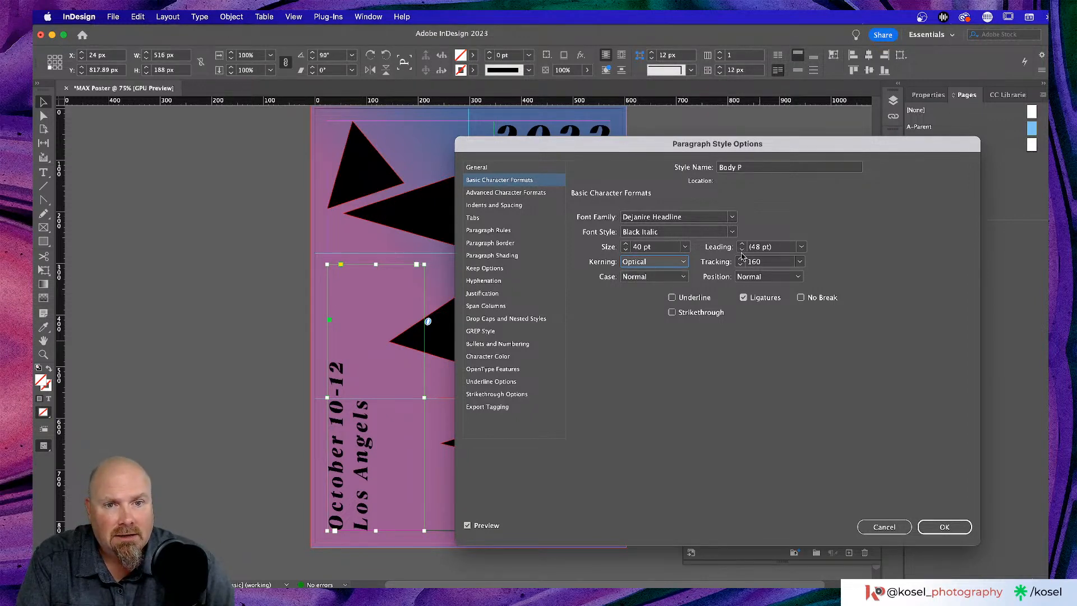
- Set the Body P paragraph style's leading to 44 pt and accept the style options
click(742, 249)
click(742, 250)
click(742, 249)
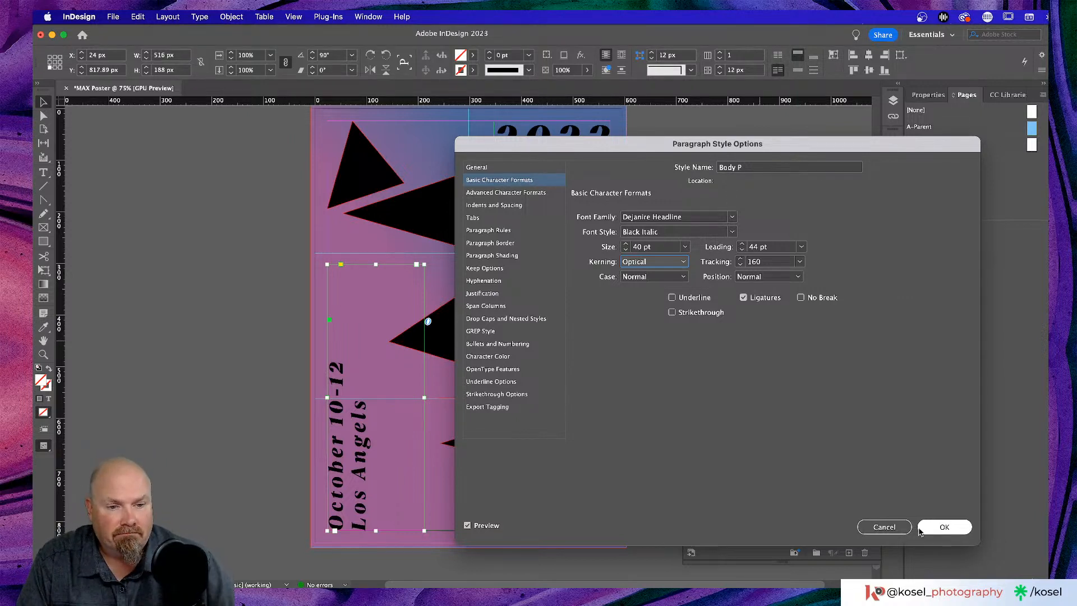
click(944, 526)
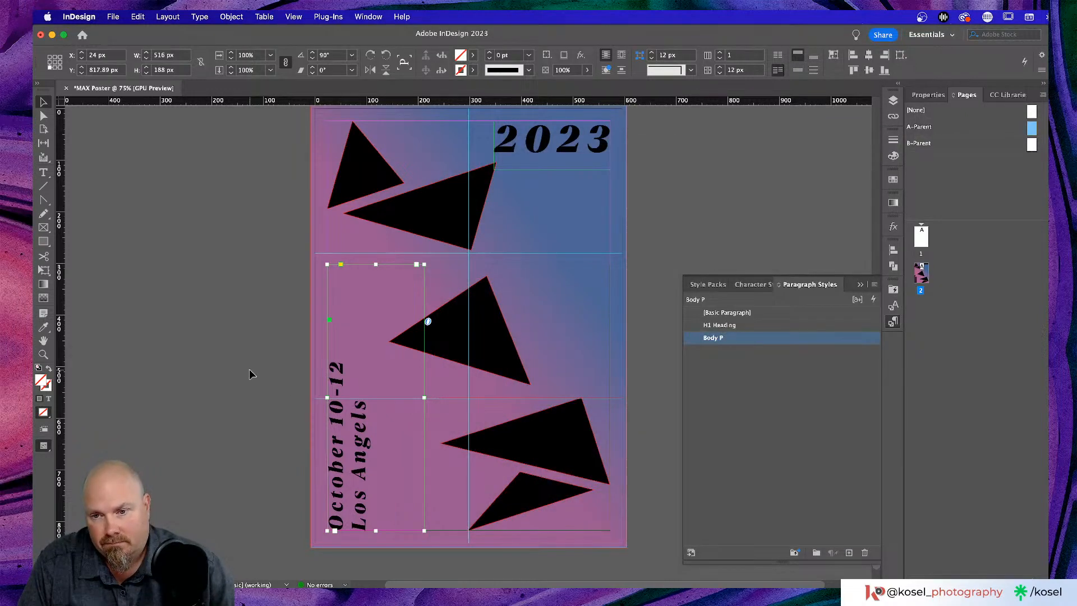
- Correct the city name to "Los Angeles" in the rotated date and location text, removing any stray letters
double_click(359, 417)
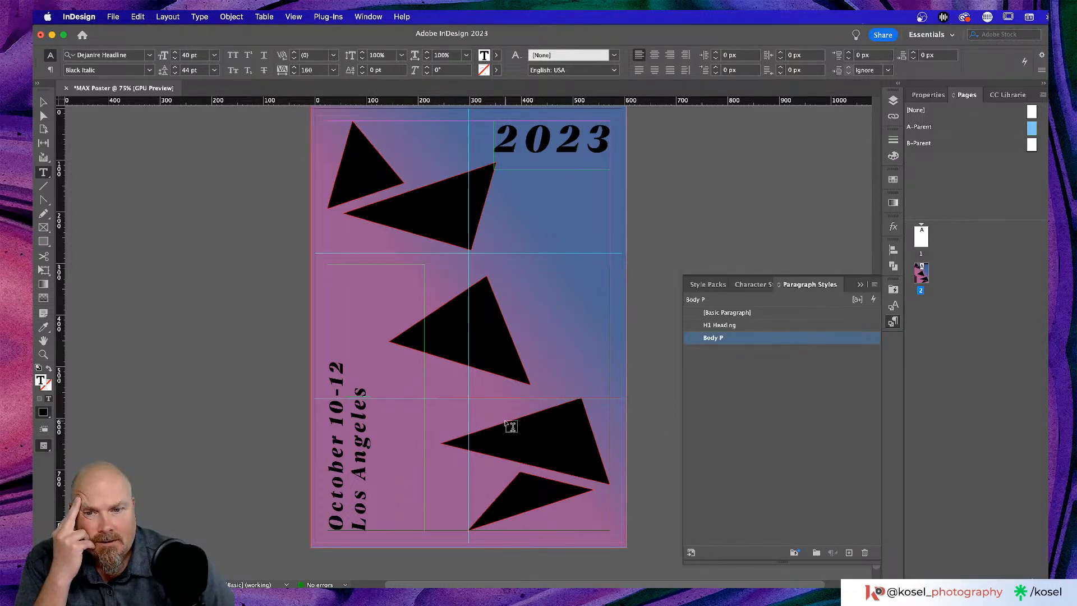
scroll(509, 426, up, 1)
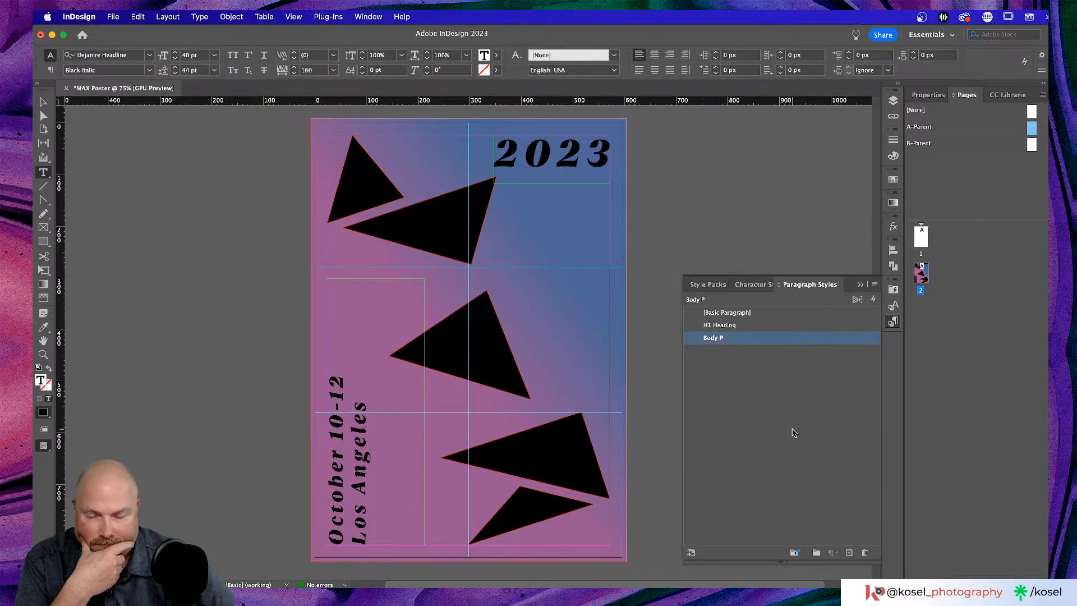
text(w)
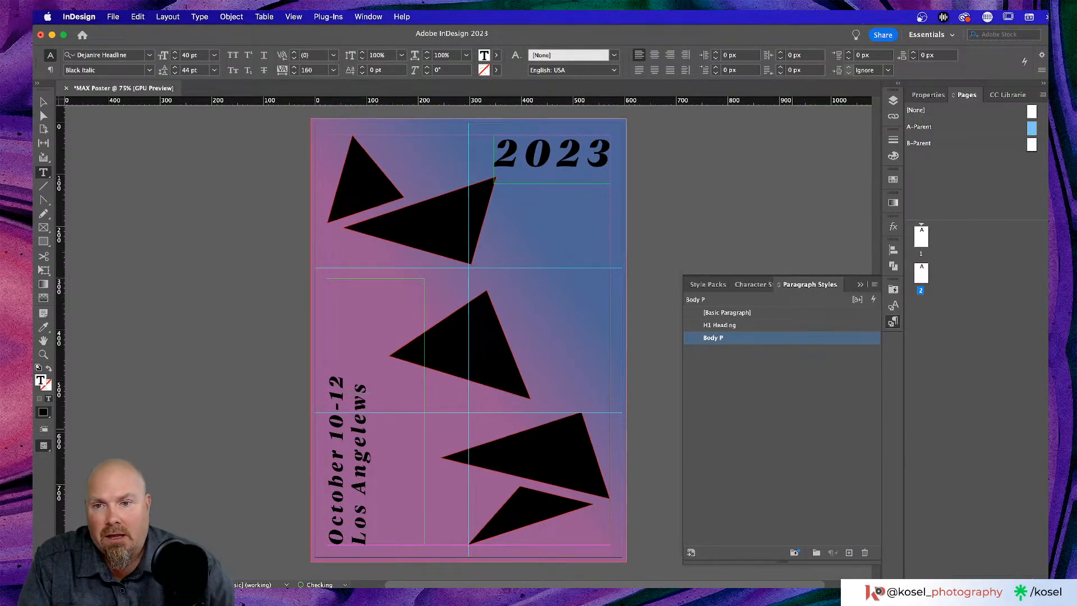
text(w)
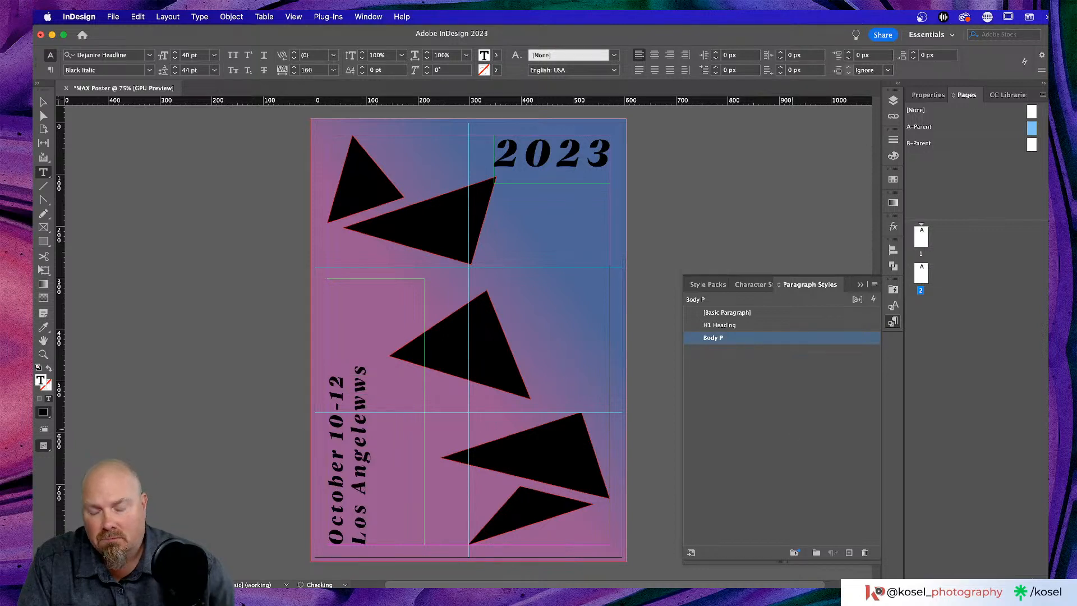
key(BackSpace)
key(BackSpace)
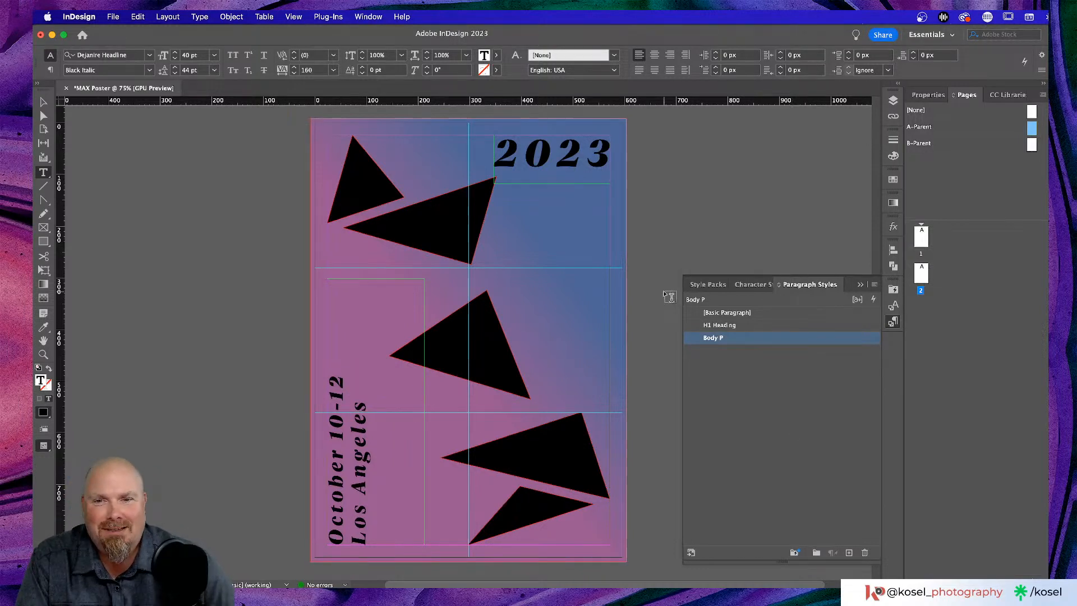
- Leave text editing, deselect everything, check the poster in preview mode, and return to the normal view
key(Escape)
click(590, 248)
key(w)
key(w)
key(w)
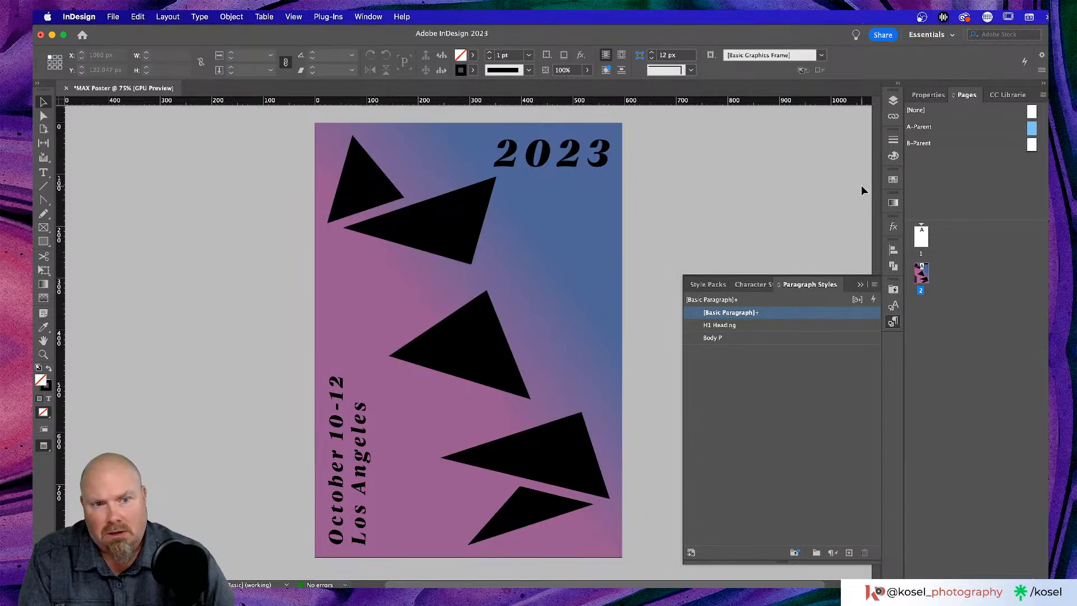
key(w)
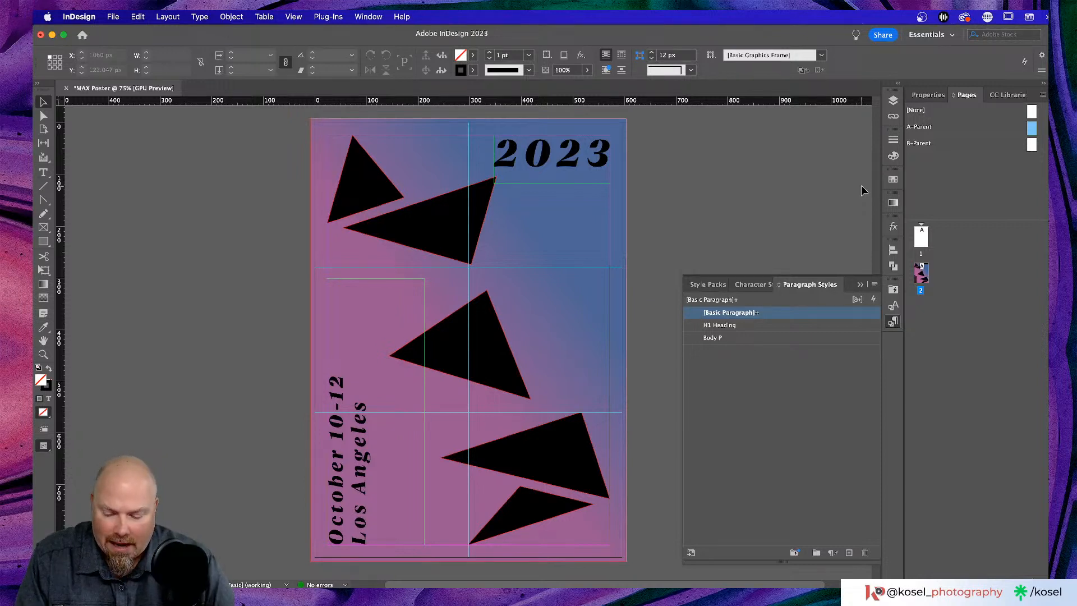
key(super+h)
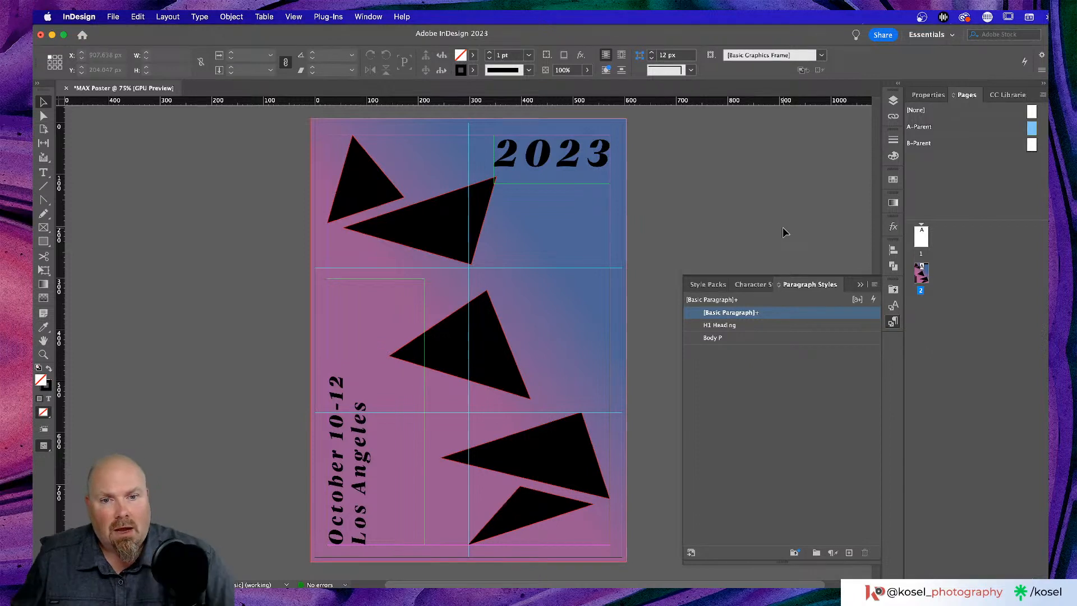
- Reopen the Body P style's basic character formats, compare tighter and looser tracking on the poster text, and settle on 120
double_click(729, 338)
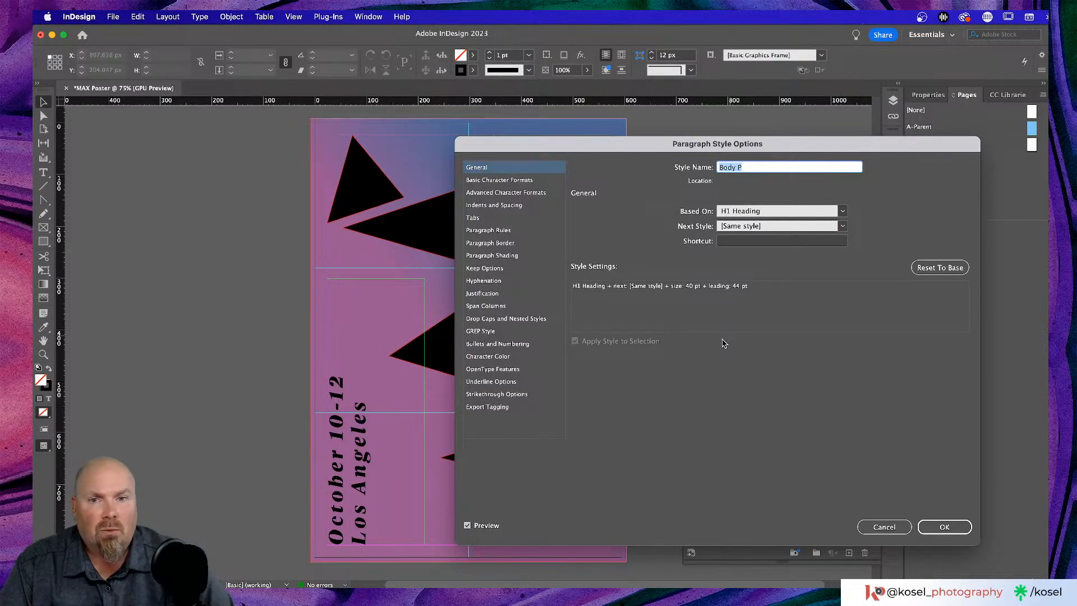
click(524, 181)
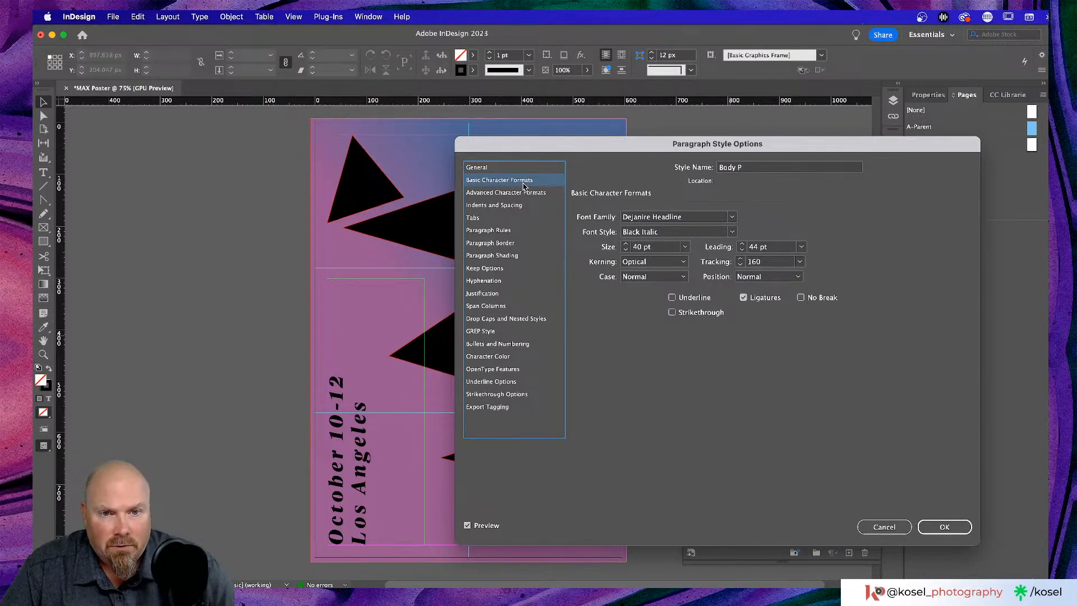
click(739, 266)
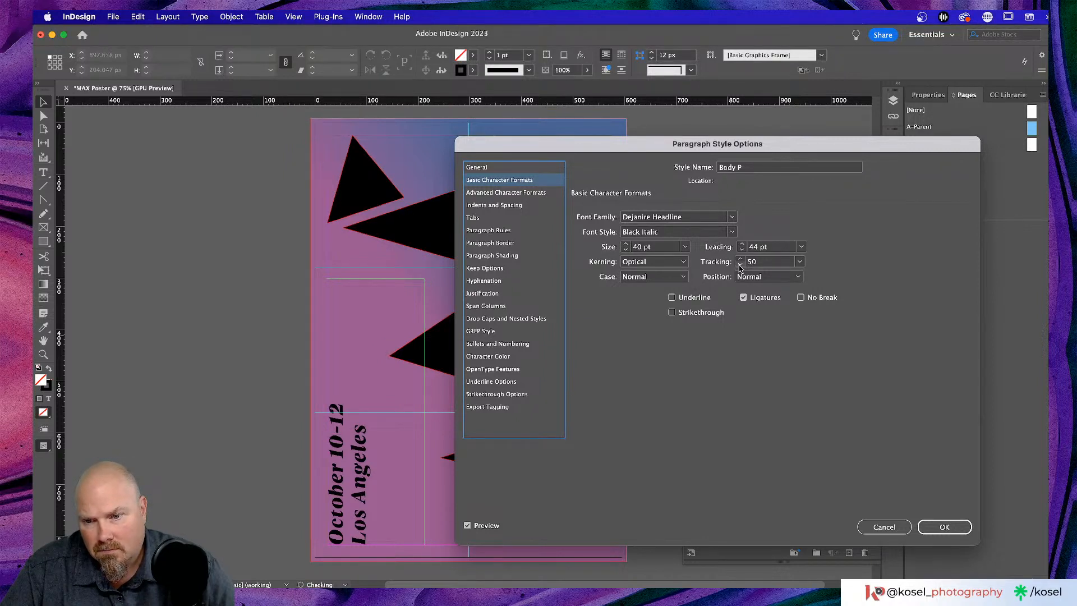
click(740, 259)
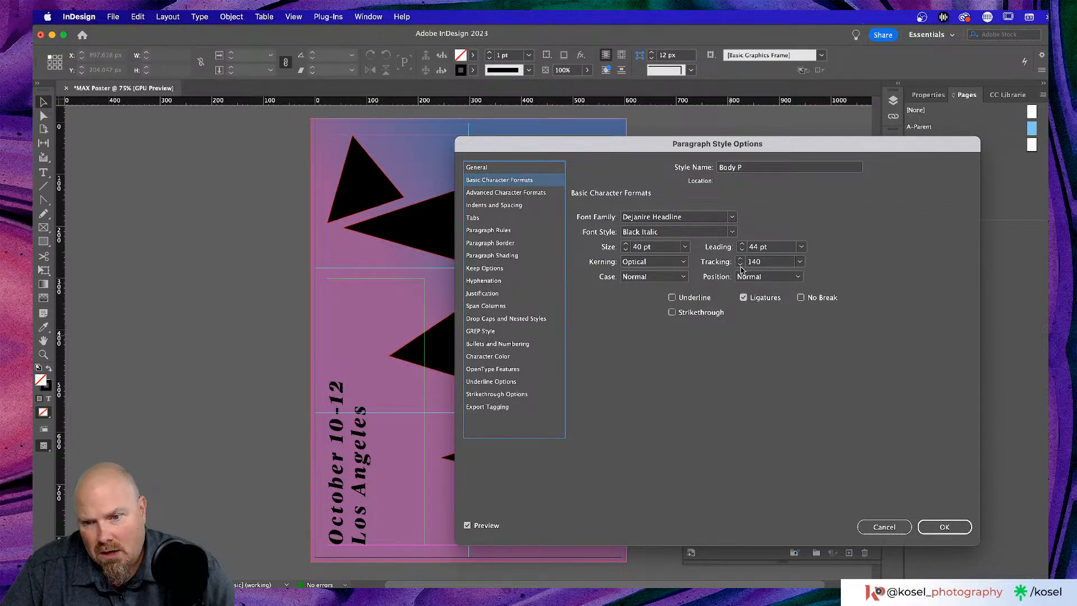
click(741, 265)
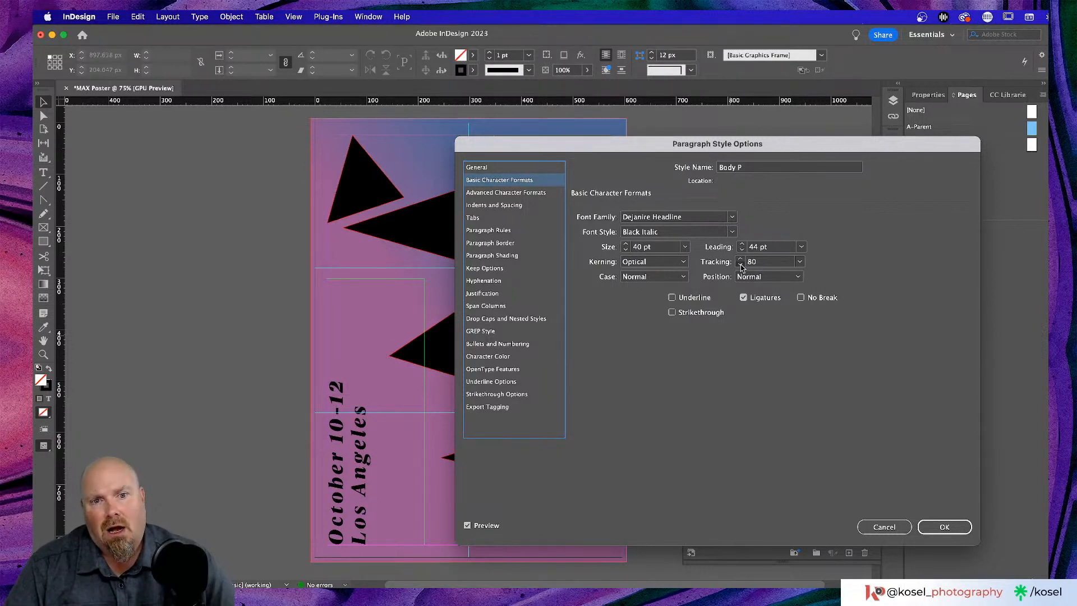
click(741, 265)
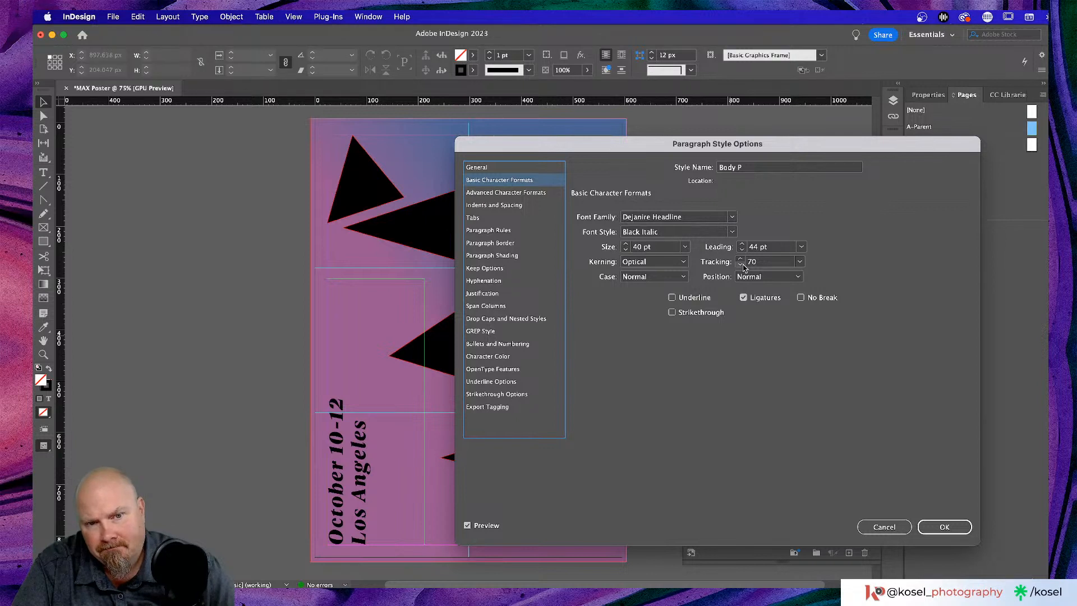
click(740, 259)
click(741, 259)
click(740, 259)
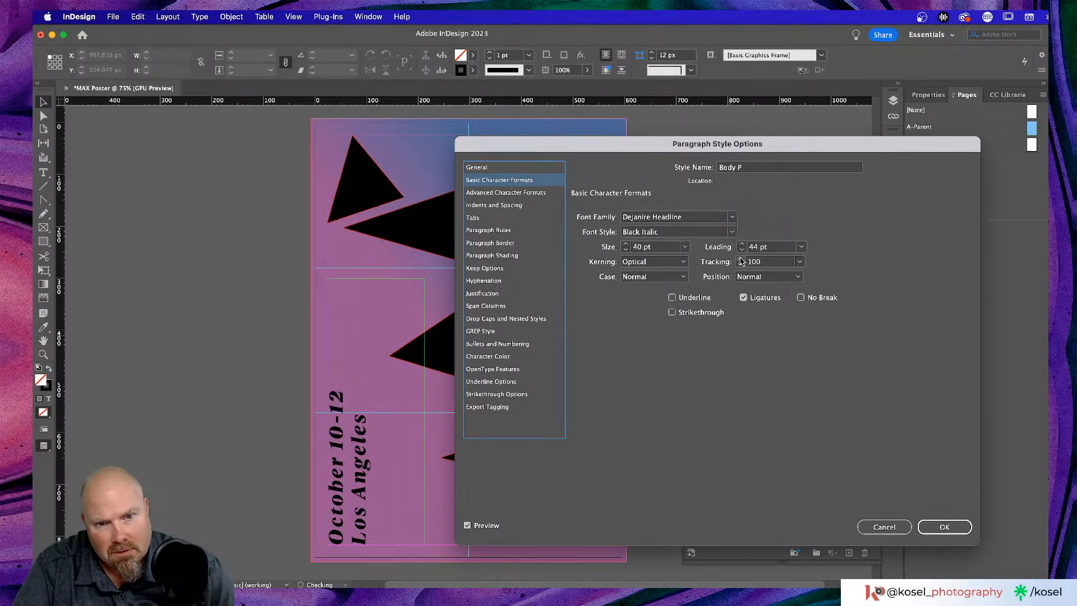
click(740, 265)
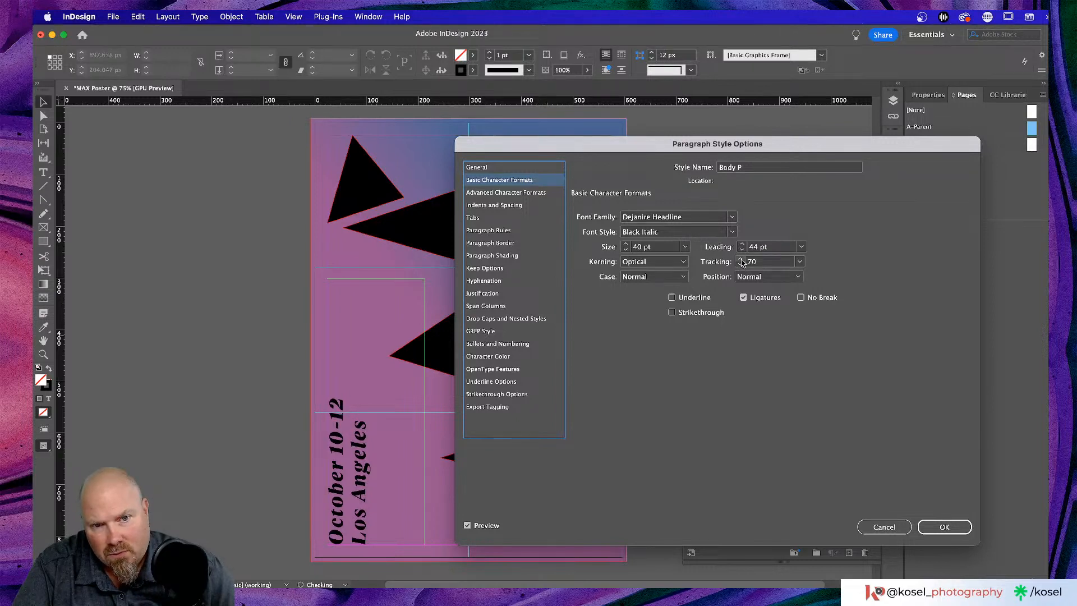
click(741, 263)
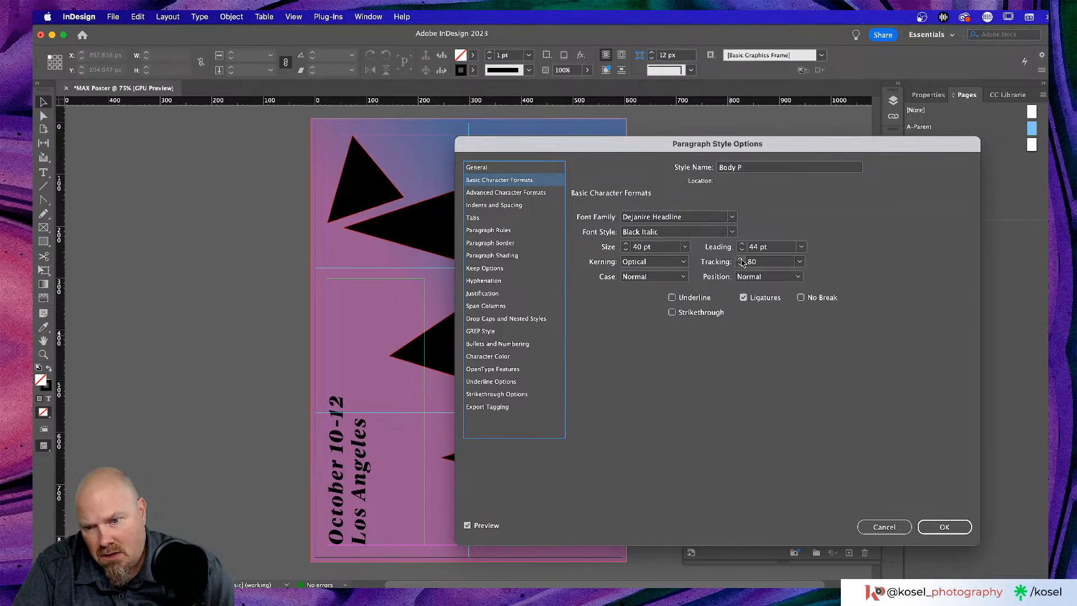
click(740, 259)
click(740, 259)
click(740, 259)
click(740, 259)
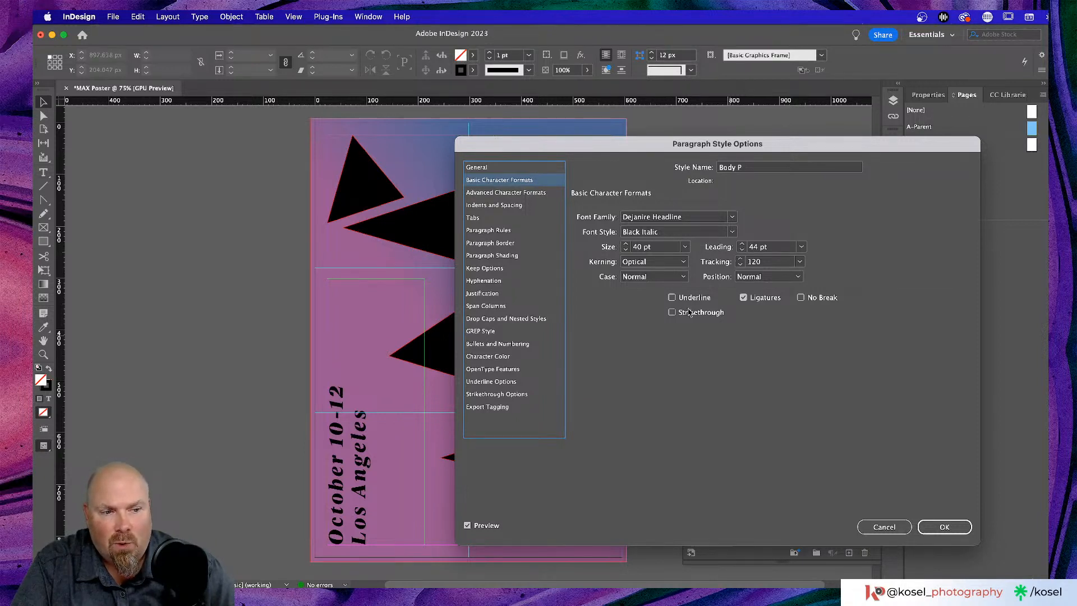
click(944, 527)
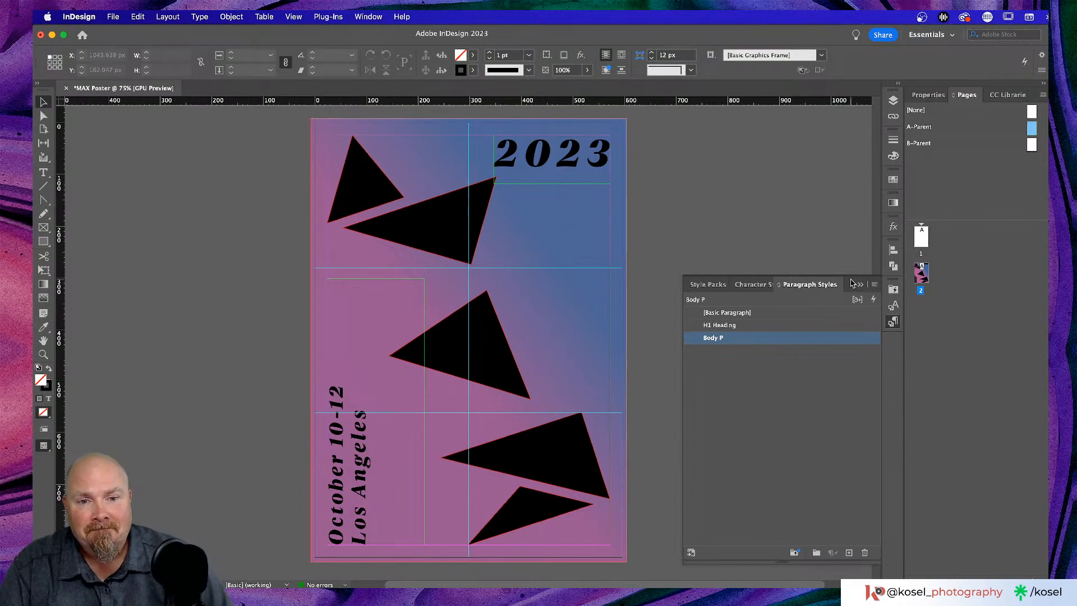
- Shrink the date and location frame to about 322 by 94 px around its text, and check the poster in preview mode
click(339, 438)
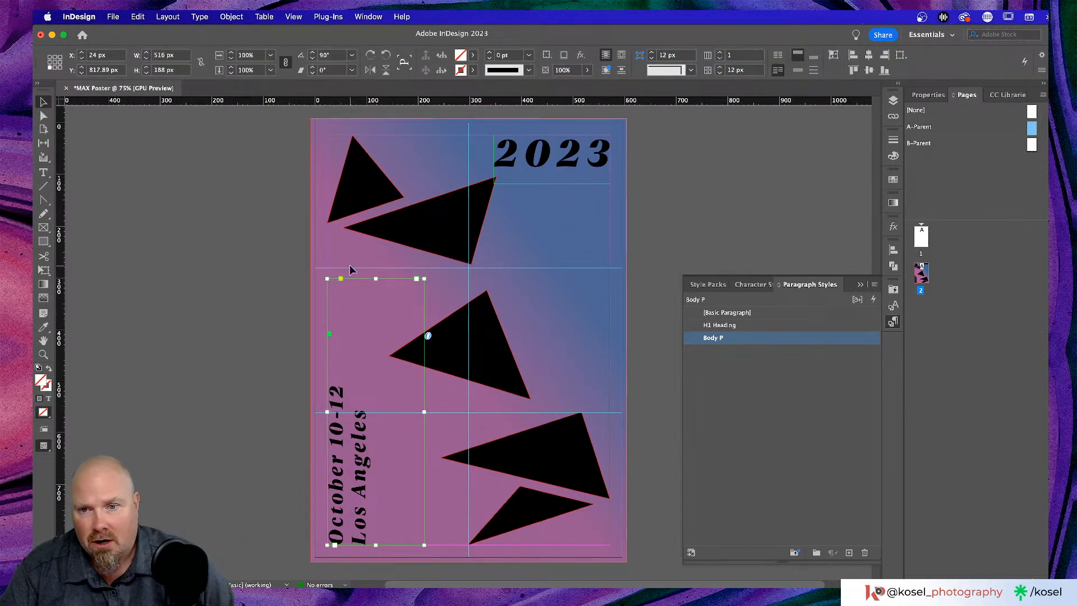
drag(376, 279, 376, 379)
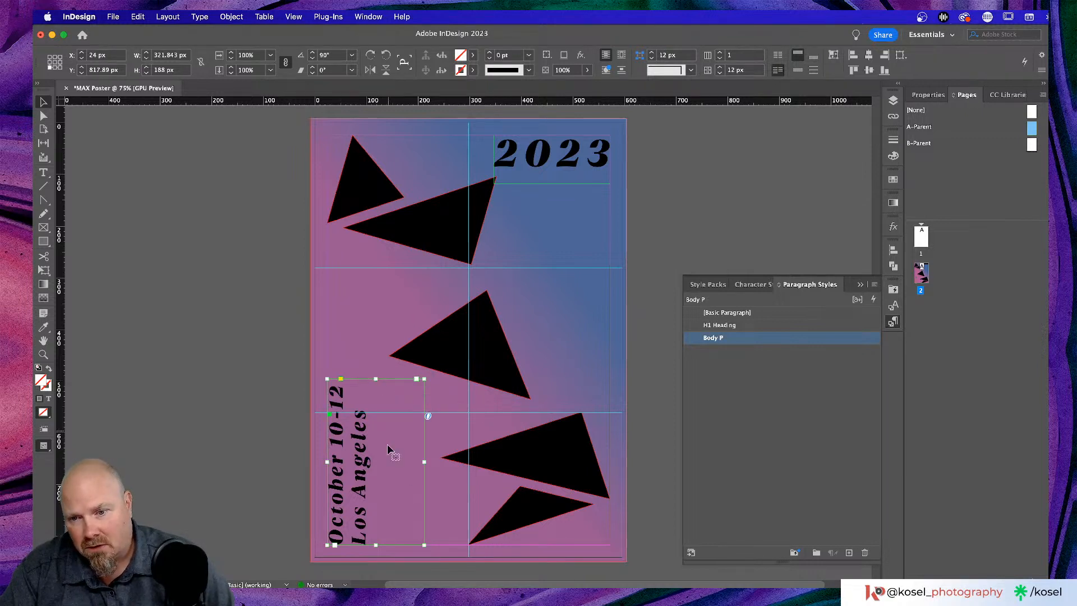
drag(425, 462, 376, 462)
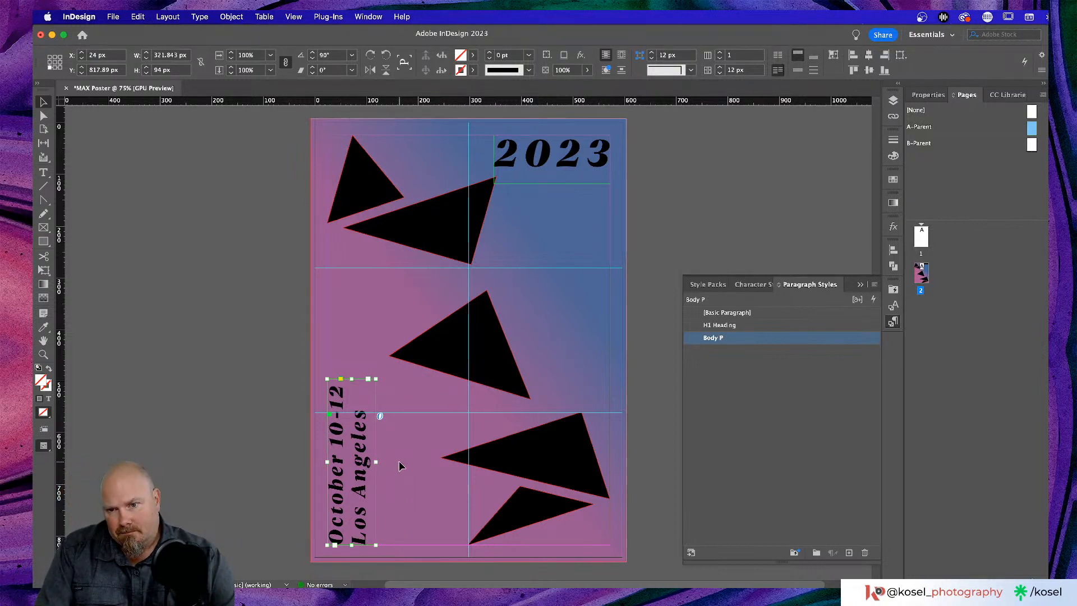
click(399, 460)
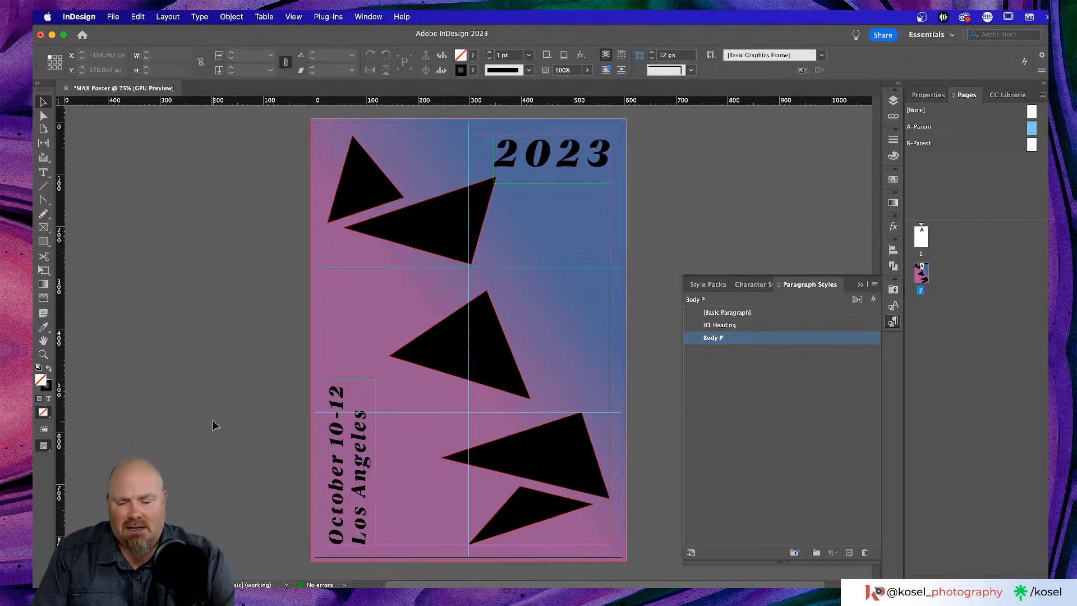
key(w)
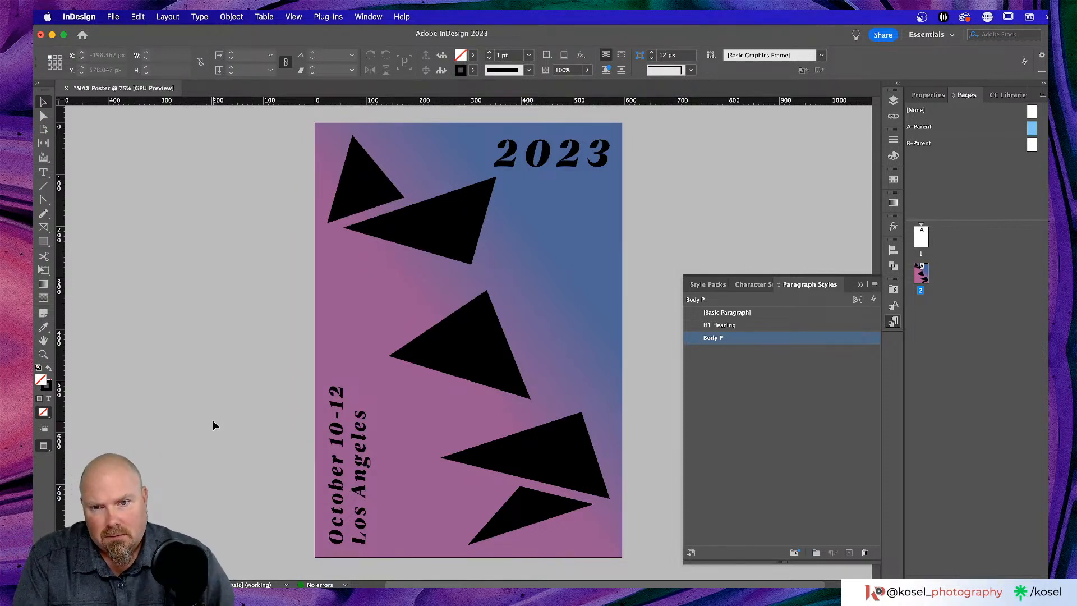
key(w)
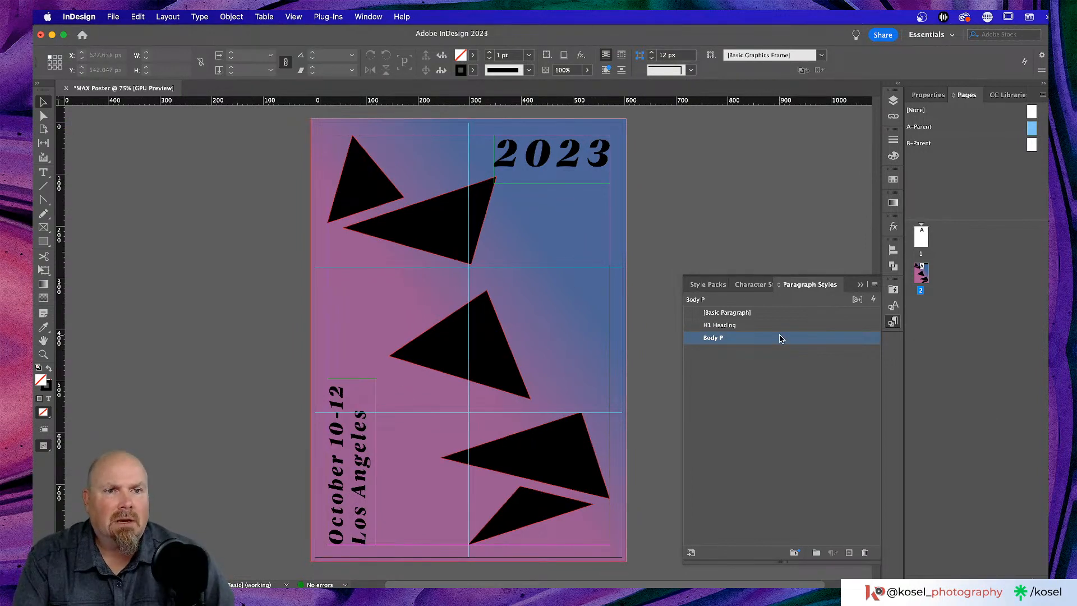
- Browse the Adobe Icons library from end to end for artwork suited to the poster
click(997, 99)
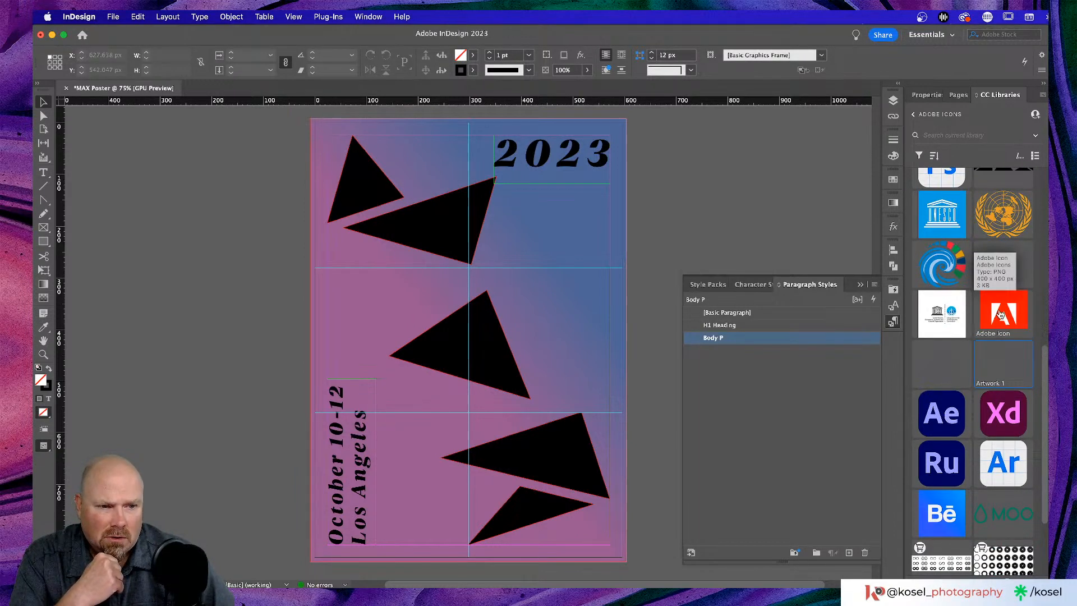
scroll(1002, 317, down, 5)
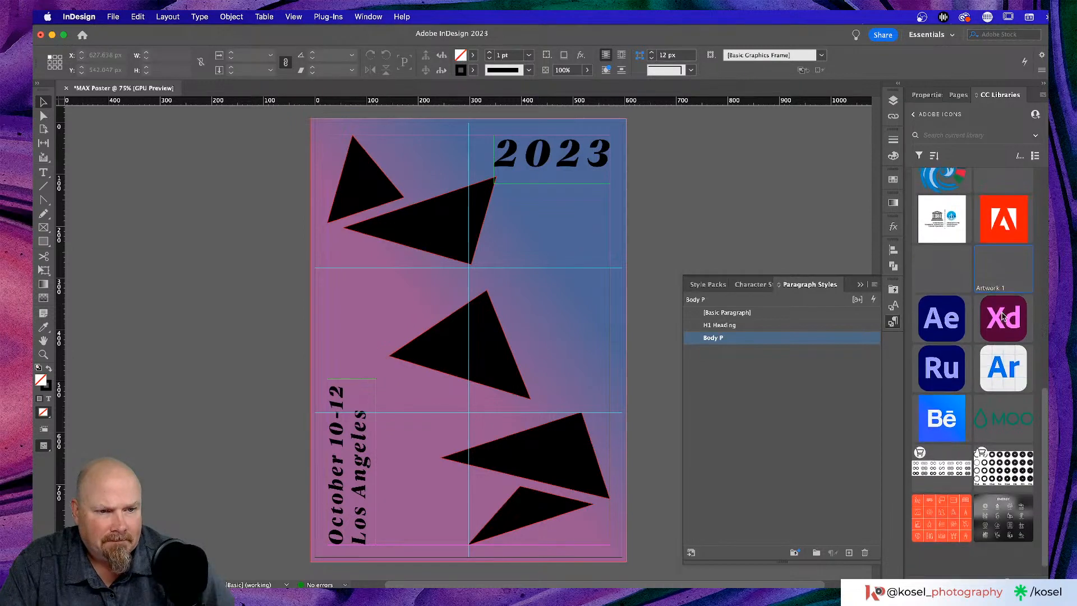
scroll(1003, 317, up, 10)
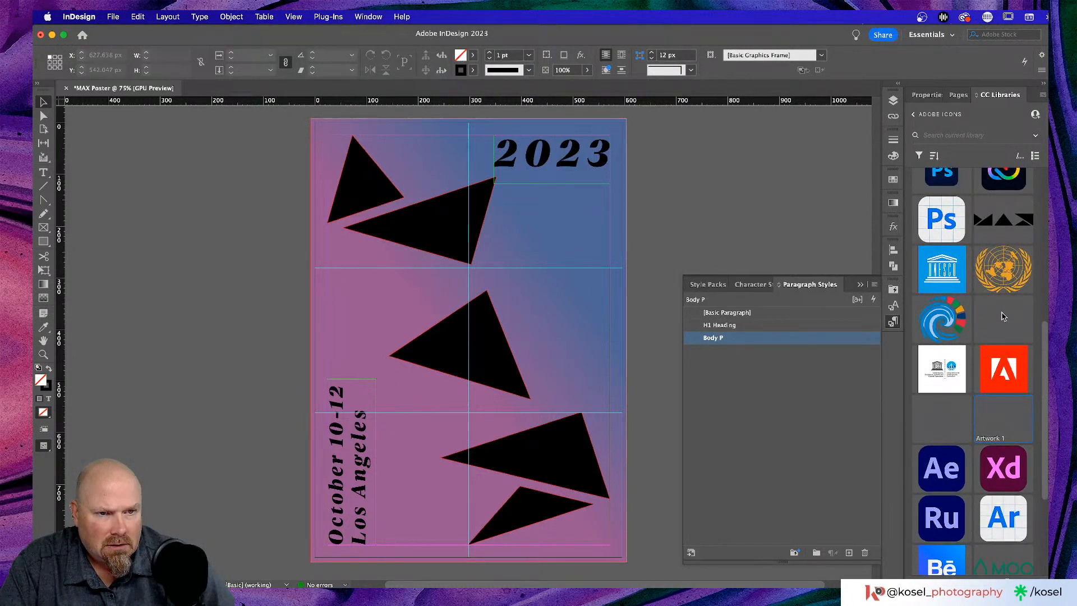
scroll(1002, 317, up, 5)
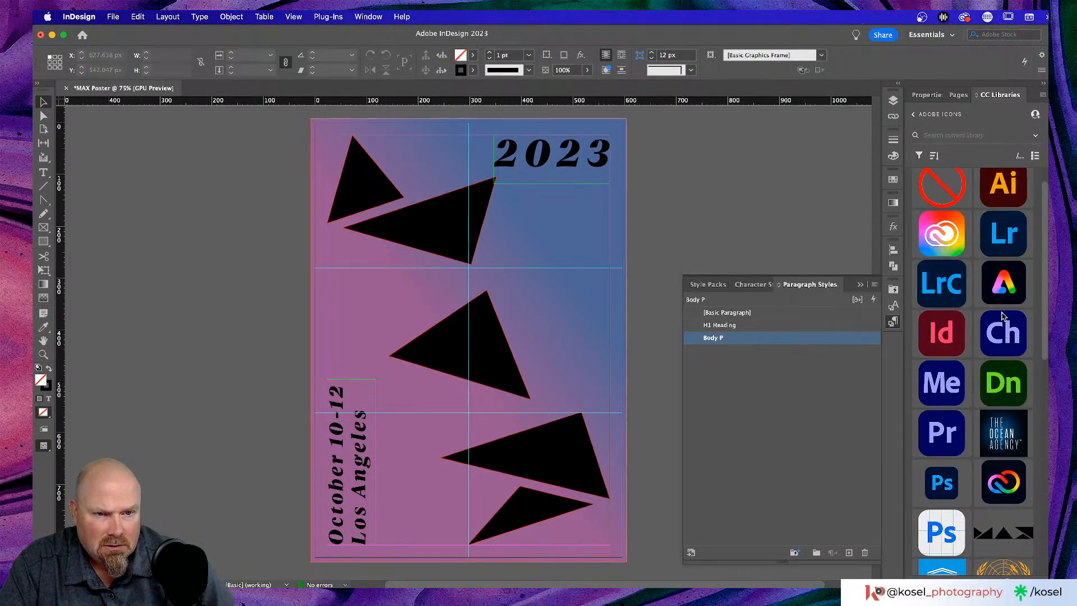
scroll(1003, 315, up, 2)
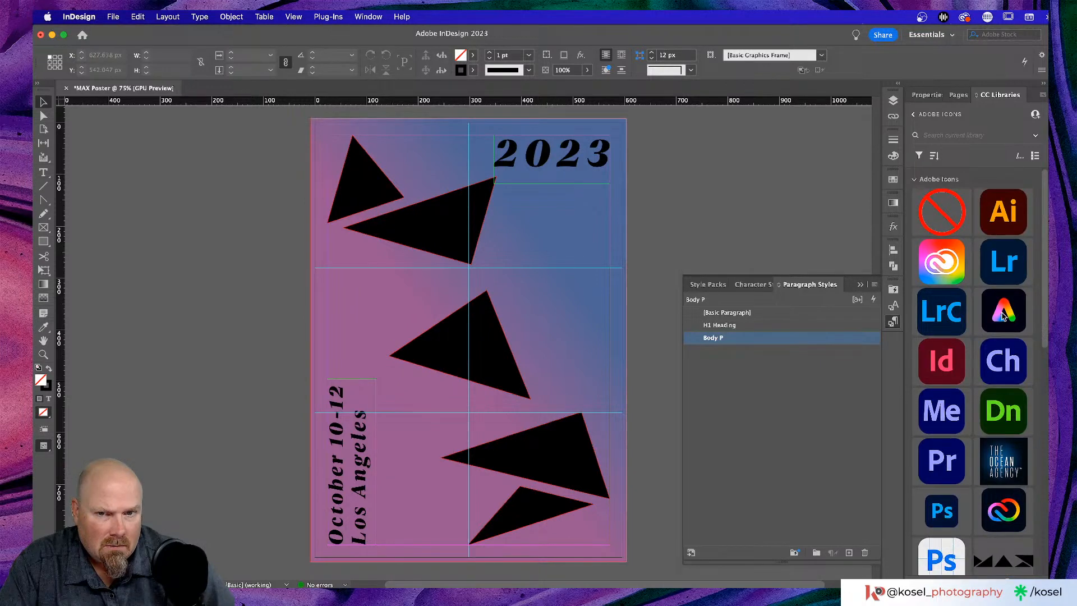
scroll(1002, 316, down, 9)
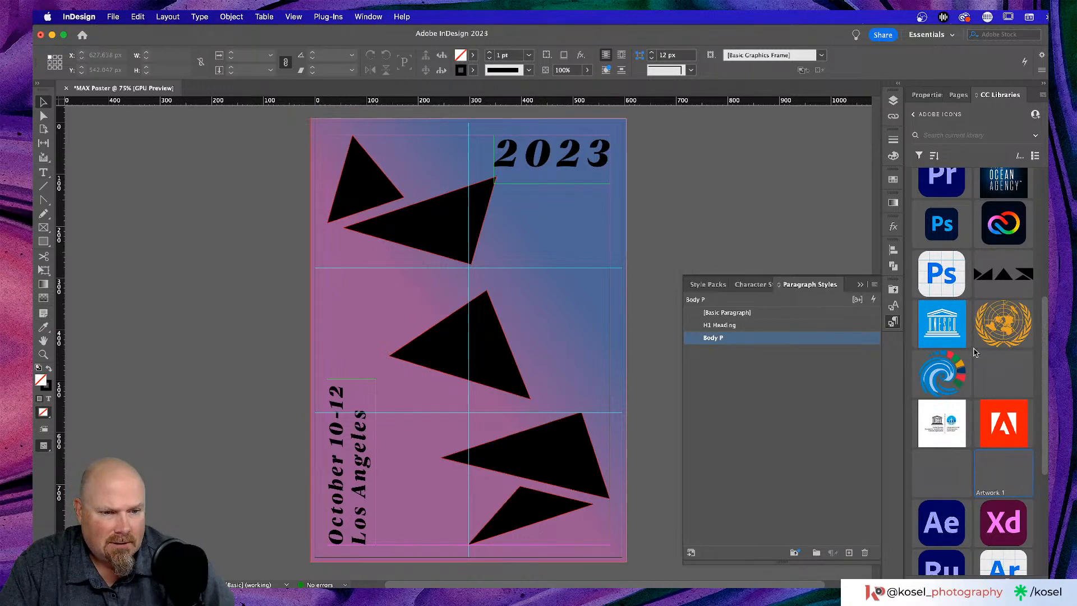
scroll(974, 351, down, 5)
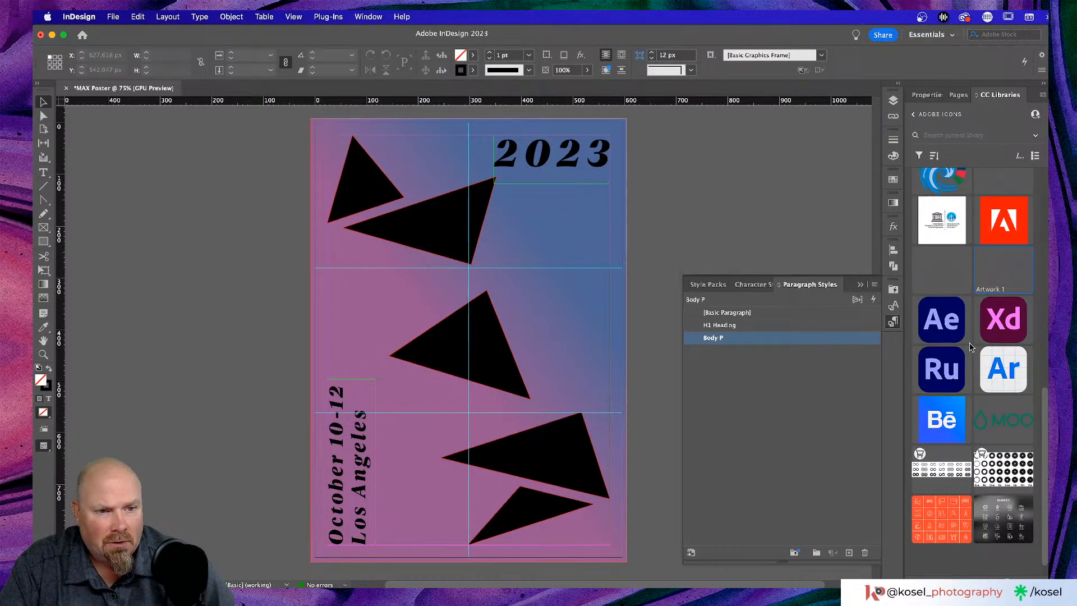
scroll(972, 347, down, 1)
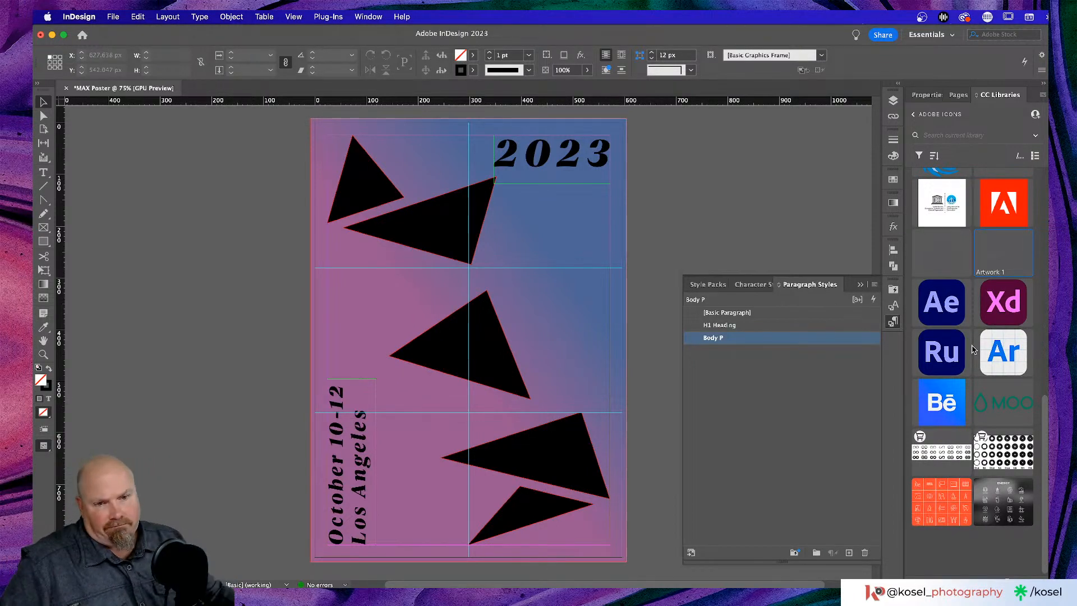
scroll(972, 349, up, 15)
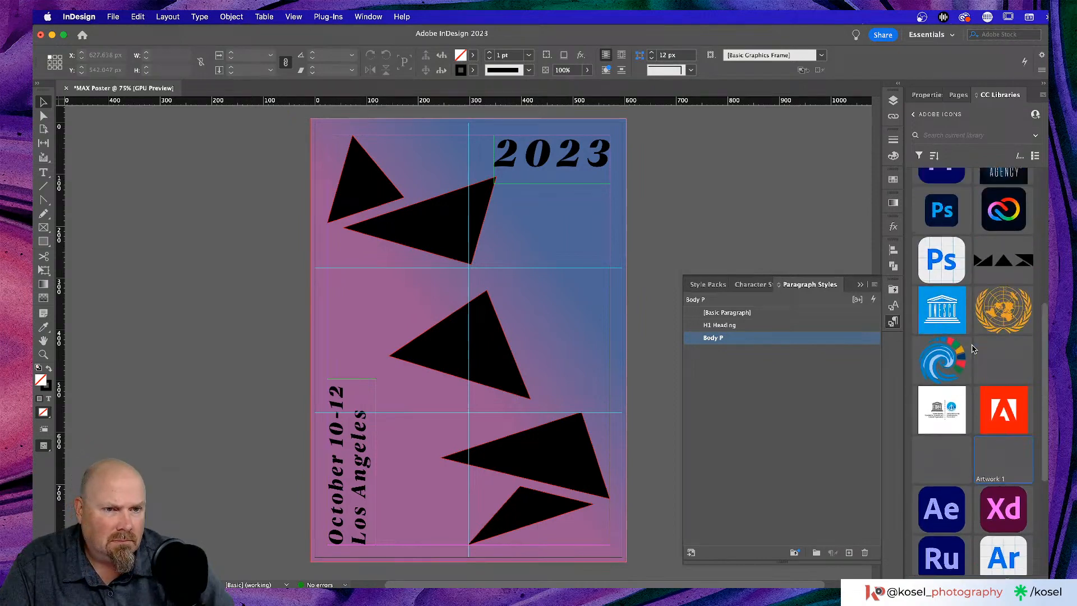
scroll(972, 348, up, 2)
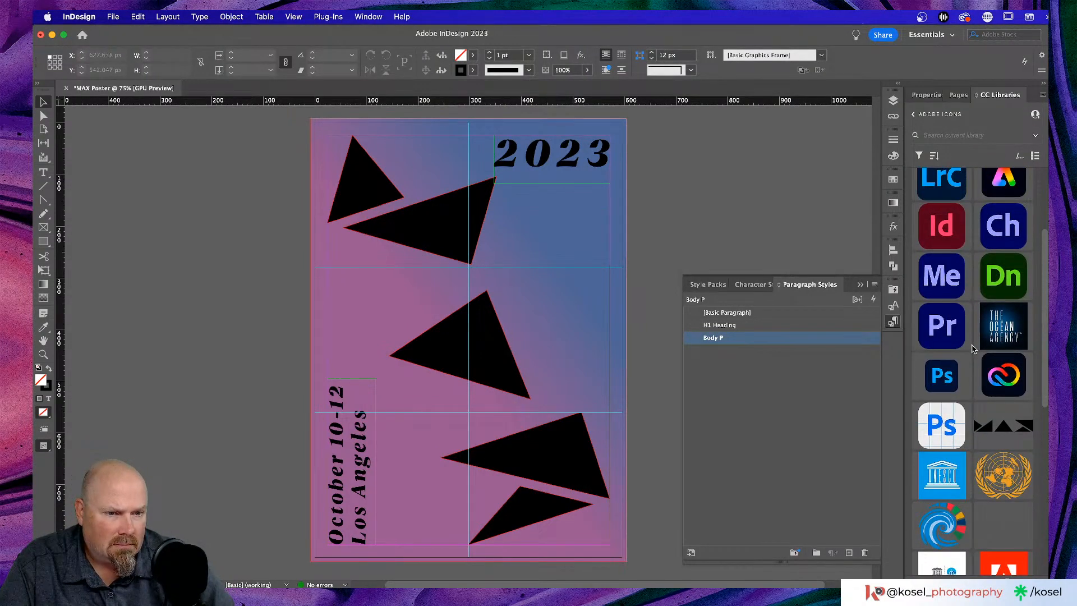
scroll(971, 349, up, 4)
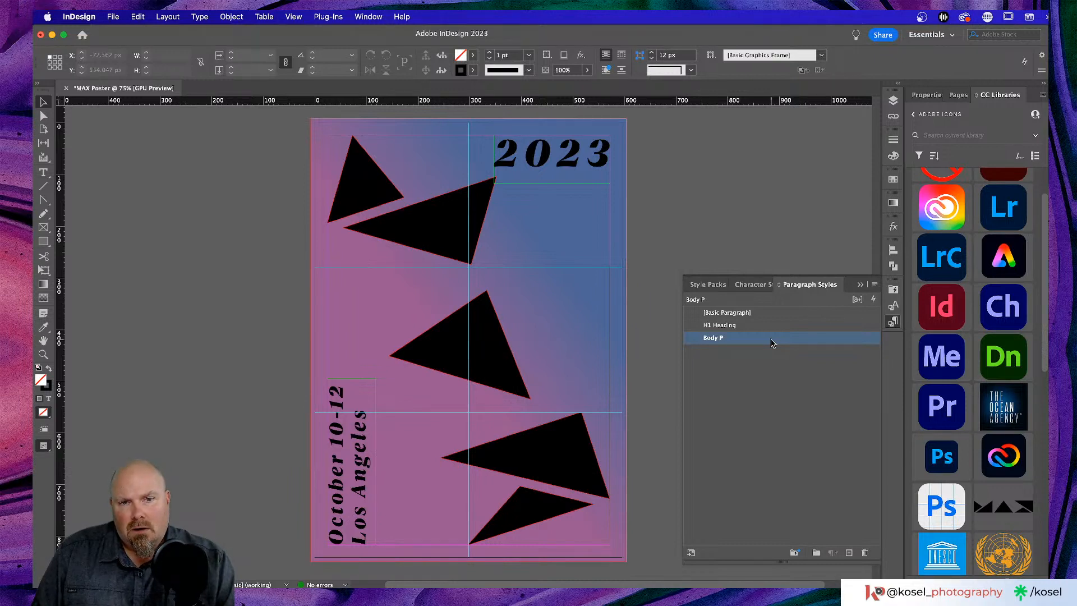
- Add a text frame about 180 by 44 px in the poster's lower-right corner, reading "Adobe"
click(43, 172)
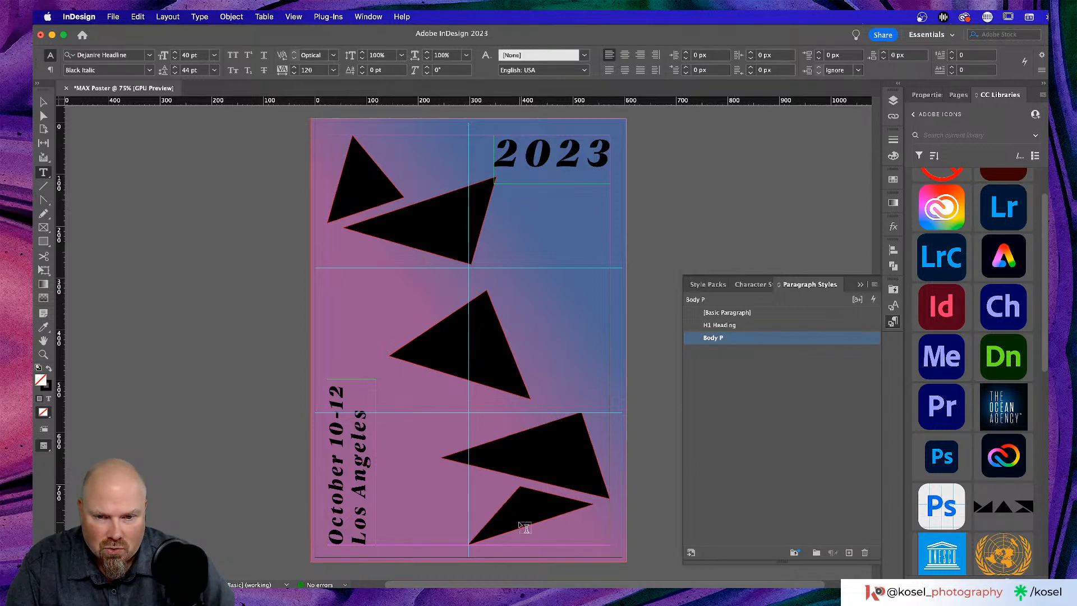
drag(517, 520, 610, 543)
text(Adobe)
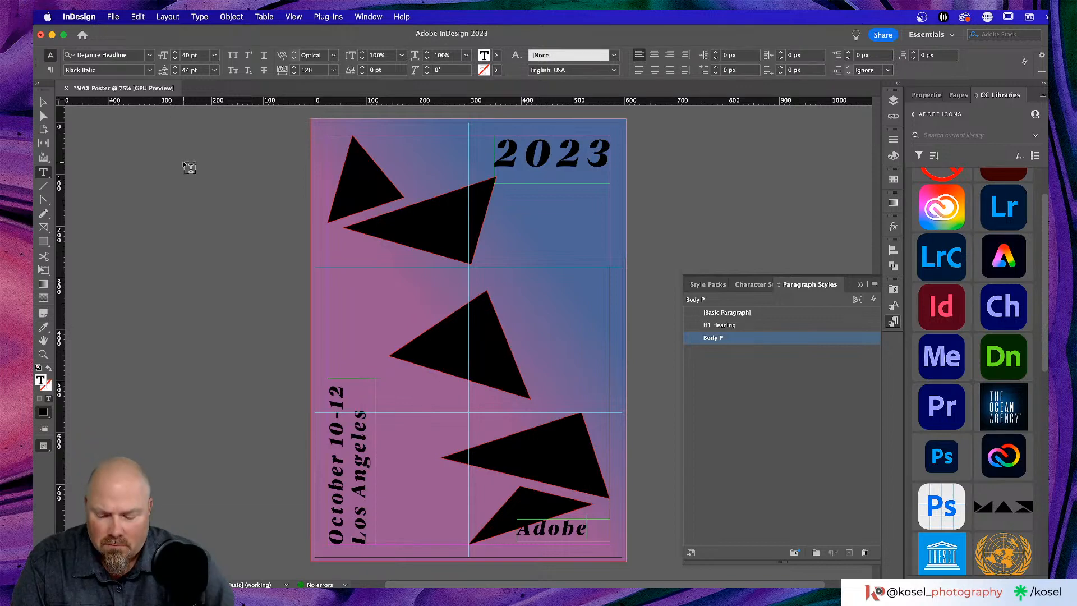
- Try the Abolition font on the Adobe text and leave text editing
key(super+a)
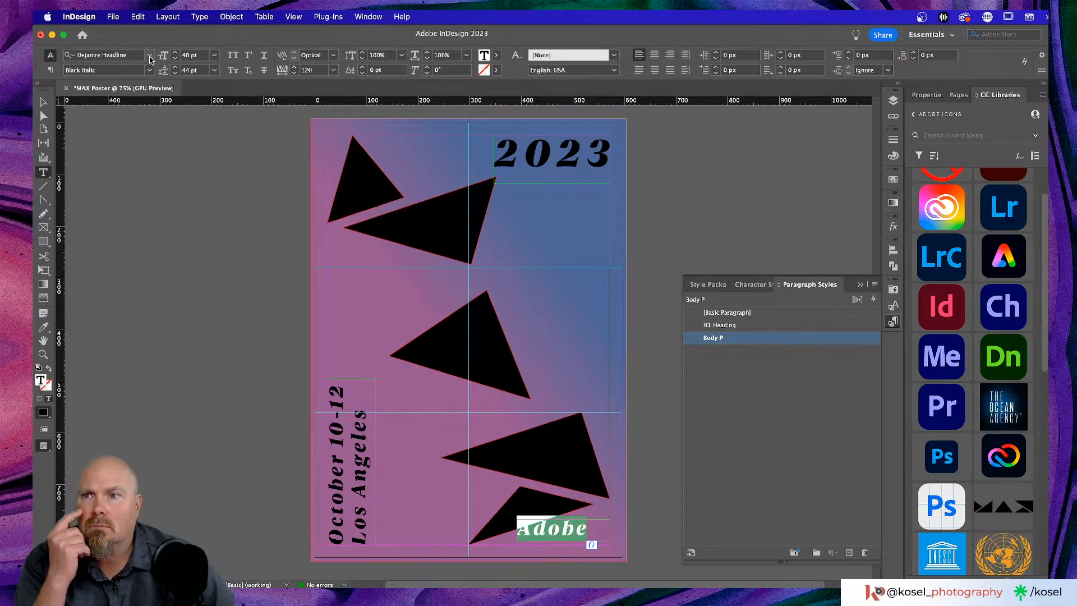
click(150, 55)
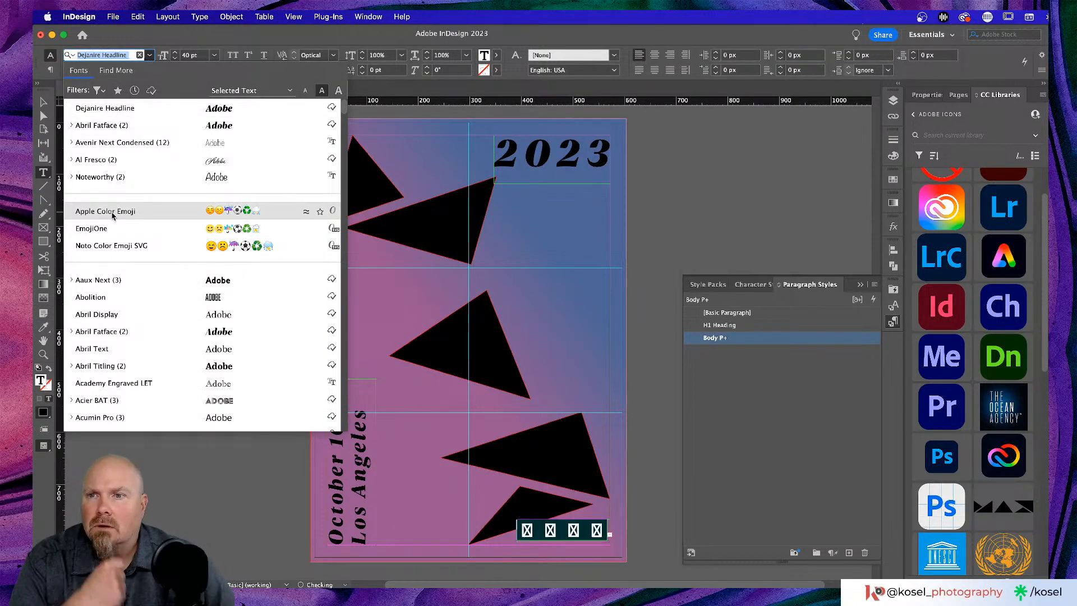
click(129, 298)
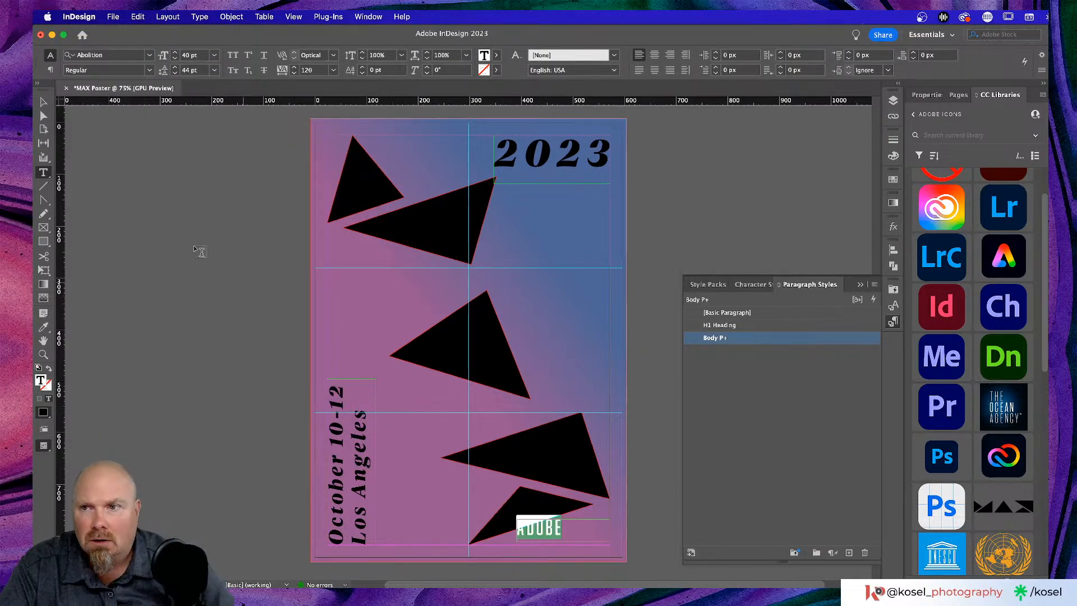
click(44, 103)
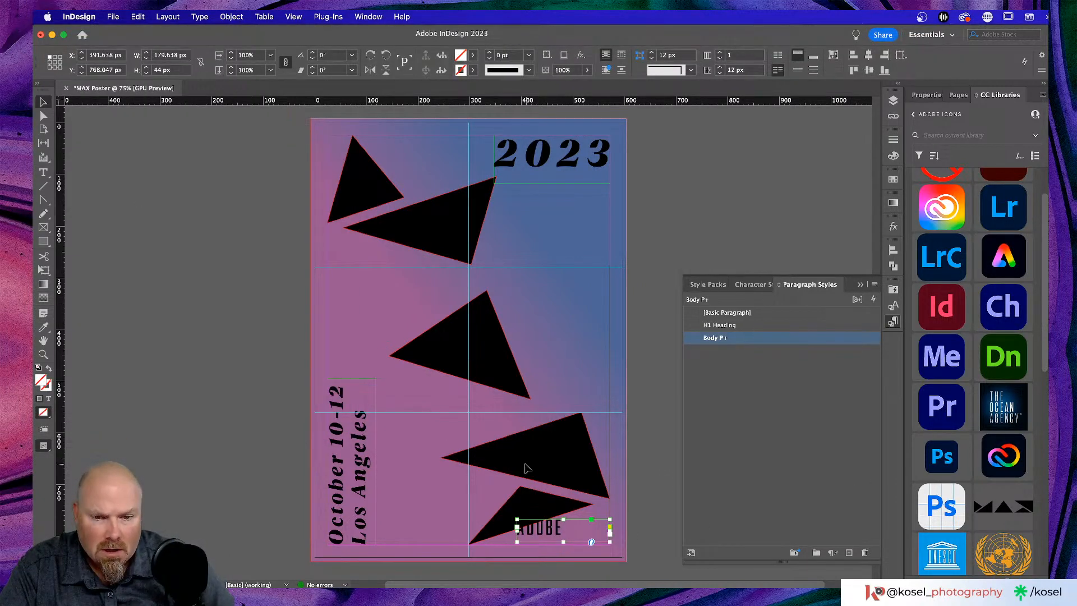
- Compare other fonts on the Adobe text and set it in Alegreya Sans SC Regular
click(608, 536)
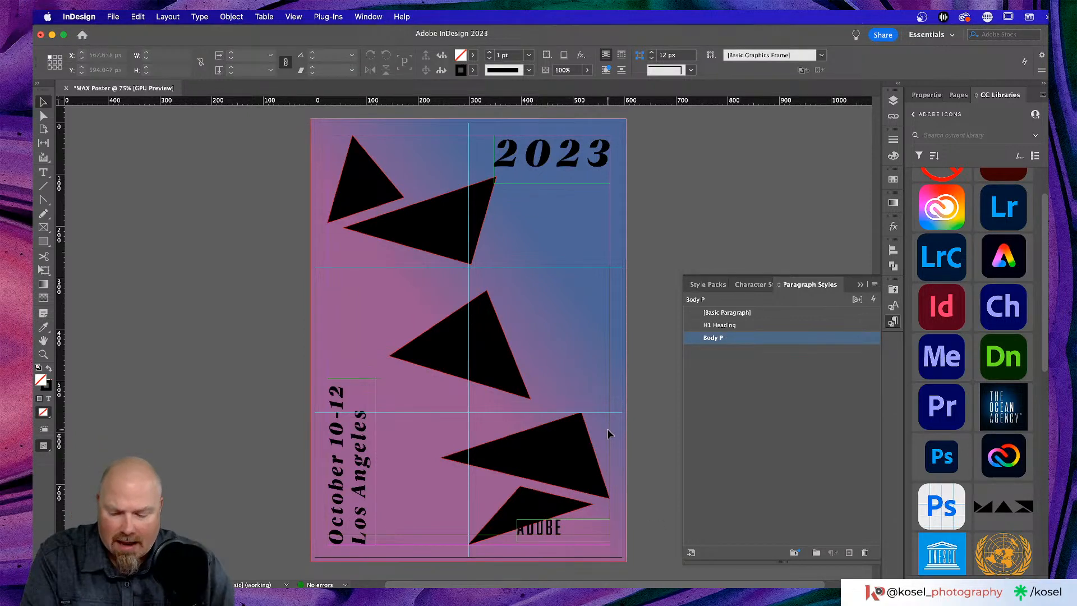
click(609, 536)
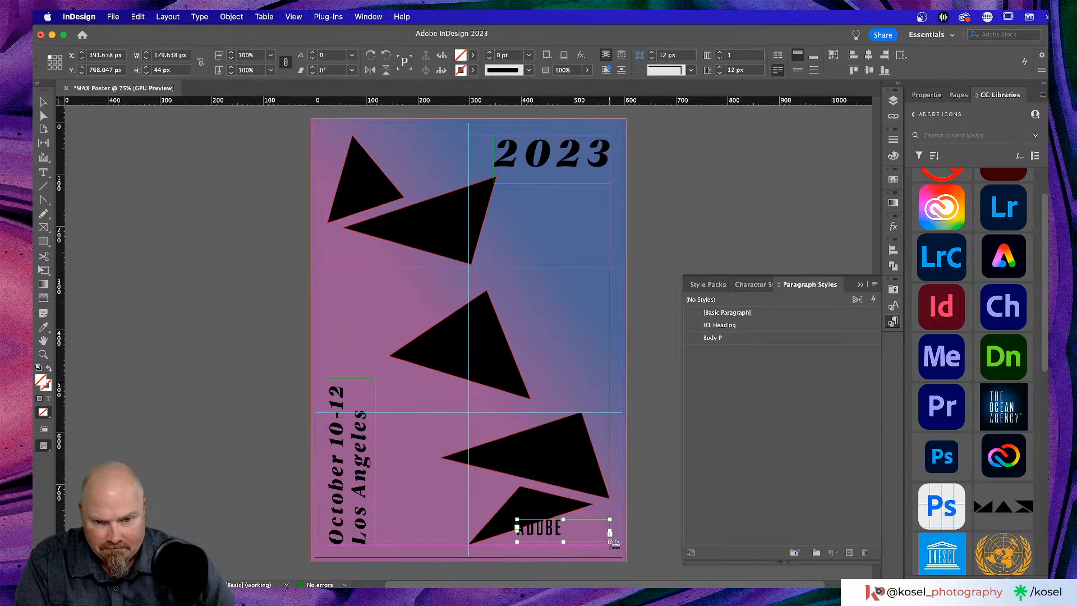
key(super+equal)
key(super+equal)
key(super+equal)
key(super+equal)
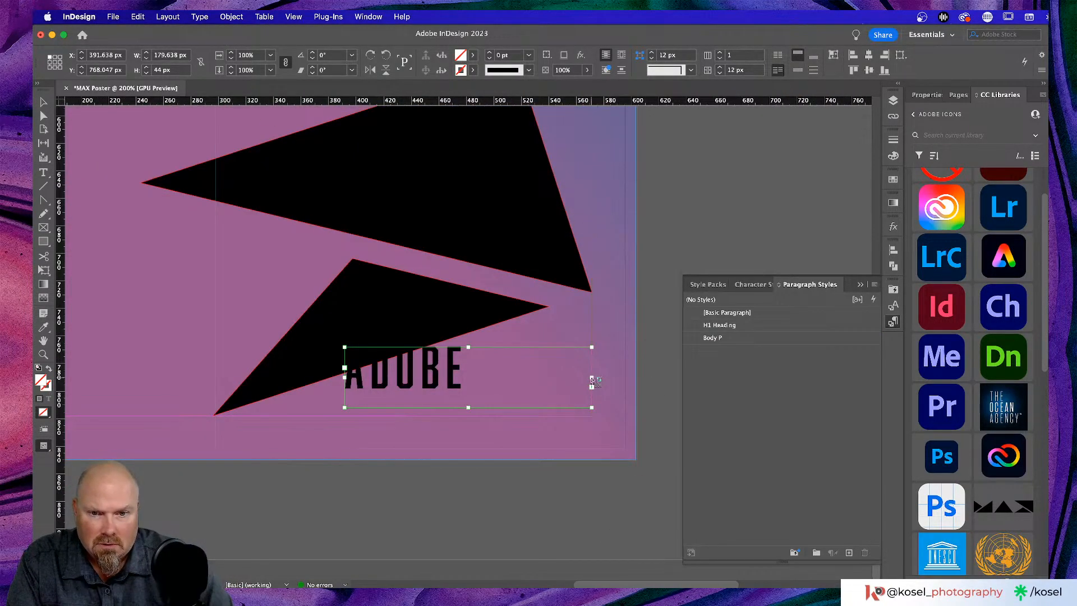
double_click(416, 401)
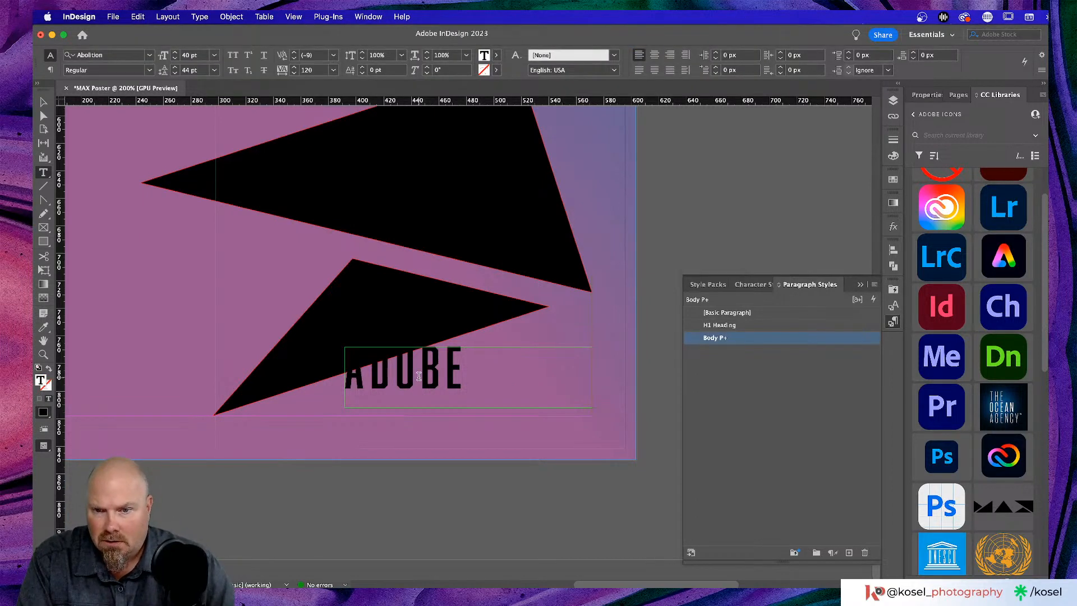
double_click(419, 385)
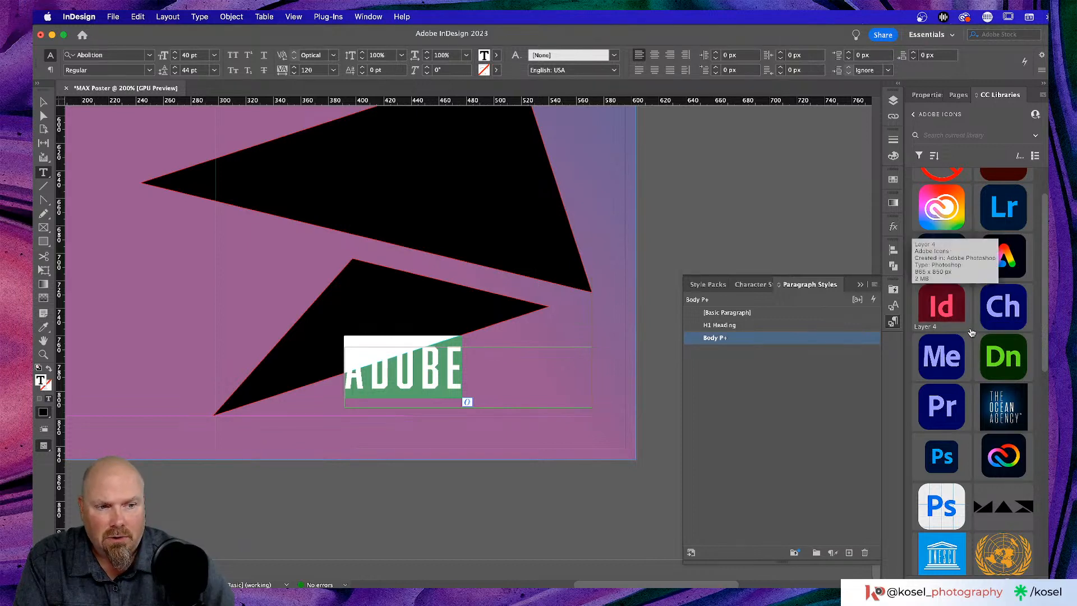
scroll(971, 333, up, 1)
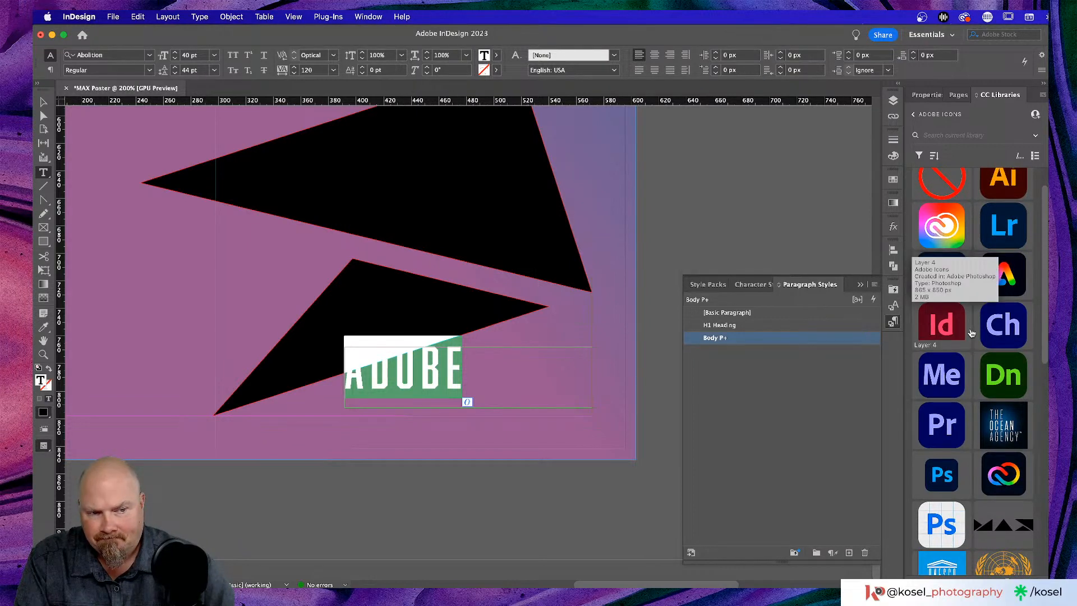
click(149, 55)
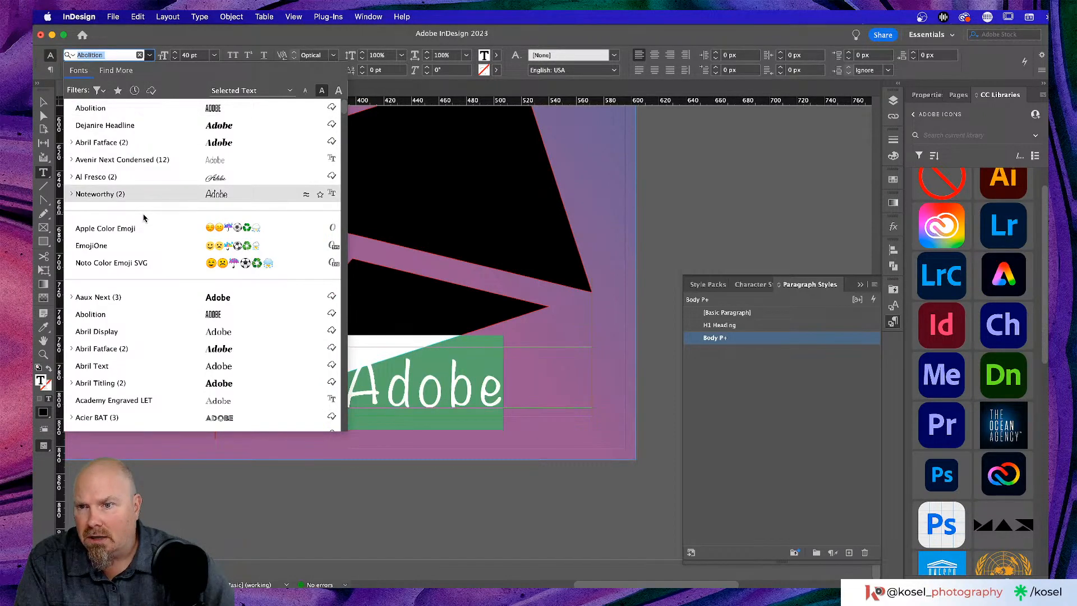
scroll(143, 218, down, 4)
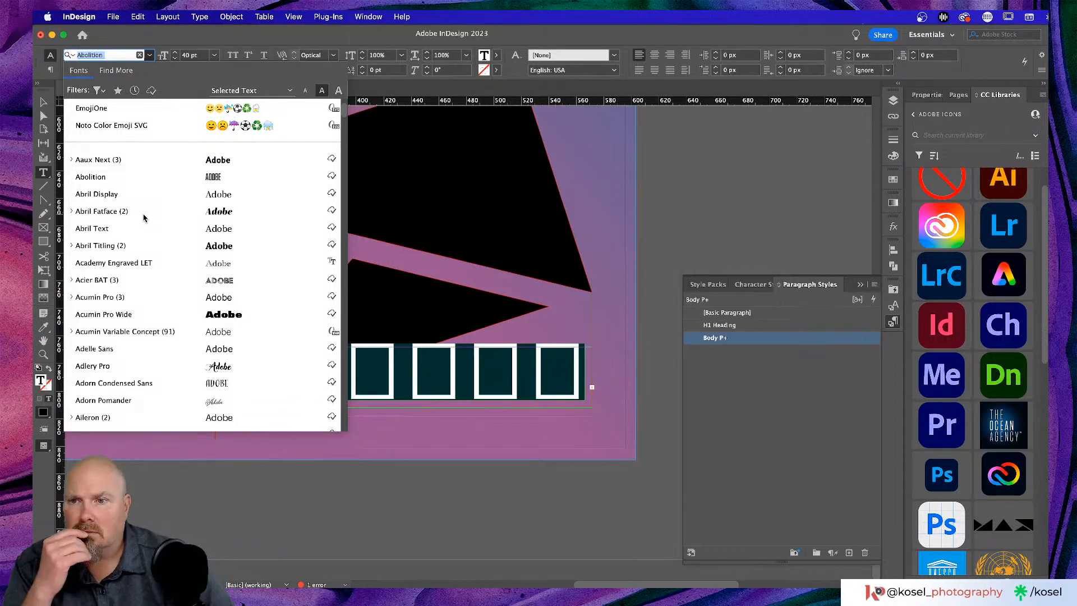
scroll(143, 218, down, 5)
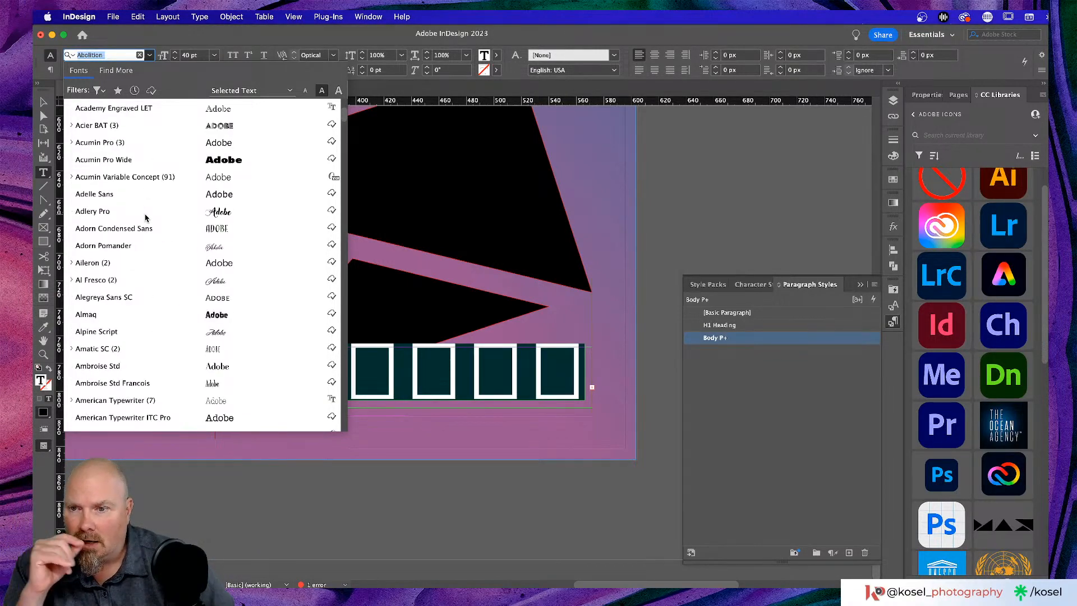
scroll(145, 218, down, 3)
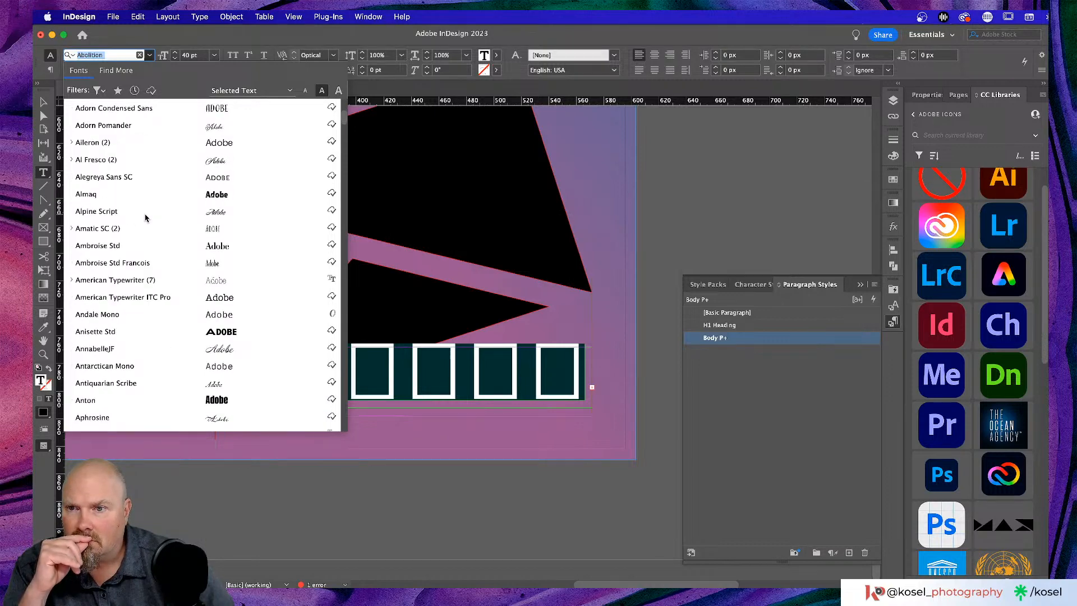
click(116, 178)
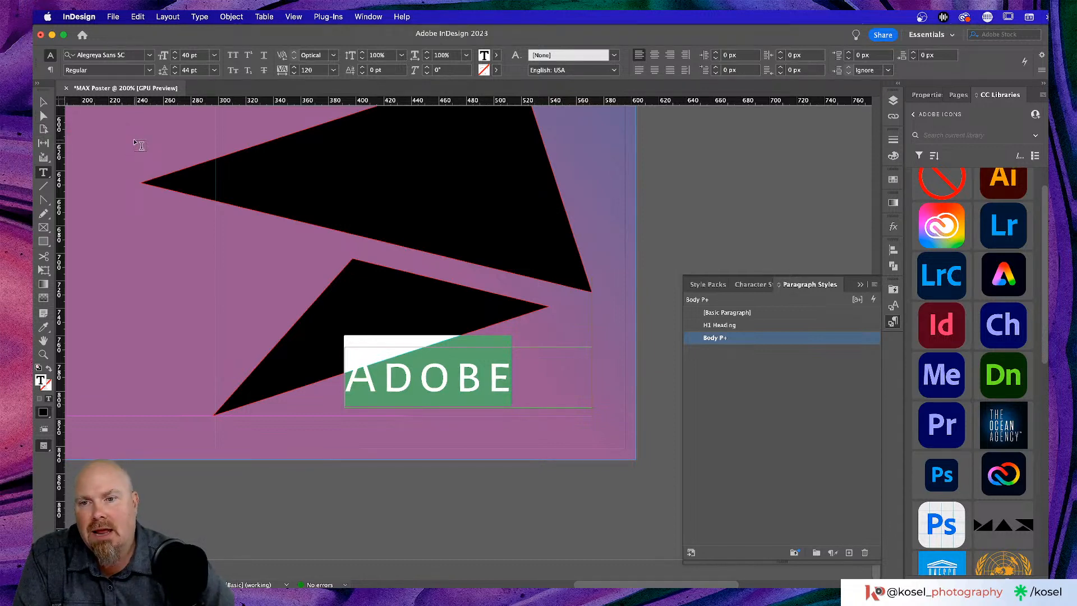
- Shrink the Adobe frame to about 121 px wide around its text and move it into the lower-right margin corner
click(43, 102)
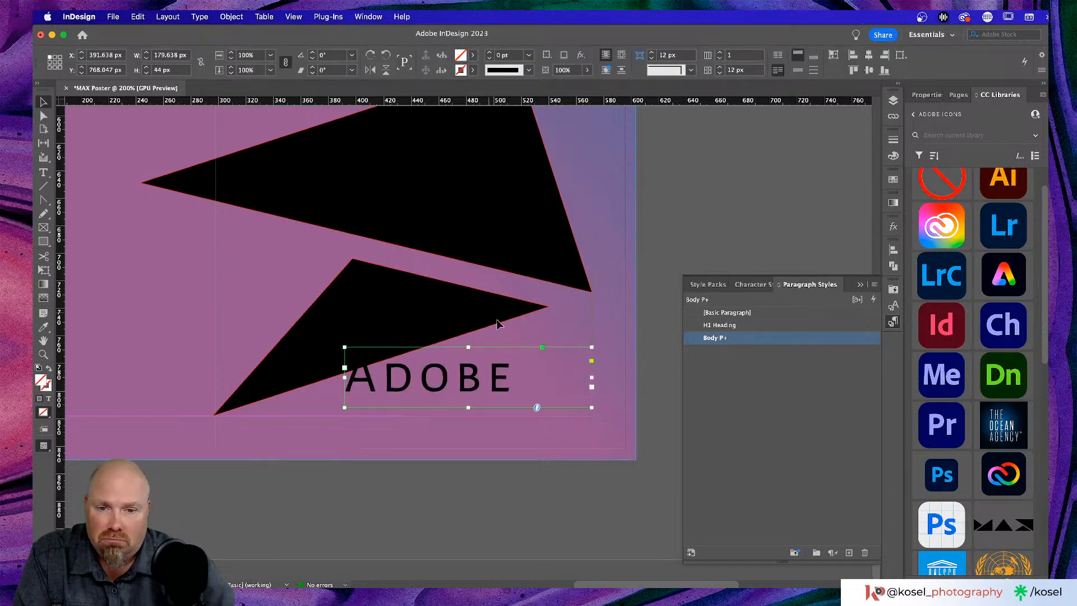
double_click(592, 378)
drag(474, 385, 552, 388)
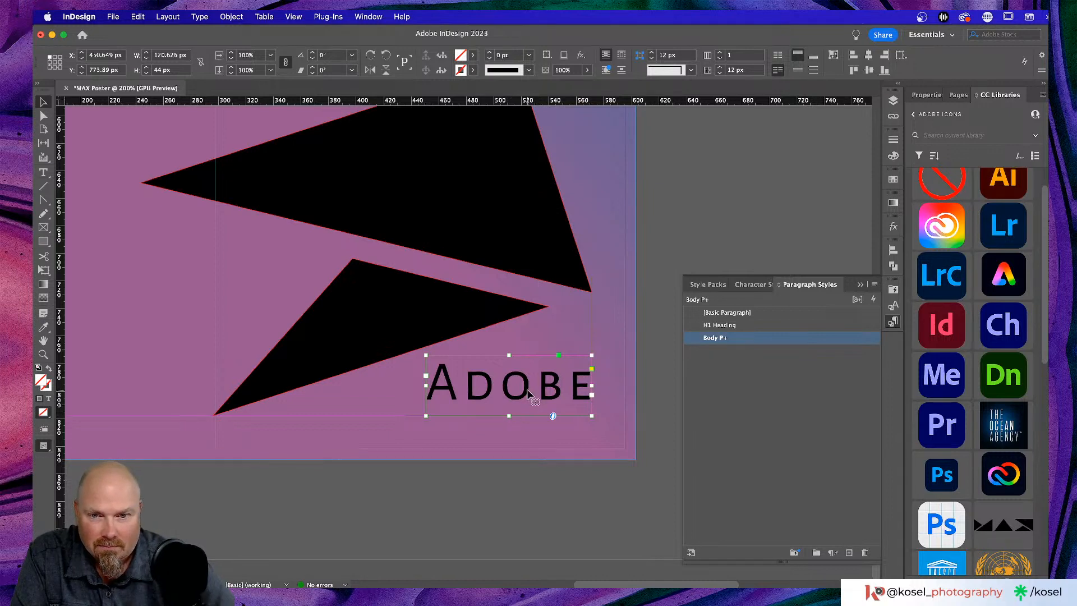
- Create a paragraph style from the Adobe text, name it Adobe, and base it on [No Paragraph Style]
click(848, 553)
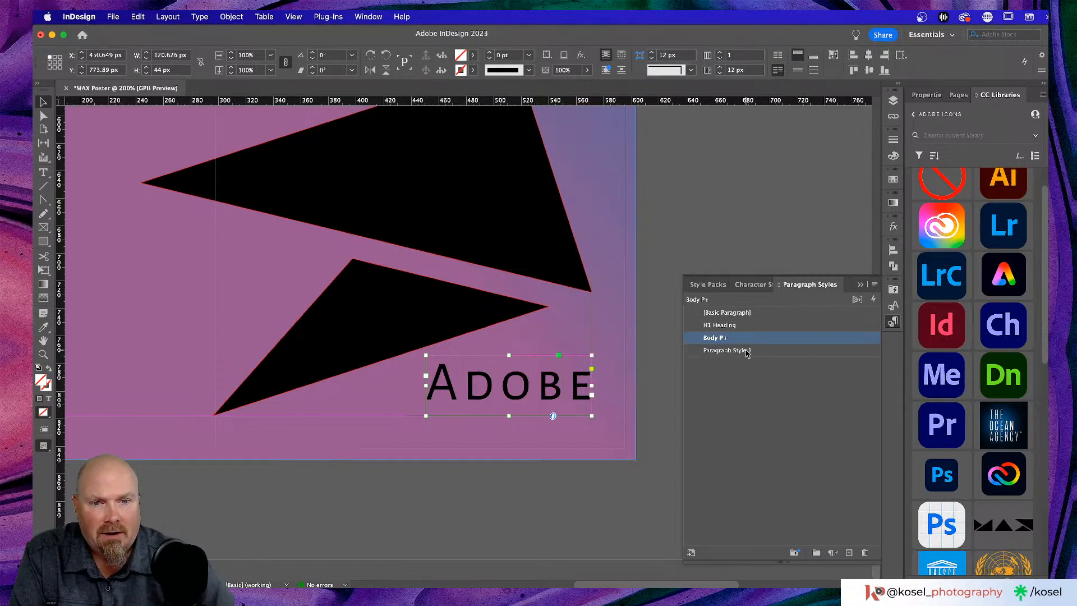
double_click(727, 350)
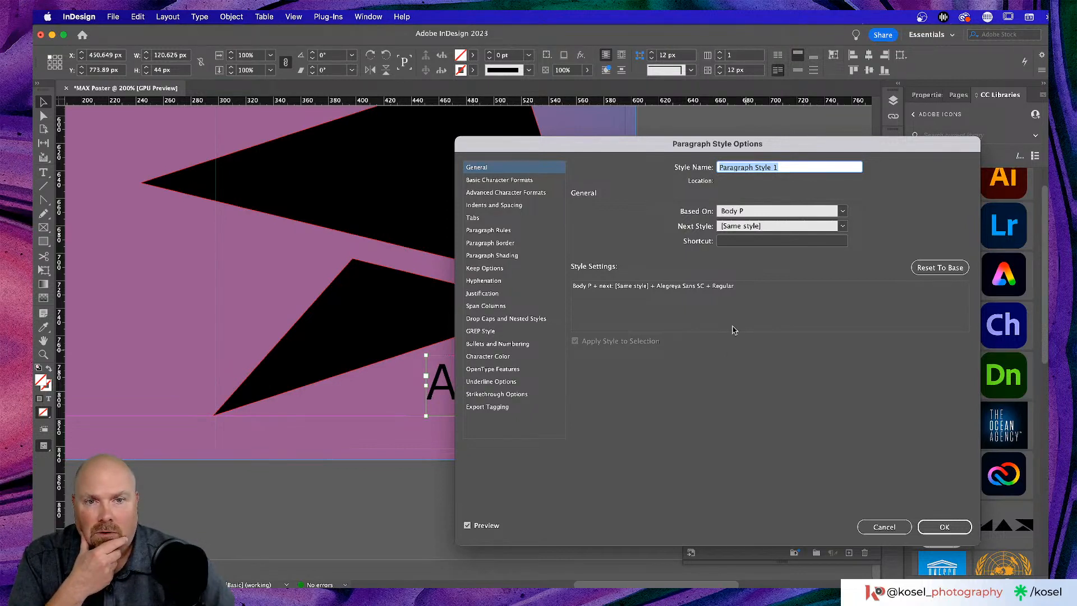
text(Adobe)
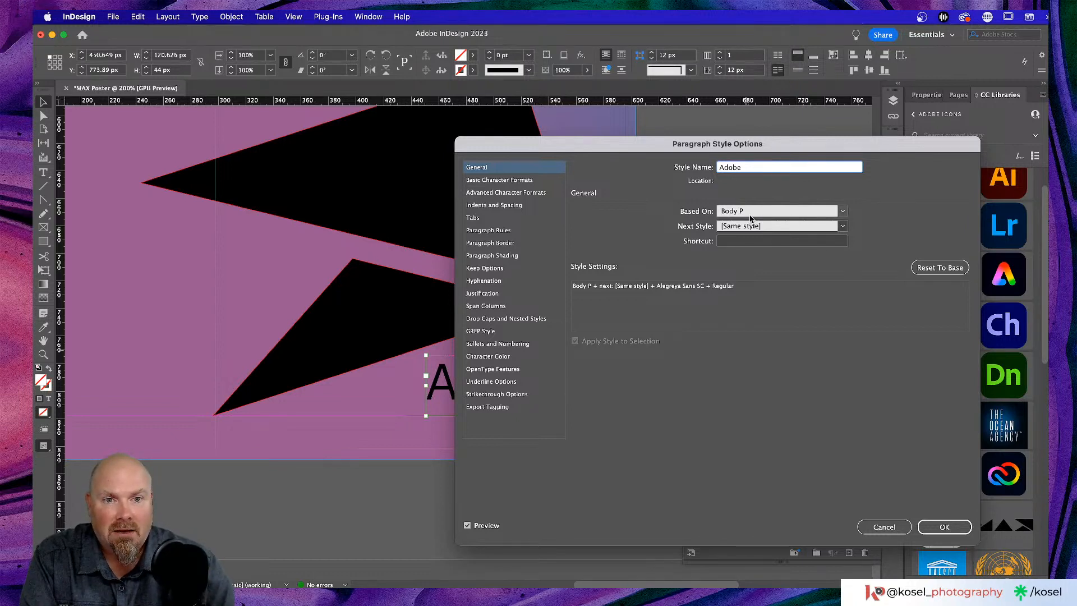
click(840, 212)
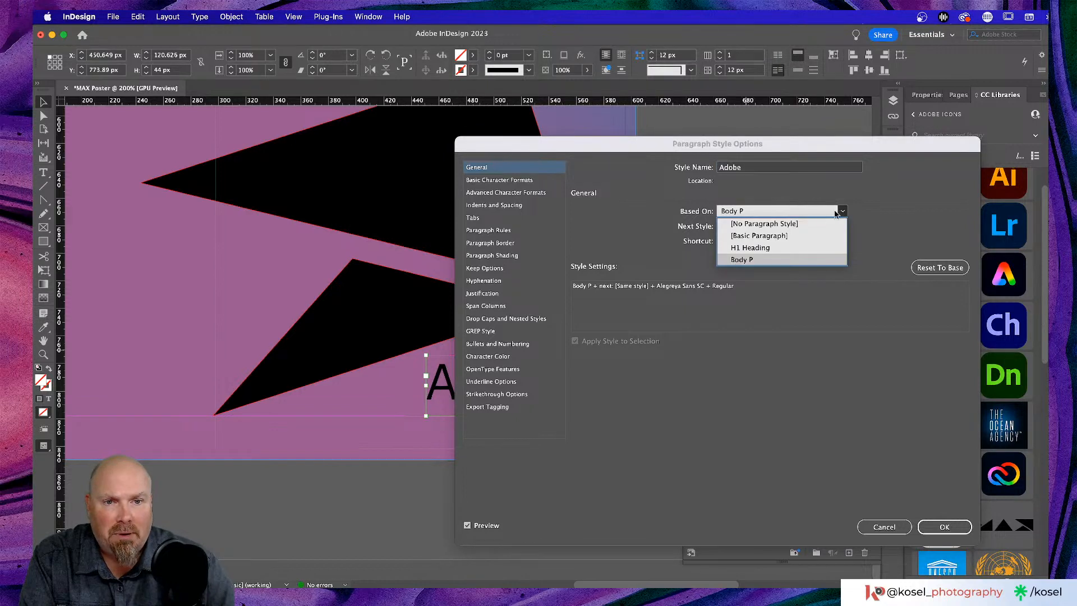
click(779, 224)
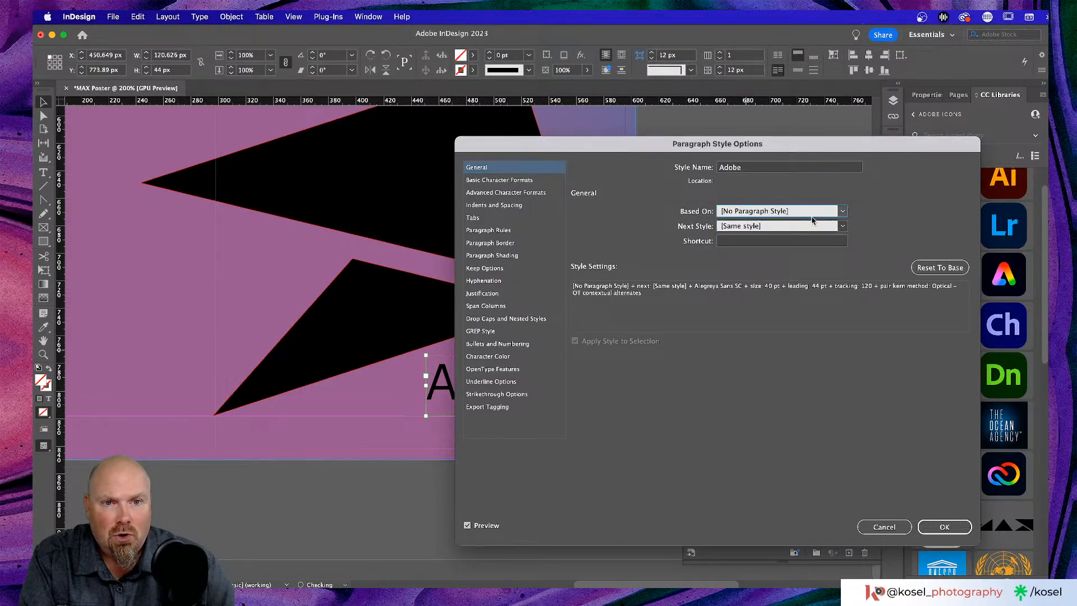
click(842, 211)
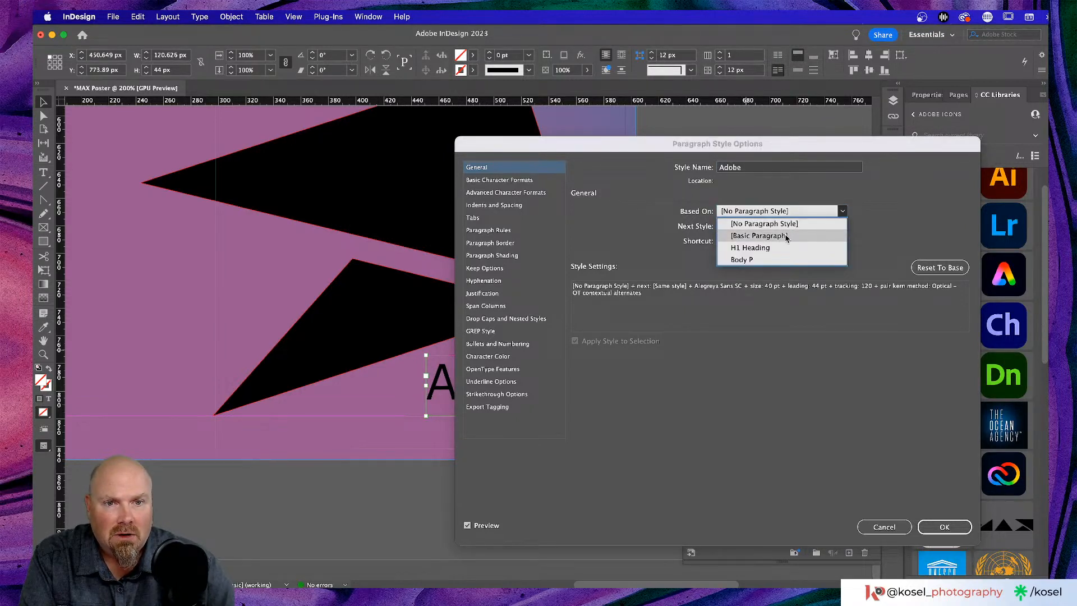
click(829, 358)
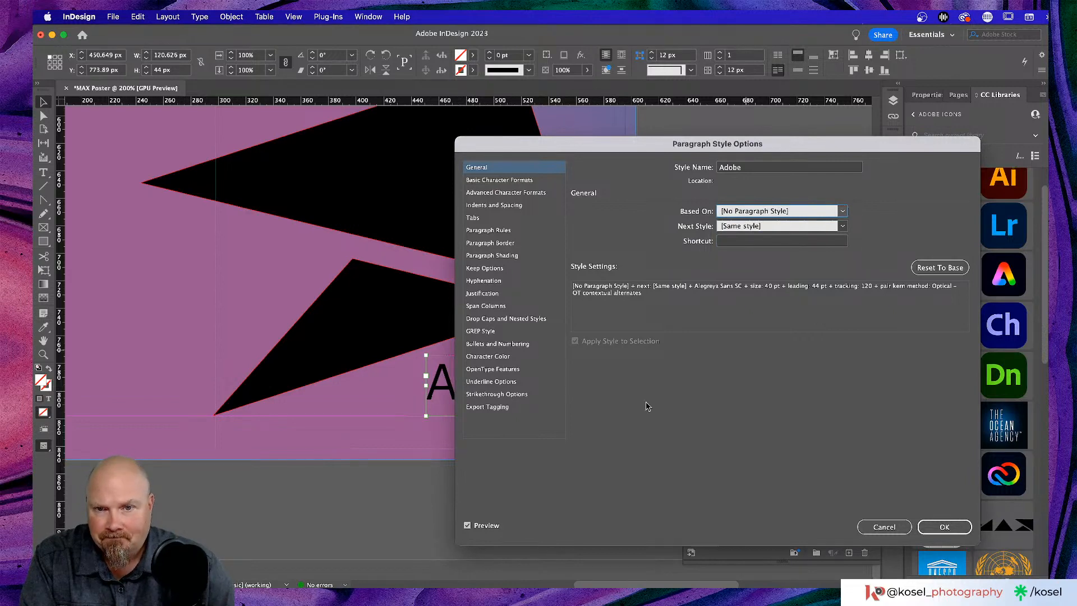
- Set the Adobe style's tracking to 100 and leading to 38 pt, and apply the style options
click(508, 180)
drag(686, 147, 800, 142)
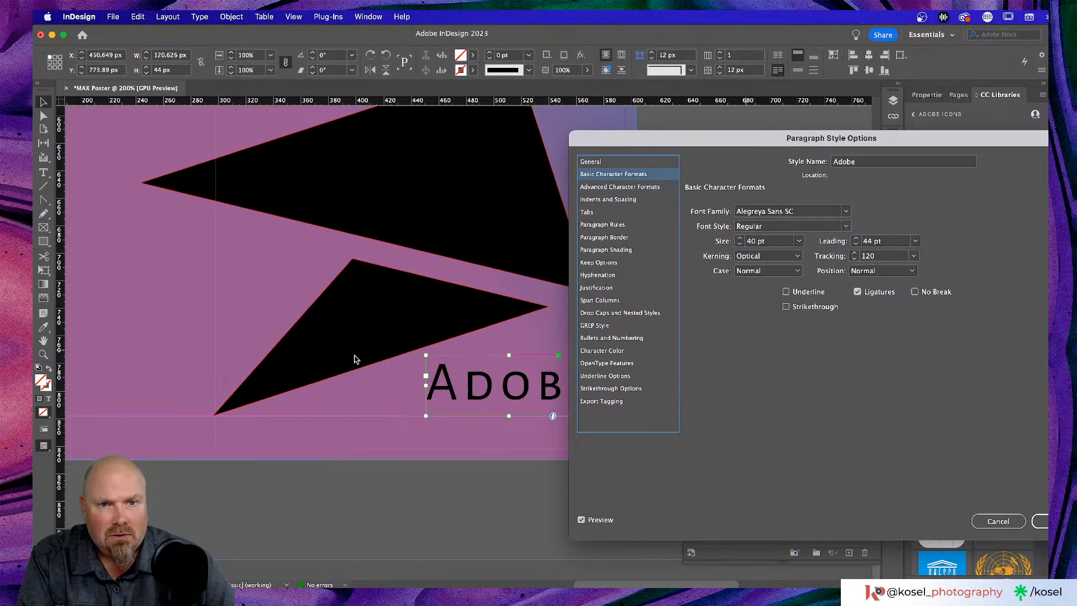
drag(819, 148, 857, 91)
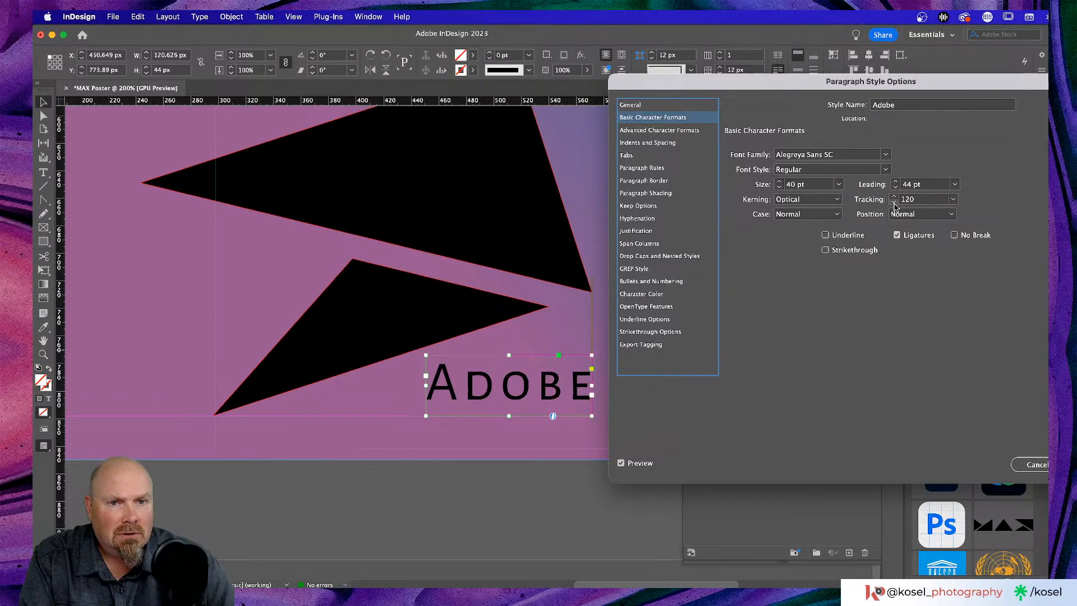
click(894, 202)
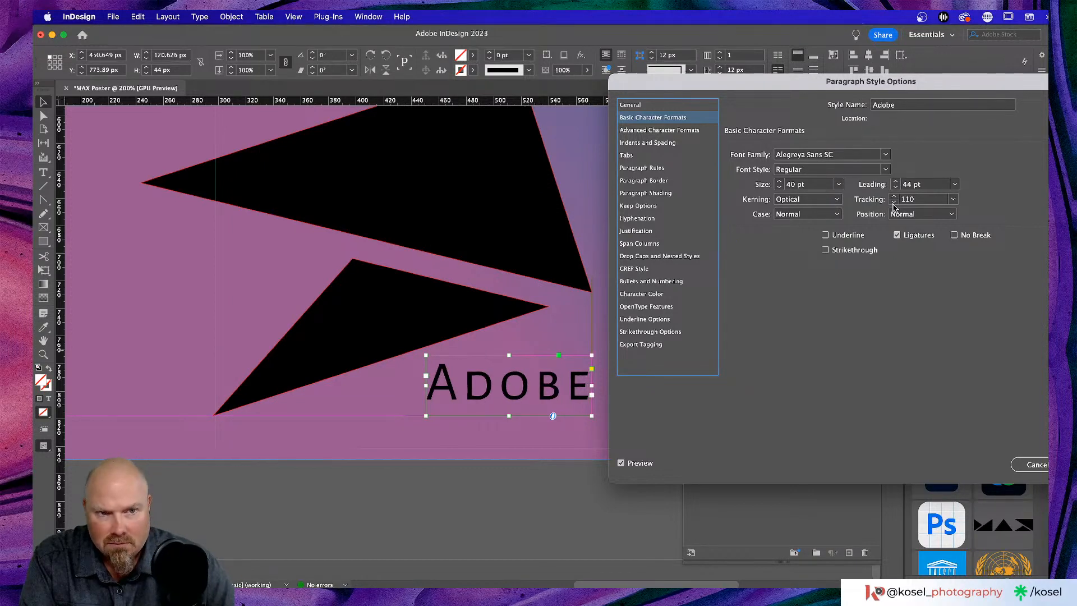
click(894, 202)
click(894, 187)
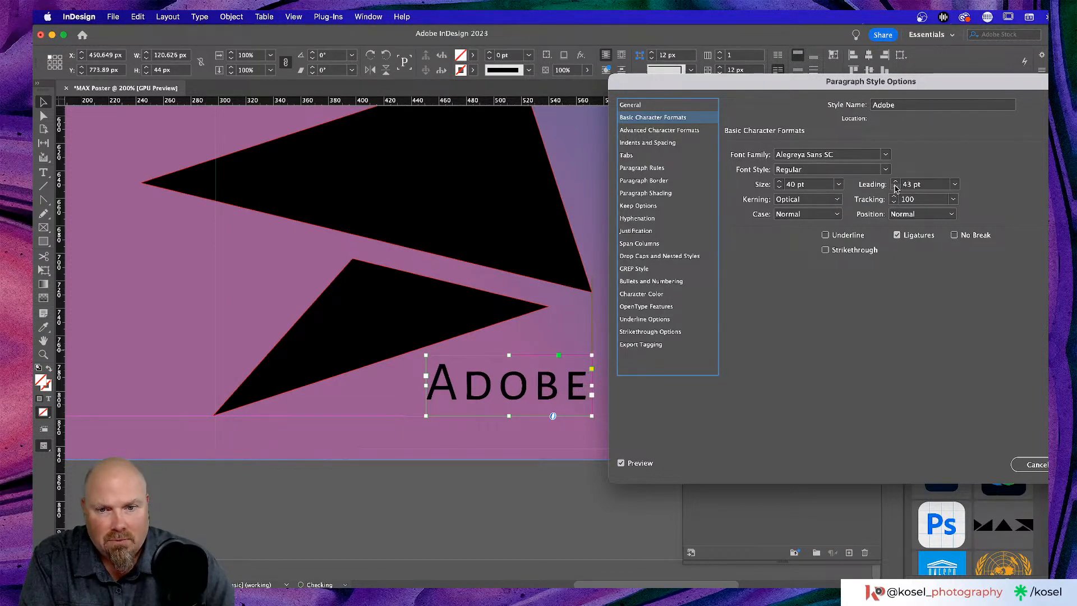
click(896, 188)
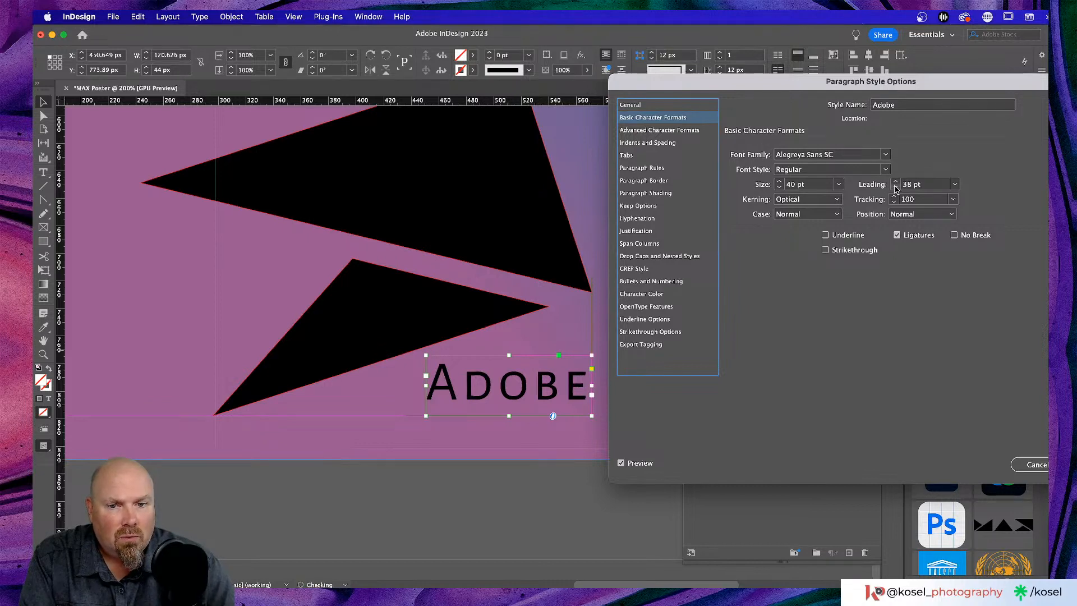
click(896, 187)
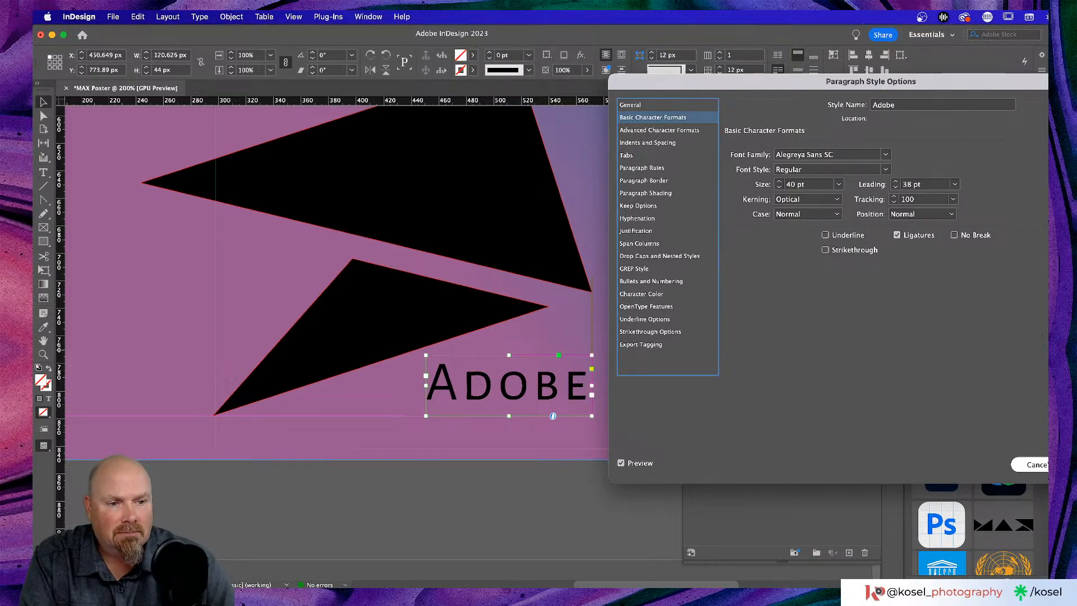
key(Return)
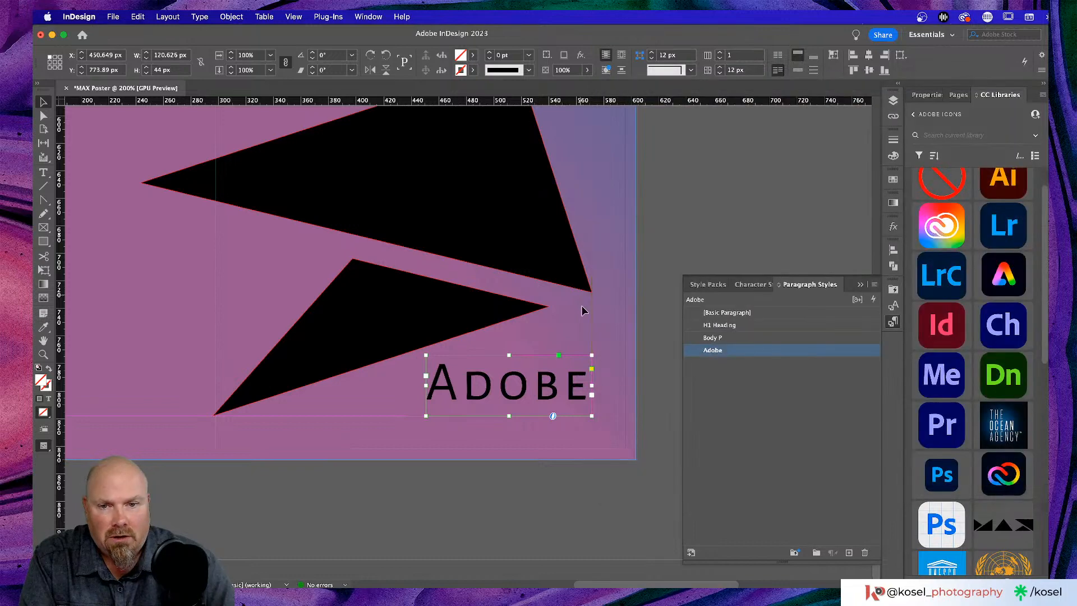
- Select all the Adobe text and reduce the leading in the Adobe paragraph style to 31 pt
double_click(523, 380)
key(super+a)
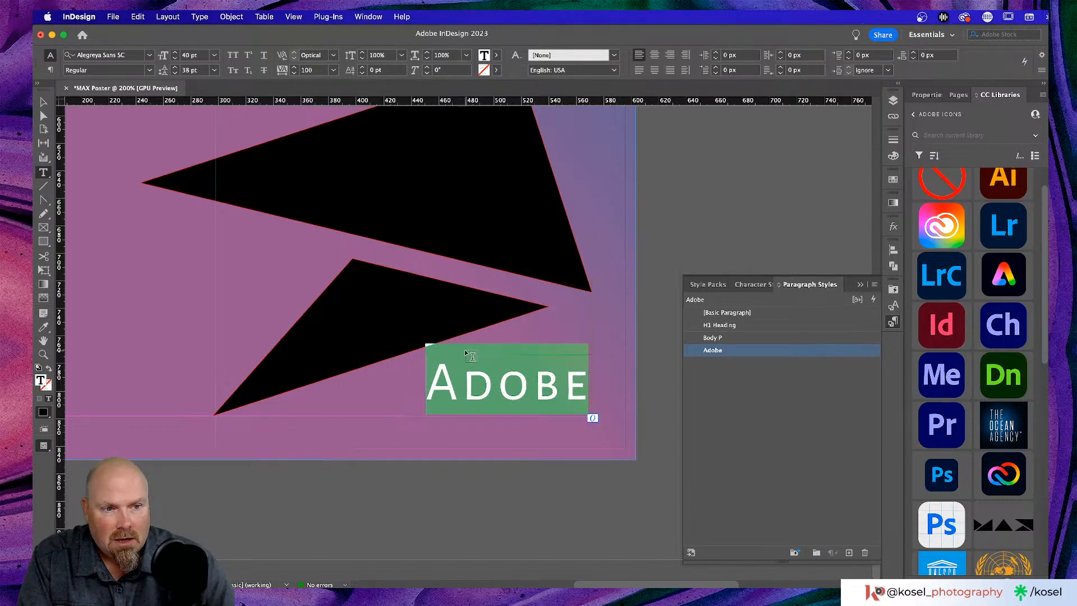
scroll(470, 355, right, 10)
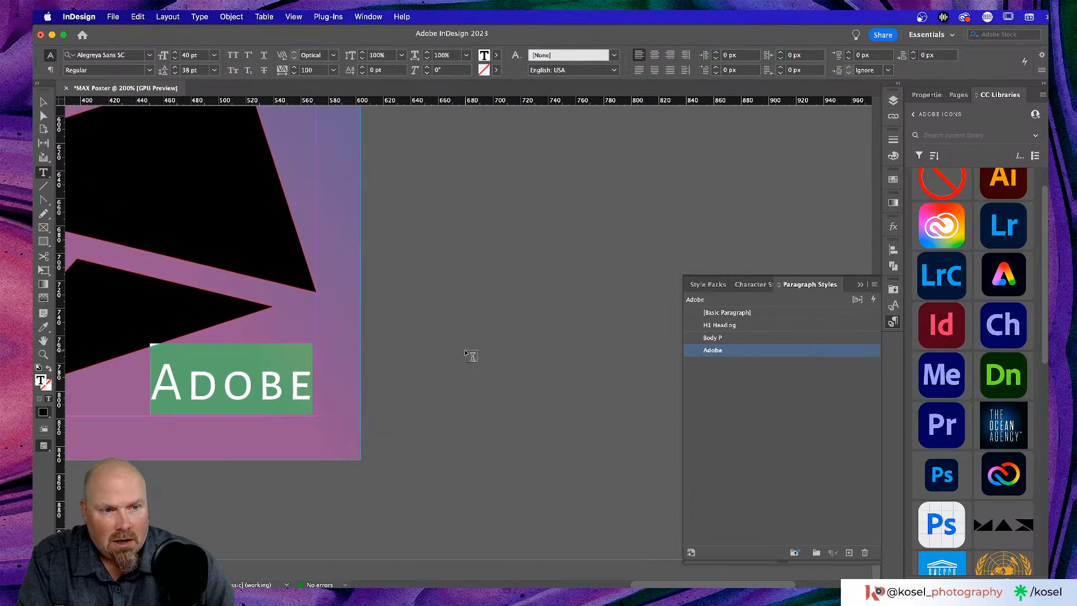
scroll(470, 355, left, 1)
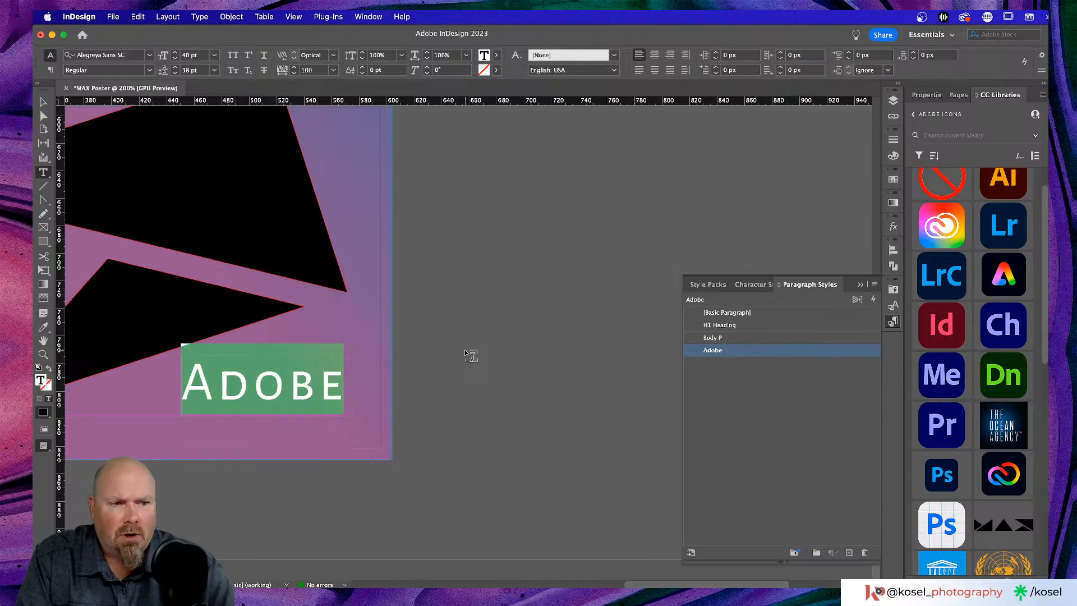
scroll(404, 372, up, 5)
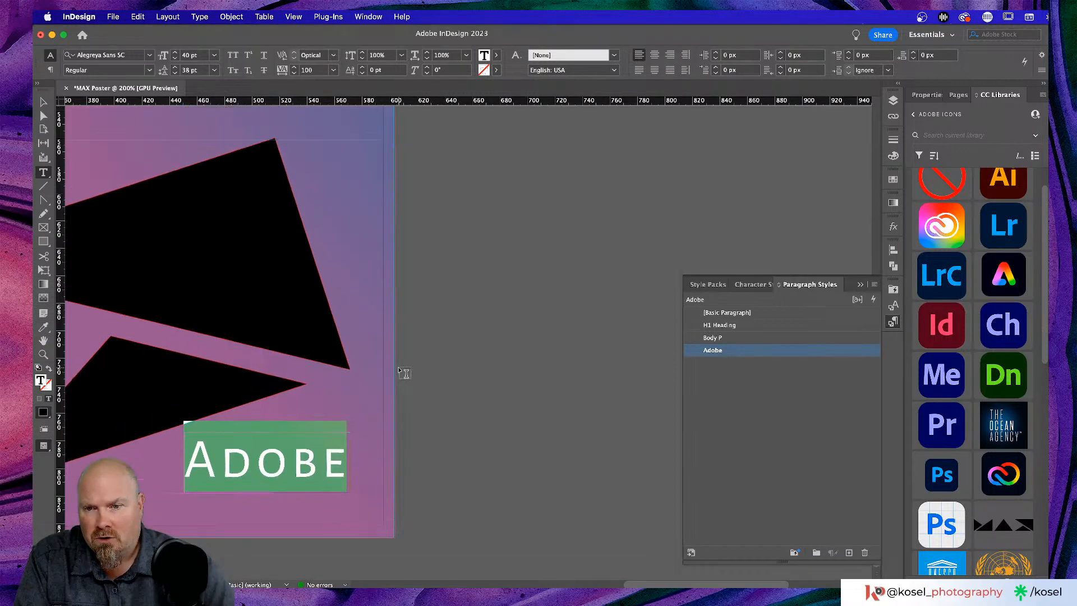
scroll(386, 381, down, 5)
scroll(386, 381, left, 3)
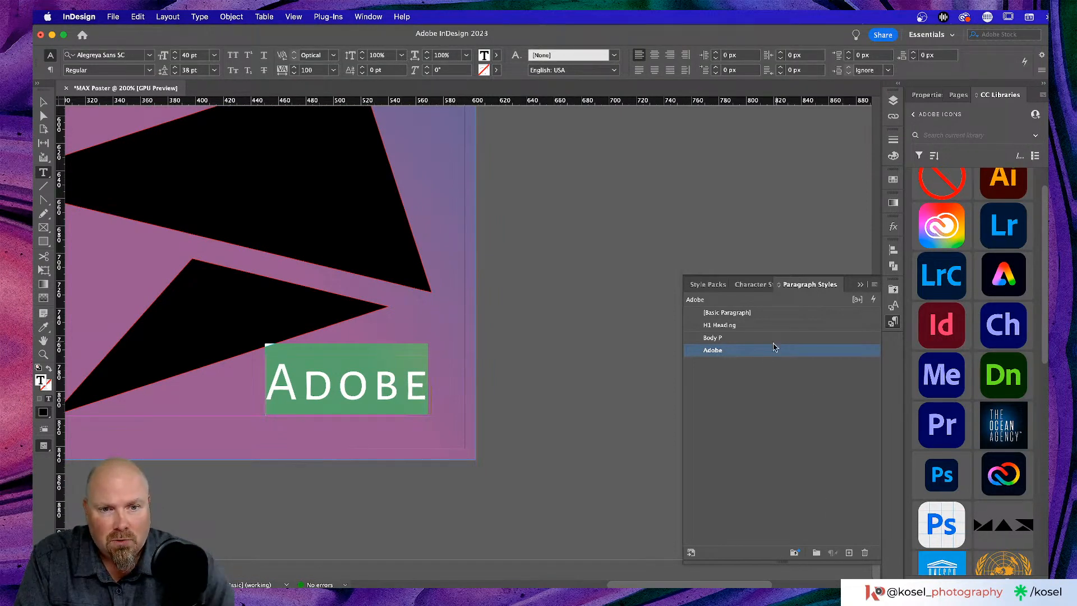
double_click(723, 351)
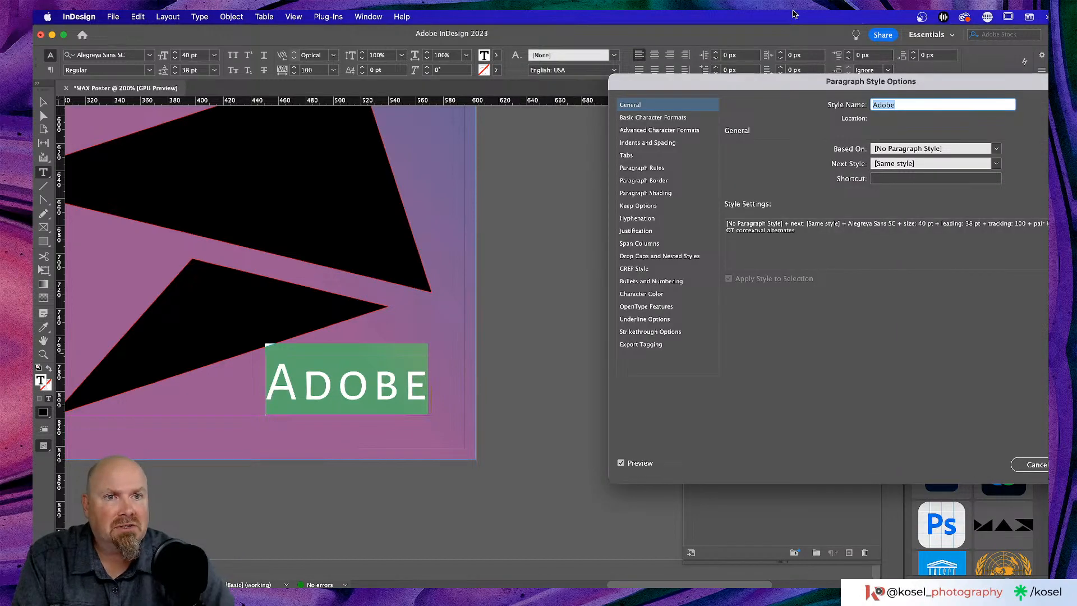
drag(671, 88, 688, 86)
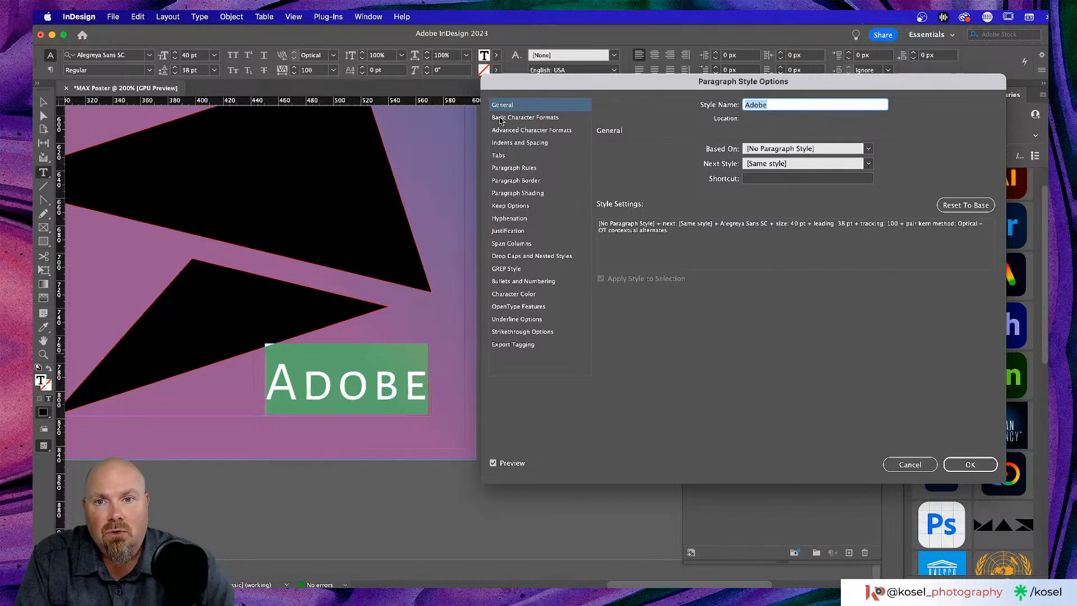
click(514, 118)
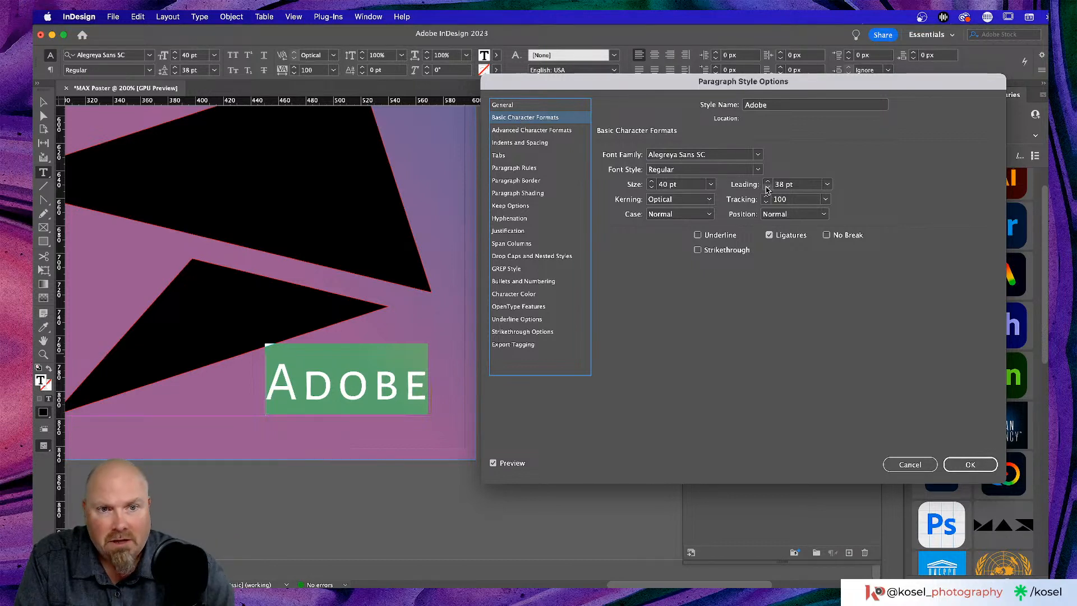
click(766, 188)
click(767, 187)
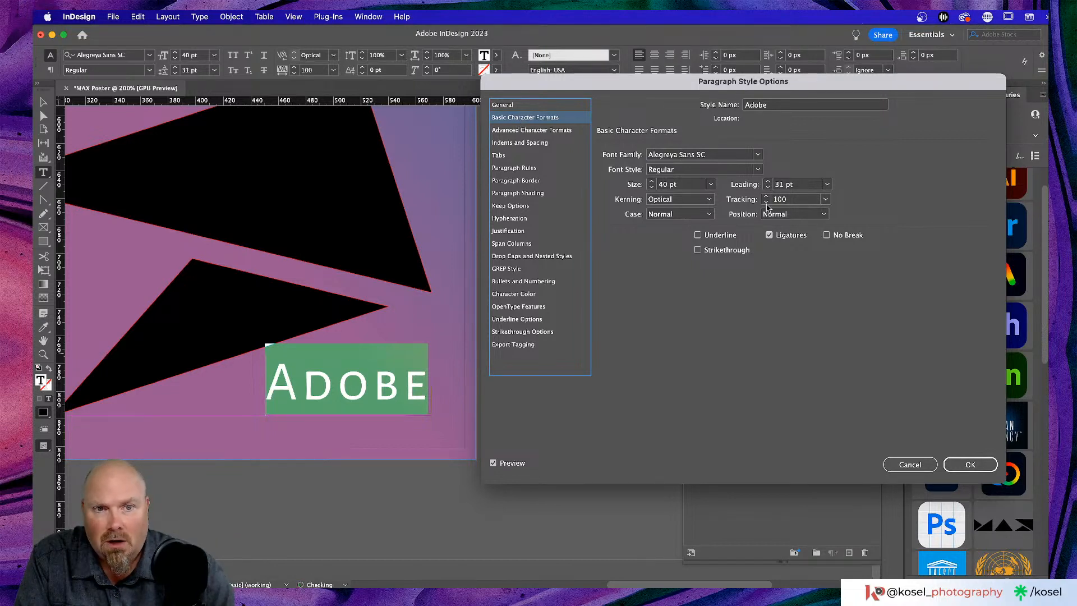
- Set the tracking of the Adobe paragraph style to 0 and apply the style options
click(766, 203)
click(767, 202)
click(767, 203)
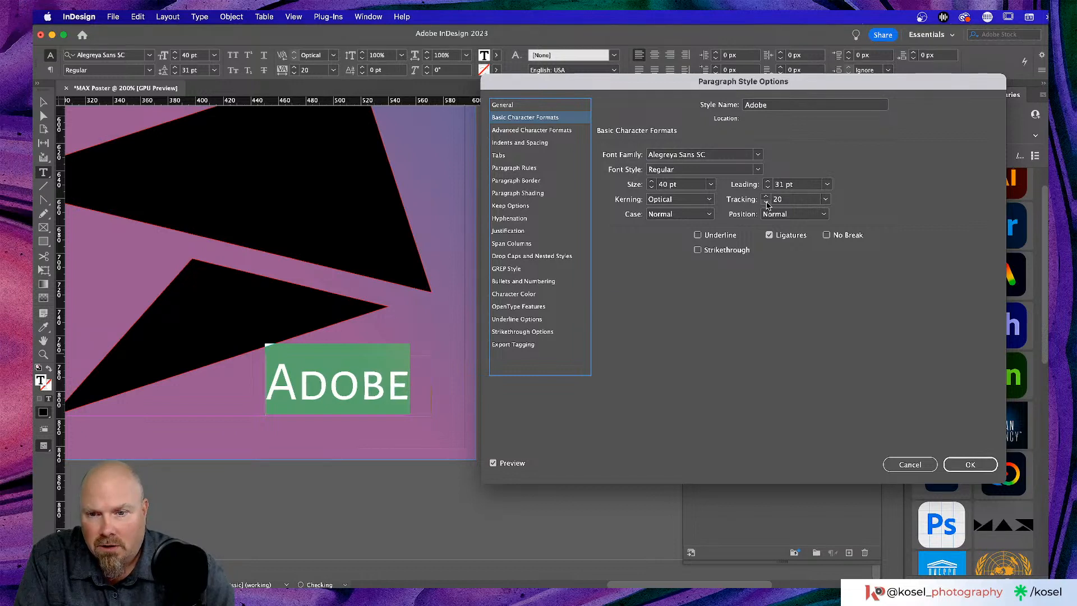
click(766, 203)
click(766, 203)
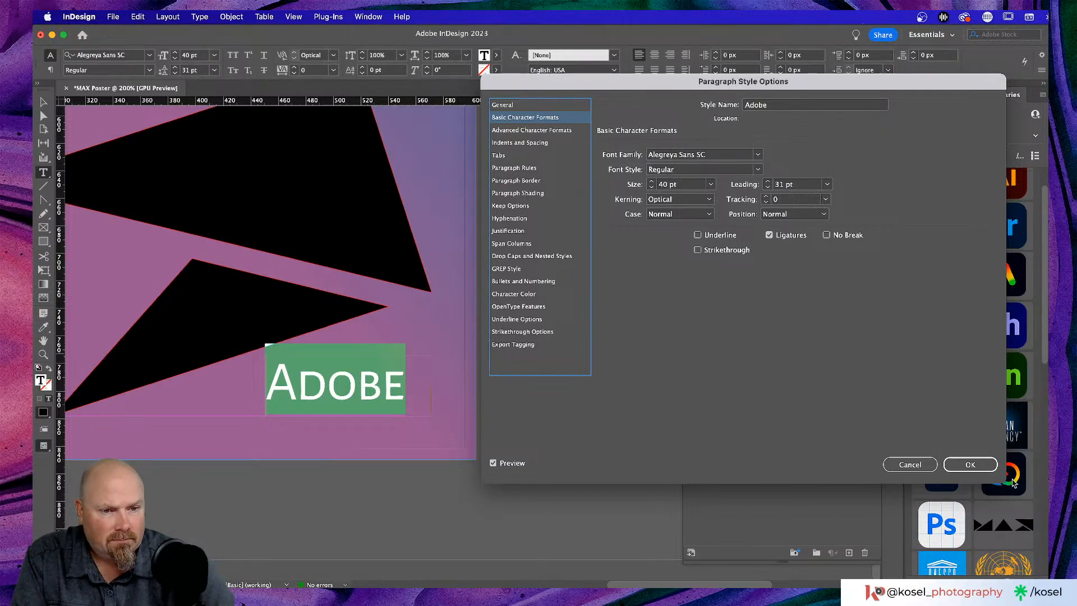
click(980, 468)
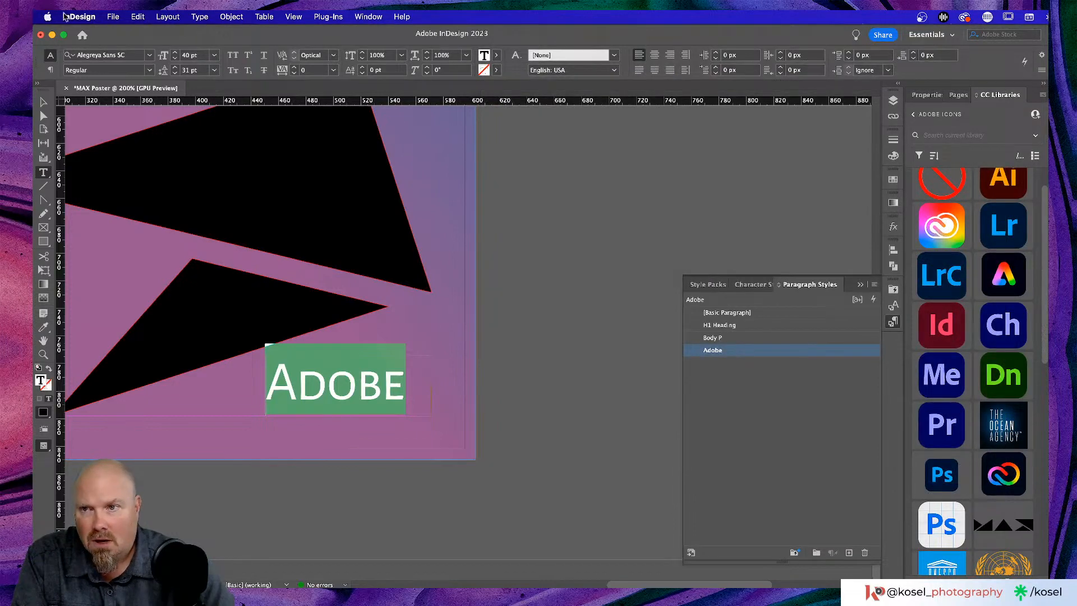
- Fit the Adobe frame tightly around its text, about 101 by 32 px, move it down into the lower-right margin corner, and deselect it
click(45, 102)
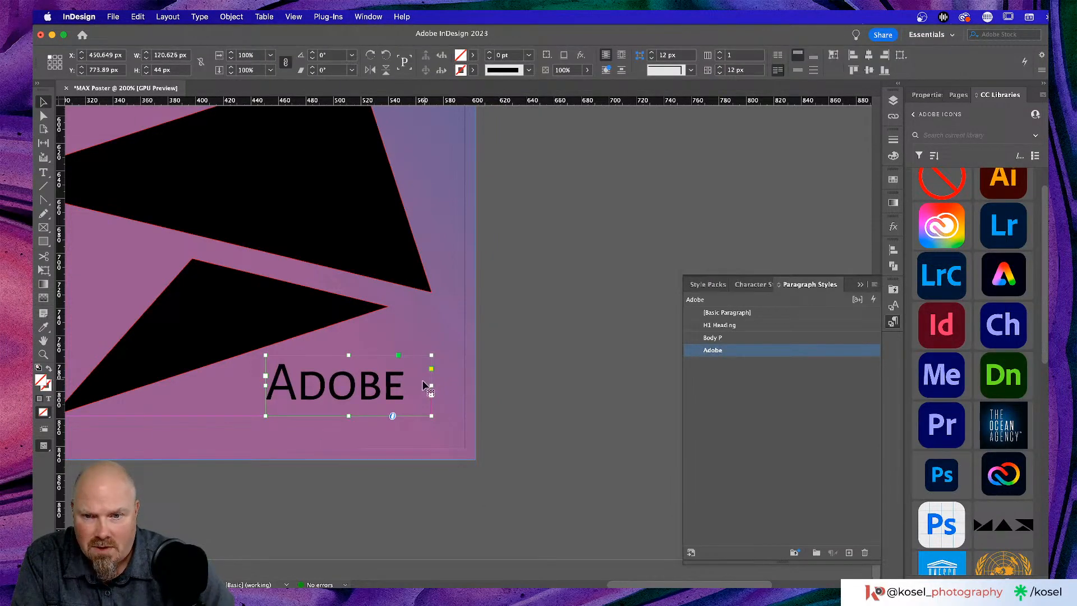
drag(431, 386, 364, 398)
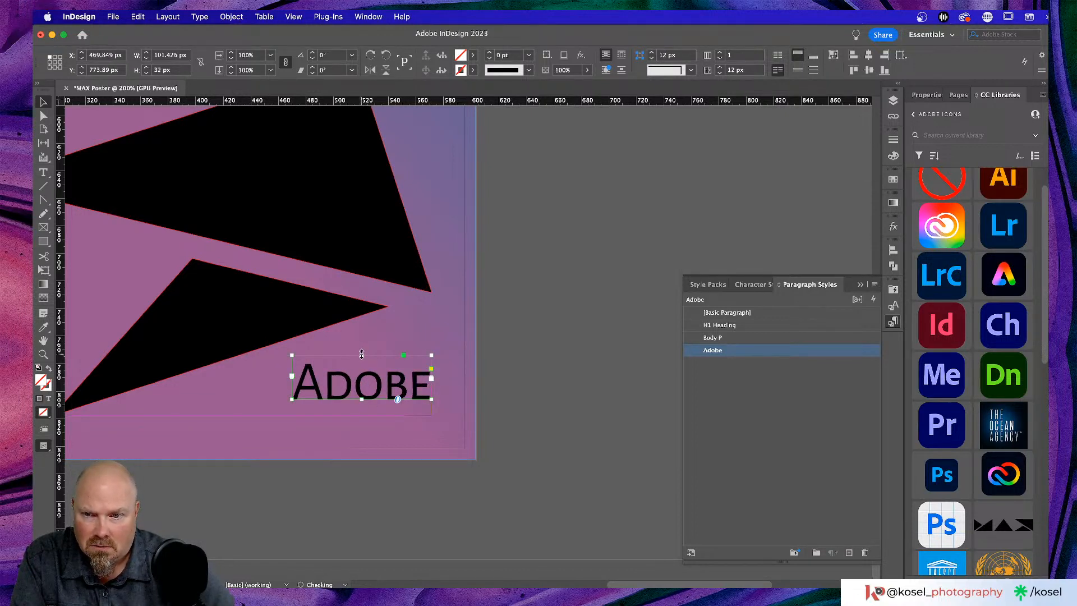
drag(370, 380, 369, 395)
click(537, 378)
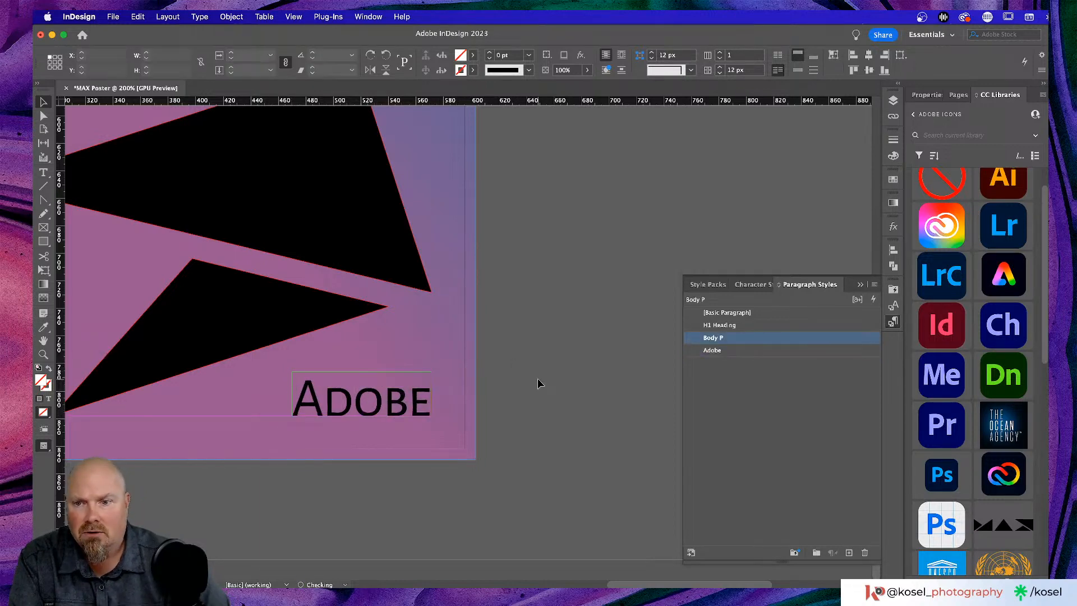
scroll(537, 377, up, 3)
scroll(538, 378, left, 2)
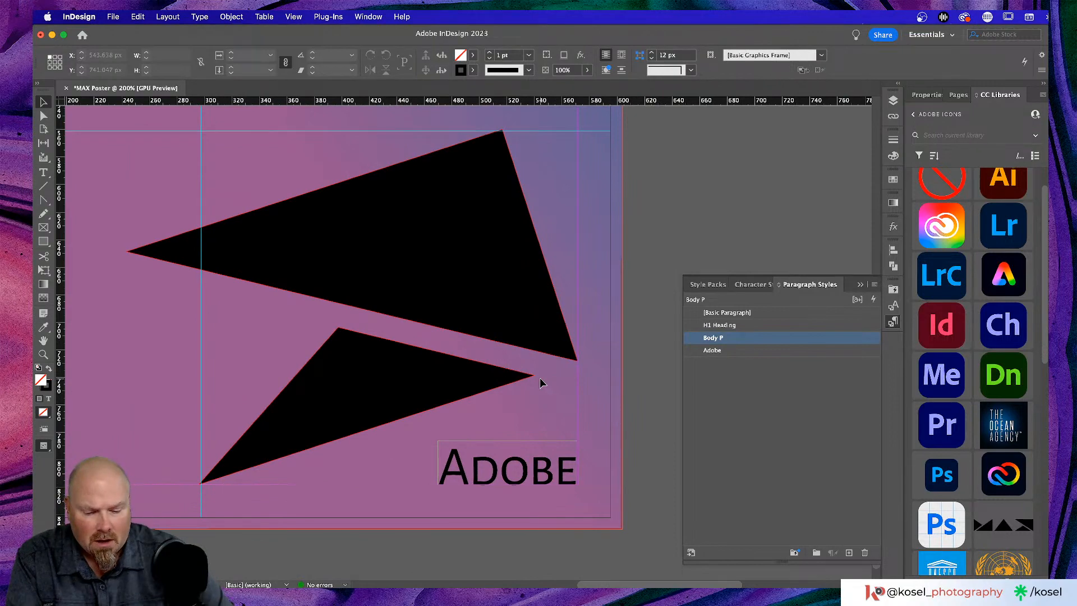
key(super+0)
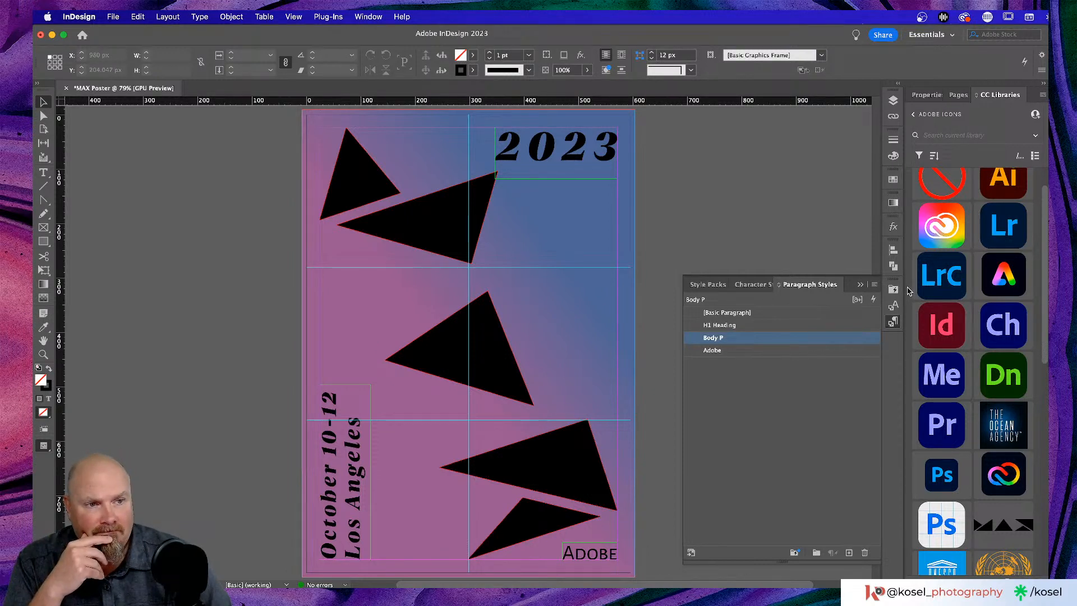
scroll(953, 365, up, 2)
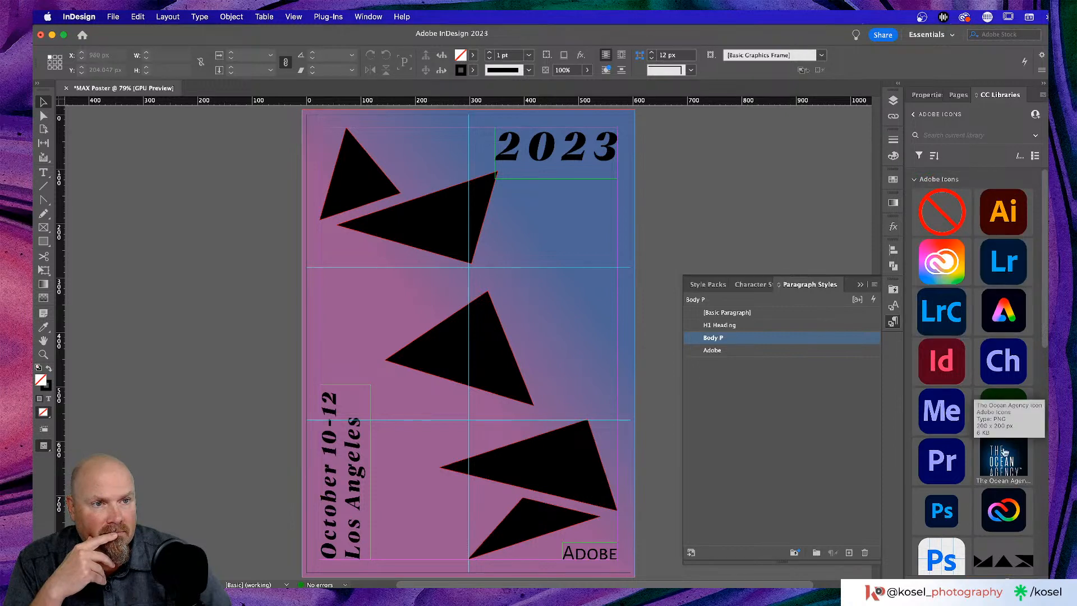
scroll(1033, 306, down, 4)
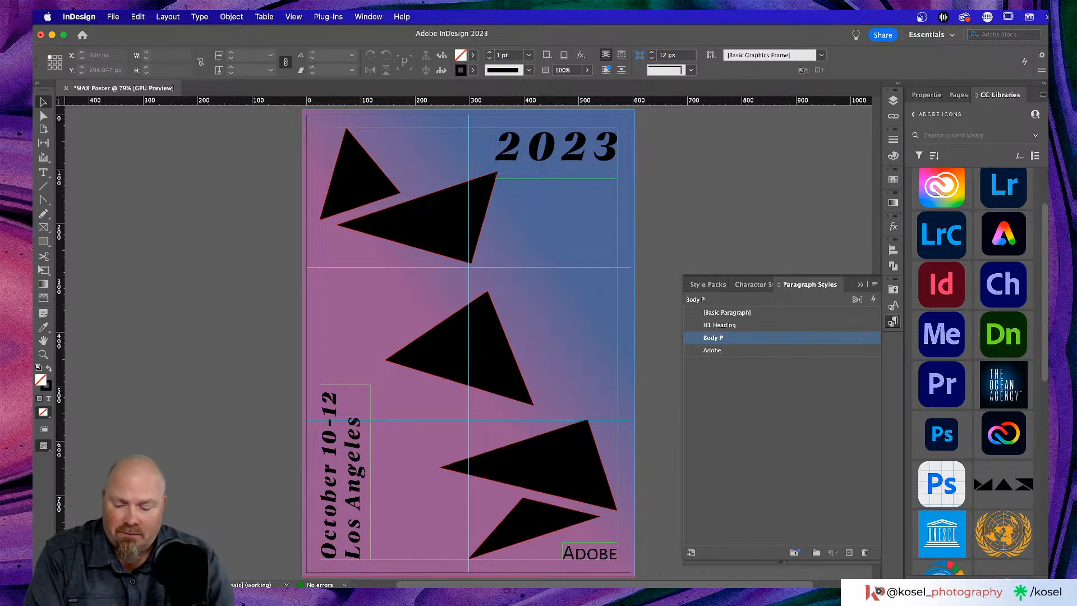
- Switch to Chrome and close the "A Test Project!" Behance page
key(super+Tab)
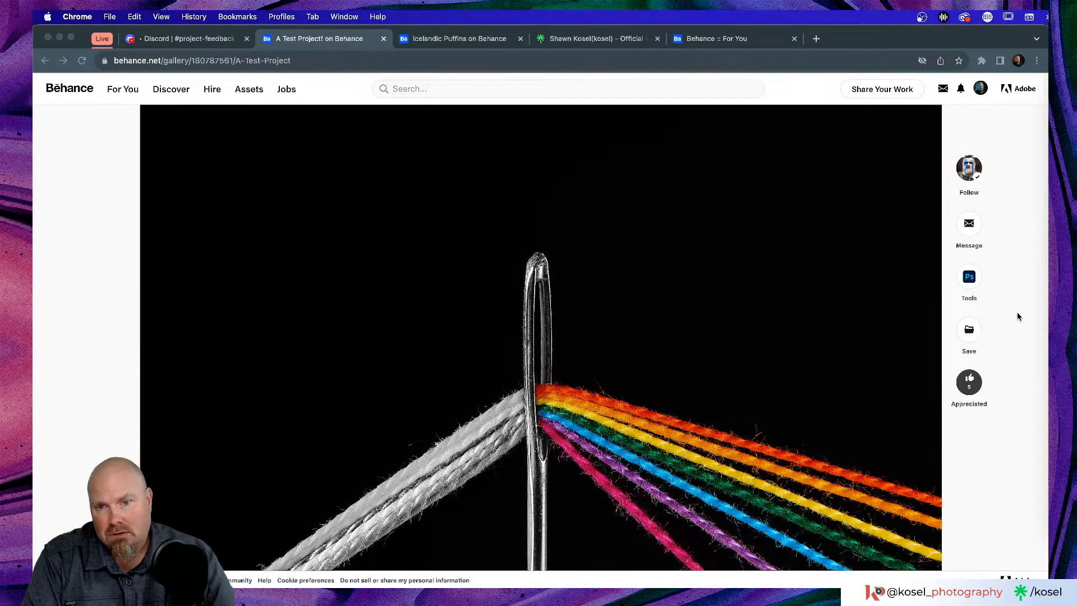
click(383, 38)
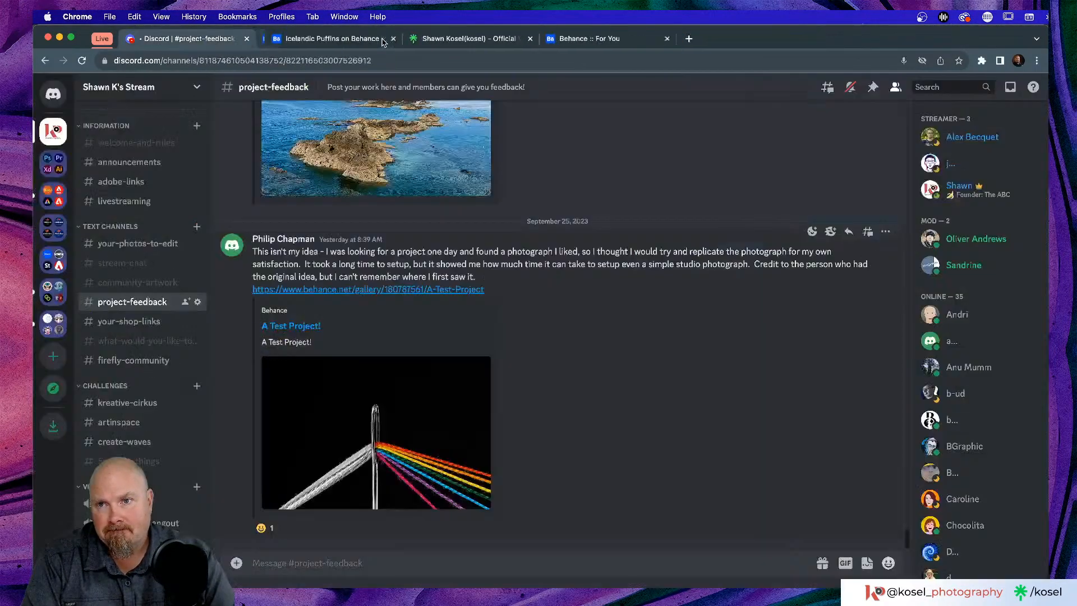
- Switch to Finder, move and enlarge its window, and open the Adobe Illustrator 2023 folder in Applications
key(super+Tab)
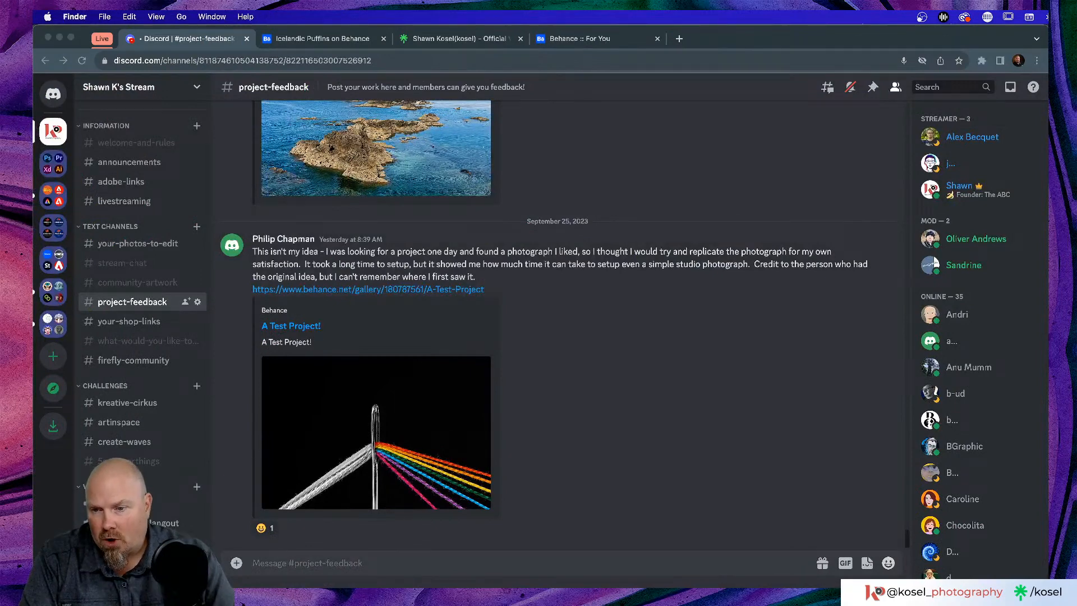
drag(833, 54, 472, 66)
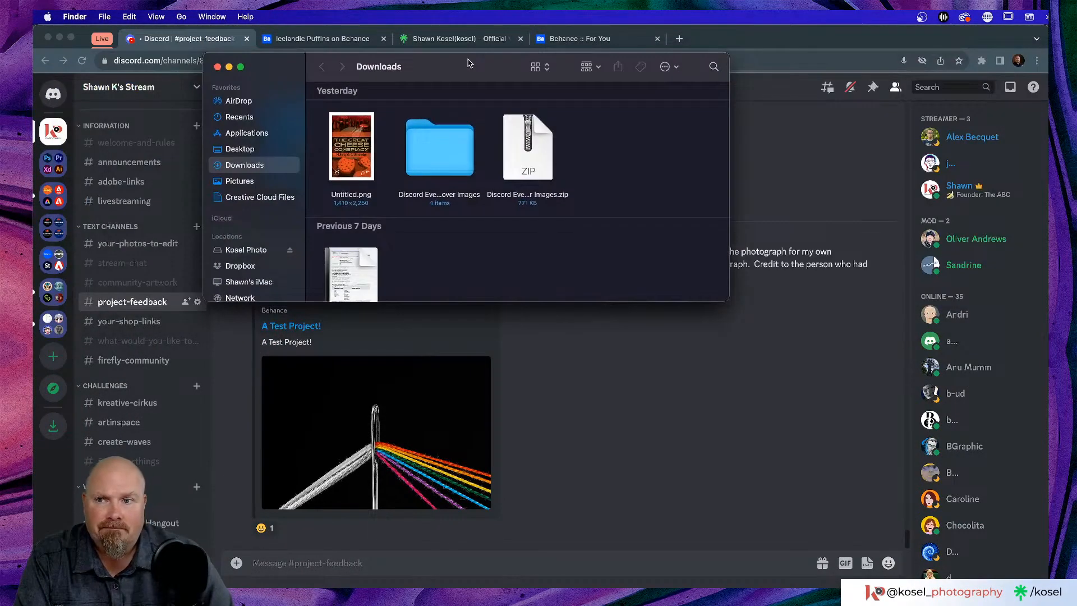
drag(723, 297, 874, 410)
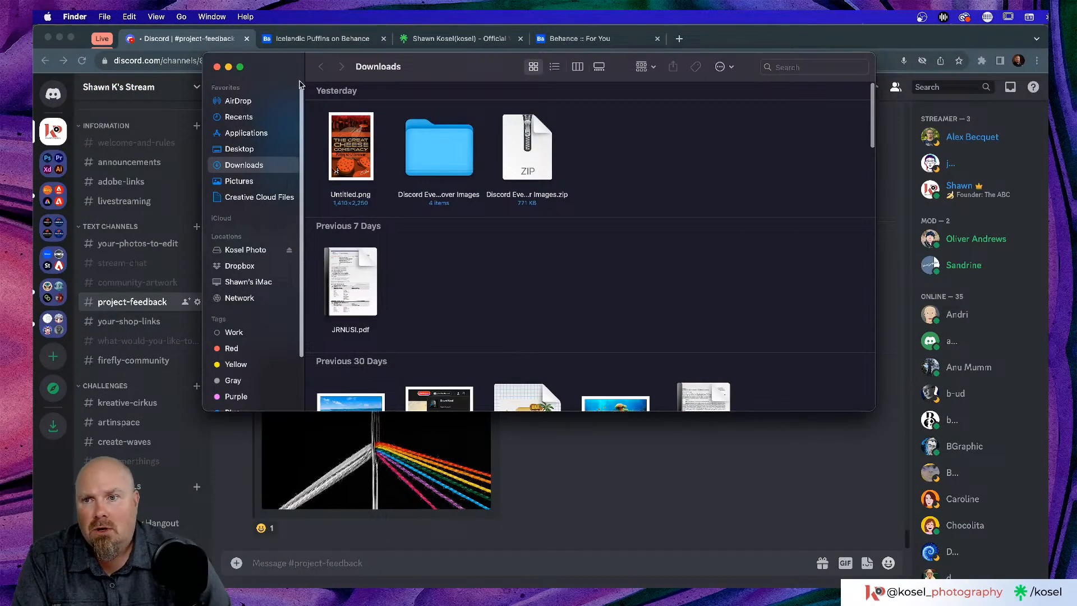
click(245, 133)
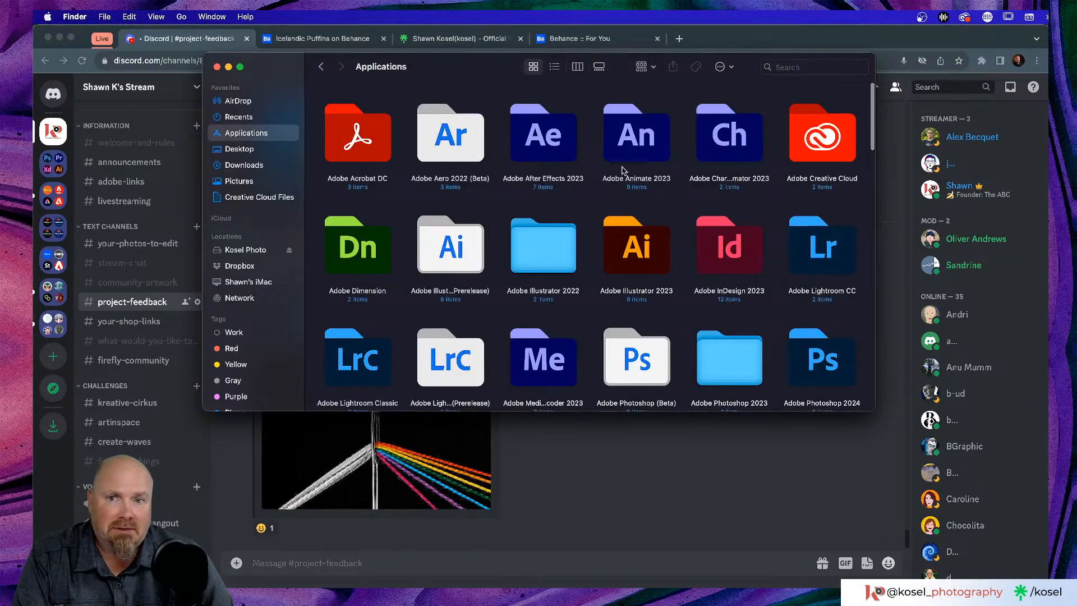
double_click(643, 264)
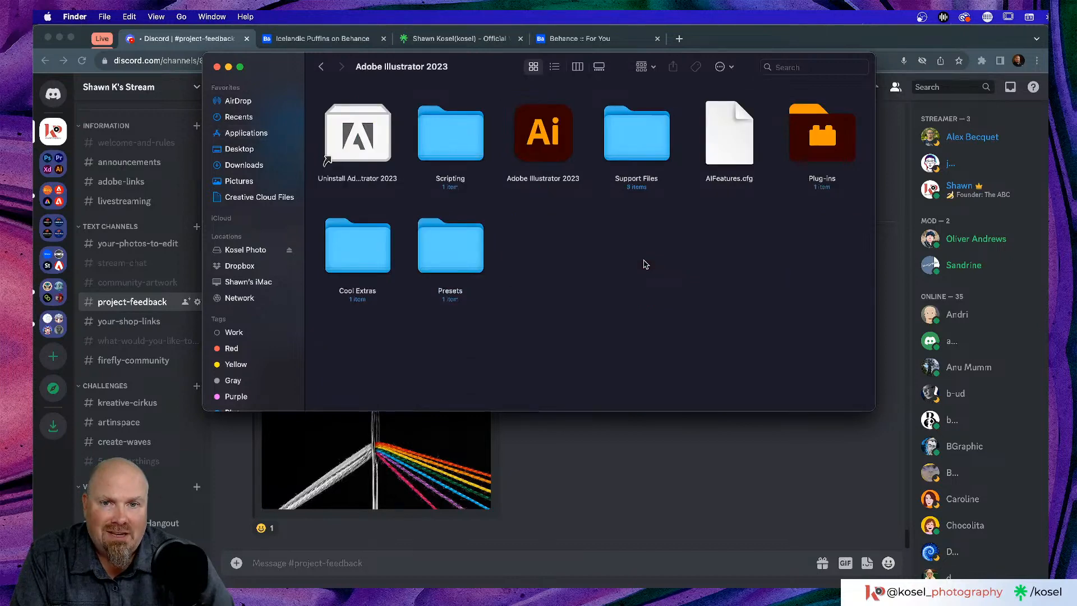
- Show the file info of the Adobe Illustrator 2023 application, select its icon there, and close the info and folder windows
right_click(549, 147)
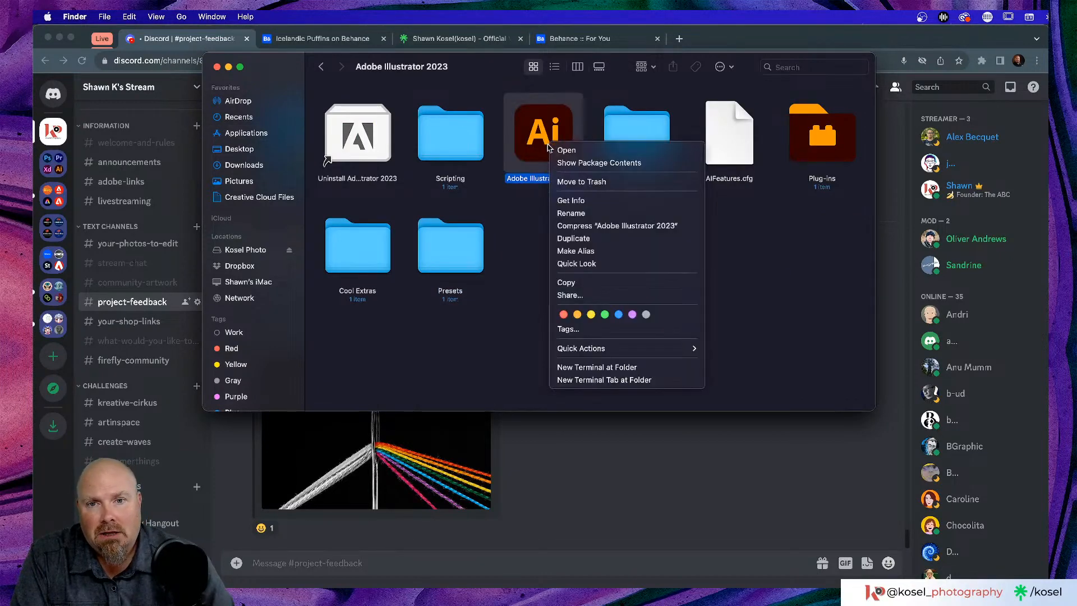
click(589, 204)
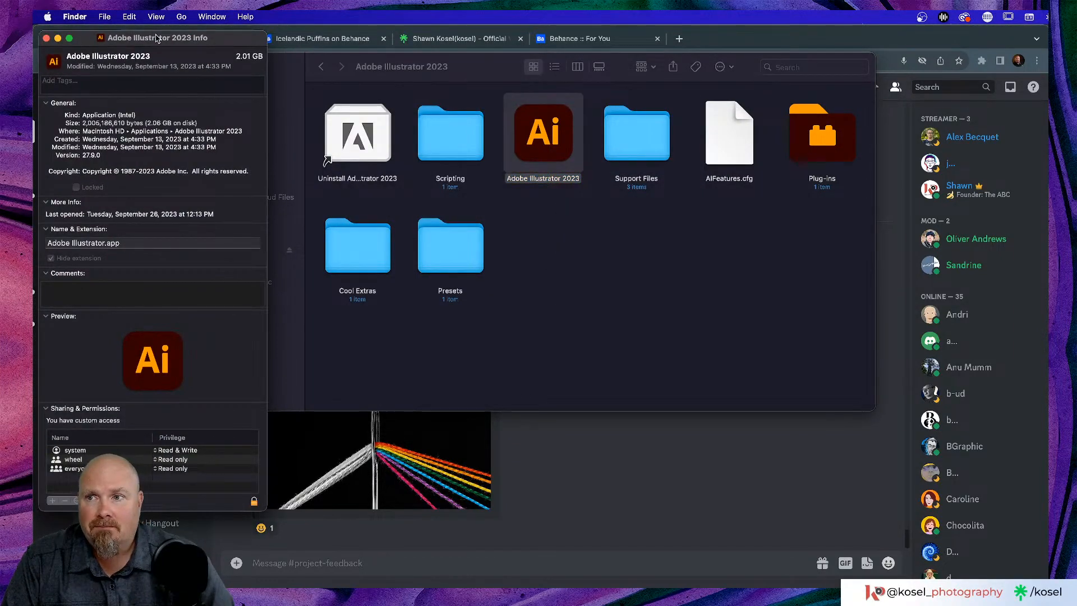
click(58, 62)
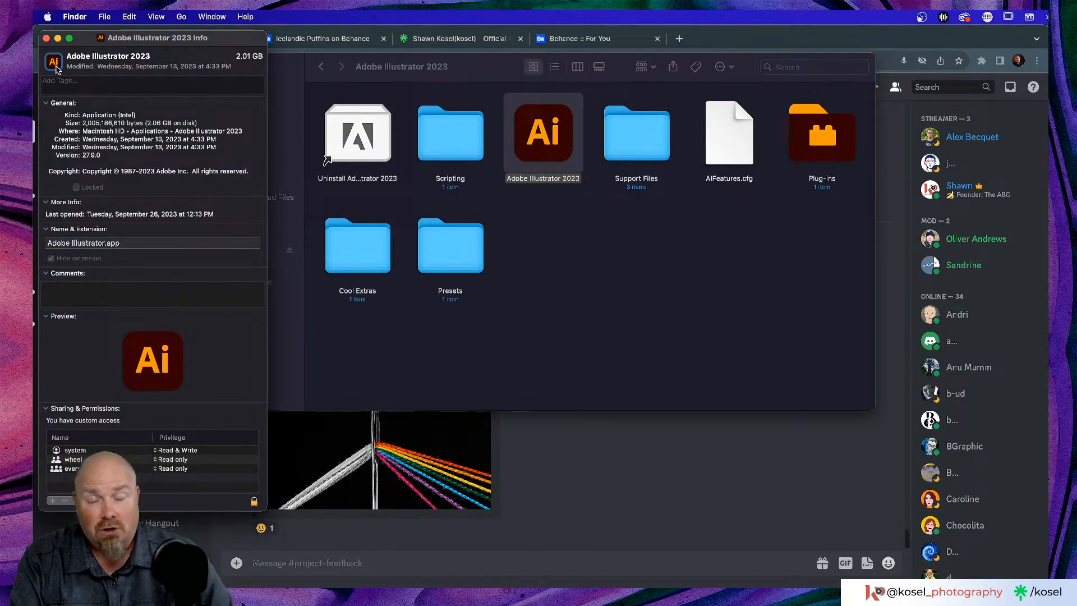
click(47, 38)
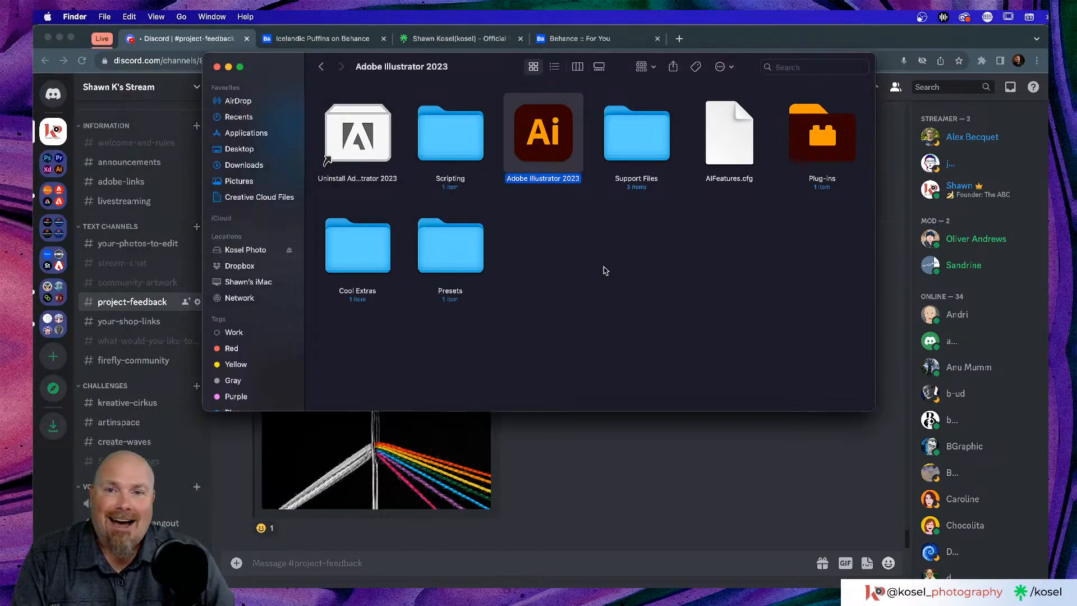
click(629, 269)
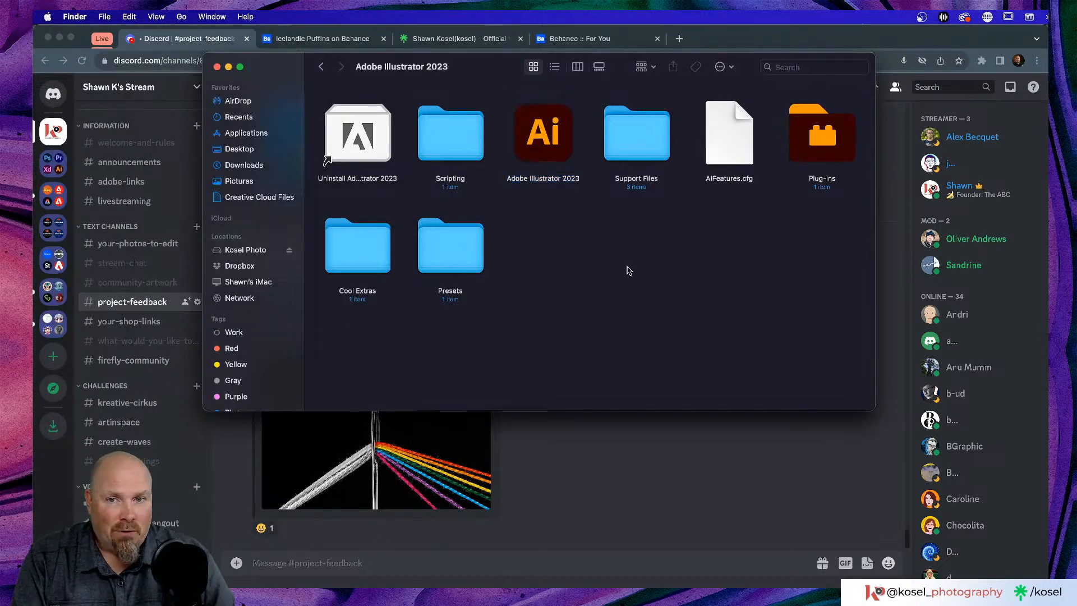
click(217, 67)
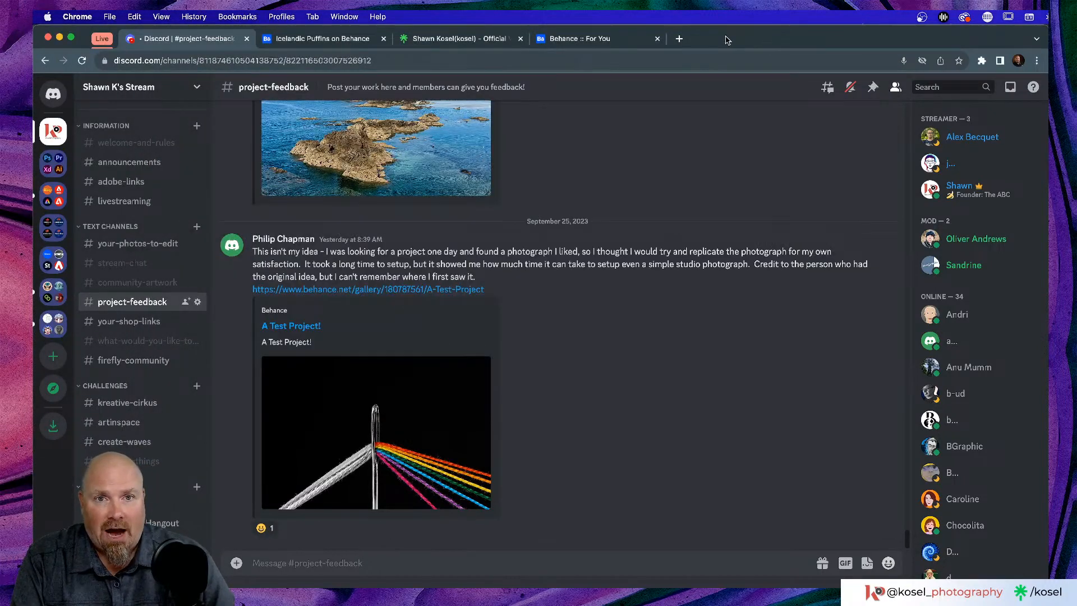
- Open Adobe Stock in a new Chrome page, search for "Adobe Logo" and look through the results
click(679, 38)
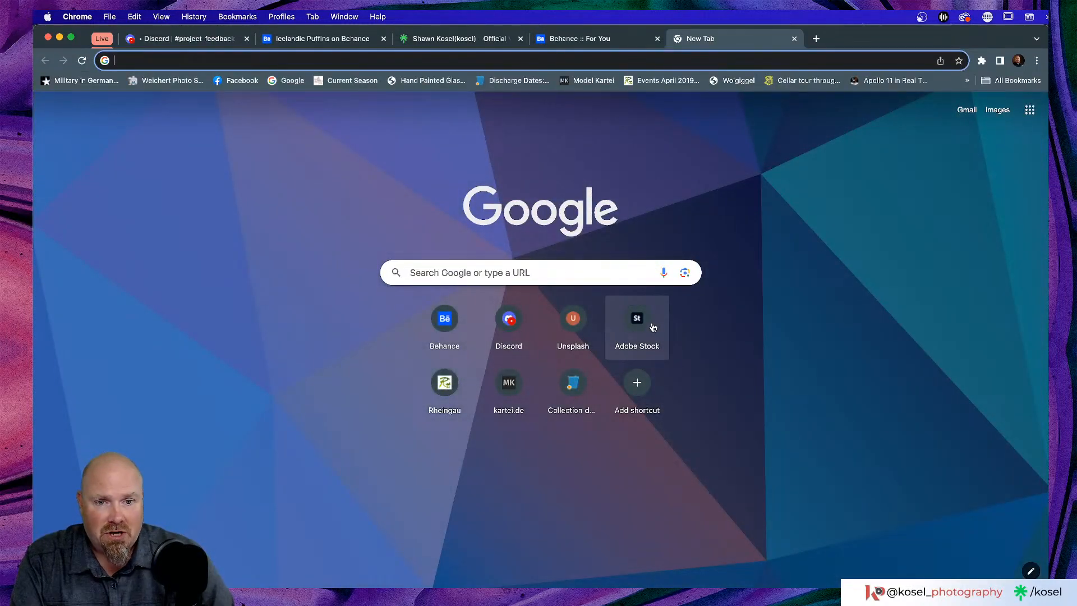
click(632, 324)
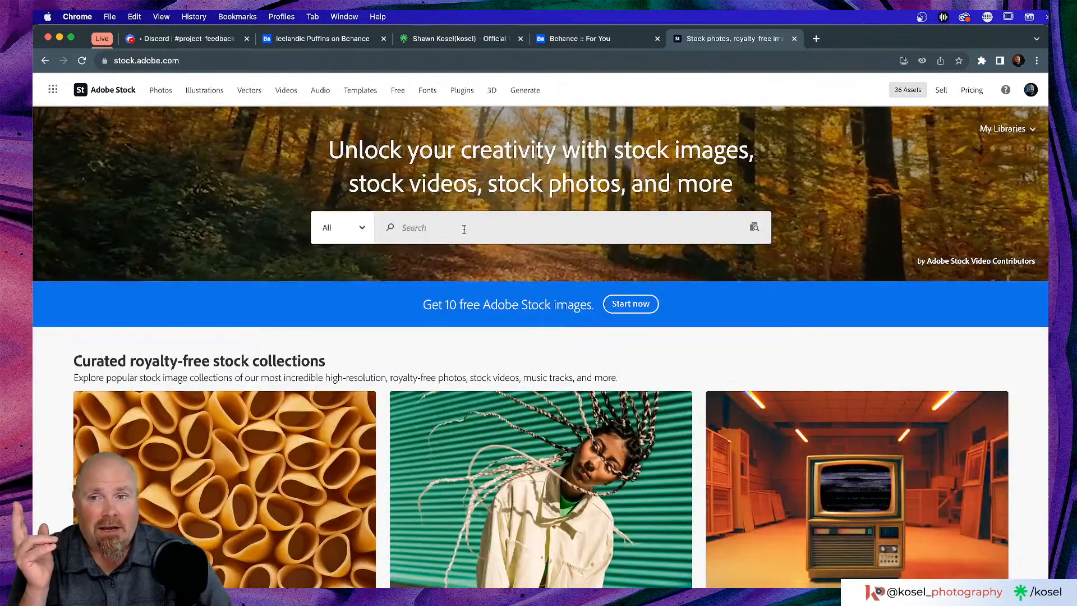
click(463, 229)
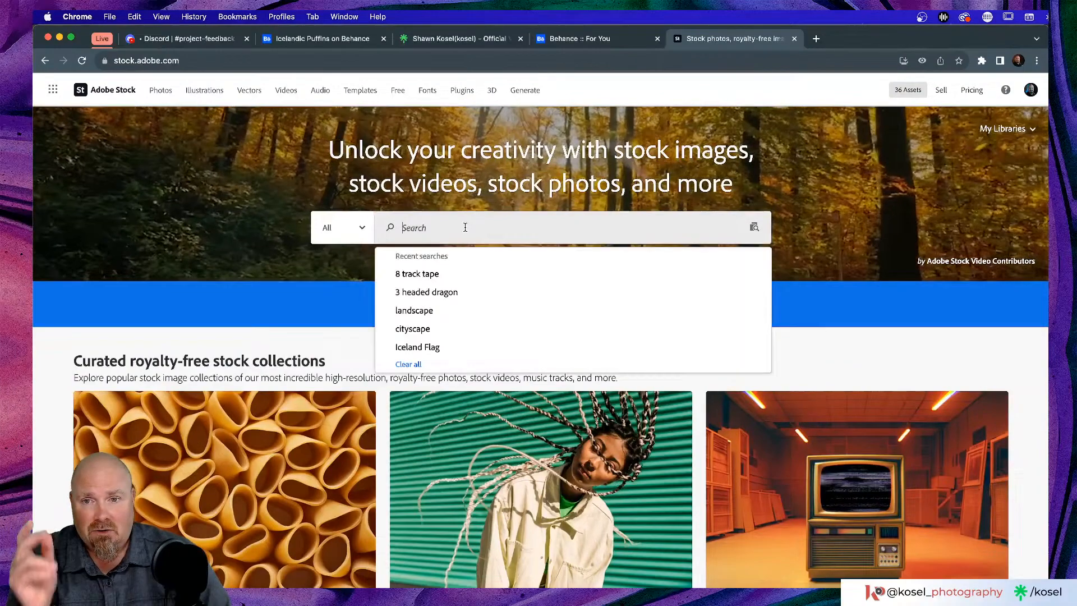
text(Adobe Logo)
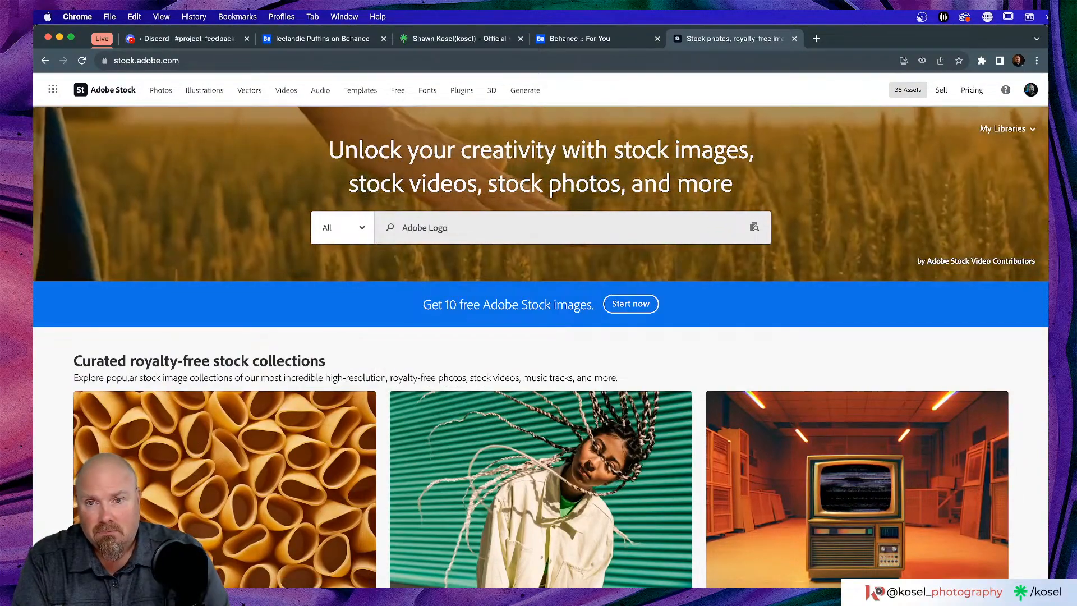
key(Return)
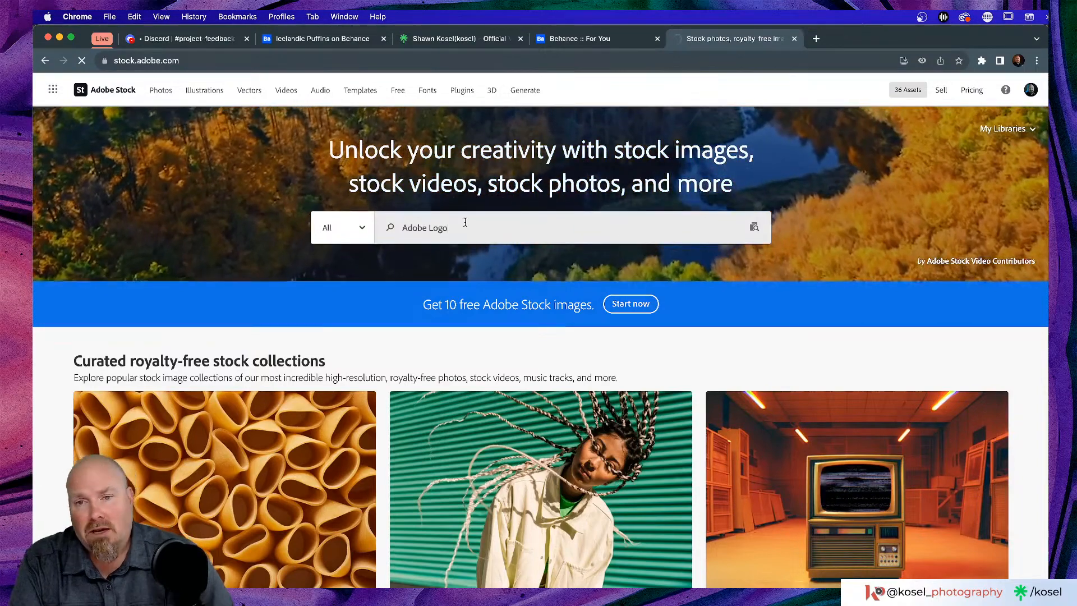
scroll(471, 225, down, 3)
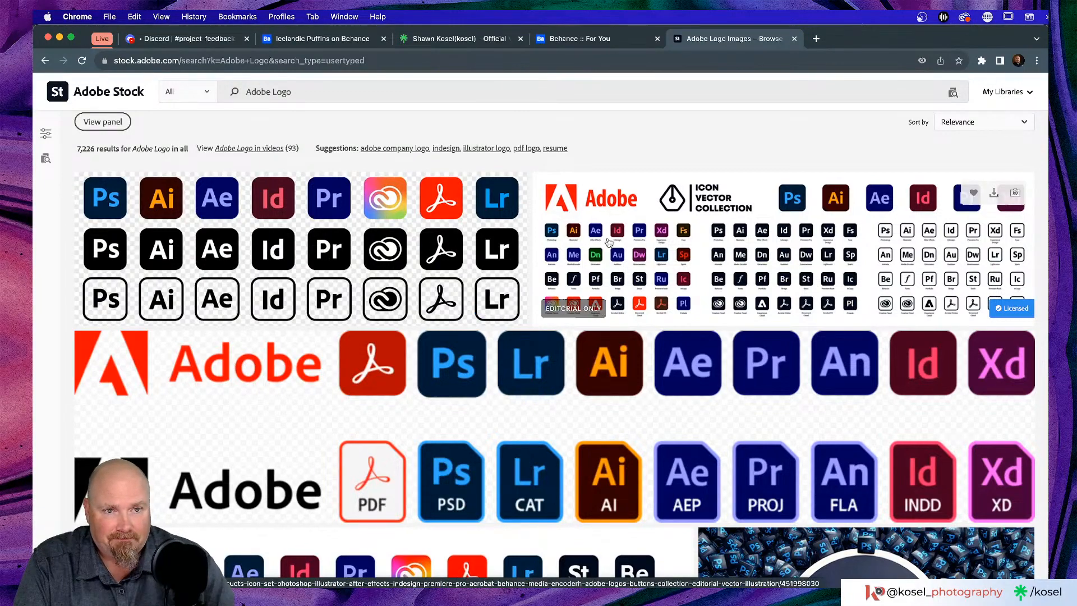
scroll(684, 234, down, 2)
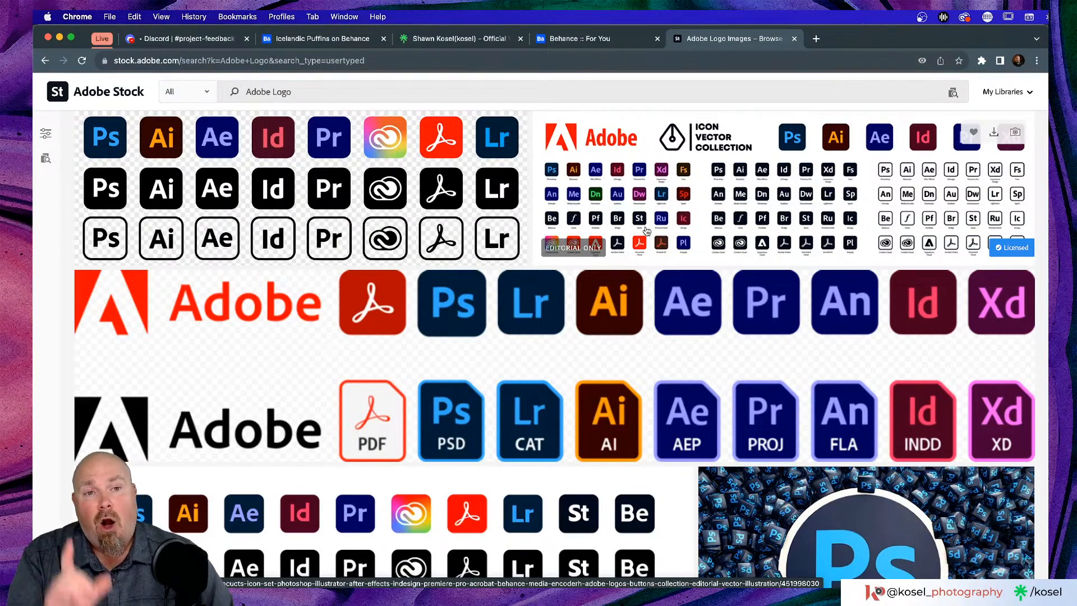
- Switch back to InDesign and review the whole MAX poster layout, from the 2023 heading to the Adobe wordmark
key(super+Tab)
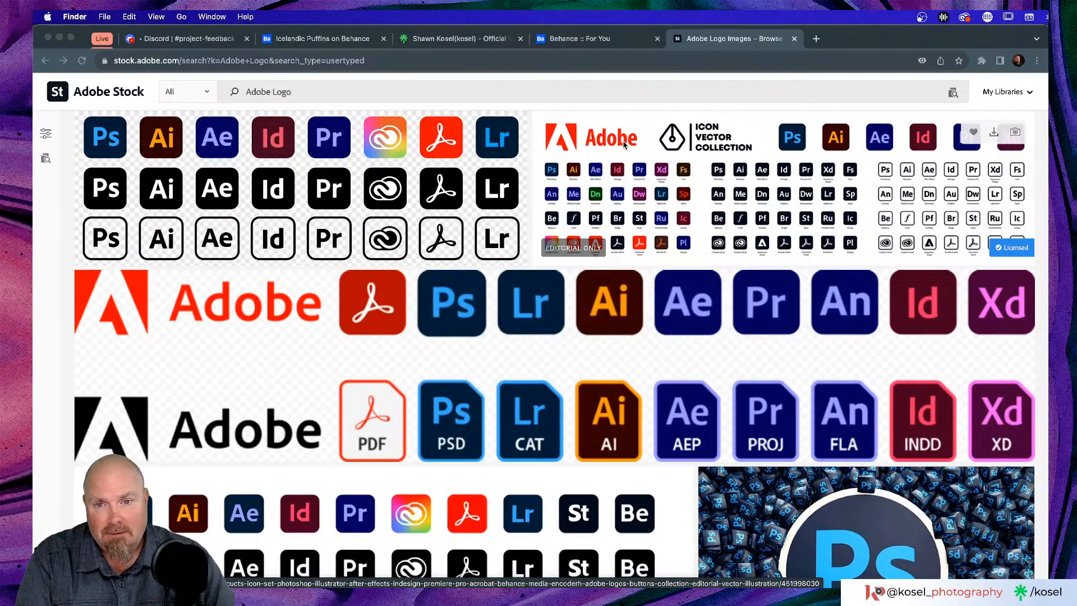
key(super+Tab)
key(Tab)
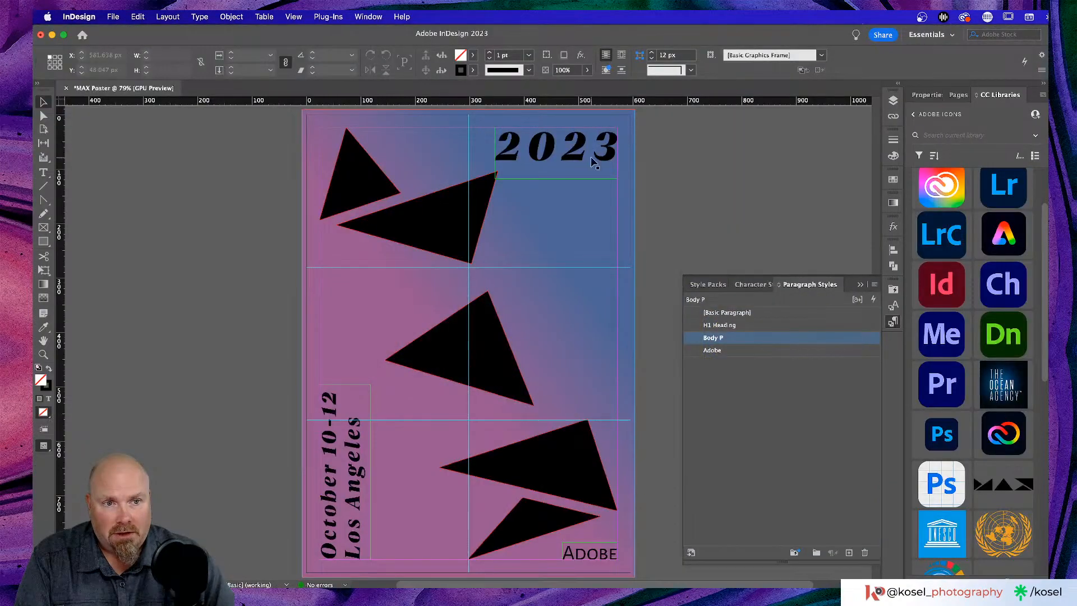
mouse_move(972, 255)
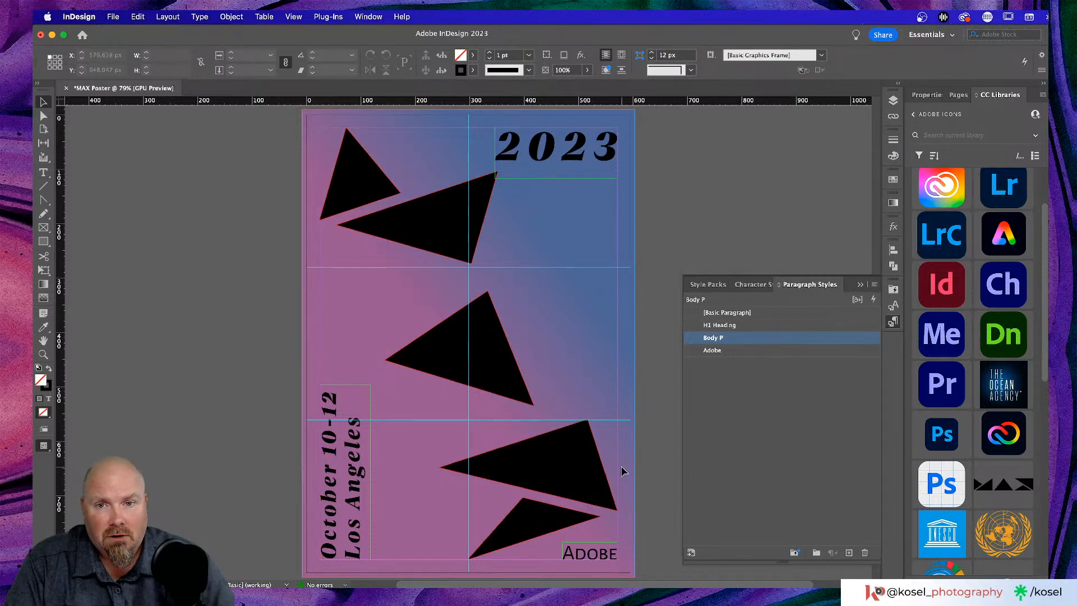
scroll(623, 463, down, 2)
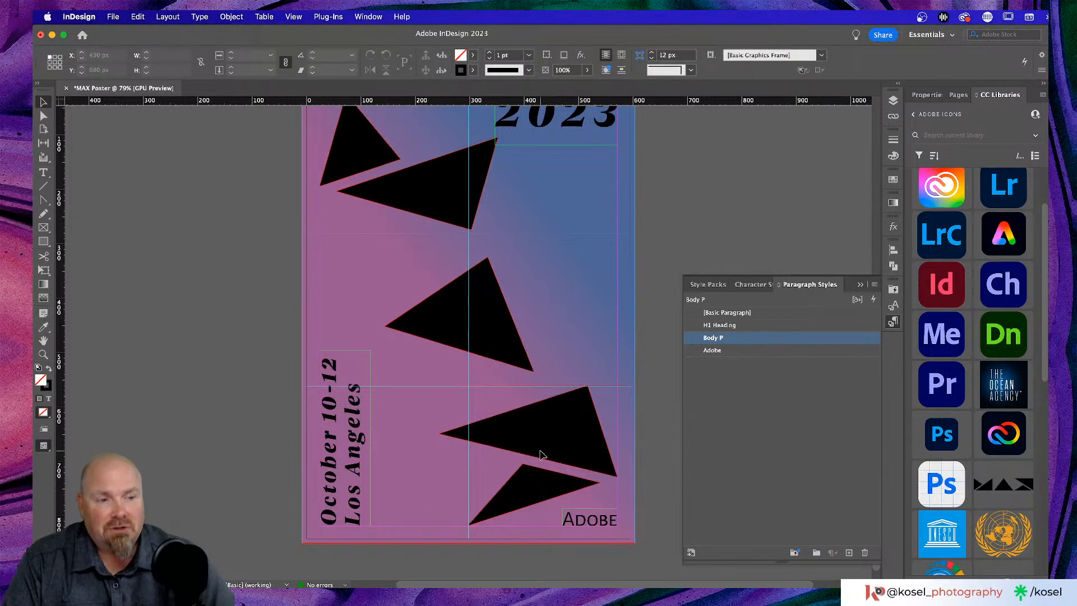
scroll(541, 454, up, 2)
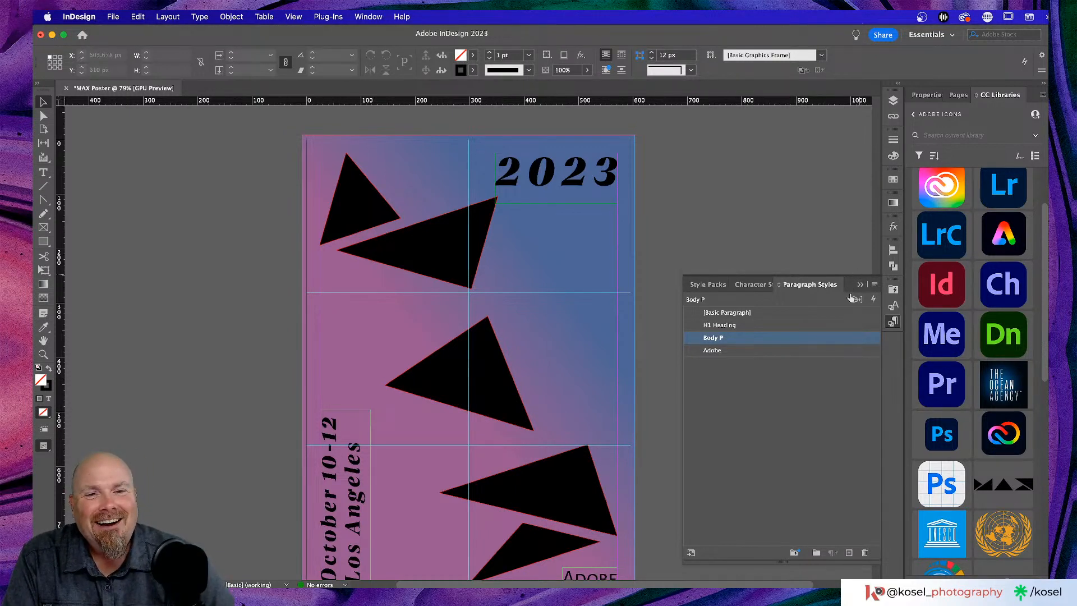
scroll(611, 404, down, 3)
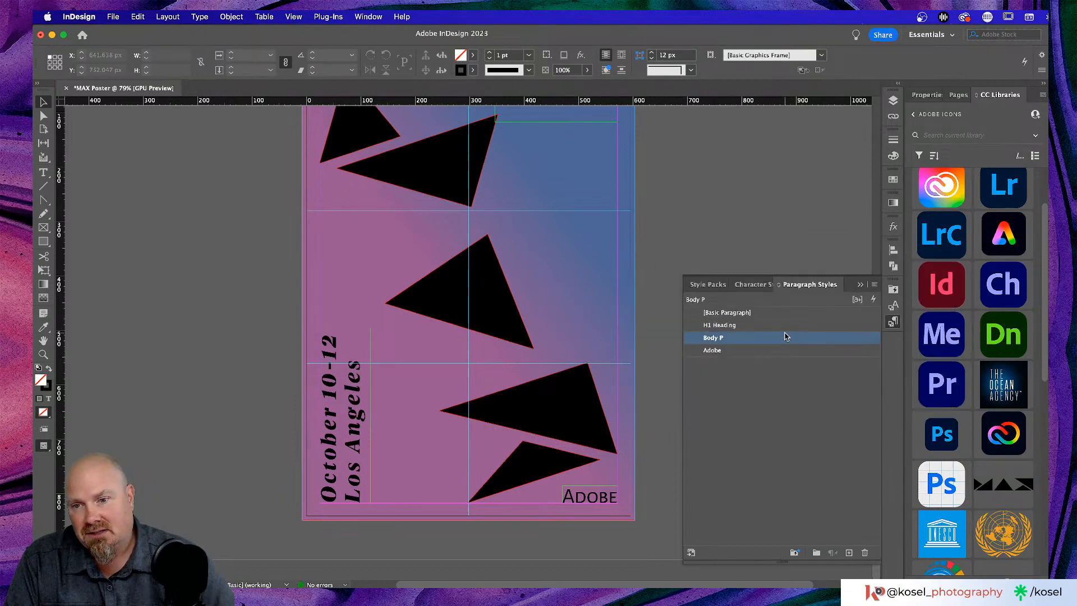
scroll(534, 395, up, 4)
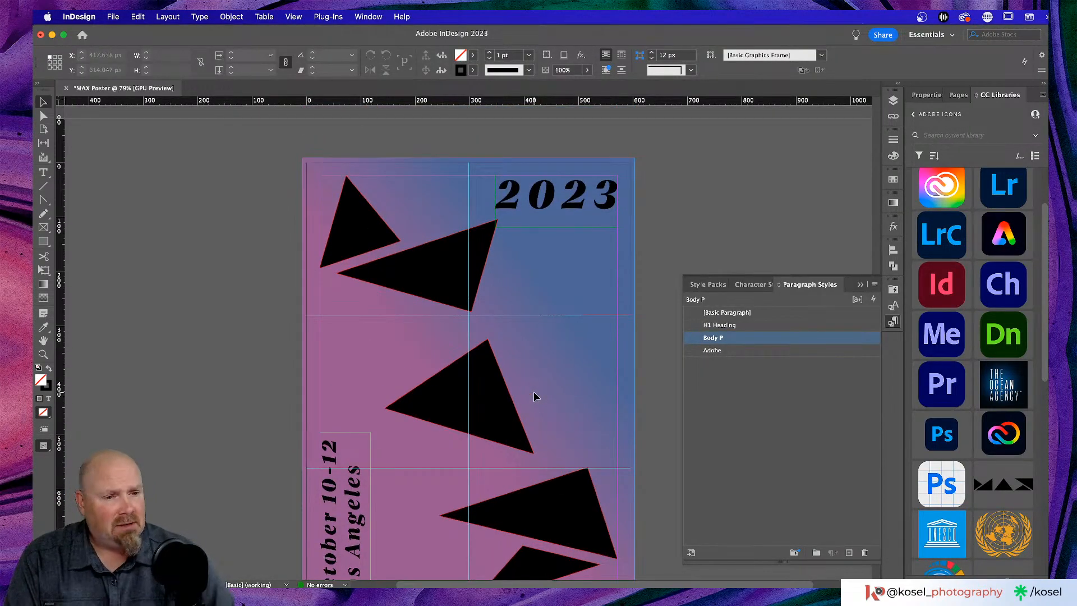
scroll(540, 378, down, 3)
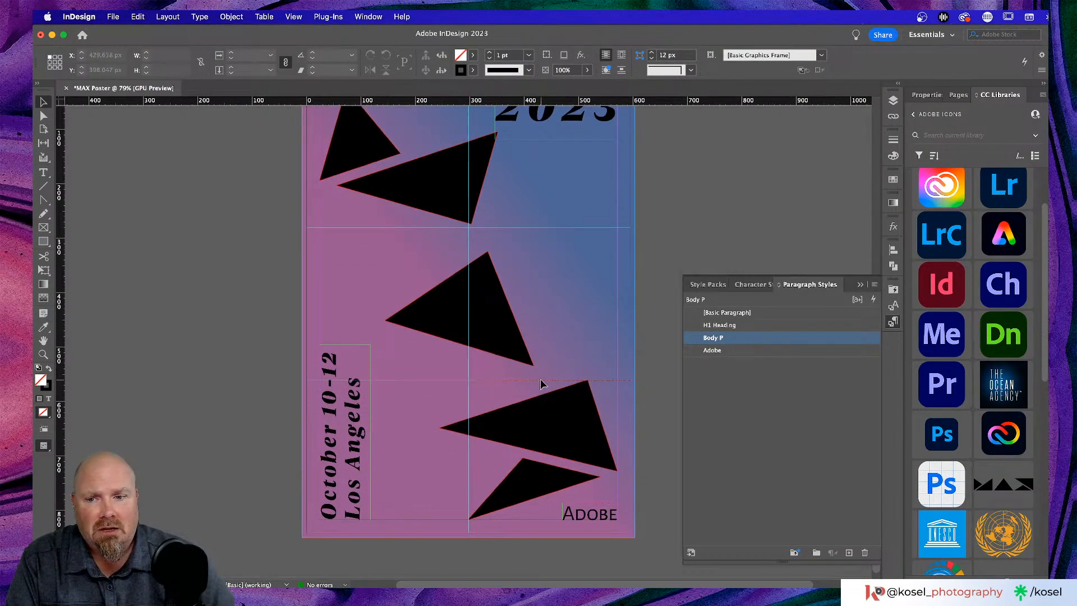
- Preview the poster without guides and frame edges, with the full page in view at 75% zoom
key(w)
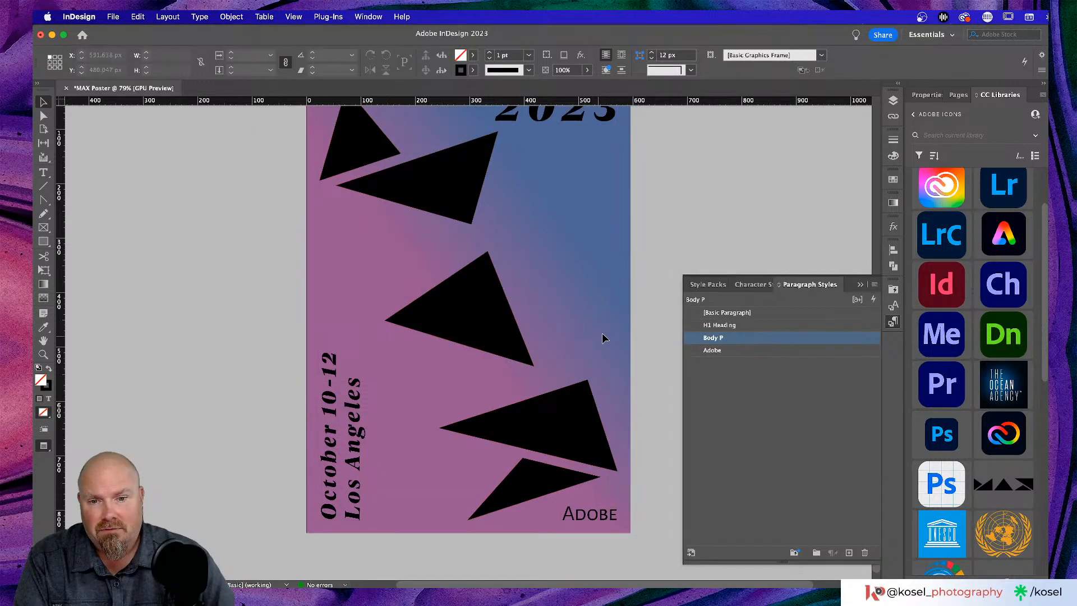
scroll(600, 337, up, 2)
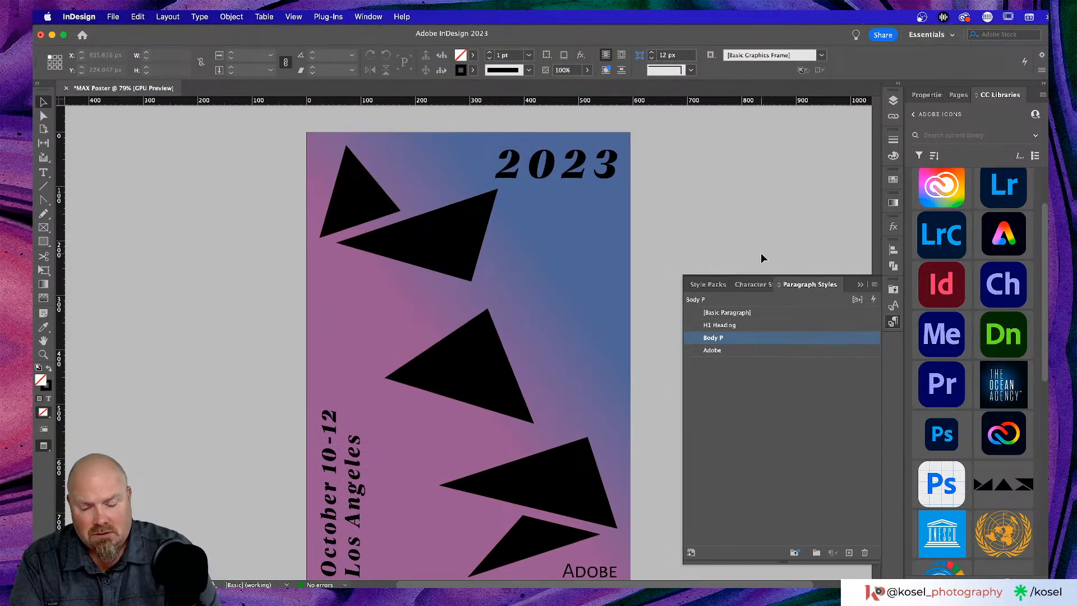
key(super+minus)
key(super+minus)
key(super+equal)
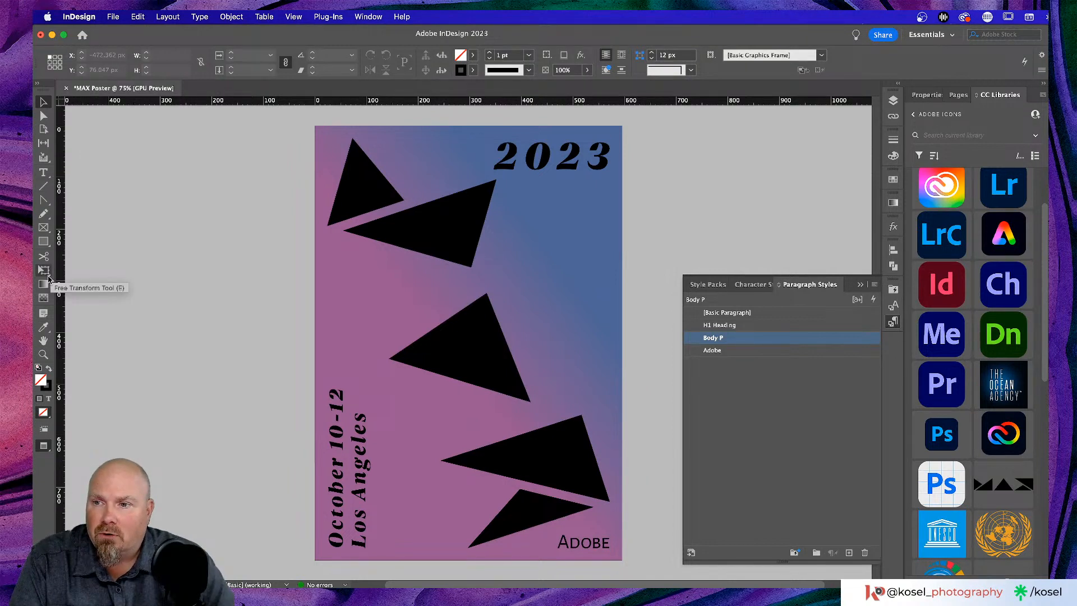
- Activate the Pen tool in place of the Convert Direction Point tool
click(43, 215)
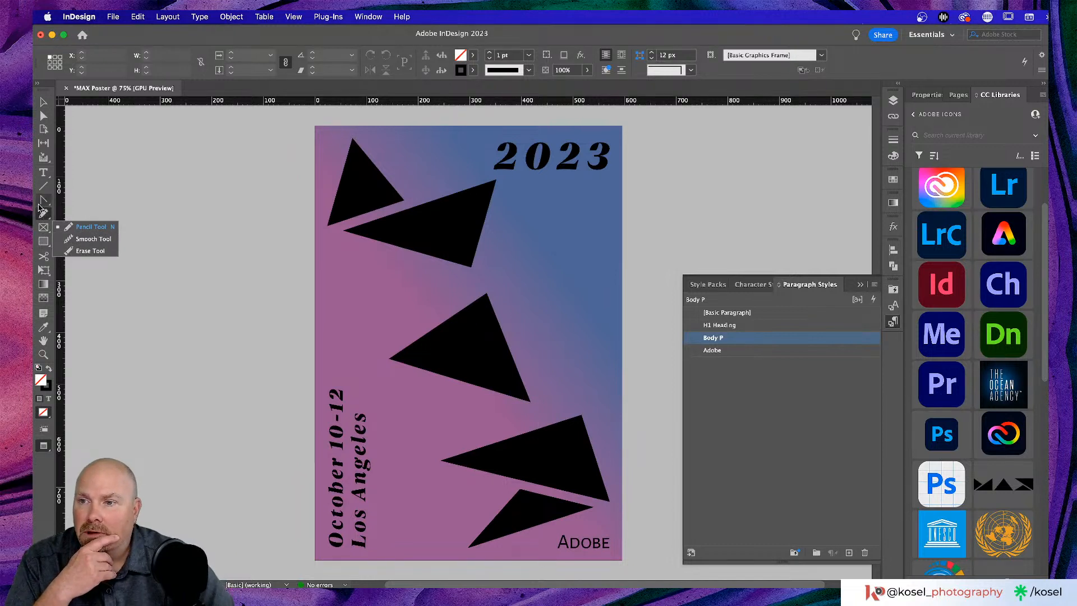
click(44, 200)
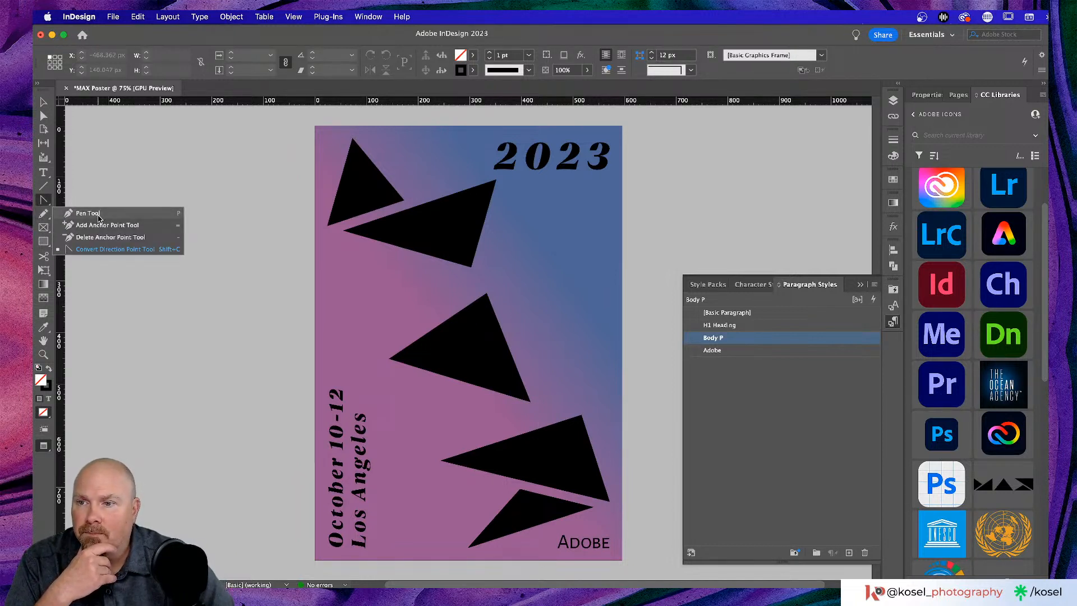
click(97, 214)
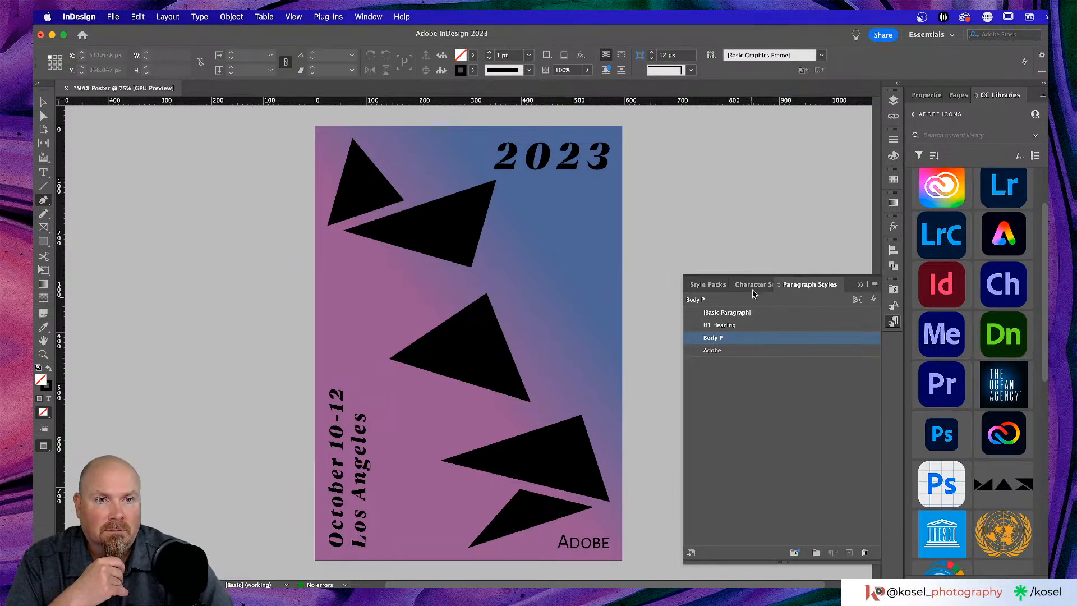
- Rename the Test layer to Text and lock it
click(892, 101)
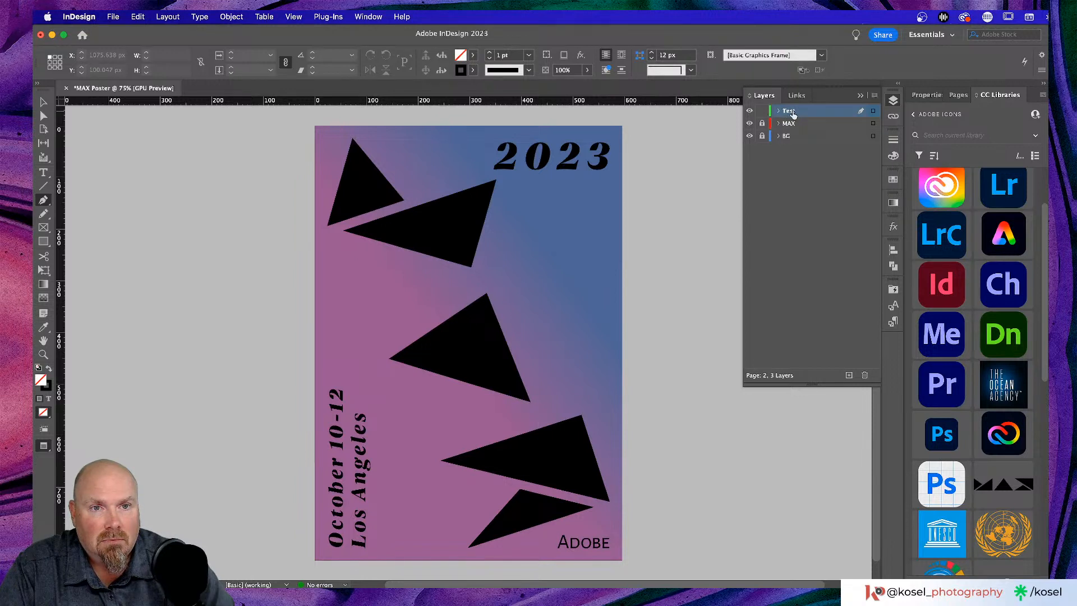
click(750, 112)
click(750, 111)
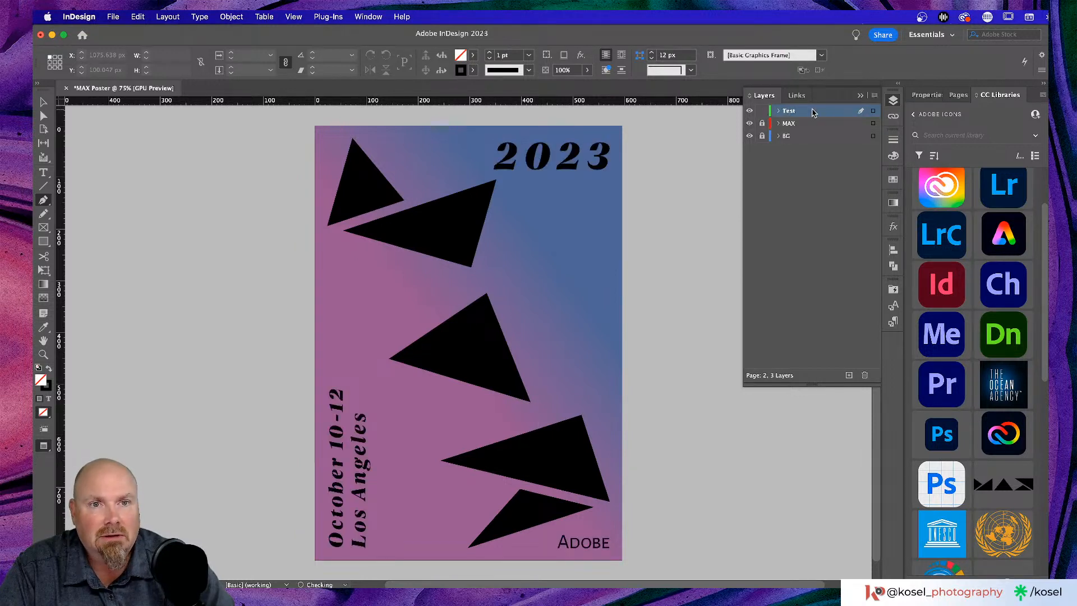
double_click(789, 111)
text(Text)
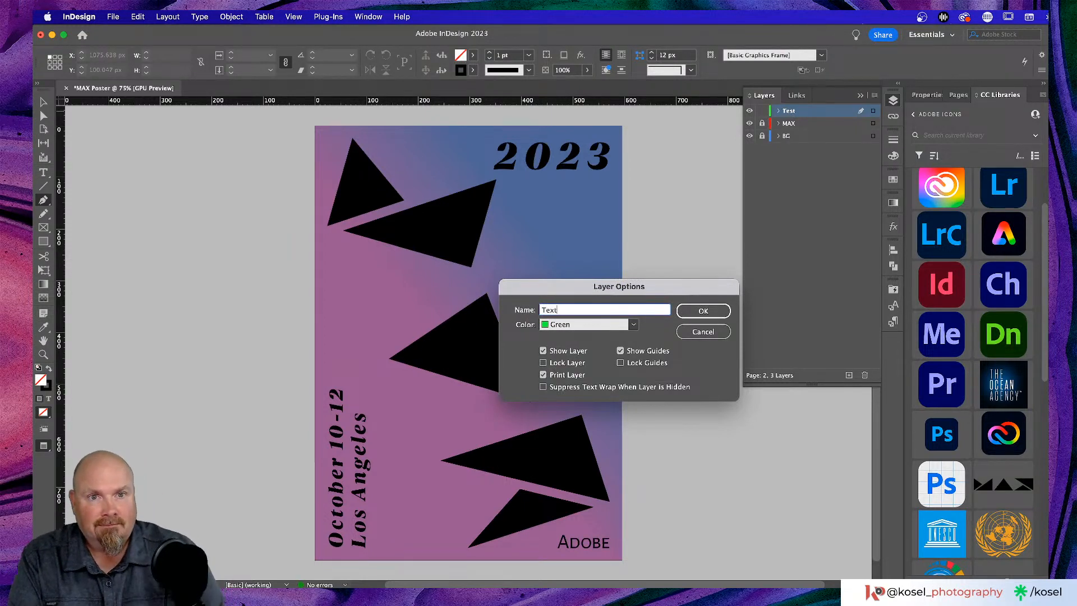
key(Return)
click(762, 110)
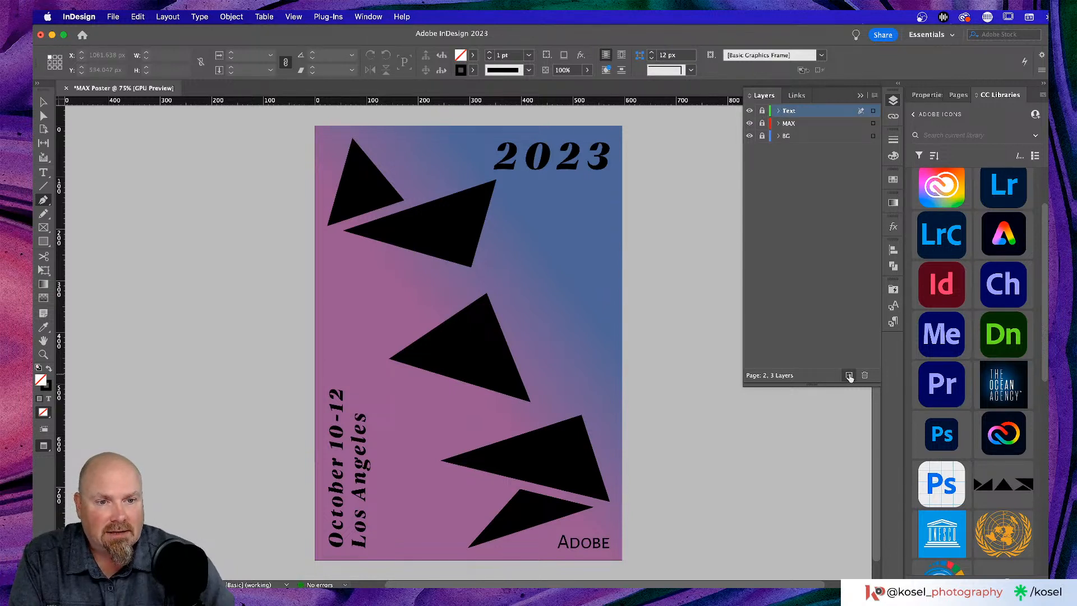
- Add a new layer above Text and name it Graphics
click(849, 375)
click(796, 114)
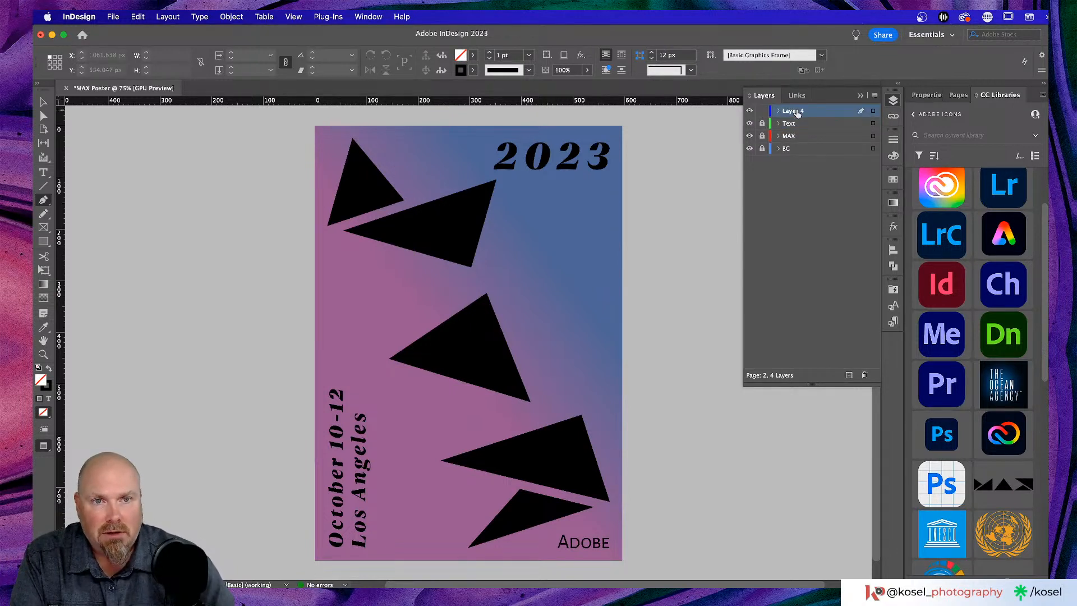
double_click(797, 112)
text(Graphics)
key(Return)
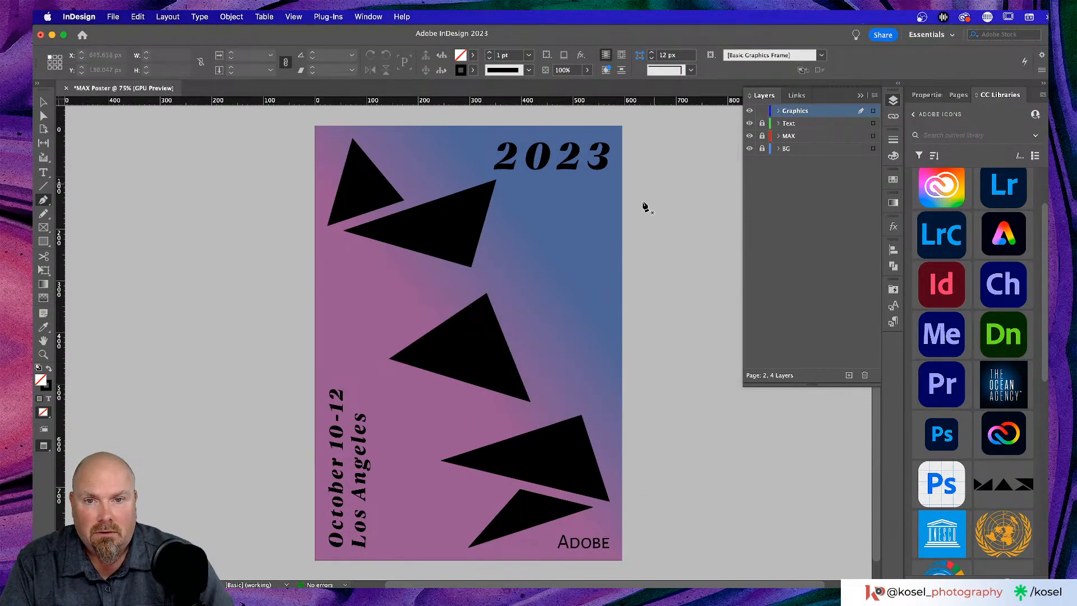
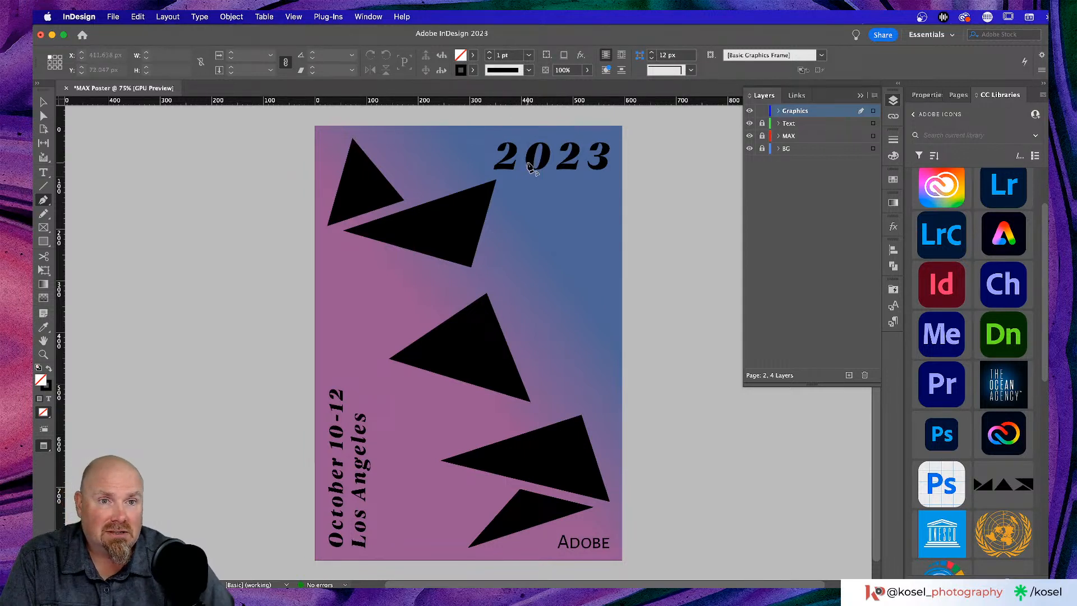
- Draw a closed, narrow triangle about 450 by 348 px, running from above the page's upper edge beside 2023 down past the M
scroll(527, 167, up, 2)
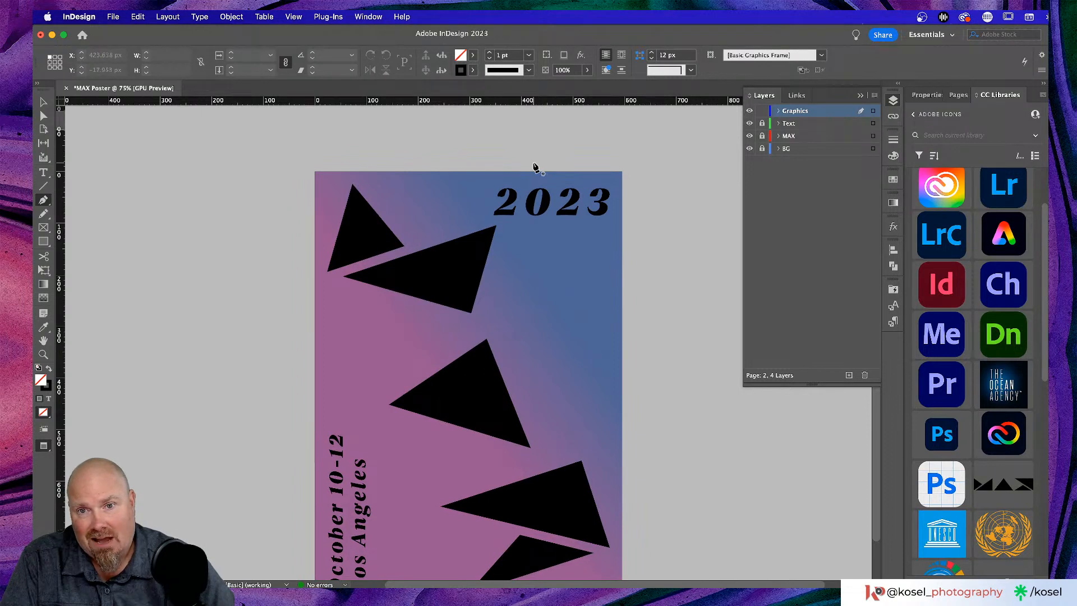
click(534, 159)
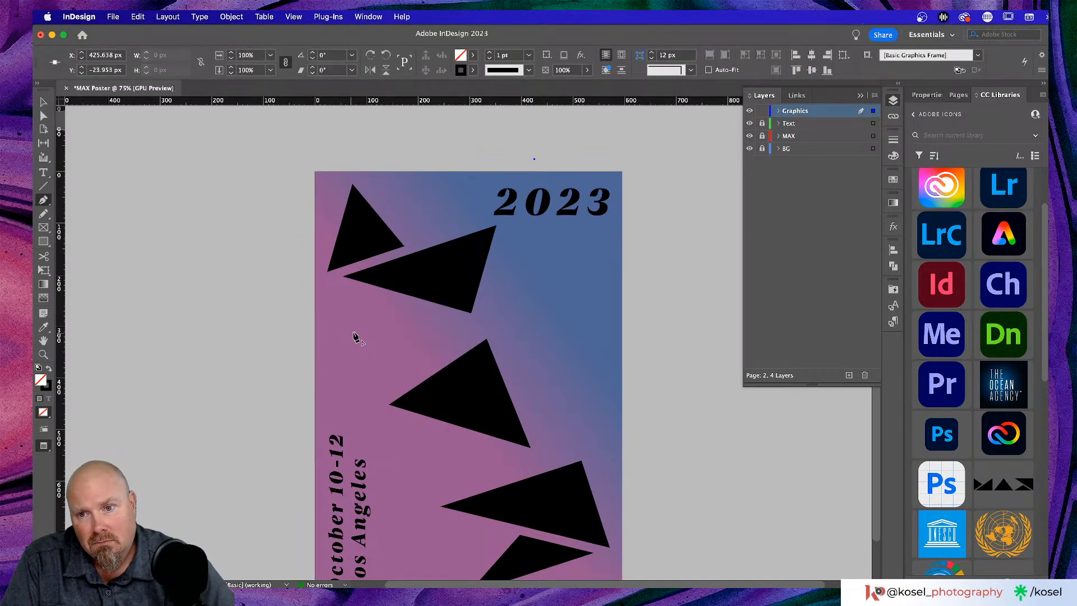
click(334, 339)
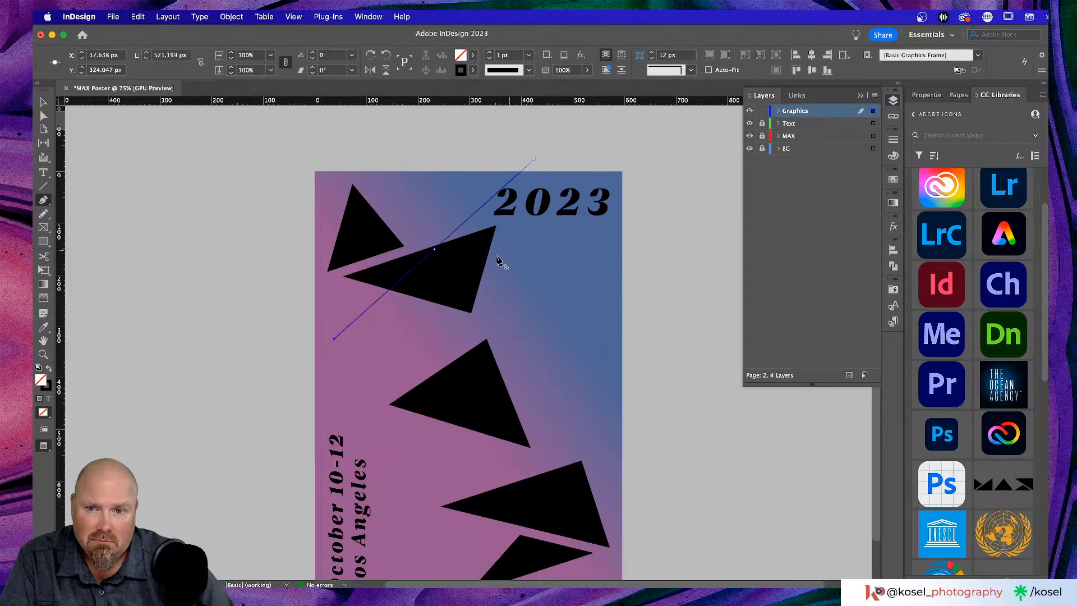
click(565, 163)
click(535, 159)
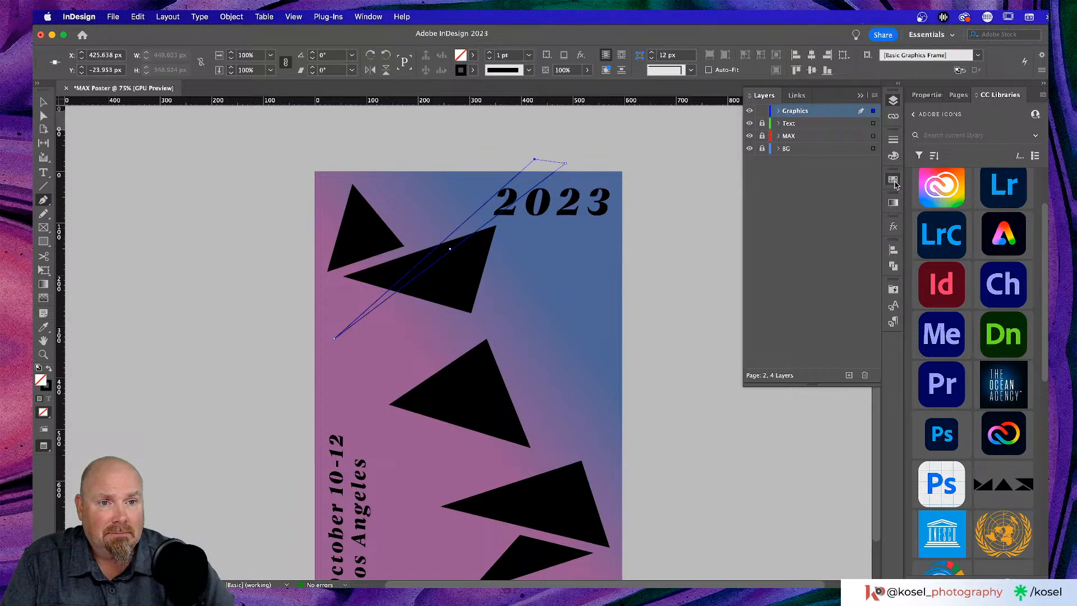
- Try RGB Red and RGB Magenta as the triangle's fill, and settle on RGB Cyan
click(892, 203)
click(778, 299)
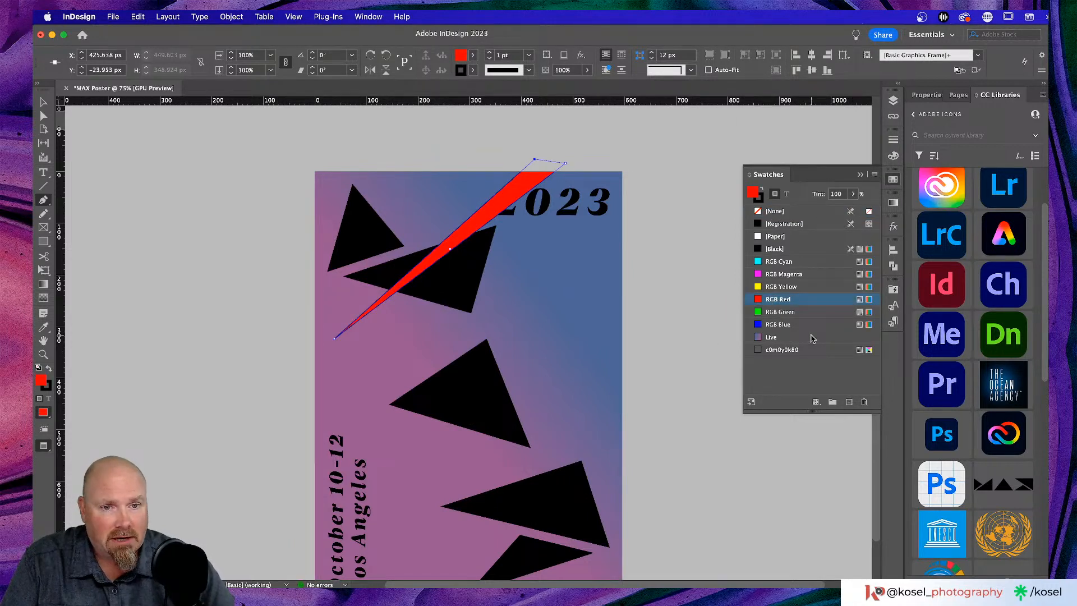
click(781, 274)
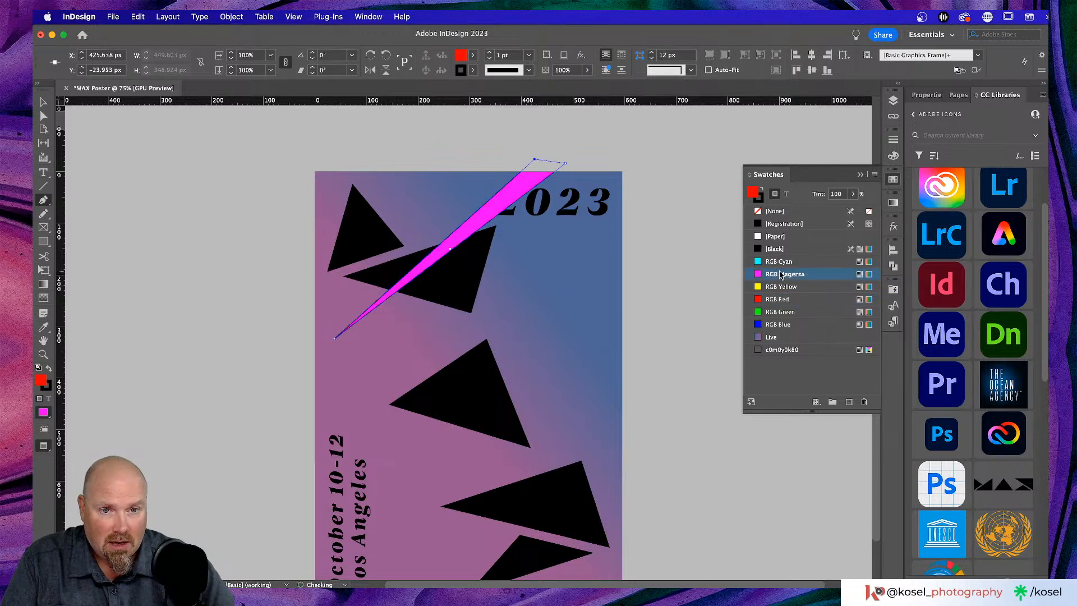
click(785, 262)
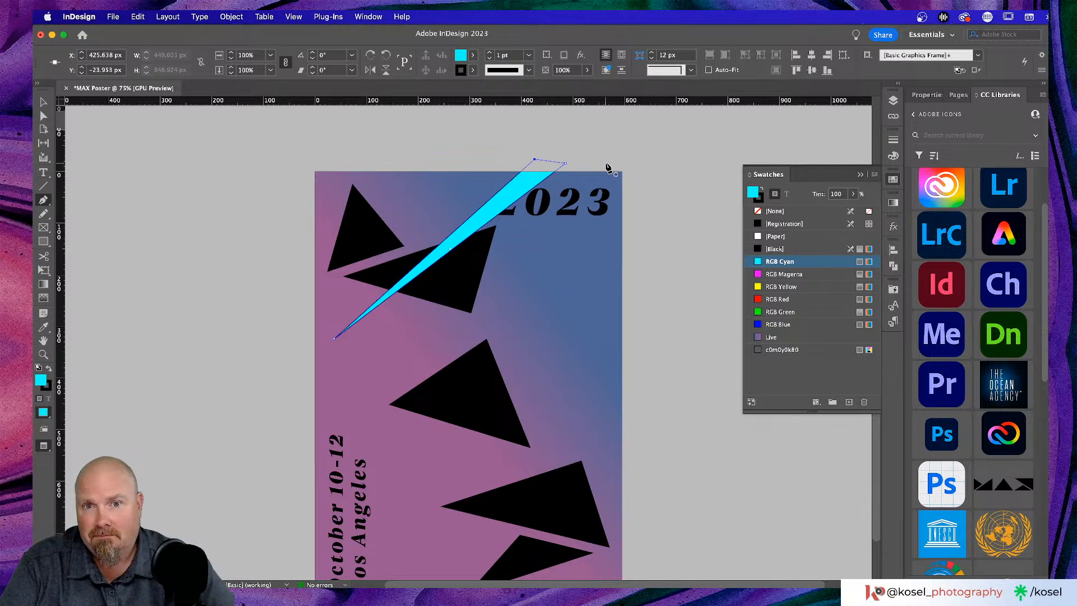
- Draw a second narrow triangle about 486 by 275 px, pointing inward from beyond the page edge beside 2023, and fill it with RGB Cyan
click(632, 179)
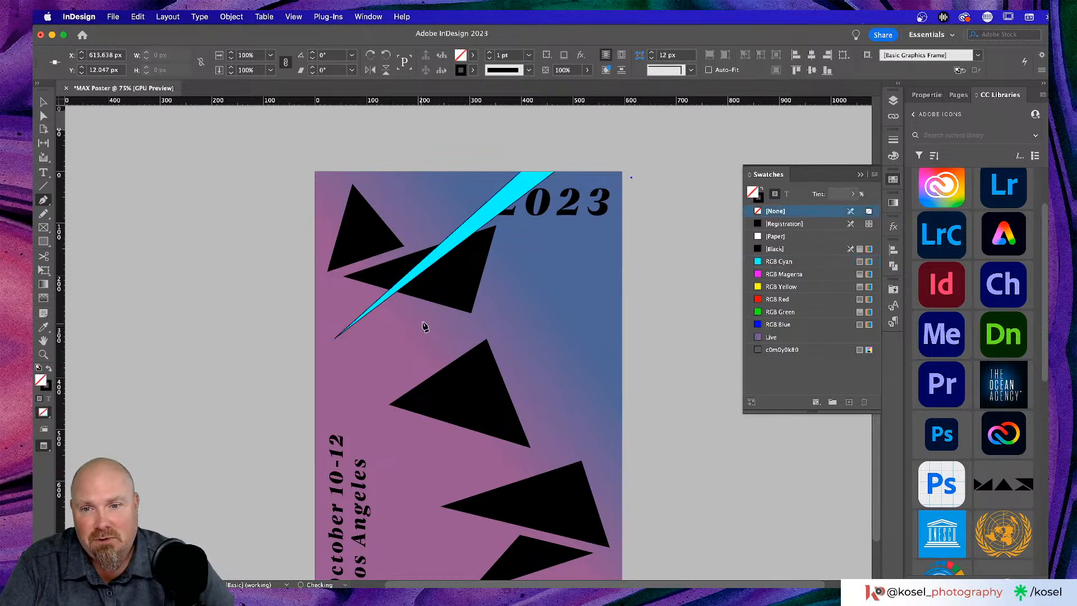
click(393, 320)
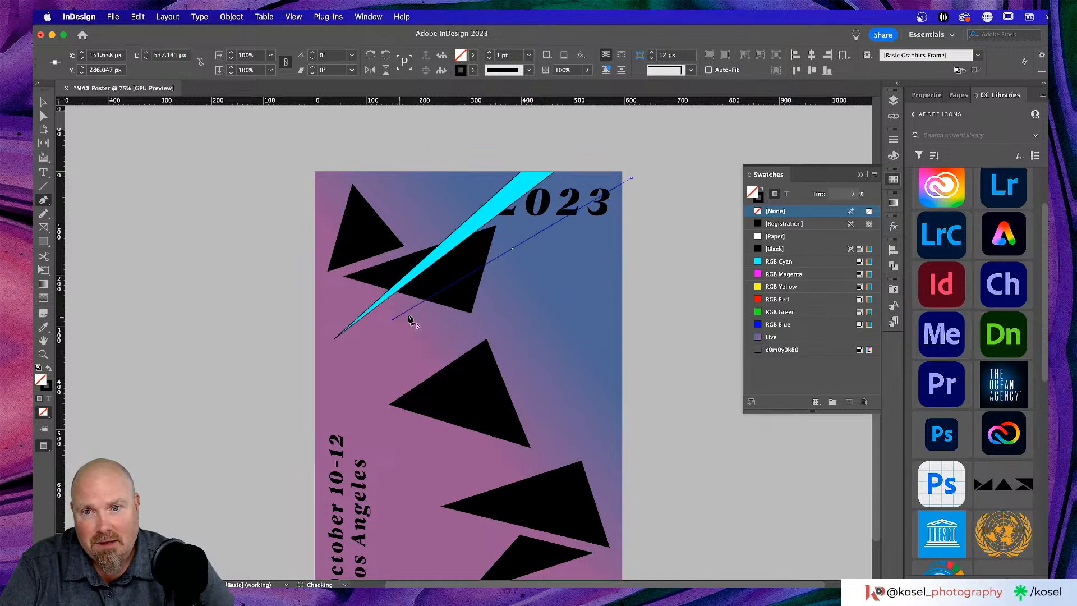
click(644, 216)
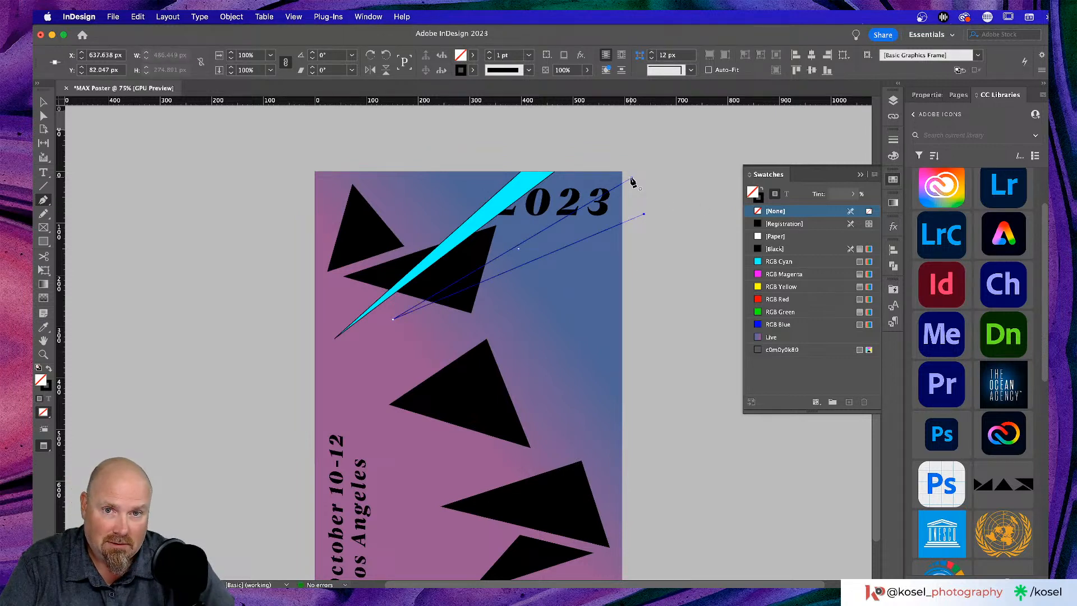
click(631, 179)
click(779, 261)
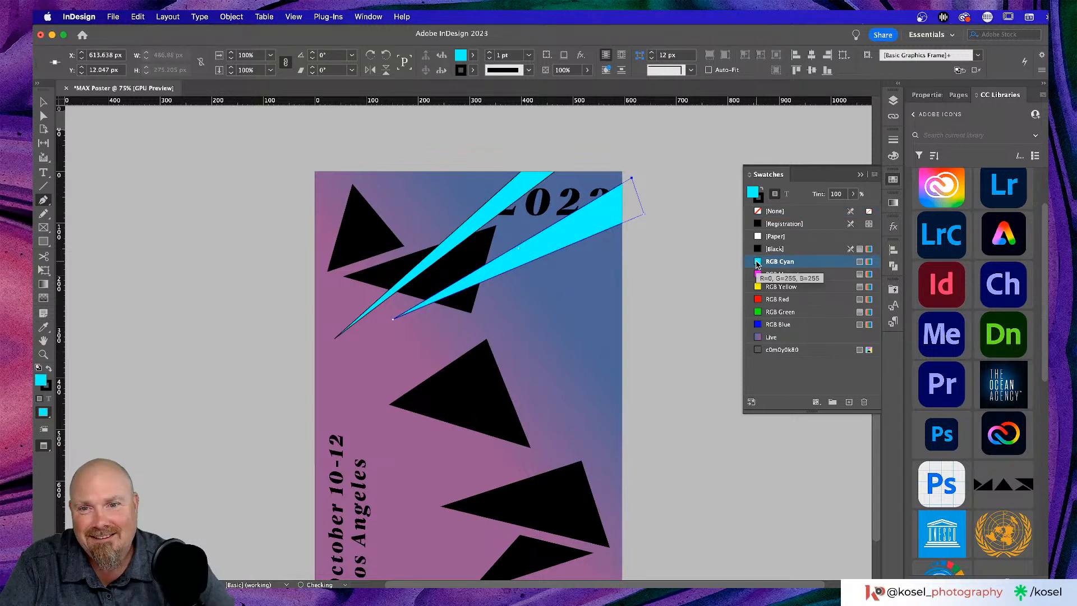
- Draw a third, longer triangle about 610 by 307 px below the other two, pointing across the page, and fill it with RGB Cyan
click(642, 293)
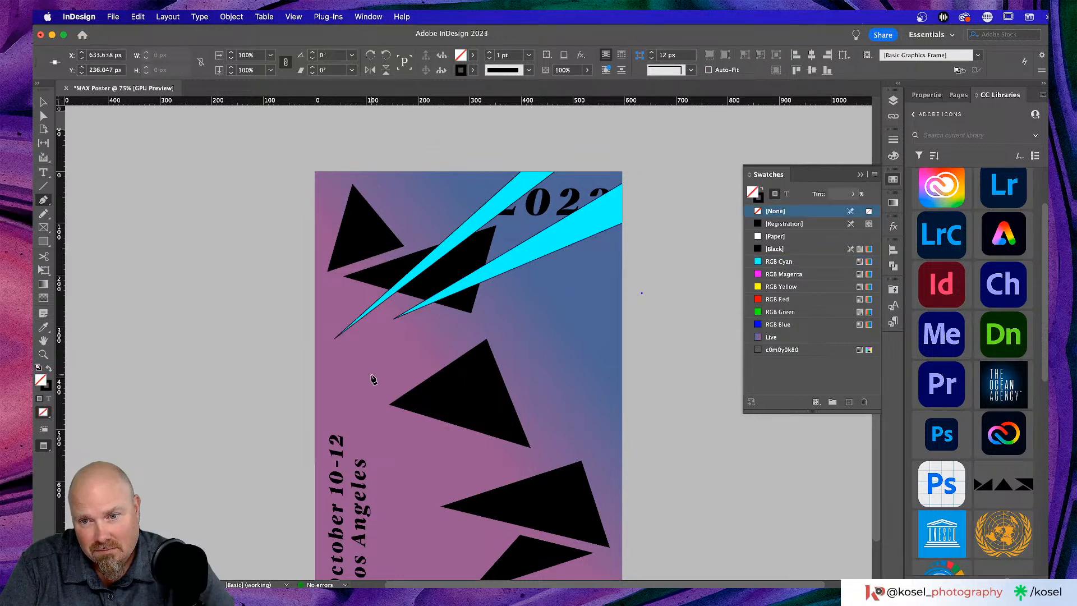
click(327, 407)
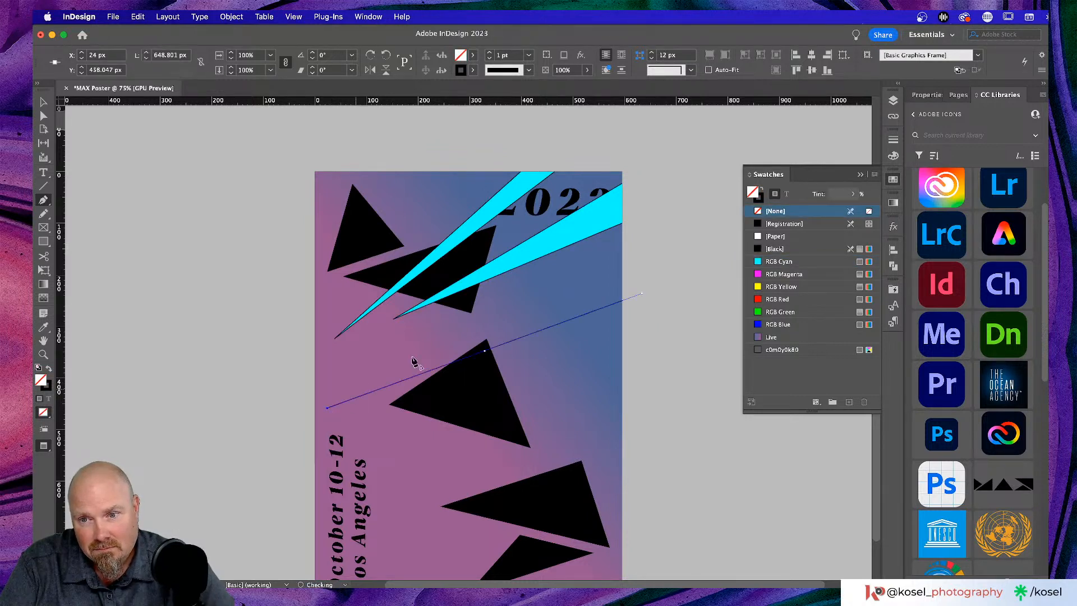
click(631, 250)
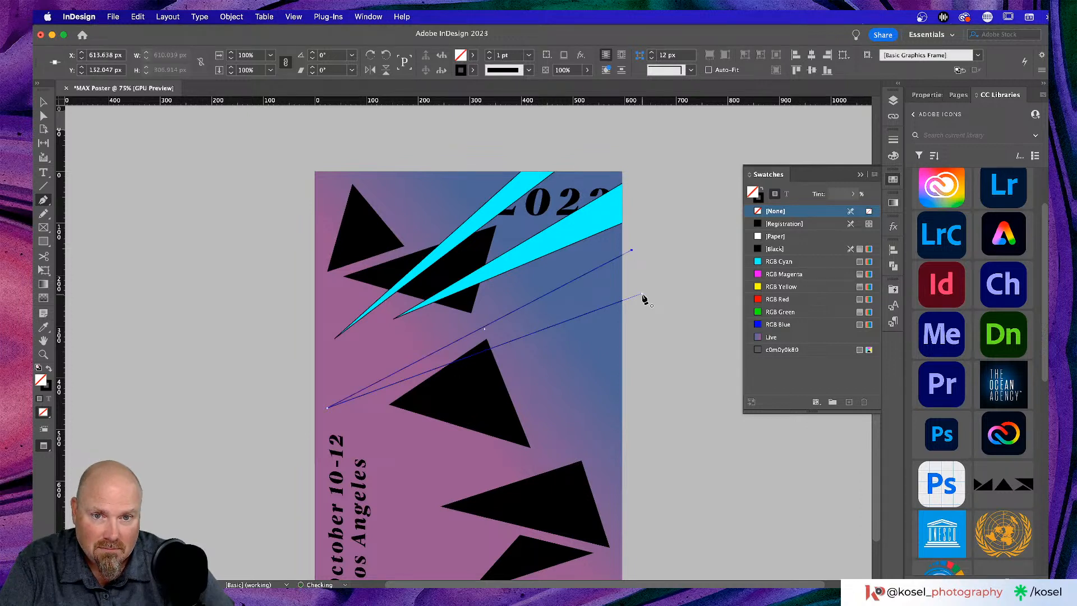
click(642, 295)
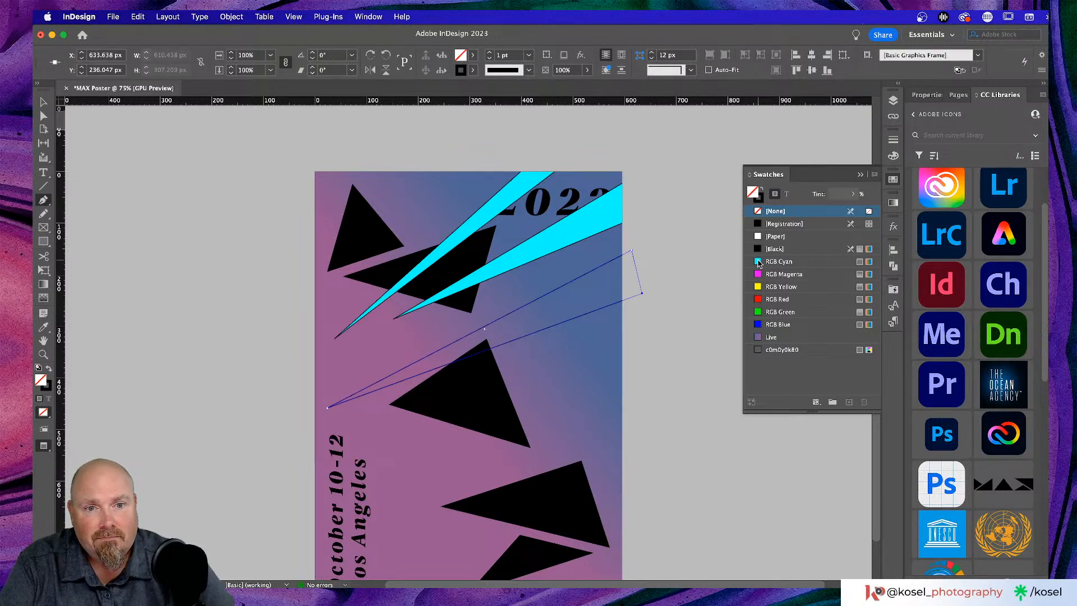
click(758, 262)
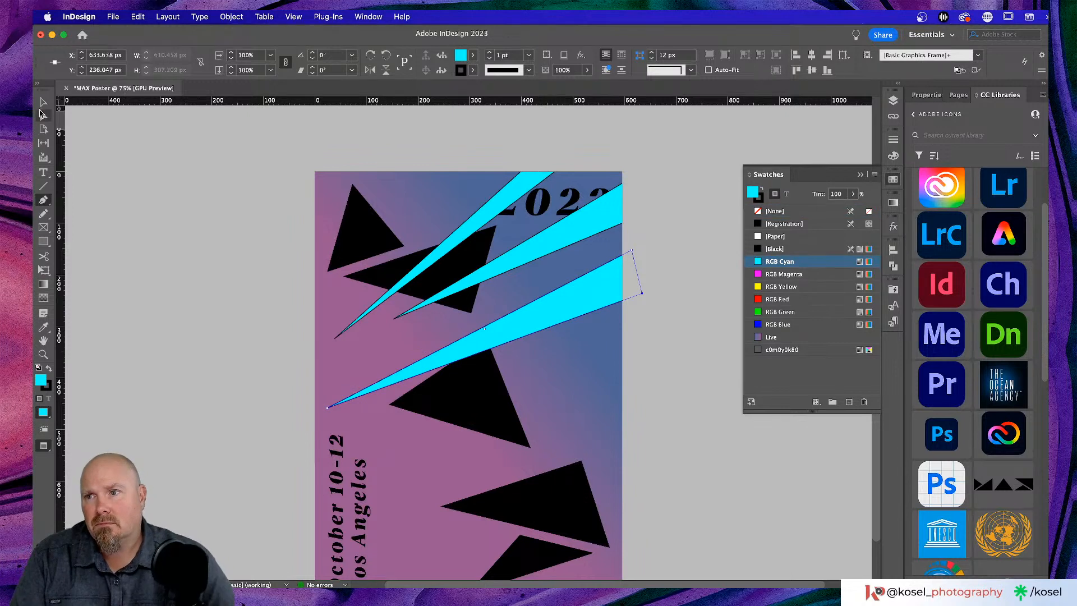
- Rotate the middle cyan triangle counterclockwise by about 5.75° and deselect it
click(42, 103)
click(601, 224)
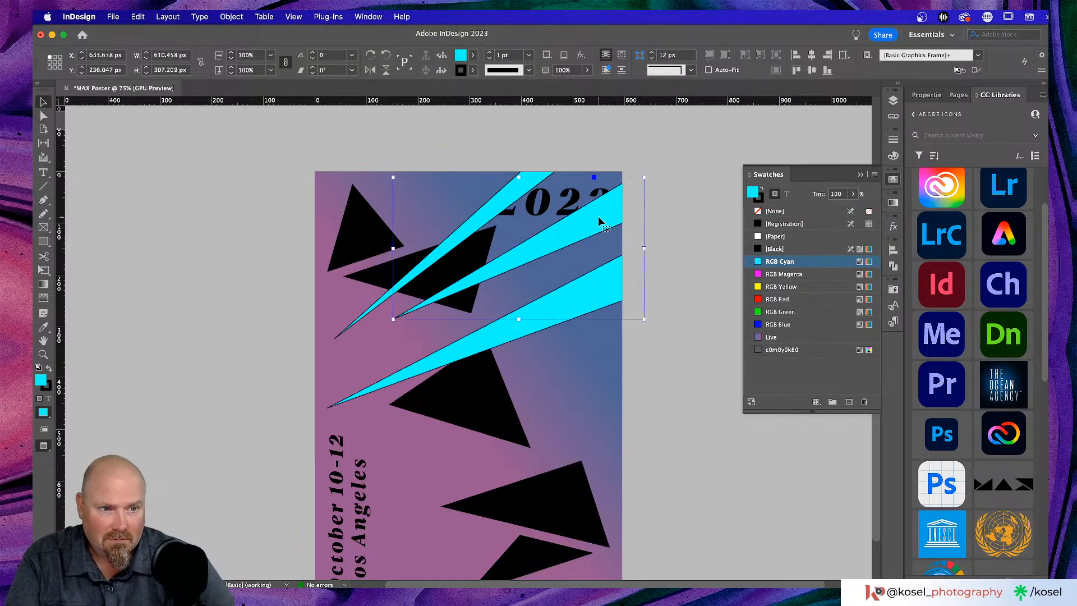
drag(645, 169, 642, 157)
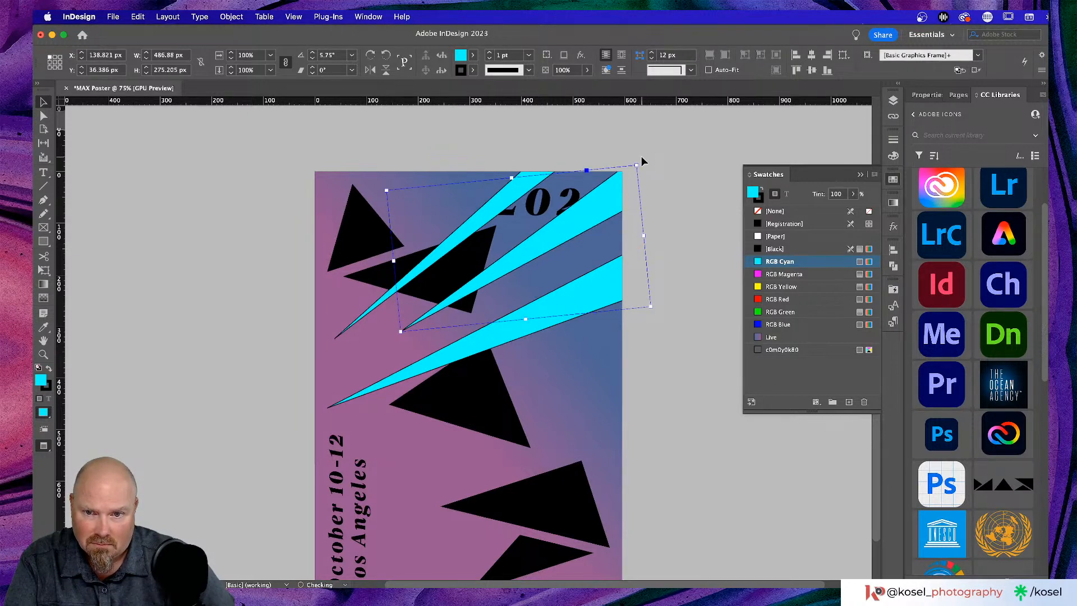
click(683, 179)
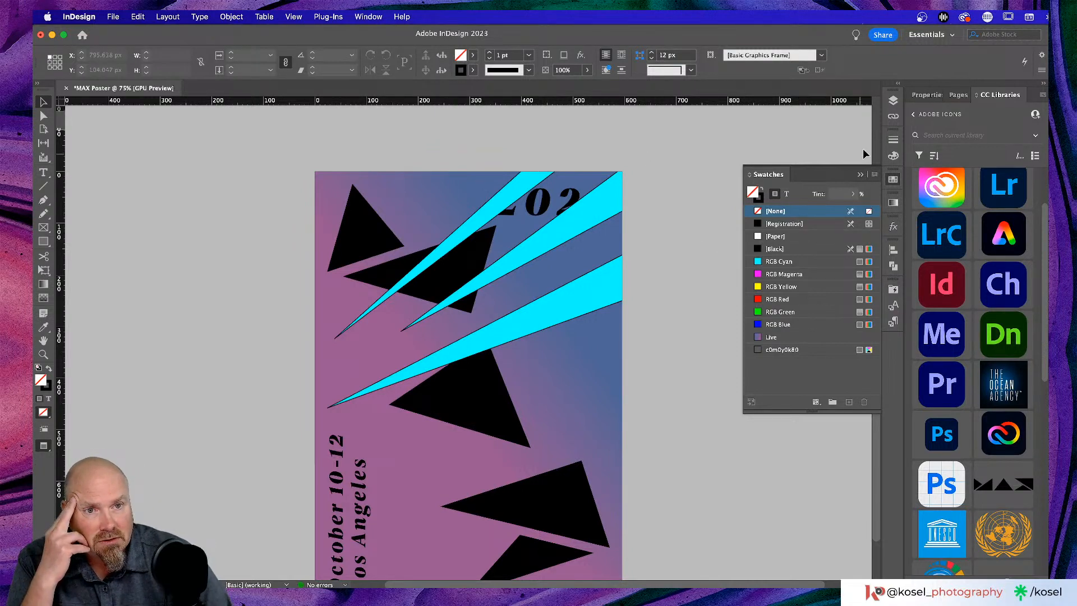
- Move the Graphics layer below MAX and directly above BG in the layer order
click(893, 101)
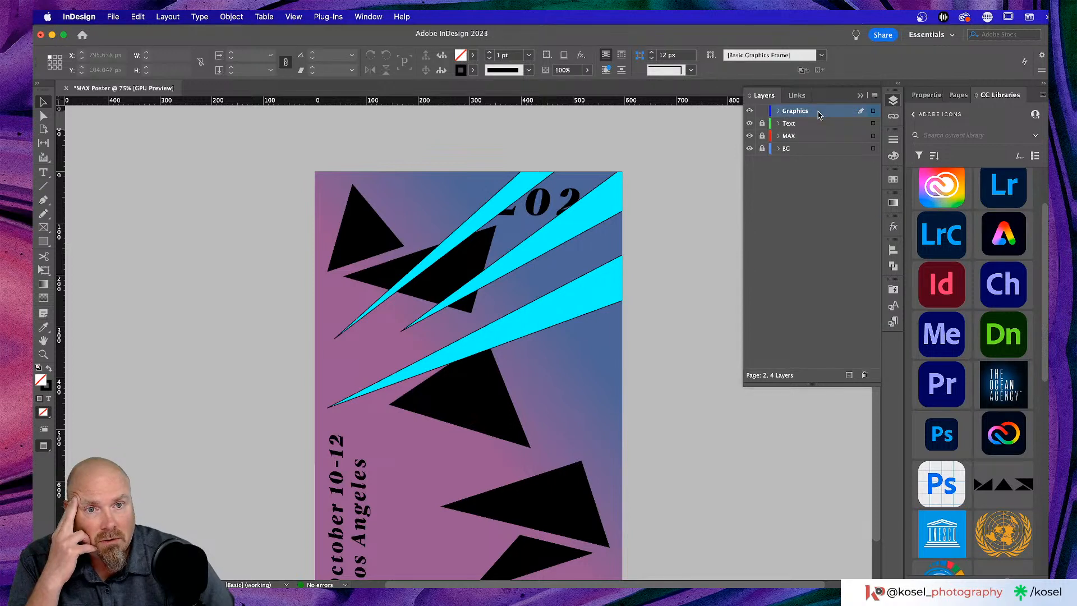
drag(816, 146, 817, 146)
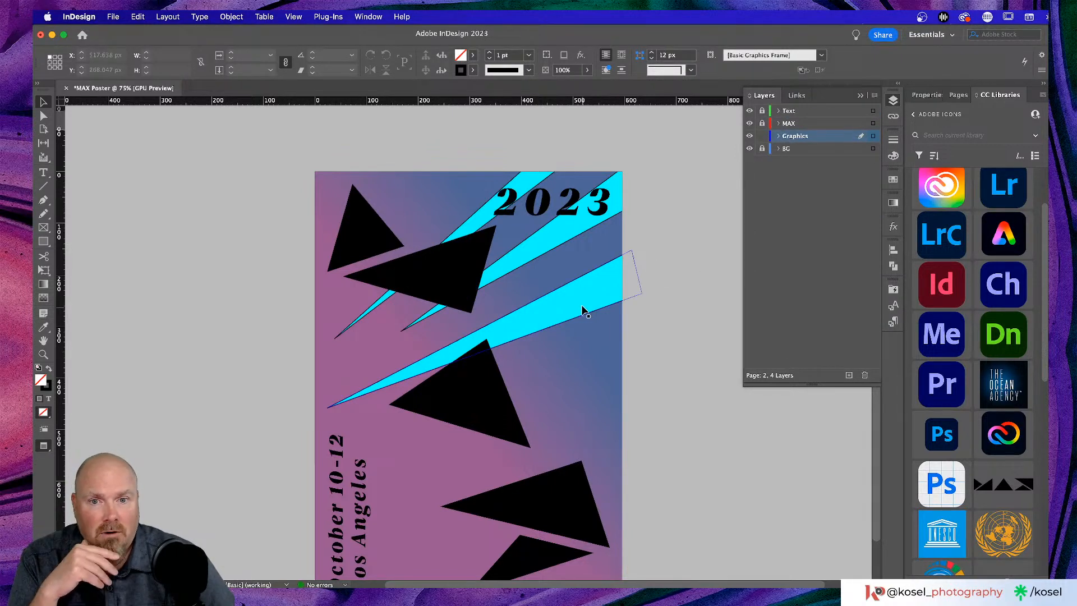
scroll(579, 305, down, 2)
- Start a new linear gradient swatch for the lowest cyan triangle, setting its first stop to CMYK 28, 94, 20, 0
click(581, 261)
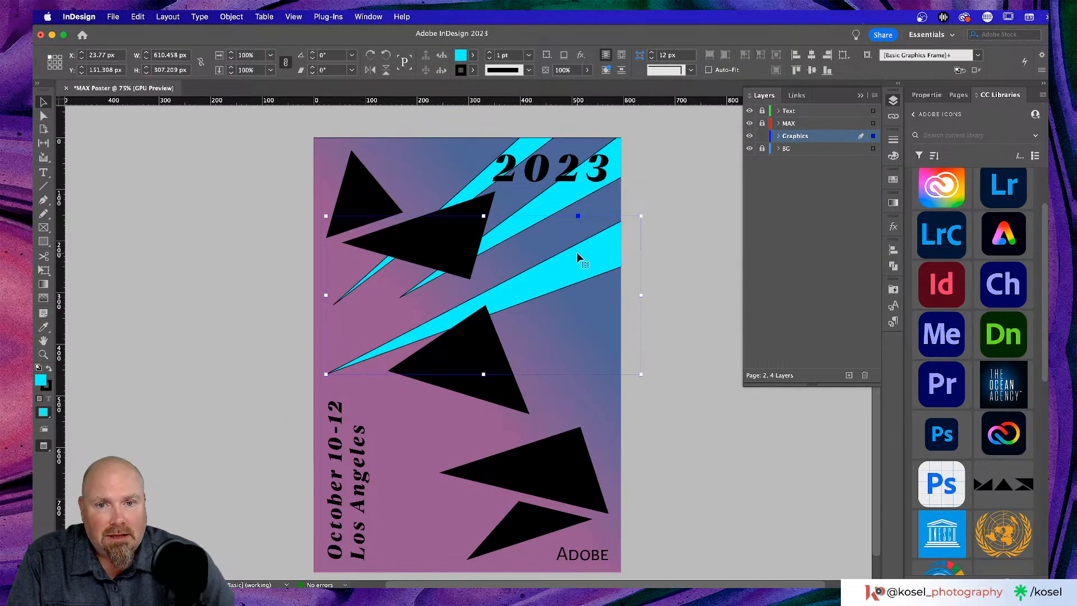
click(892, 179)
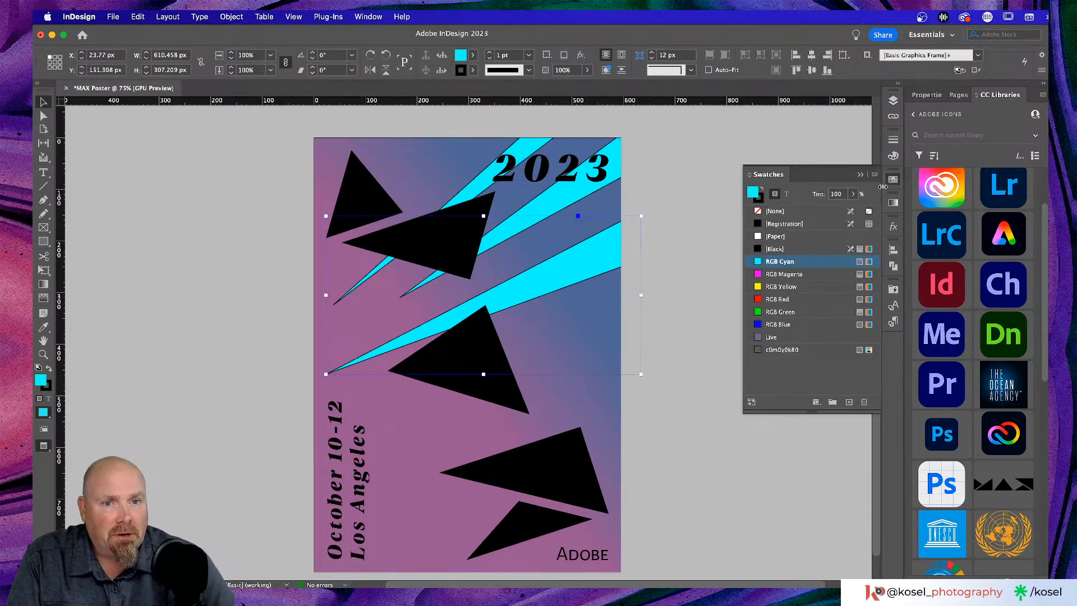
click(874, 175)
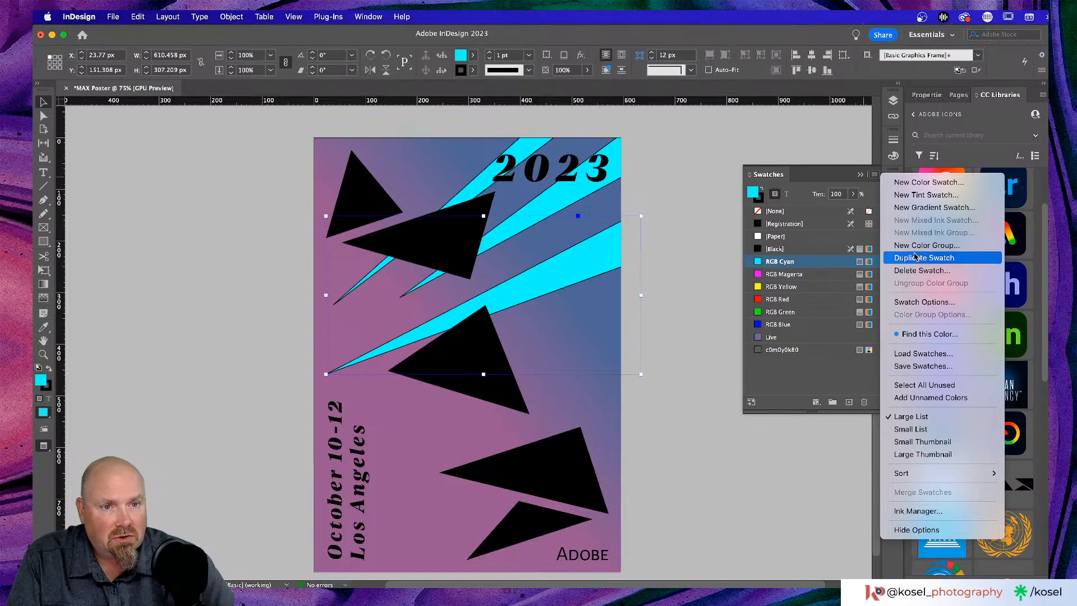
click(918, 208)
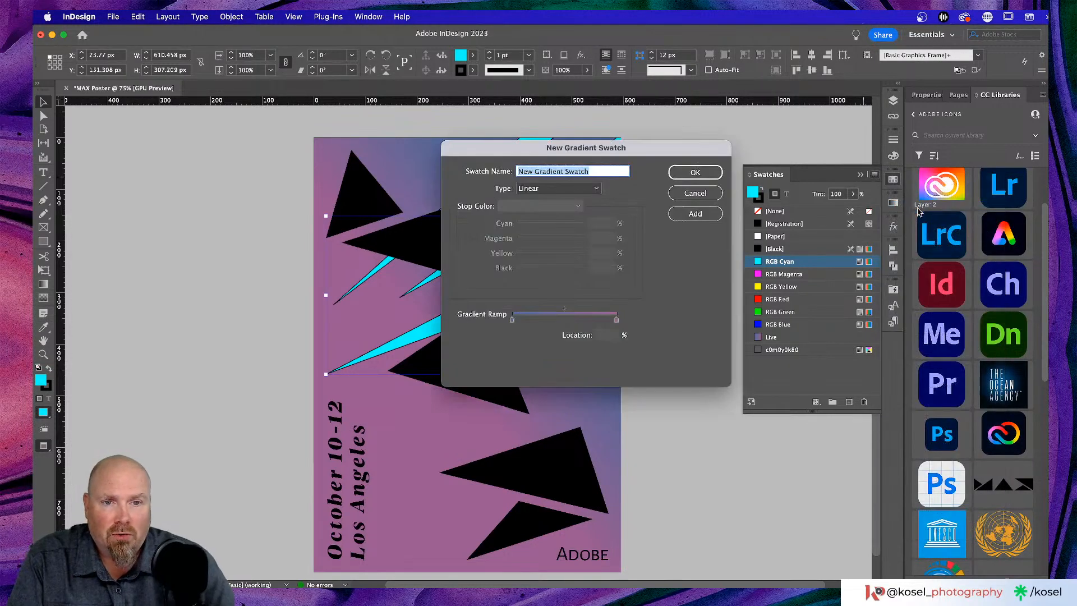
click(511, 320)
drag(616, 148, 810, 131)
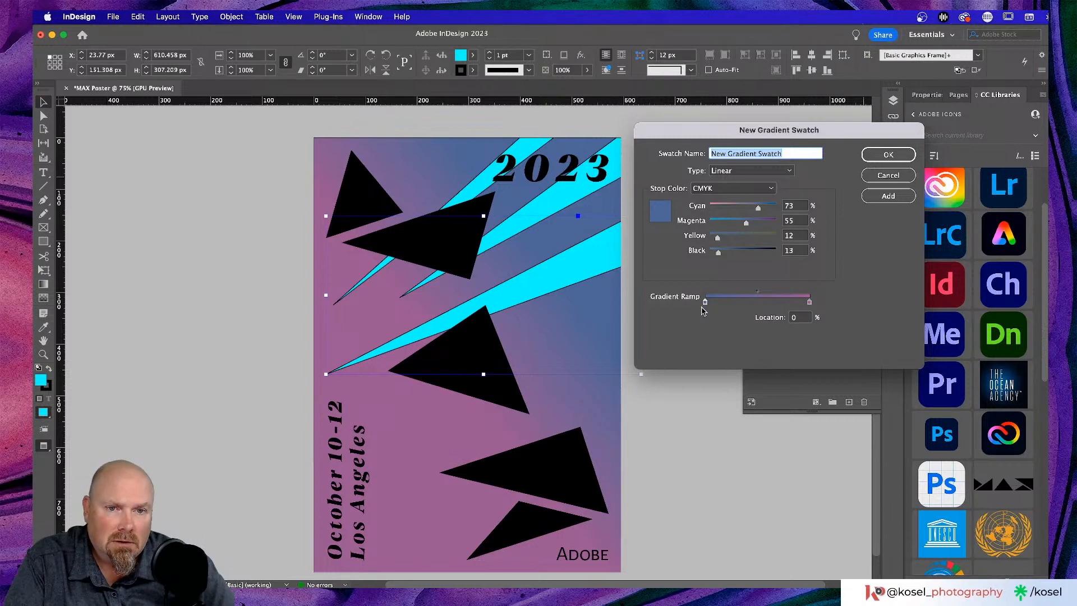
mouse_move(745, 223)
mouse_down()
mouse_move(775, 224)
mouse_move(734, 210)
mouse_up()
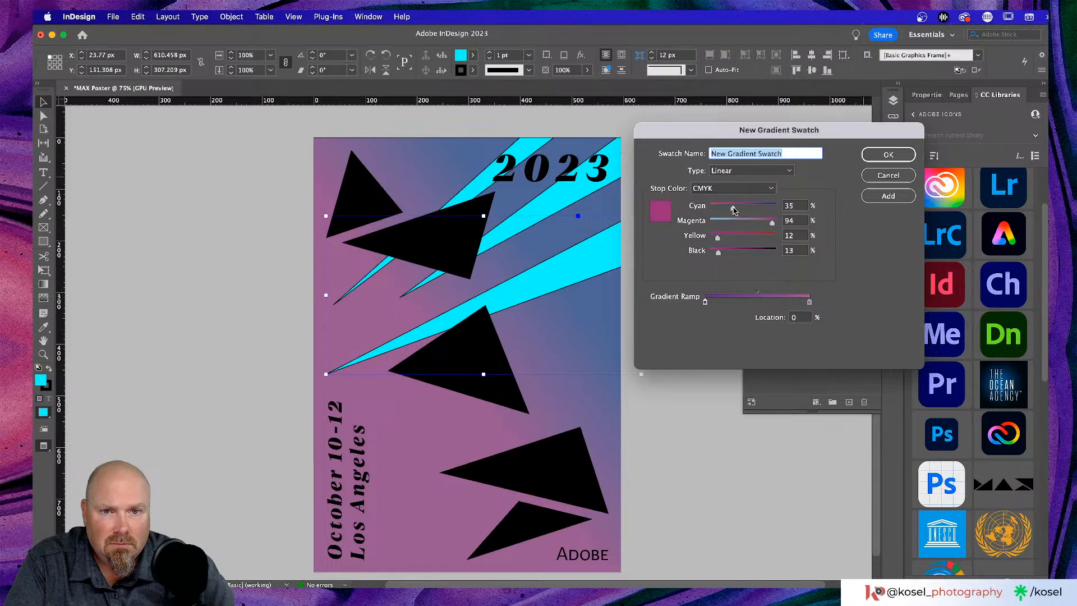
drag(725, 209, 710, 253)
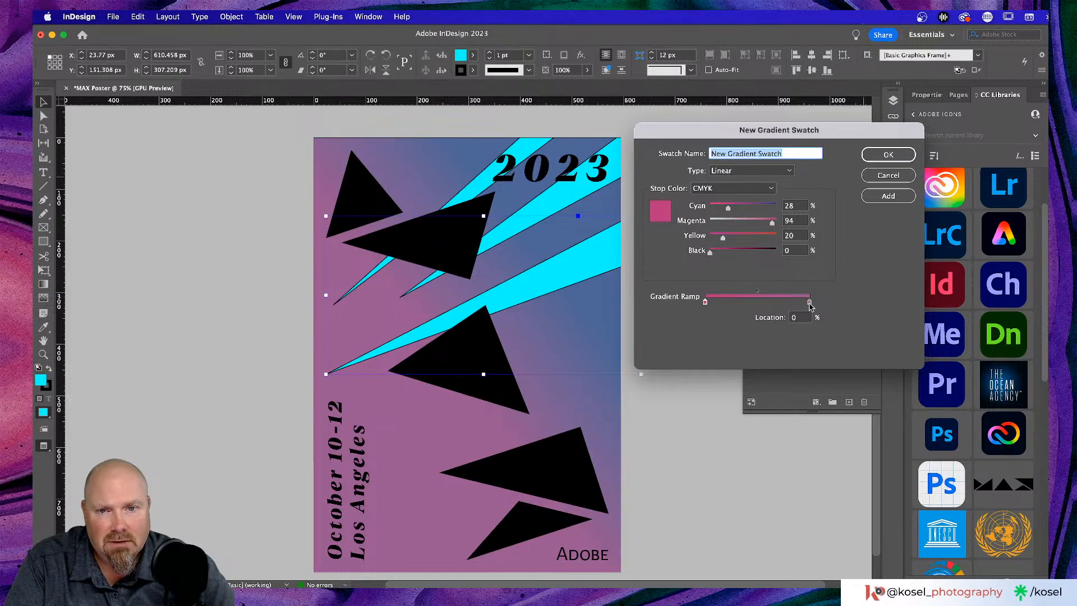
- Set the new gradient's end stop to CMYK 77, 44, 9, 10 and apply the swatch to the lowest triangle
click(809, 303)
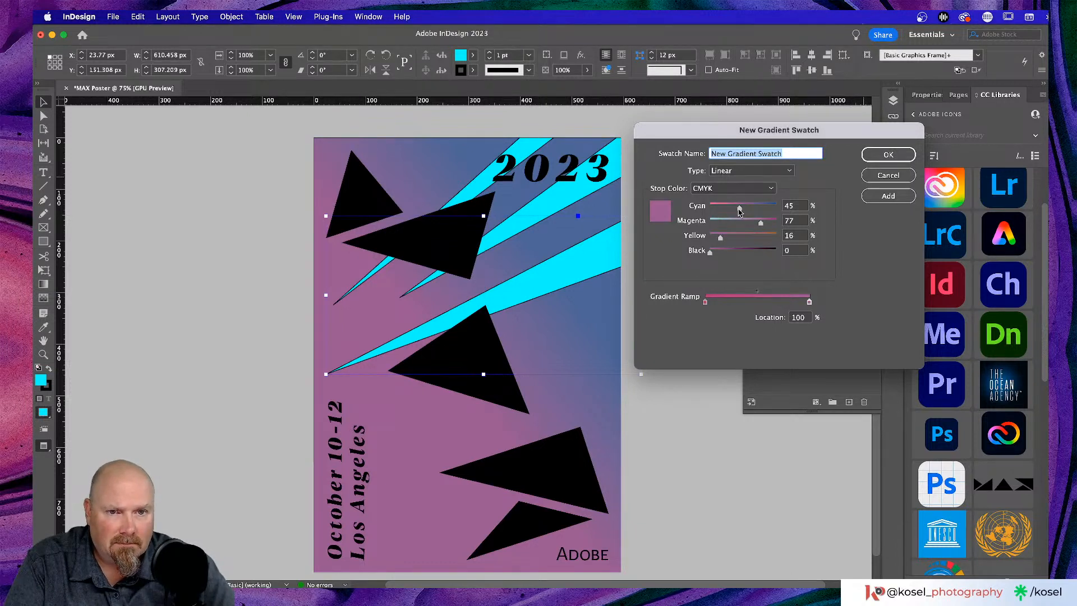
drag(741, 209, 716, 253)
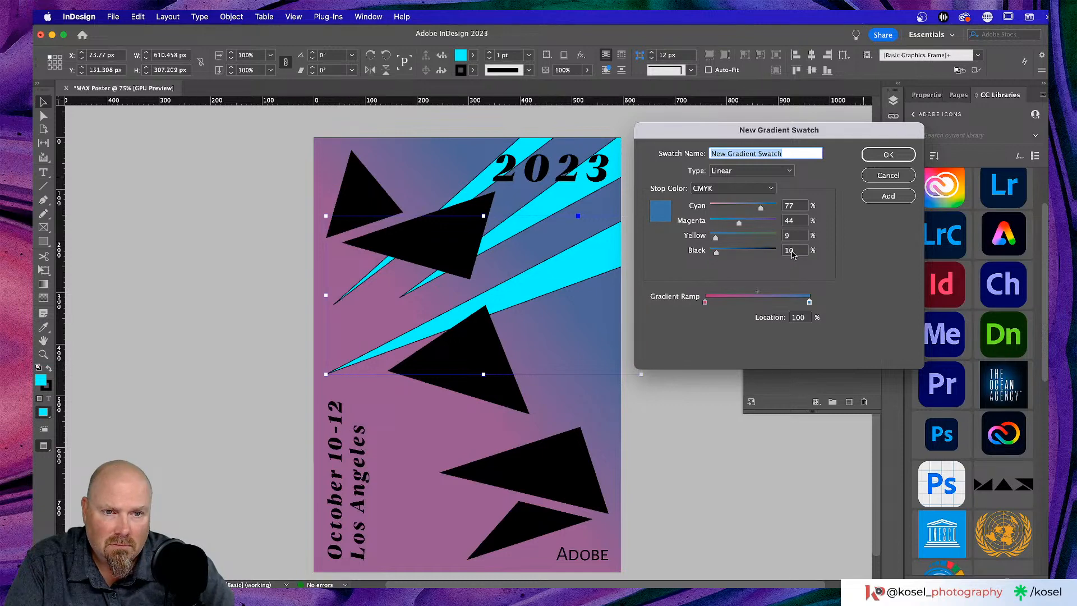
click(886, 155)
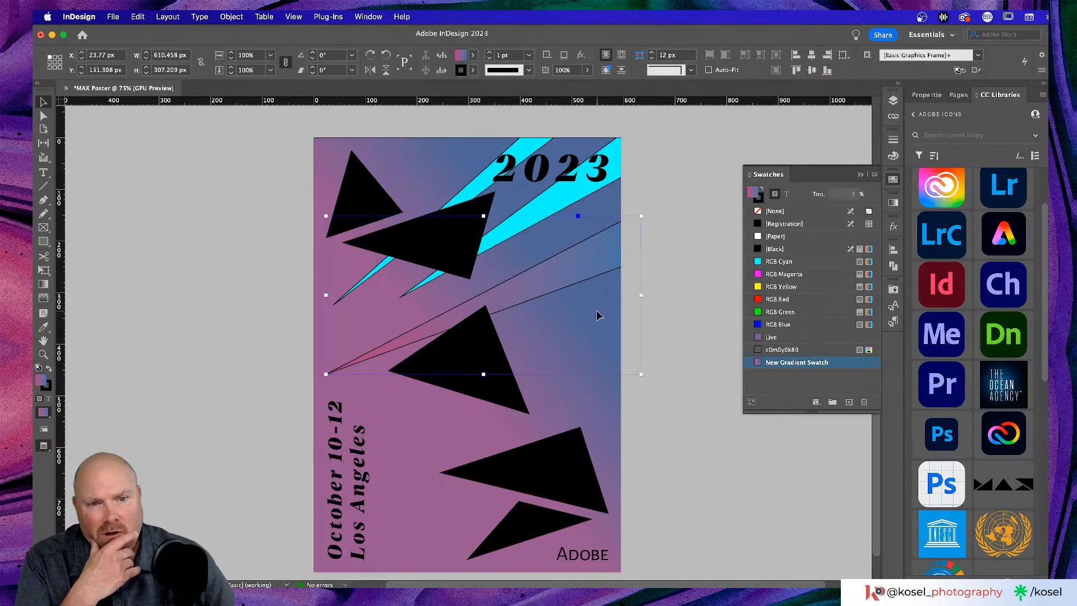
- Edit the new gradient swatch, changing its first stop to an orange of CMYK 11, 48, 73, 11
double_click(784, 365)
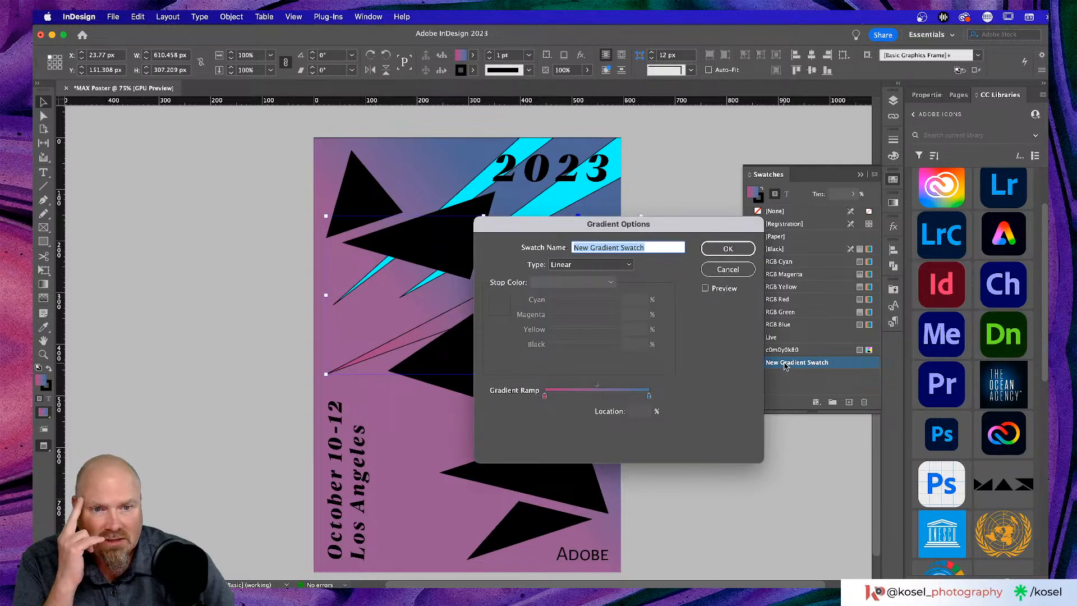
click(544, 397)
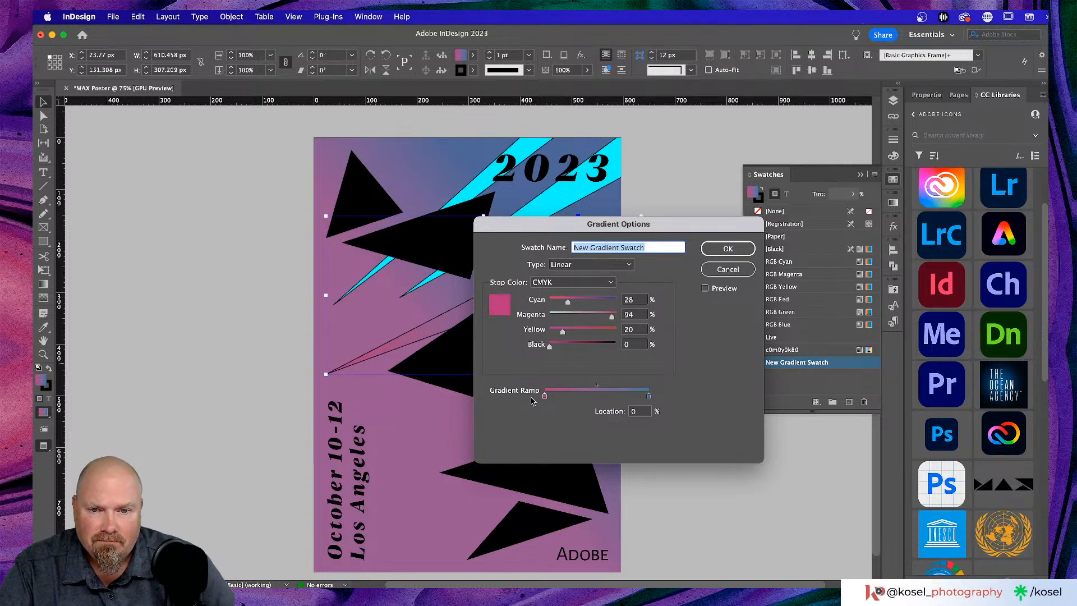
drag(568, 306, 598, 332)
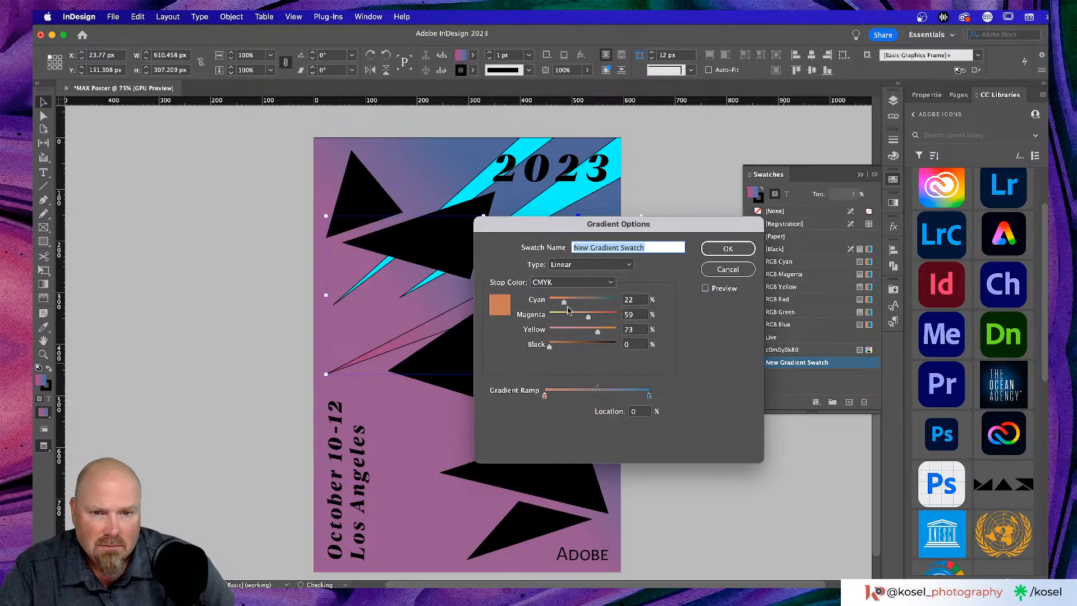
drag(551, 349, 557, 349)
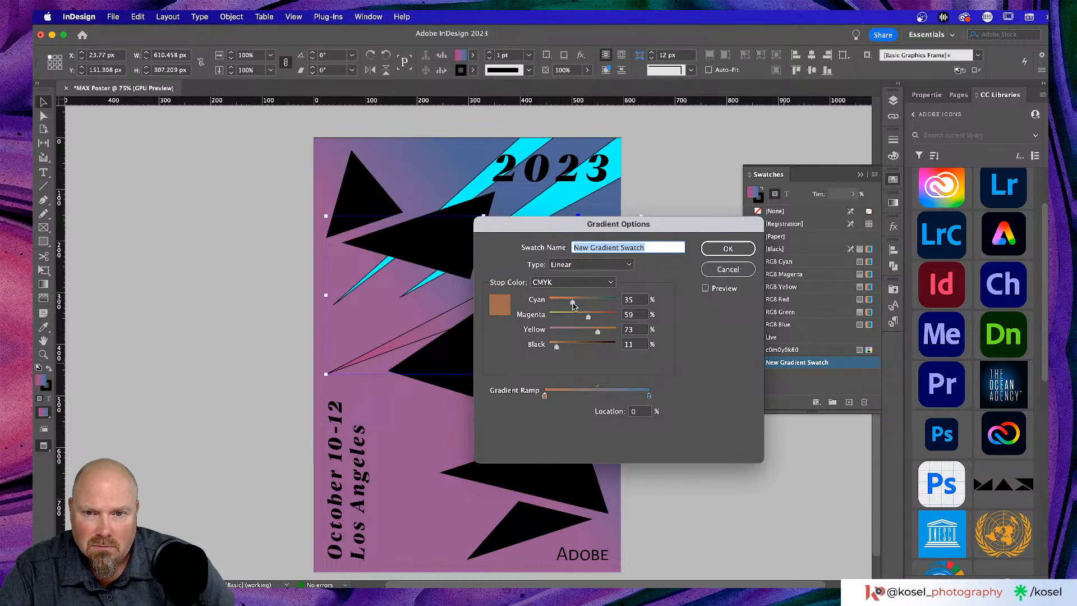
drag(564, 303, 580, 318)
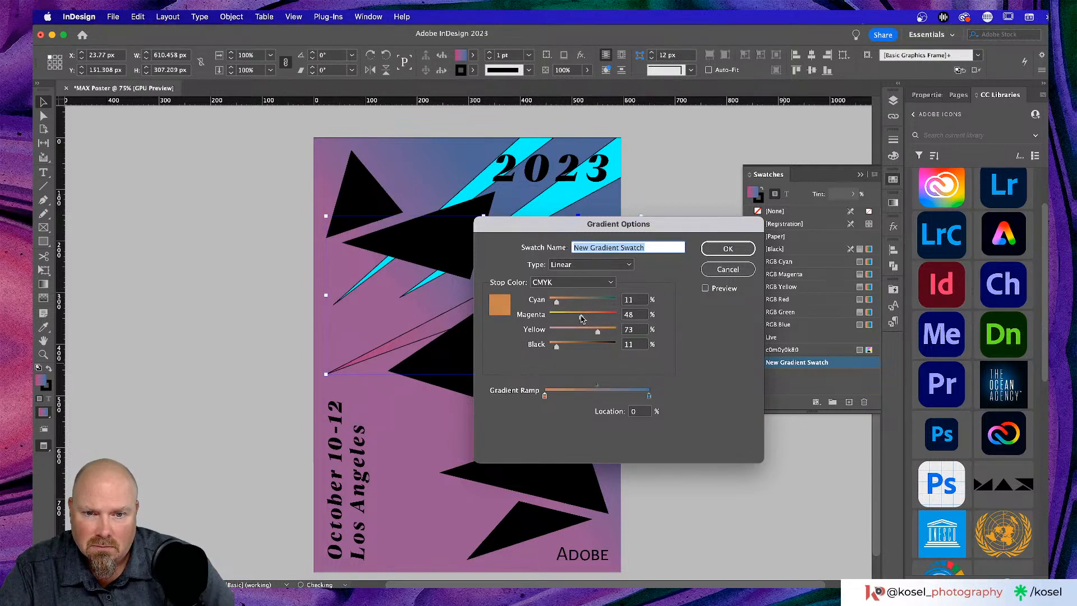
- Change the gradient swatch's end stop to a brighter blue of CMYK 88, 12, 5, 10 and accept the edits
click(649, 396)
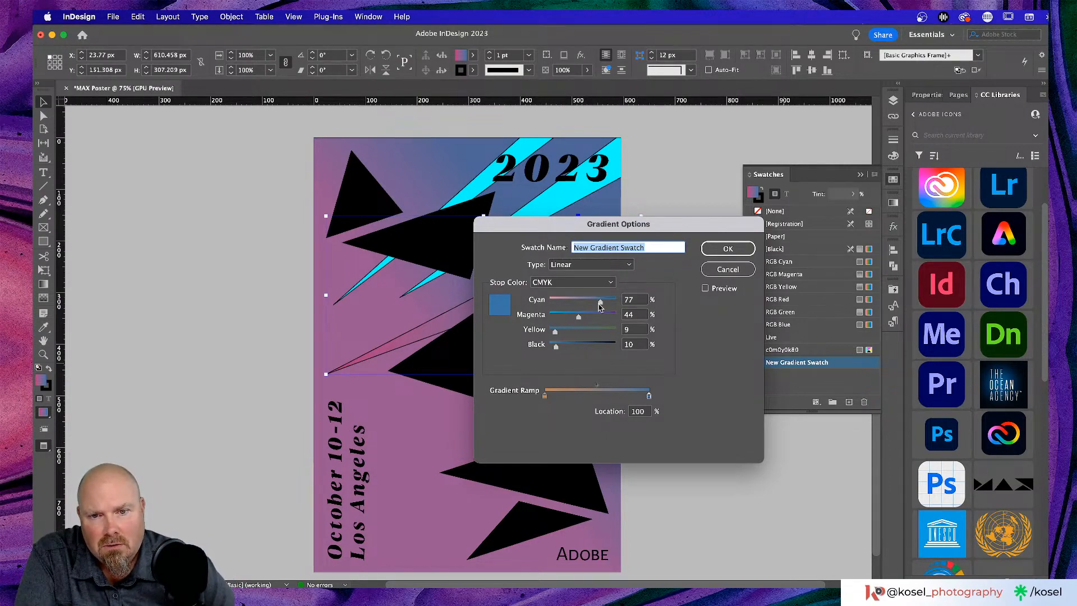
drag(599, 304, 607, 303)
drag(555, 333, 556, 318)
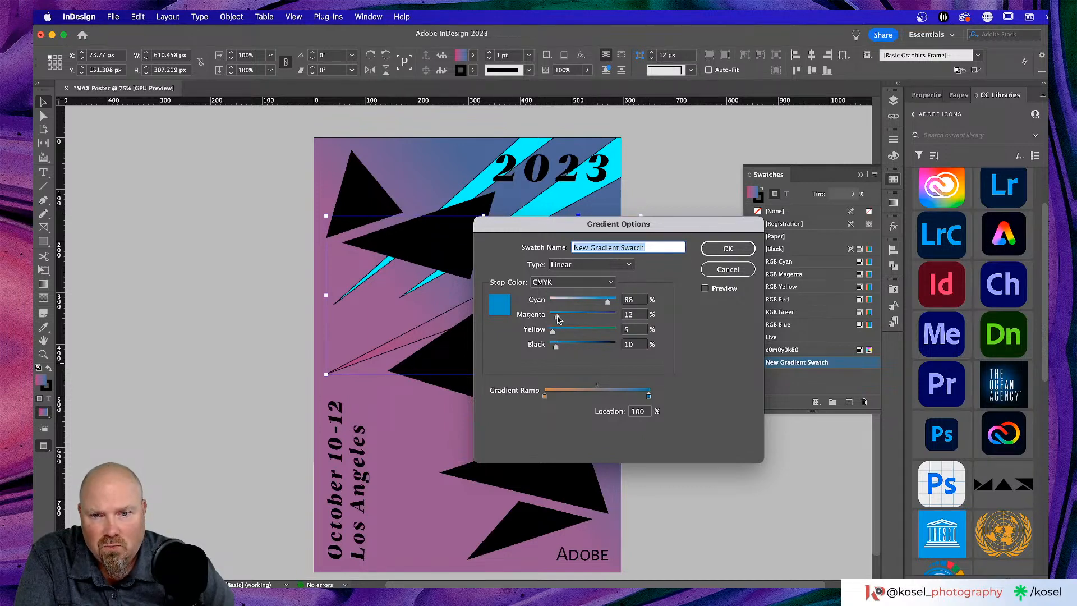
click(727, 248)
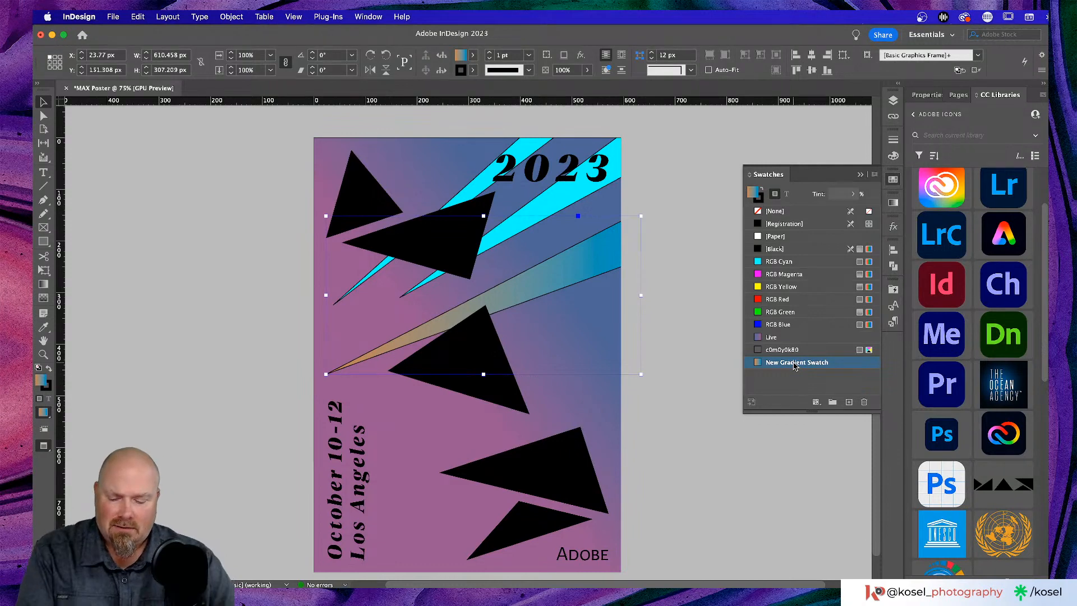
- Rename the gradient swatch Bolts and redraw the lowest triangle's gradient as a short horizontal blend near its wide end
key(g)
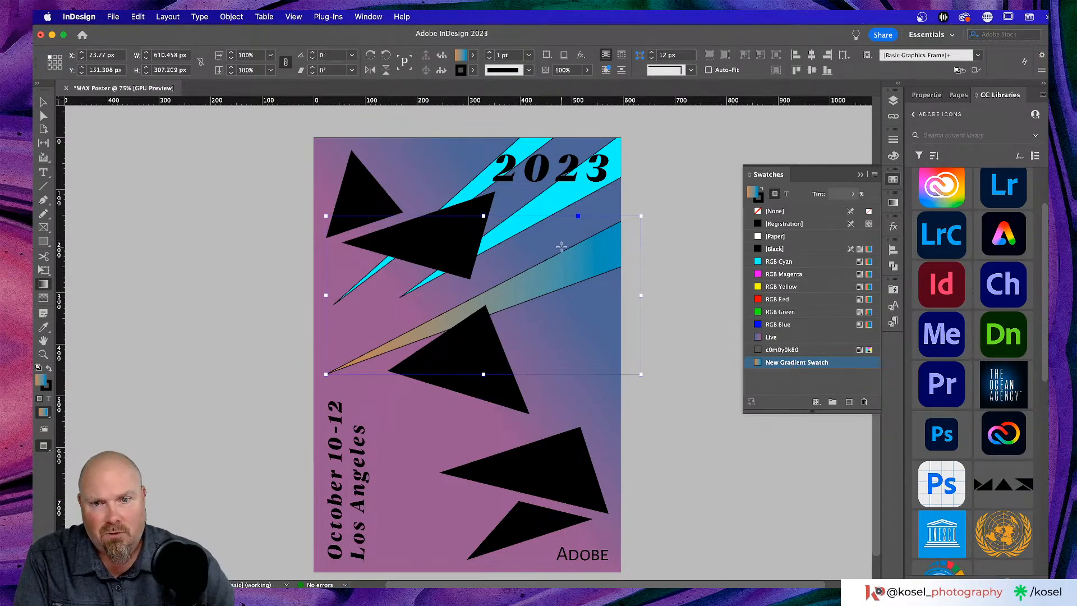
double_click(792, 363)
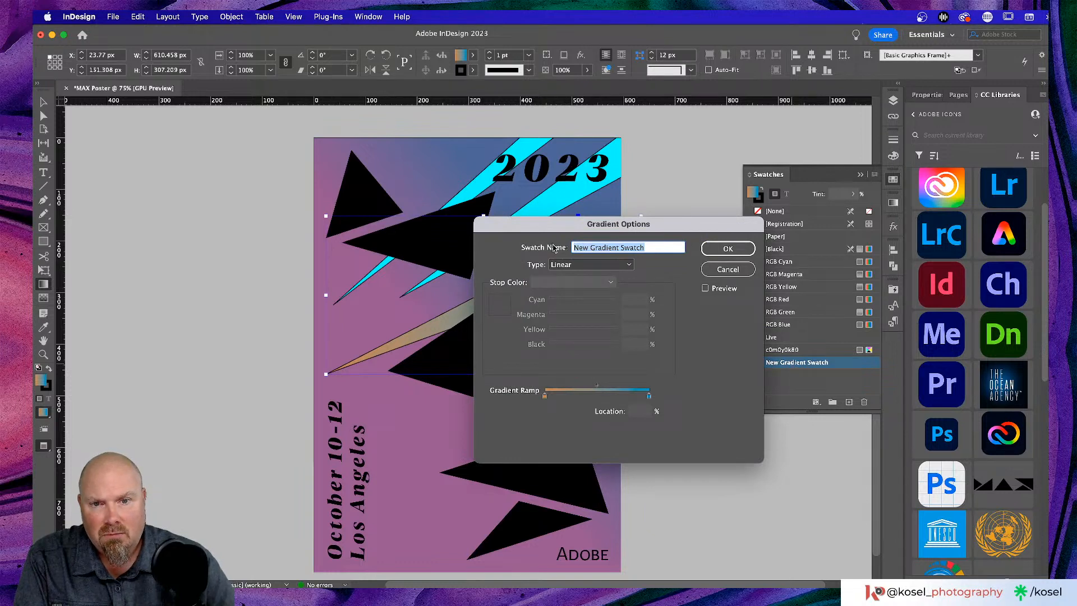
text(Bolts)
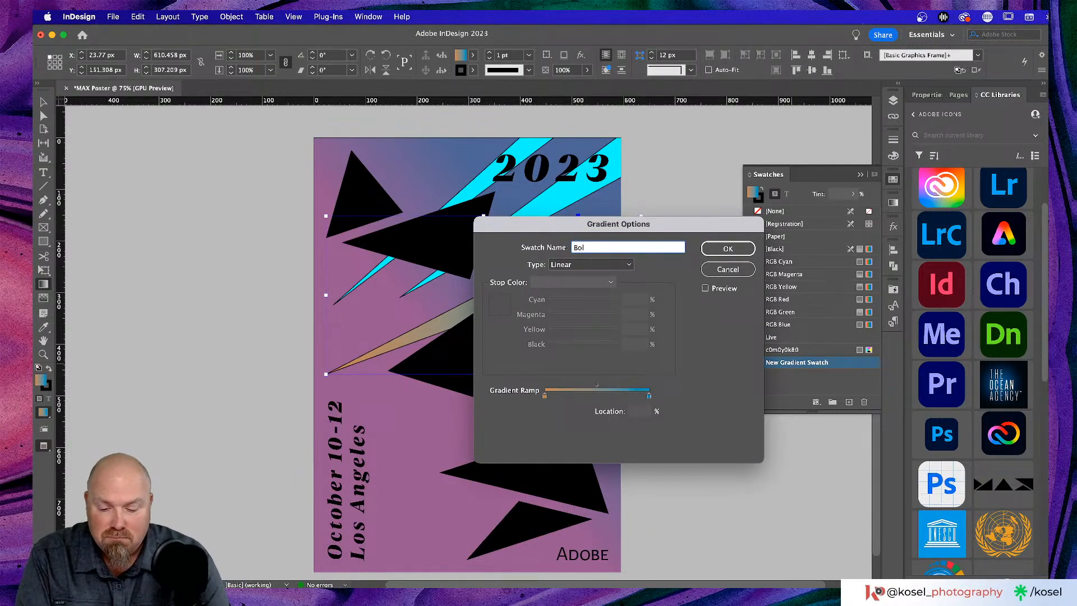
click(708, 247)
drag(547, 249, 609, 248)
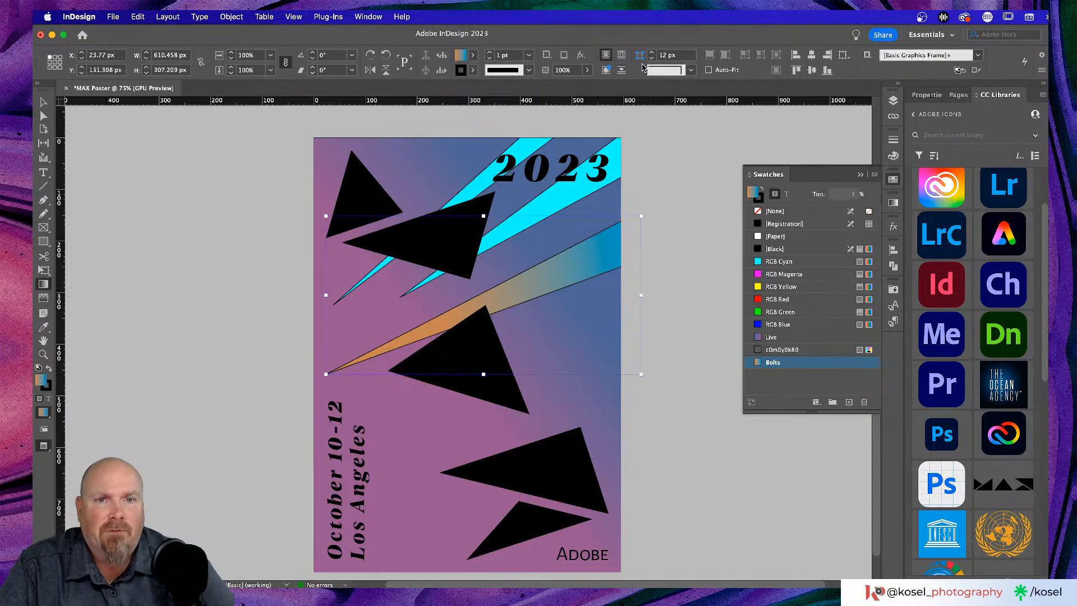
- Start a drop shadow effect on the gradient-filled triangle with its settings moved clear of the poster
click(581, 54)
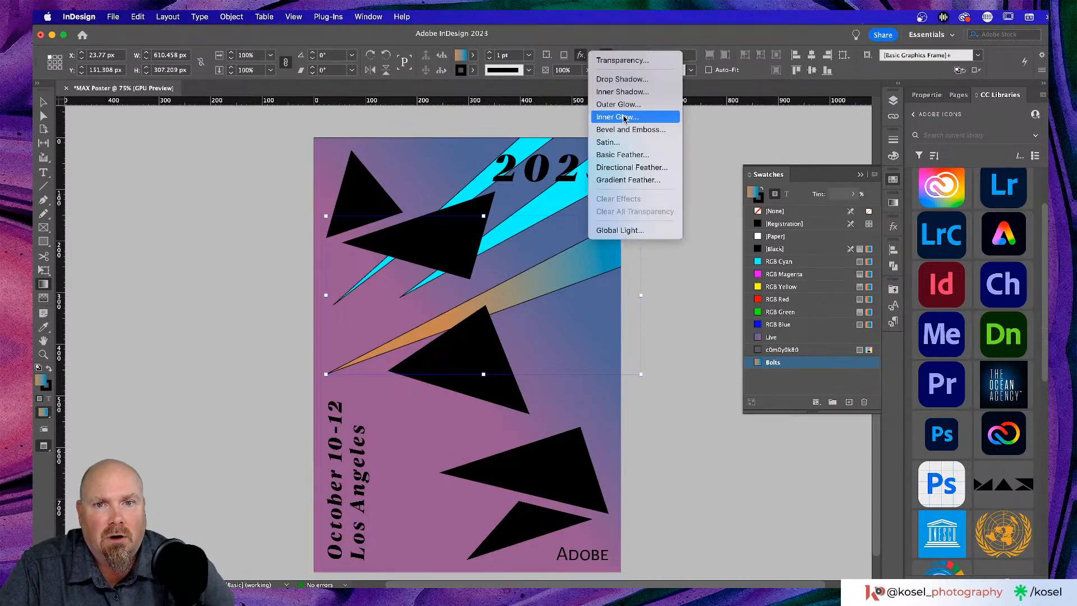
click(621, 79)
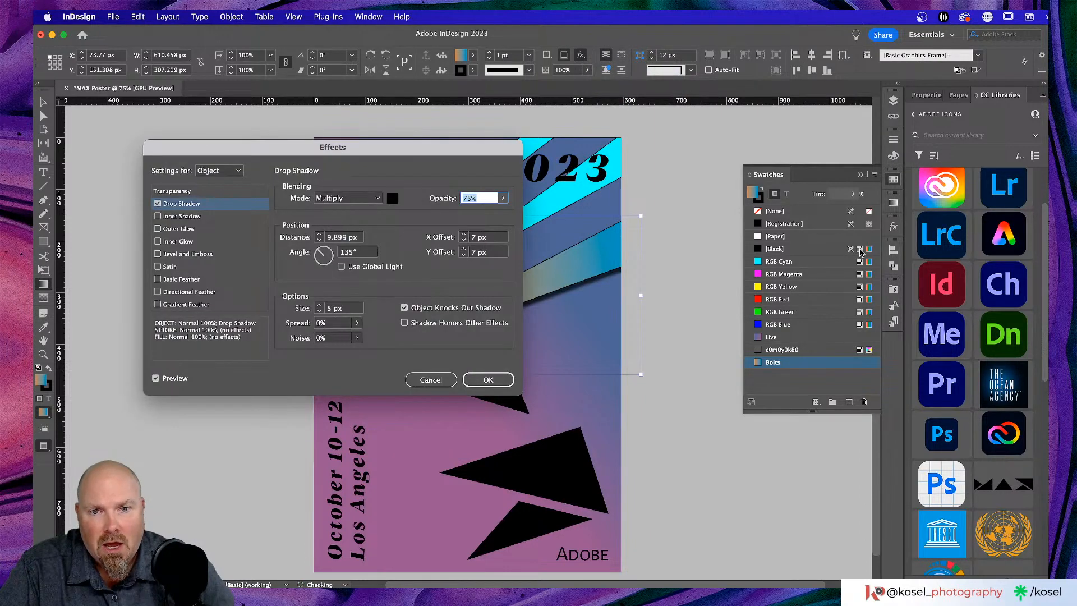
drag(363, 154, 878, 116)
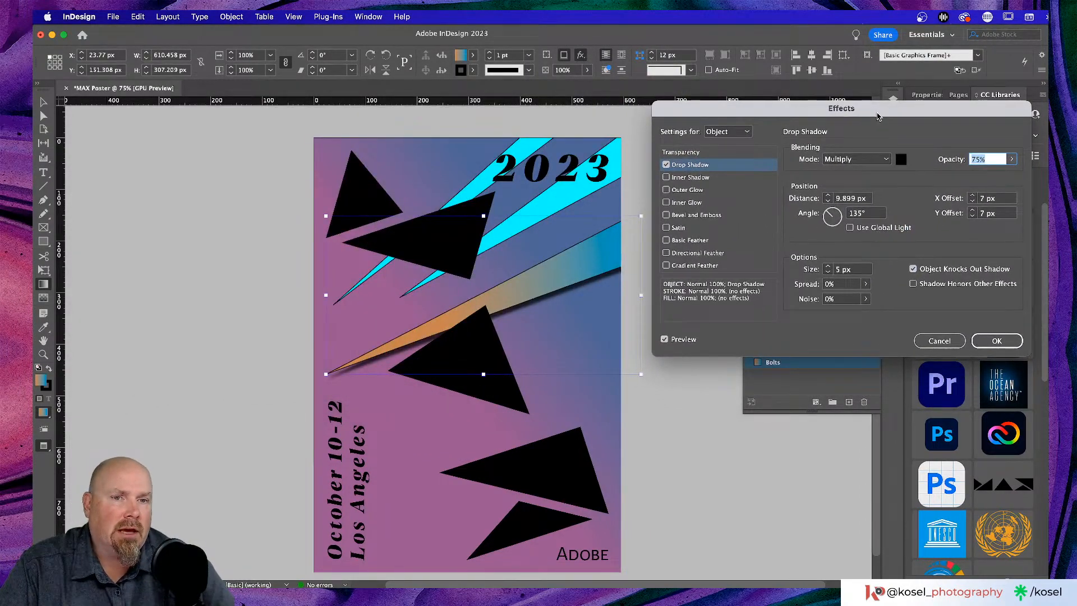
- Set the drop shadow's colour to a dark purple of CMYK 79, 94, 0, 69
click(900, 160)
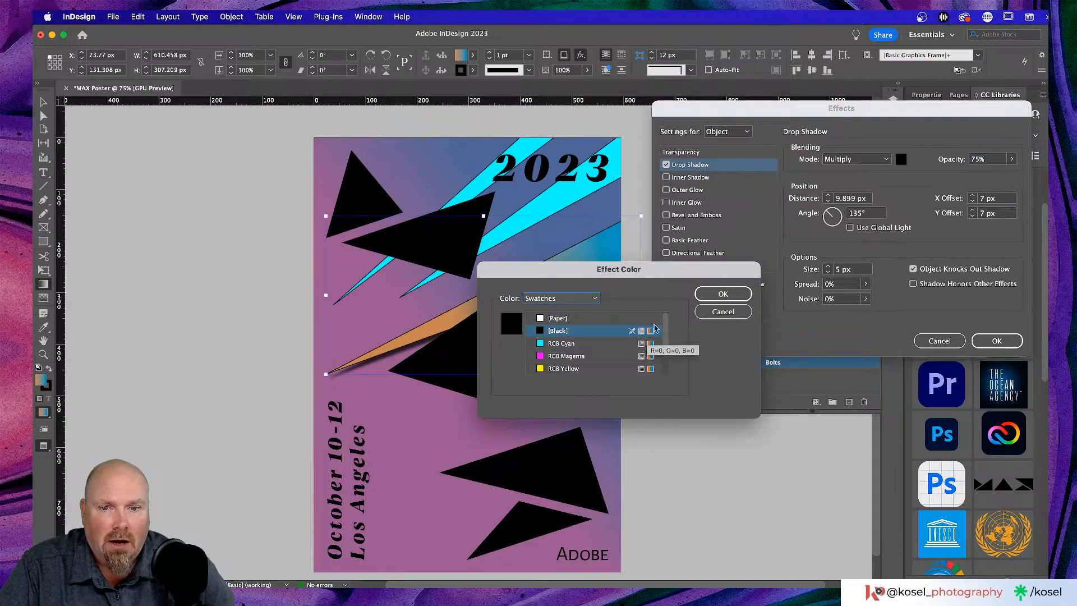
scroll(569, 356, down, 1)
scroll(571, 355, down, 3)
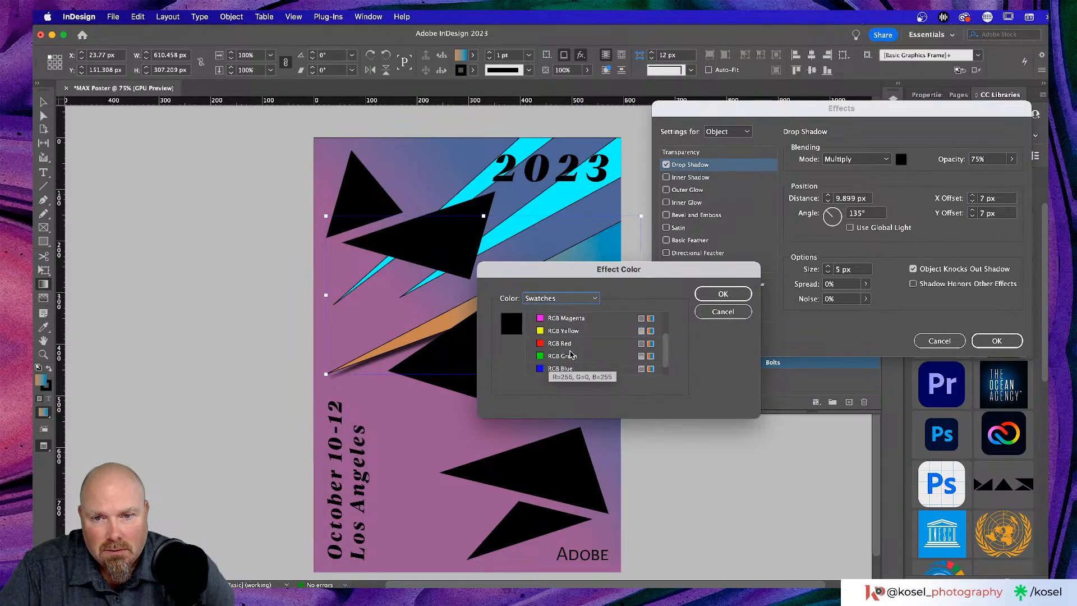
click(590, 301)
click(578, 327)
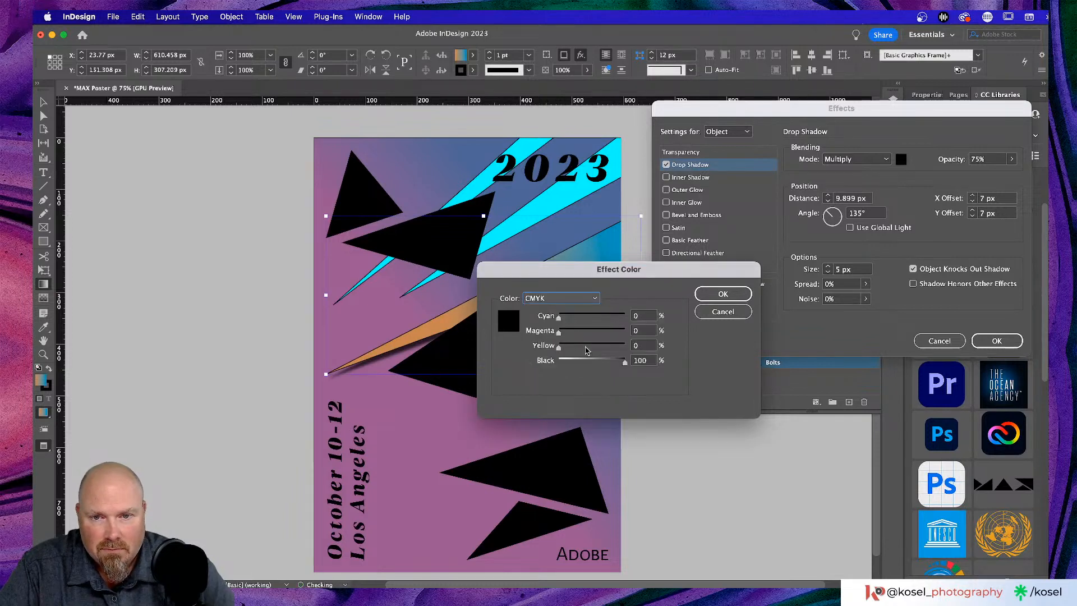
drag(625, 363, 547, 364)
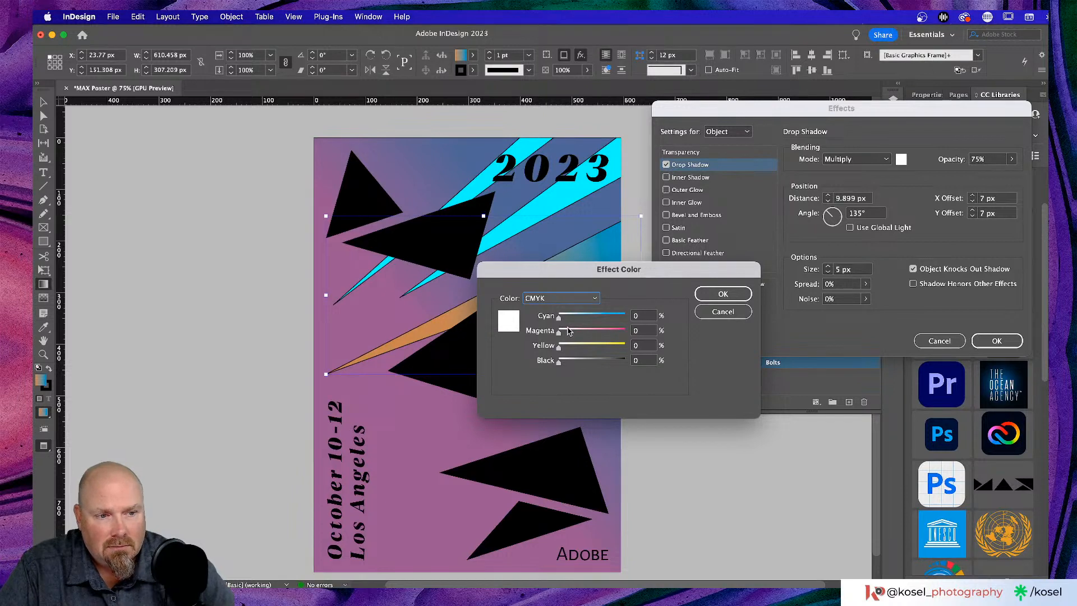
drag(559, 317, 612, 318)
drag(559, 362, 603, 365)
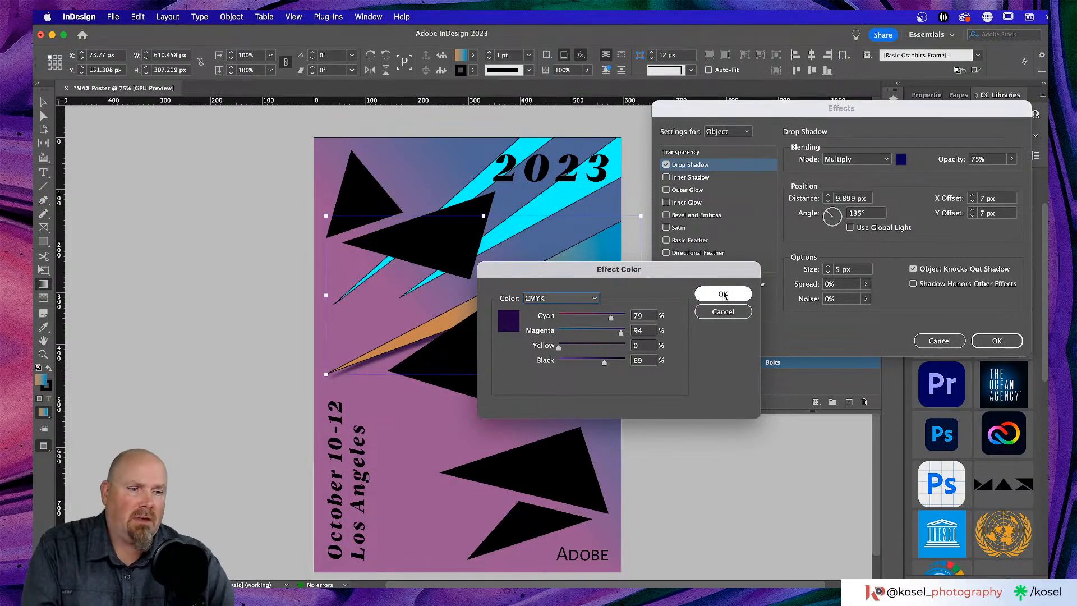
click(722, 294)
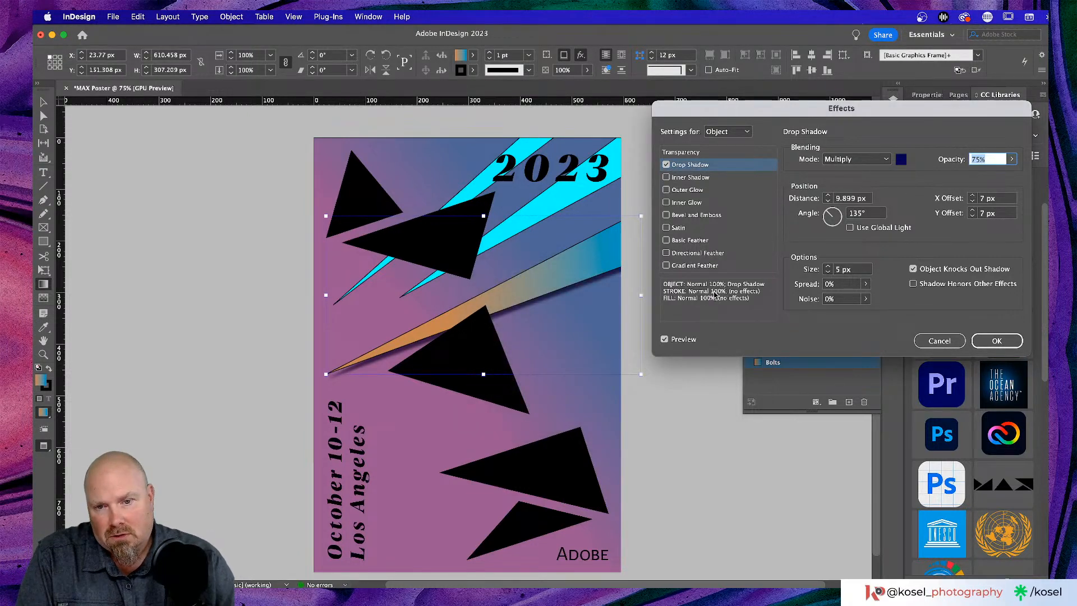
- Lower the drop shadow's opacity to 50%, apply the effect, and put the swatch list away
drag(909, 109, 867, 99)
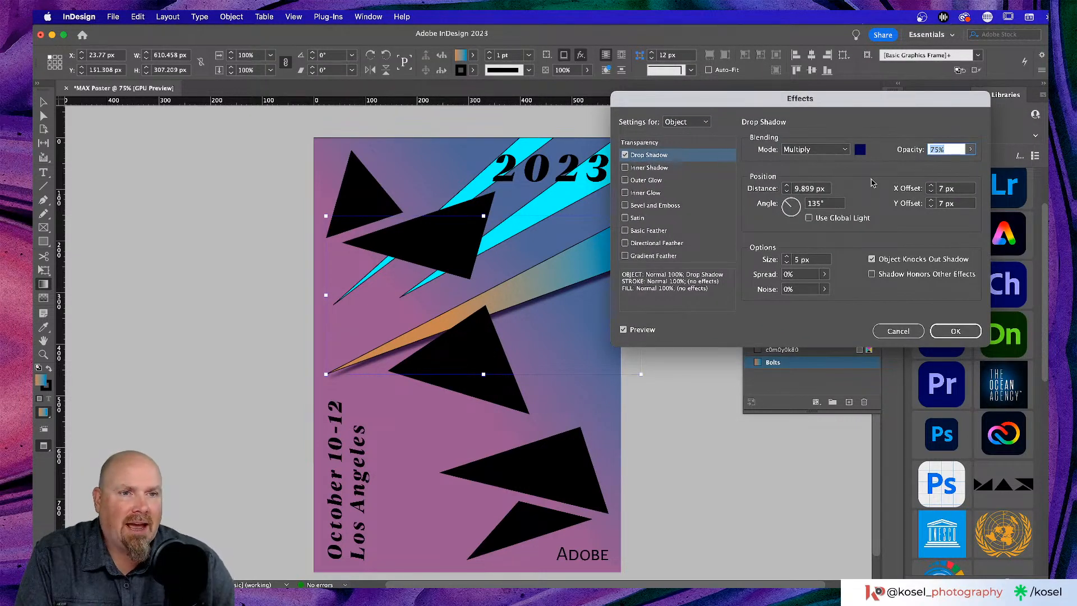
click(970, 150)
drag(963, 167, 938, 167)
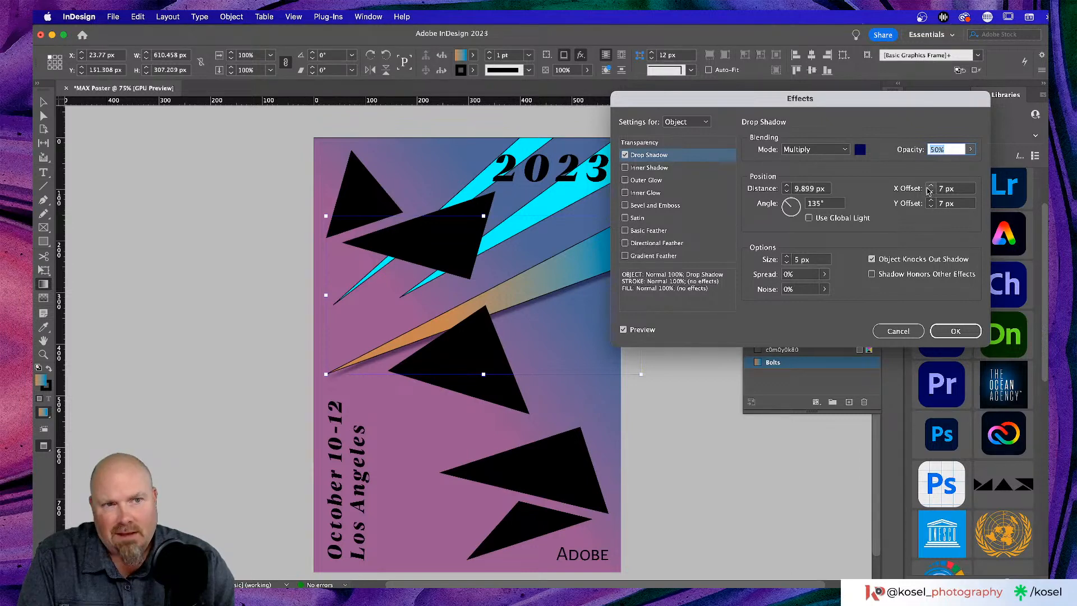
click(955, 331)
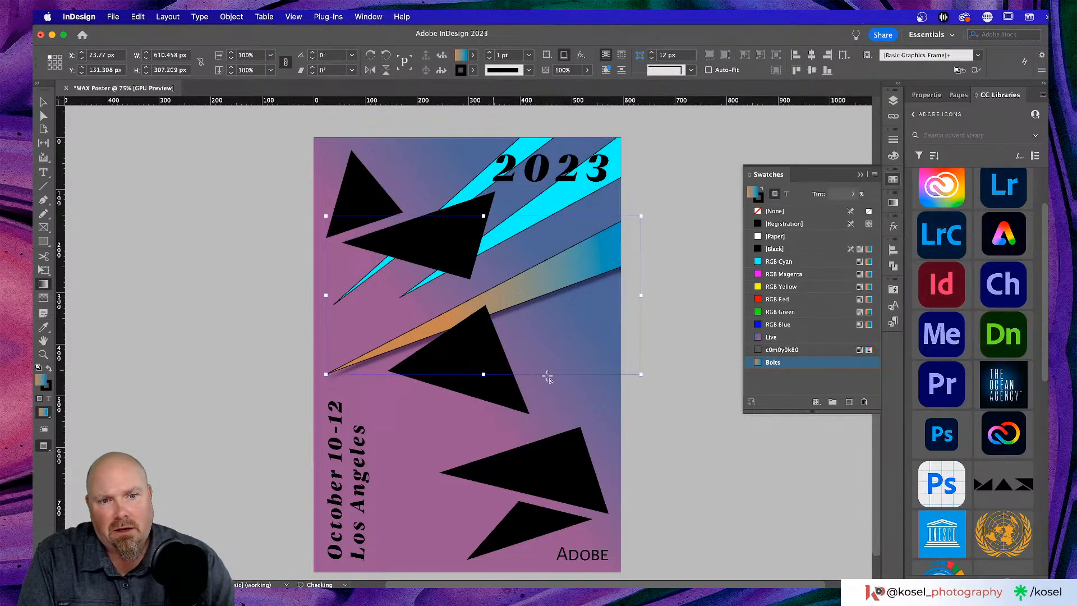
click(858, 175)
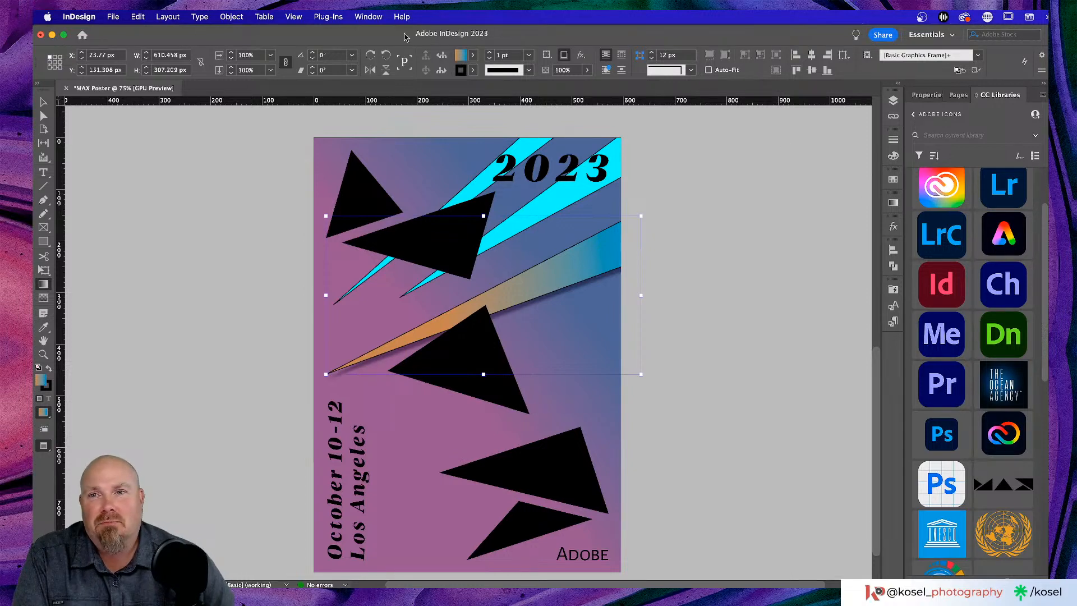
click(229, 18)
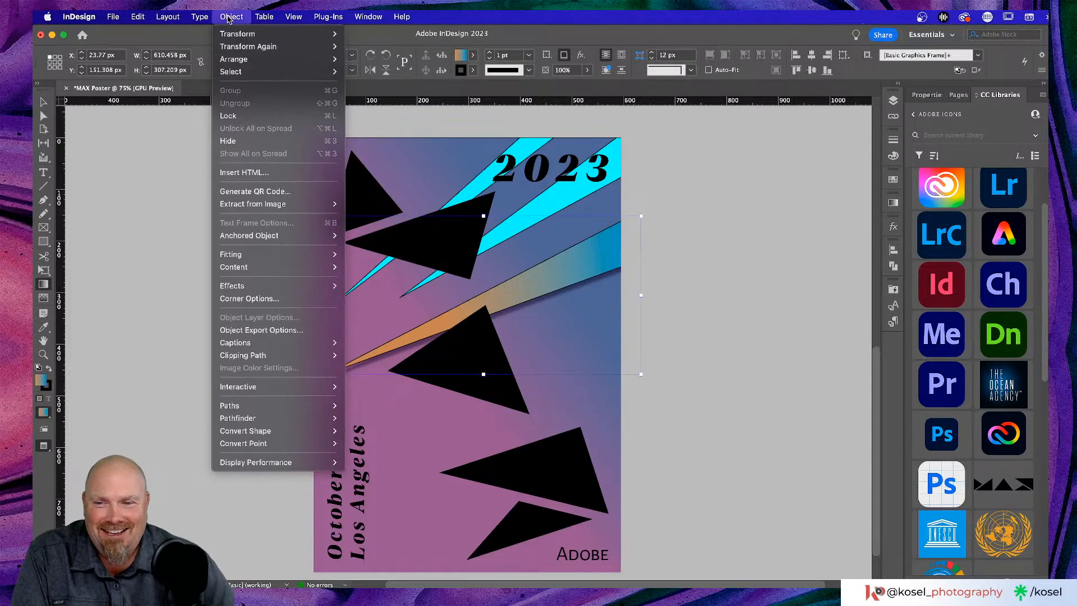
mouse_move(231, 38)
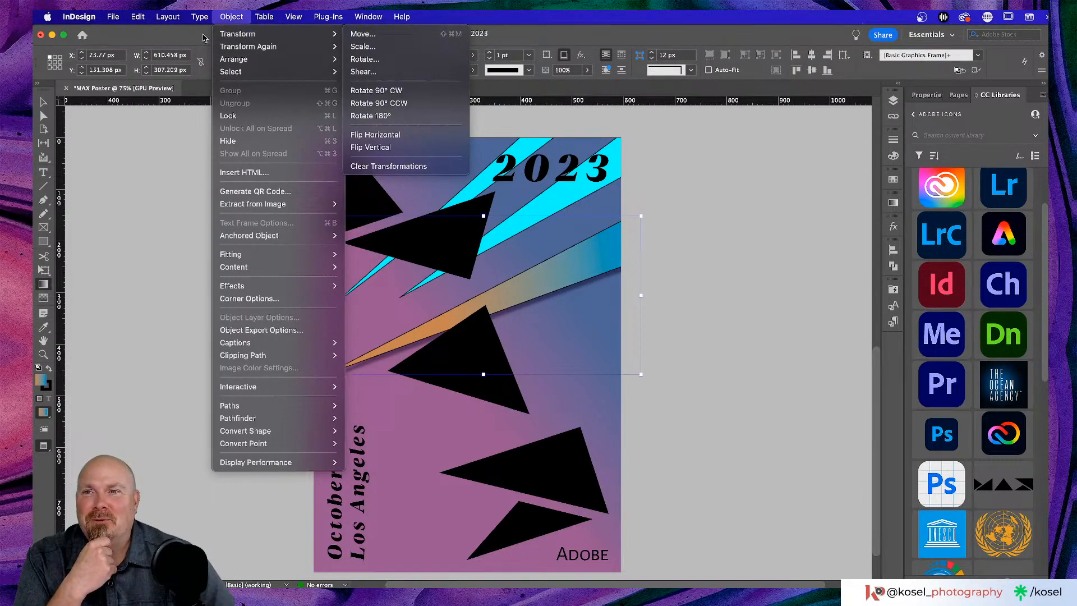
key(Escape)
key(Escape)
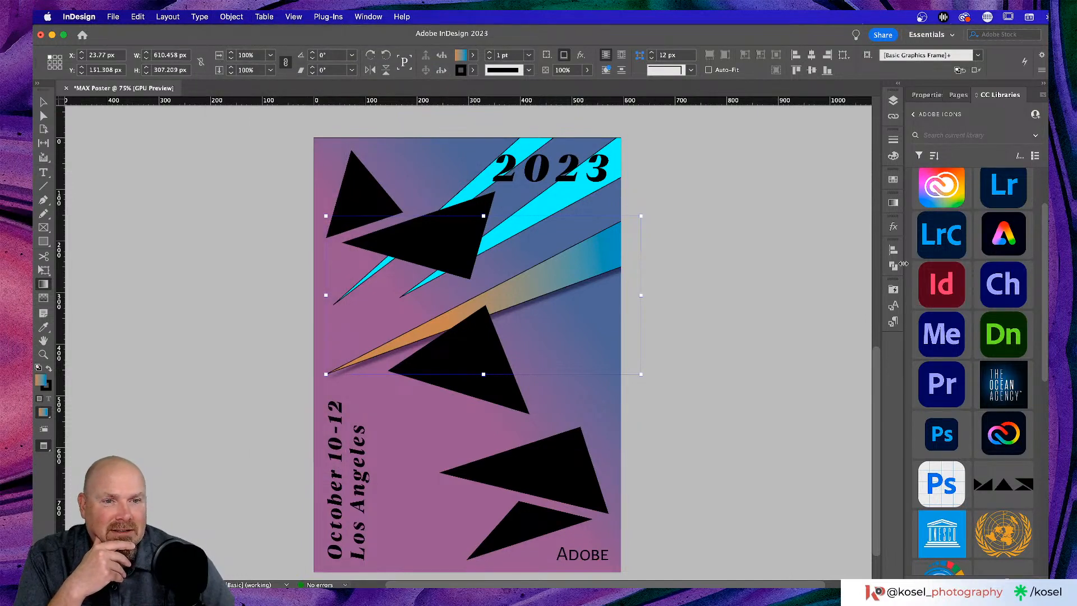
- Search the application's commands for "object style" and show the Object Styles list beside the poster
click(368, 17)
mouse_move(401, 17)
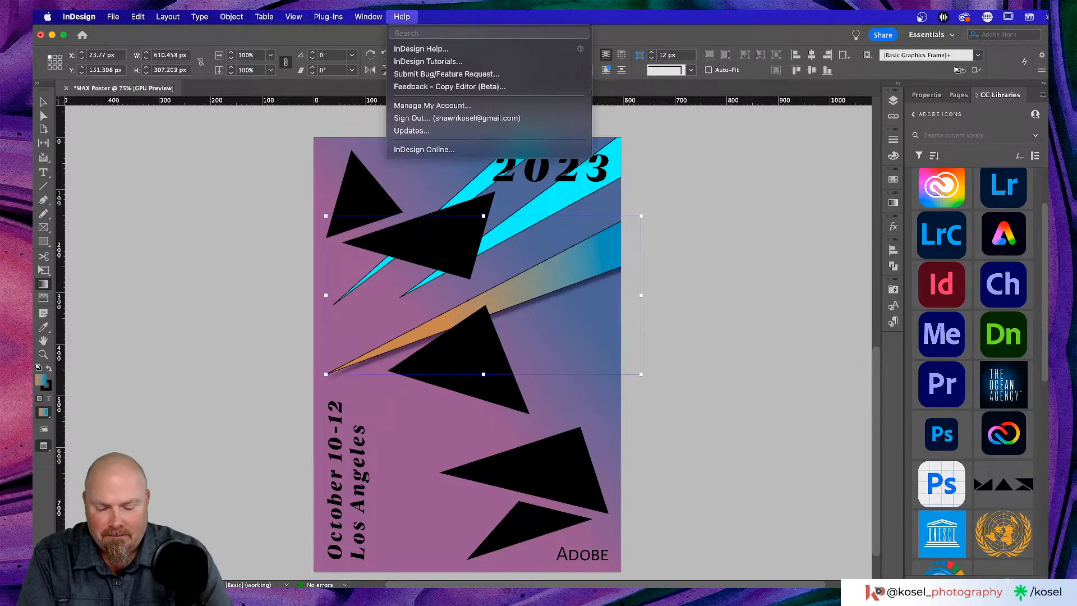
text(object style)
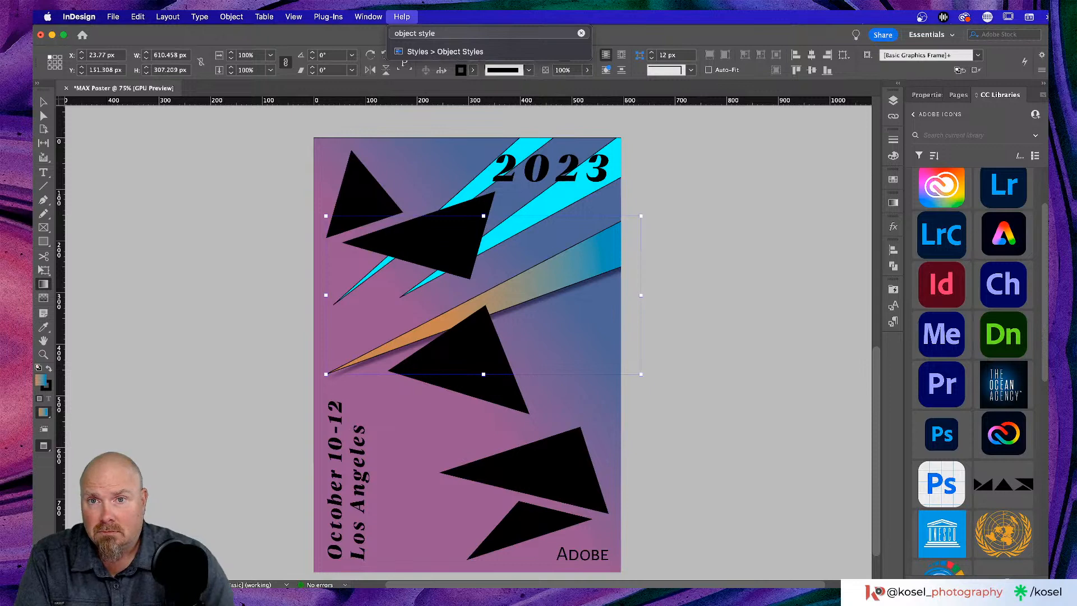
mouse_move(435, 56)
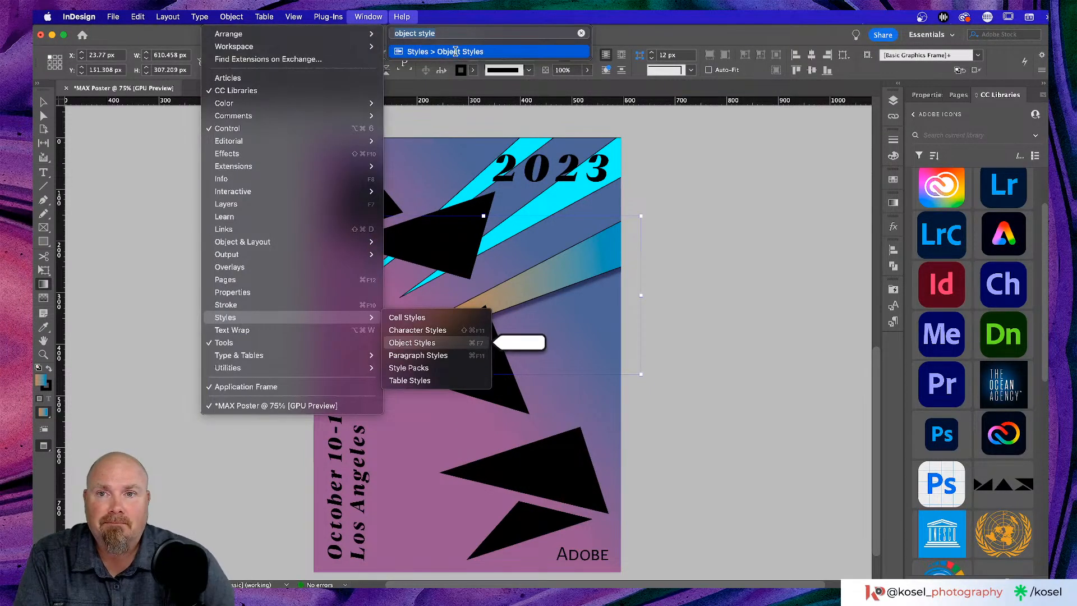
click(454, 53)
drag(894, 151, 774, 139)
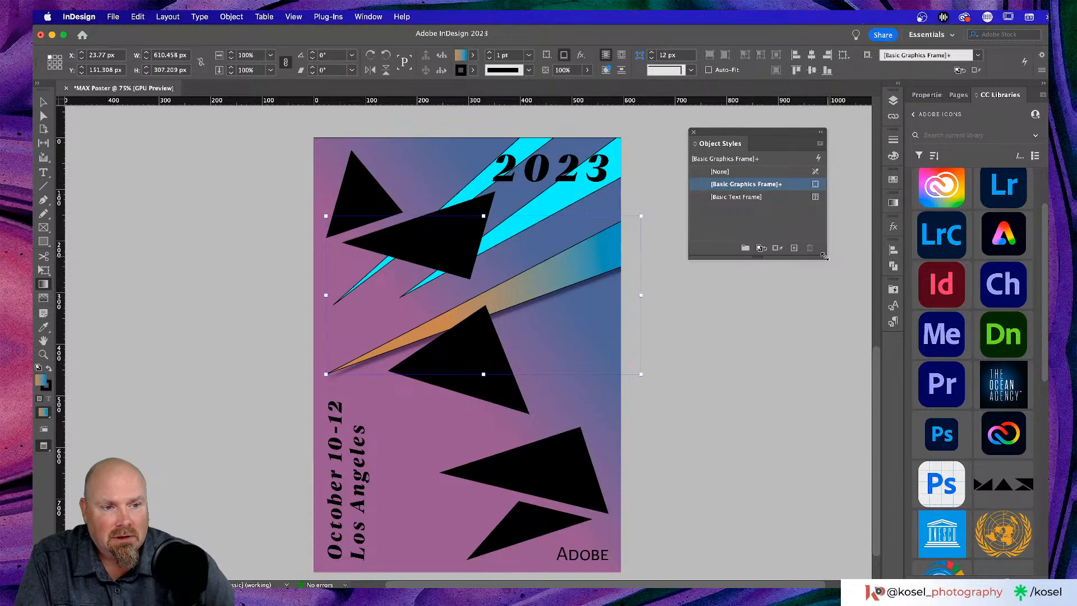
- Create an object style named Bolt from the gradient-filled, drop-shadowed triangle
click(793, 249)
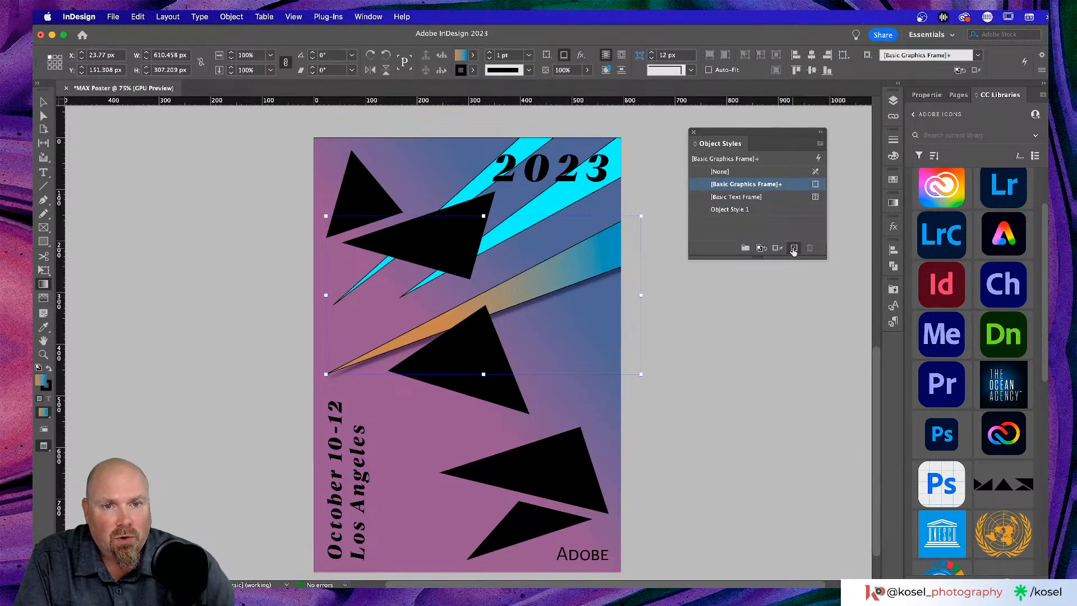
double_click(730, 209)
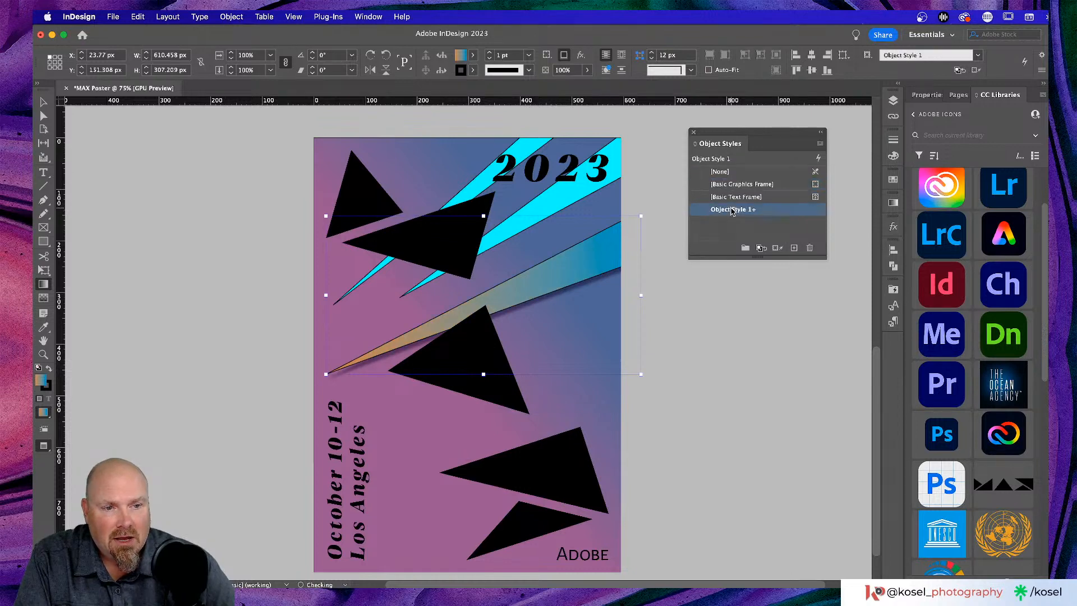
drag(758, 192, 822, 111)
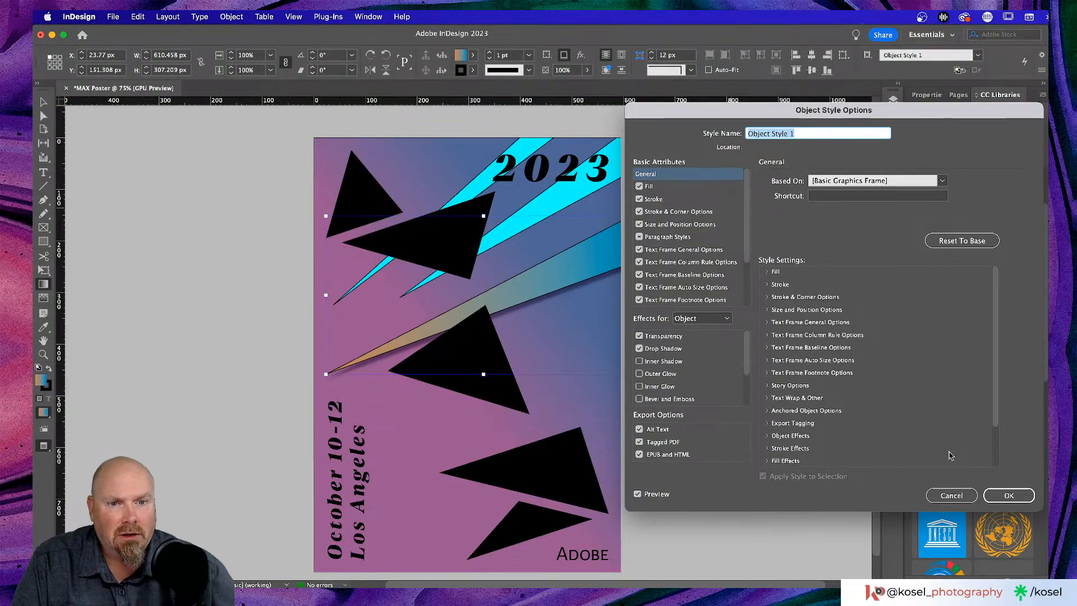
click(767, 272)
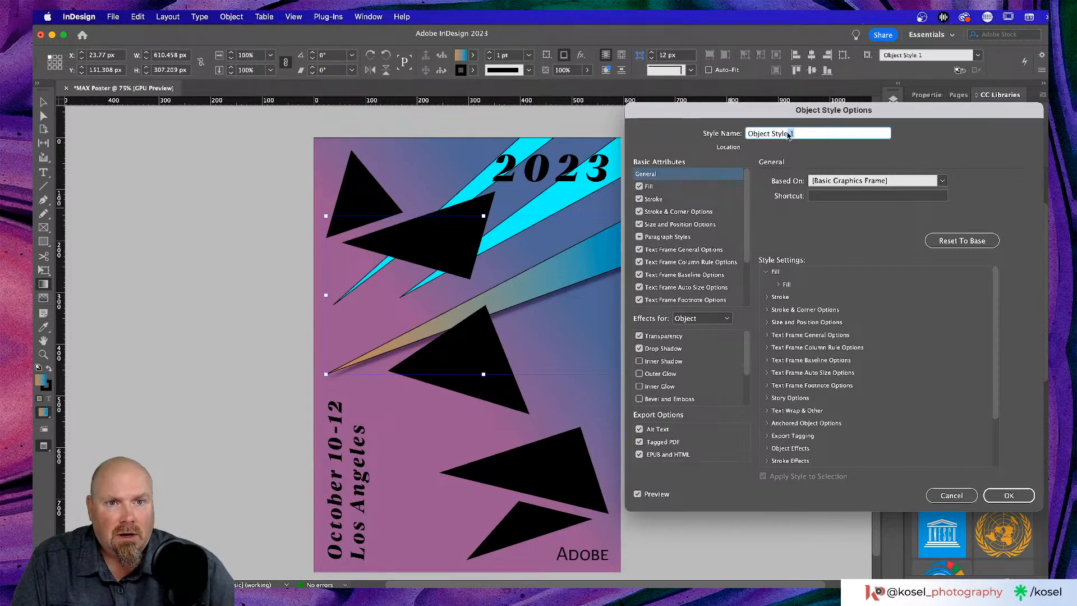
text(Bolt)
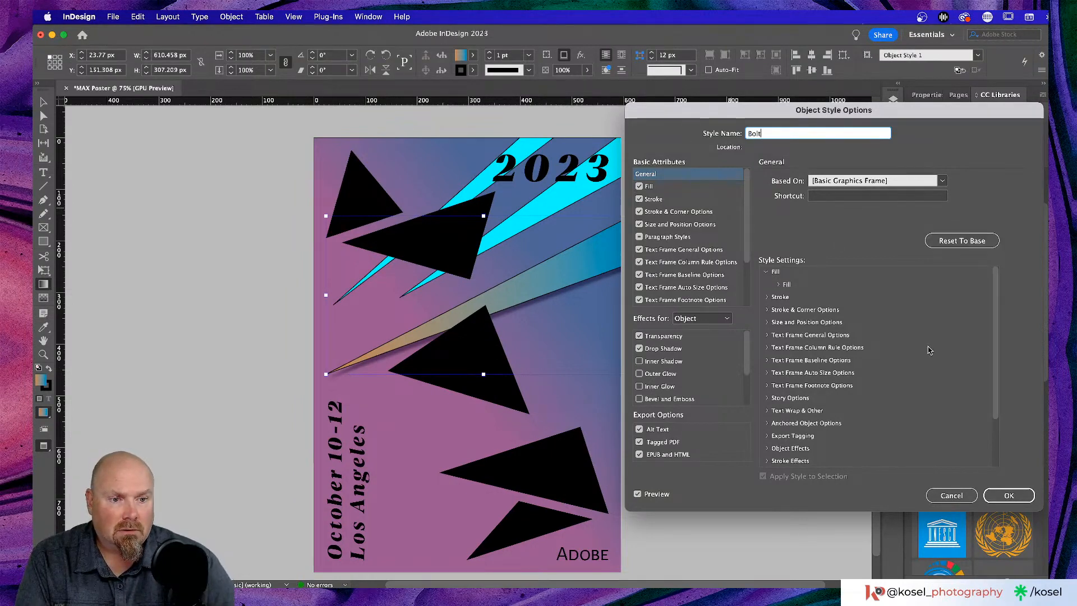
click(1016, 497)
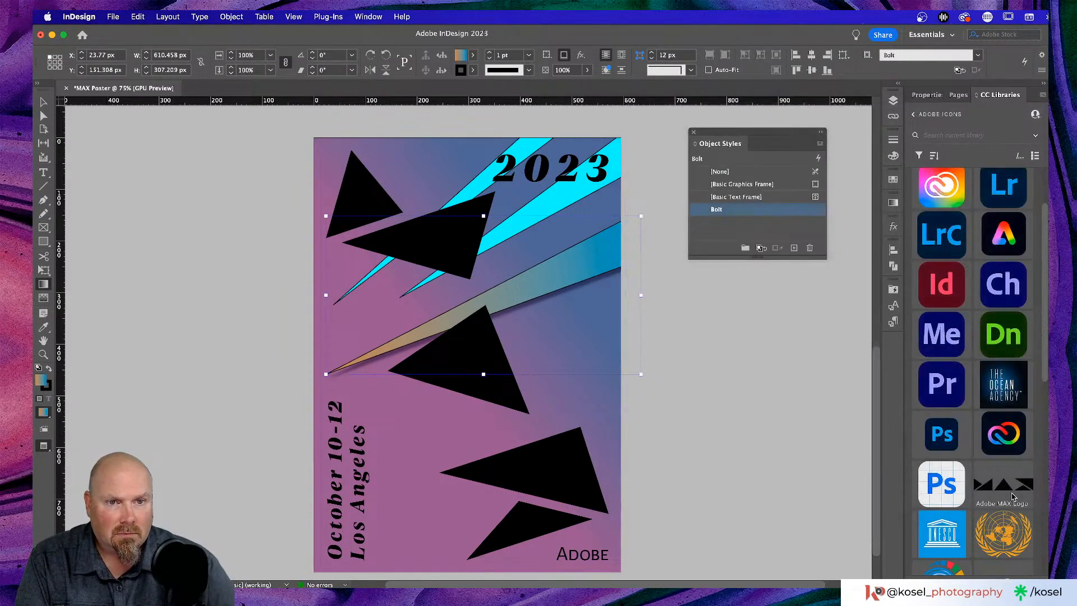
- Apply the Bolt object style to the two cyan rays at the top of the poster
key(v)
click(486, 183)
click(753, 212)
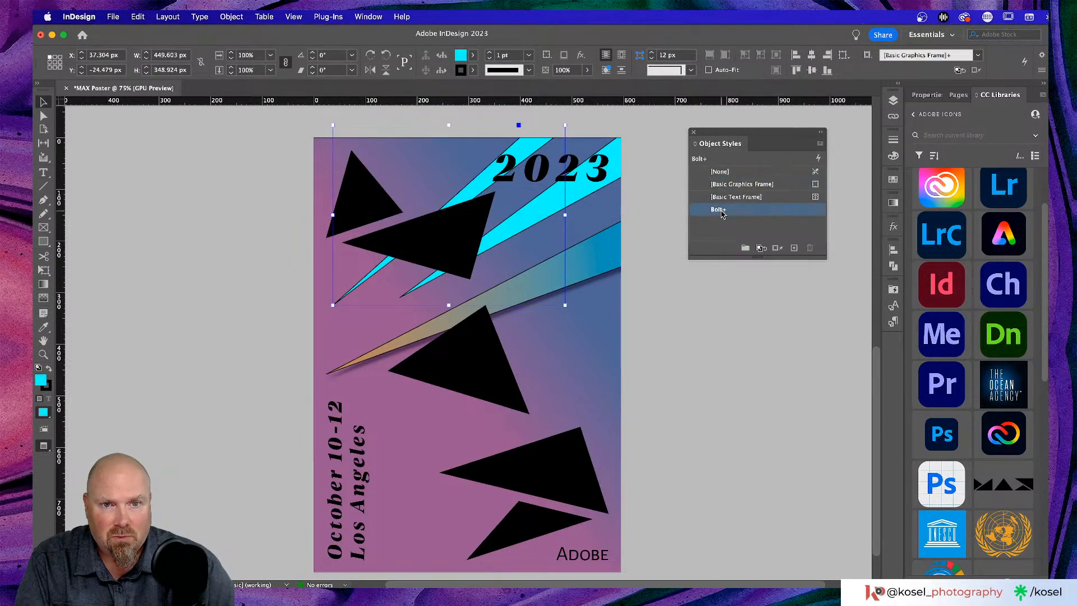
click(578, 195)
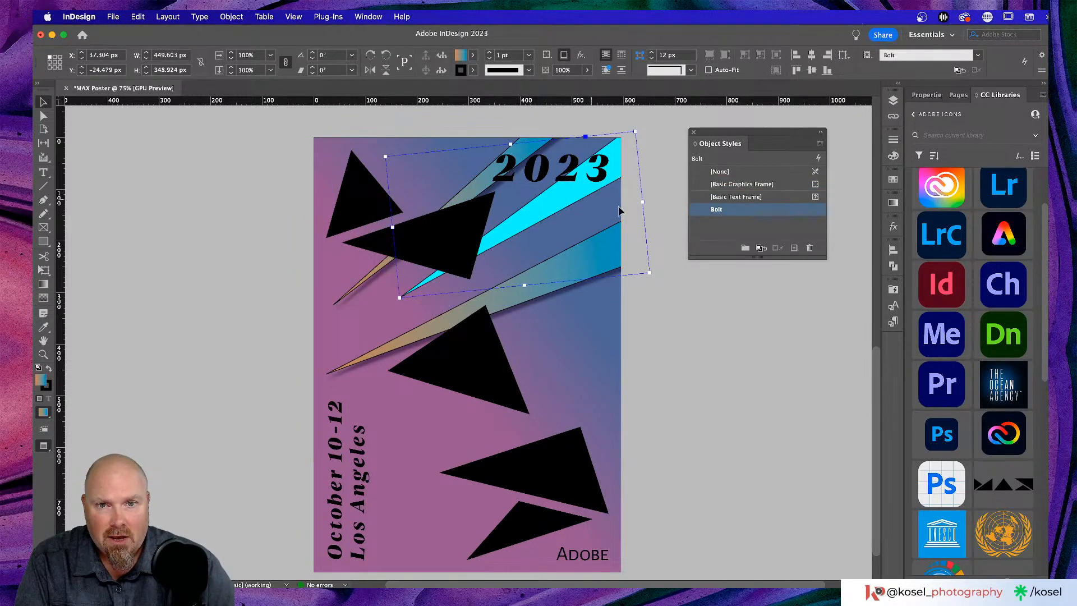
click(746, 210)
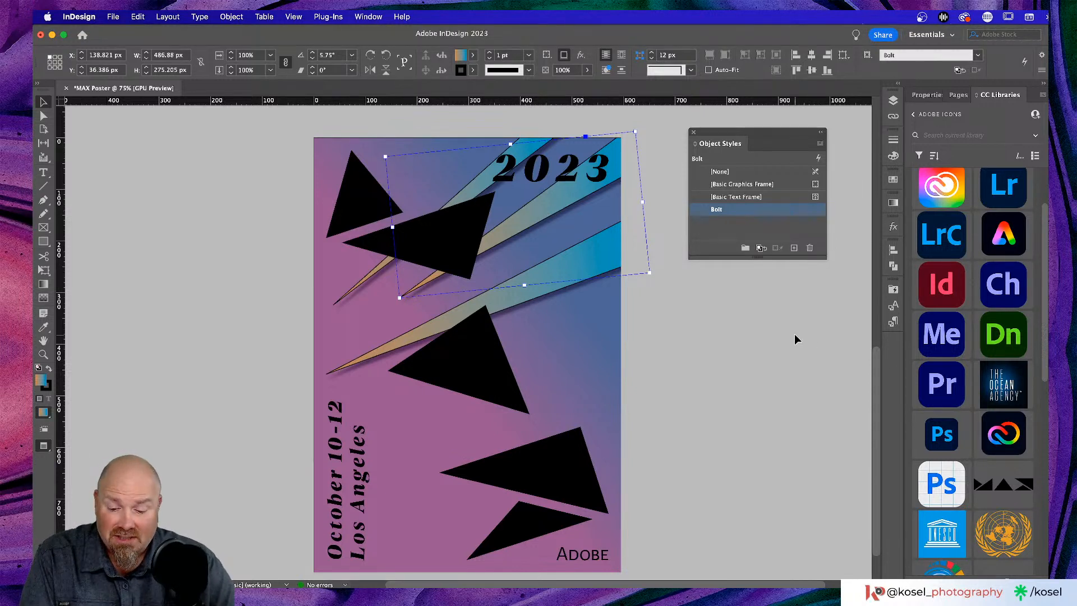
- Redraw the gradients of the two upper rays so they run from orange at the wide end to blue at the tip
key(g)
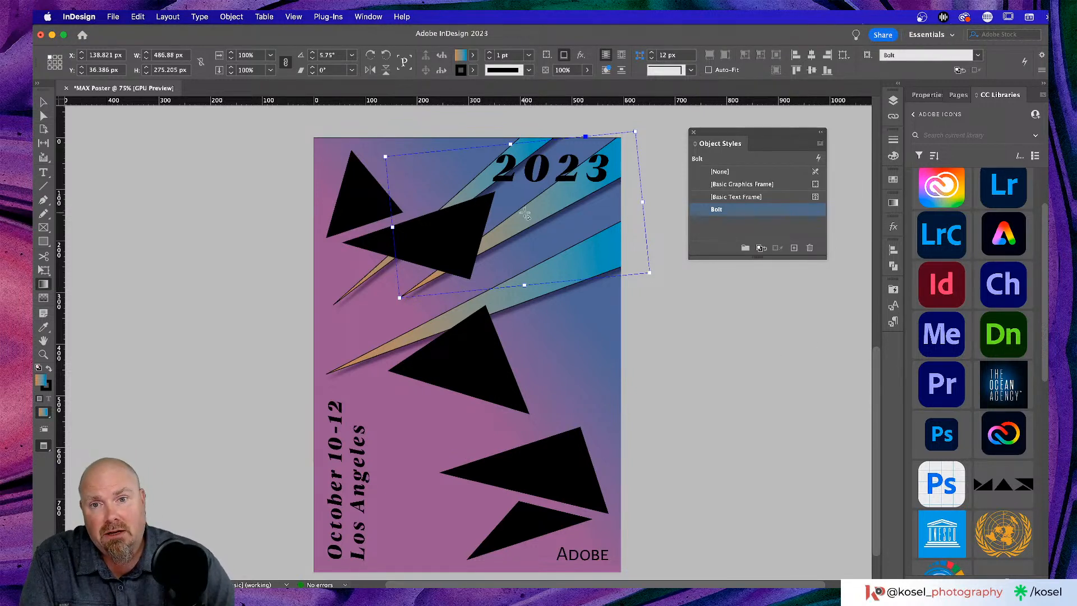
drag(630, 149, 455, 252)
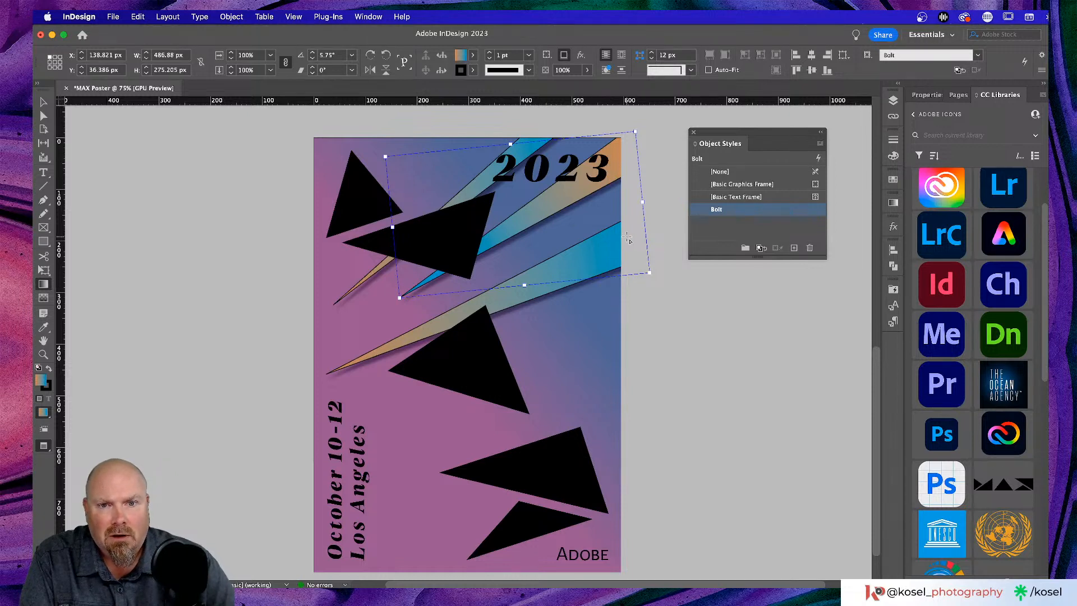
click(43, 102)
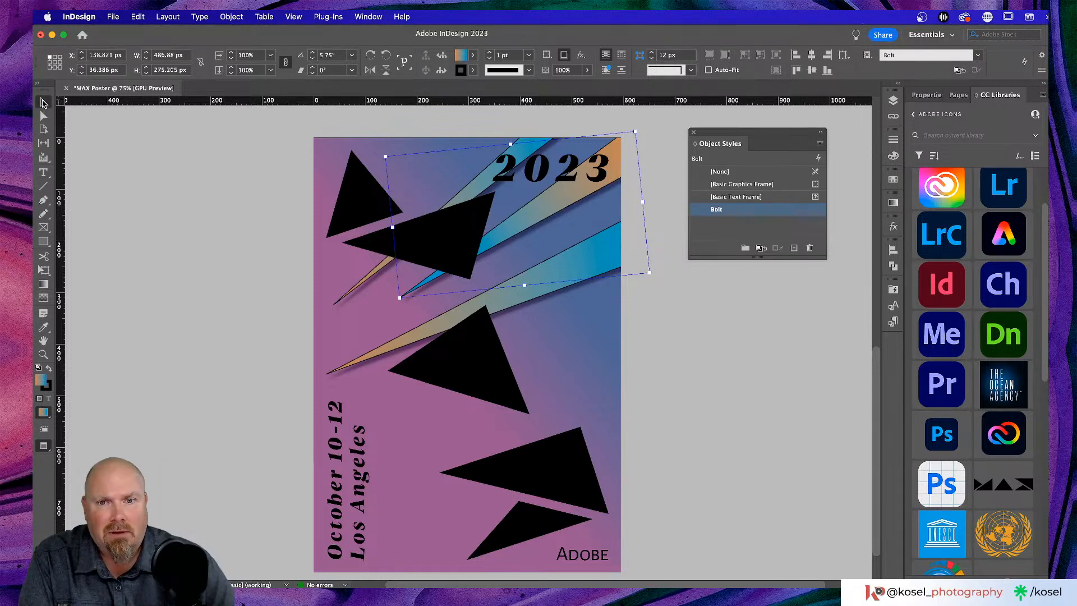
click(484, 198)
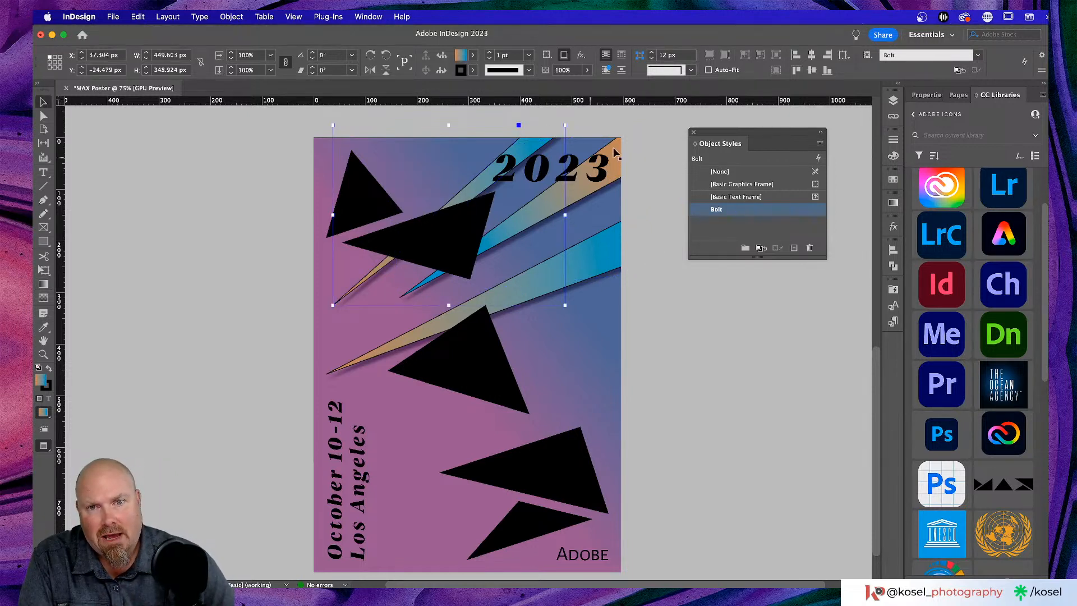
key(g)
drag(541, 130, 363, 283)
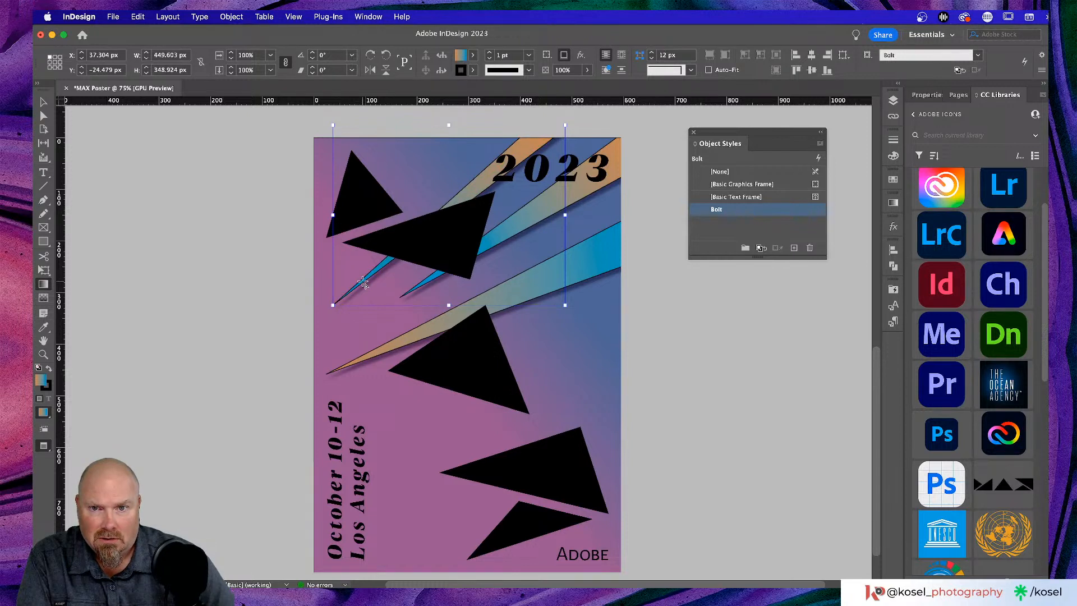
drag(533, 129, 461, 200)
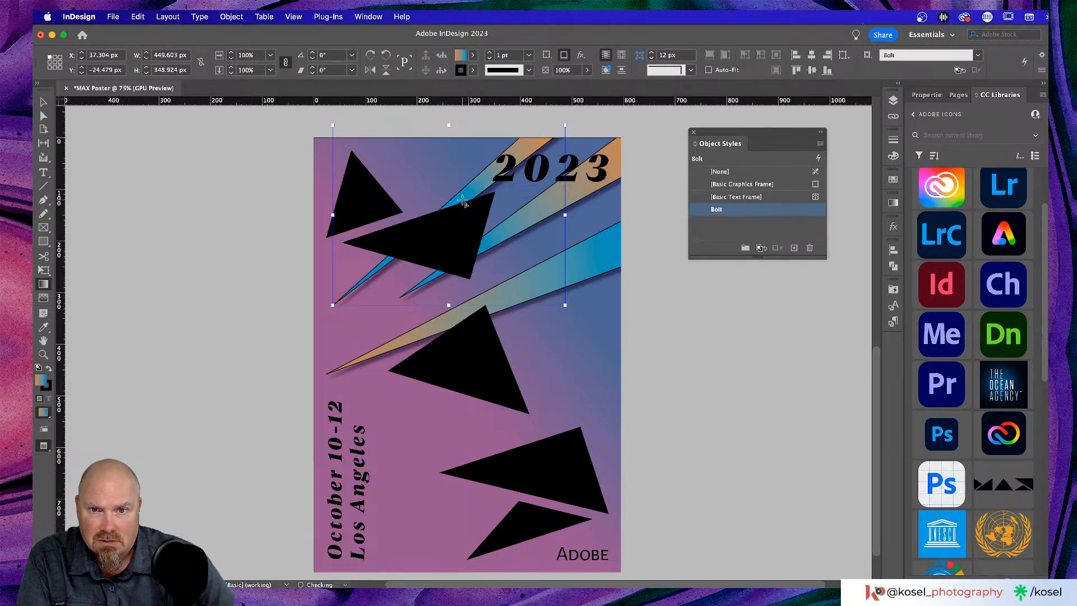
drag(538, 133, 502, 176)
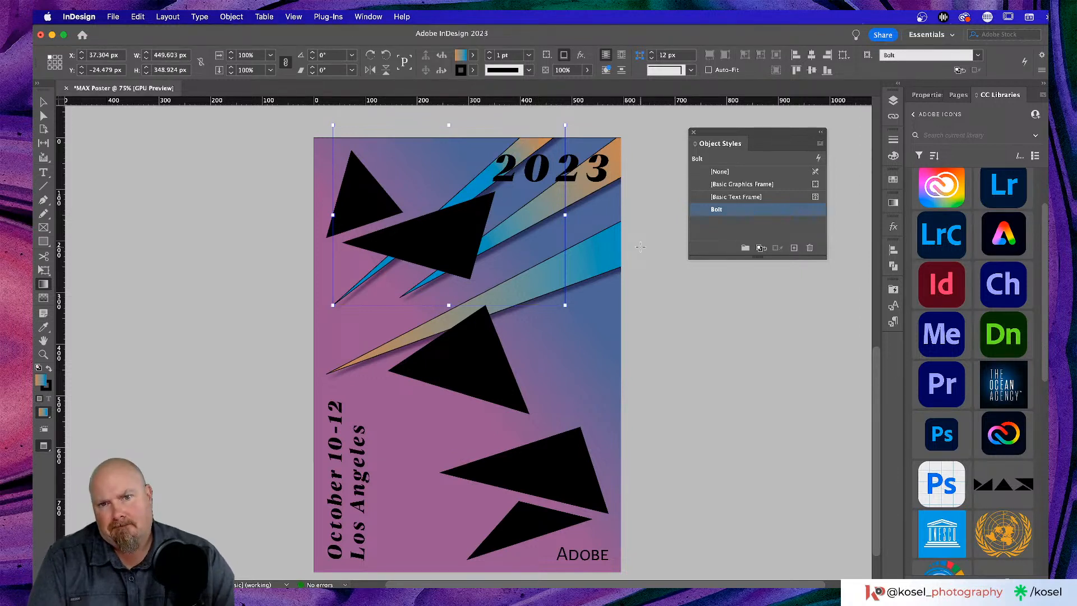
- Reverse the lowest ray's gradient so it runs from orange at the page edge to blue at its tip
key(v)
drag(625, 250, 499, 297)
key(g)
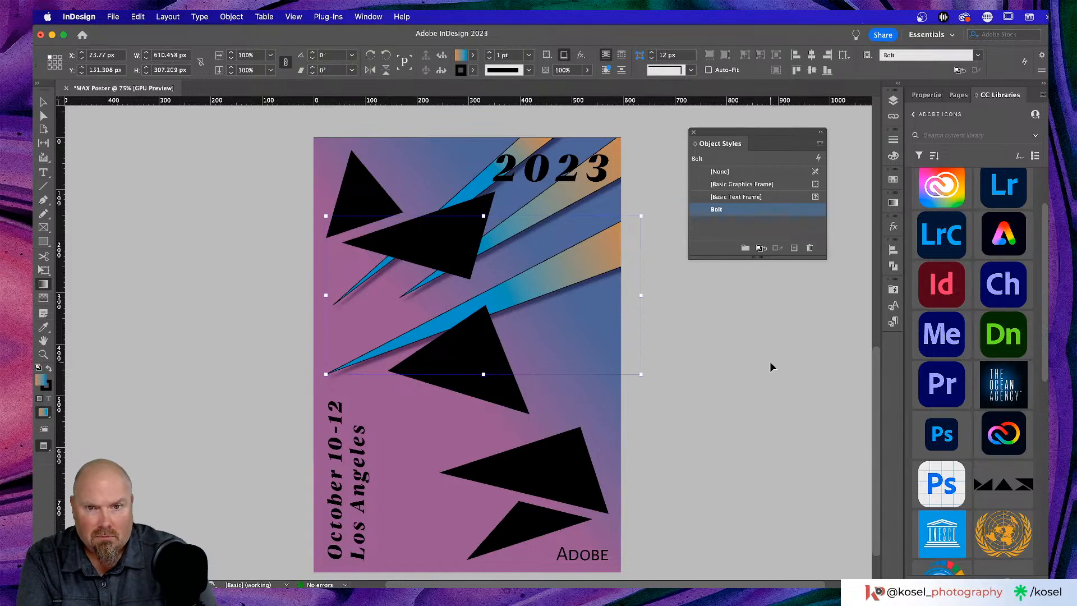
scroll(770, 361, right, 1)
scroll(770, 361, up, 2)
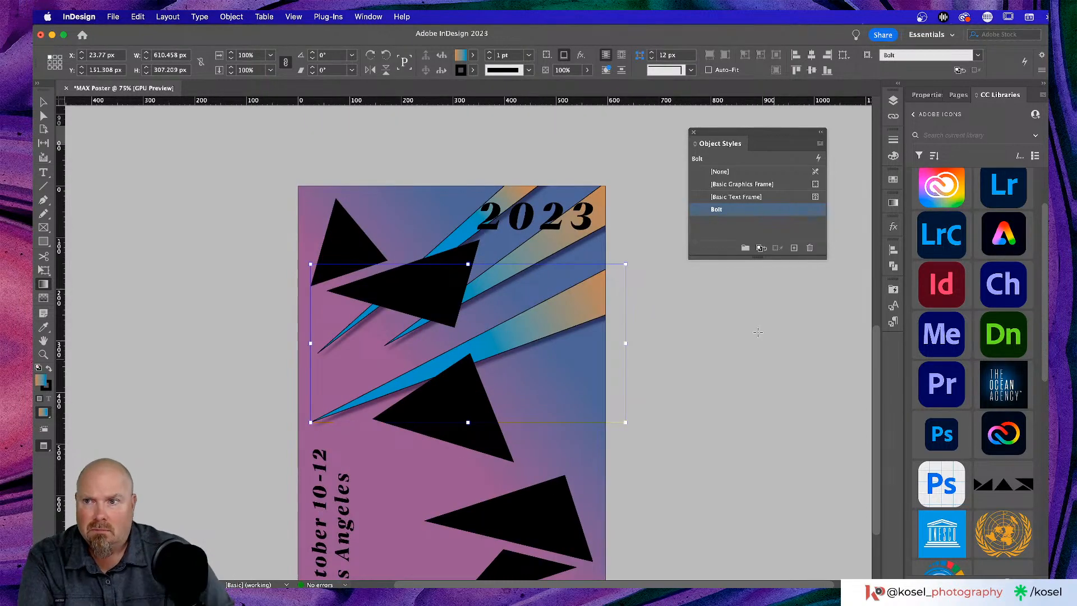
click(43, 104)
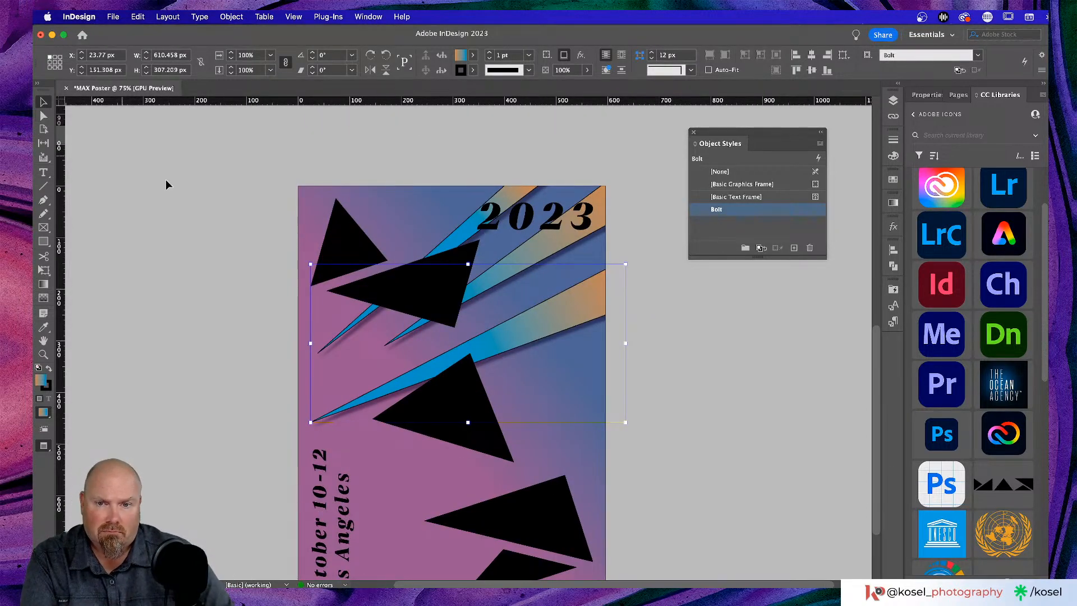
- Save the poster as MAX Poster in the Id Files folder in InDesign 2023 format, and move the Object Styles list farther from the page
key(super+minus)
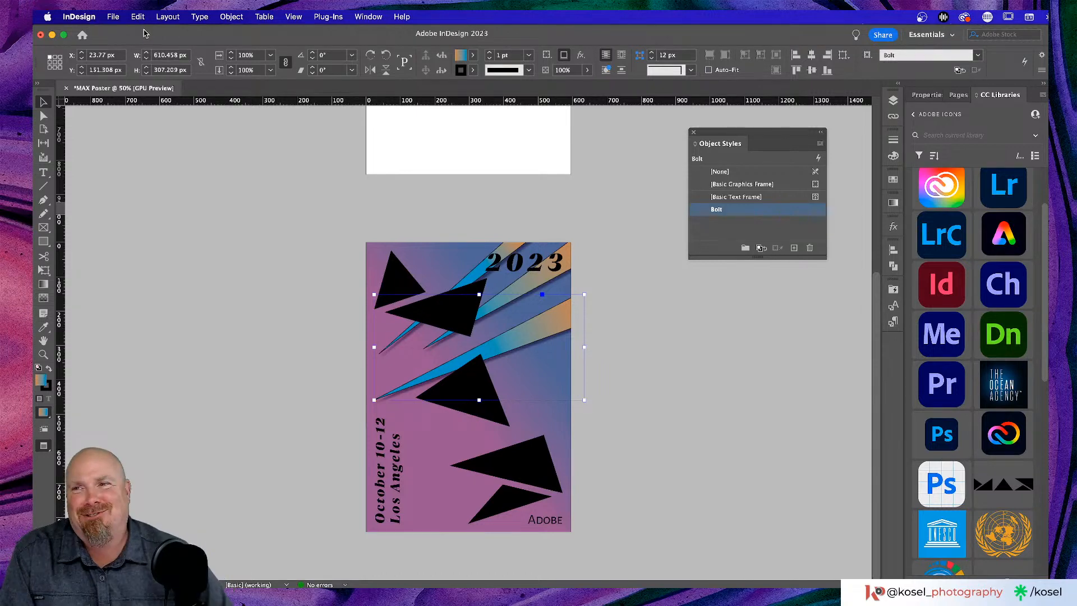
click(112, 17)
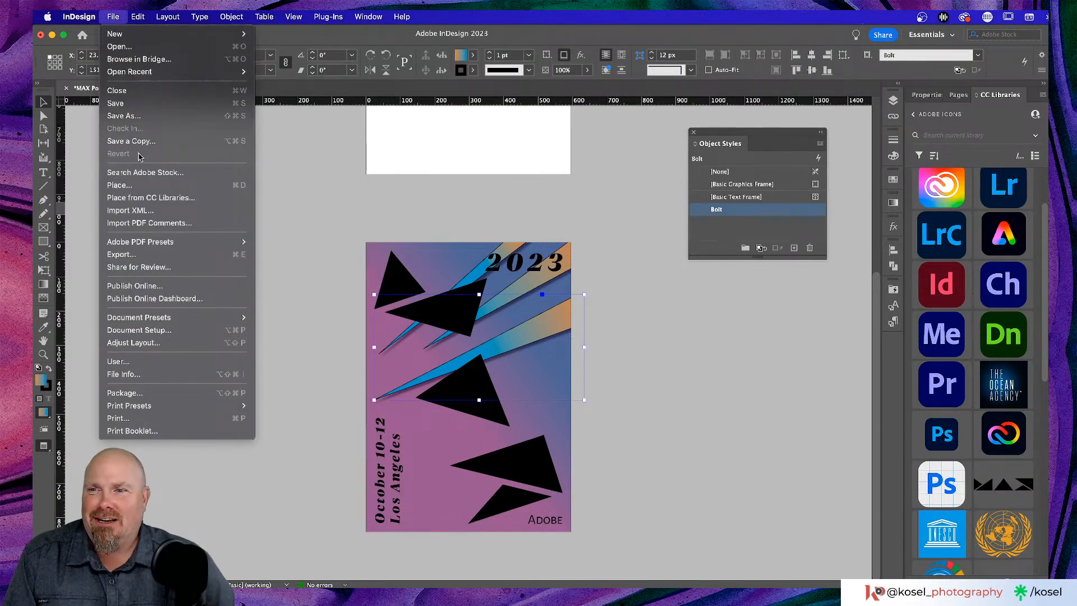
click(148, 117)
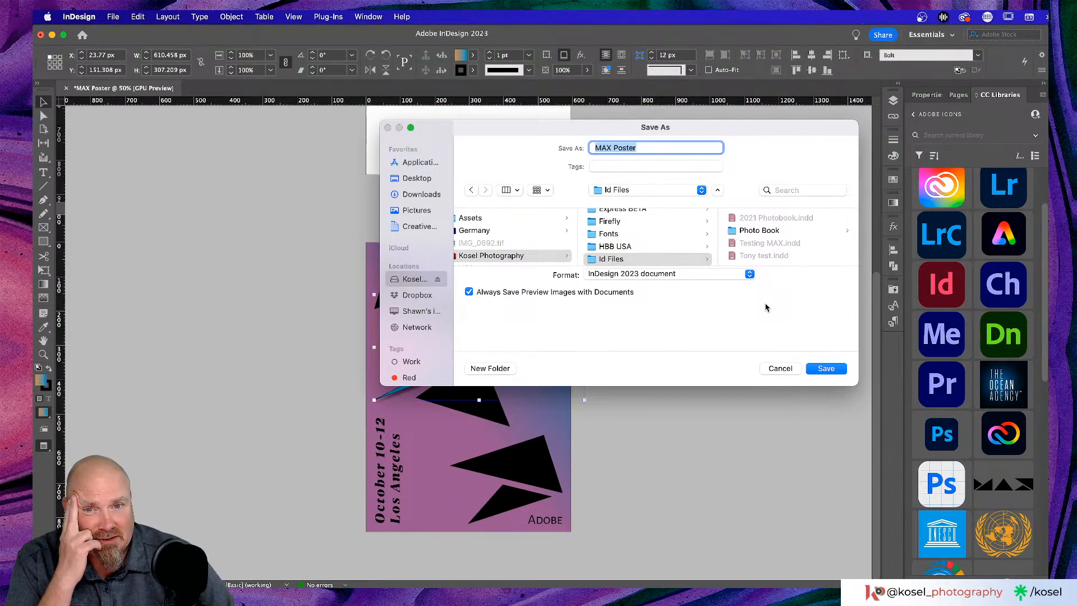
click(825, 367)
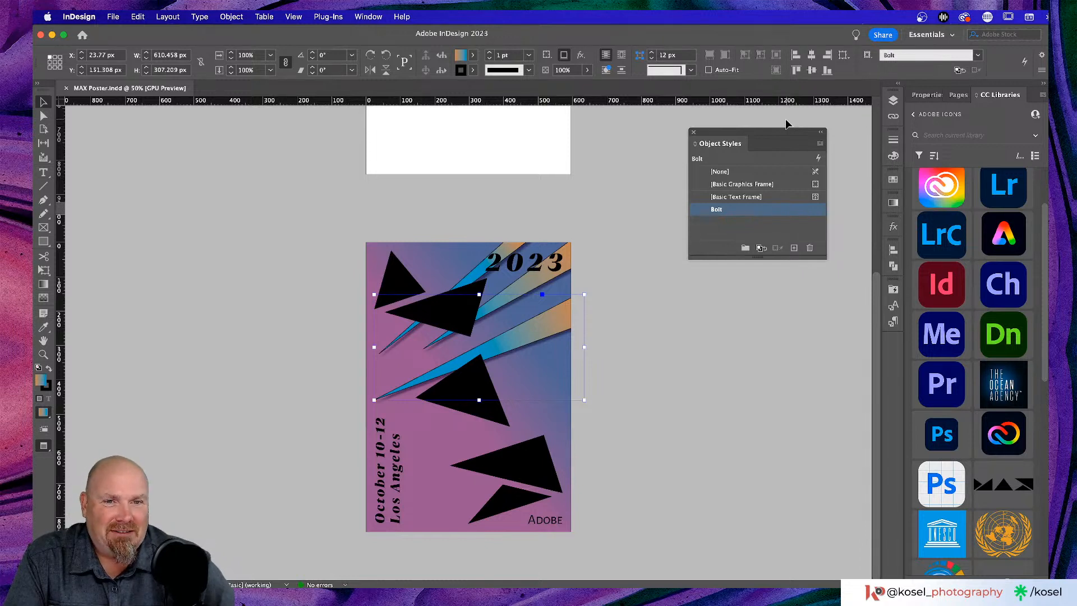
drag(781, 133, 812, 118)
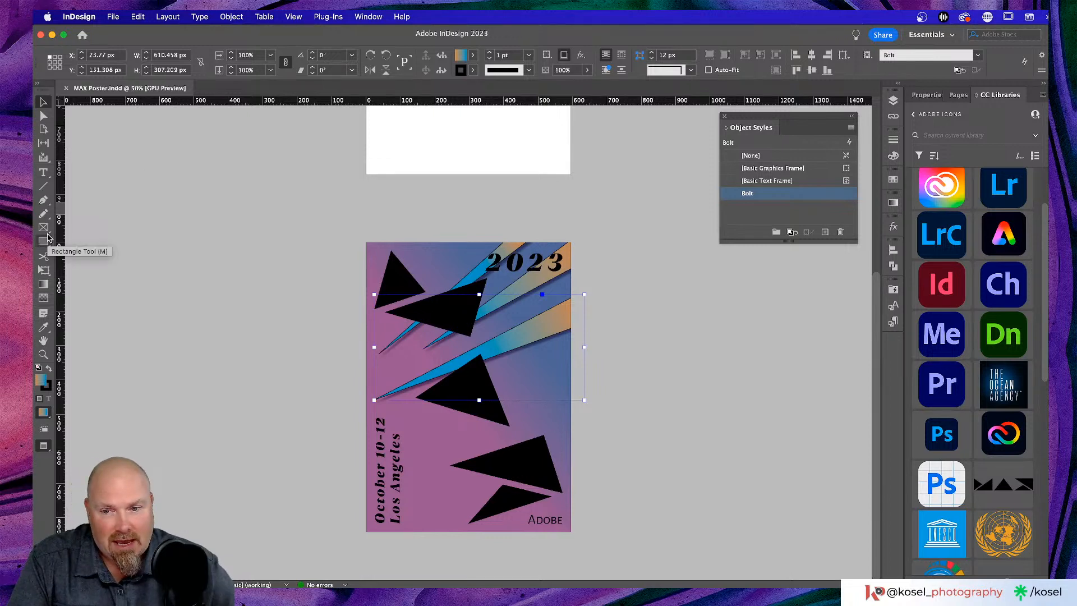
- Change the shape tool from Rectangle to Ellipse, and deselect the lowest ray
drag(45, 242, 84, 265)
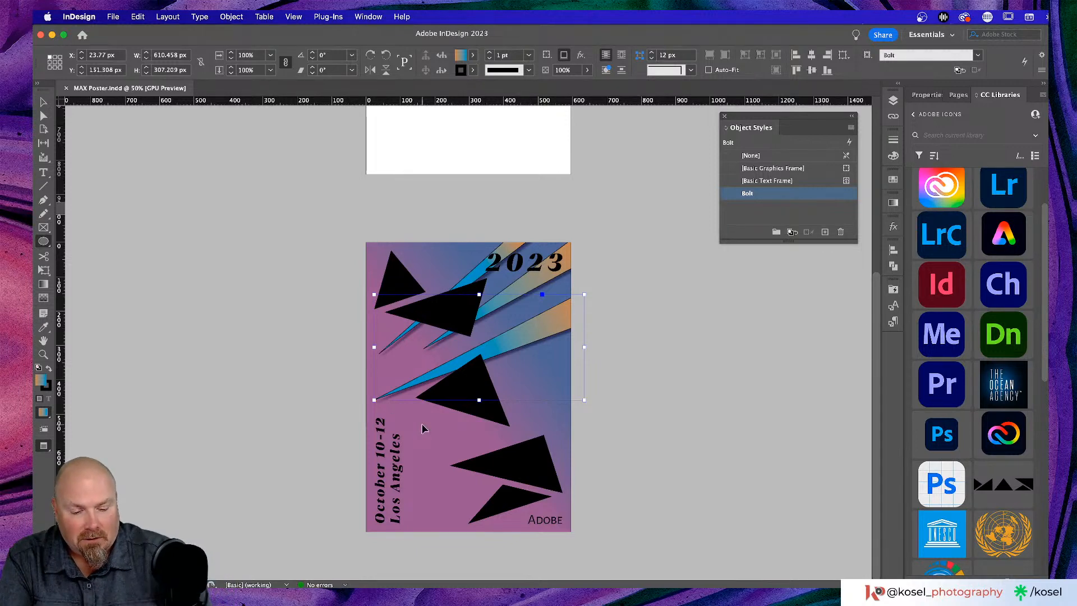
key(super+1)
scroll(367, 336, down, 5)
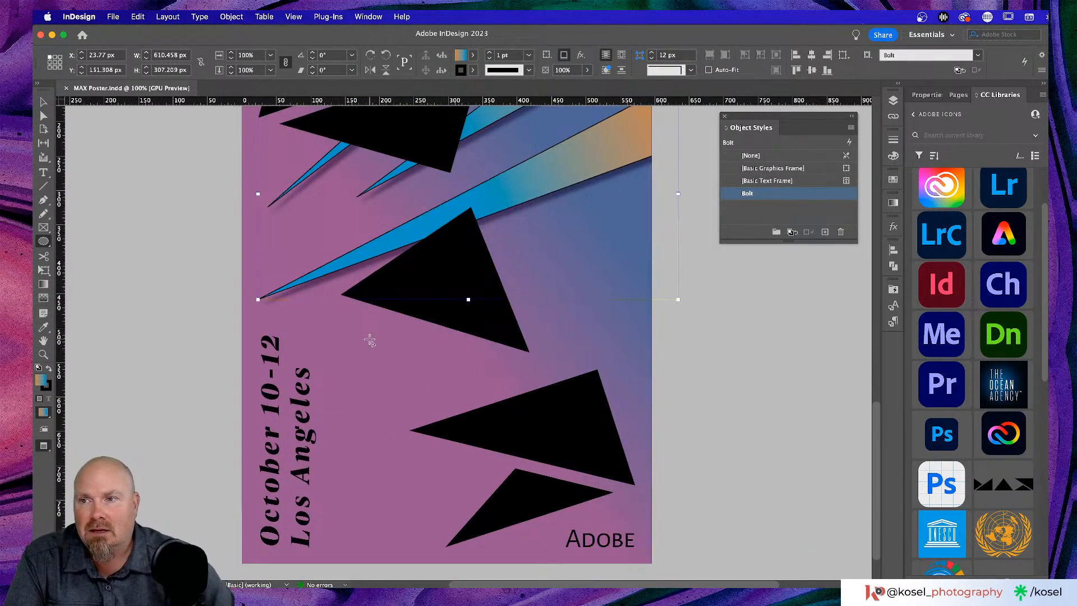
click(44, 104)
click(227, 336)
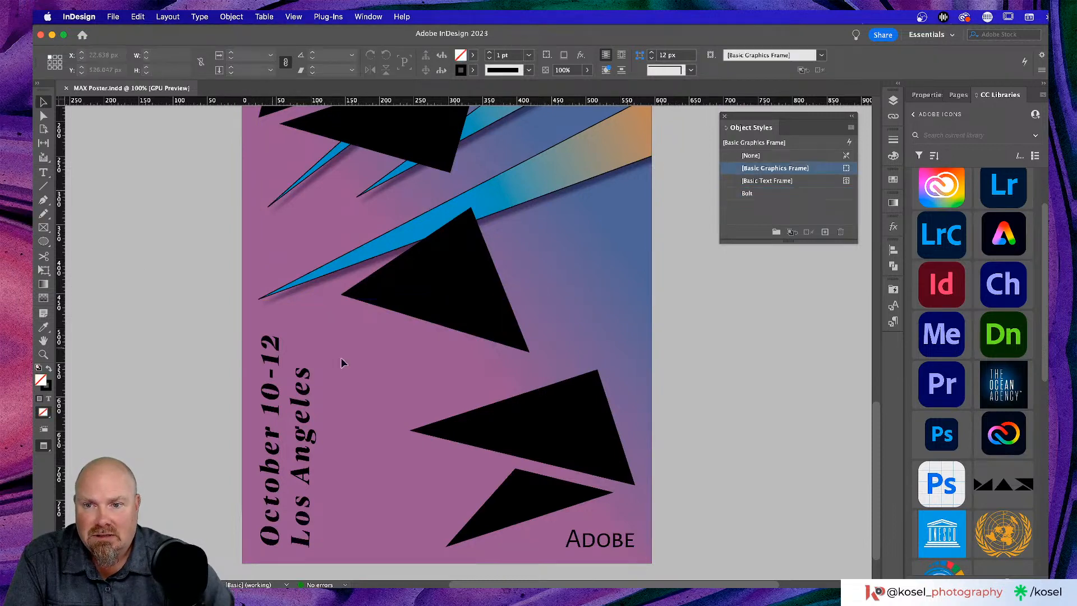
- Compare the poster in preview and normal view, leaving the guides, frame edges and bleed area shown
scroll(617, 435, down, 2)
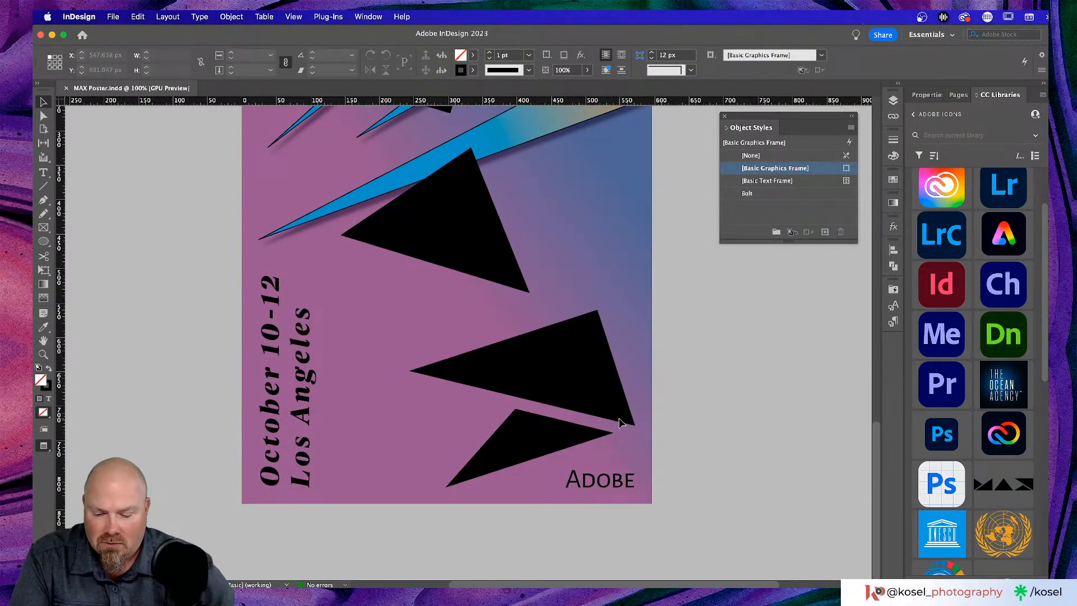
key(w)
scroll(621, 422, up, 3)
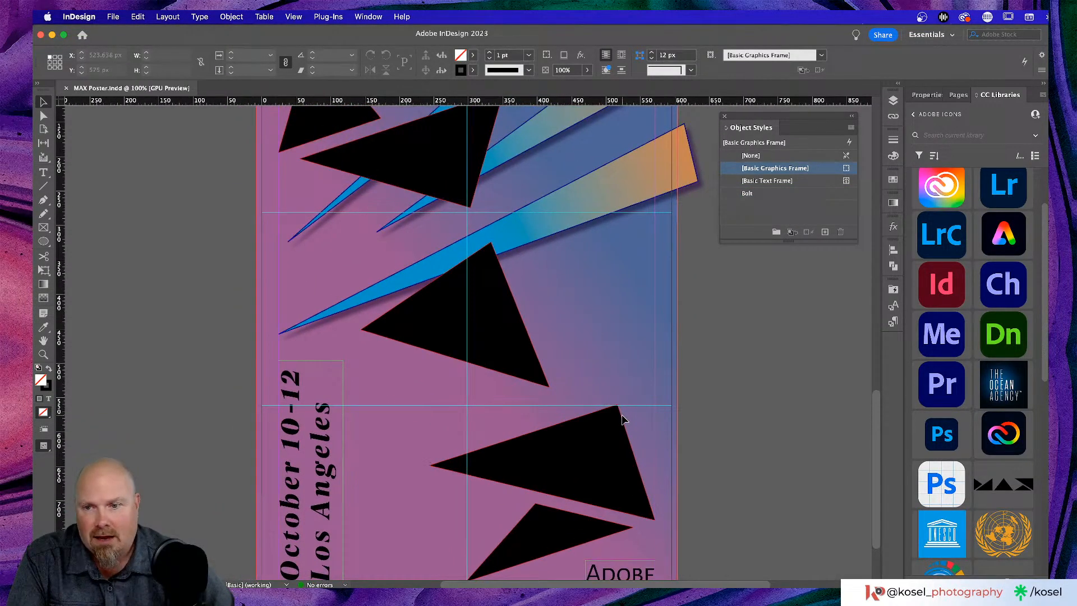
scroll(623, 419, down, 3)
scroll(623, 419, up, 6)
scroll(624, 420, down, 1)
key(w)
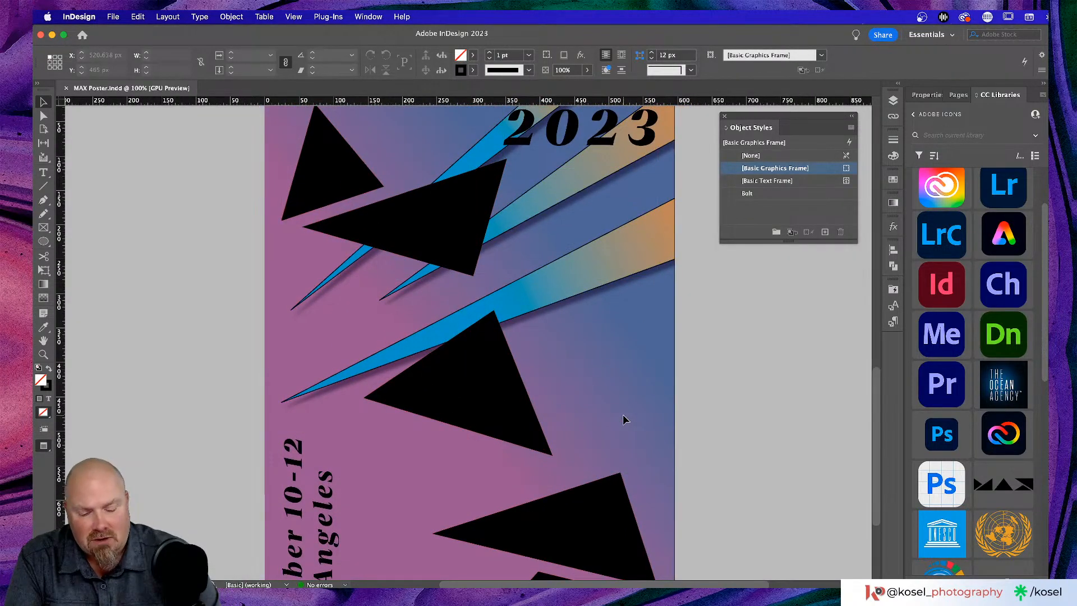
key(w)
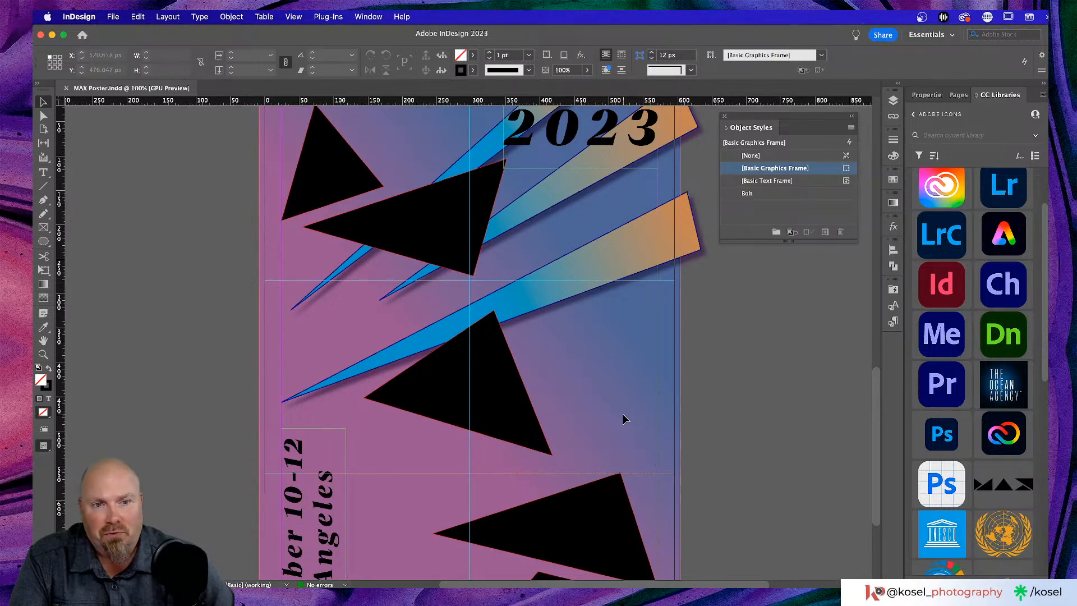
scroll(604, 400, down, 5)
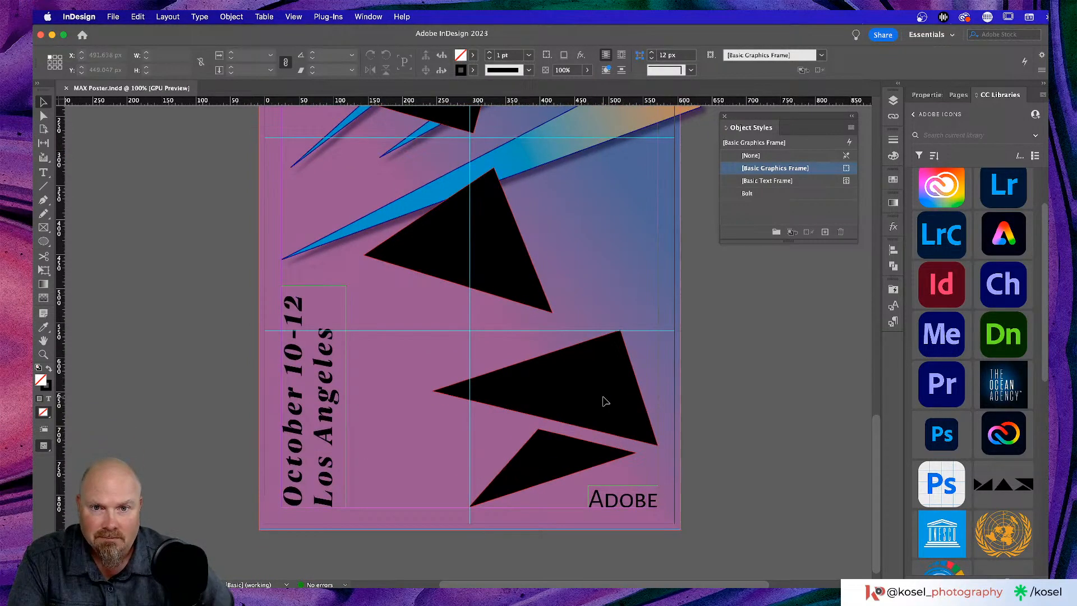
- Draw a circle about 285 px in diameter over the poster's lower-left corner and swap its fill and stroke
scroll(605, 401, up, 4)
scroll(352, 352, down, 5)
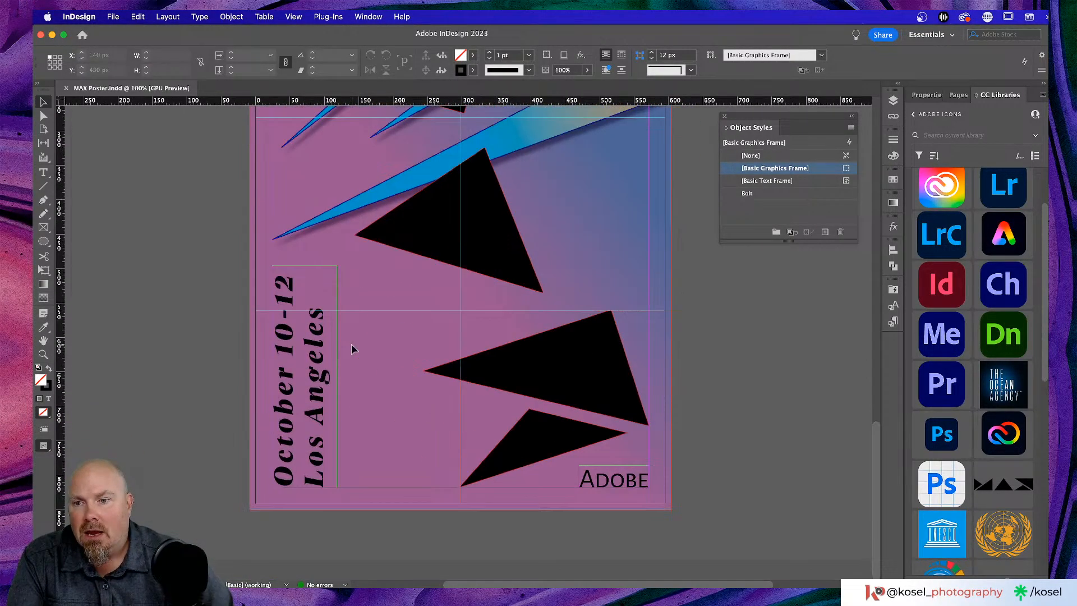
click(49, 251)
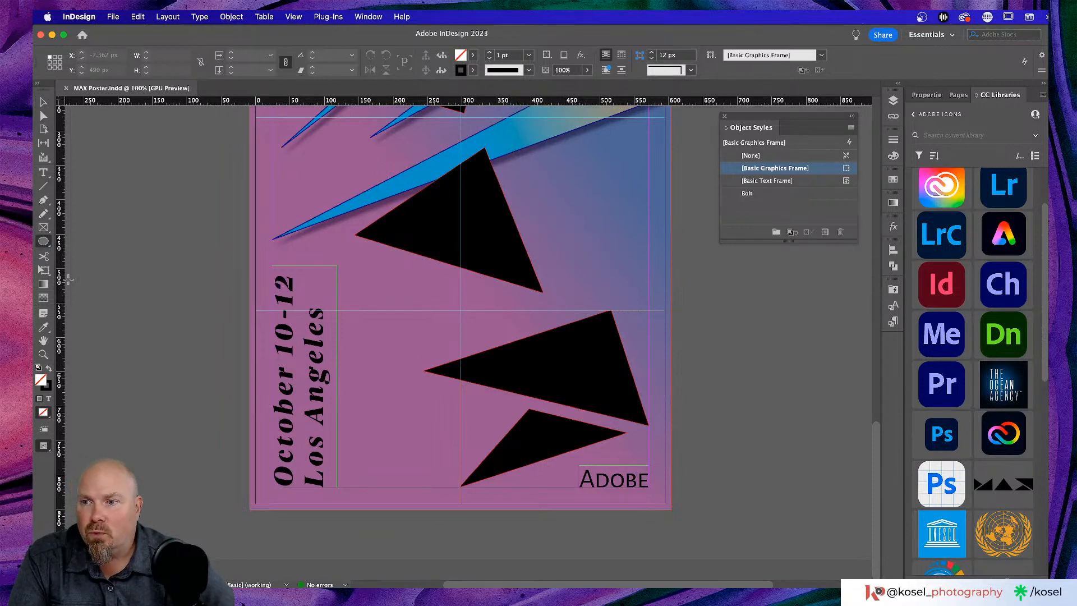
drag(223, 272, 700, 570)
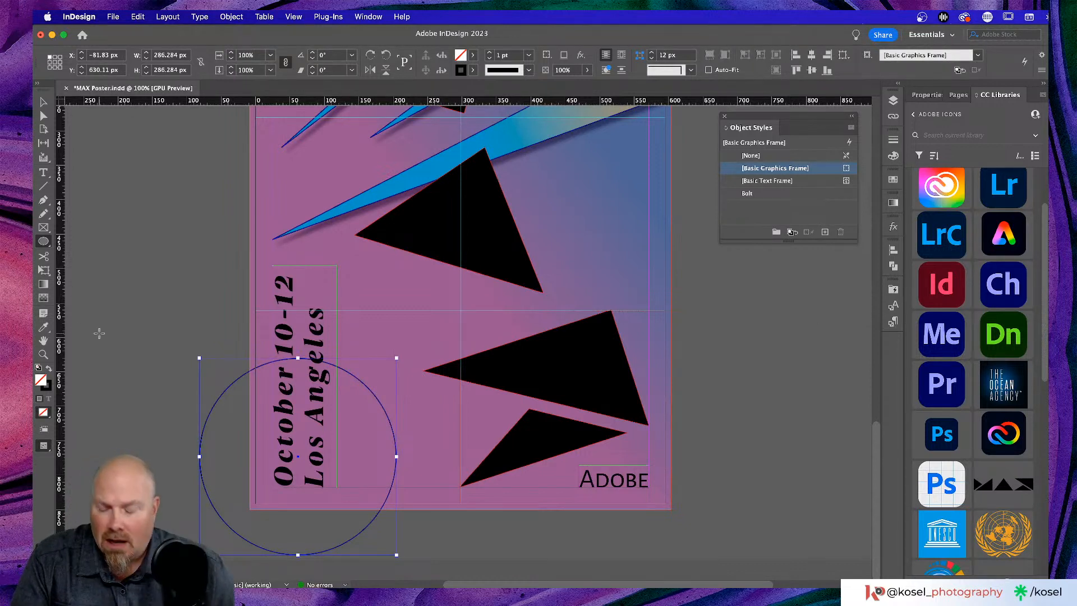
key(shift+x)
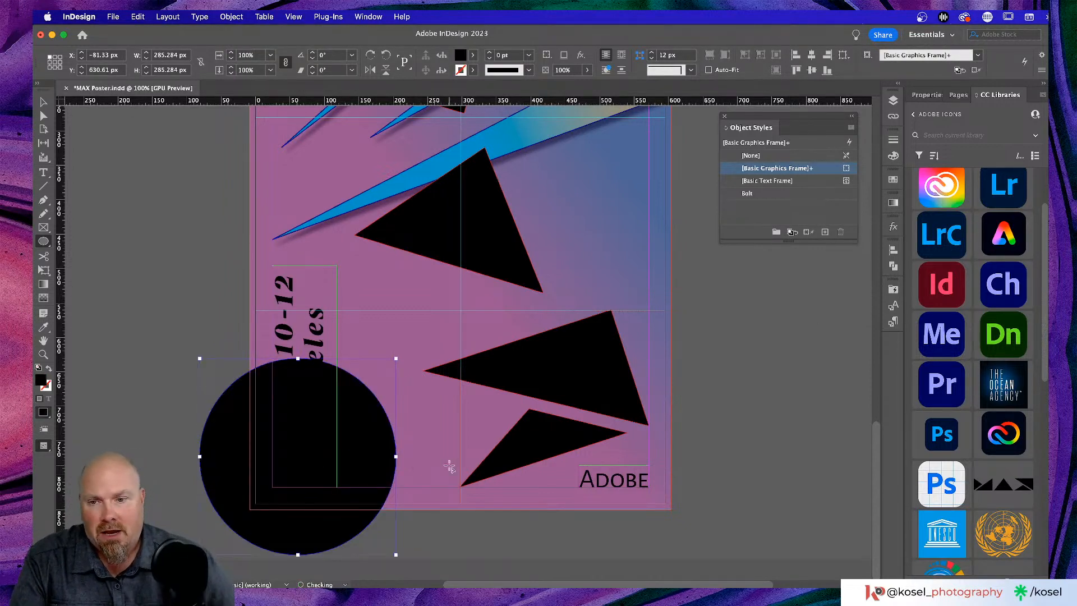
- Fill the new circle with the Bolts gradient swatch
click(894, 202)
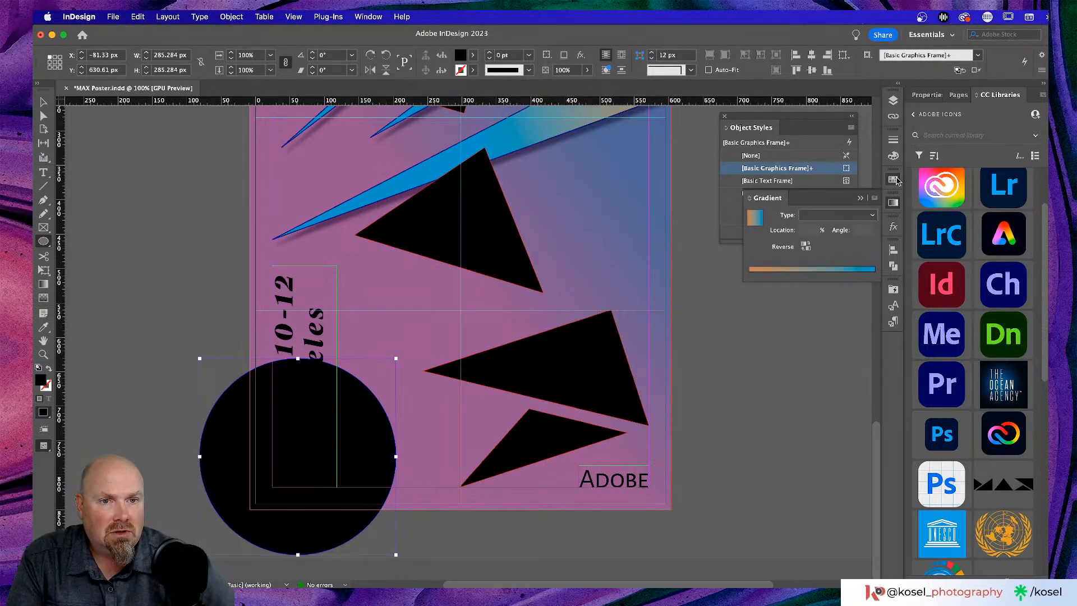
click(893, 179)
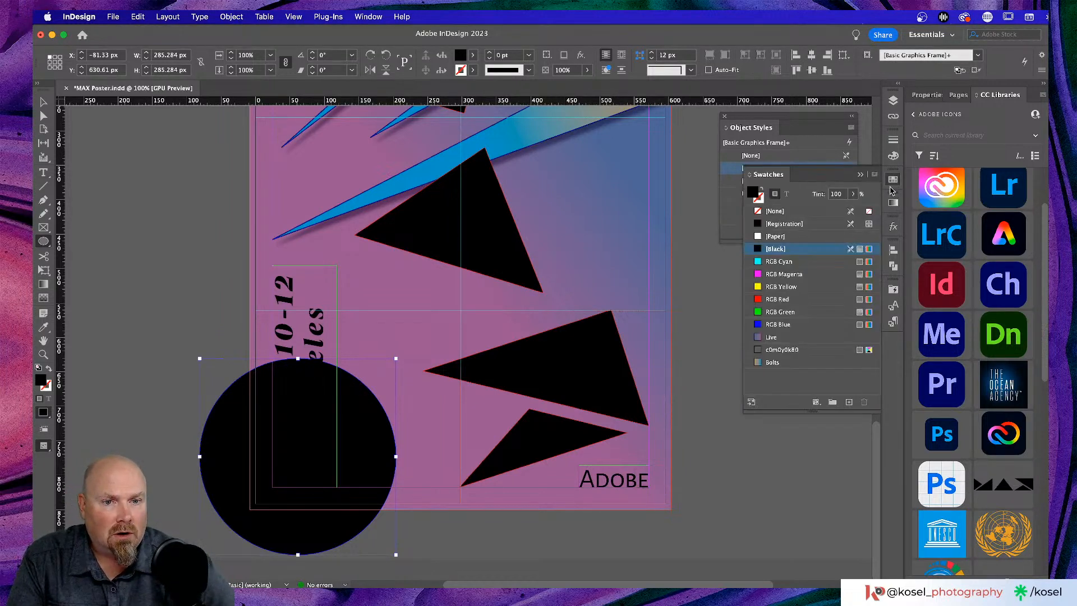
click(769, 362)
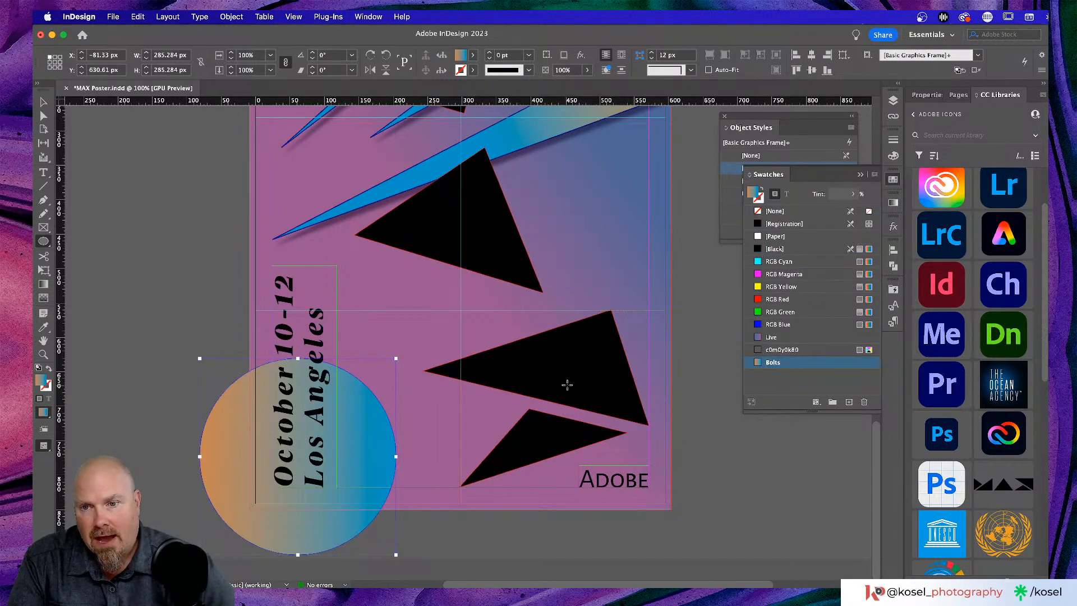
- Preview the poster without guides, enlarge the lower-left circle to about 379 px and shift it slightly left
scroll(565, 384, left, 1)
scroll(565, 387, down, 3)
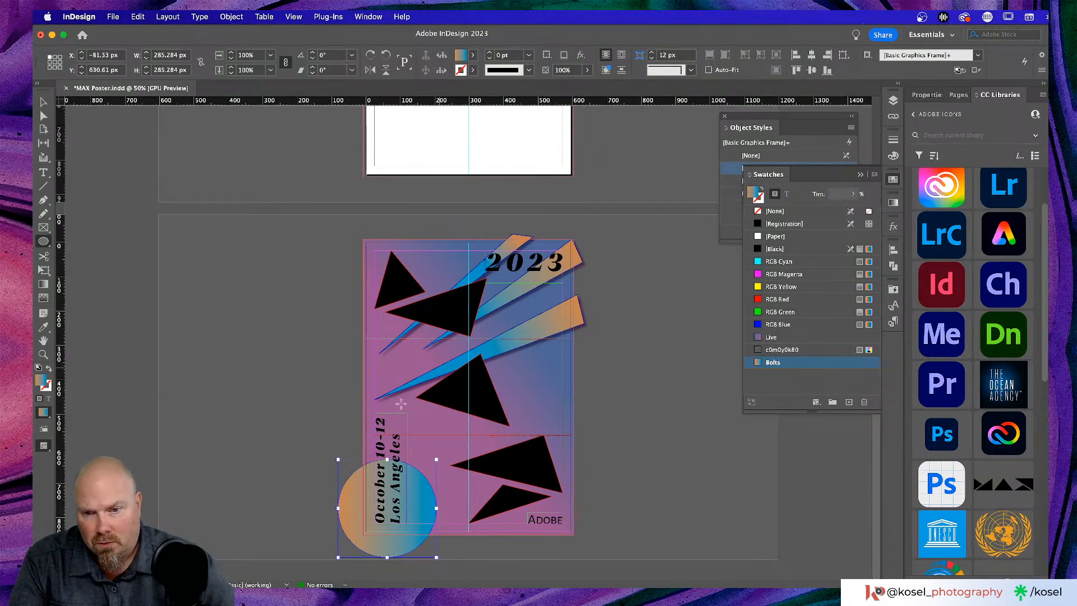
key(w)
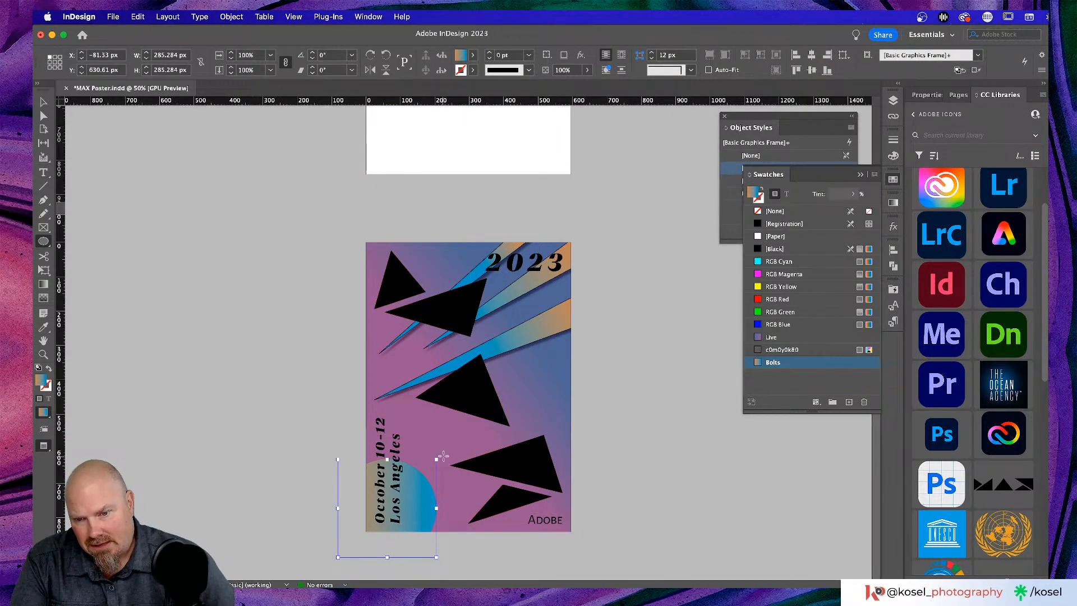
key(v)
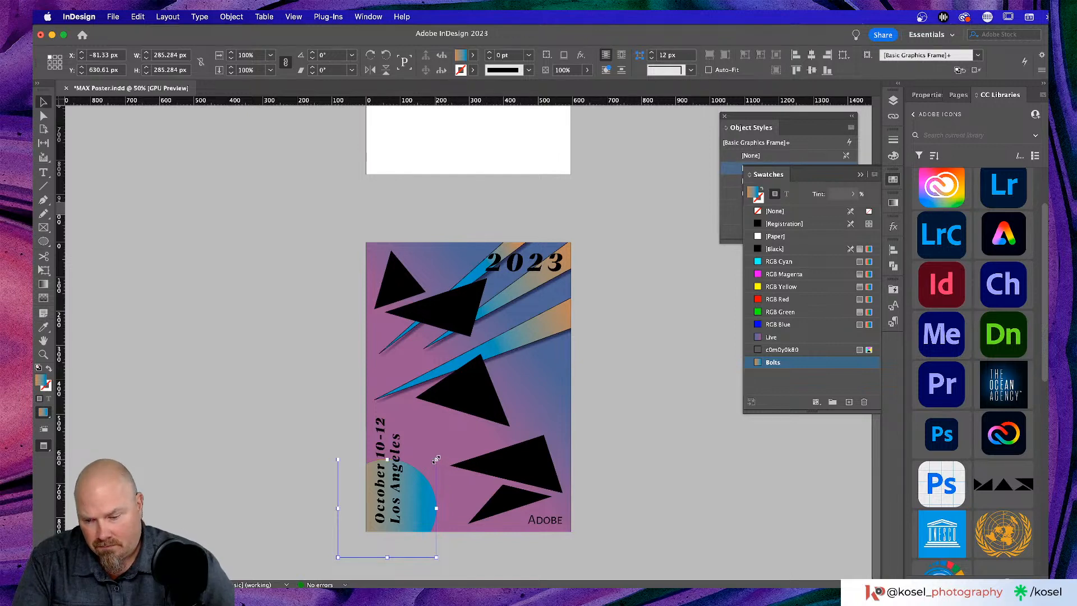
drag(436, 459, 468, 429)
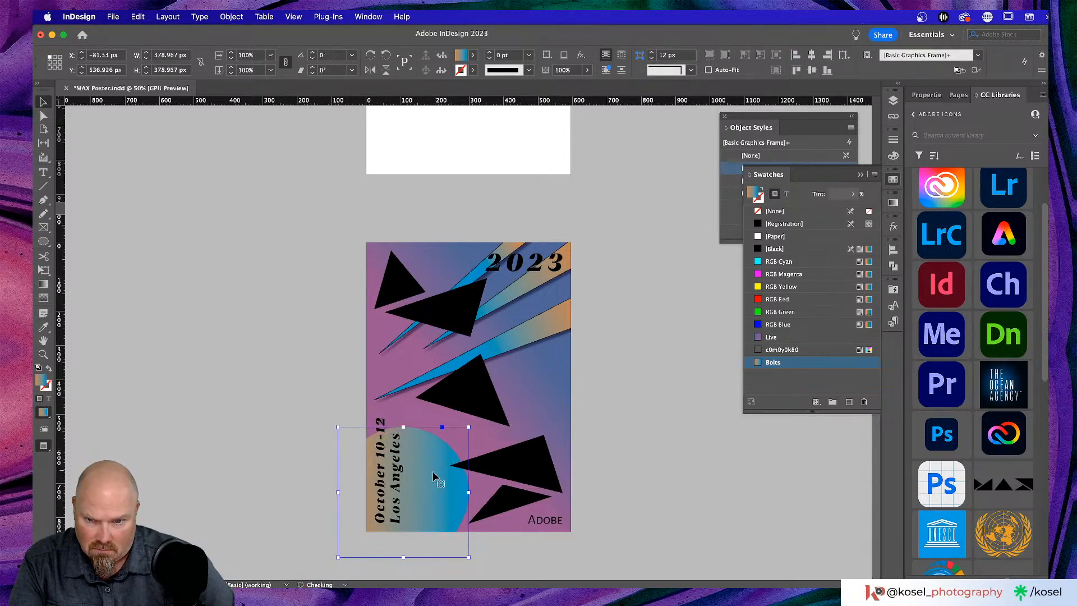
drag(430, 479, 426, 481)
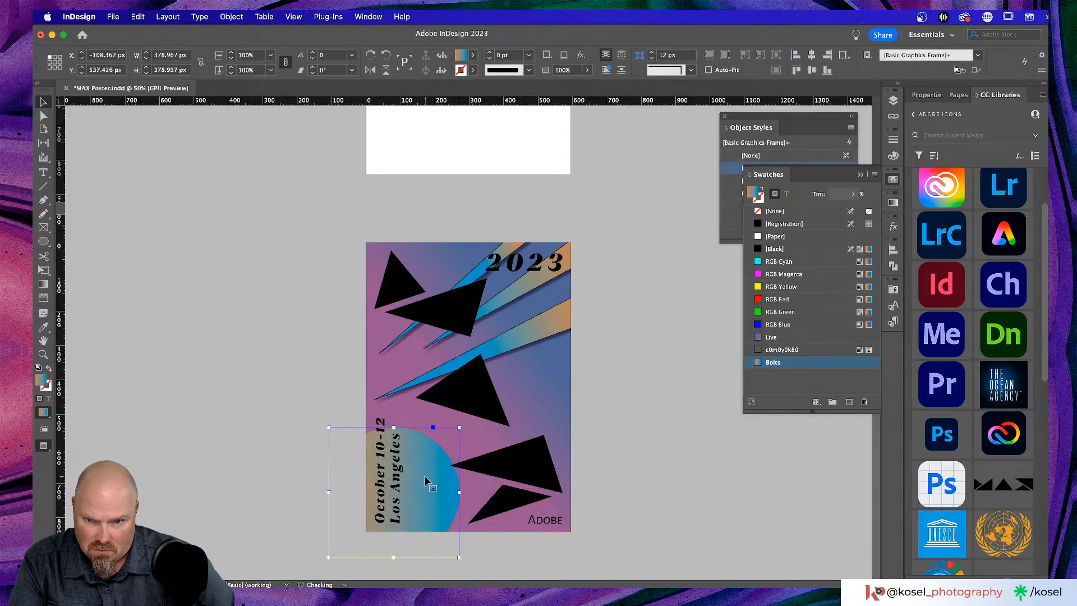
- Duplicate the circle to the poster's right edge and shrink the copy to about 287 px, partly off the page
drag(427, 480, 602, 395)
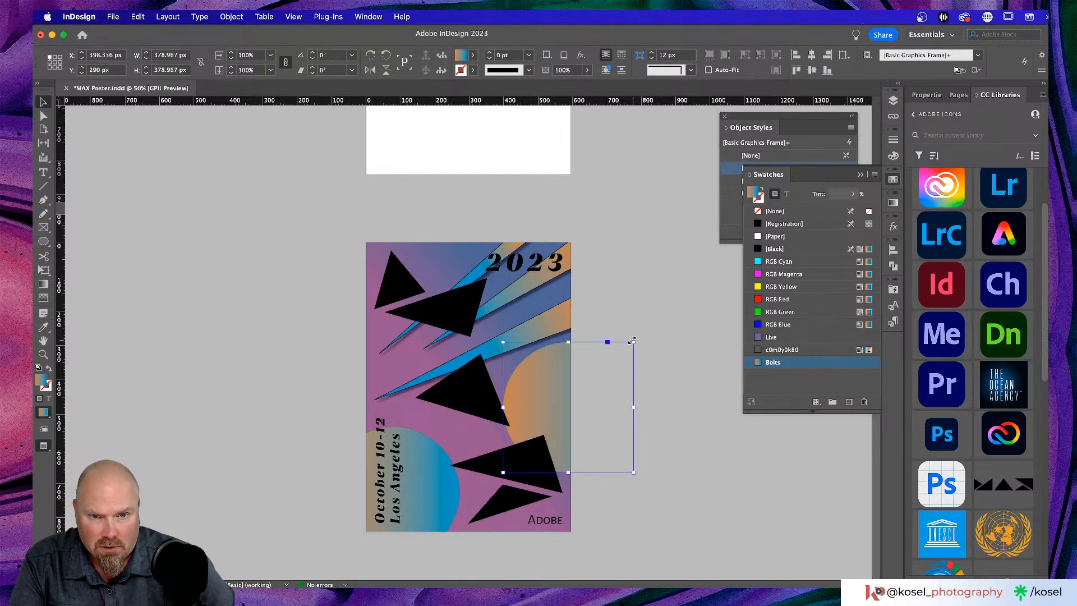
drag(634, 340, 545, 415)
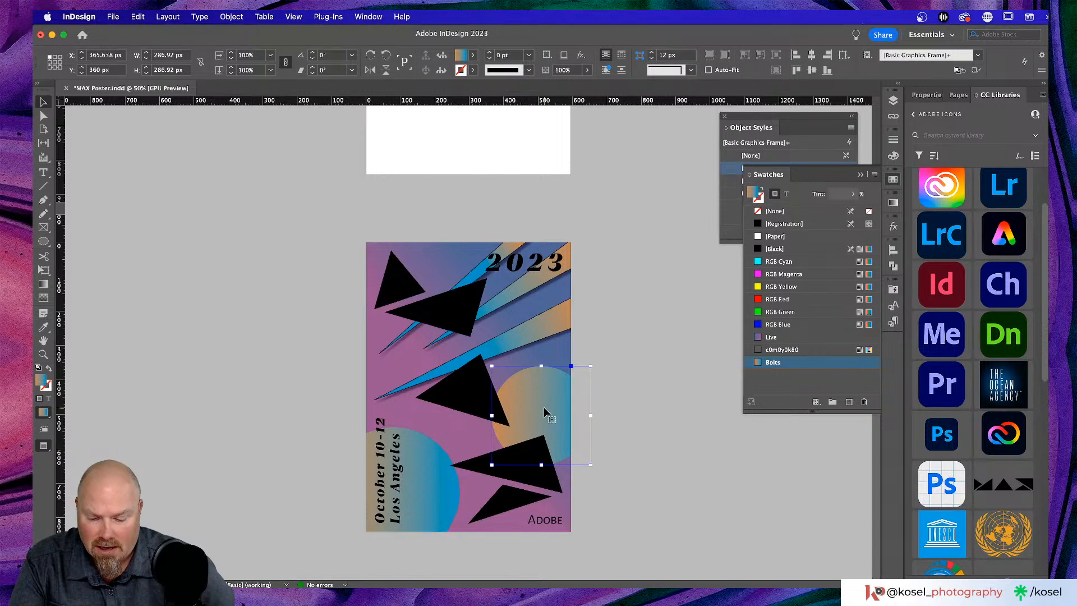
- Duplicate the right-hand circle to the poster's upper-left area, reduce it to about 214 px and let it overlap the top edge
drag(533, 407, 385, 272)
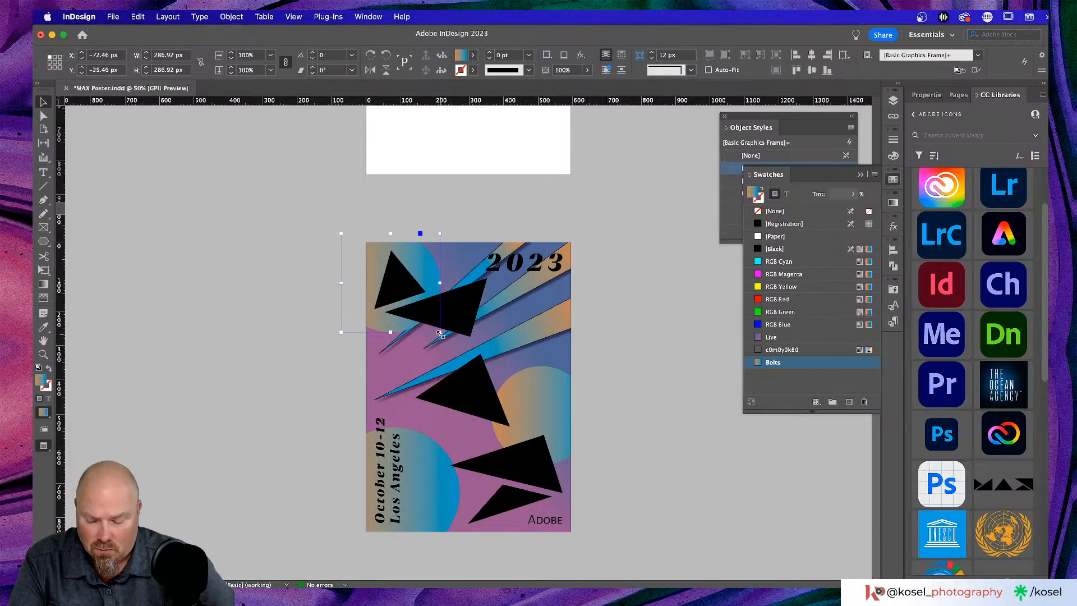
drag(440, 334, 407, 297)
drag(378, 258, 384, 256)
drag(416, 300, 431, 315)
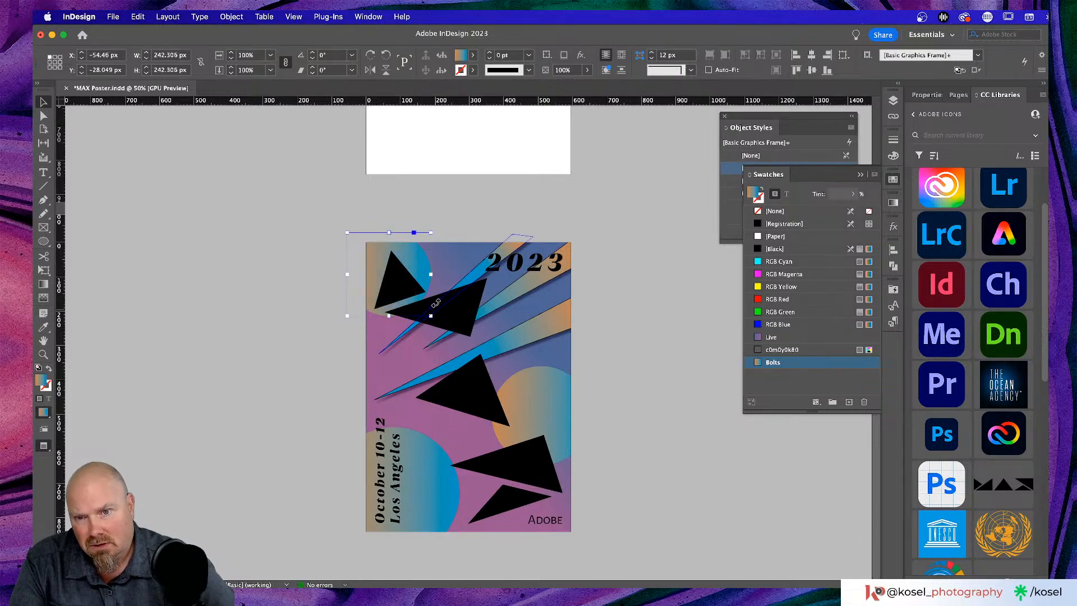
drag(412, 261, 418, 253)
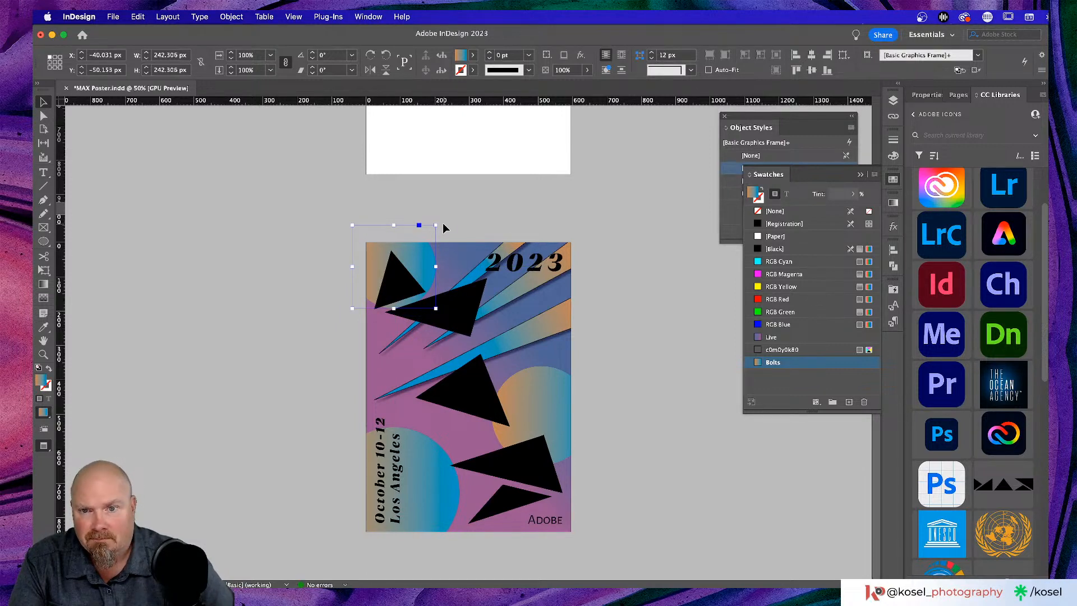
mouse_move(435, 225)
mouse_down()
mouse_move(399, 231)
mouse_move(442, 242)
mouse_up()
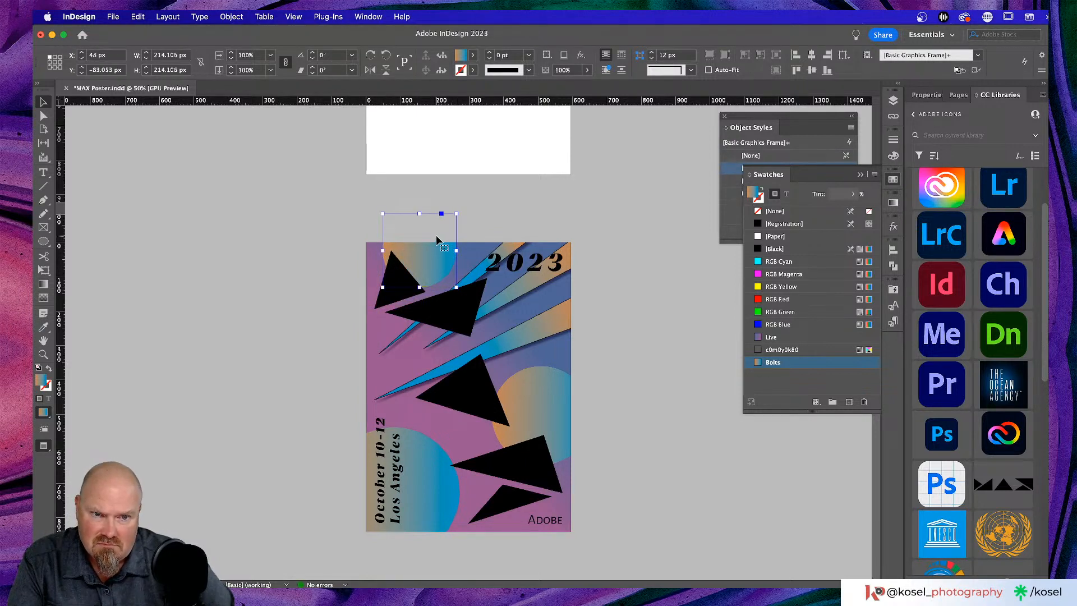
- Try the Live swatch on the top circle and return its fill to the Bolts gradient
click(772, 338)
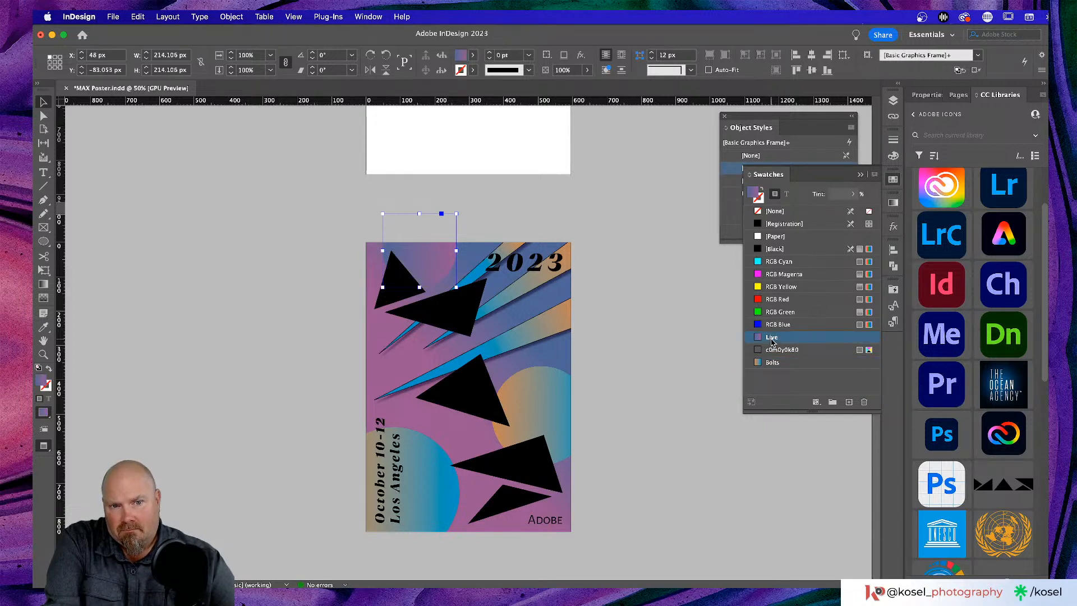
click(771, 365)
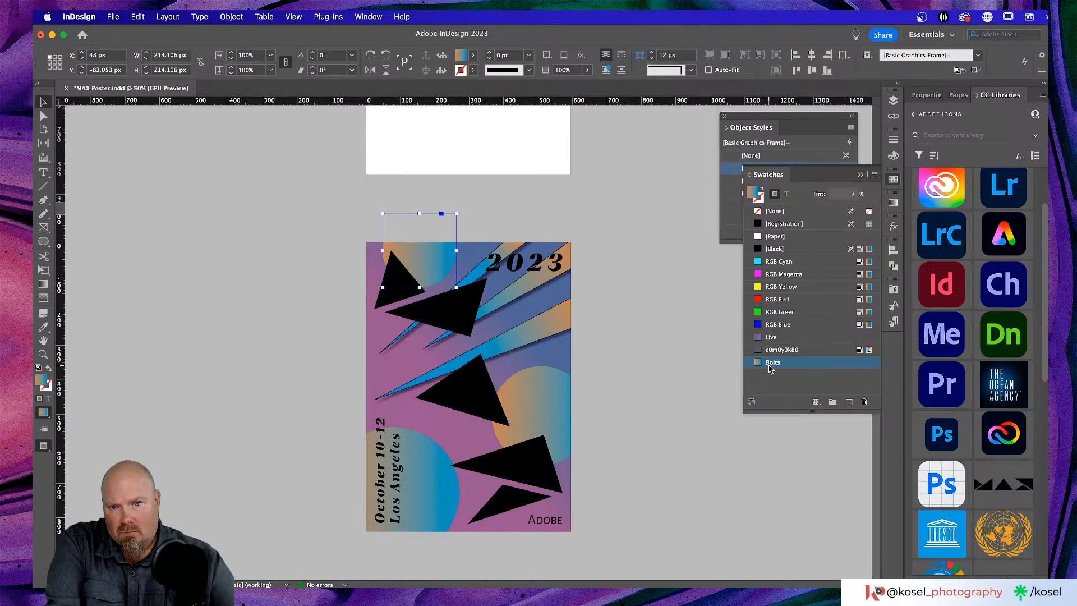
- Apply the Bolt object style to the right, top and lower-left circles
click(563, 406)
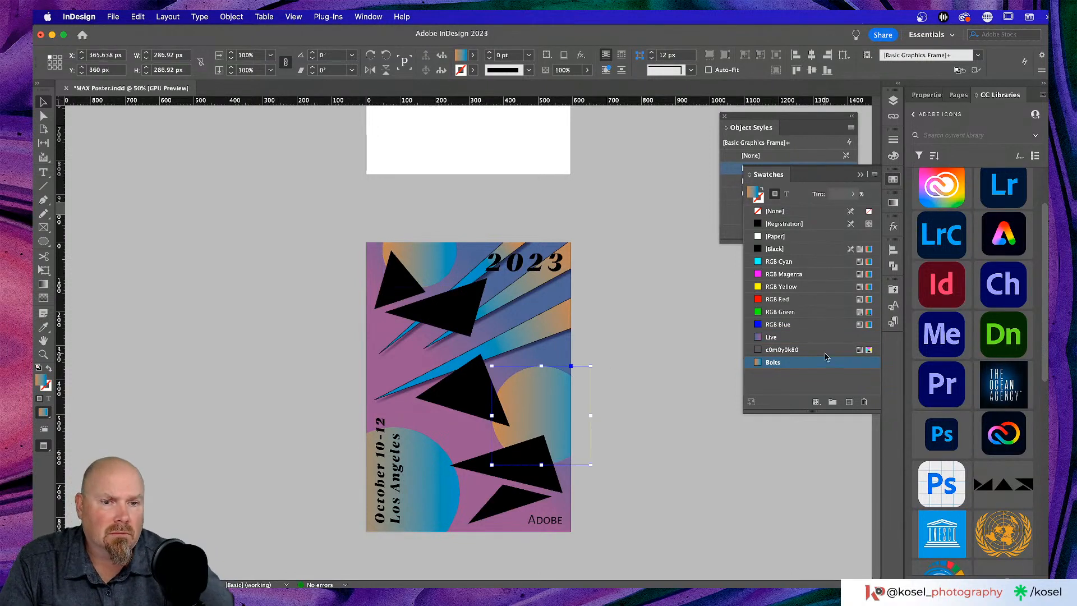
click(790, 120)
click(772, 193)
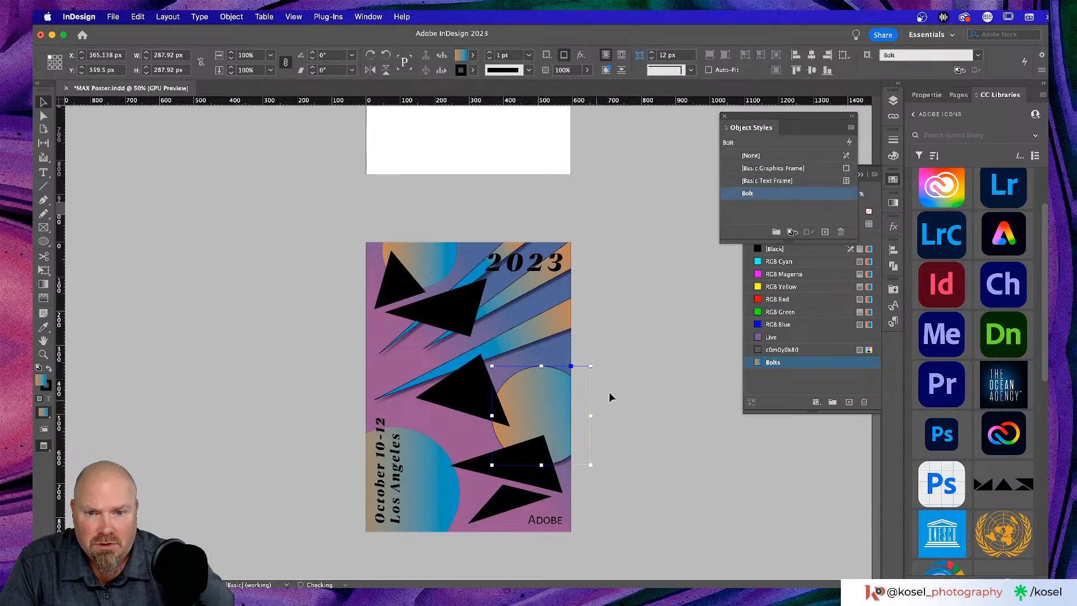
click(432, 273)
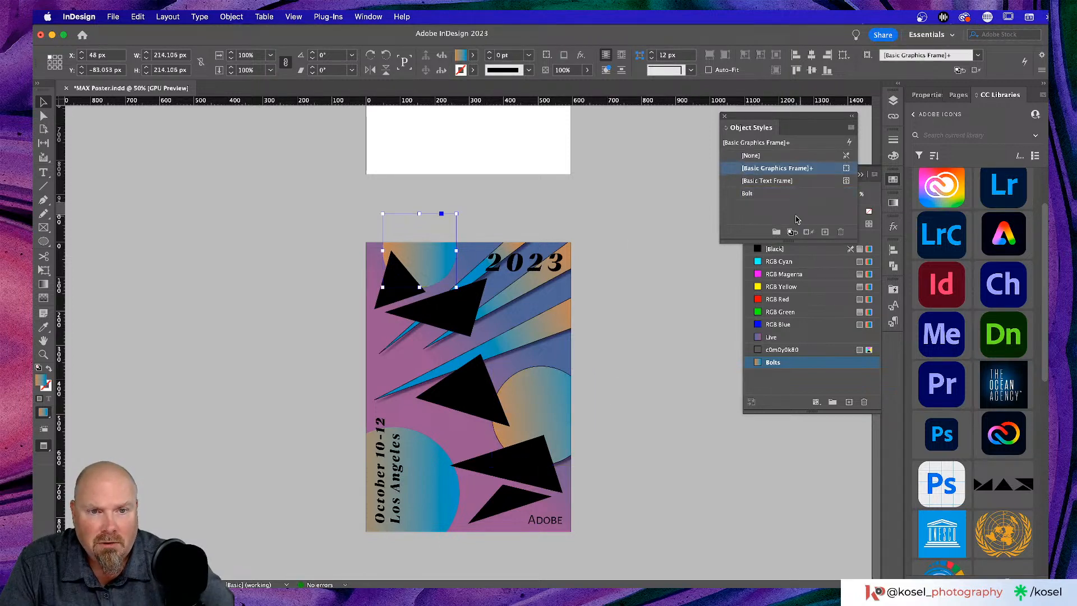
click(434, 470)
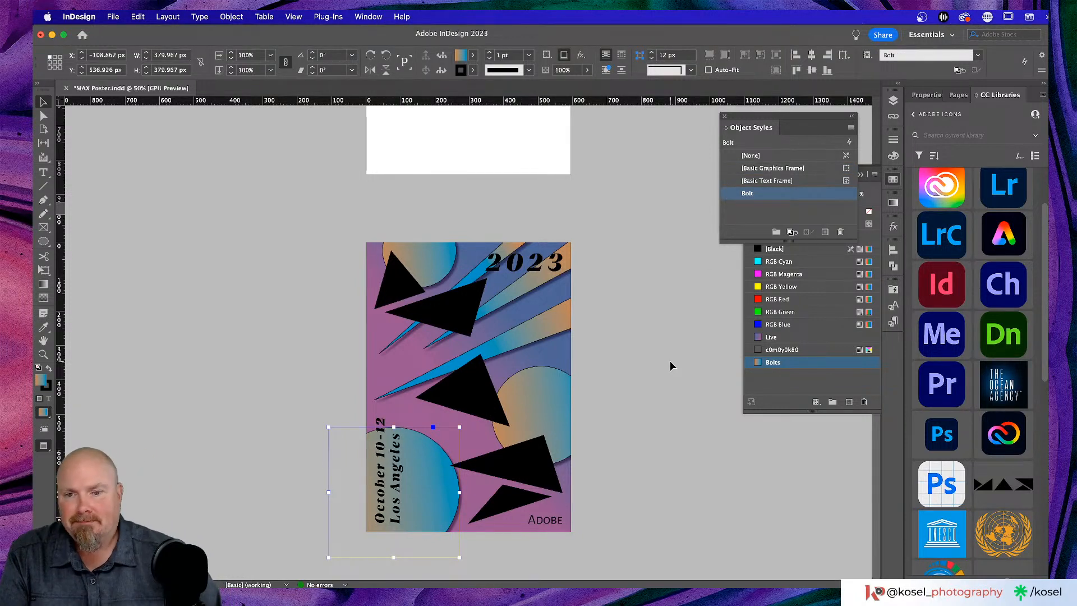
click(636, 412)
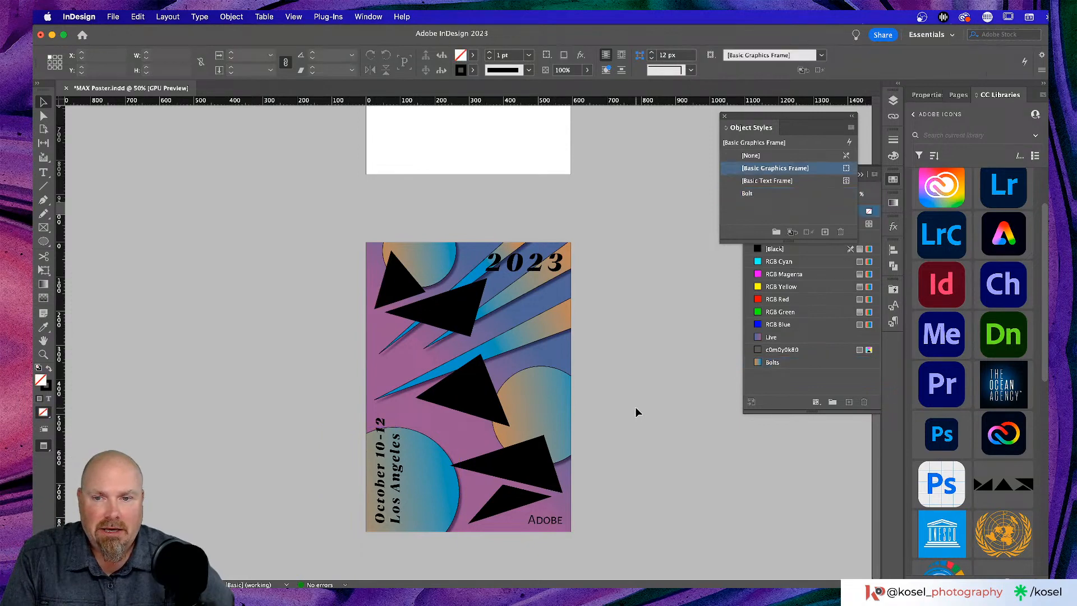
- Examine the styled circles and the overall poster composition at closer zoom levels, from top to bottom
click(548, 400)
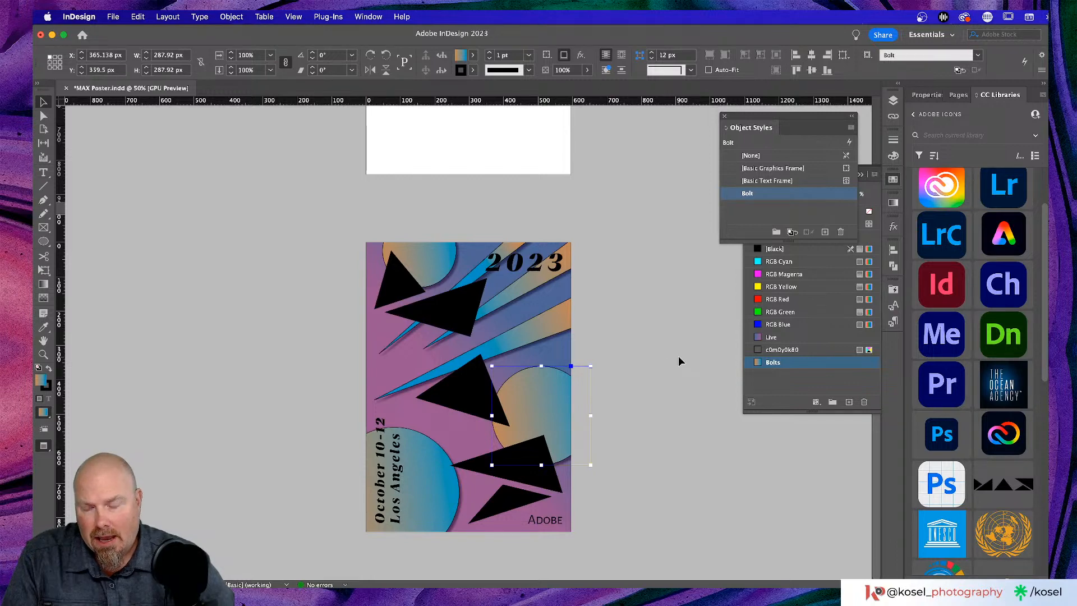
key(super+1)
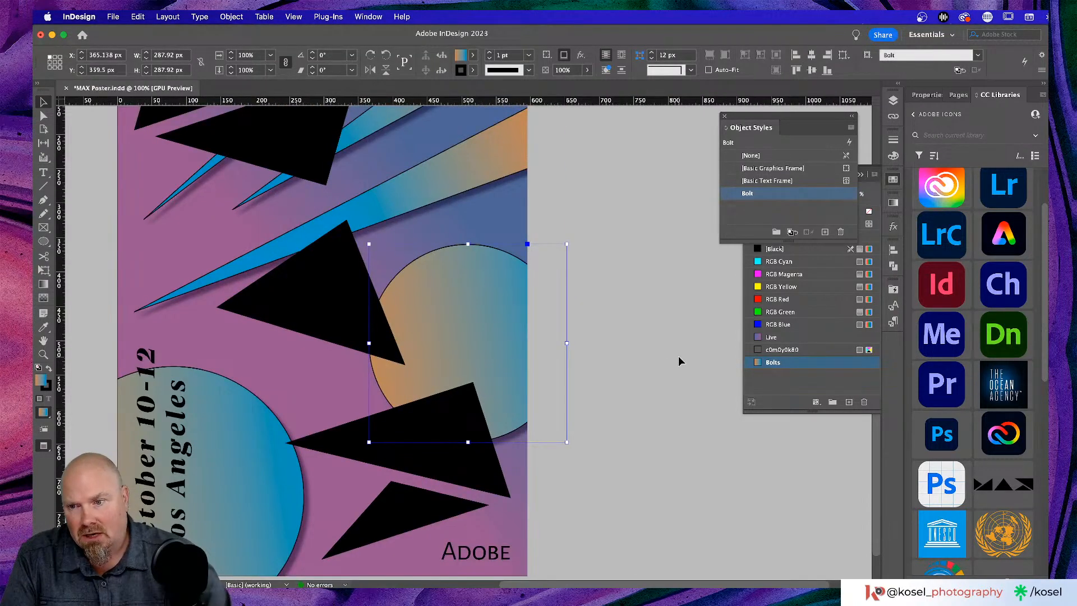
scroll(673, 357, left, 3)
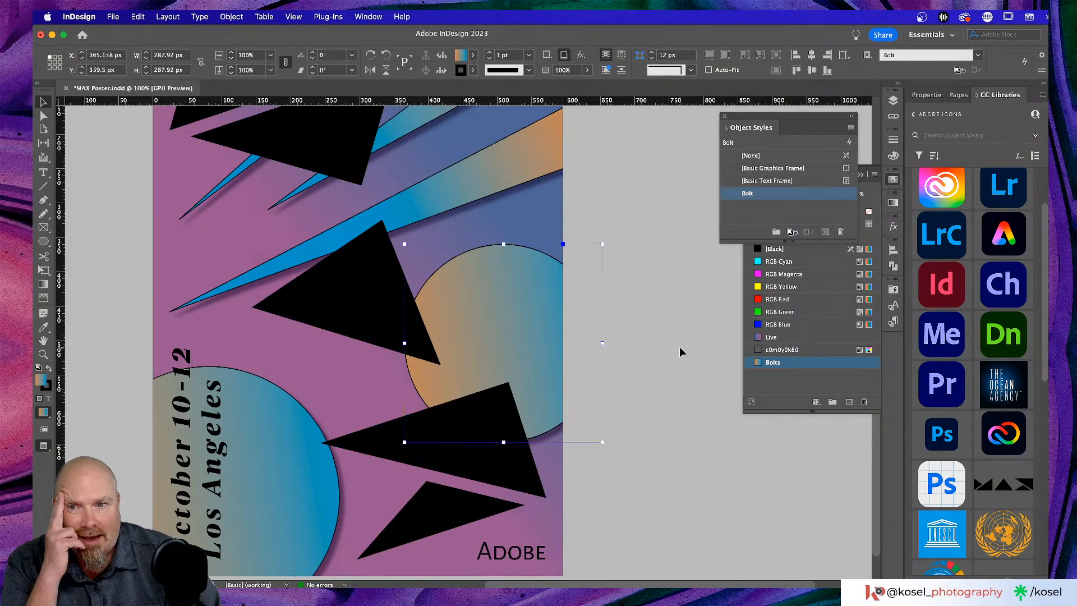
scroll(680, 351, left, 1)
key(super+minus)
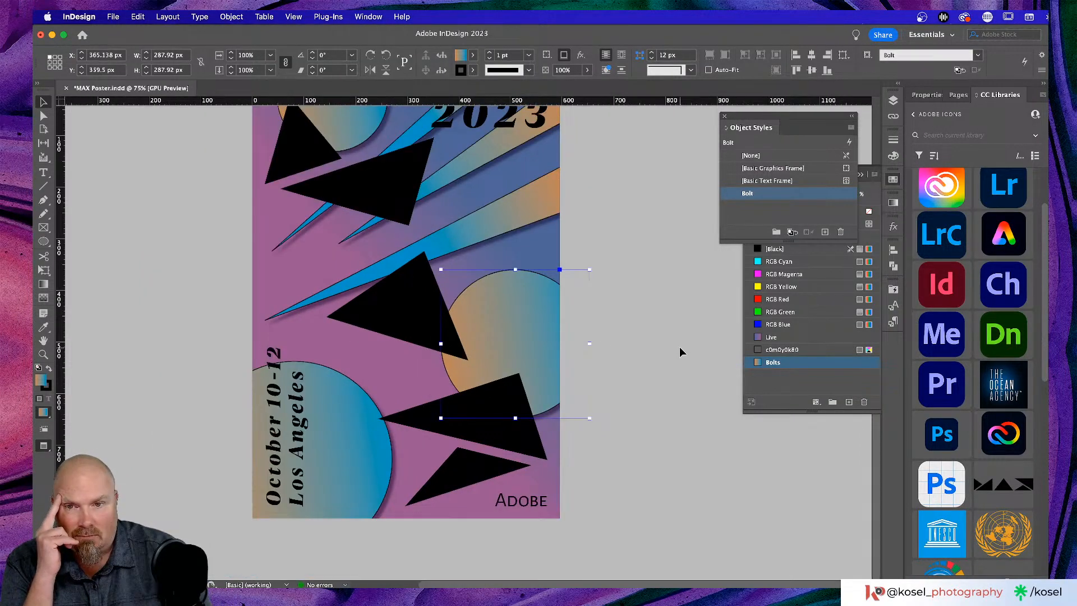
click(671, 369)
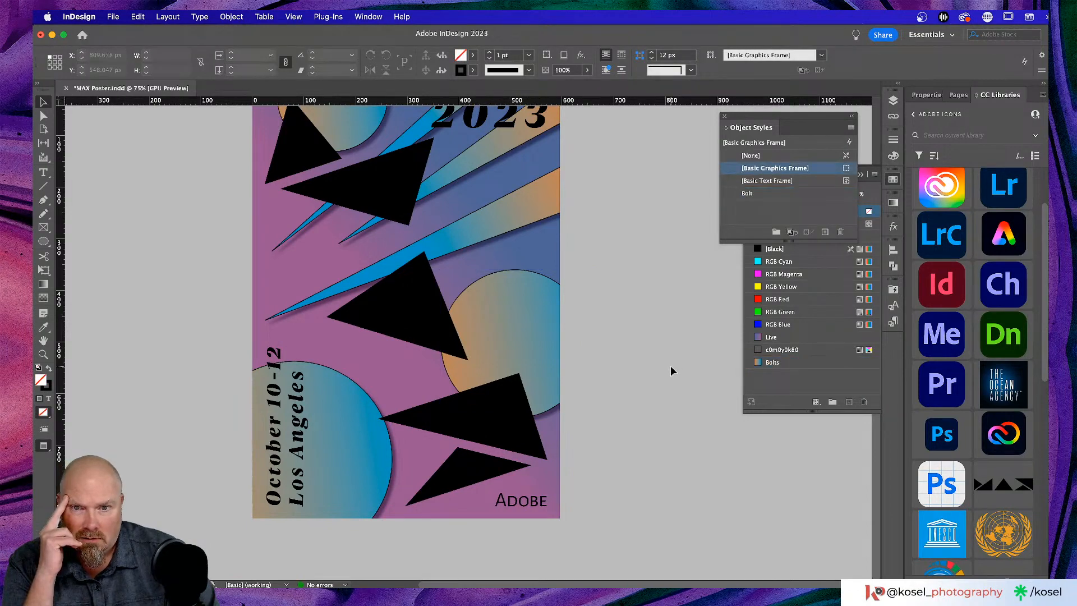
scroll(673, 371, up, 3)
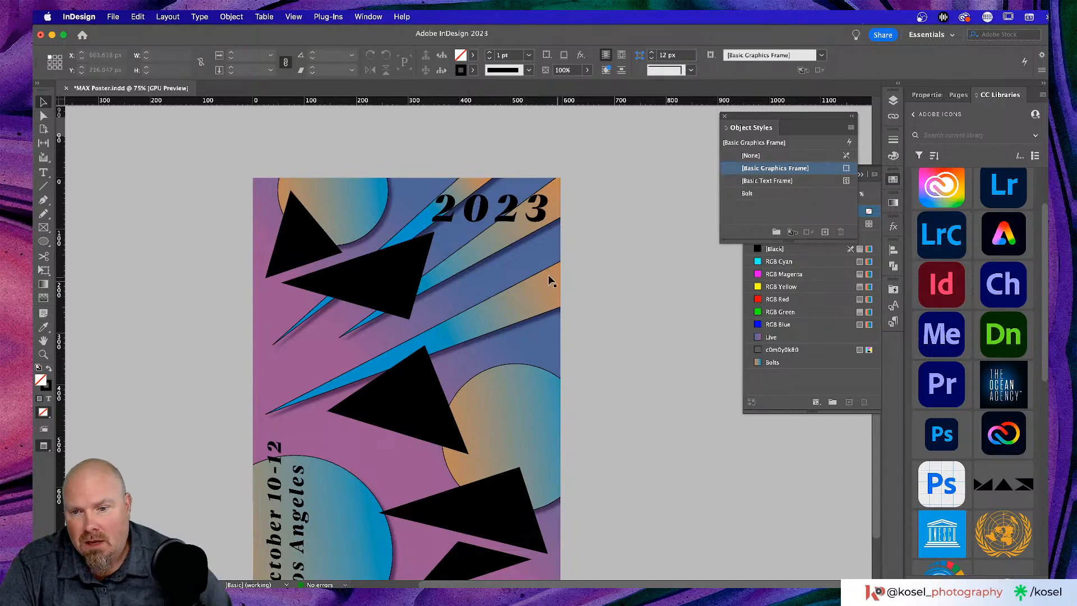
scroll(463, 329, down, 3)
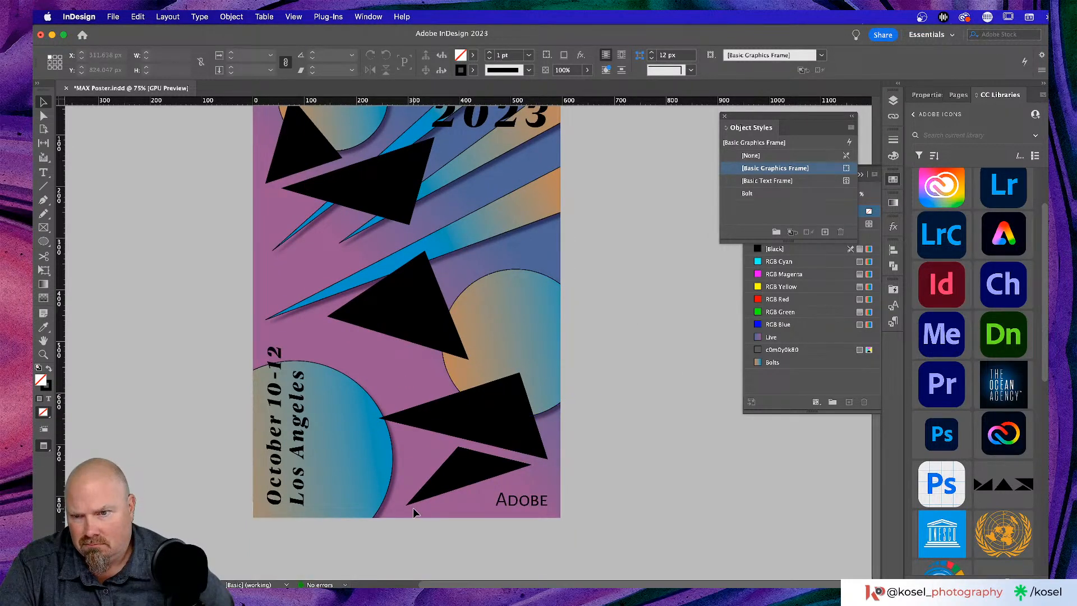
- Nudge the lower-left circle slightly upward behind the date and location text
click(344, 443)
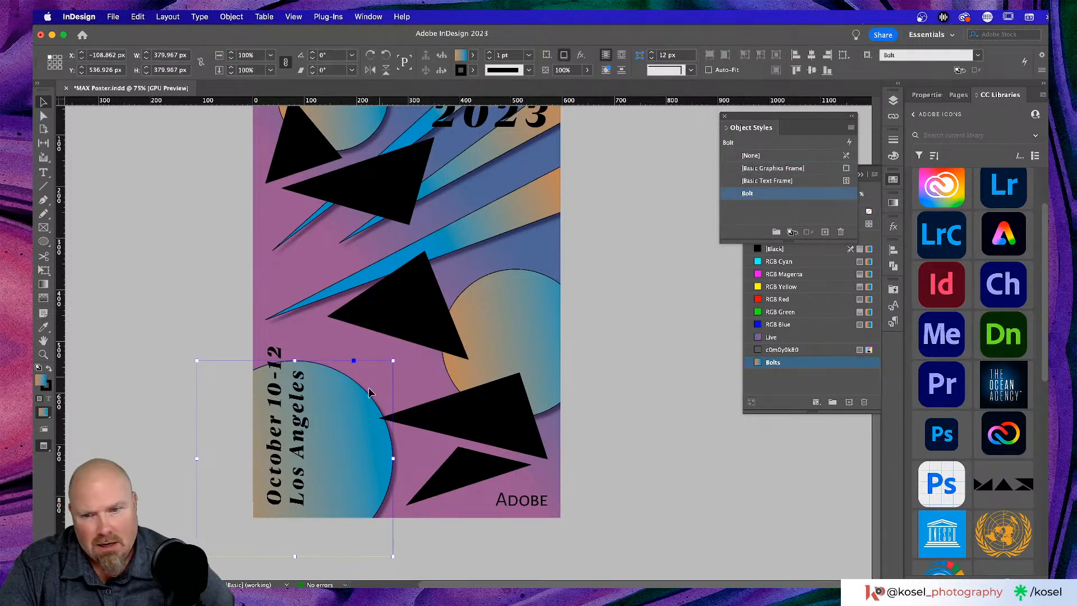
drag(339, 425, 338, 425)
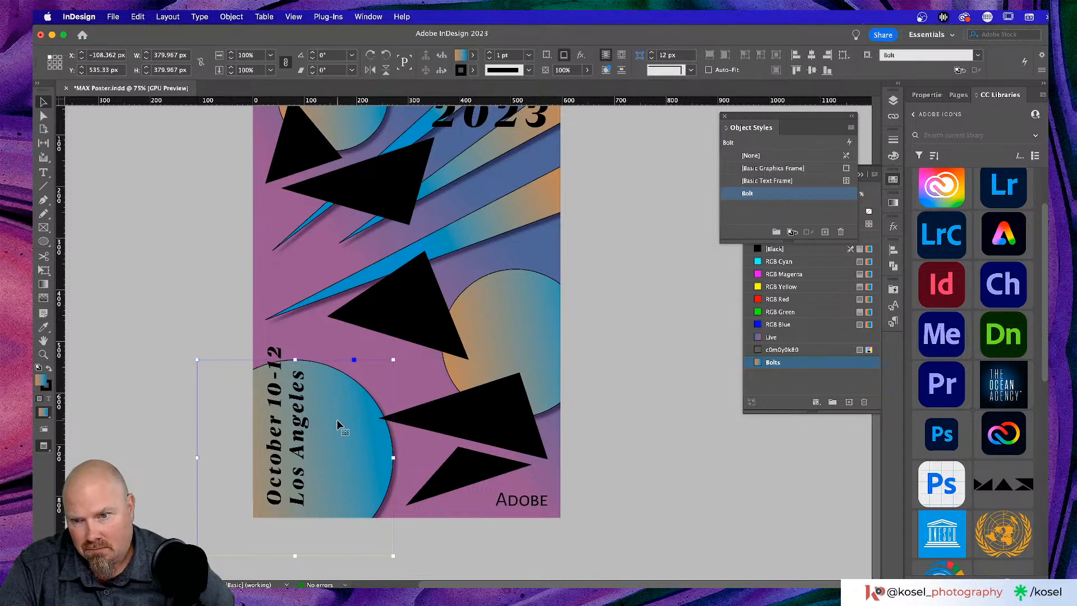
scroll(339, 425, up, 3)
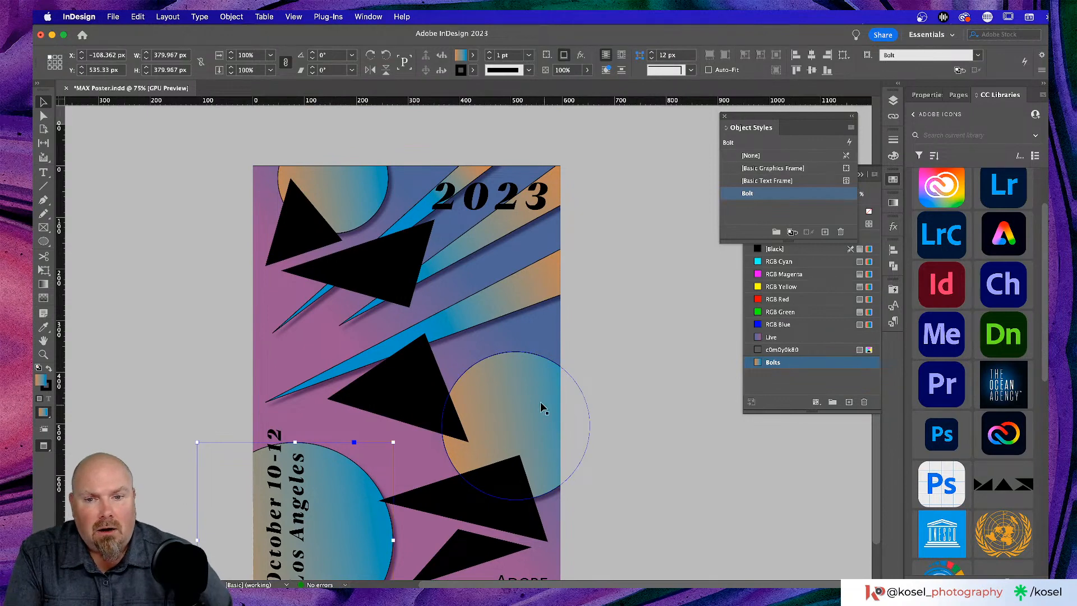
- Redirect the right circle's Bolts gradient so it runs almost horizontally, from blue on its left to orange on its right
click(554, 413)
key(g)
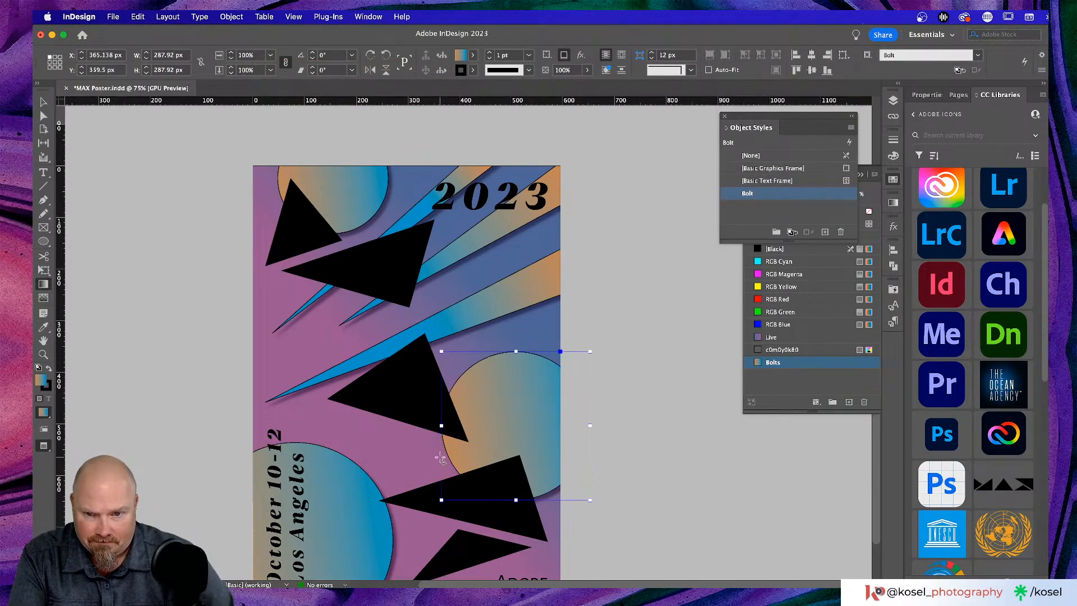
drag(435, 452, 552, 435)
drag(476, 358, 545, 430)
scroll(493, 409, down, 3)
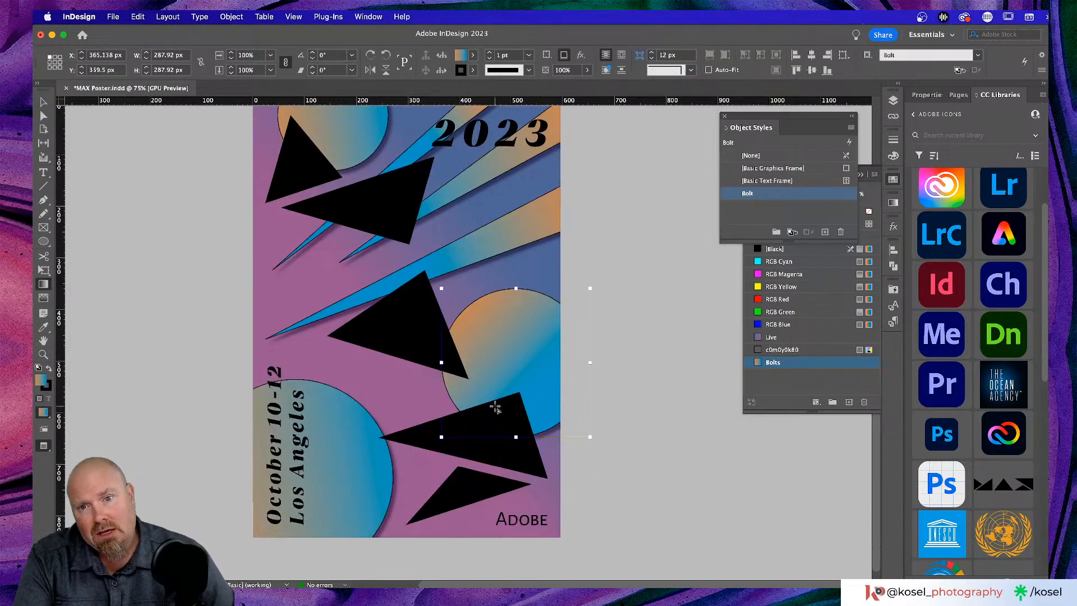
drag(563, 436, 551, 415)
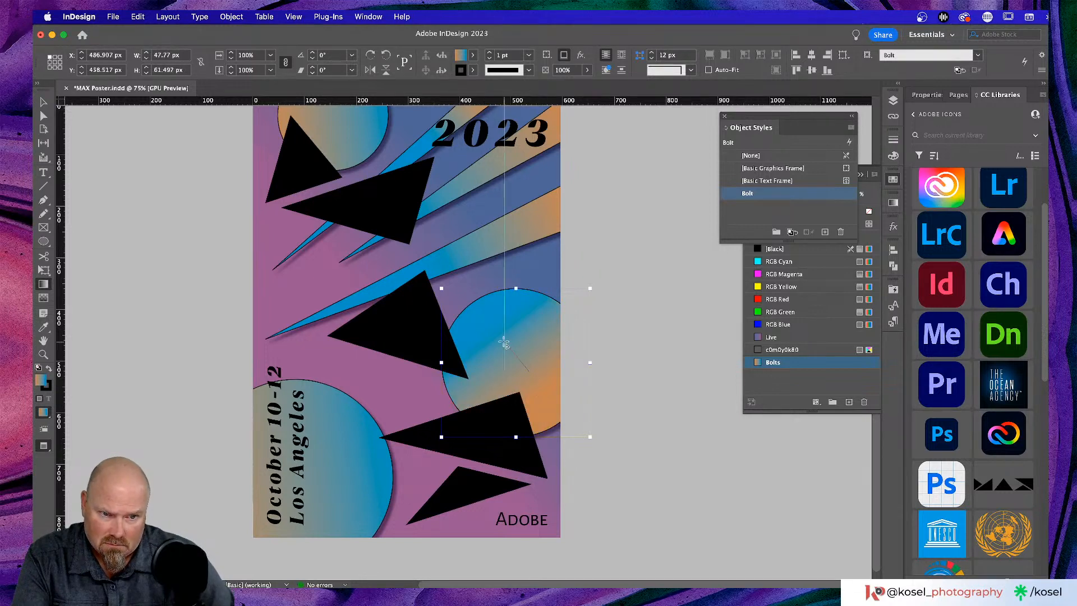
drag(506, 343, 612, 390)
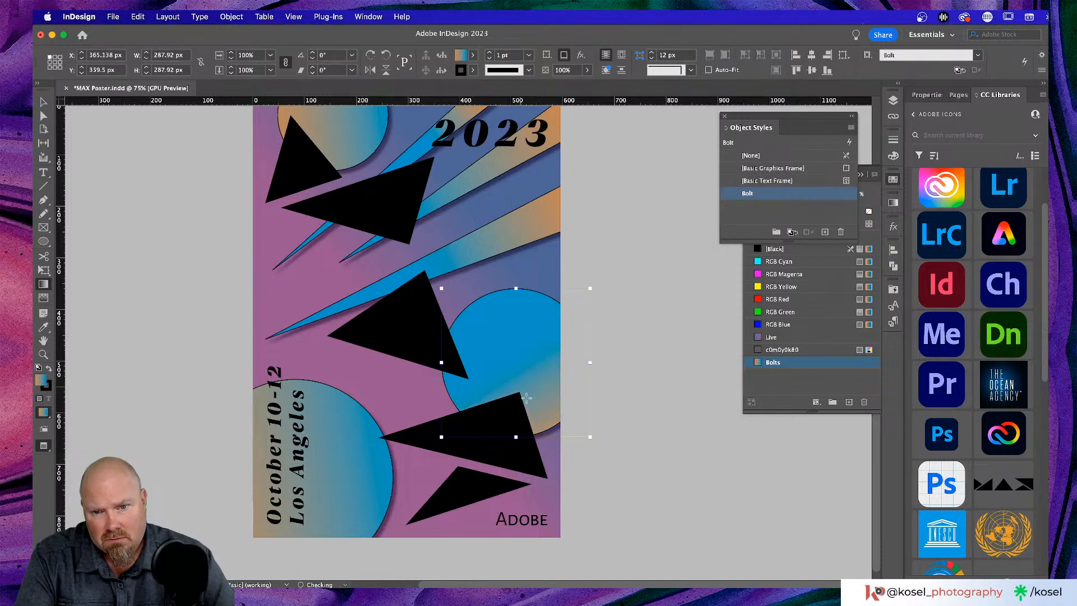
drag(514, 370, 556, 421)
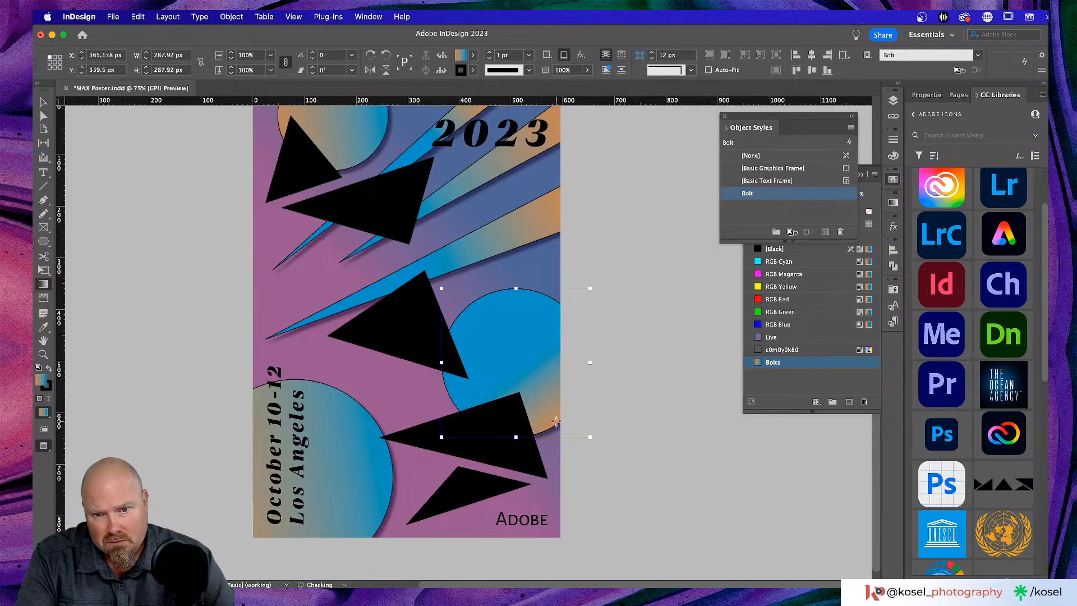
drag(525, 355, 486, 321)
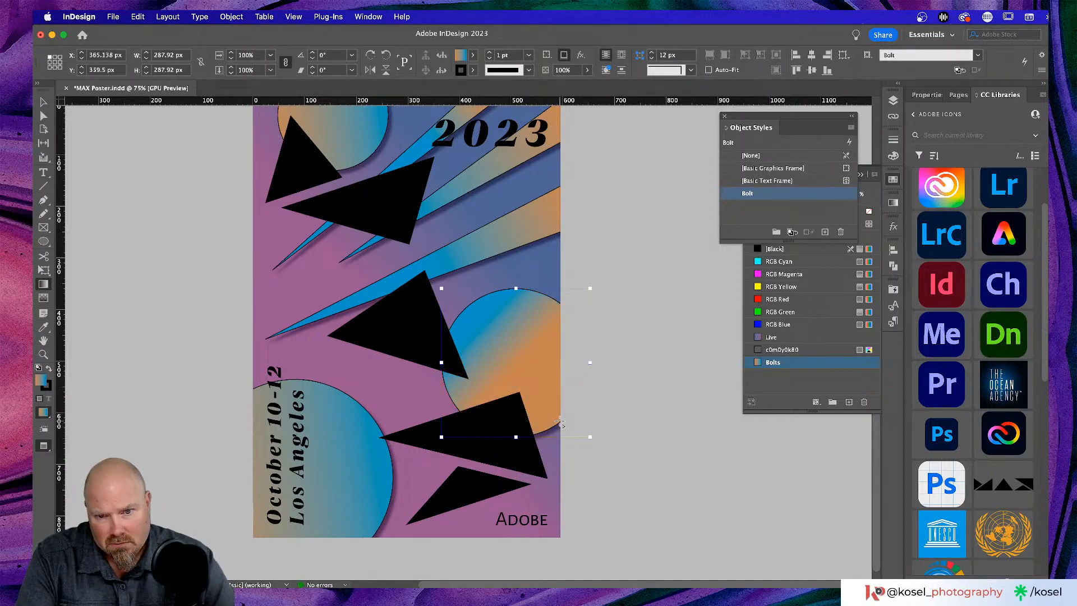
drag(570, 424, 484, 335)
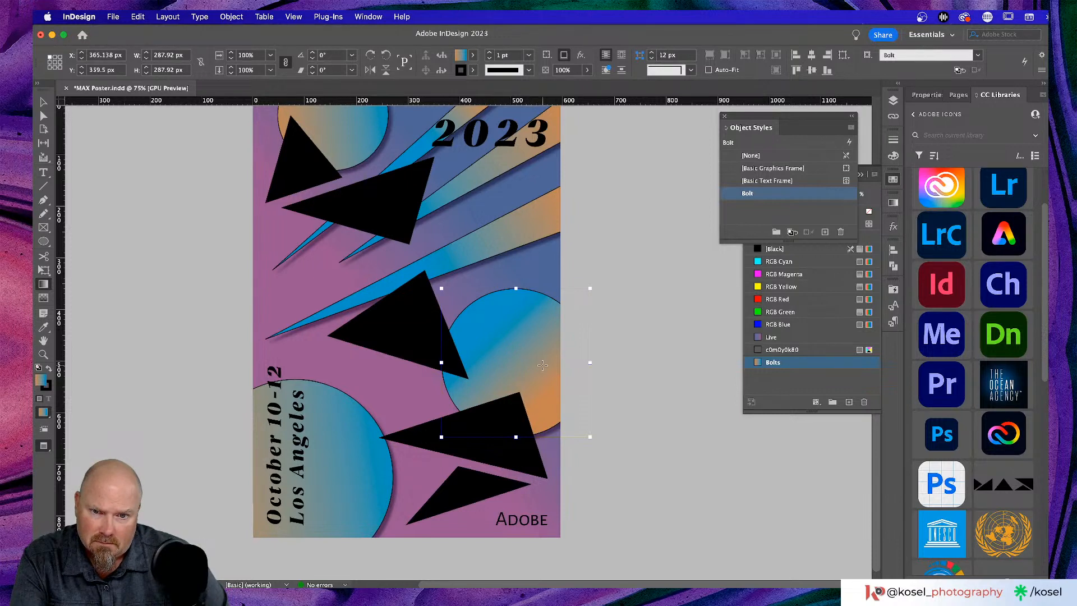
drag(541, 363, 483, 349)
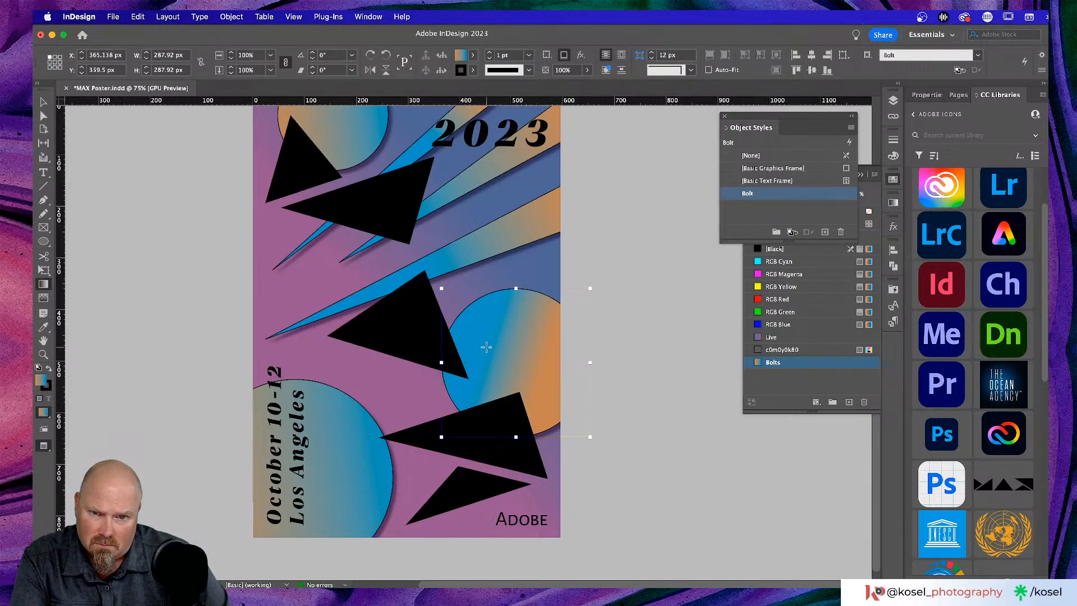
- Redirect the lower-left circle's gradient diagonally, from orange at its lower left to blue at its upper right
scroll(697, 381, up, 2)
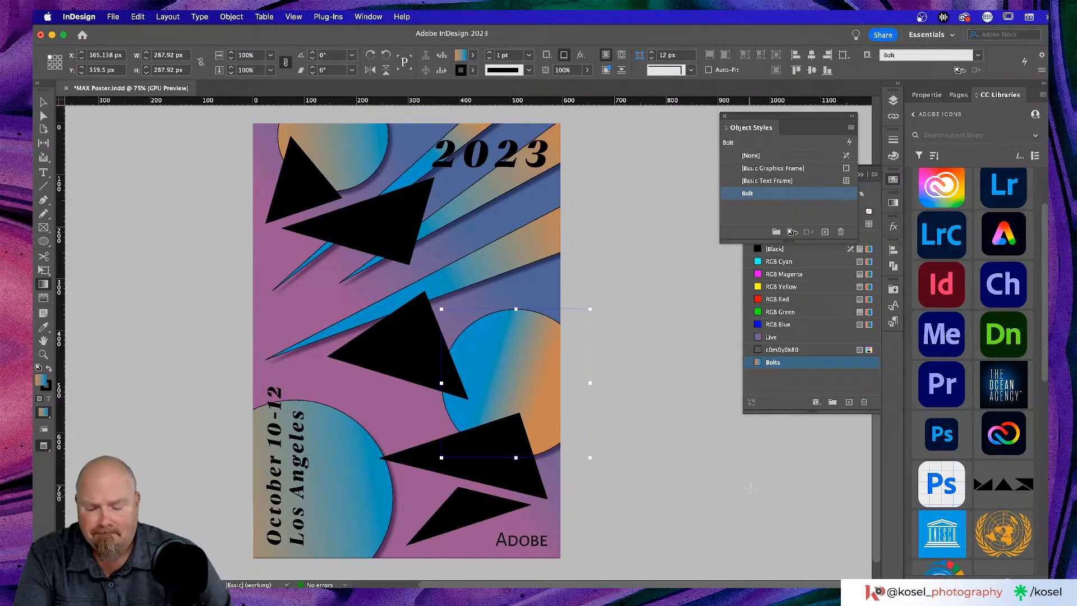
key(v)
click(335, 489)
scroll(343, 457, down, 1)
scroll(344, 457, down, 3)
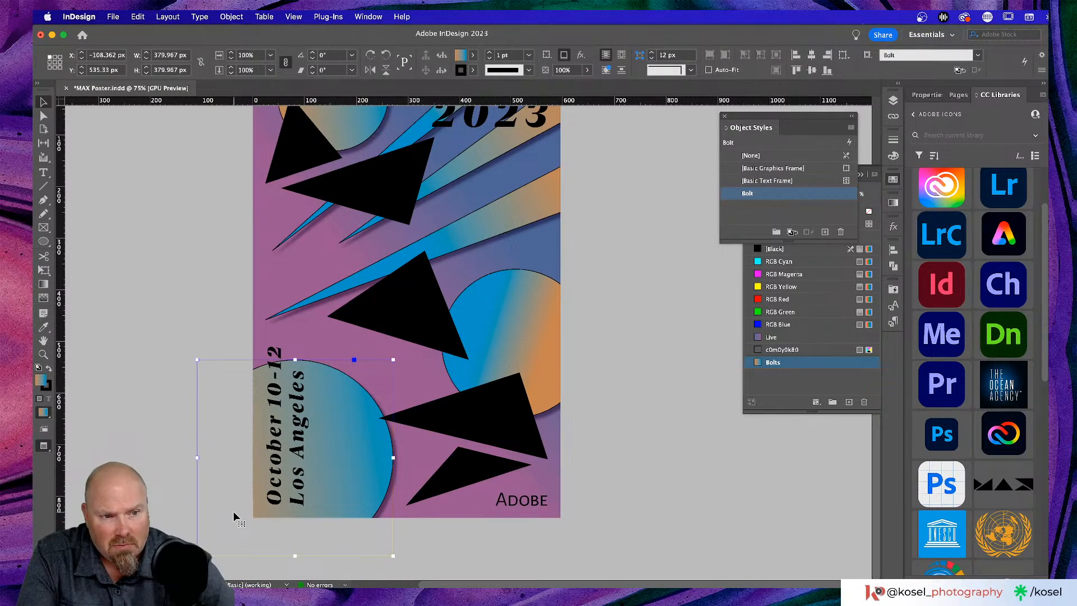
key(g)
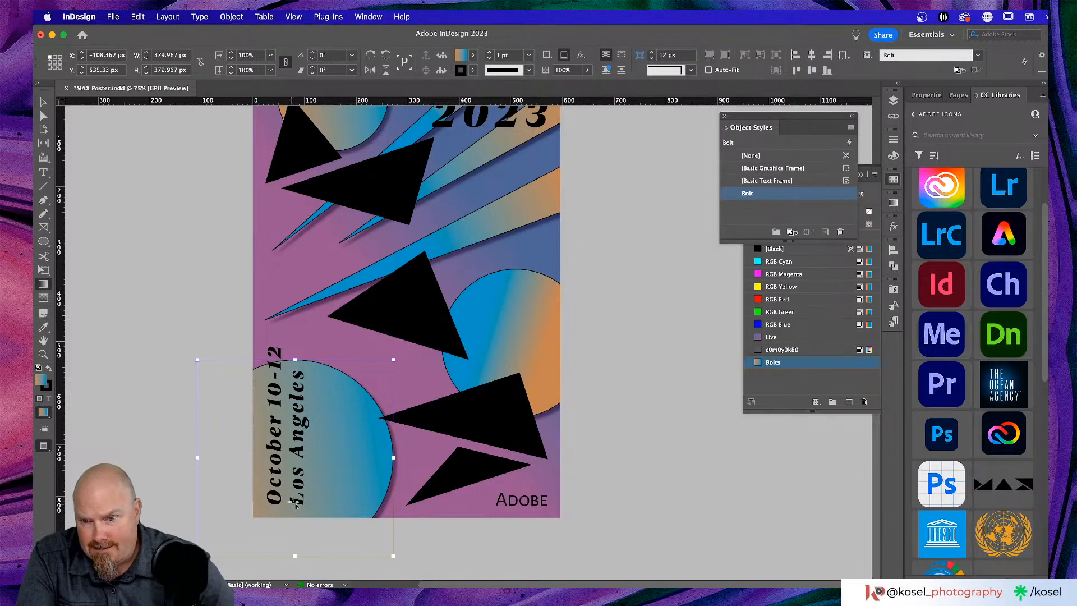
drag(291, 505, 340, 426)
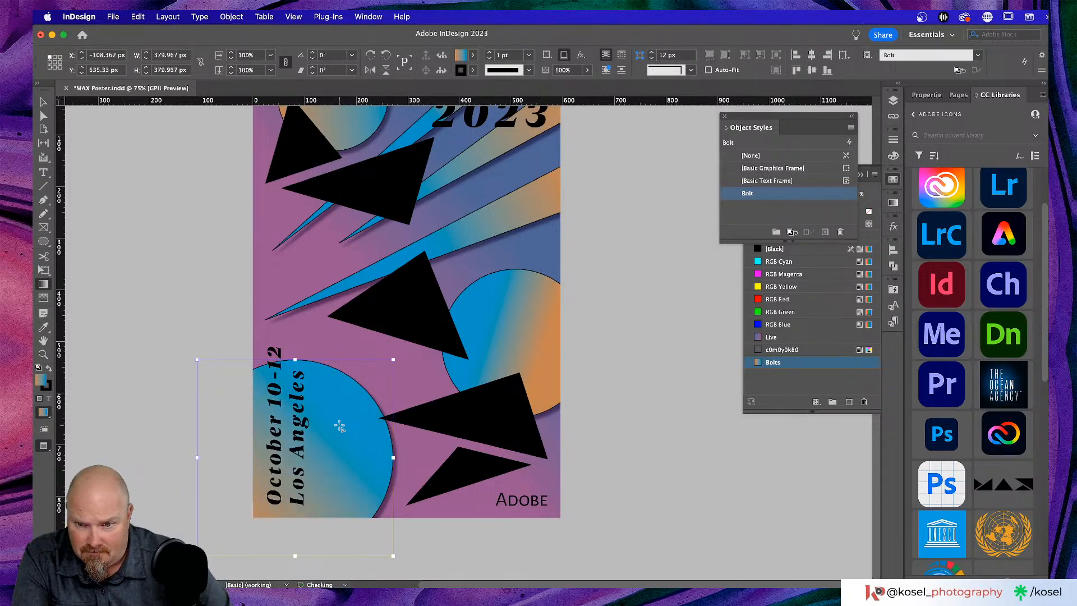
drag(280, 515, 340, 439)
drag(273, 485, 312, 387)
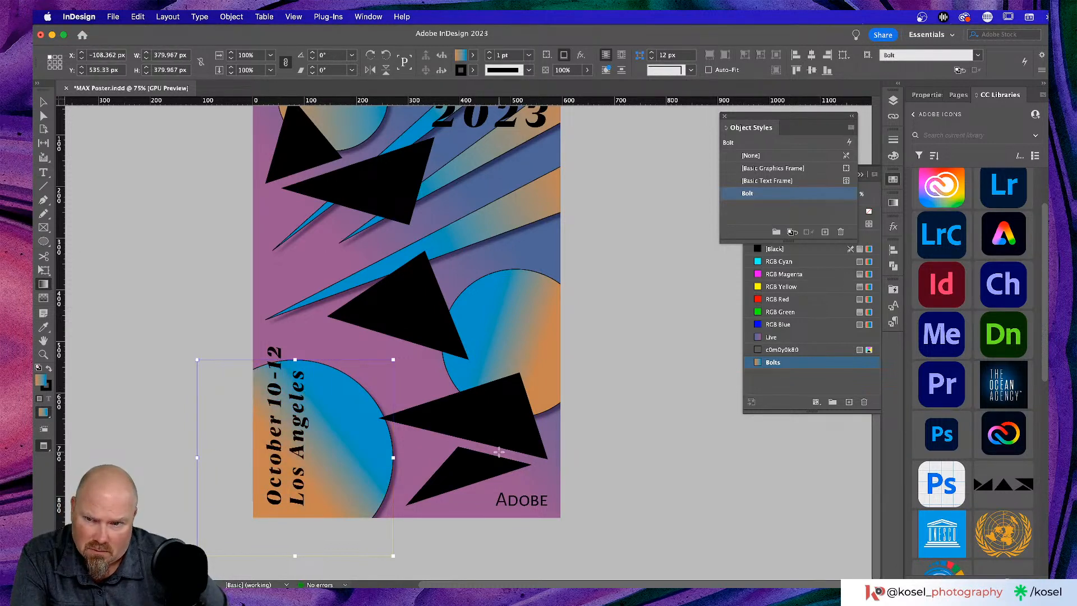
- Review the whole poster with the redirected circle gradients at 50% zoom, with nothing selected
scroll(498, 451, up, 5)
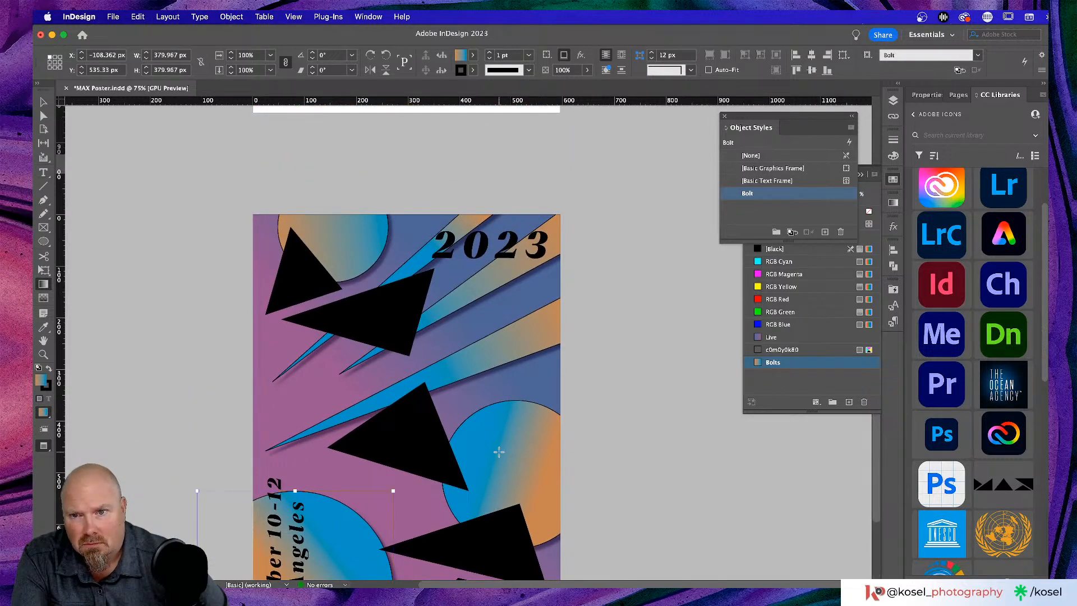
scroll(498, 451, down, 3)
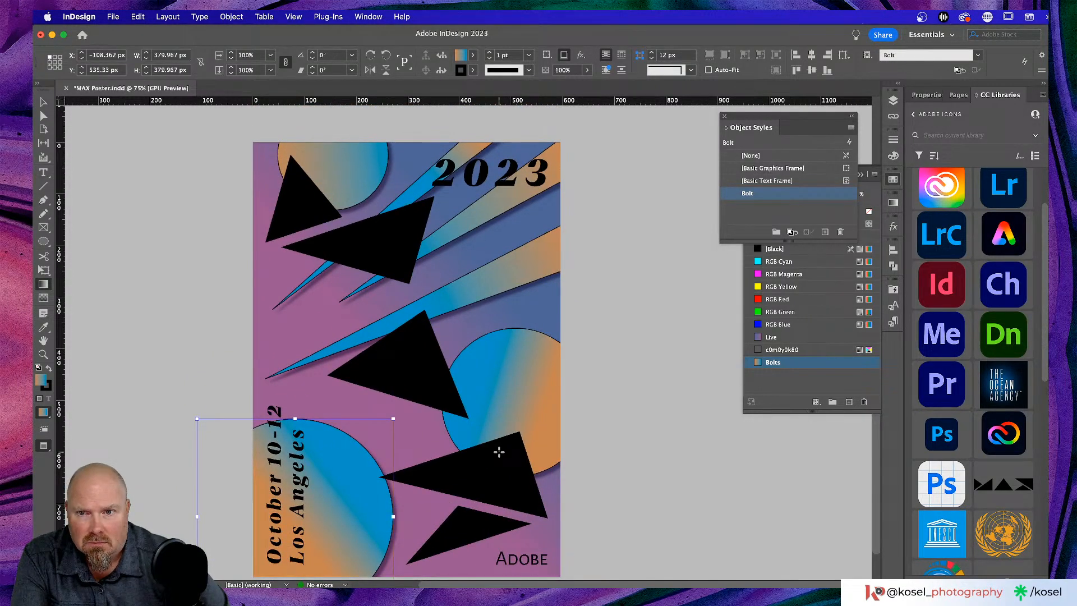
scroll(499, 451, down, 2)
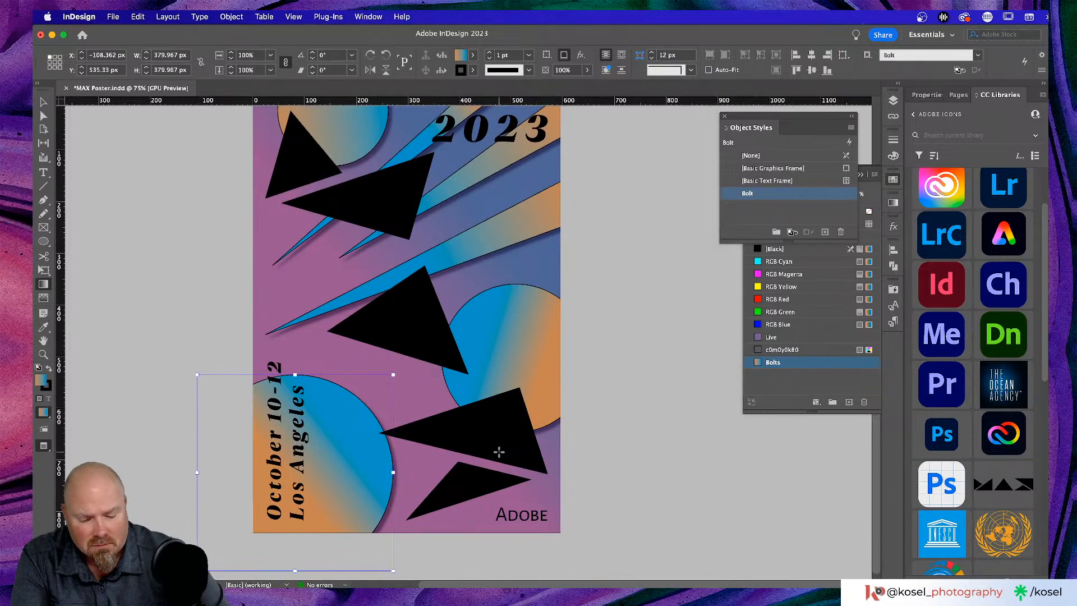
key(super+minus)
key(super+minus)
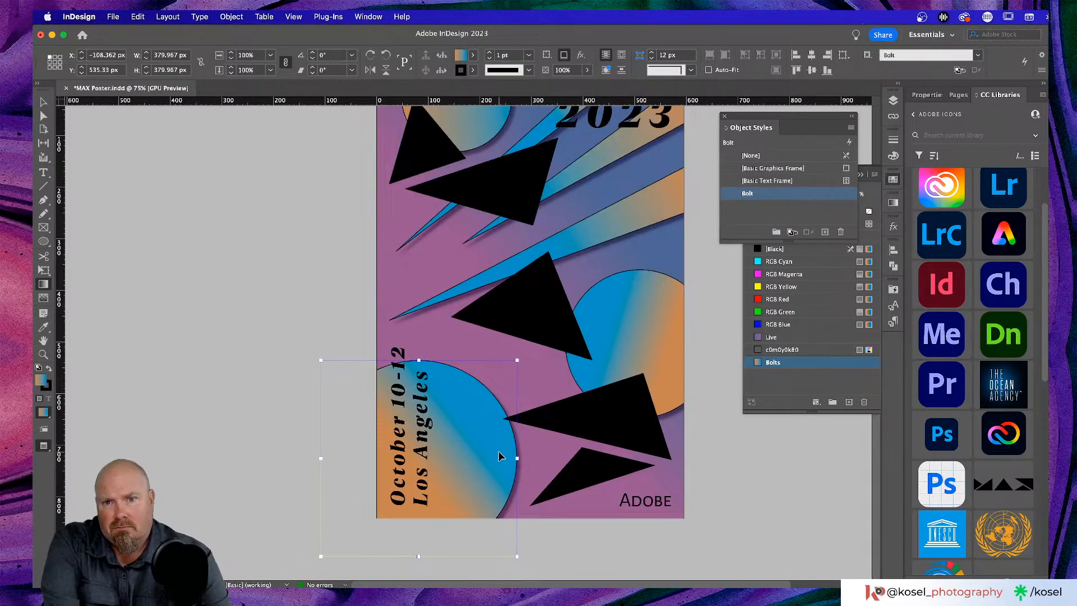
click(43, 102)
click(208, 375)
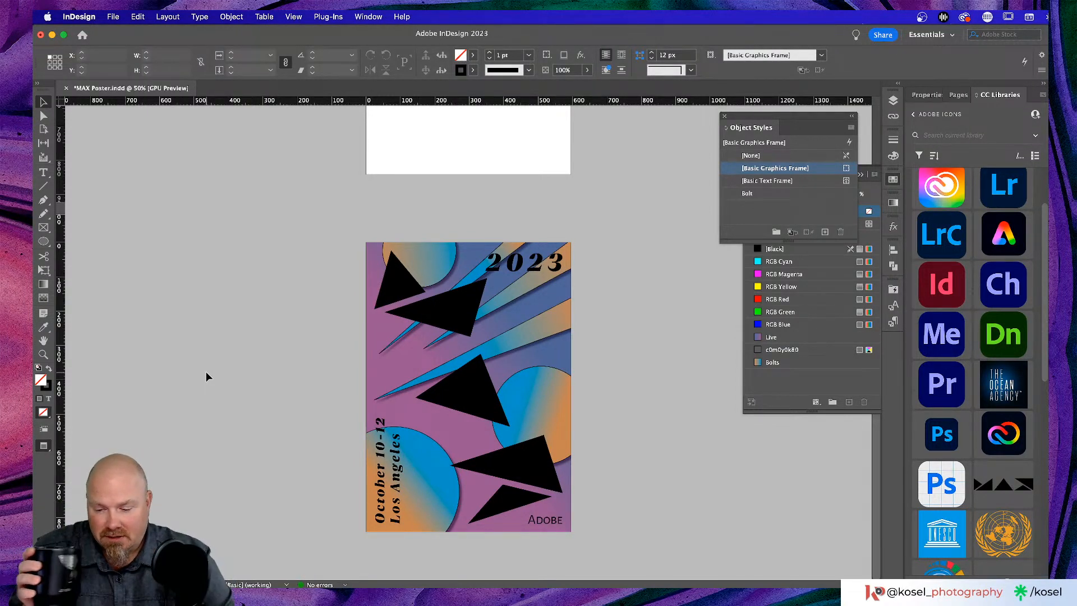
- Bring up the document's layer list in place of the object styles and unlock the MAX layer
key(w)
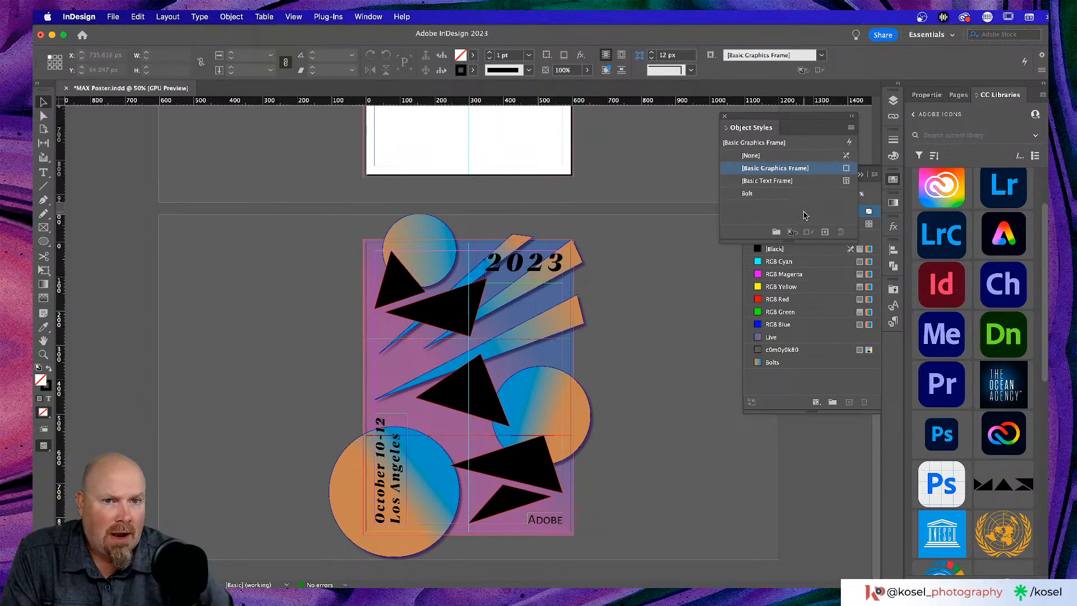
click(725, 119)
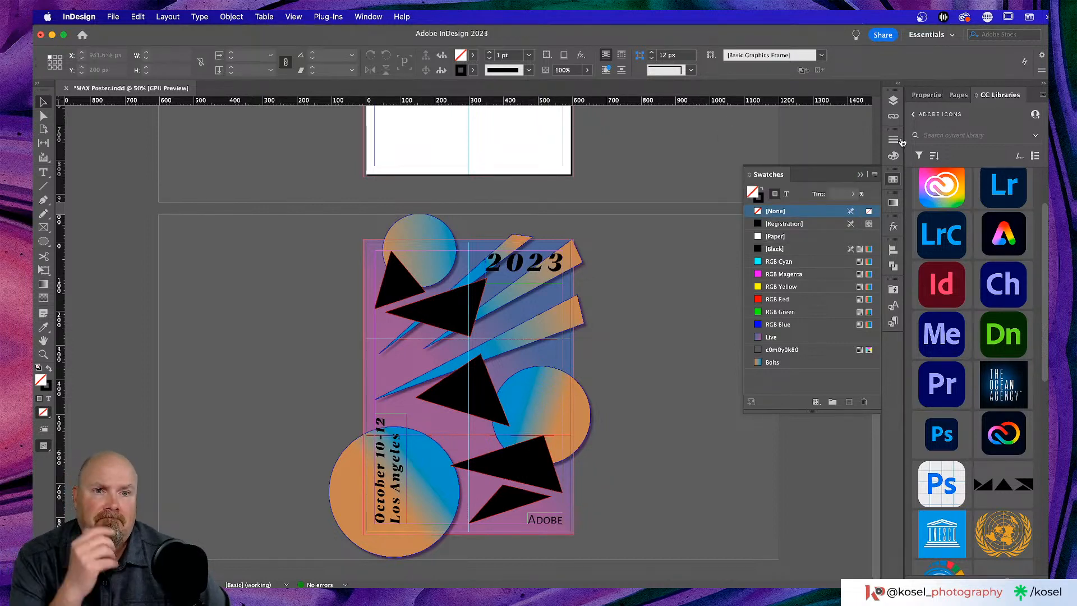
click(893, 99)
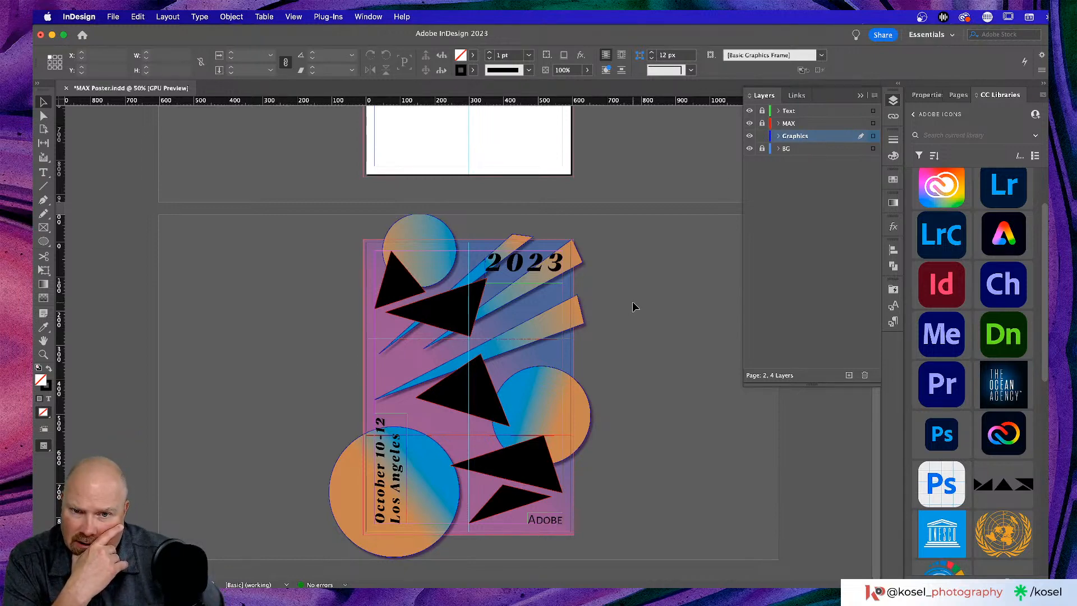
key(w)
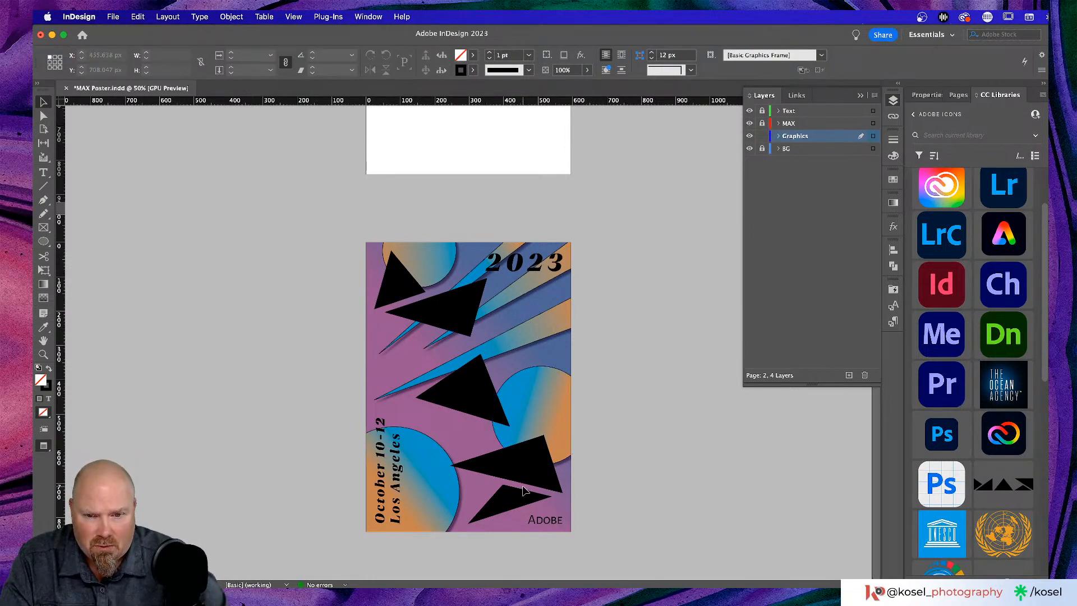
click(761, 123)
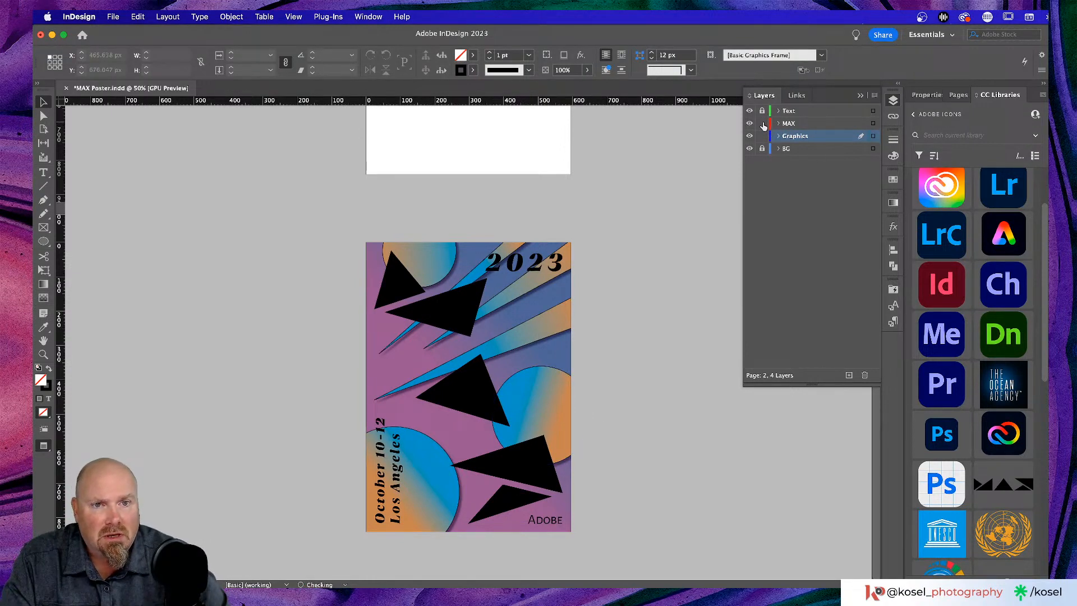
- Rotate the bottom pair of black triangles to 10° and shift it slightly right and up
click(532, 486)
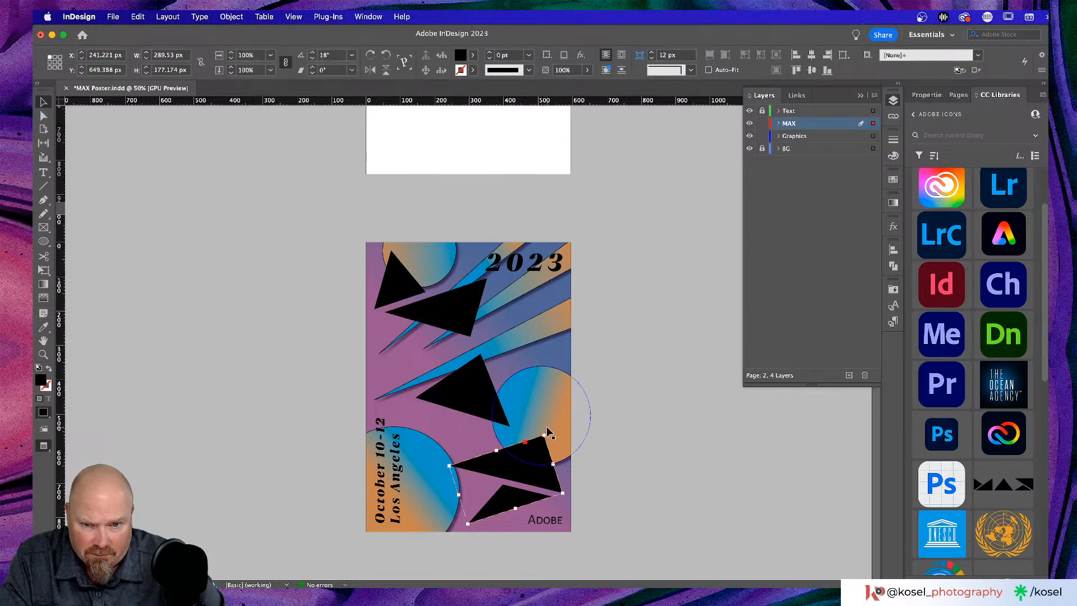
drag(547, 428, 554, 436)
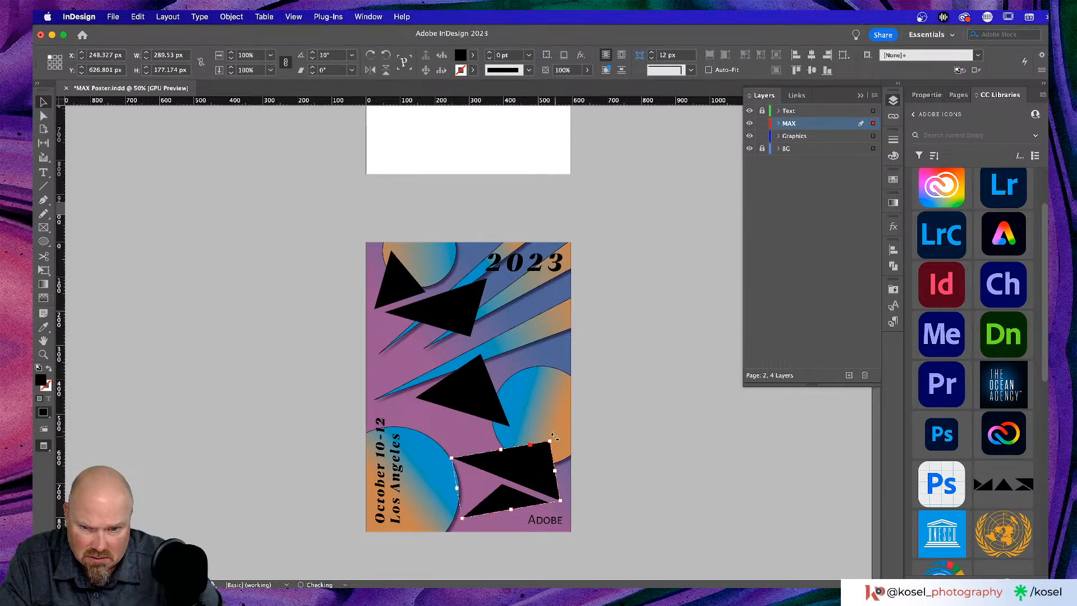
drag(523, 474, 526, 472)
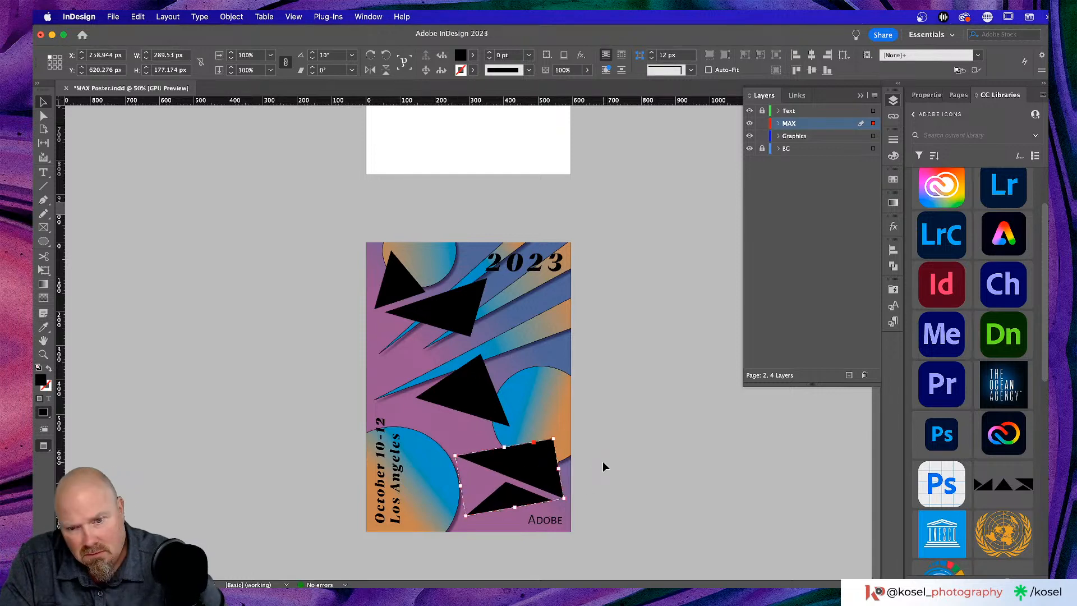
- Nudge the bottom pair of triangles left to X 250.944 px, and deselect it in the normal, non-preview view
key(Left)
key(Left)
key(Left)
key(Left)
key(Left)
key(Left)
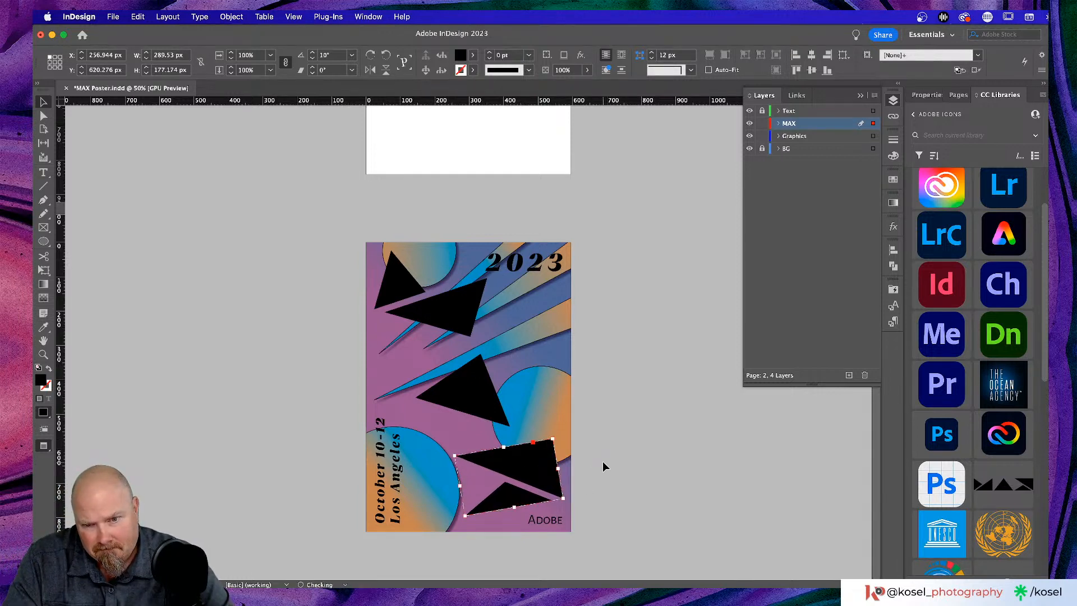
key(Left)
key(Left)
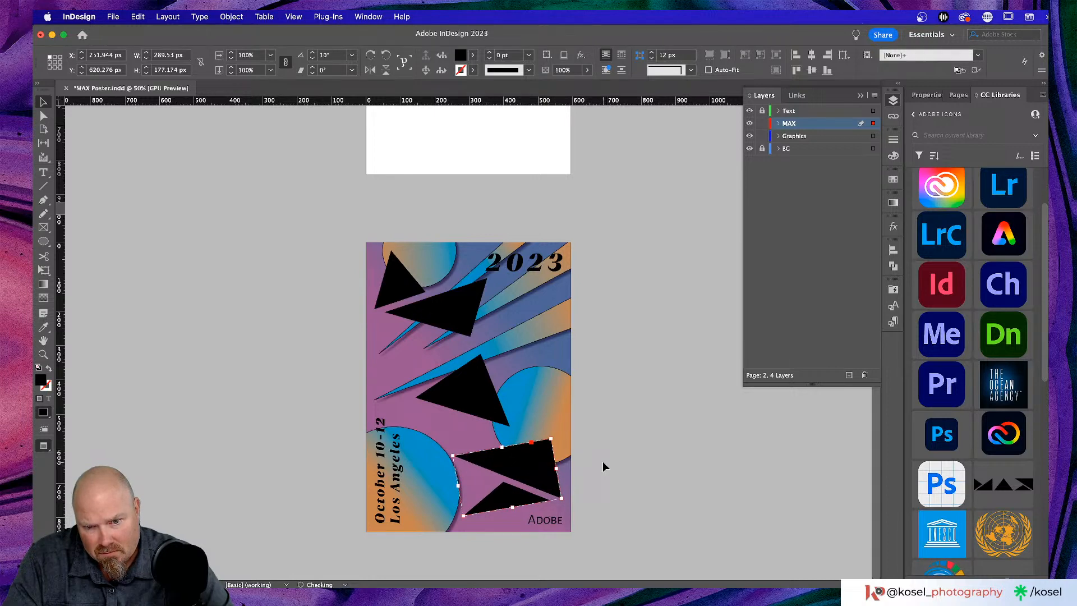
key(w)
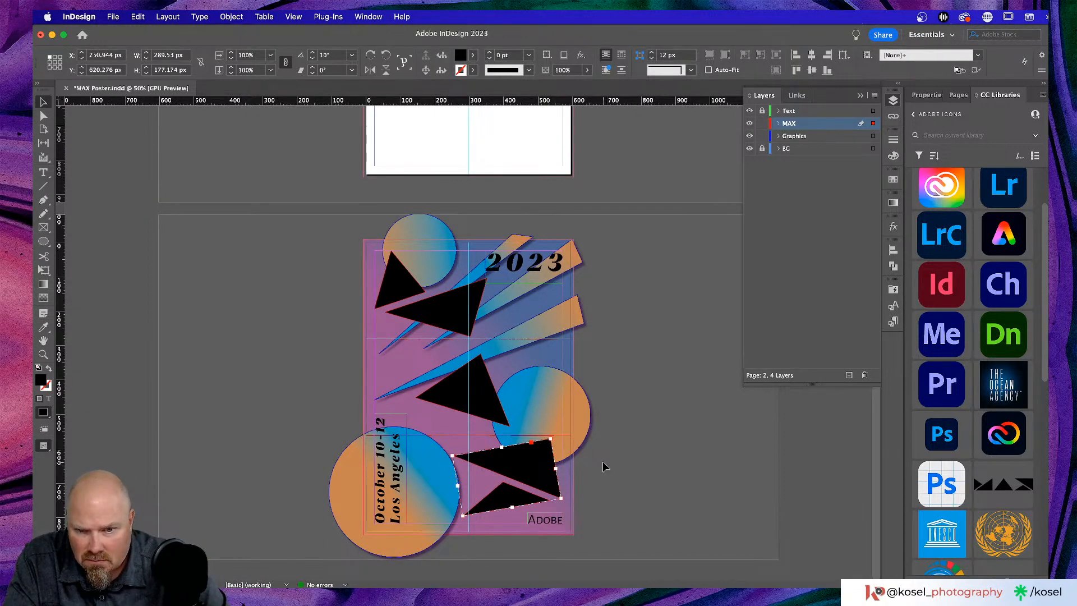
click(602, 461)
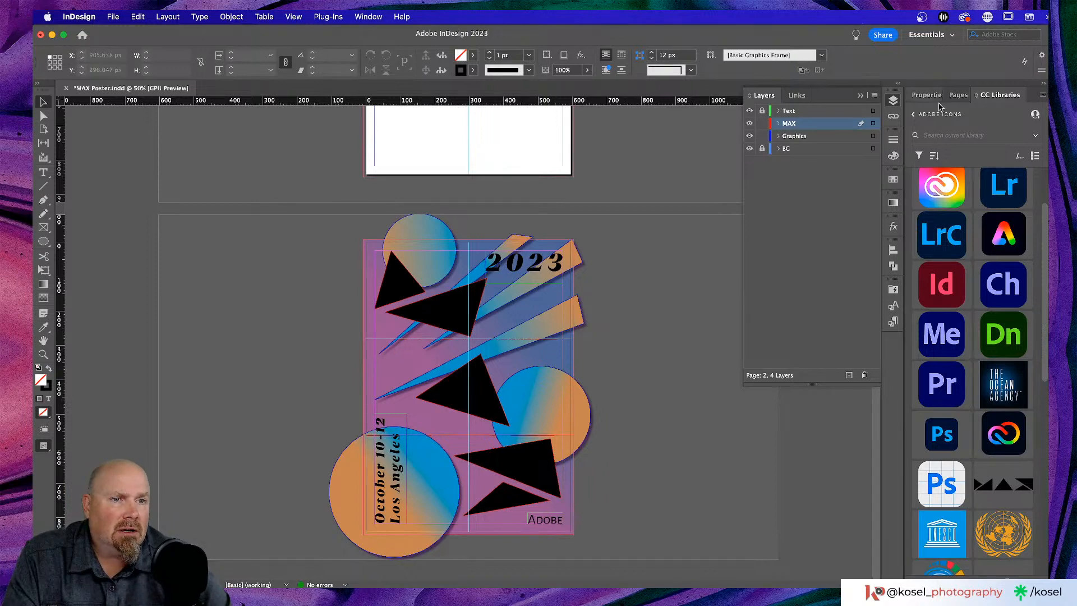
- Open My Library and look through its groups, collapsing Interiors, Travel, Summer, Christmas, Space and Landscape
click(913, 115)
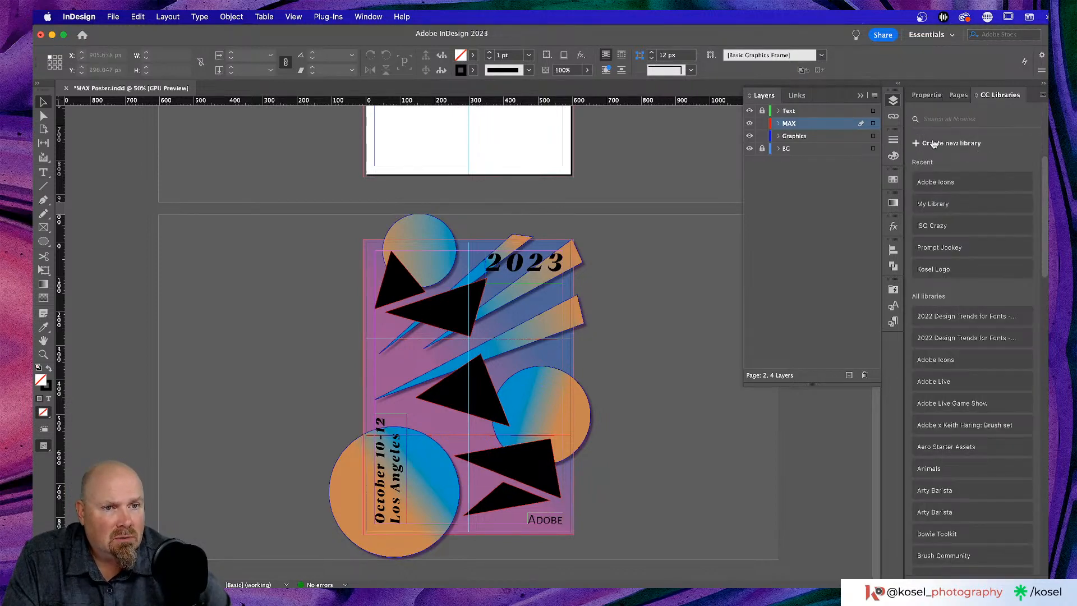
click(935, 204)
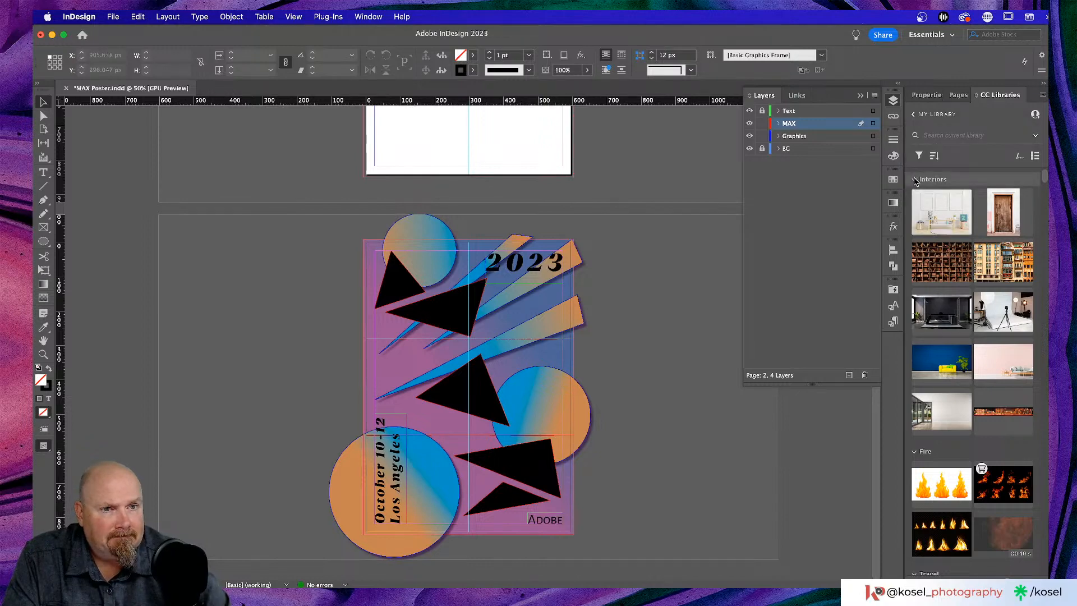
click(915, 180)
click(915, 324)
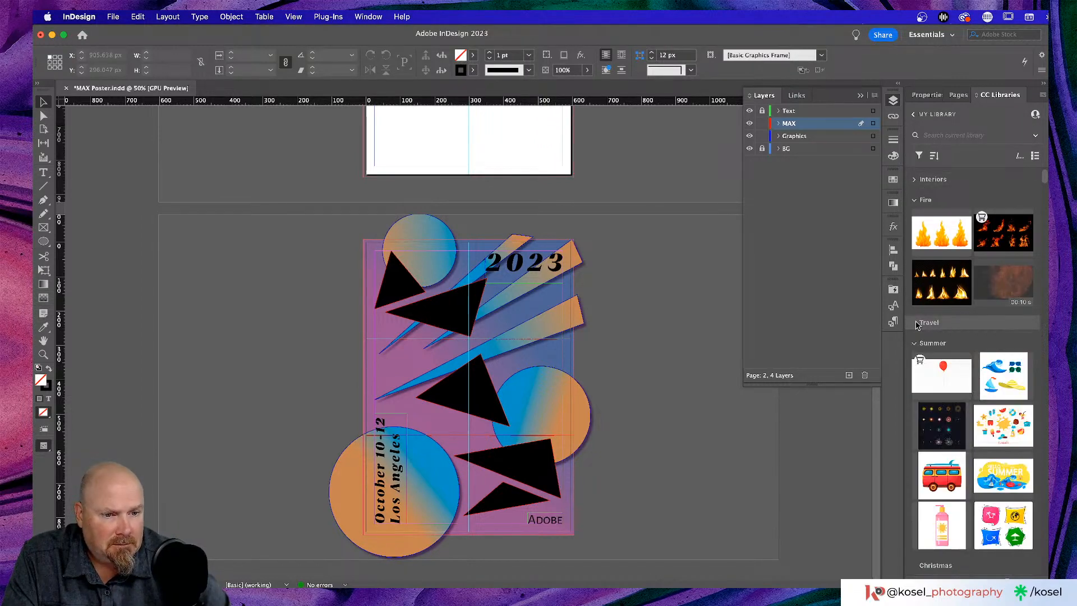
scroll(942, 330, down, 1)
click(928, 335)
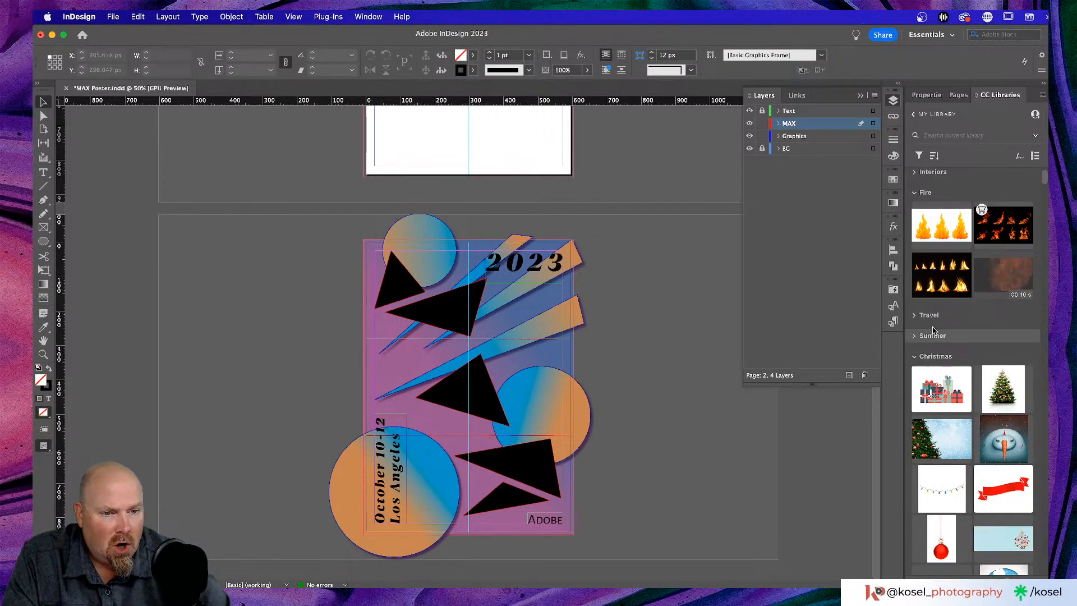
click(923, 357)
scroll(953, 336, up, 1)
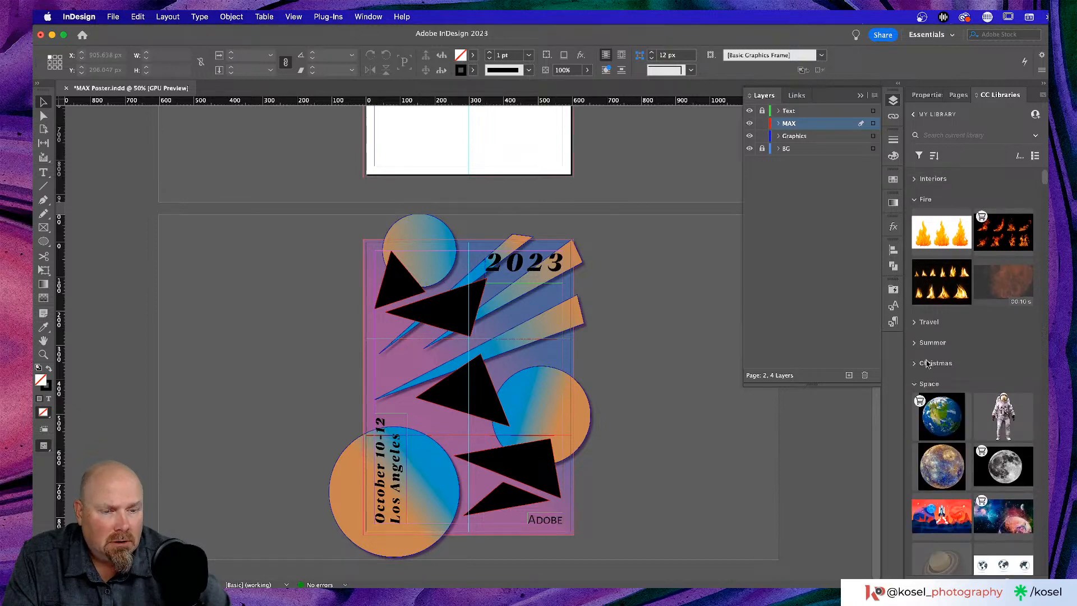
click(915, 386)
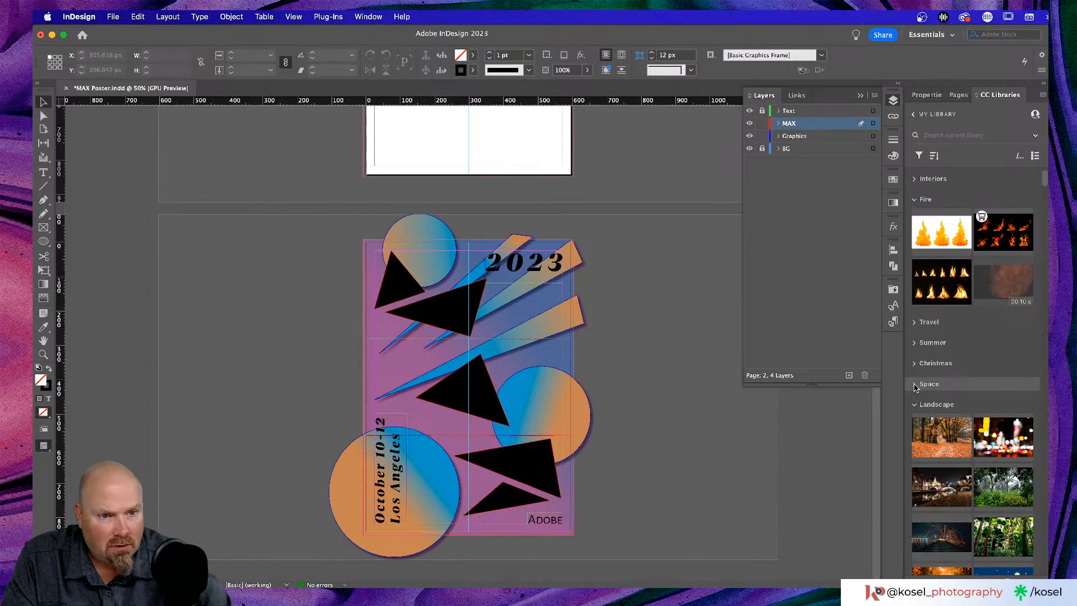
click(915, 406)
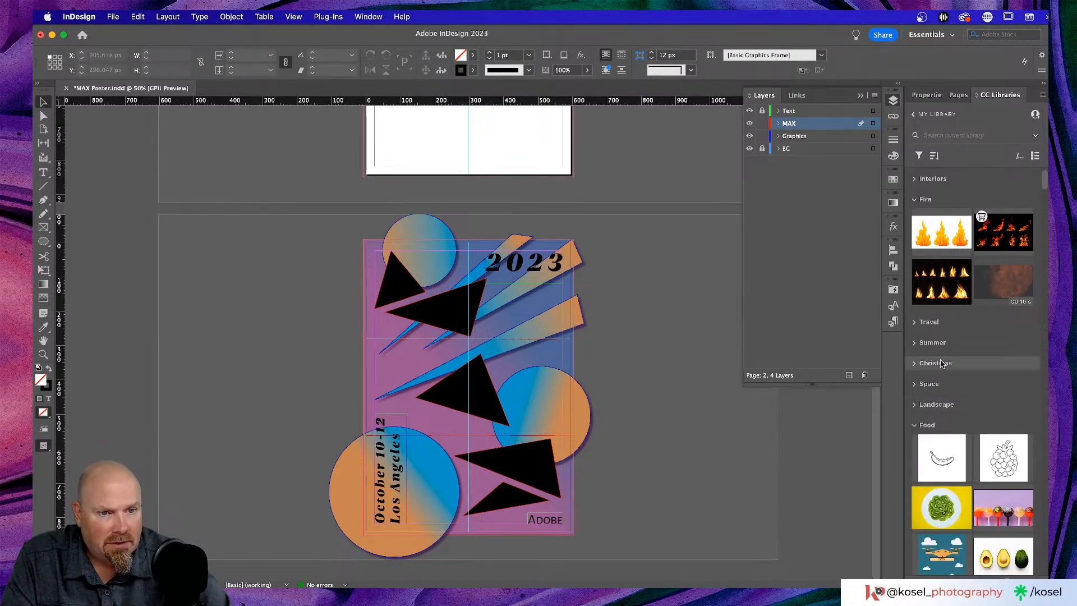
- Continue through My Library's artwork groups, collapsing Fire, Food, People and Patterns
mouse_move(945, 274)
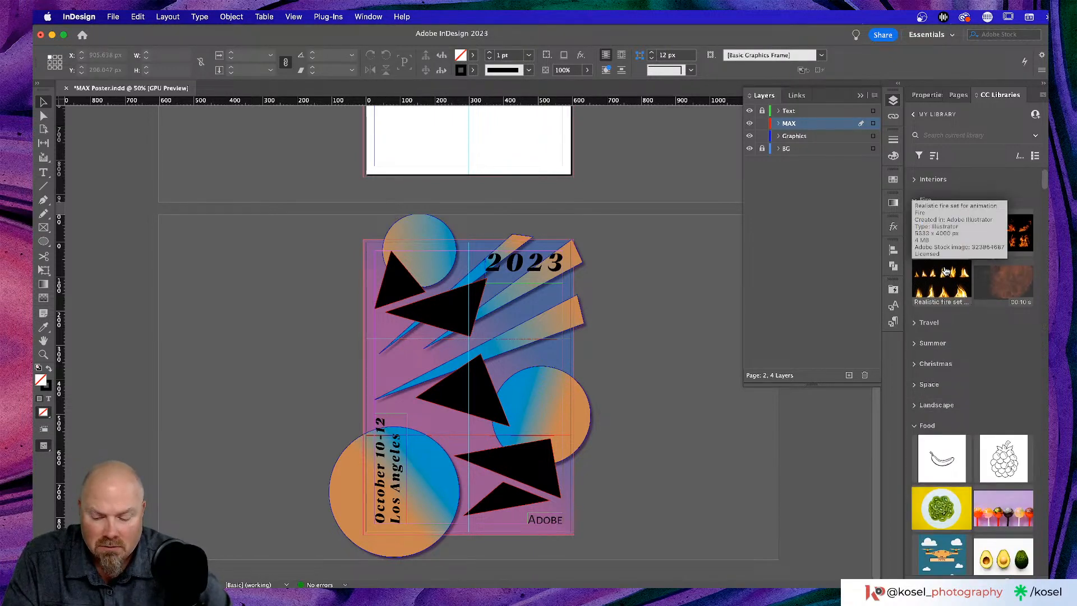
right_click(914, 201)
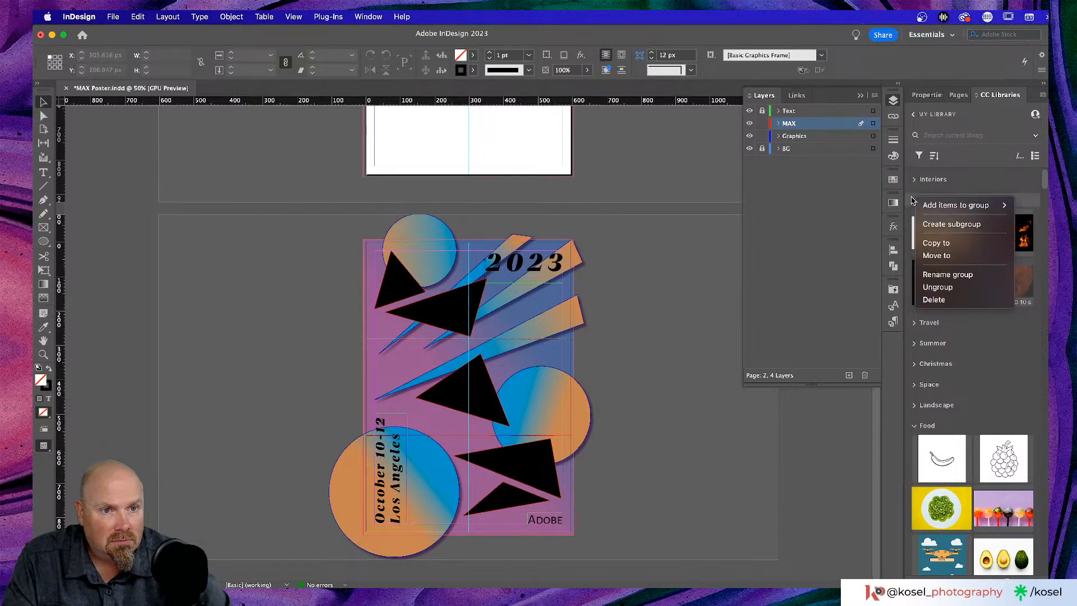
click(911, 203)
click(914, 199)
scroll(958, 230, down, 2)
click(914, 261)
scroll(924, 272, down, 1)
click(914, 249)
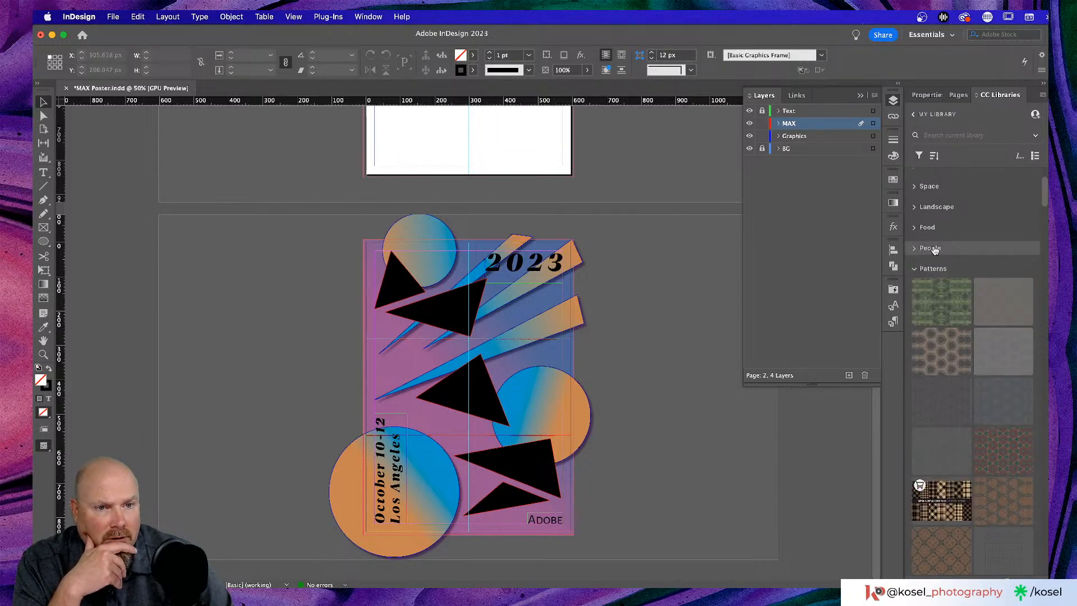
click(915, 270)
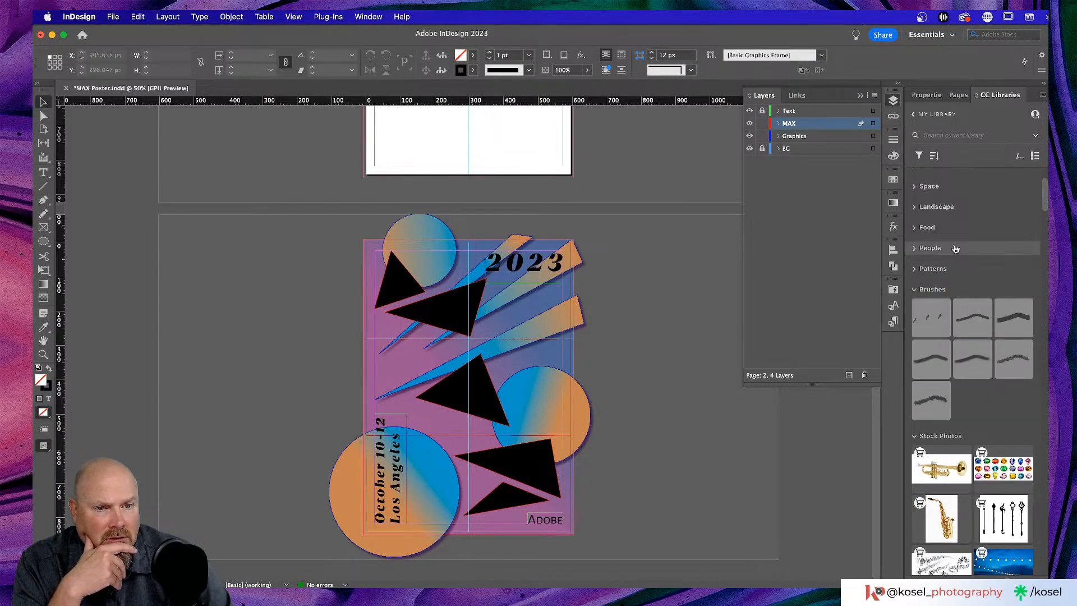
- Check the following library groups, collapsing Brushes, Stock Photos, Mock Ups, Shapes, Color Theme and Flags Maps
scroll(917, 250, down, 2)
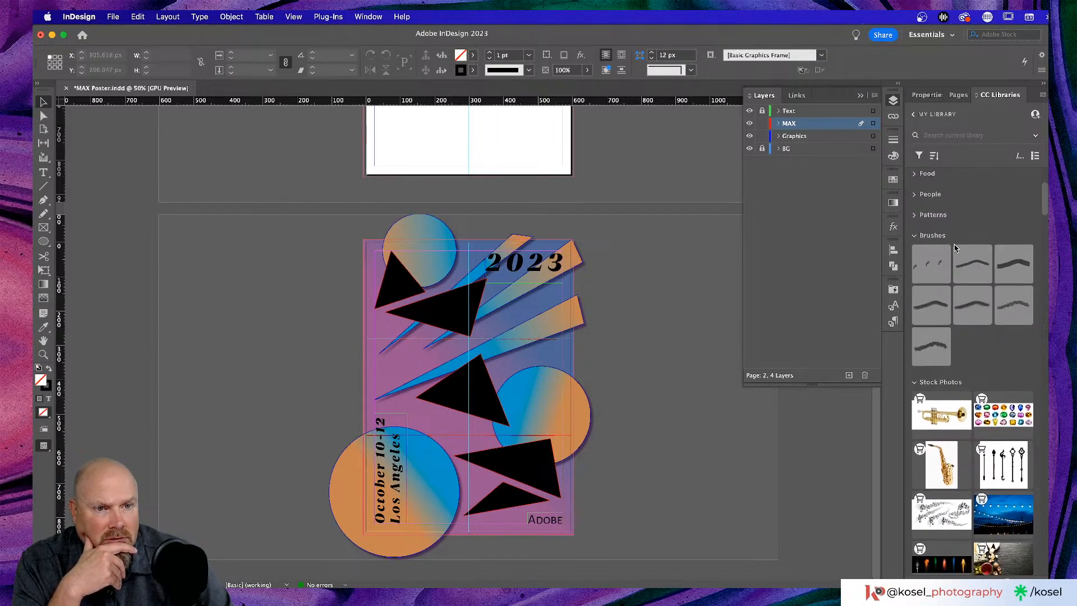
click(915, 236)
click(940, 257)
scroll(939, 260, down, 2)
click(953, 250)
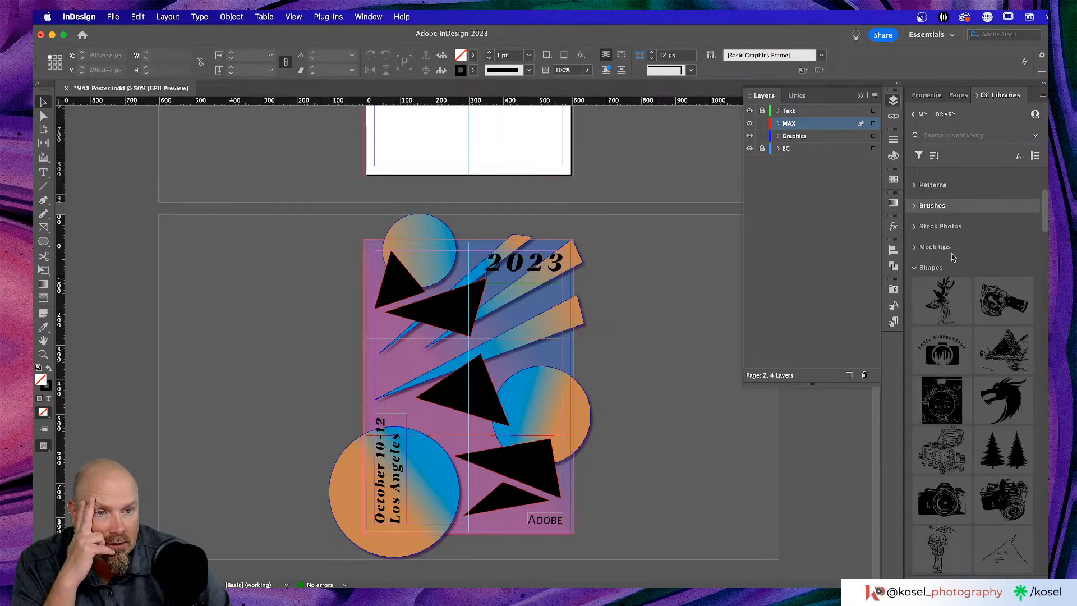
click(935, 267)
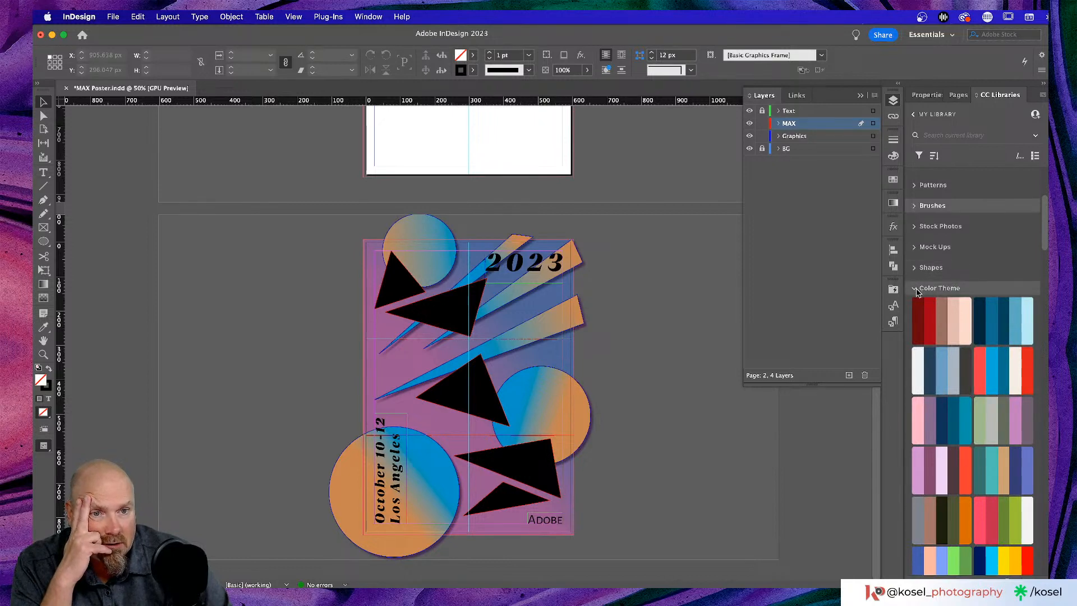
click(914, 288)
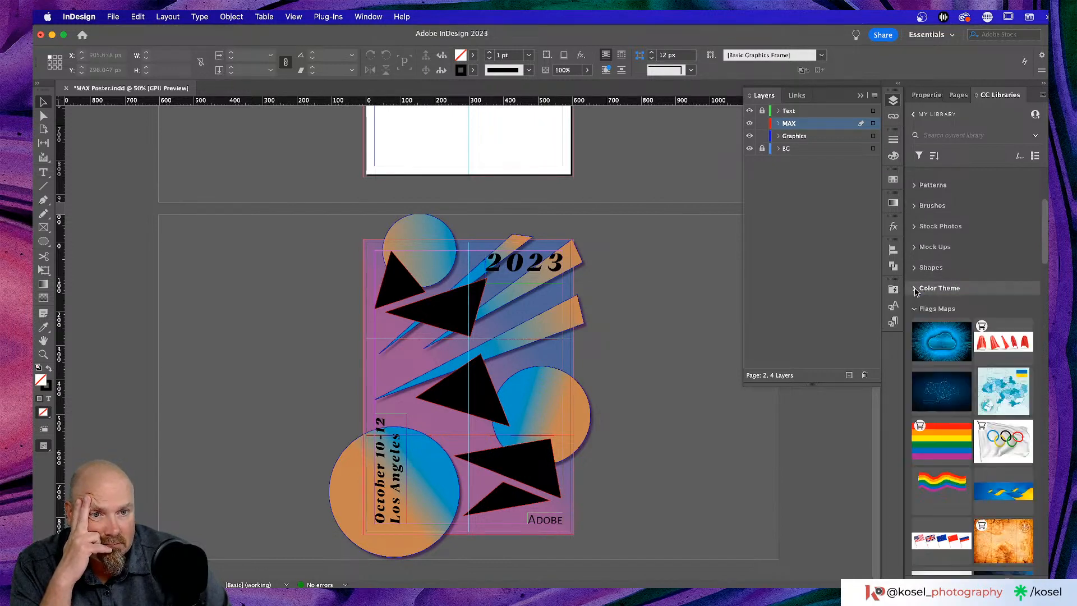
scroll(978, 259, down, 2)
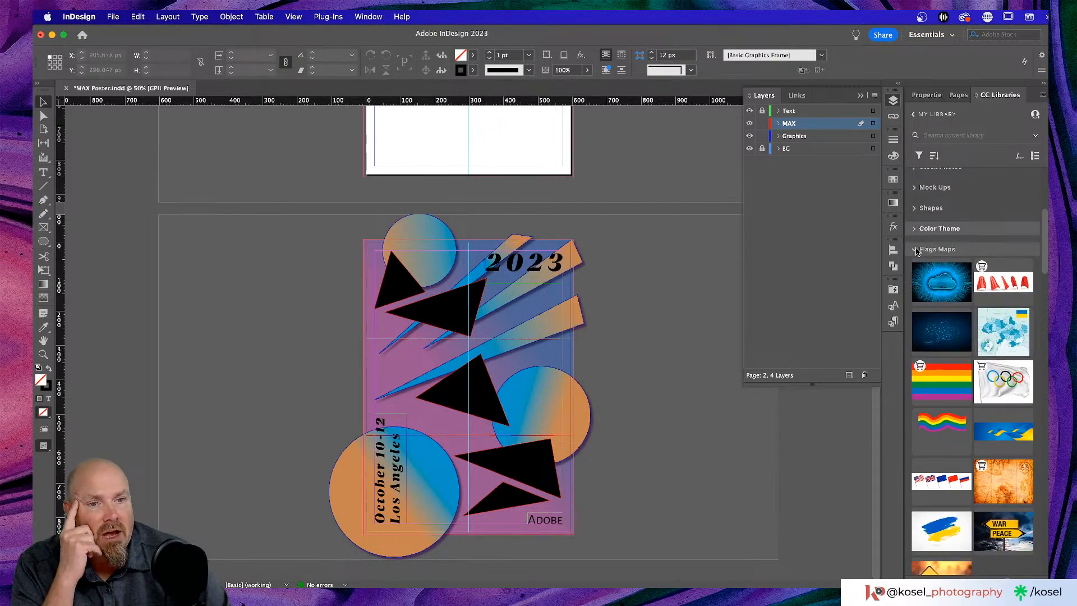
click(915, 250)
- Look through the remaining assets in My Library for artwork that suits the poster
scroll(934, 276, down, 12)
scroll(948, 284, down, 8)
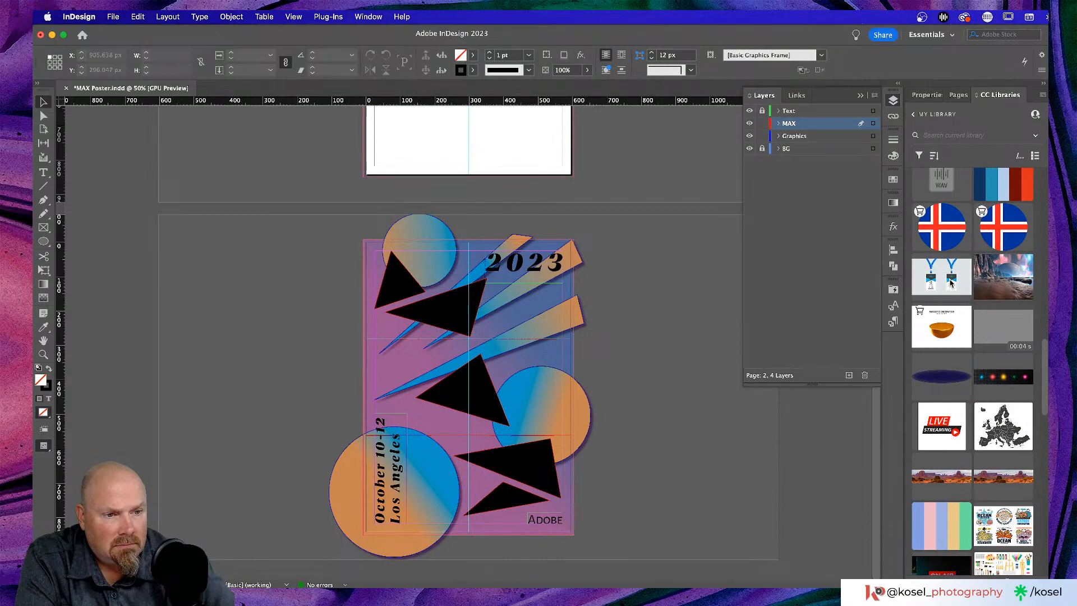
scroll(951, 283, down, 10)
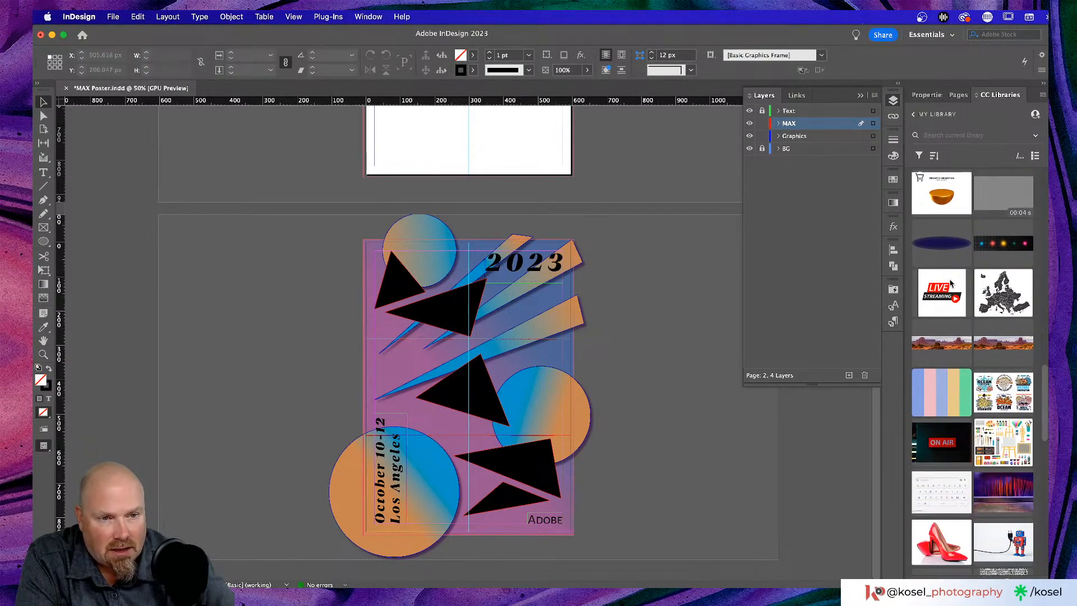
scroll(951, 284, down, 1)
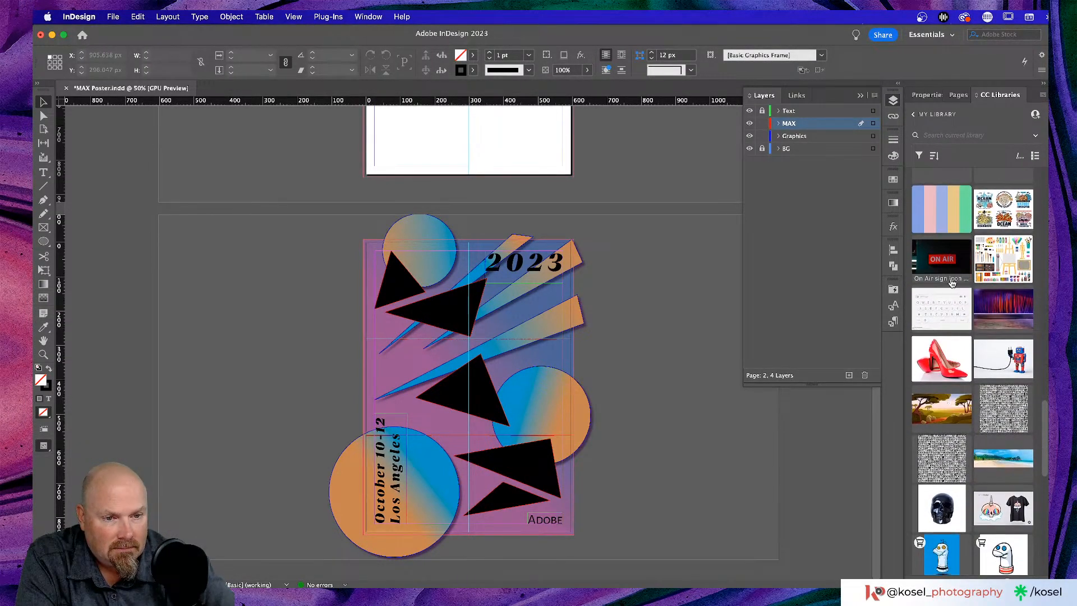
scroll(950, 283, down, 20)
scroll(952, 283, up, 15)
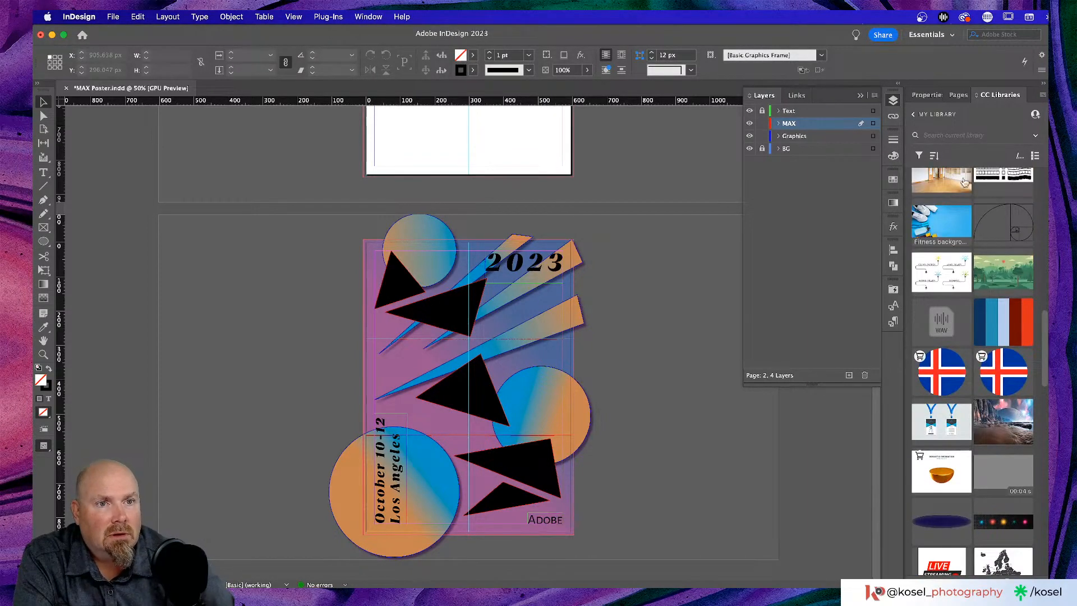
- Switch to the Texture library and find the Paper asset in its Textures group
click(914, 116)
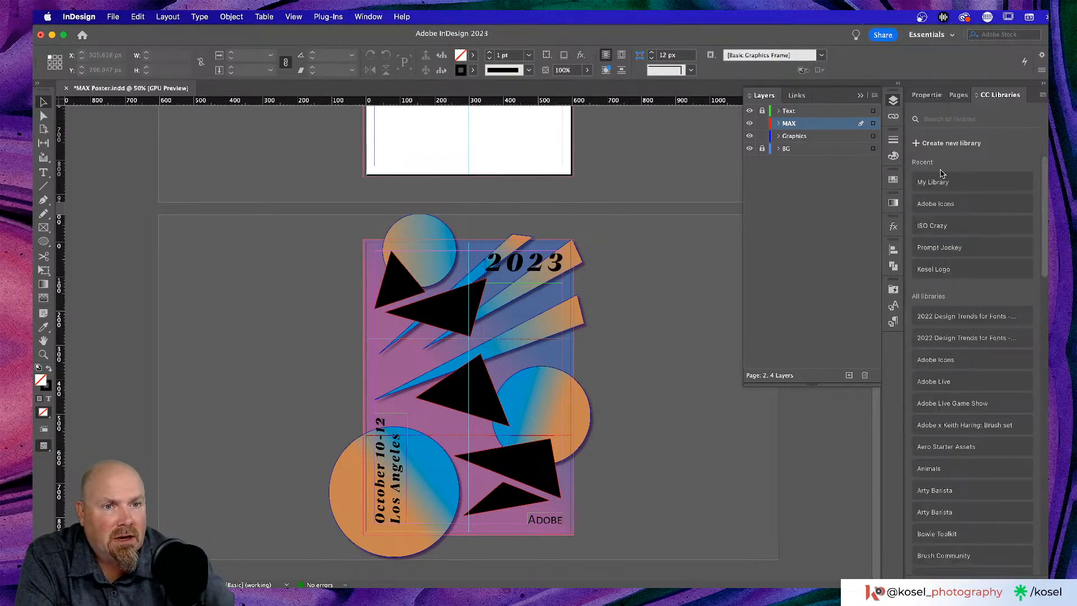
scroll(983, 235, down, 15)
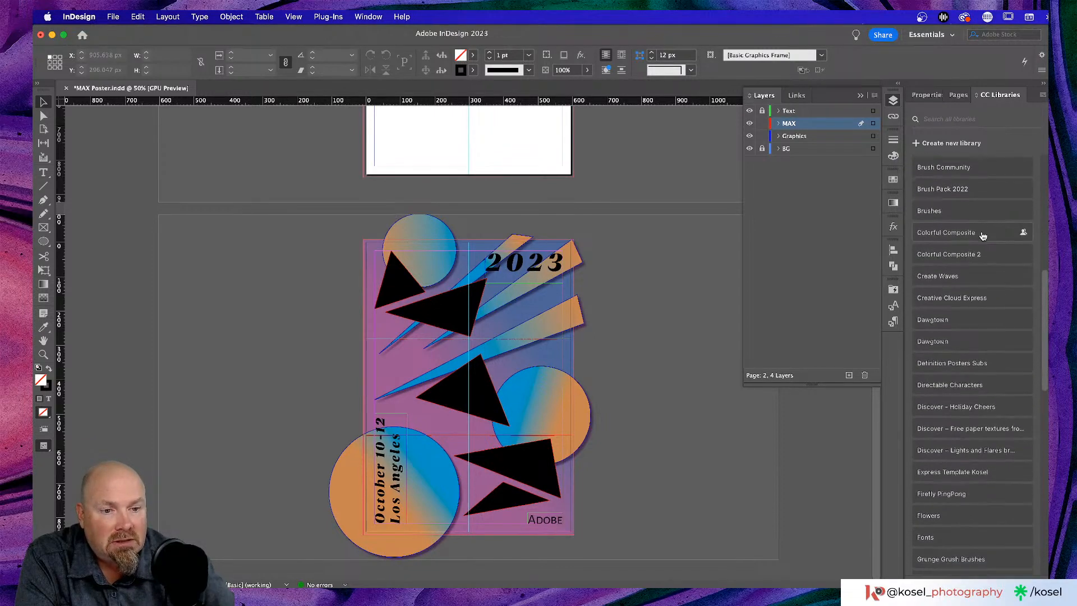
scroll(981, 236, down, 5)
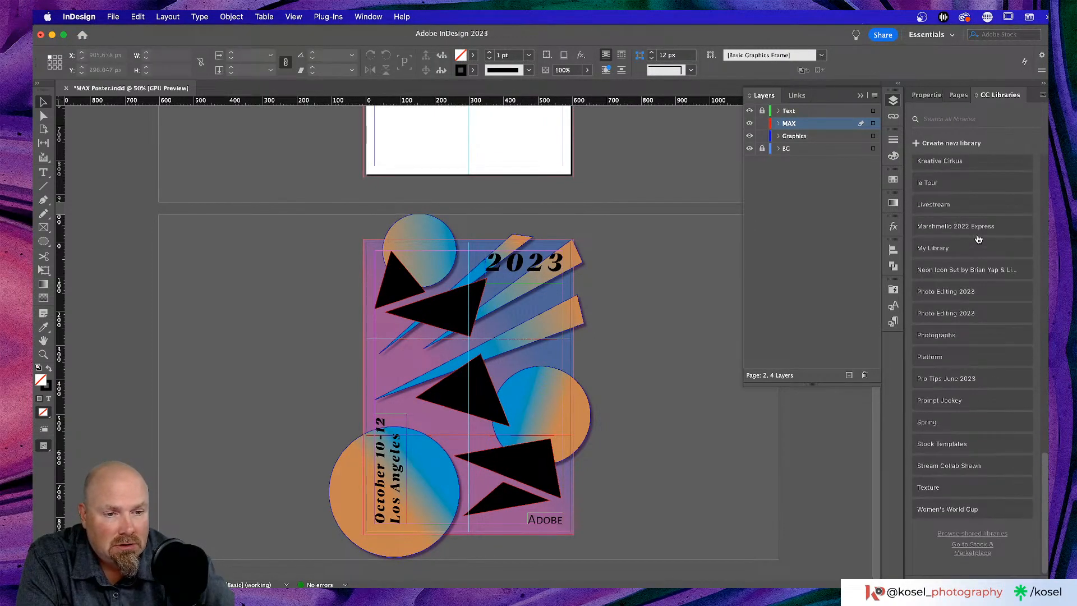
click(929, 488)
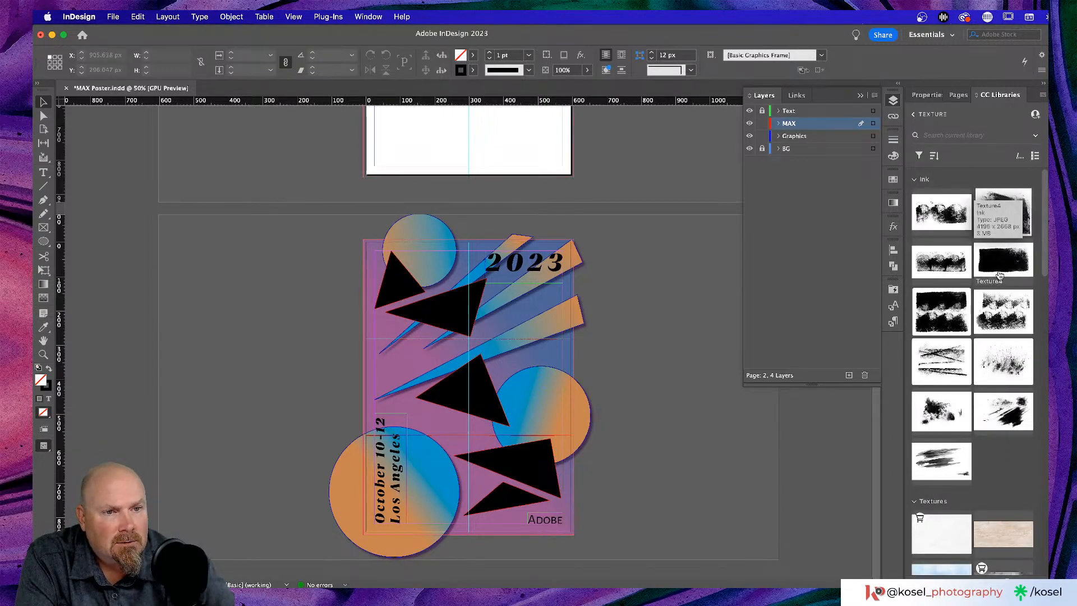
scroll(1008, 314, down, 5)
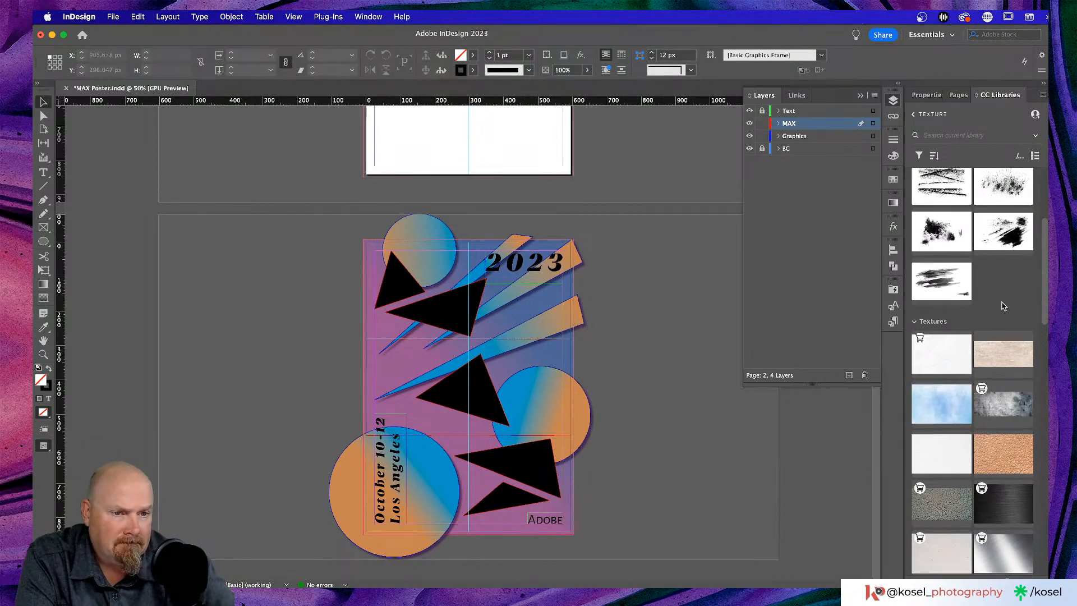
scroll(1008, 308, down, 4)
scroll(1003, 306, down, 1)
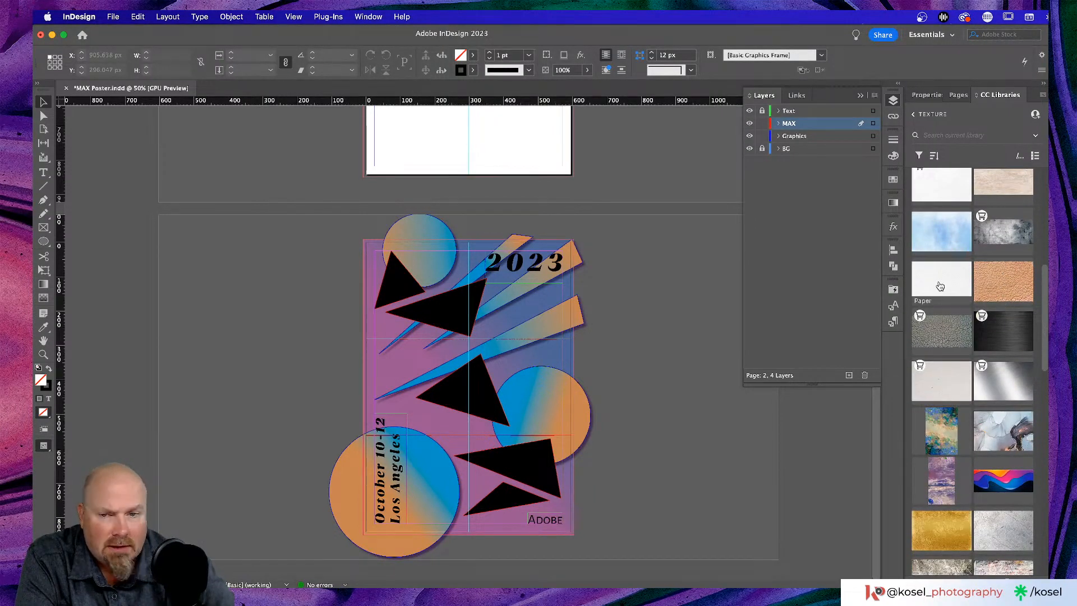
mouse_move(939, 287)
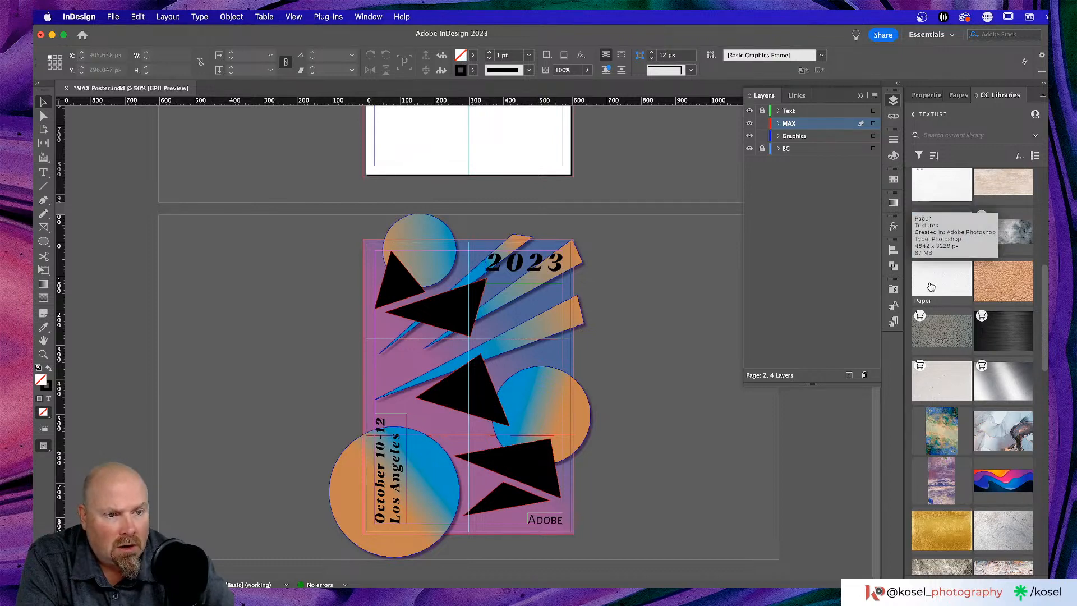
click(929, 285)
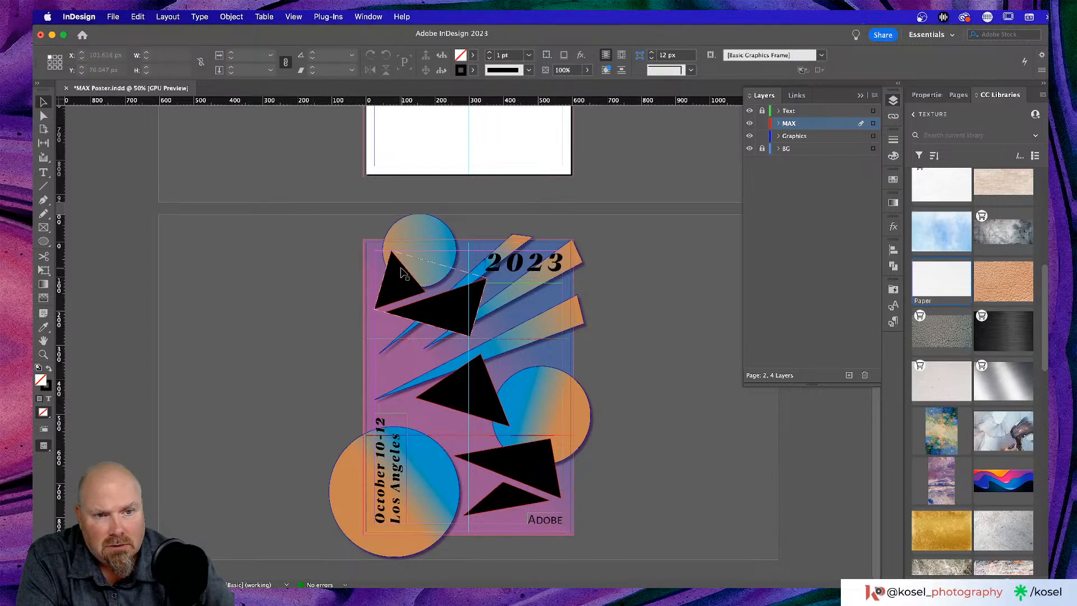
drag(929, 278, 537, 493)
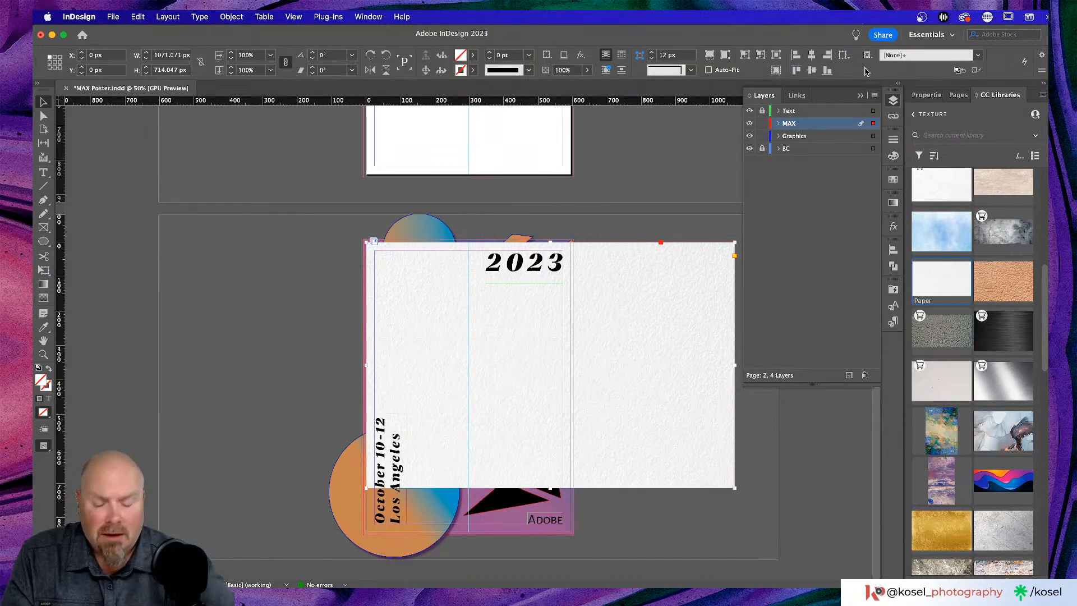
key(Delete)
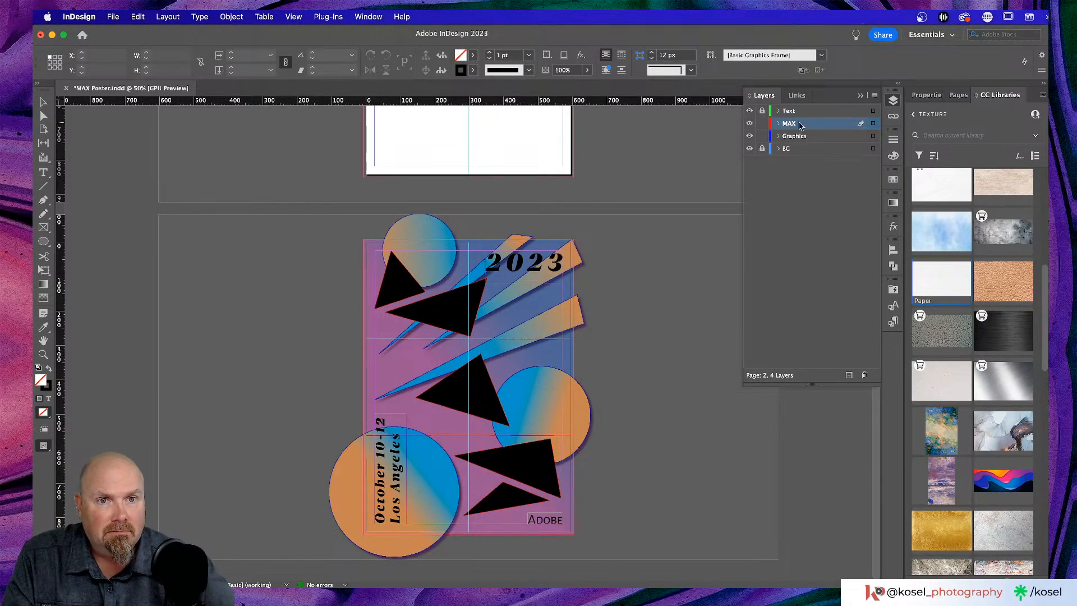
- Lock the MAX layer and add a new layer named Texture above the Text layer
click(762, 123)
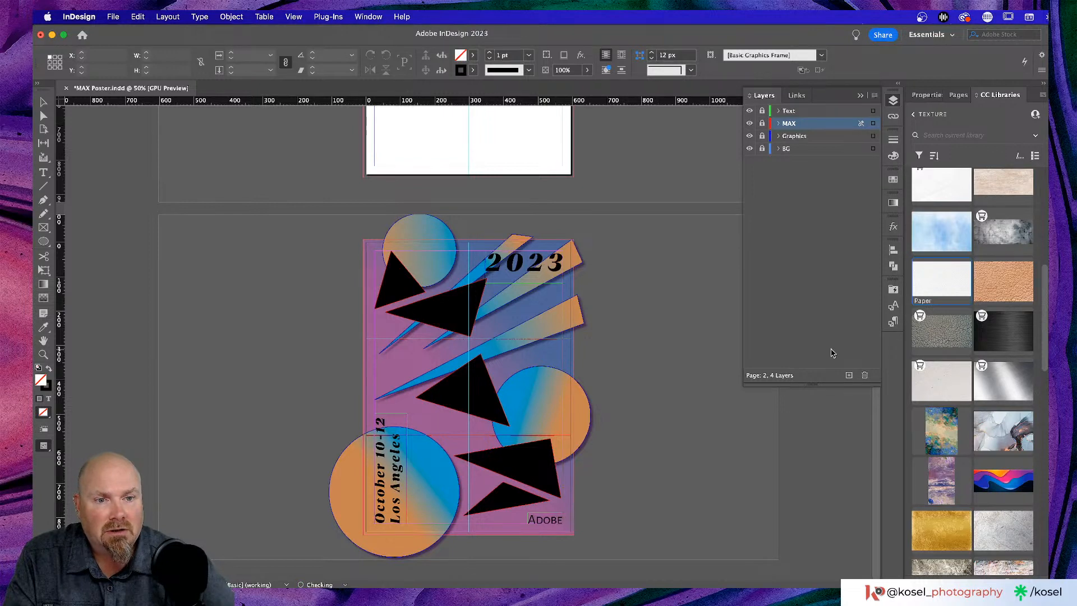
click(849, 376)
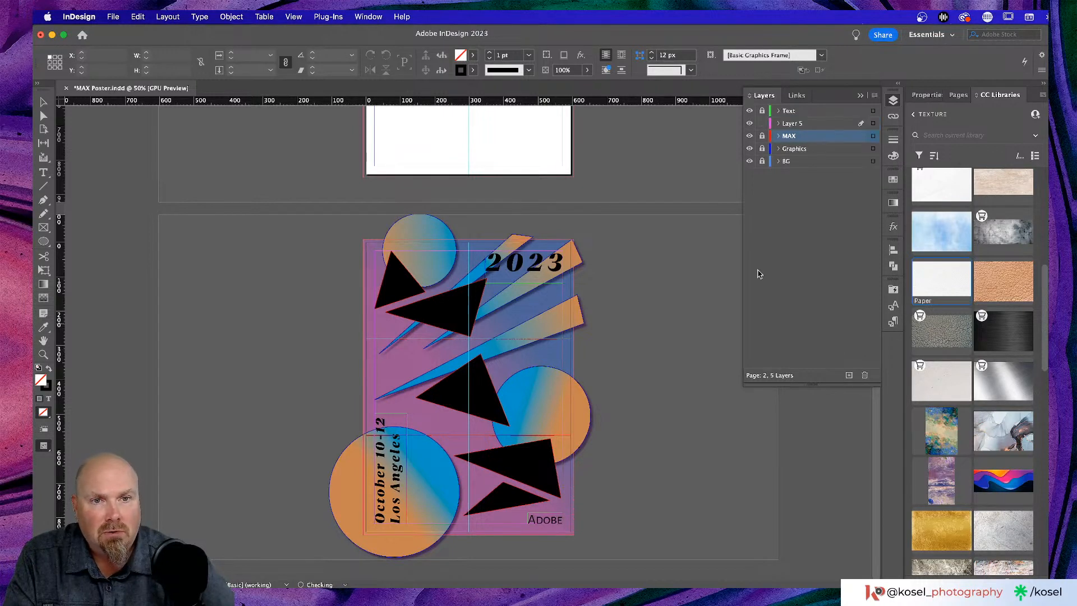
click(806, 124)
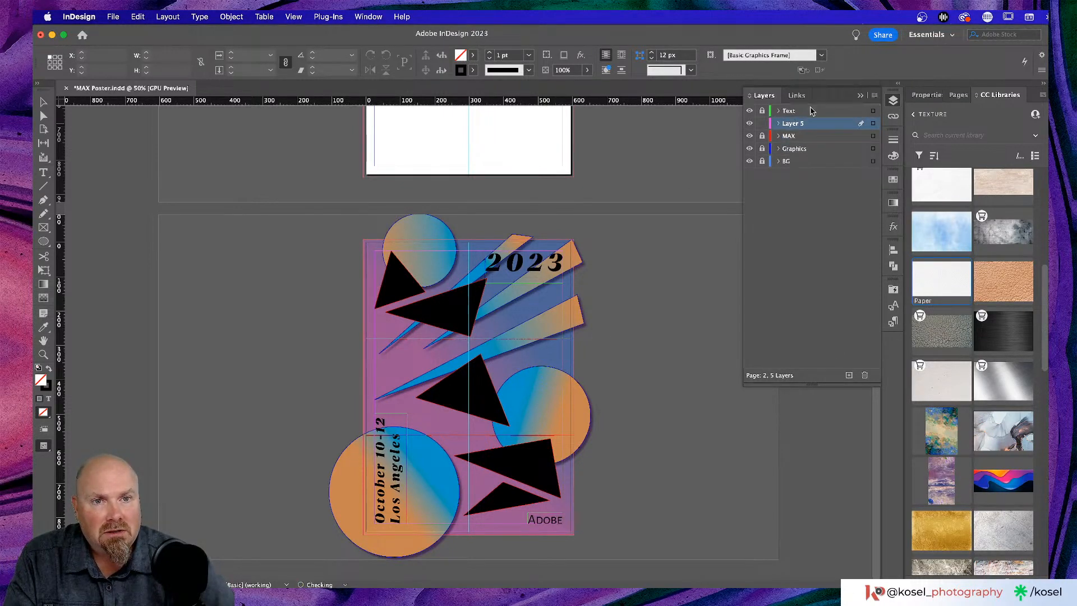
drag(810, 109, 810, 109)
double_click(794, 111)
text(Texture)
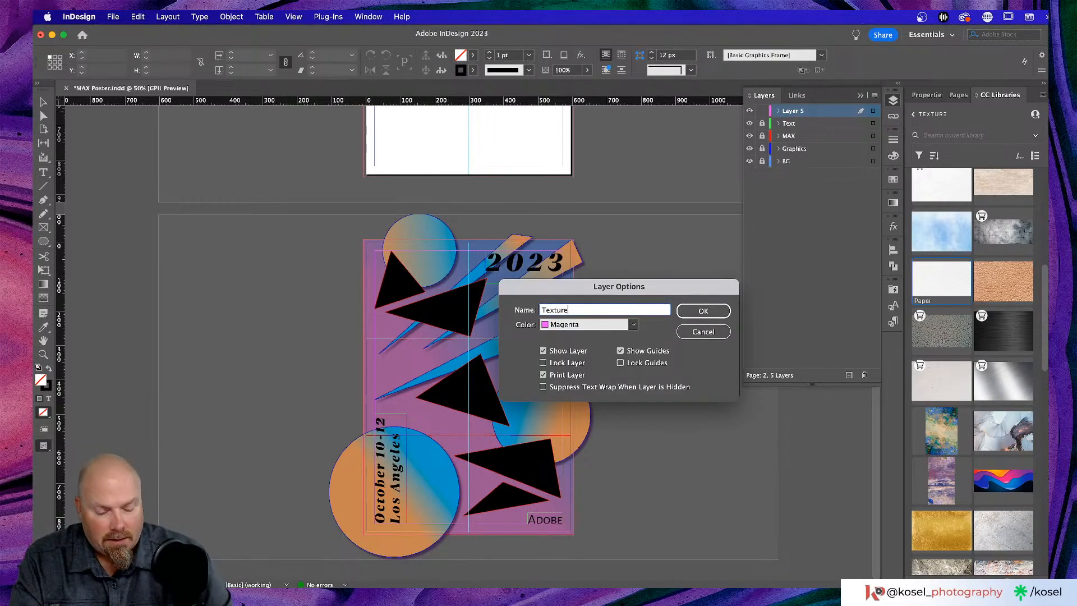
key(Return)
- Place the Paper texture on the poster, rotate it -90°, align it to the page's bleed corner and extend its frame over the page
drag(941, 279, 564, 426)
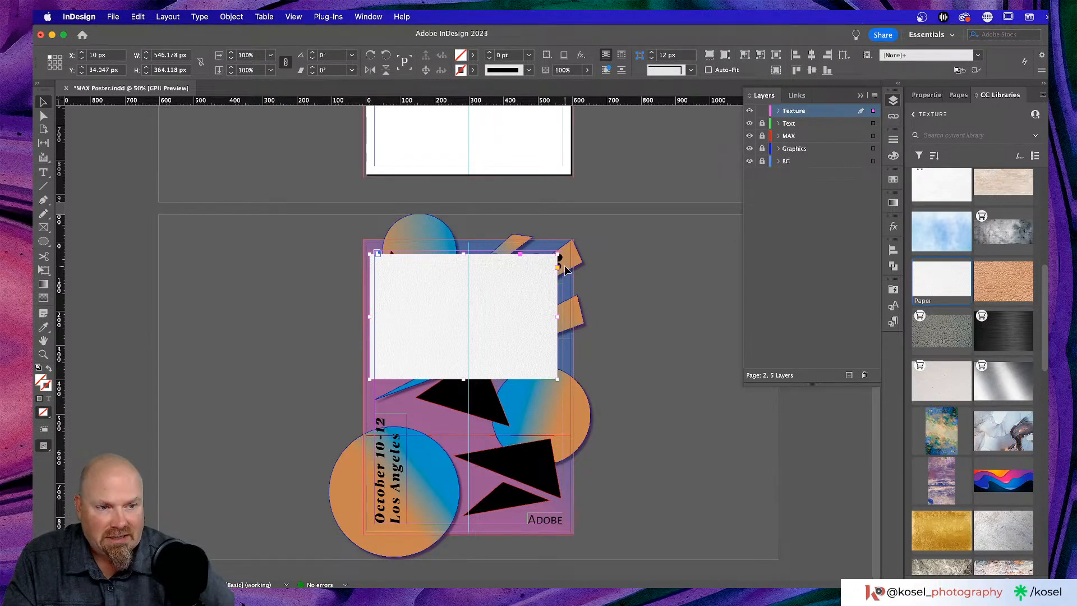
drag(558, 252, 551, 386)
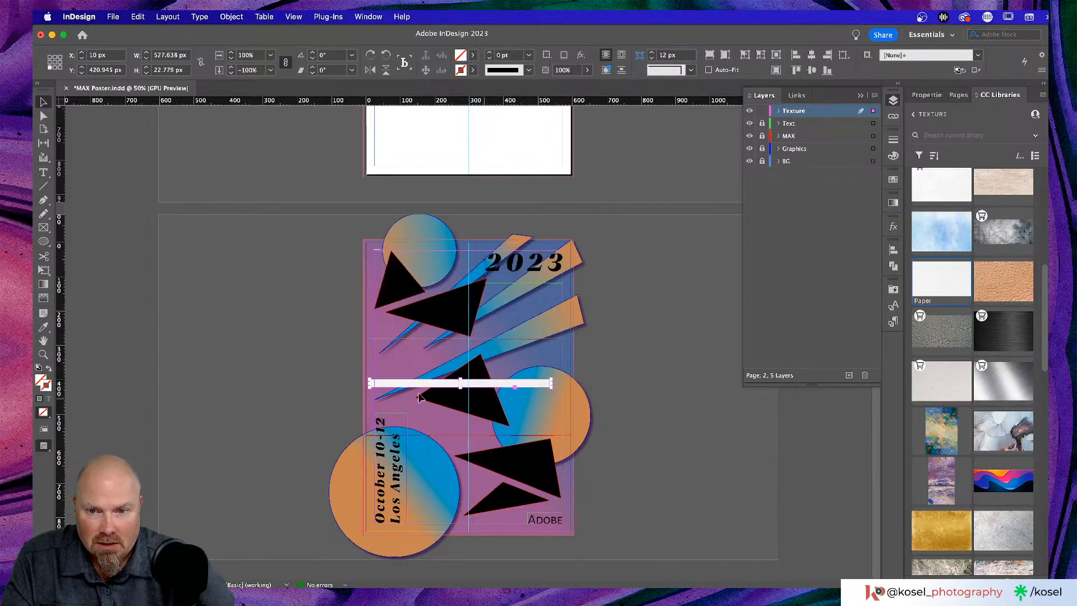
key(super+z)
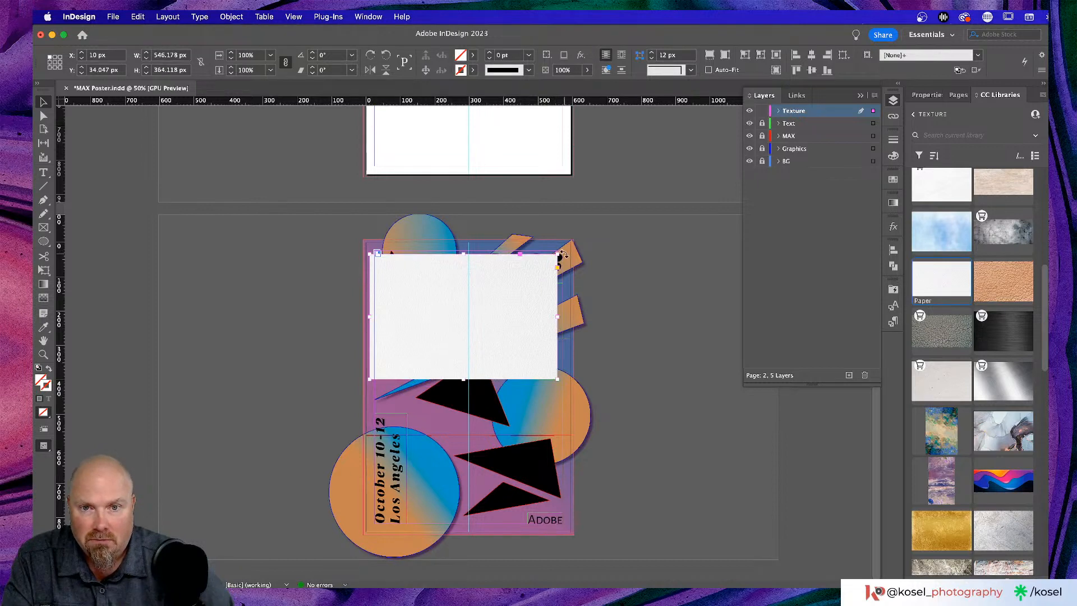
drag(563, 251, 572, 460)
drag(439, 264, 365, 305)
drag(488, 427, 575, 534)
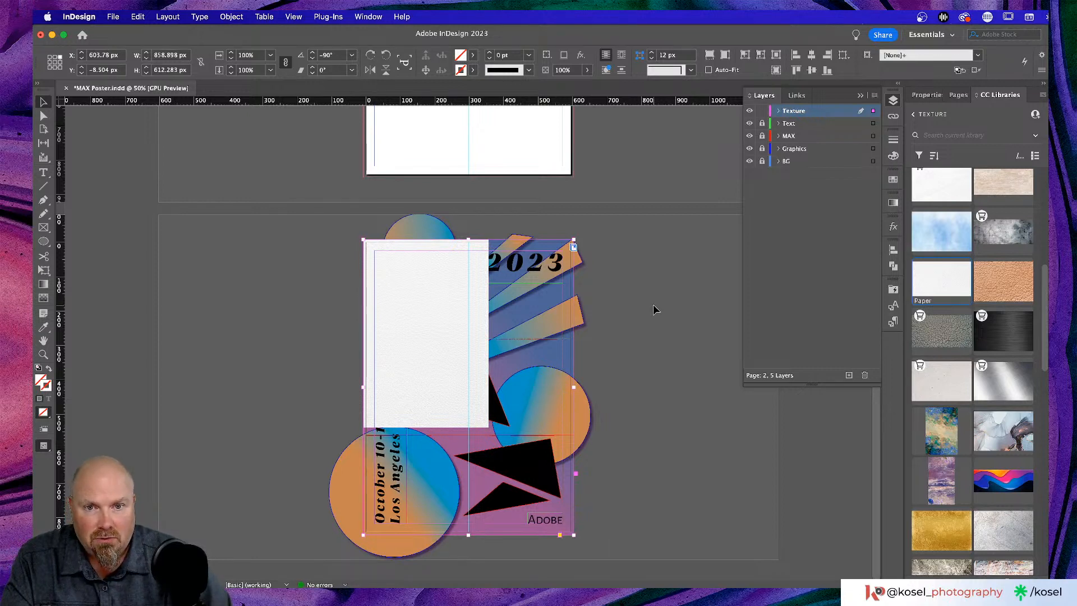
click(653, 305)
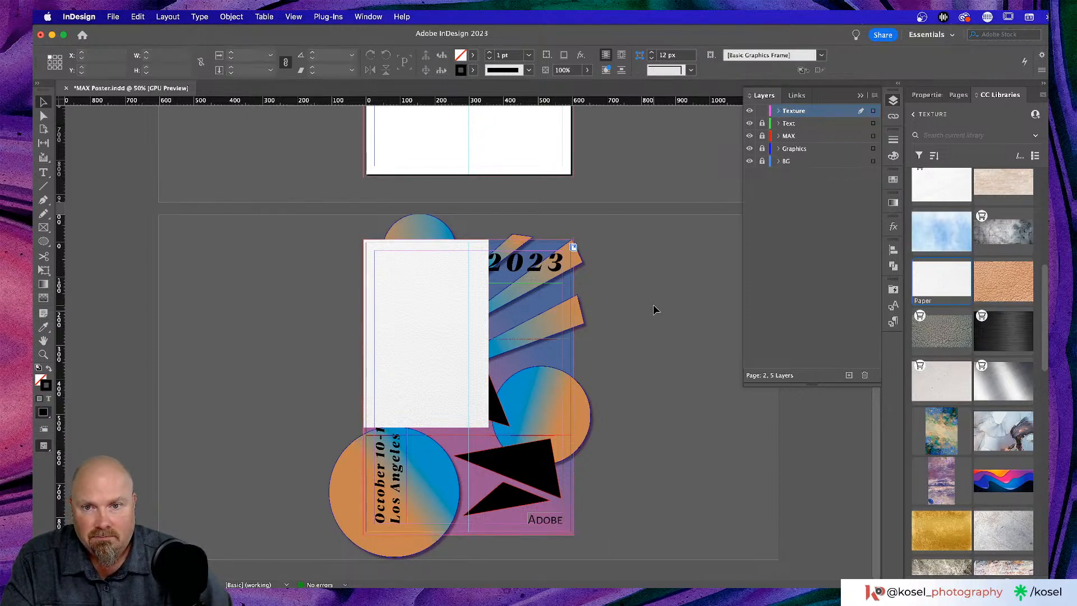
- Try again to enlarge the rotated paper frame to the full bleed area, about 859 by 612 px
click(431, 364)
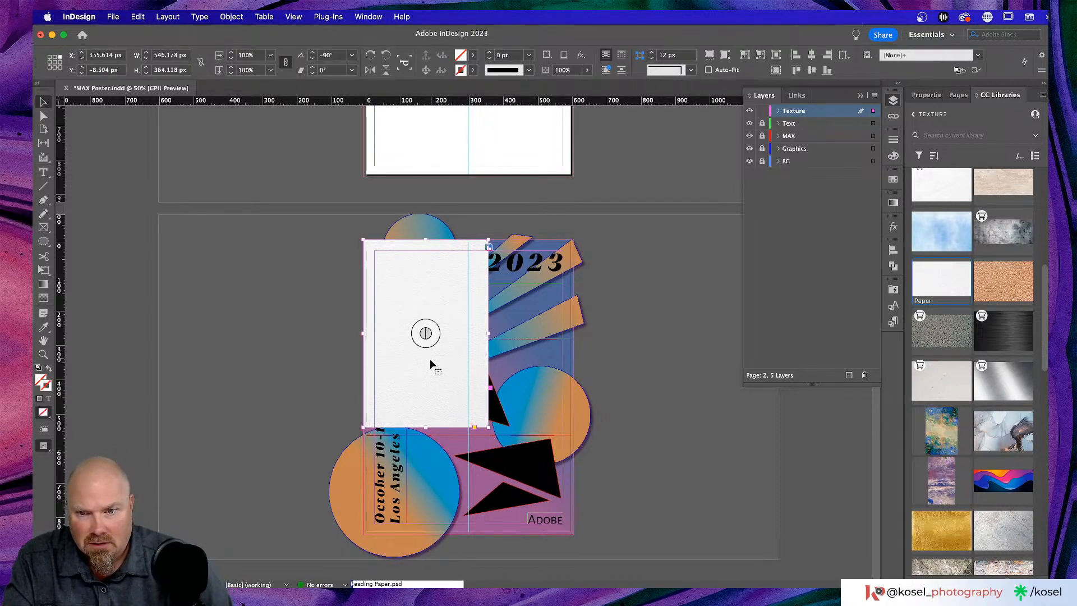
drag(488, 428, 576, 536)
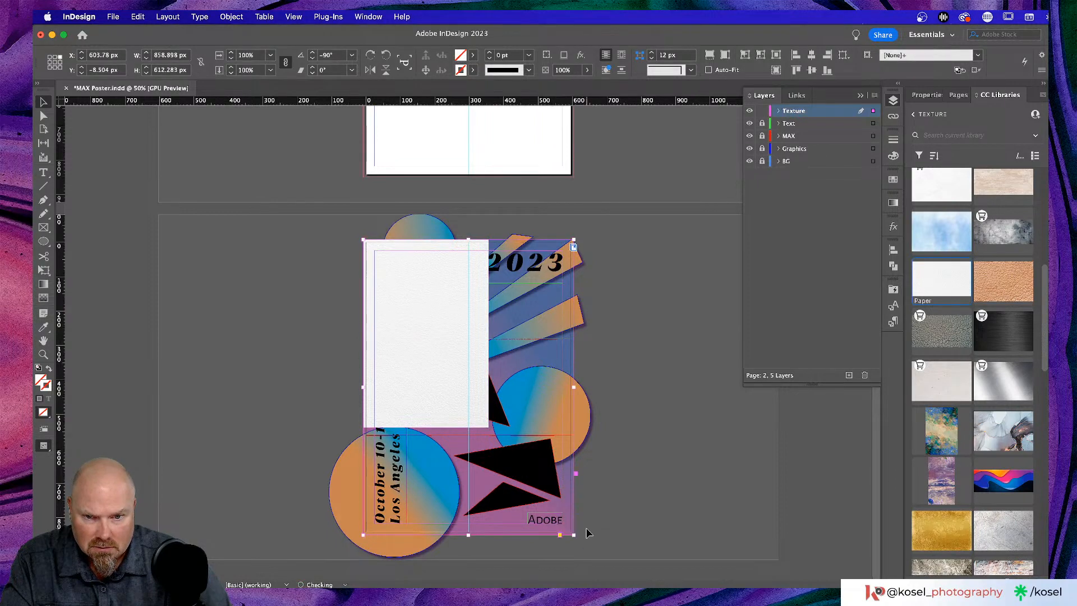
click(667, 436)
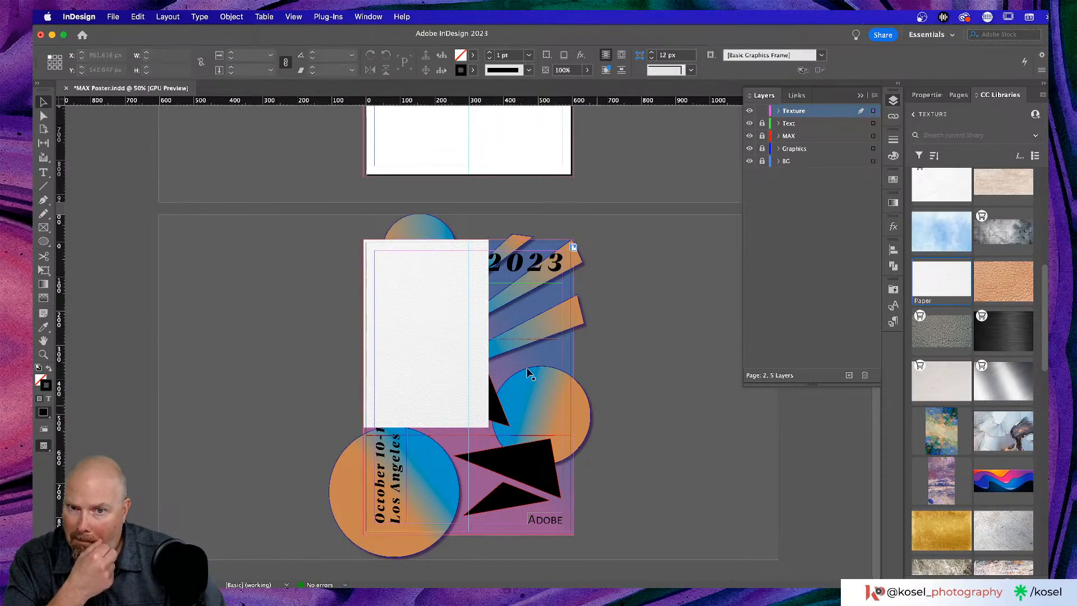
- Select the paper image inside its frame, try enlarging it slightly past the frame, and undo the scaling
click(419, 335)
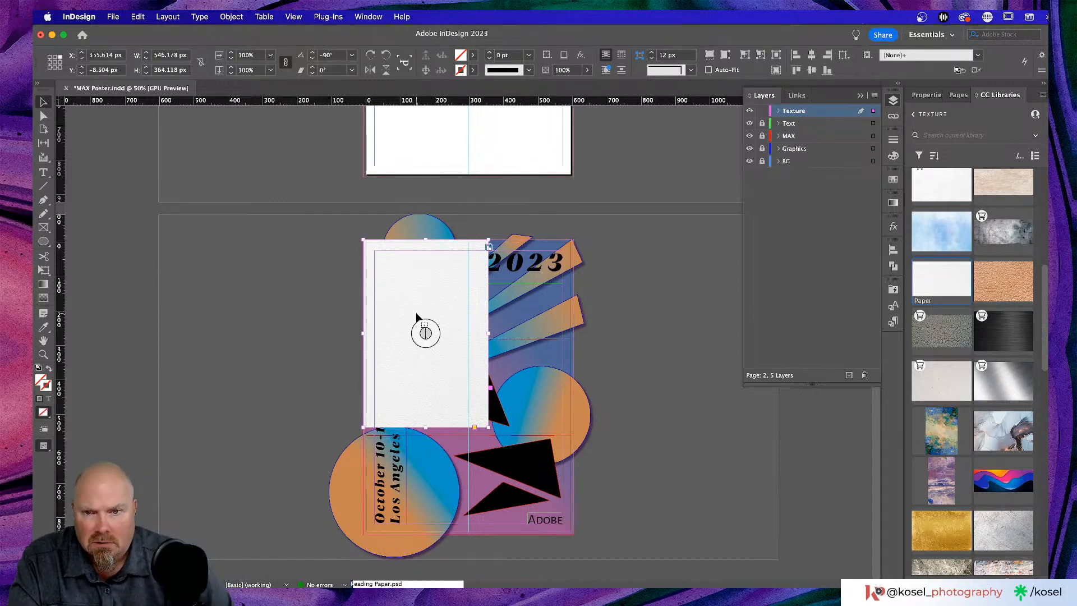
mouse_move(415, 284)
mouse_down()
mouse_move(445, 301)
mouse_move(415, 291)
mouse_up()
double_click(415, 288)
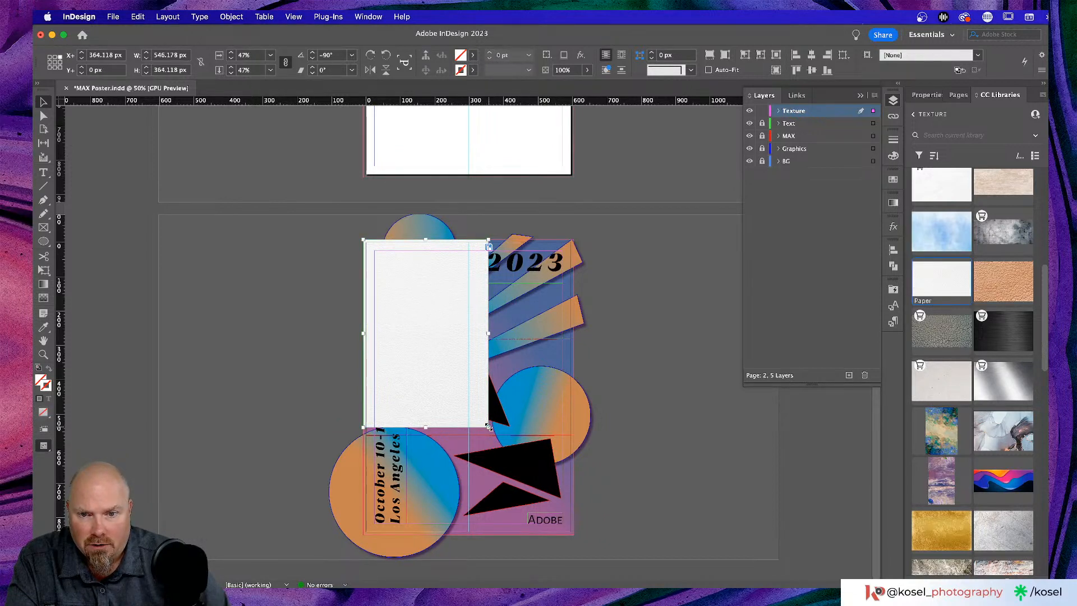
drag(488, 426, 507, 438)
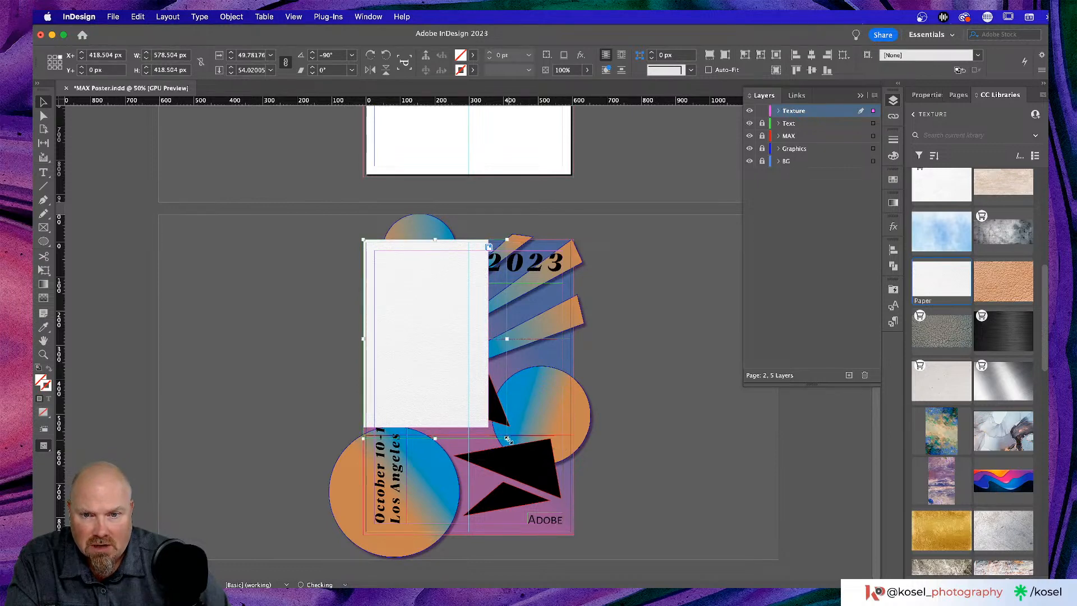
key(super+z)
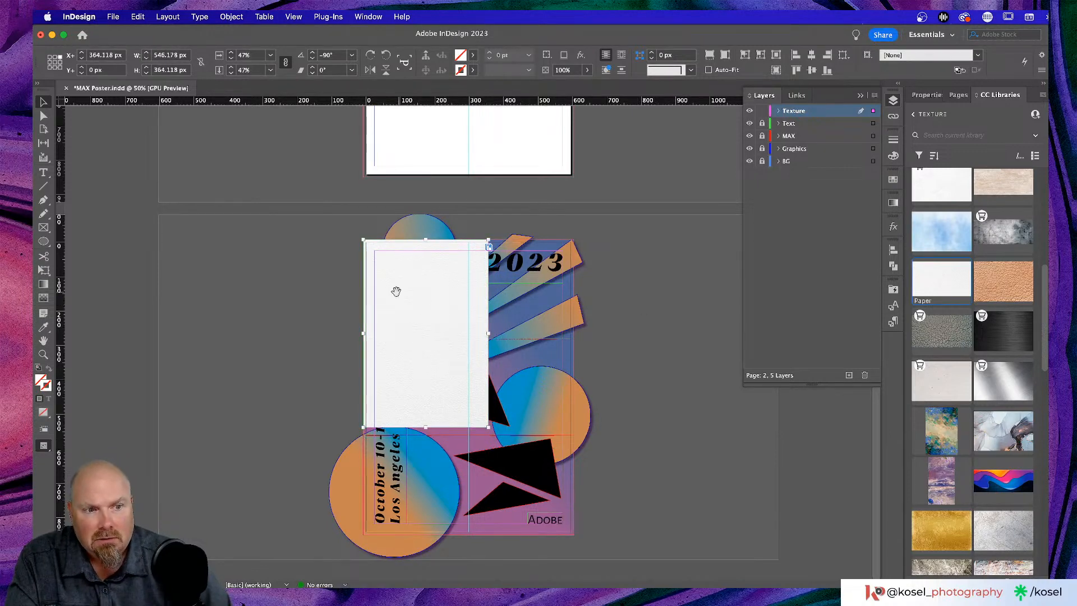
- Try moving the paper image out of its frame onto the pasteboard and resizing it there toward the page
drag(405, 297, 220, 309)
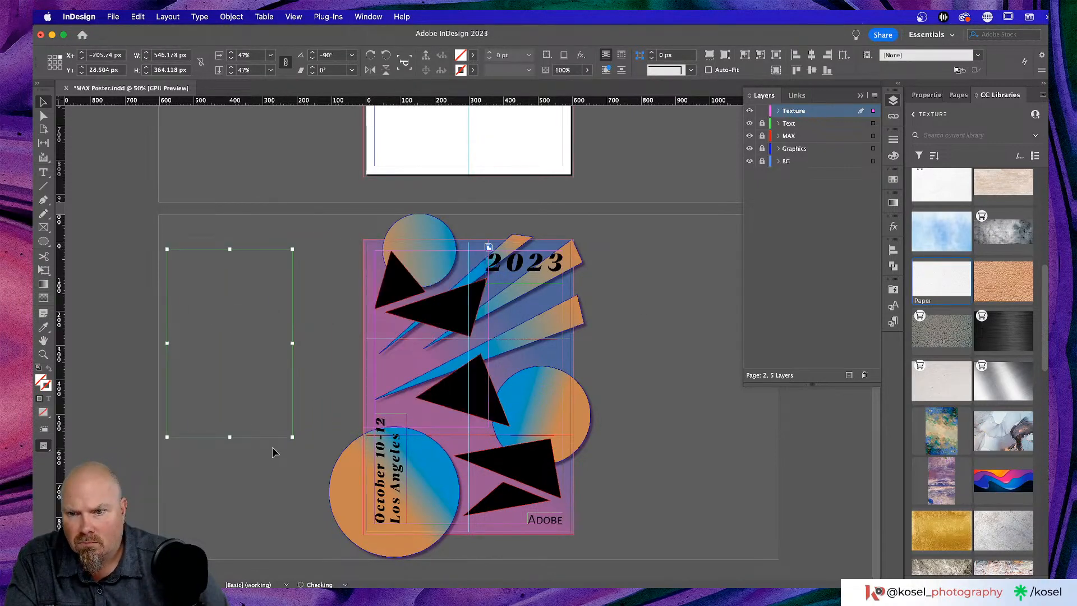
drag(293, 435, 387, 523)
drag(260, 394, 318, 376)
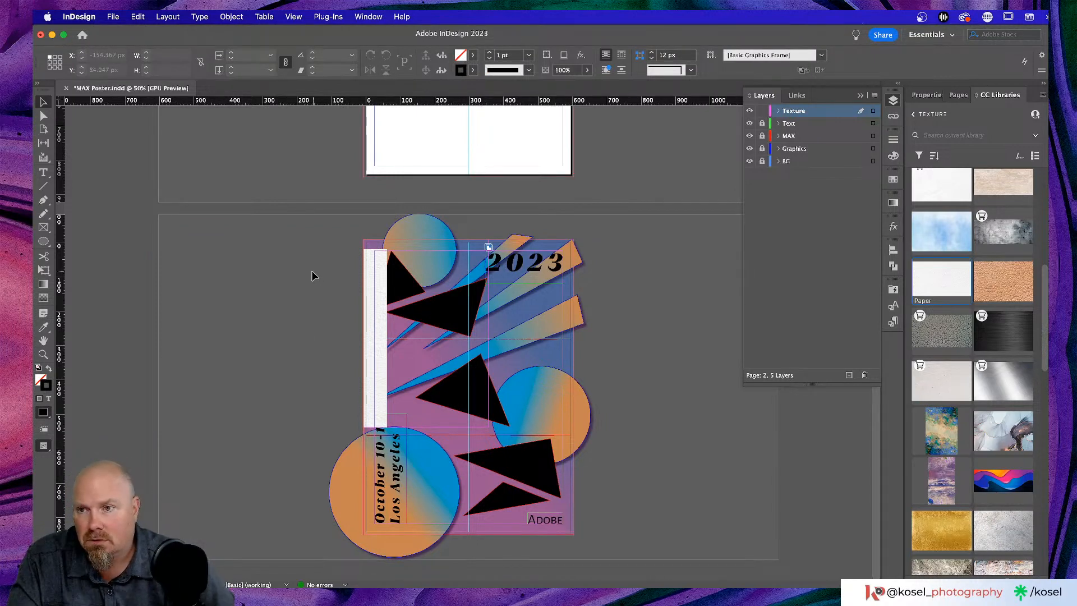
click(379, 292)
click(285, 323)
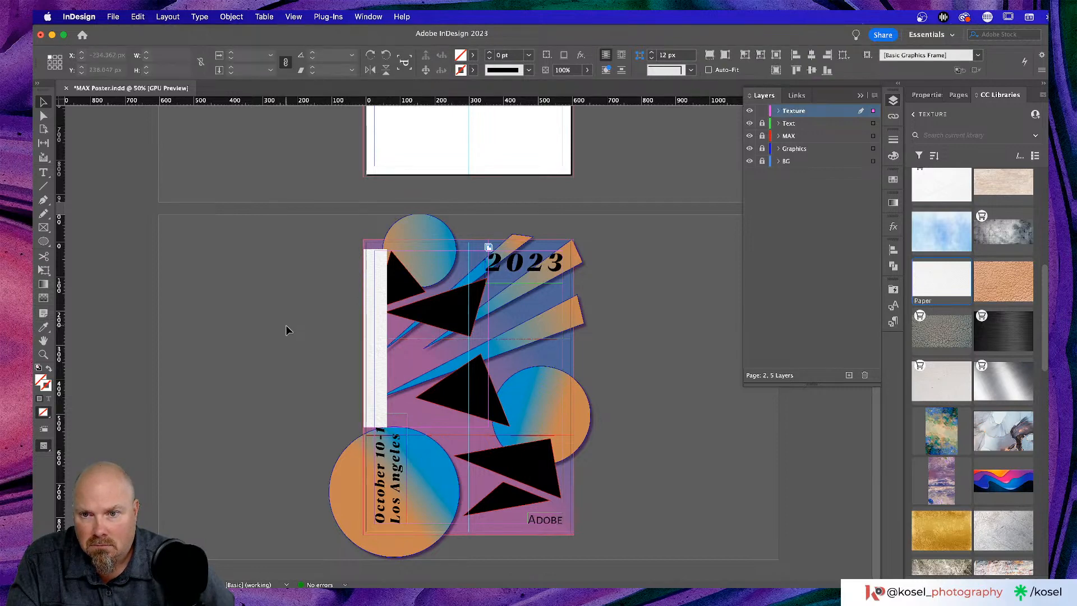
- Return the paper image to its frame and scale it proportionally to about 68%
click(369, 256)
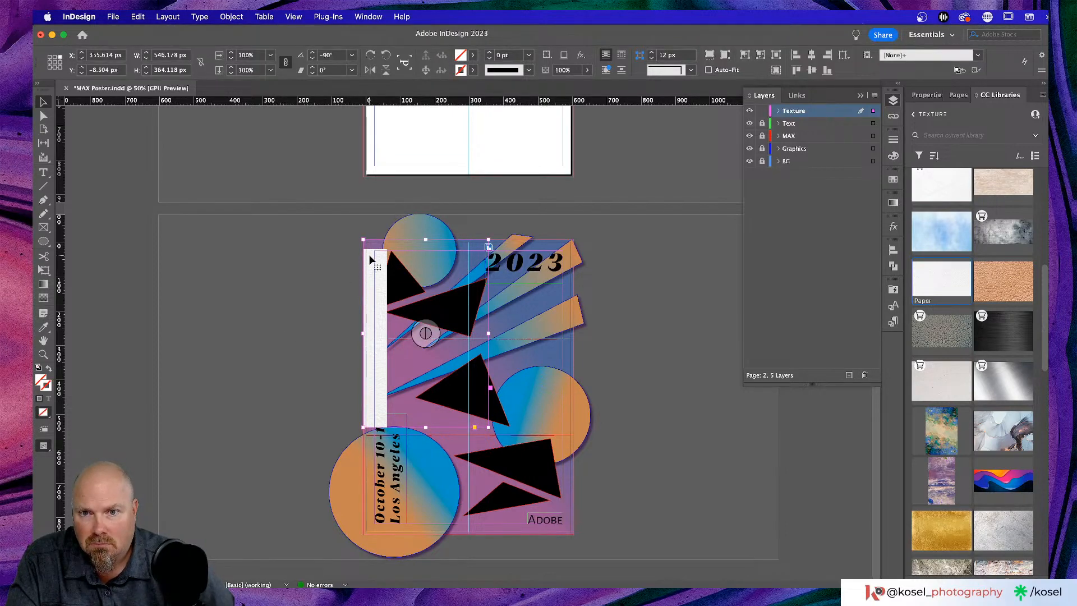
double_click(368, 254)
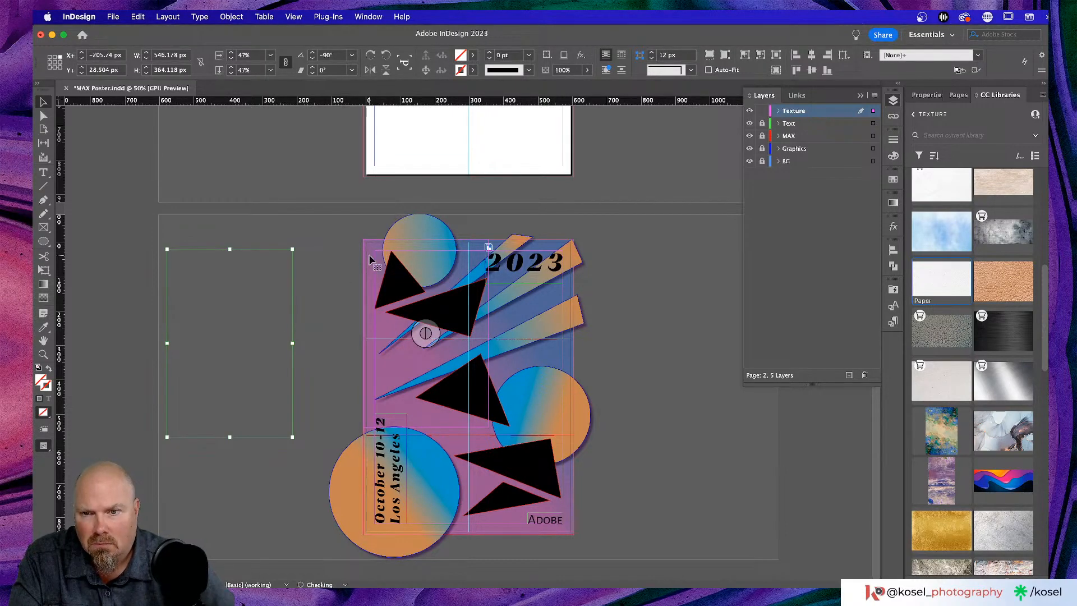
key(super+alt+shift+c)
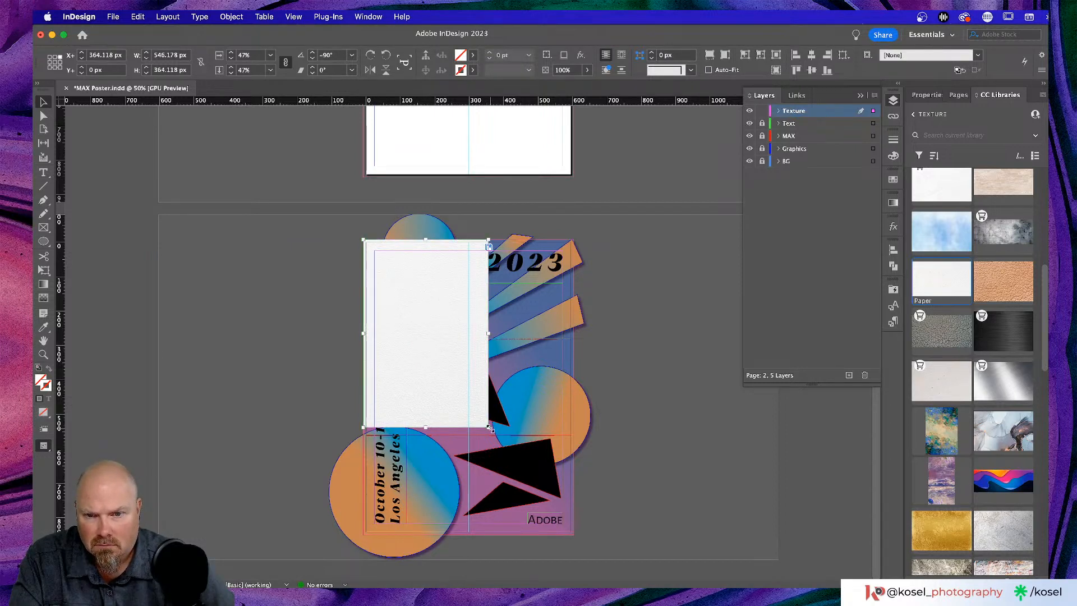
drag(489, 428, 545, 512)
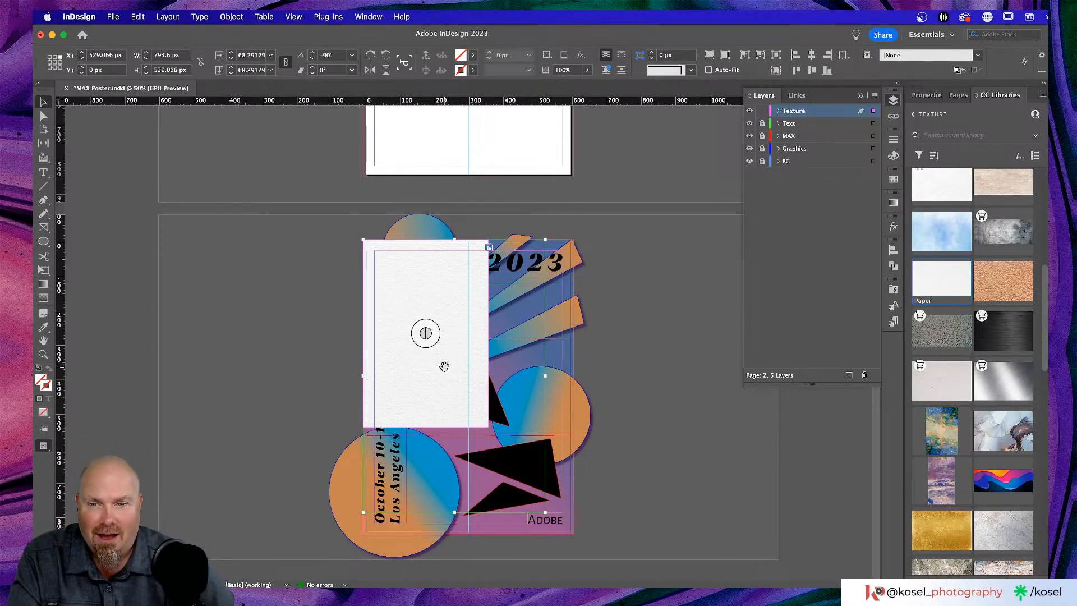
- Delete the paper image from its frame and extend the empty frame over the poster's bleed area, about 859 by 612 px
key(Delete)
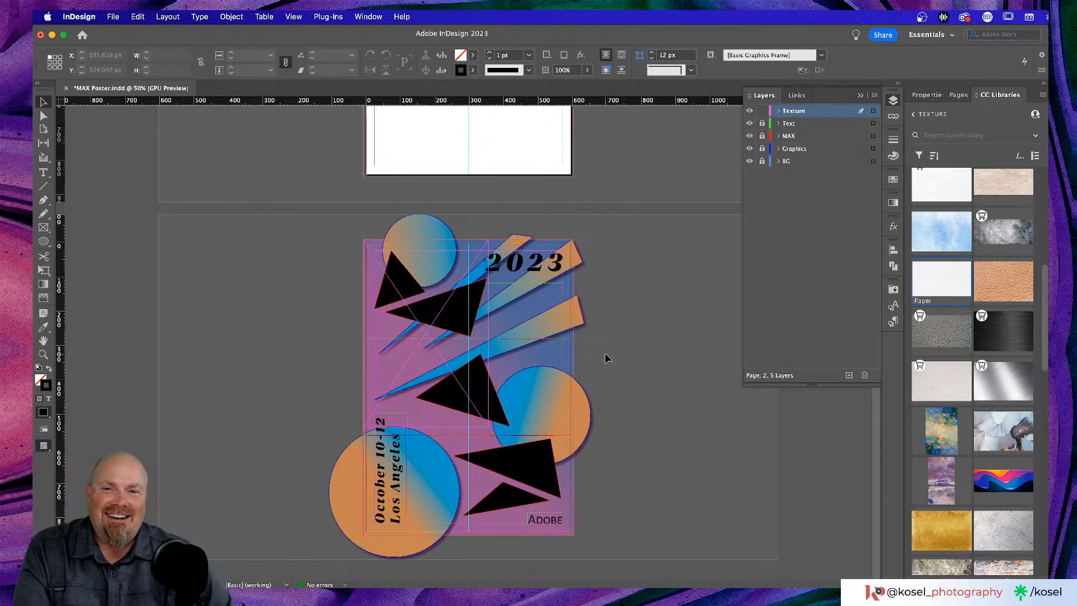
click(417, 352)
drag(488, 427, 574, 534)
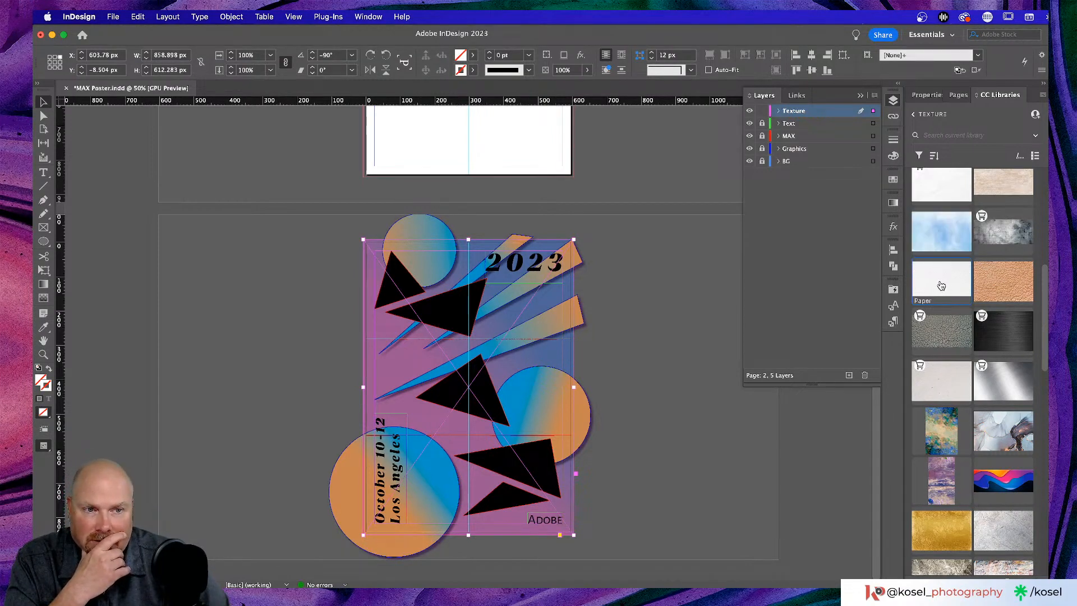
- Place the Paper texture unrotated from the page's bleed corner at full bleed height, about 1288 by 859 px
drag(945, 279, 554, 536)
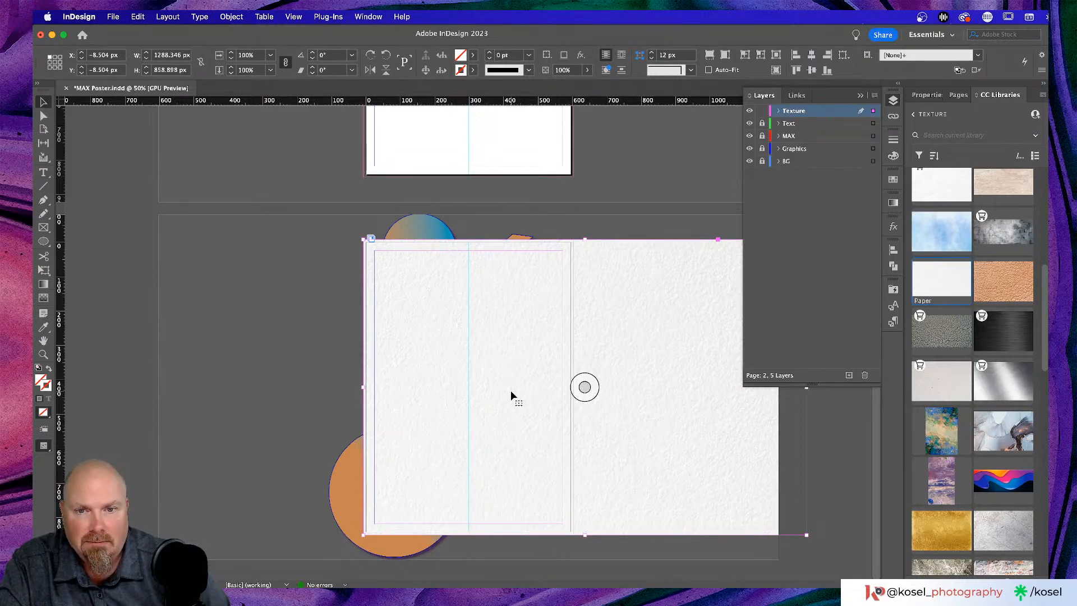
right_click(676, 309)
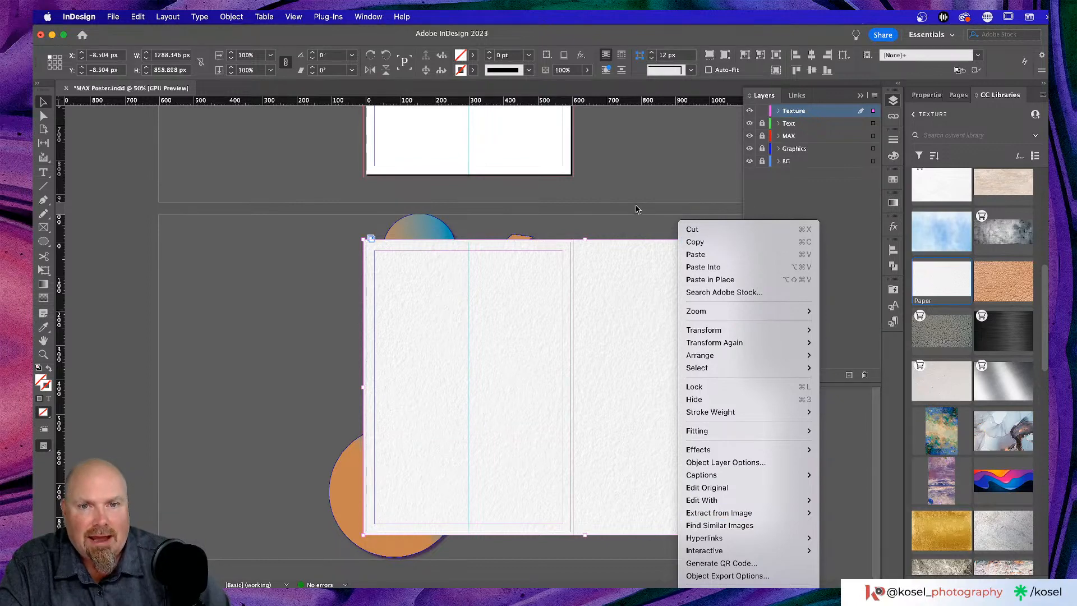
click(711, 279)
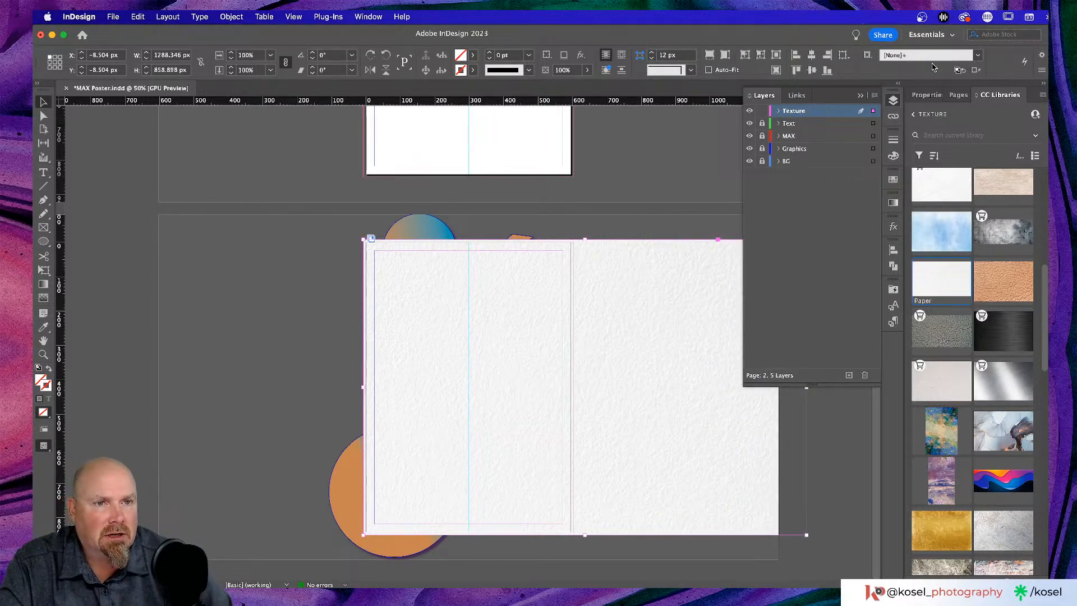
- Crop the new paper frame to the page's bleed width, about 612 px
click(926, 95)
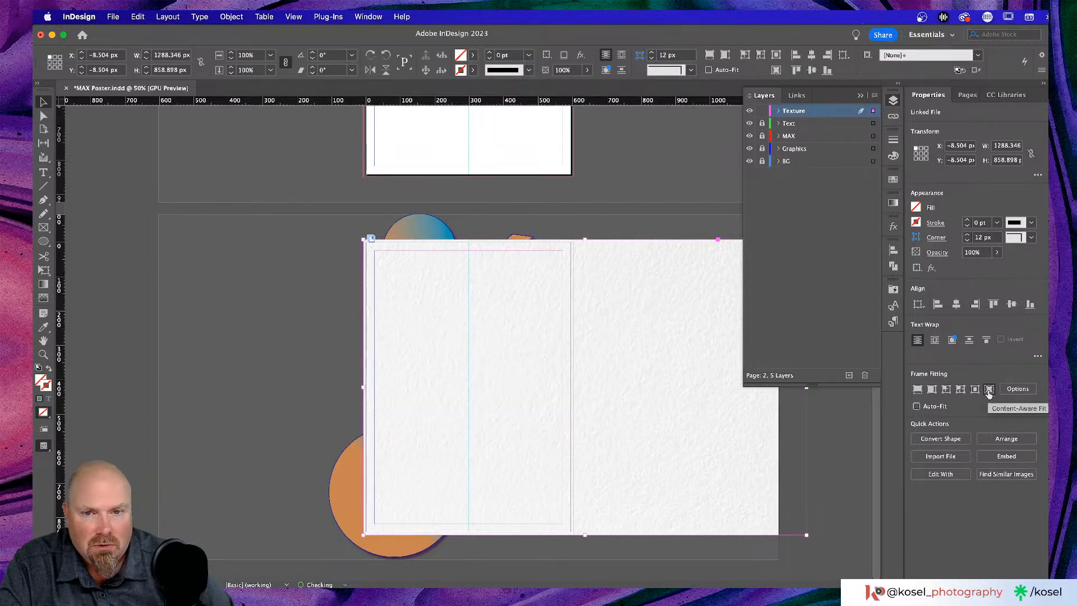
click(160, 467)
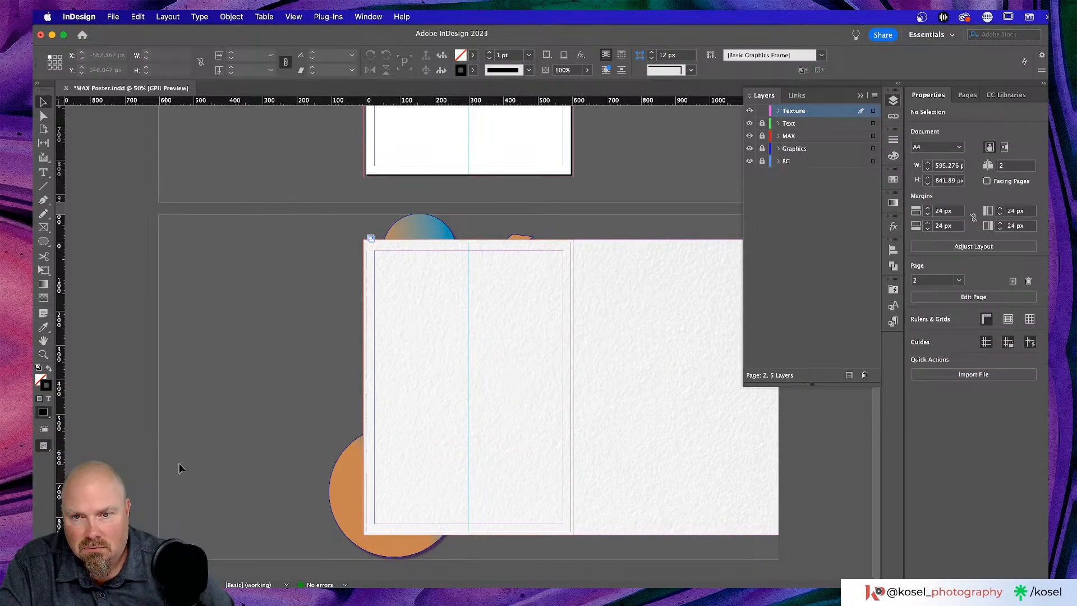
click(719, 463)
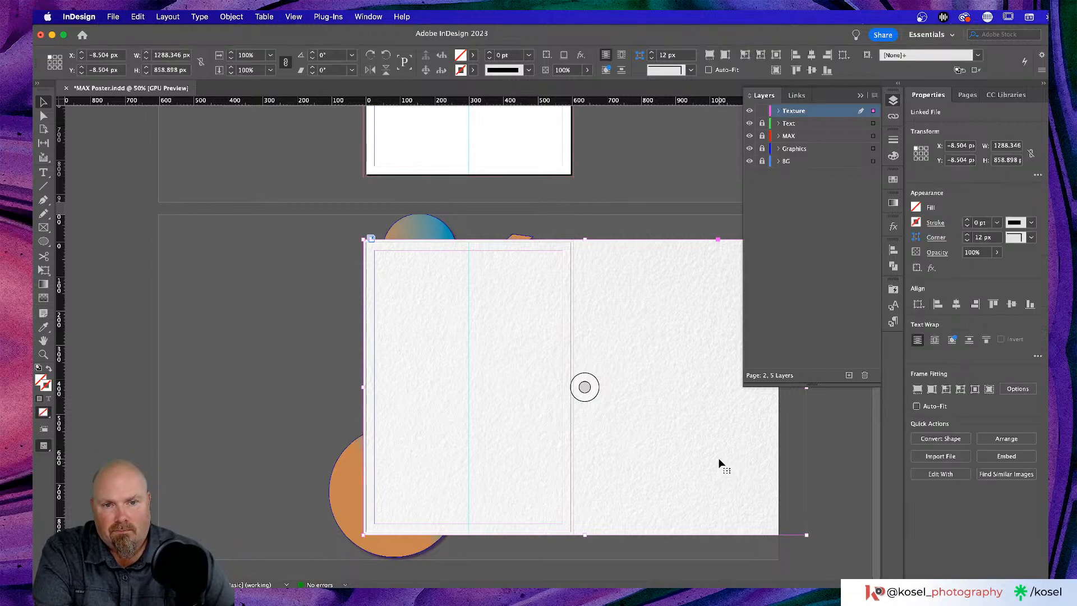
click(859, 95)
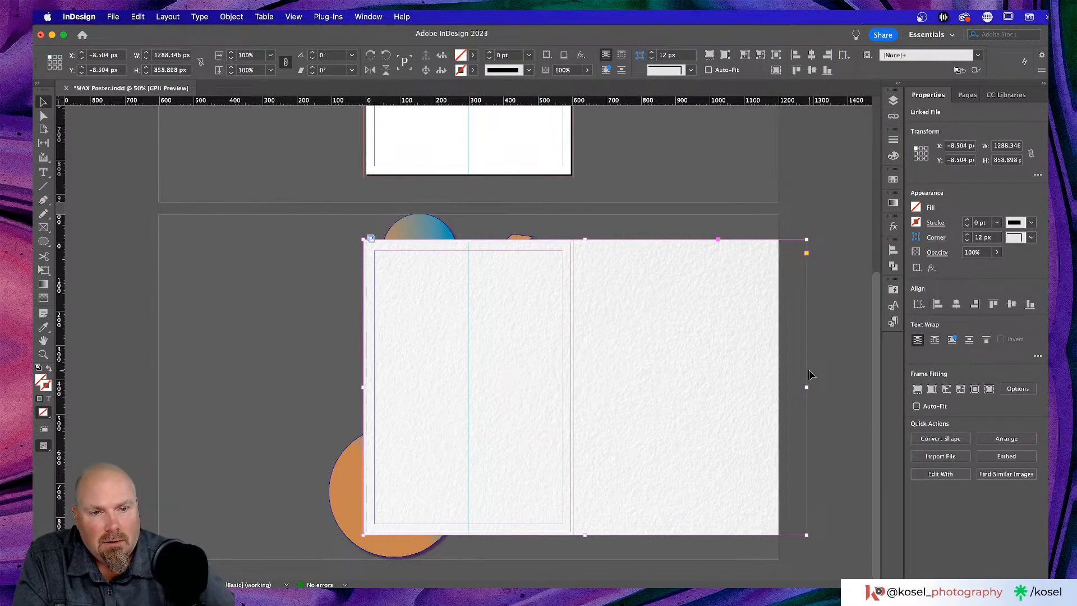
drag(807, 387, 576, 386)
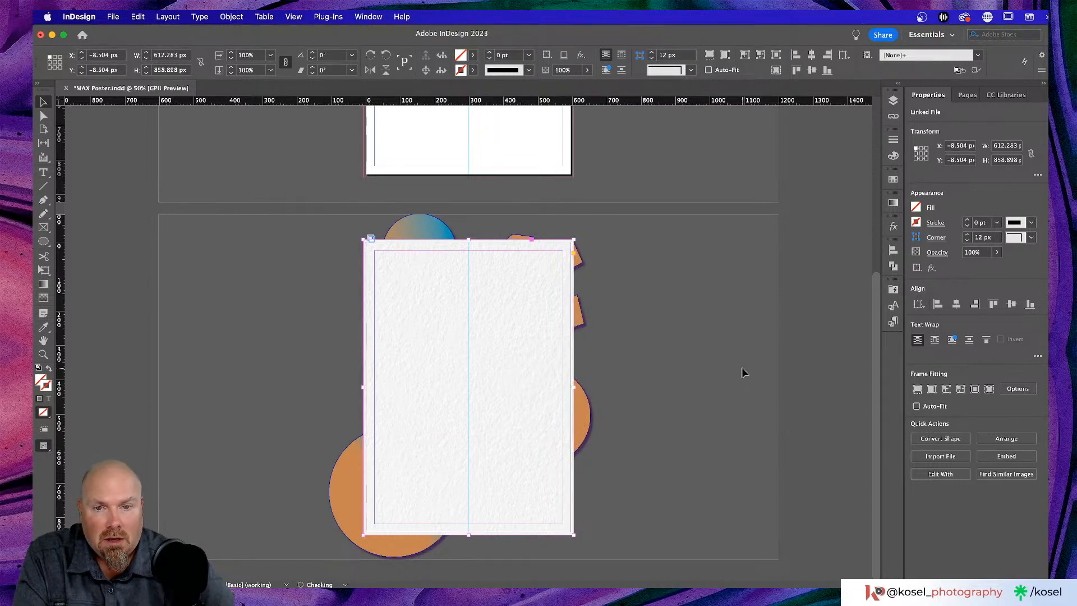
click(740, 372)
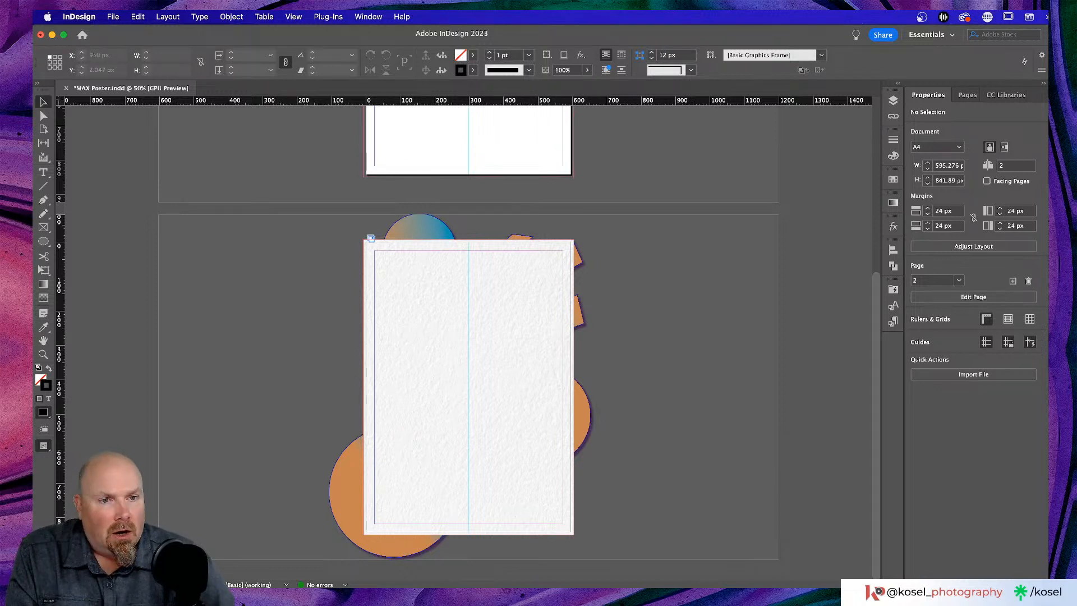
- Expand the Texture layer and set the paper image's blending mode to Multiply
click(893, 101)
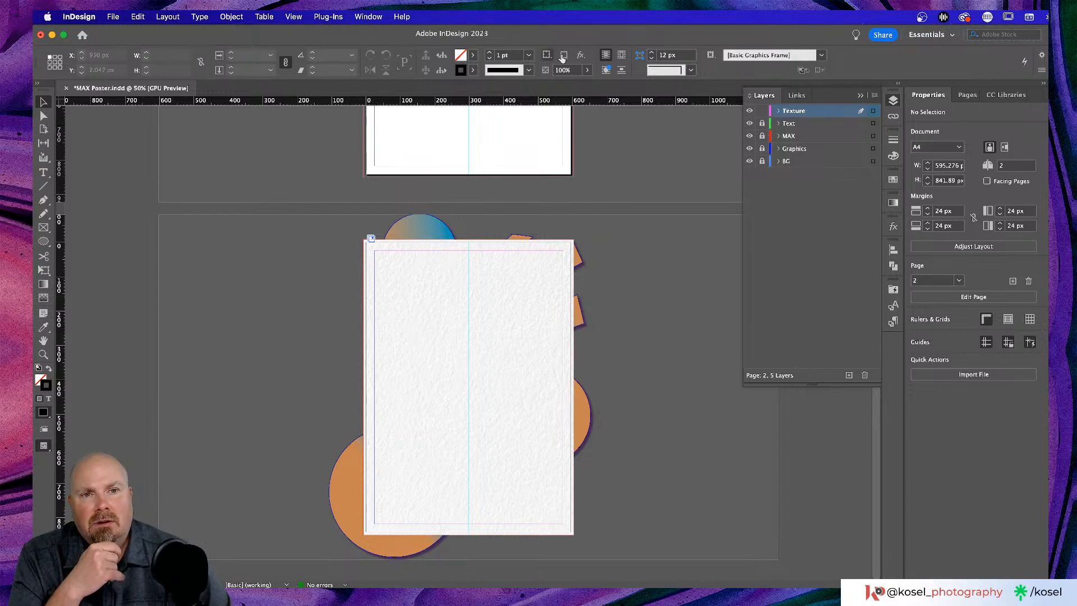
click(778, 111)
click(493, 320)
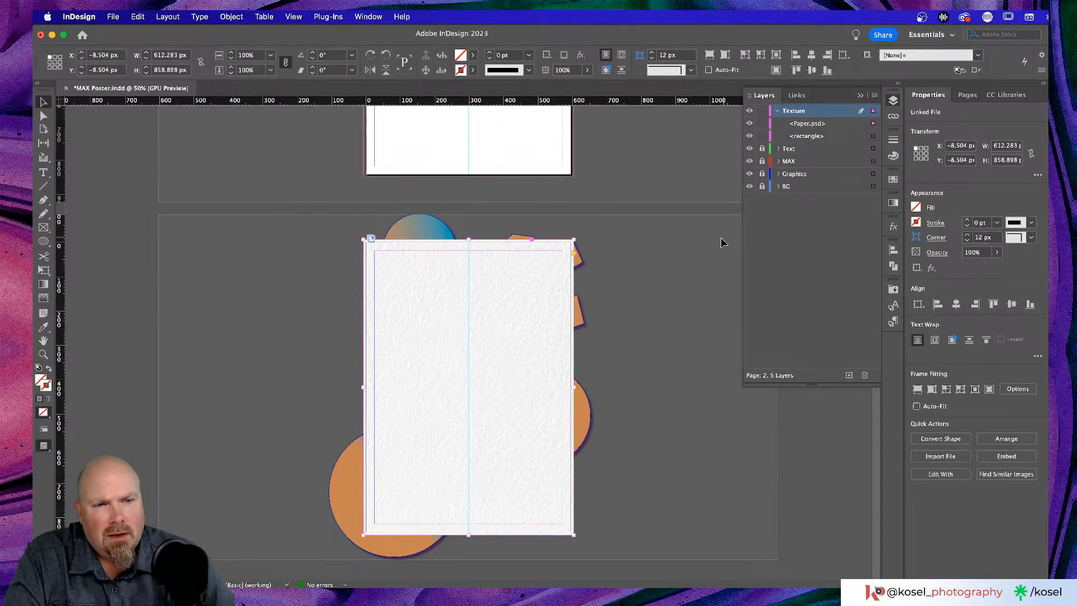
click(935, 252)
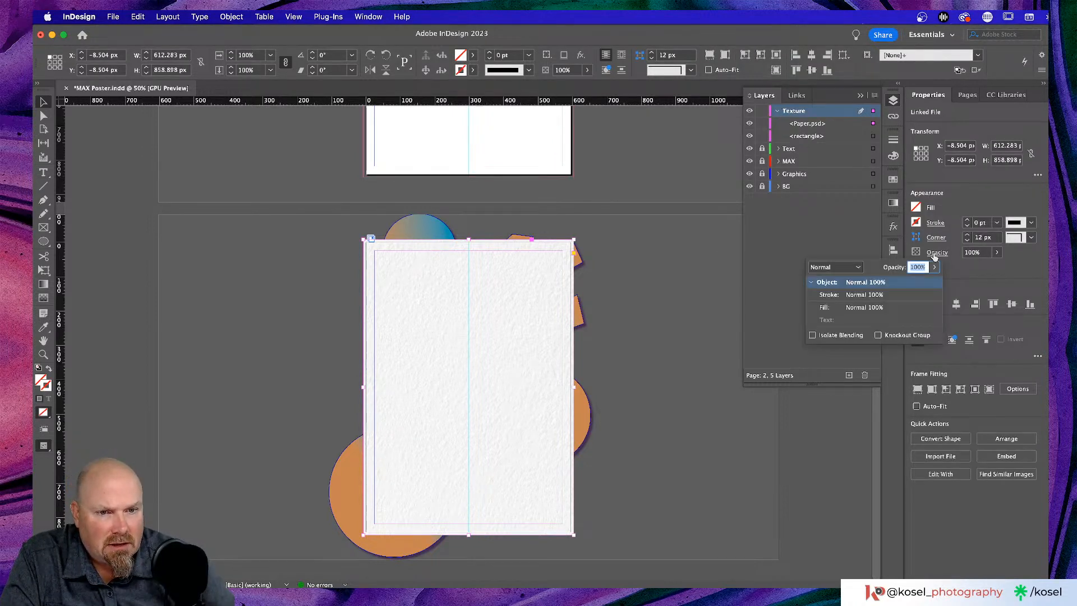
click(859, 267)
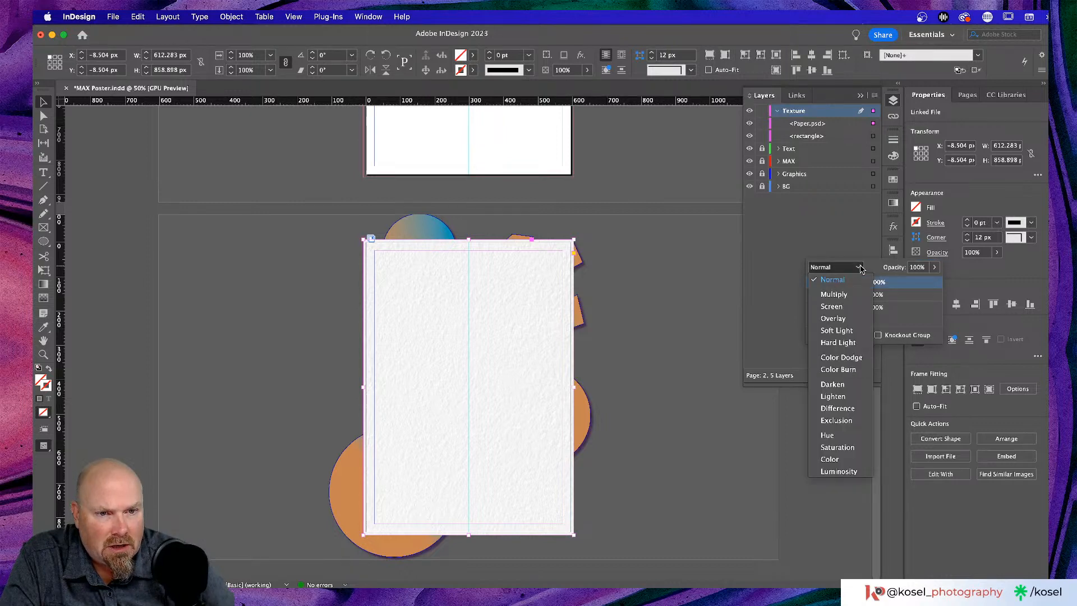
click(836, 294)
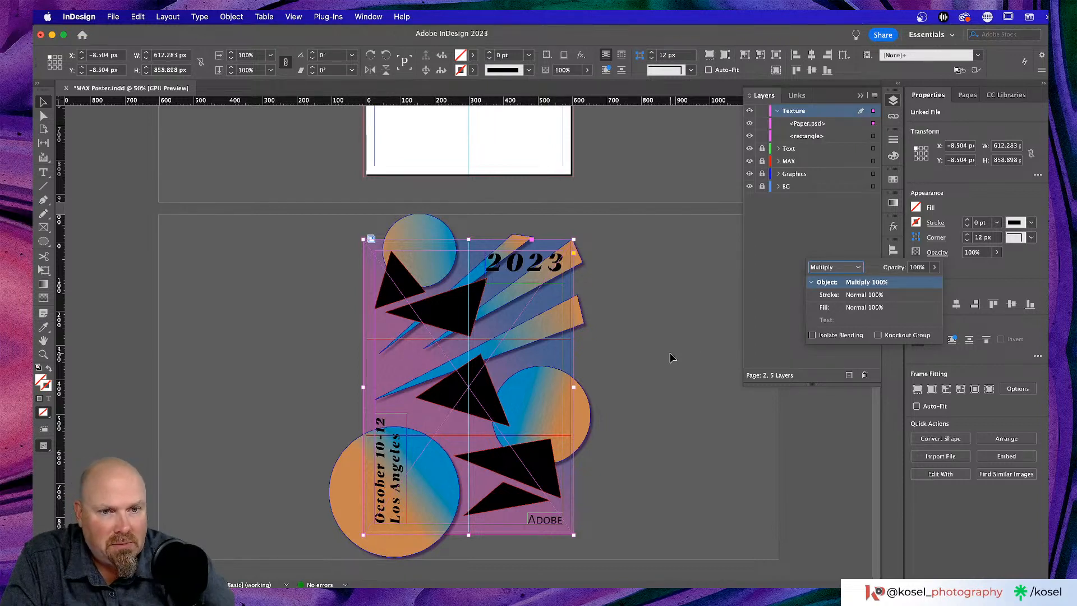
- Show the poster in preview mode with nothing selected, then collapse and lock the Texture layer
key(Escape)
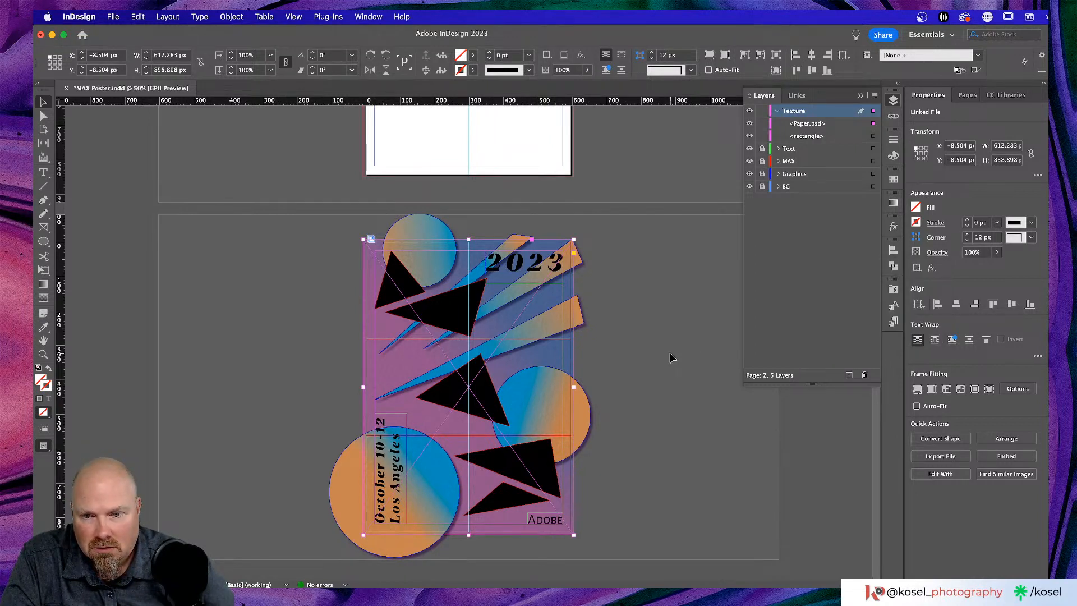
key(w)
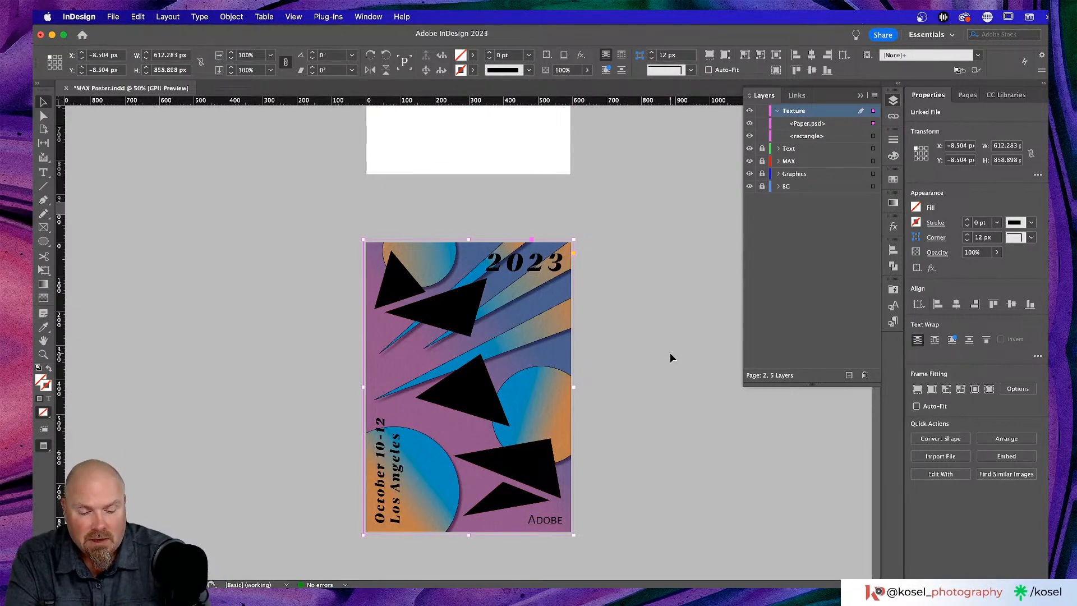
click(669, 353)
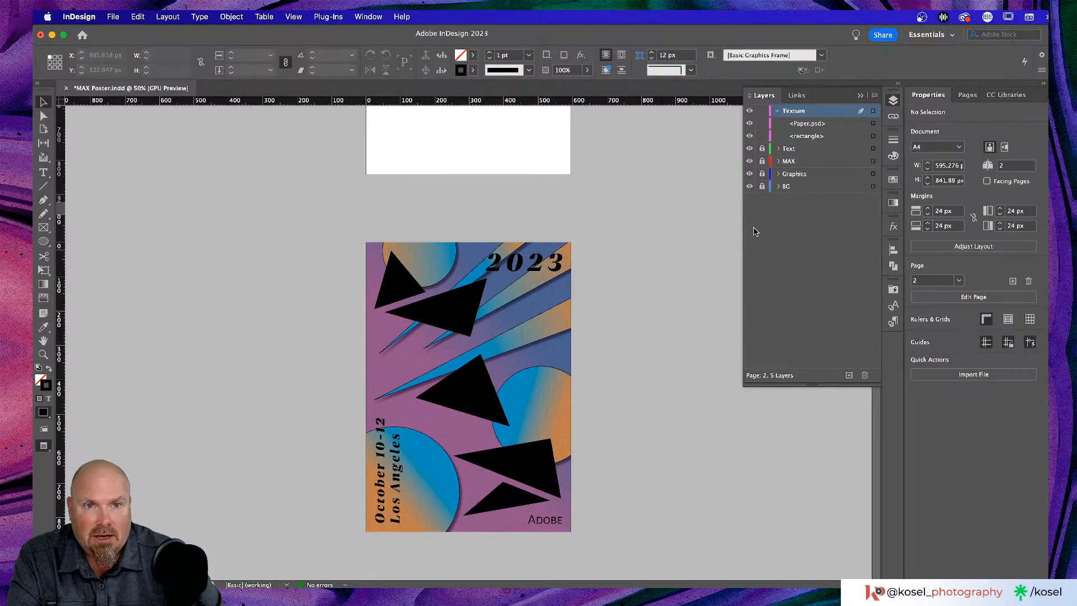
click(777, 110)
click(761, 111)
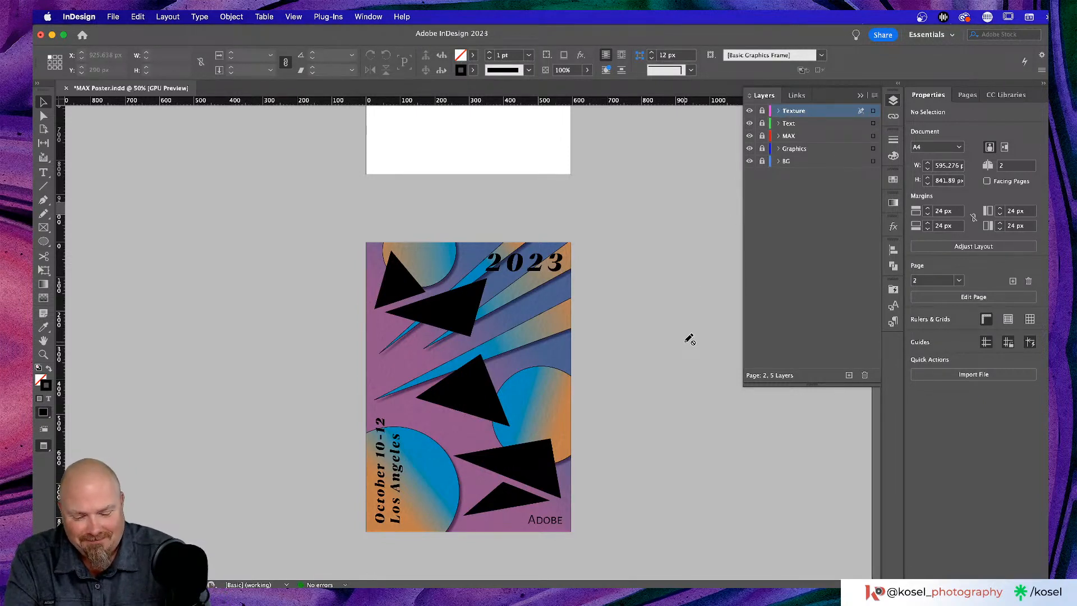
- Examine the paper texture blended over the artwork up close and across the full poster
key(super+equal)
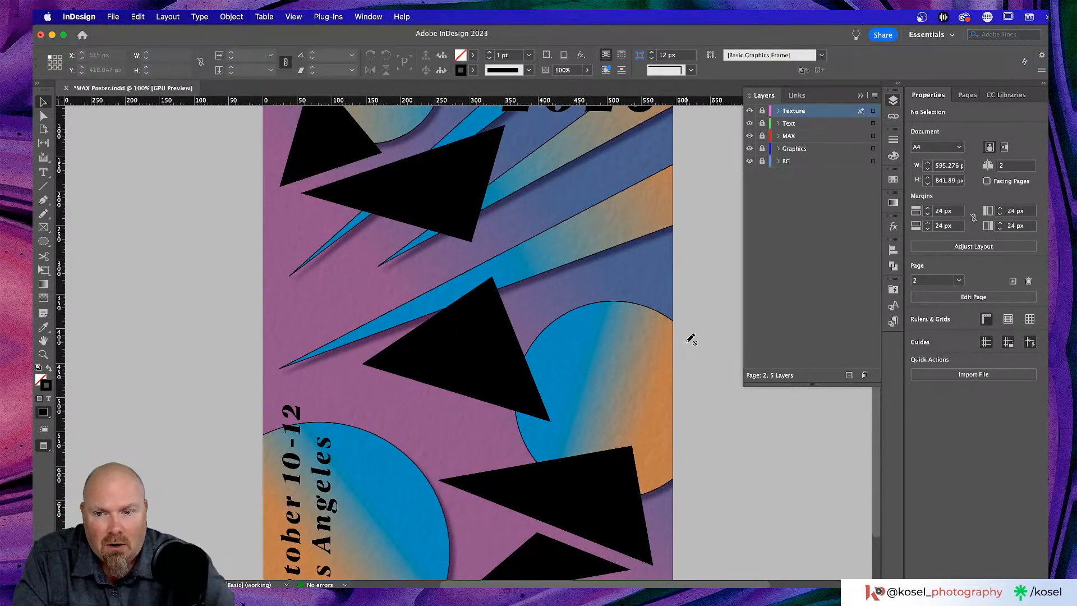
scroll(696, 326, up, 3)
scroll(697, 325, up, 4)
scroll(696, 325, down, 10)
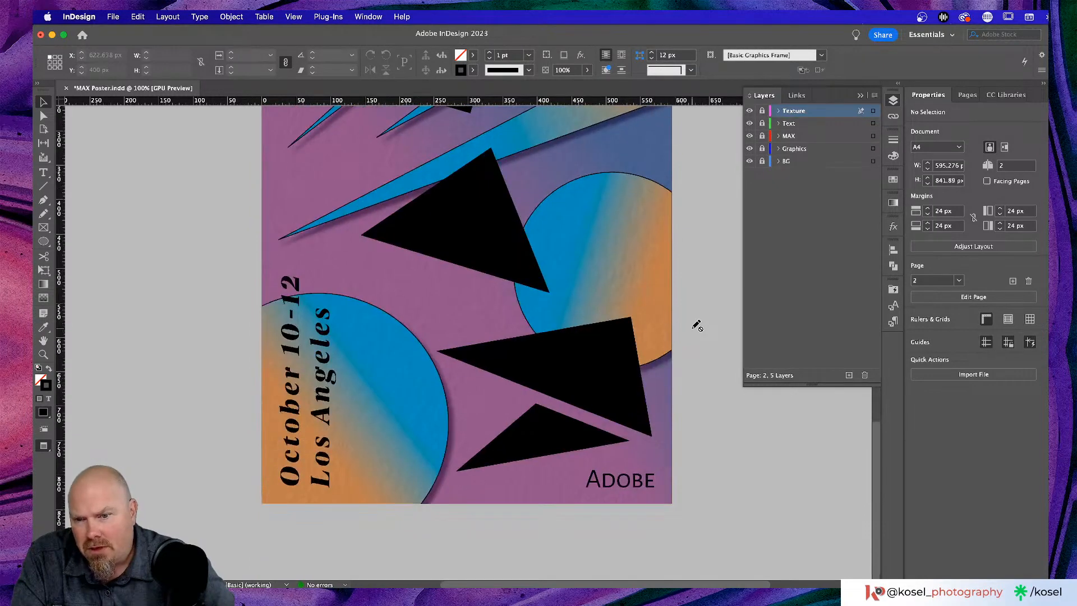
scroll(696, 325, up, 9)
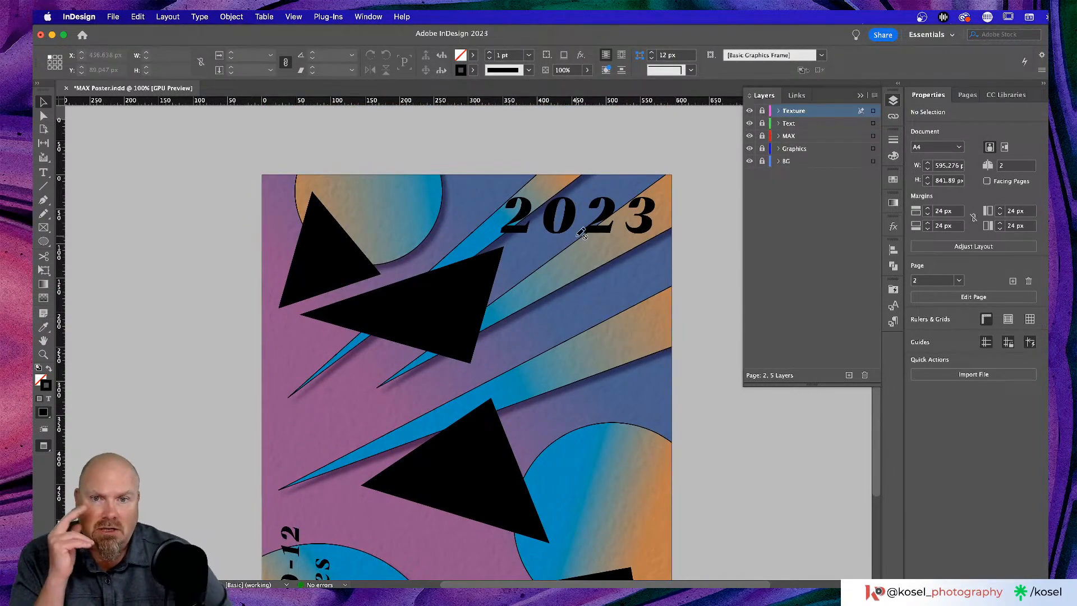
scroll(555, 312, down, 7)
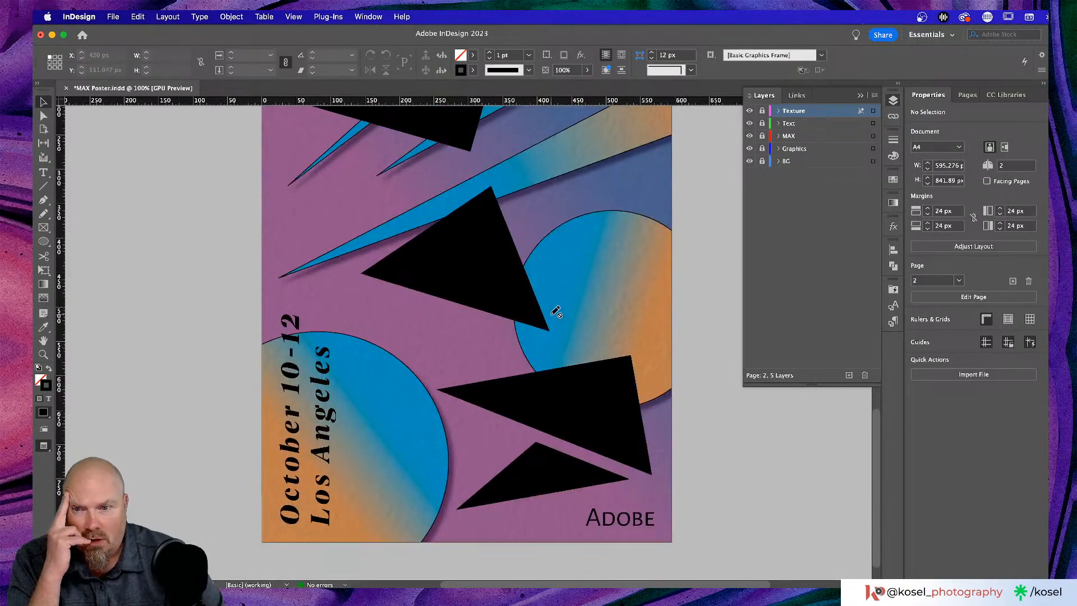
key(super+minus)
key(super+minus)
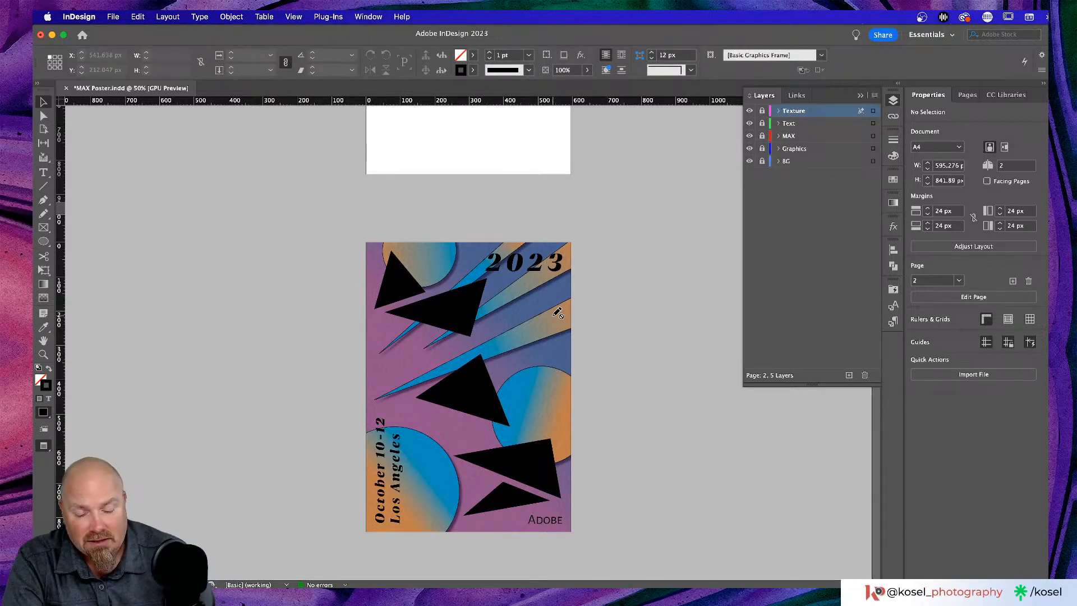
key(super+0)
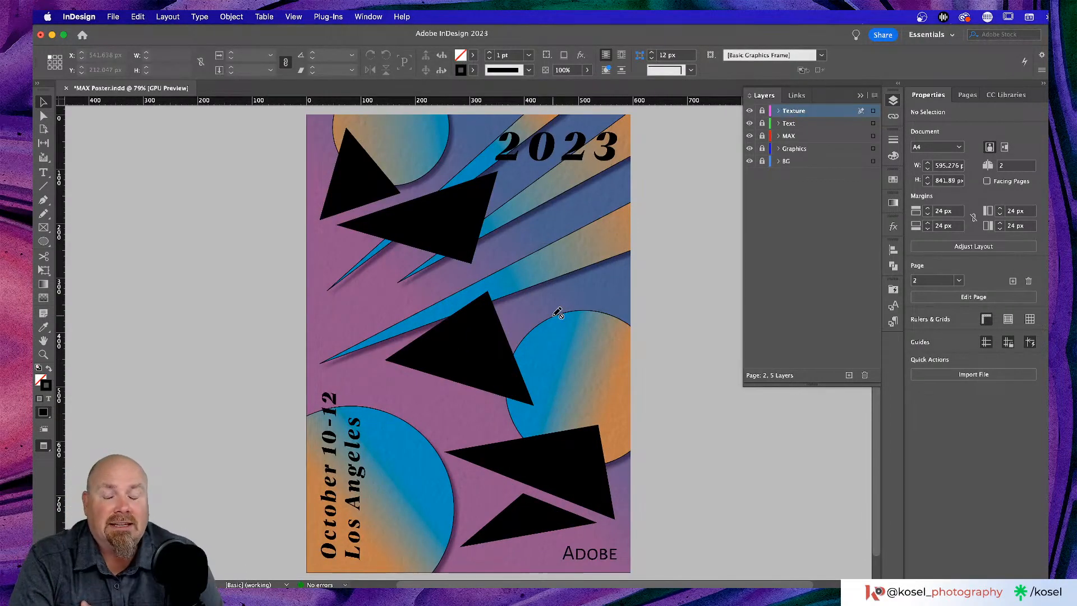
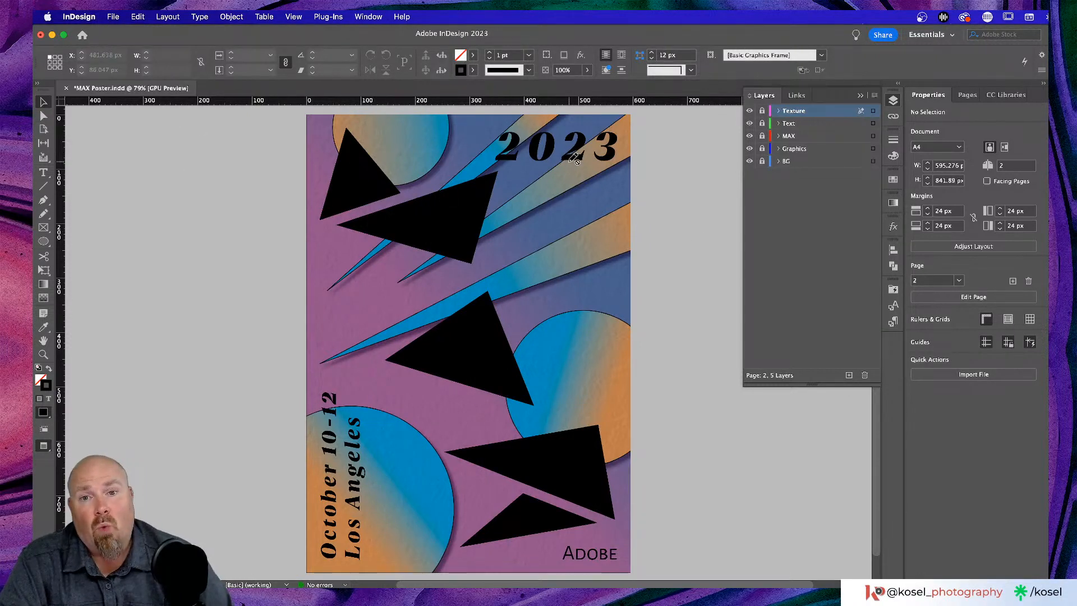
- Unlock the Text layer and select the 2023 heading's text frame
click(761, 124)
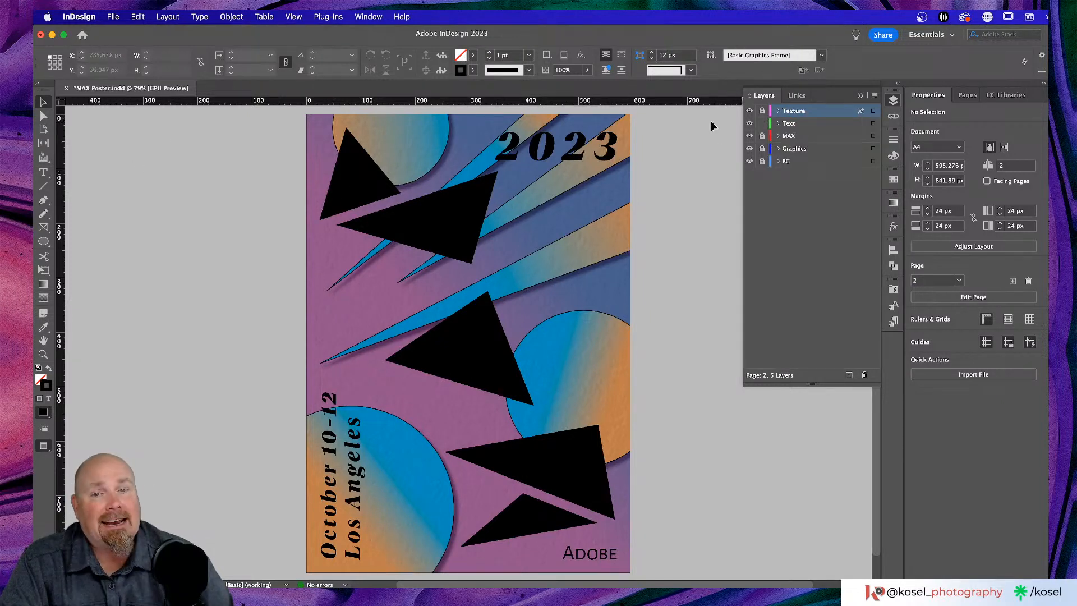
click(558, 149)
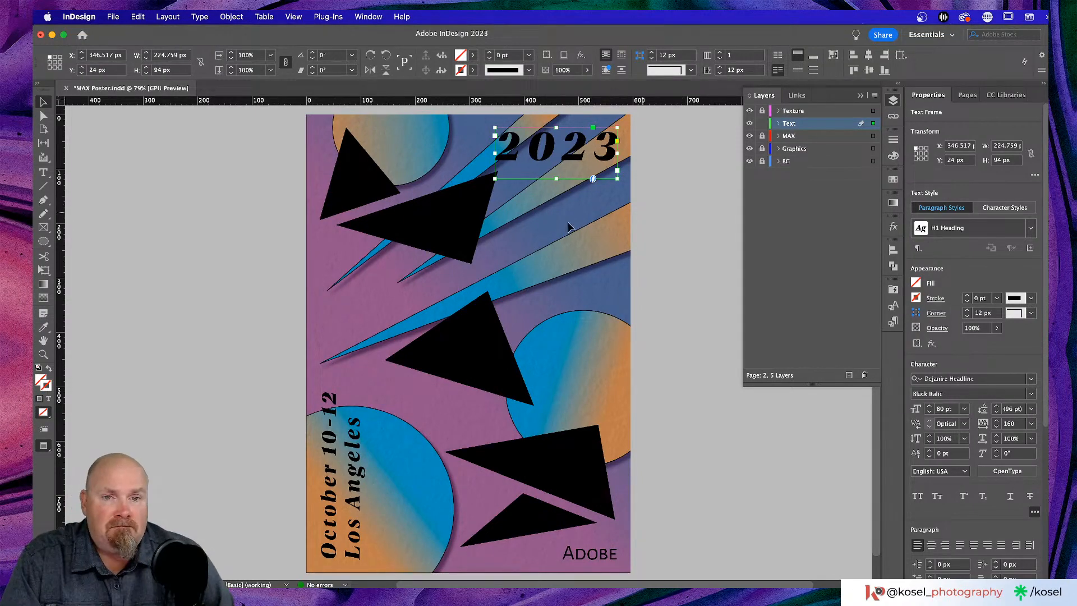
scroll(508, 225, right, 3)
scroll(507, 229, right, 1)
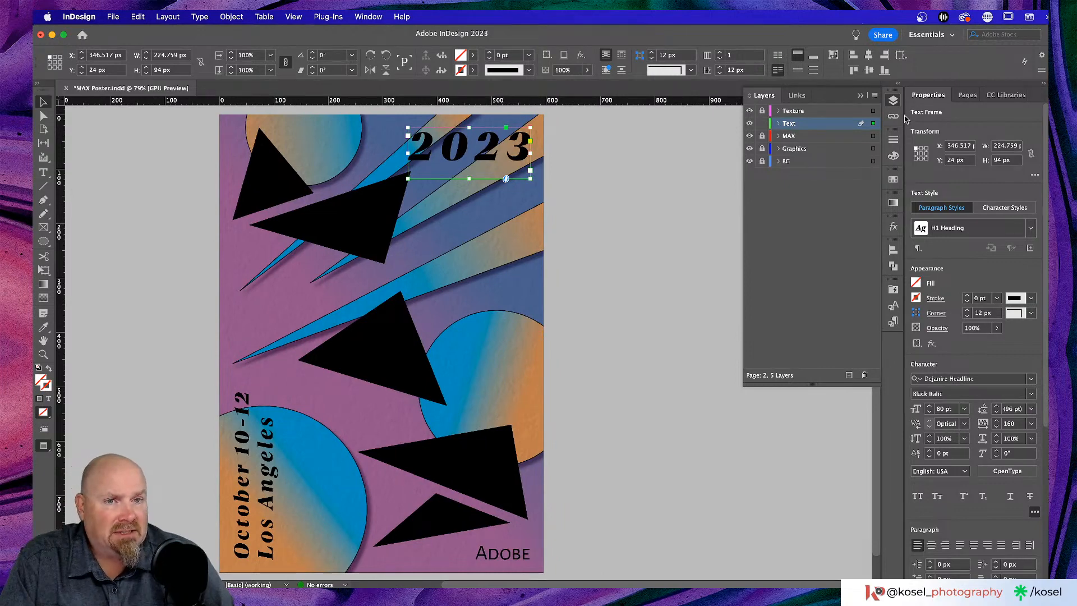
click(778, 124)
click(779, 125)
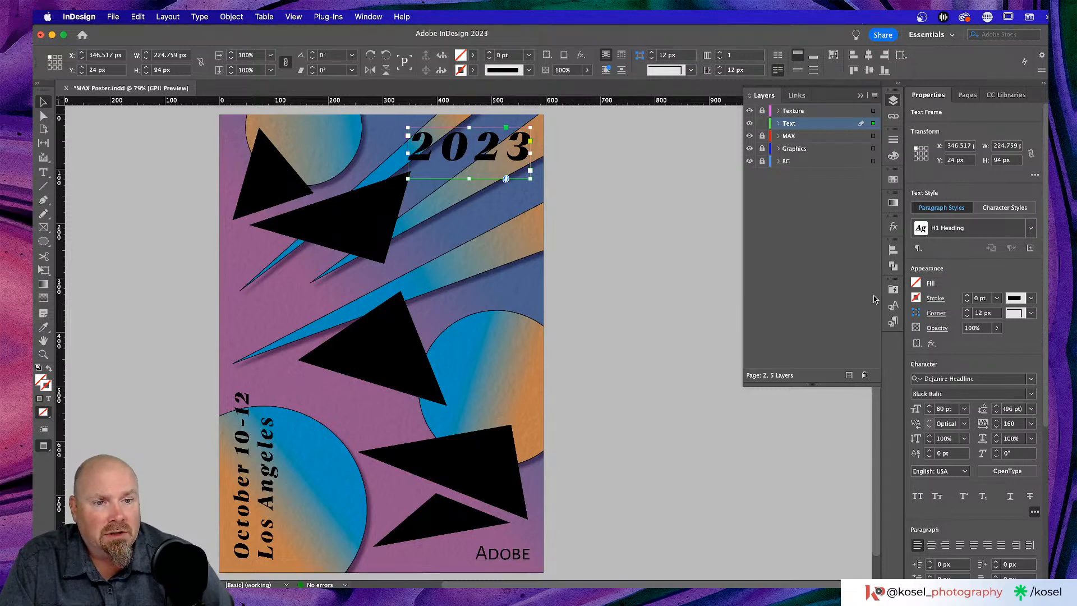
- Try RGB Magenta as the character color of the H1 Heading paragraph style
click(893, 321)
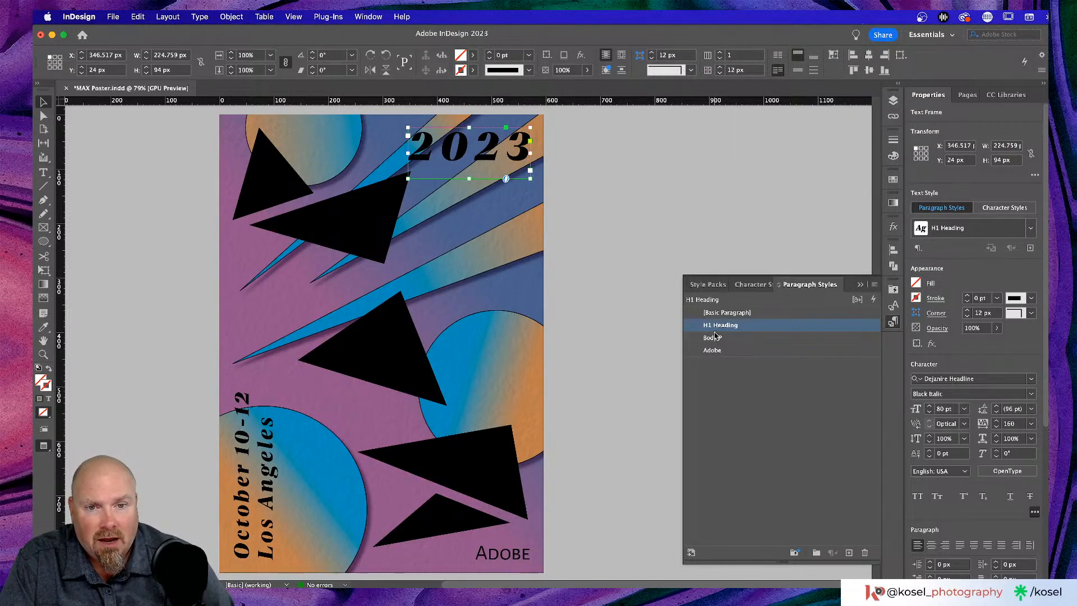
double_click(720, 326)
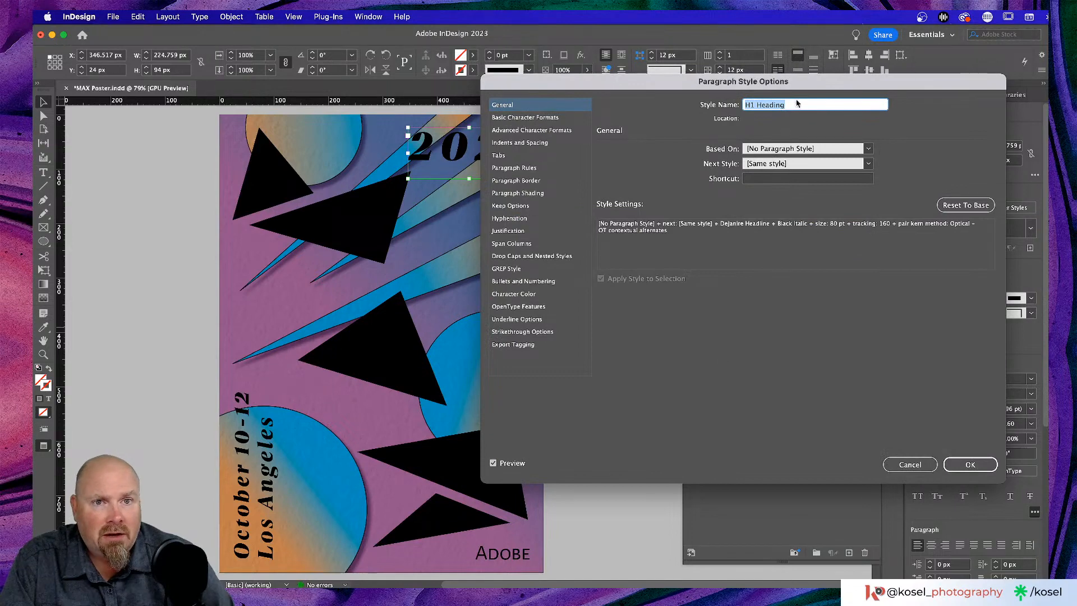
drag(673, 81, 694, 77)
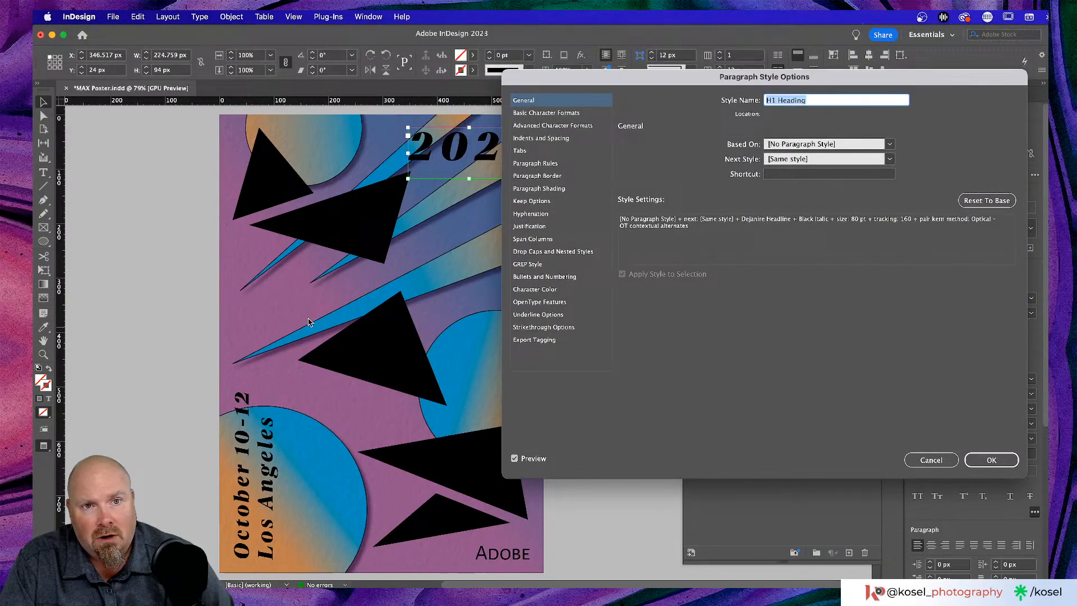
click(549, 128)
click(548, 140)
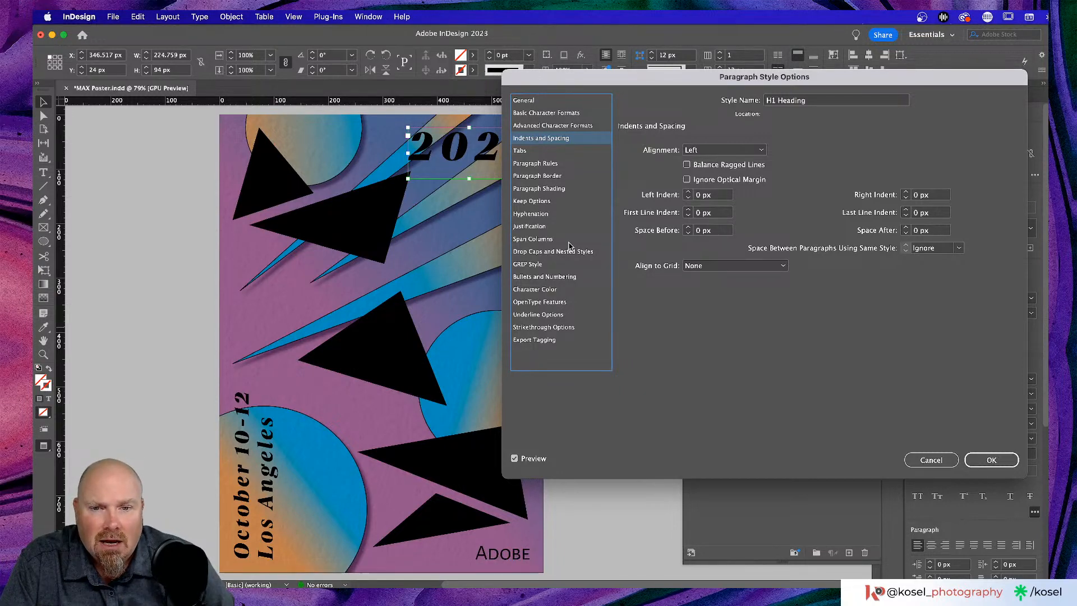
click(546, 291)
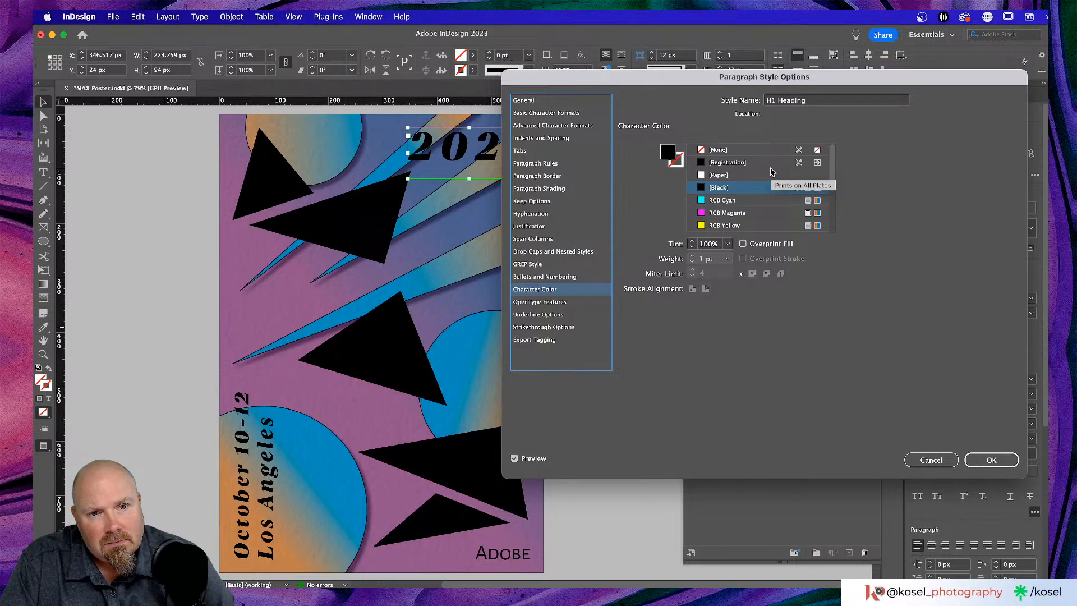
click(700, 214)
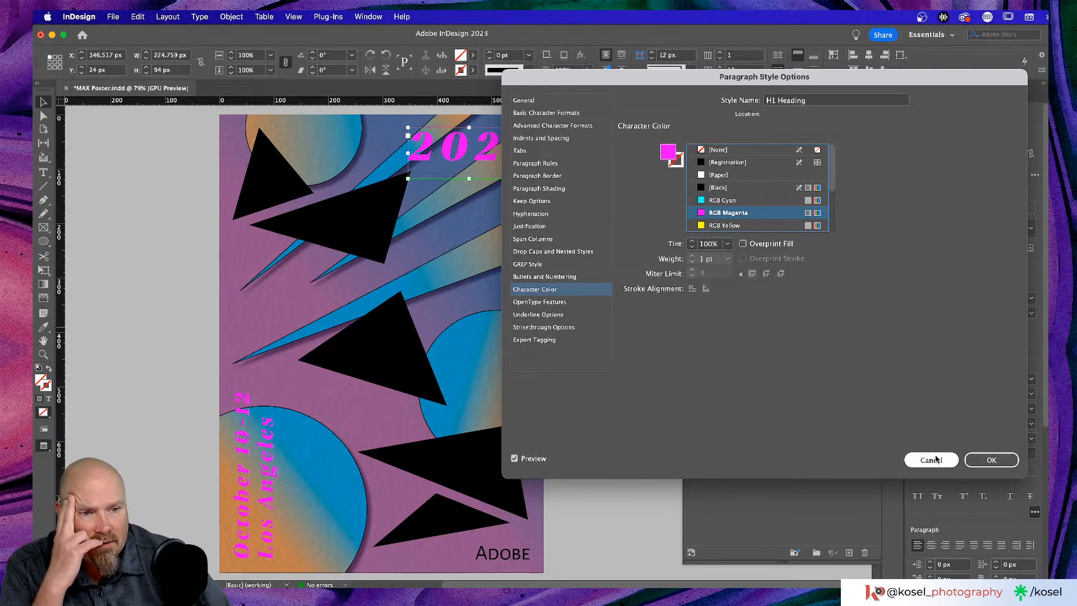
click(931, 459)
click(596, 257)
- Examine how the texture affects the gradients and black triangles in the middle of the poster
scroll(597, 257, down, 2)
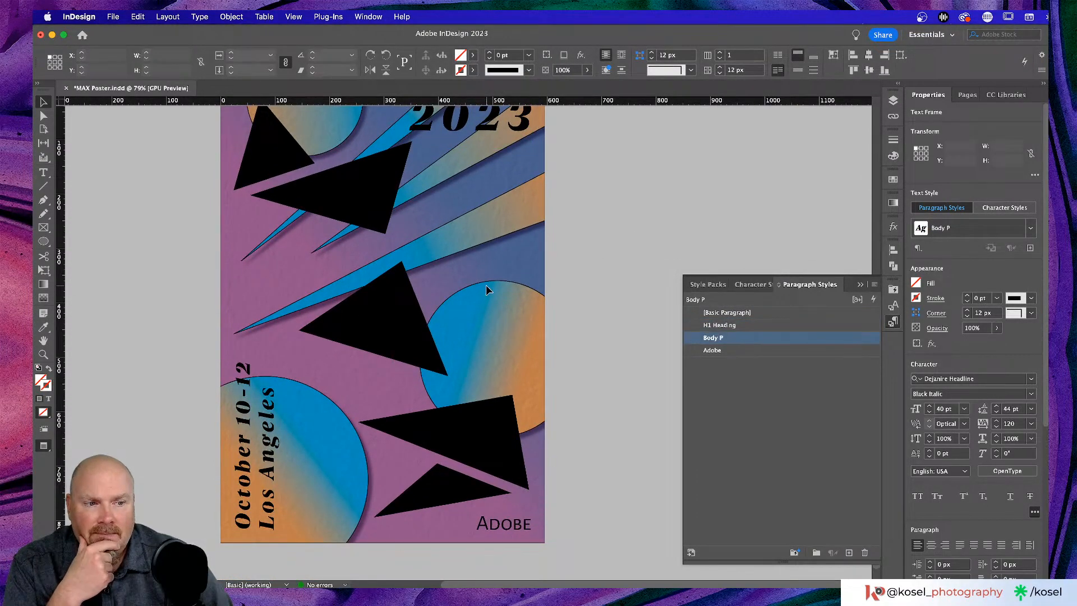
scroll(485, 286, up, 2)
scroll(486, 286, left, 3)
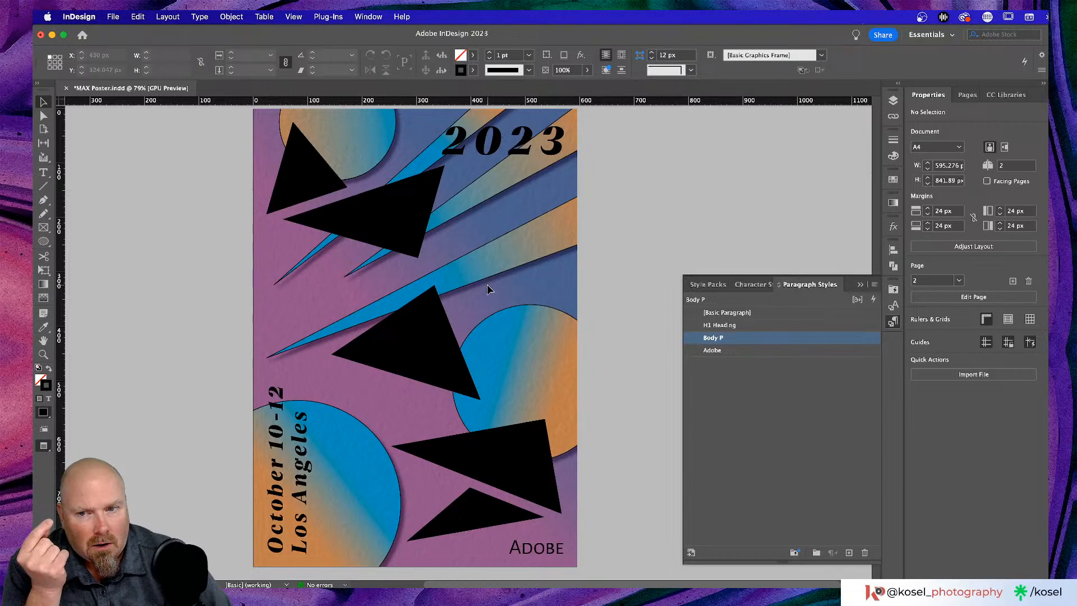
key(super+equal)
key(super+equal)
key(super+equal)
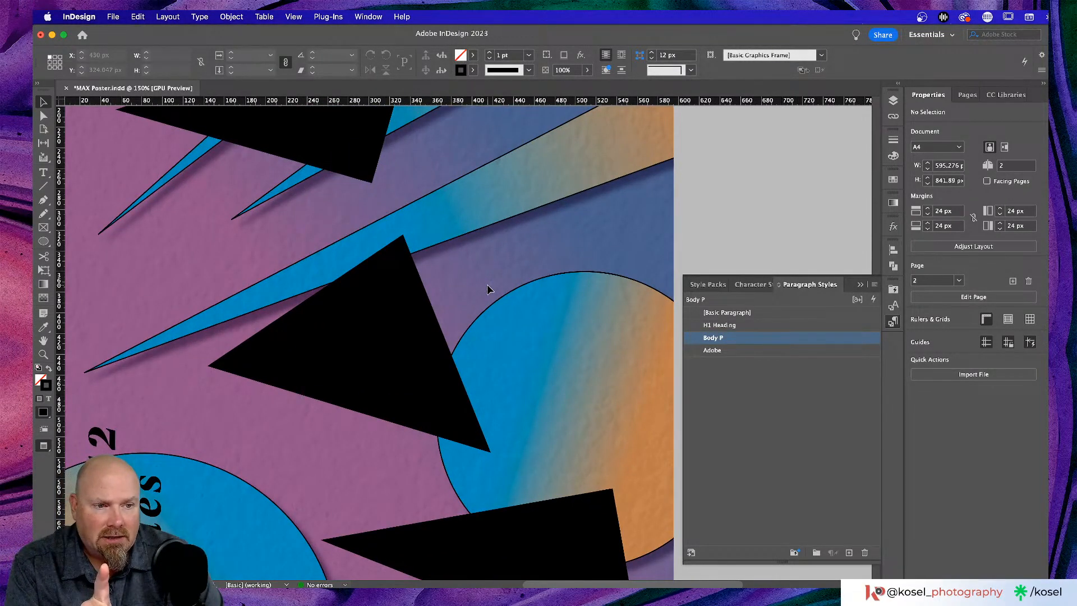
key(super+minus)
key(super+minus)
key(super+minus)
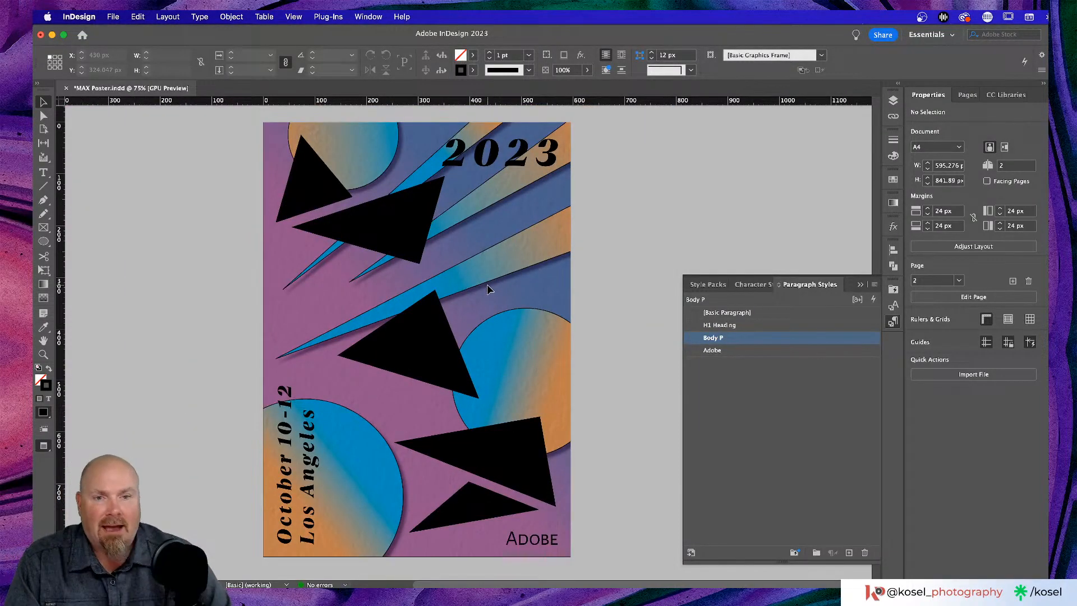
- Try filling the 2023 text frame with RGB Magenta, and undo the fill
click(527, 153)
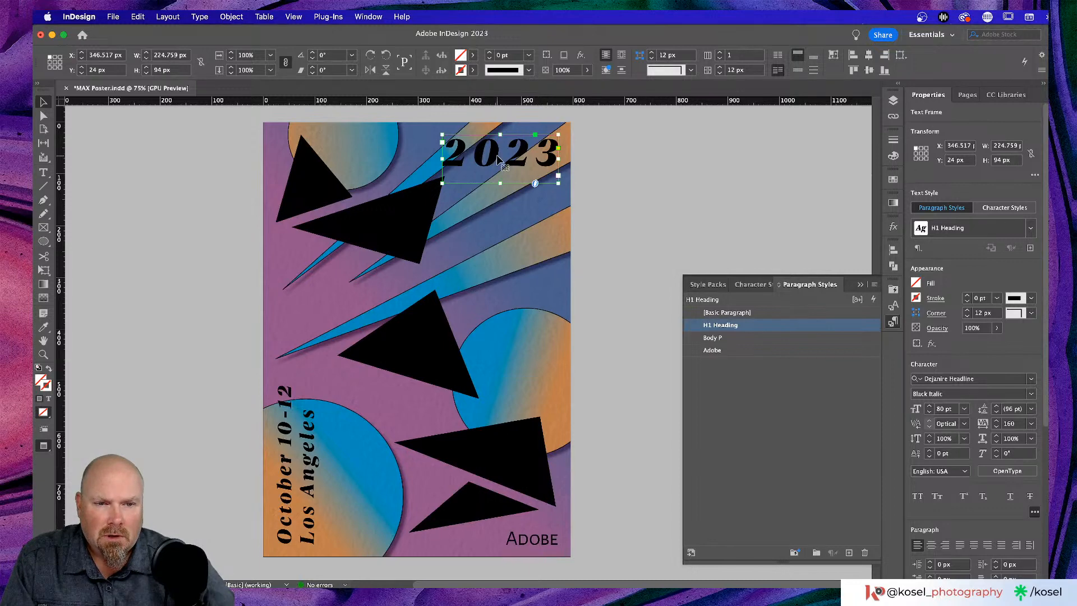
click(915, 284)
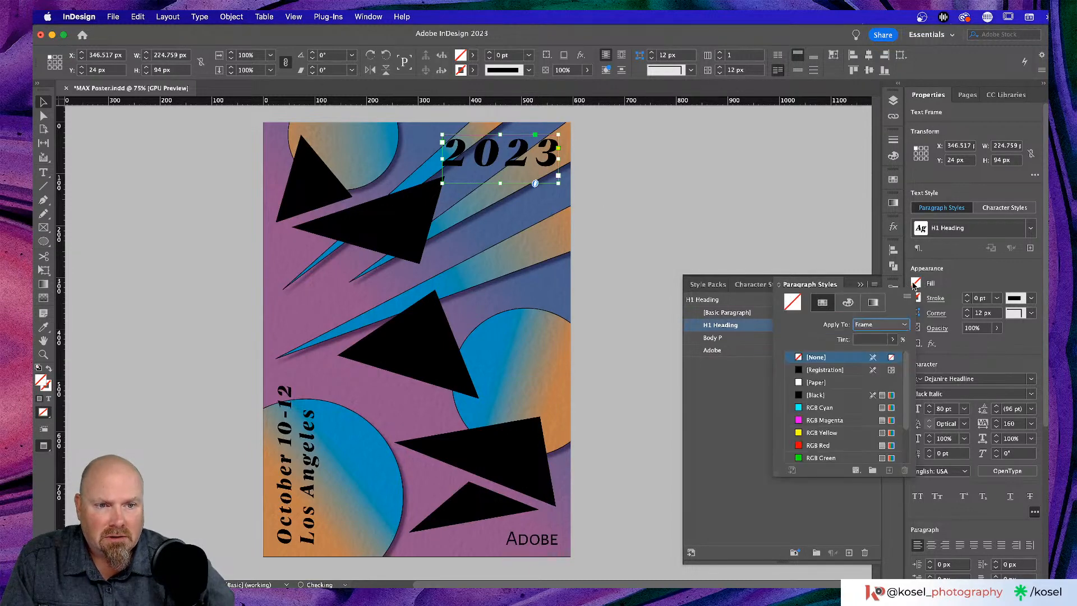
scroll(825, 415, down, 1)
click(799, 407)
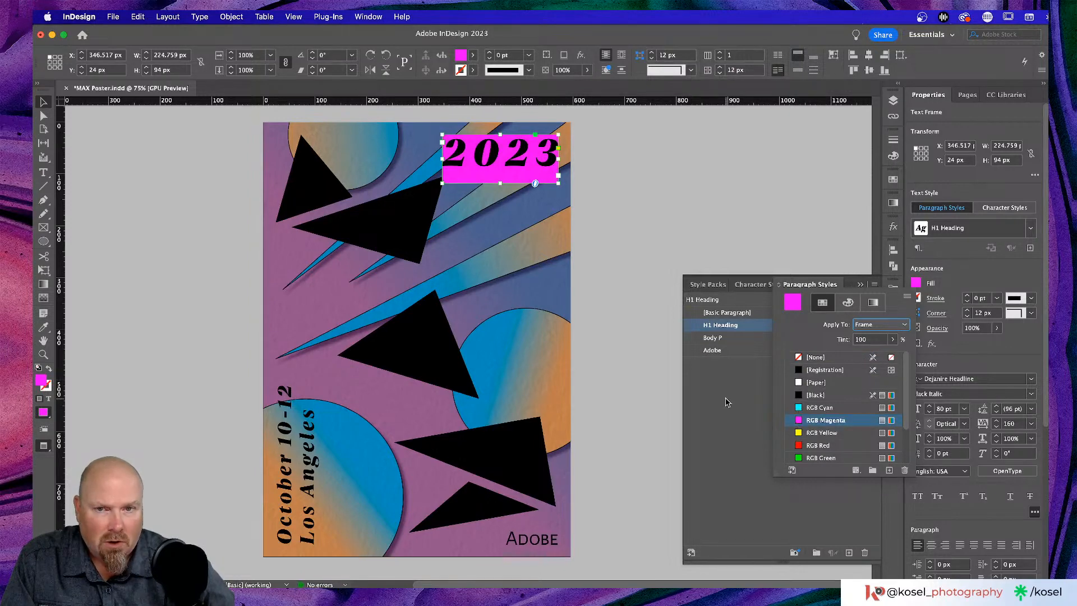
key(super+z)
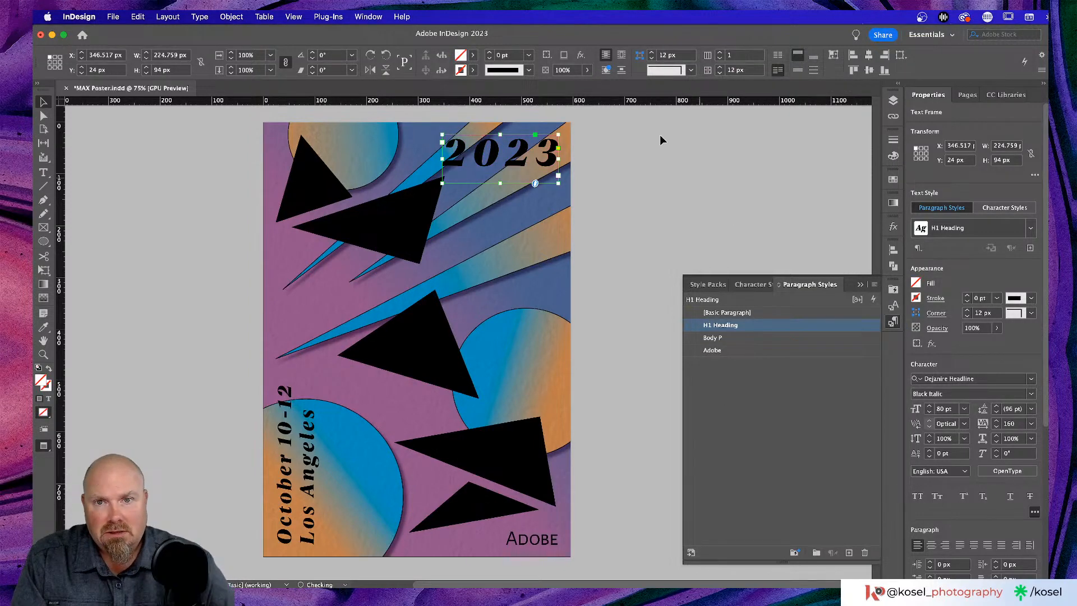
- Select all of the text in the 2023 heading
double_click(515, 153)
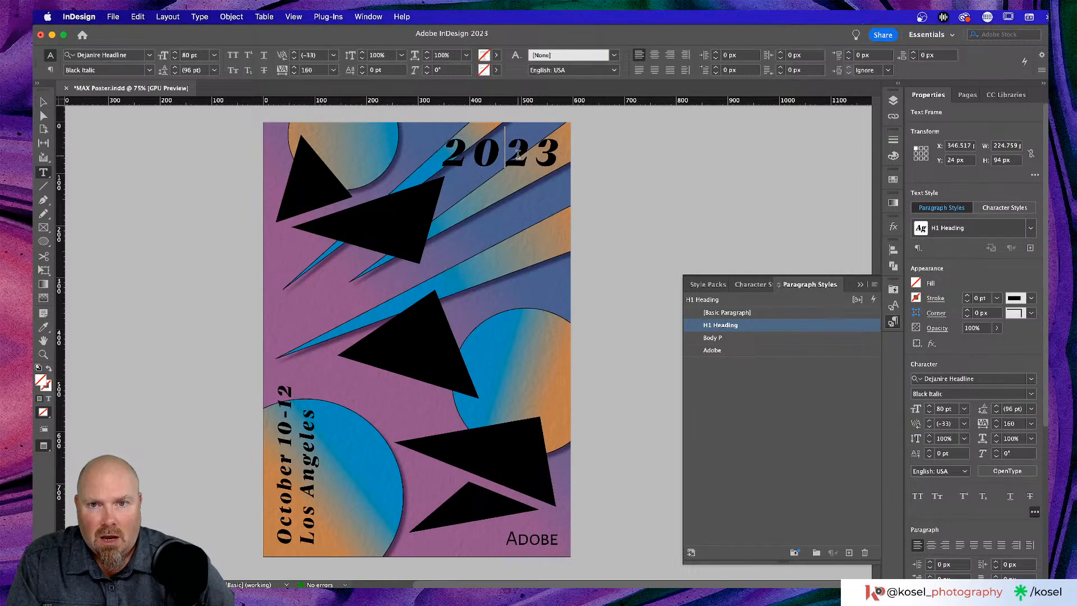
key(super+a)
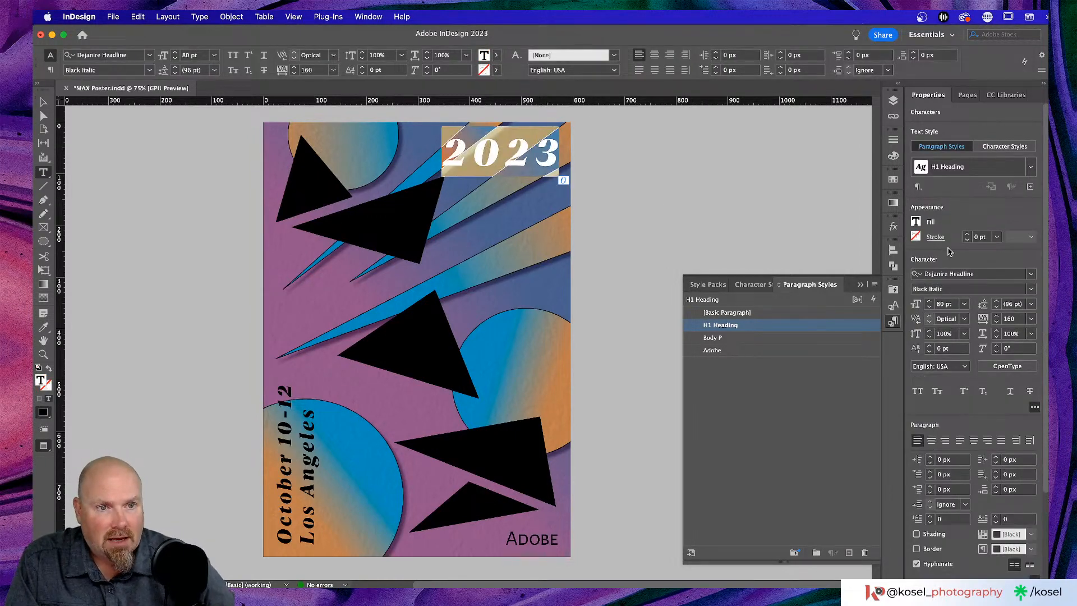
click(916, 221)
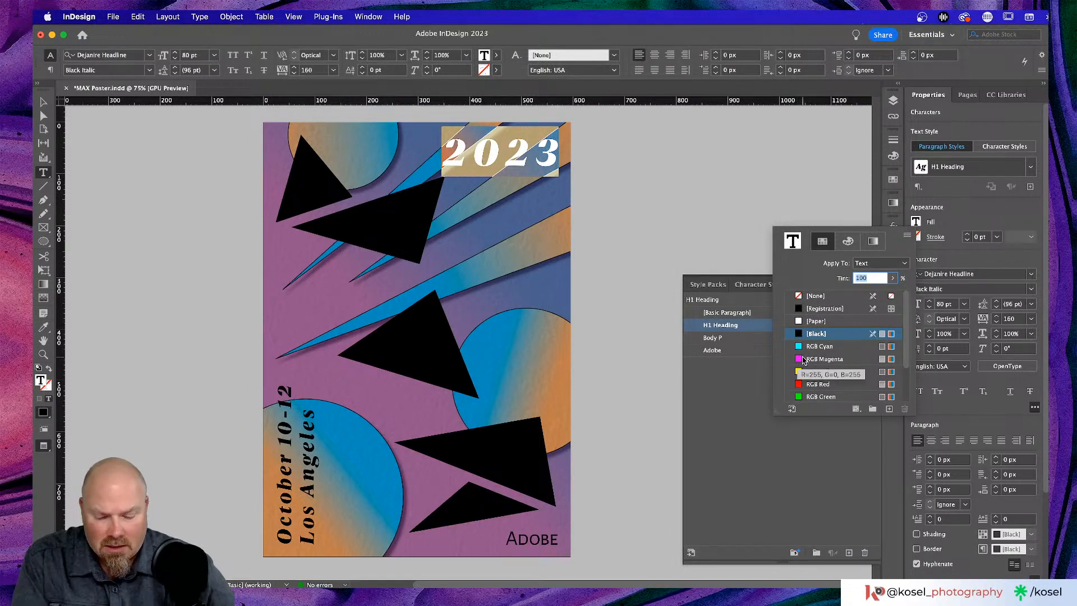
key(BackSpace)
text(ii)
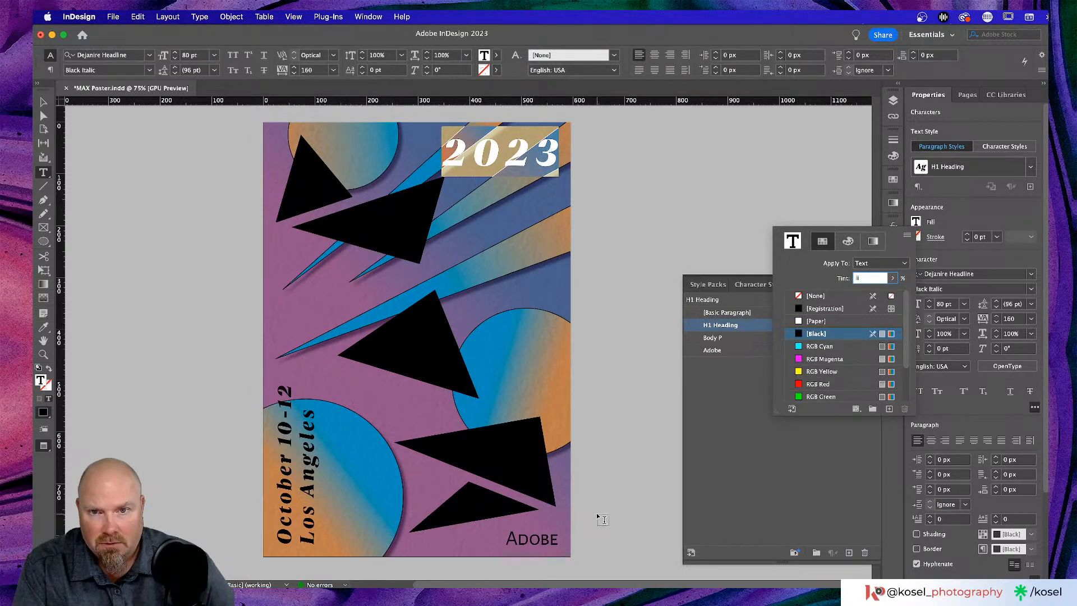
text(ii)
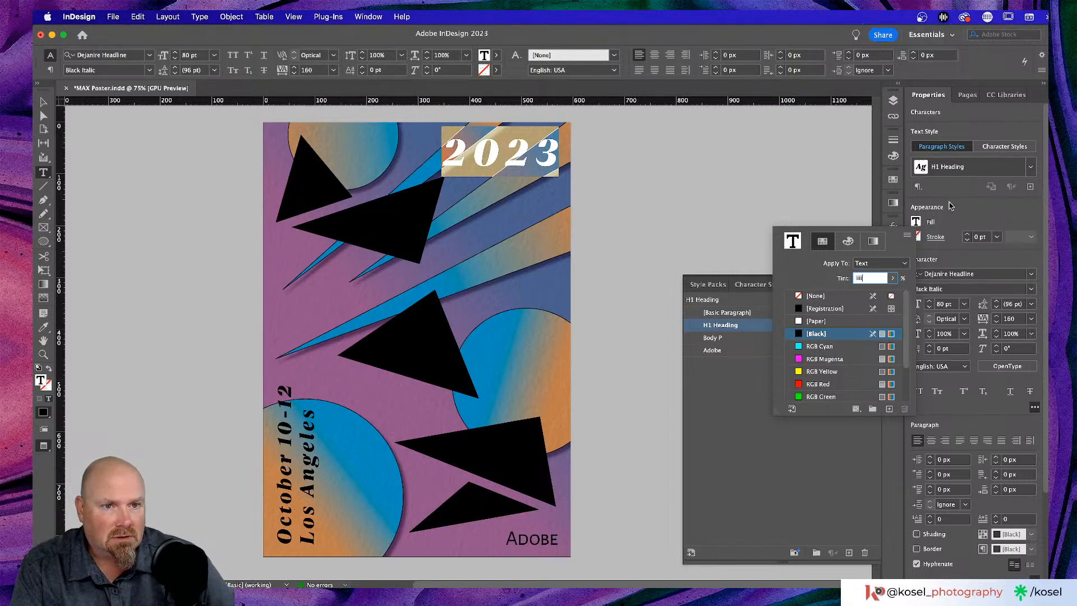
key(Escape)
text(i)
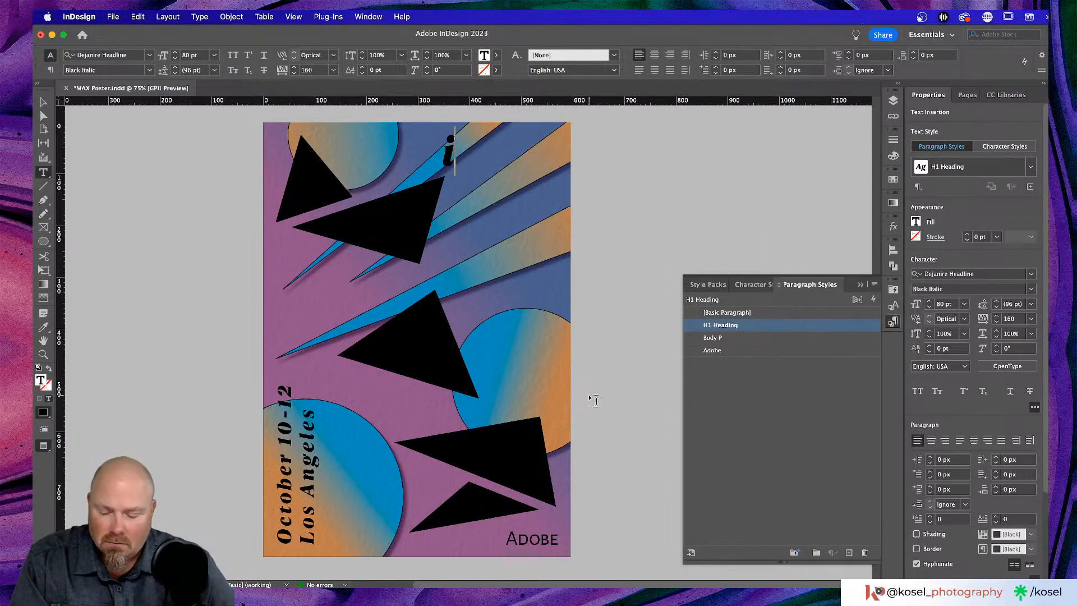
key(super+z)
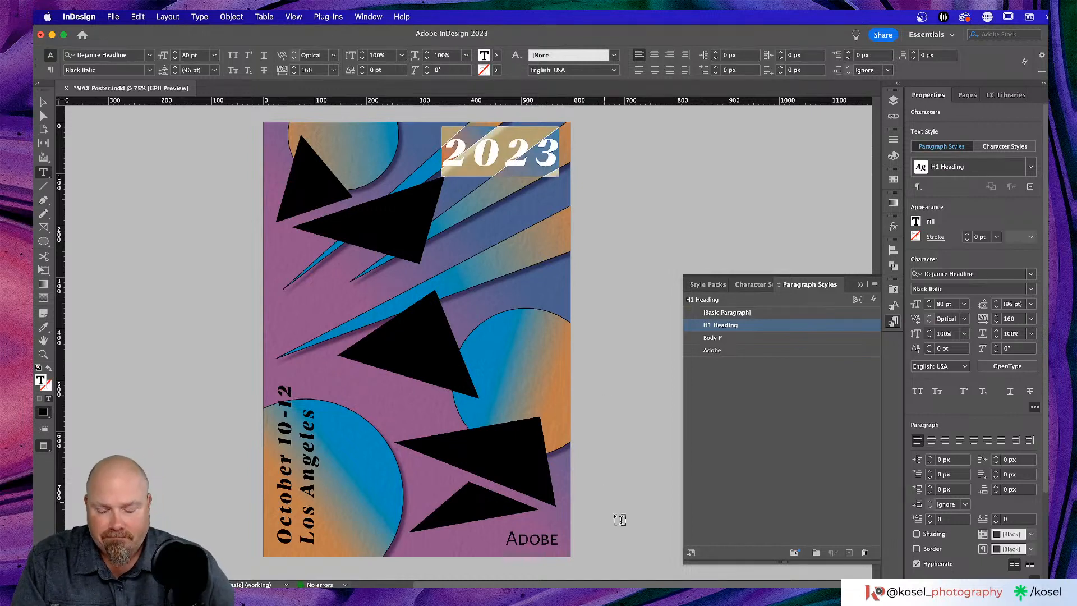
- Recolor the selected 2023 heading text by sampling the poster area beside the Adobe text with the Eyedropper, and clear the selection
click(43, 327)
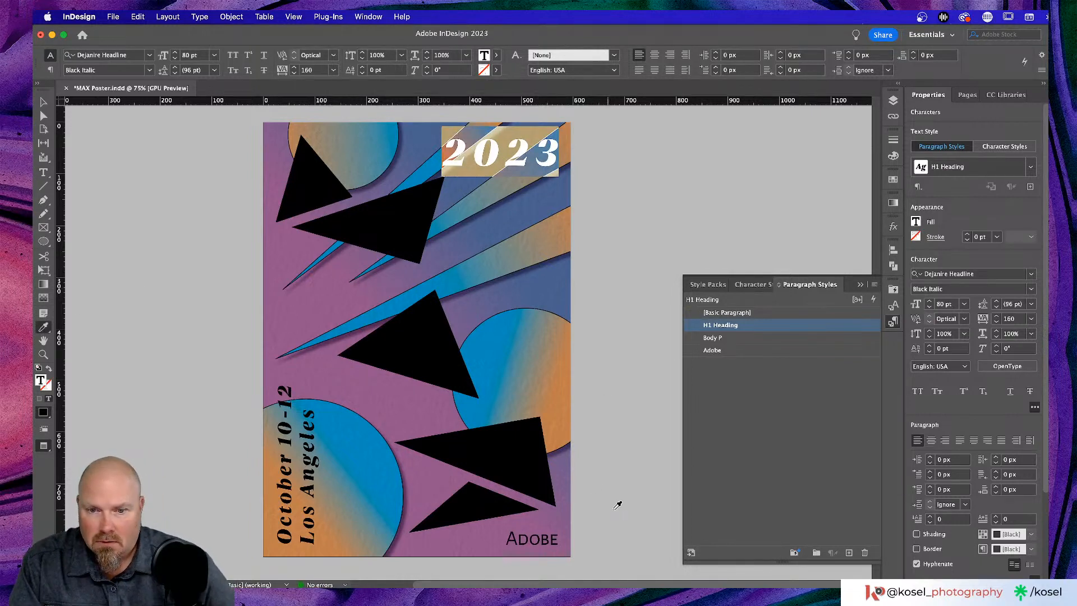
click(558, 514)
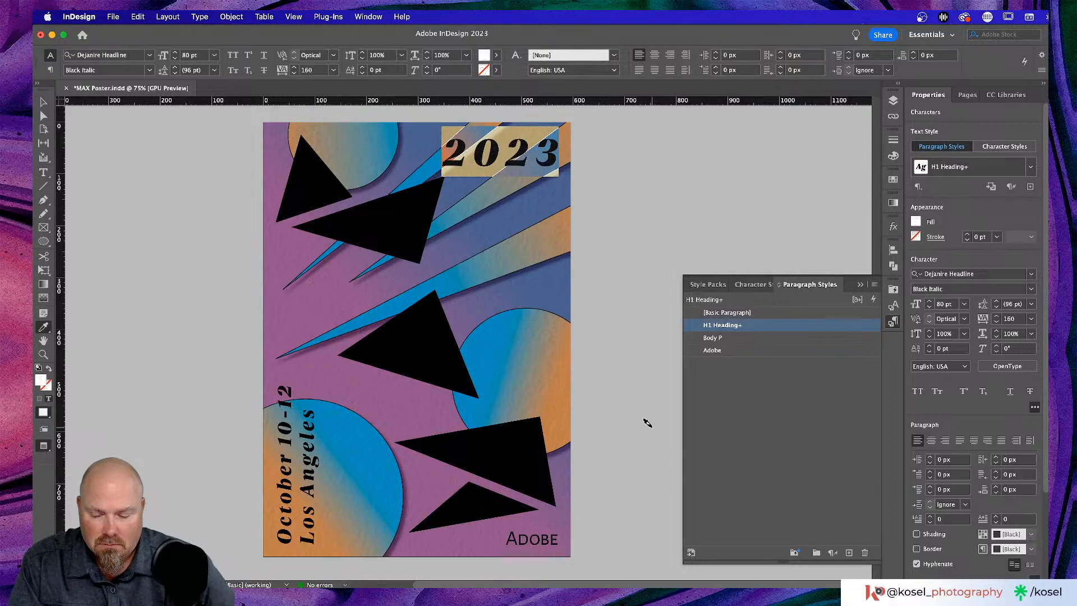
click(43, 101)
click(189, 203)
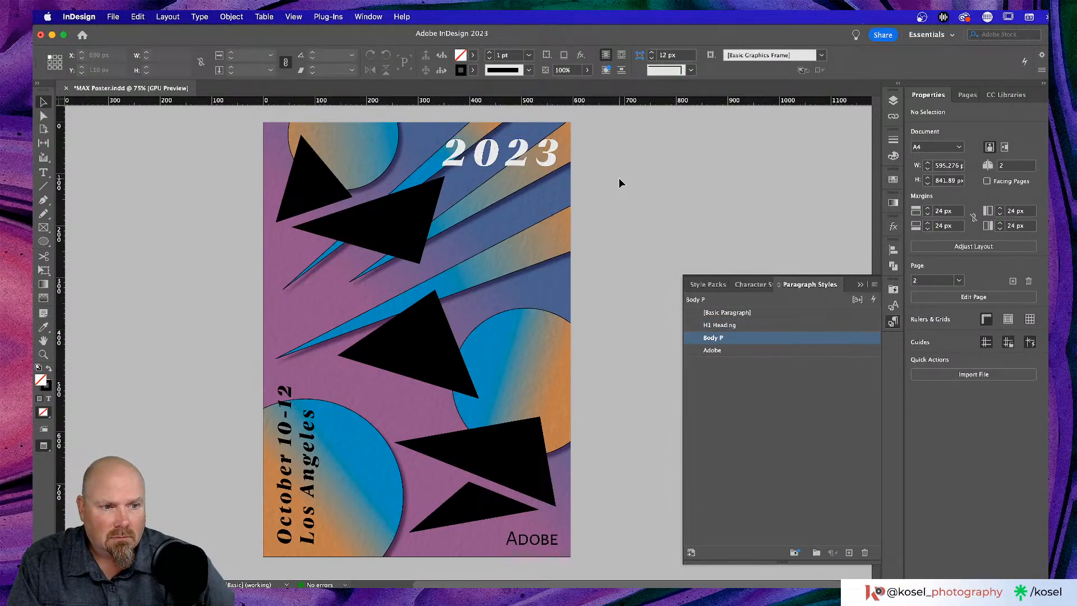
- Select the 2023 text frame and hide the Texture layer
click(516, 157)
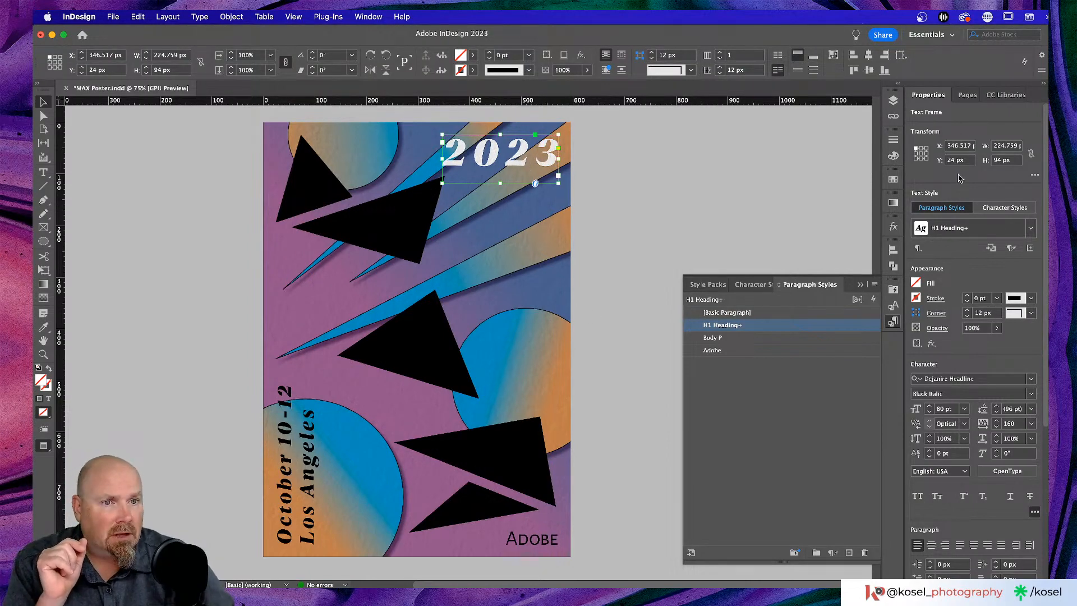
click(892, 101)
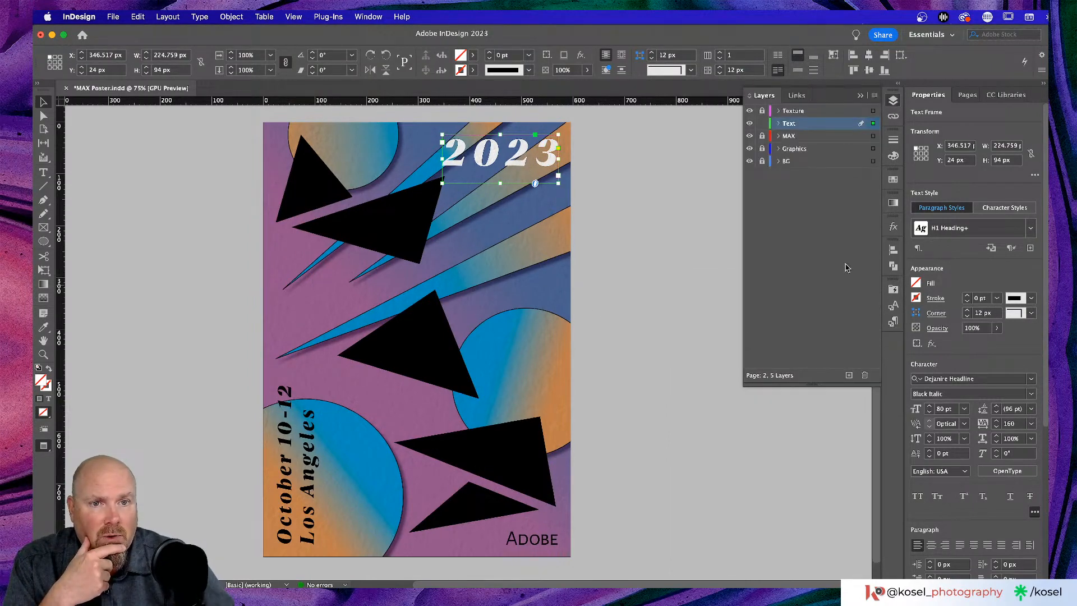
click(749, 111)
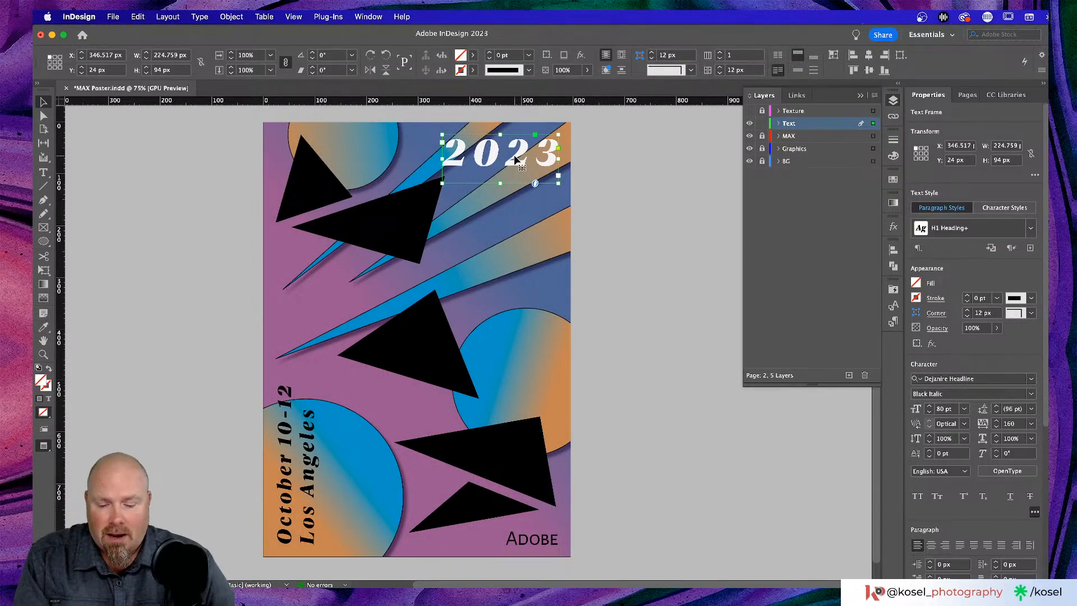
- Try sampling the poster's background gradient onto the 2023 text frame with the Eyedropper, and remove the frame's fill
key(i)
click(534, 522)
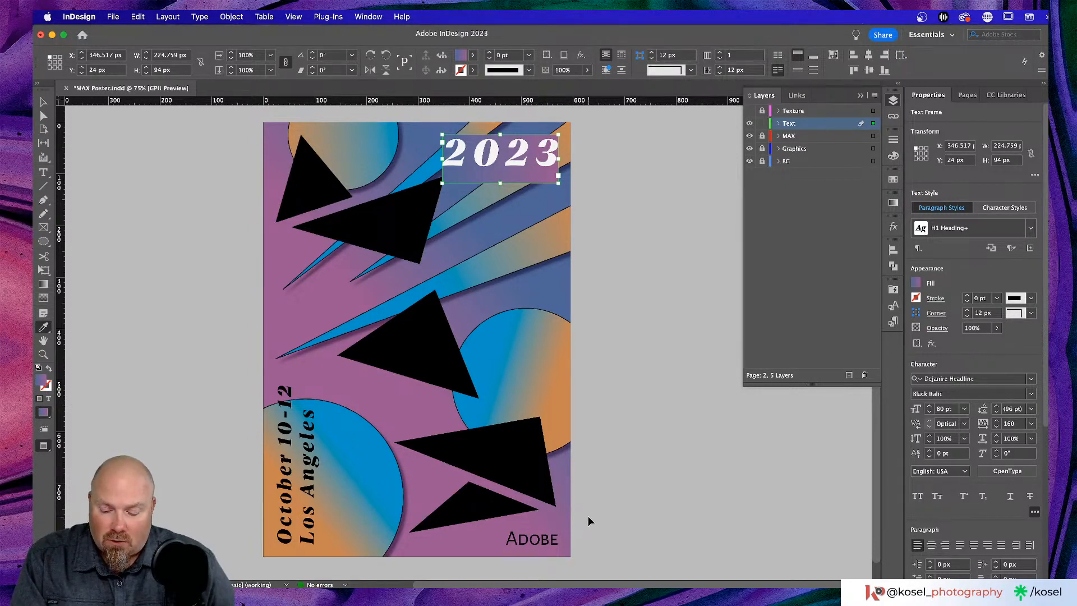
key(slash)
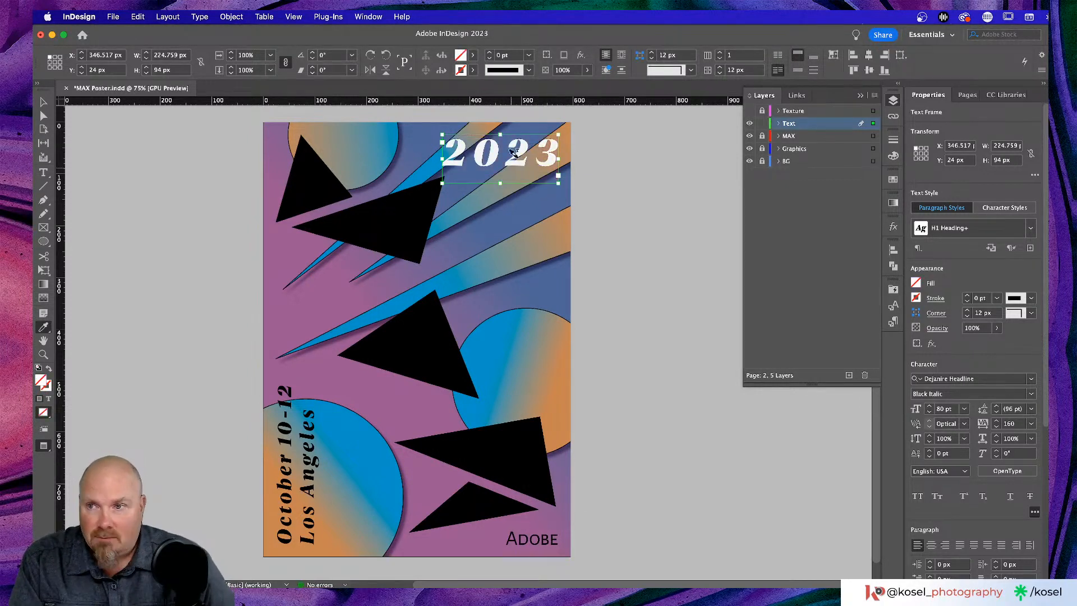
- Try recoloring the characters of the 2023 heading by sampling the purple background near the Adobe text, and deselect the frame
double_click(508, 160)
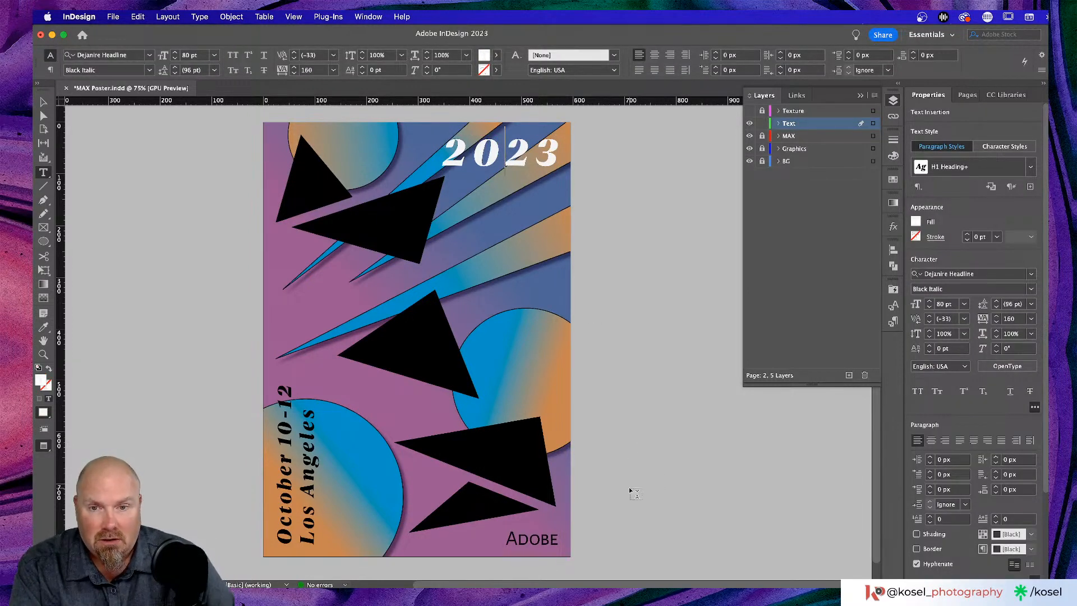
key(super+a)
key(BackSpace)
key(super+z)
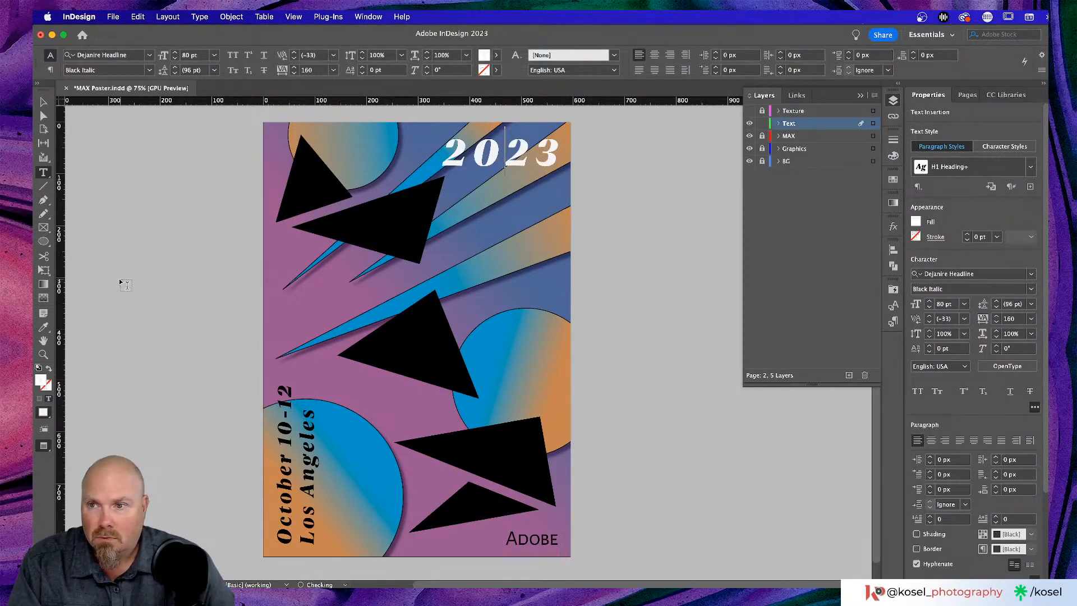
click(41, 330)
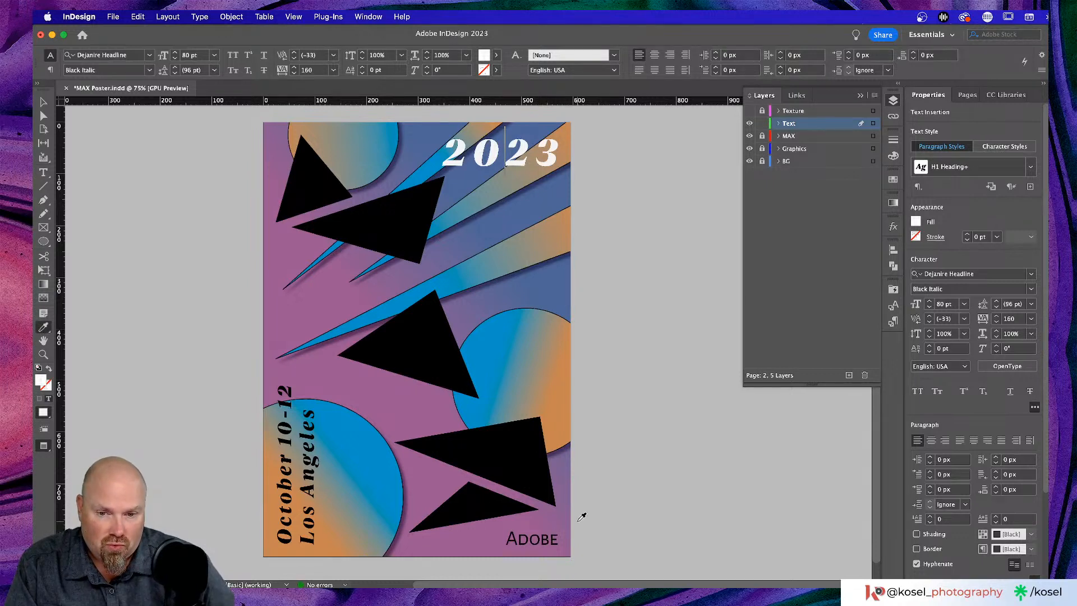
click(547, 524)
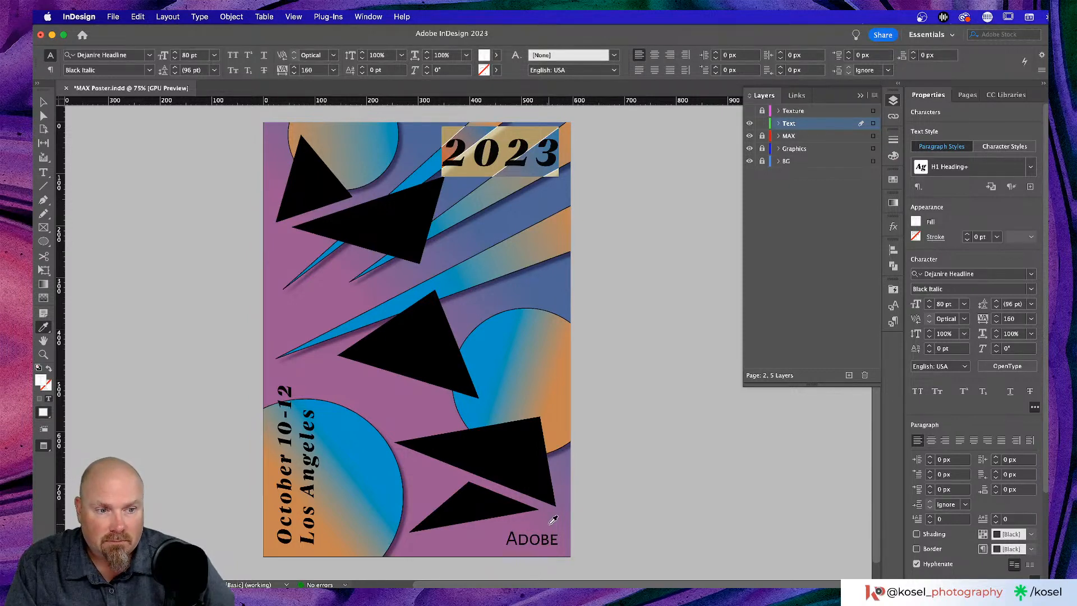
key(Escape)
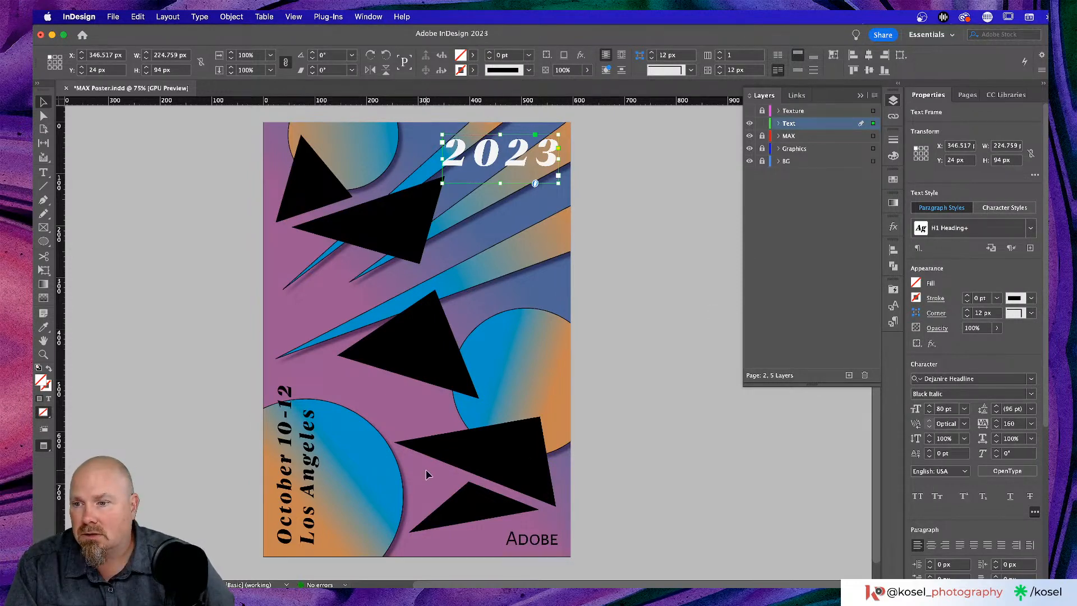
click(105, 366)
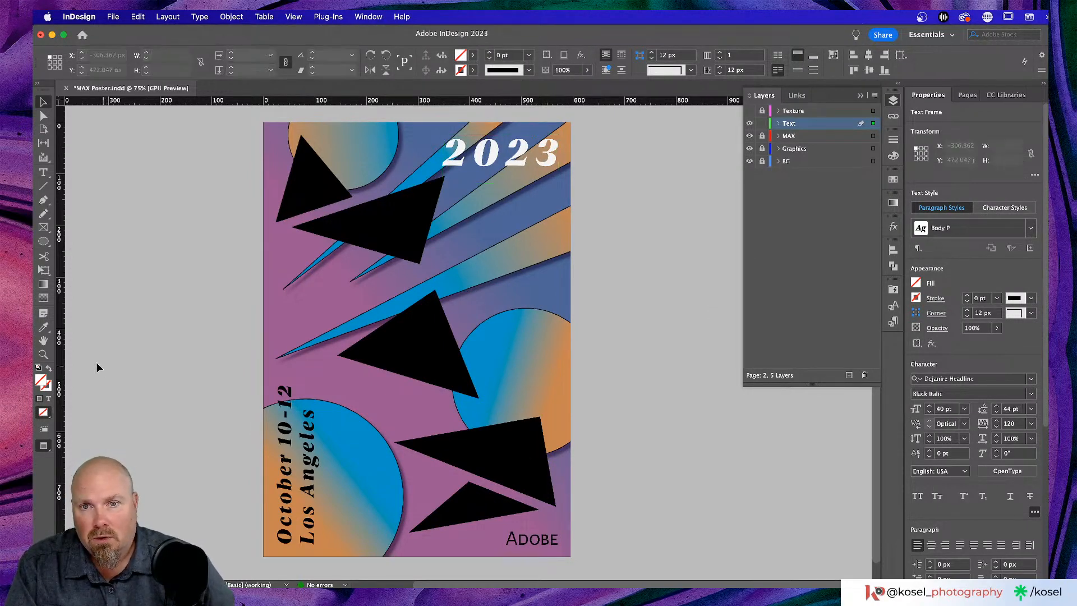
- Open the Color Picker for the fill, try sampling a color outside the dialog, and deny the screen recording request
double_click(46, 382)
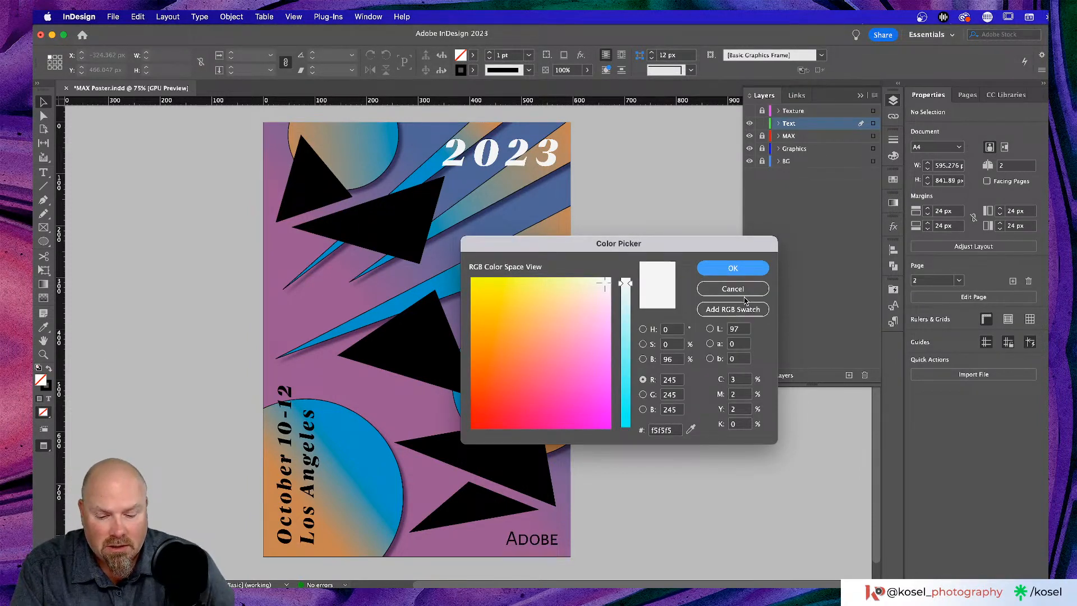
click(690, 429)
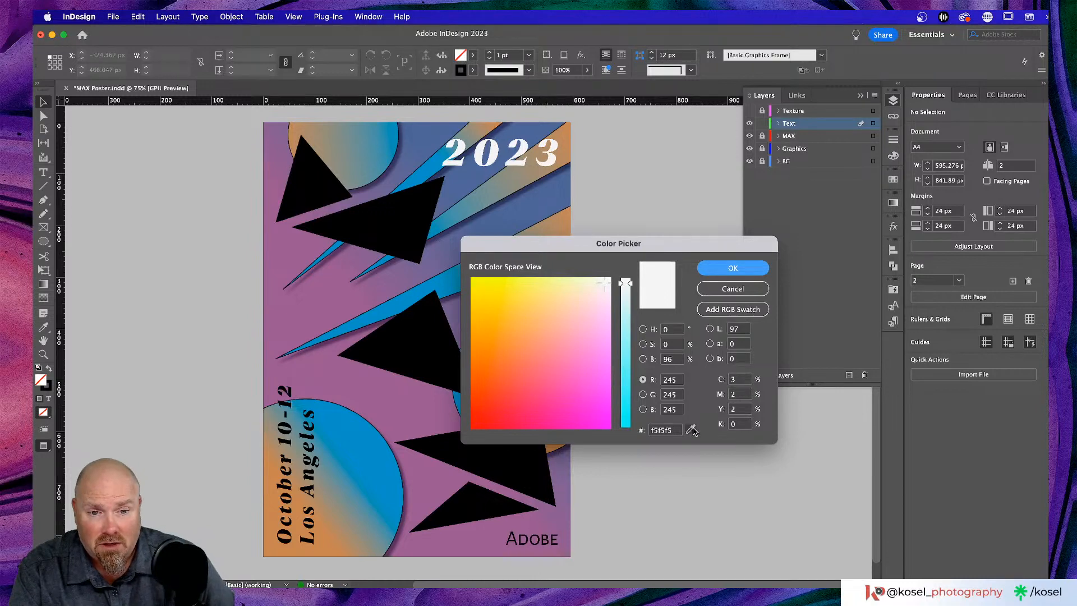
click(584, 541)
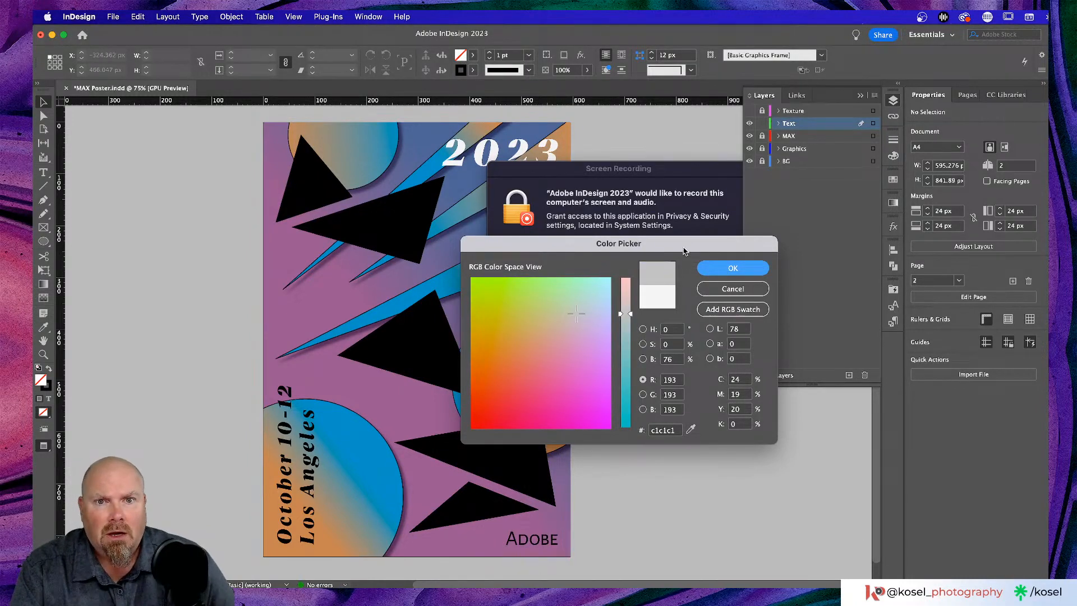
drag(676, 248, 620, 351)
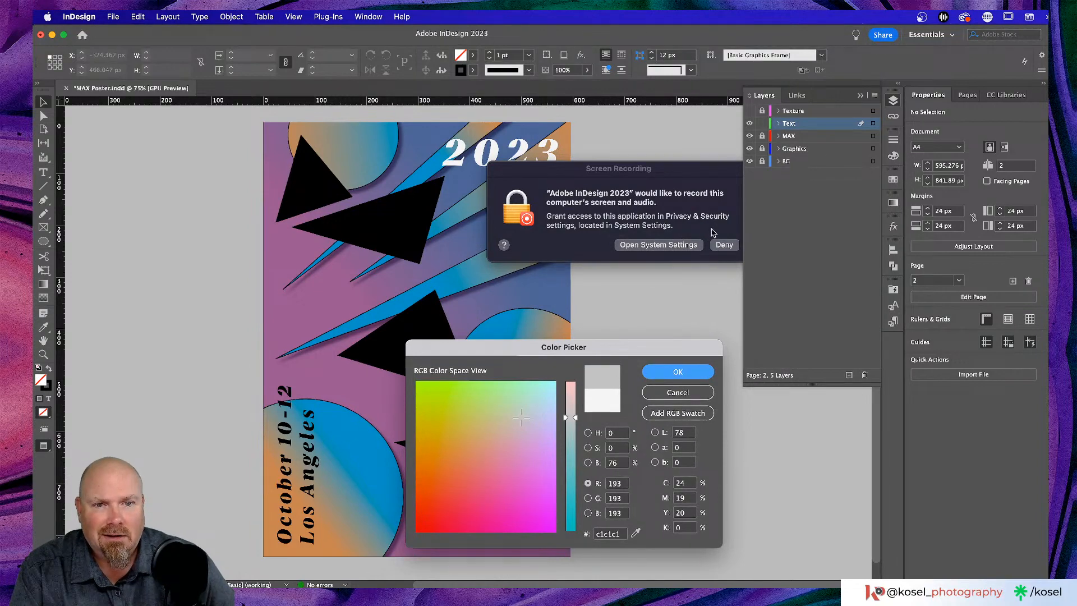
click(724, 245)
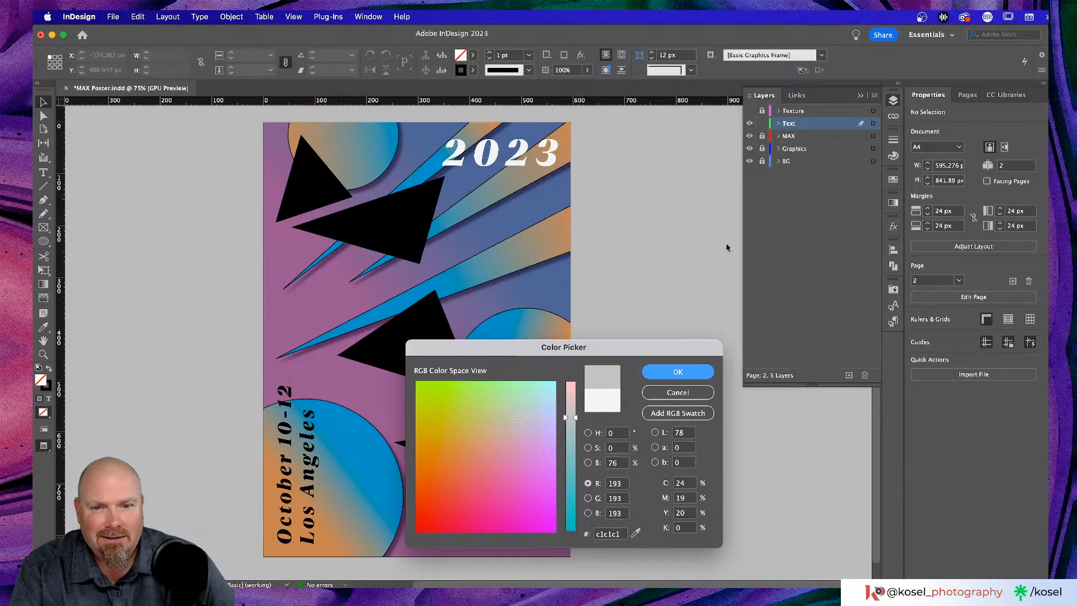
- Sample the poster's purple (R 138, G 89, B 142) into the Color Picker, add it as an RGB swatch, and accept the color
drag(656, 357, 837, 151)
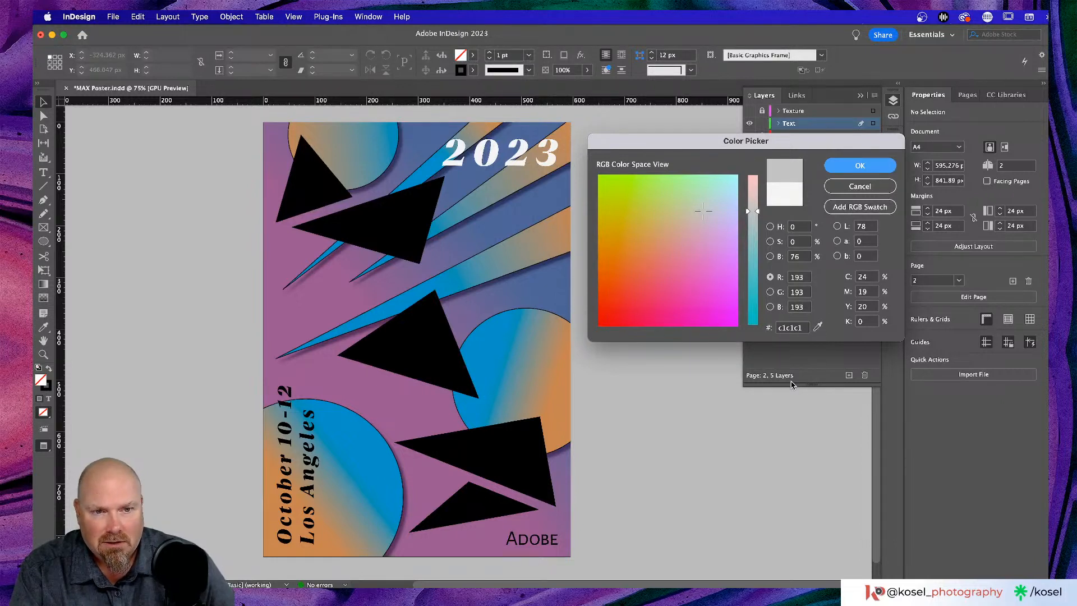
click(817, 327)
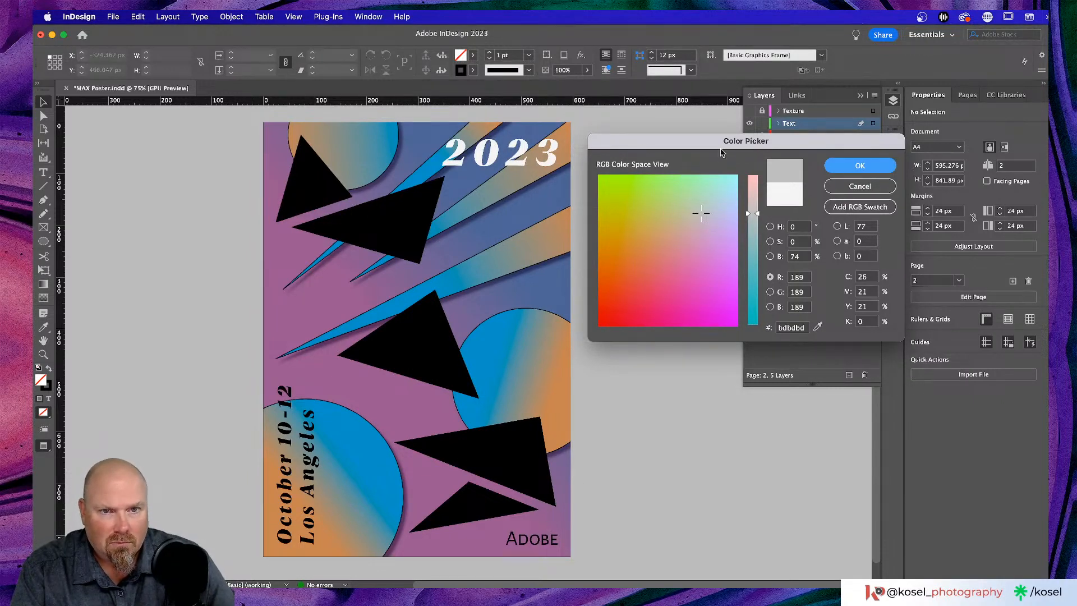
drag(718, 145, 411, 142)
drag(511, 323, 482, 550)
click(563, 204)
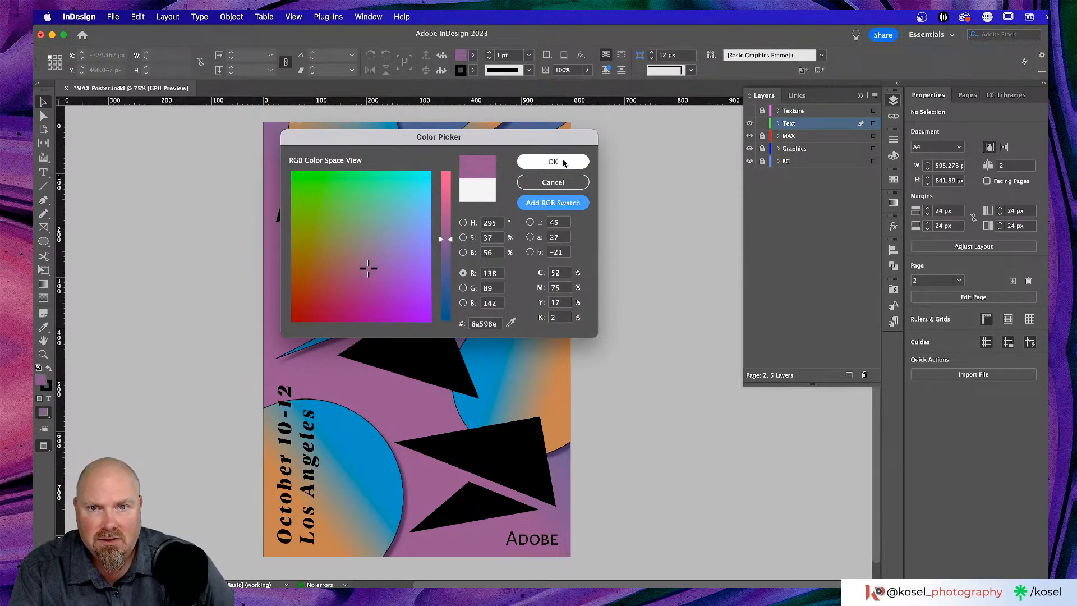
click(559, 162)
- Select all of the 2023 heading's characters and choose the Bolts gradient swatch as their fill
click(520, 160)
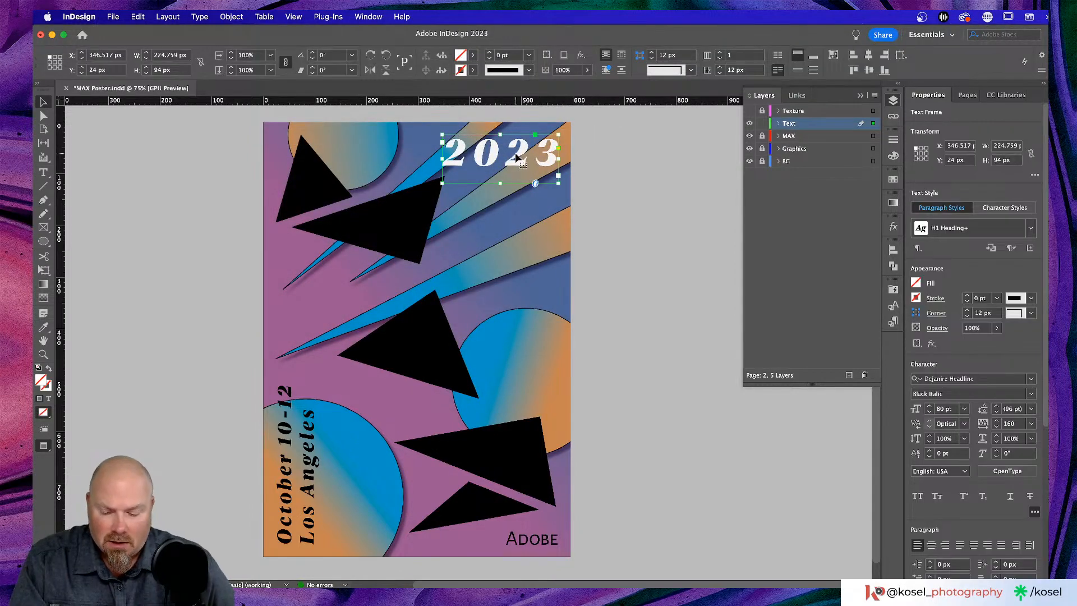
double_click(505, 160)
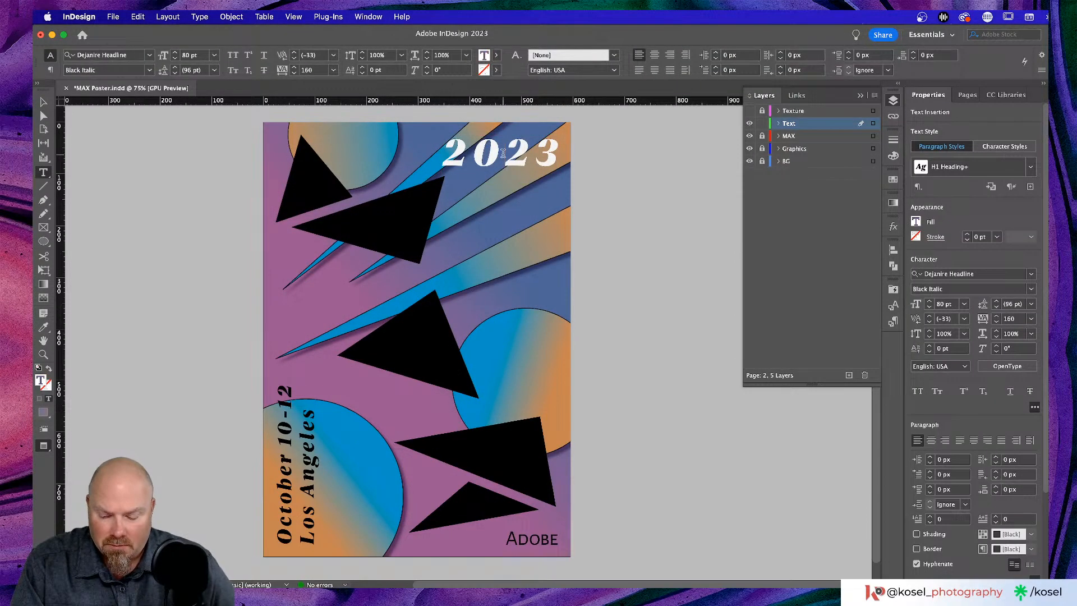
key(super+a)
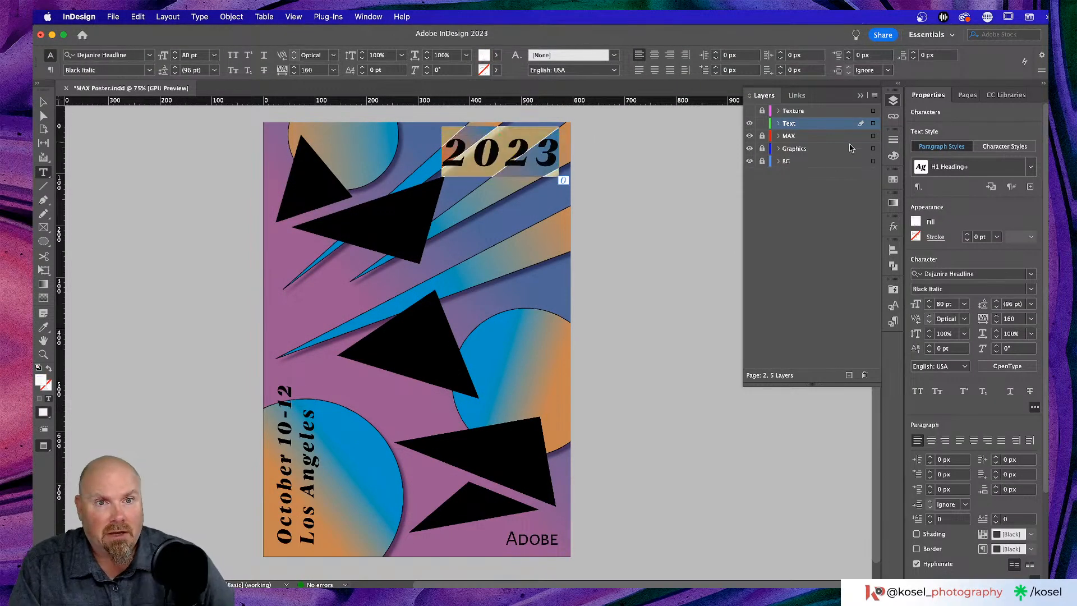
click(892, 180)
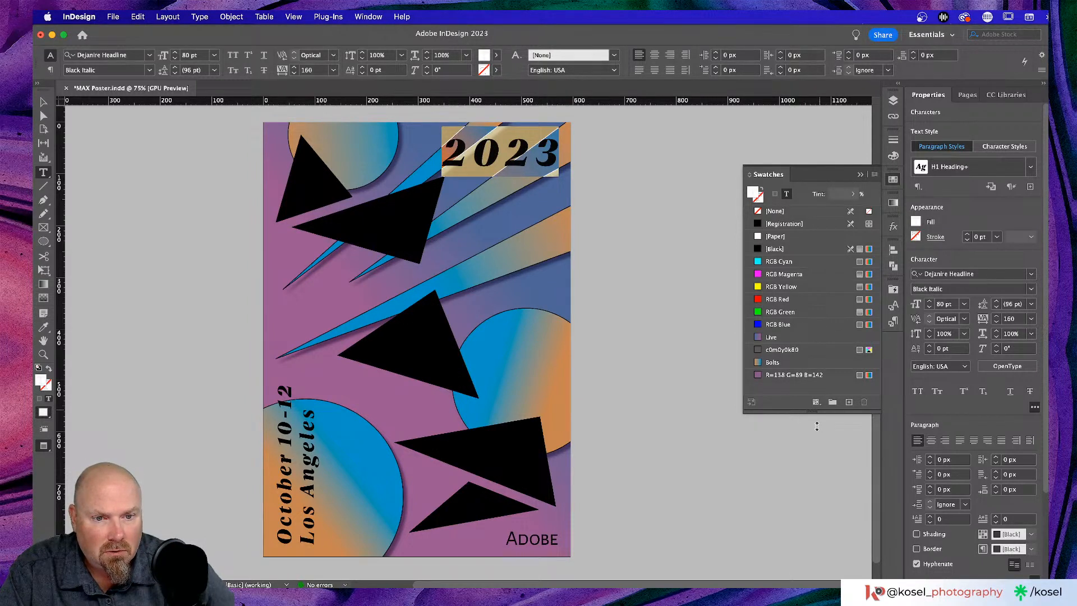
drag(816, 420, 820, 470)
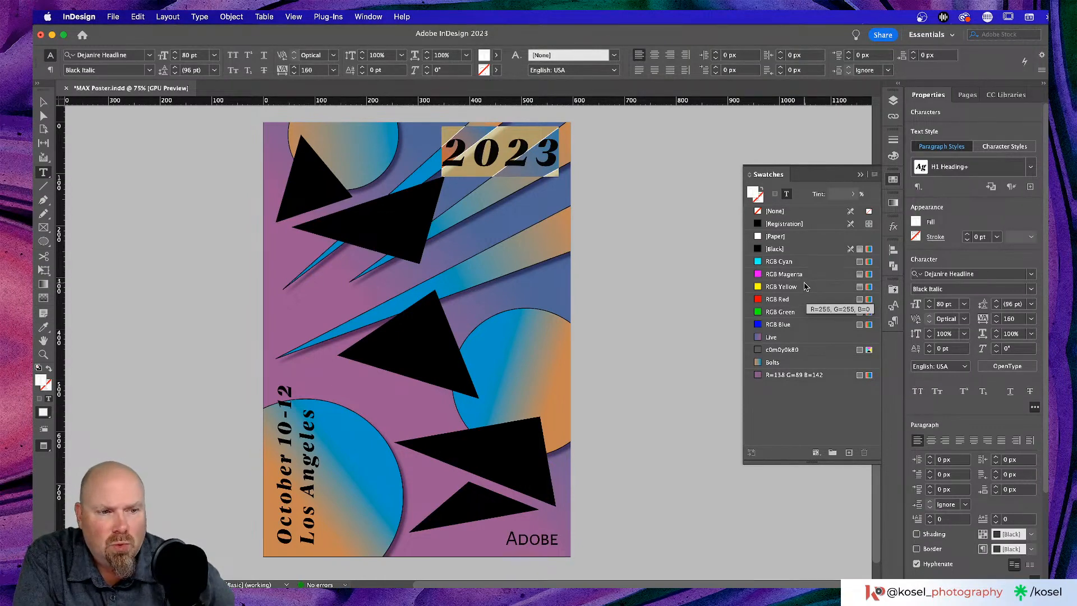
click(769, 364)
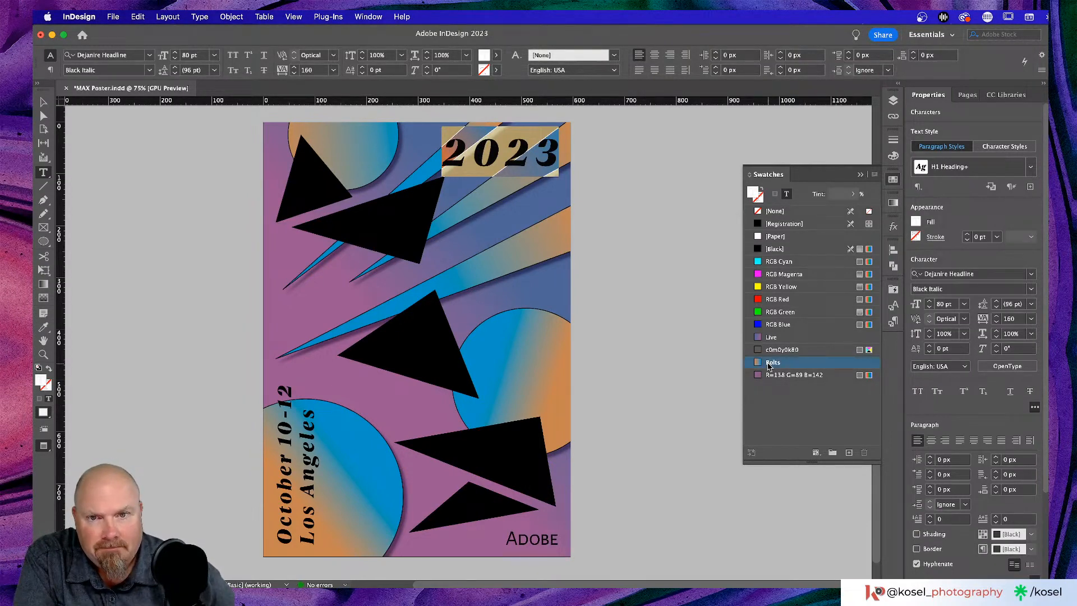
- Fill the 2023 heading's selected characters with the Live gradient swatch and leave text editing
click(772, 337)
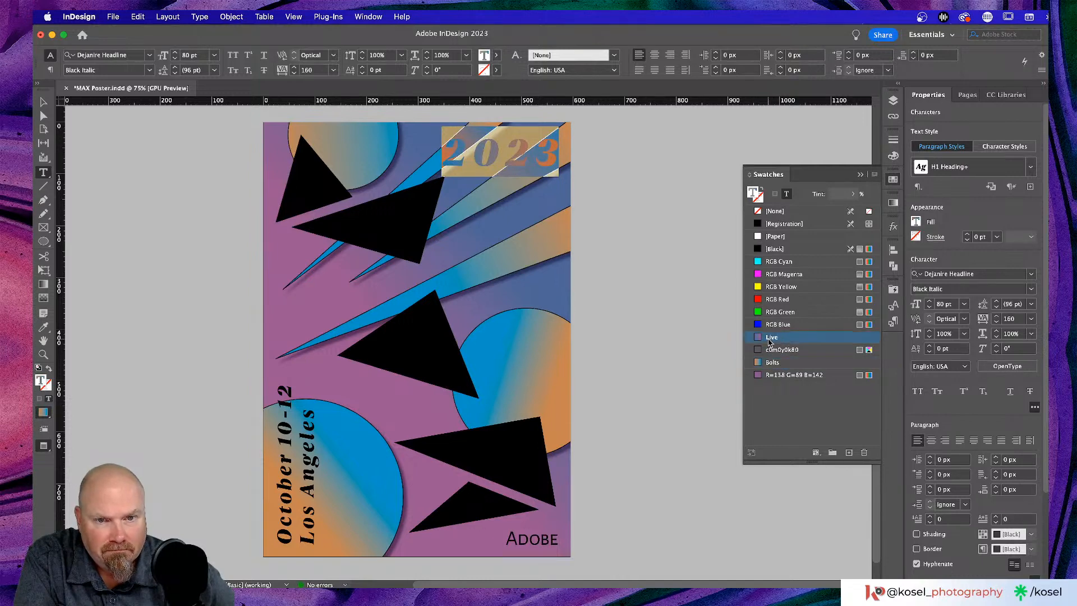
key(Escape)
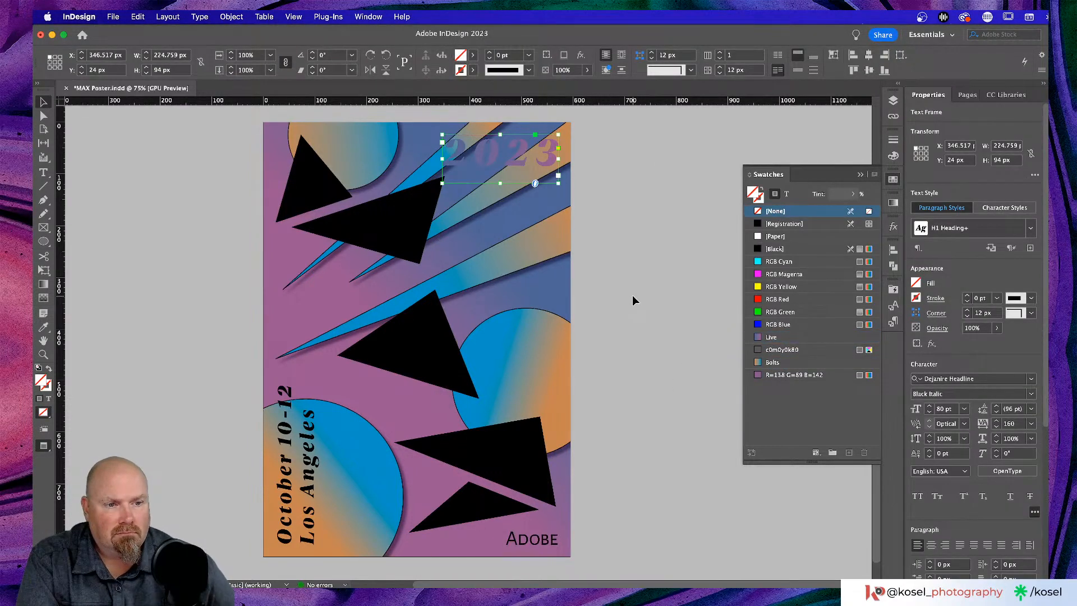
- Try [Black] and [Paper] as fills for the 2023 heading's frame, and undo the frame fill changes
click(775, 250)
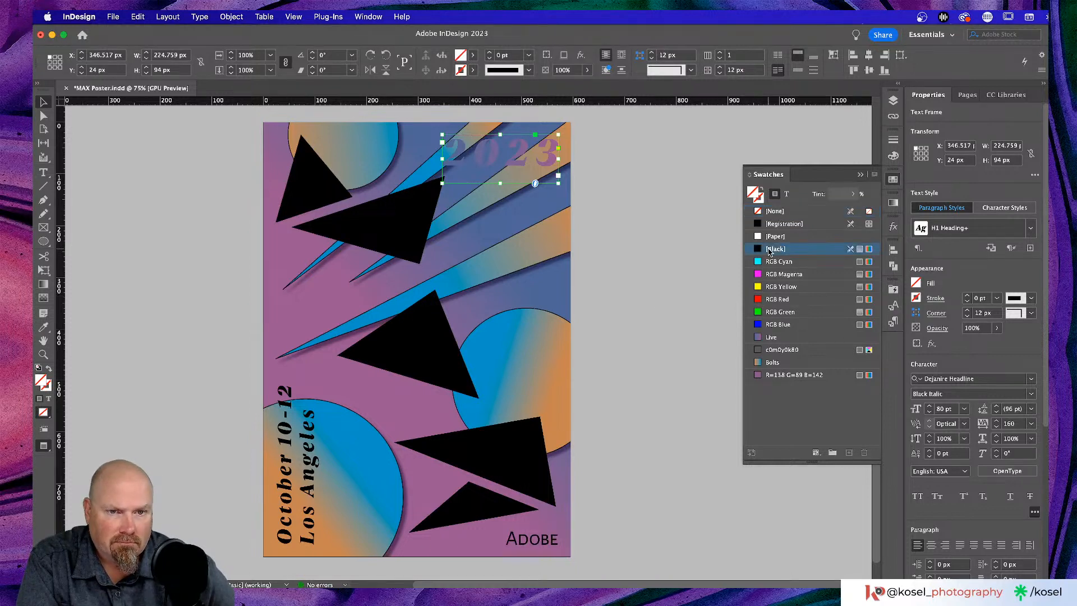
click(776, 237)
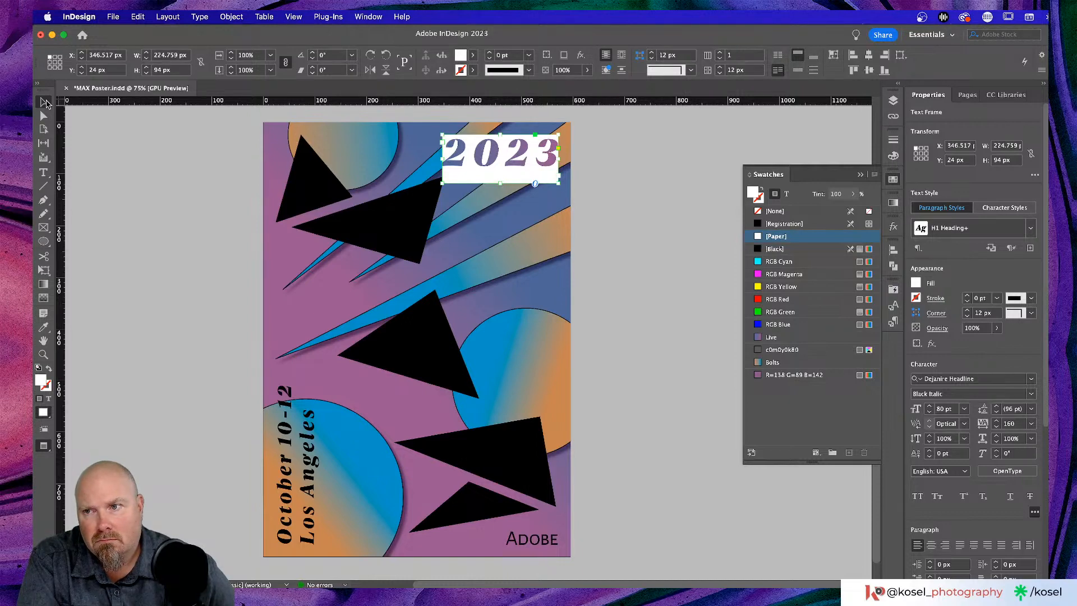
click(108, 183)
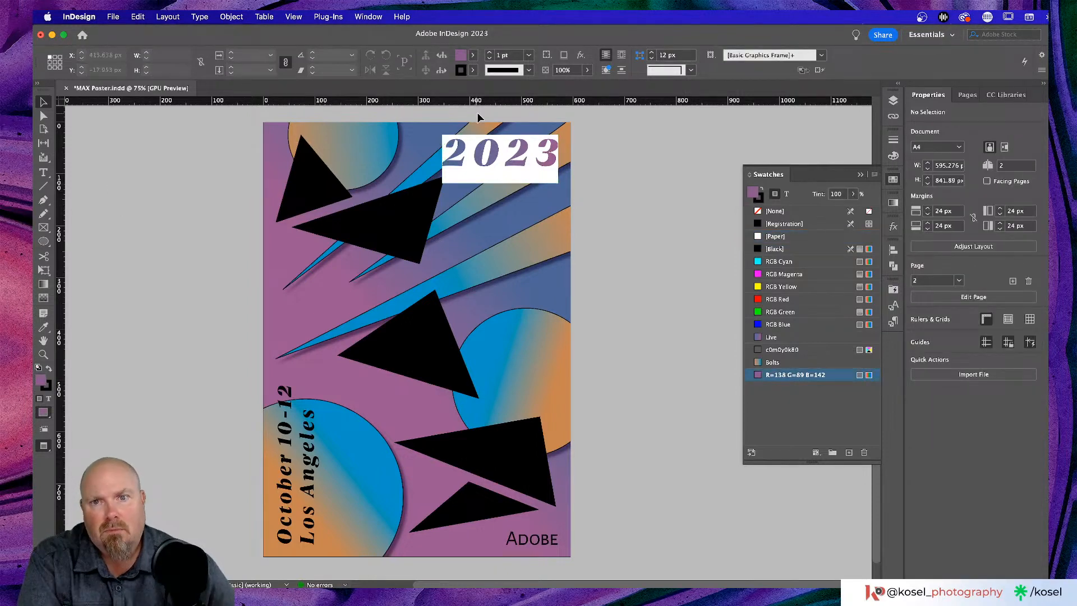
click(522, 157)
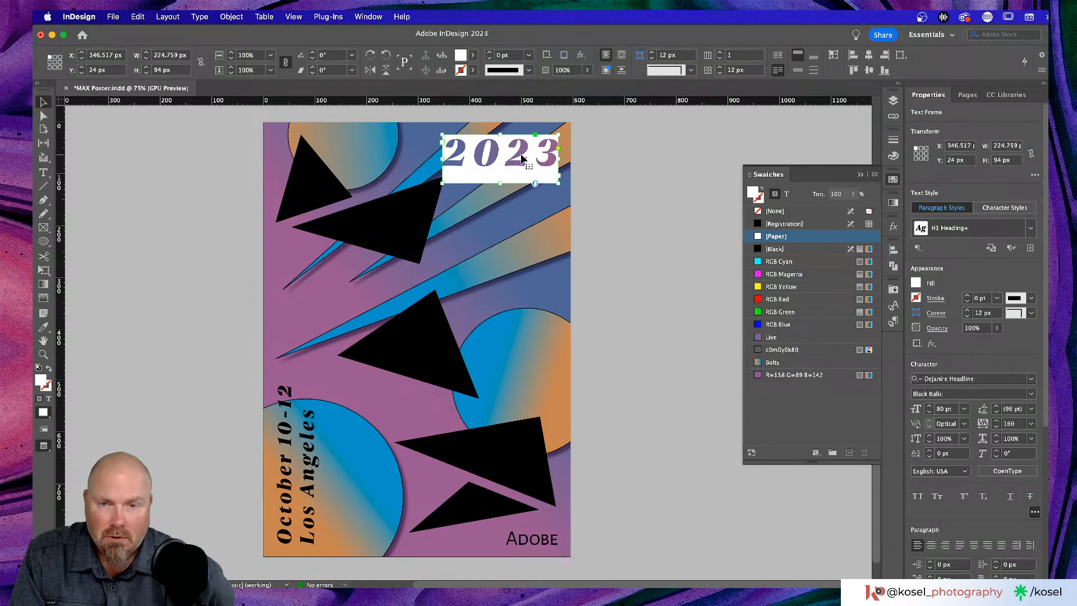
key(super+z)
key(super+z)
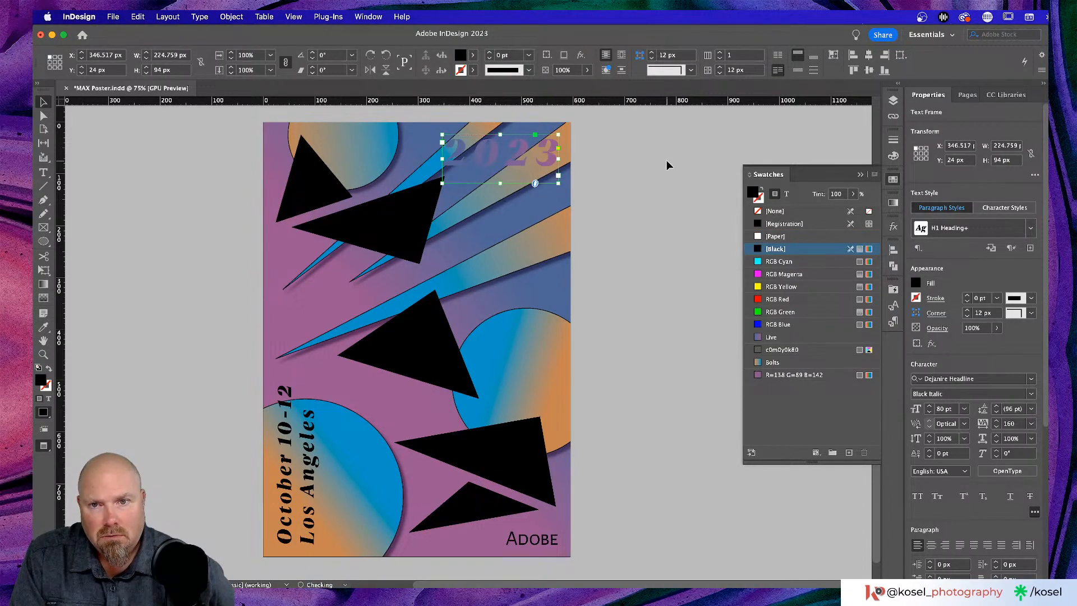
- Select all of the 2023 heading's characters, fill them with the R=138 G=89 B=142 purple swatch, and deselect the frame
double_click(537, 162)
key(super+a)
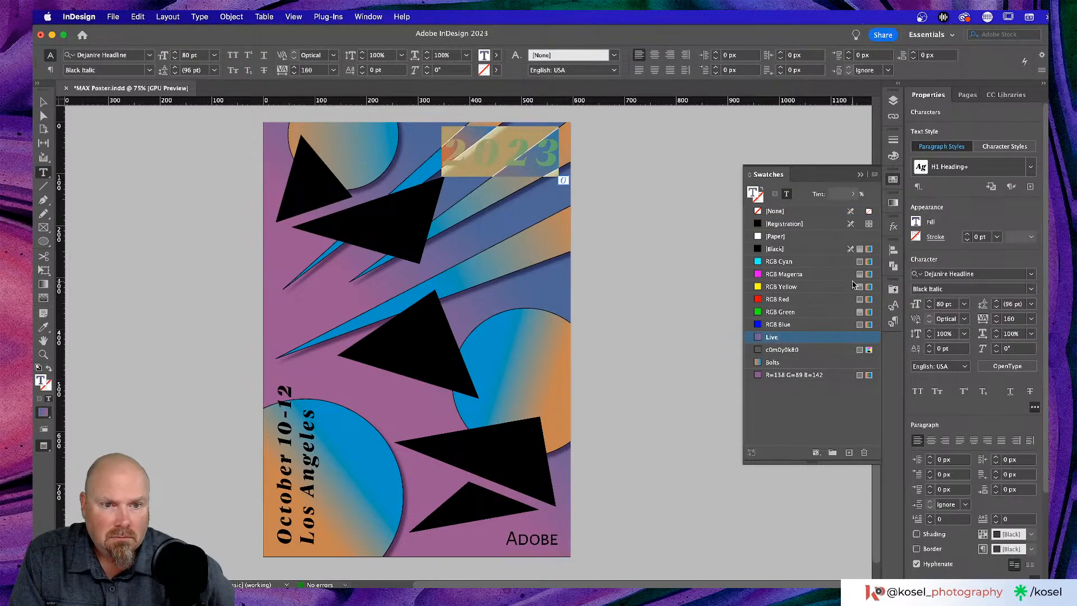
click(760, 375)
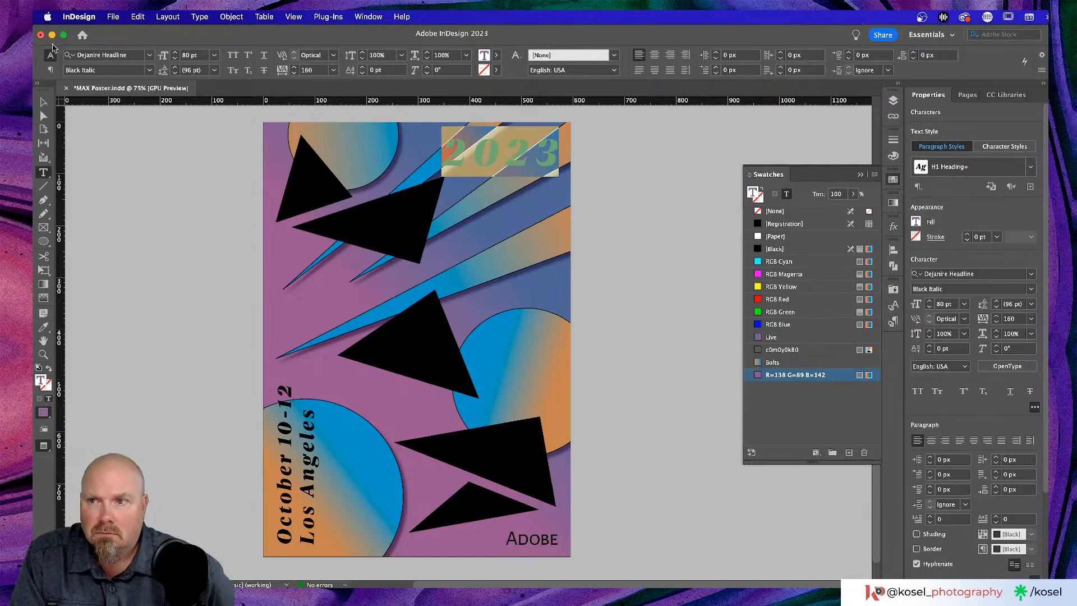
click(43, 101)
click(109, 227)
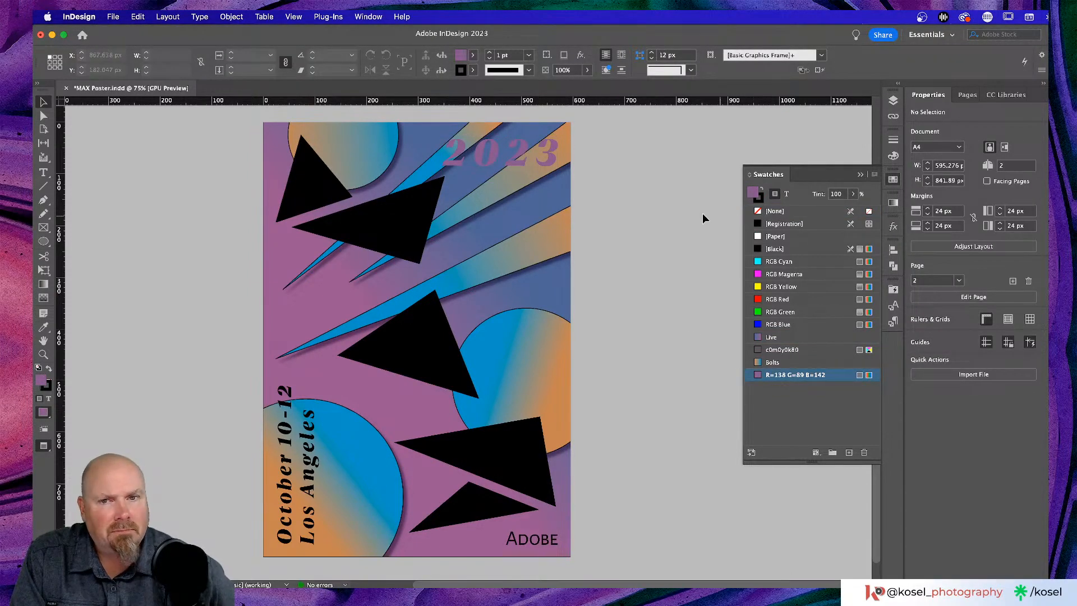
- Reselect all the characters of the 2023 heading and apply the Live gradient swatch as their fill
click(504, 147)
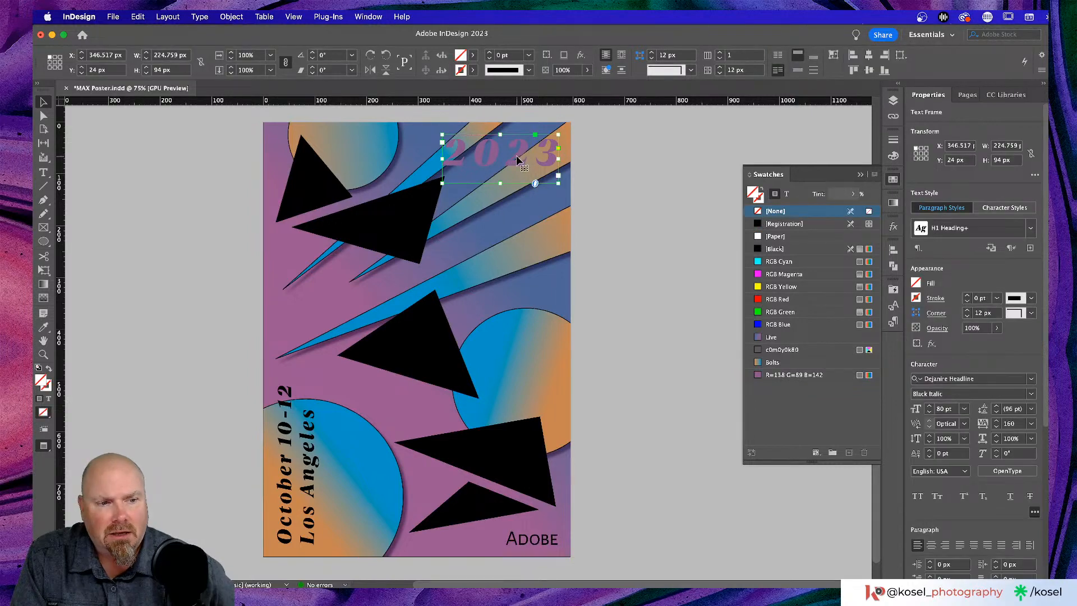
double_click(520, 160)
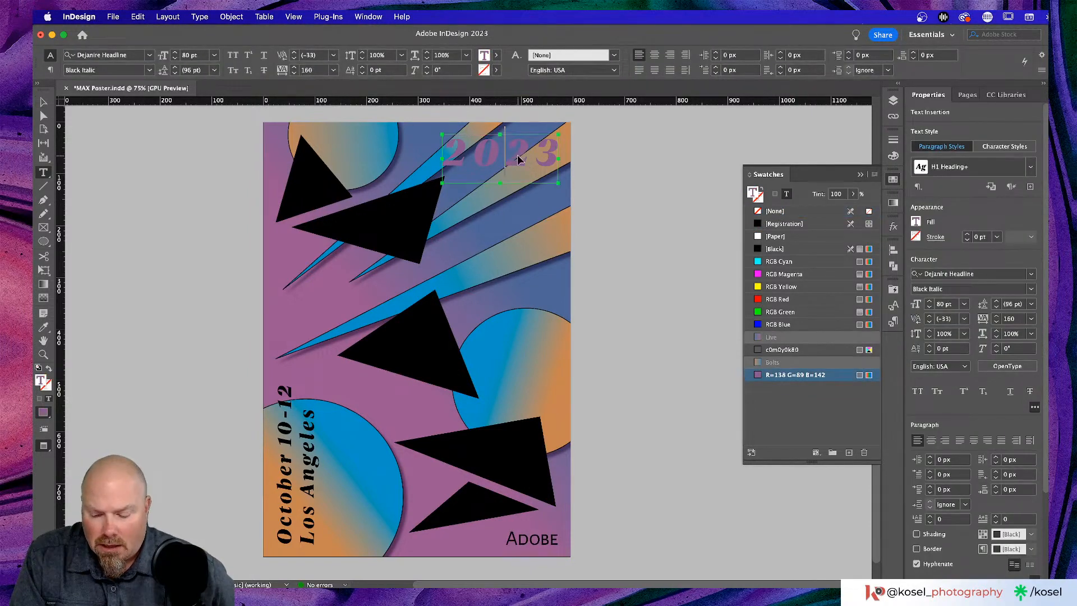
double_click(520, 159)
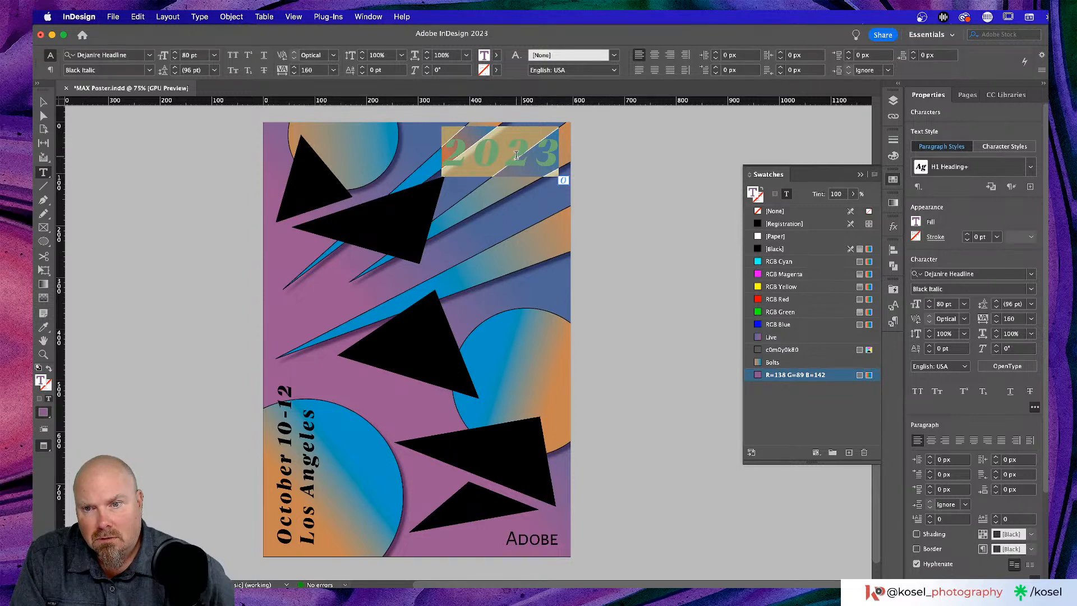
click(761, 338)
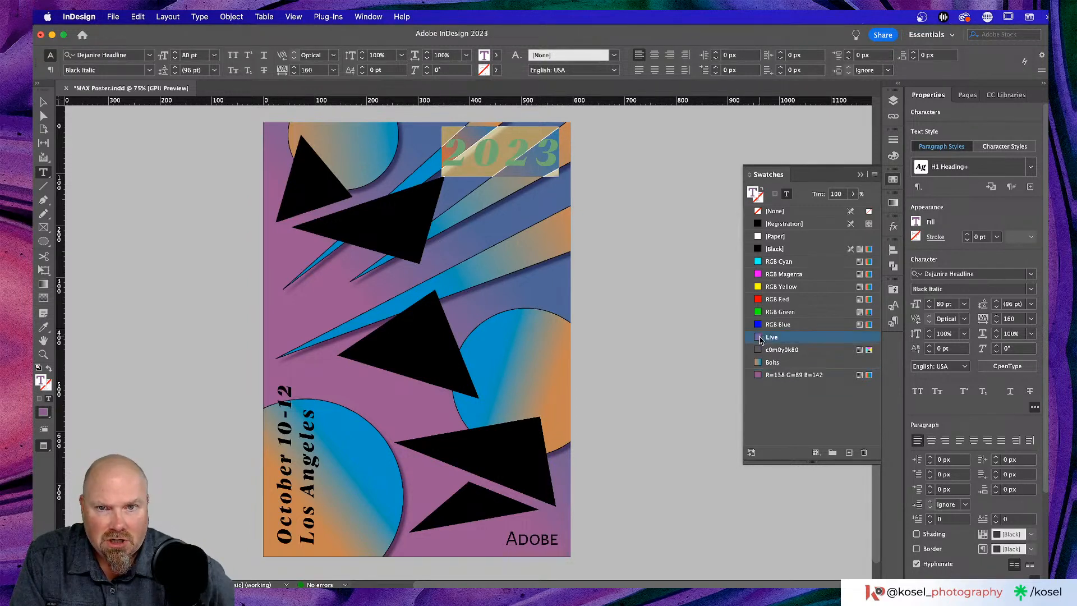
click(43, 104)
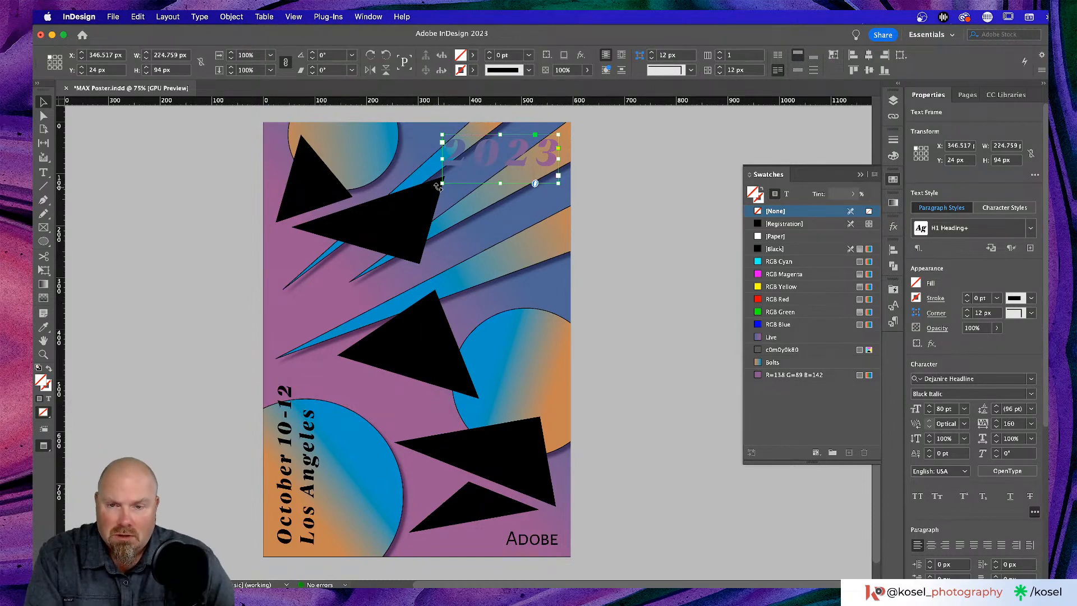
- Rotate the 2023 text frame 90°, reduce its height to 60 px, and place it in the page's top-right margin corner
key(w)
drag(440, 189, 551, 261)
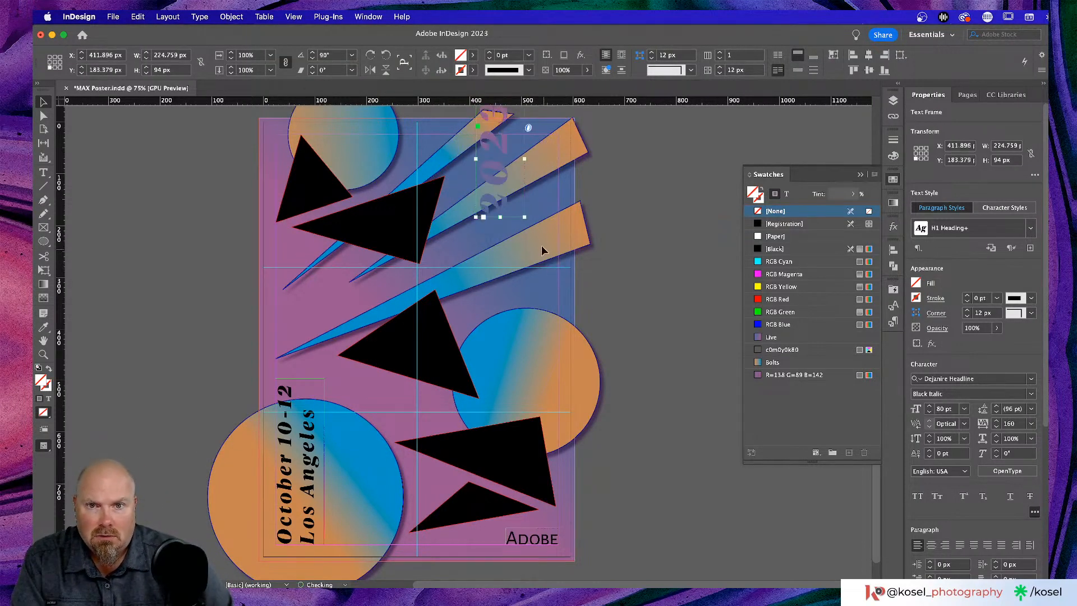
drag(501, 152, 545, 201)
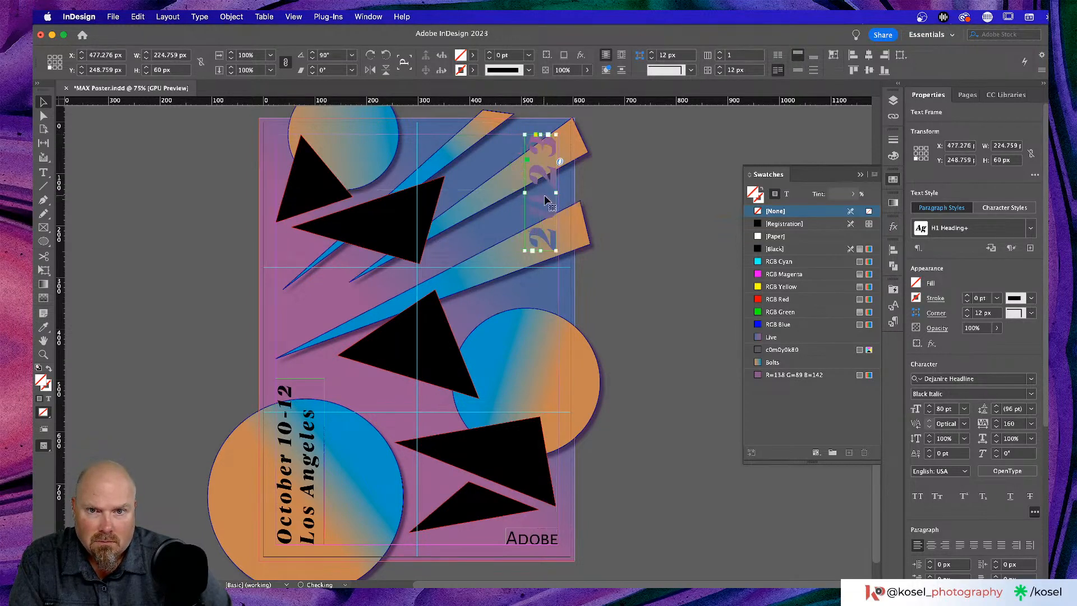
click(630, 186)
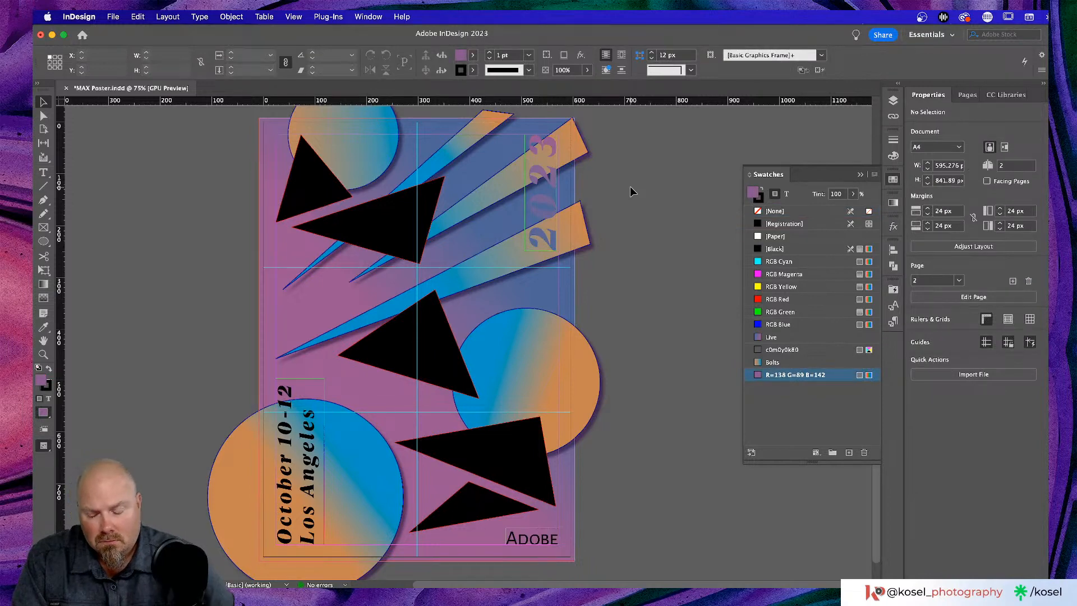
key(w)
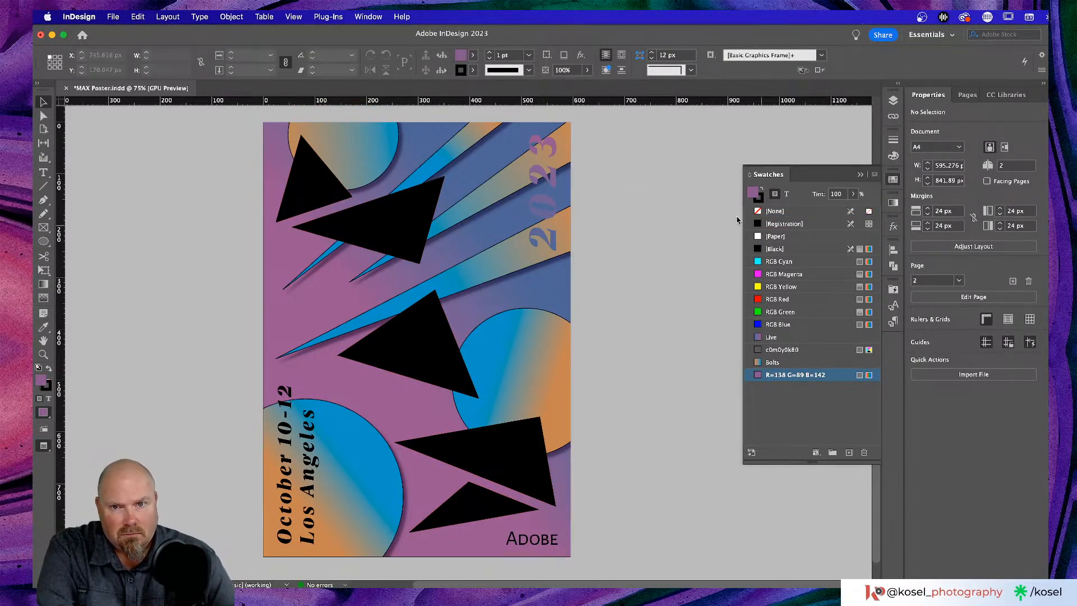
- Fill all the characters of the vertical 2023 heading with the [Black] swatch and deselect the frame
double_click(545, 183)
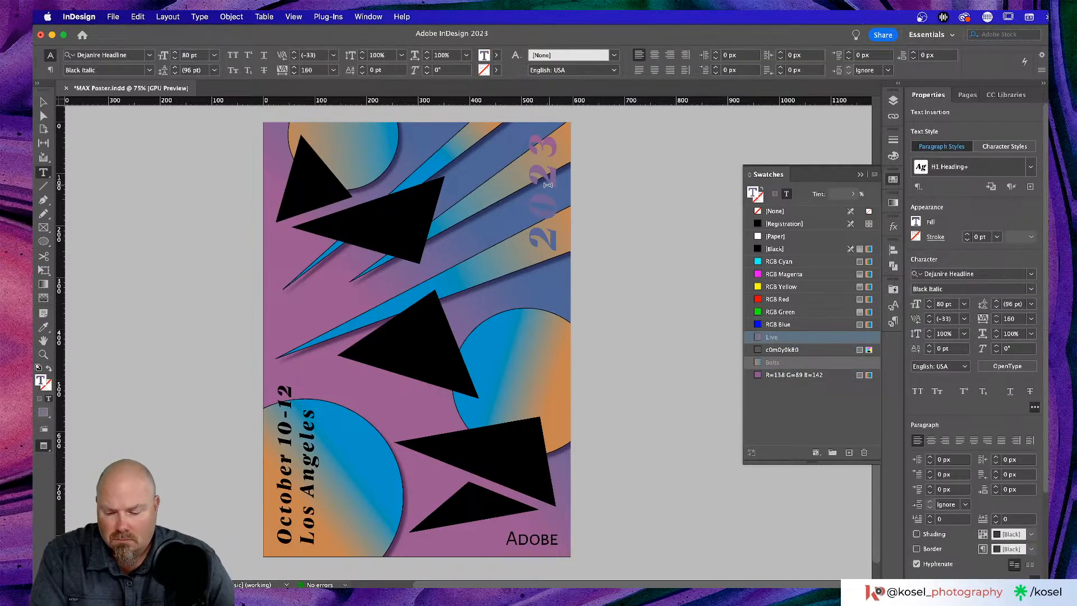
double_click(547, 185)
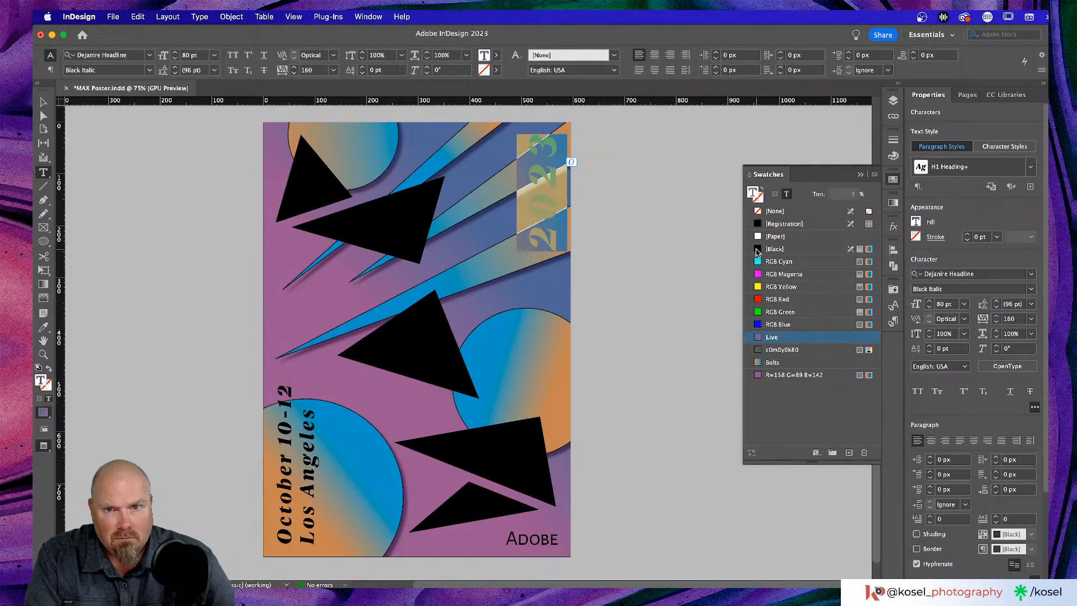
click(757, 249)
click(44, 104)
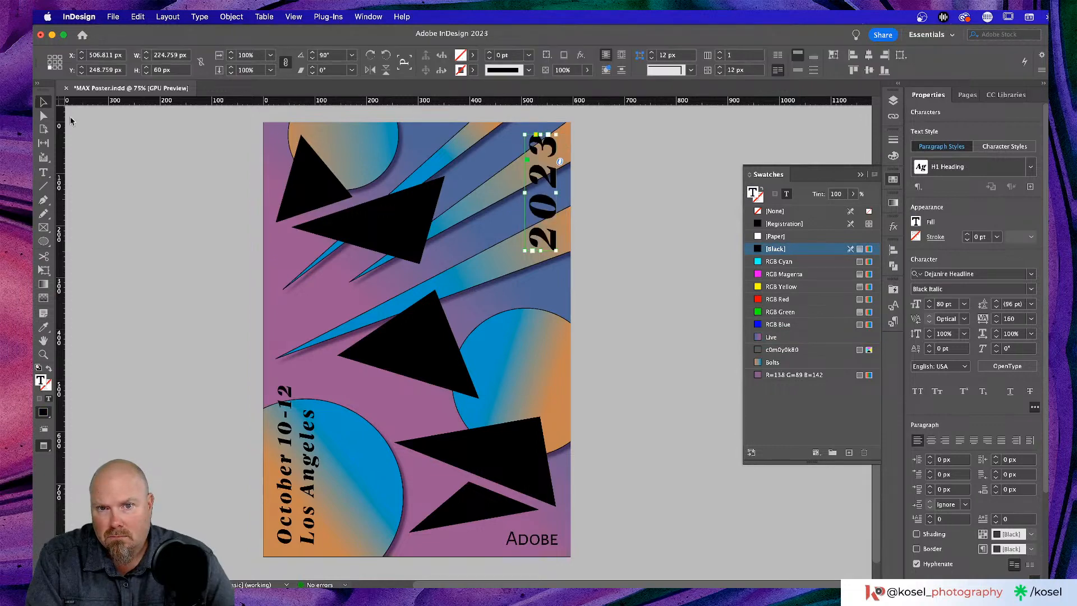
click(665, 229)
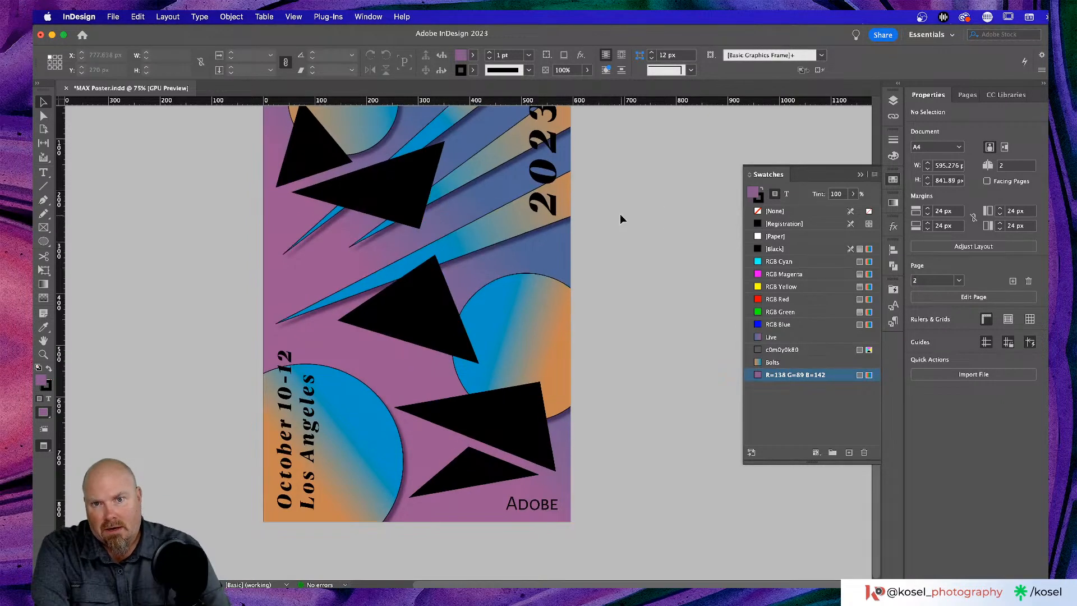
- Nudge the vertical 2023 text frame down 11 px to Y 259.759 px and deselect it
click(531, 203)
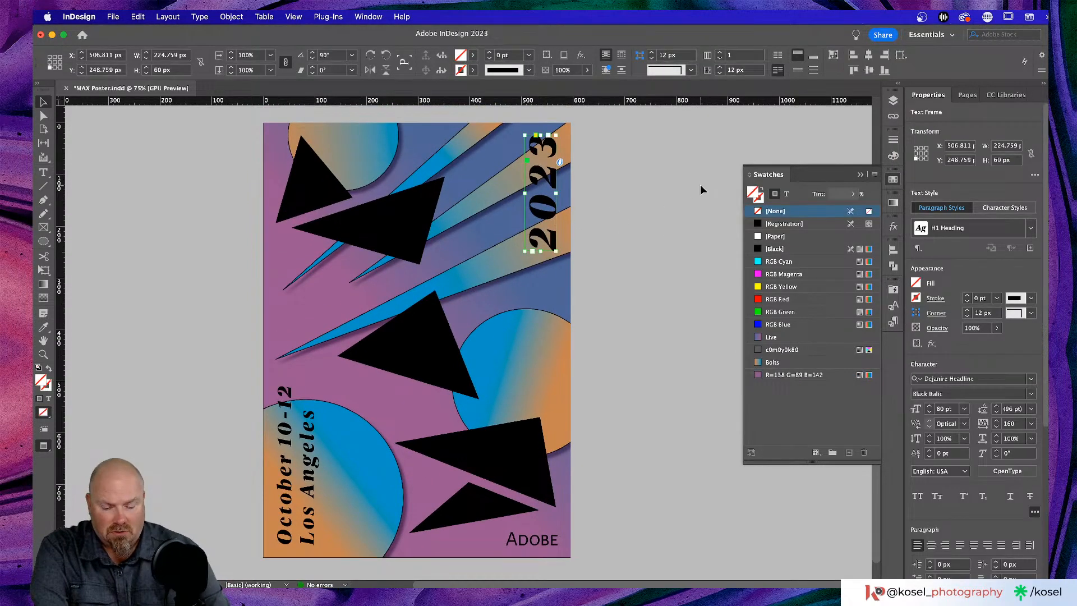
key(Down)
key(Down)
key(Down)
key(Down)
key(Down)
key(Down)
key(Down)
key(Down)
key(Down)
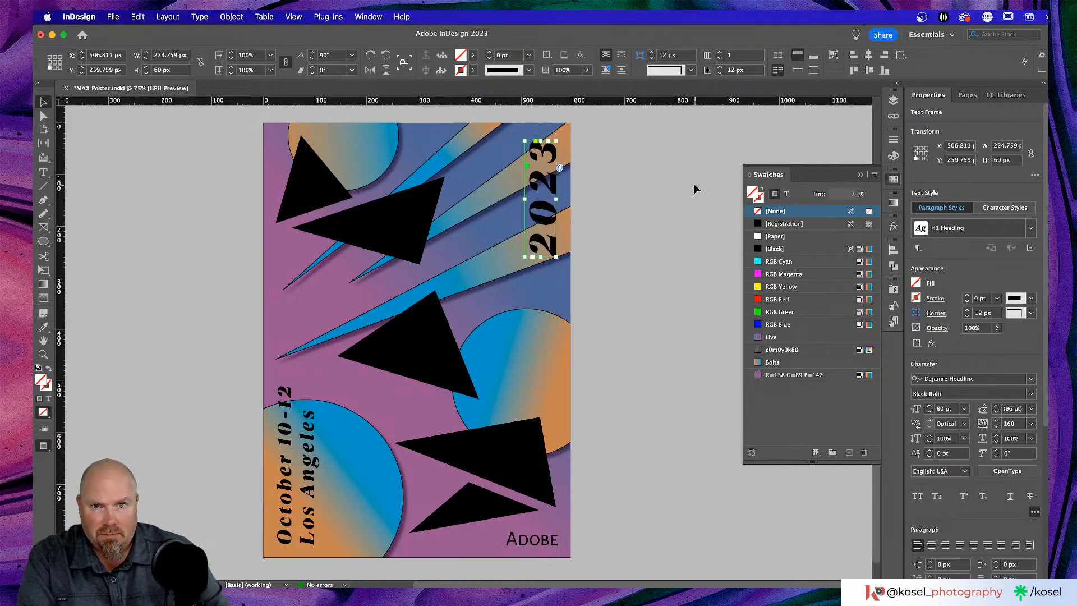
click(695, 189)
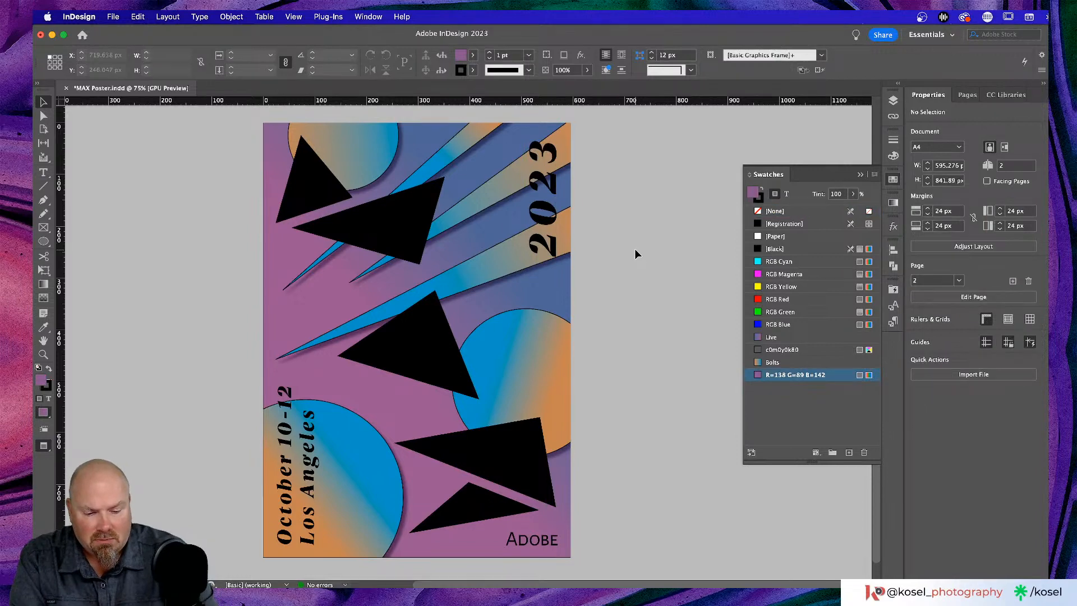
- Shift the 2023 text frame slightly down and right to about X 509 px, Y 269 px, and fit the page in the window
key(super+equal)
key(super+equal)
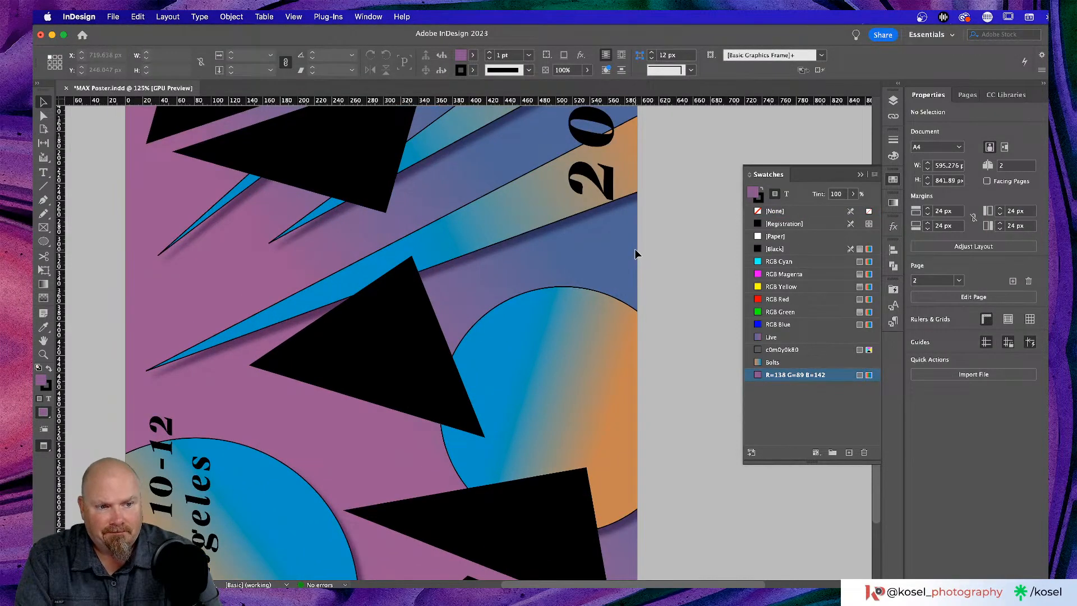
key(super+minus)
scroll(628, 246, up, 2)
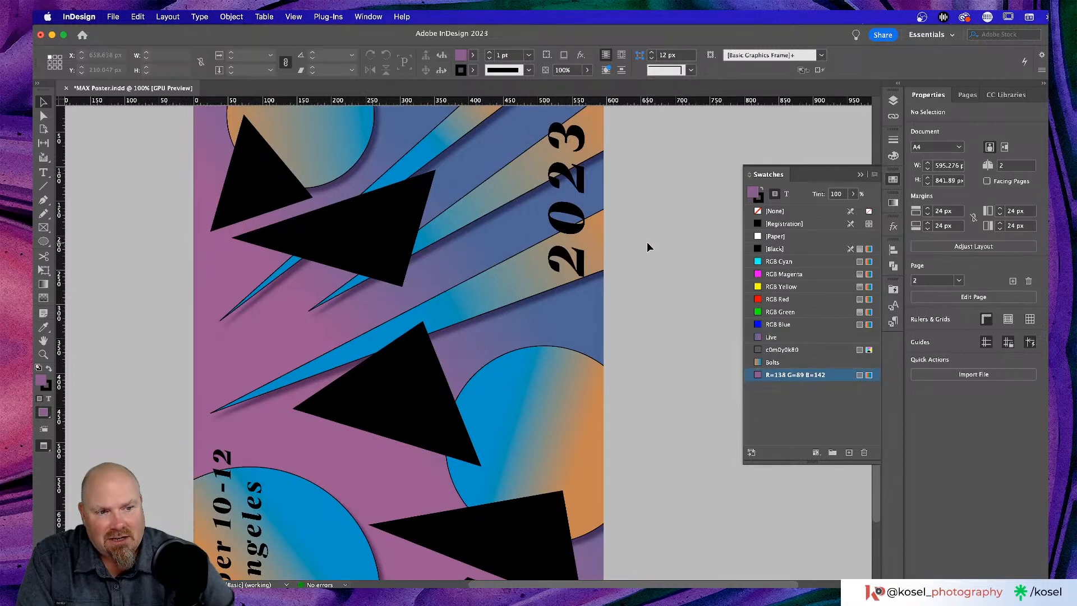
scroll(645, 245, up, 3)
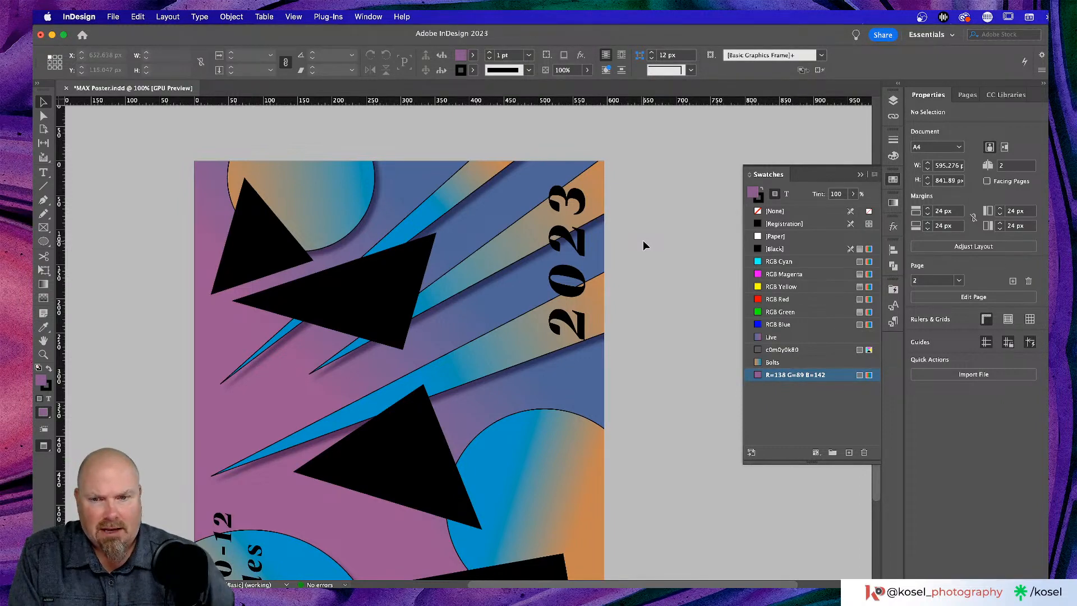
scroll(644, 244, down, 9)
scroll(642, 240, up, 11)
click(573, 240)
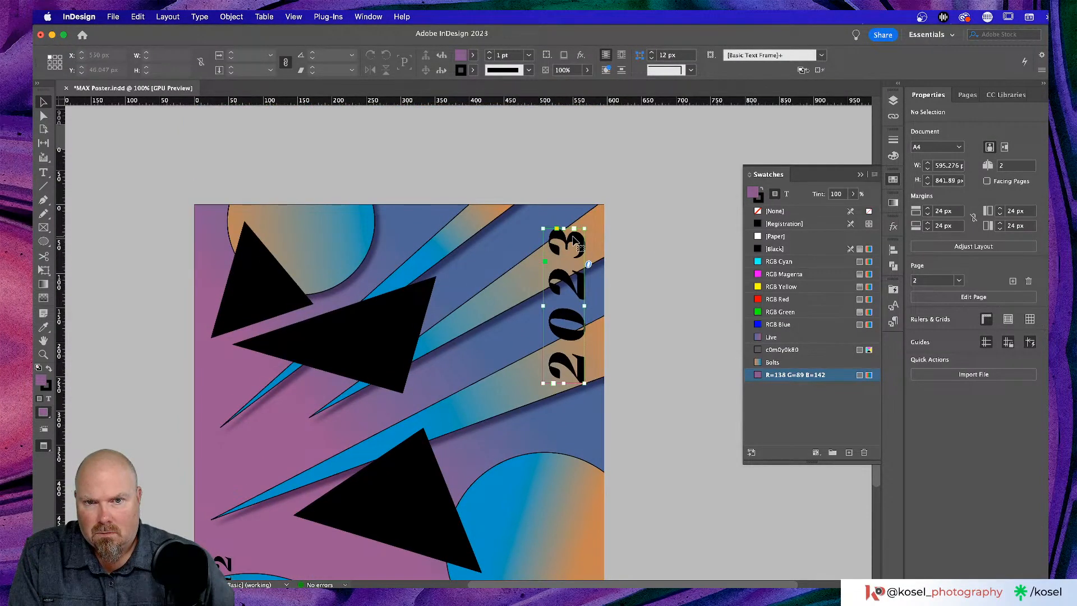
drag(572, 238, 574, 242)
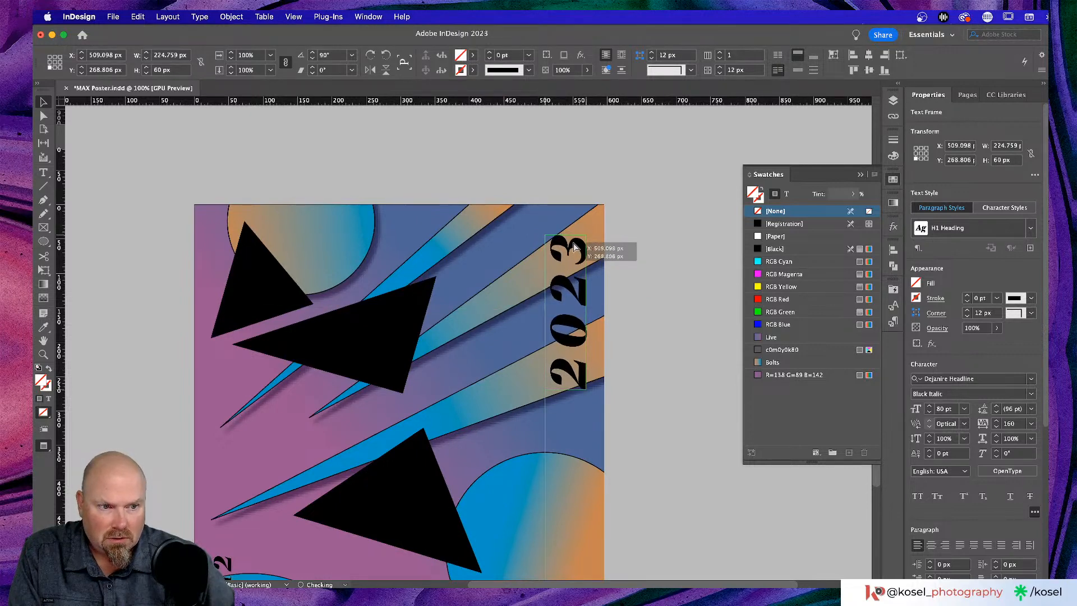
click(574, 247)
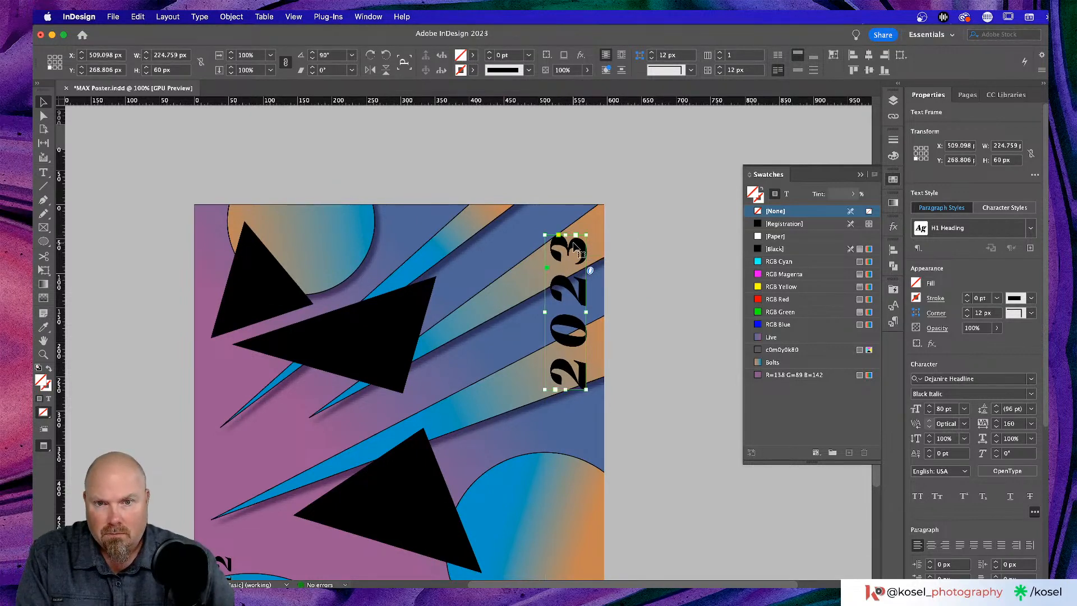
key(w)
click(678, 237)
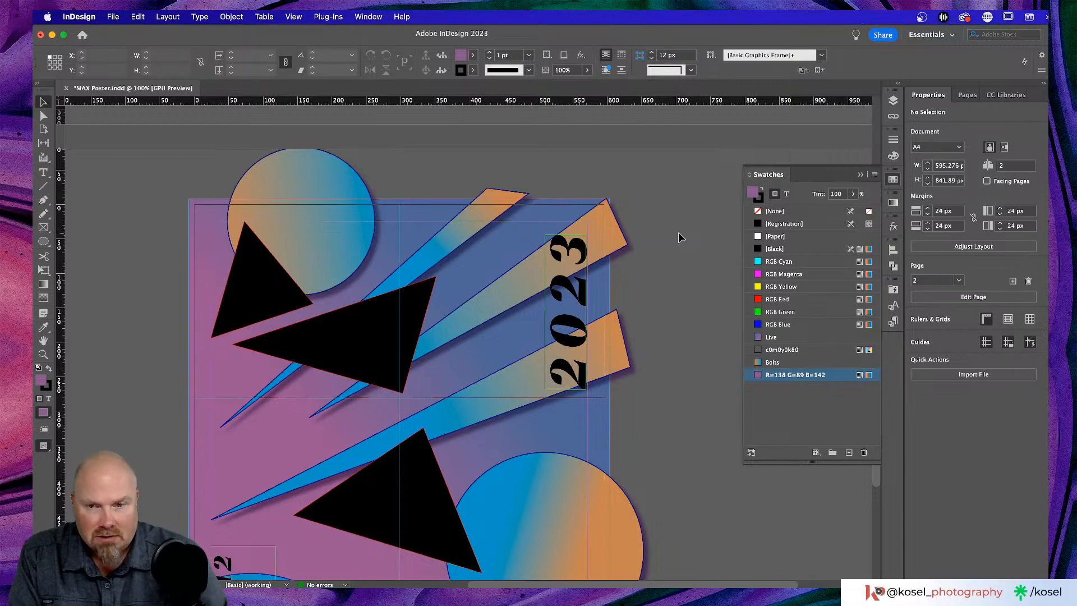
key(w)
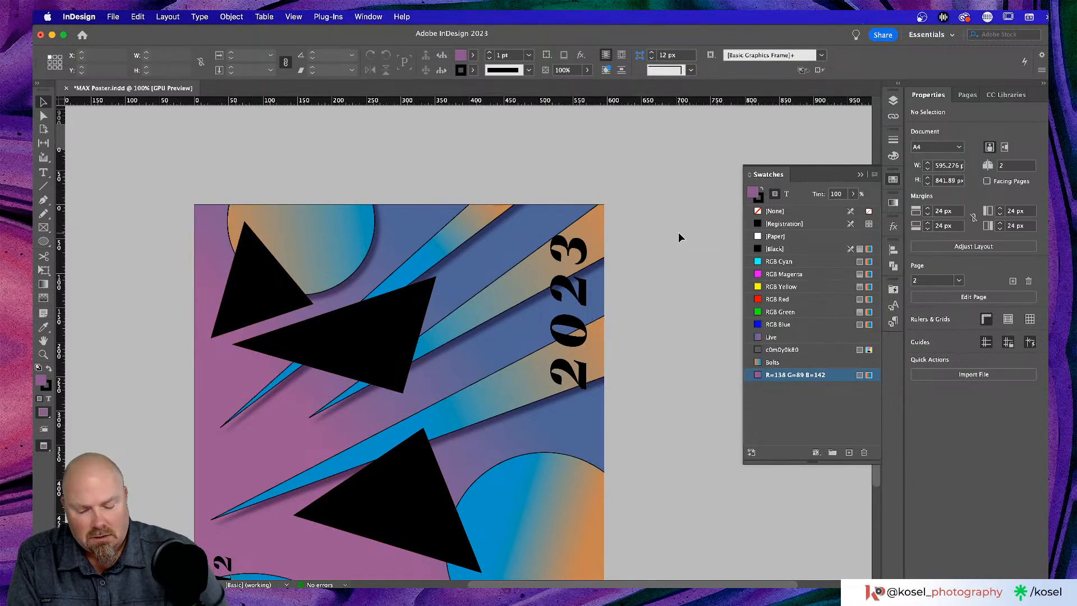
key(super+0)
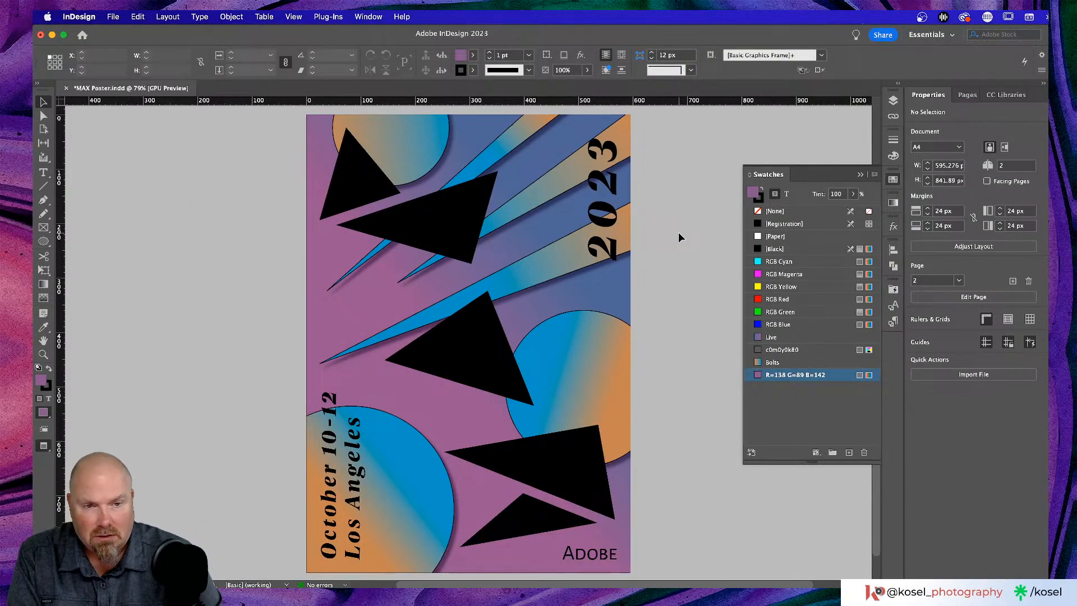
- Show the Texture layer, lock the Text layer and unlock the MAX layer
click(893, 100)
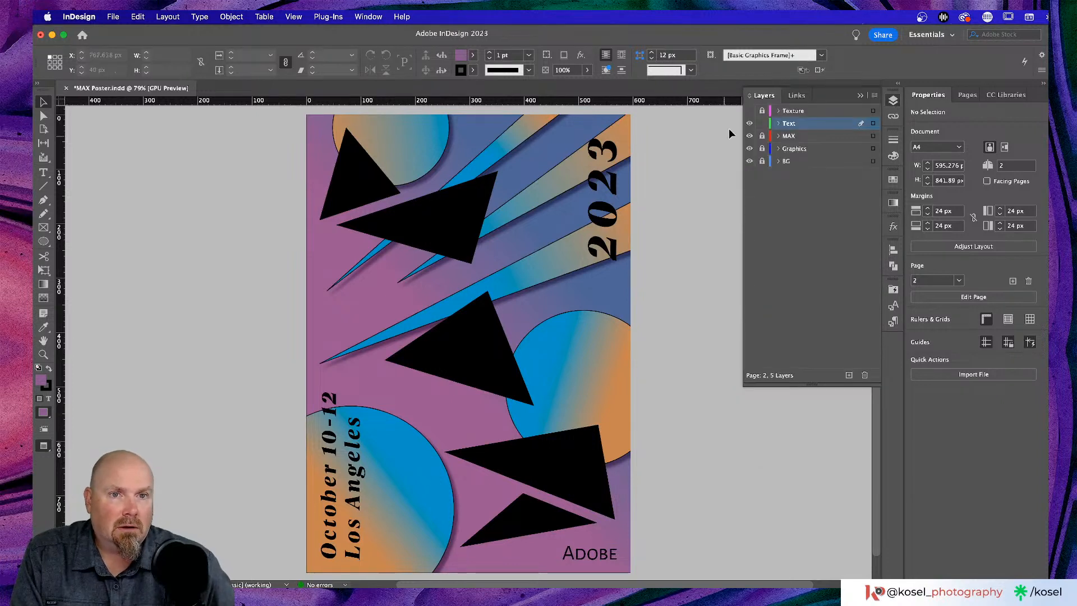
click(752, 112)
click(761, 123)
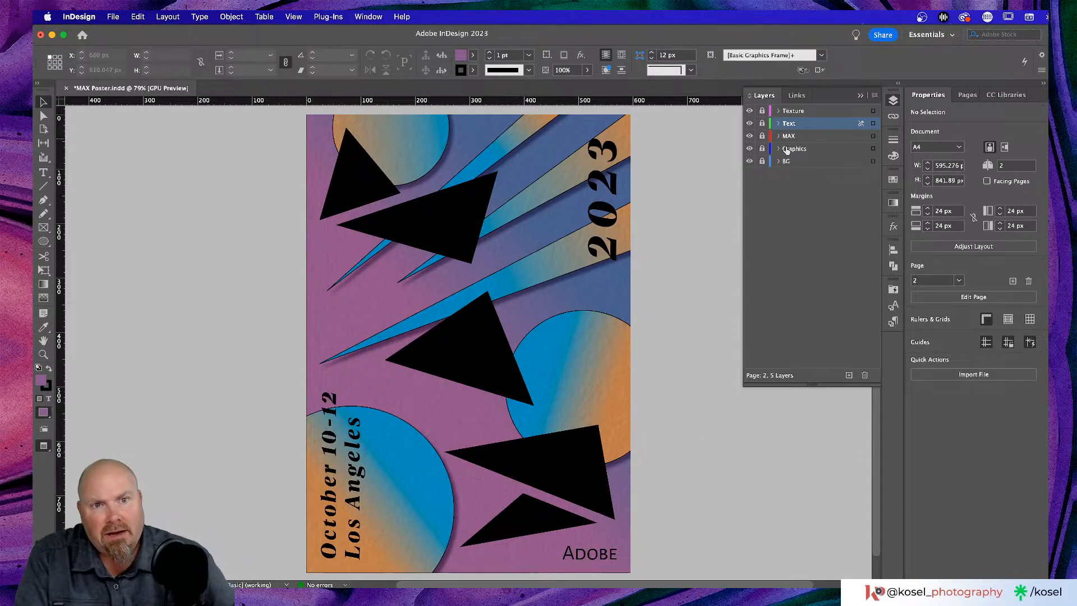
click(764, 137)
- Try lowering the opacity of all shapes on the MAX layer to 69% and deselect them
click(873, 136)
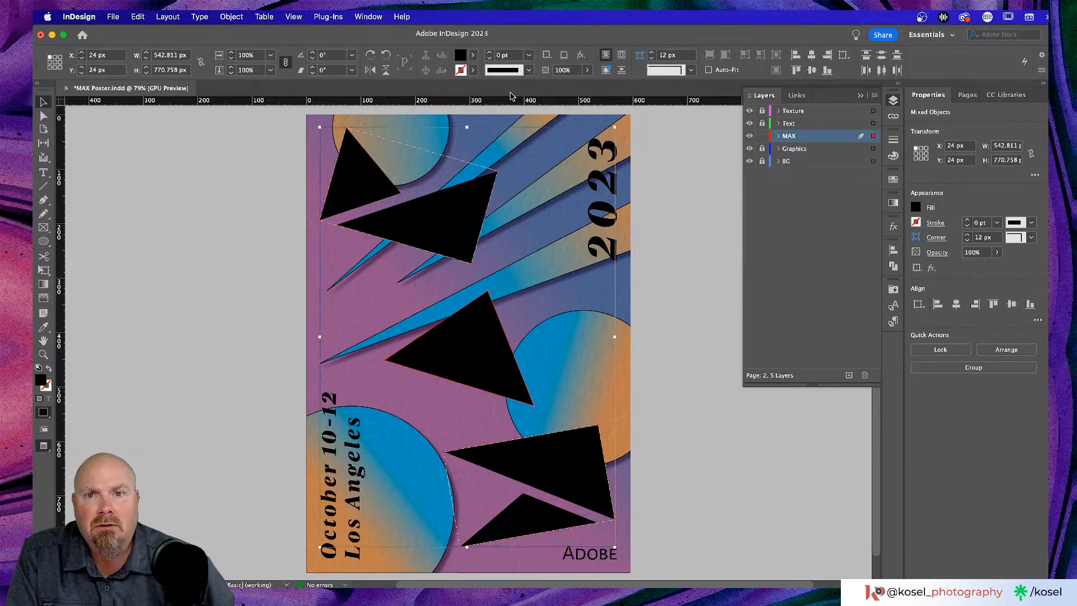
click(588, 69)
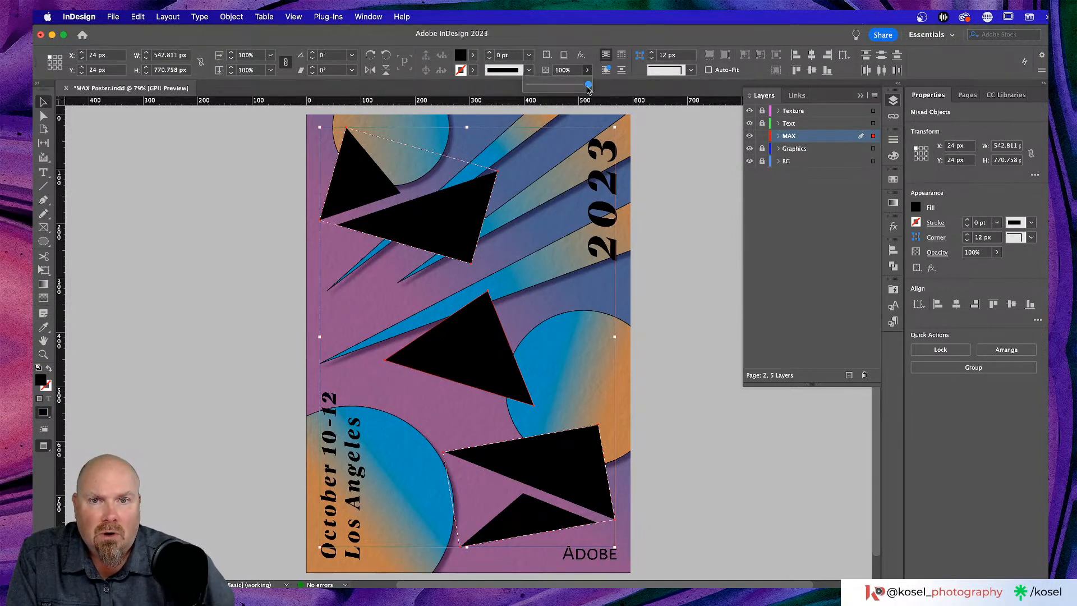
drag(587, 86, 570, 84)
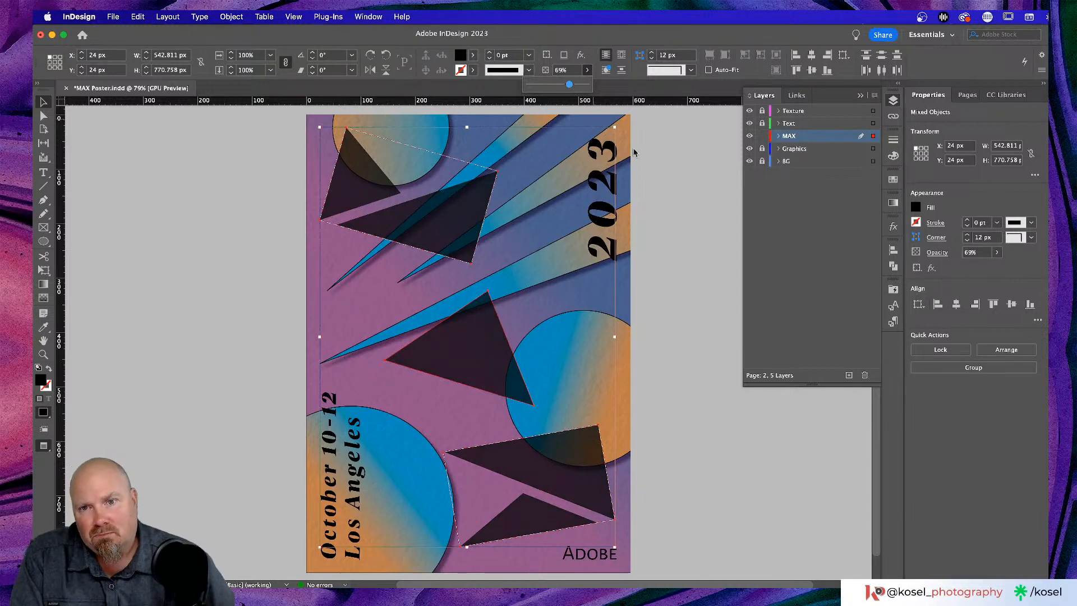
click(652, 160)
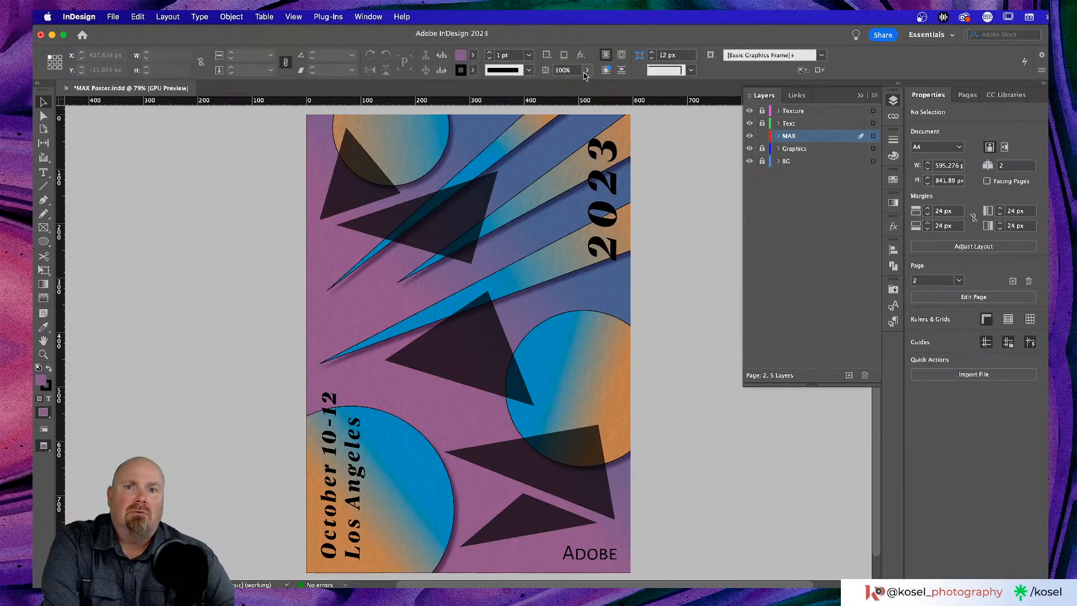
- Return all shapes on the MAX layer to 100% opacity and deselect them
click(873, 137)
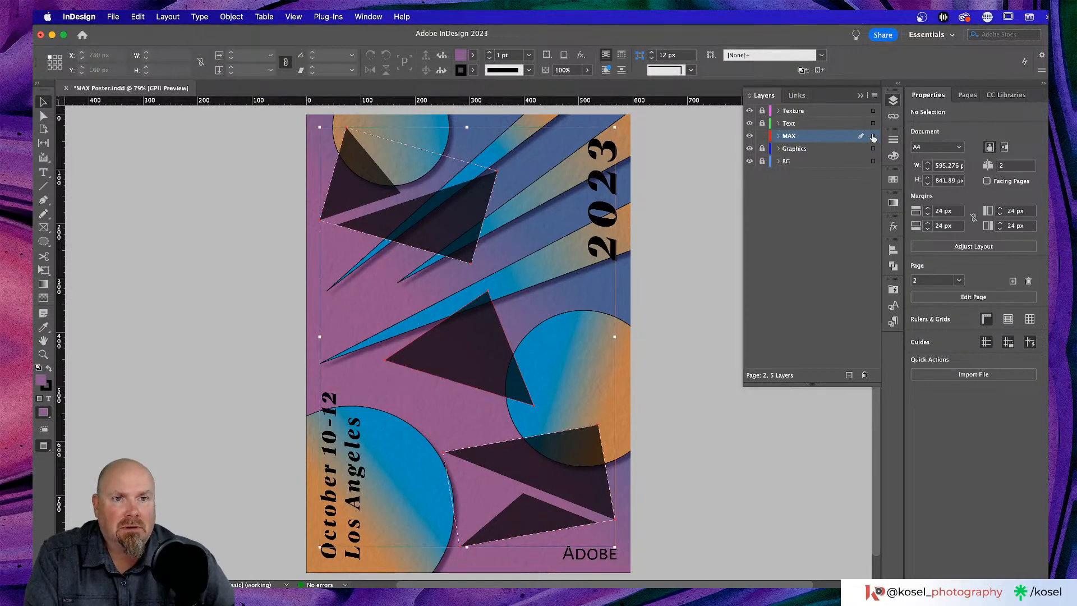
click(587, 70)
drag(569, 84, 601, 92)
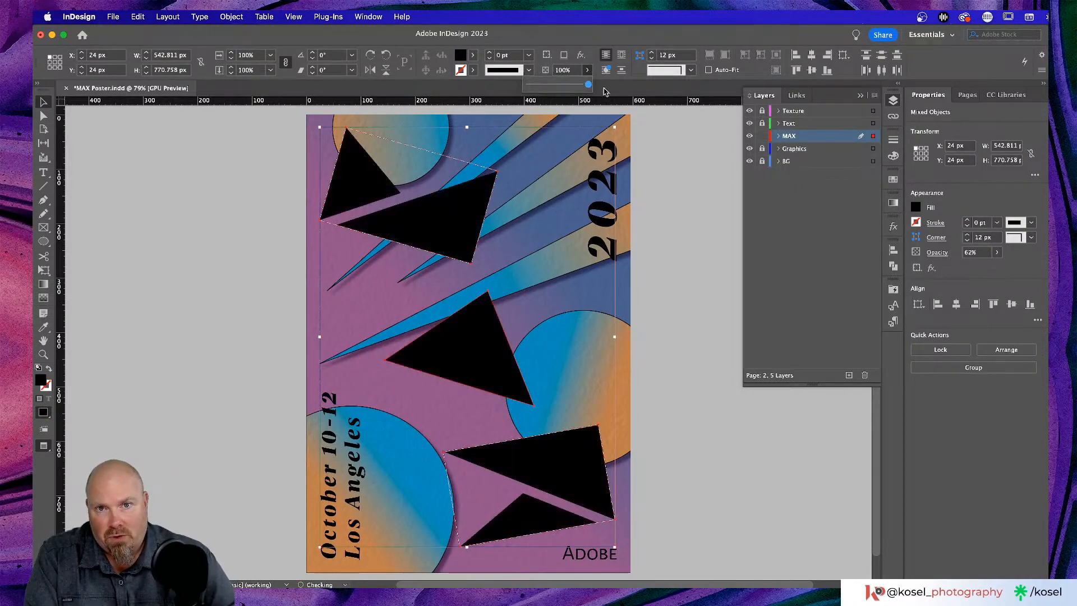
click(678, 241)
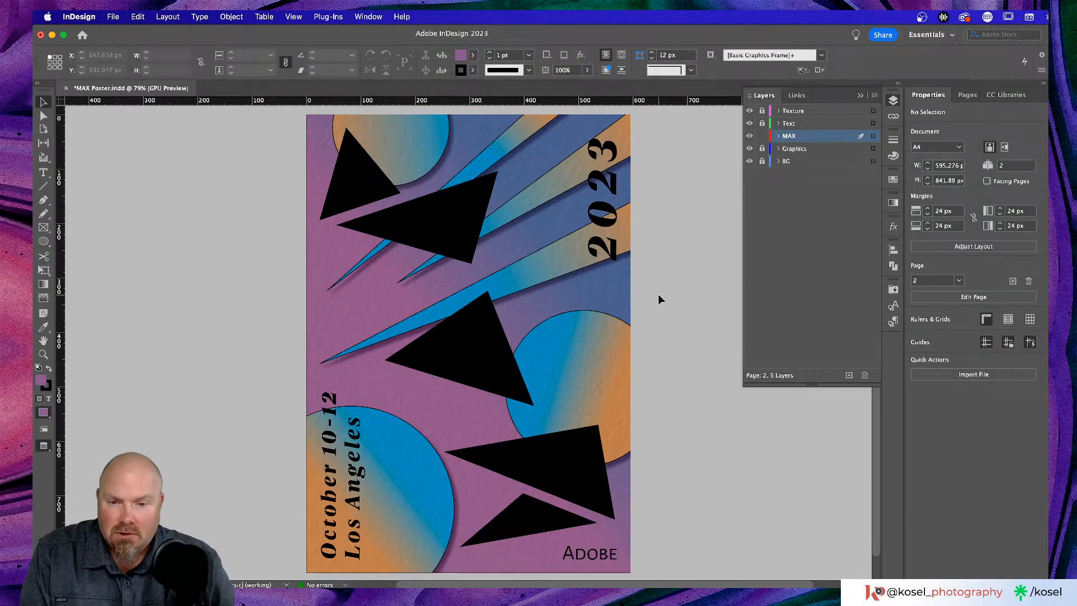
- Switch to Chrome and search Adobe Stock for "half tone"
key(super+Tab)
key(super+Tab)
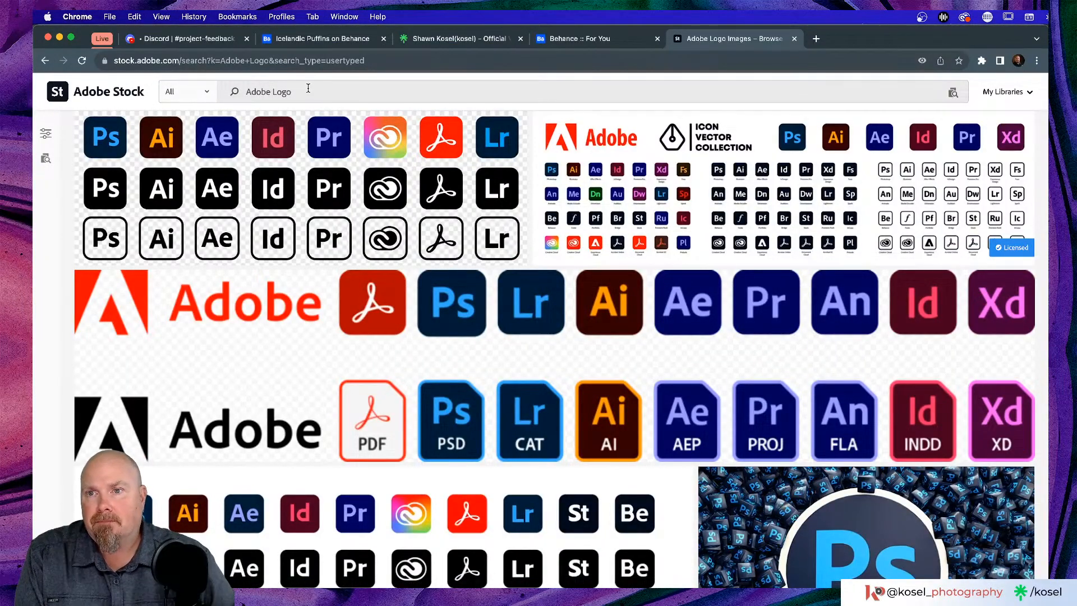
drag(310, 89, 209, 98)
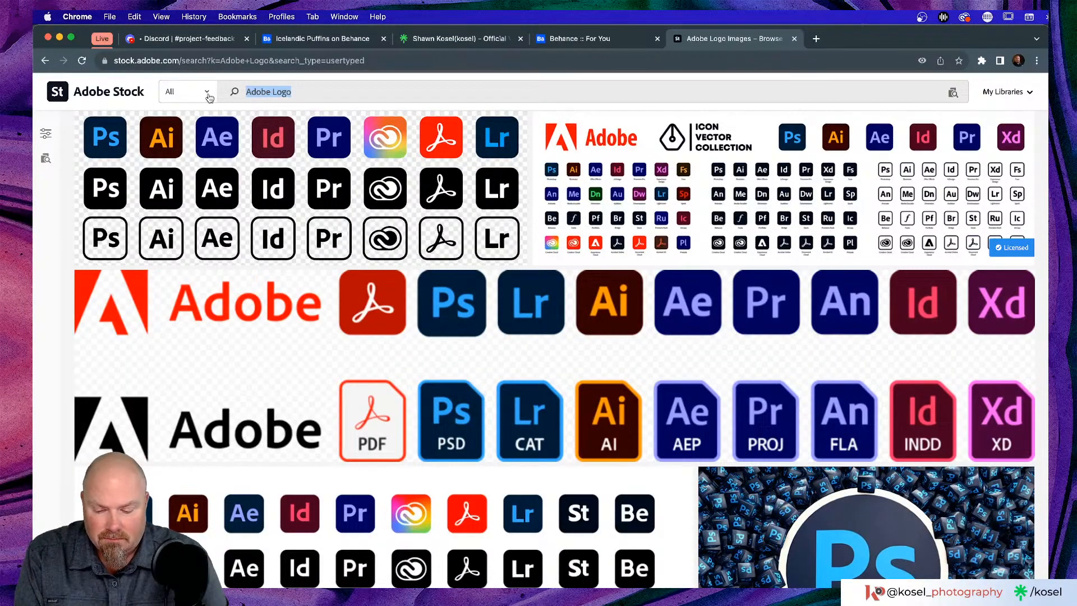
text(half tone)
key(Return)
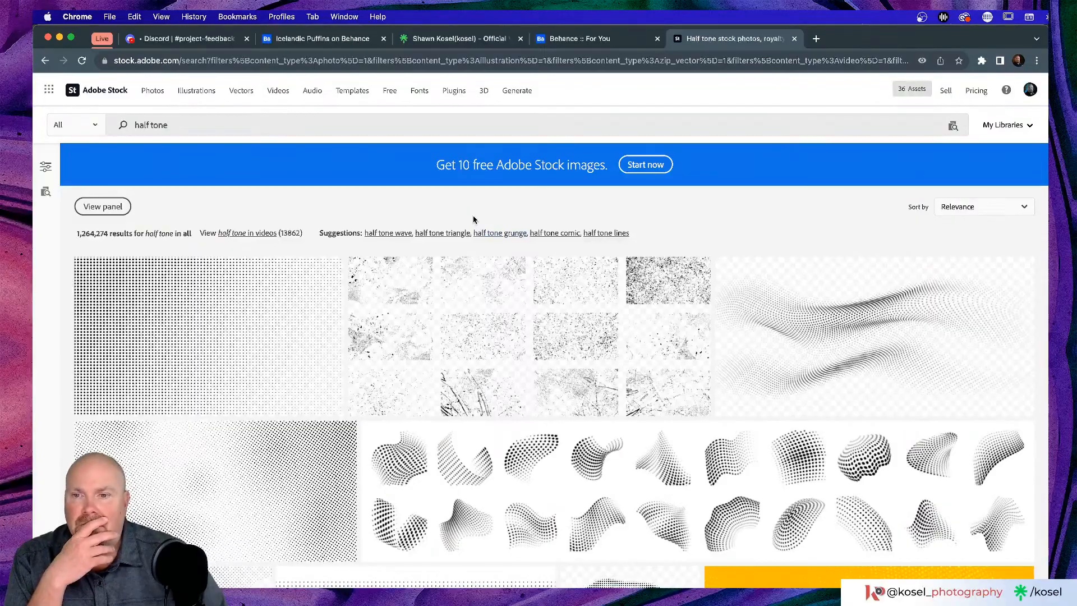
- Examine the Adobe Stock search results for a suitable halftone dot pattern
scroll(224, 318, down, 3)
scroll(223, 316, down, 4)
scroll(208, 227, down, 4)
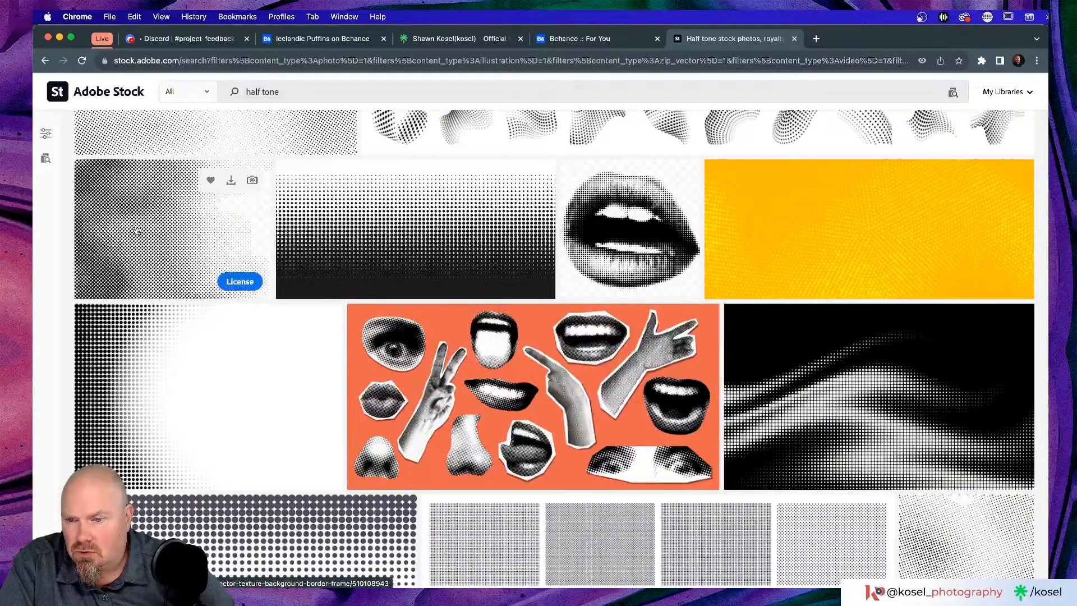
scroll(137, 230, down, 3)
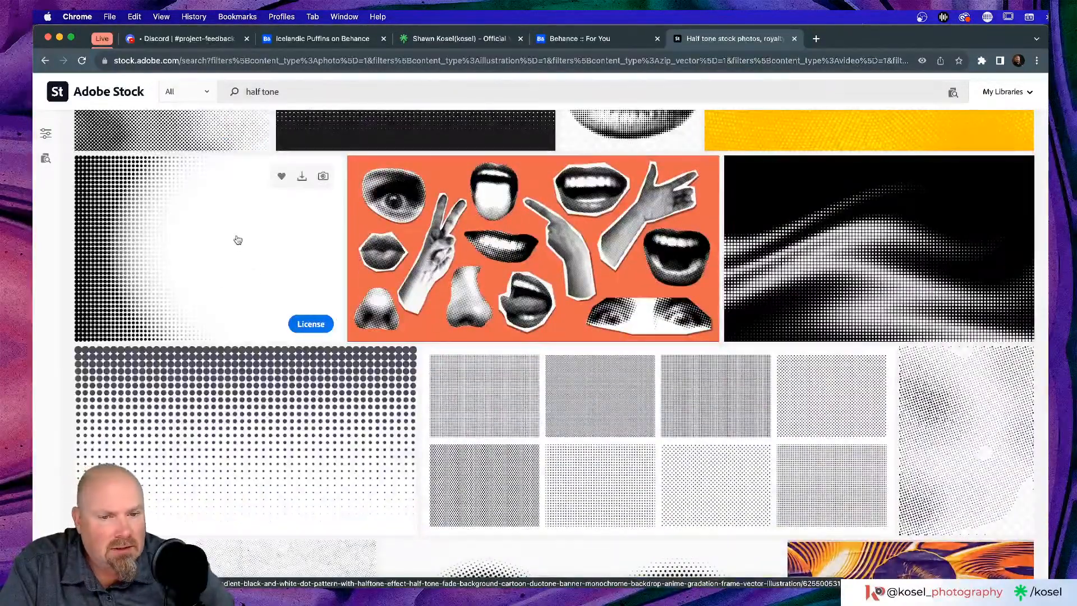
scroll(238, 240, down, 1)
scroll(239, 239, down, 2)
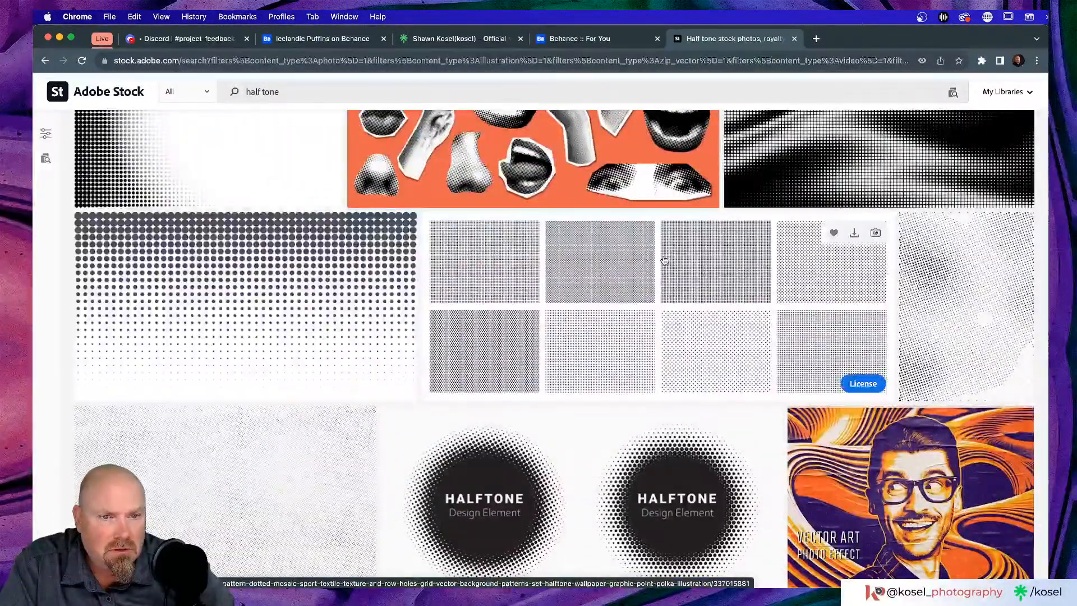
scroll(664, 260, down, 3)
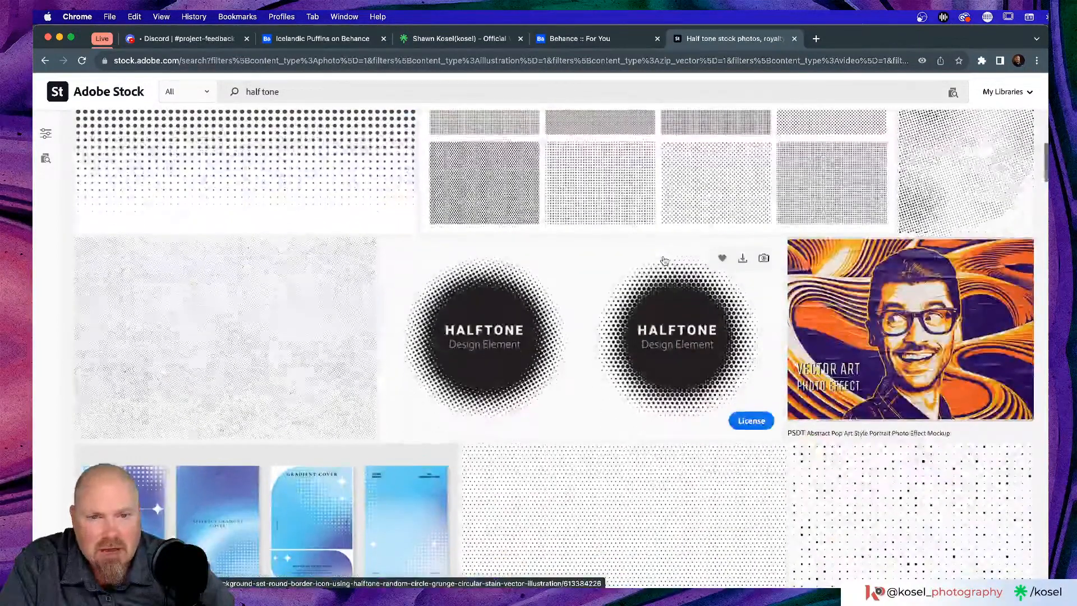
- Preview the seamless halftone dots pattern set, close its details and examine further halftone results
click(664, 260)
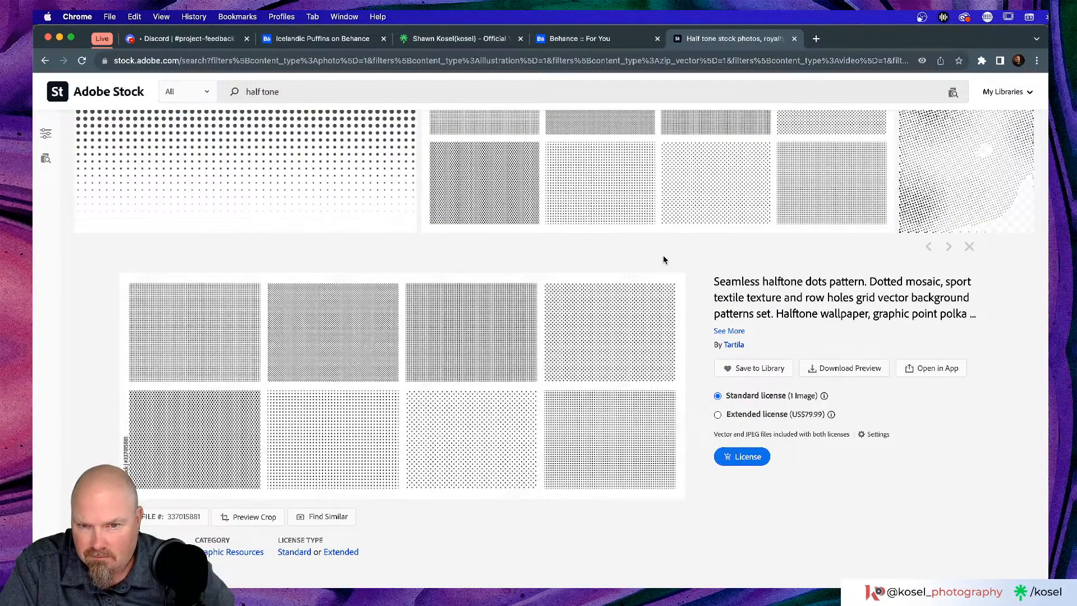
scroll(662, 259, up, 1)
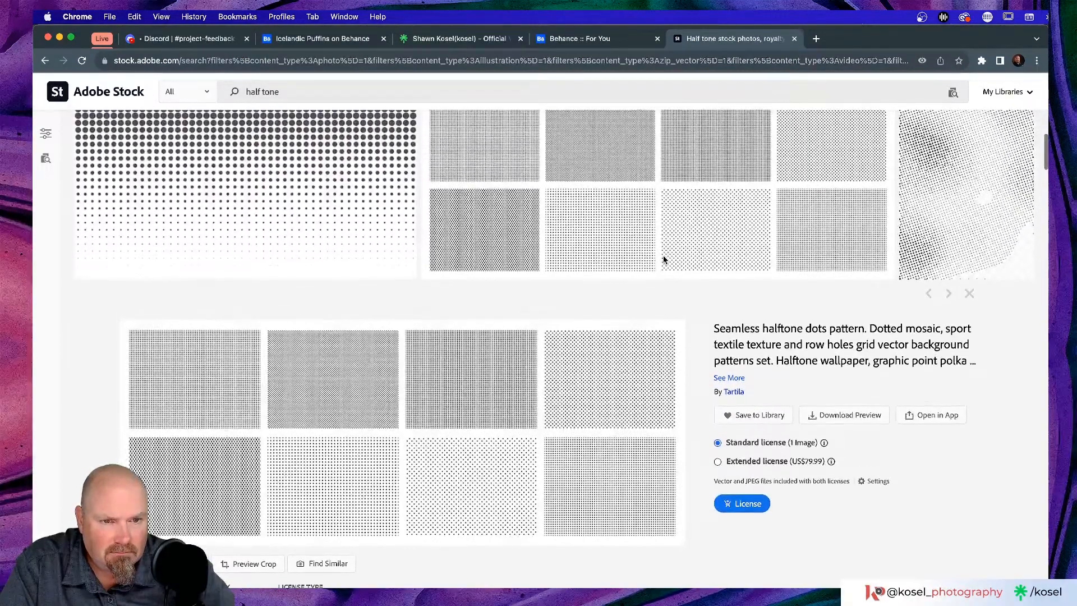
scroll(662, 260, down, 1)
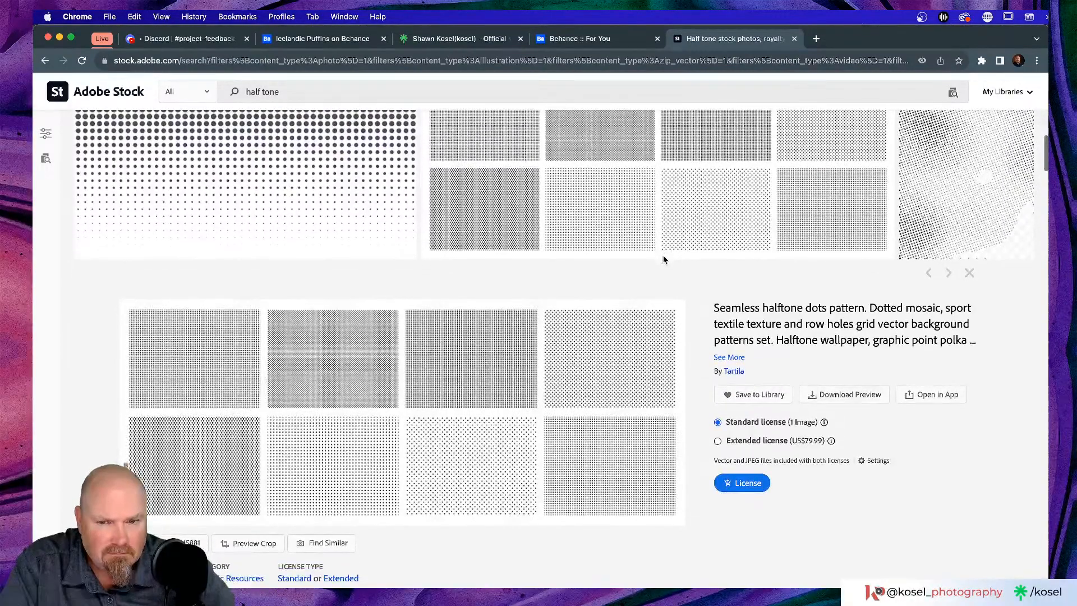
click(968, 272)
scroll(516, 235, down, 4)
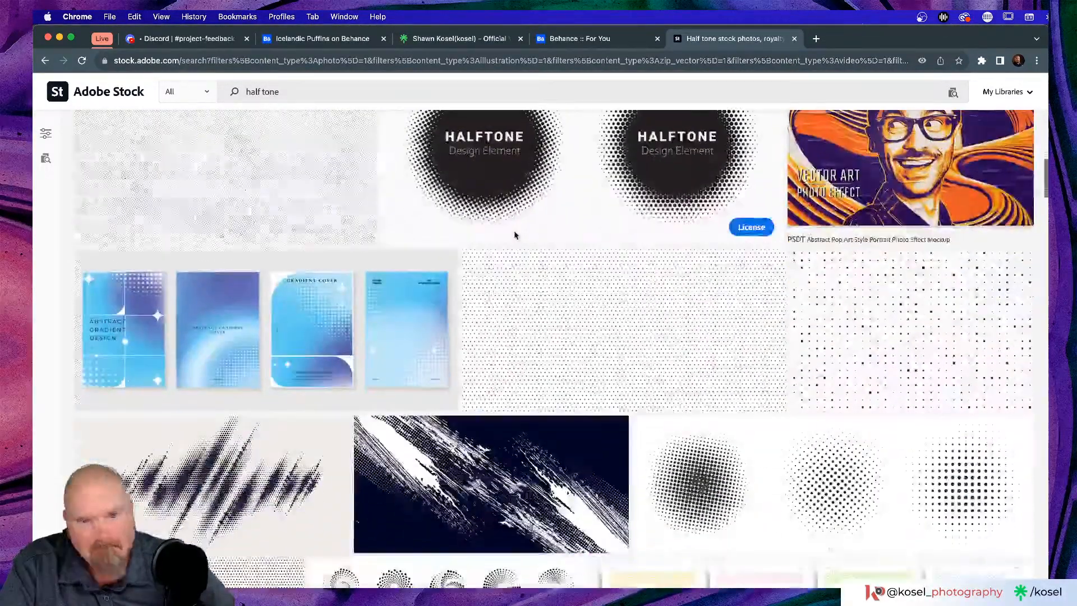
scroll(516, 234, down, 4)
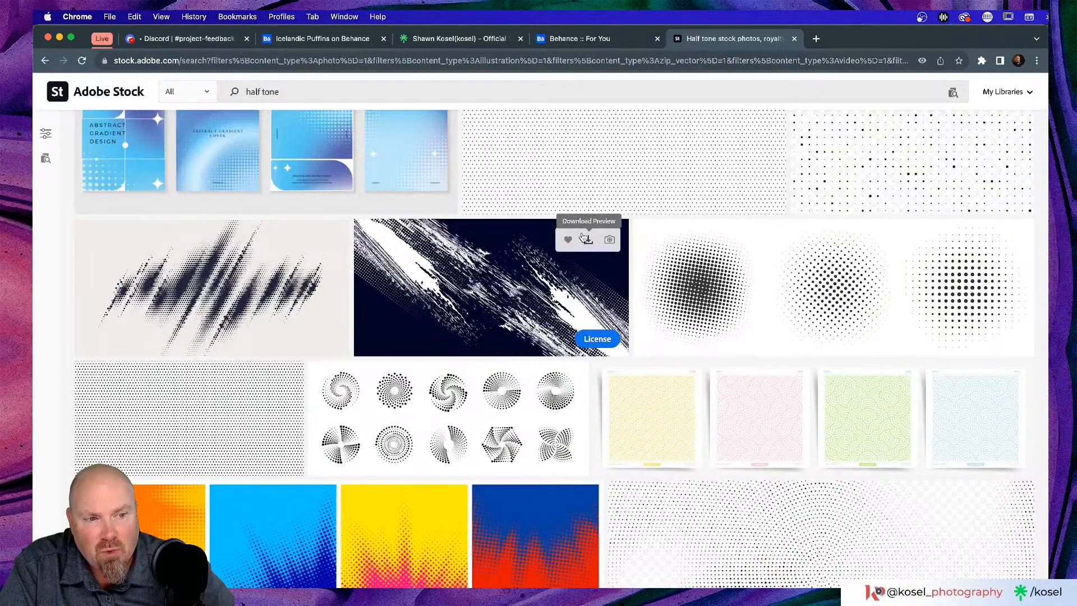
scroll(583, 236, up, 2)
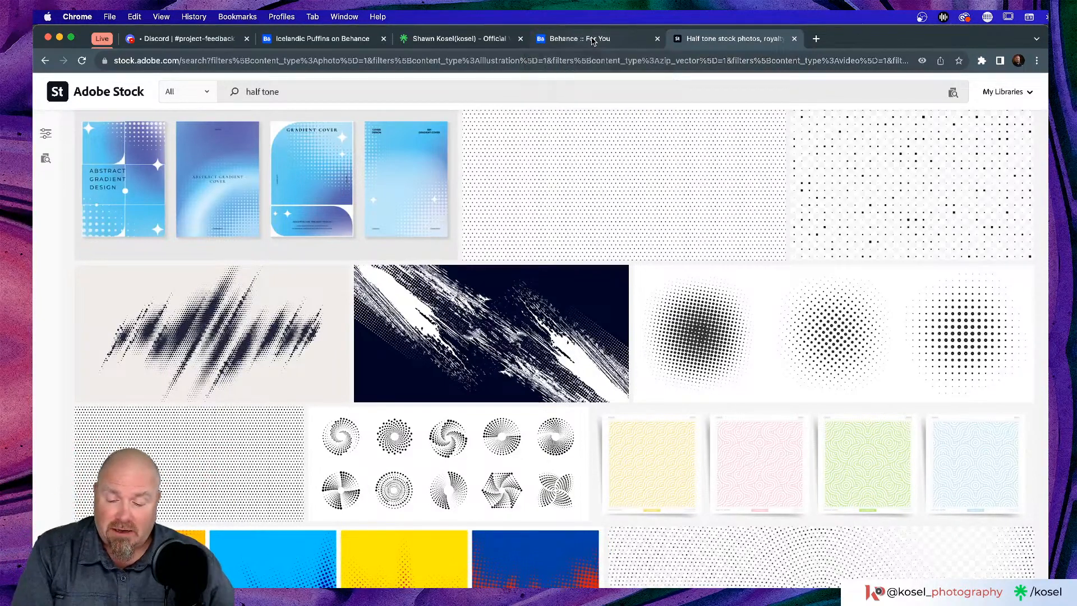
- Switch to InDesign, display the document's object styles and place their floating list over the poster's edge
key(super+Tab)
key(super+Tab)
key(super+Tab)
key(super+Tab)
key(super+Tab)
key(super+Tab)
key(super+Tab)
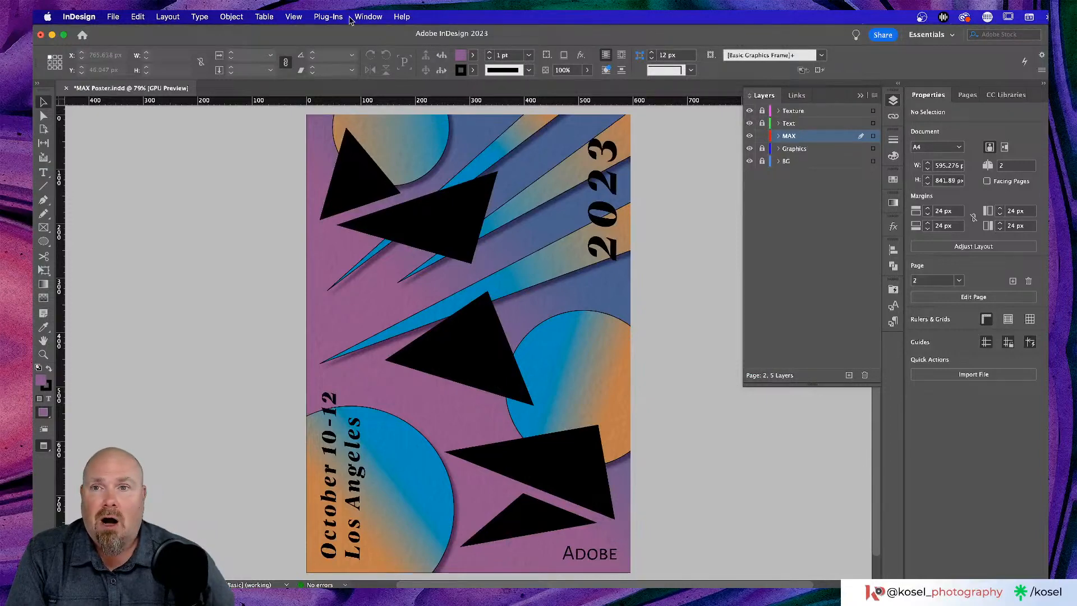
click(230, 16)
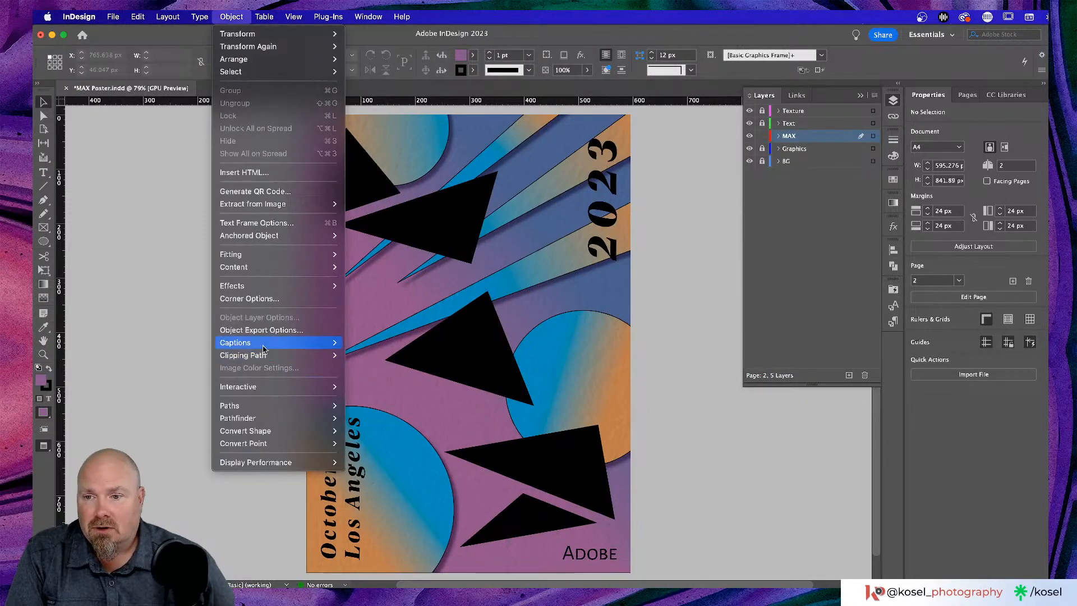
mouse_move(267, 238)
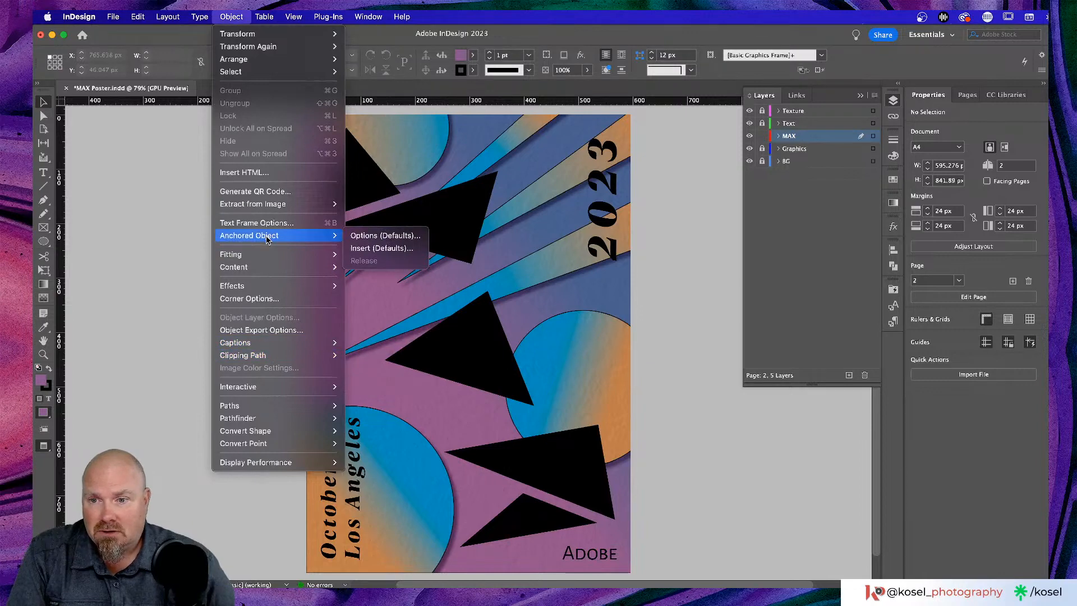
mouse_move(368, 17)
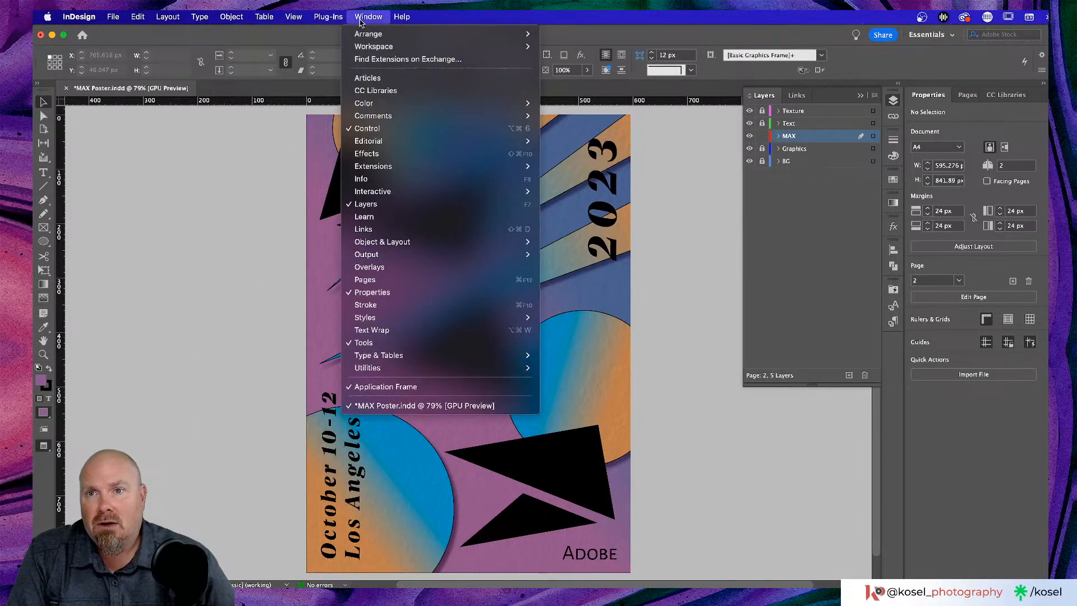
mouse_move(416, 318)
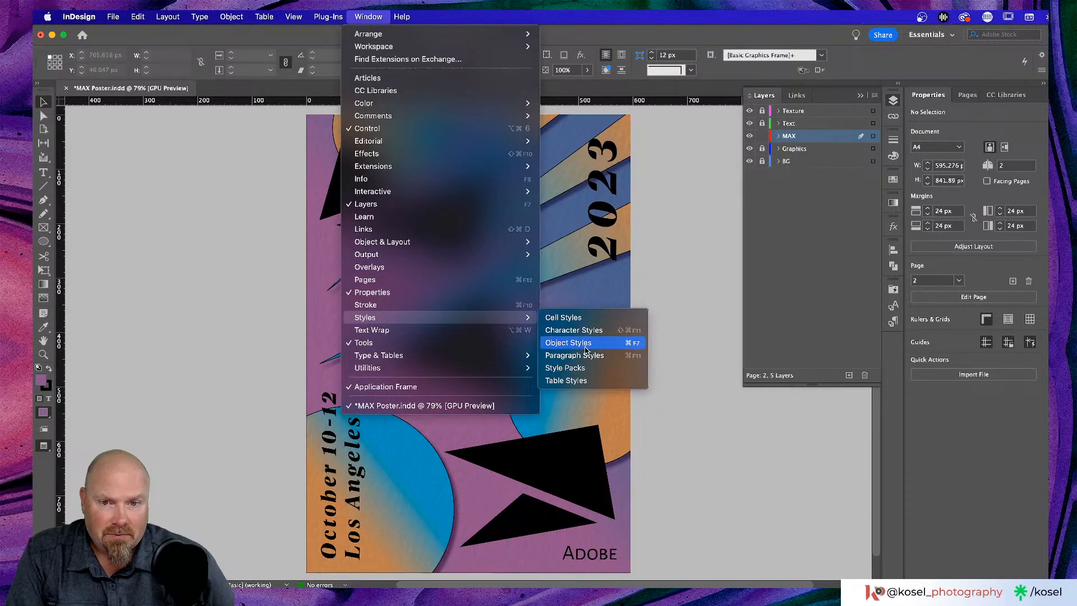
click(585, 347)
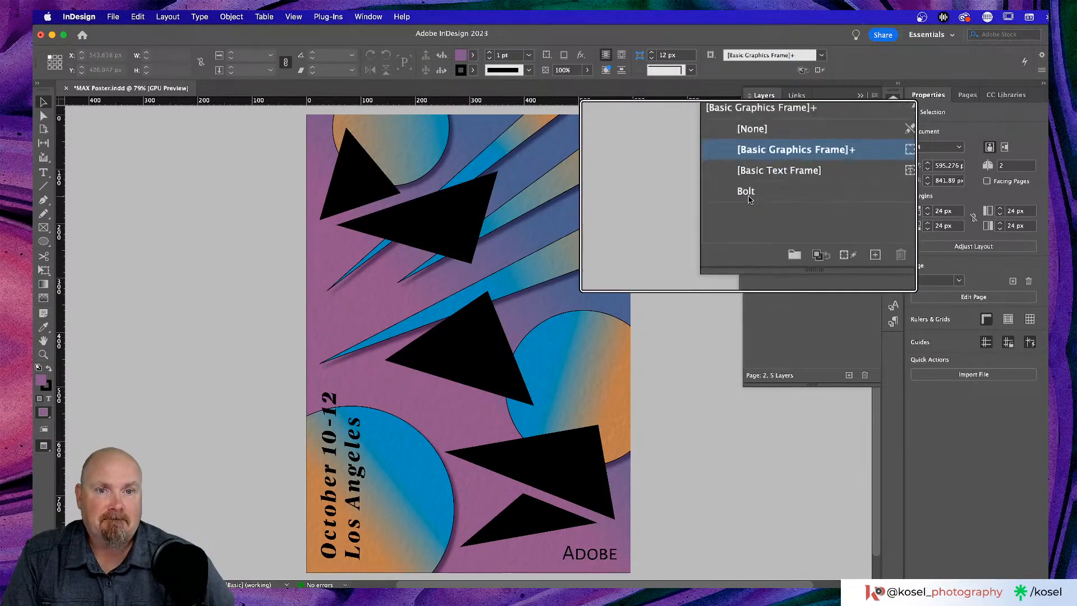
drag(795, 119, 669, 169)
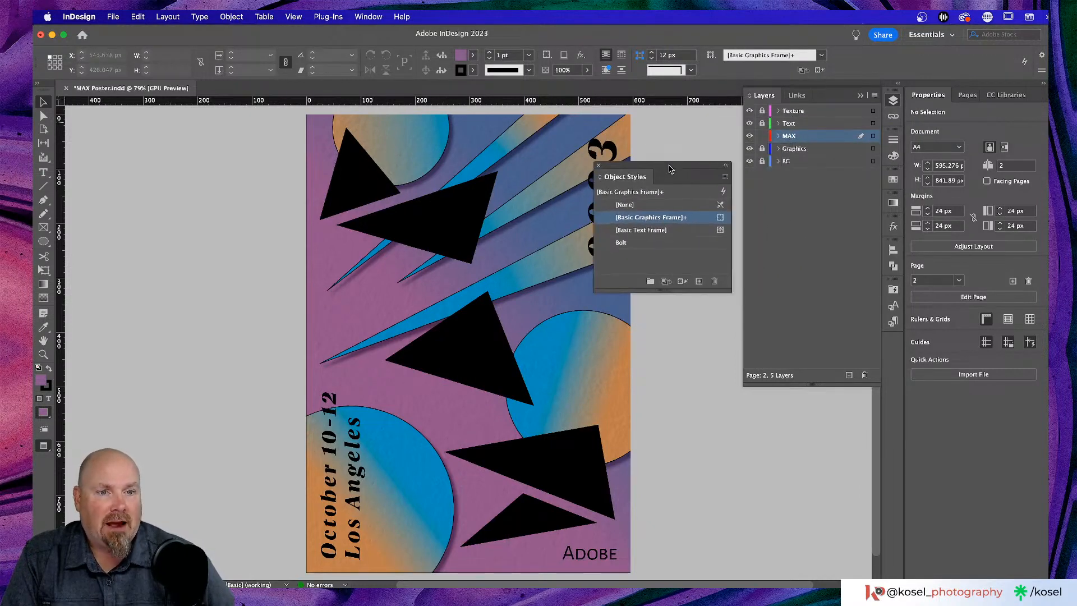
- View the paragraph styles, collapse both style lists and dock Object Styles with the other collapsed panels
click(893, 321)
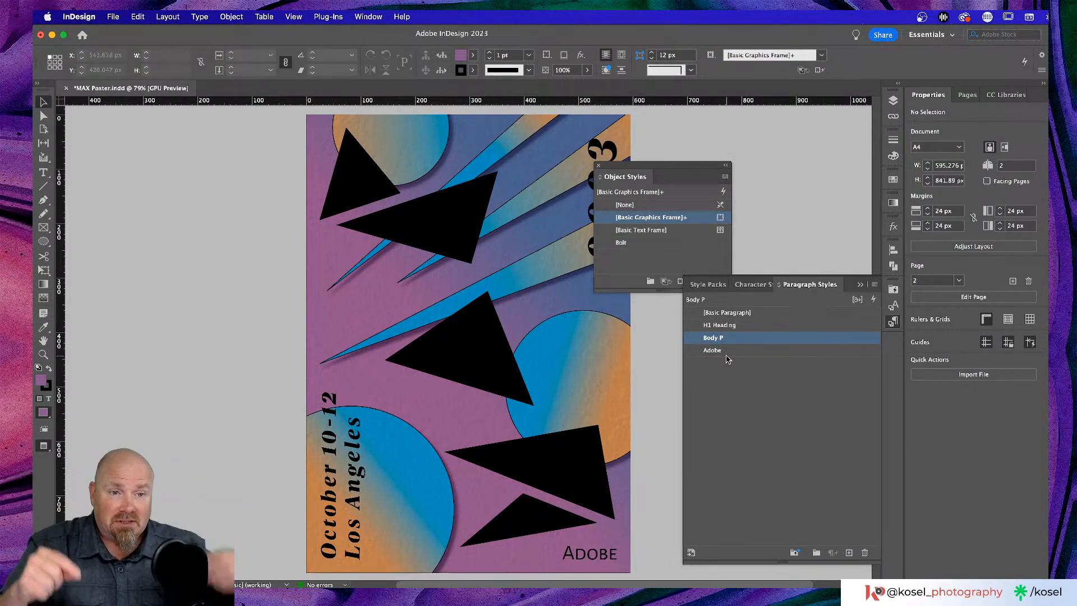
click(727, 165)
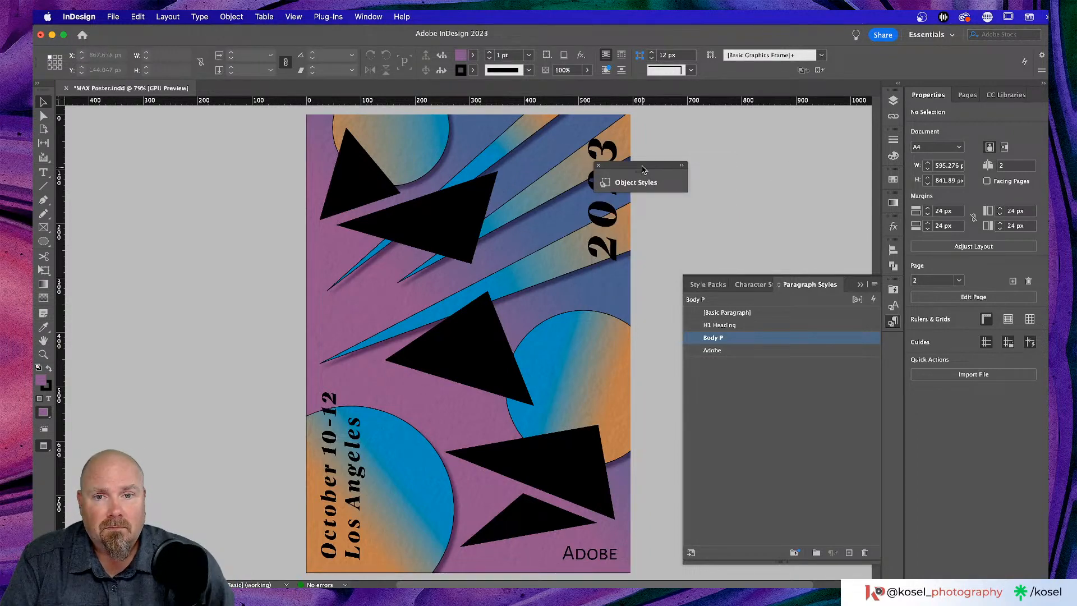
click(861, 285)
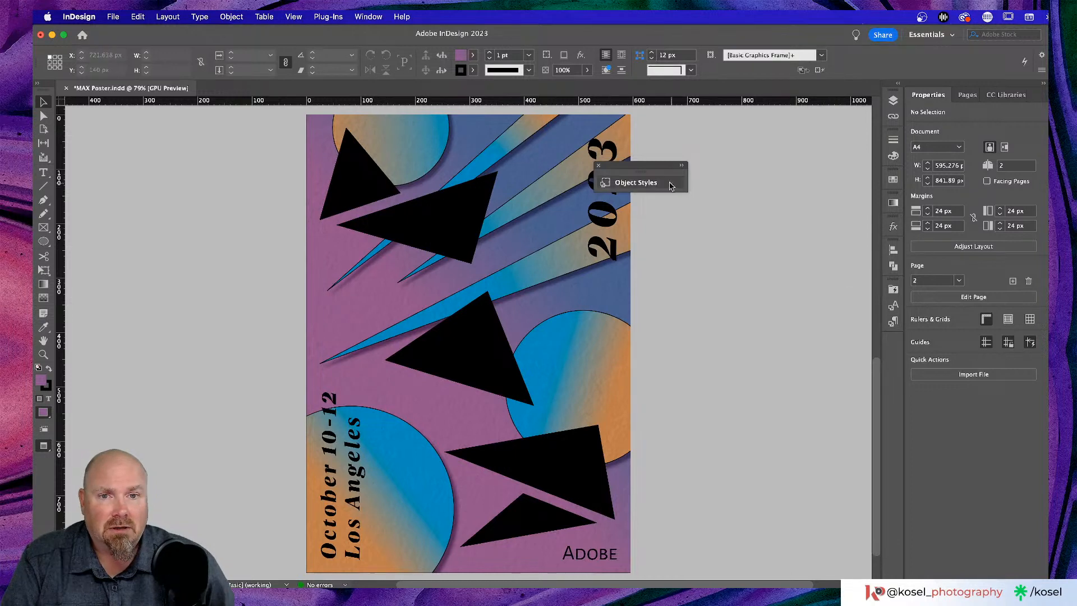
drag(644, 166, 880, 344)
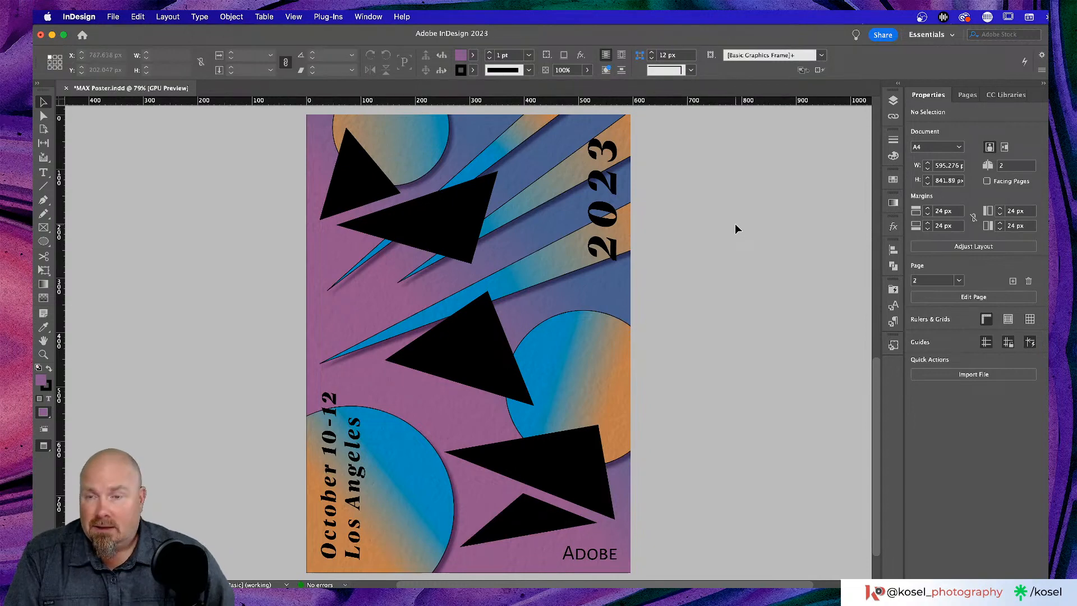
- Switch back to Chrome to view the Adobe Stock halftone results
key(super+Tab)
key(super+Tab)
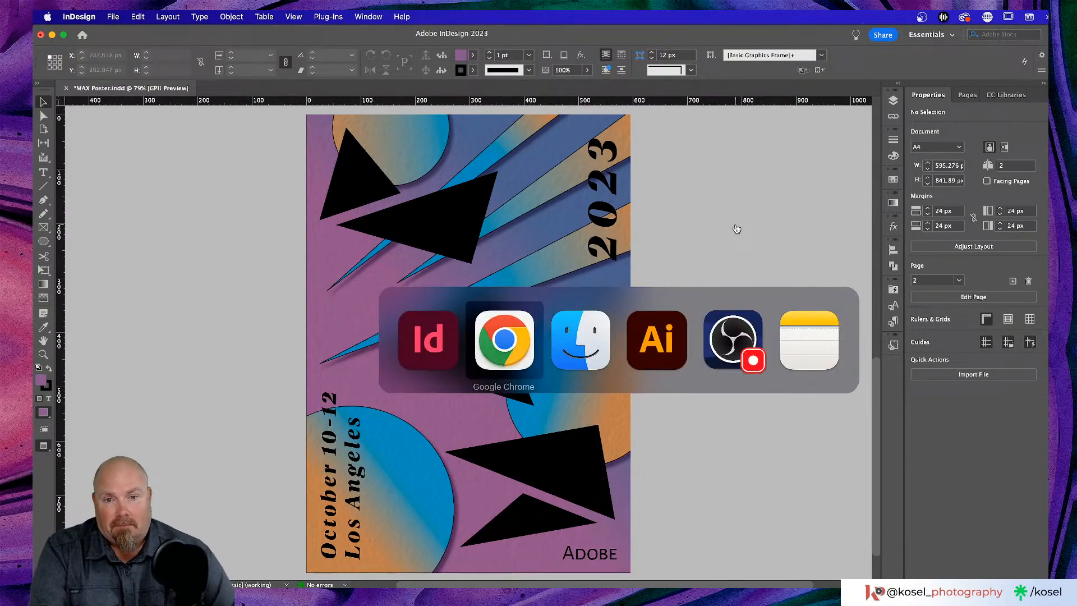
key(super+Tab)
key(super+Tab)
key(super+Tab)
key(super+Tab)
key(super+Tab)
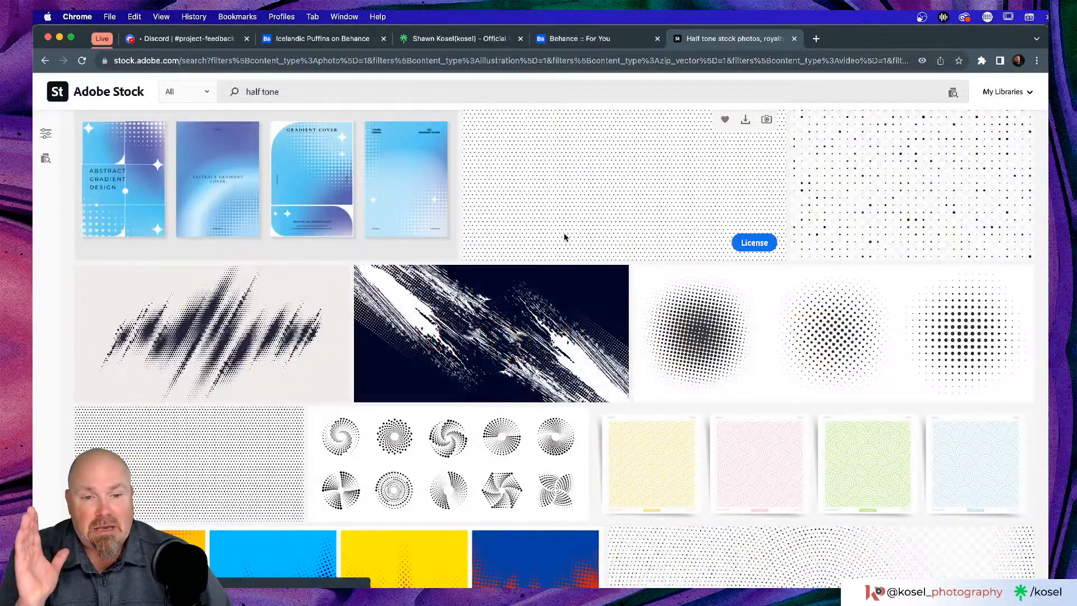
- Examine the Adobe Stock half tone results for a dot pattern that suits the poster
scroll(563, 235, down, 3)
scroll(565, 235, down, 5)
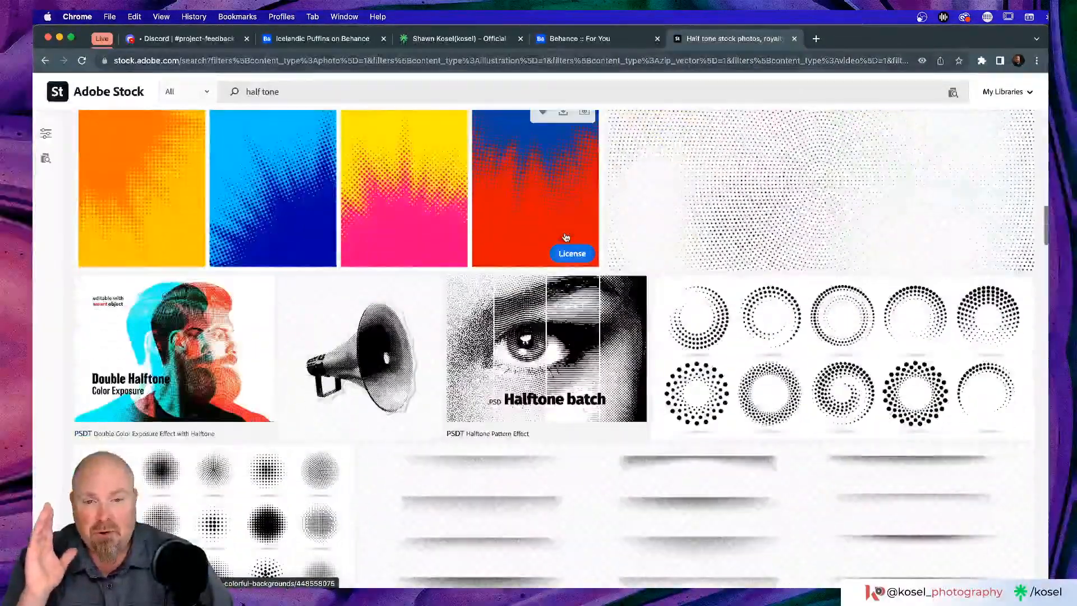
scroll(565, 237, down, 5)
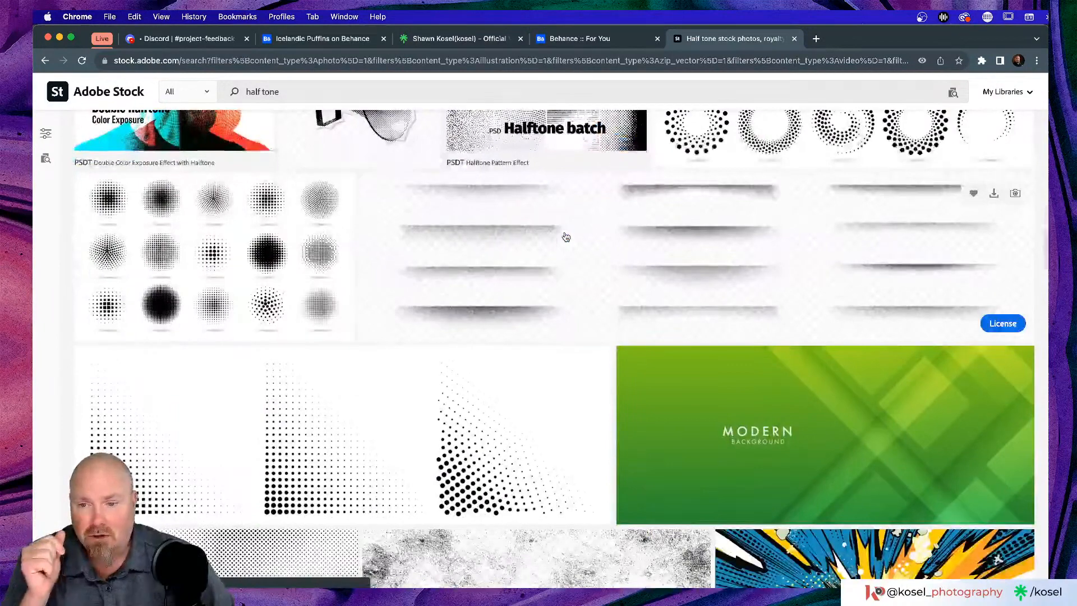
scroll(348, 349, down, 4)
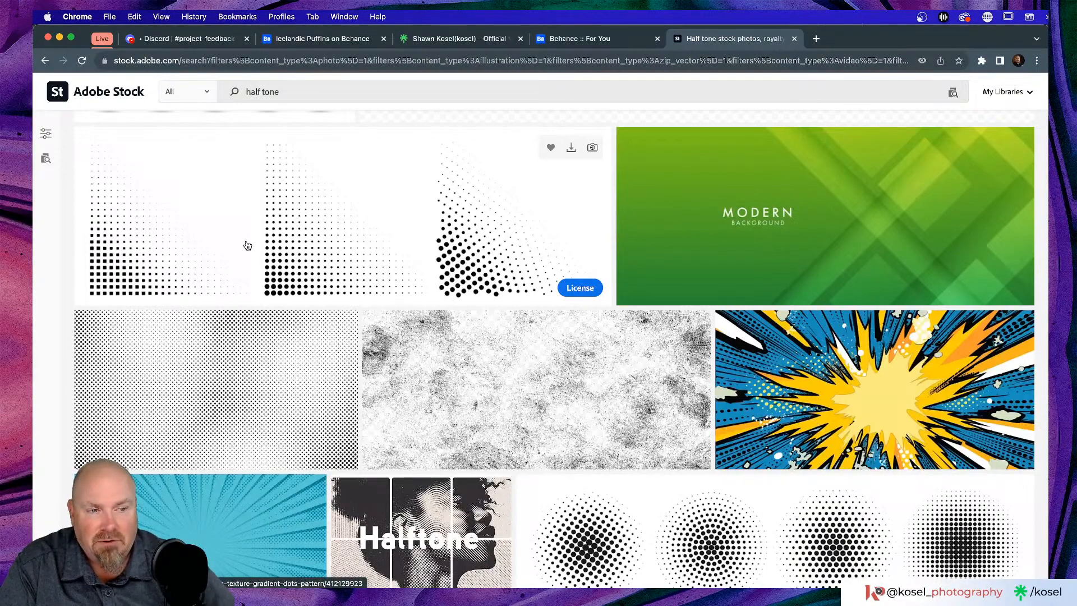
scroll(275, 259, down, 3)
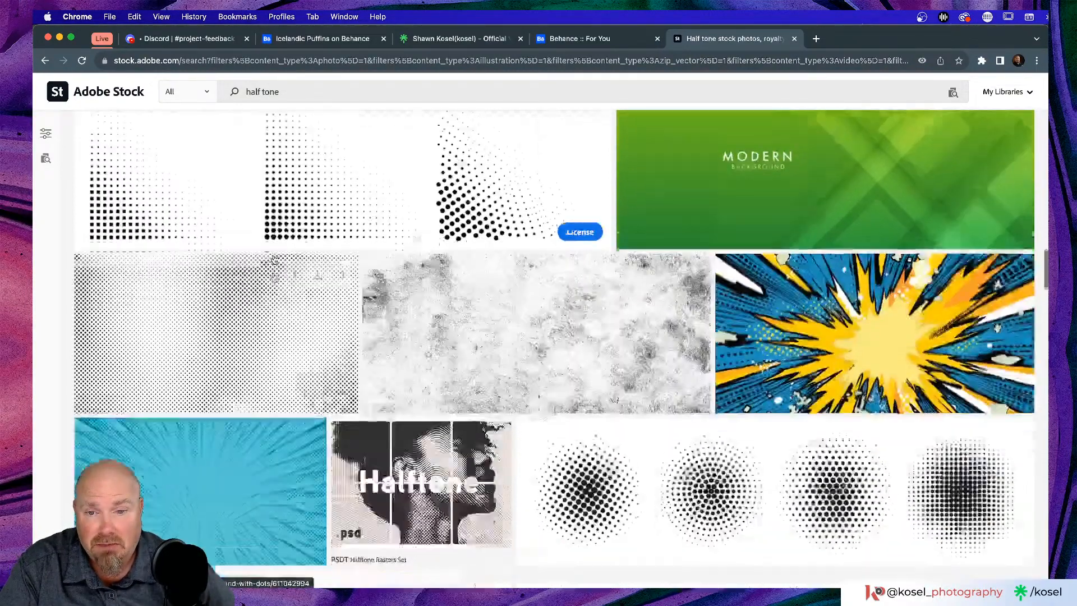
scroll(276, 259, up, 20)
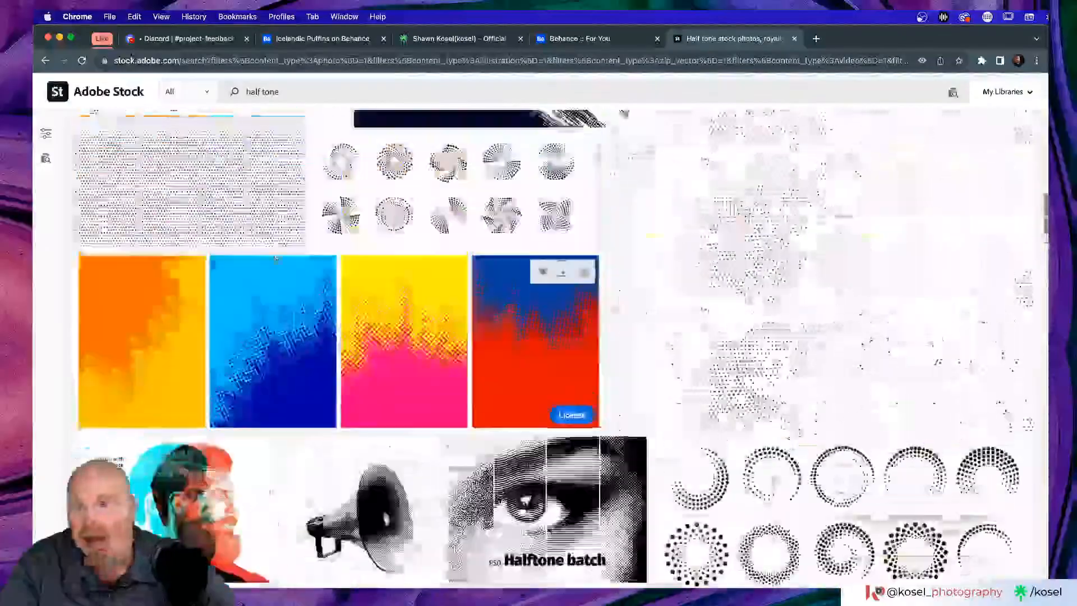
scroll(276, 258, down, 5)
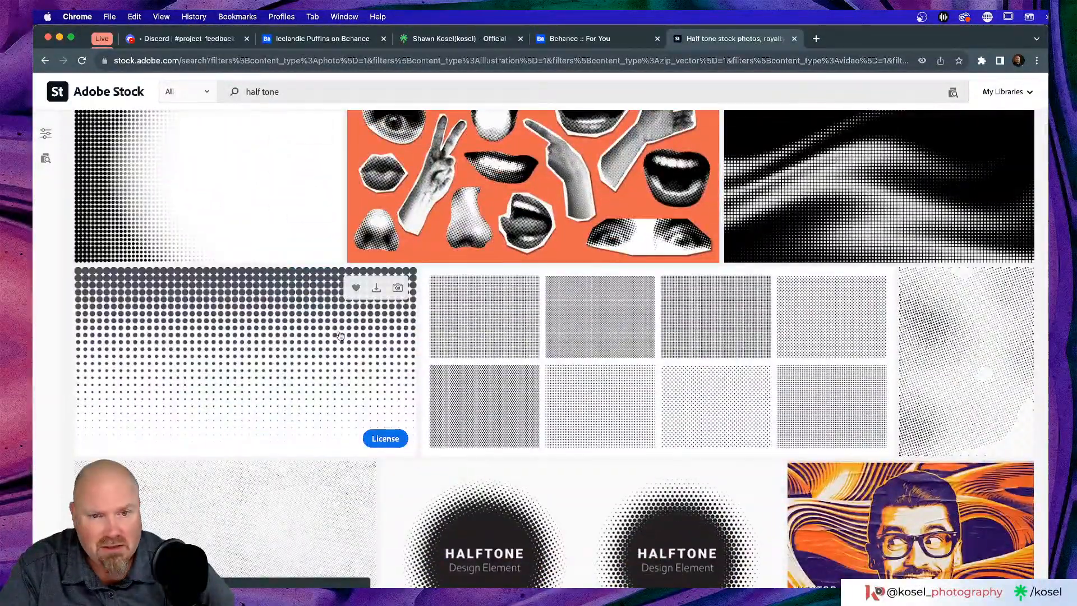
scroll(340, 333, up, 8)
scroll(340, 333, up, 10)
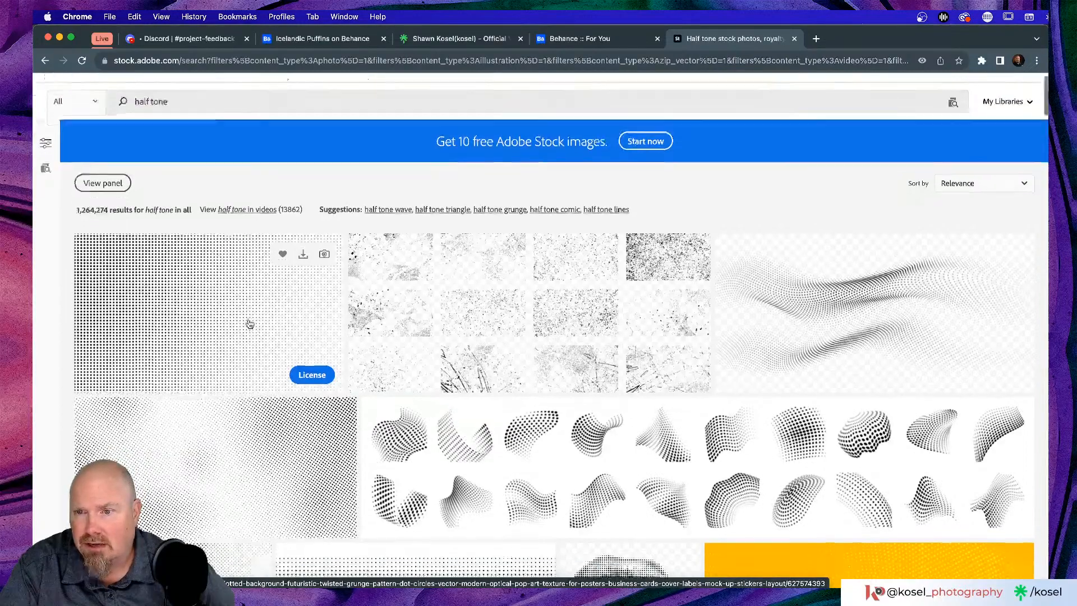
- Open the abstract halftone wave dotted background's details and license it as a PNG under the standard license
click(250, 324)
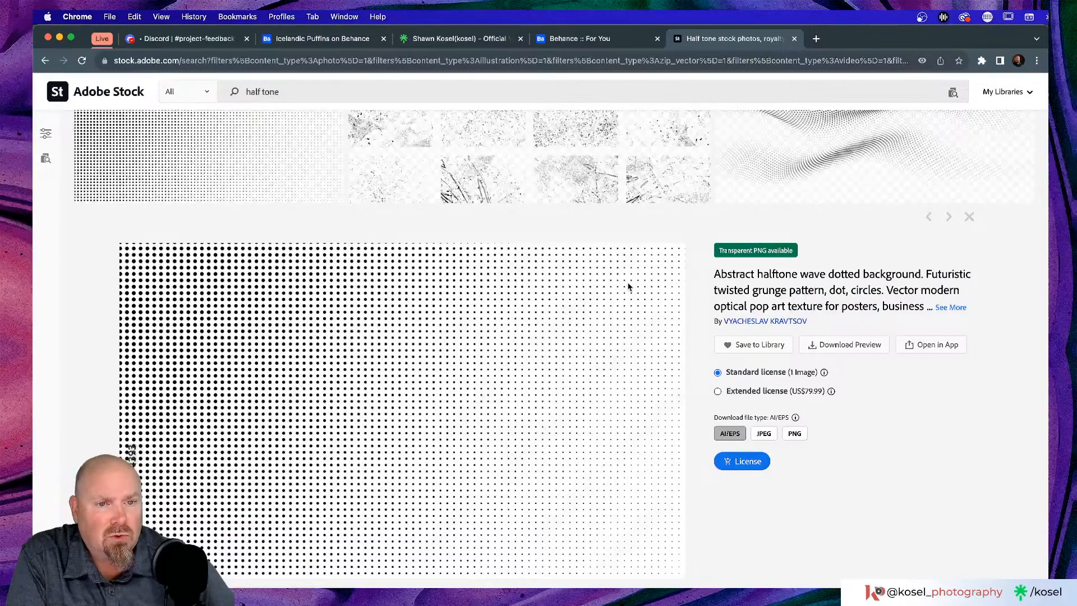
scroll(627, 287, down, 3)
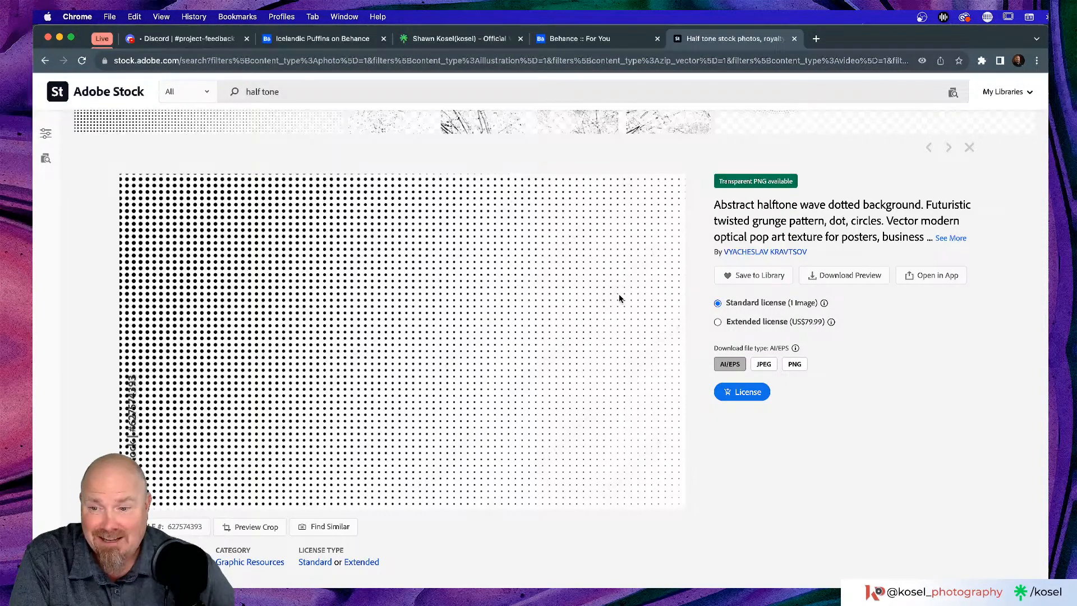
scroll(616, 302, down, 2)
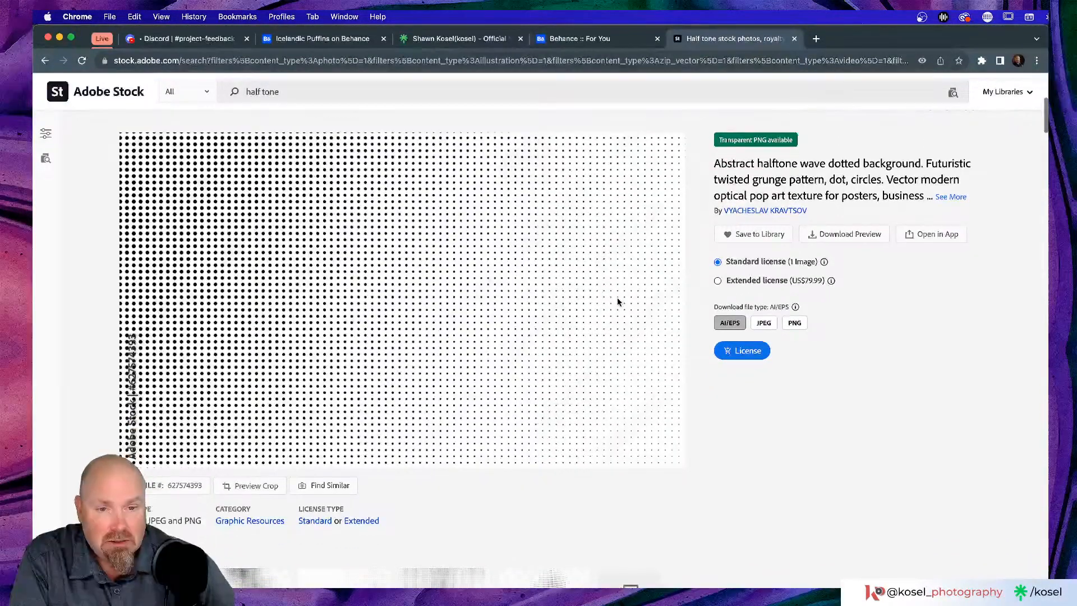
click(793, 325)
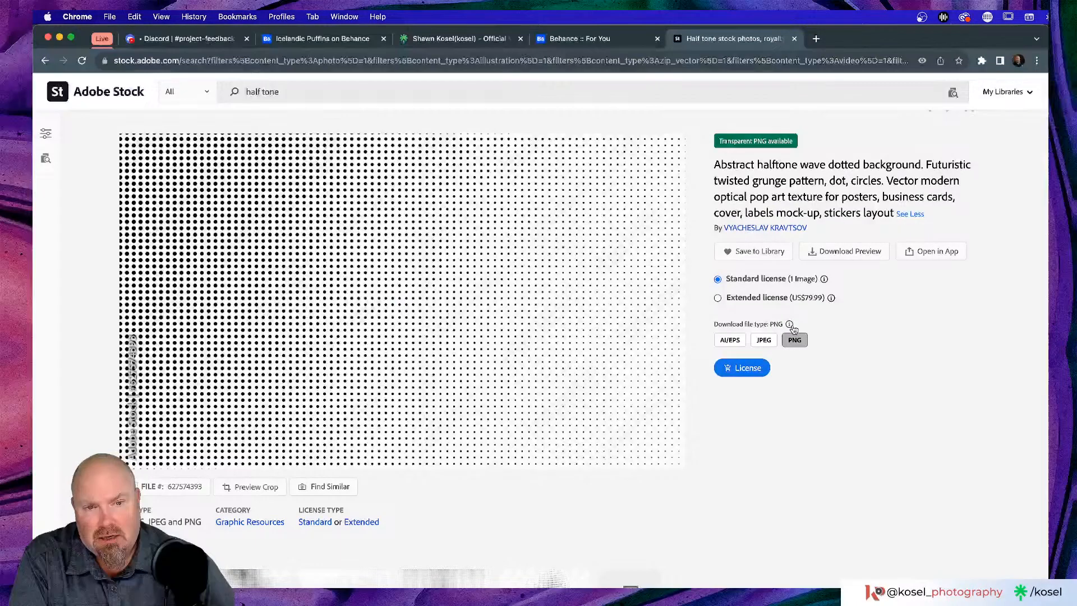
click(735, 373)
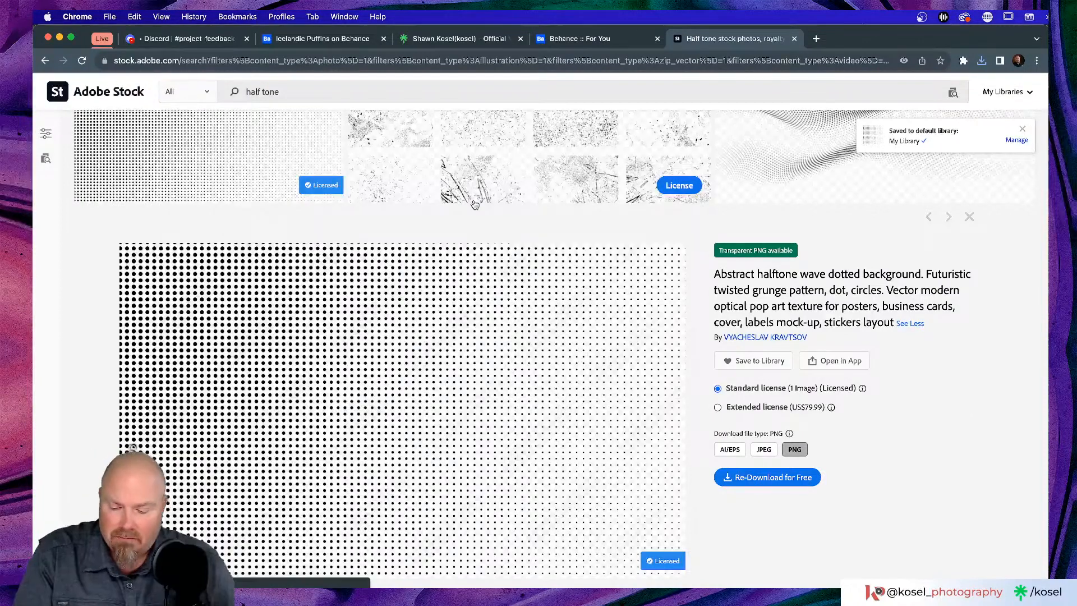
- Switch to InDesign and open My Library among the Creative Cloud libraries in place of the Texture library
key(super+Tab)
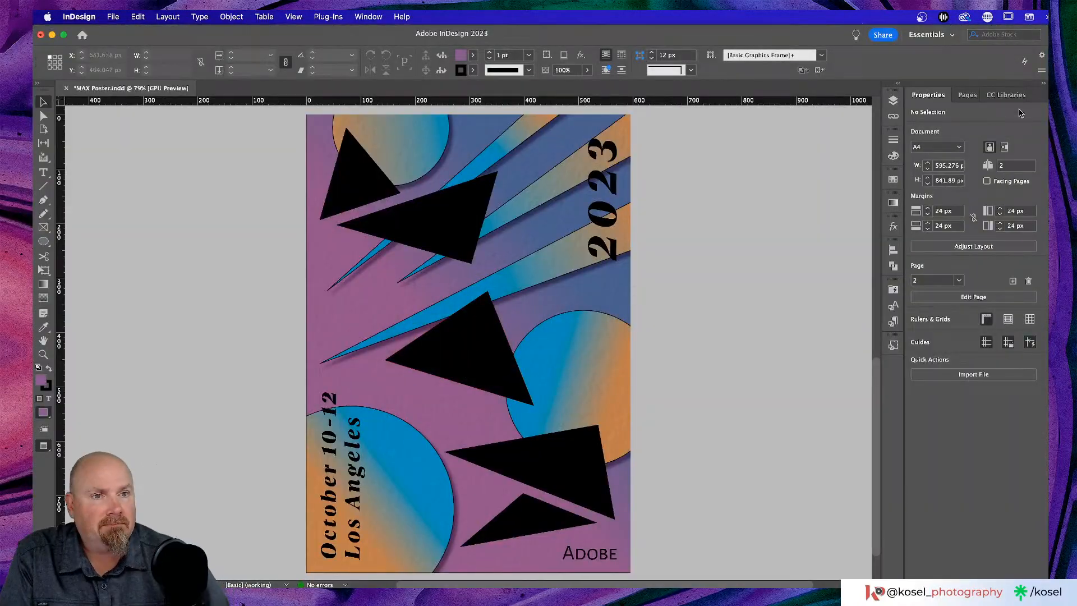
click(1001, 95)
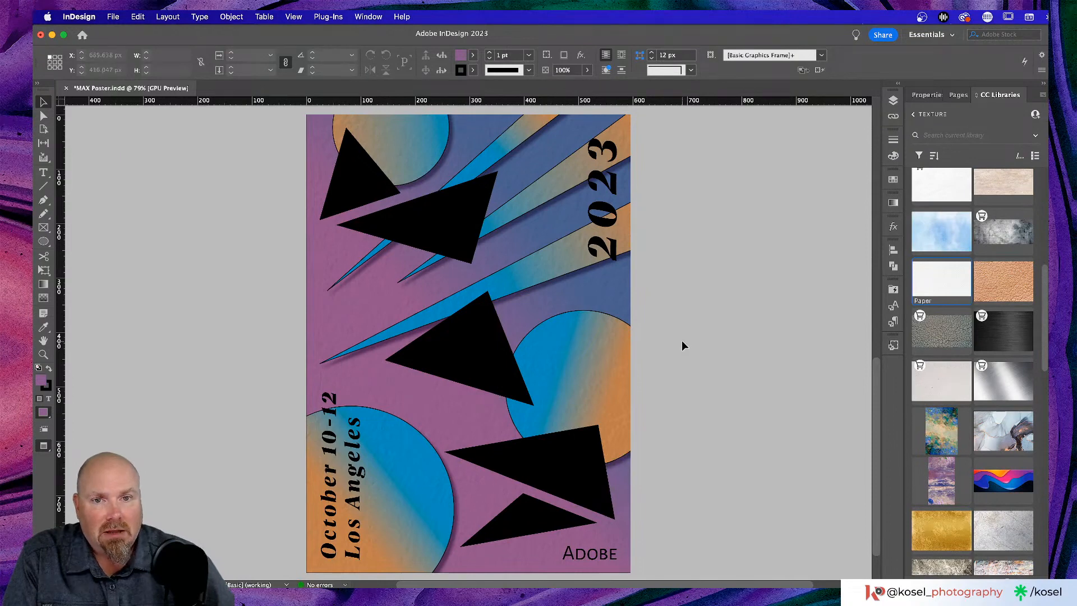
key(super+minus)
key(super+minus)
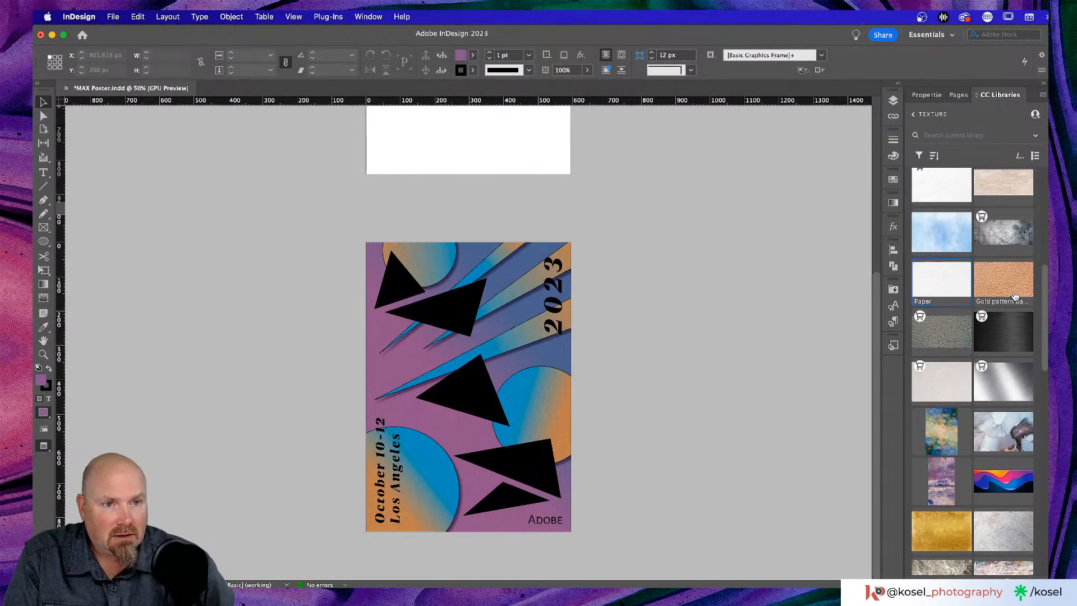
scroll(1015, 296, up, 3)
click(913, 114)
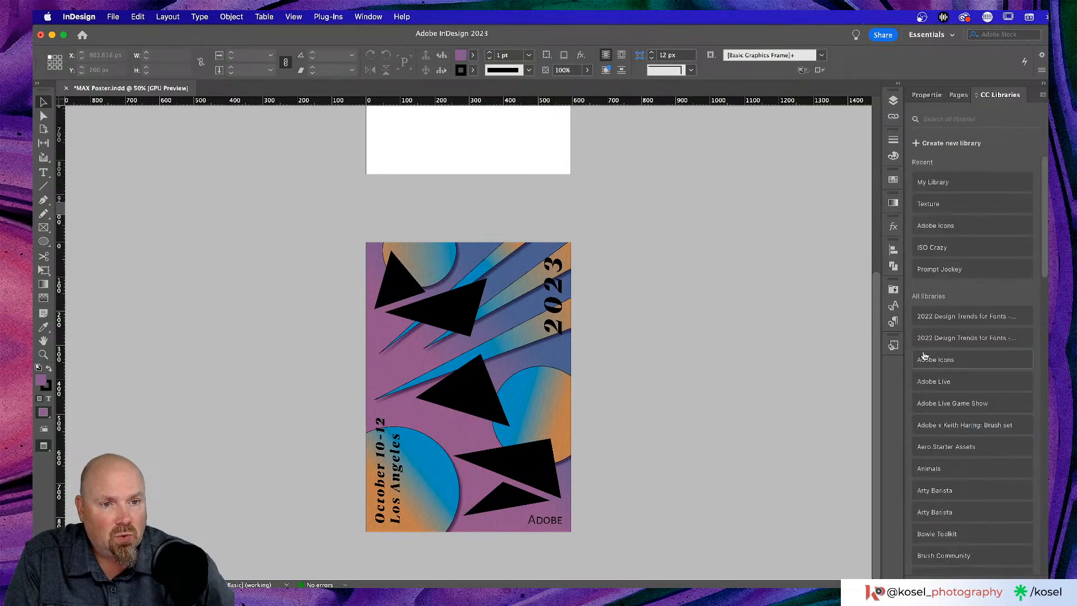
click(933, 181)
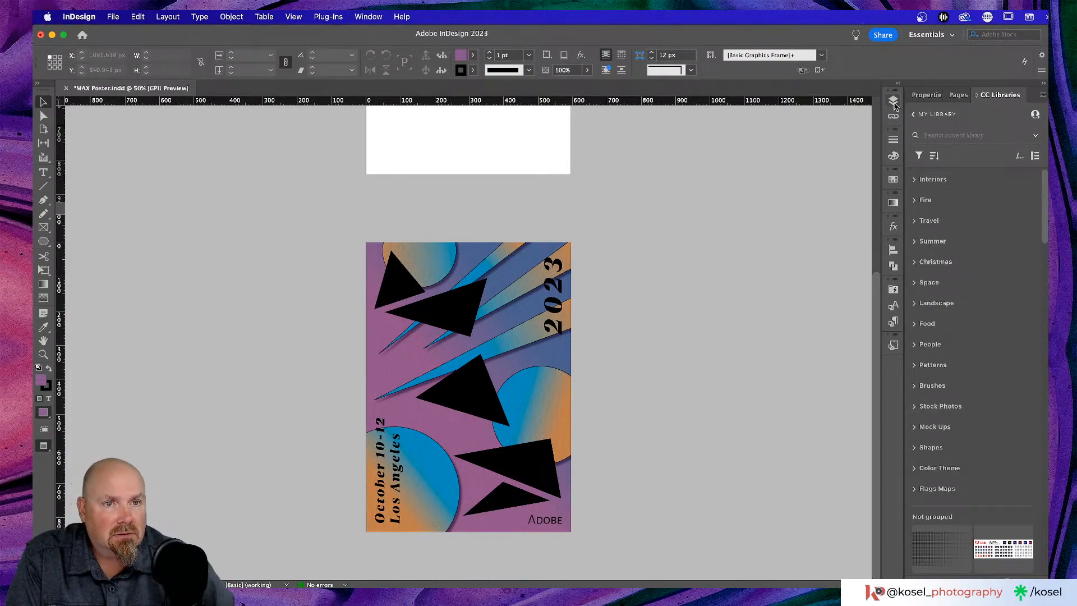
- Lock the Texture and MAX layers and create a new layer named Halftone above Texture
click(893, 102)
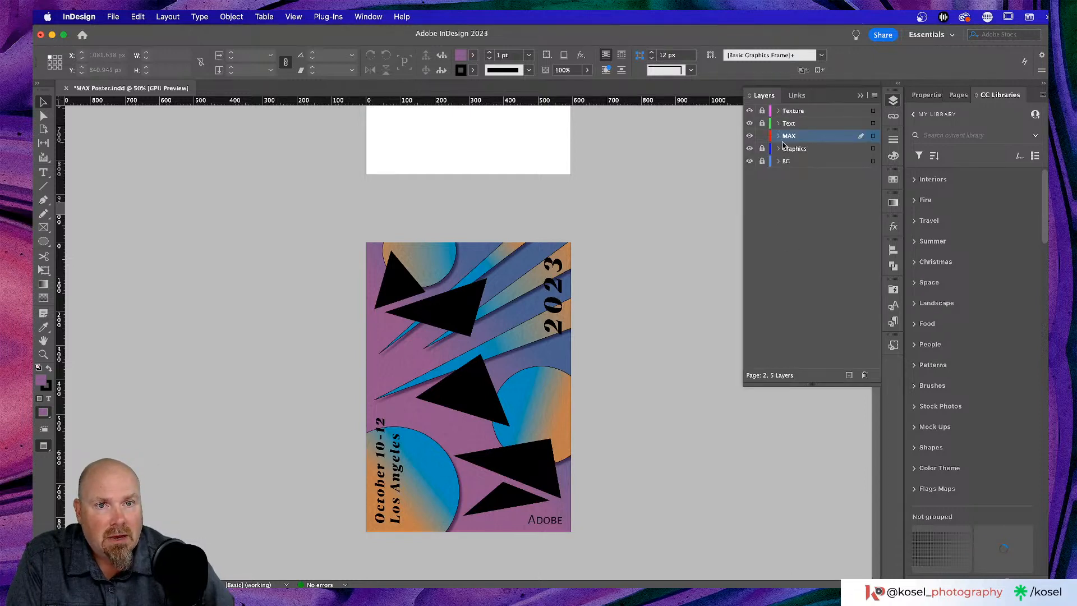
click(812, 112)
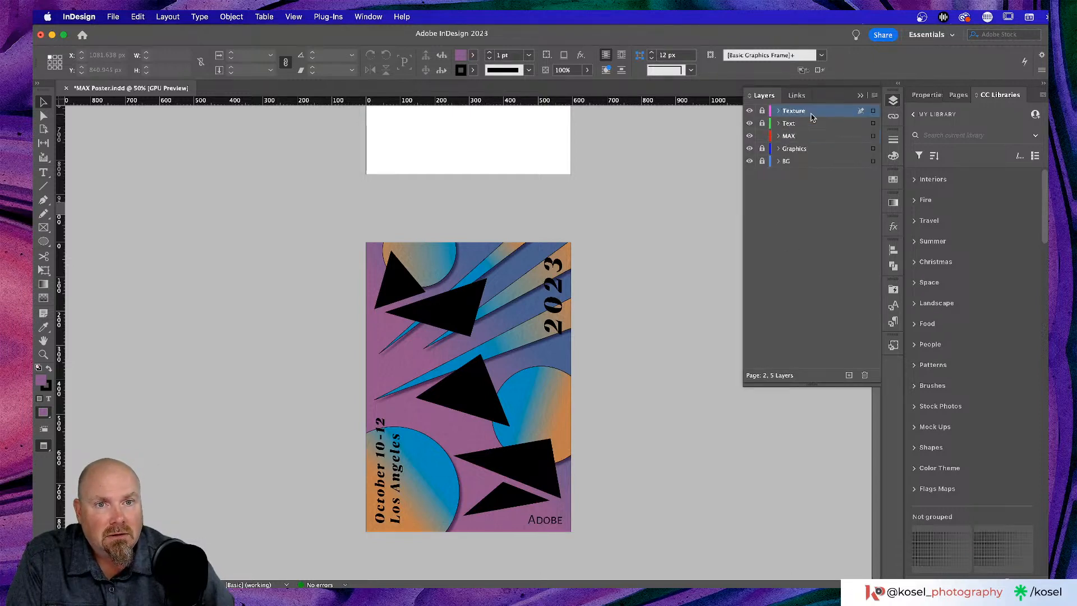
click(761, 112)
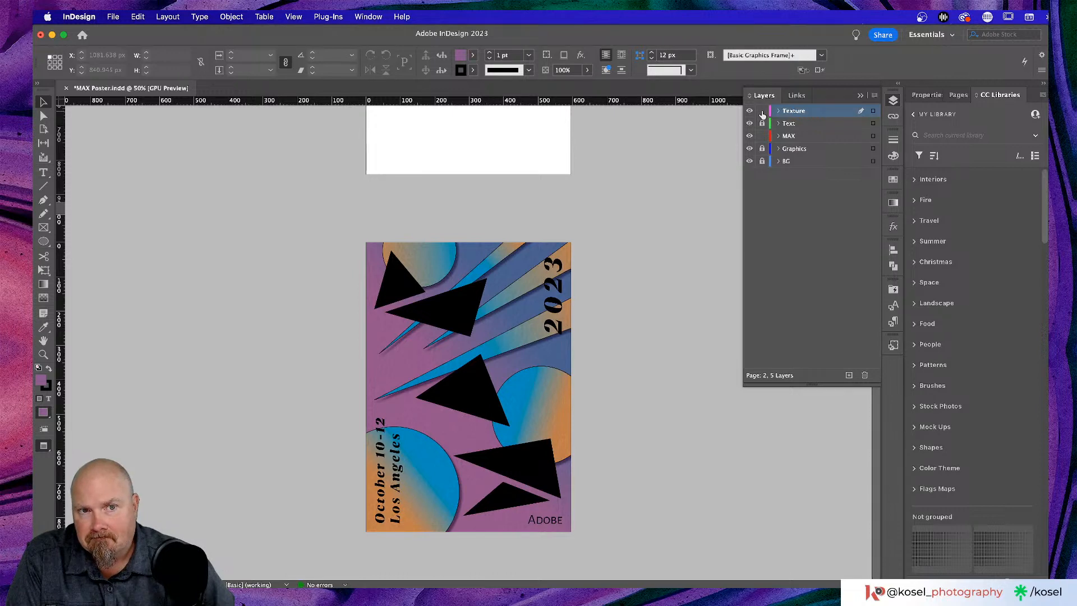
drag(761, 115, 764, 141)
click(848, 375)
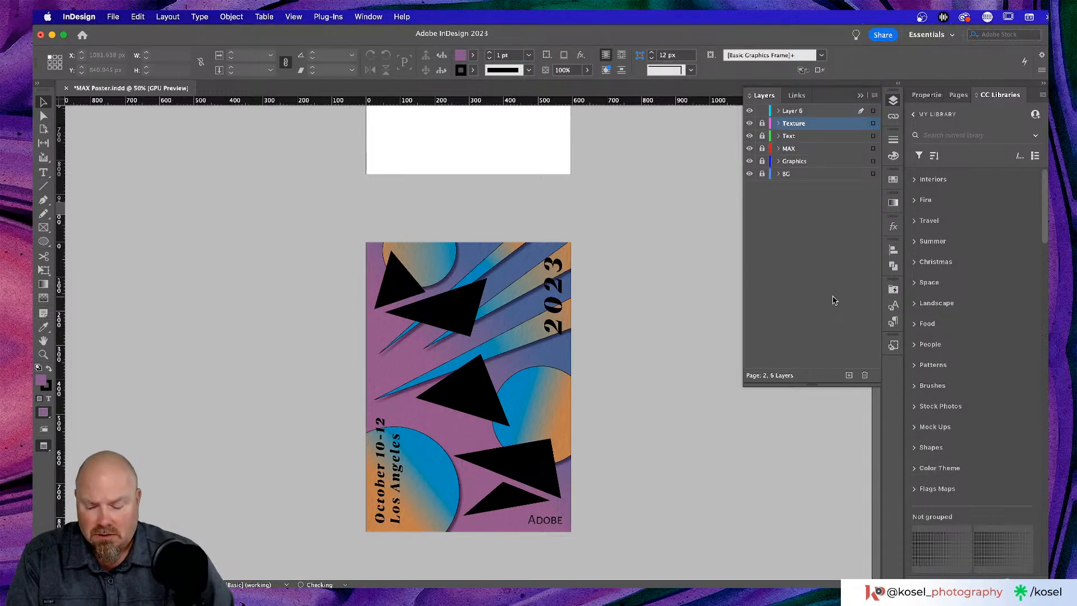
double_click(794, 111)
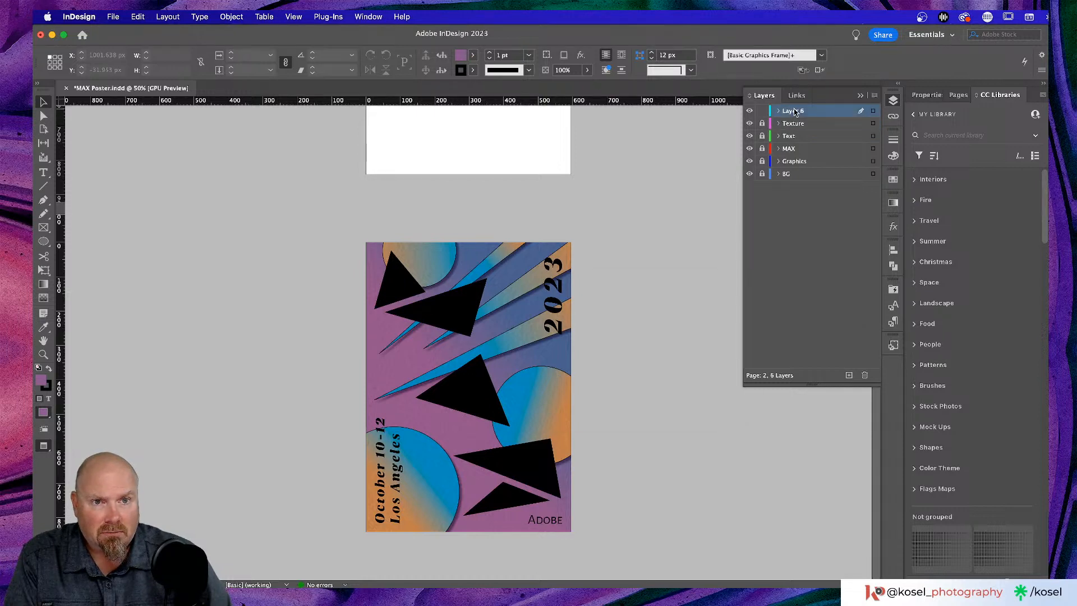
text(Halftone)
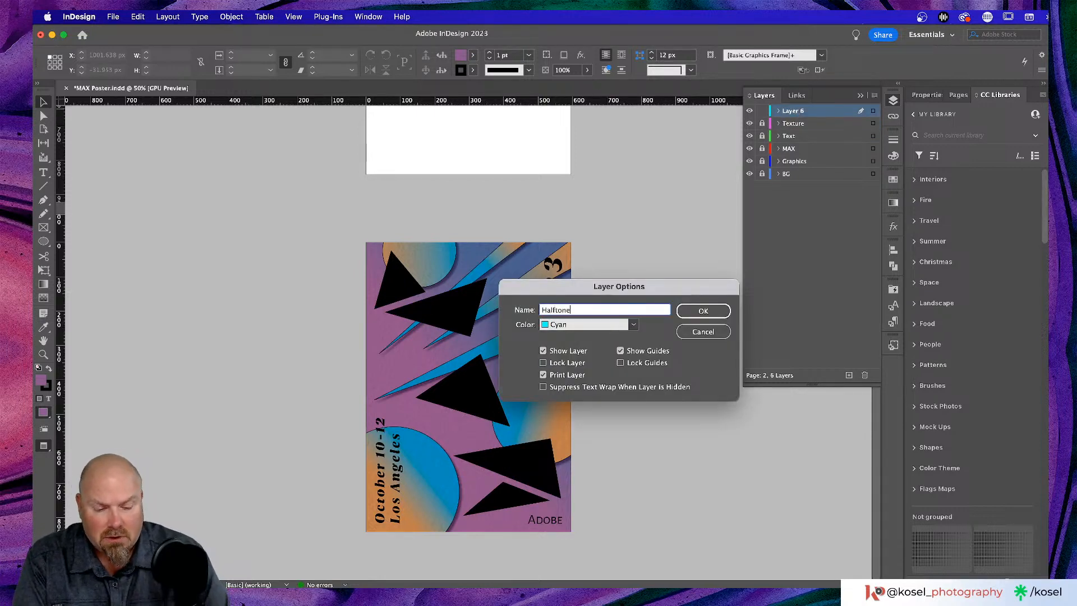
key(Return)
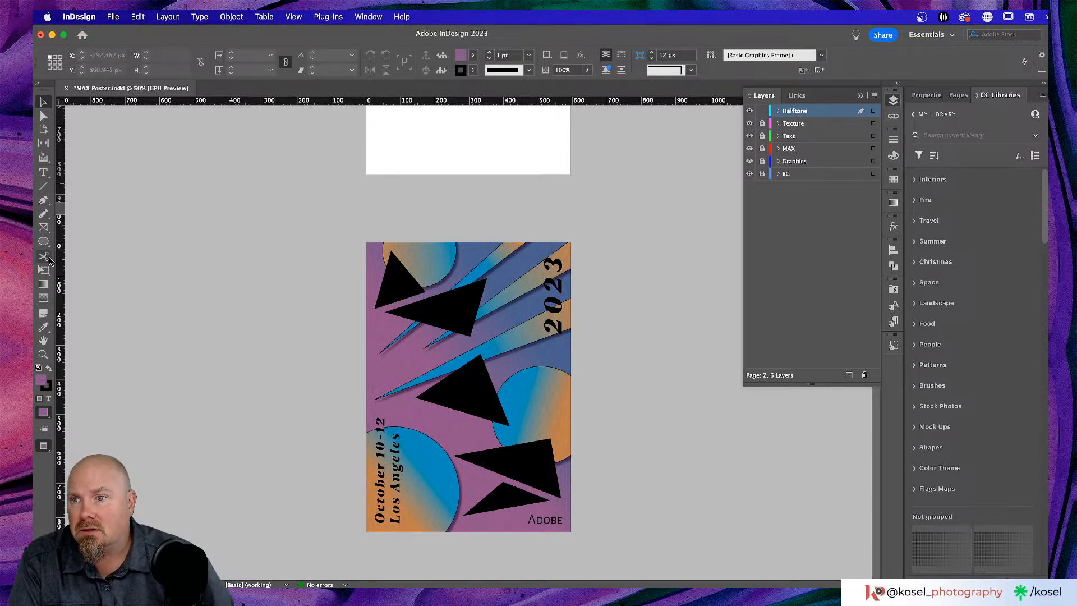
- Show the bleed area and draw an empty rectangular frame about 612 × 859 px over the whole poster out to the bleed
click(45, 230)
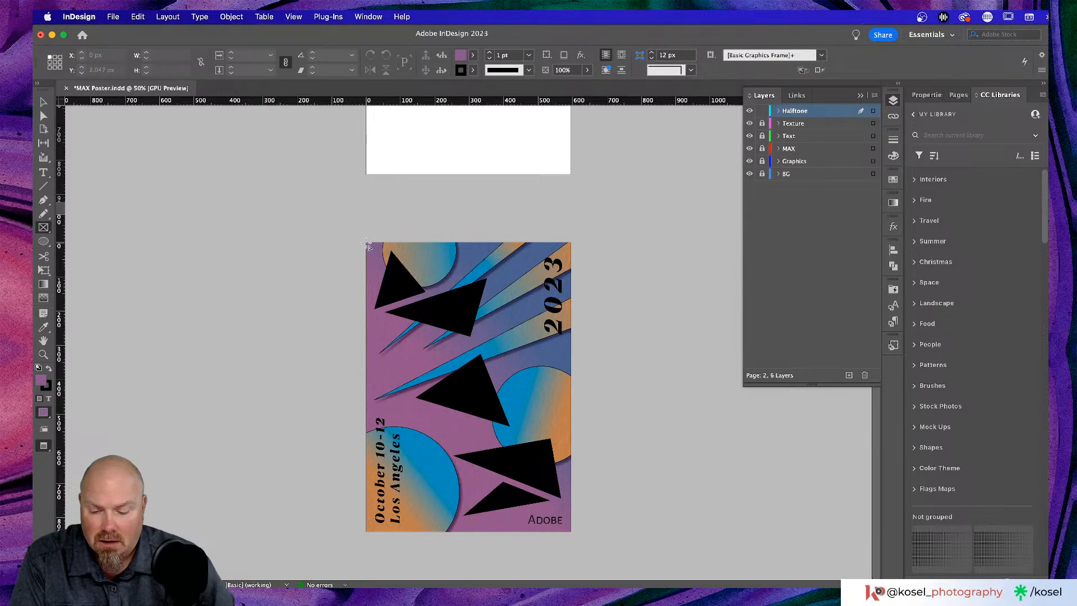
key(w)
drag(364, 239, 573, 534)
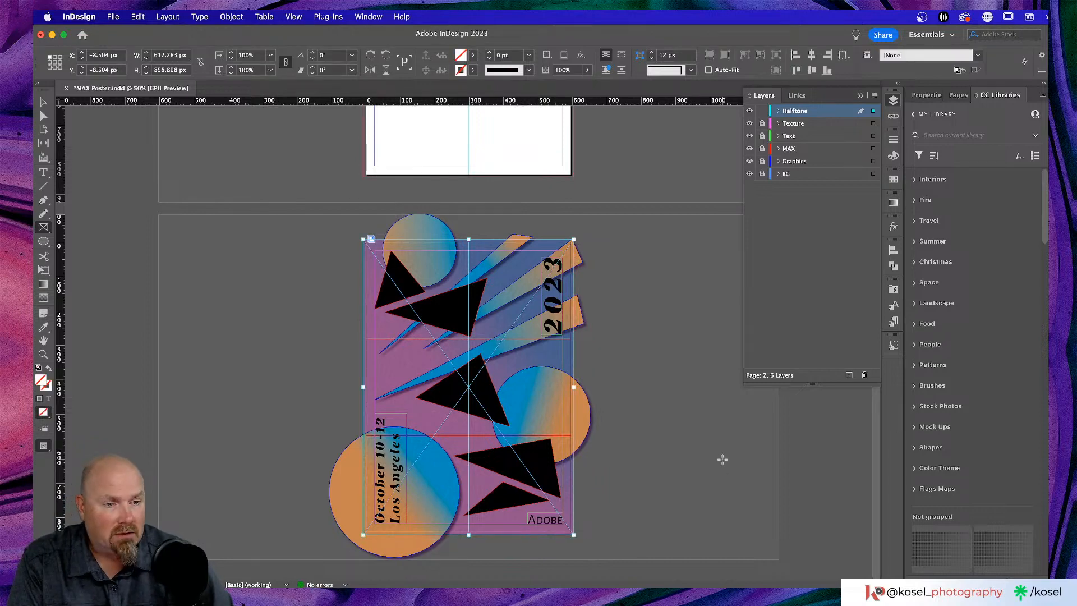
- Place the licensed abstract halftone PNG from My Library across the poster's upper part, about 605 × 359 px, starting at the bleed corner
scroll(953, 185, down, 6)
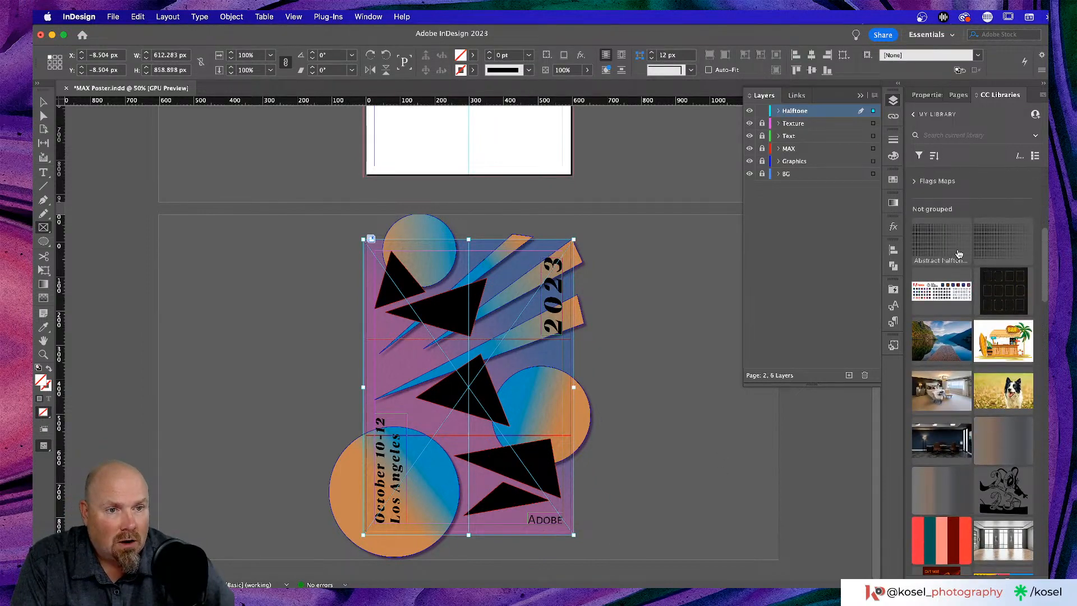
mouse_move(945, 242)
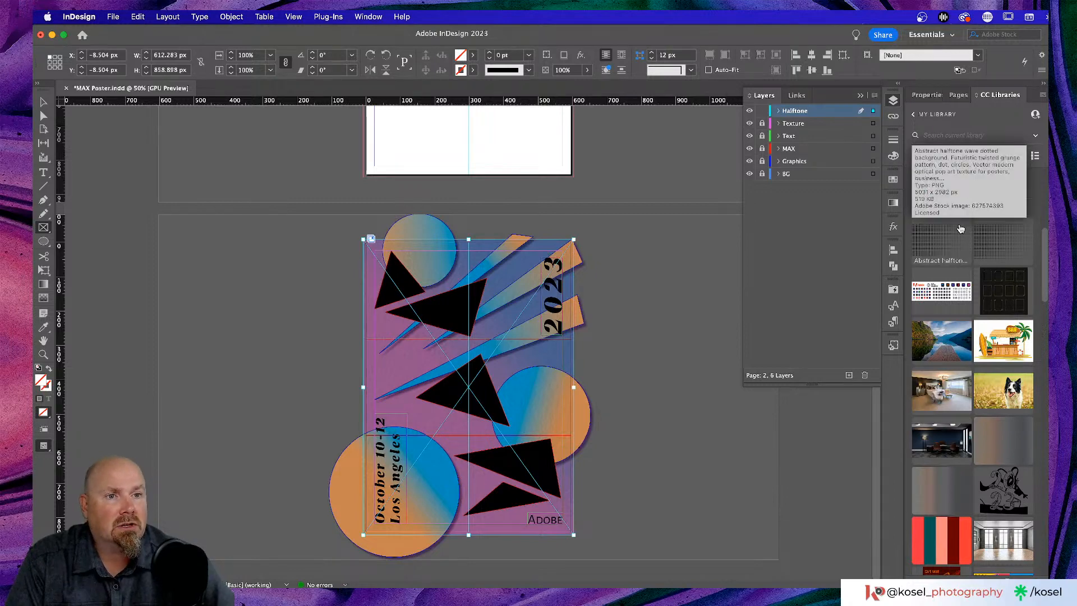
mouse_move(992, 238)
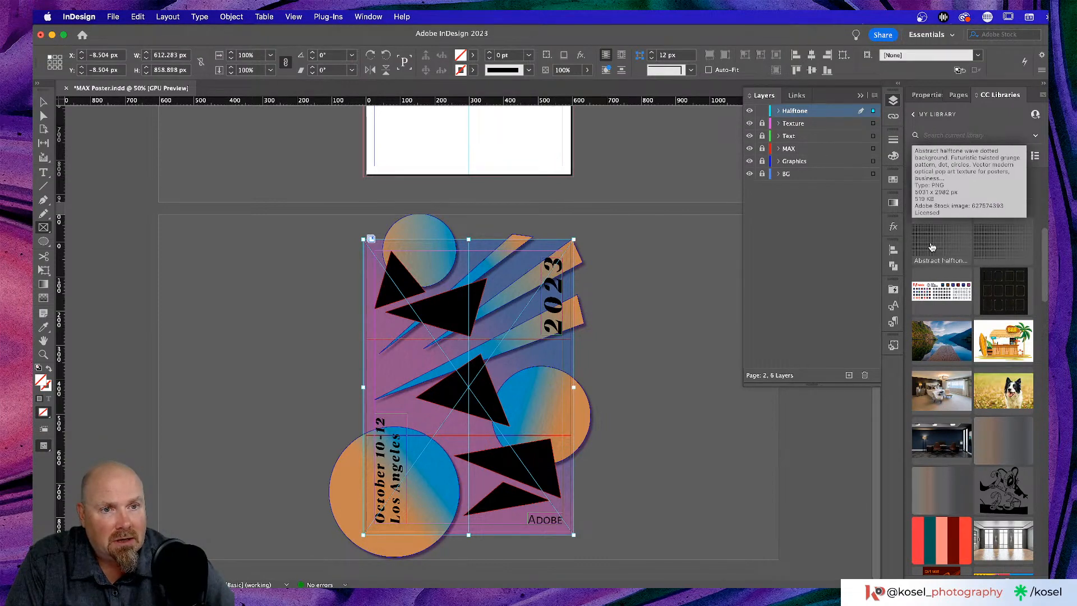
click(934, 246)
drag(933, 246, 411, 369)
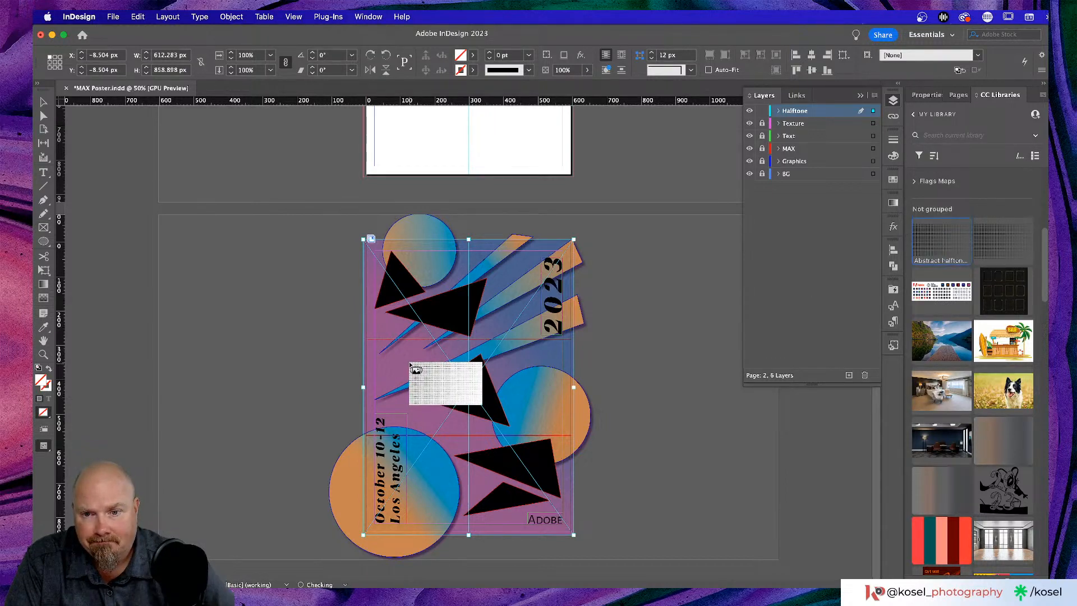
drag(365, 242, 429, 363)
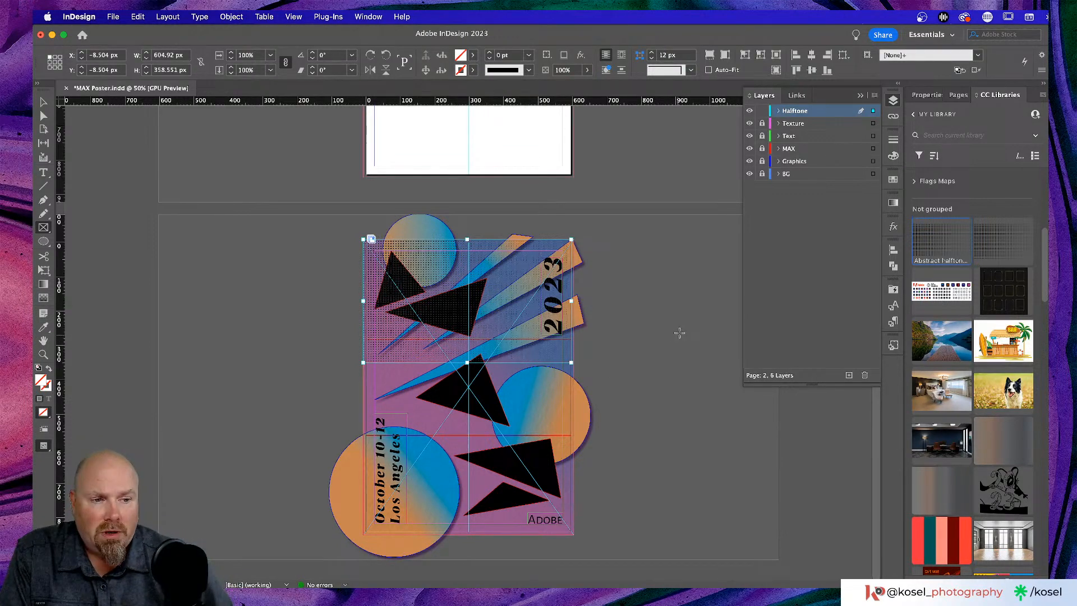
- Try rotating the placed halftone image 90° clockwise, and undo the rotation
right_click(423, 279)
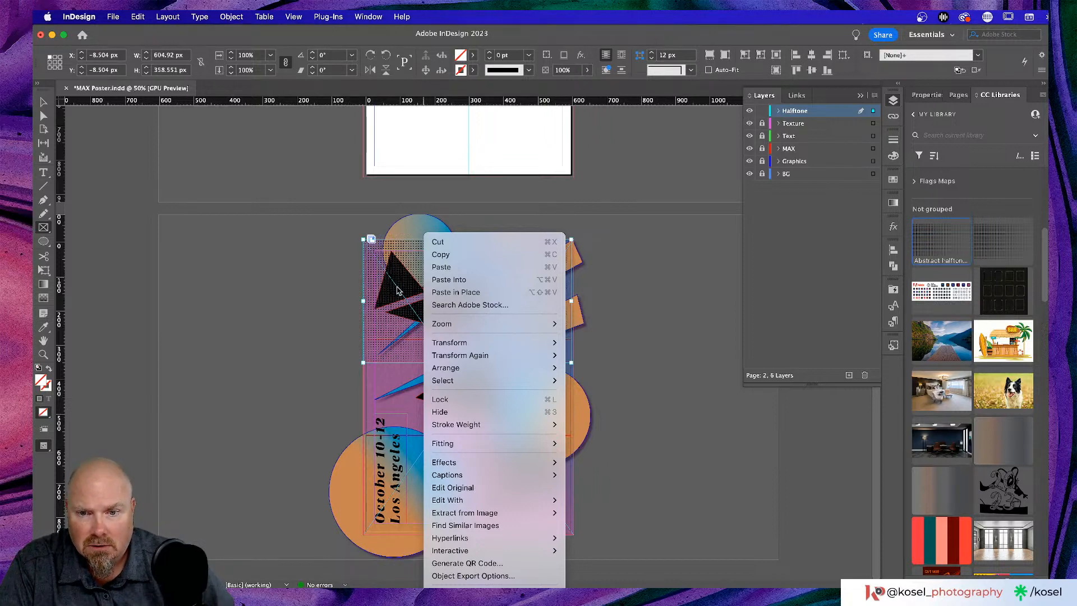
mouse_move(478, 343)
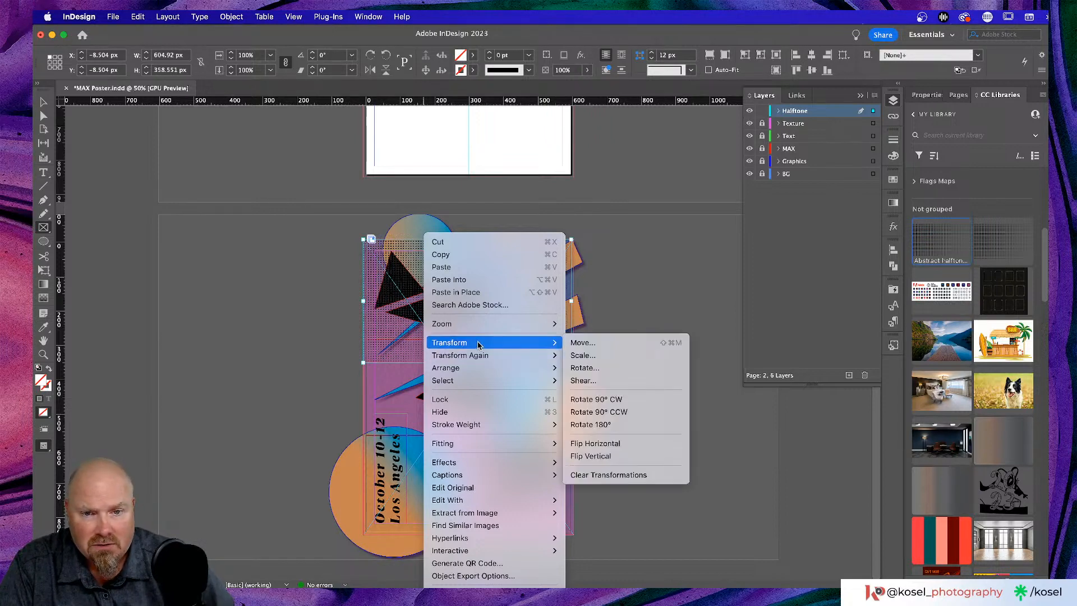
click(648, 399)
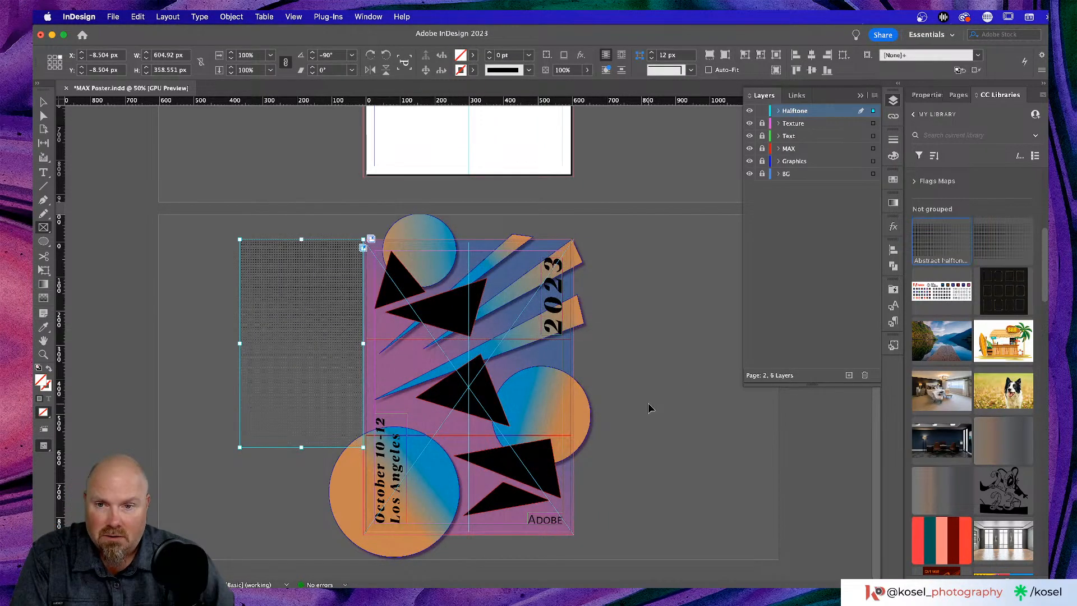
key(super+z)
- Rotate the placed halftone image 90° counterclockwise, align it with the poster's lower edge, and enlarge its frame to about 830 × 595 px
right_click(444, 291)
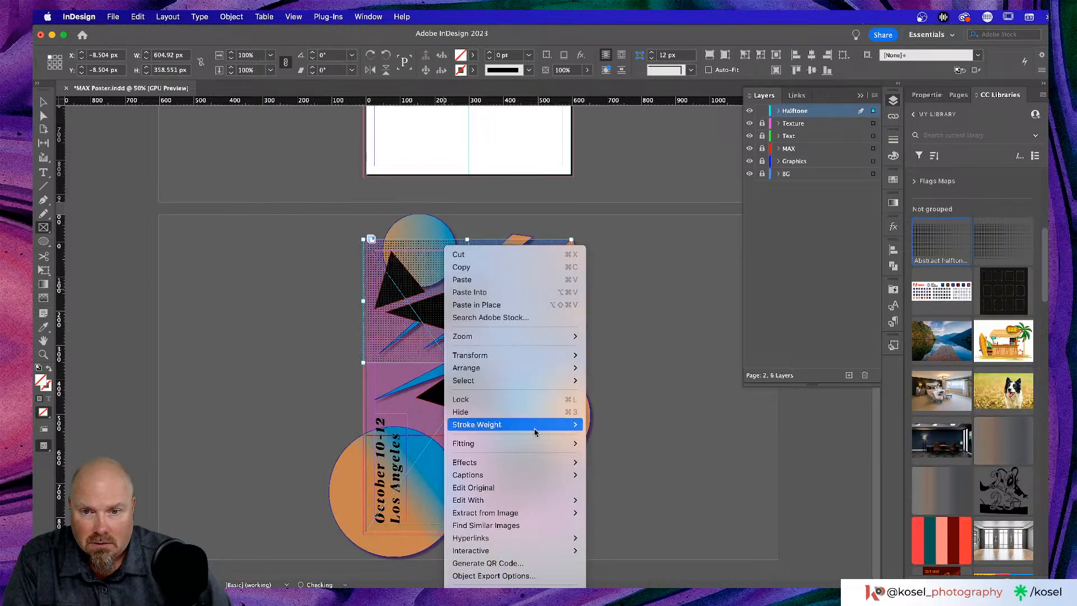
mouse_move(539, 355)
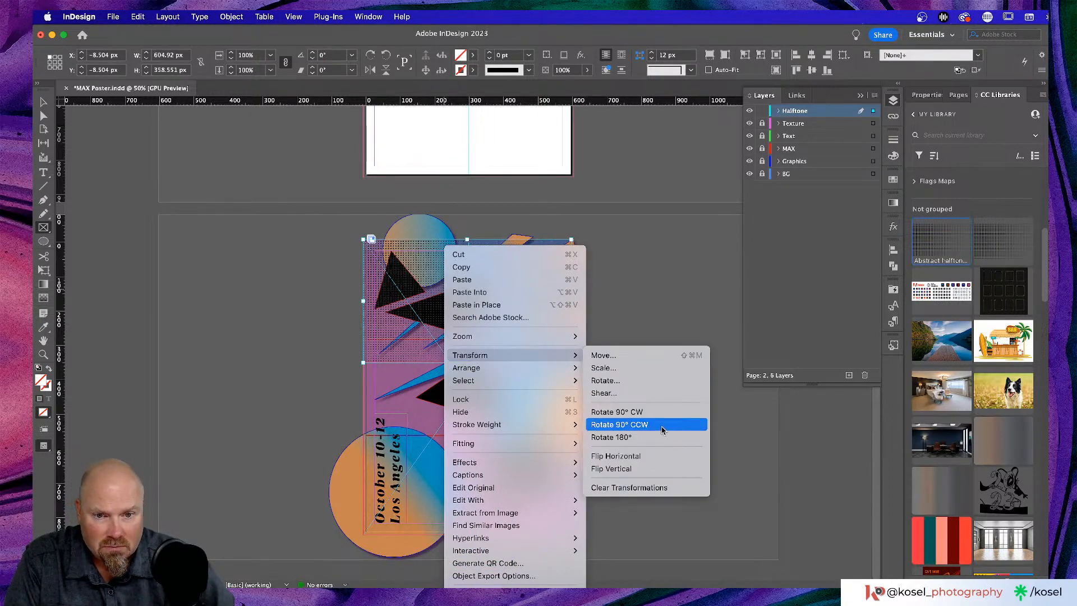
click(662, 429)
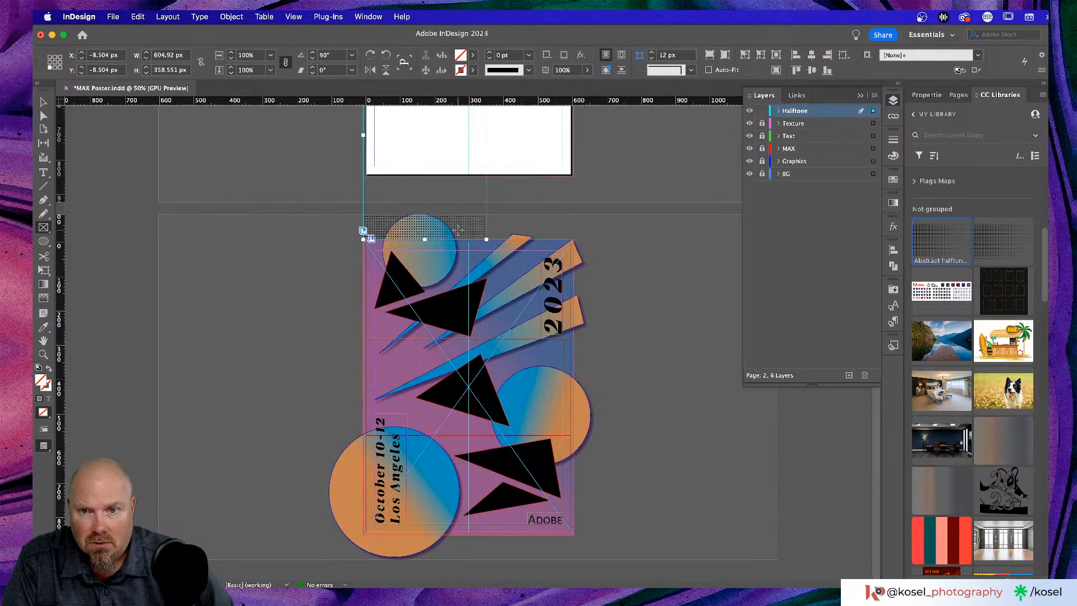
key(v)
drag(443, 236, 439, 518)
drag(489, 324, 570, 245)
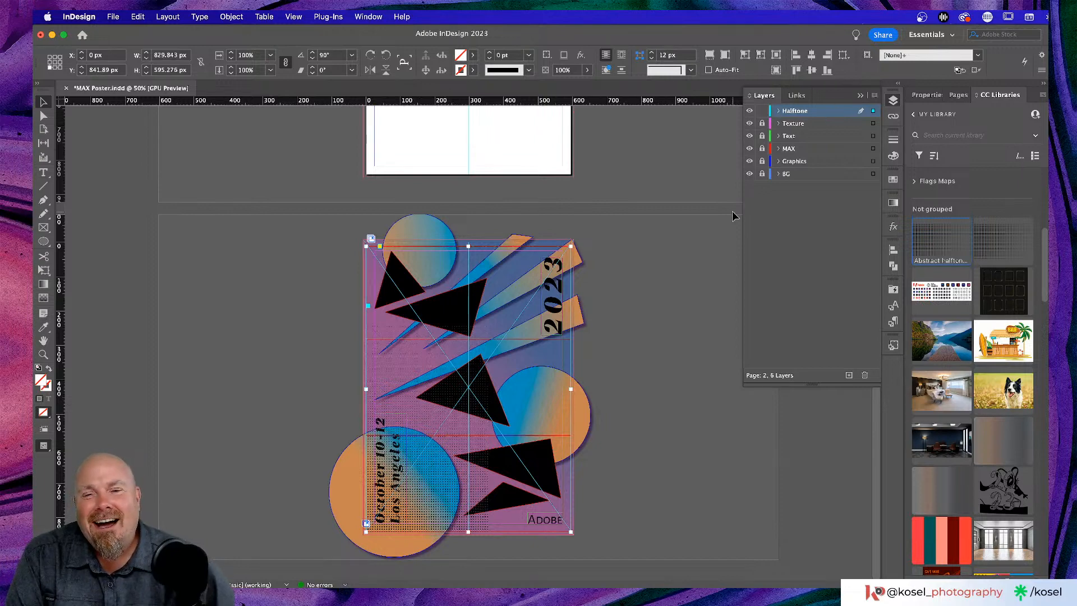
- Move the Halftone layer below Graphics so it sits directly above the BG layer
click(720, 302)
drag(829, 113, 825, 172)
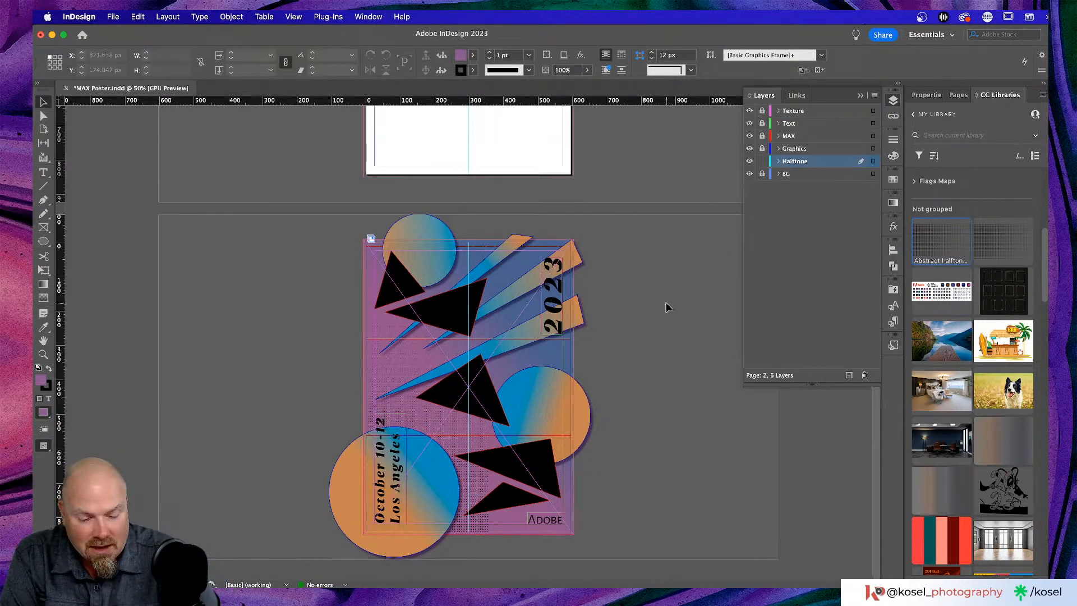
key(super+equal)
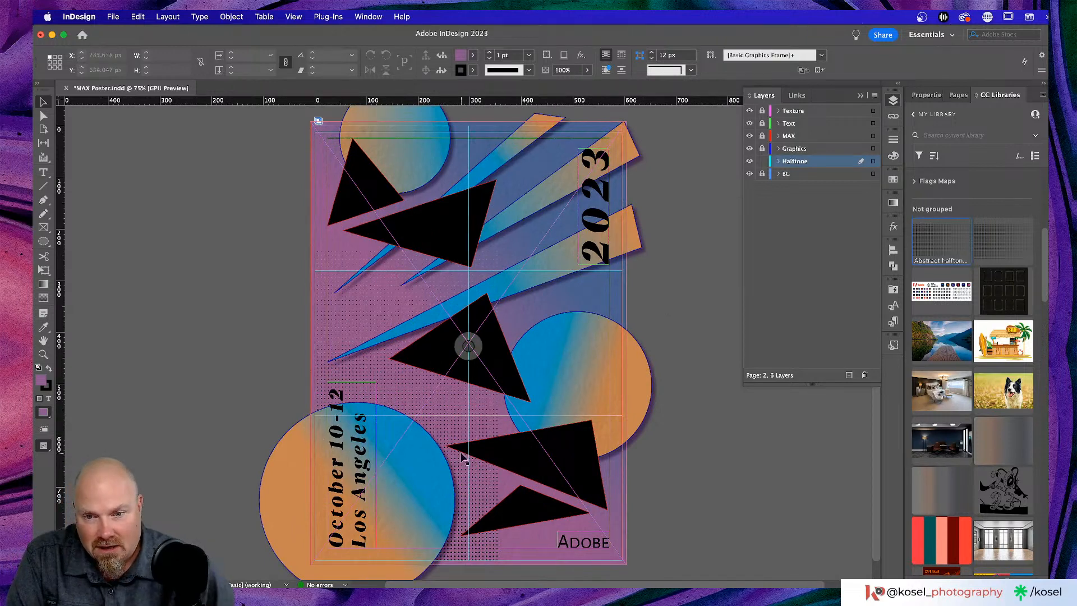
- Try to flip the halftone image horizontally
click(491, 446)
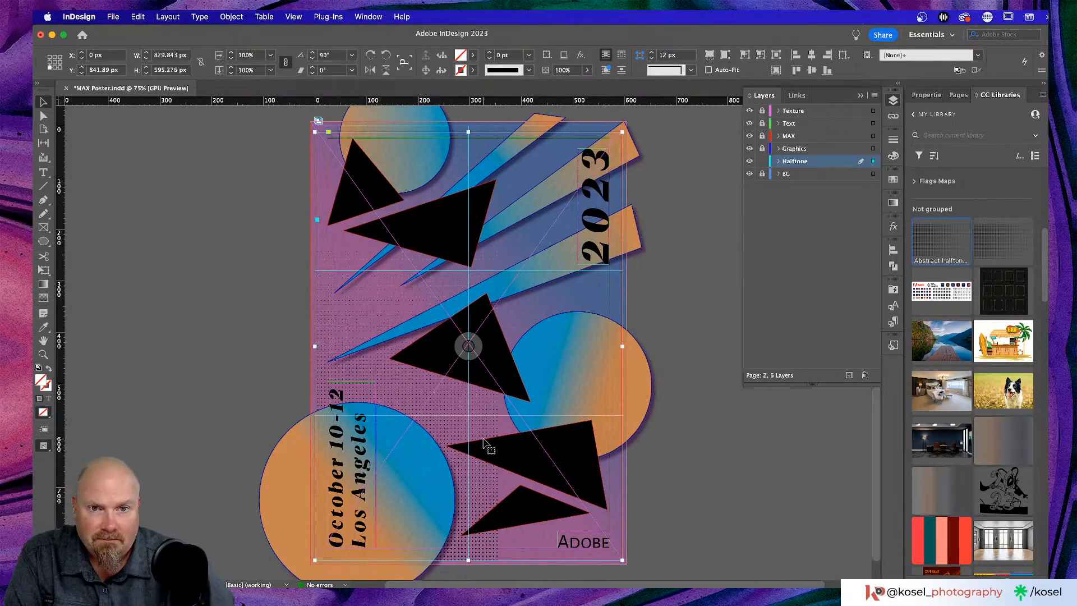
right_click(484, 443)
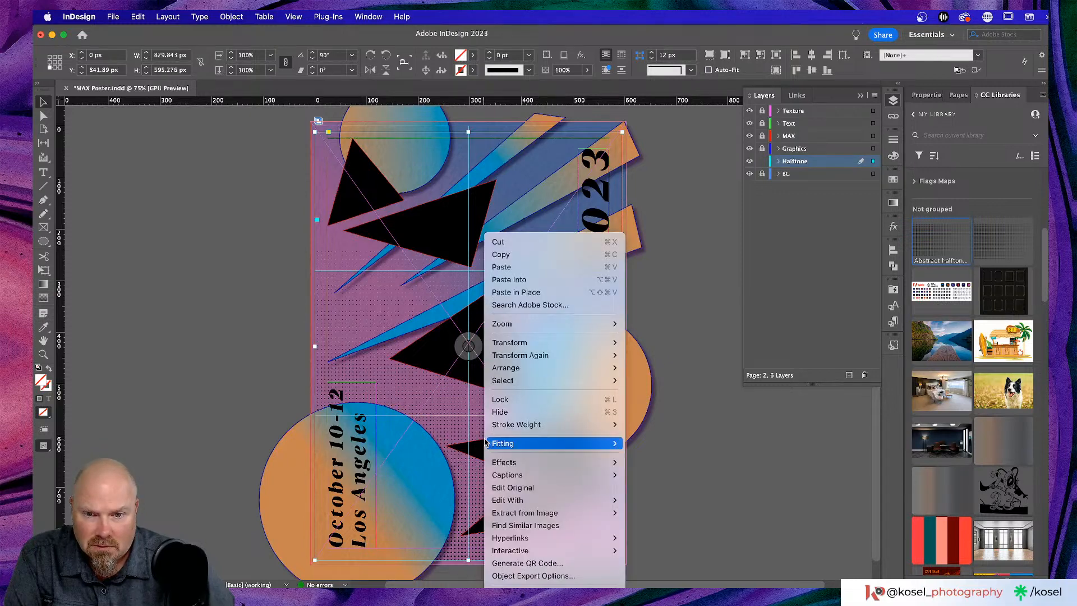
mouse_move(558, 348)
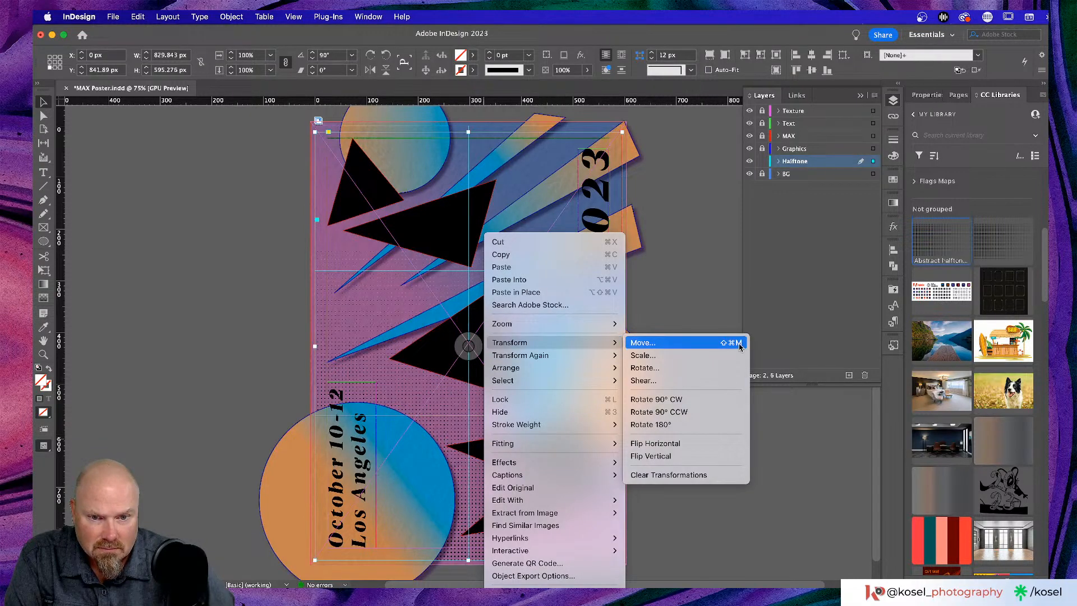
click(731, 447)
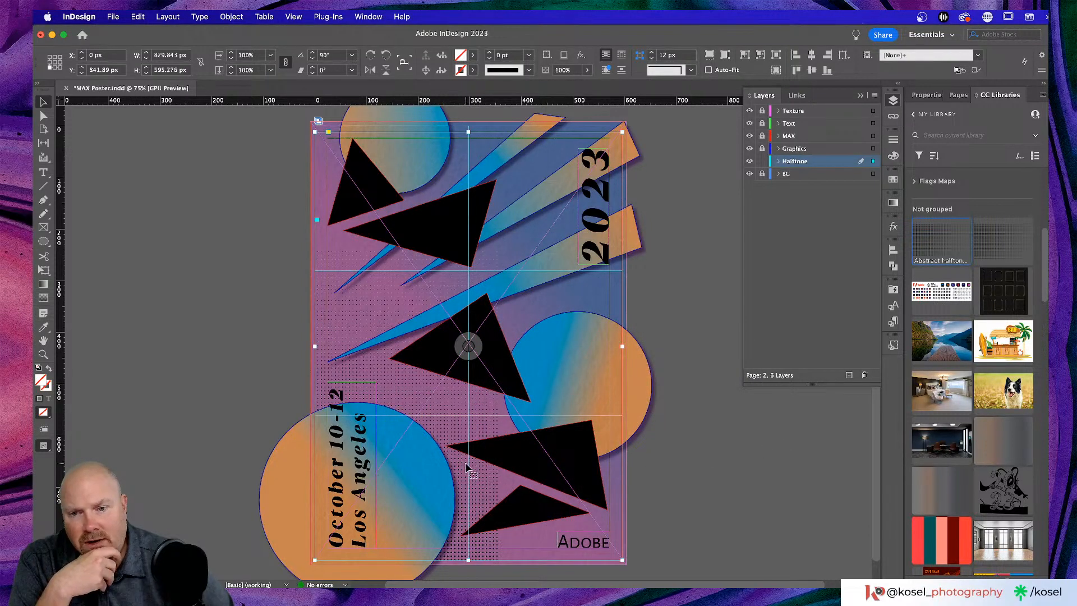
- Apply Content-Aware Fit to the halftone image in its frame and show the poster in preview mode
click(924, 95)
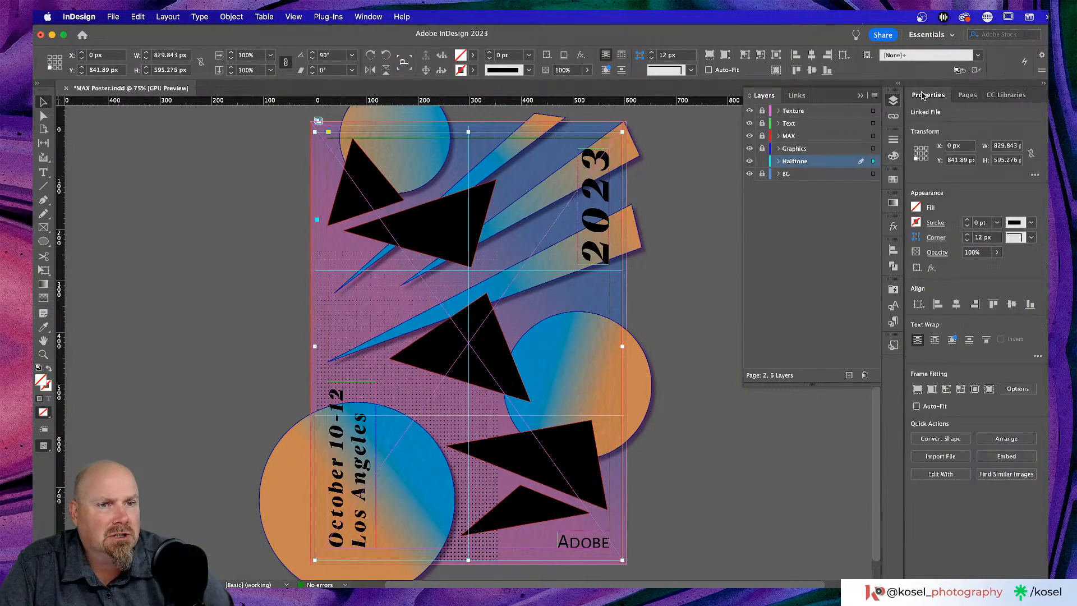
click(989, 390)
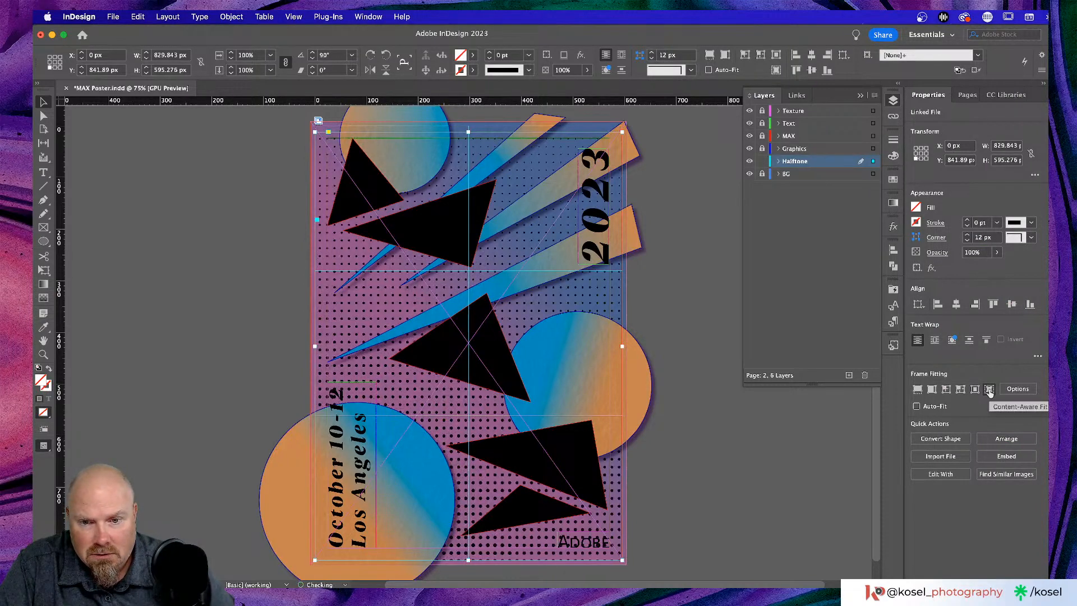
click(713, 509)
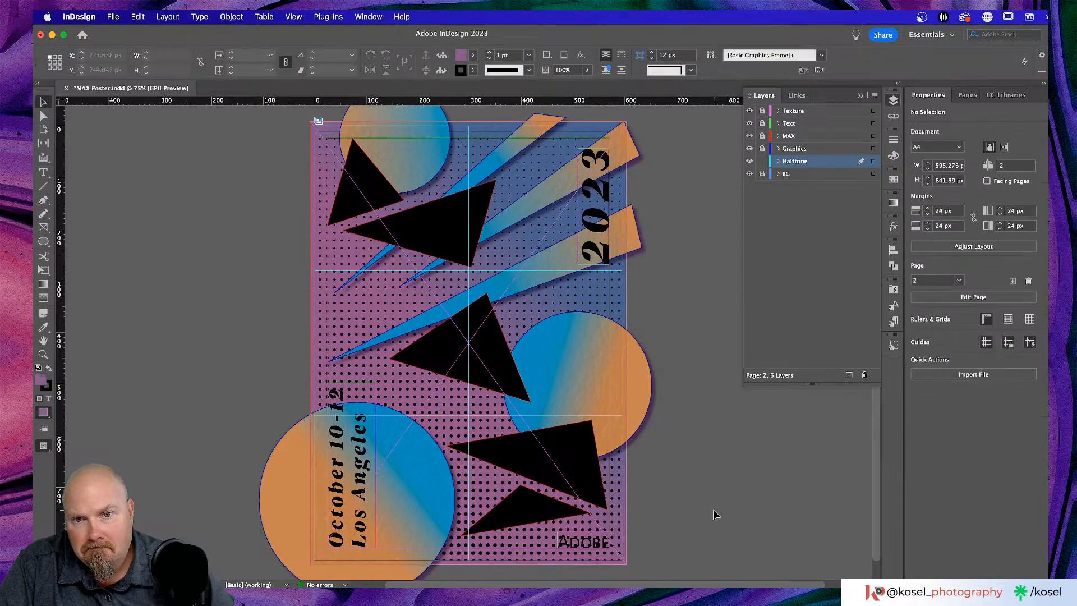
key(w)
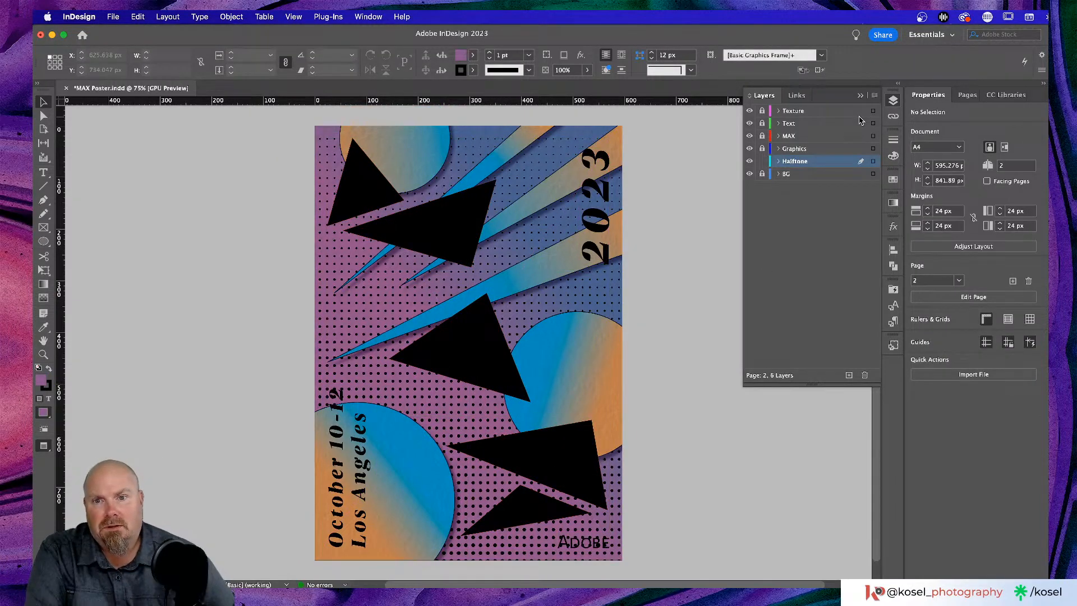
- Extend the halftone frame to the poster's upper edge so that its long dimension is 841.89 px
click(832, 162)
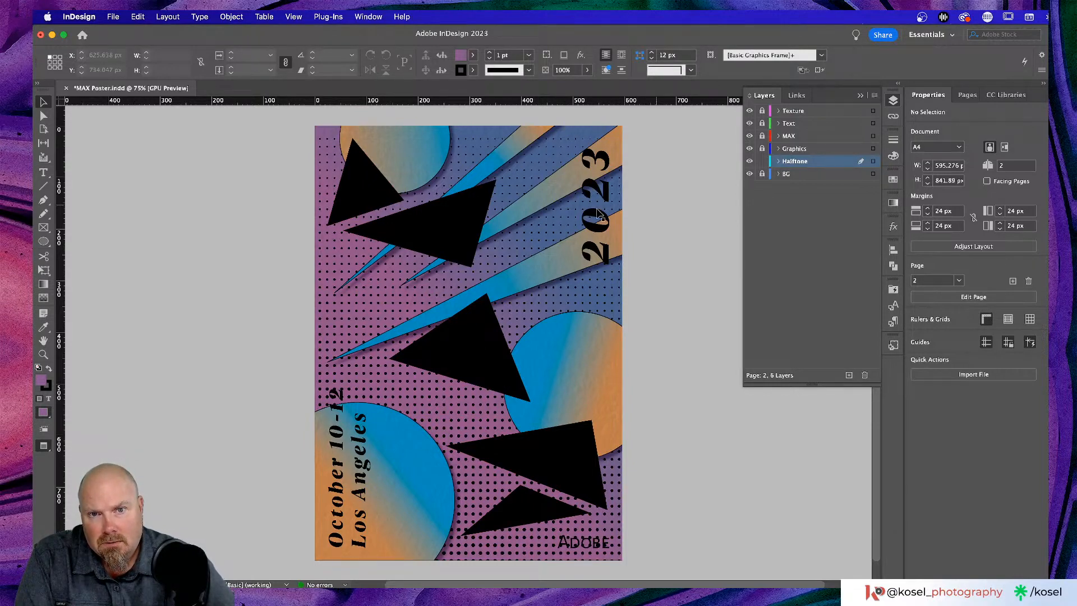
click(566, 215)
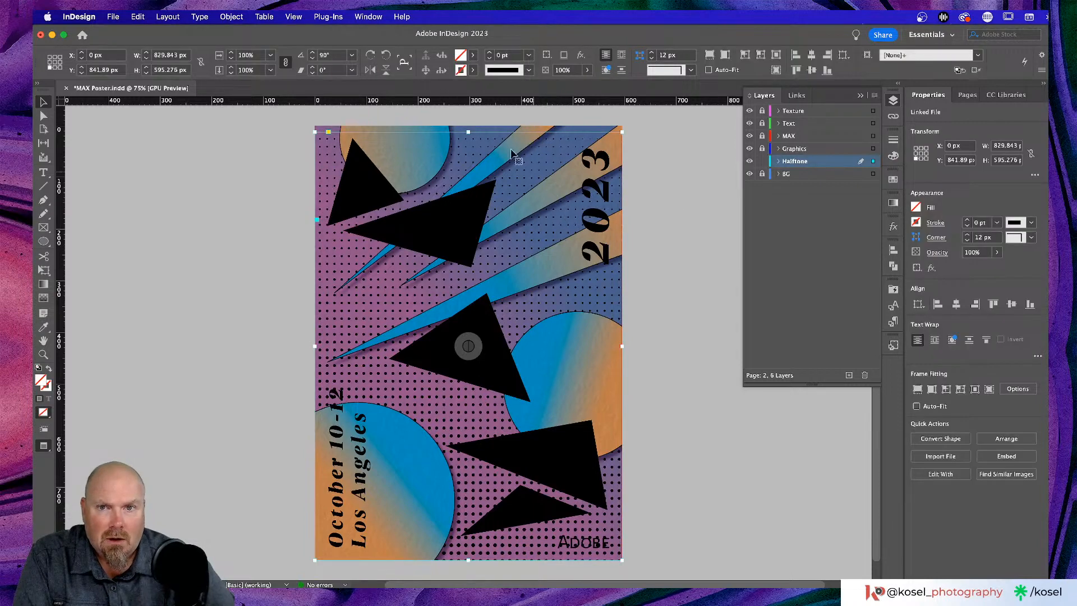
click(468, 127)
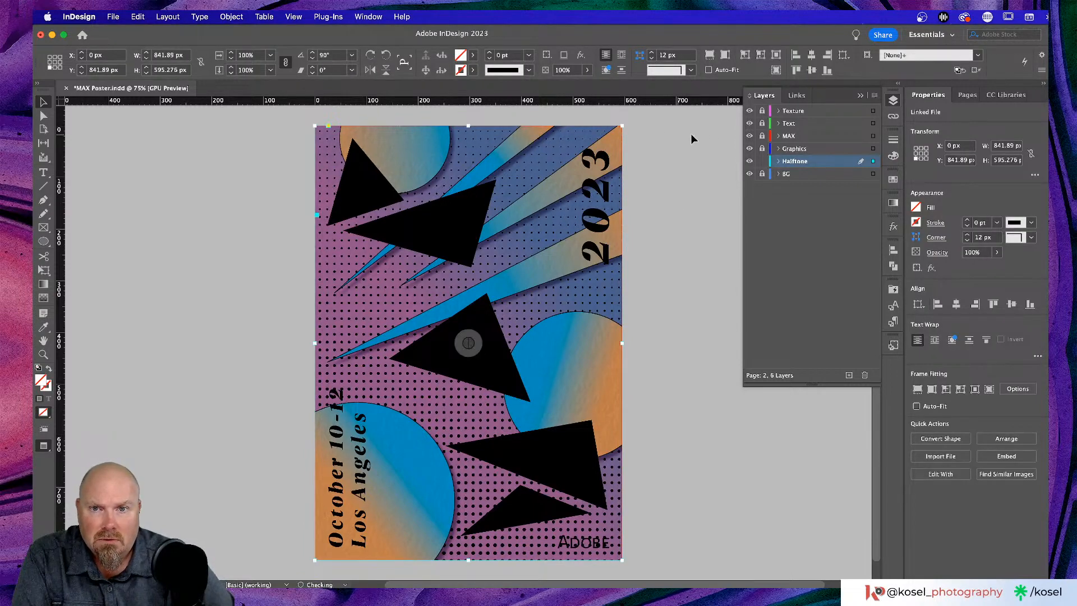
click(691, 187)
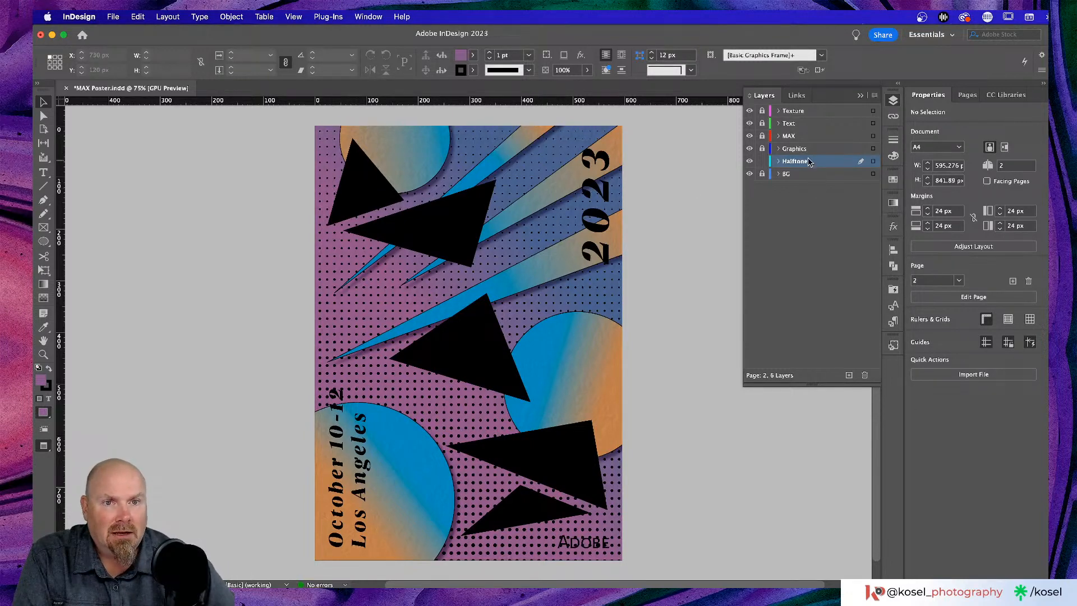
- Set the halftone image's opacity to 20%
click(587, 70)
drag(587, 87, 559, 86)
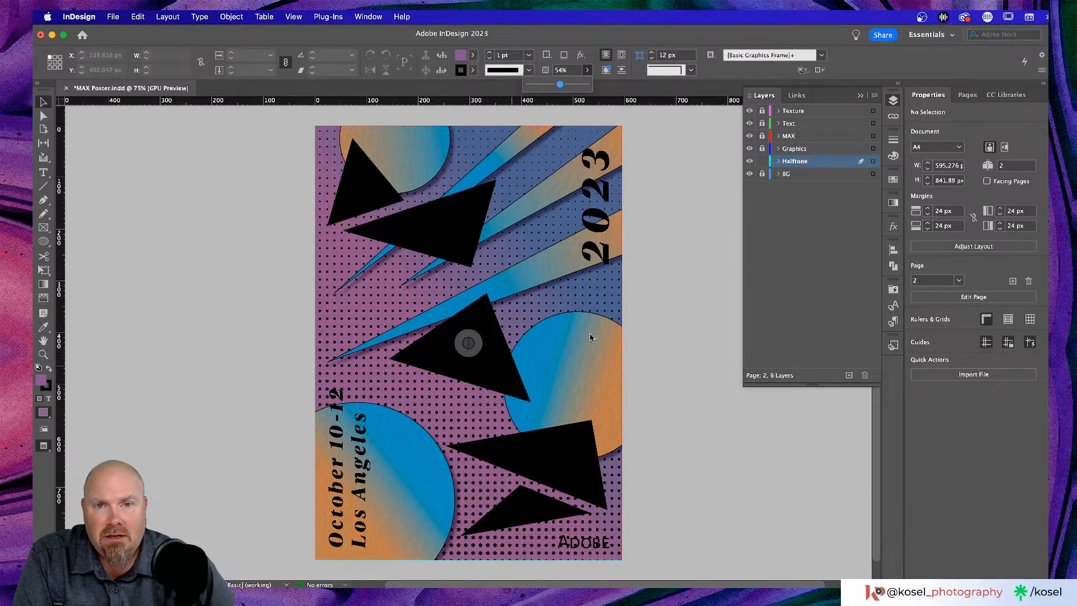
click(446, 401)
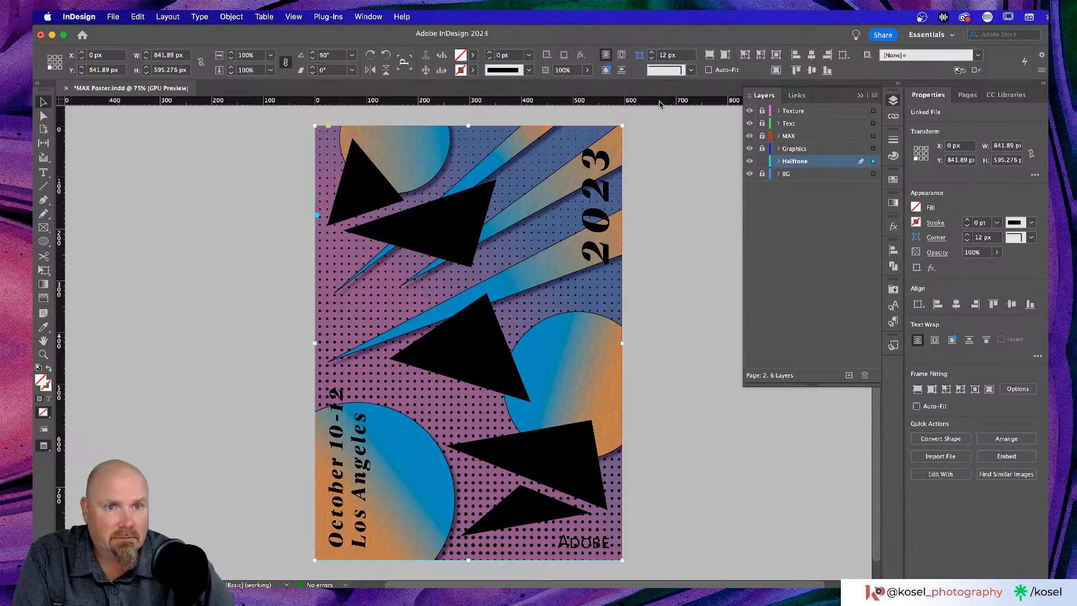
click(587, 70)
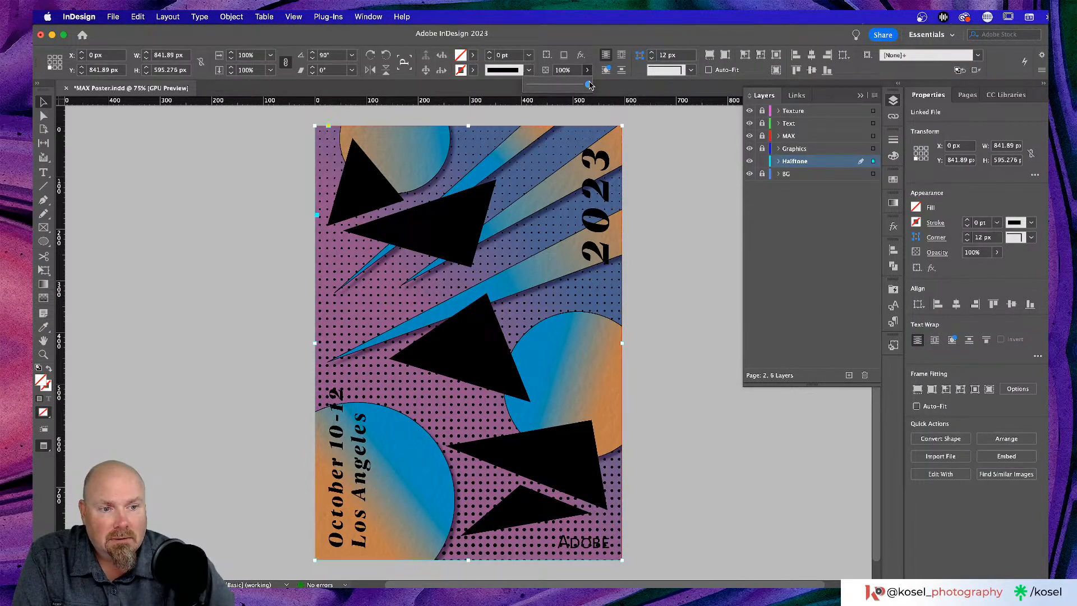
drag(588, 84, 540, 85)
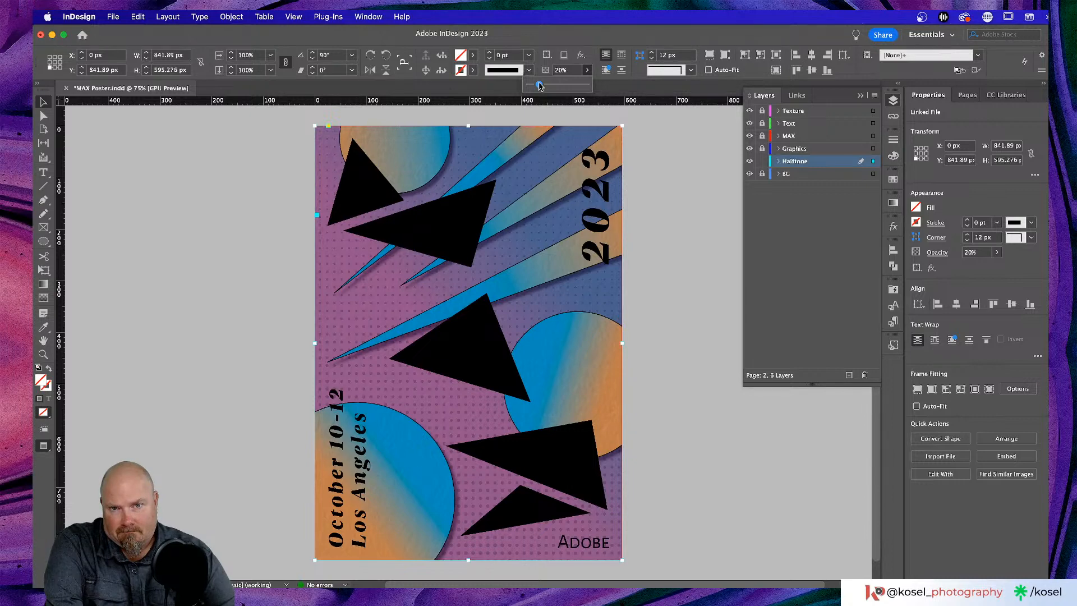
click(165, 254)
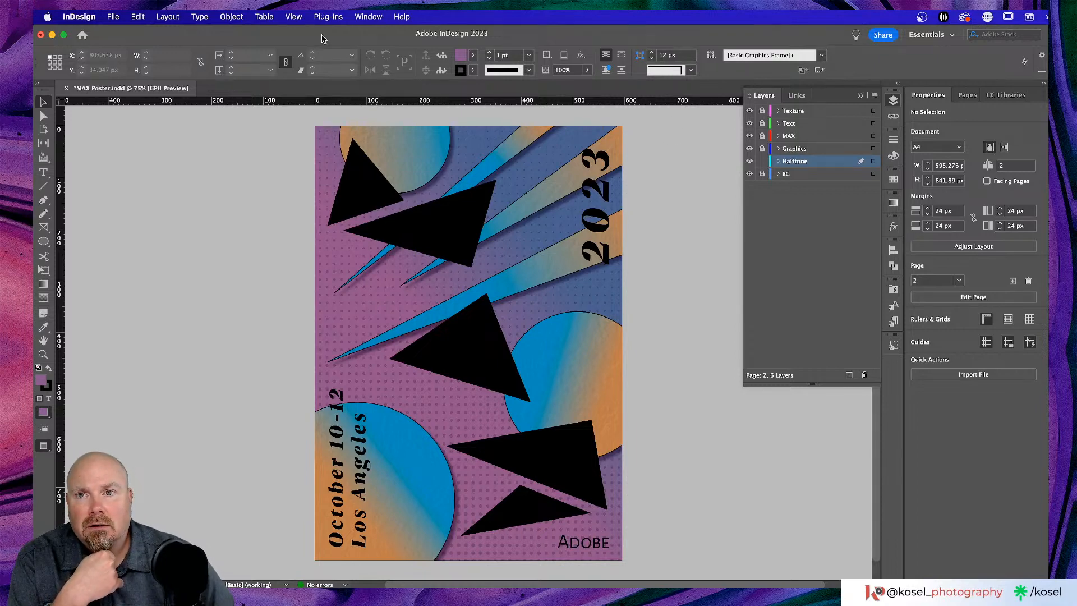
click(374, 17)
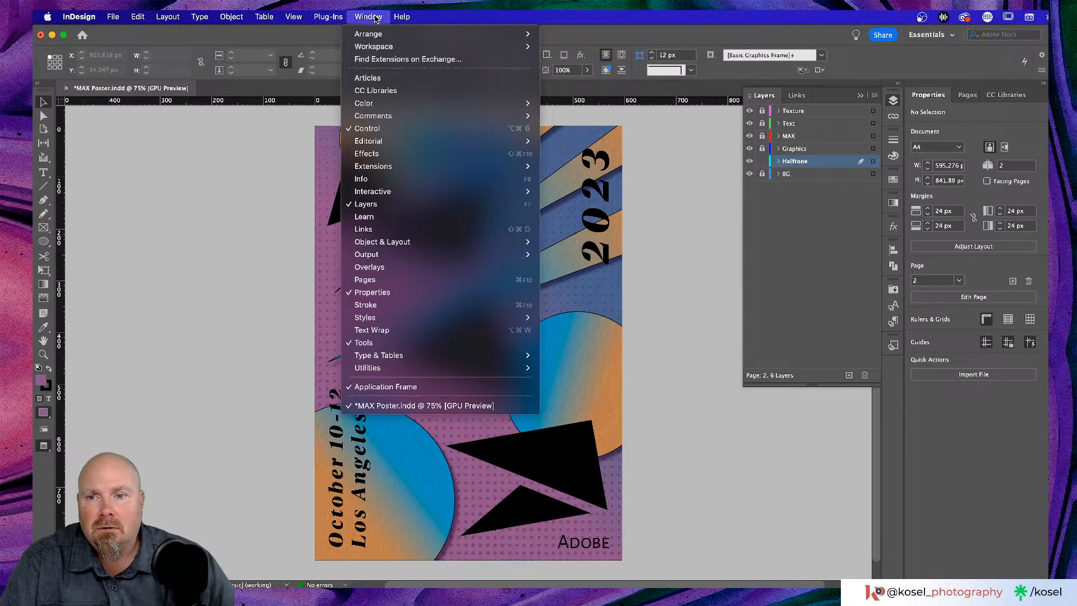
click(367, 78)
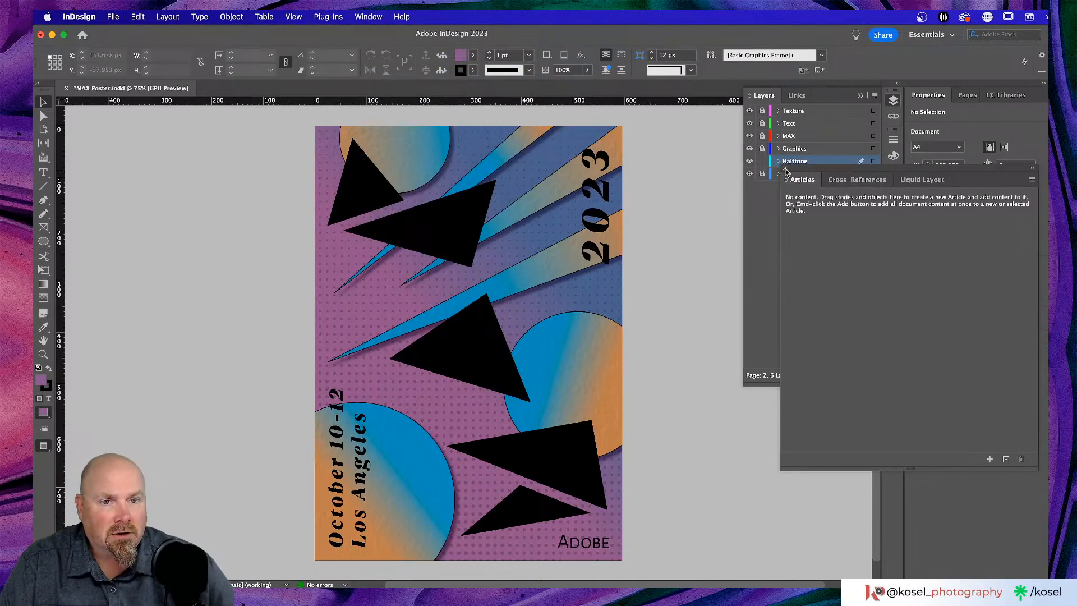
drag(819, 171, 143, 143)
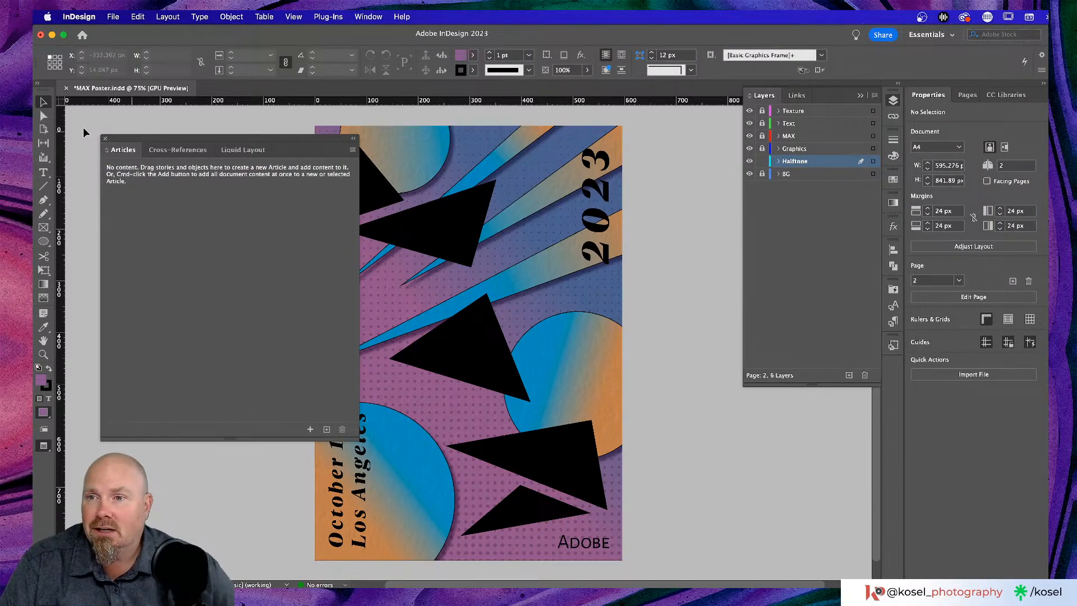
click(106, 138)
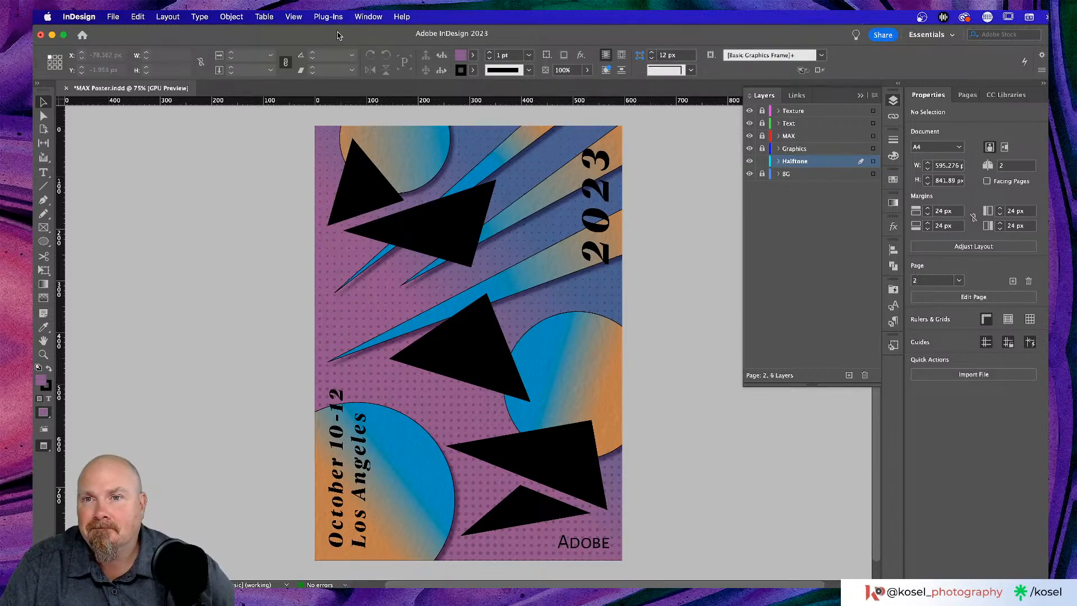
click(367, 18)
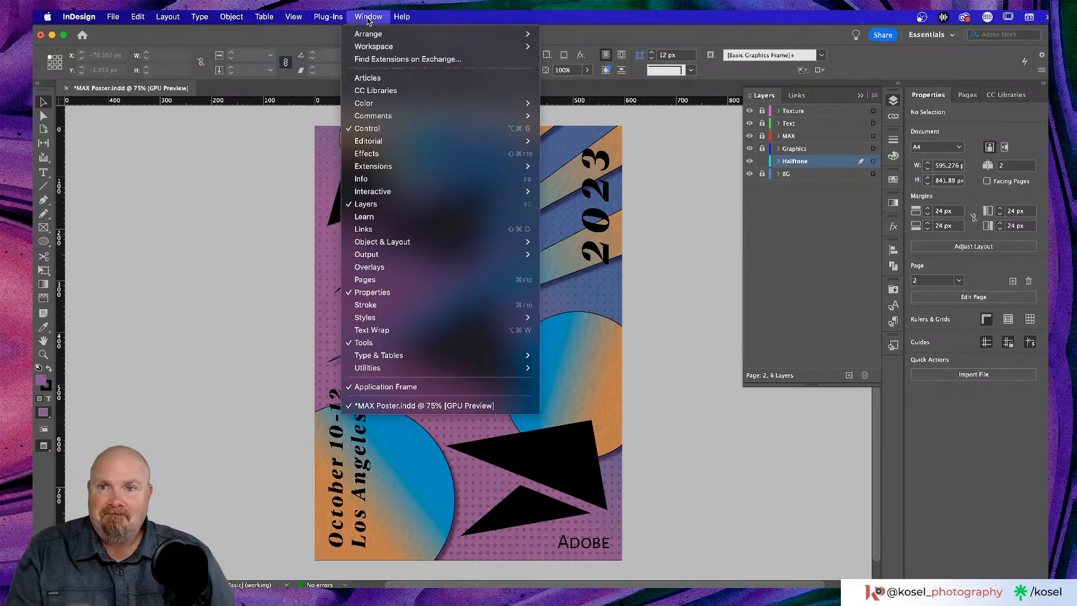
click(368, 17)
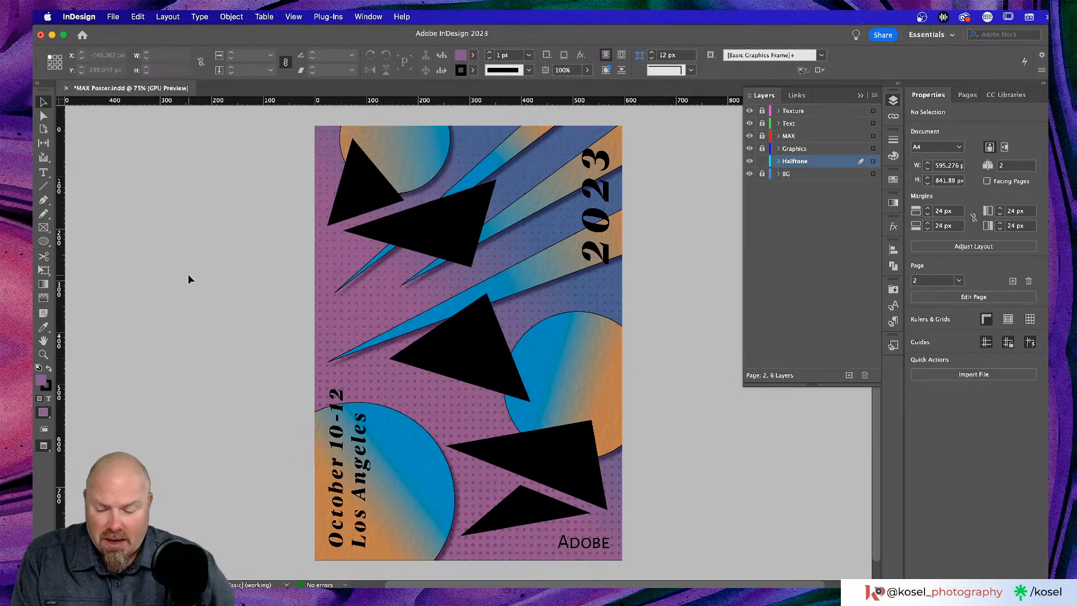
- Save the MAX Poster document and check how the finished poster looks at a smaller scale
key(super+s)
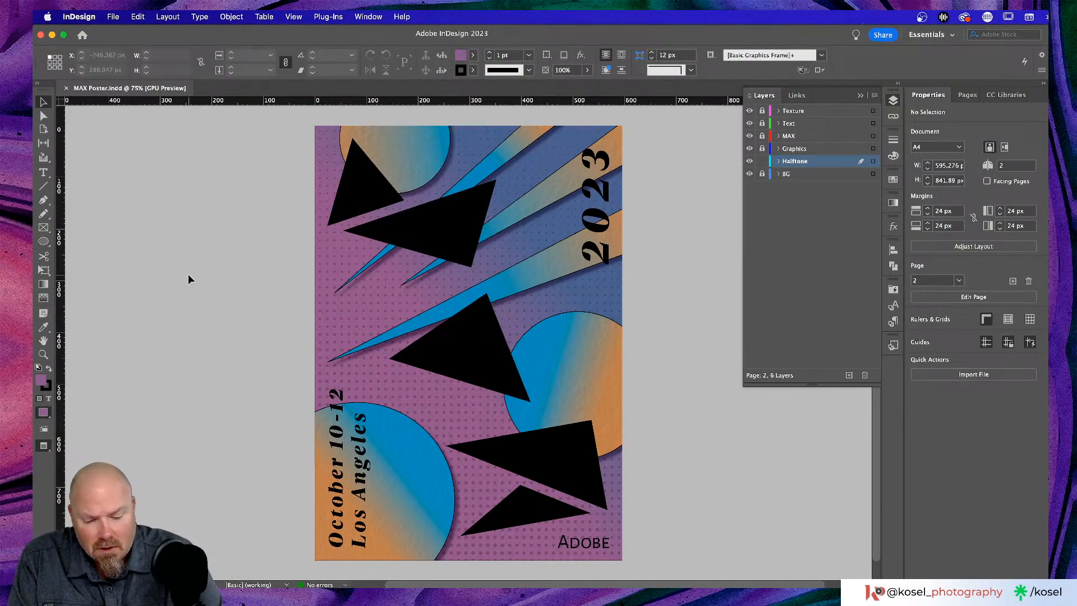
key(super+minus)
key(super+minus)
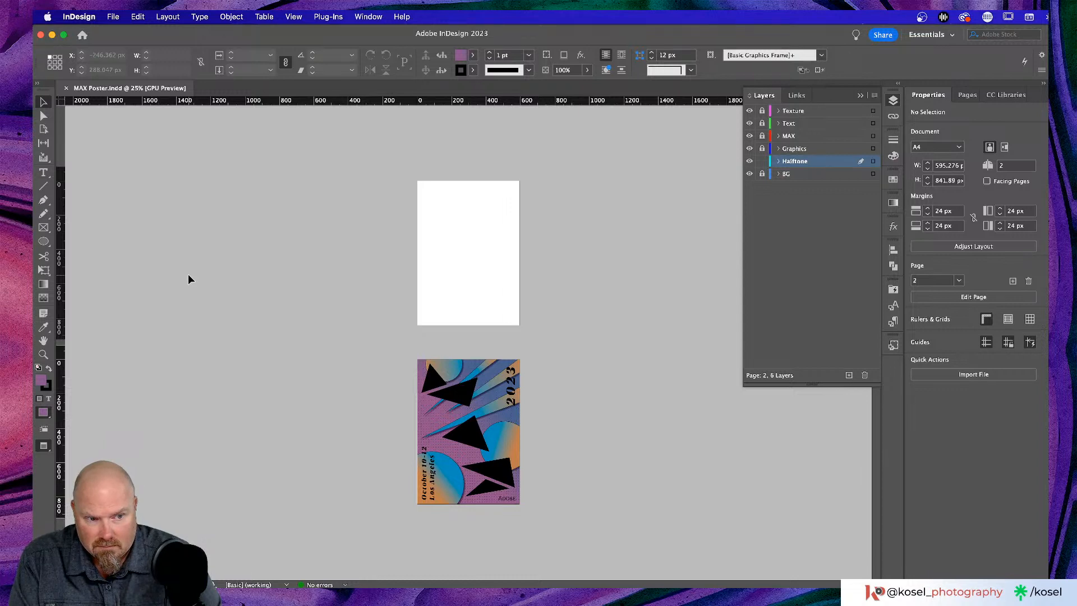
key(super+equal)
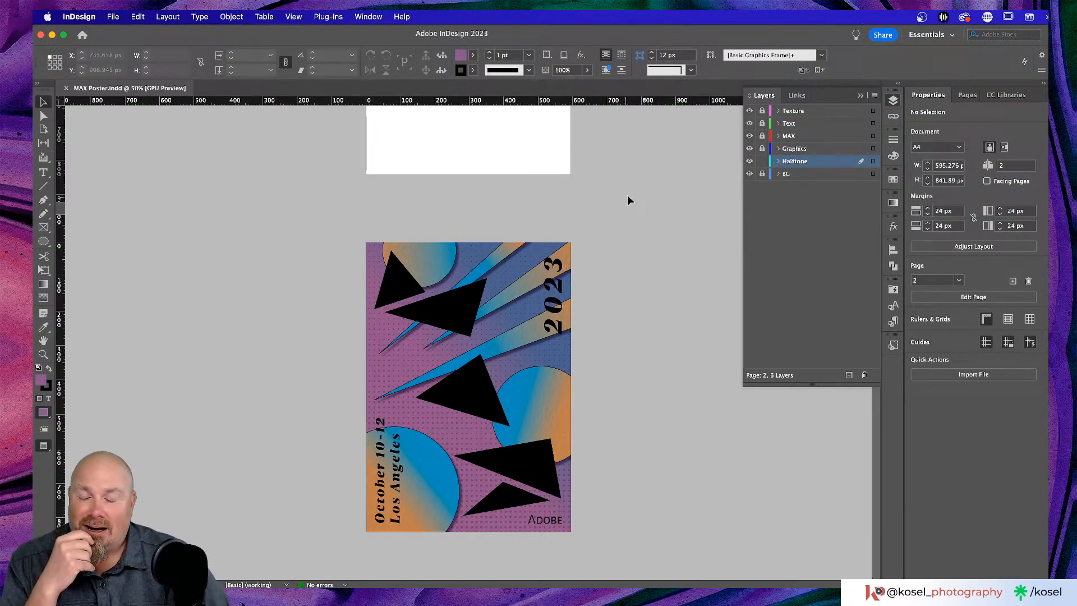
key(super+minus)
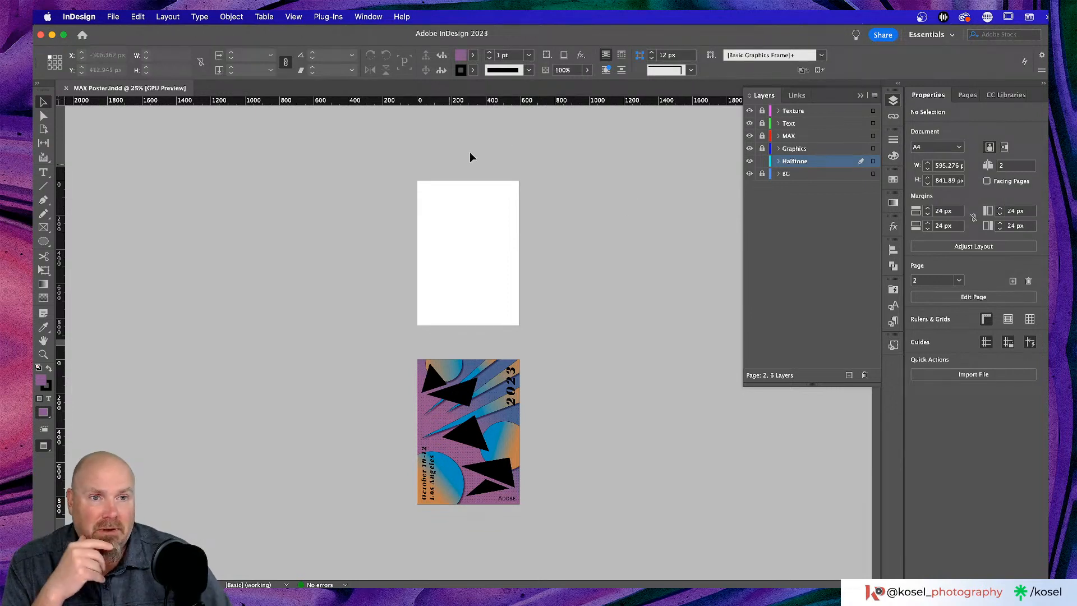
- Delete the blank page 1 so that only the poster page is left in the document
click(966, 96)
right_click(920, 238)
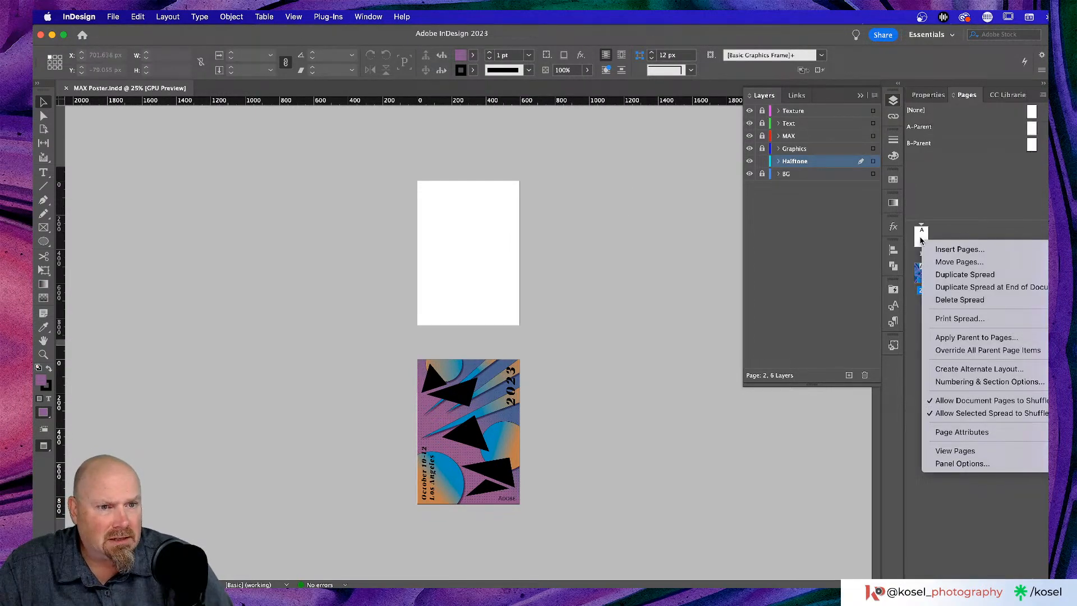
click(920, 238)
click(920, 236)
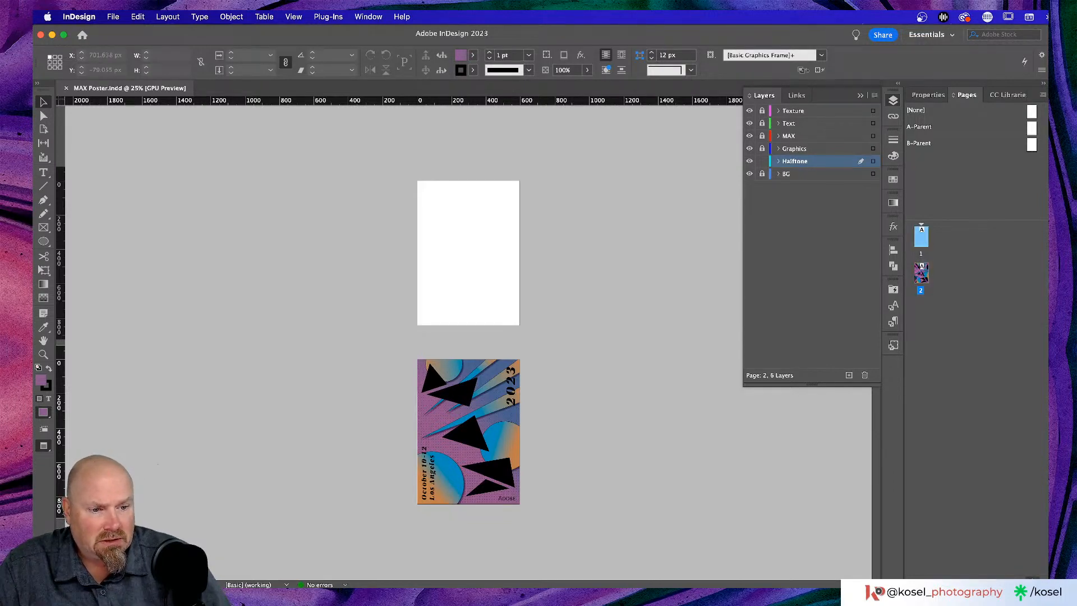
click(1033, 566)
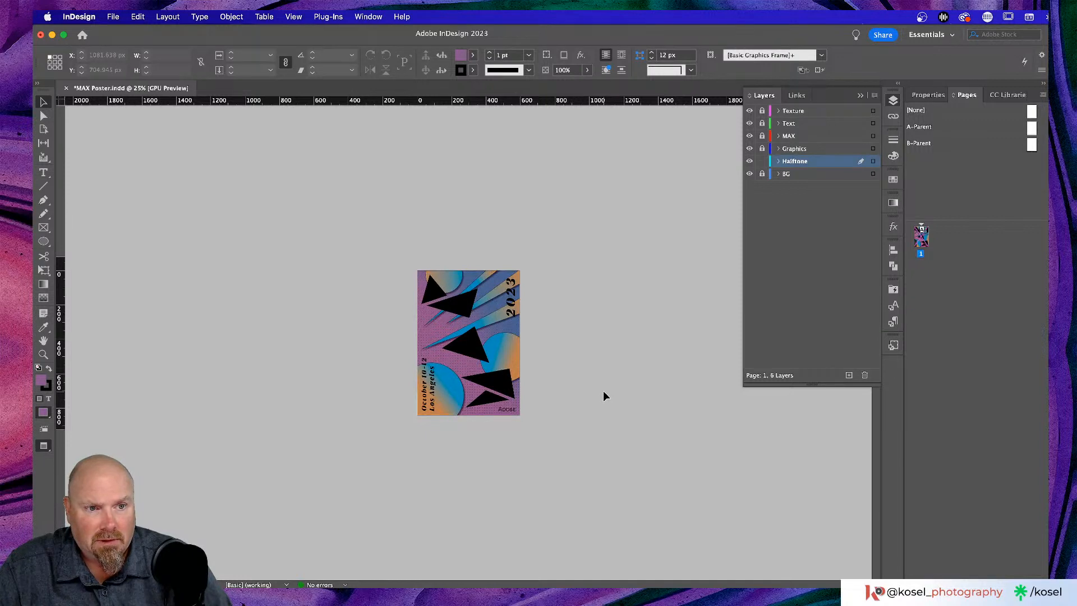
- Select the poster page, fit it in the window and go to page 1
click(920, 235)
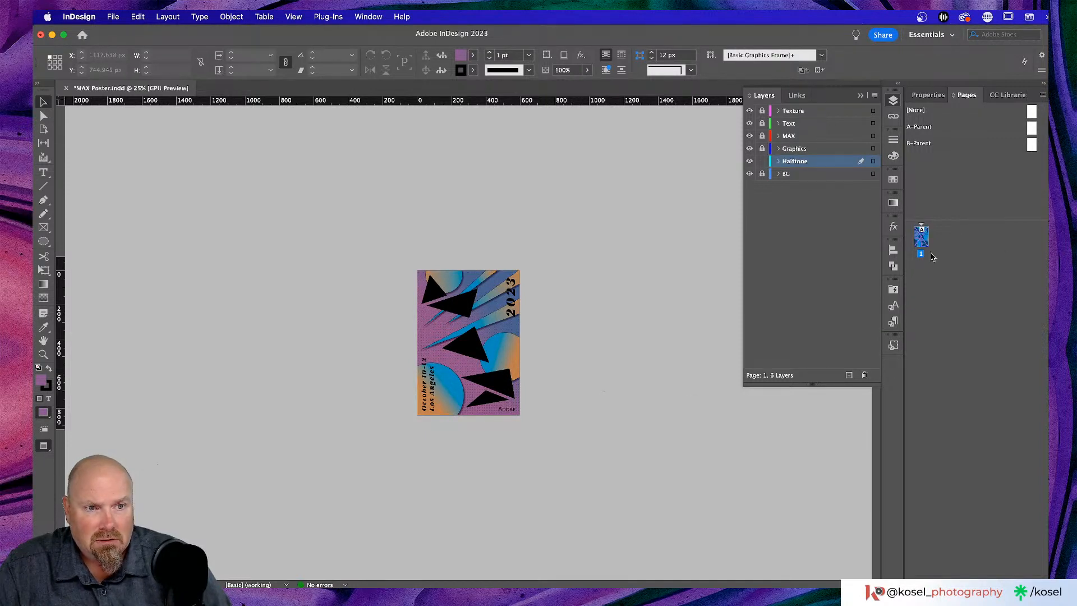
click(947, 292)
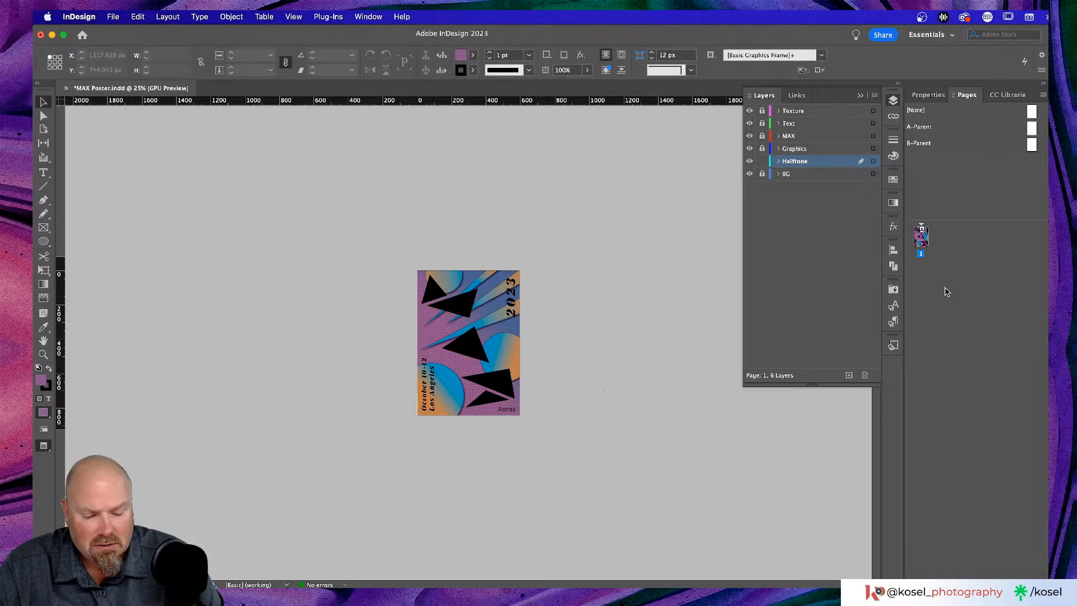
key(super+0)
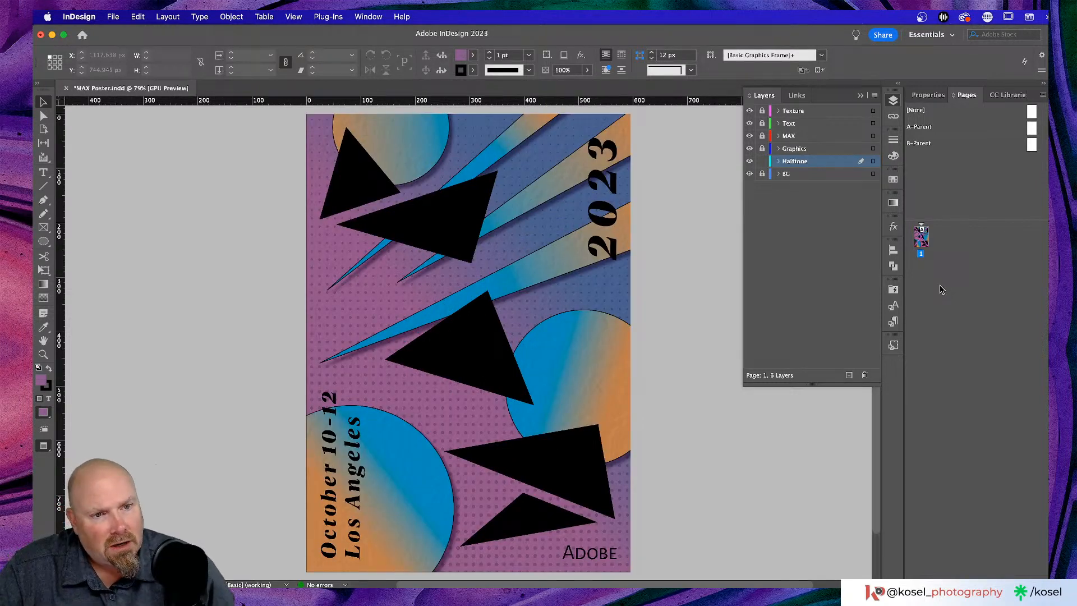
mouse_move(925, 241)
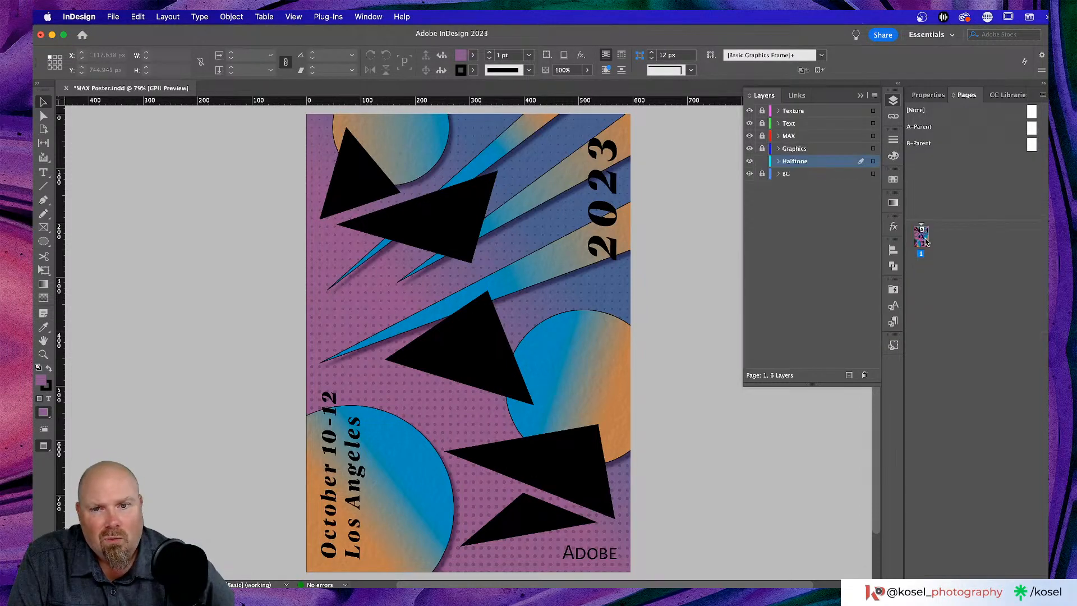
key(super+j)
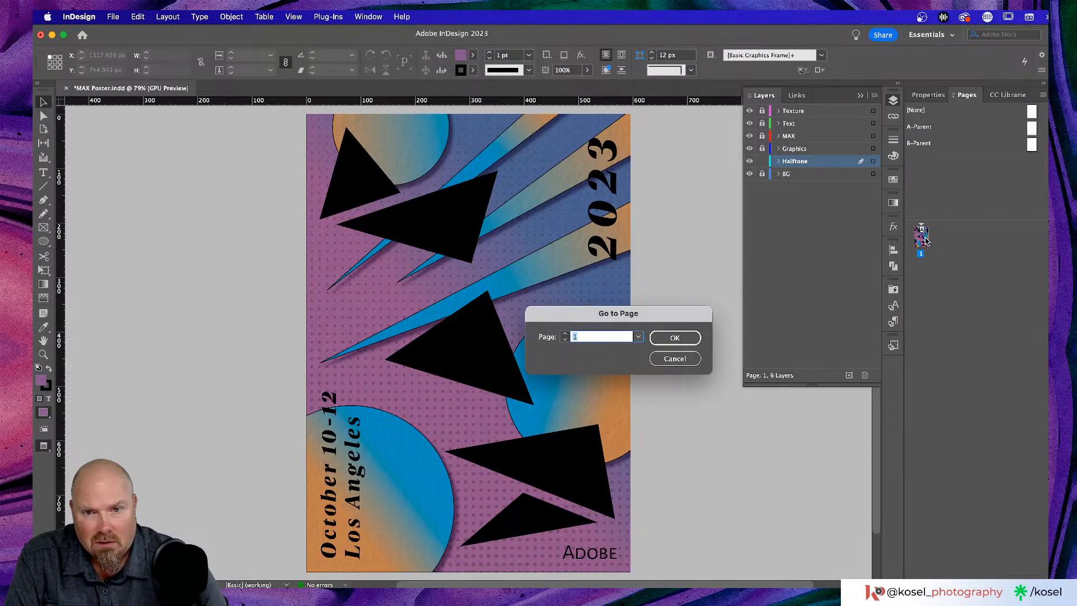
key(Return)
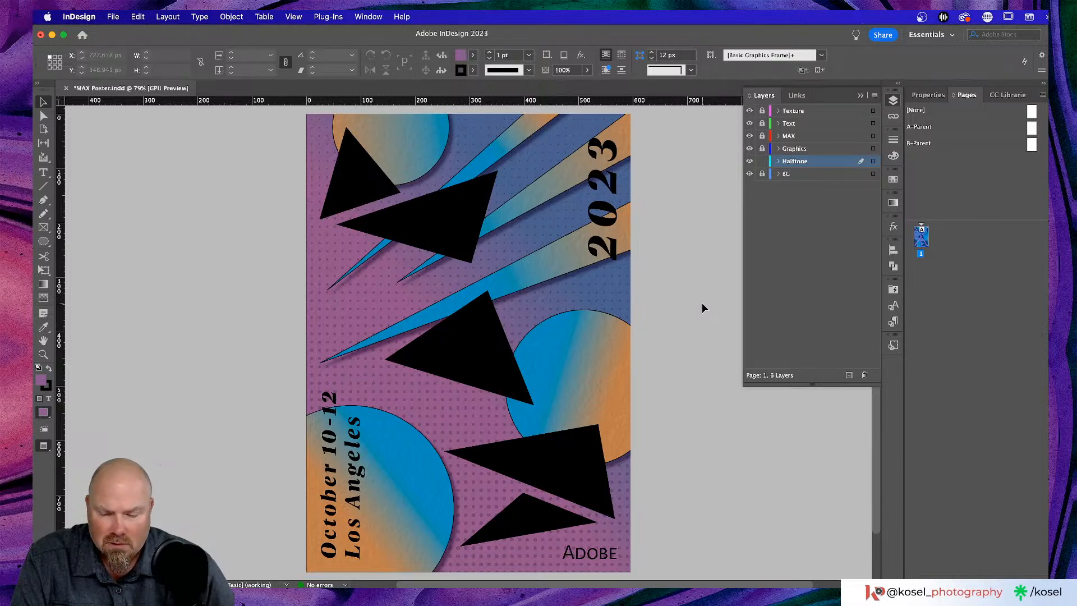
- Undo the page deletion and the halftone opacity change made before it
key(super+z)
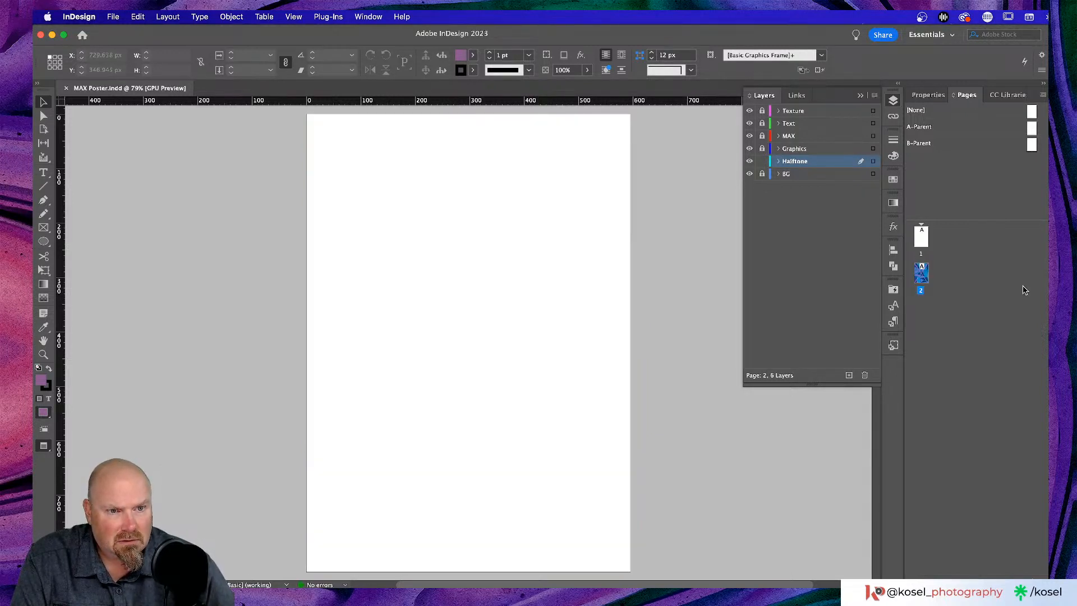
key(super+alt+shift+v)
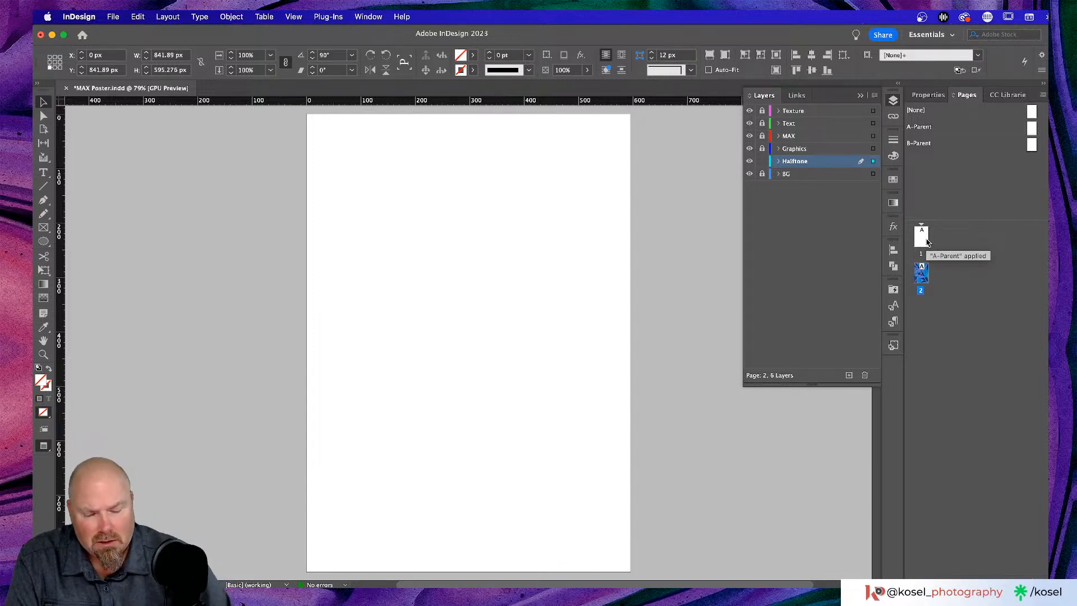
- Delete the blank first page again and save the MAX Poster document
click(922, 236)
click(1033, 581)
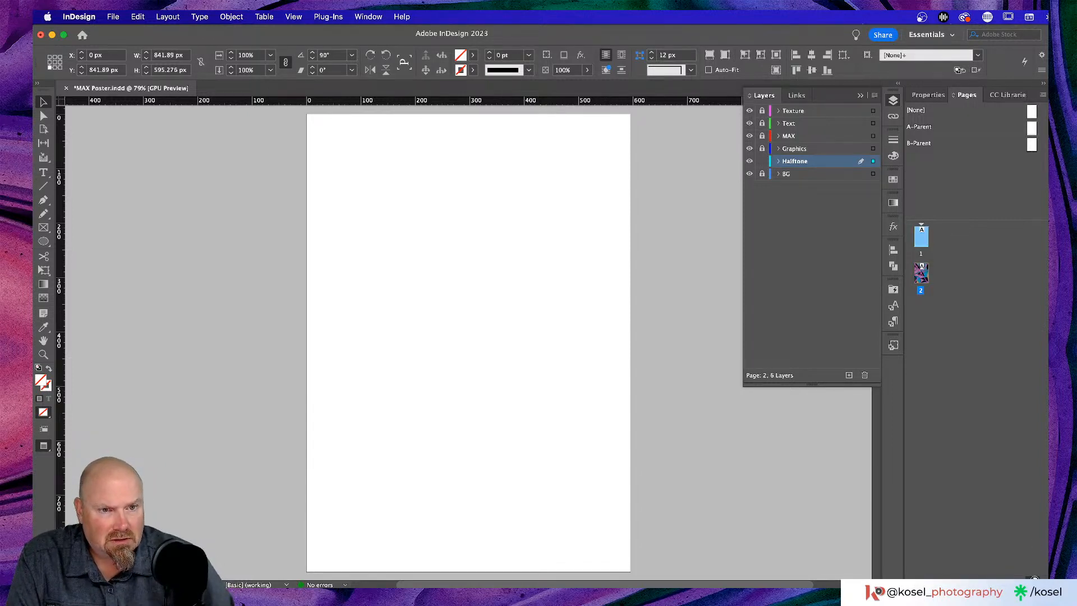
click(670, 233)
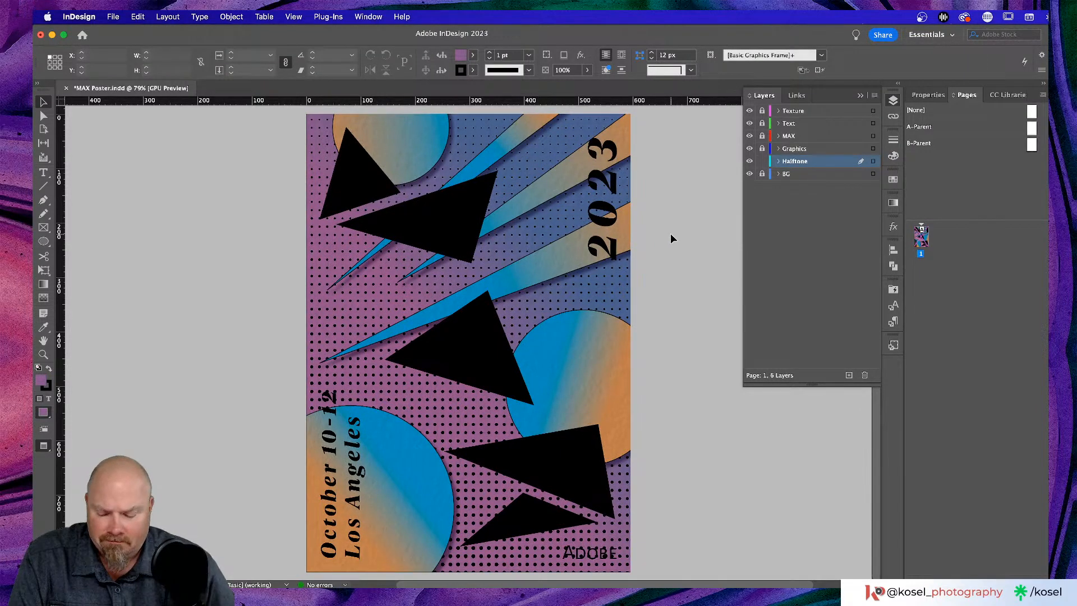
key(super+s)
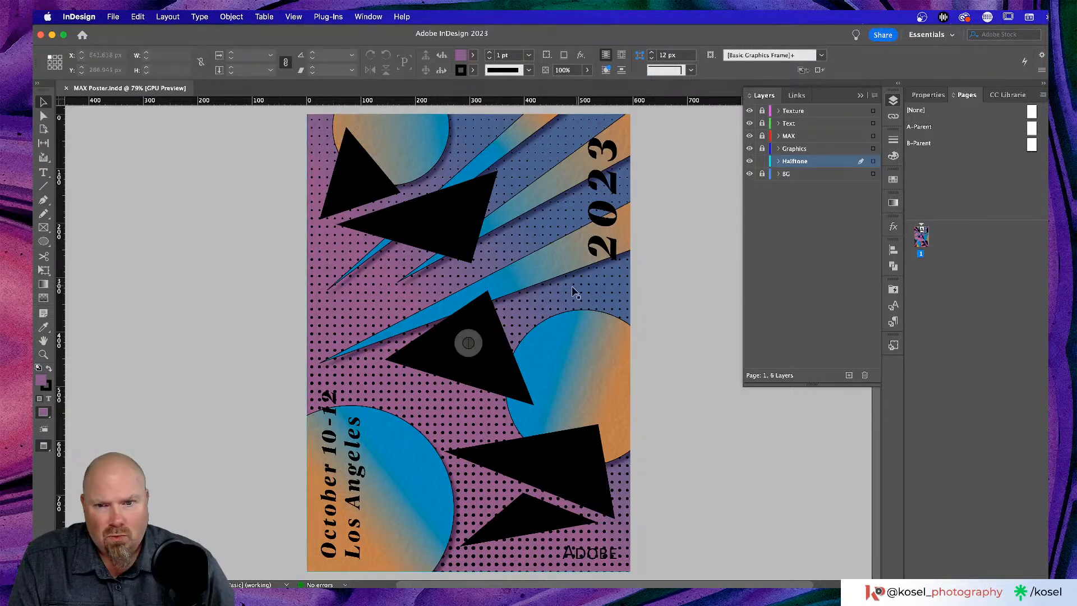
- Set the opacity of the halftone frame on the poster to 20% and save the document
click(408, 397)
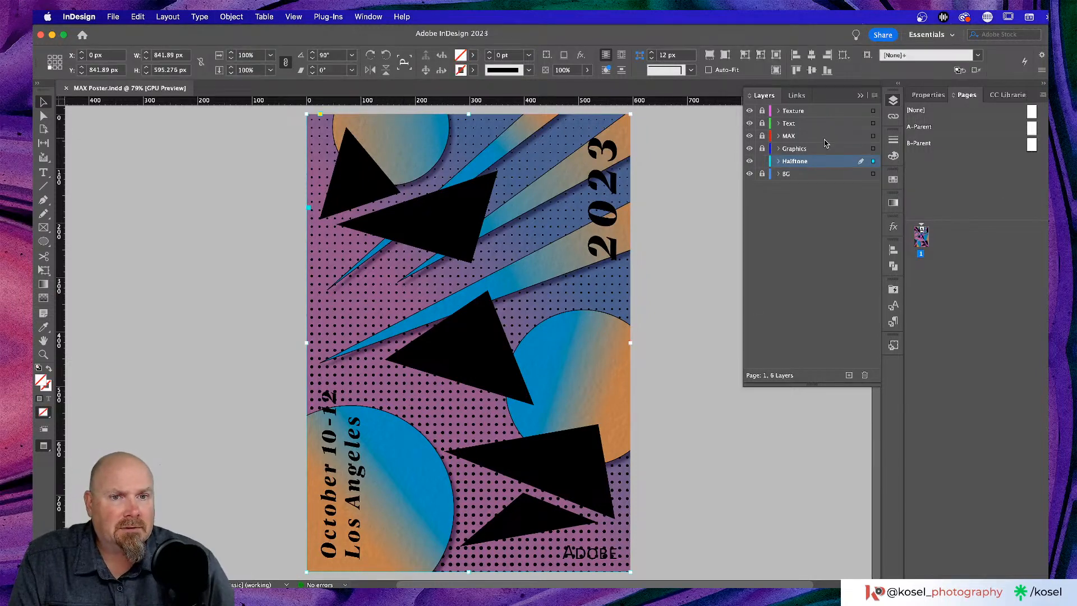
click(588, 70)
drag(588, 86, 539, 86)
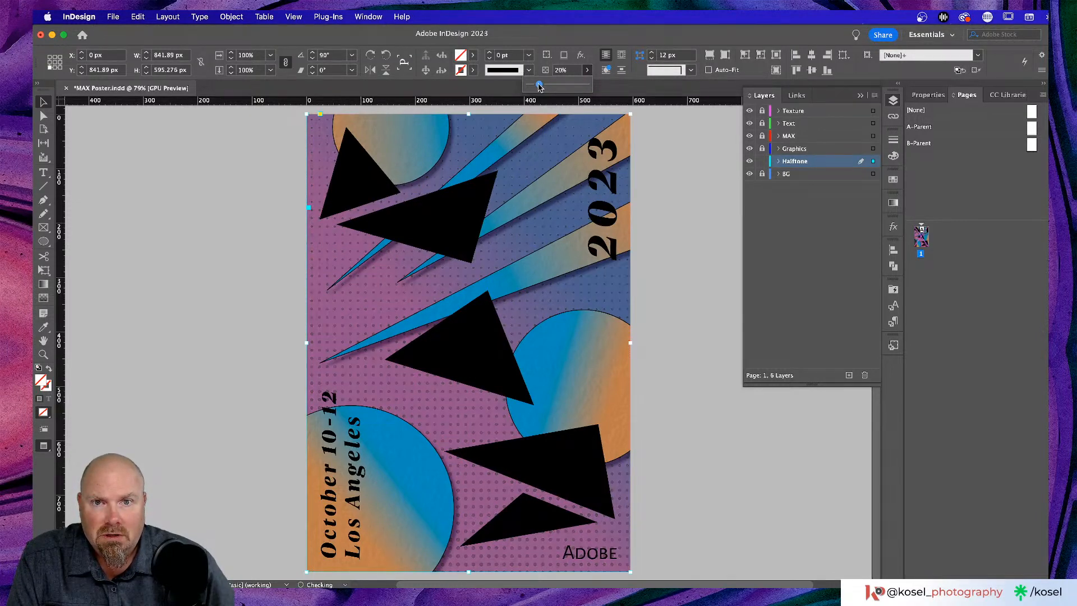
click(676, 157)
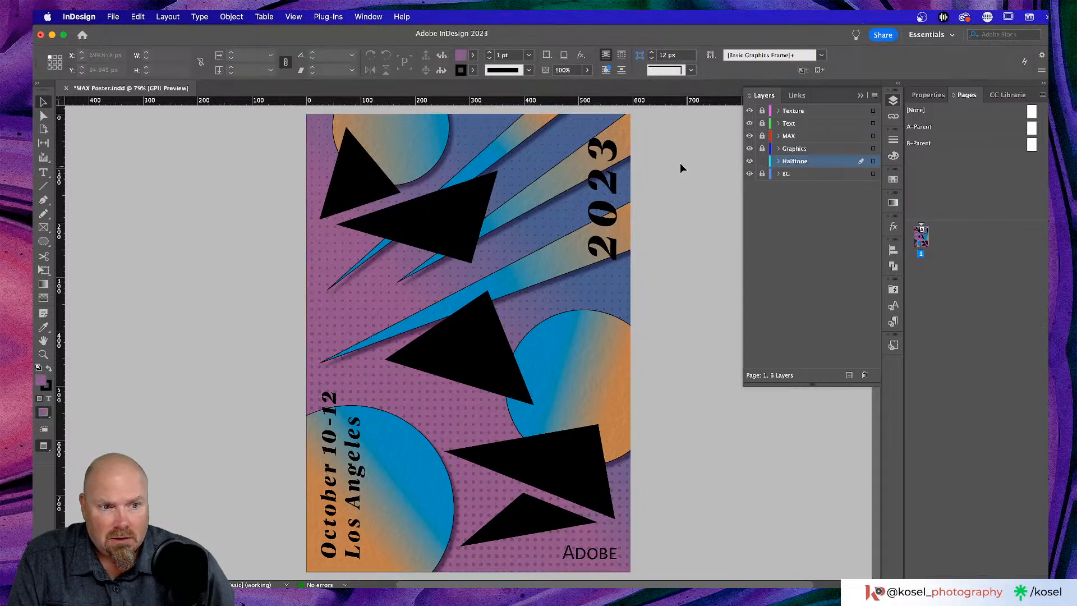
key(super+s)
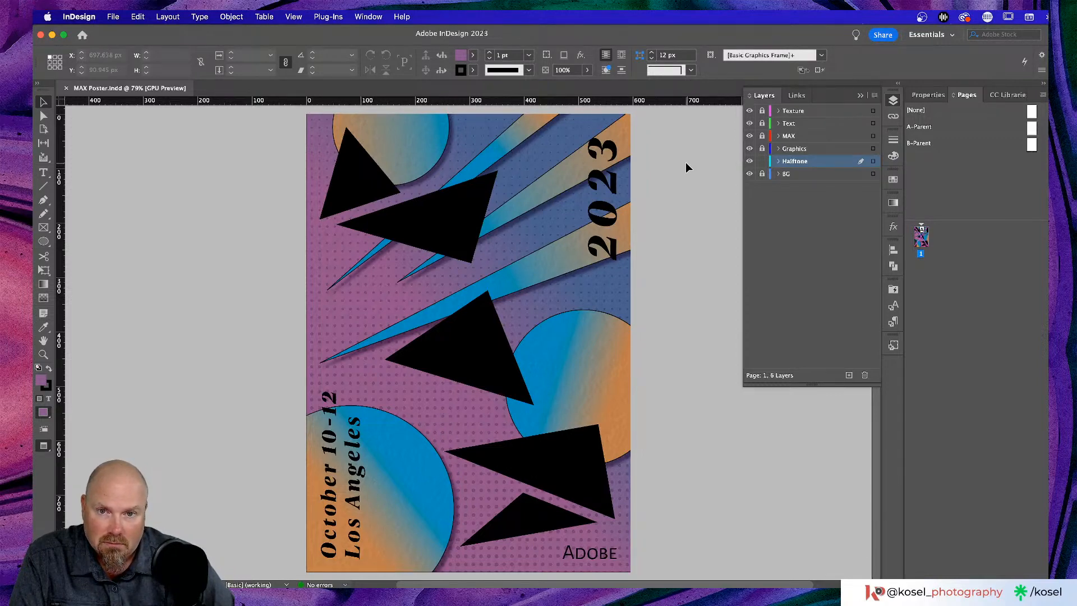
- Set up an export of MAX Poster to the Desktop in JPEG format and continue to the JPEG options
click(118, 16)
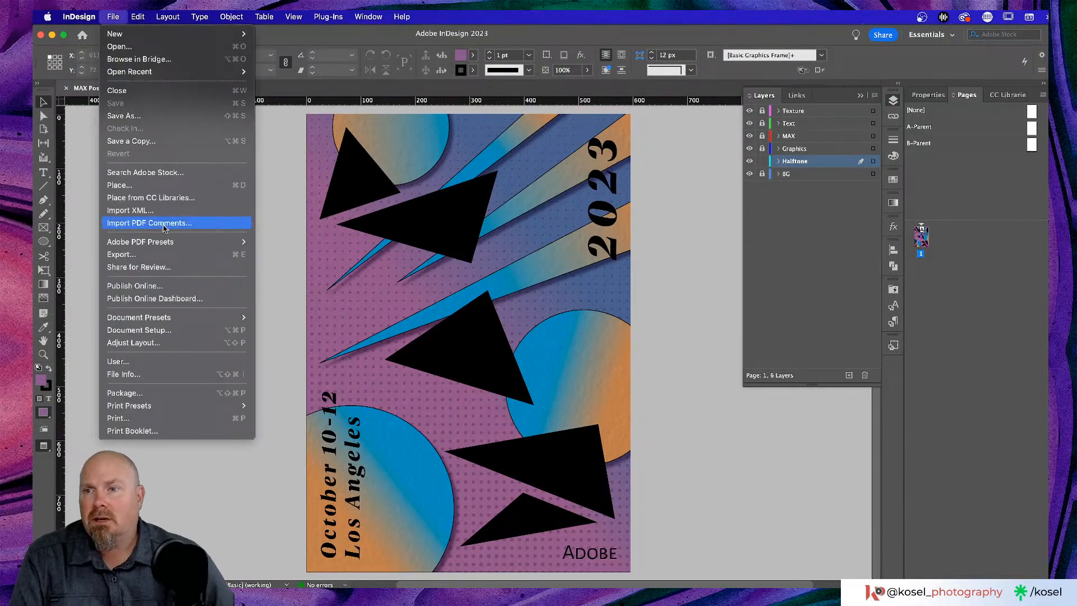
click(163, 254)
drag(677, 136, 548, 110)
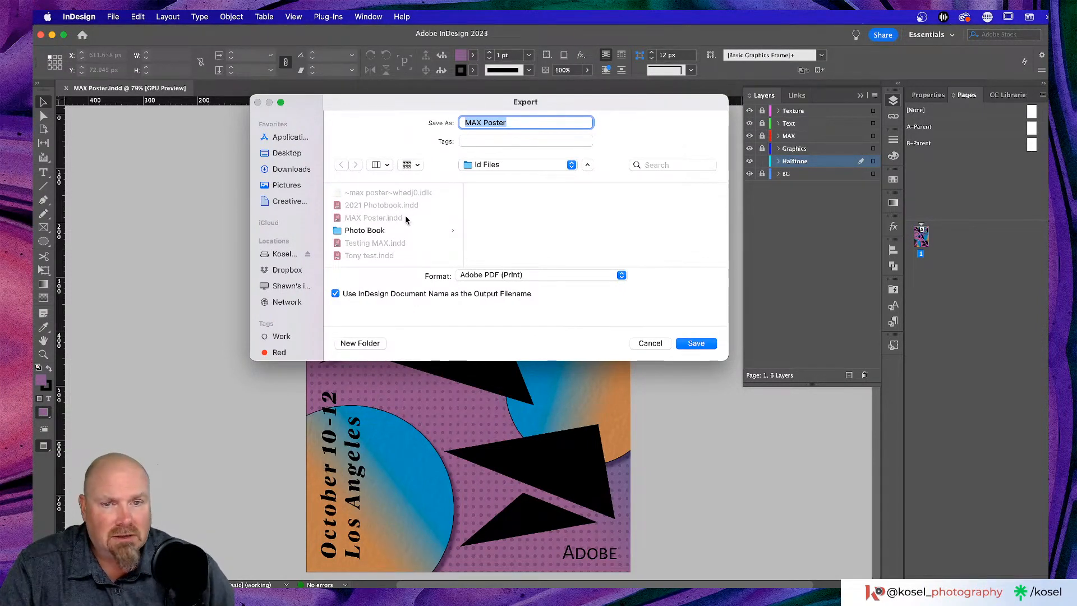
click(571, 165)
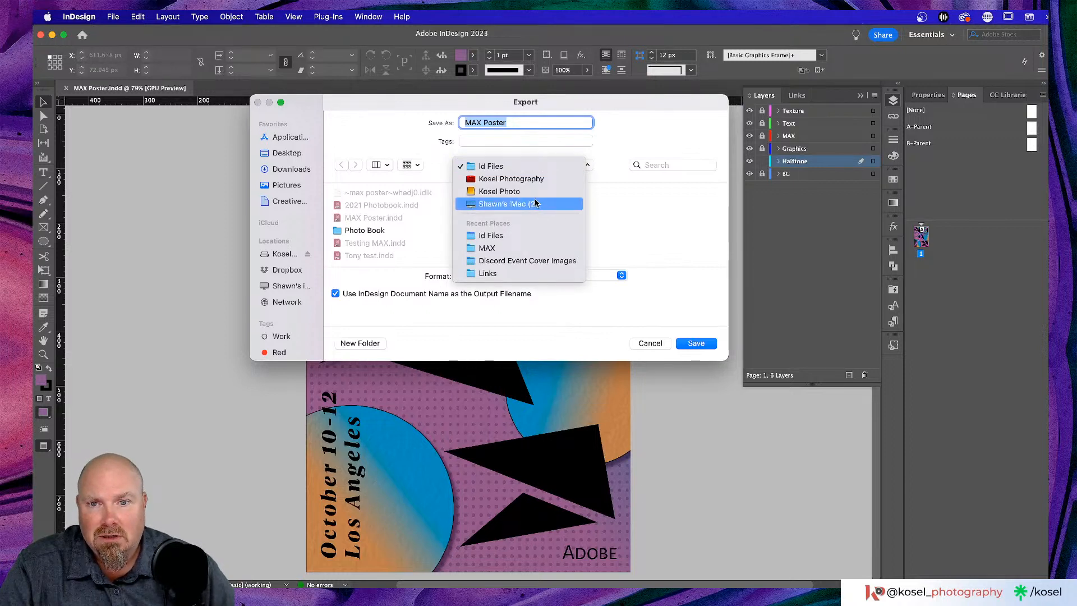
click(226, 179)
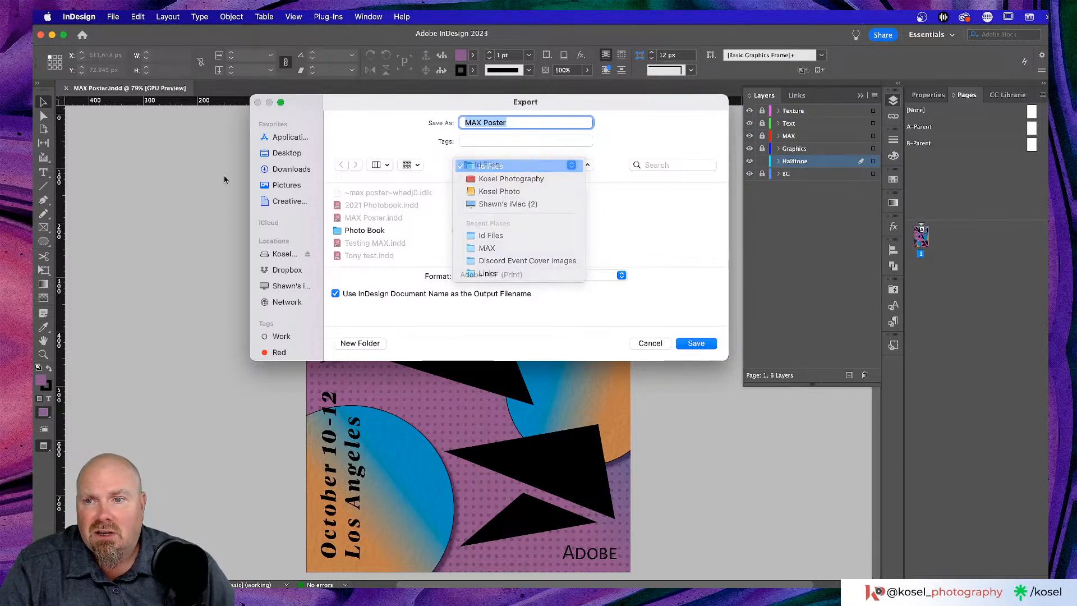
click(286, 153)
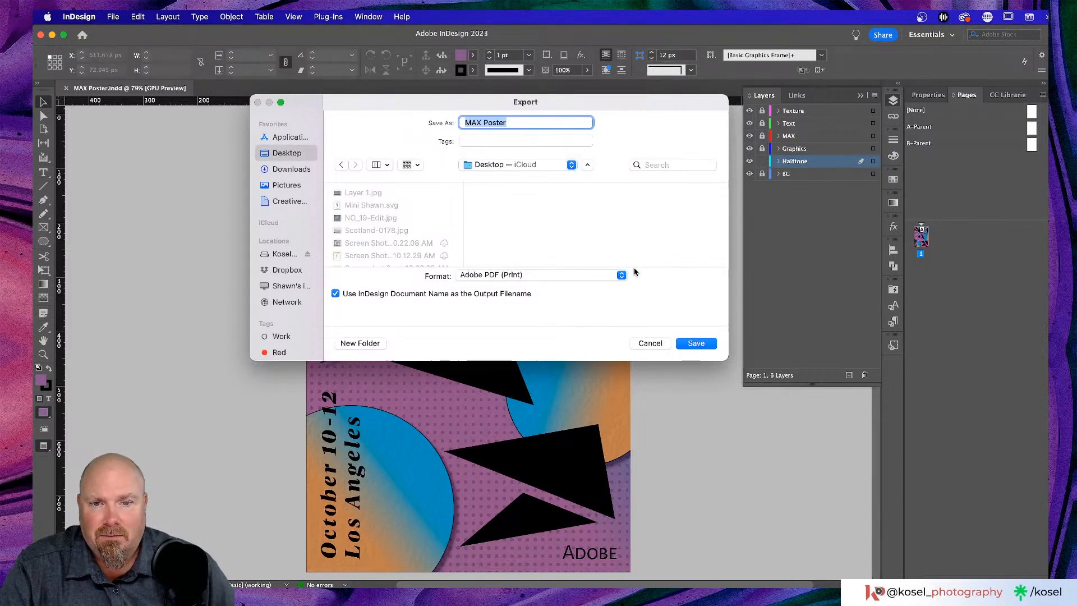
click(621, 275)
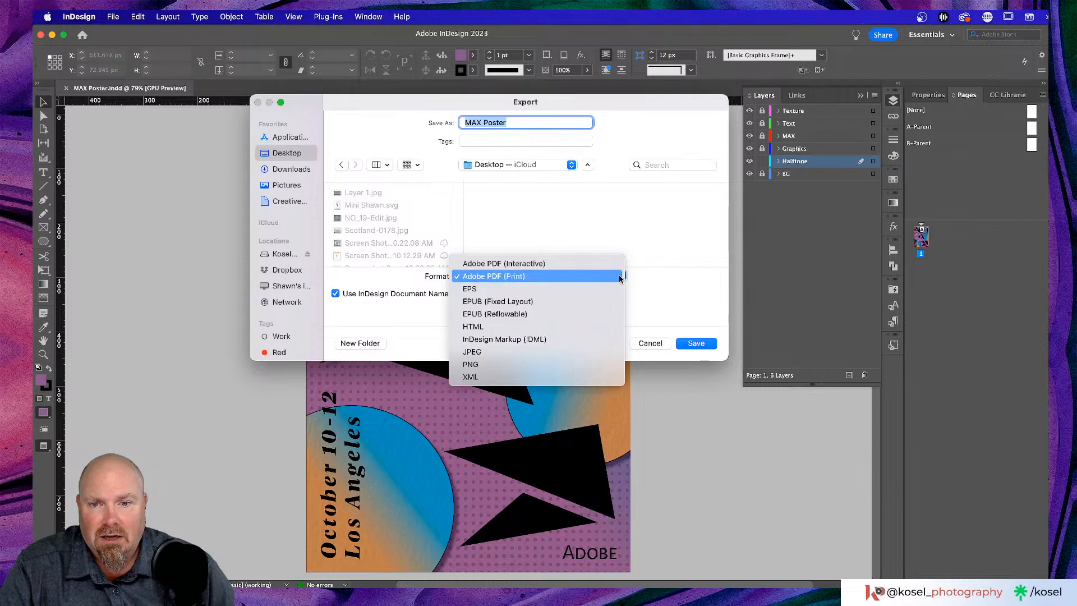
click(541, 351)
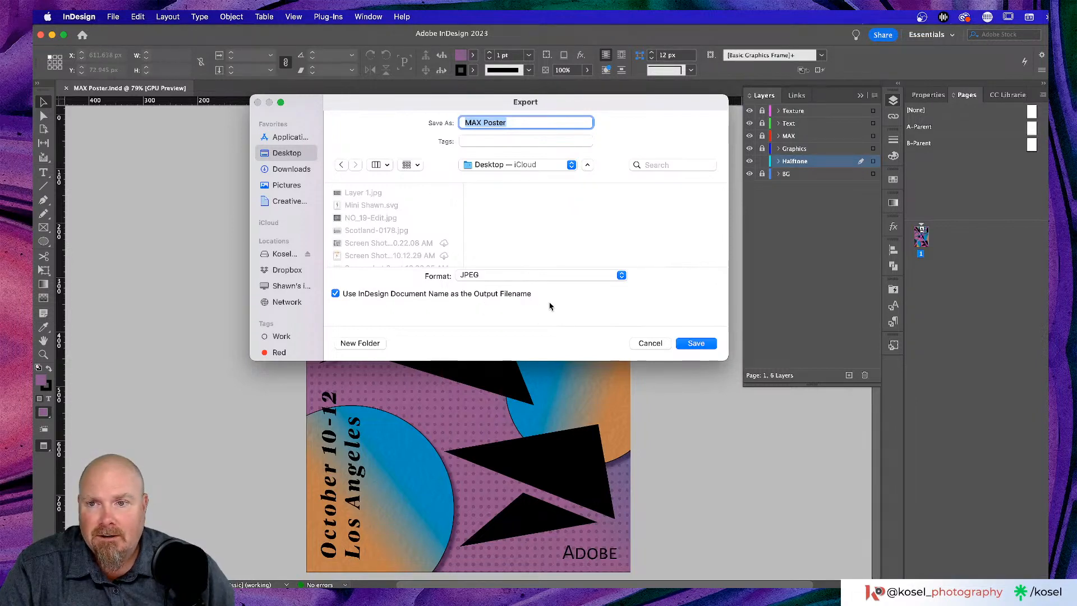
click(696, 343)
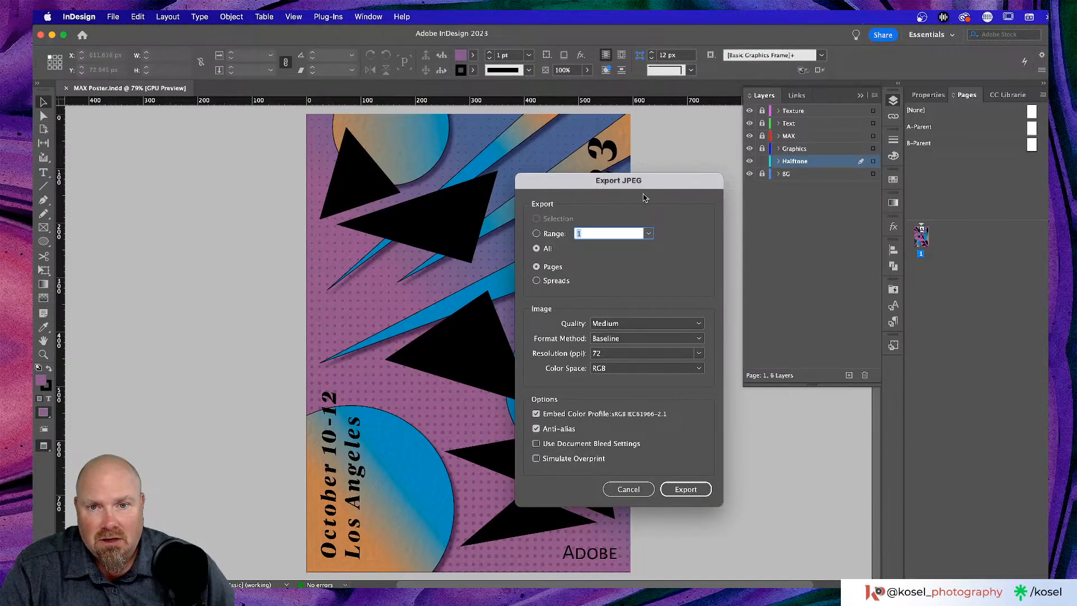
- Export all pages as JPEG with High quality and a resolution of 150 ppi
drag(637, 180, 645, 155)
click(707, 299)
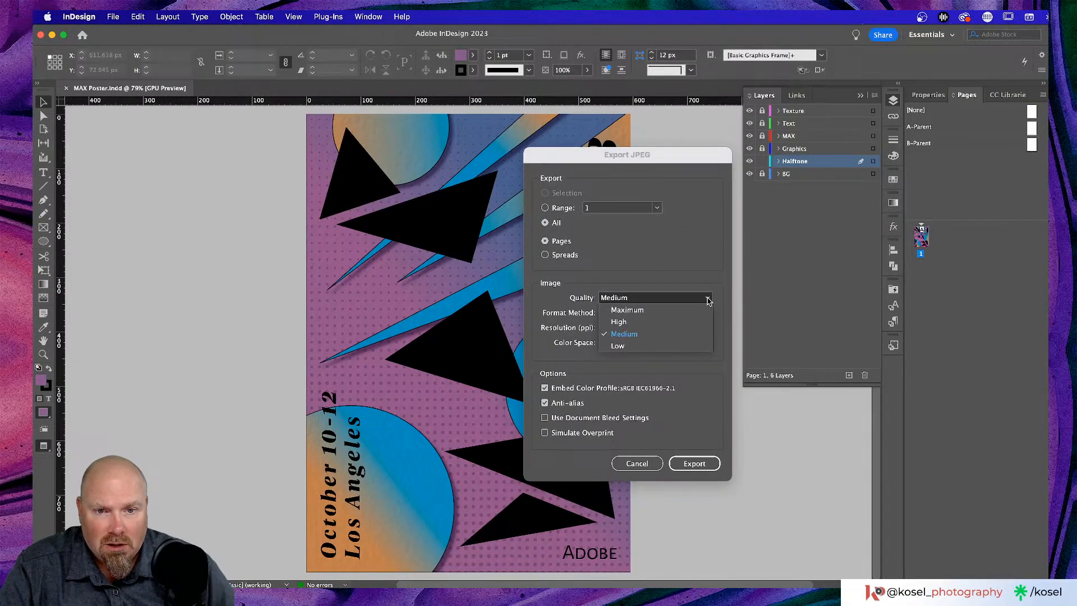
click(705, 299)
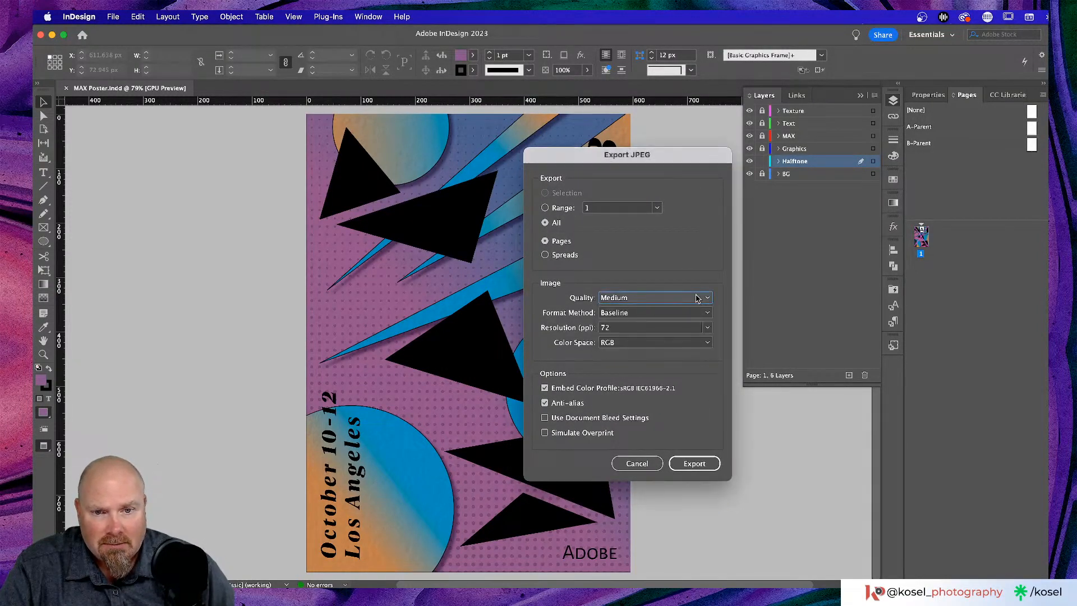
click(707, 327)
click(655, 376)
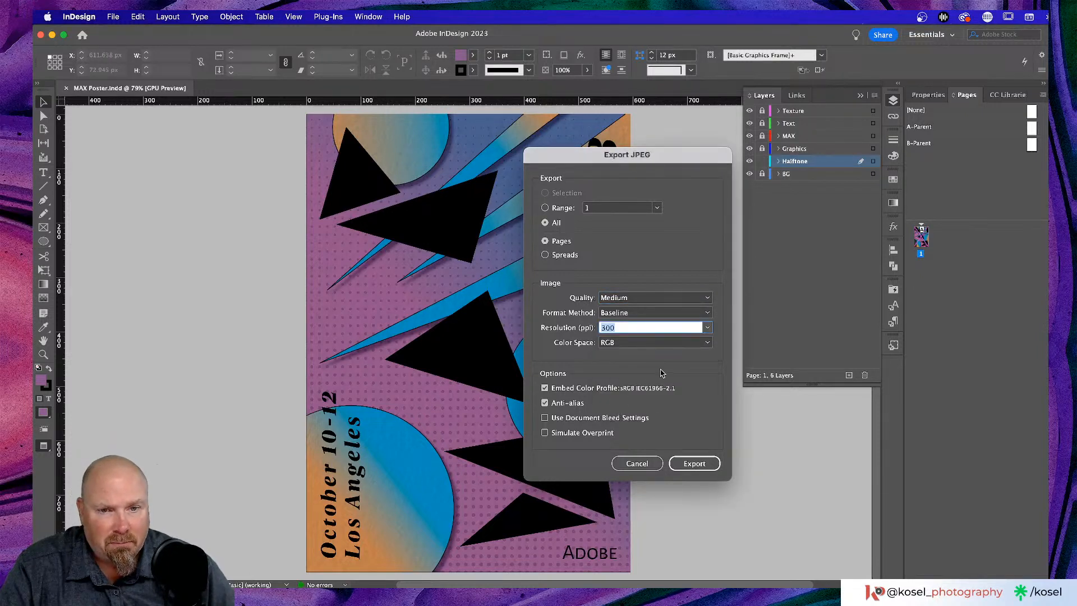
click(707, 327)
click(670, 365)
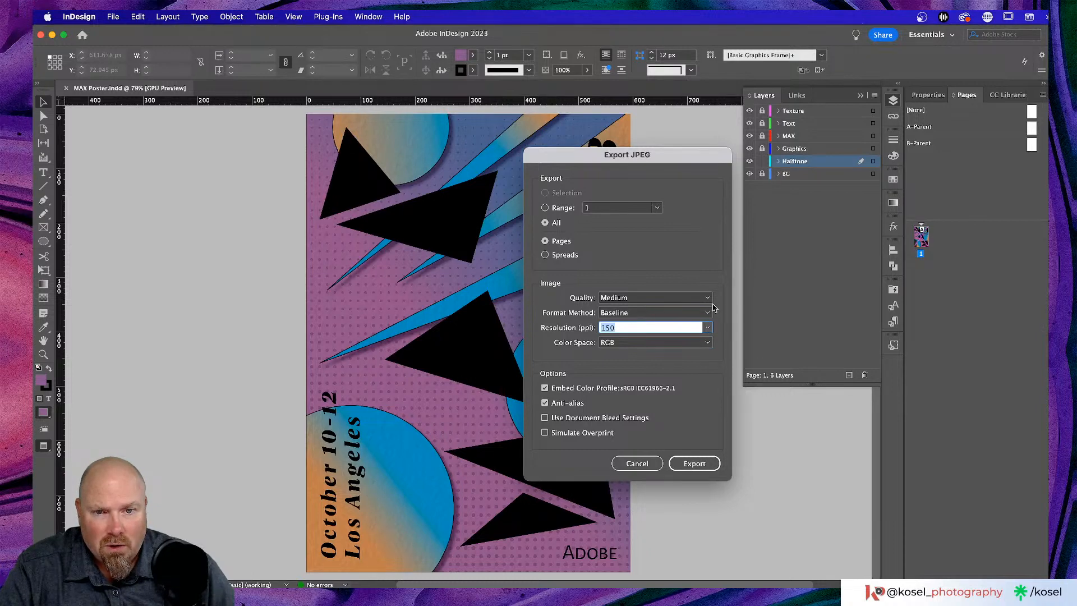
click(707, 299)
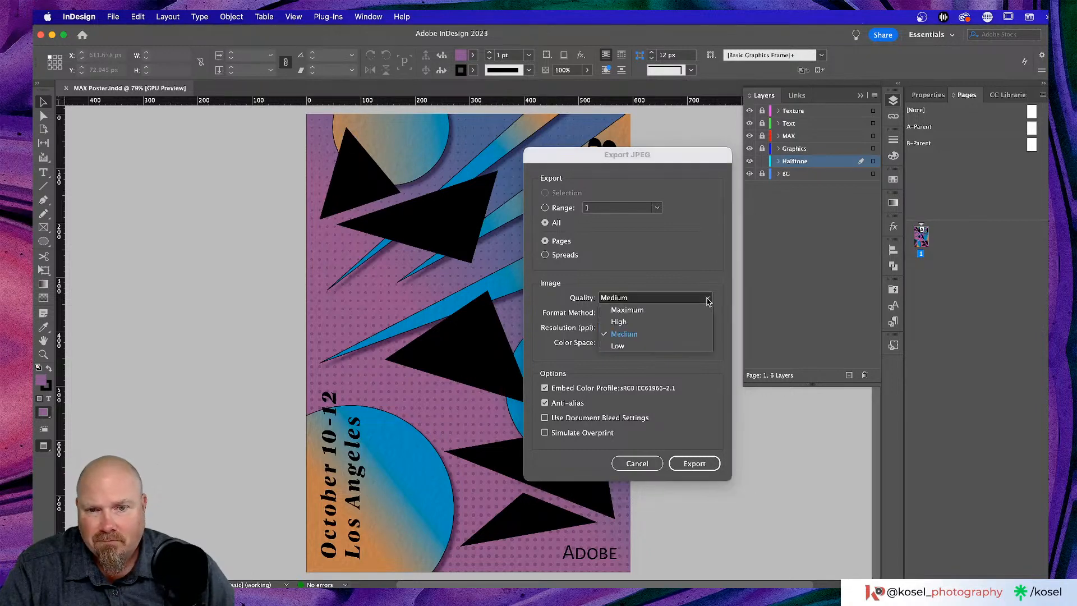
click(623, 323)
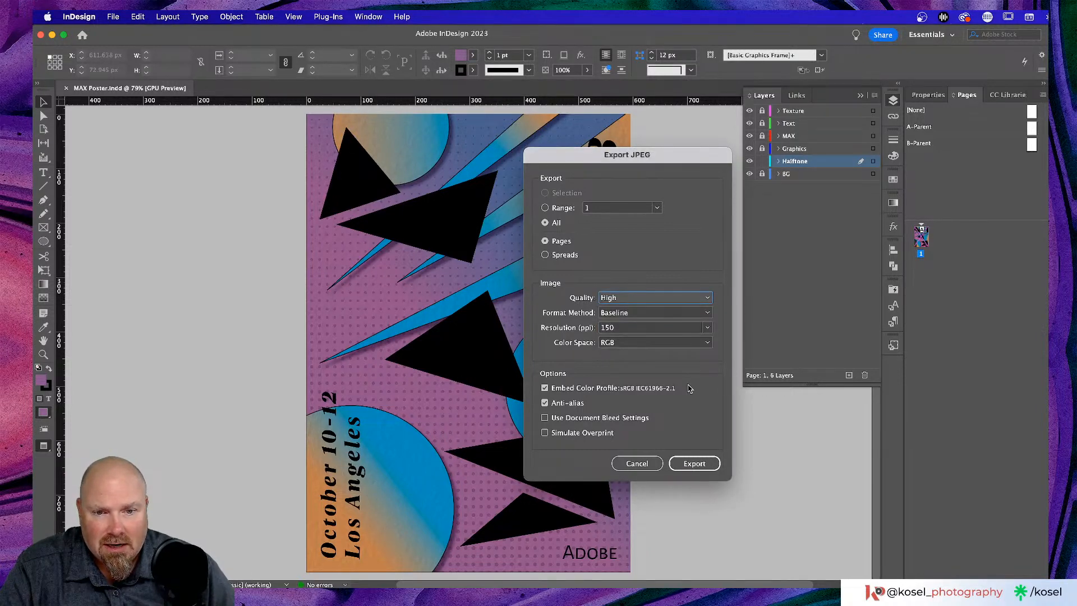
click(693, 464)
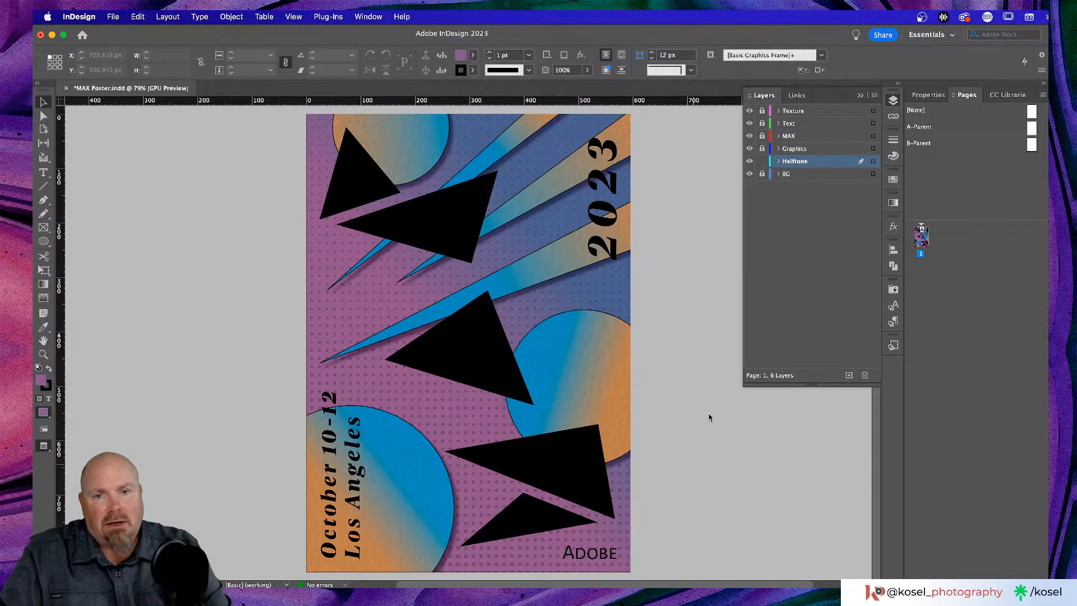
- Switch to Finder and preview the exported MAX Poster.jpg, shrinking the preview so the whole poster fits, and close it again
key(super+Tab)
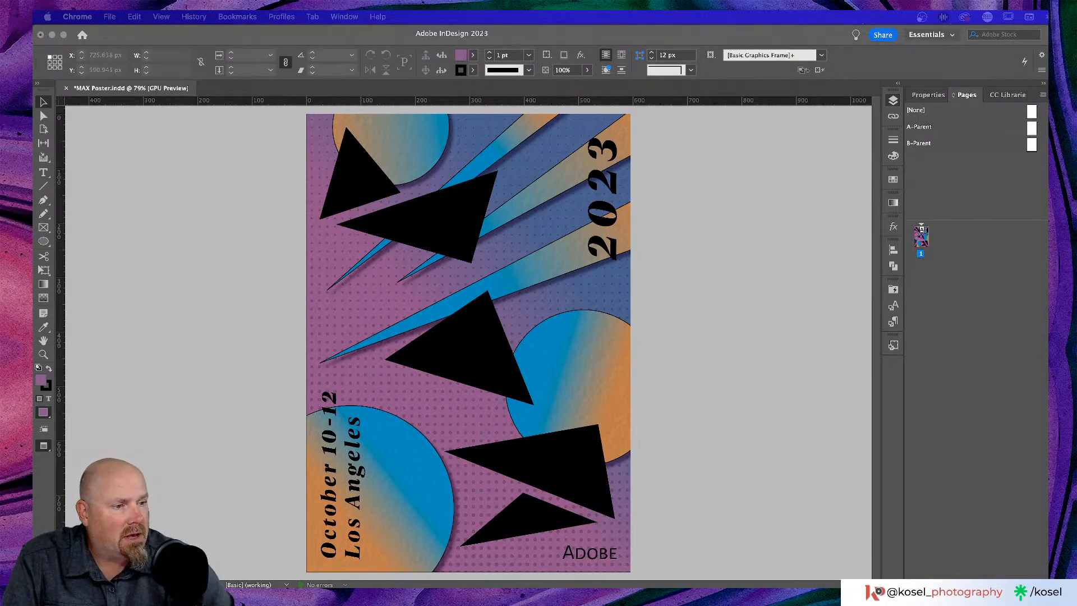
key(super+Tab)
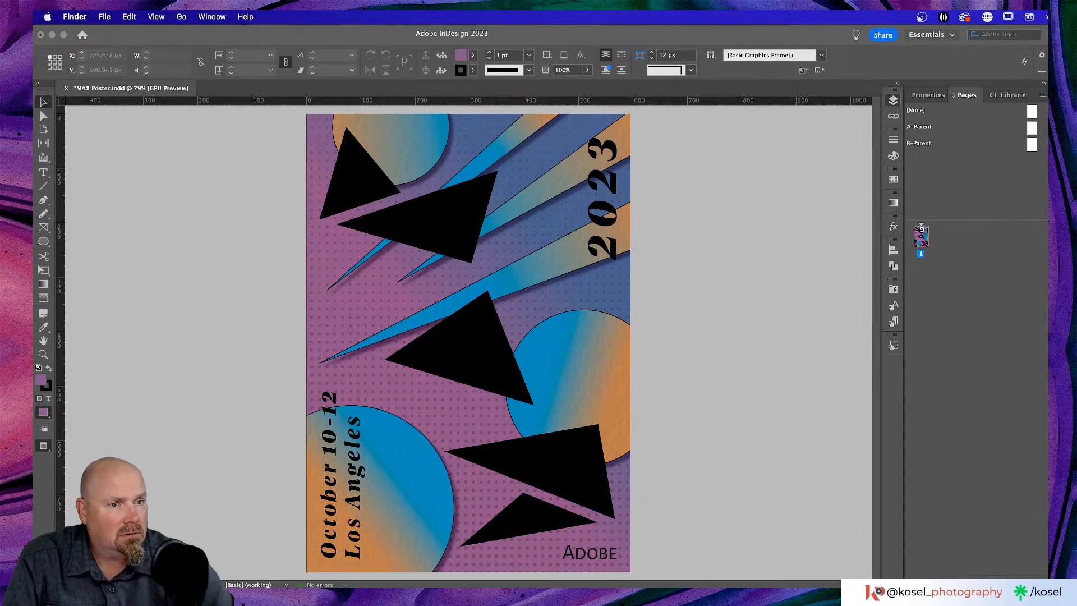
key(space)
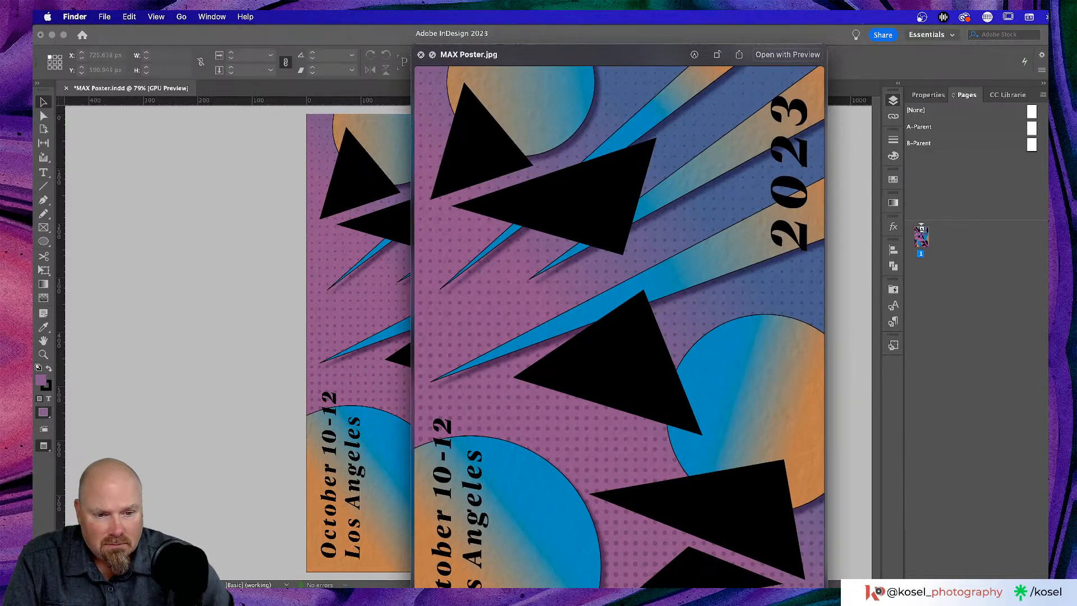
drag(825, 589, 769, 554)
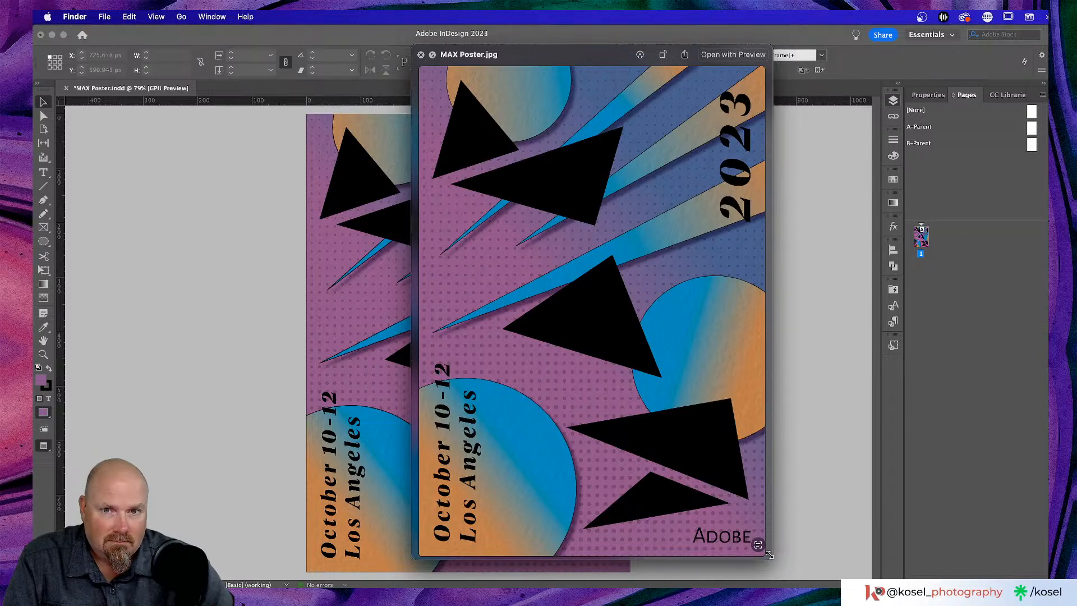
key(space)
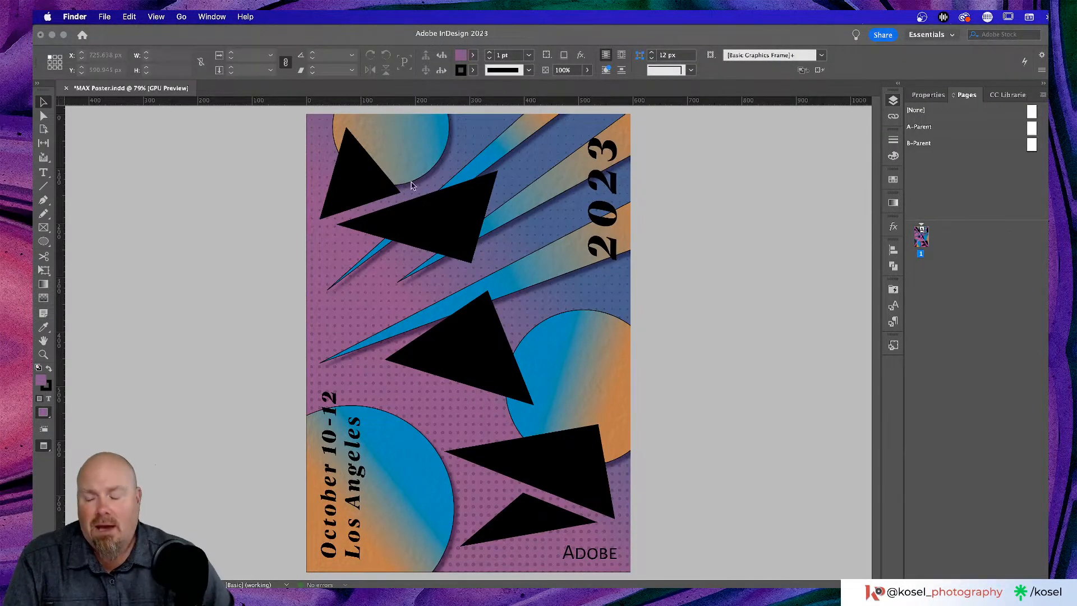
- Switch to Chrome, close the Adobe Stock halftone page, and open the community-artwork channel in Discord
key(cmd+Tab)
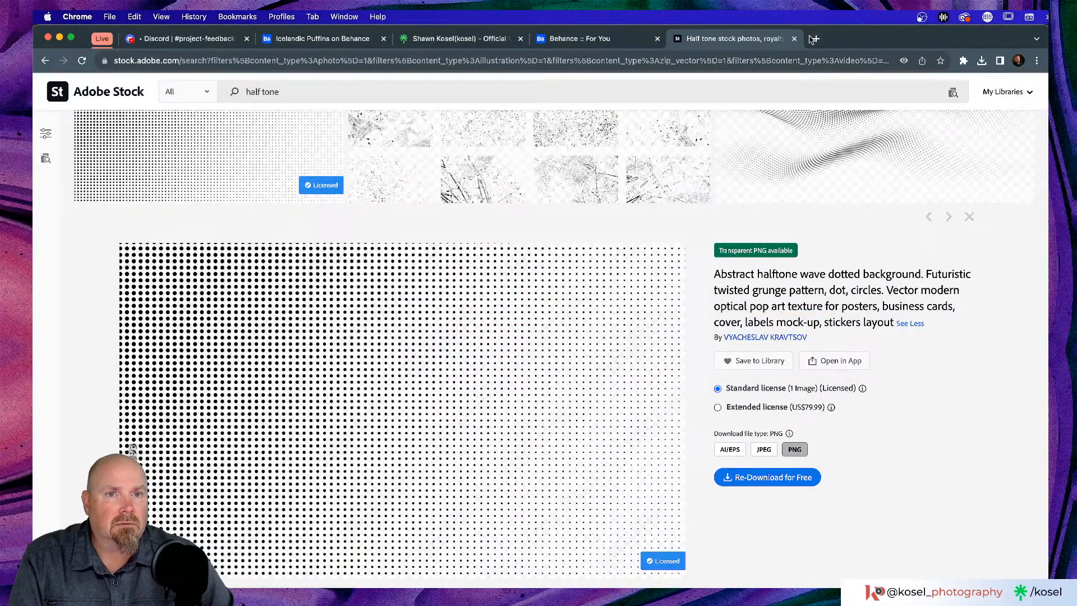
click(794, 38)
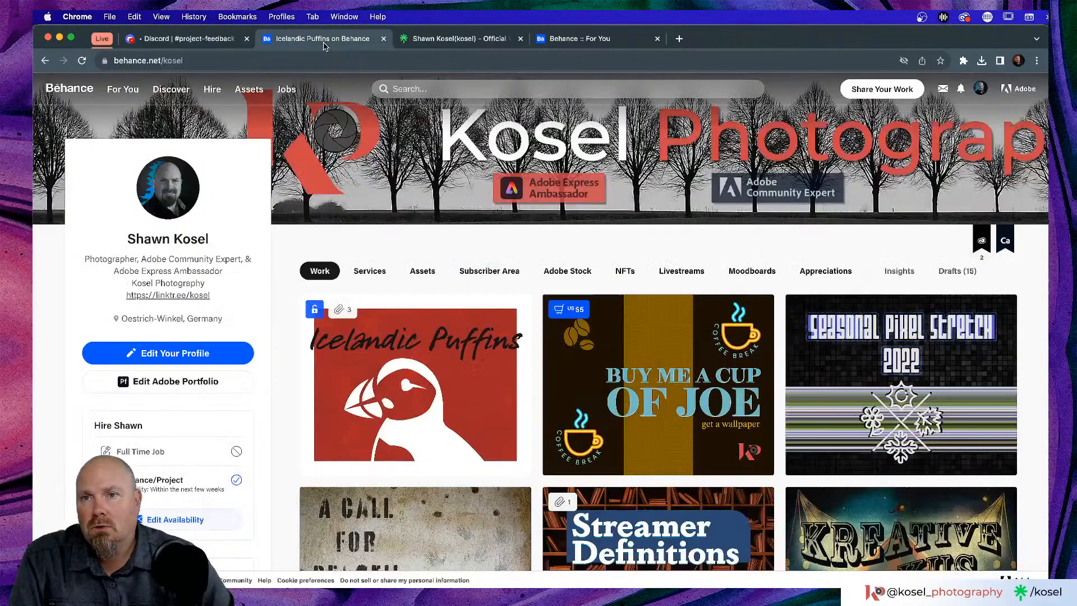
click(324, 39)
click(193, 38)
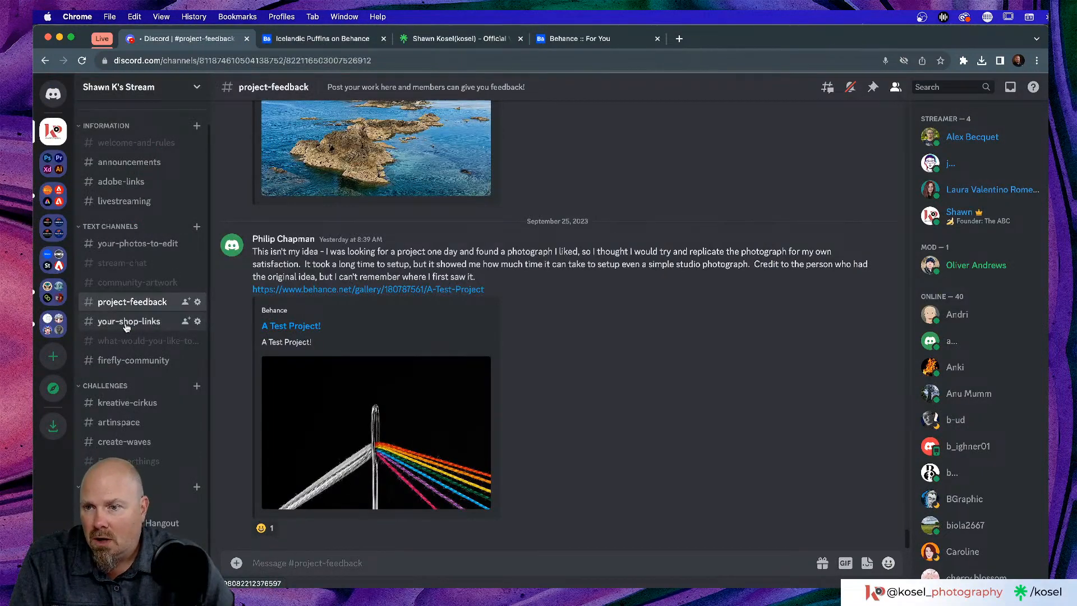
click(120, 282)
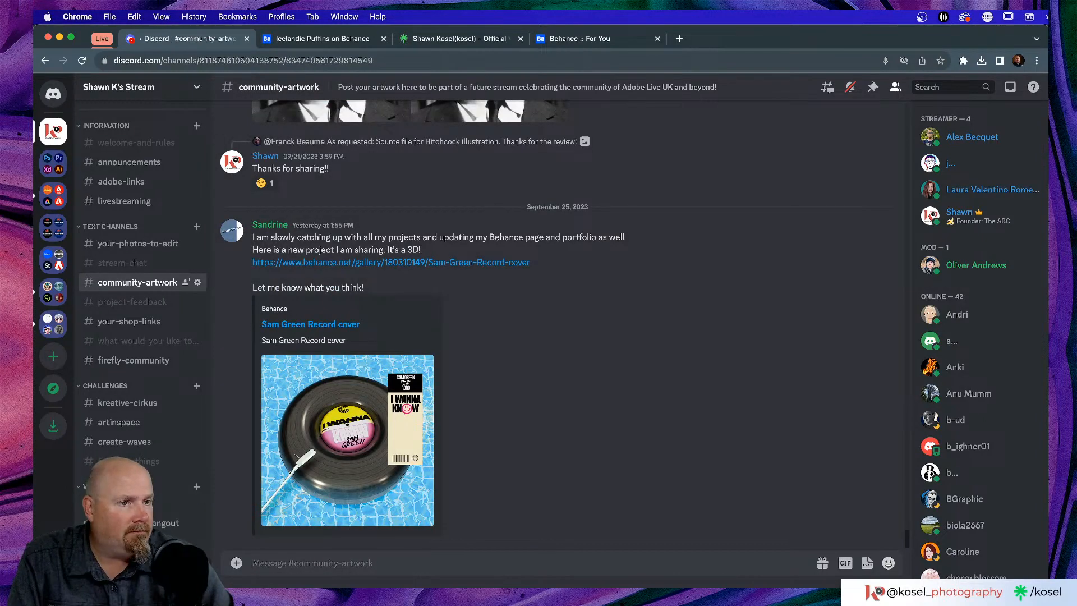
- Attach MAX Poster.jpg in the community-artwork channel and post it with the message "Today's Id stream work!"
drag(1038, 258, 502, 561)
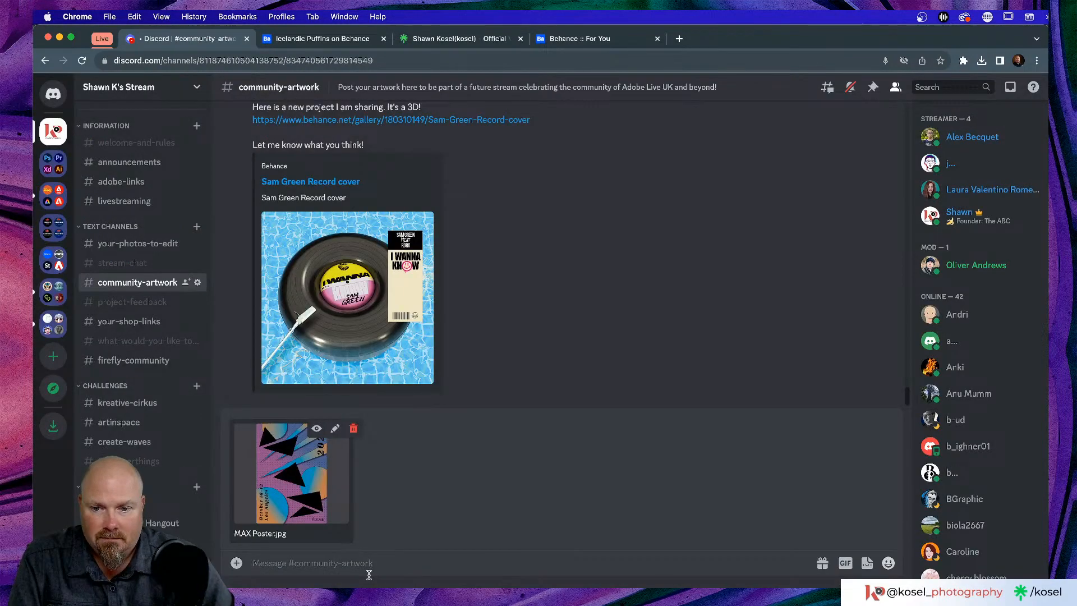
text(Today's )
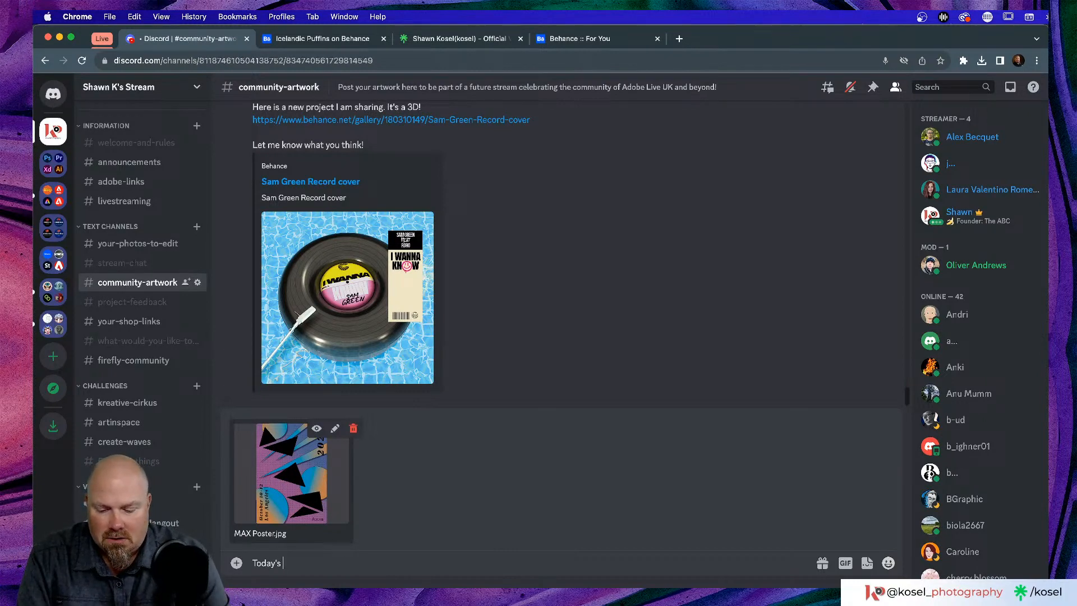
text(Id stre)
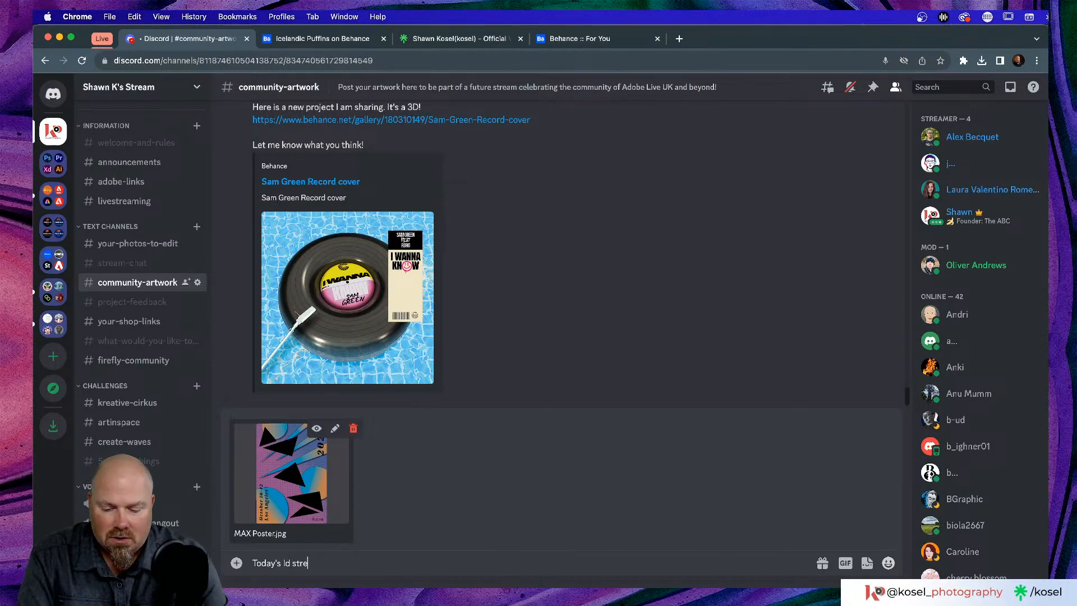
text(am work!)
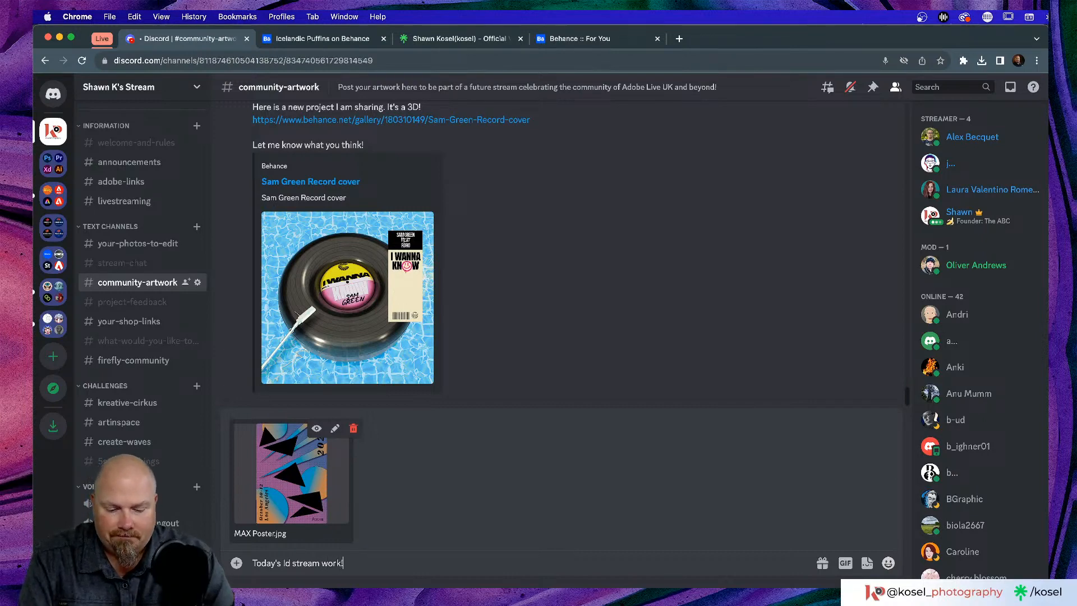
key(Return)
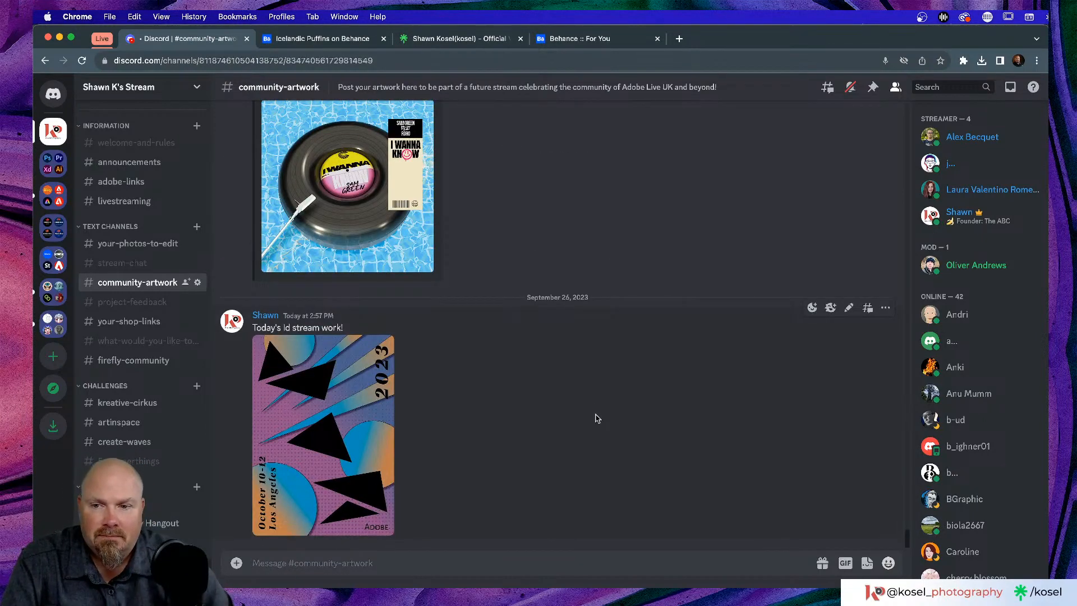
- View the posted poster image enlarged, close it, and switch back to the poster document in InDesign
click(382, 345)
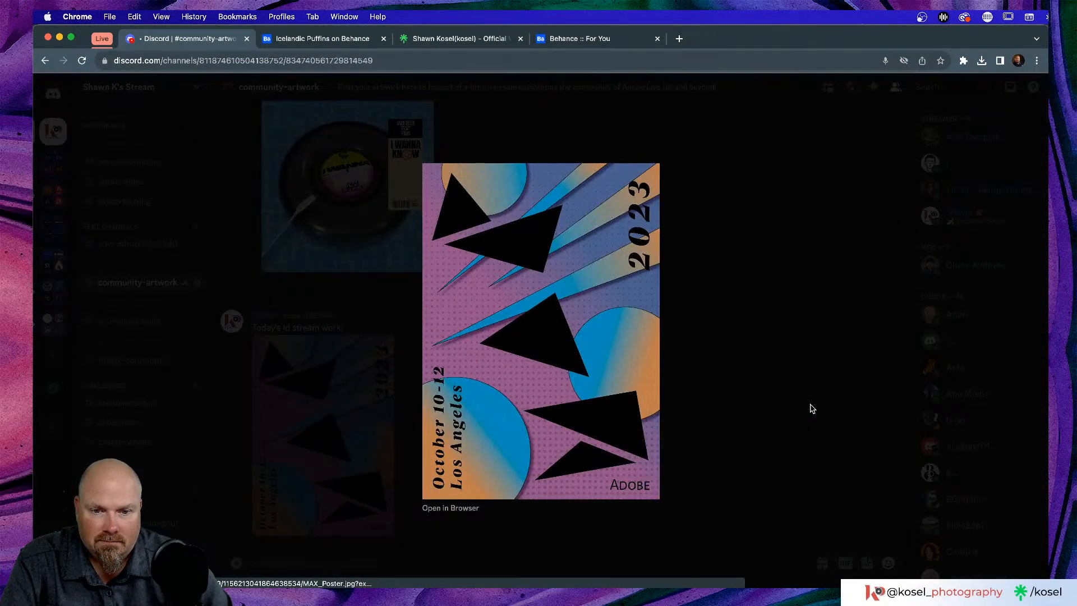
click(810, 408)
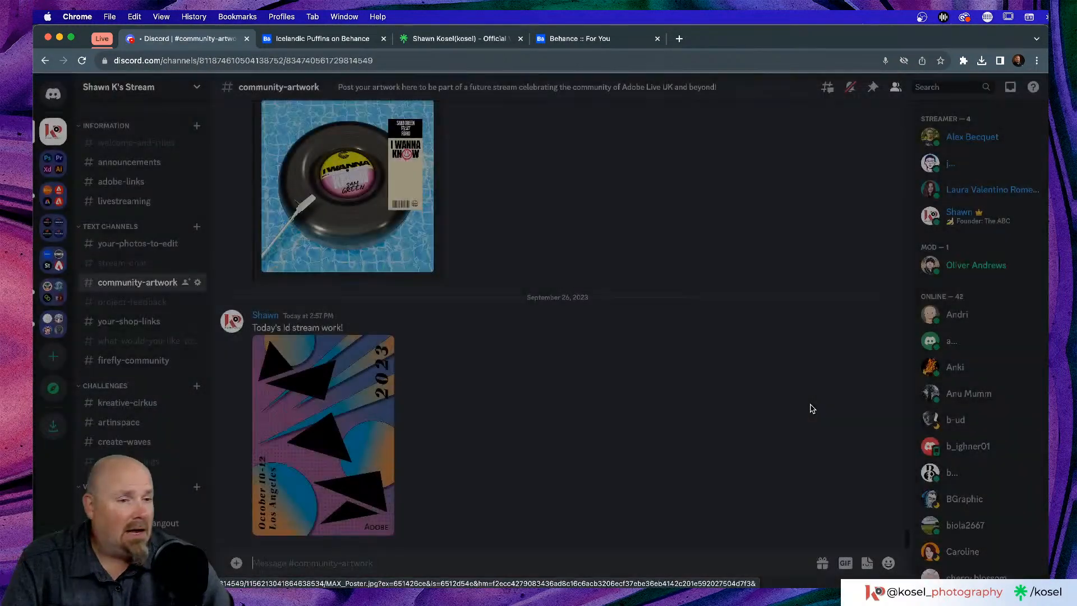
key(super+Tab)
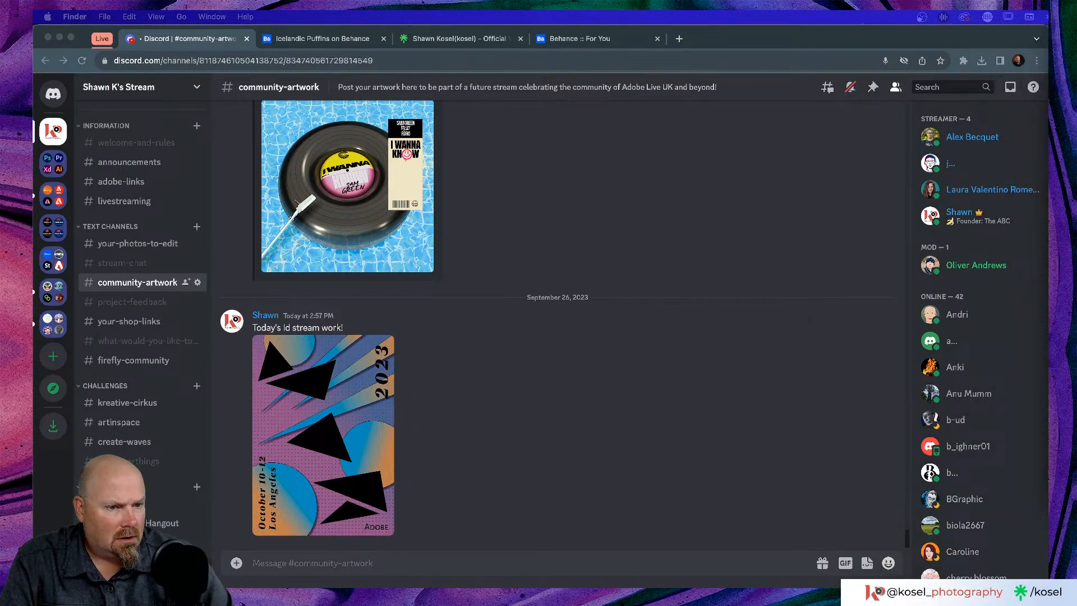
key(super+Tab)
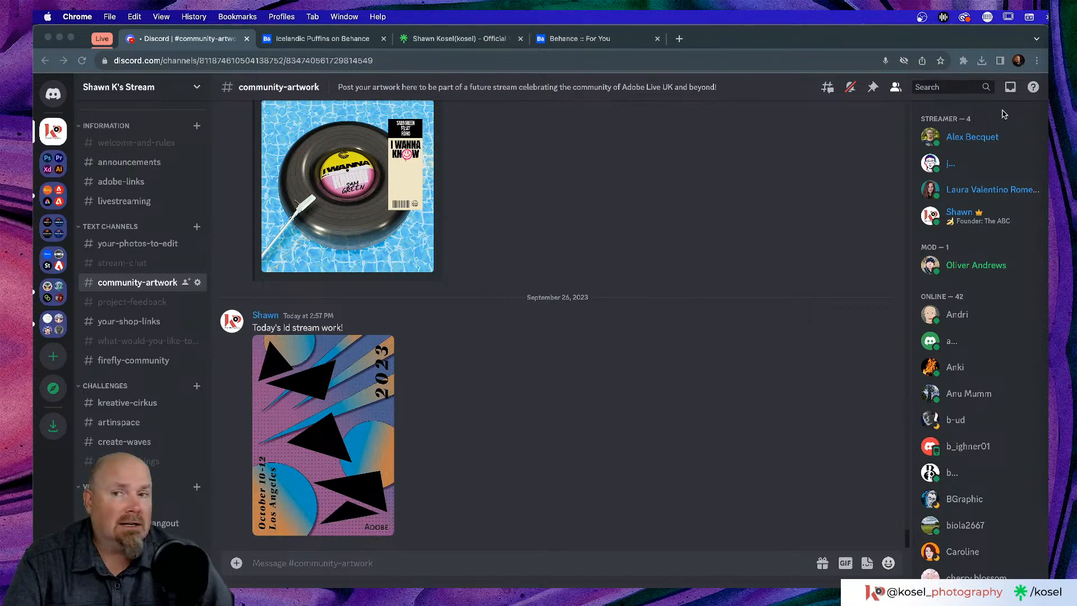
scroll(1004, 116, down, 1)
key(super+Tab)
key(super+Tab)
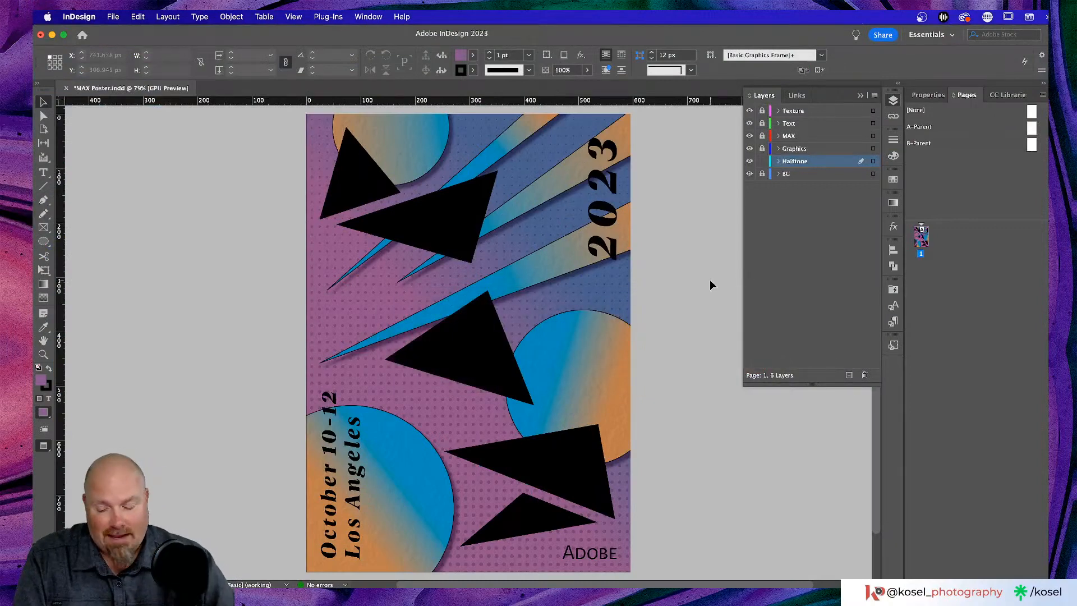
key(m)
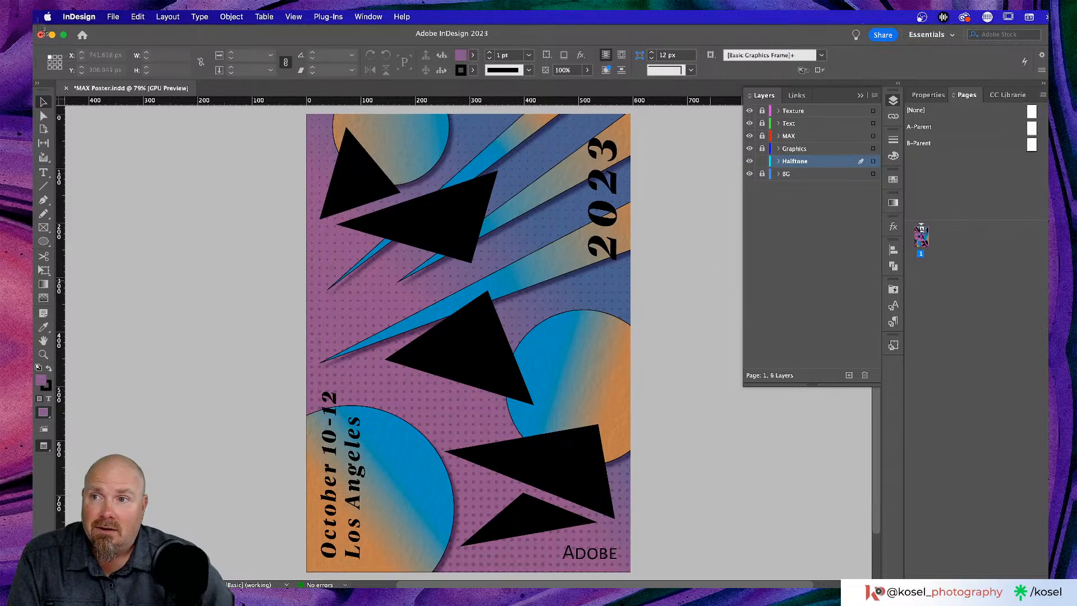
- Fit the Creative Cloud window to the screen and examine the installed and available desktop apps
drag(38, 29, 1047, 587)
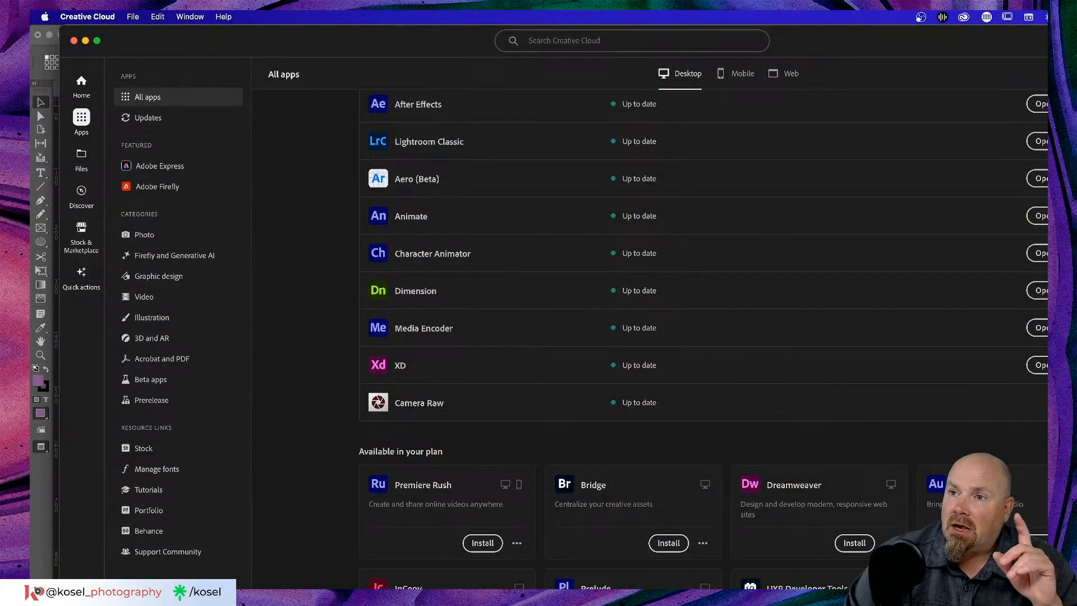
mouse_move(1046, 84)
mouse_down()
mouse_move(1009, 84)
mouse_move(1033, 84)
mouse_up()
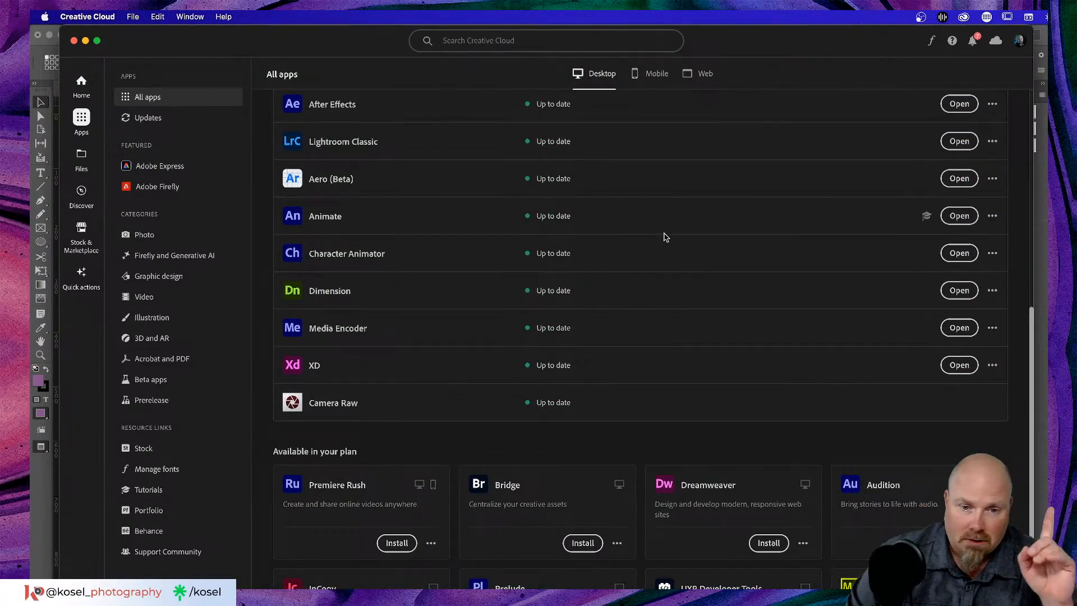
scroll(663, 241, up, 3)
scroll(663, 241, up, 1)
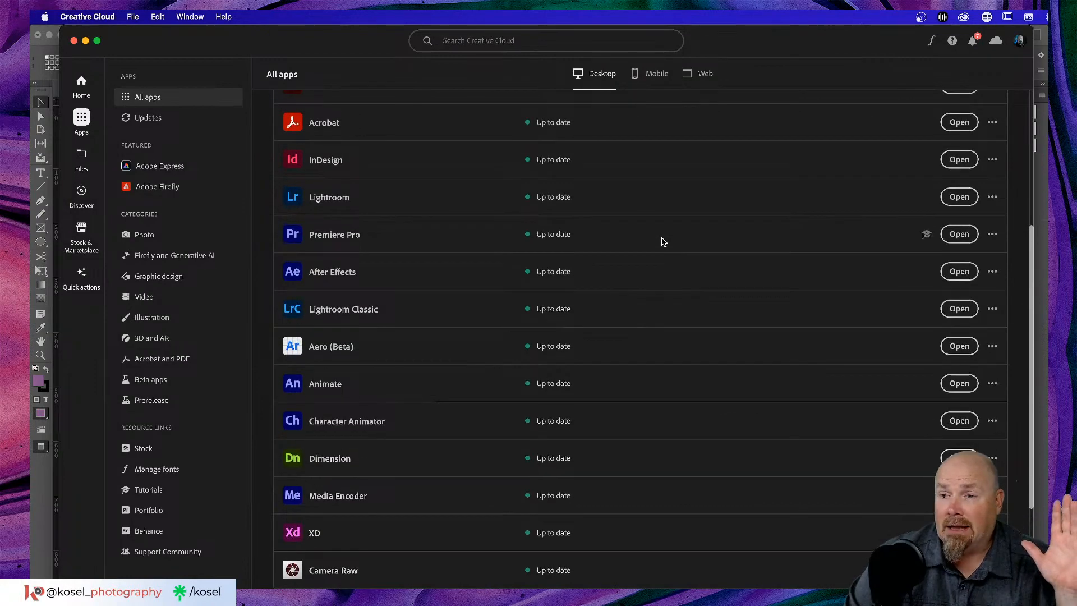
scroll(658, 243, down, 7)
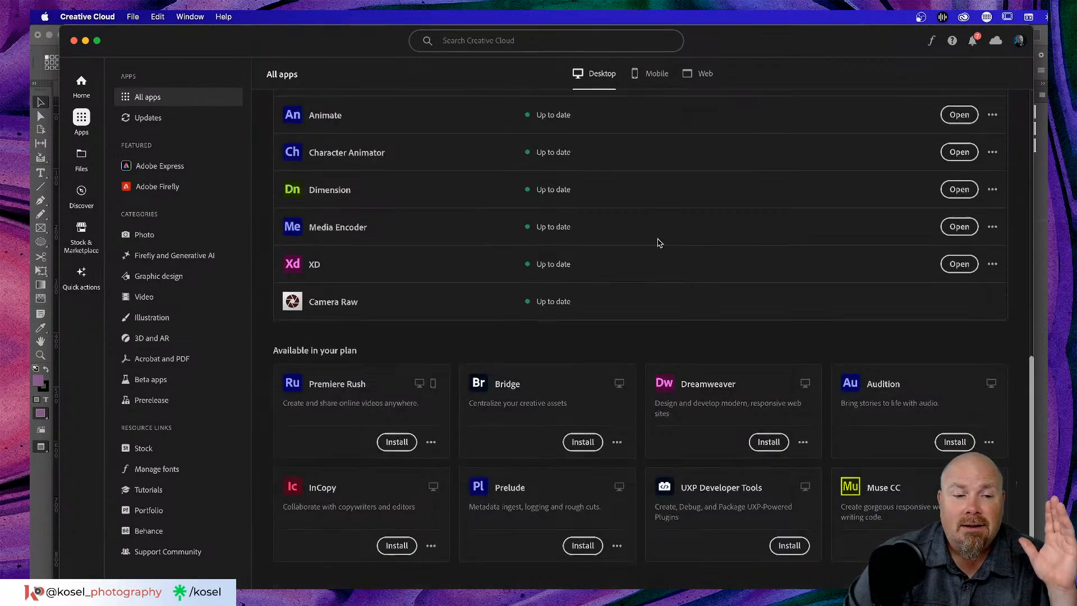
mouse_move(328, 437)
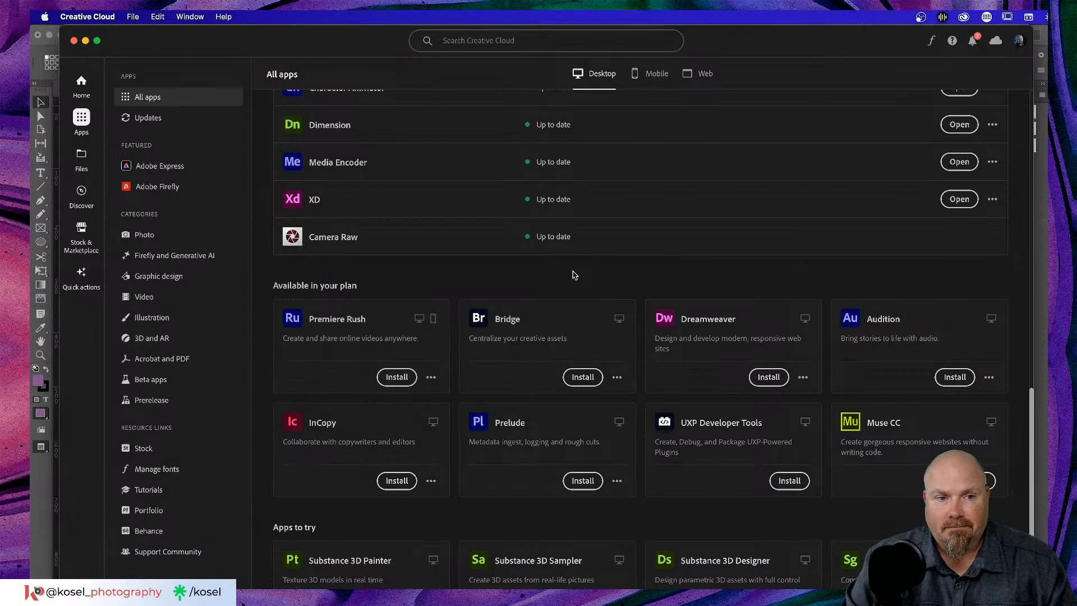
scroll(559, 262, up, 10)
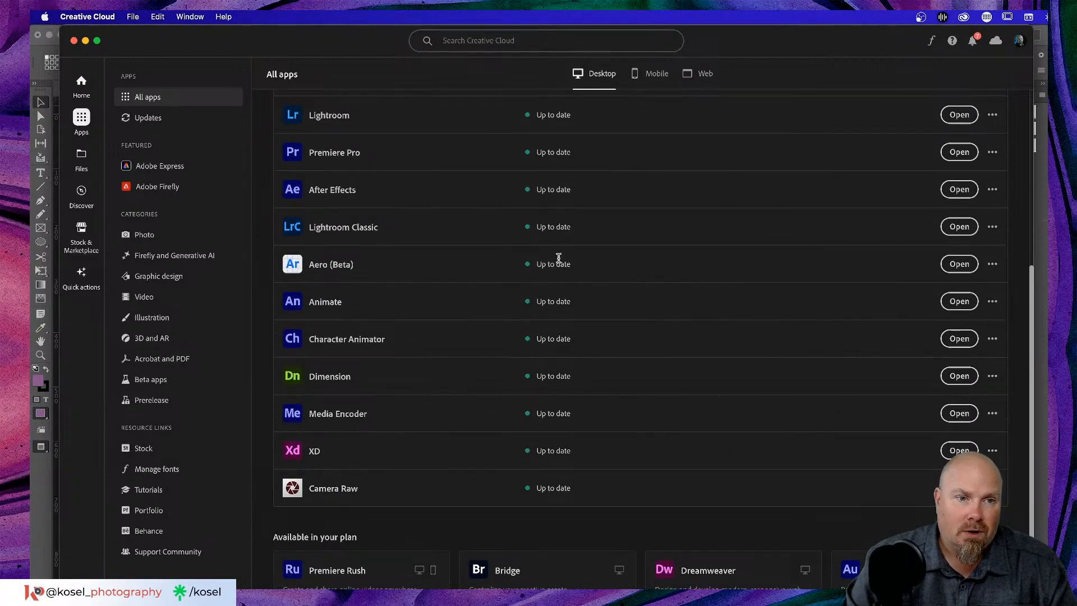
scroll(559, 259, up, 4)
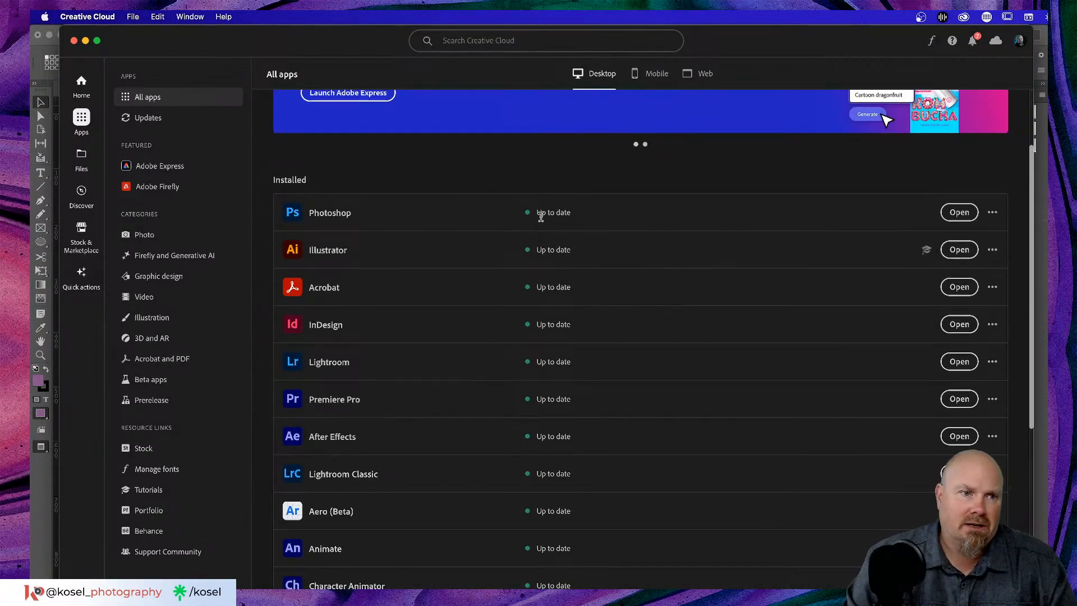
- Close the Creative Cloud window and return to the MAX Poster document in InDesign
drag(142, 45, 135, 45)
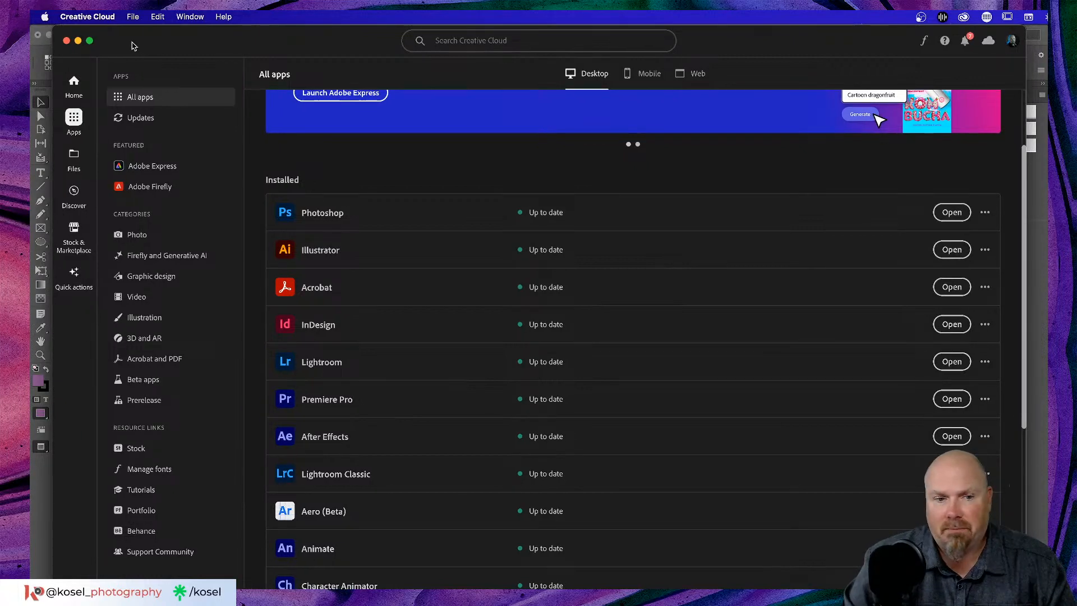
click(94, 18)
click(272, 17)
click(257, 36)
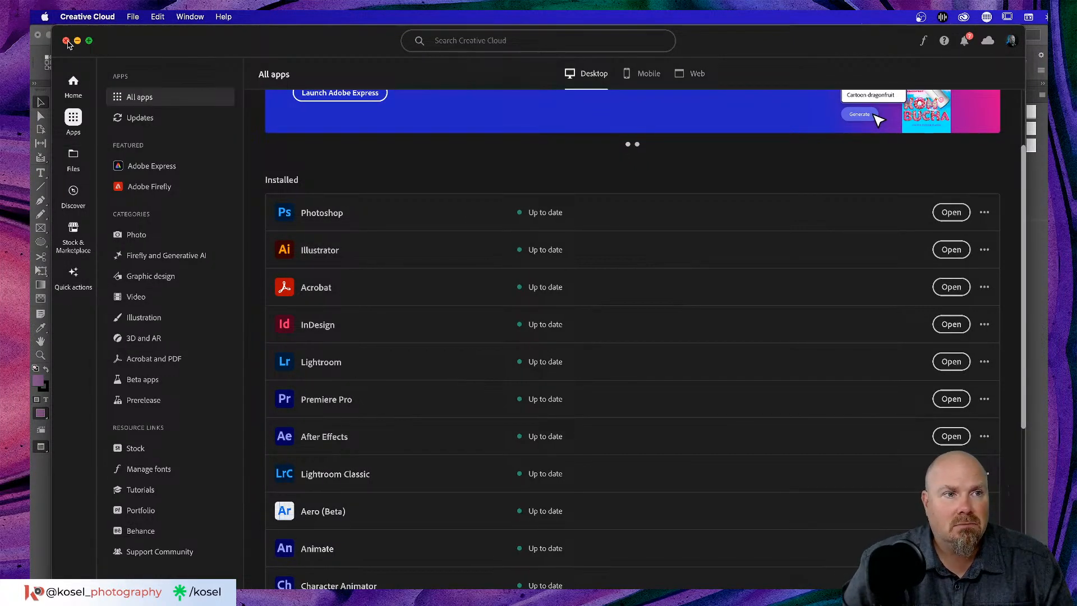
click(66, 41)
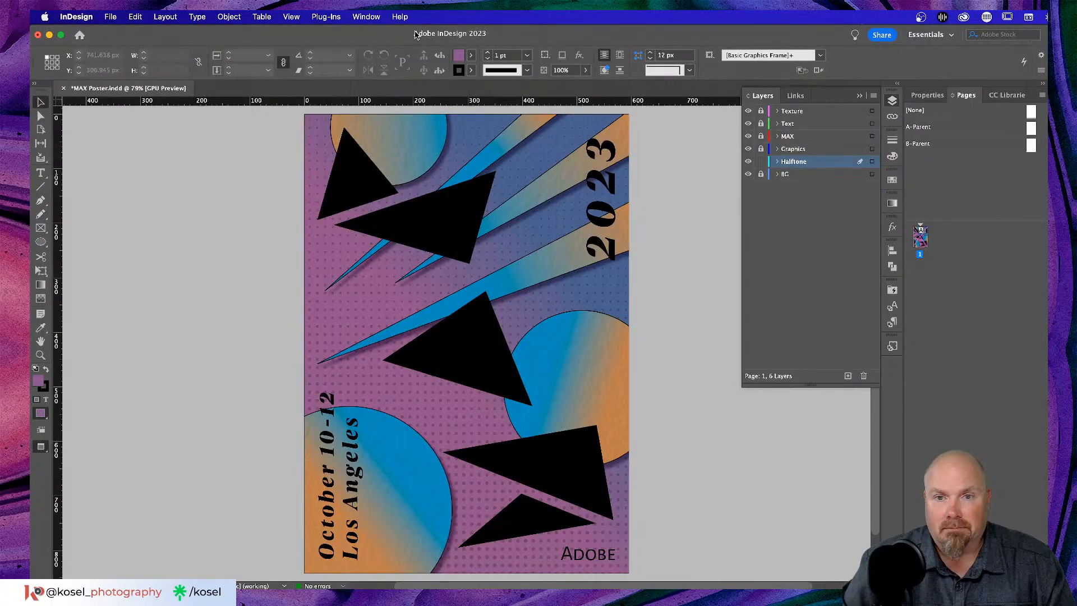